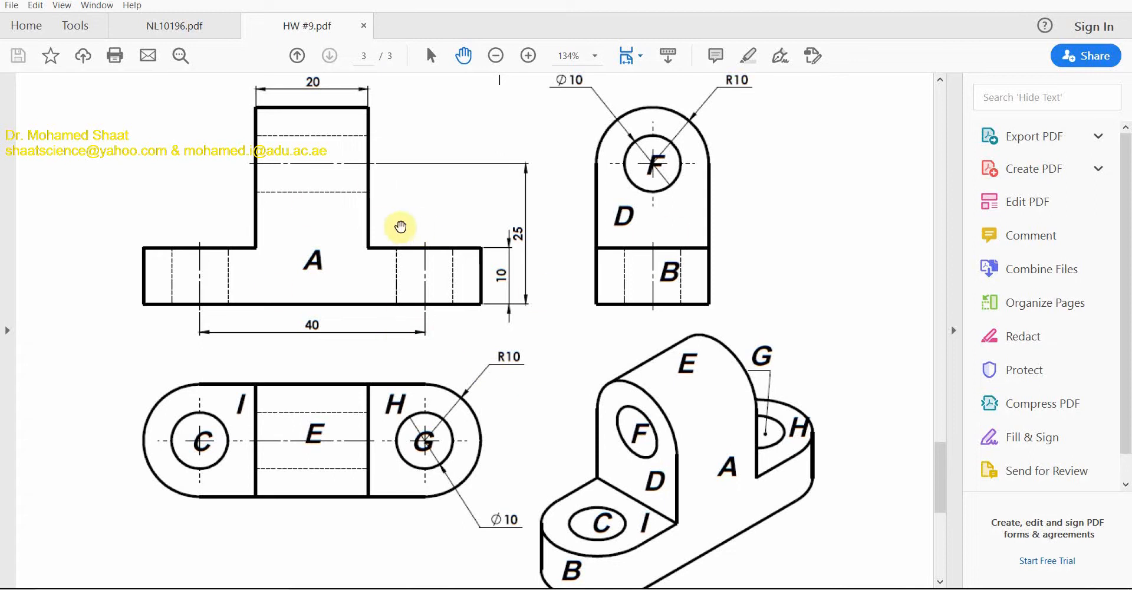
Examine the outlines, hidden hole lines, centre line and width dimension of the upright block in the front view of the exercise drawing.
drag(400, 226, 392, 280)
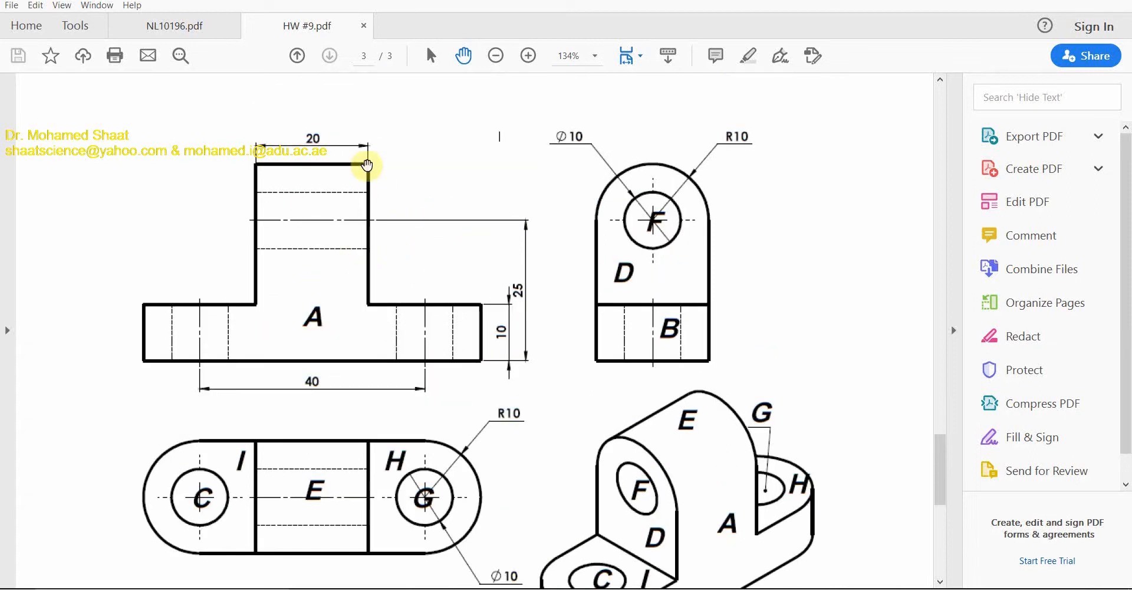
scroll(324, 141, up, 3)
scroll(303, 342, up, 3)
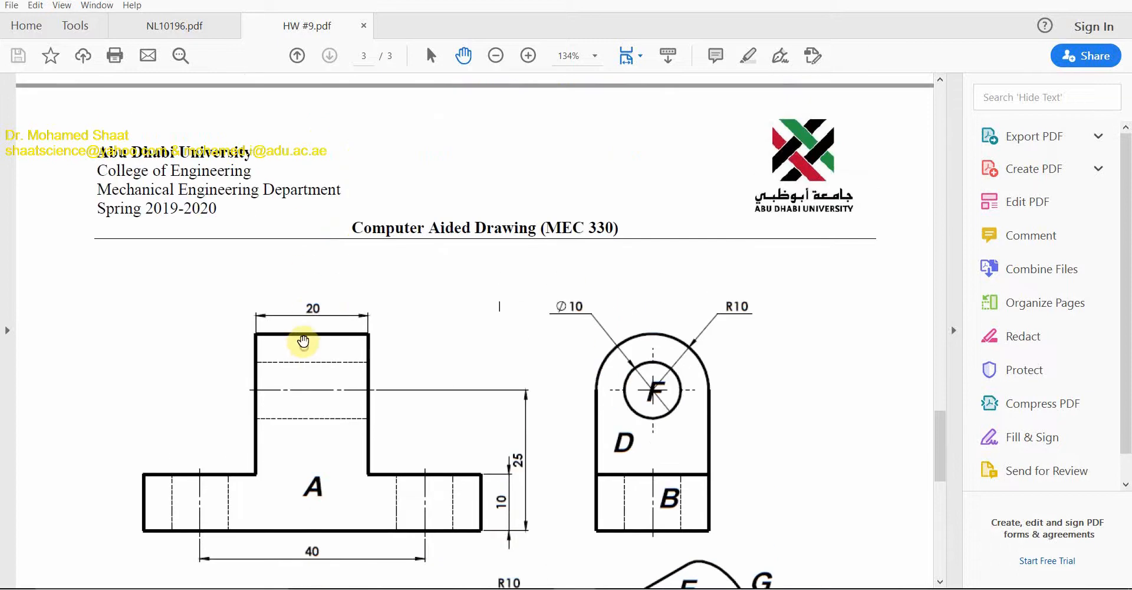
ctrl+scroll(318, 337, up, 2)
ctrl+scroll(339, 308, down, 2)
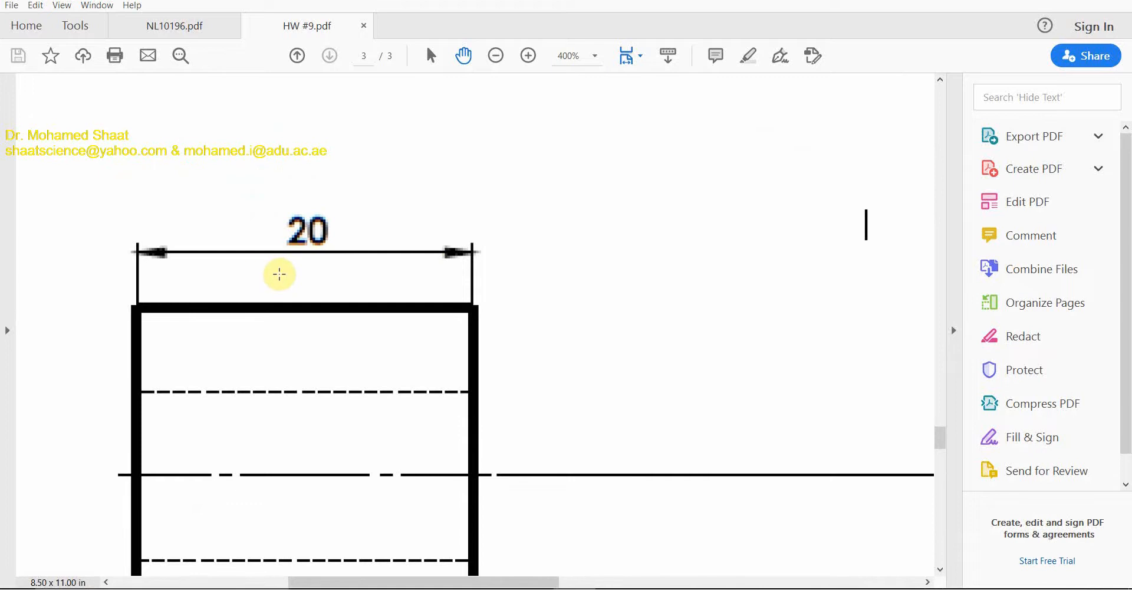
ctrl+scroll(280, 277, down, 4)
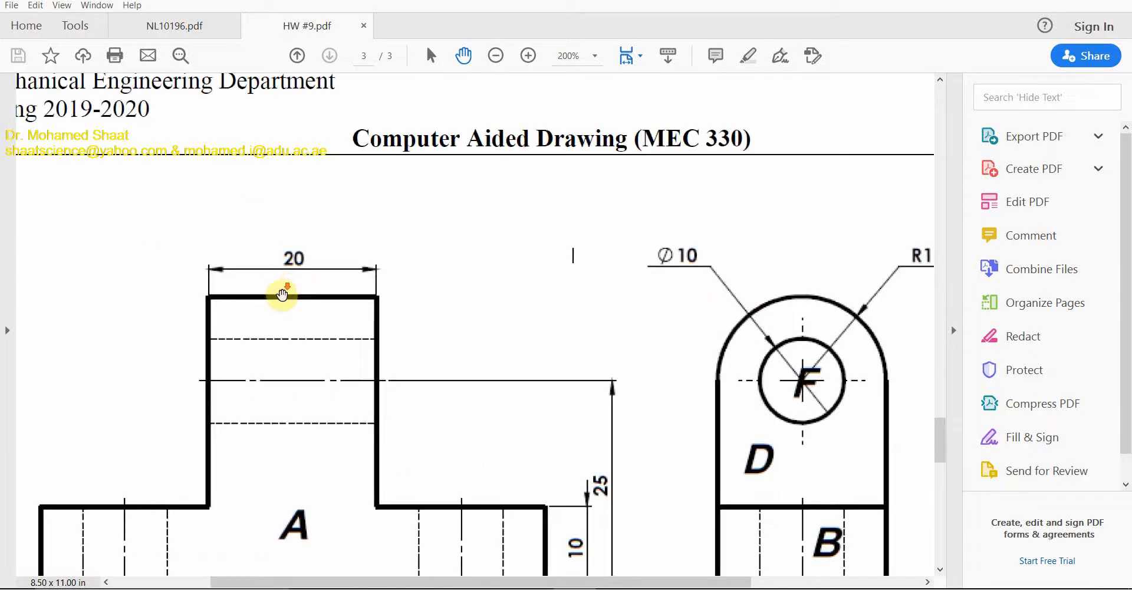
ctrl+scroll(283, 354, up, 6)
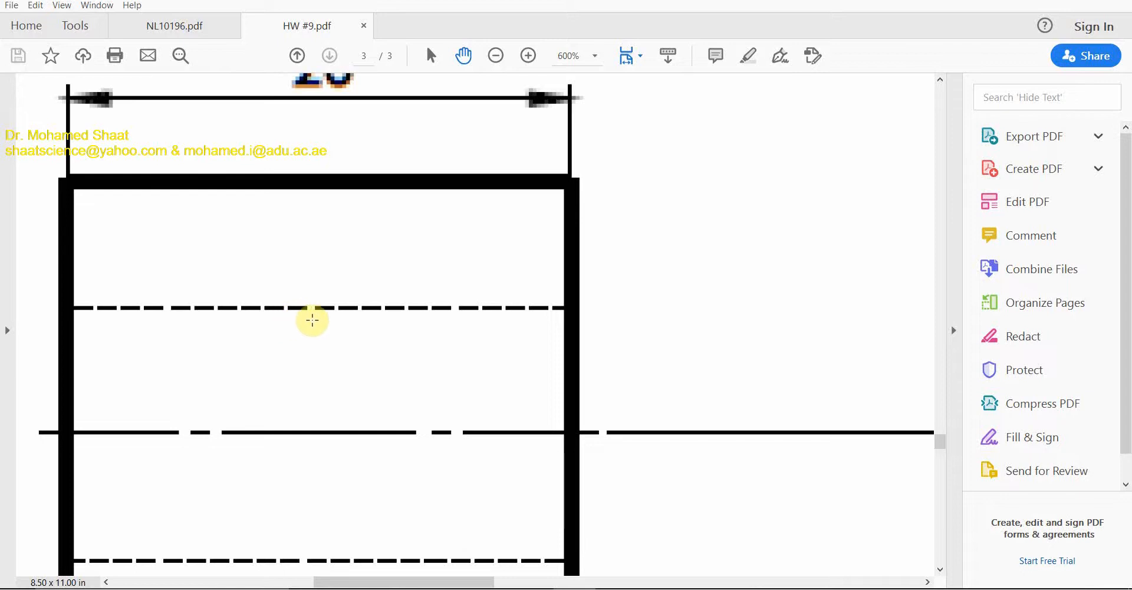
ctrl+scroll(468, 321, down, 3)
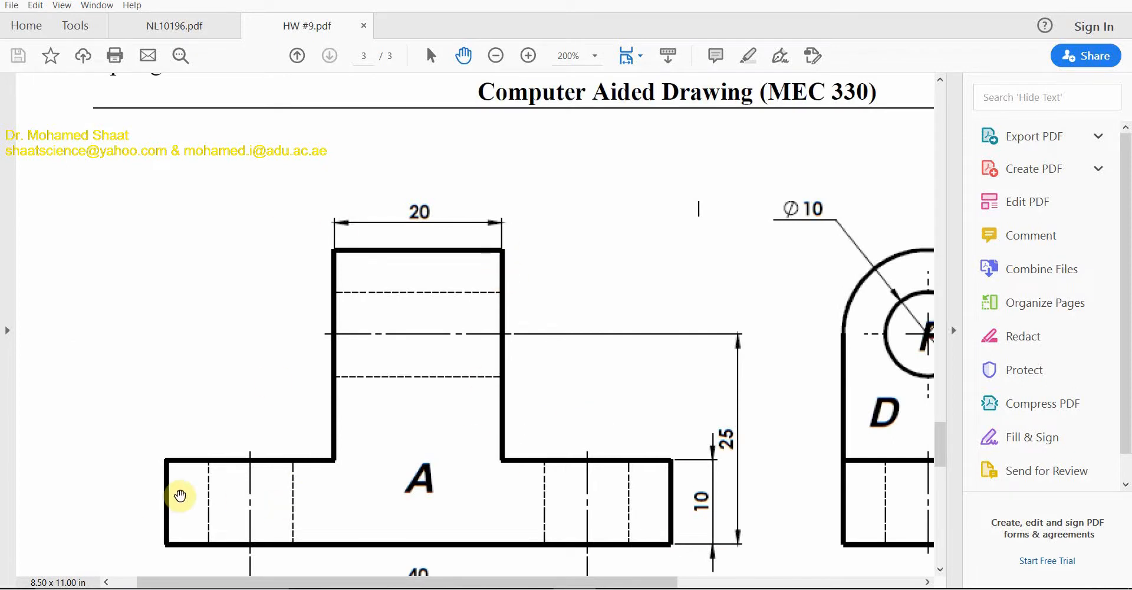
ctrl+scroll(295, 485, down, 2)
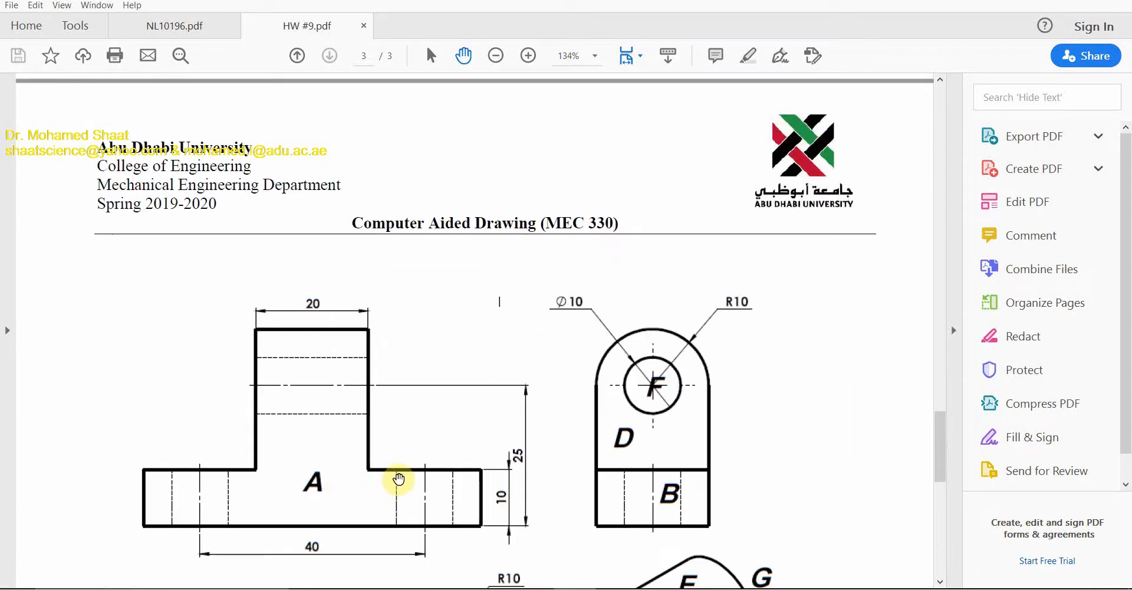
Examine the line types and thicknesses of the outlines, hidden lines, centre line and dimensions around the front view's right base hole.
scroll(399, 479, down, 5)
scroll(355, 282, up, 2)
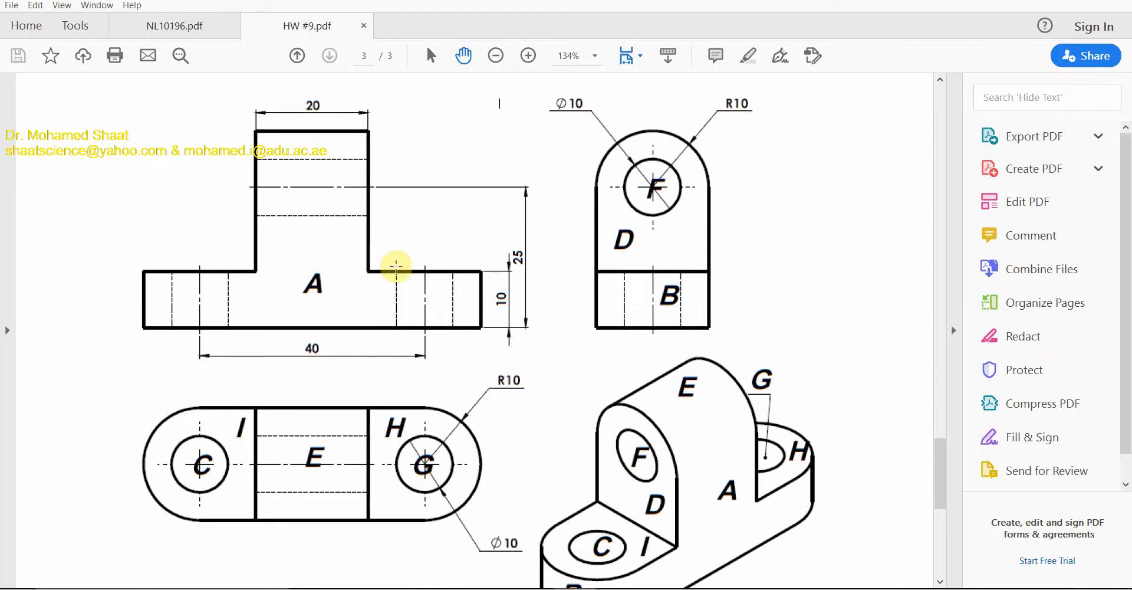
ctrl+scroll(368, 242, up, 3)
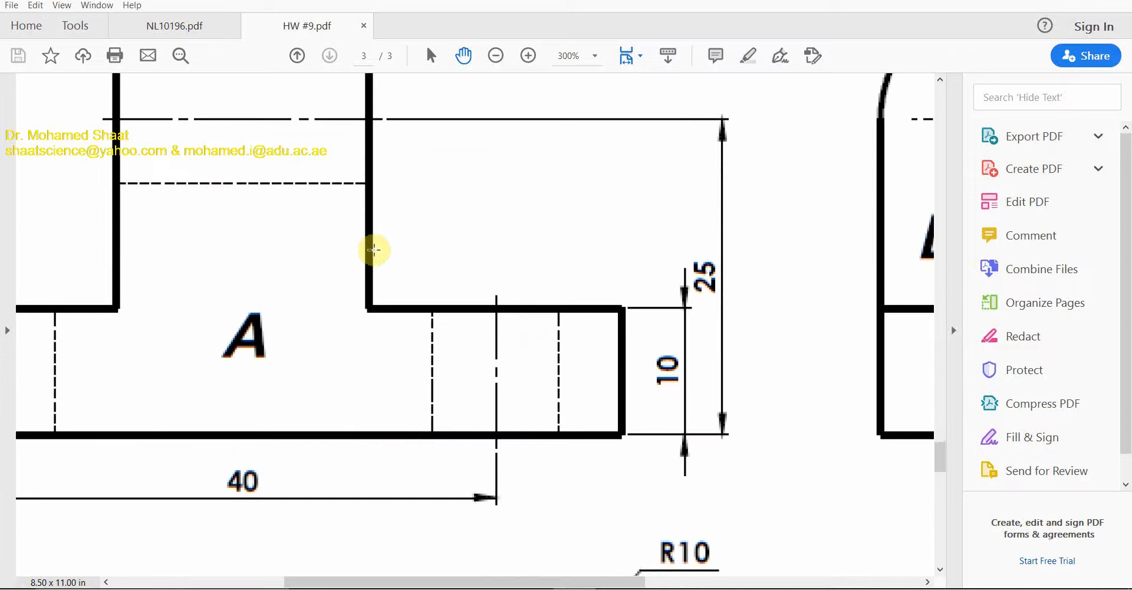
scroll(375, 251, down, 1)
ctrl+scroll(379, 251, down, 1)
ctrl+scroll(380, 241, down, 3)
ctrl+scroll(384, 224, up, 2)
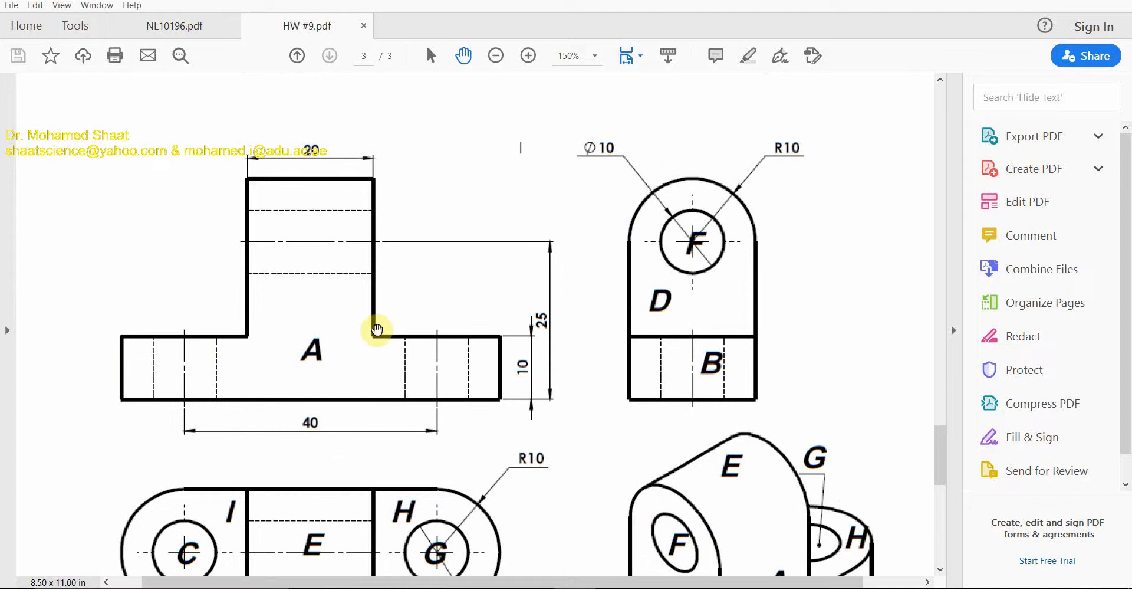
ctrl+scroll(414, 386, up, 2)
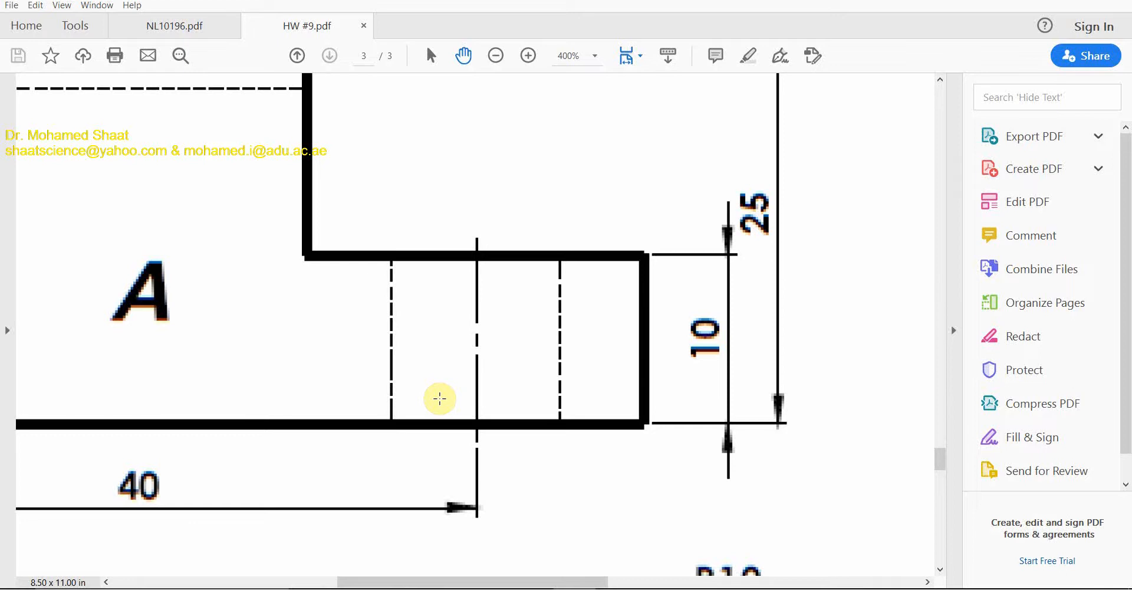
ctrl+scroll(439, 398, down, 3)
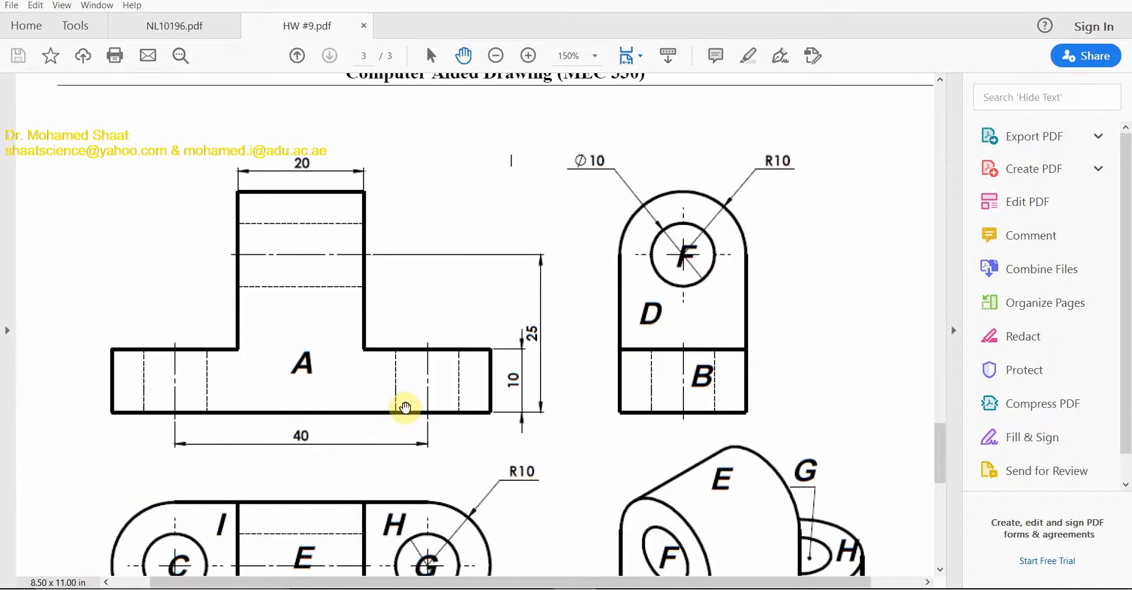
ctrl+scroll(412, 420, up, 2)
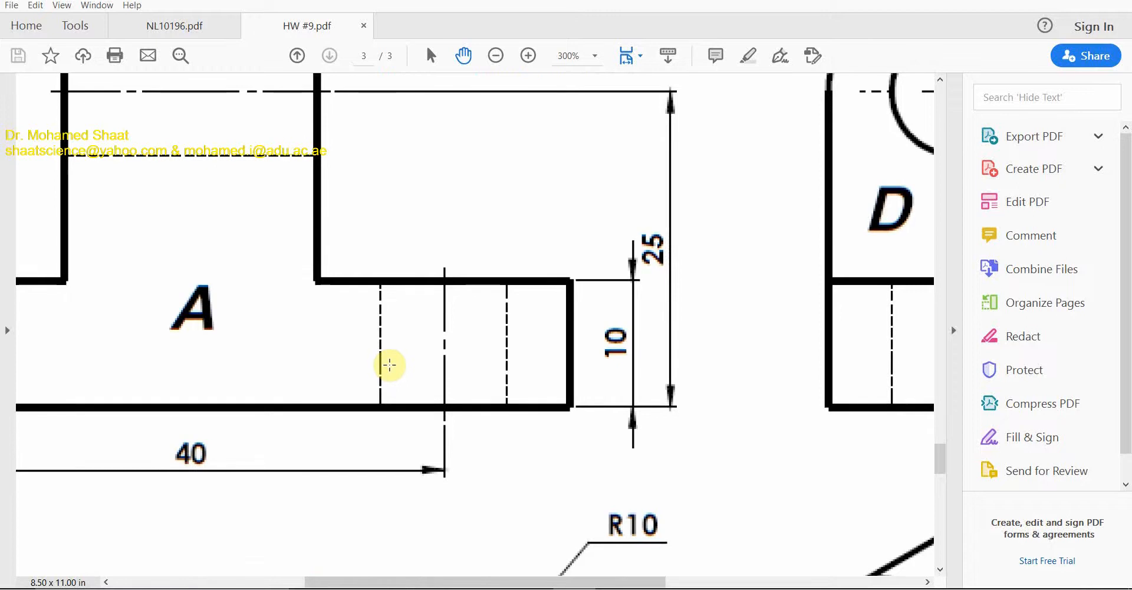
ctrl+scroll(379, 363, up, 2)
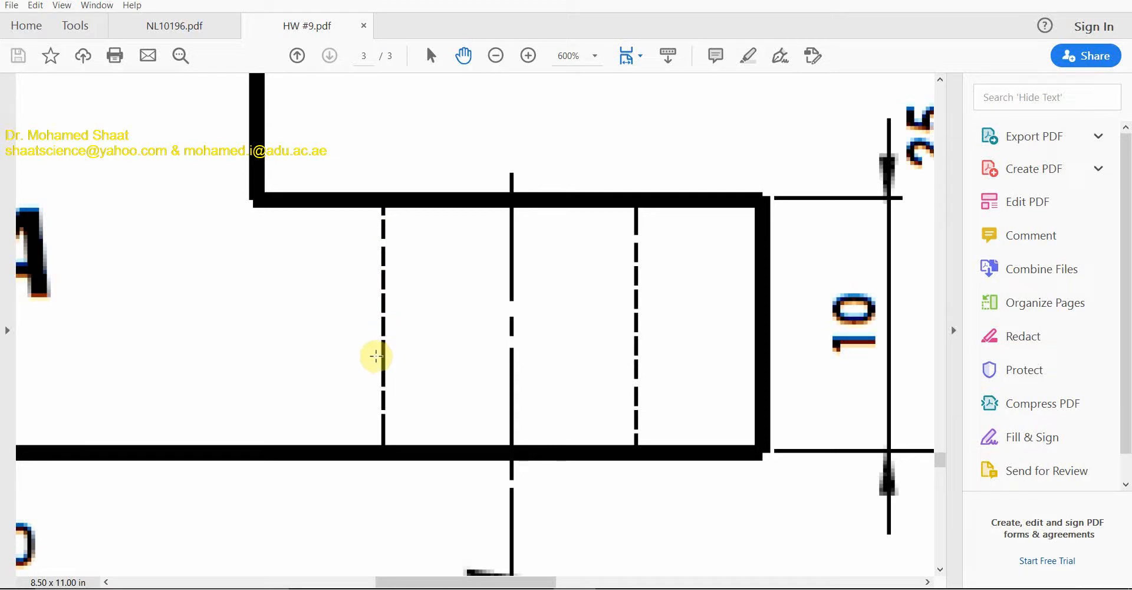
ctrl+scroll(376, 359, down, 3)
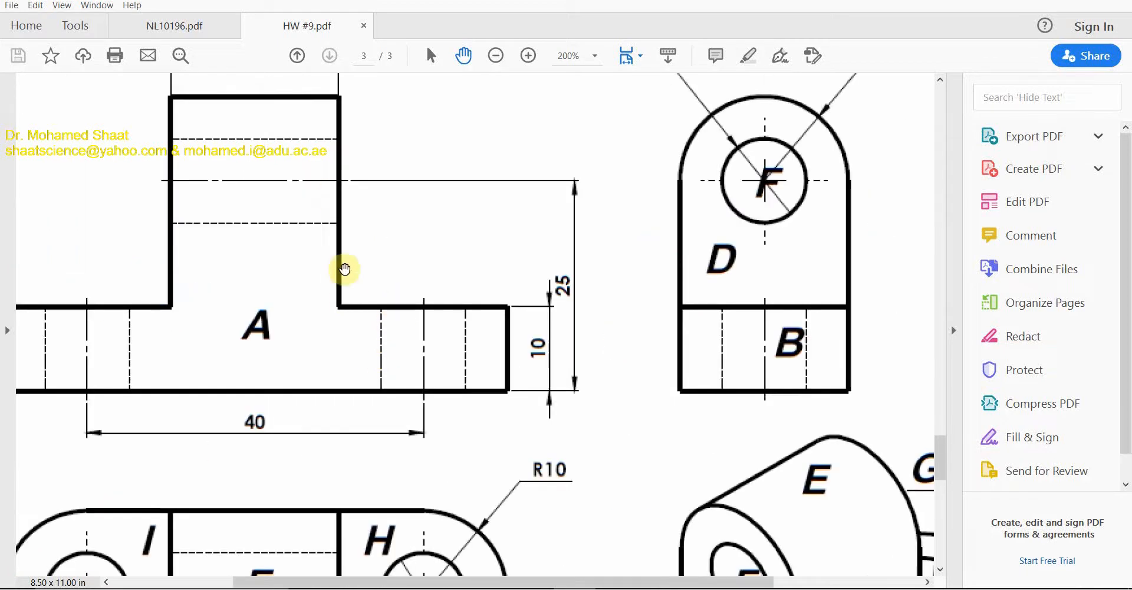
ctrl+scroll(379, 268, down, 1)
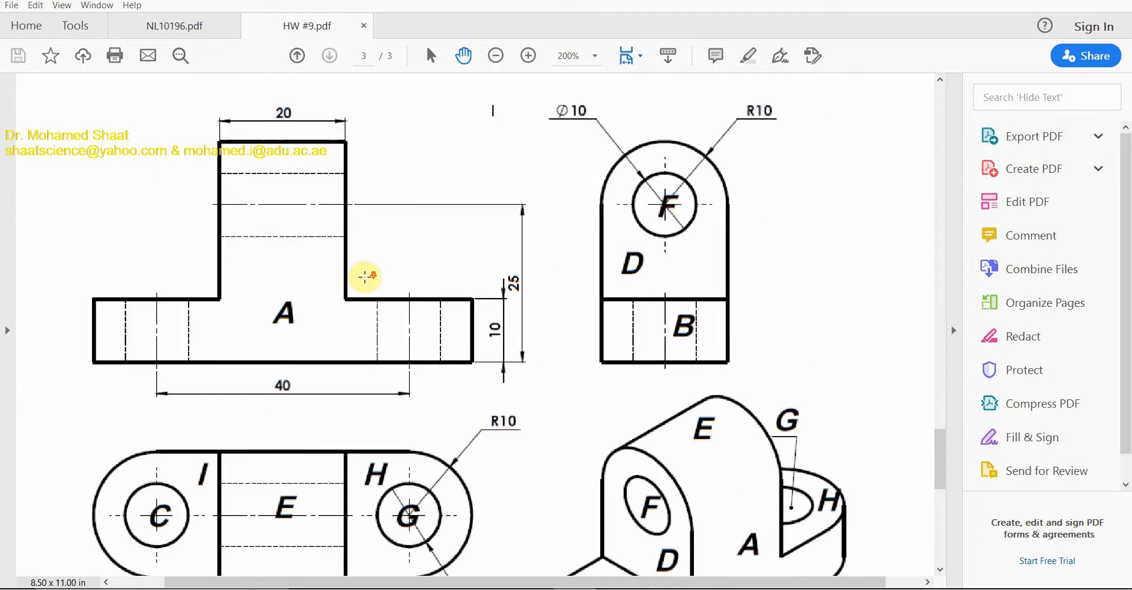
ctrl+scroll(323, 395, up, 3)
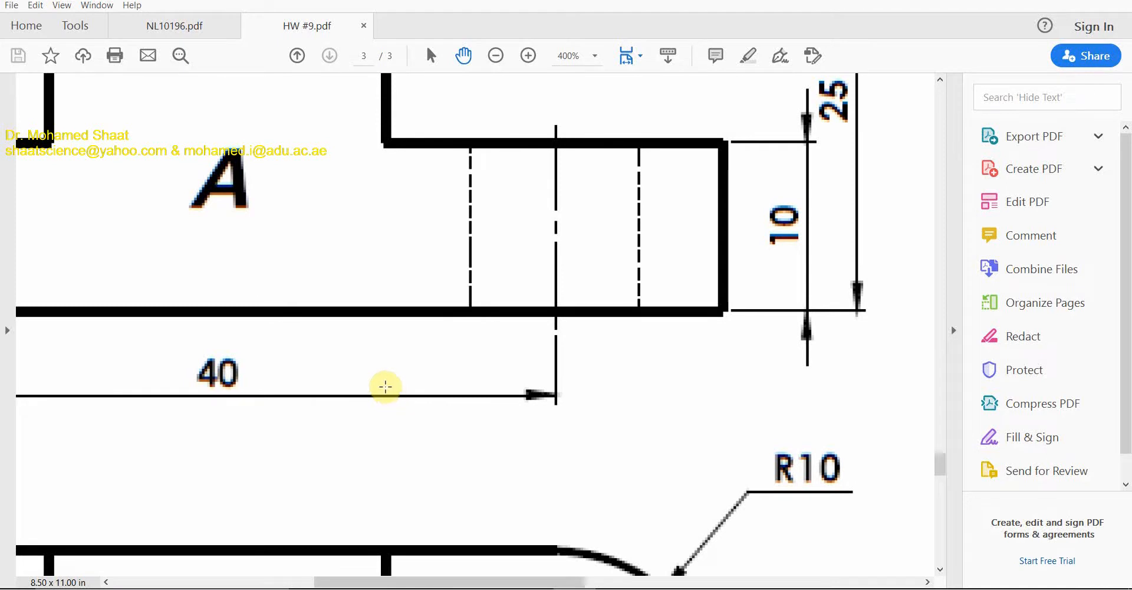
ctrl+scroll(384, 386, down, 3)
ctrl+scroll(372, 391, up, 2)
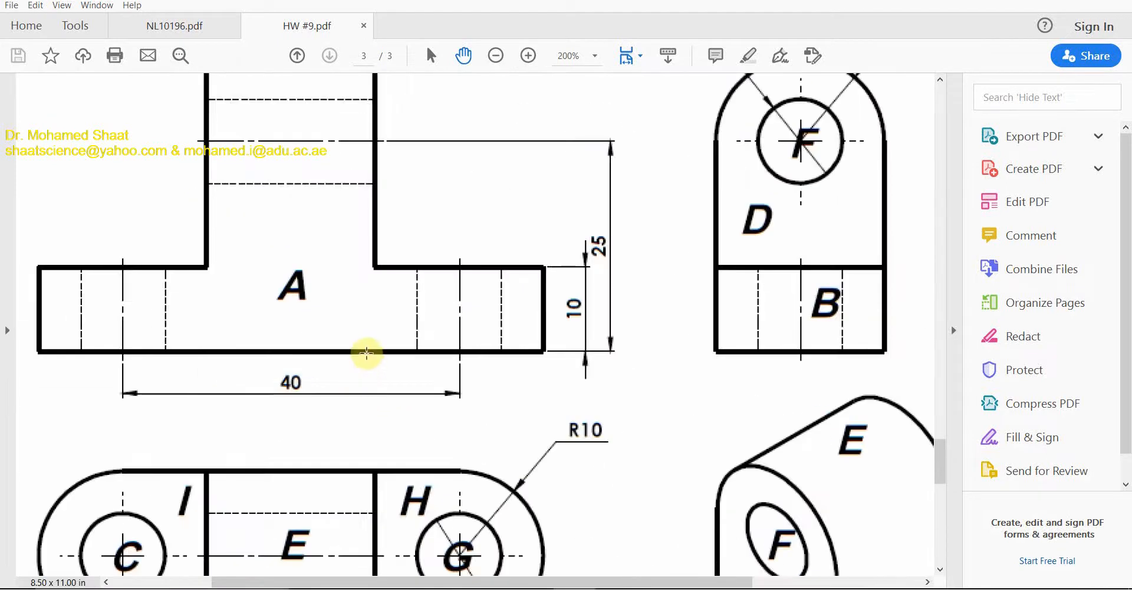
ctrl+scroll(365, 357, down, 1)
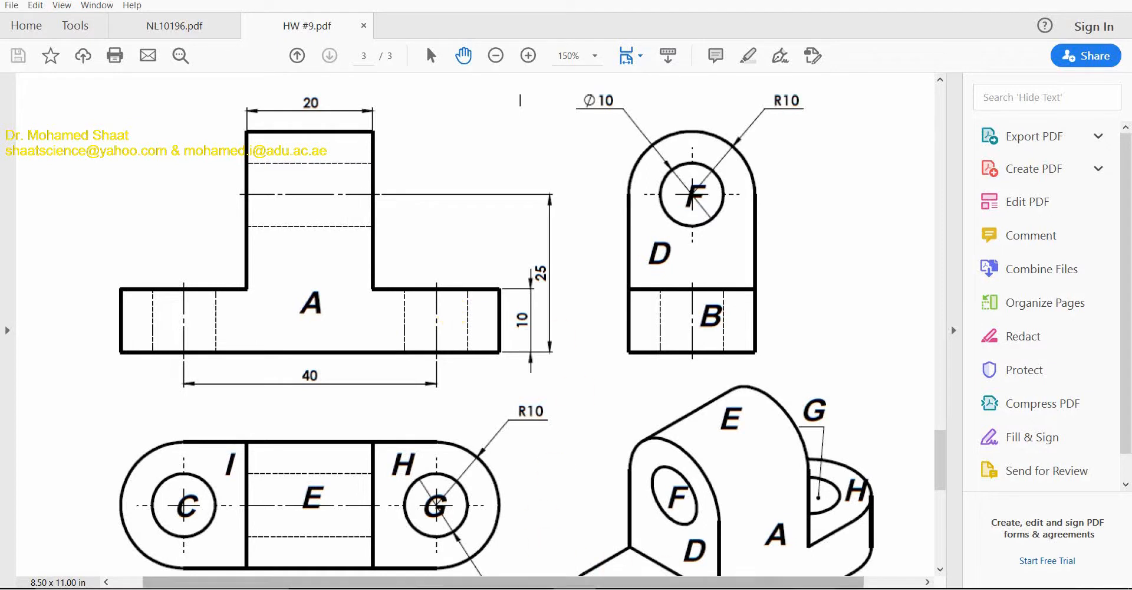
Switch to the plate drawing in AutoCAD and look at the additional object property options.
click(757, 589)
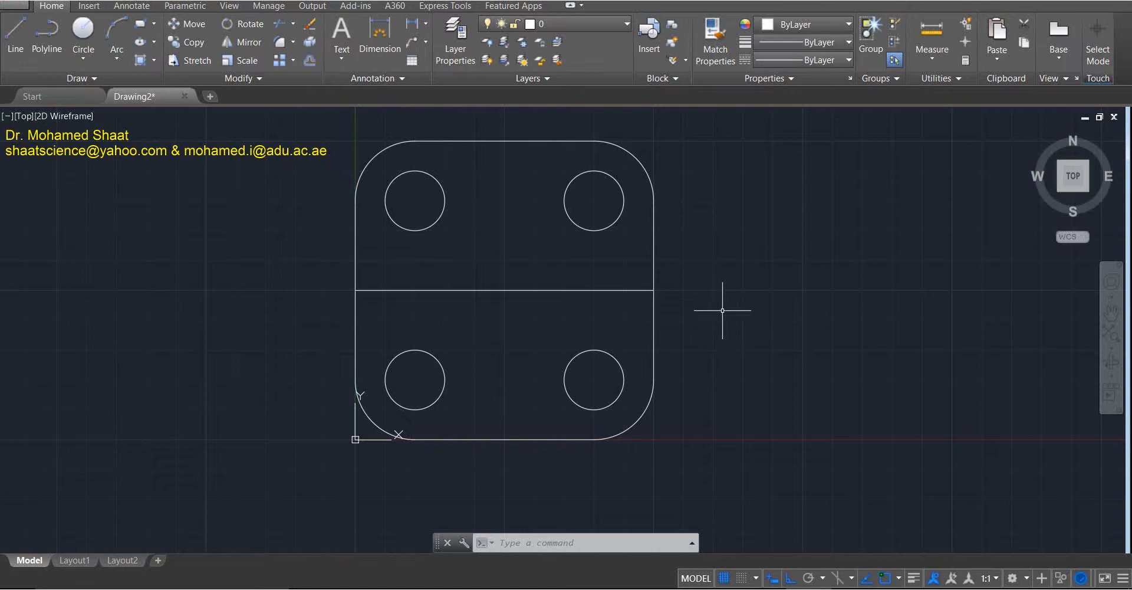
click(641, 169)
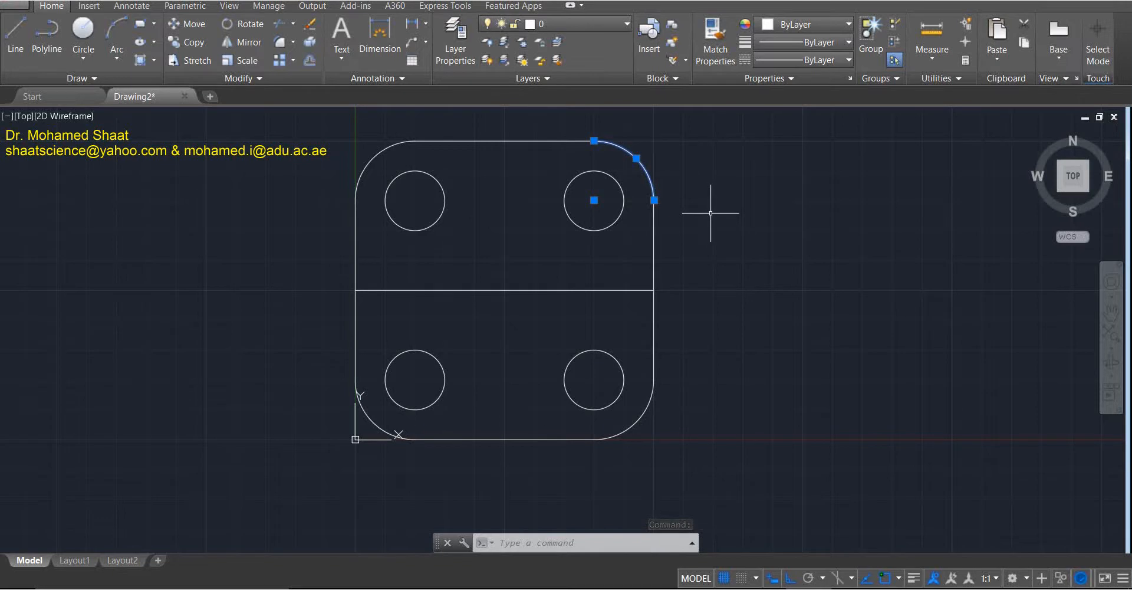
key(Escape)
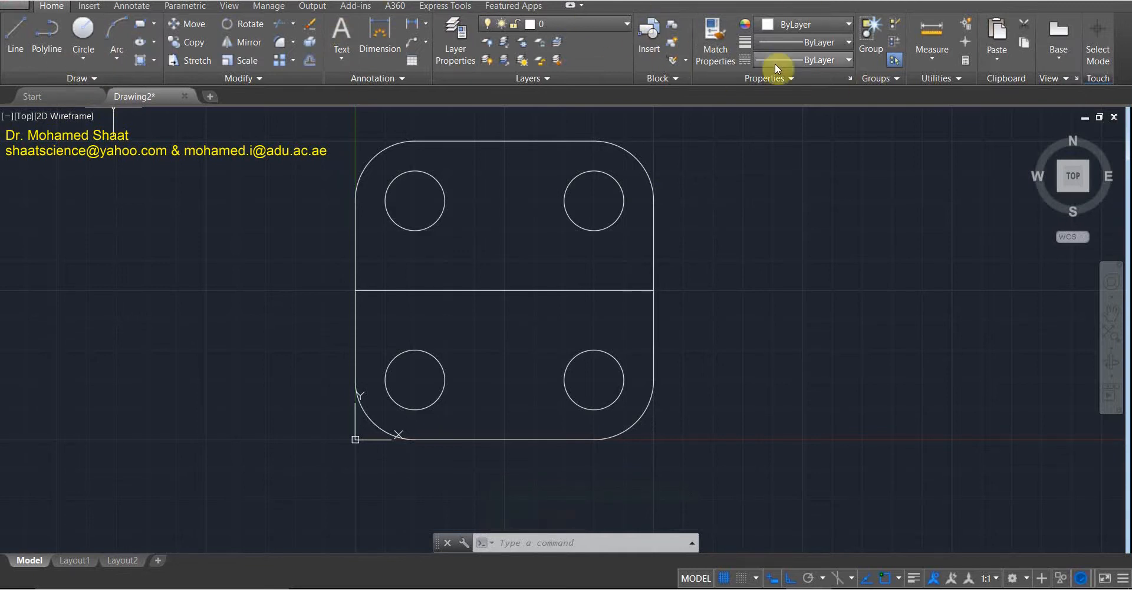
click(777, 80)
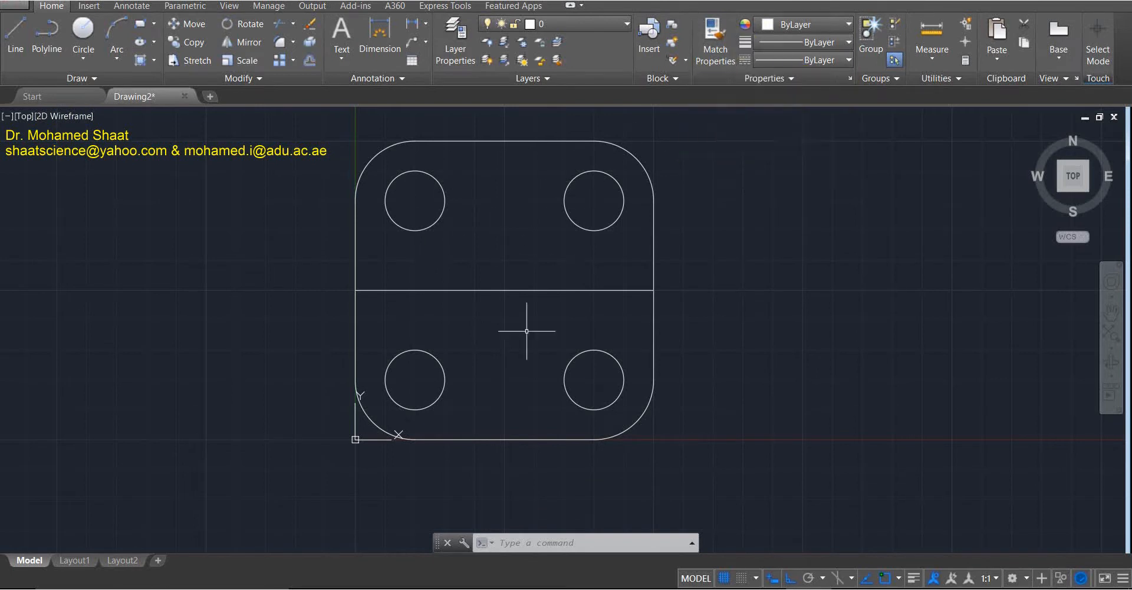
click(792, 76)
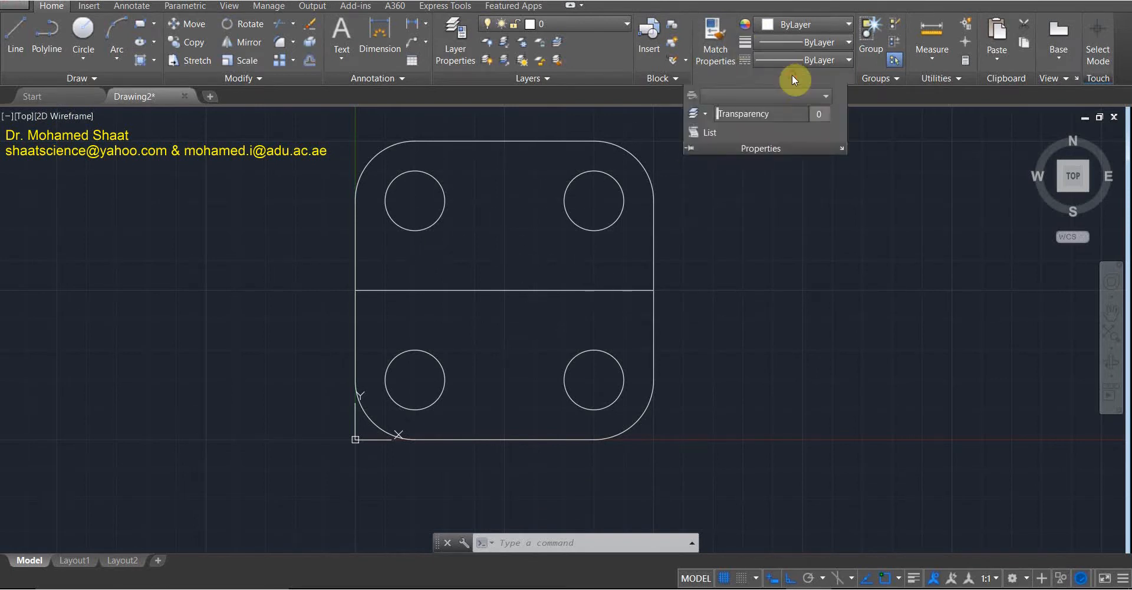
Try selecting the two right corner arcs, the right edge, the middle line and the upper-right circle together.
click(650, 177)
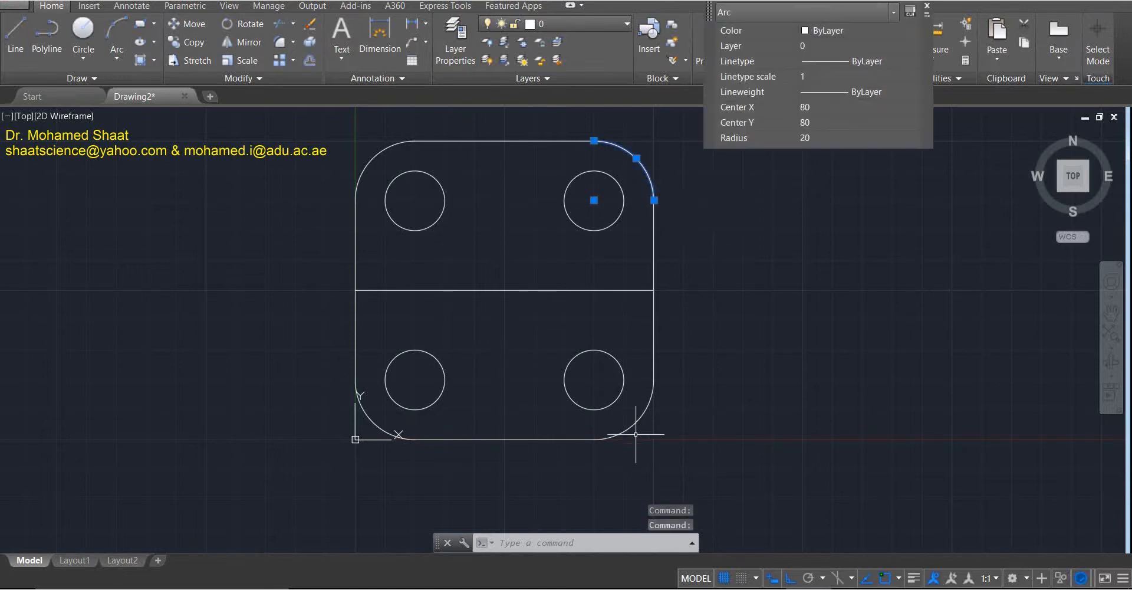
click(643, 414)
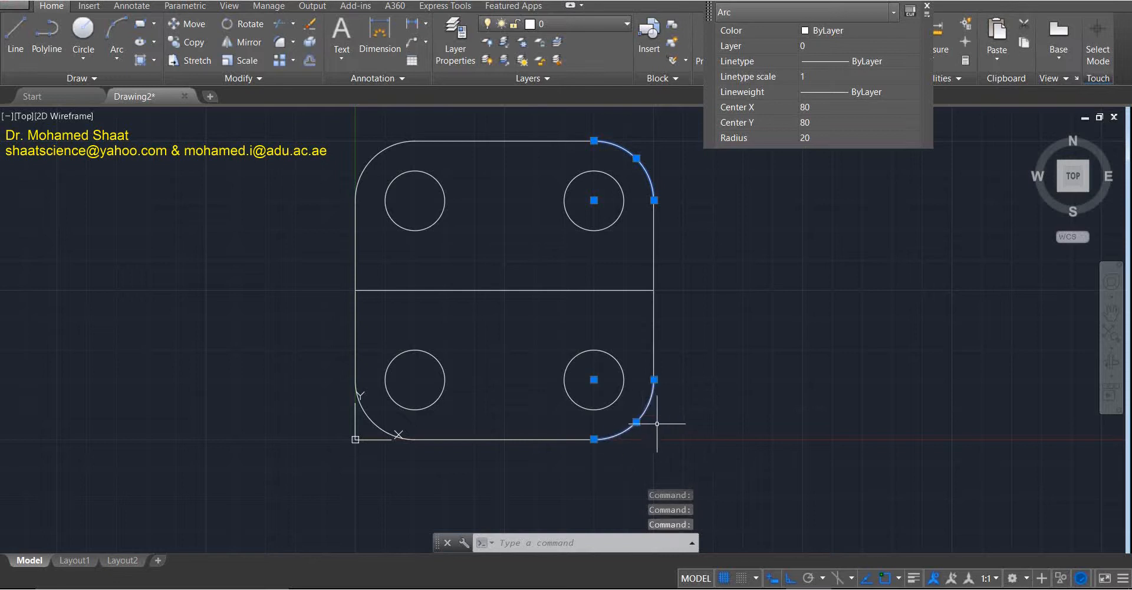
click(654, 321)
click(605, 291)
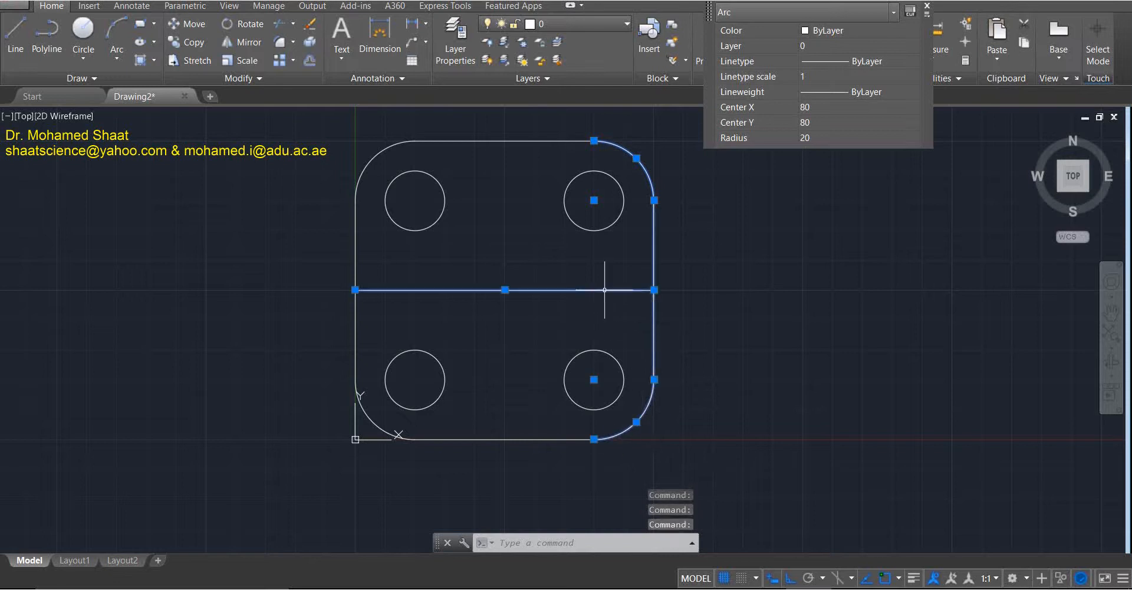
click(596, 231)
key(Escape)
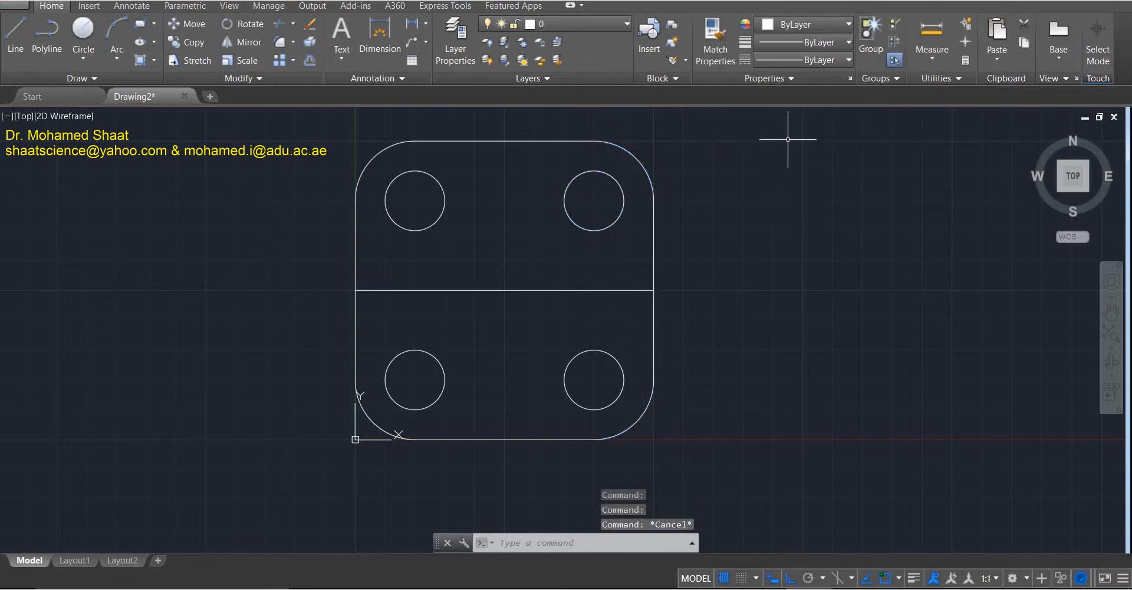
View the quick properties of the plate's upper-right corner arc, close them and clear the selection.
click(644, 168)
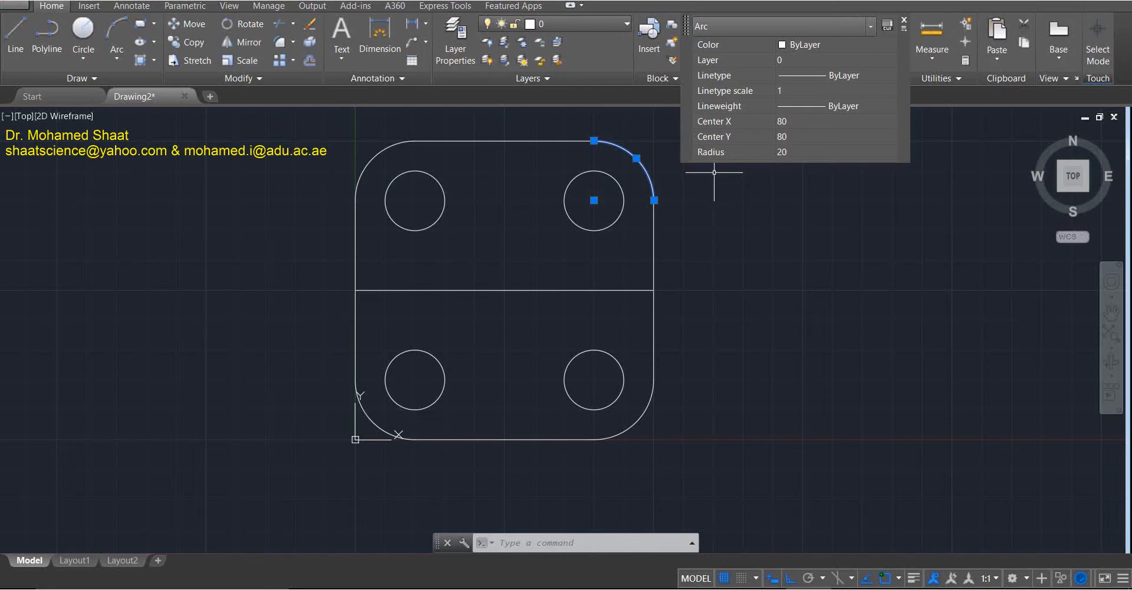
click(902, 22)
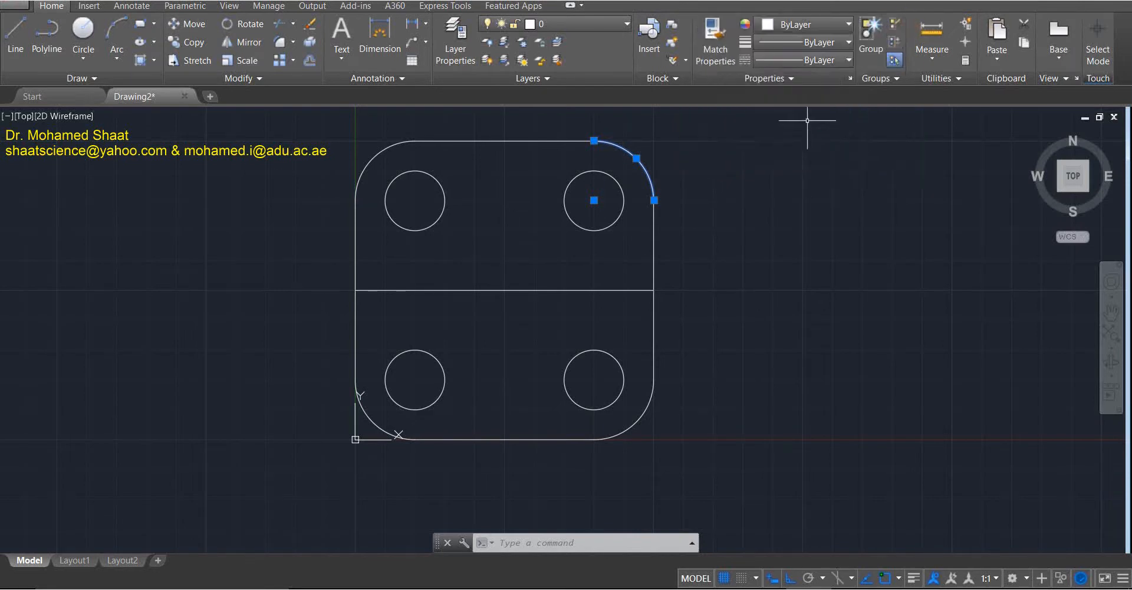
click(787, 78)
key(Escape)
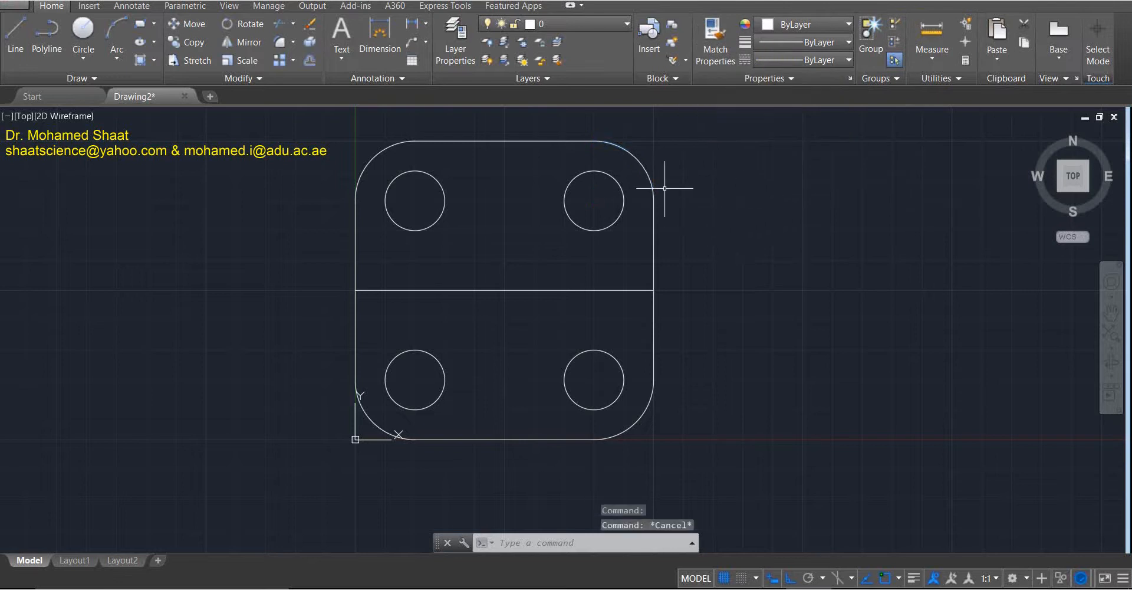
Look at the additional property options with the upper-right corner arc selected, and clear the selection.
click(647, 173)
click(770, 73)
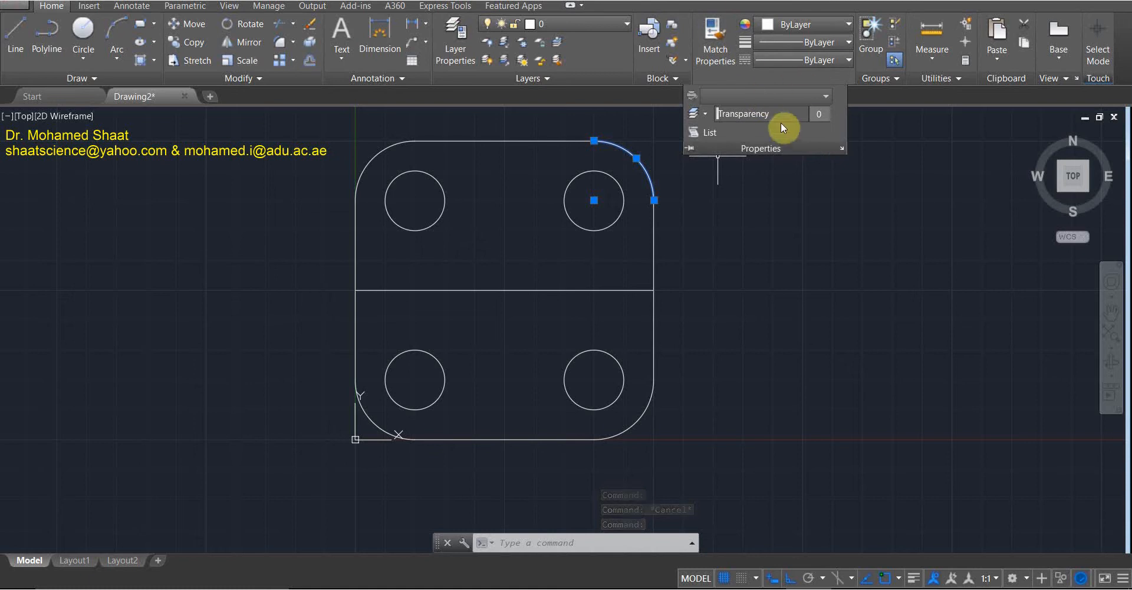
key(Escape)
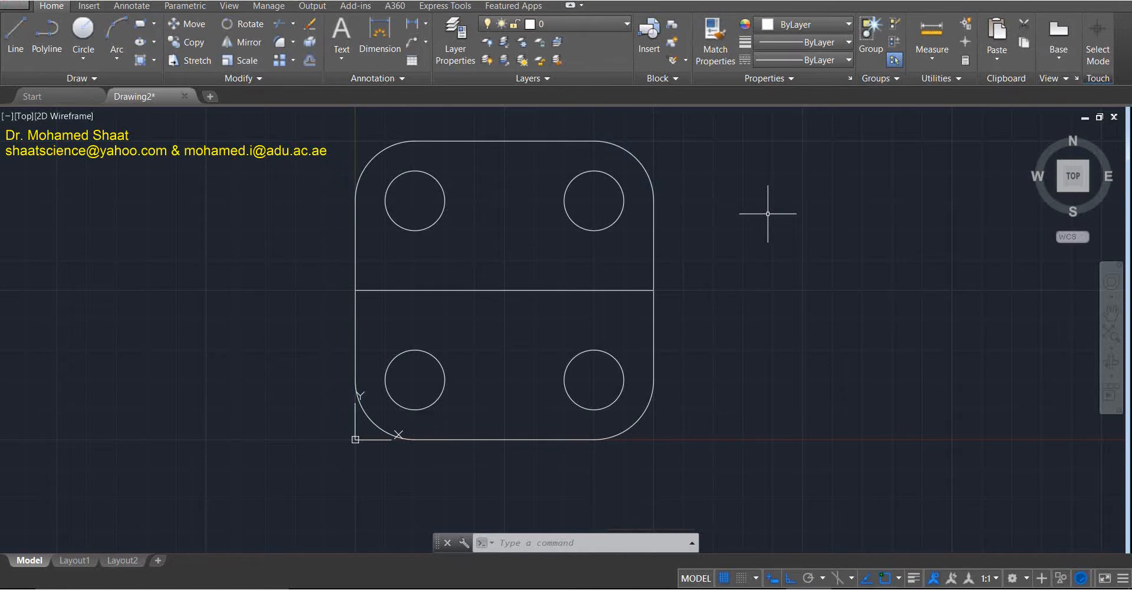
Look at the lineweight options, then select the plate's upper-right corner arc and clear the selection.
click(847, 44)
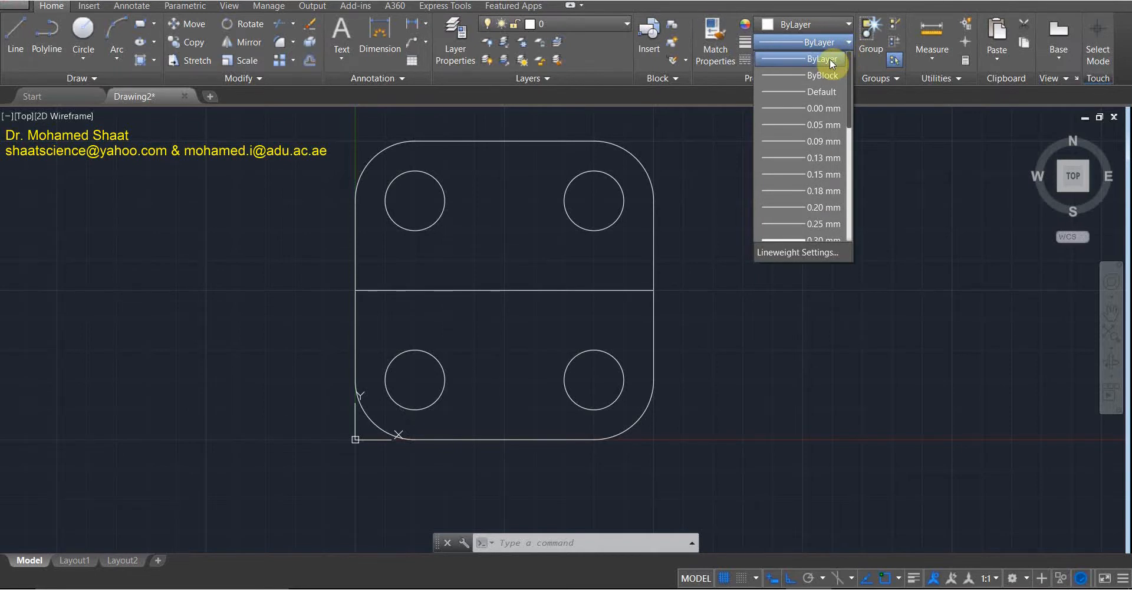
click(646, 169)
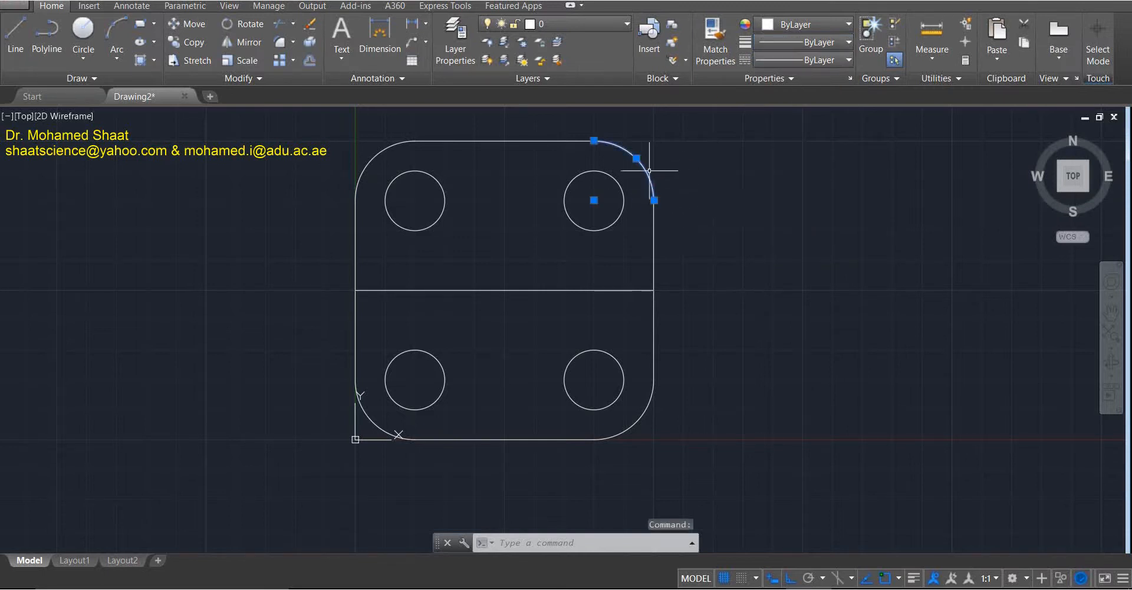
key(Escape)
key(Escape)
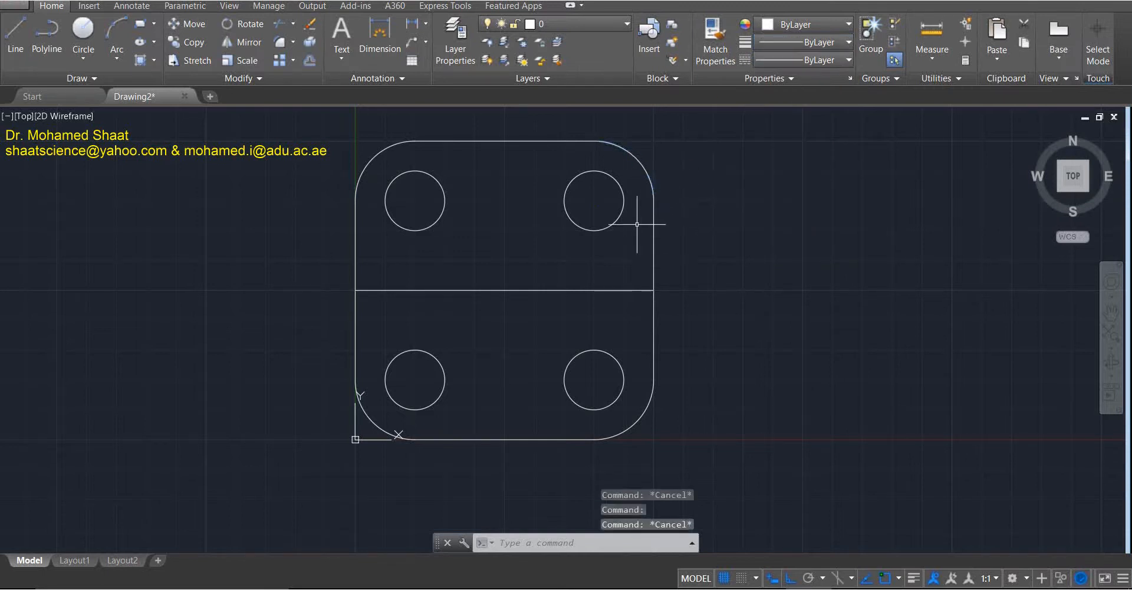
Browse the available lineweight values from the thinnest to the thickest, and close the list without choosing one.
click(837, 47)
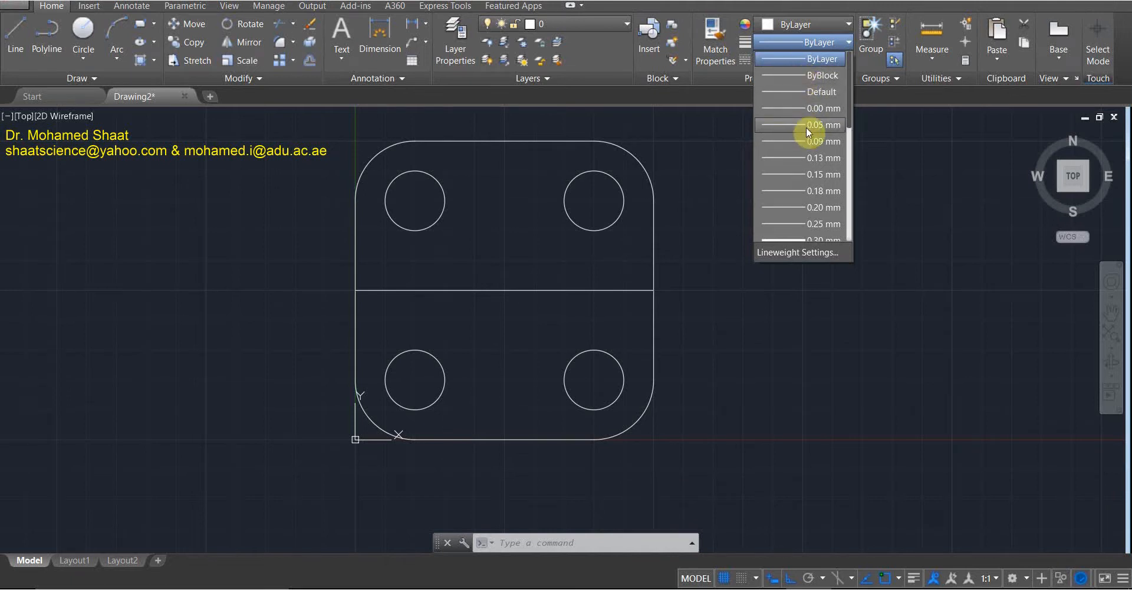
scroll(804, 155, down, 5)
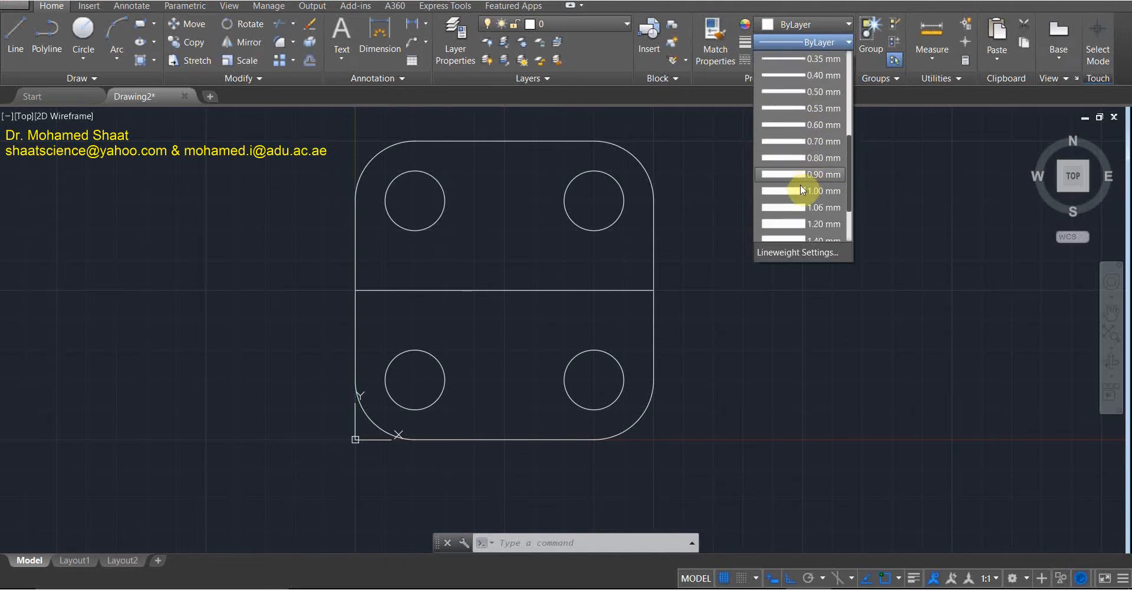
scroll(804, 218, down, 2)
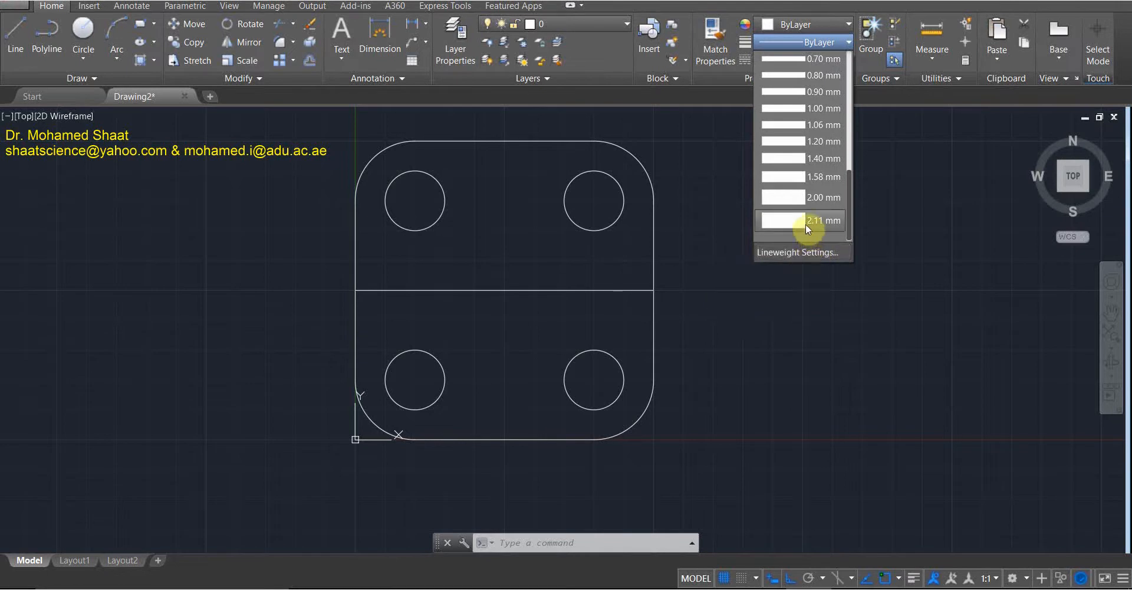
scroll(806, 224, up, 4)
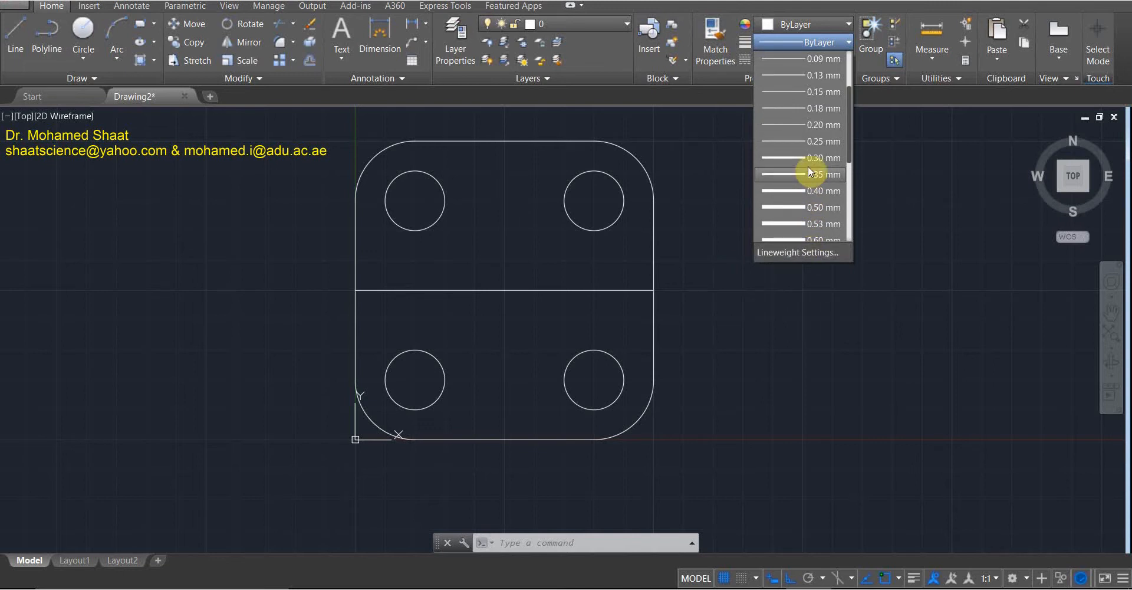
scroll(811, 196, down, 1)
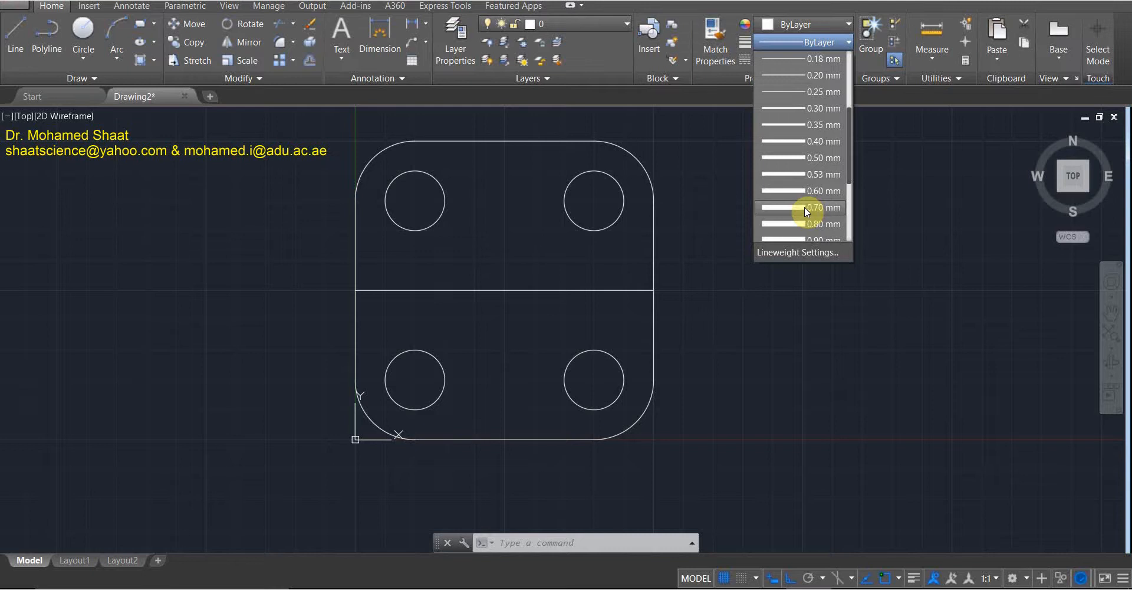
scroll(802, 207, down, 1)
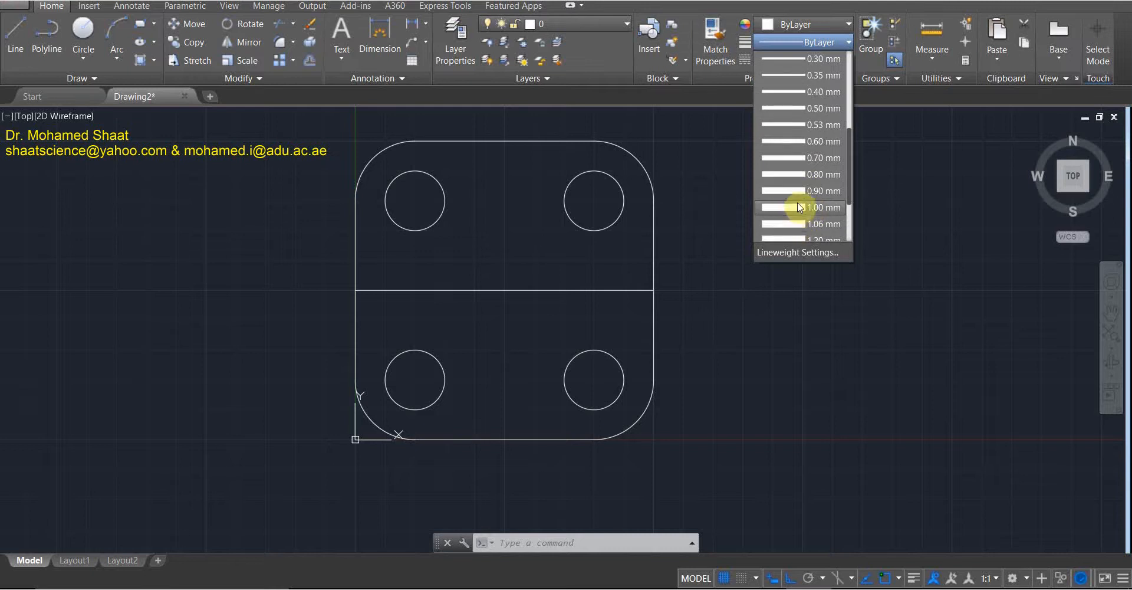
key(Escape)
key(Escape)
key(Escape)
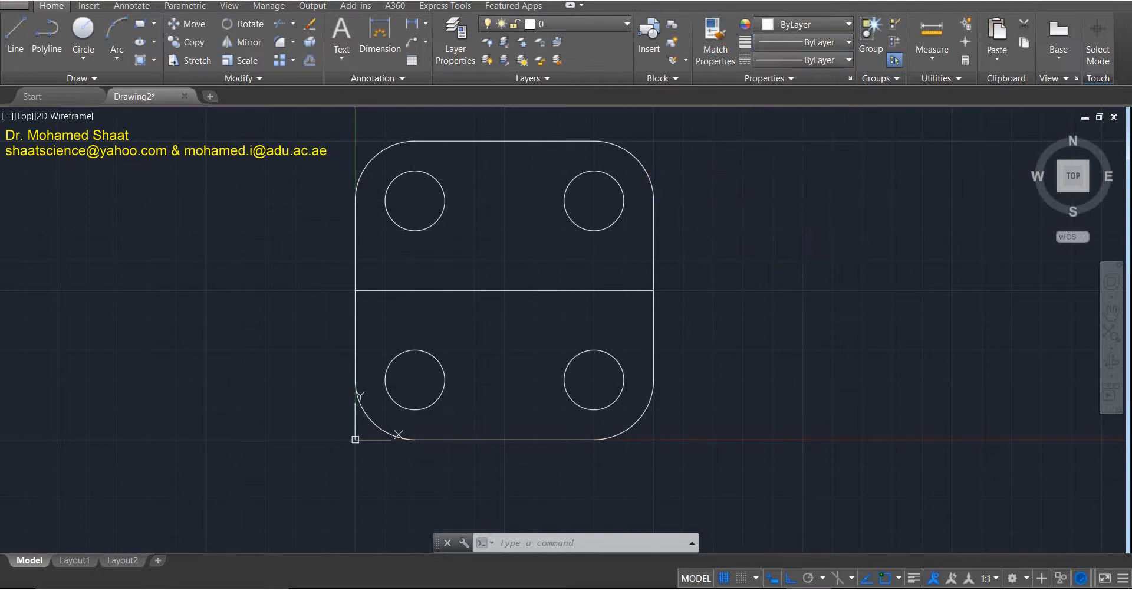
Select the plate outline's four straight edges and four corner arcs, and set their lineweight to 0.70 mm.
click(650, 180)
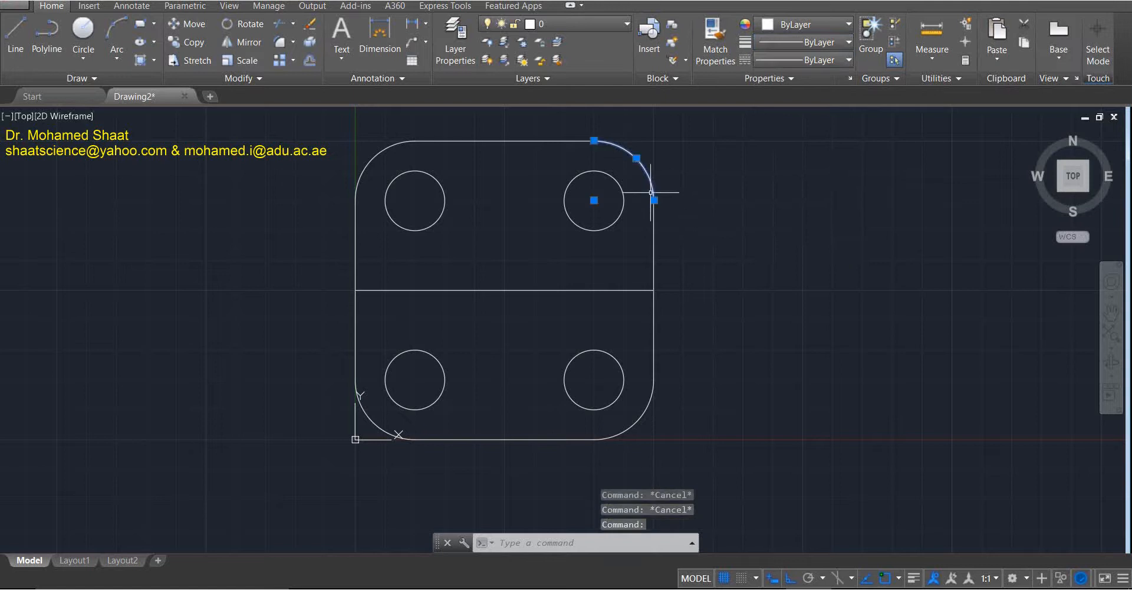
click(654, 230)
click(648, 405)
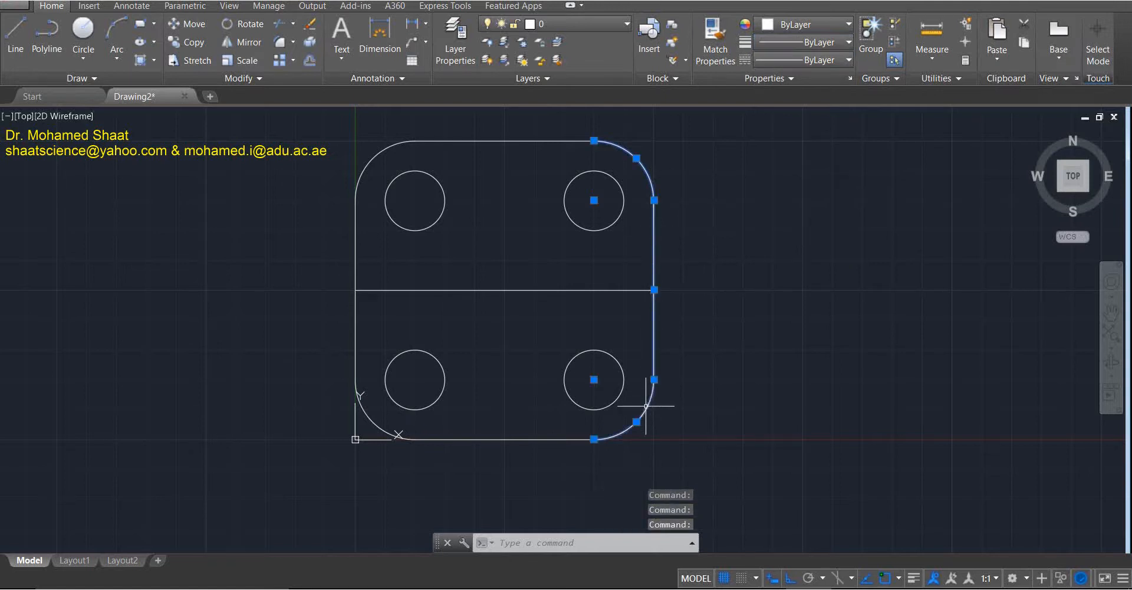
click(550, 437)
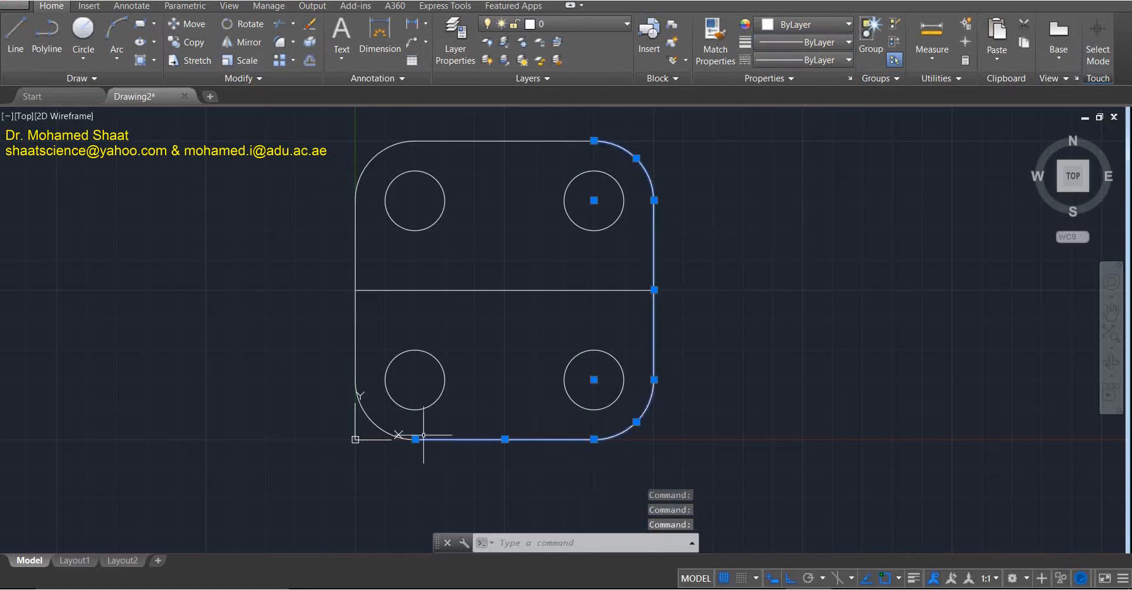
click(384, 430)
click(393, 398)
click(355, 337)
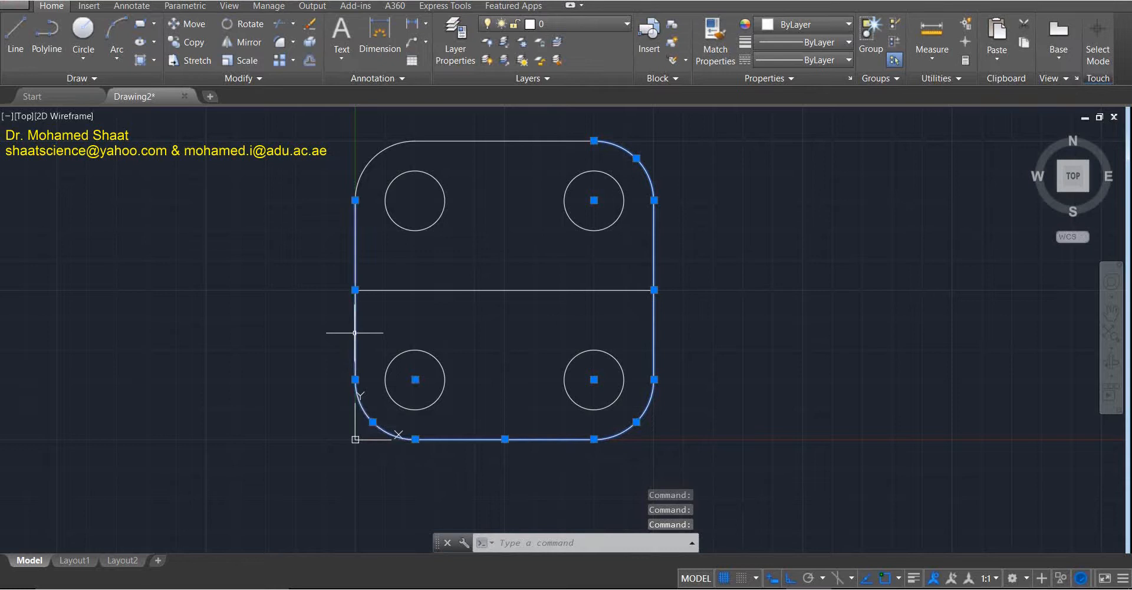
click(372, 157)
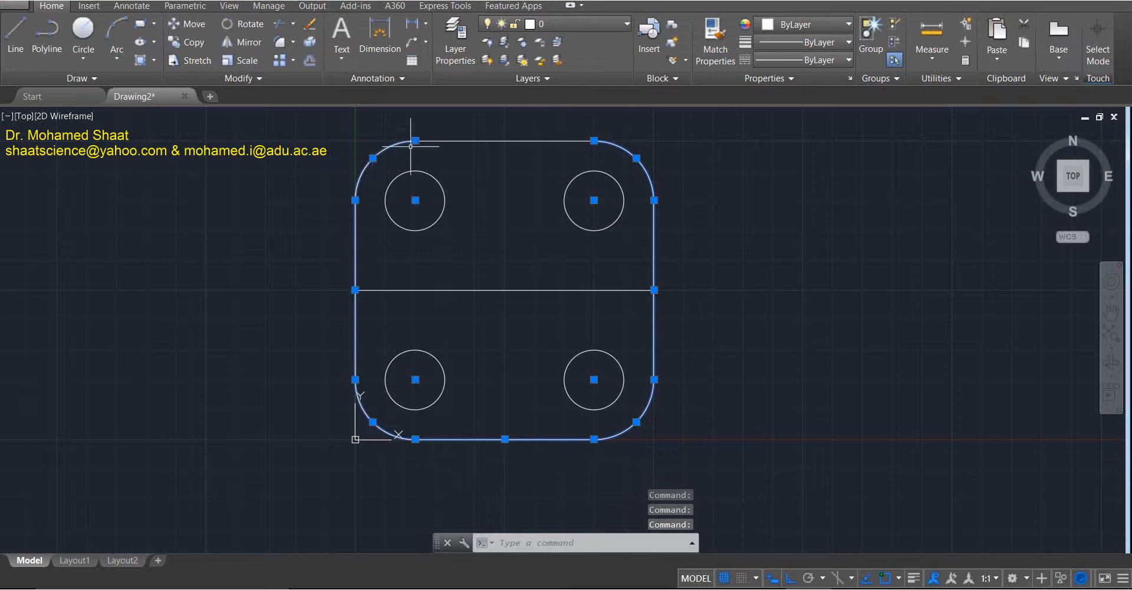
click(478, 140)
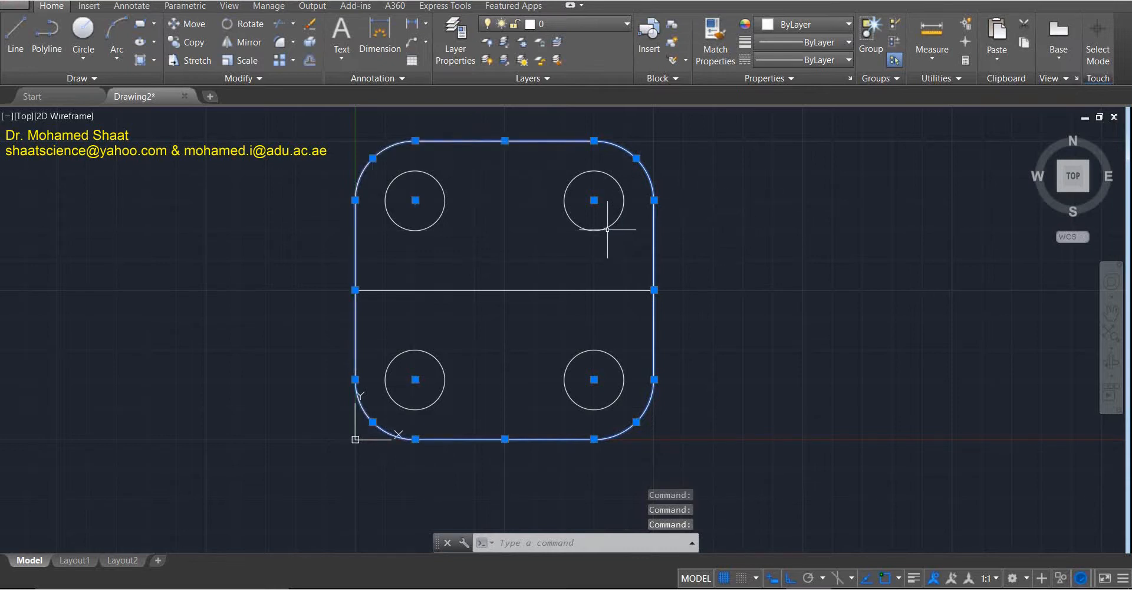
click(830, 62)
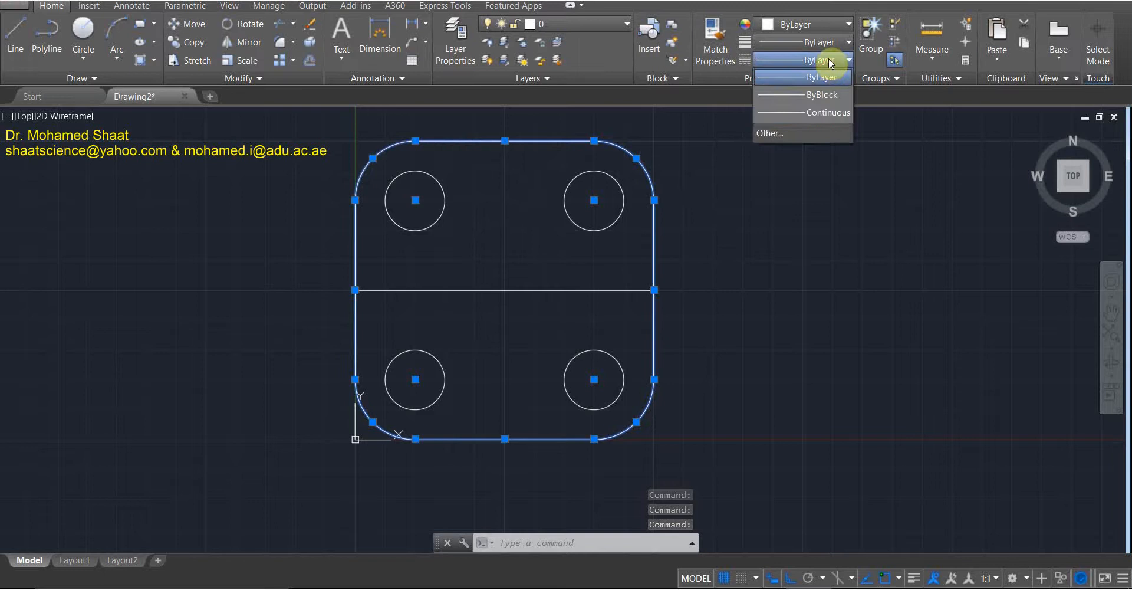
click(830, 42)
click(830, 42)
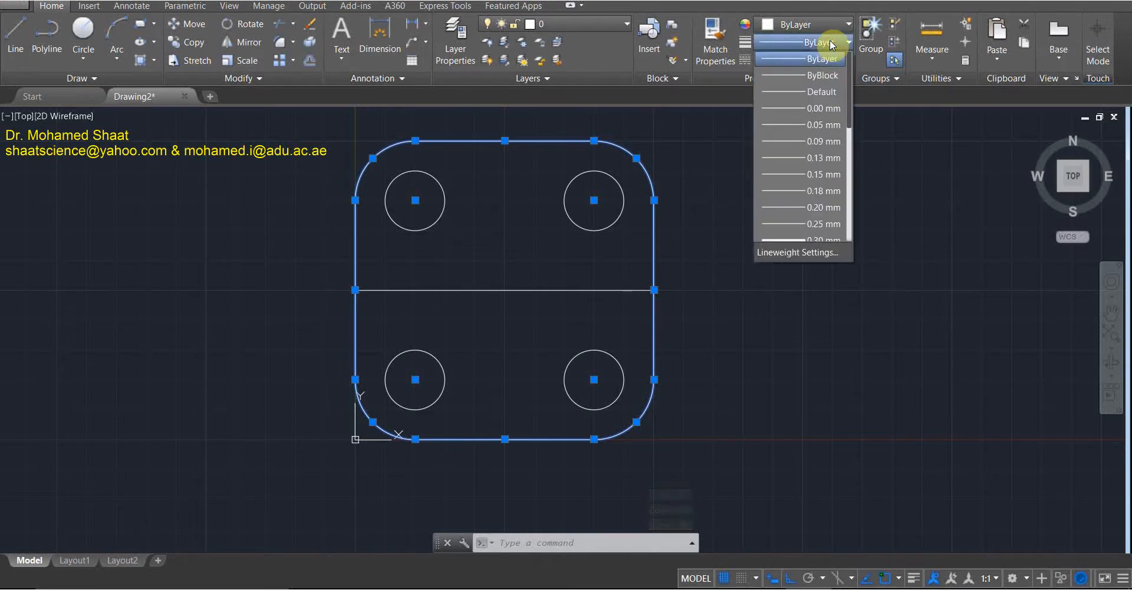
click(726, 153)
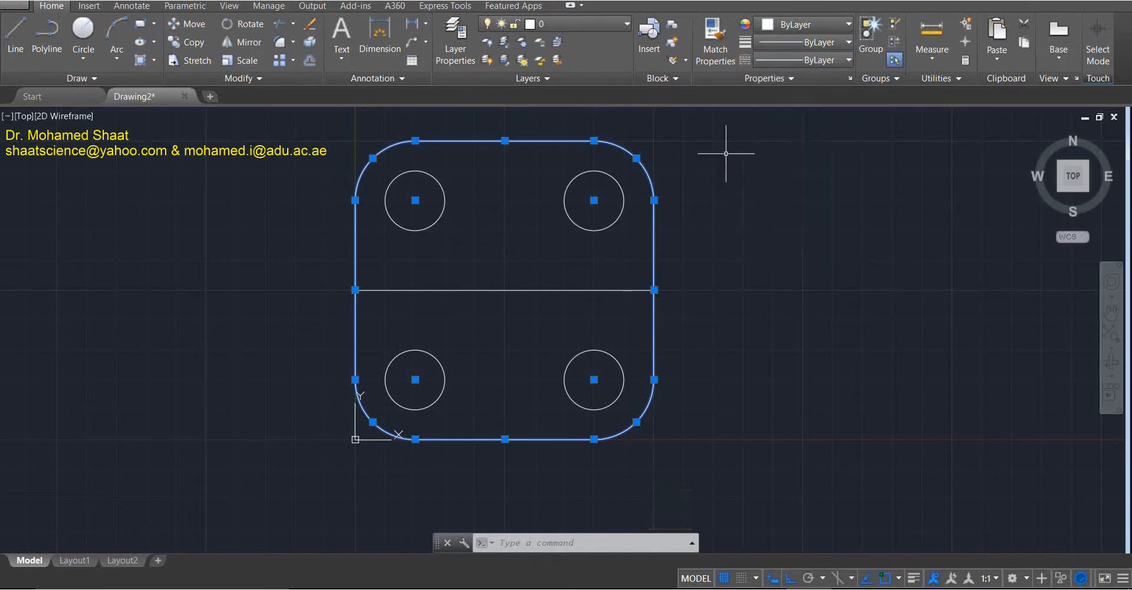
click(822, 43)
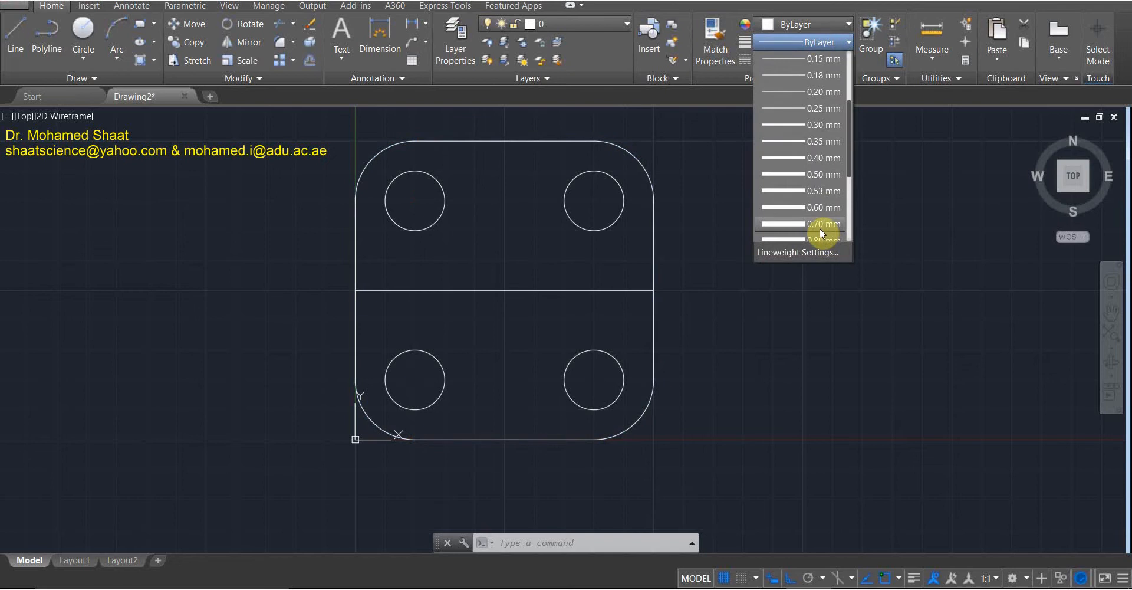
scroll(823, 227, down, 1)
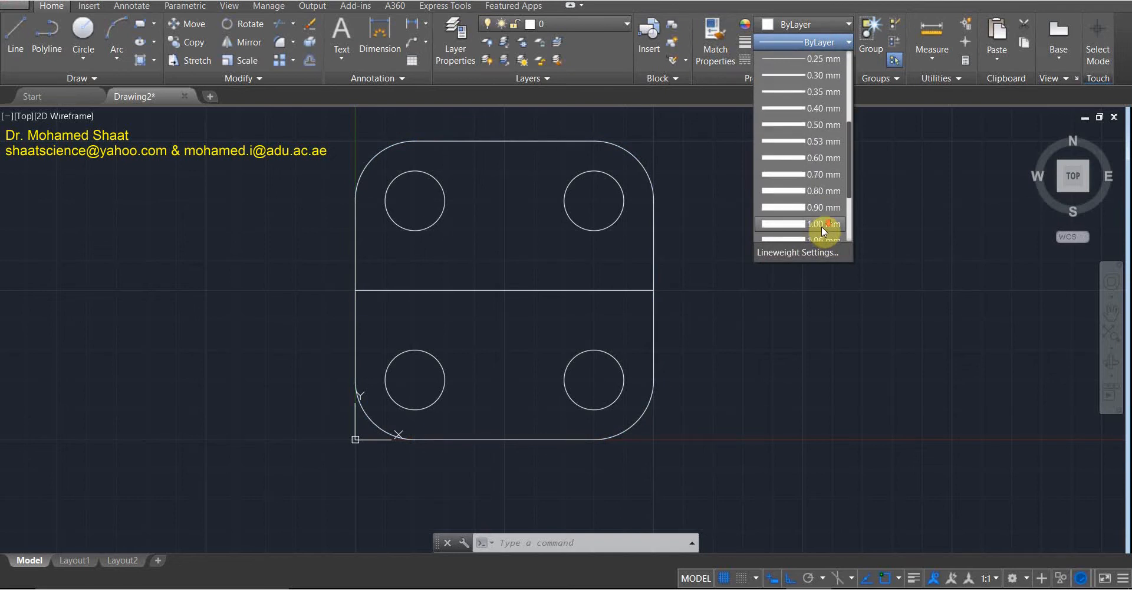
click(815, 175)
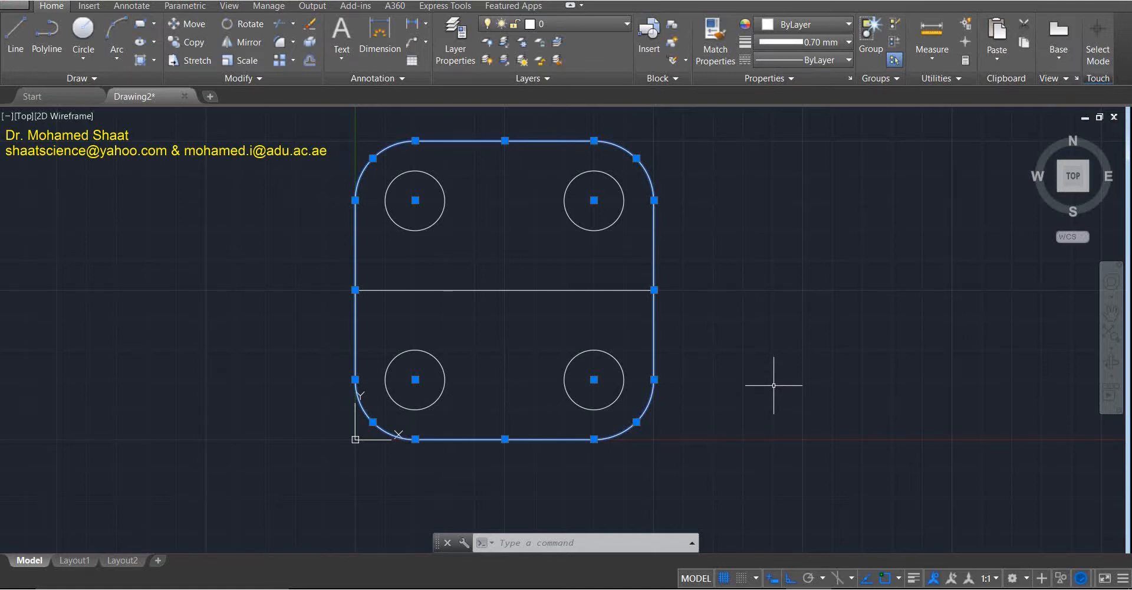
Try a 2.11 mm lineweight on the selected plate outline, and set it back to 0.70 mm.
click(840, 42)
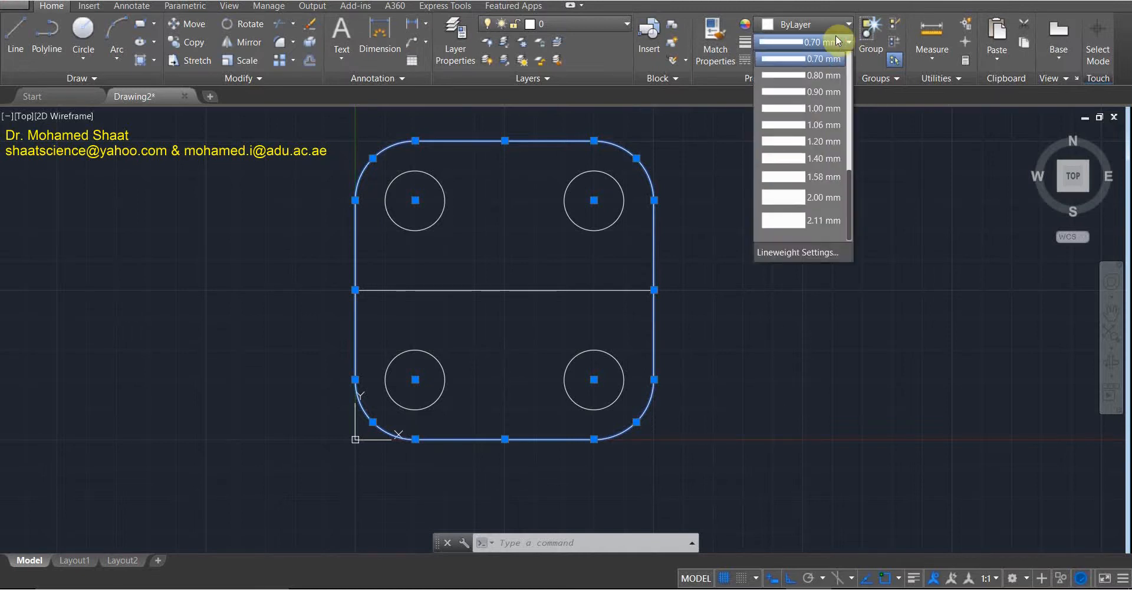
click(821, 59)
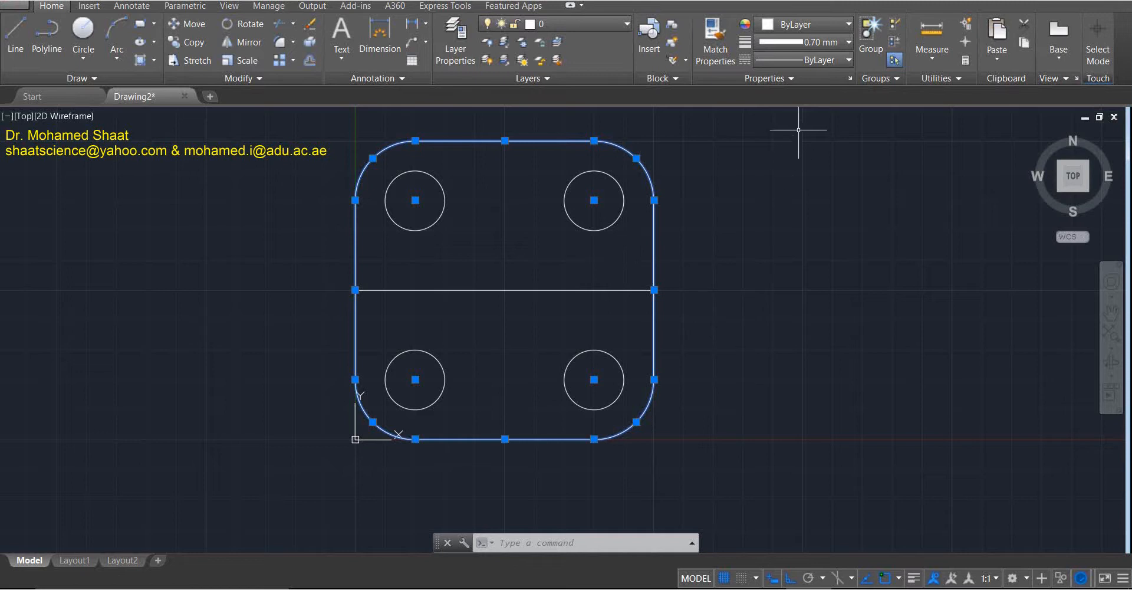
click(837, 41)
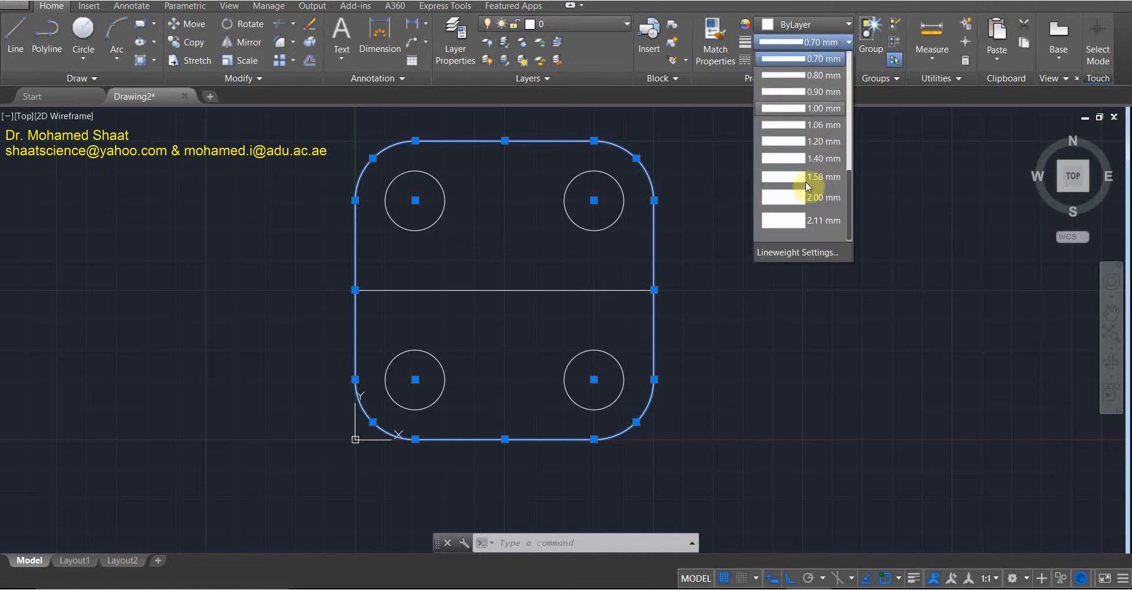
click(799, 223)
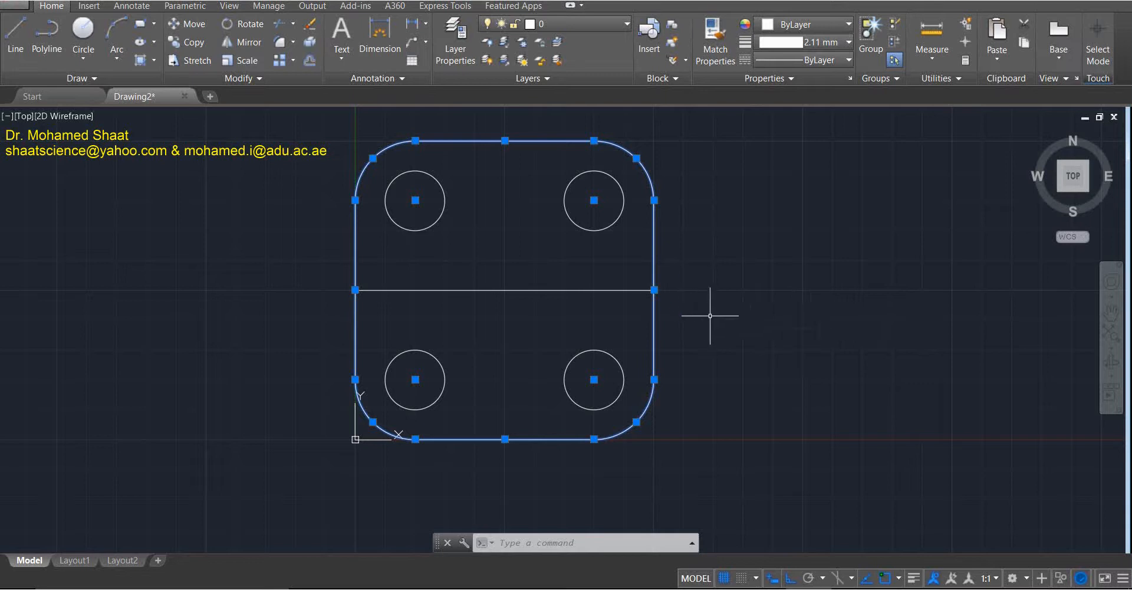
click(813, 43)
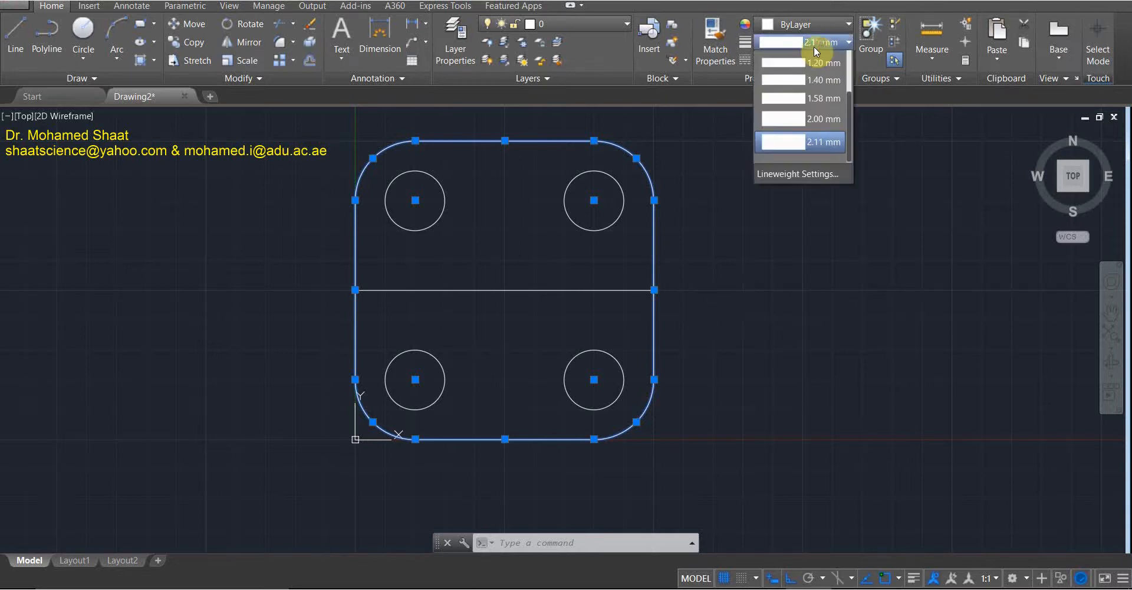
scroll(806, 177, up, 1)
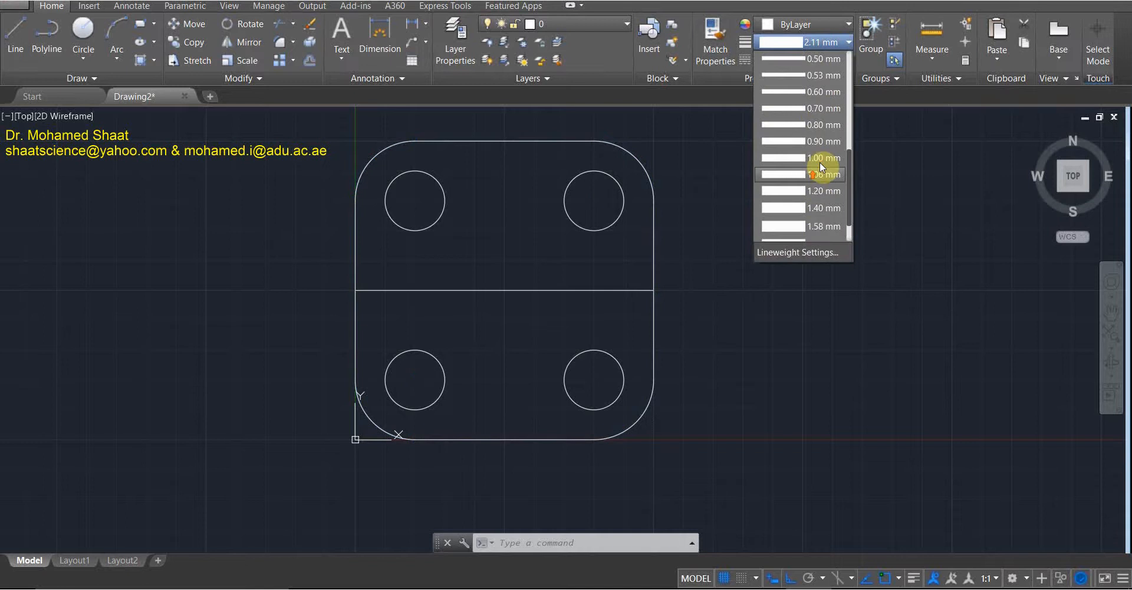
click(819, 109)
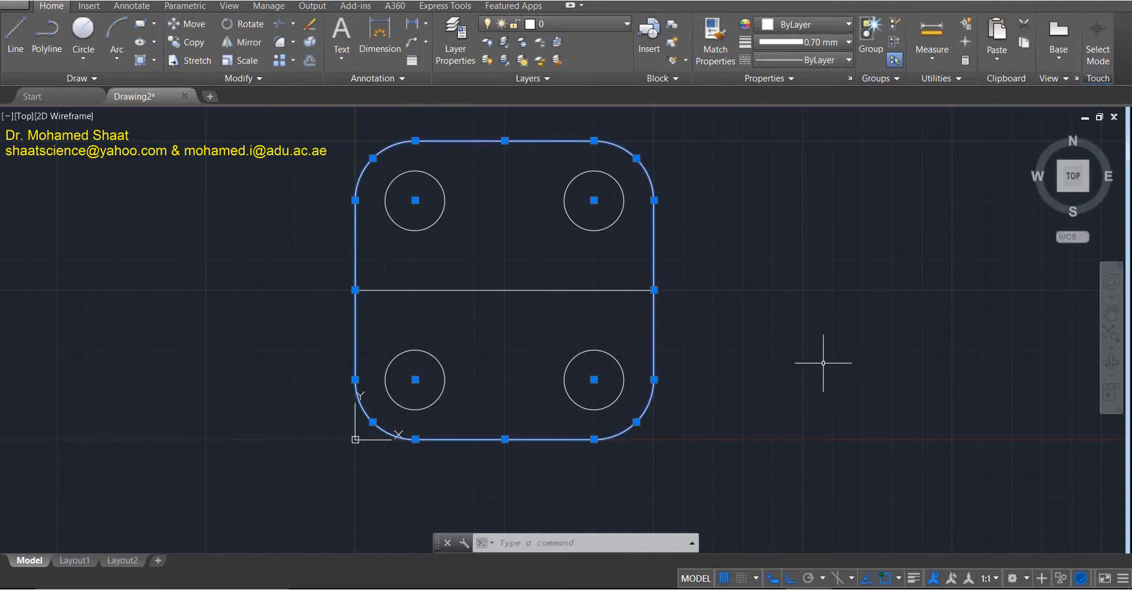
With the selection cleared, show and hide the lineweights in the drawing, and check the right edge's lineweight property.
key(Escape)
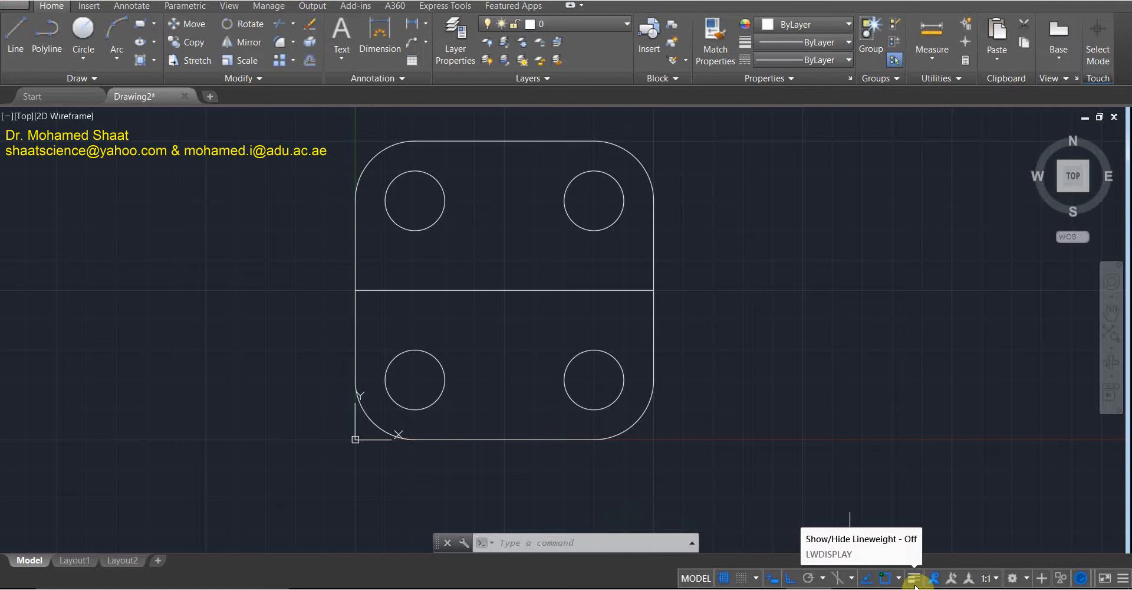
click(914, 579)
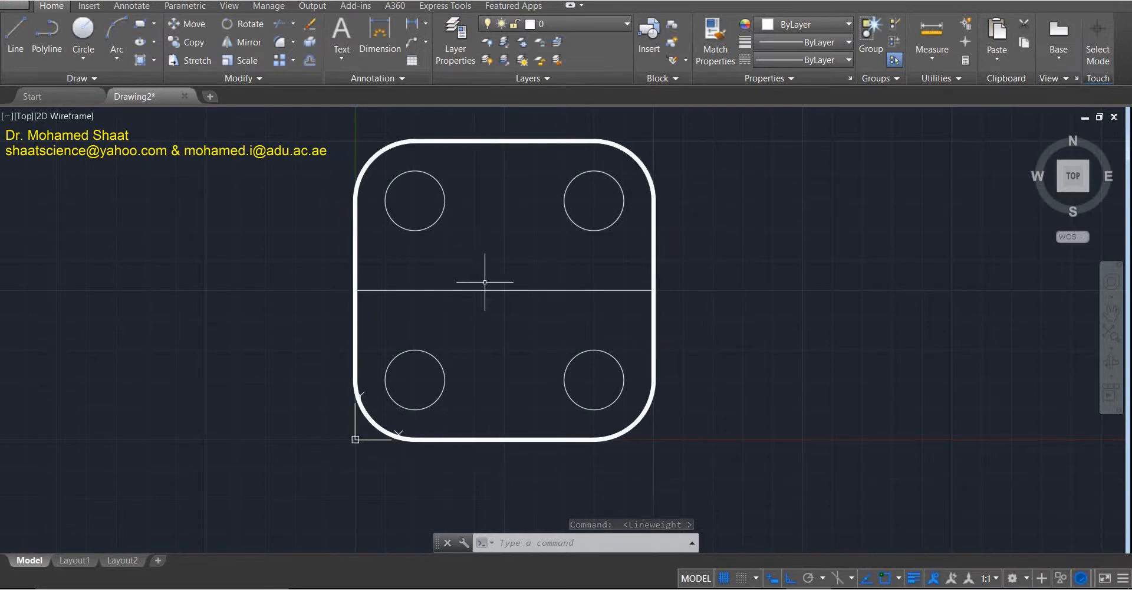
click(914, 579)
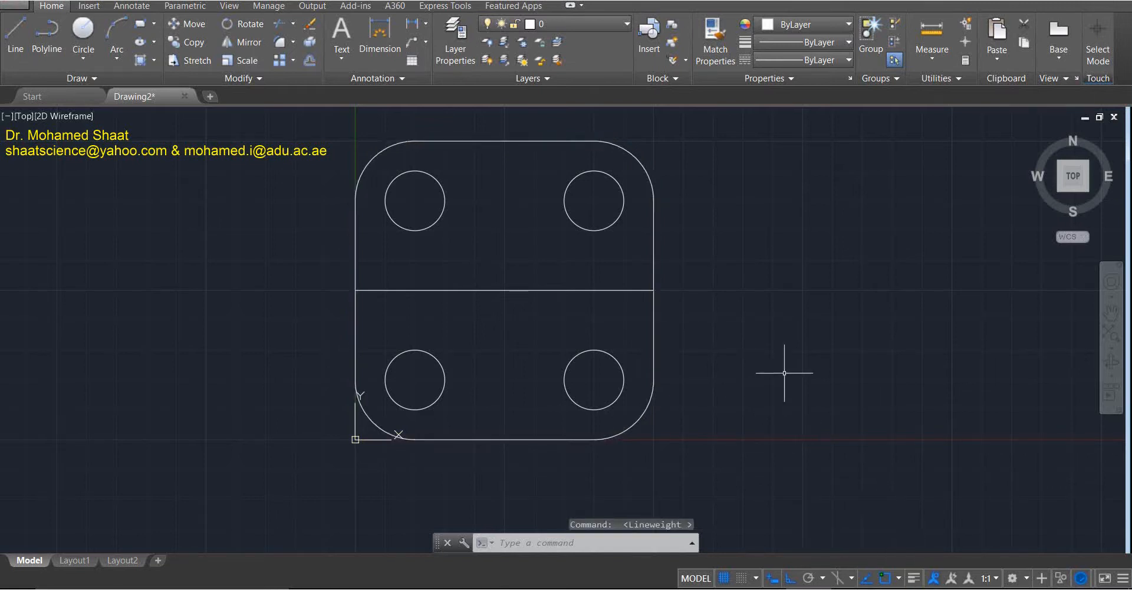
click(653, 237)
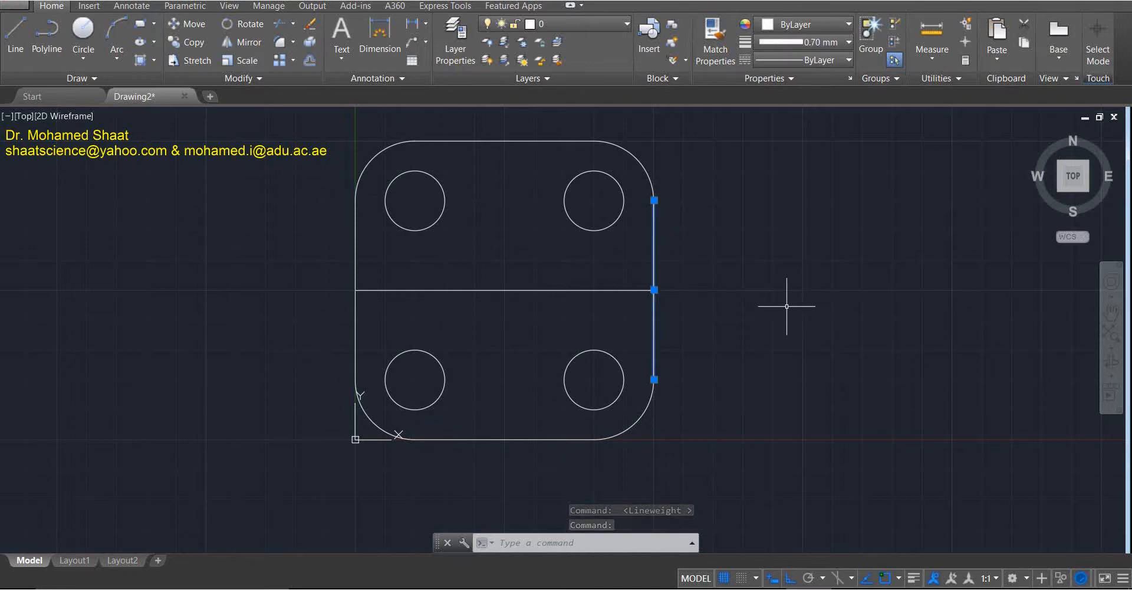
key(Escape)
Examine the plot settings for the option to plot object lineweights, and cancel without plotting.
key(ctrl+p)
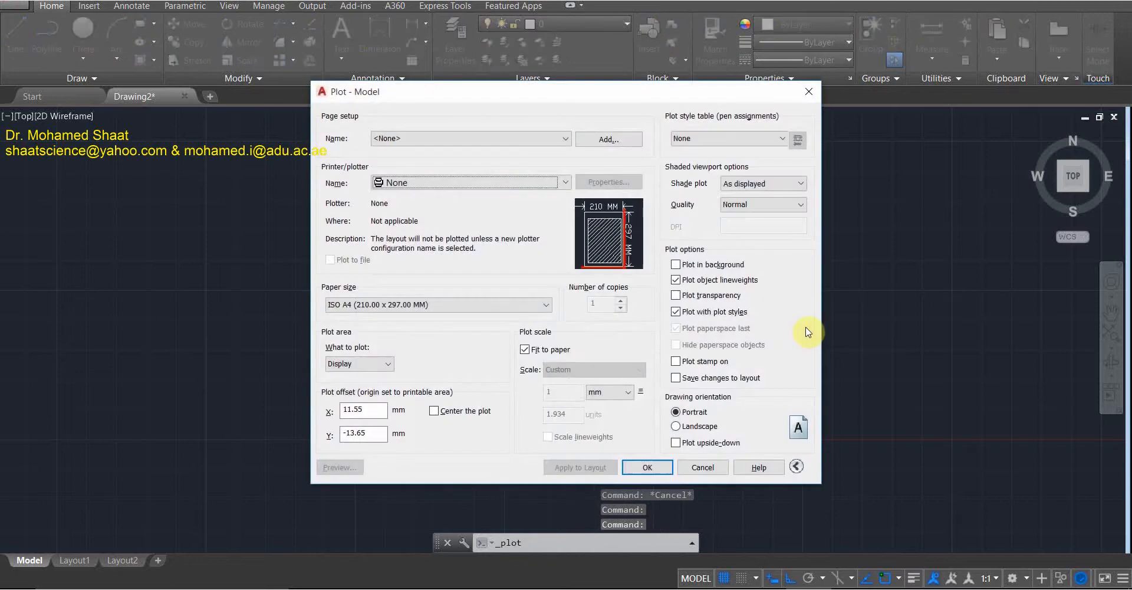
drag(640, 99, 252, 85)
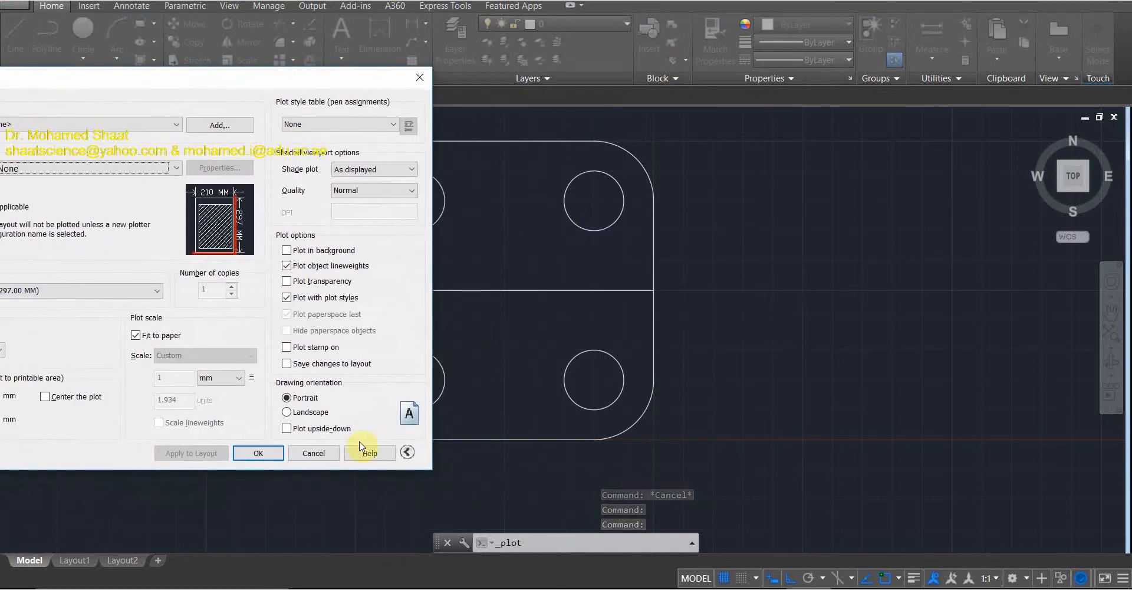
click(316, 454)
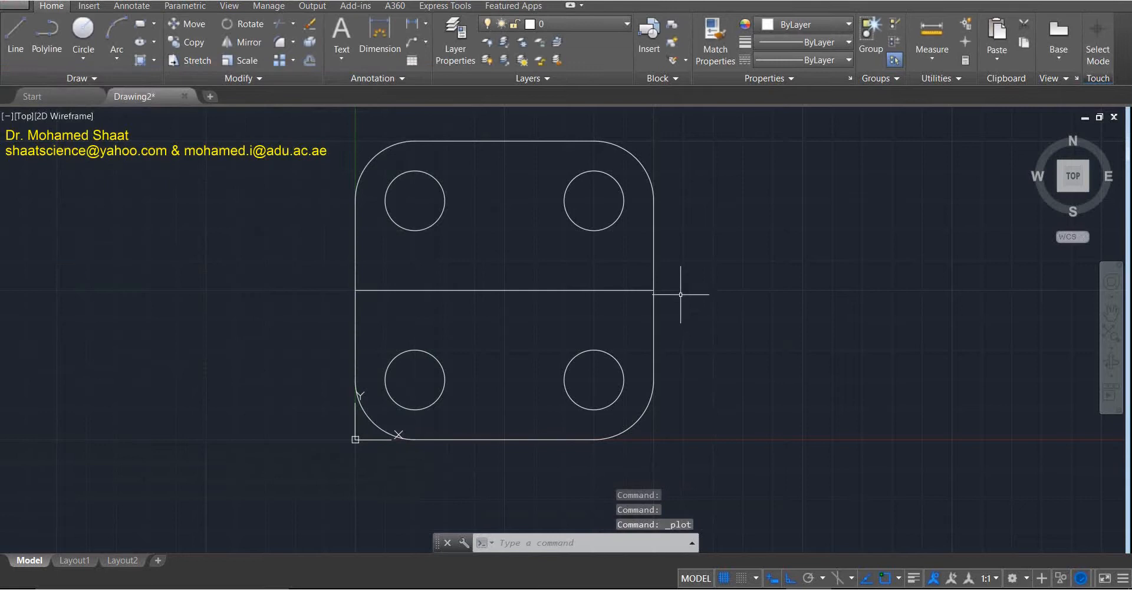
Select the plate outline's edges and corner arcs to check their lineweight property, and clear the selection.
click(646, 169)
click(525, 141)
click(387, 154)
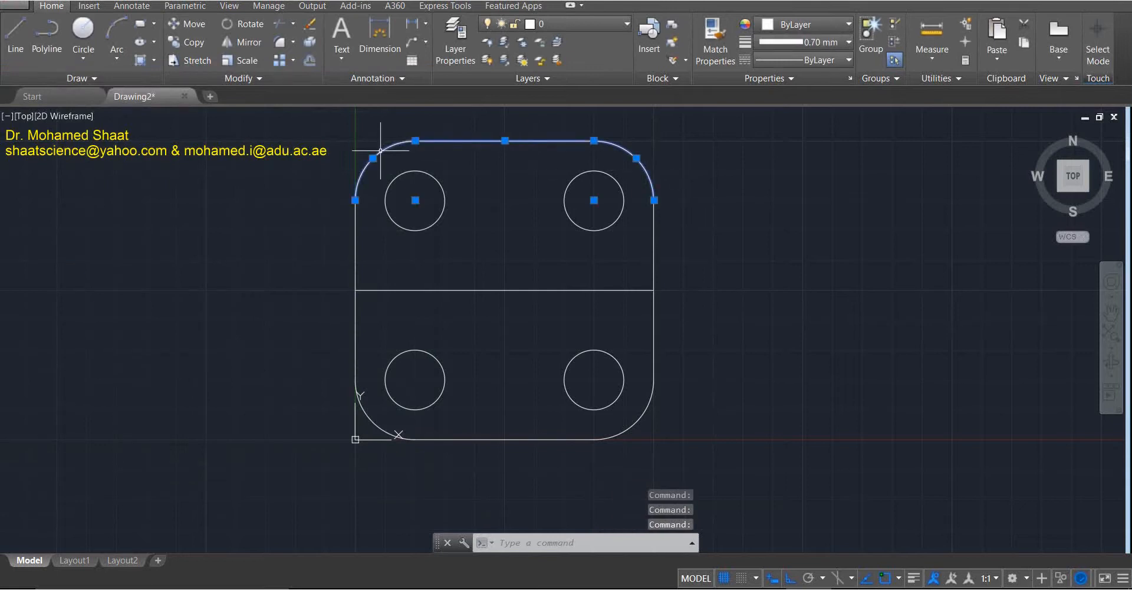
click(362, 245)
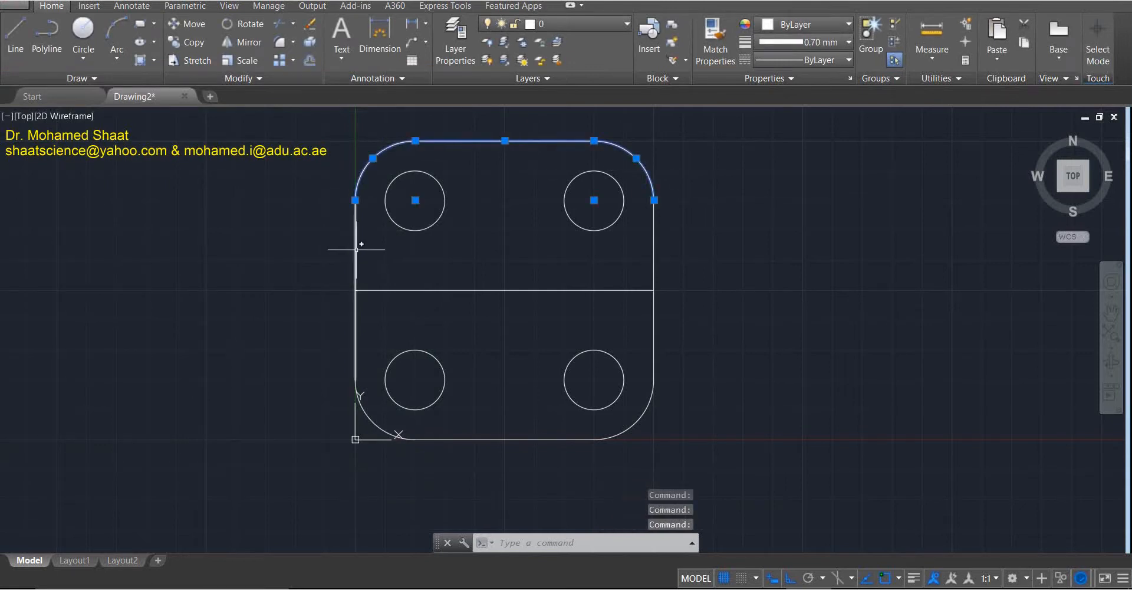
click(372, 420)
mouse_move(372, 422)
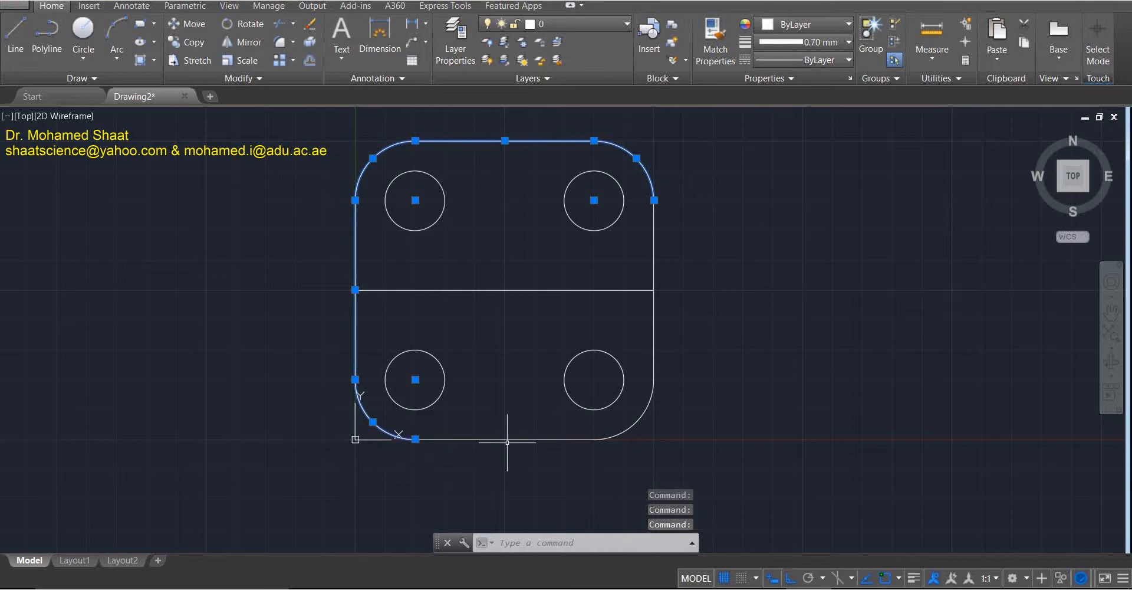
click(509, 439)
click(639, 424)
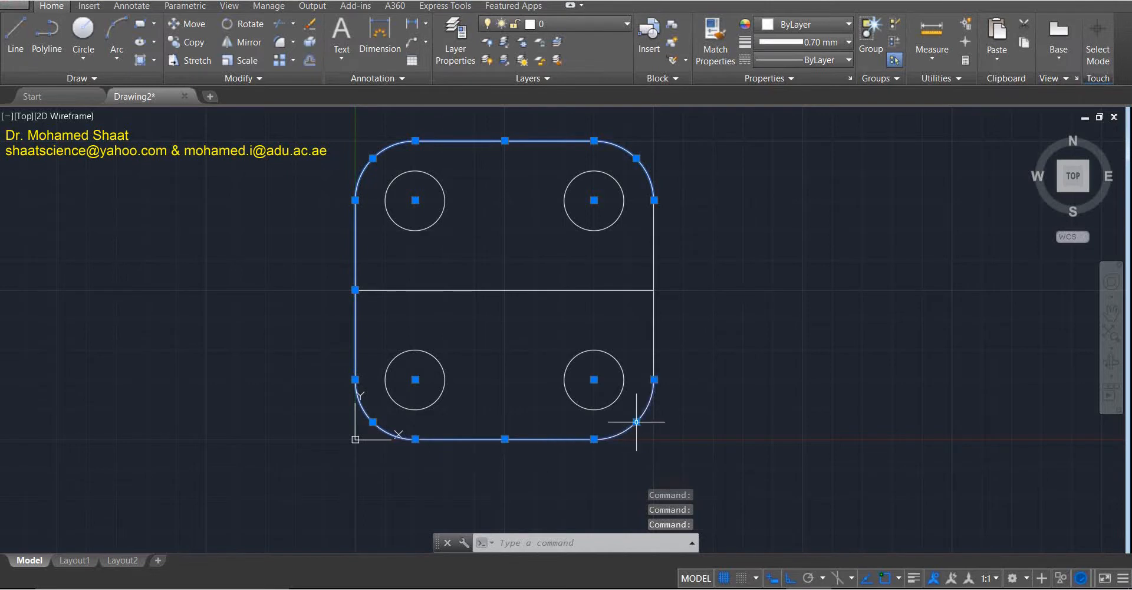
click(651, 341)
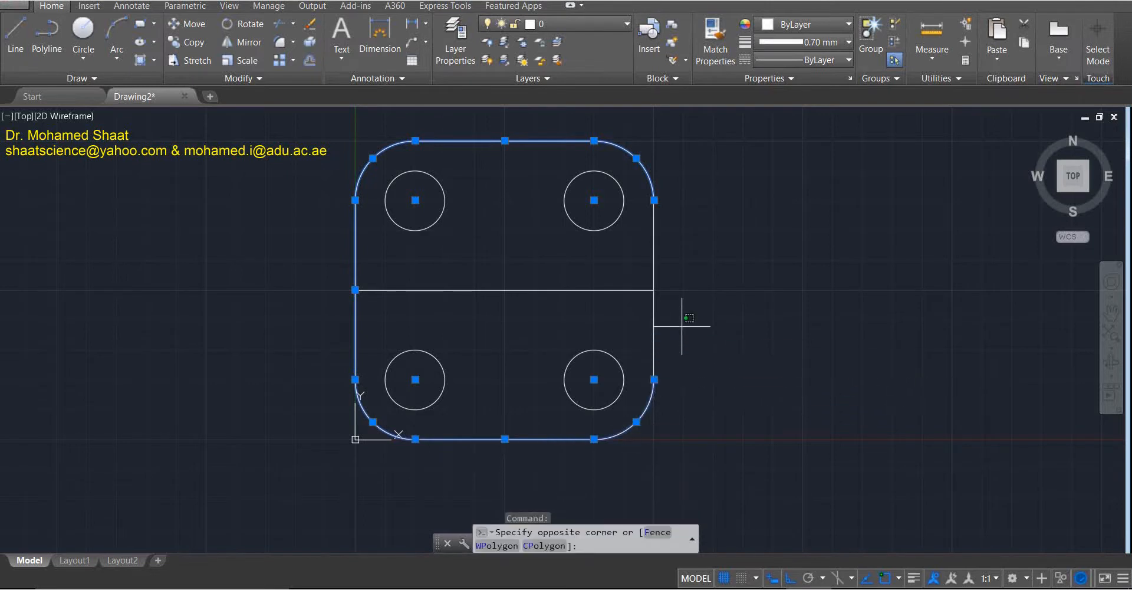
click(666, 339)
key(Escape)
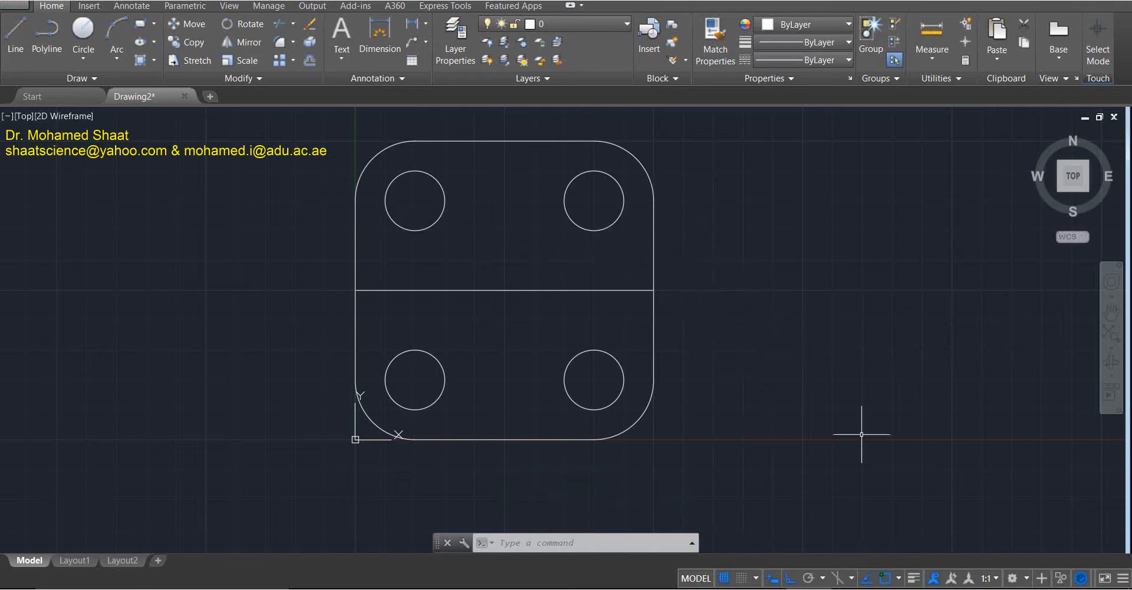
Show and hide the lineweights in the drawing, and check that the LineWeight toggle is enabled in the status bar customization.
click(913, 578)
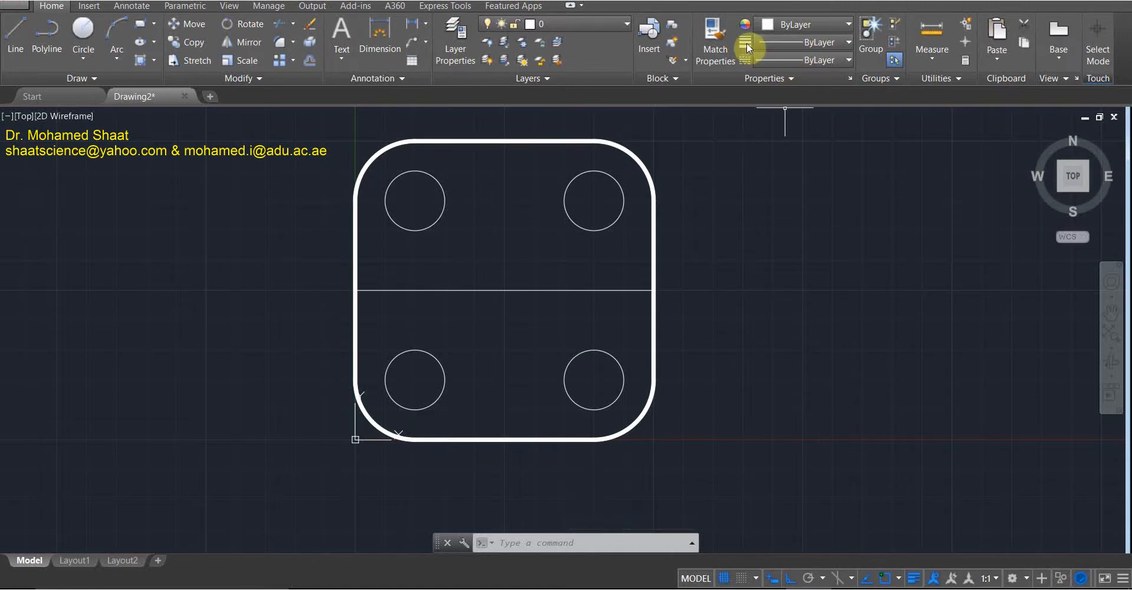
click(914, 578)
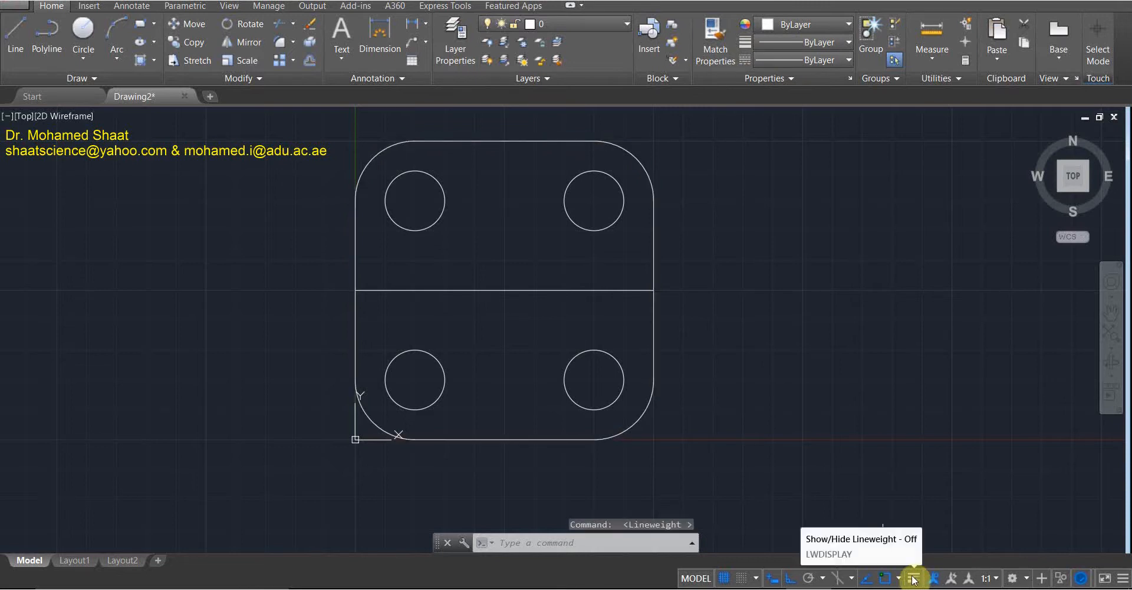
click(1124, 581)
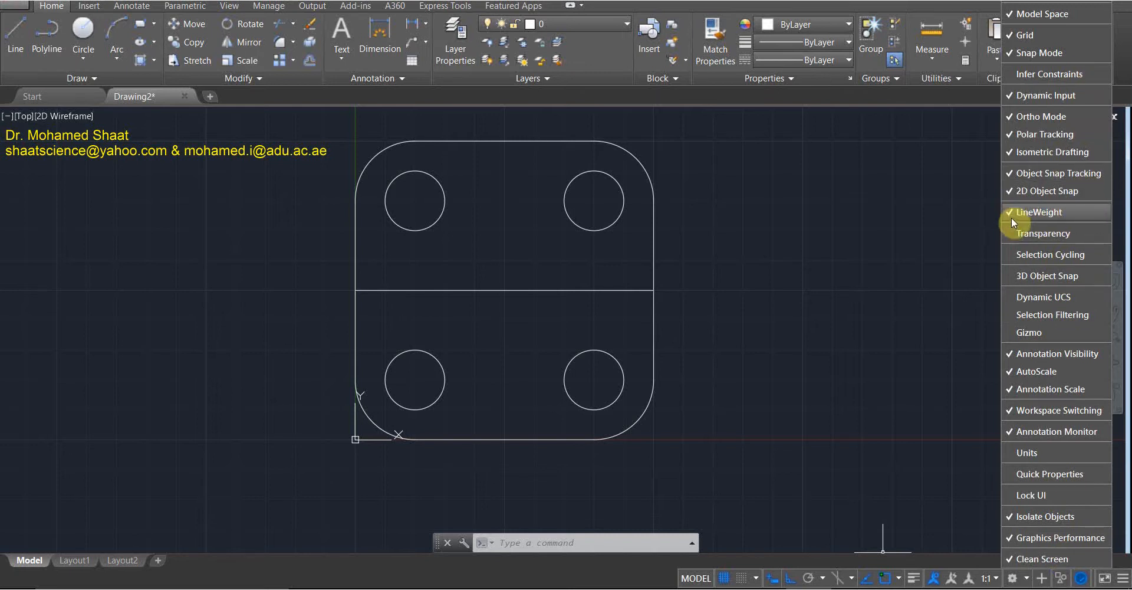
click(847, 493)
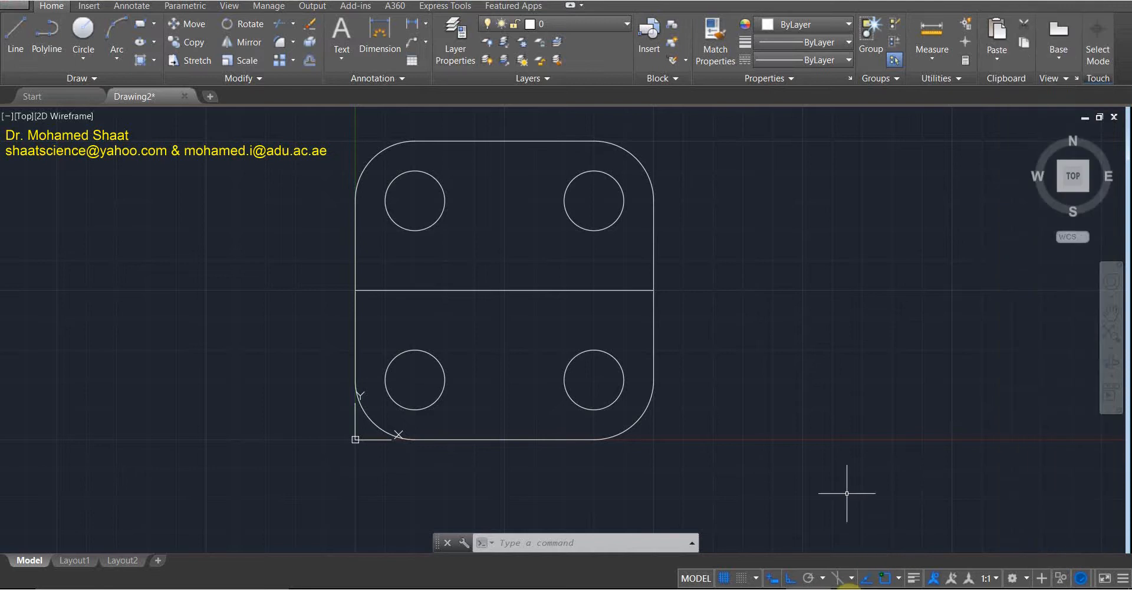
click(912, 578)
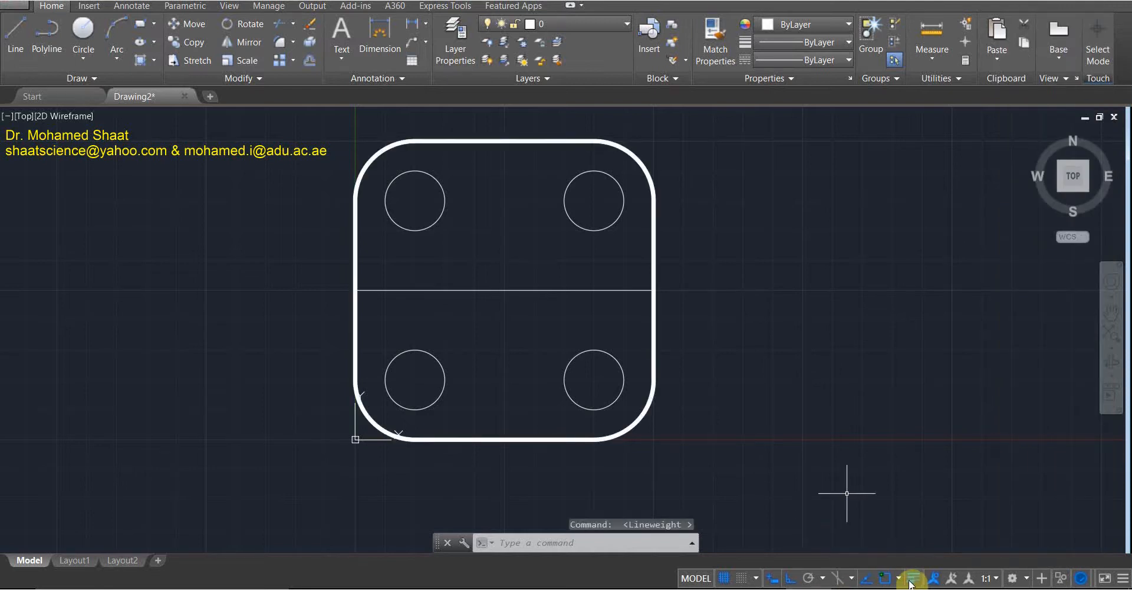
click(912, 579)
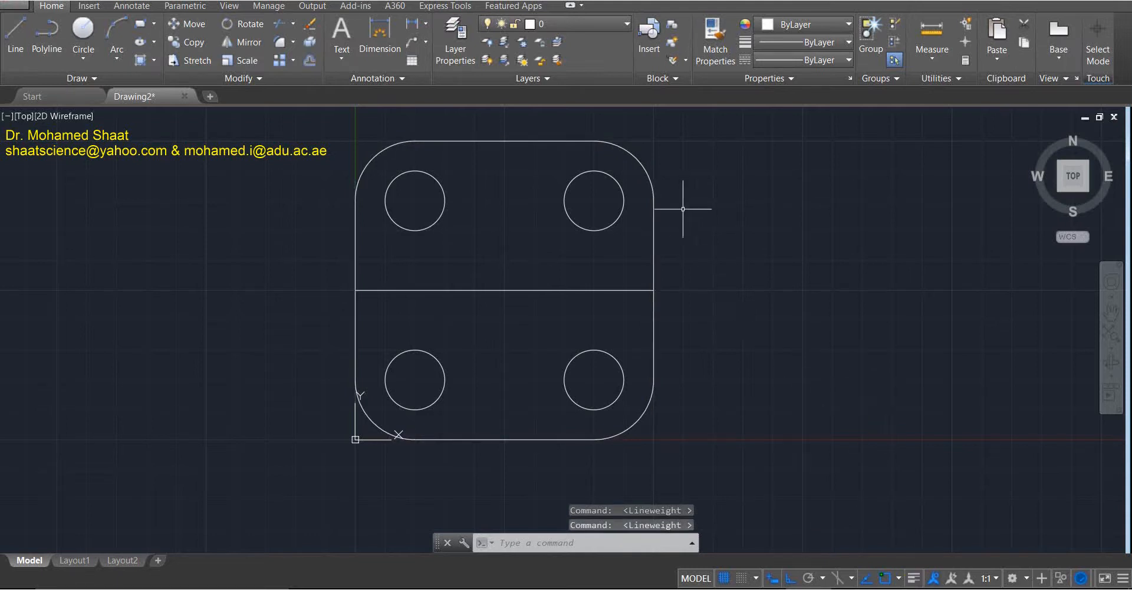
Check the lineweight property of the plate's upper-right corner arc and of the upper-right hole, leaving both as they are.
click(650, 180)
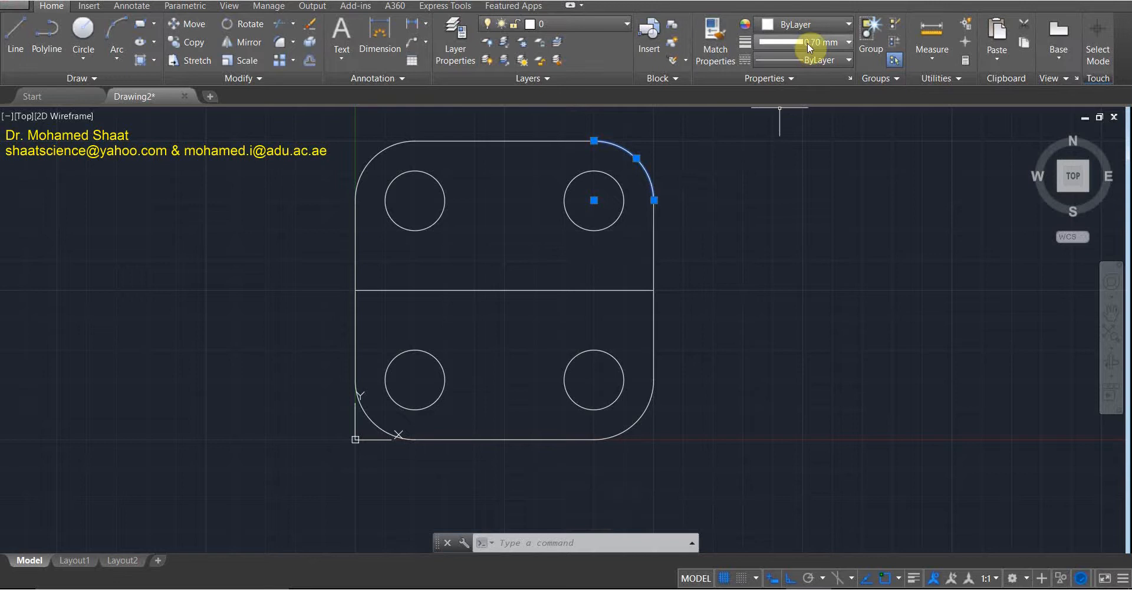
key(Escape)
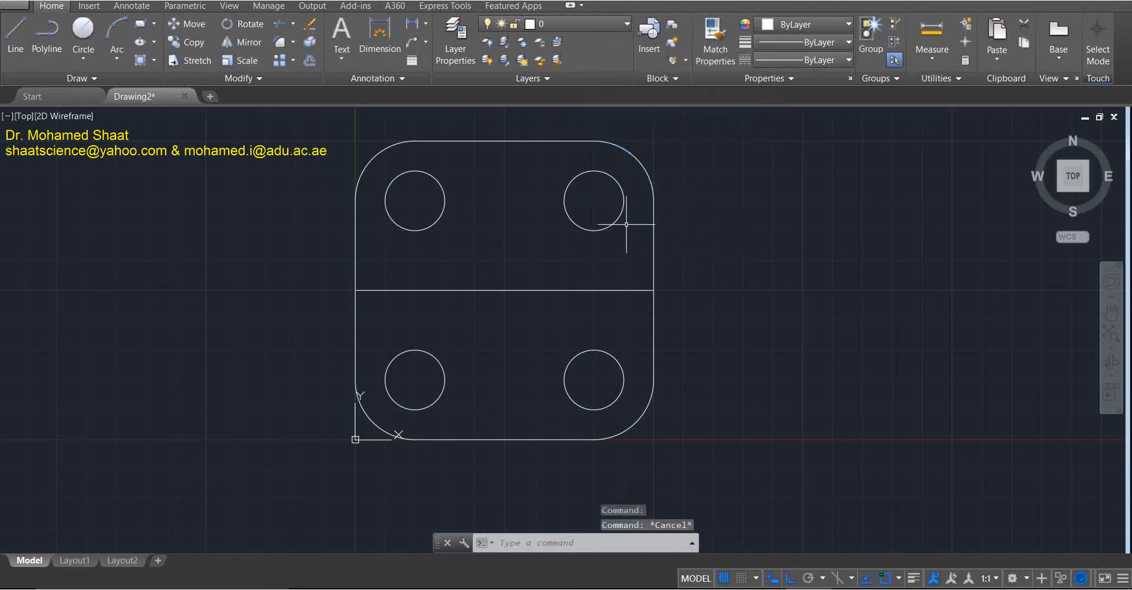
click(616, 221)
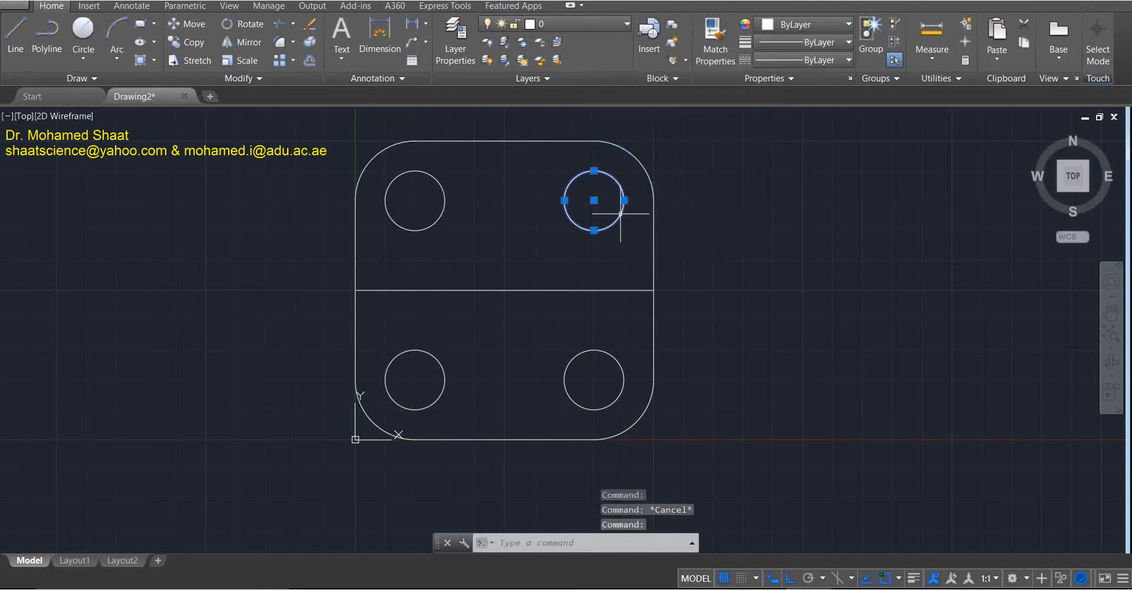
click(788, 44)
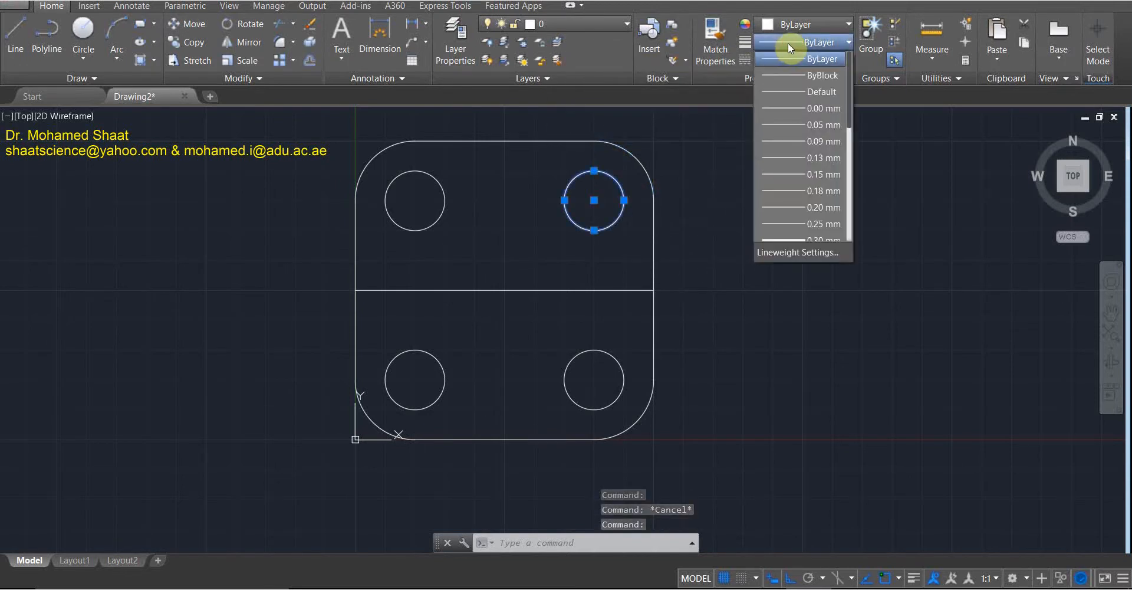
key(Escape)
key(Escape)
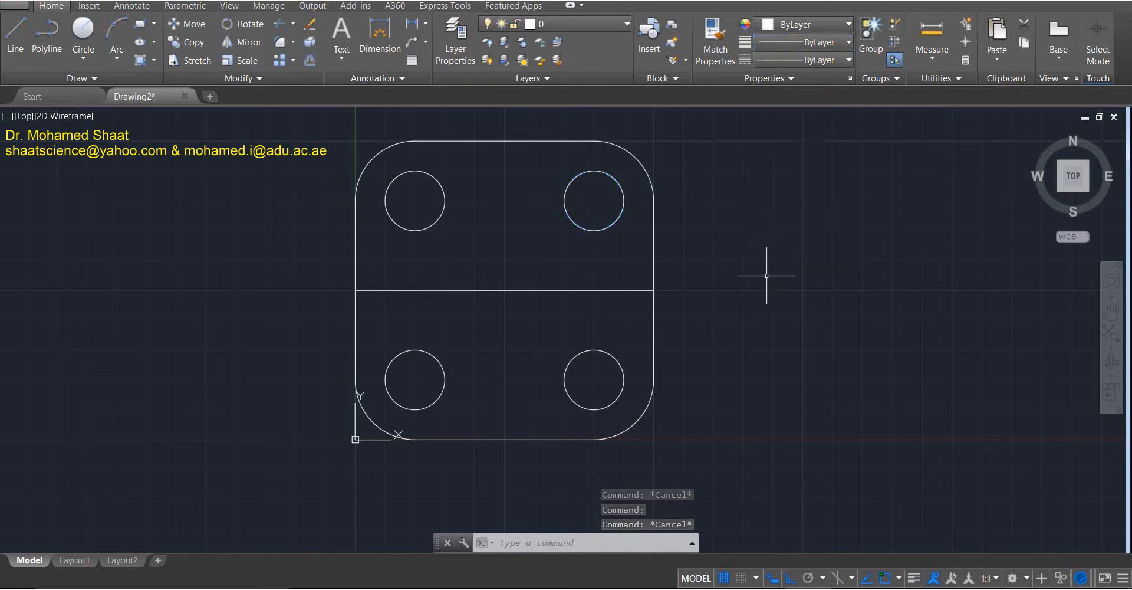
Turn on the lineweight display, and check the lineweight of the plate's upper-right corner arc.
click(915, 580)
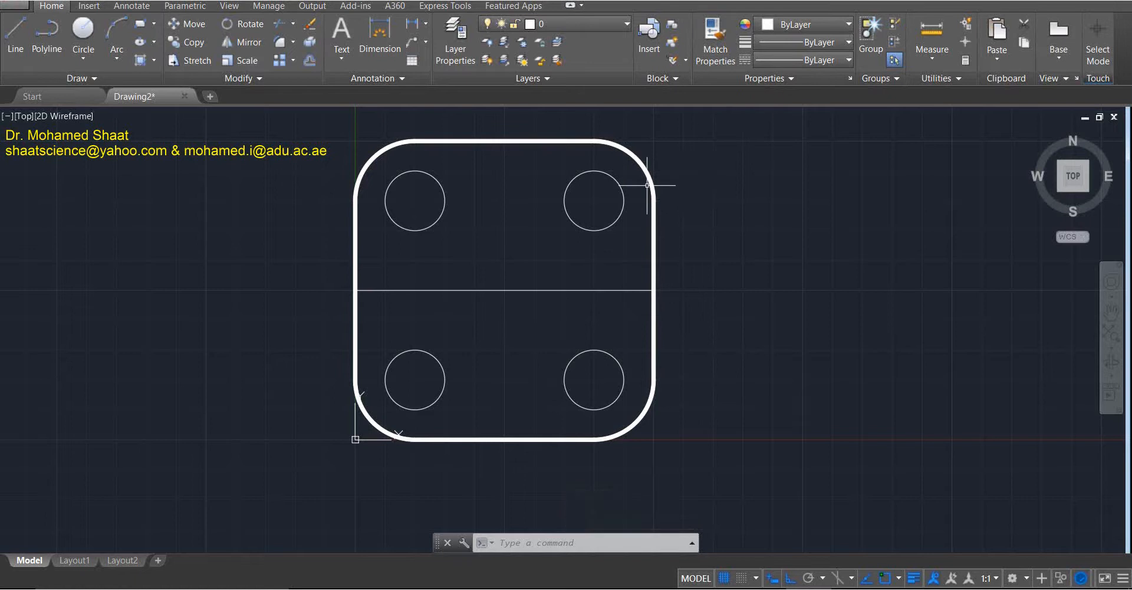
click(651, 177)
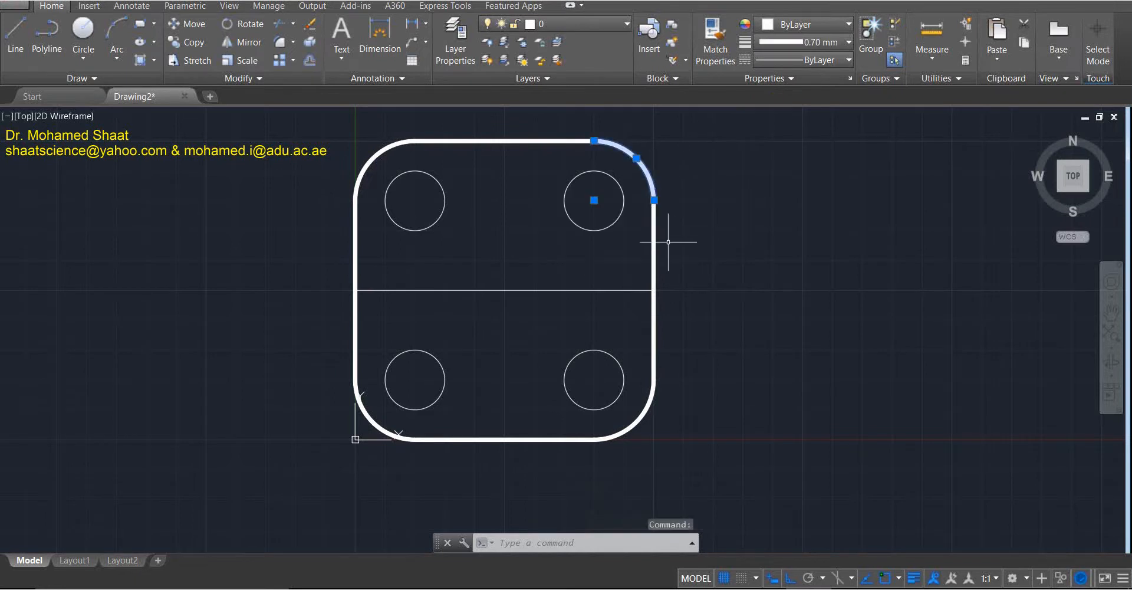
click(802, 45)
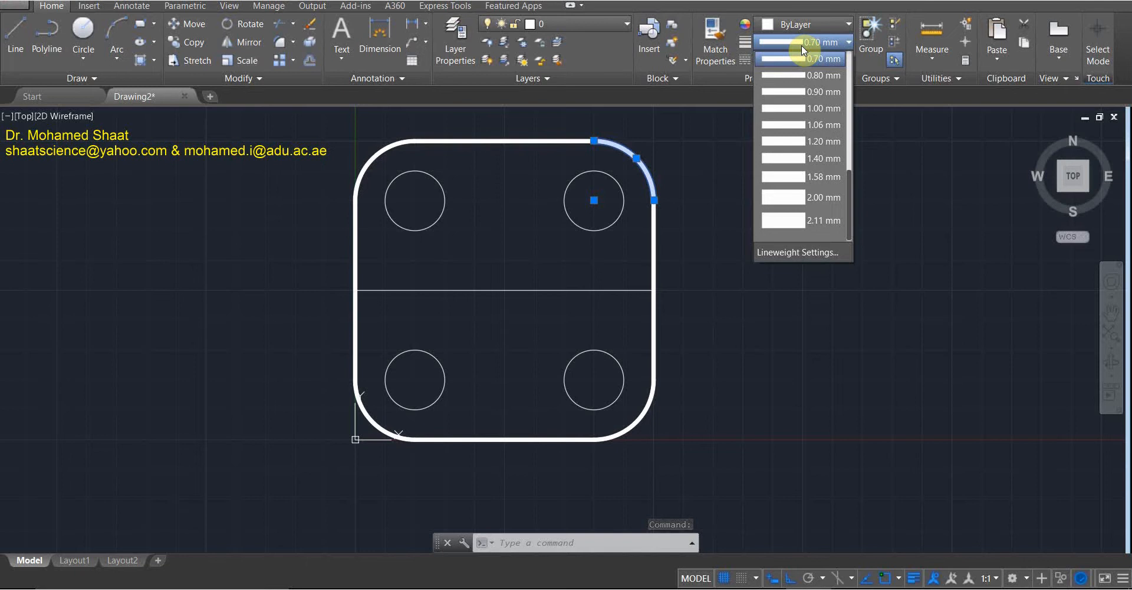
click(799, 54)
key(Escape)
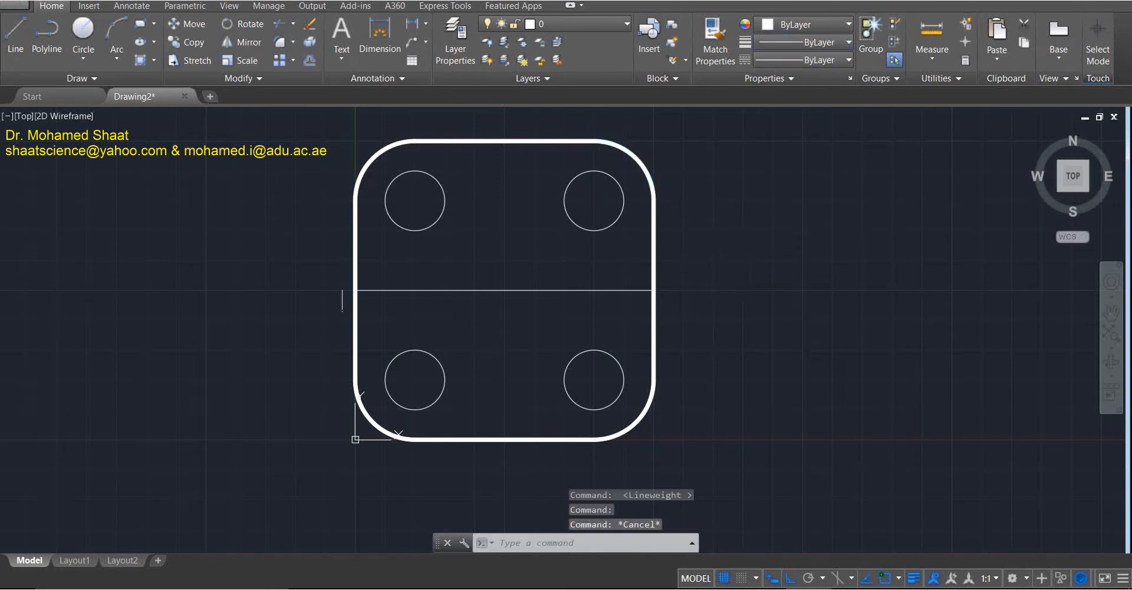
With nothing selected, set the current lineweight for new objects to 0.70 mm.
click(833, 46)
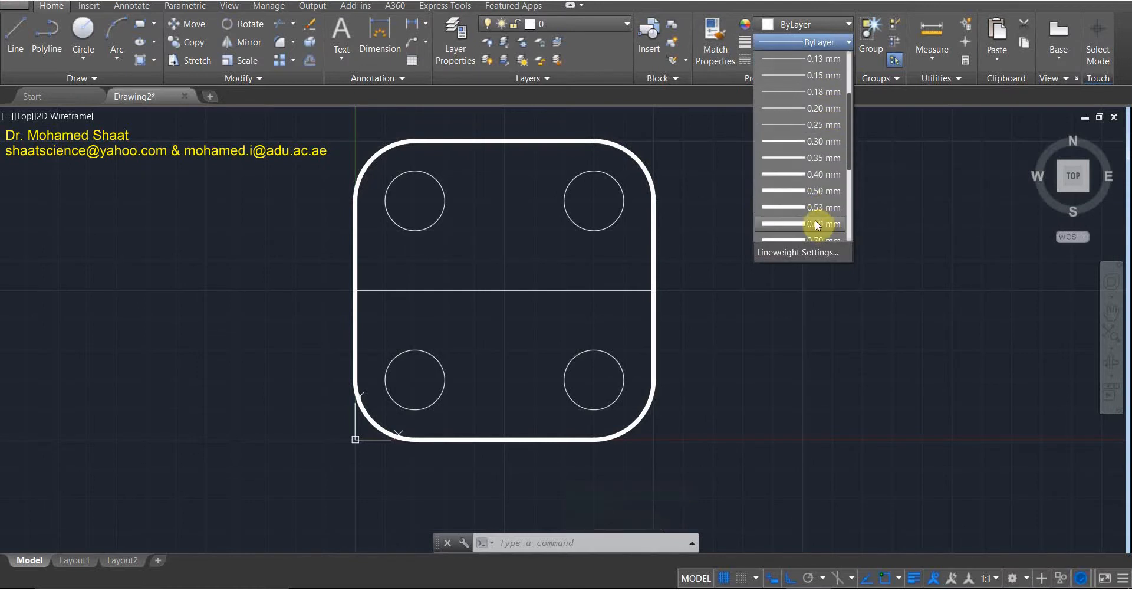
scroll(813, 219, down, 1)
click(817, 191)
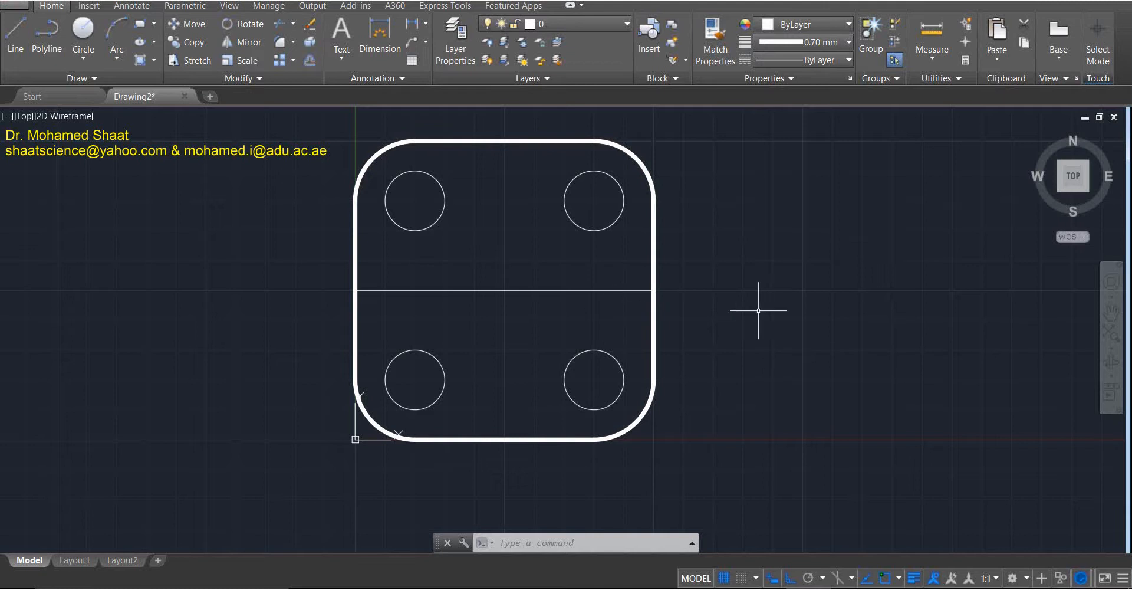
Draw a closed four-sided shape about 53 units high with the Line tool, to the right of the plate.
click(271, 186)
text(l)
key(Return)
click(729, 355)
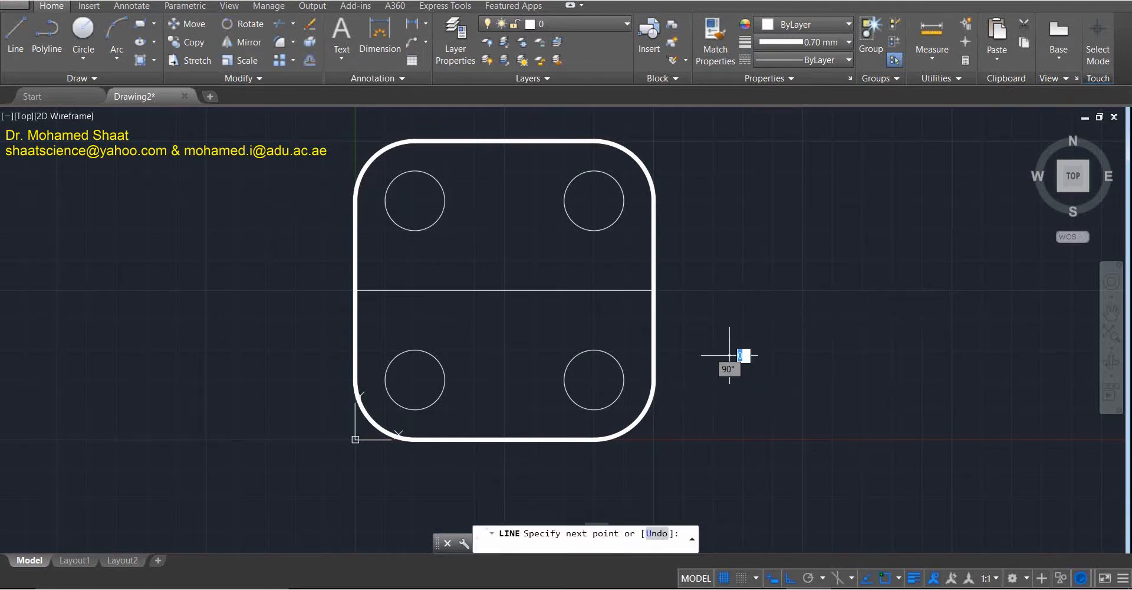
click(898, 236)
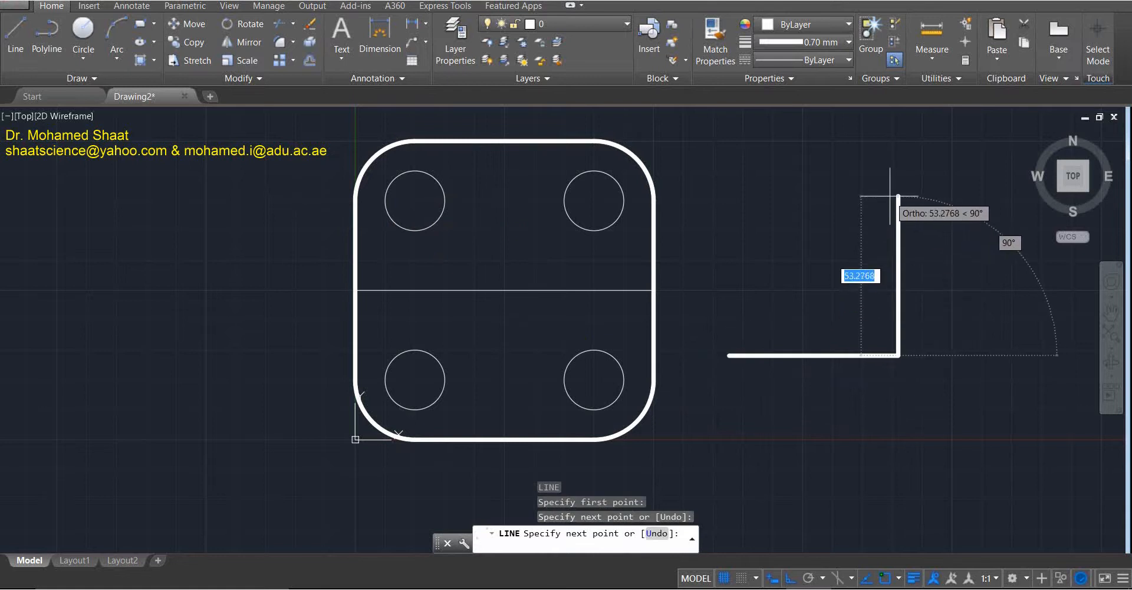
click(898, 195)
click(731, 196)
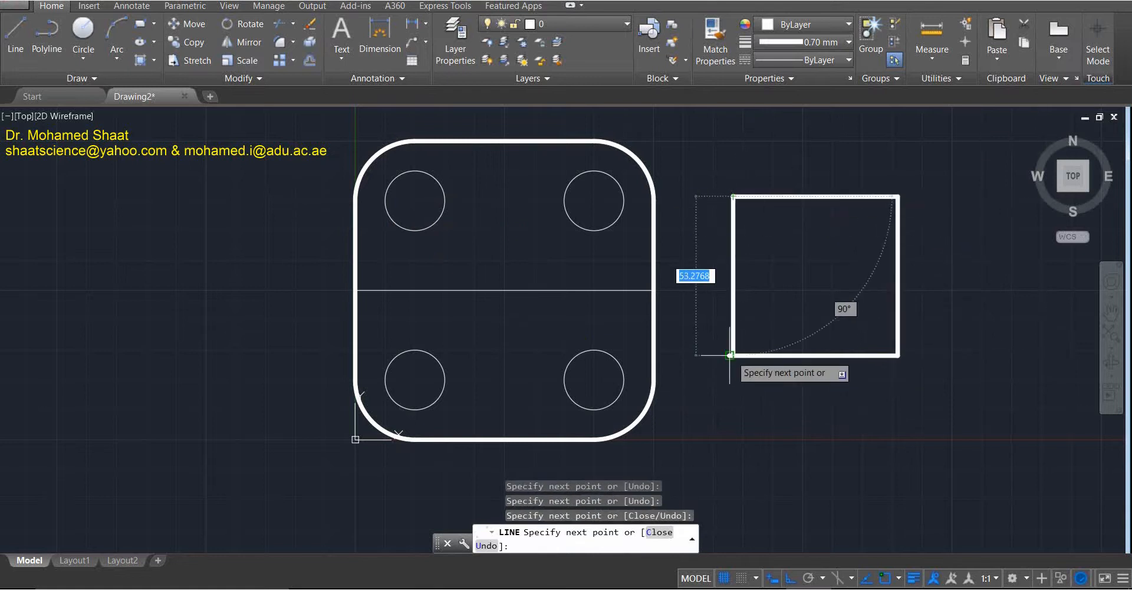
click(729, 355)
key(Escape)
Select the four sides of the new shape to check their lineweight, and clear the selection without changing it.
click(874, 317)
click(845, 364)
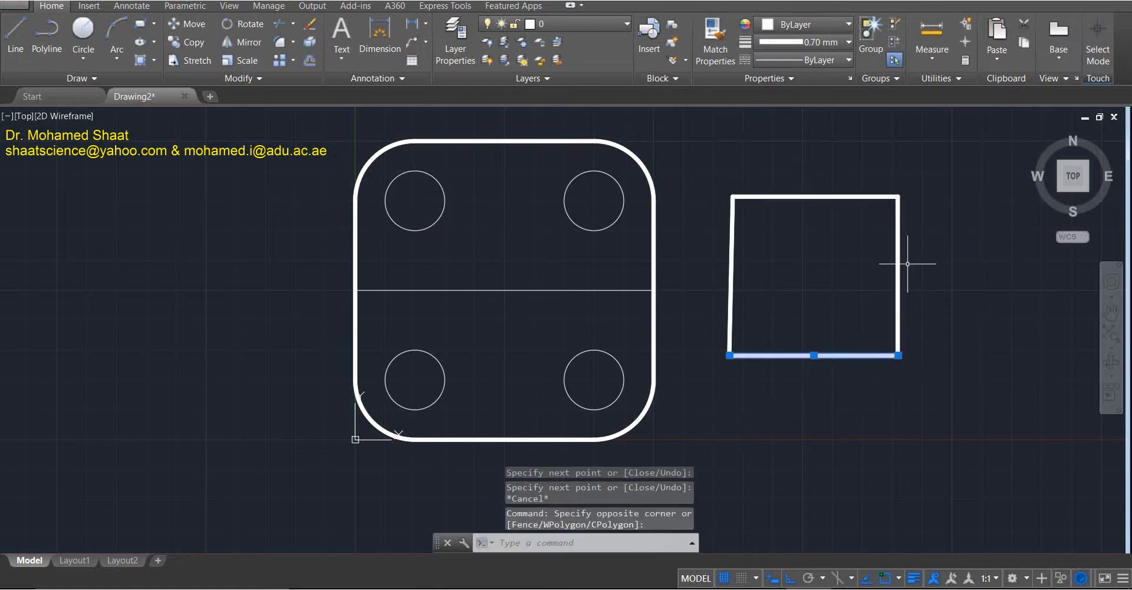
click(911, 247)
click(889, 221)
click(788, 177)
click(733, 309)
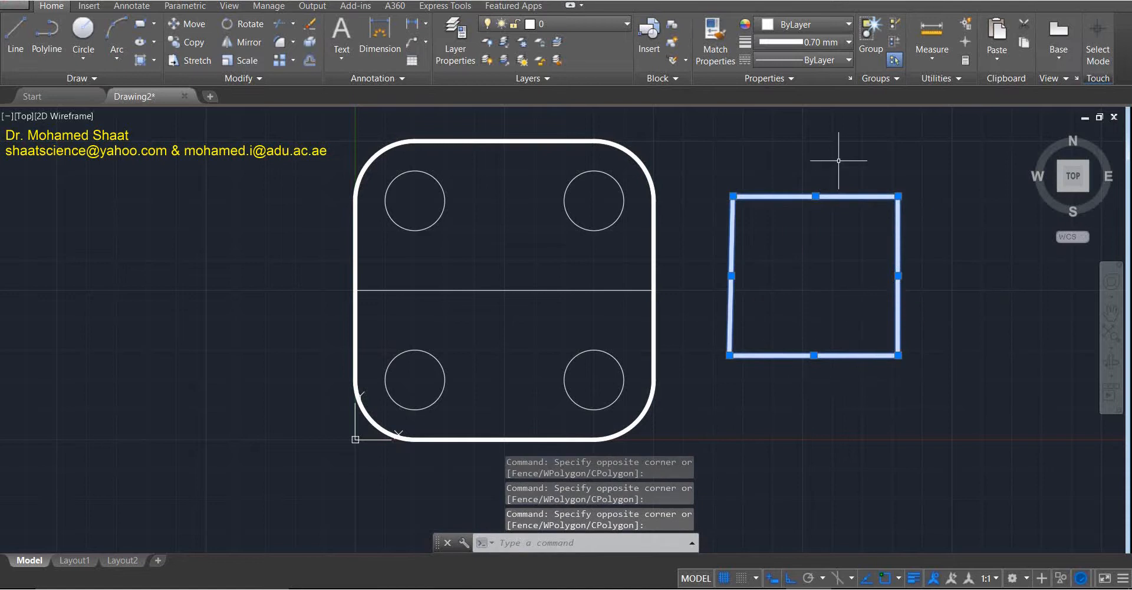
click(819, 41)
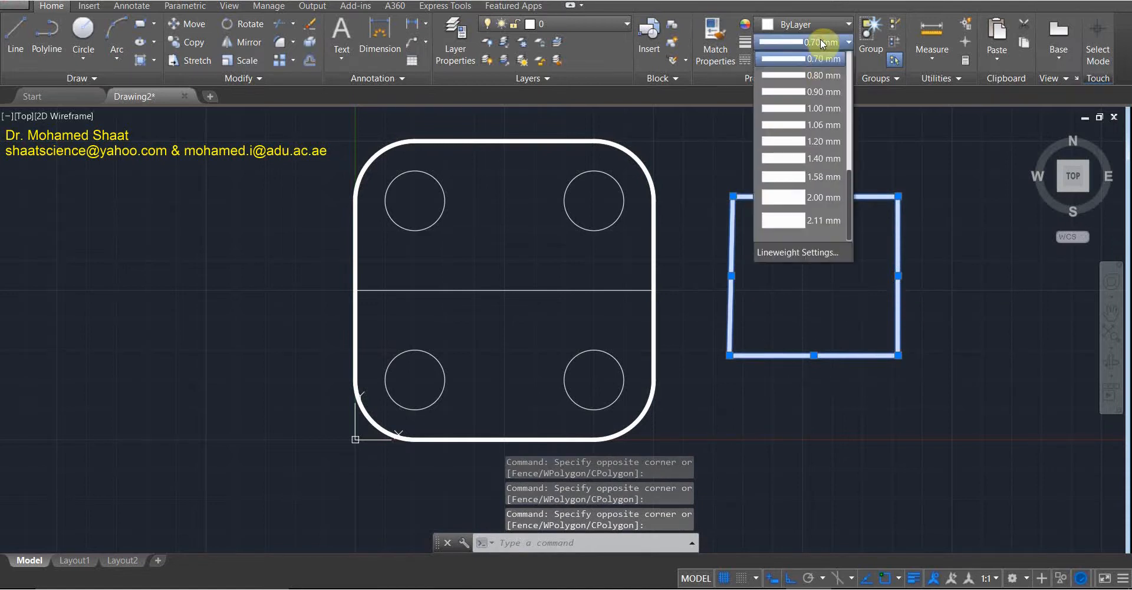
click(847, 54)
key(Escape)
click(944, 174)
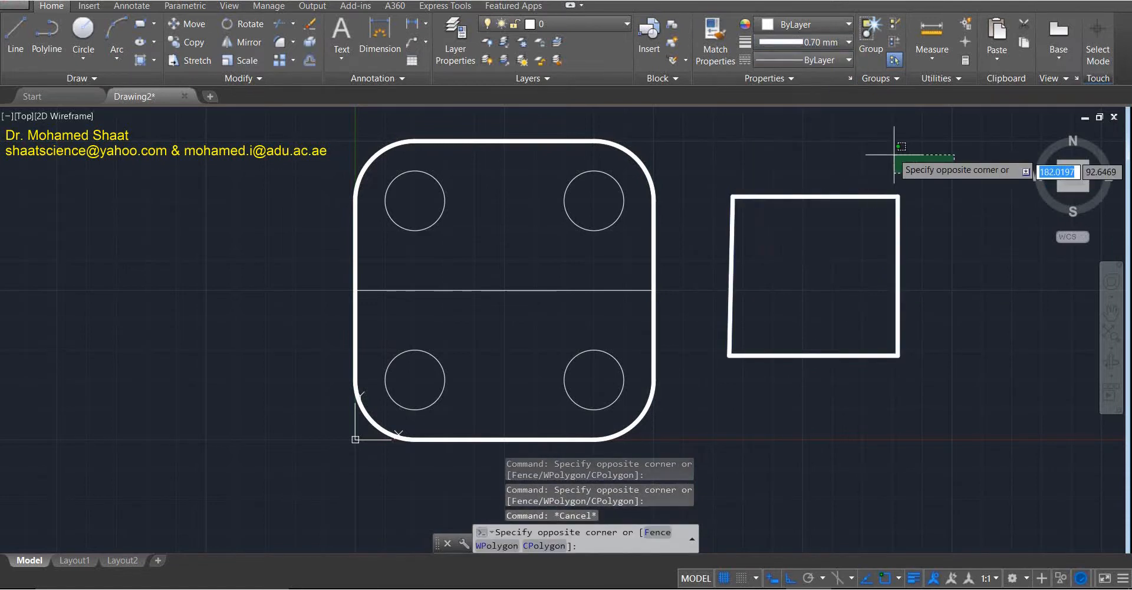
key(Escape)
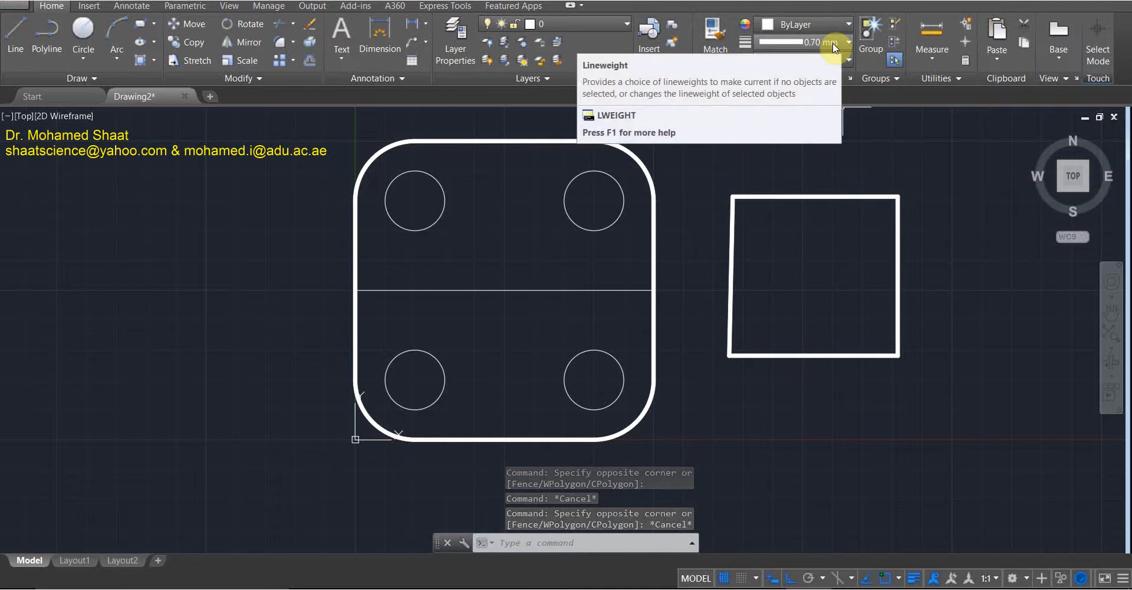
Draw a circle to the left of the plate with the current lineweight.
click(83, 31)
click(203, 231)
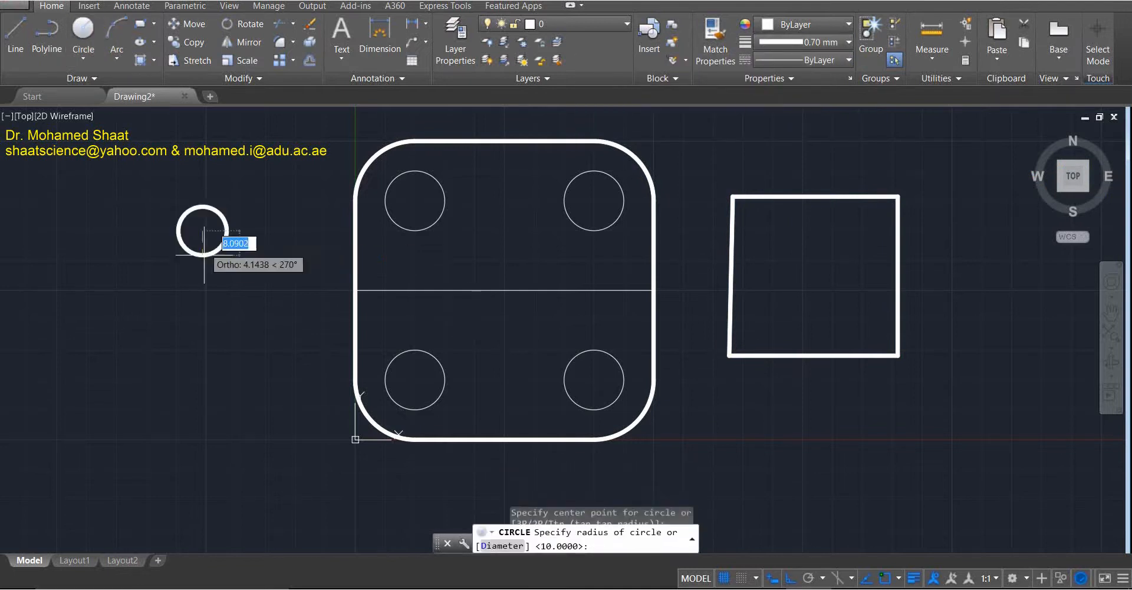
click(170, 317)
key(Escape)
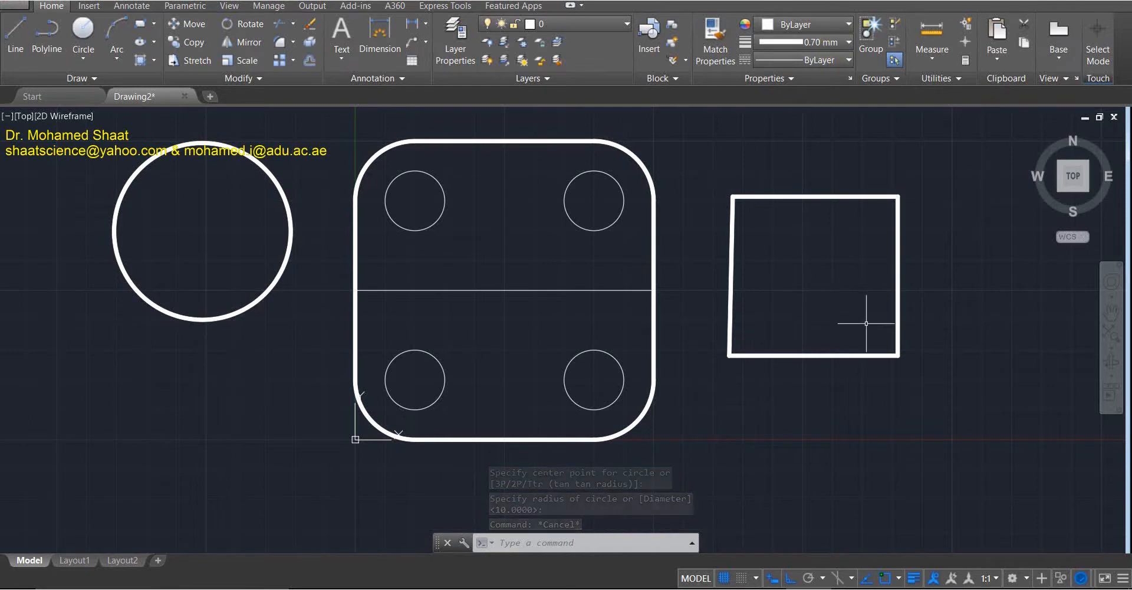
Delete the four-sided shape to the right of the plate and the large circle to its left.
click(951, 173)
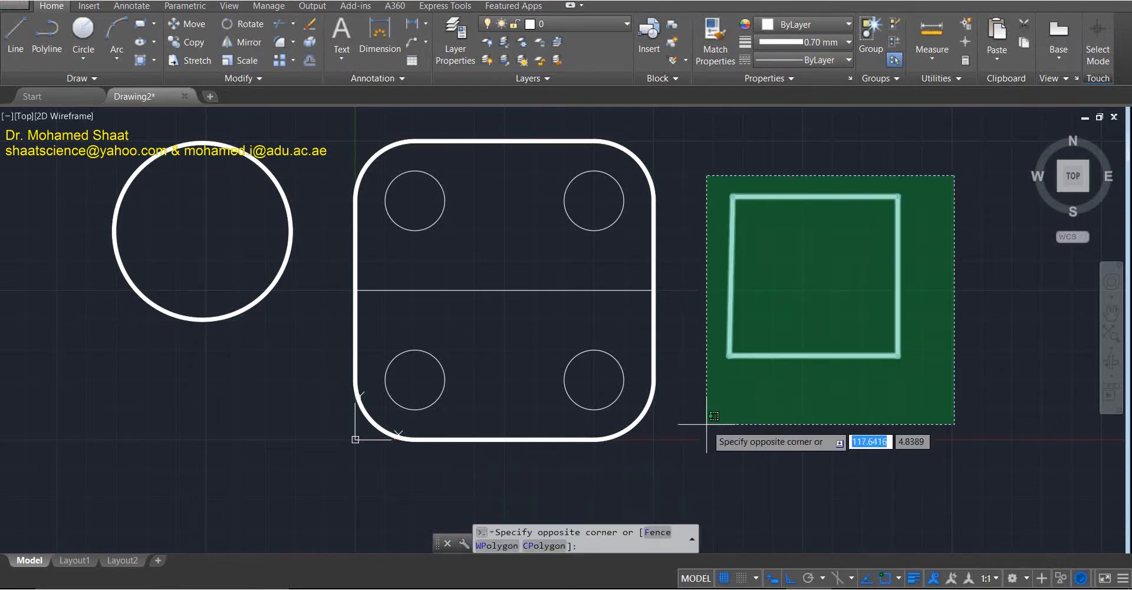
click(708, 426)
key(Delete)
click(272, 174)
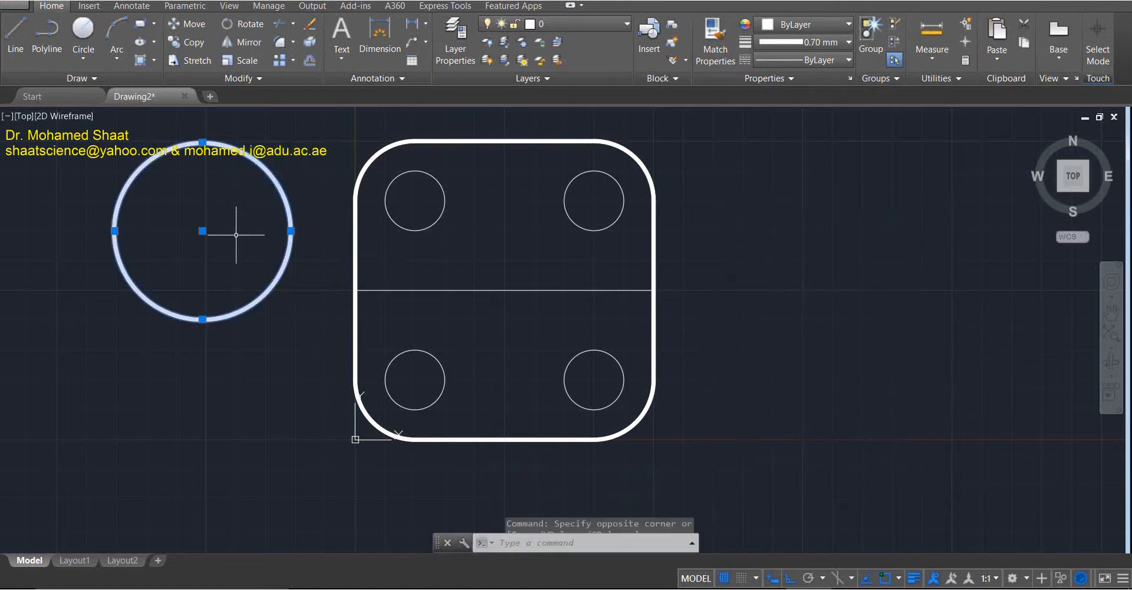
key(Delete)
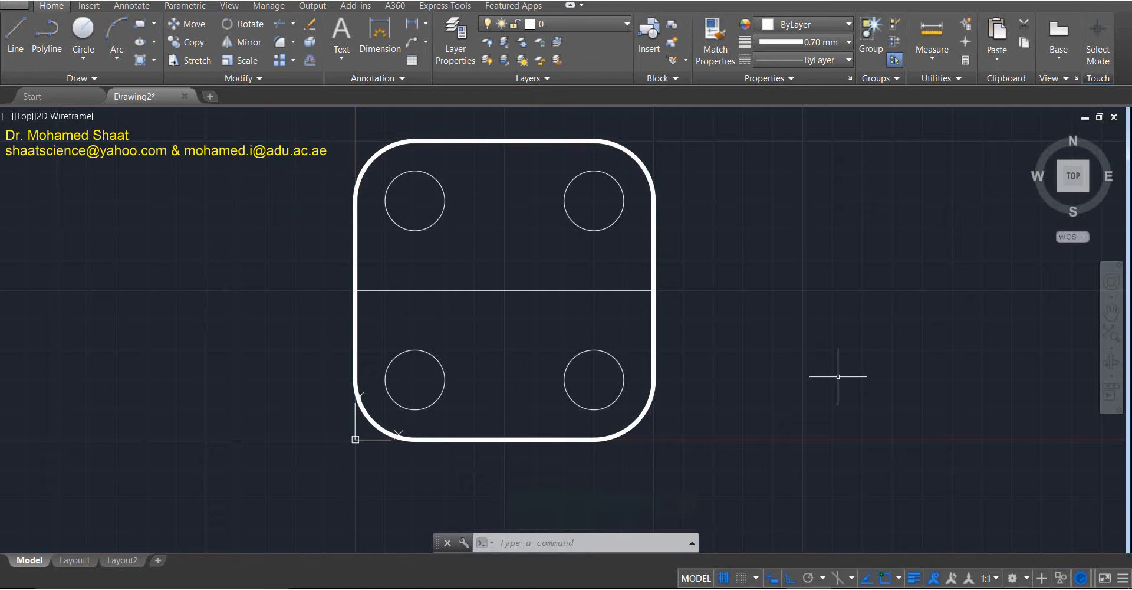
Set the current lineweight for new objects back to ByLayer, and look over the available lineweights without choosing another.
click(825, 40)
click(827, 61)
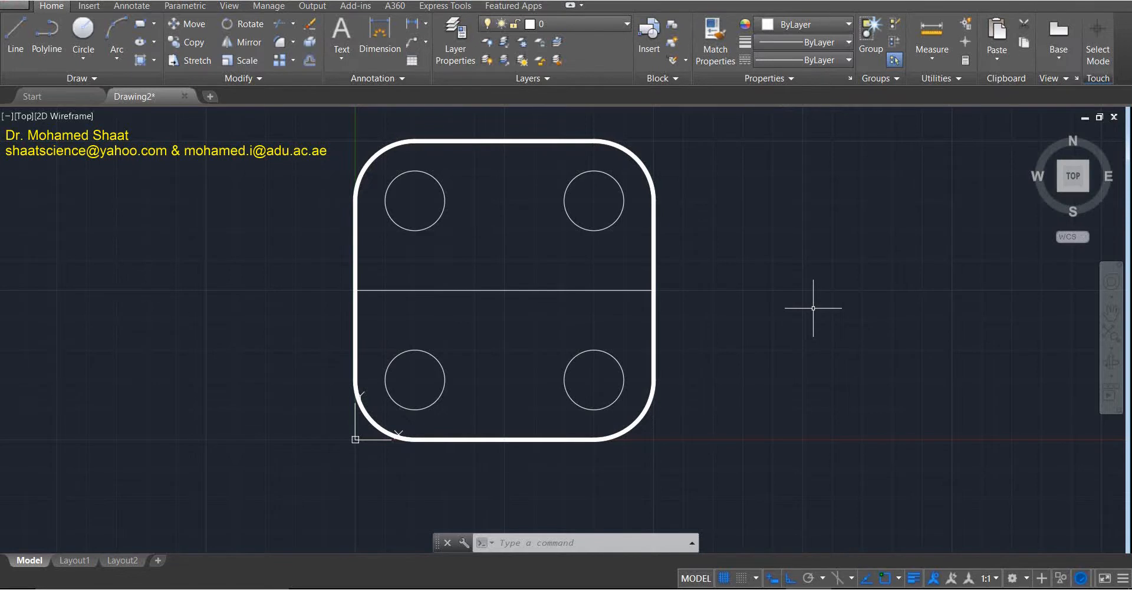
click(790, 40)
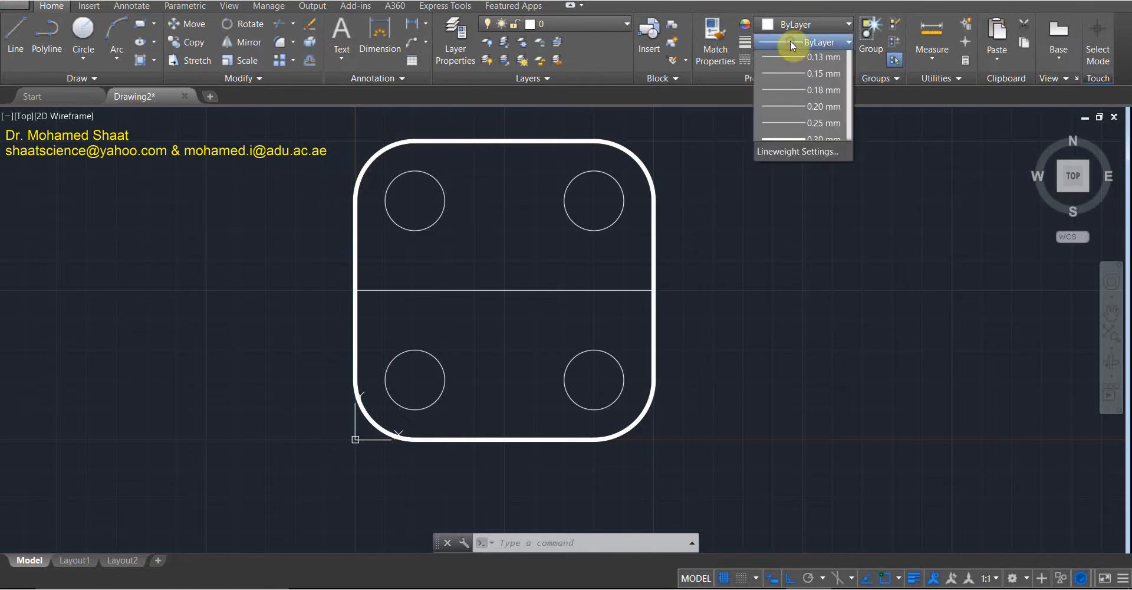
click(790, 40)
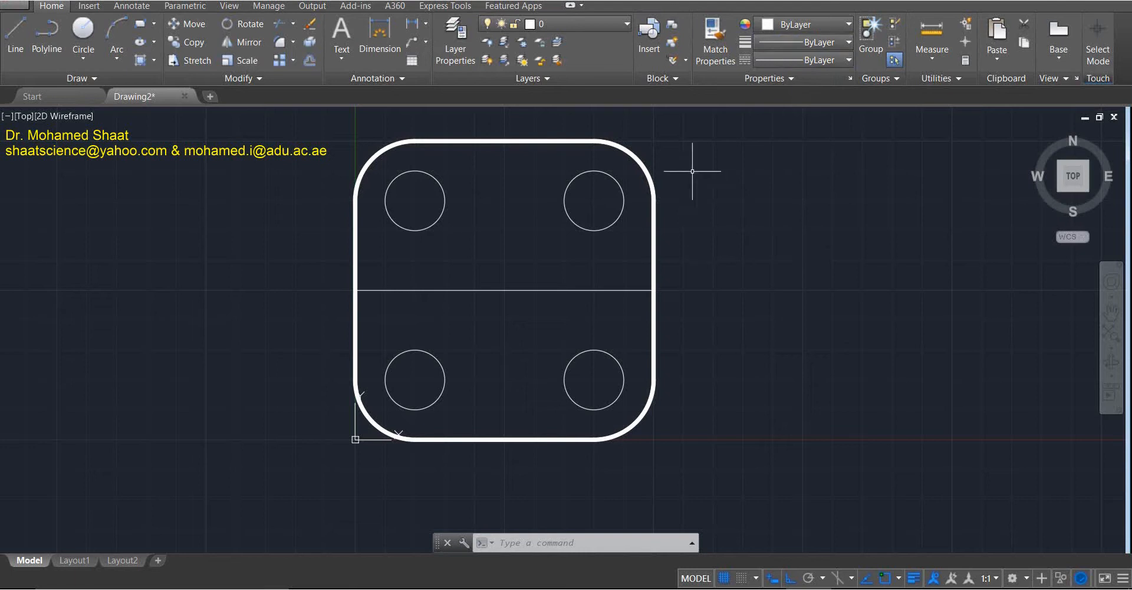
click(790, 38)
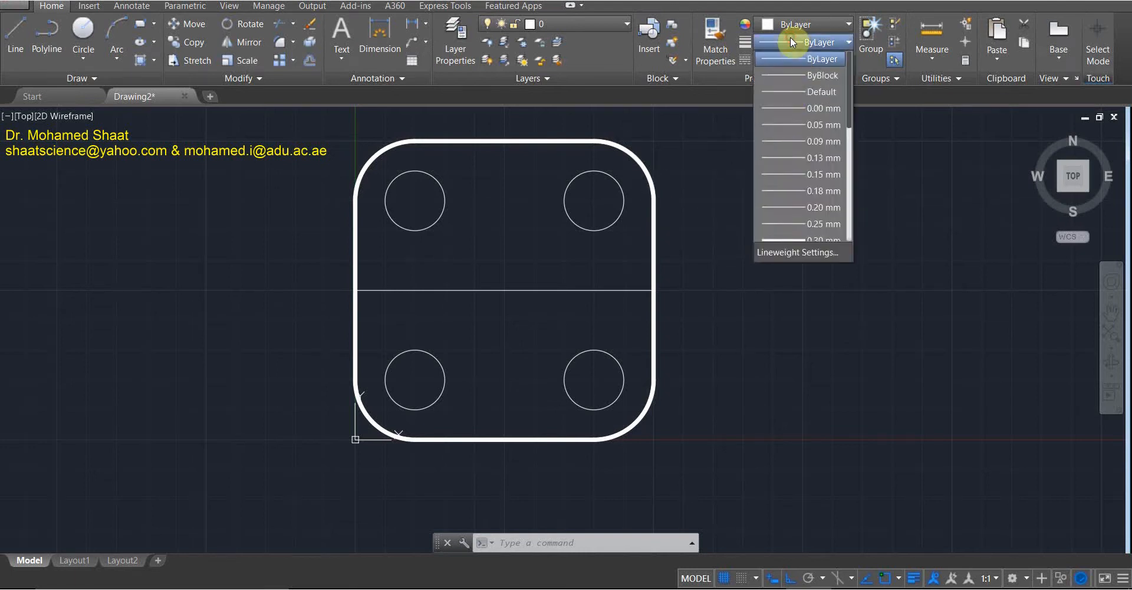
click(791, 36)
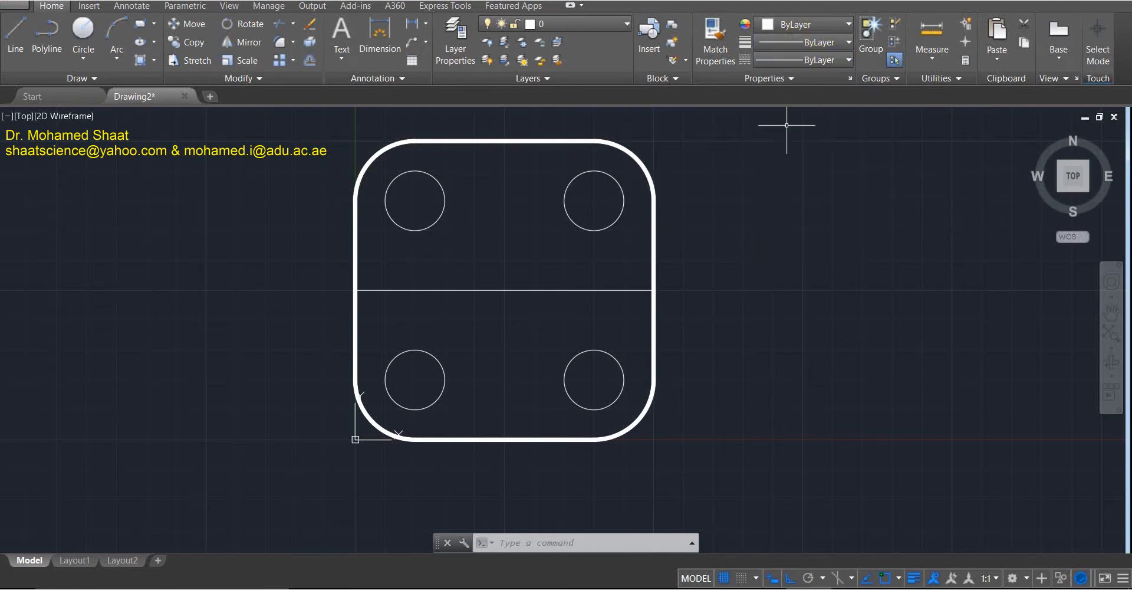
Look at the current linetype setting, and select the plate's horizontal midline to check its properties.
click(802, 60)
click(802, 66)
click(479, 290)
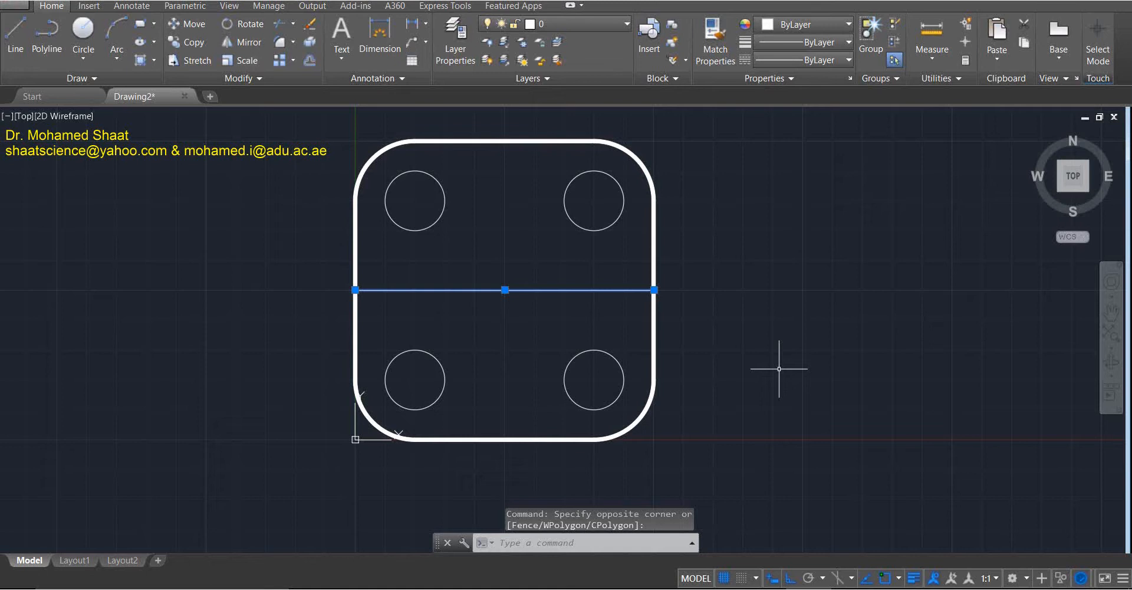
key(Escape)
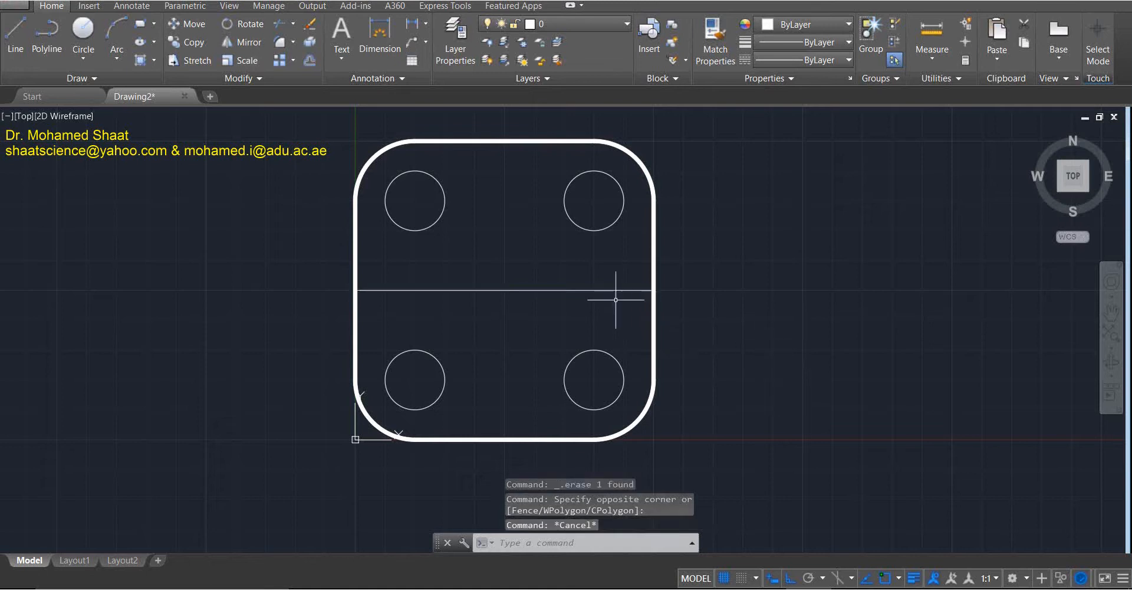
click(611, 270)
click(580, 284)
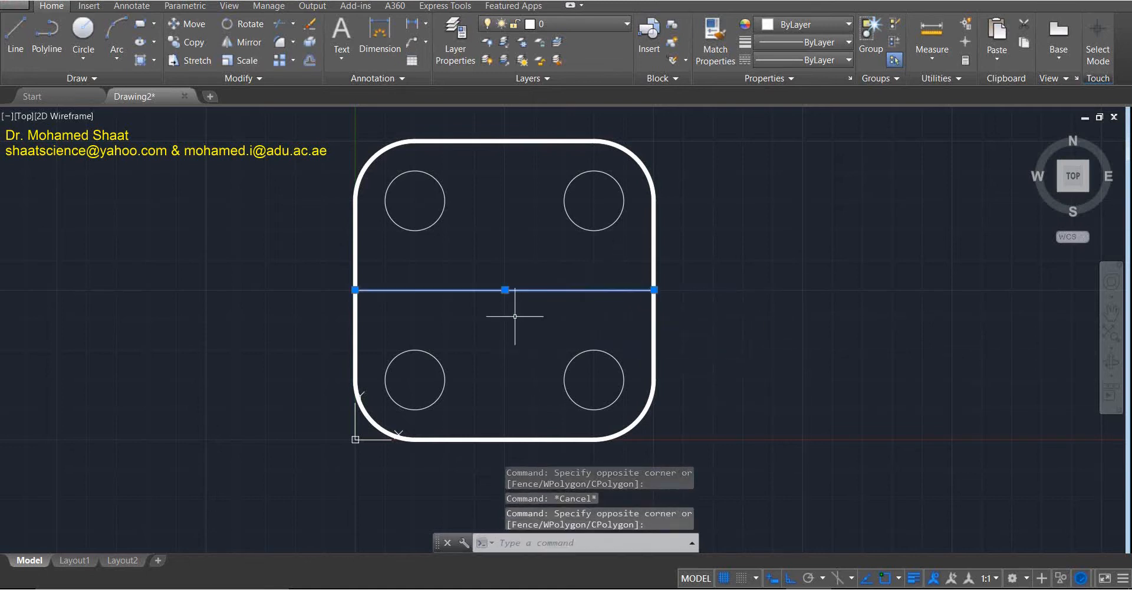
Open the Linetype Manager and examine the linetypes already loaded in the drawing.
click(849, 59)
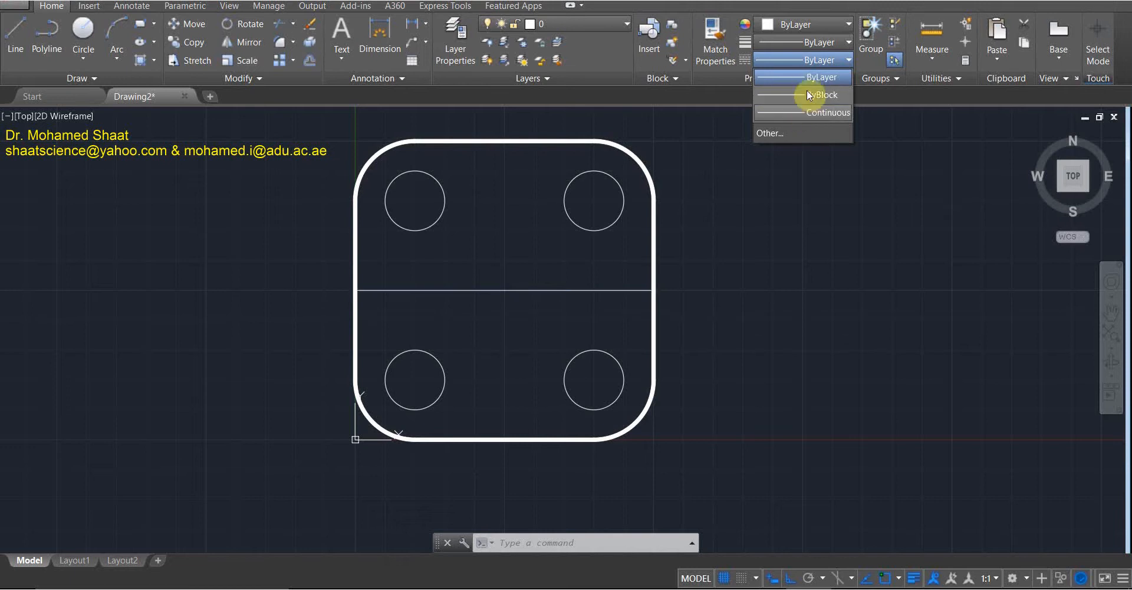
click(794, 134)
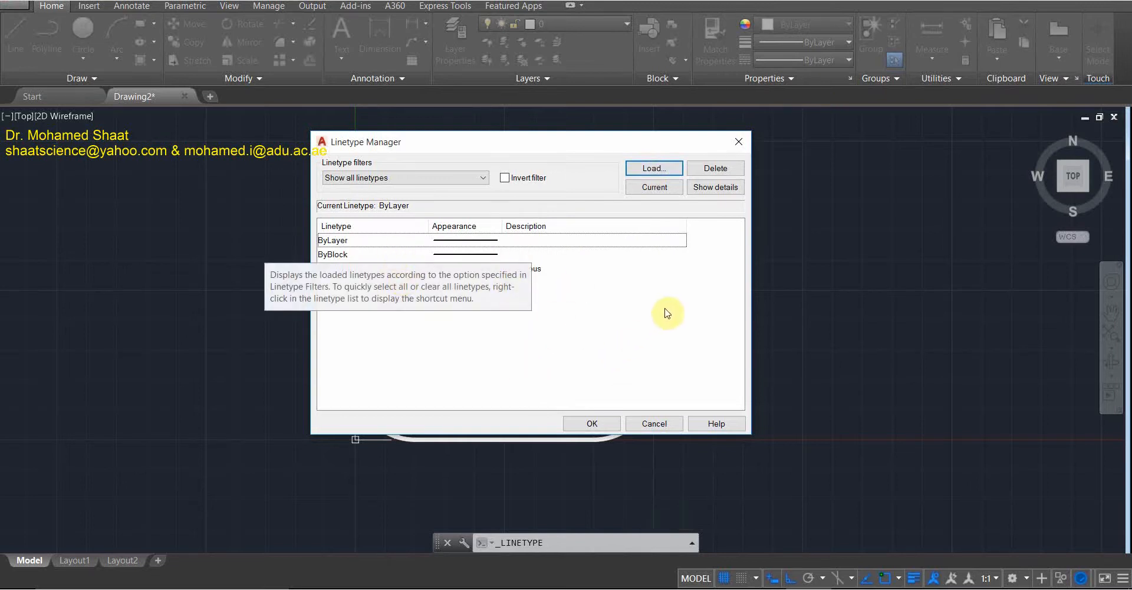
click(370, 246)
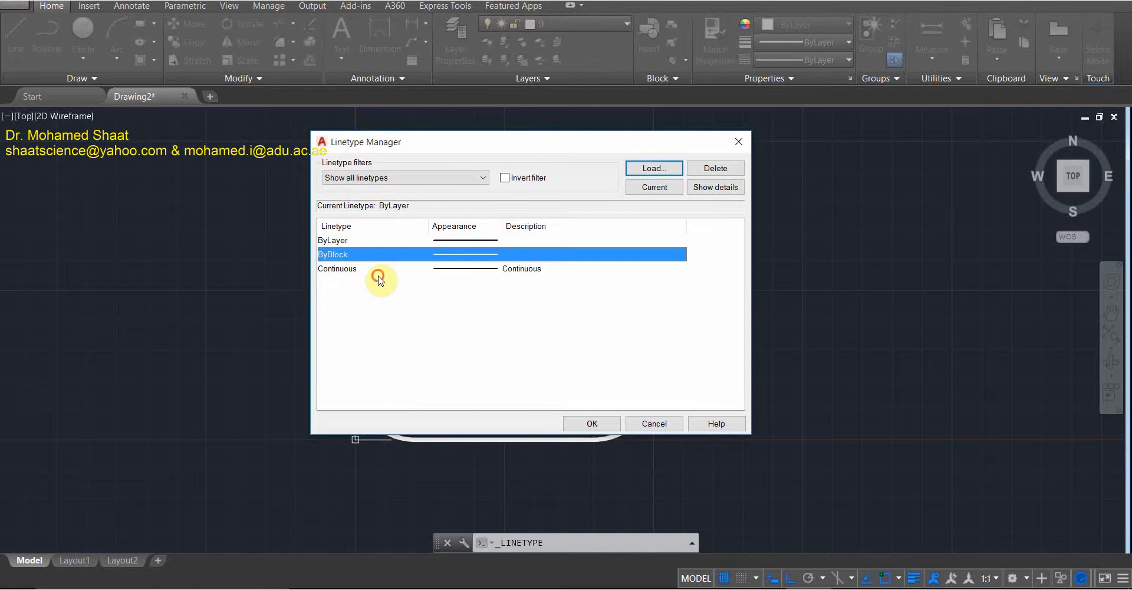
click(360, 269)
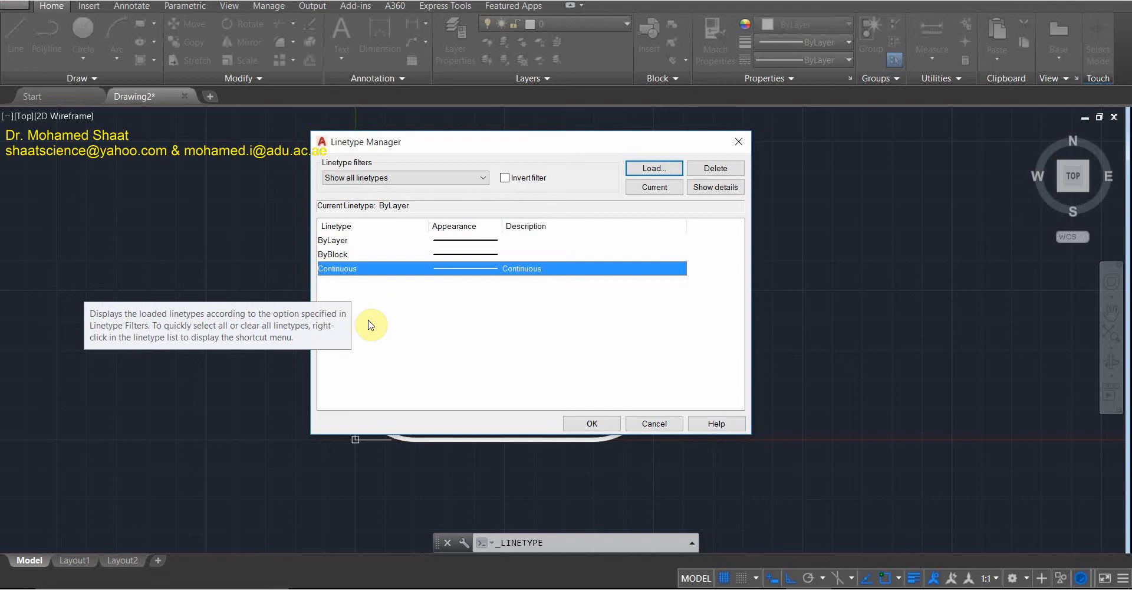
Load the ISO dash linetype ACAD_ISO02W100 from acadiso.lin, and highlight it among the loaded linetypes.
click(647, 170)
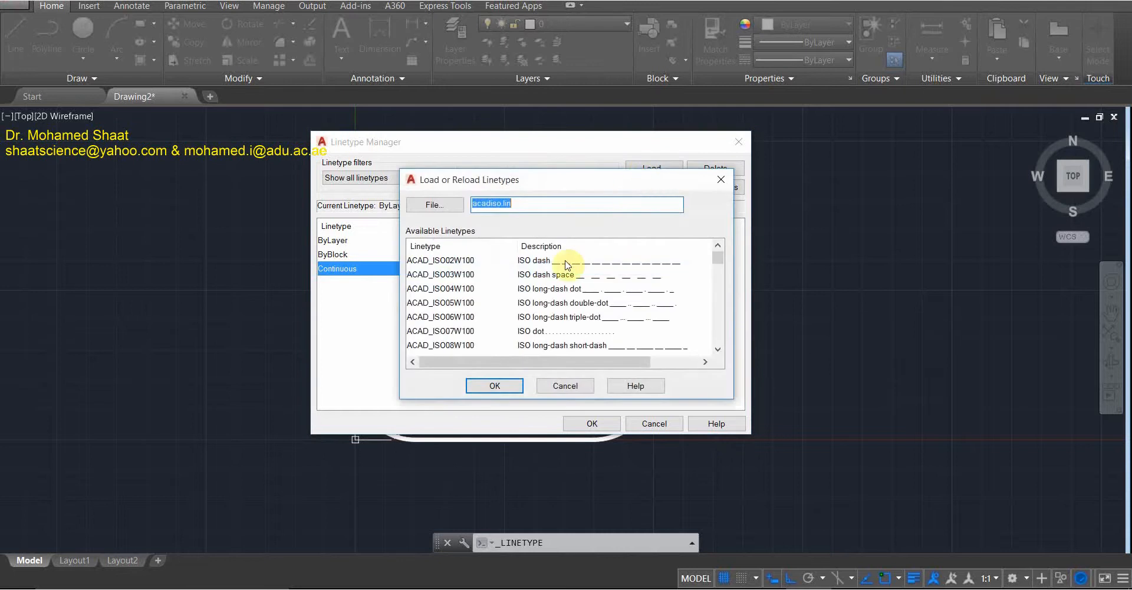
scroll(525, 313, down, 15)
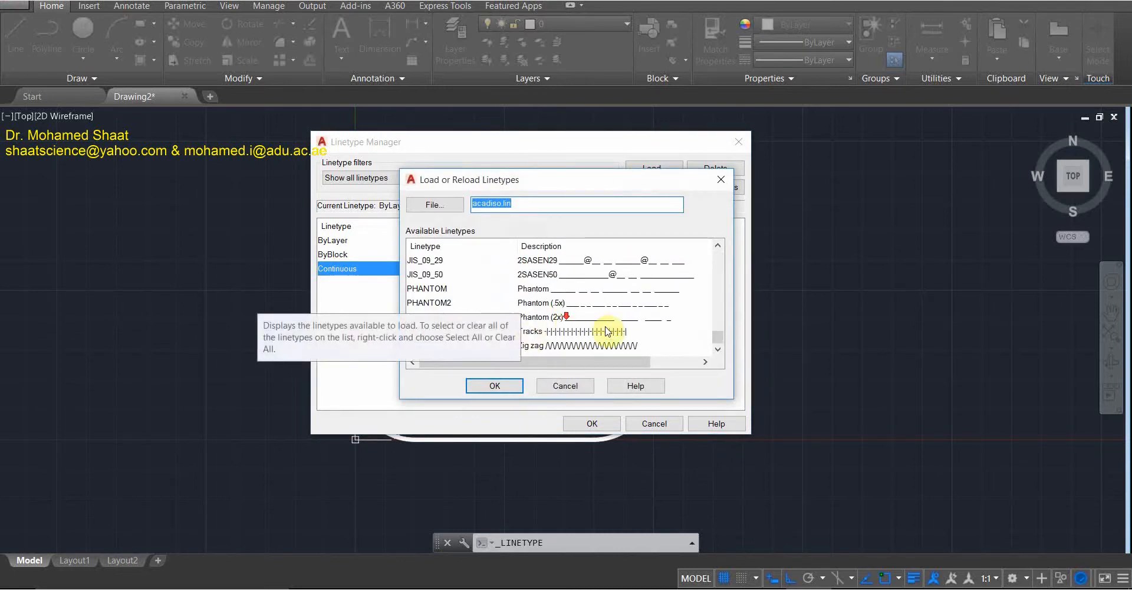
scroll(649, 335, up, 15)
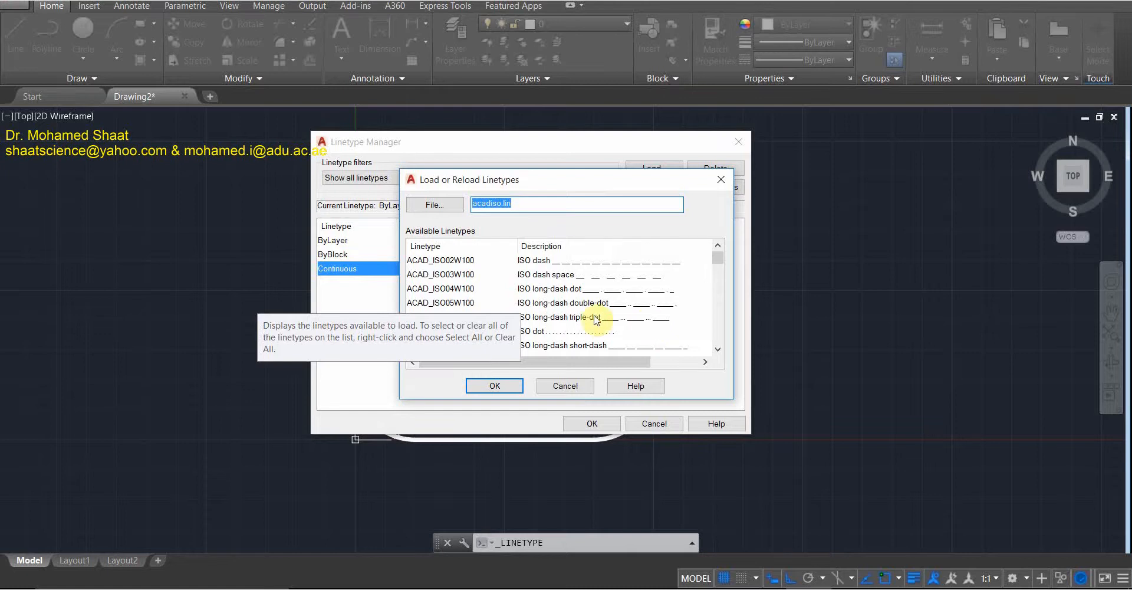
click(474, 261)
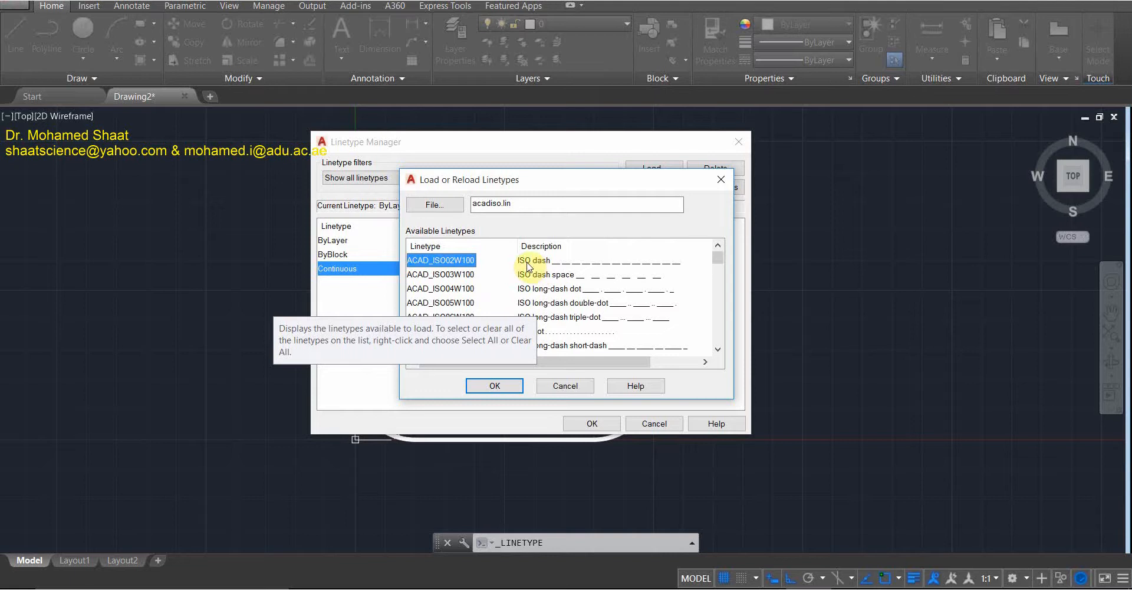
click(499, 387)
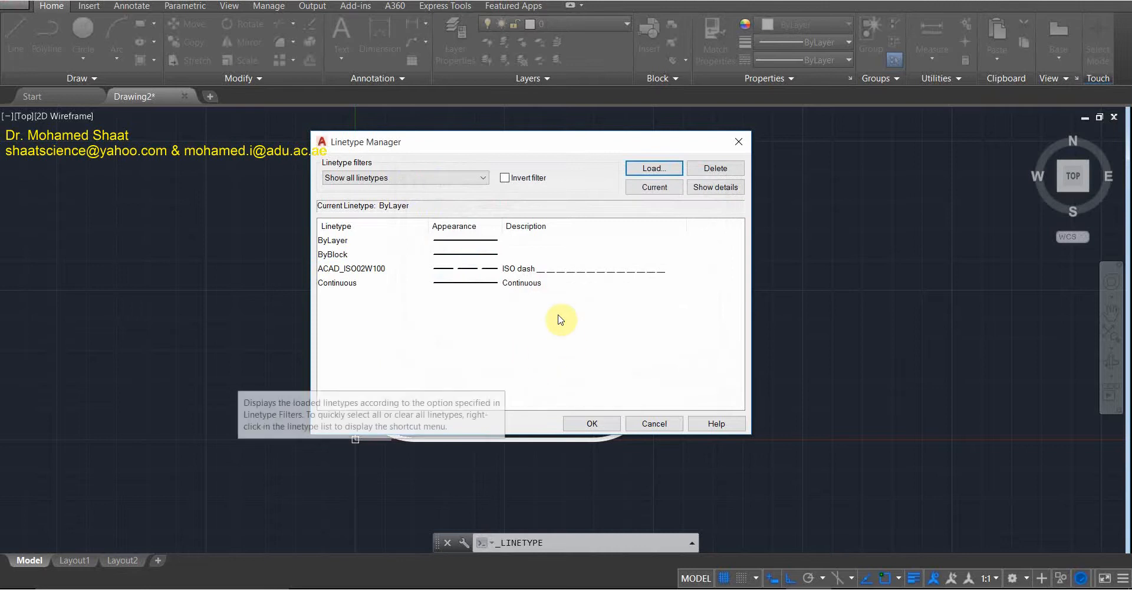
click(370, 270)
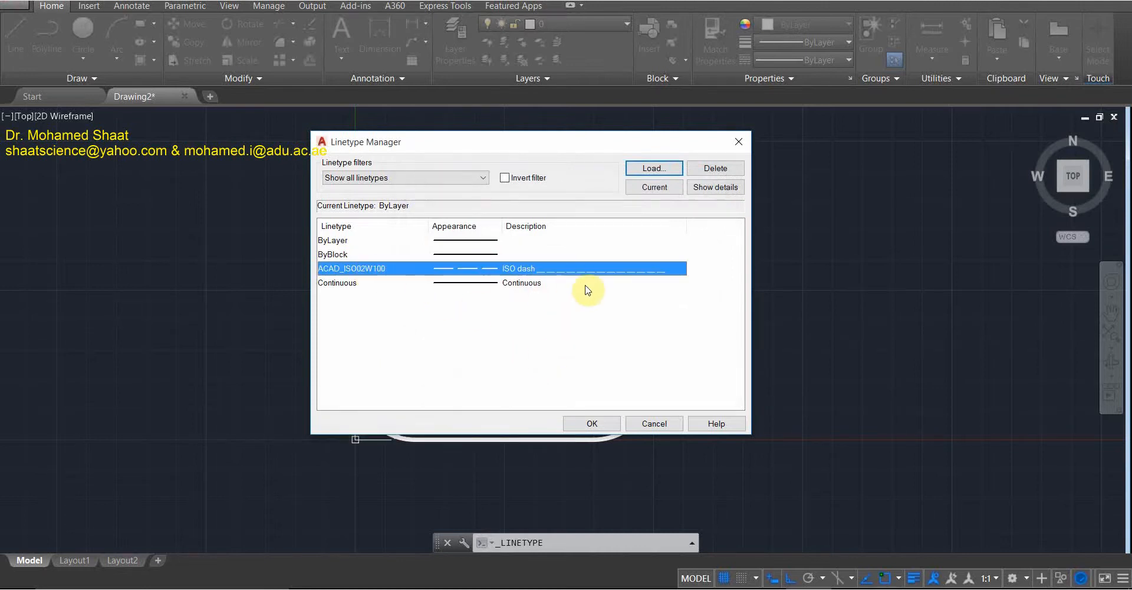
Compare the CENTER, CENTER2 and CENTERX2 linetypes in acadiso.lin, and load CENTER into the drawing.
click(652, 168)
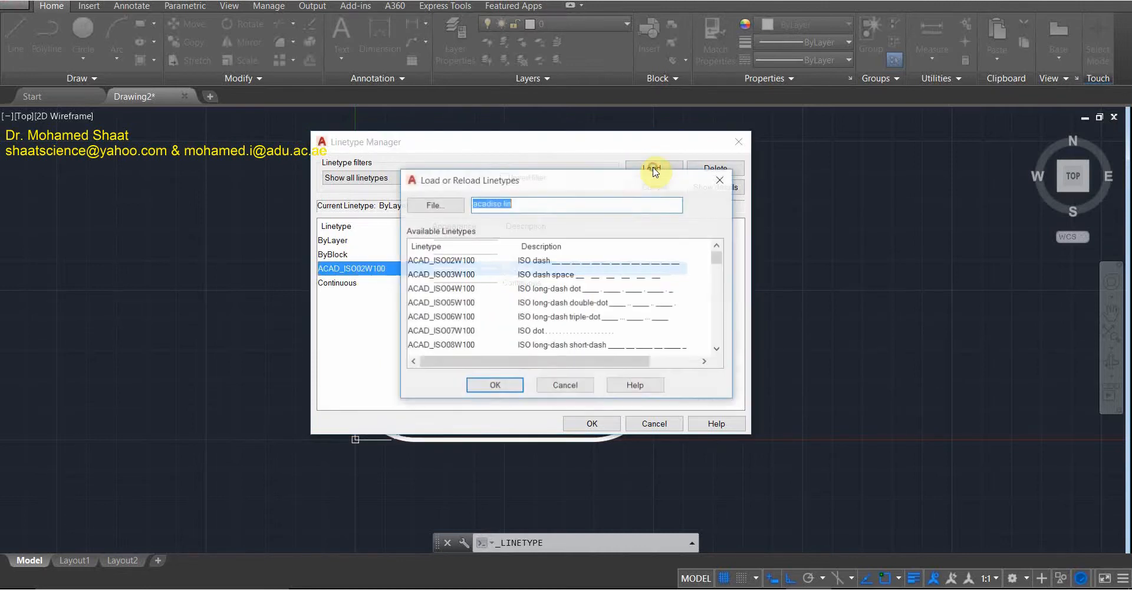
scroll(537, 292, down, 1)
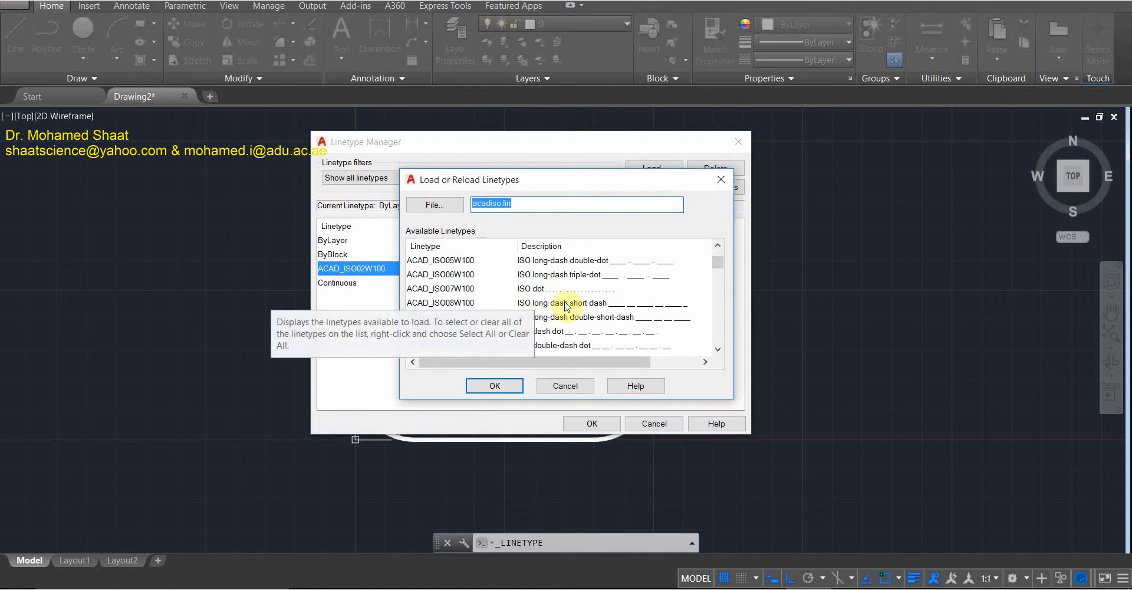
scroll(702, 339, down, 2)
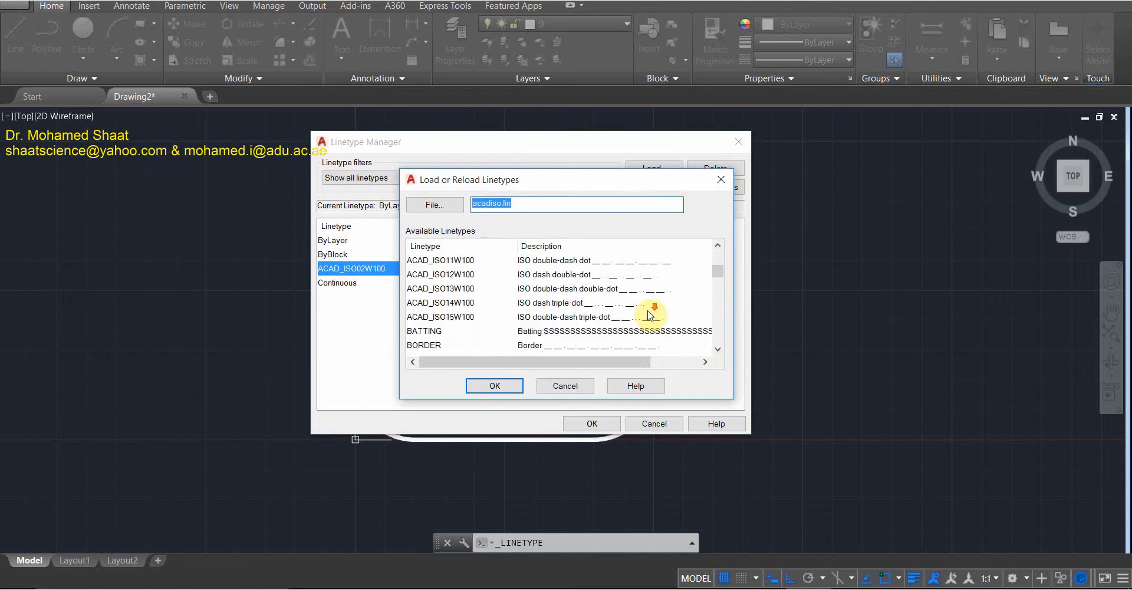
scroll(651, 319, down, 2)
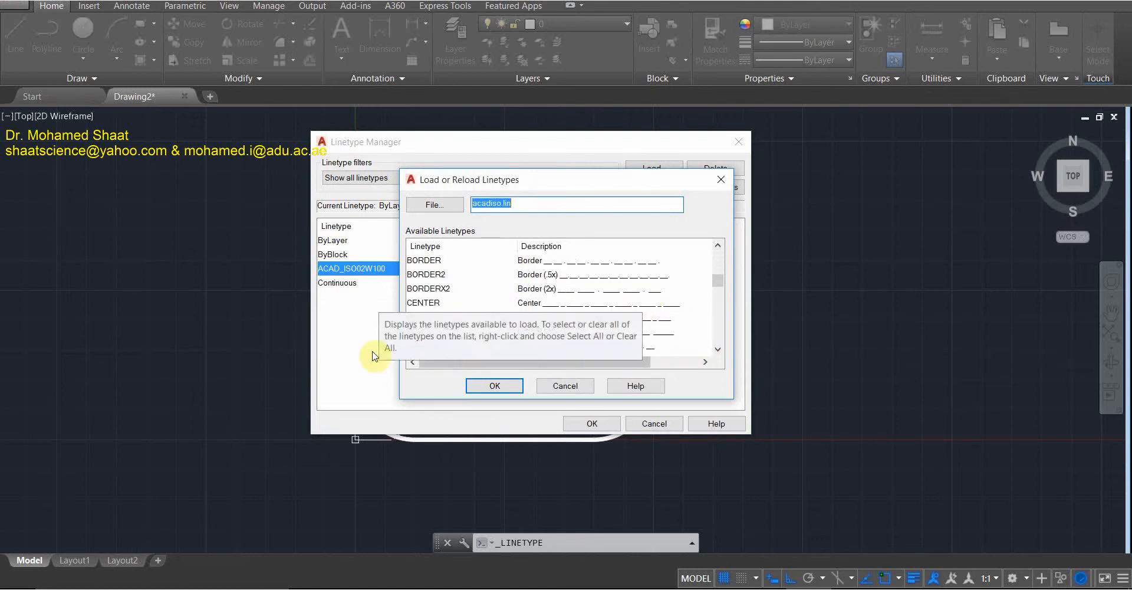
click(419, 303)
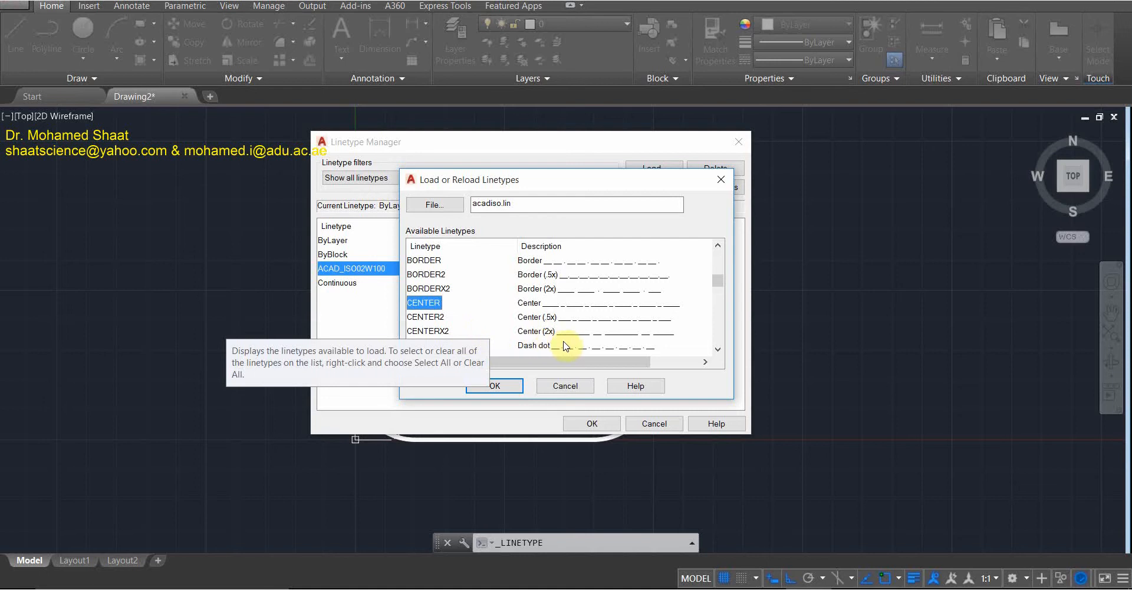
click(554, 321)
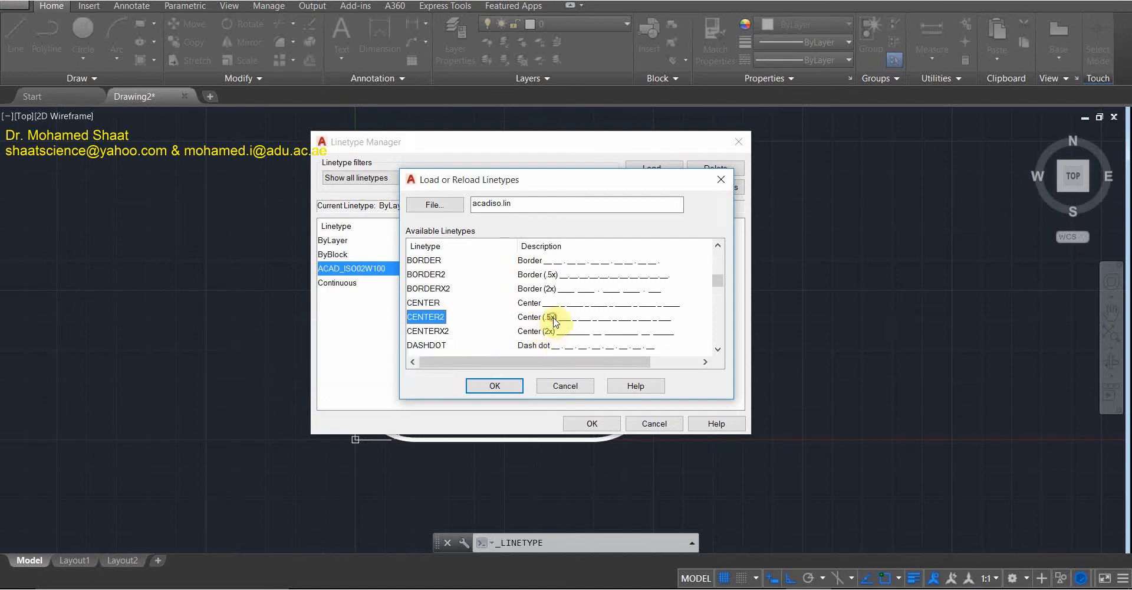
click(549, 334)
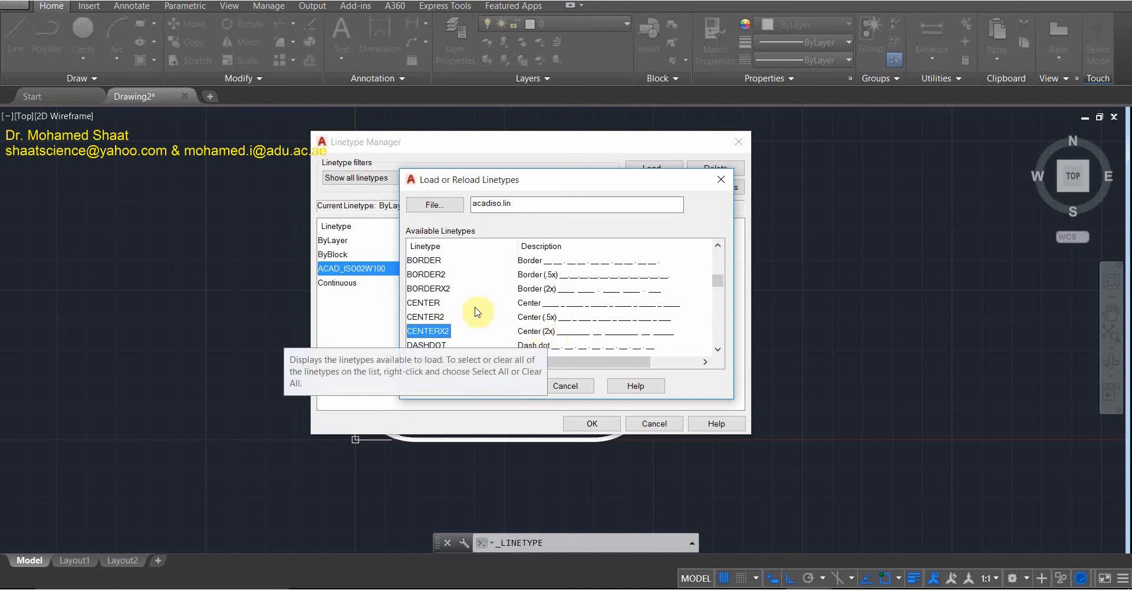
click(434, 303)
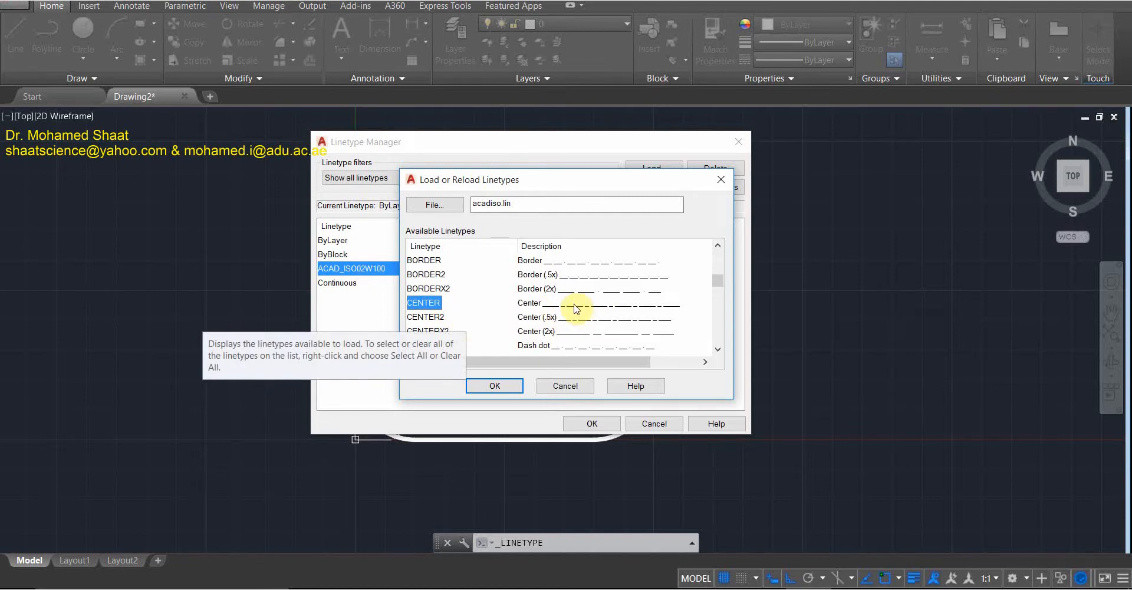
click(496, 386)
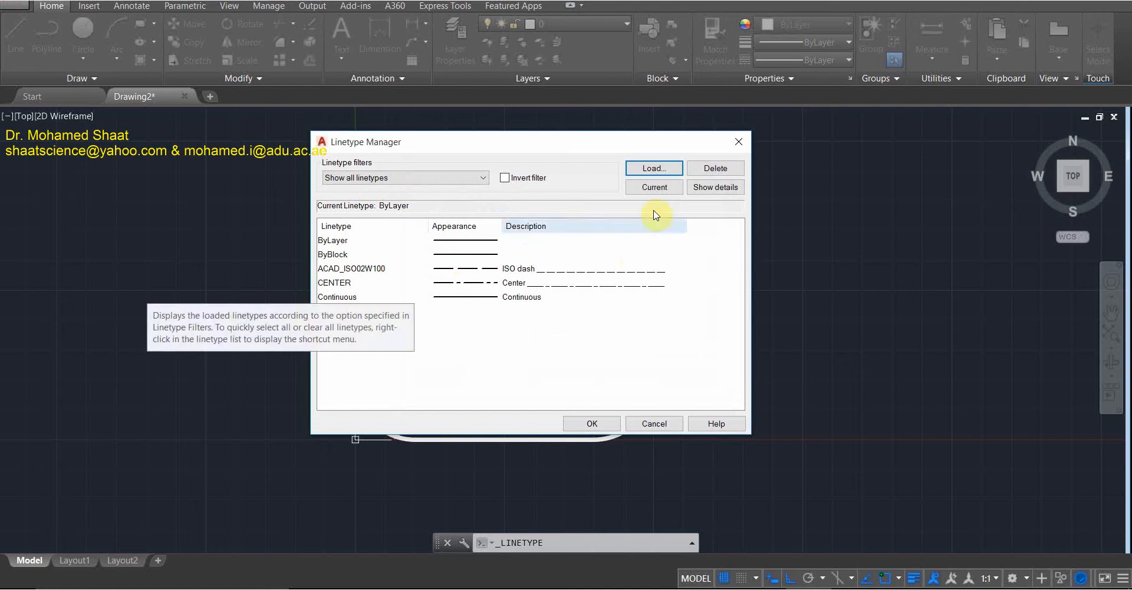
Look through the loadable linetypes again without loading any, and review the loaded ACAD_ISO02W100 and CENTER linetypes.
click(652, 169)
scroll(627, 320, down, 6)
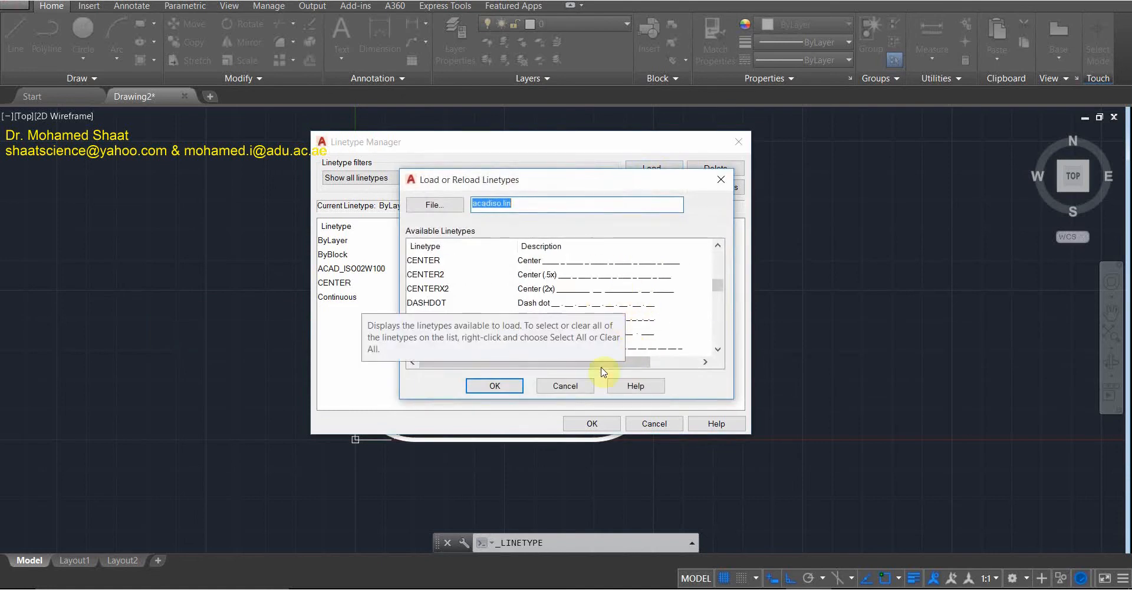
click(576, 387)
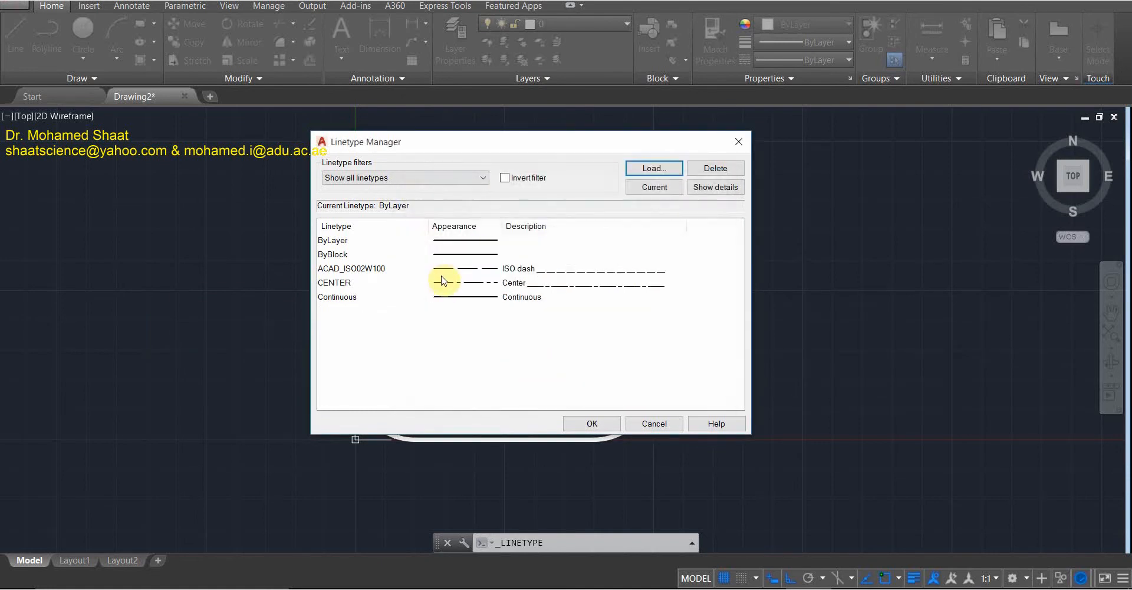
click(369, 273)
click(349, 283)
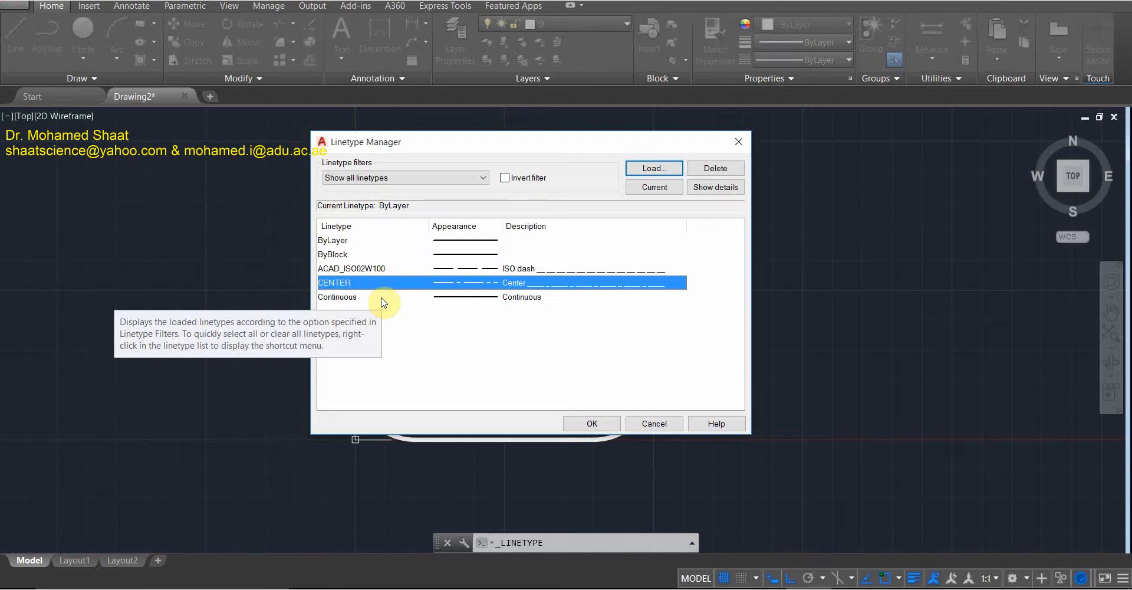
Review the loaded Continuous, ACAD_ISO02W100 and CENTER linetypes, and close the Linetype Manager.
click(375, 297)
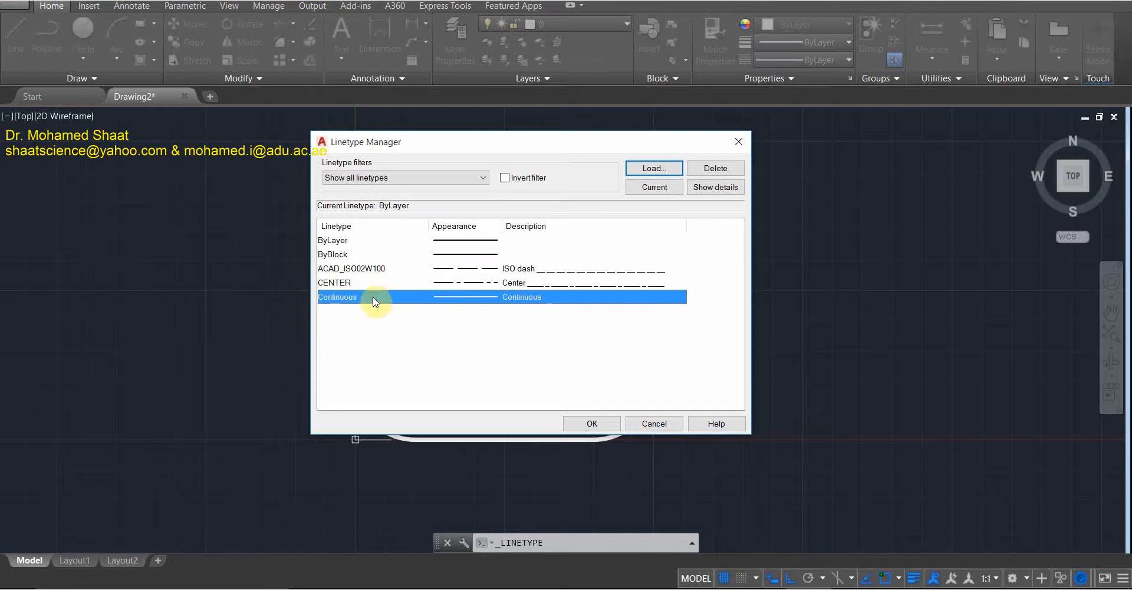
click(366, 270)
click(362, 285)
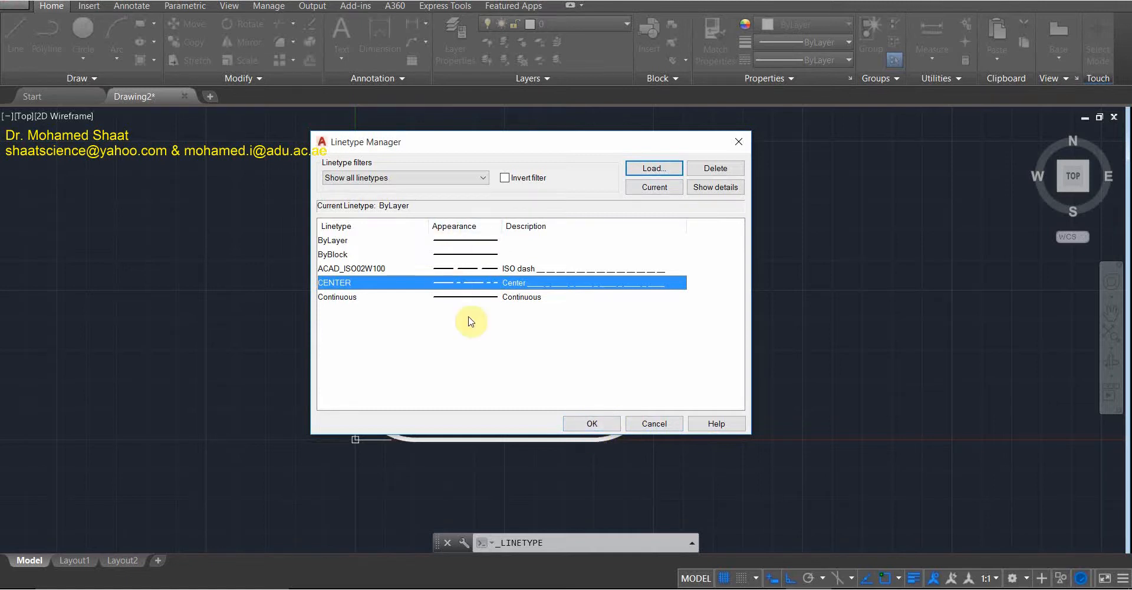
click(578, 423)
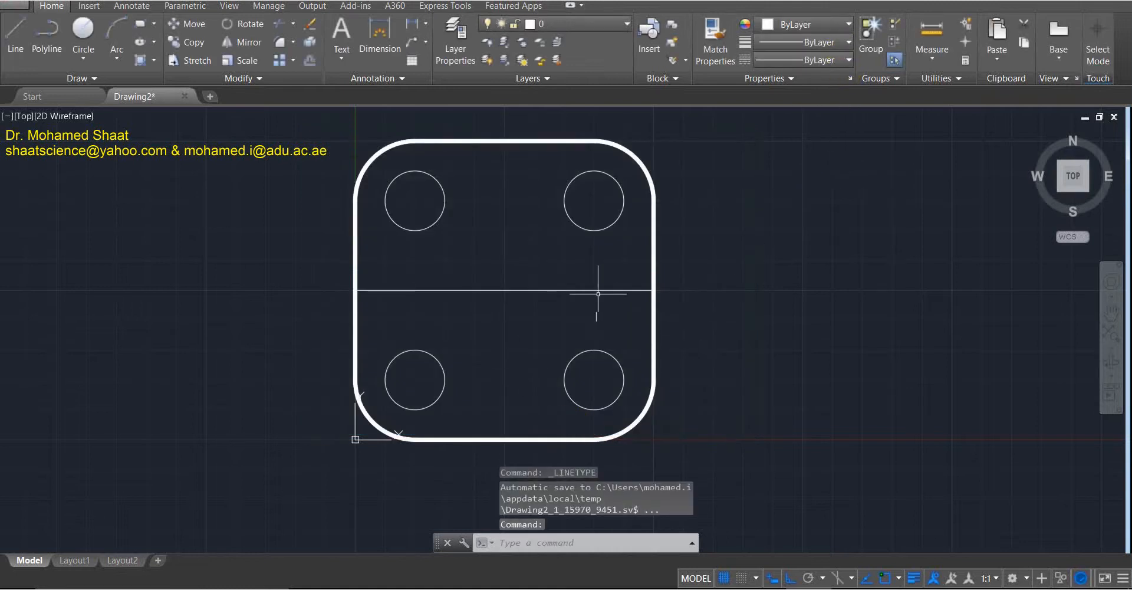
Change the linetype of the horizontal line across the middle of the plate to ACAD_ISO02W100, and clear the selection.
click(565, 282)
click(508, 360)
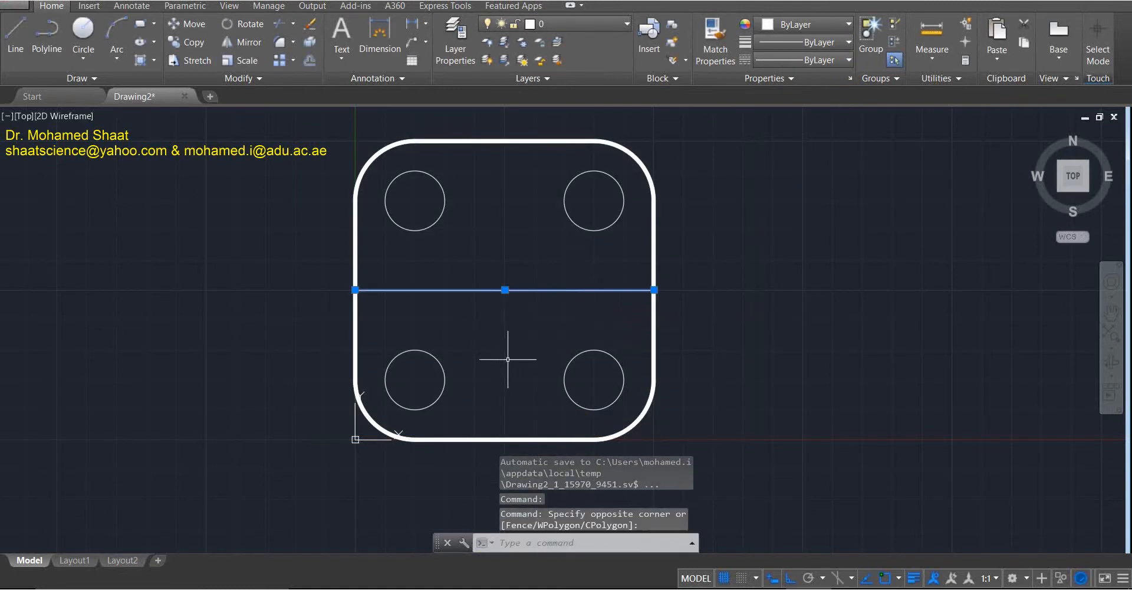
click(840, 59)
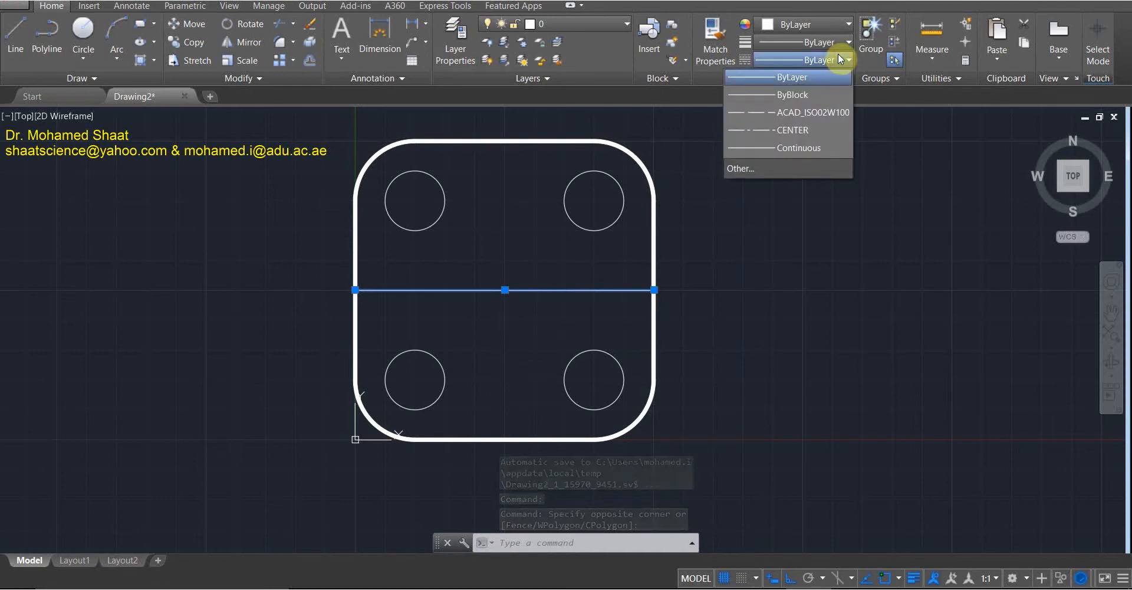
click(583, 269)
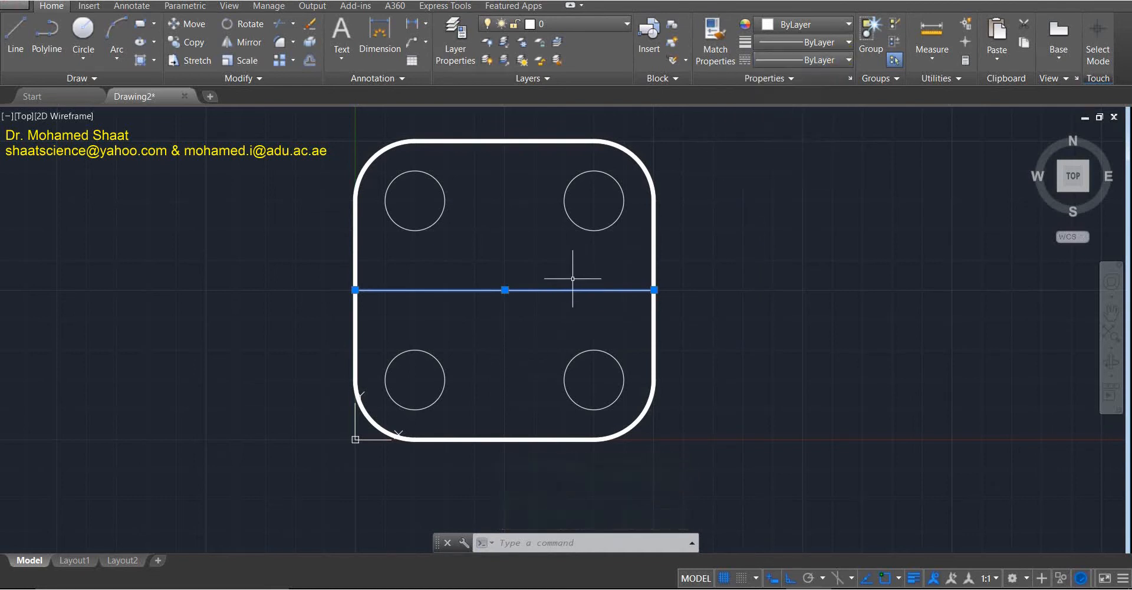
click(823, 64)
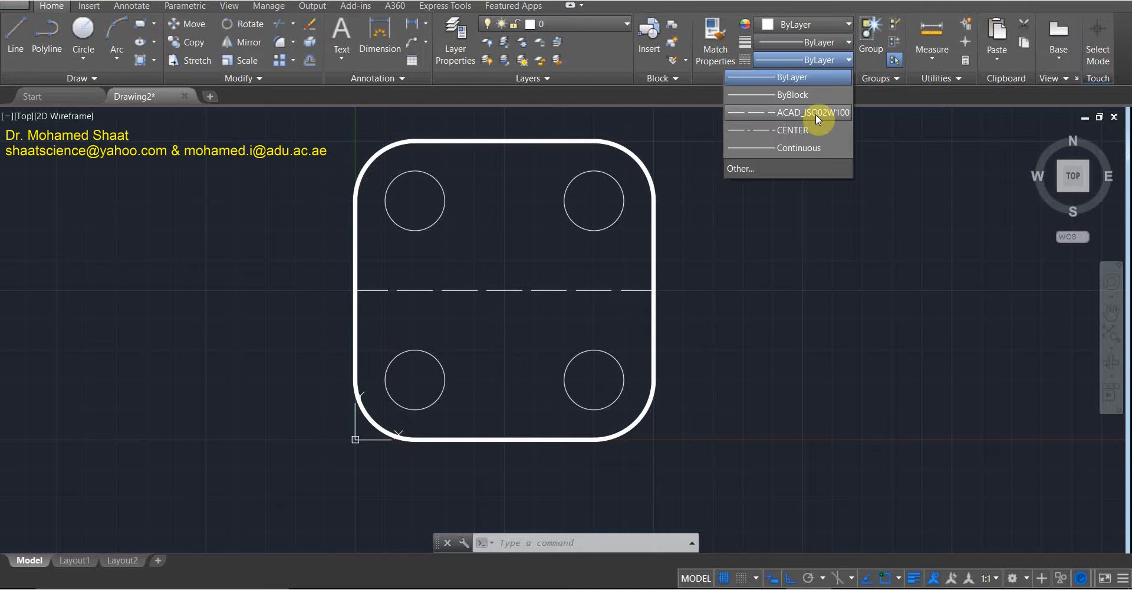
click(816, 114)
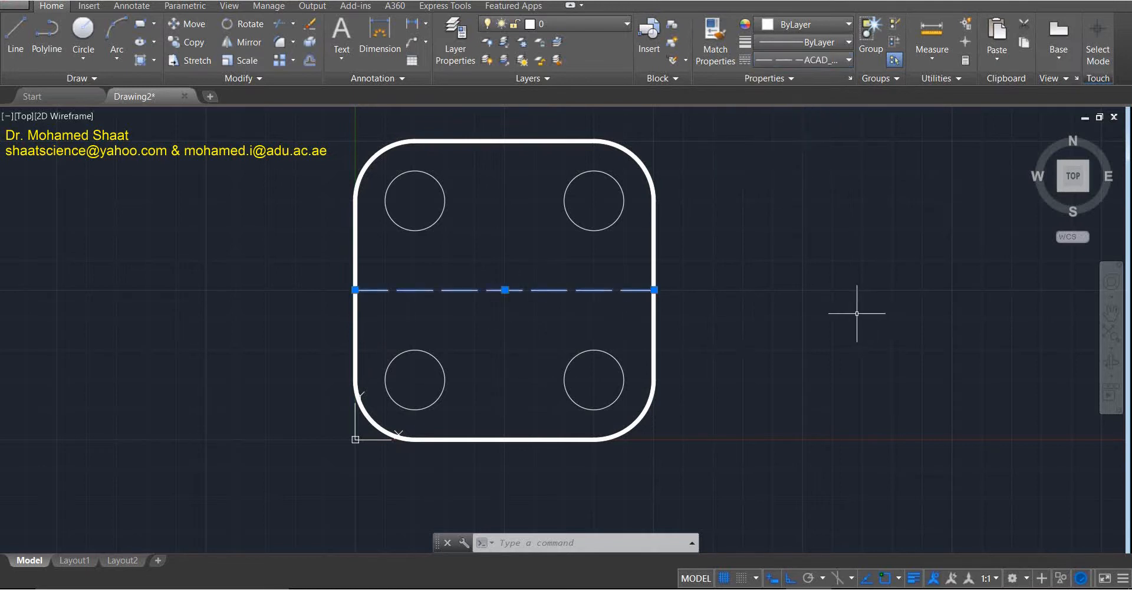
click(840, 325)
key(Escape)
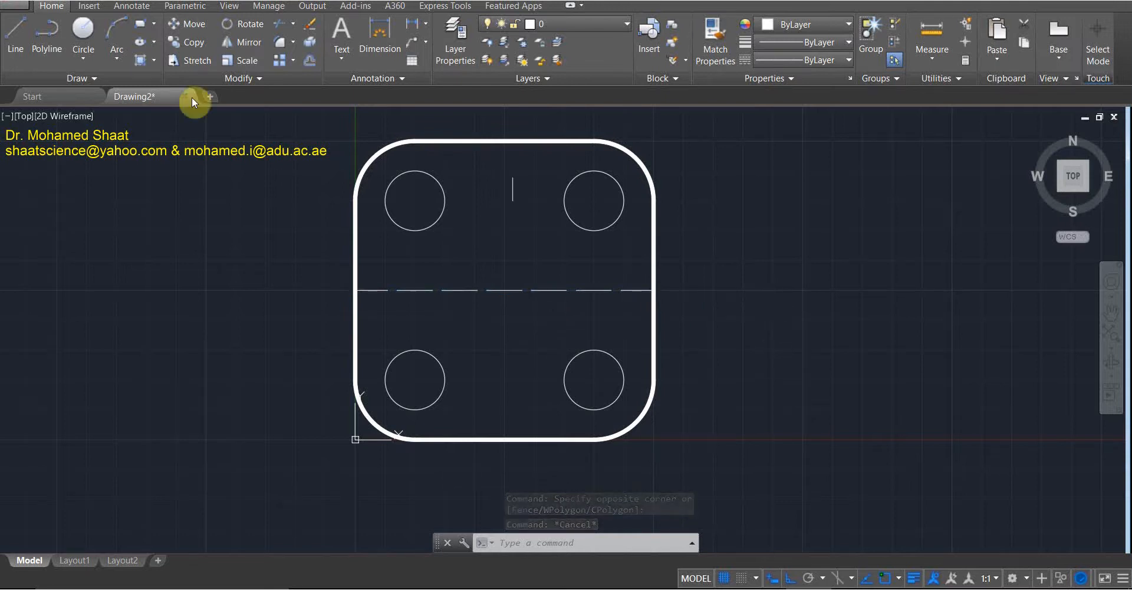
Set ACAD_ISO02W100 as the current linetype for new objects.
click(16, 30)
click(831, 44)
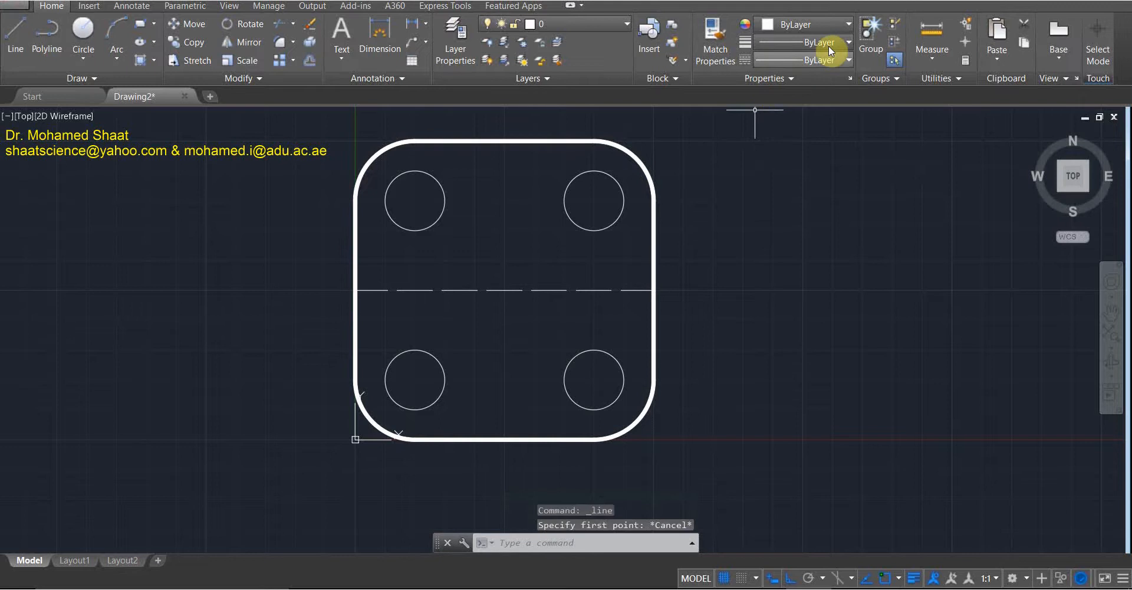
click(830, 44)
click(833, 59)
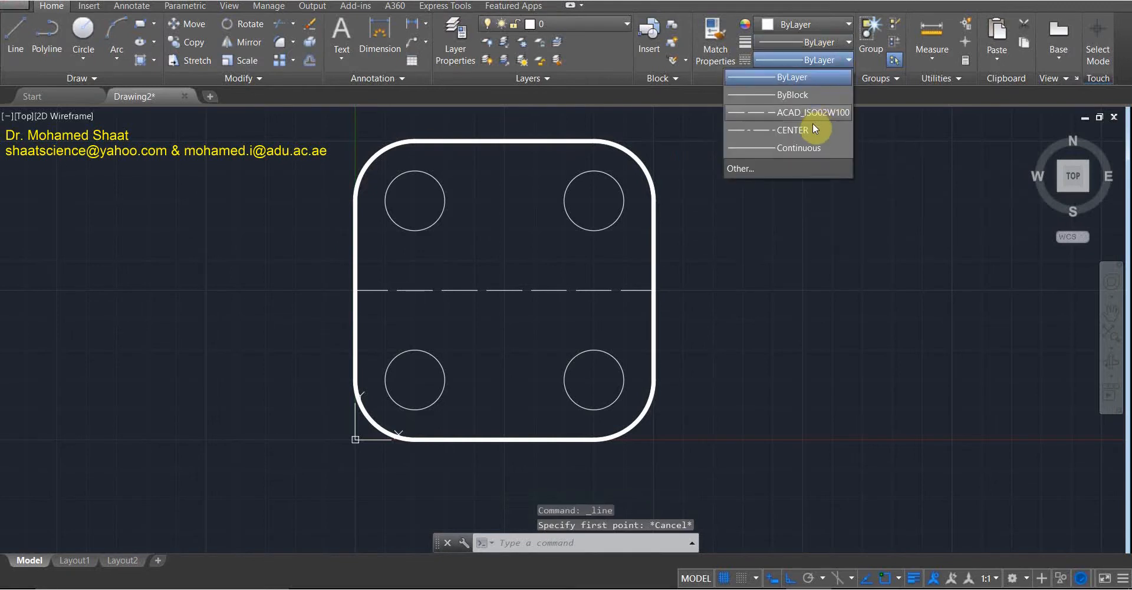
click(812, 115)
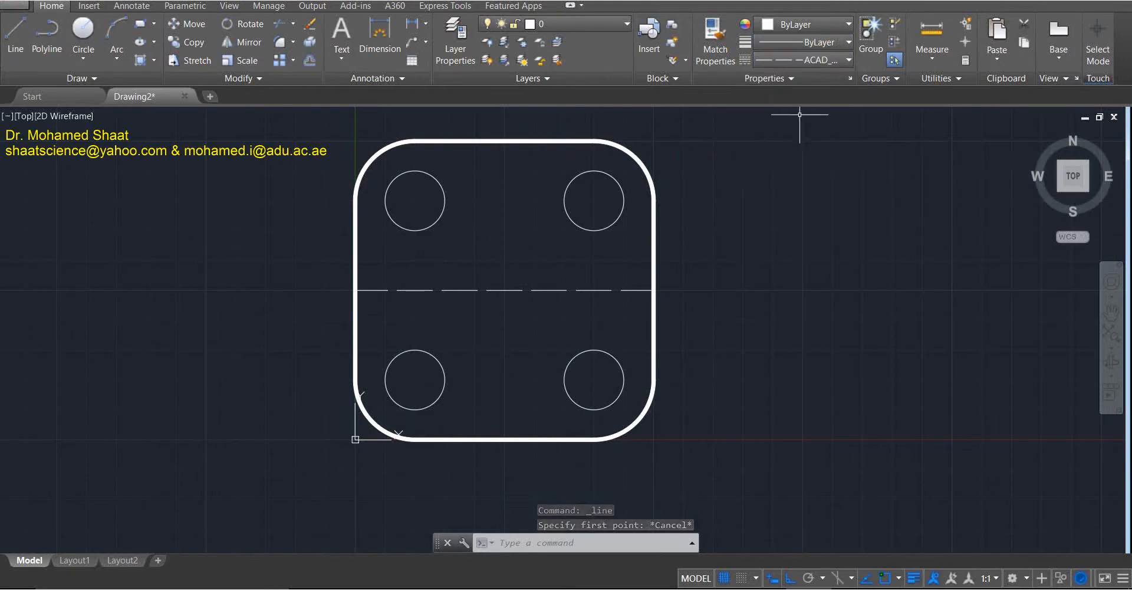
Draw a closed four-sided shape of dashed lines in the empty area to the right of the plate.
click(15, 30)
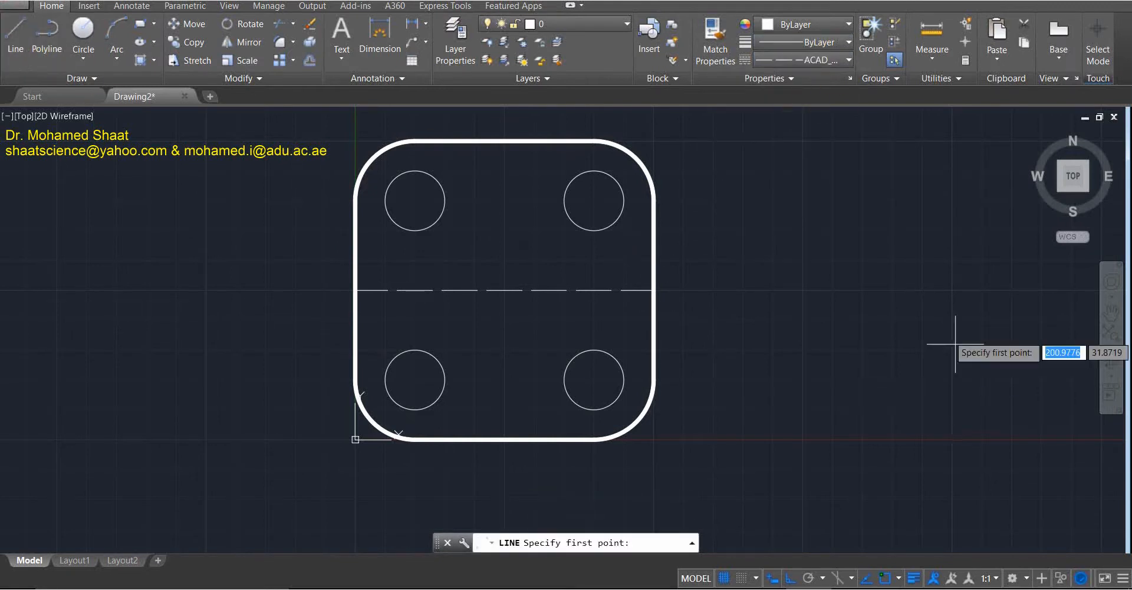
click(967, 249)
click(759, 249)
click(759, 418)
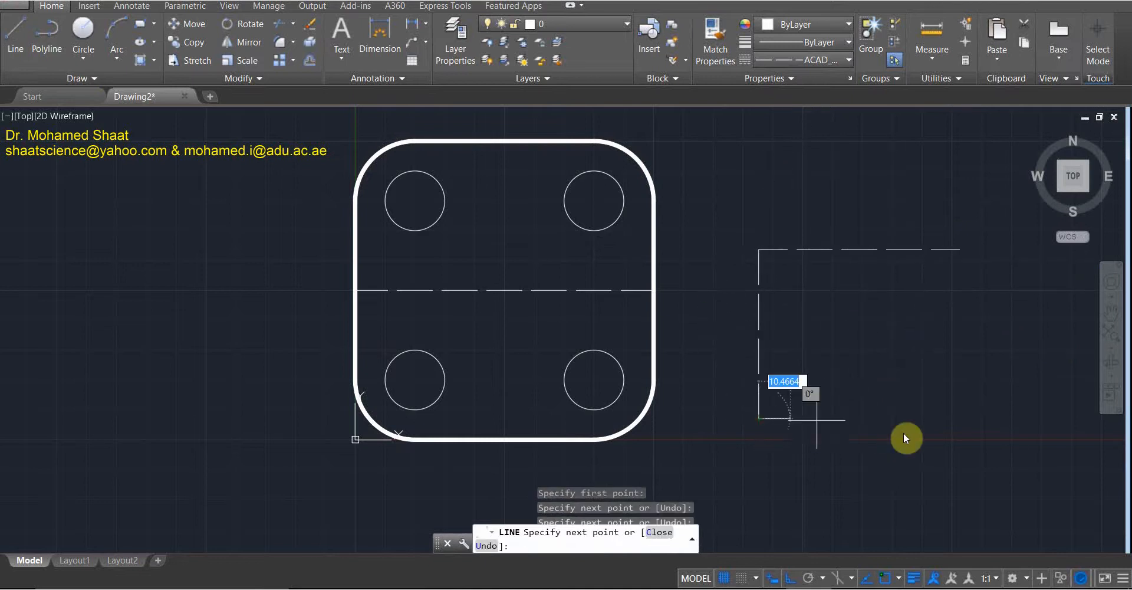
click(961, 419)
click(960, 249)
key(Escape)
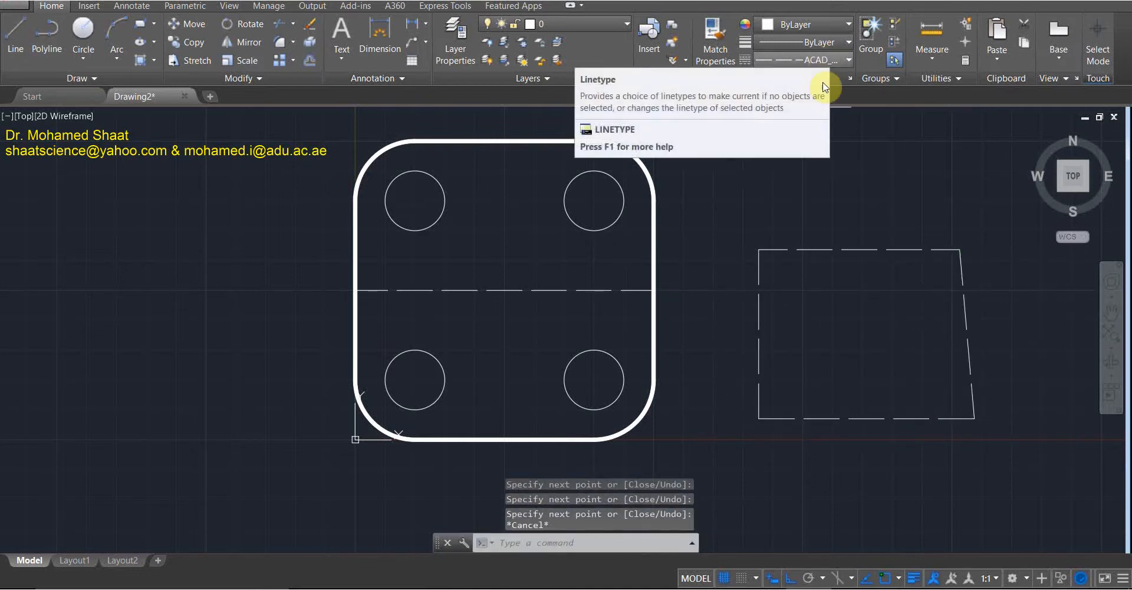
Erase the dashed four-sided shape beside the plate, and set the current linetype back to ByLayer.
click(988, 212)
click(788, 448)
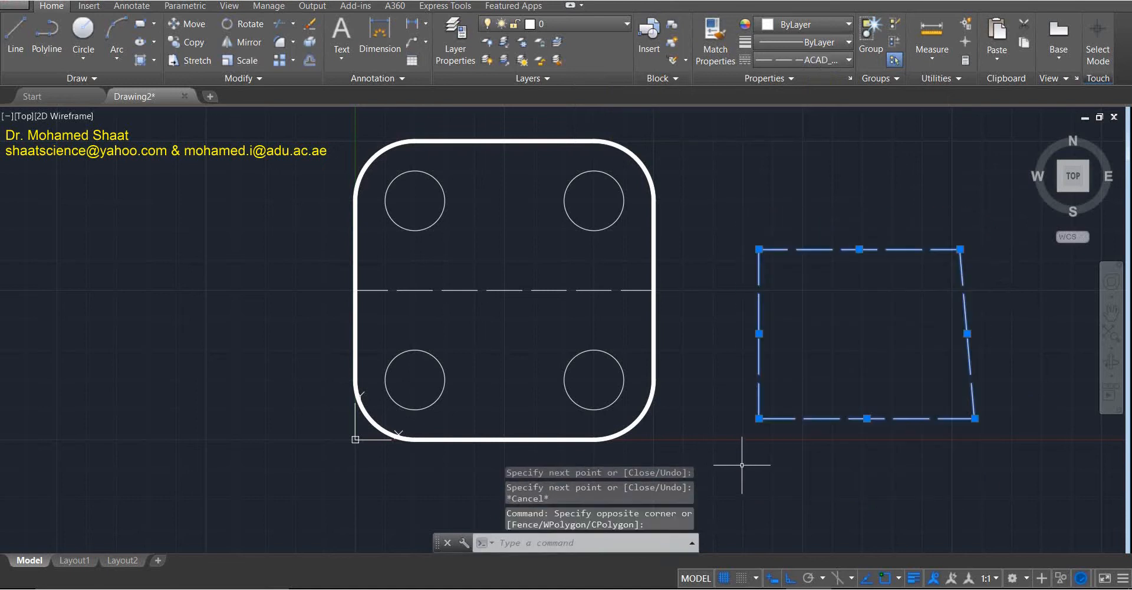
key(Delete)
click(827, 60)
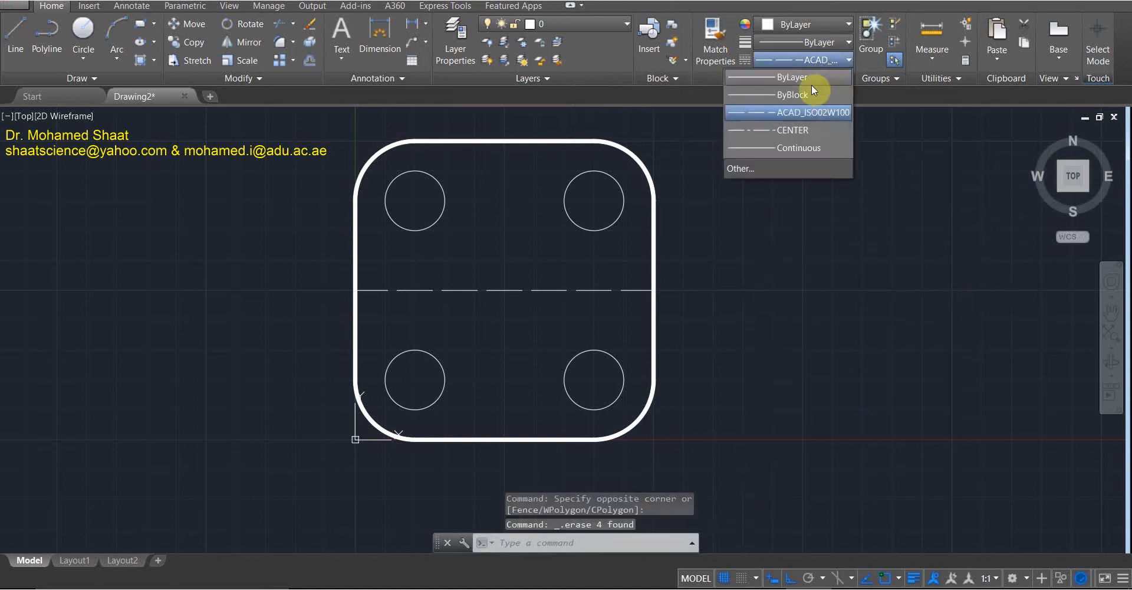
click(811, 82)
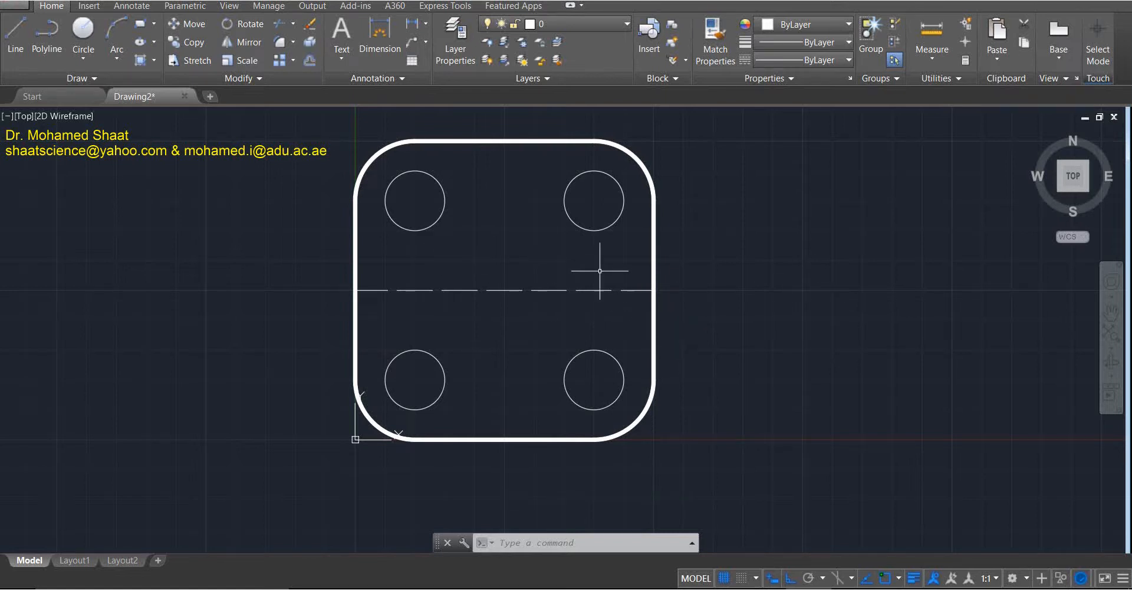
Draw a vertical and a horizontal line through the centre of the upper-right circle, extending slightly beyond its edge.
scroll(599, 241, up, 2)
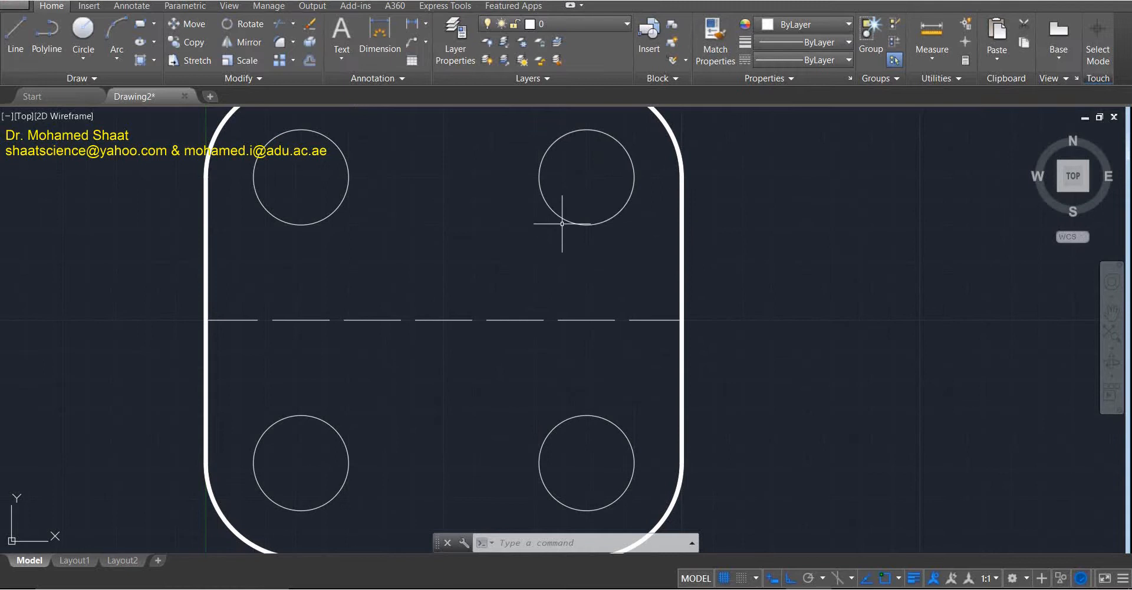
scroll(582, 227, down, 2)
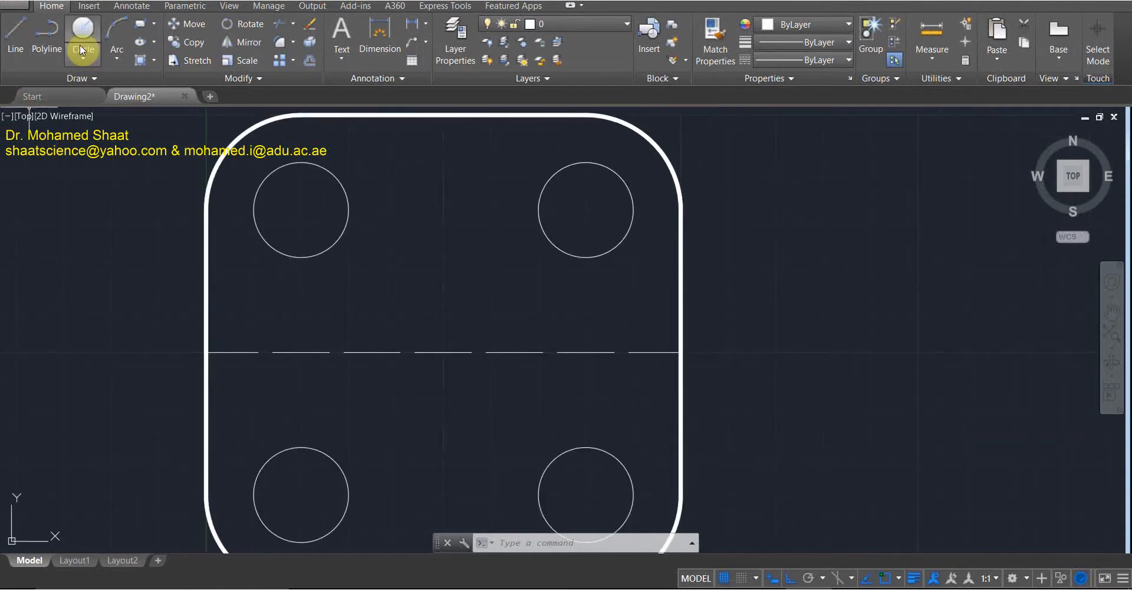
click(16, 35)
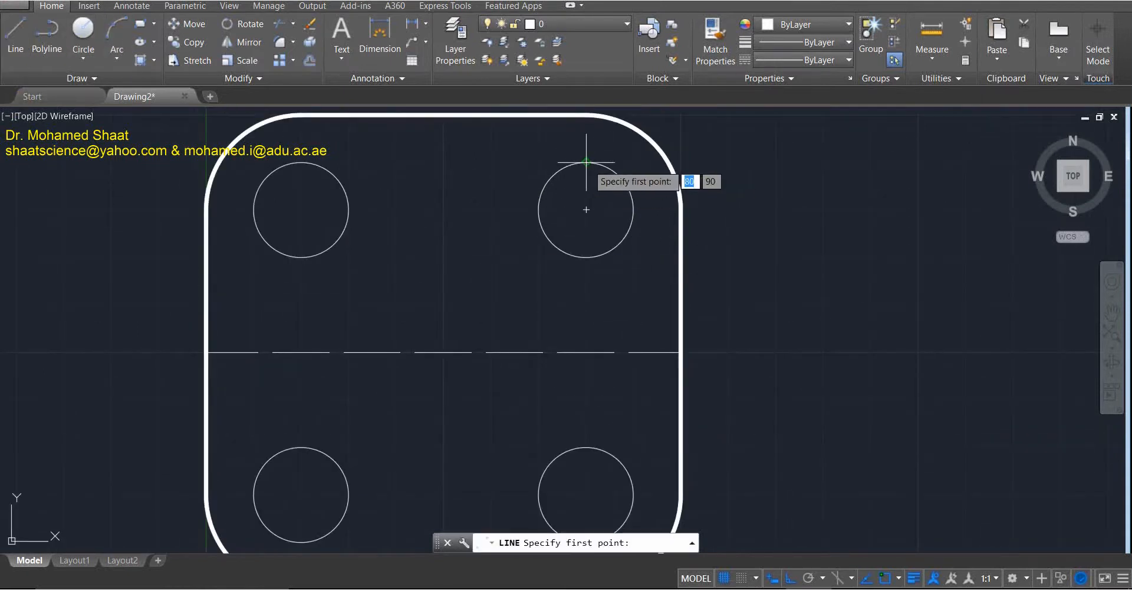
click(586, 209)
click(578, 276)
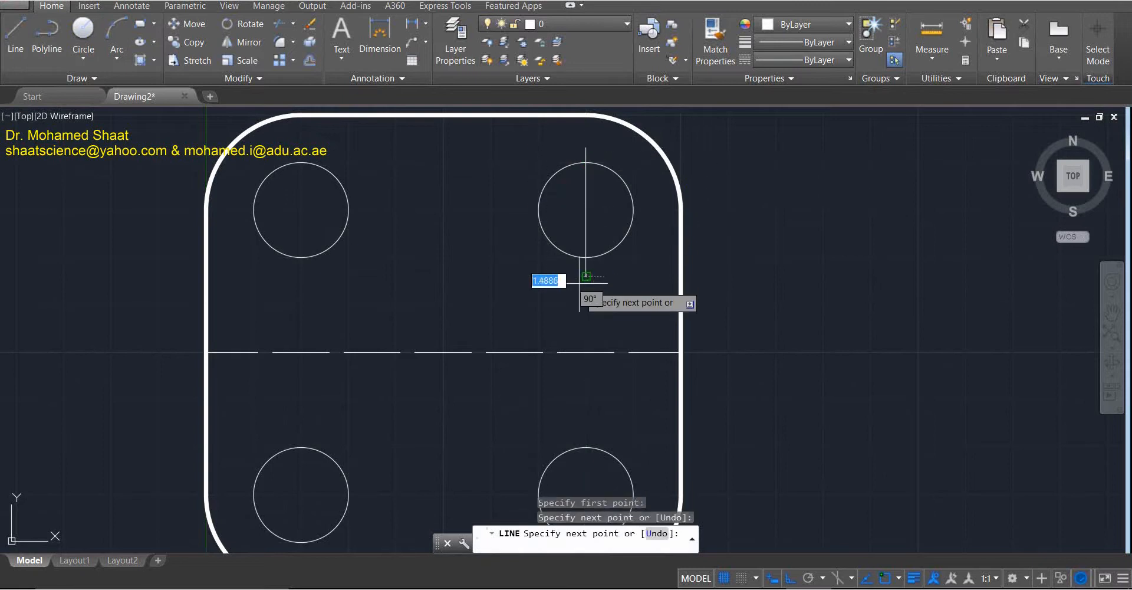
key(Return)
key(Return)
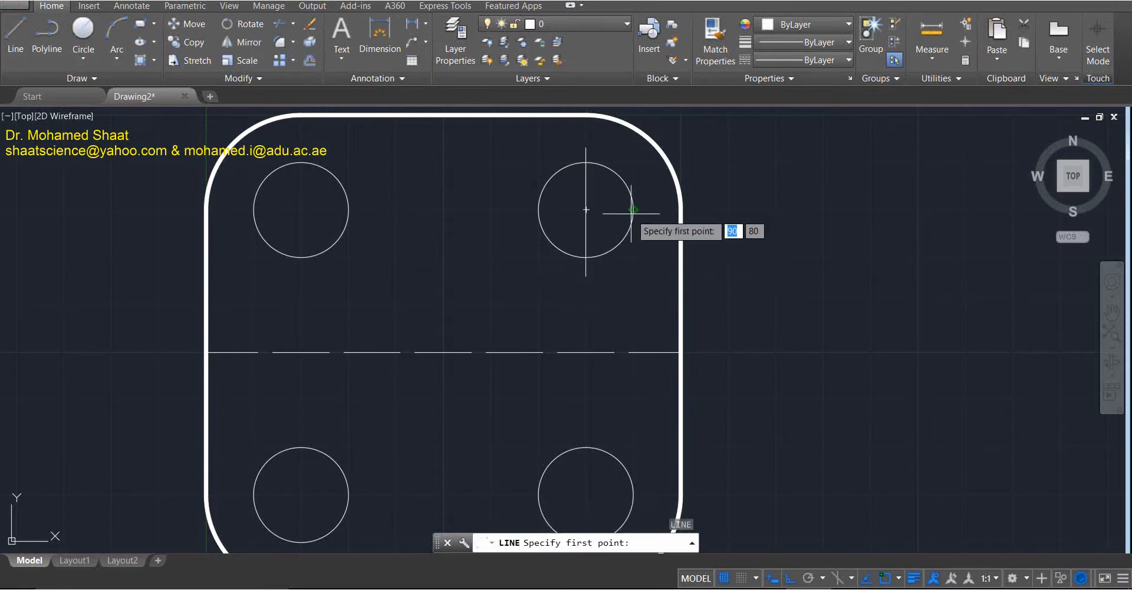
click(653, 209)
click(512, 213)
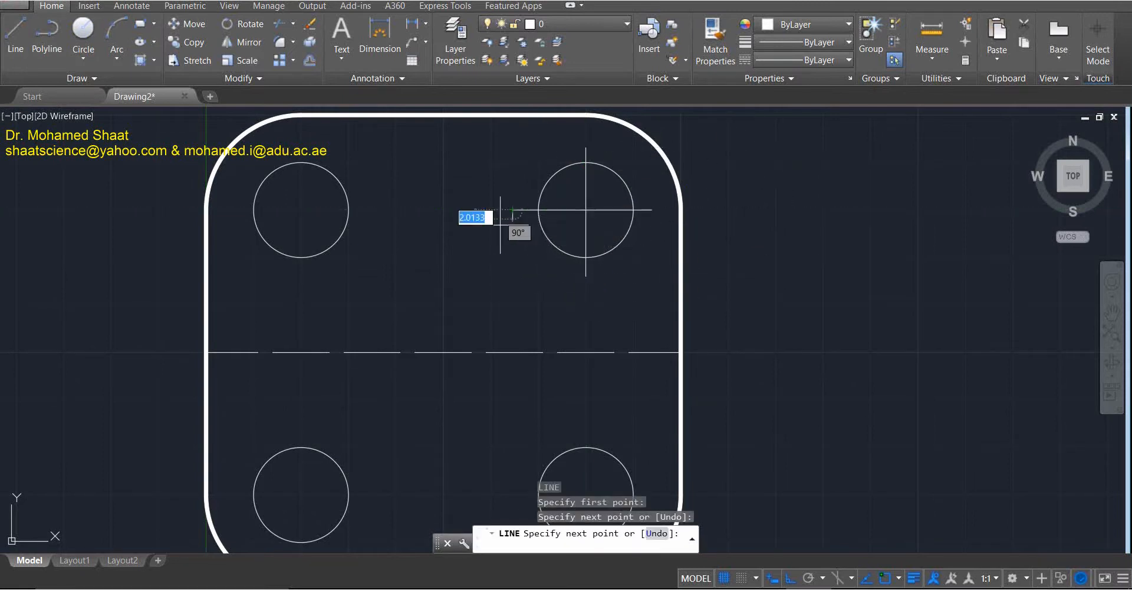
key(Return)
Draw a vertical and a horizontal line through the centre of the upper-left circle, extending slightly beyond its edge.
key(Return)
click(301, 137)
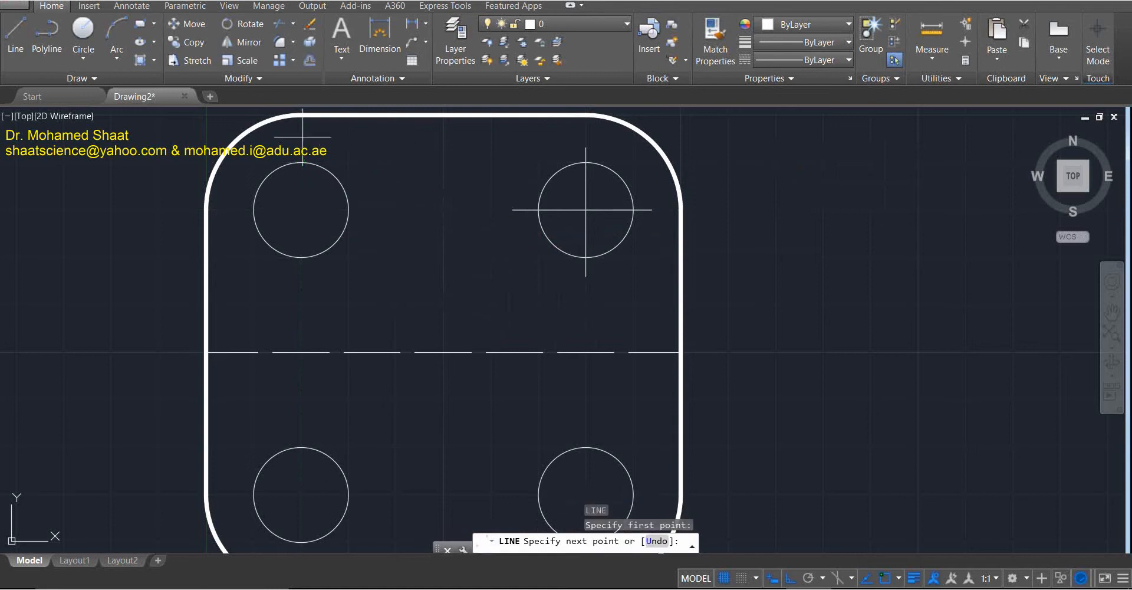
click(301, 280)
key(Return)
key(Return)
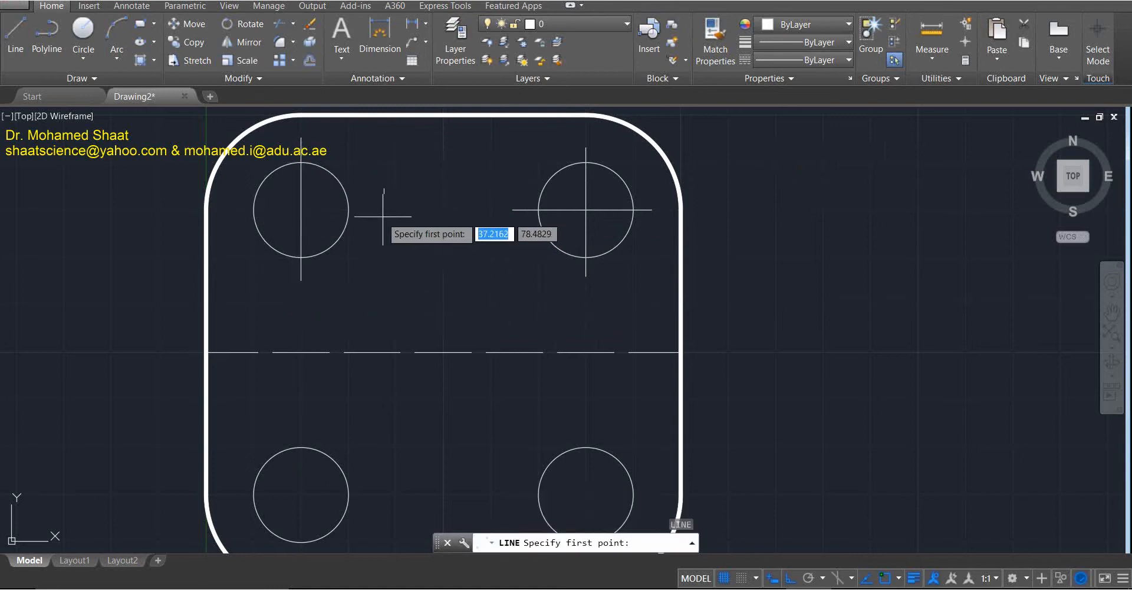
click(380, 209)
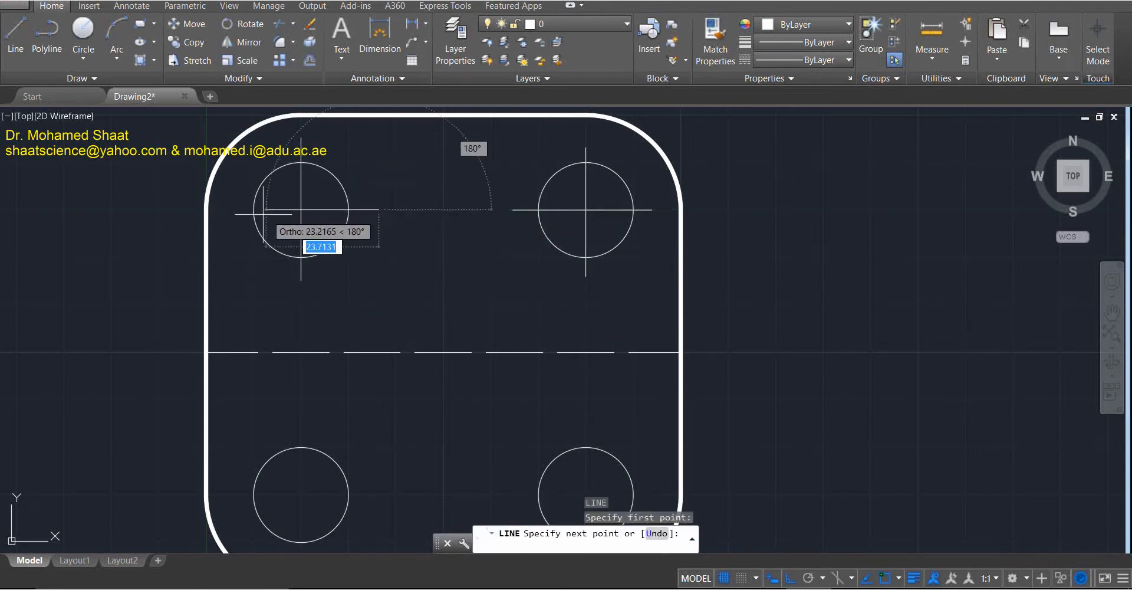
click(231, 209)
key(Return)
Draw a vertical and a horizontal line through the centre of the lower-right circle, extending slightly beyond its edge.
scroll(398, 314, down, 2)
middle_drag(438, 298, 429, 234)
key(Return)
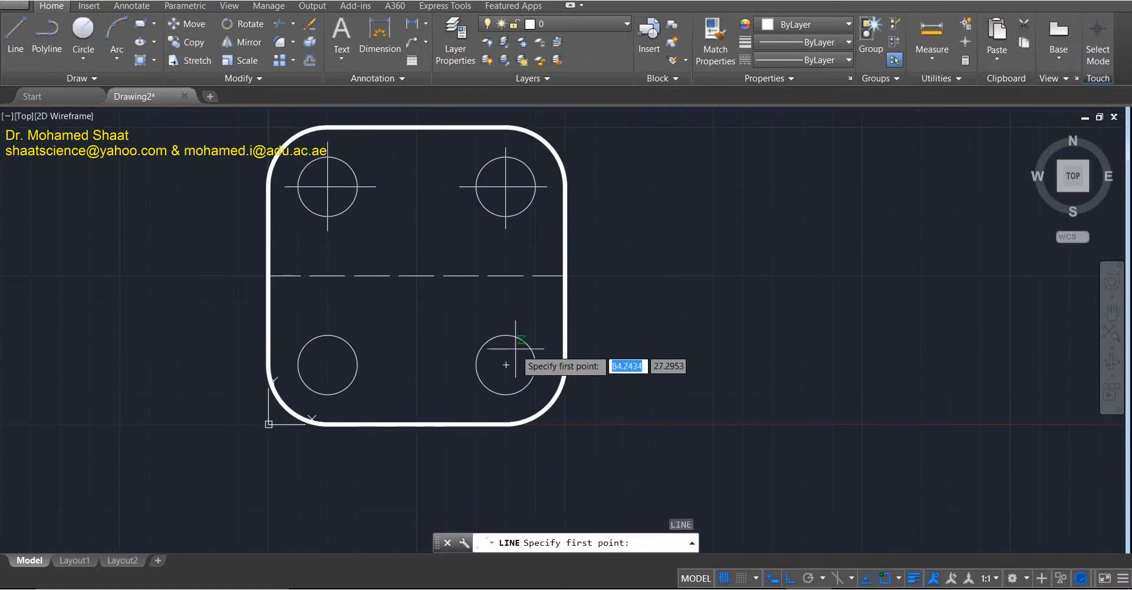
click(505, 318)
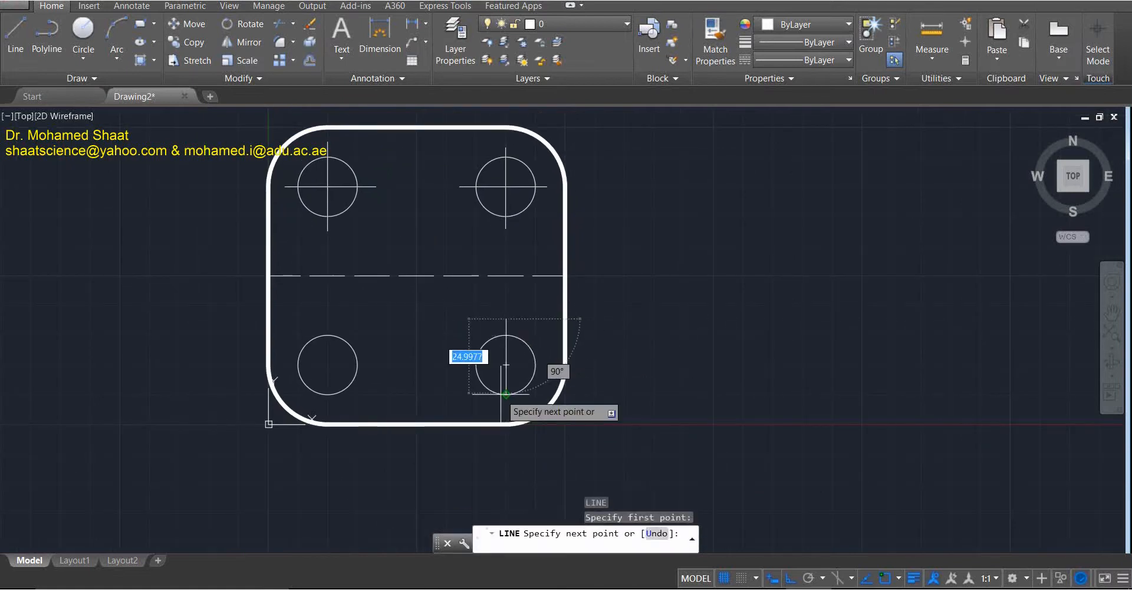
click(505, 404)
key(Return)
key(Return)
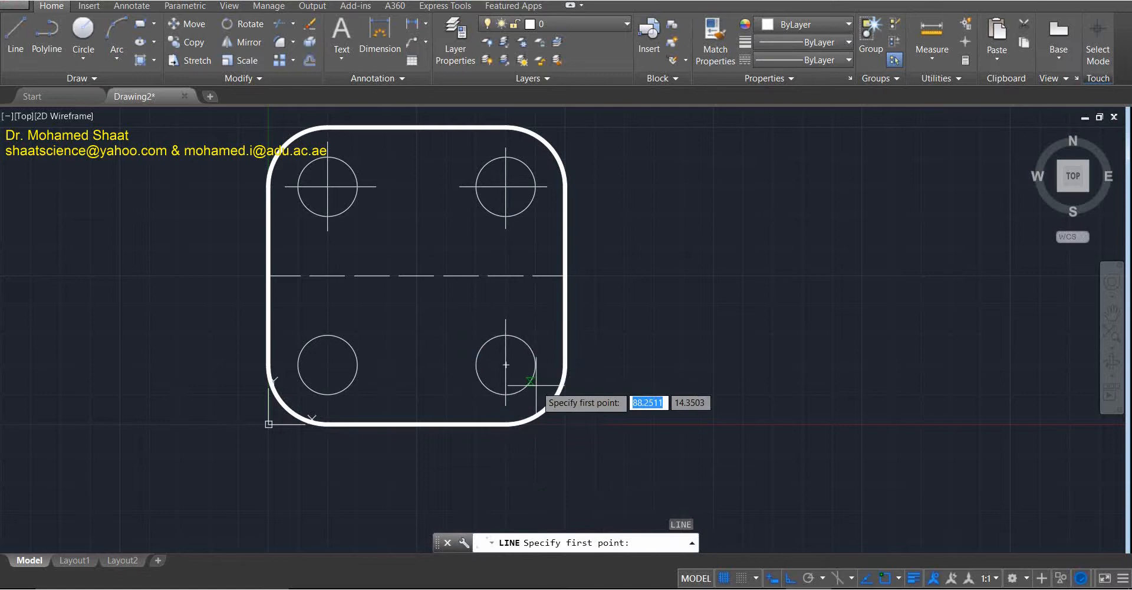
scroll(538, 374, up, 4)
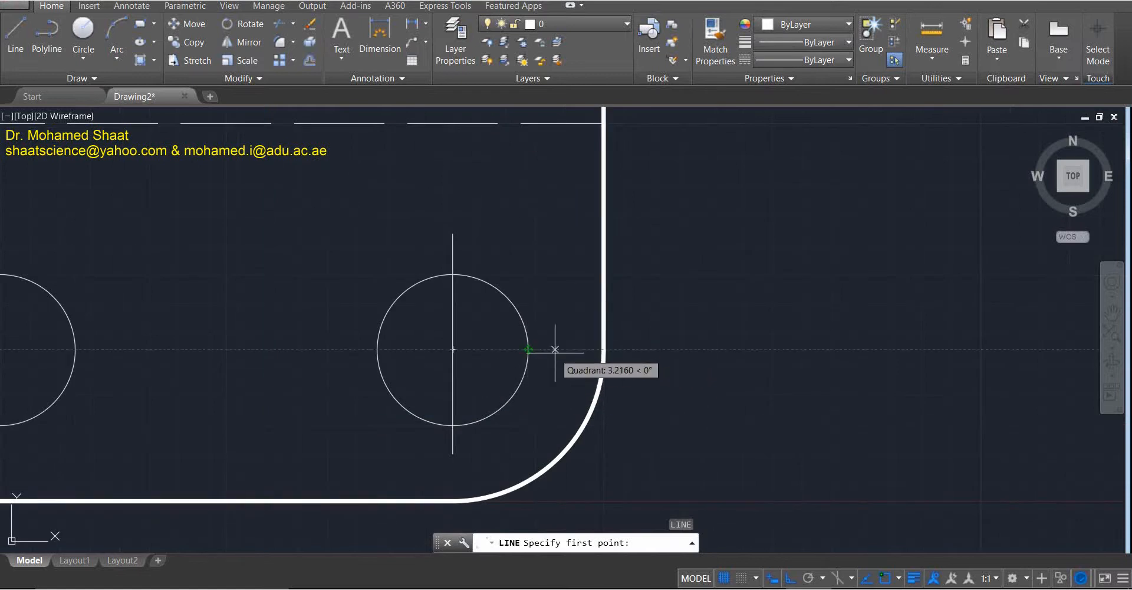
click(556, 349)
click(354, 349)
key(Return)
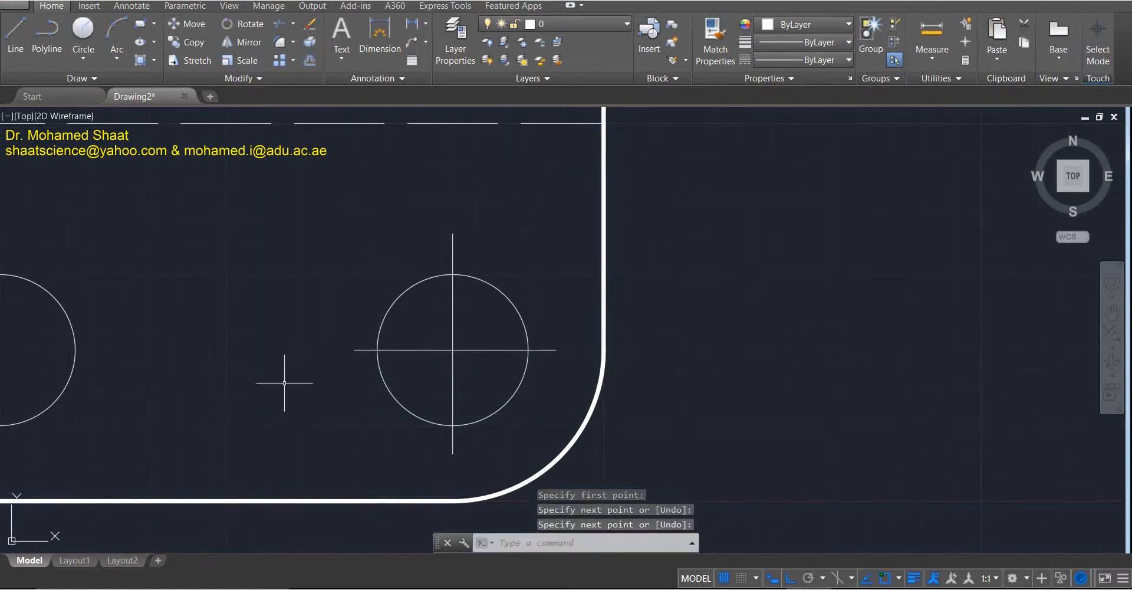
Draw a vertical and a horizontal line through the centre of the lower-left circle, extending slightly beyond its edge.
scroll(284, 382, down, 3)
middle_drag(253, 372, 371, 359)
scroll(343, 371, up, 2)
key(Return)
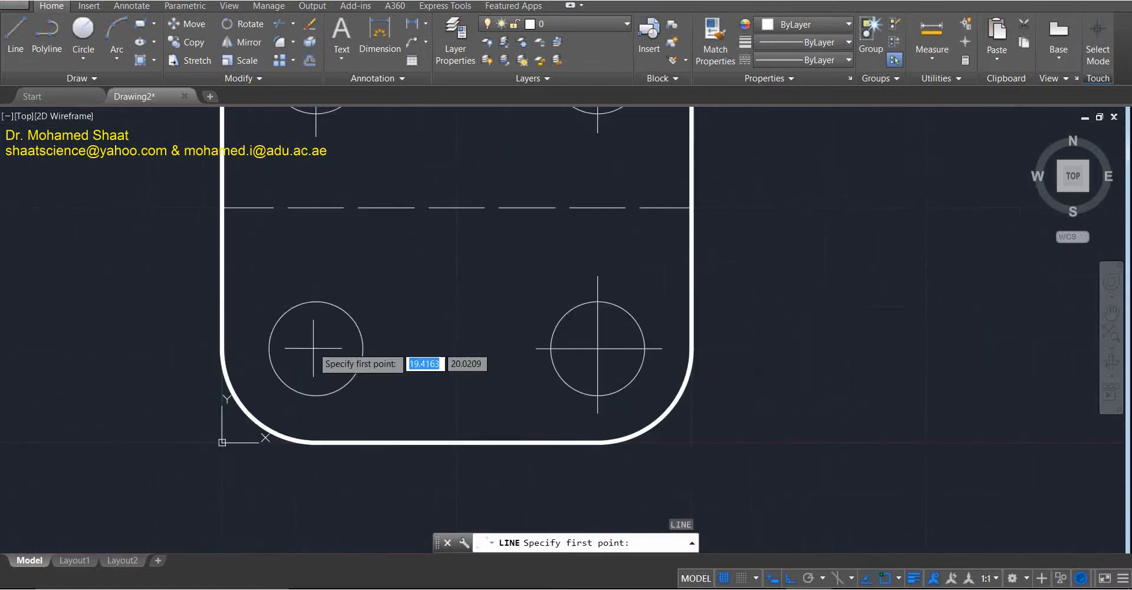
click(316, 287)
click(316, 407)
key(Return)
key(Return)
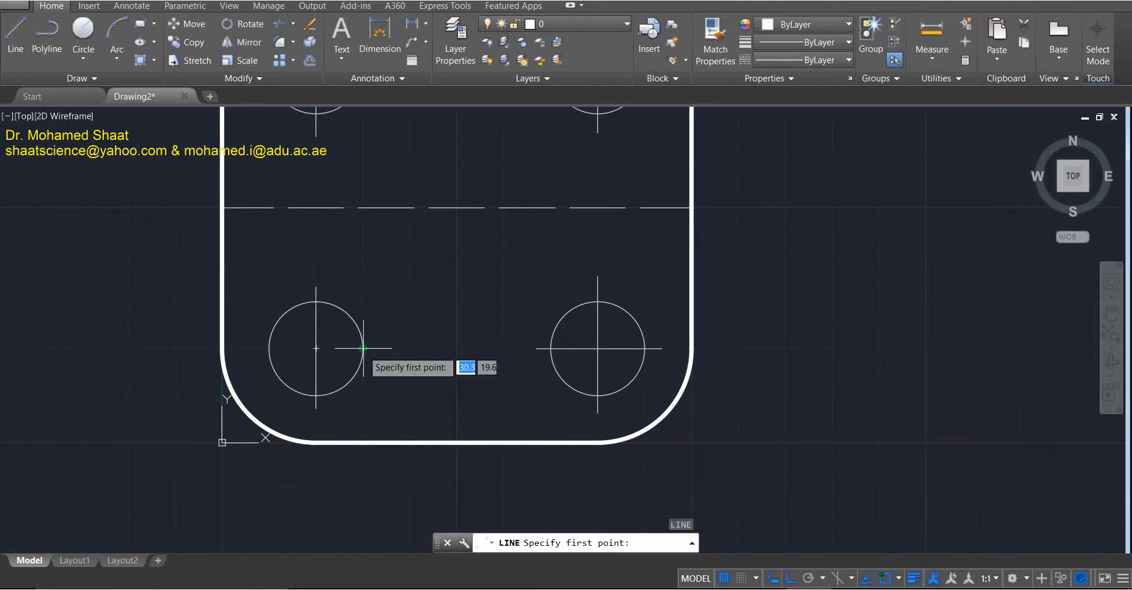
click(385, 348)
click(250, 348)
key(Return)
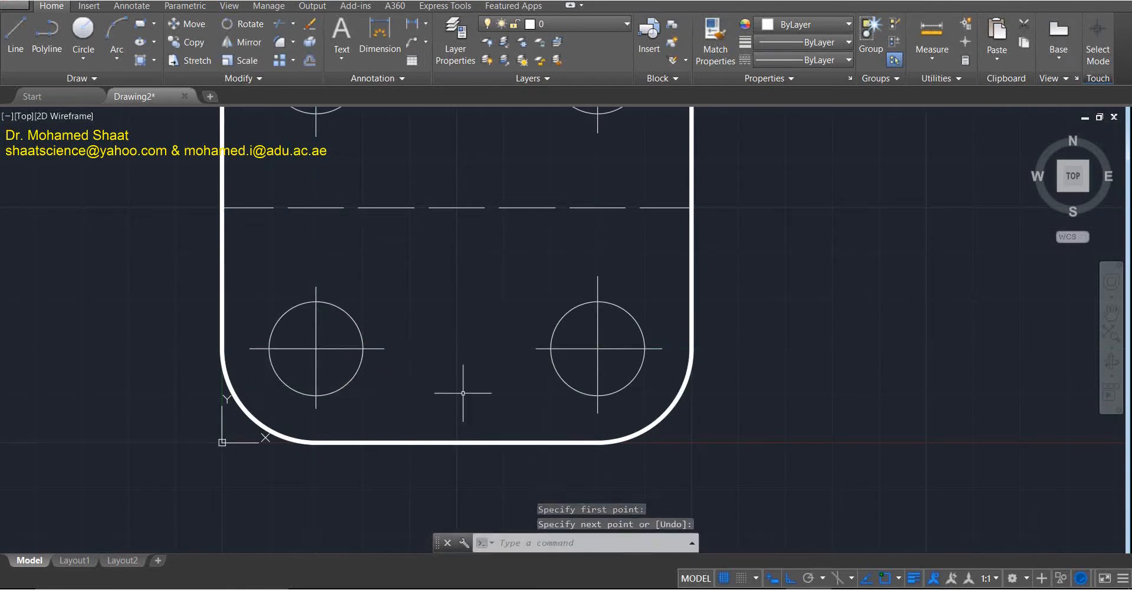
Apply the CENTER linetype to the vertical and horizontal centre lines of all four circles.
scroll(580, 413, up, 1)
scroll(577, 389, down, 2)
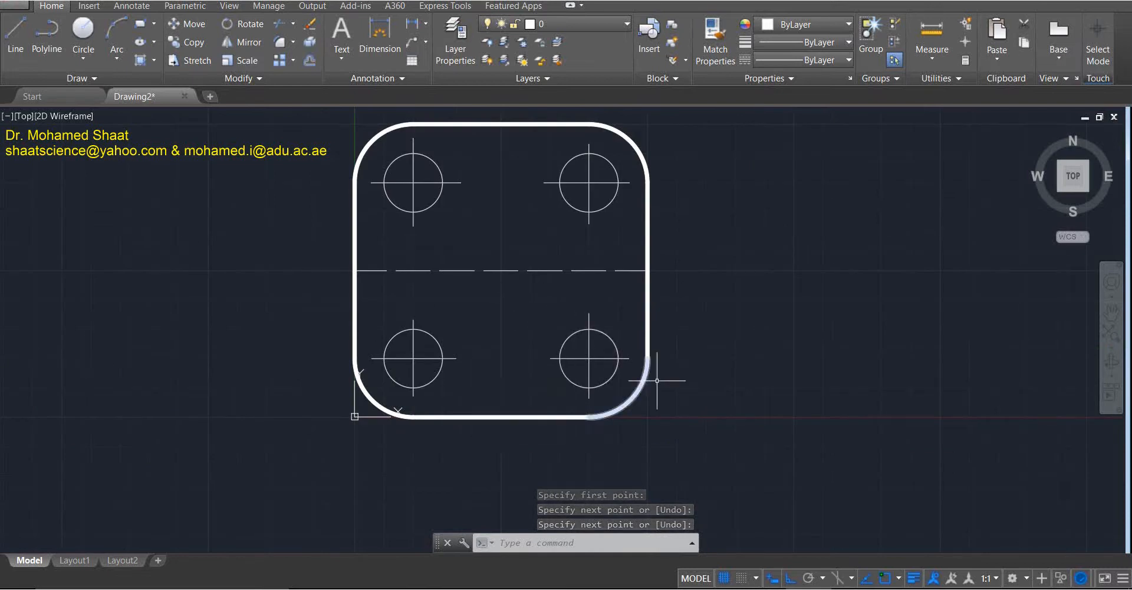
click(600, 168)
click(577, 196)
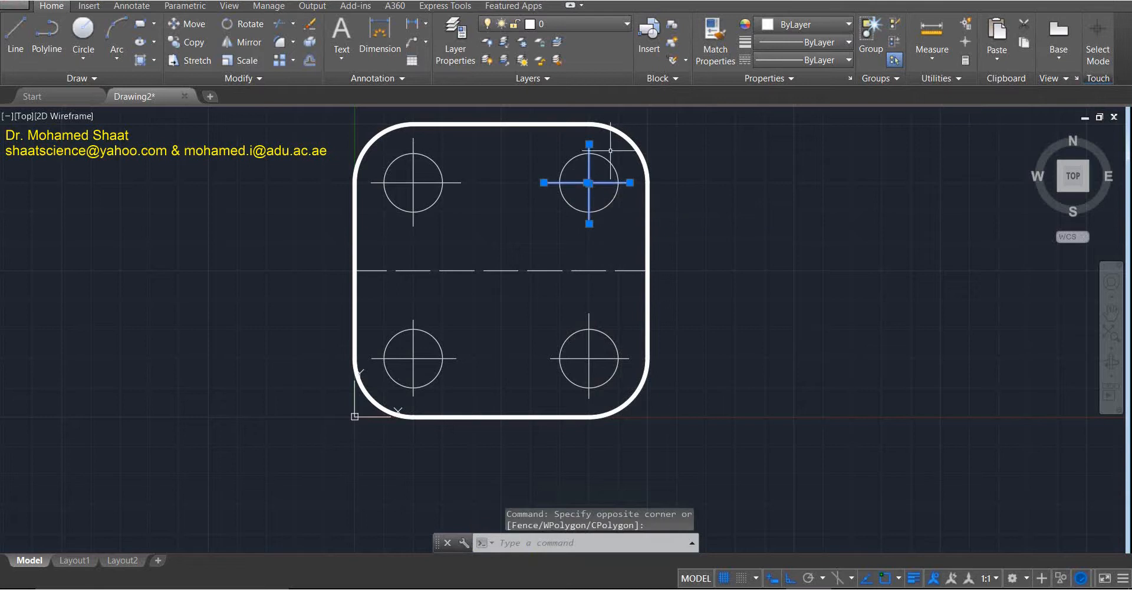
scroll(589, 185, up, 6)
scroll(597, 208, down, 4)
scroll(529, 216, down, 1)
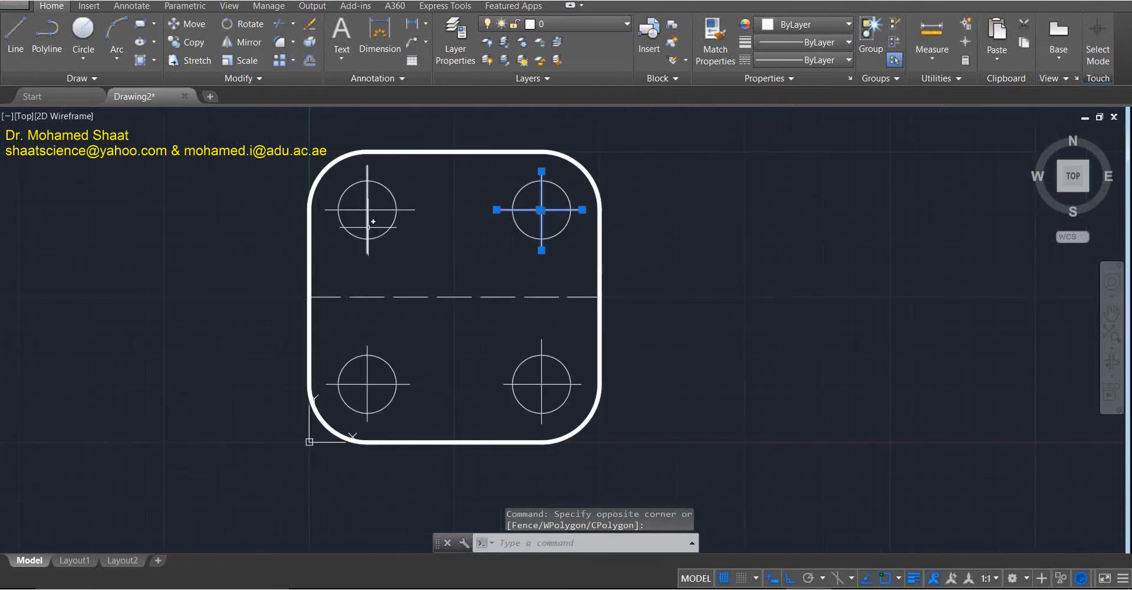
click(379, 201)
click(359, 219)
click(372, 392)
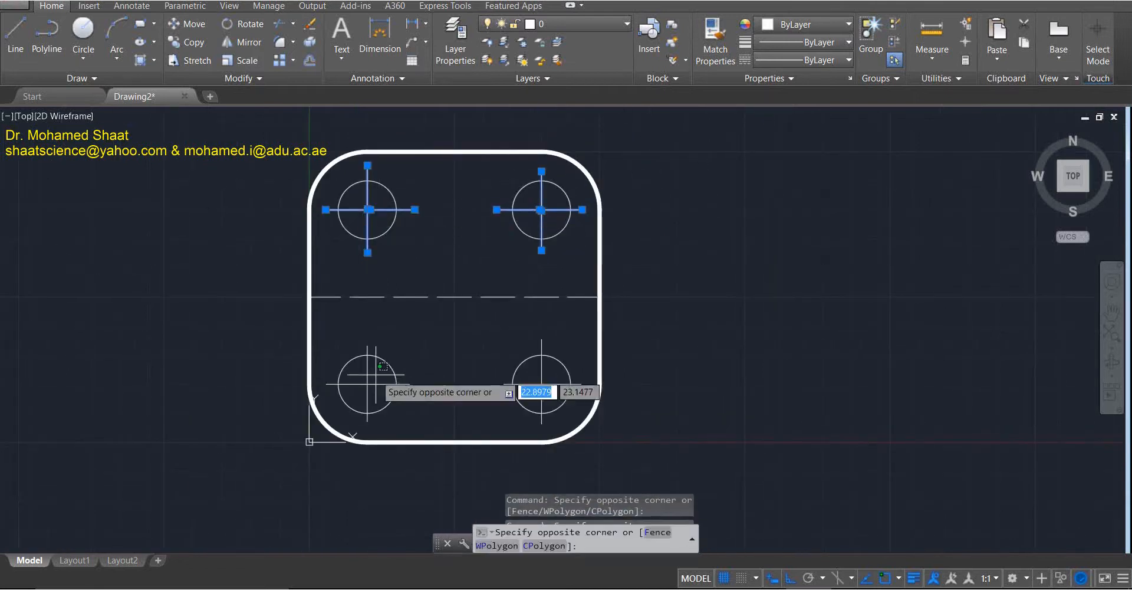
click(361, 404)
click(549, 371)
click(530, 392)
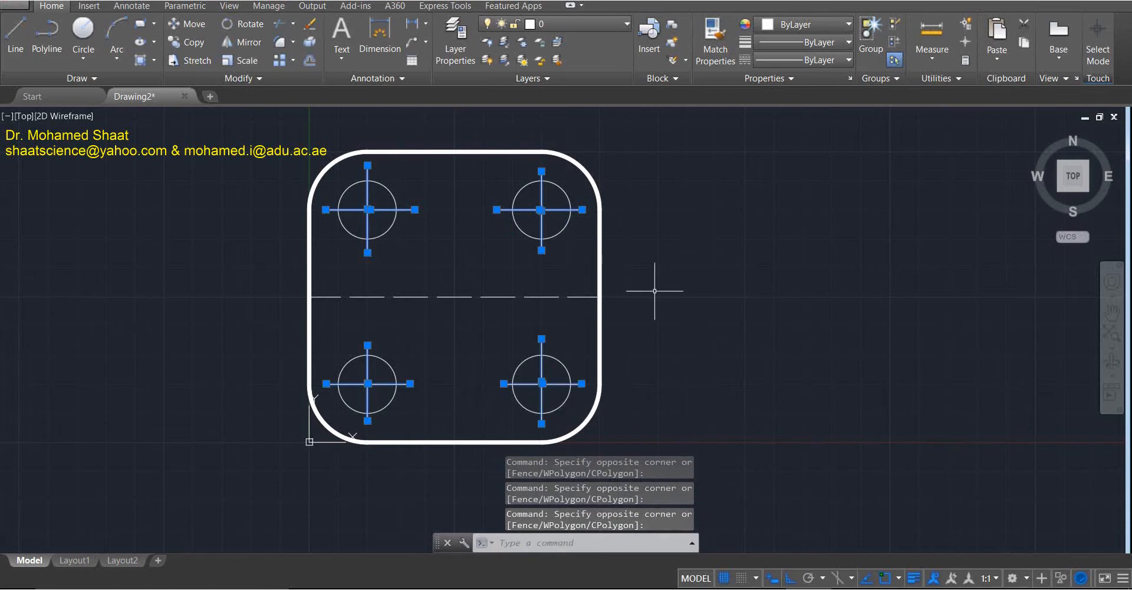
click(802, 62)
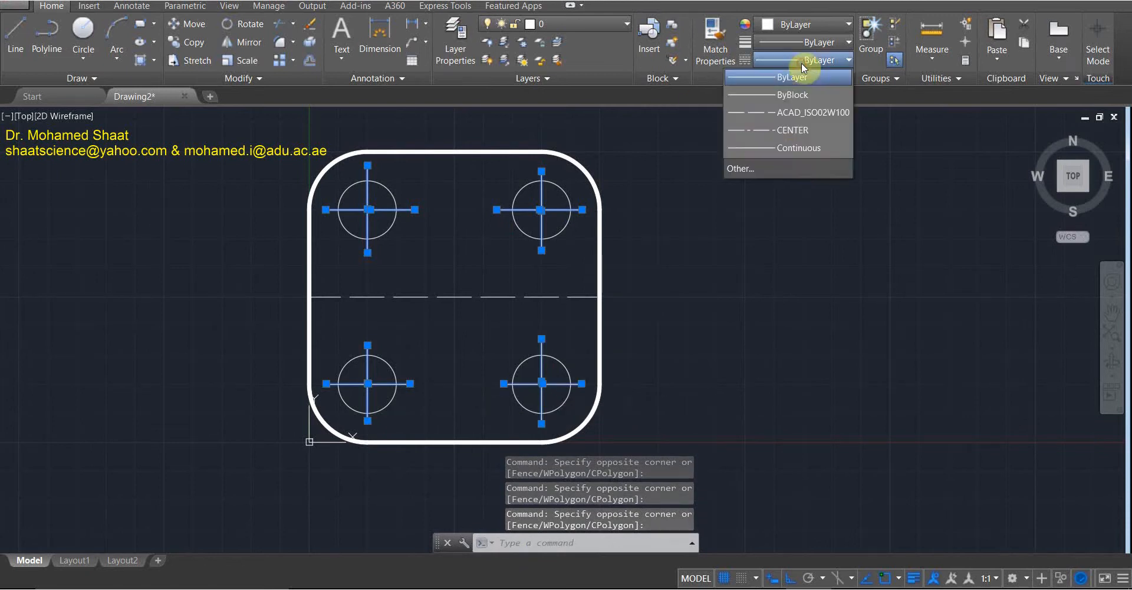
click(785, 132)
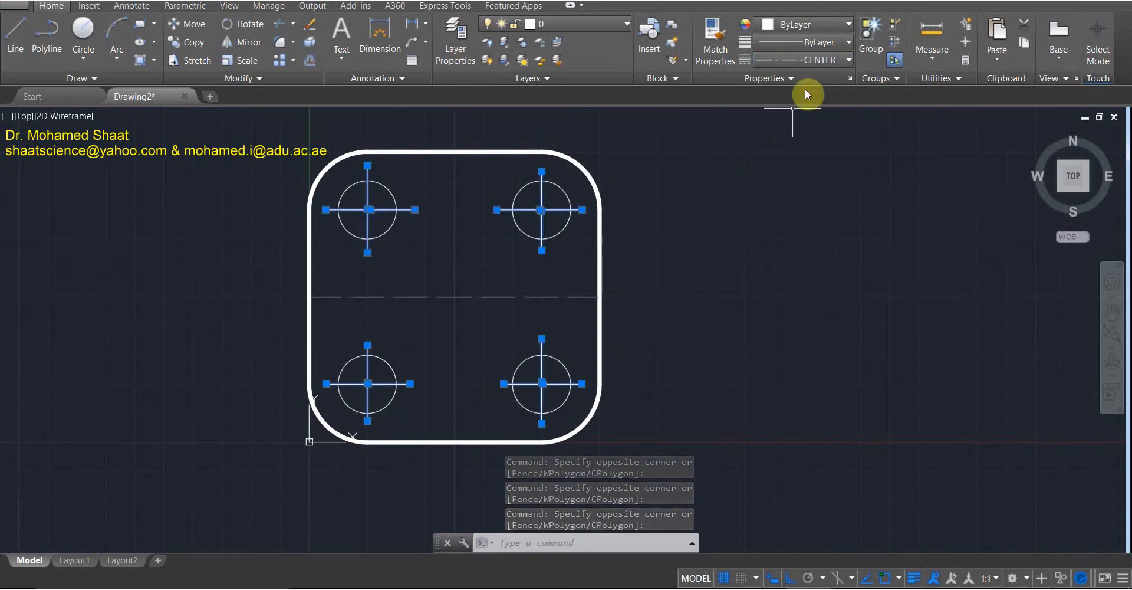
key(Escape)
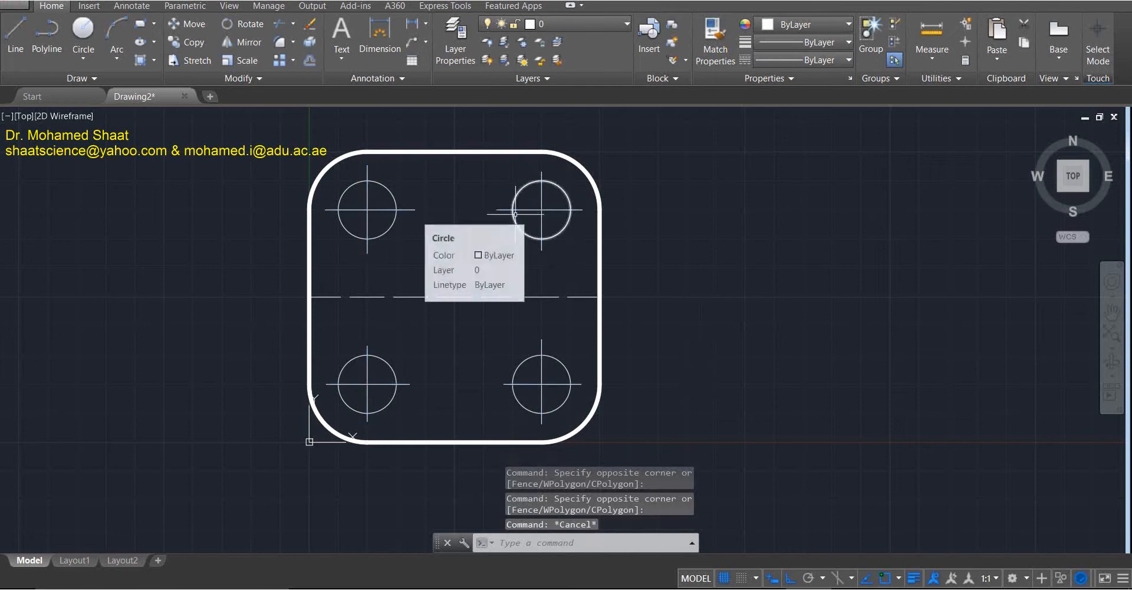
Examine the circles' centre lines and the dashed middle line up close, and check the linetype of the upper-right circle's horizontal line.
scroll(549, 207, up, 8)
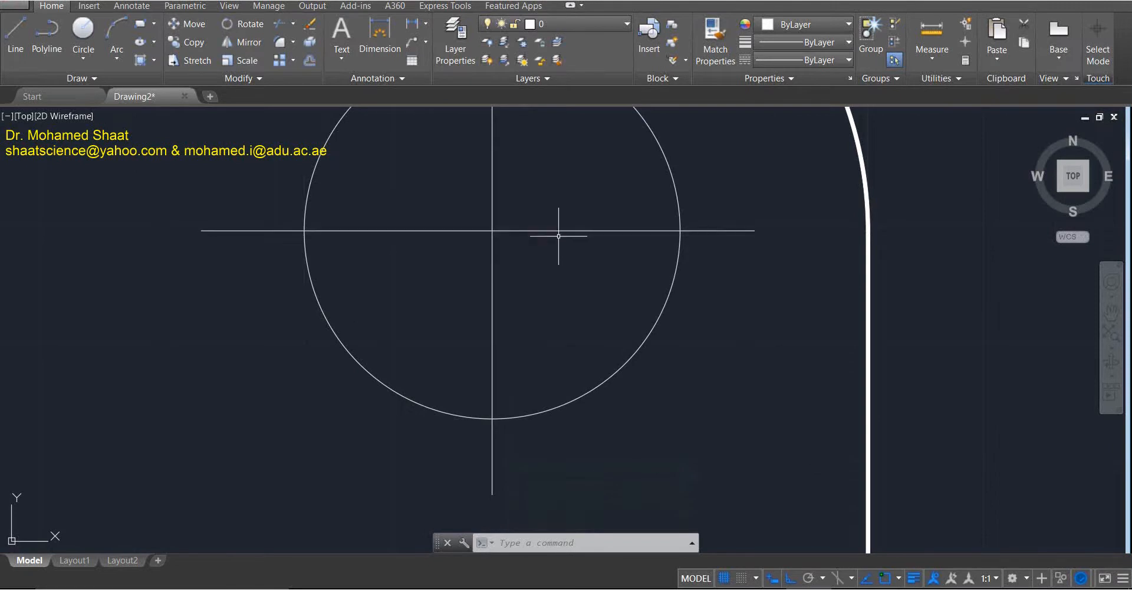
scroll(531, 254, down, 6)
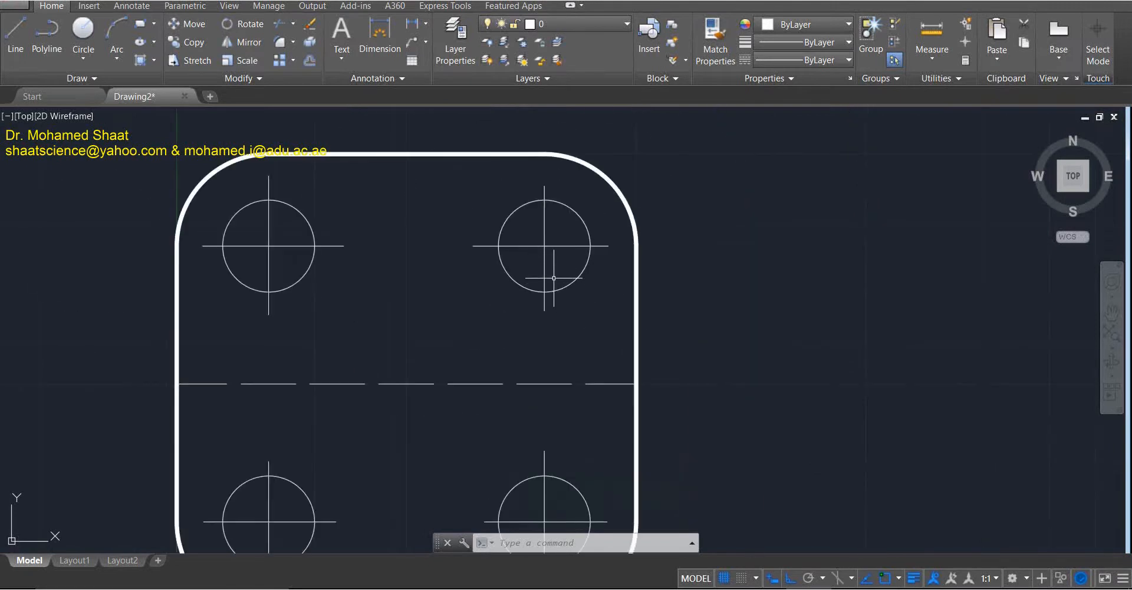
scroll(445, 448, up, 3)
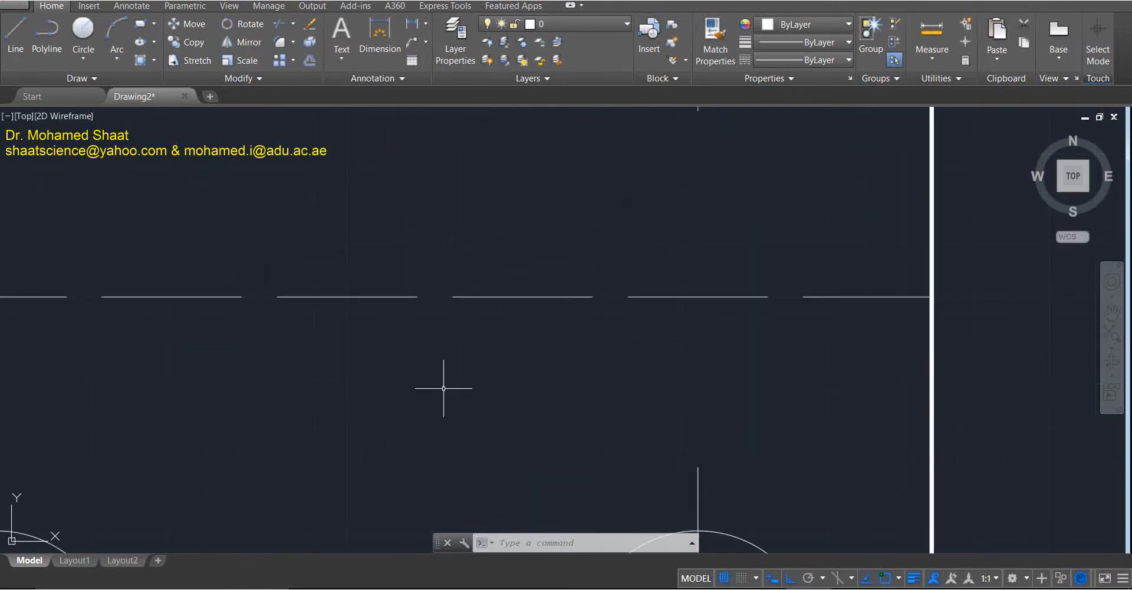
scroll(447, 386, down, 3)
scroll(449, 392, up, 3)
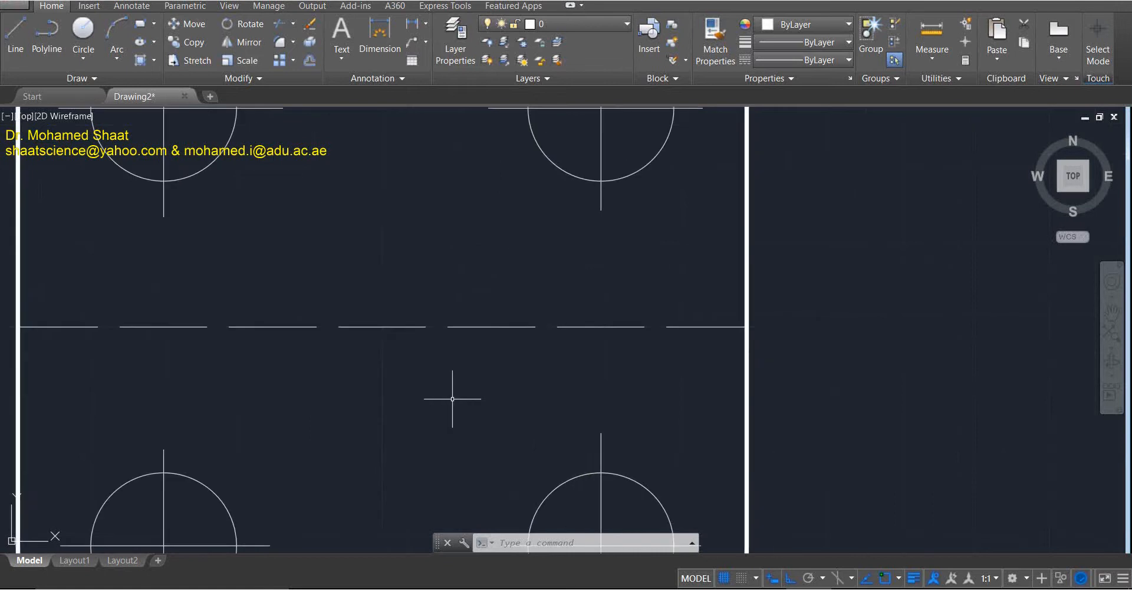
scroll(454, 401, down, 3)
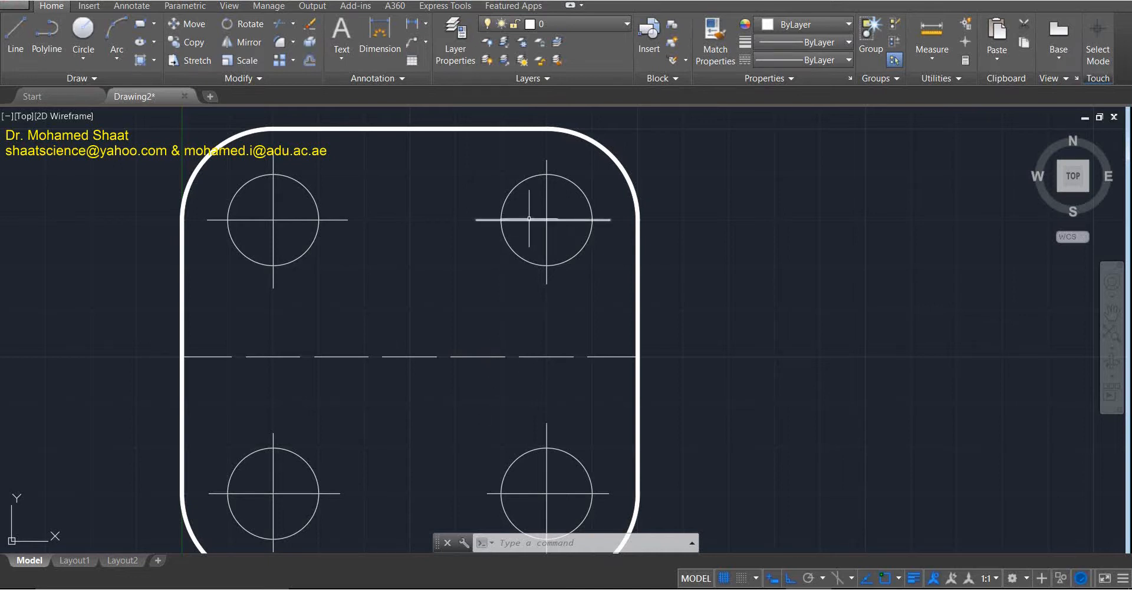
click(529, 219)
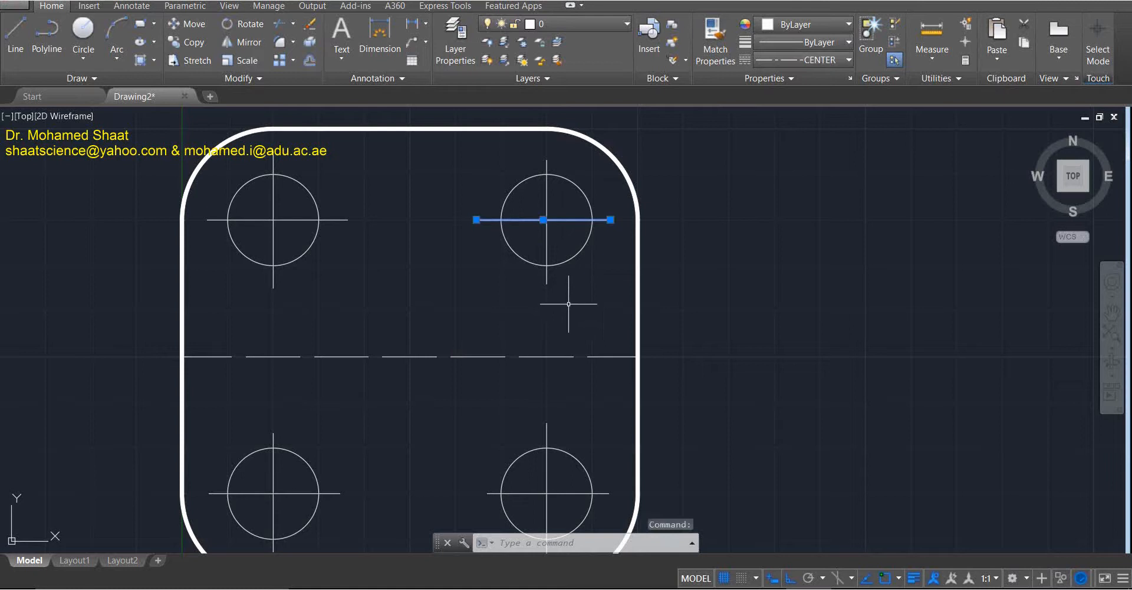
key(Escape)
key(Escape)
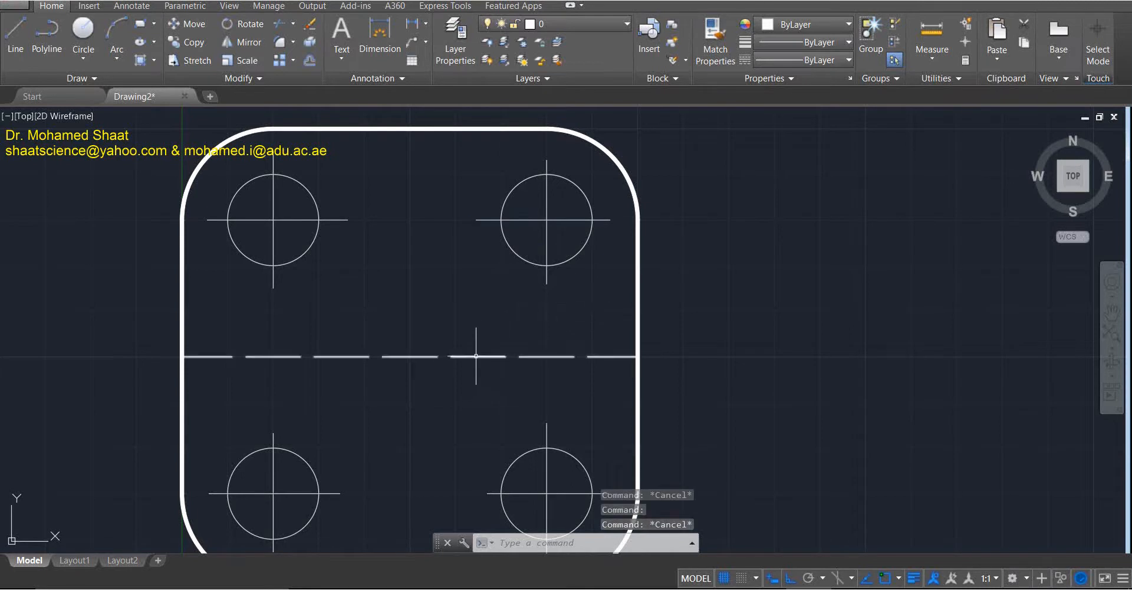
Set the linetype scale of the dashed horizontal line across the plate's middle to 0.5.
click(476, 356)
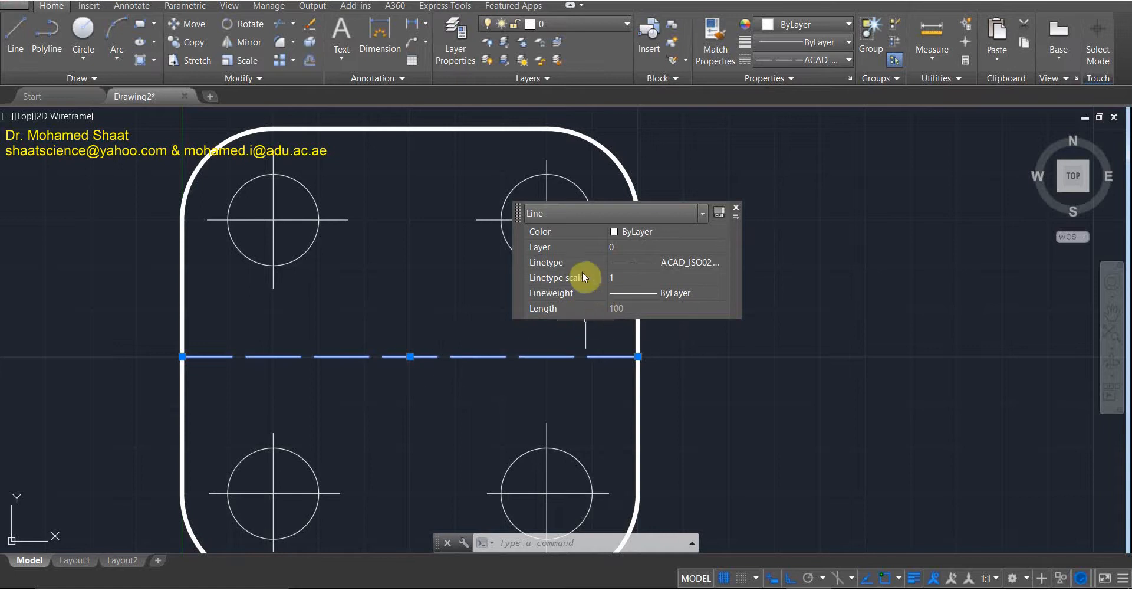
click(556, 269)
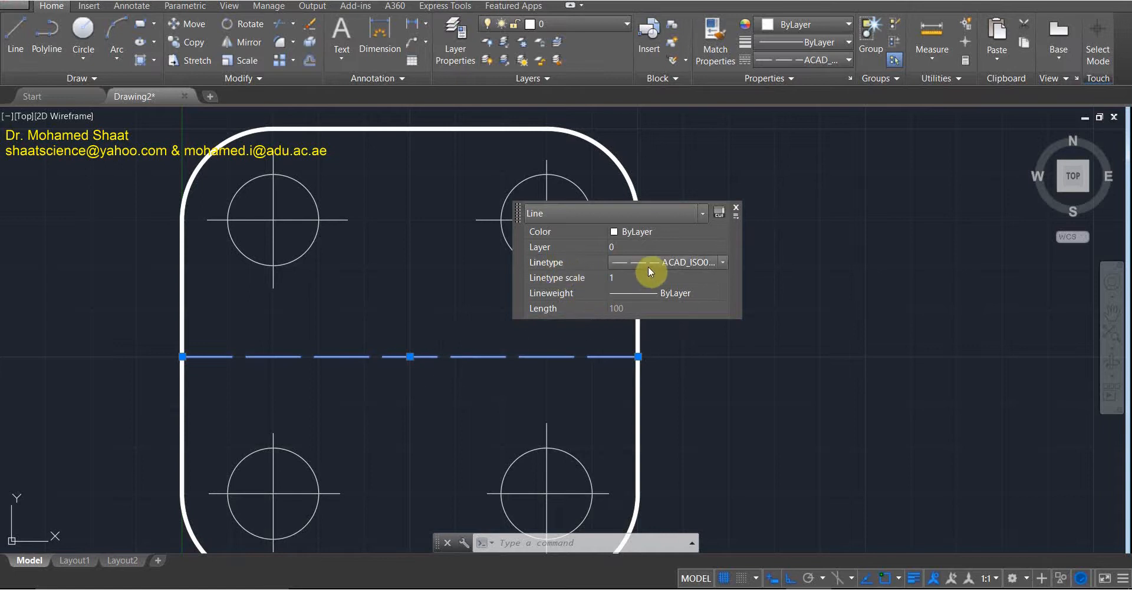
click(584, 278)
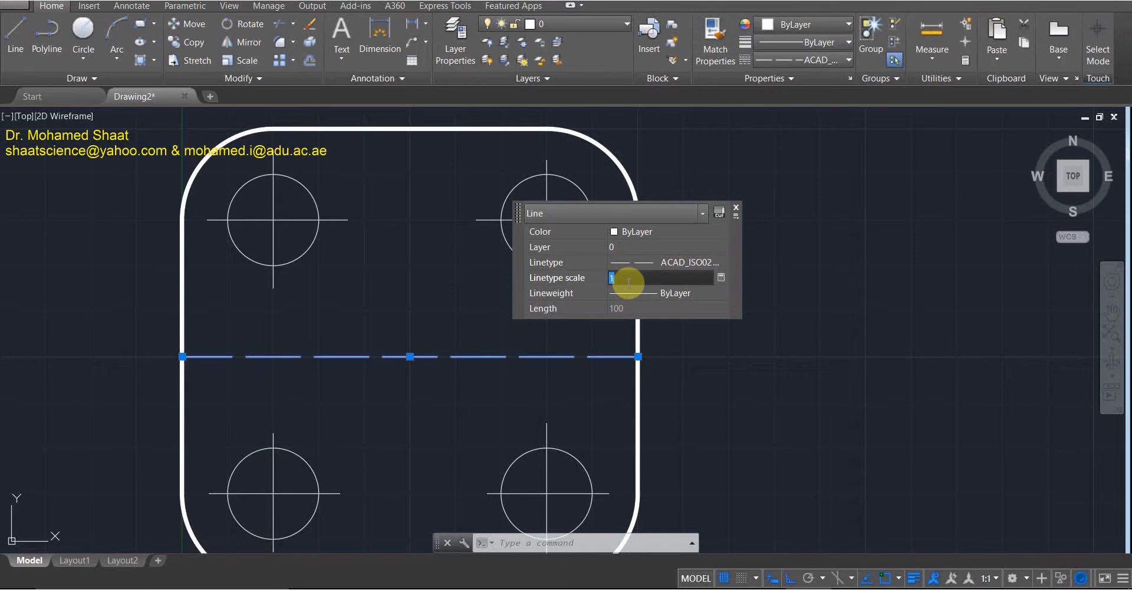
text(0.5)
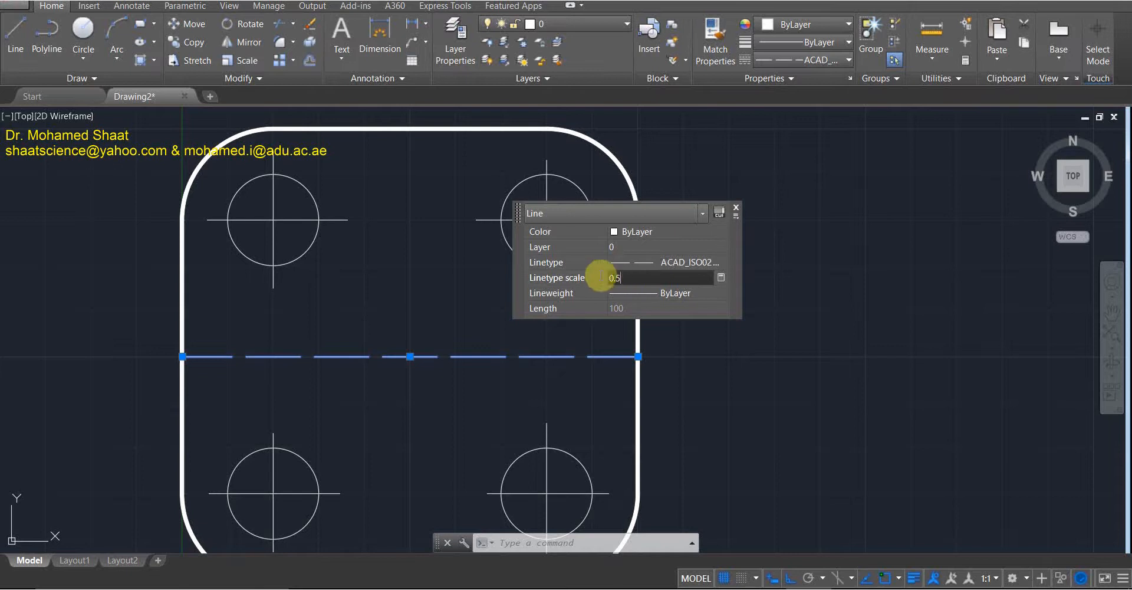
click(577, 292)
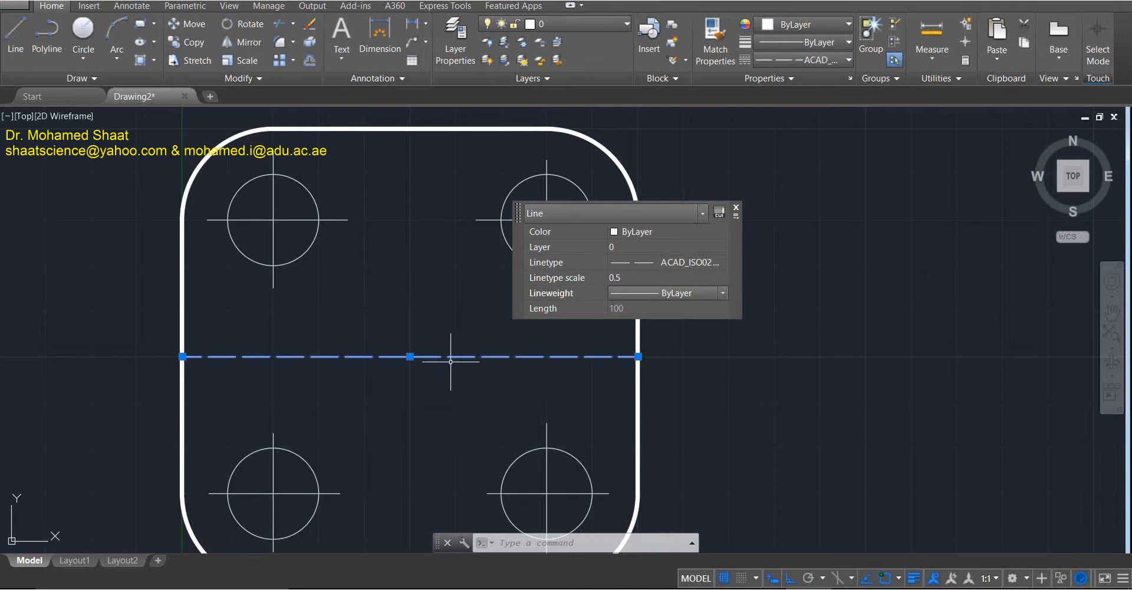
Reduce the linetype scale of the dashed middle line to 0.25.
click(628, 278)
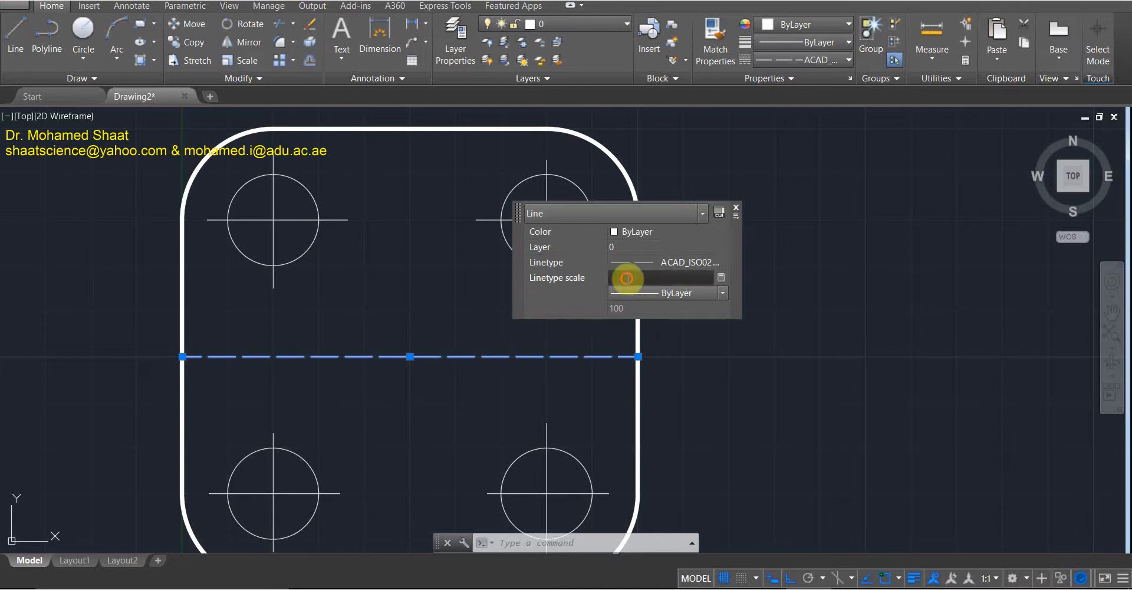
text(0.2)
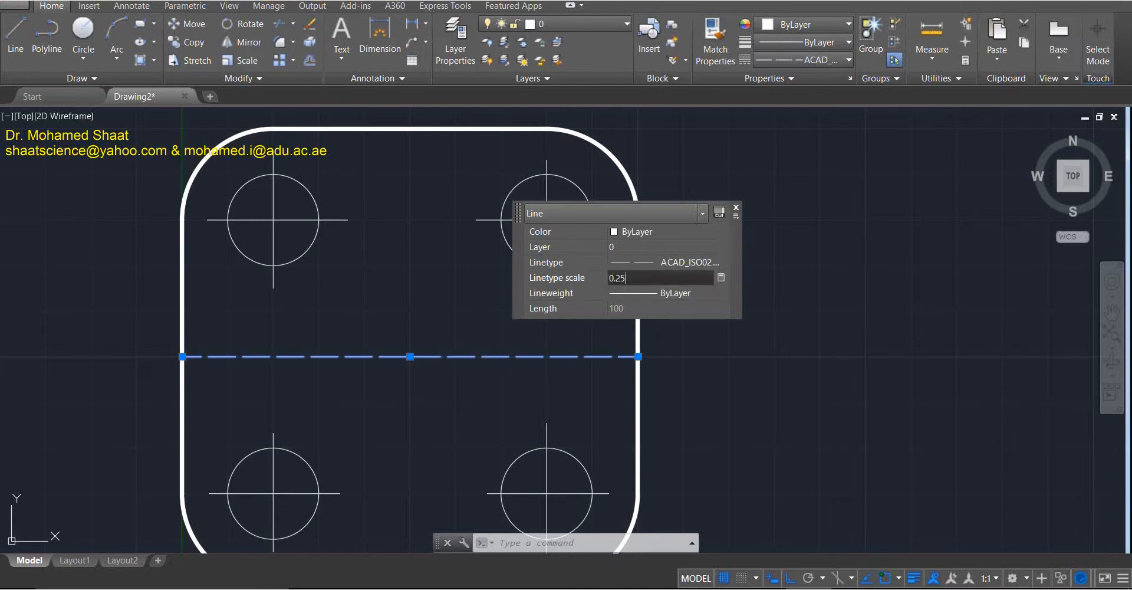
text(5)
key(Return)
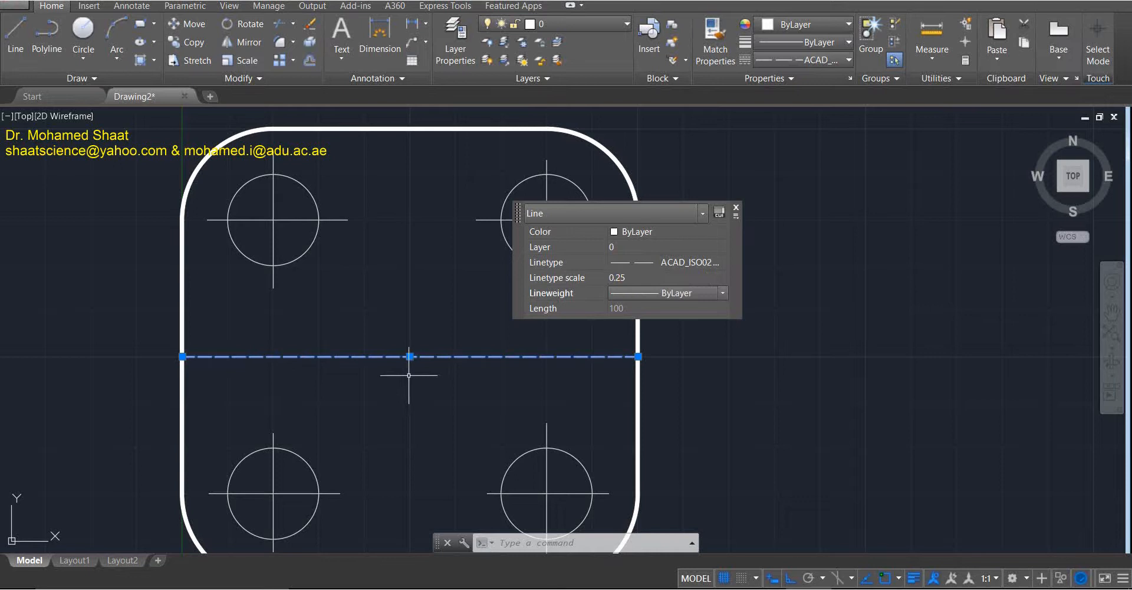
Set the dashed middle line's linetype scale to 0.4 and close its quick properties.
click(637, 277)
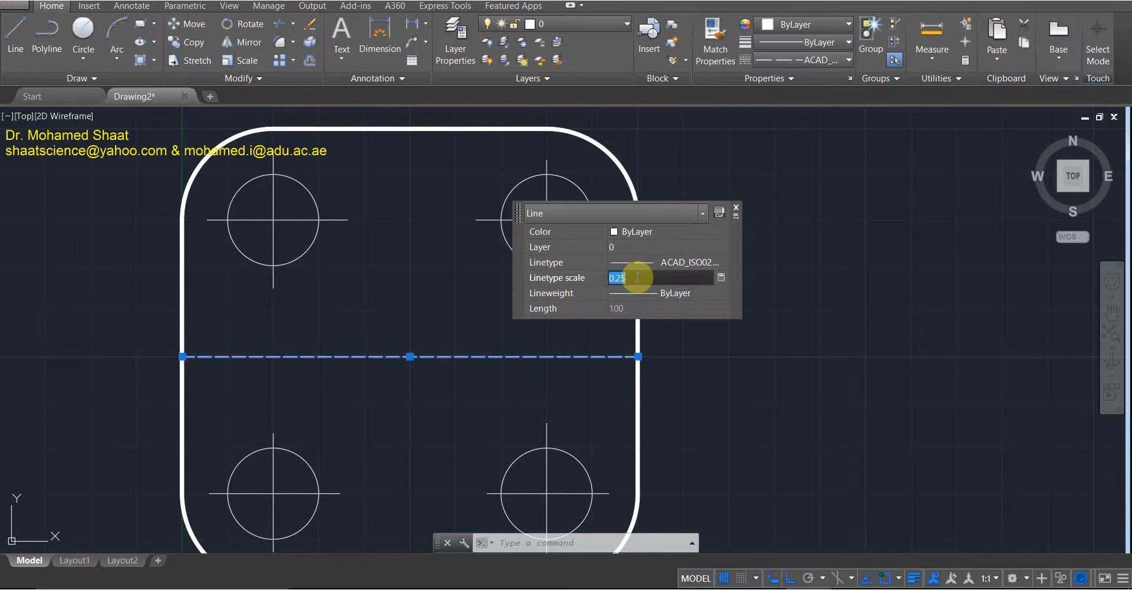
text(0.)
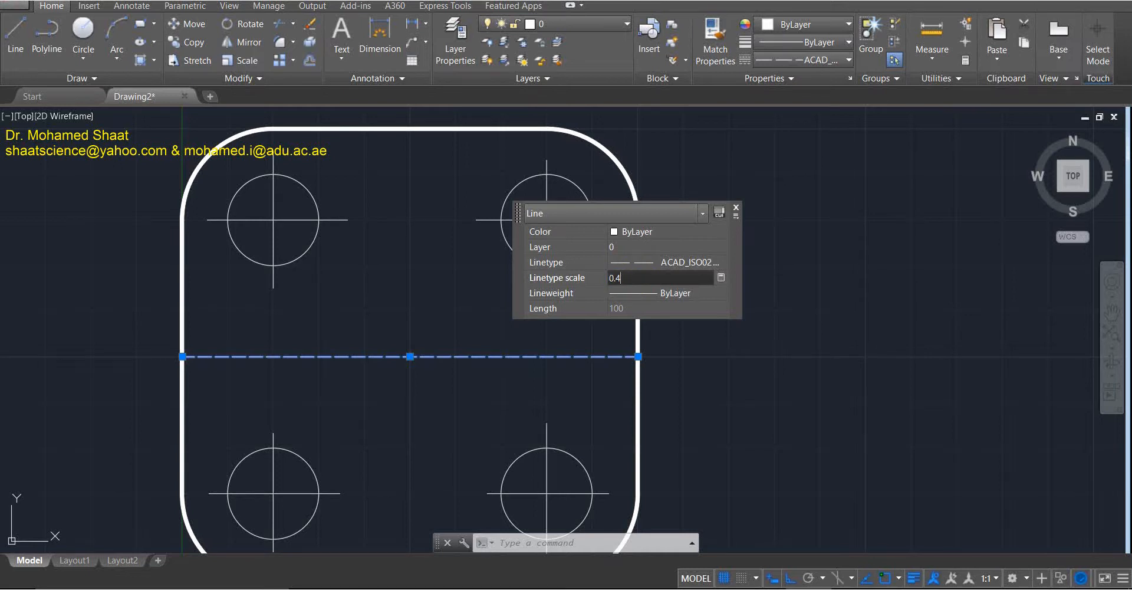
text(4)
click(636, 277)
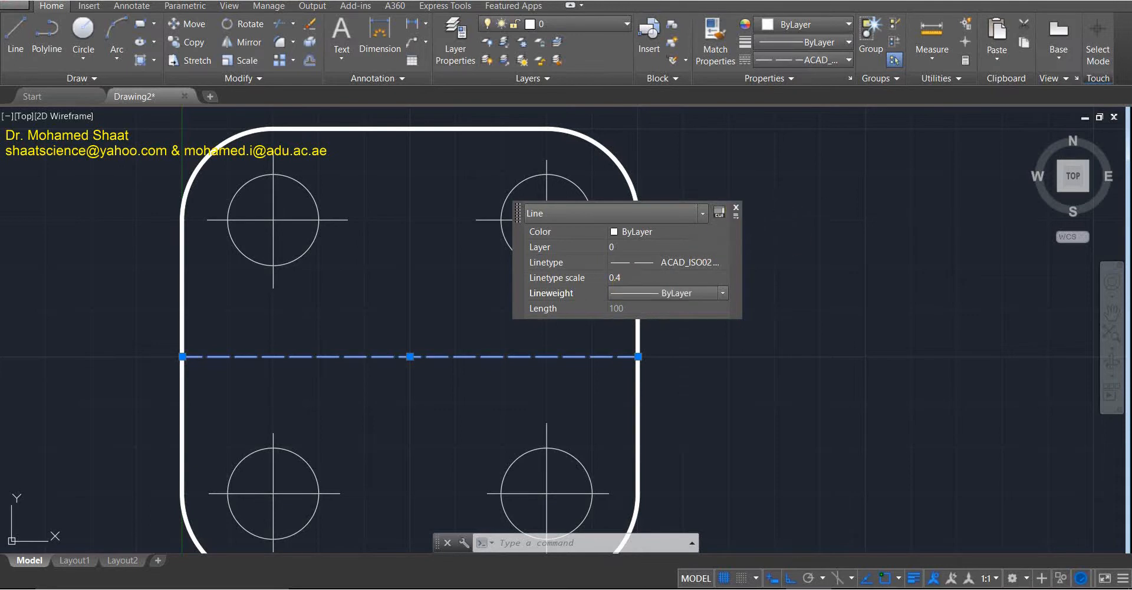
click(736, 207)
Add the centre lines of all four circles to the selected middle line and set the linetype of these nine lines to CENTER.
click(561, 201)
click(532, 233)
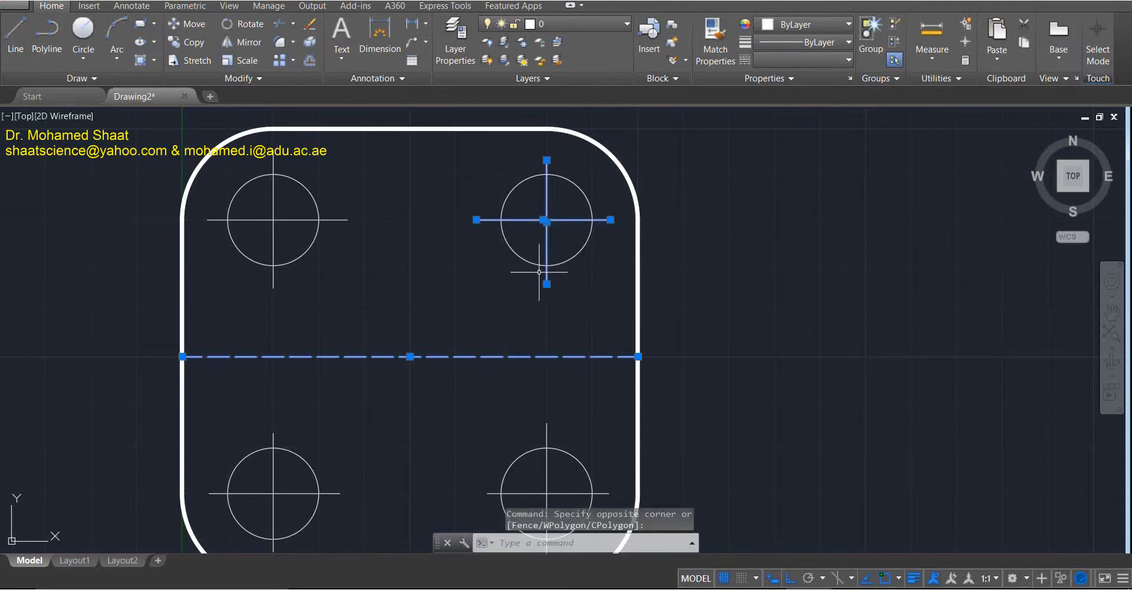
click(279, 204)
click(248, 243)
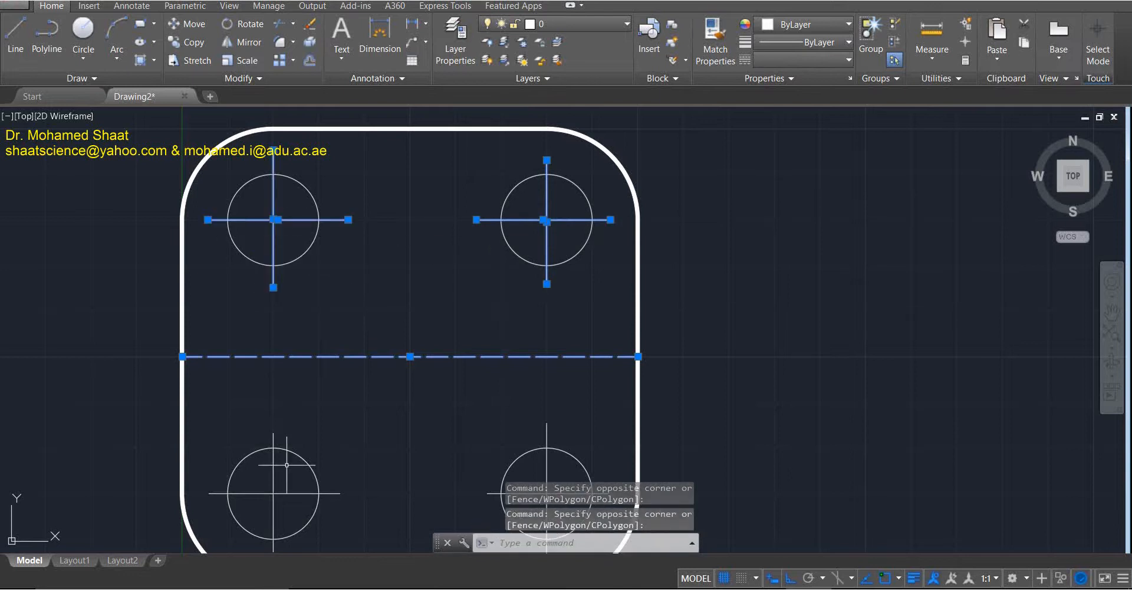
click(287, 465)
click(259, 498)
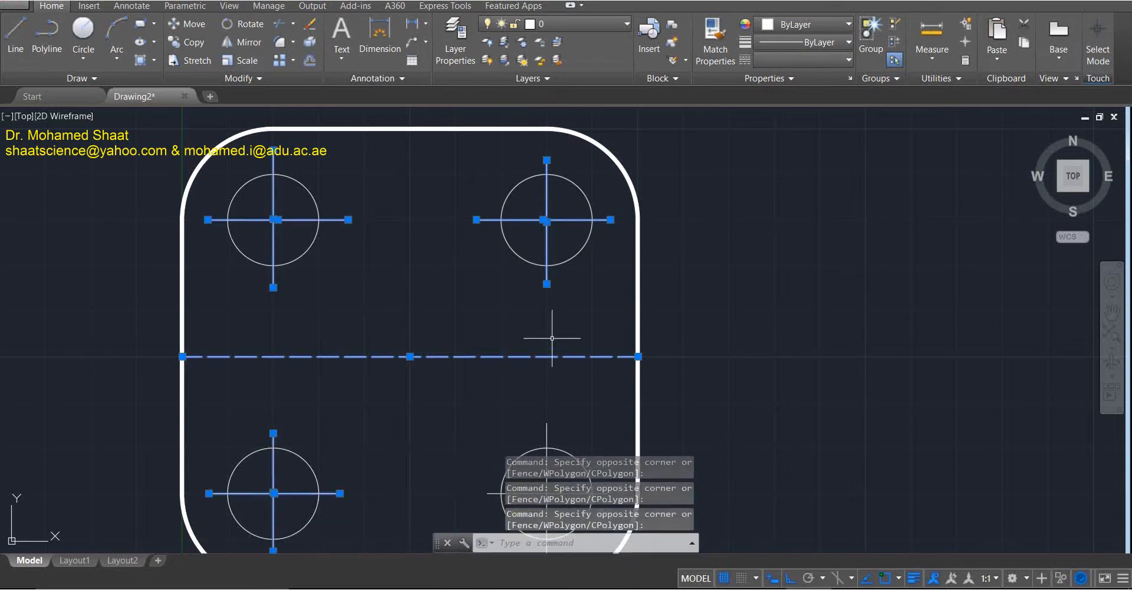
scroll(551, 337, down, 4)
scroll(544, 418, up, 4)
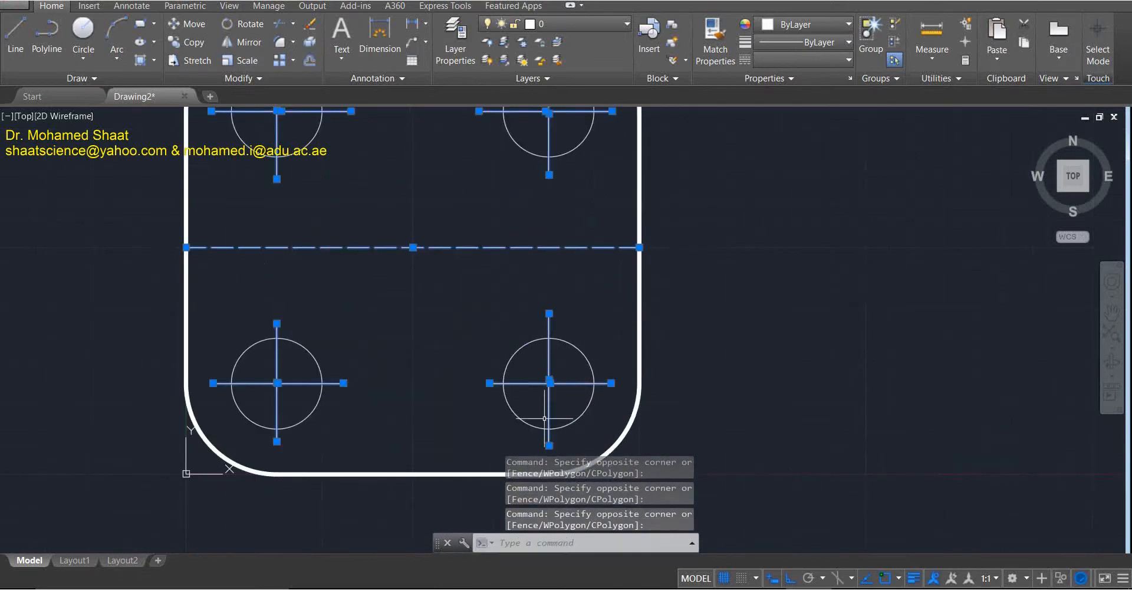
scroll(545, 418, up, 4)
scroll(546, 358, down, 6)
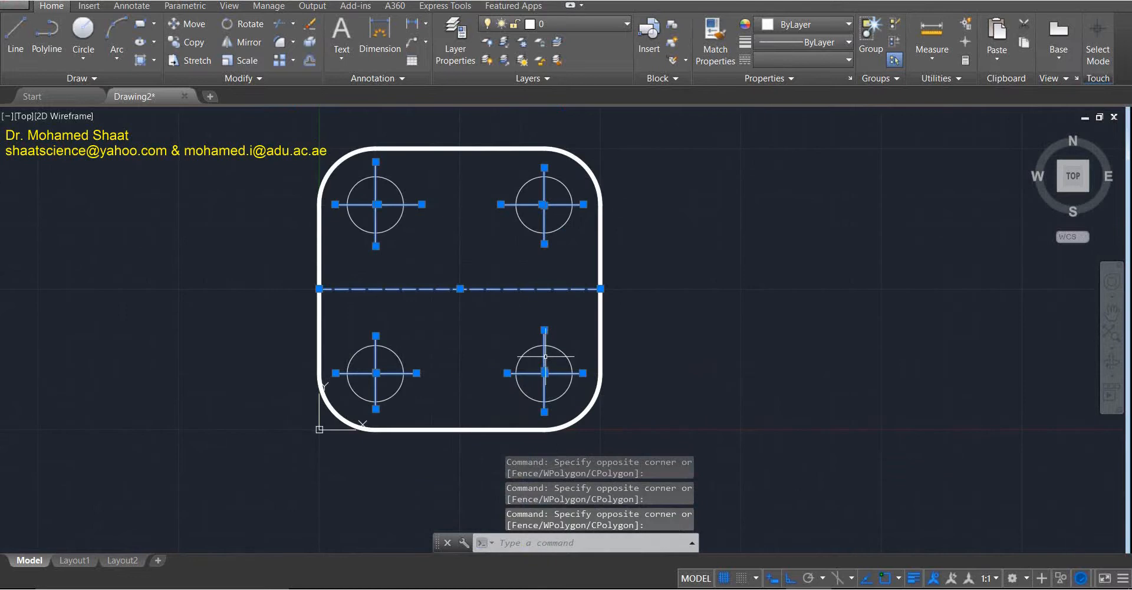
key(ctrl+shift+p)
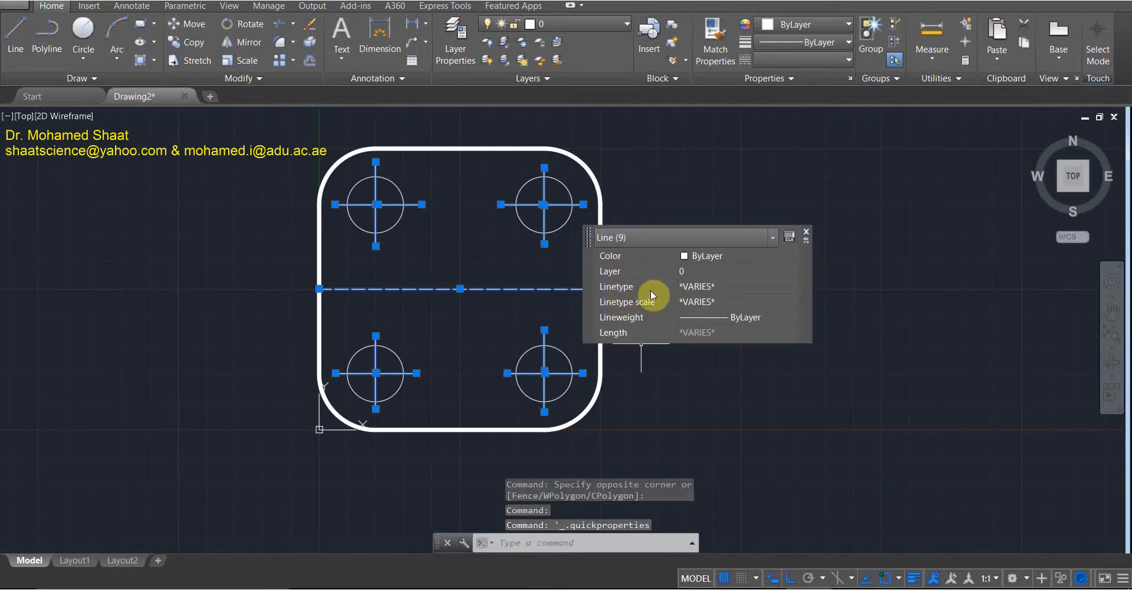
click(636, 288)
click(756, 286)
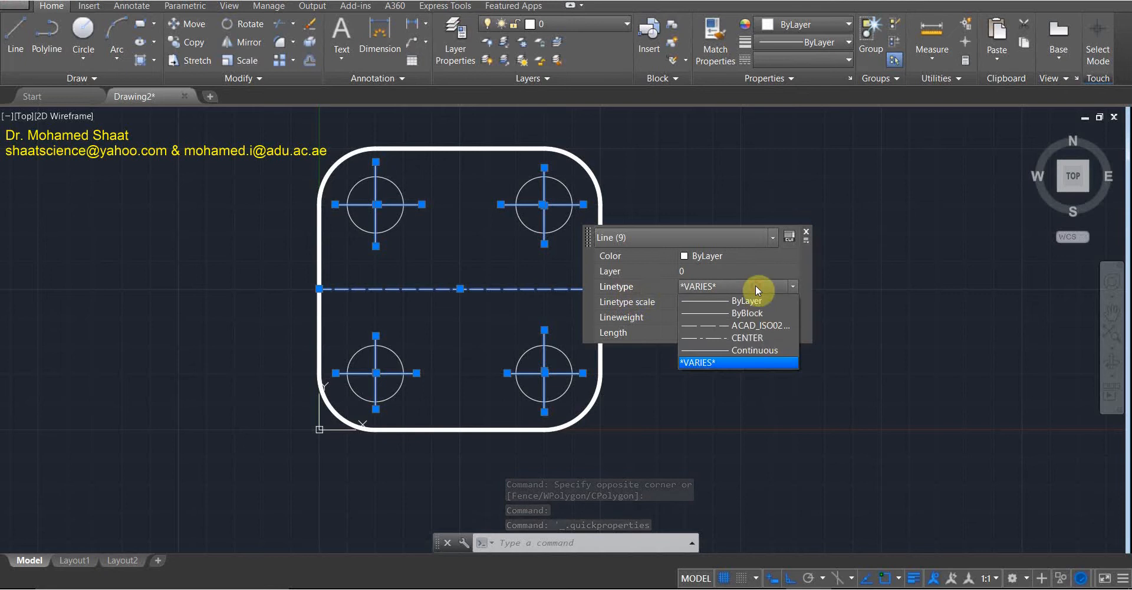
click(756, 338)
Set the linetype scale of the nine selected lines to 0.25.
click(717, 303)
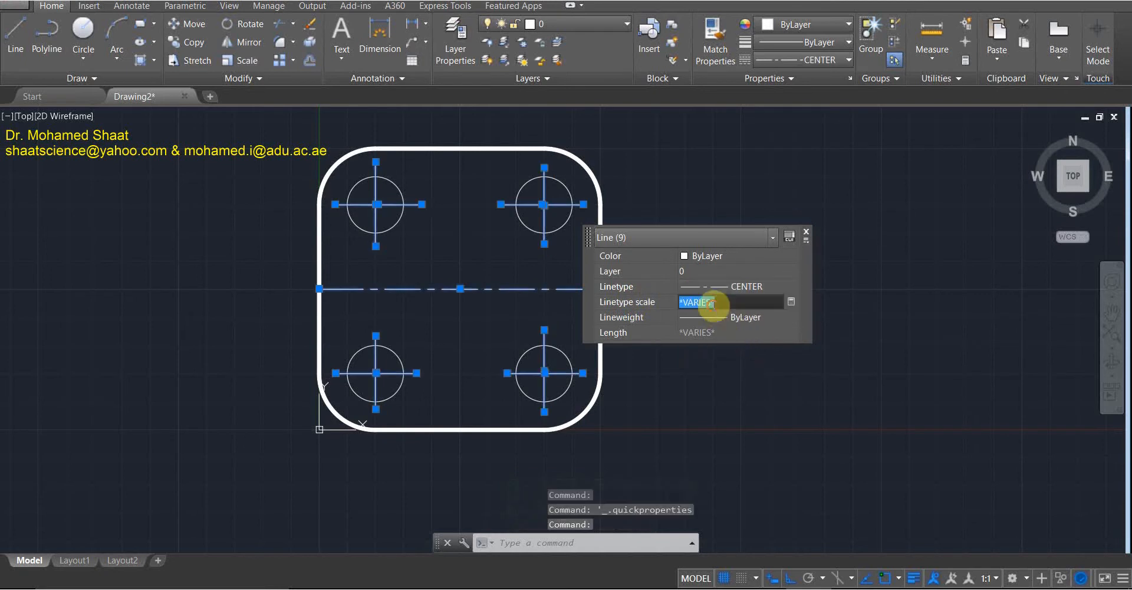
text(0.25)
key(Return)
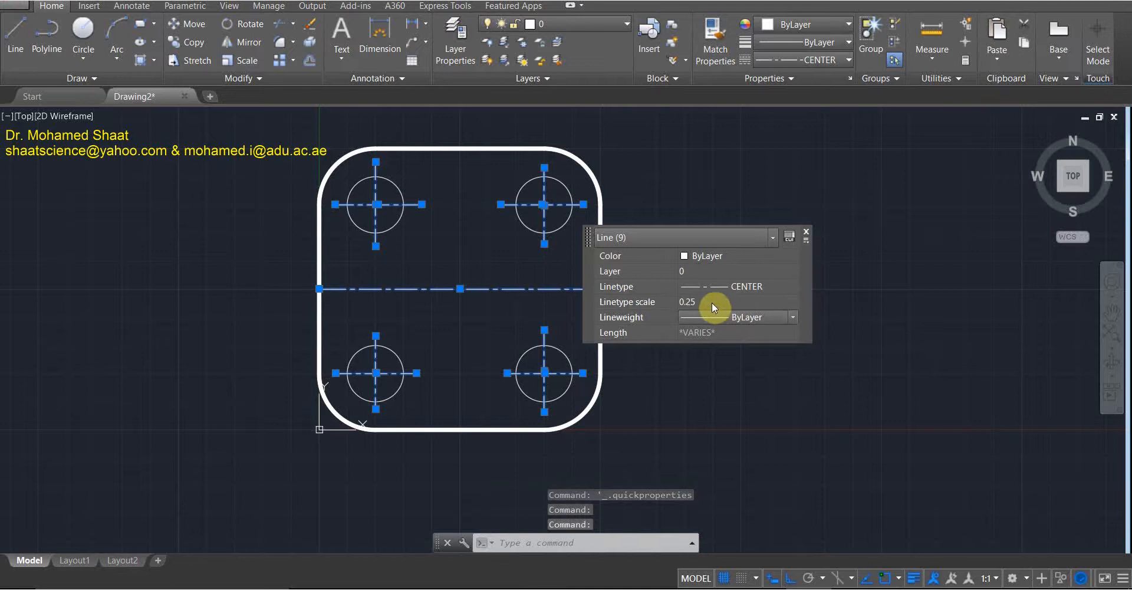
Set the linetype scale of the nine selected centre lines to 1.
click(712, 302)
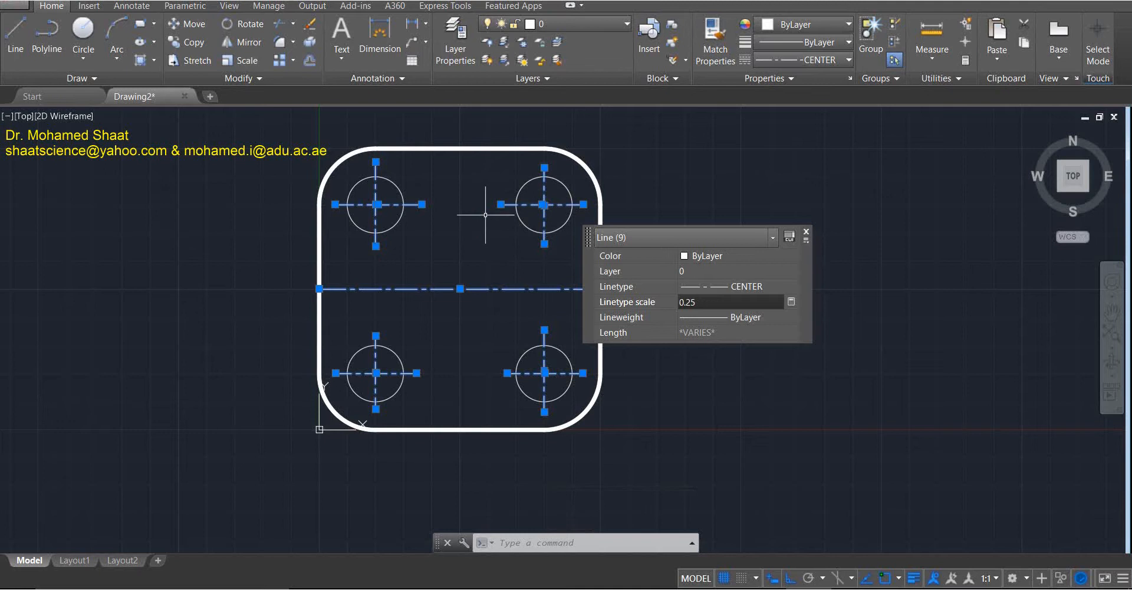
drag(719, 303, 678, 295)
text(1)
key(Return)
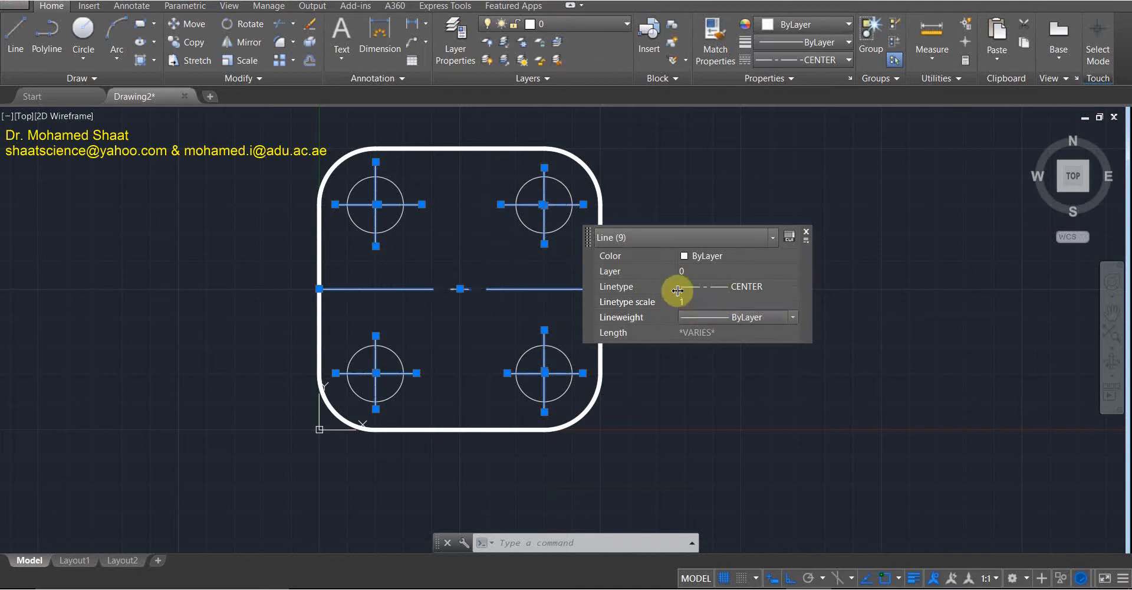
Set the nine centre lines' linetype scale back to 0.25, close their quick properties and clear the selection.
click(693, 302)
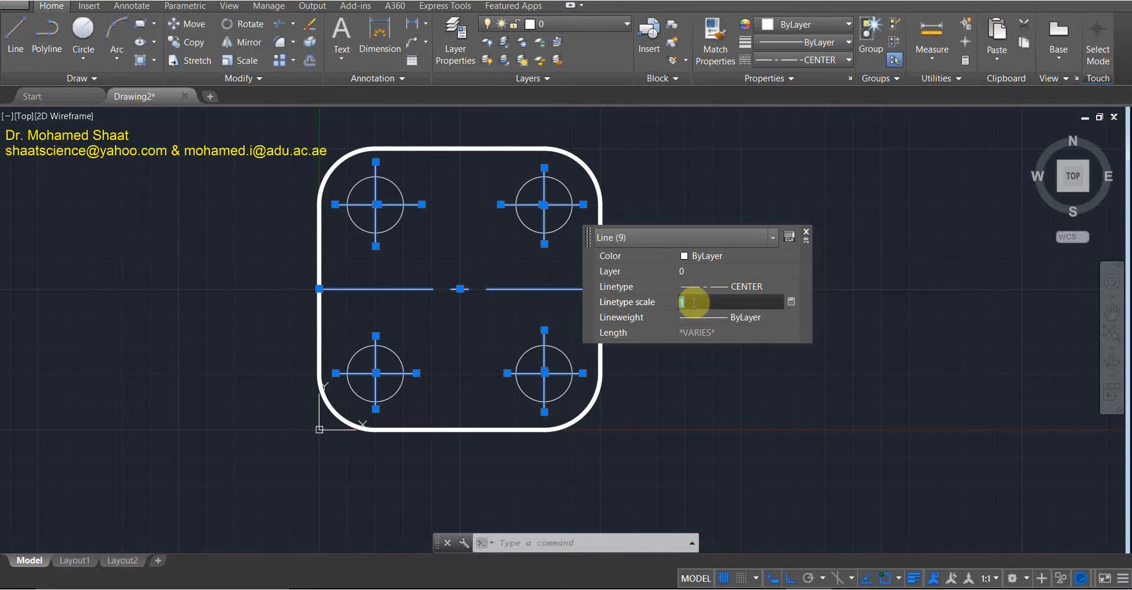
text(0.25)
key(Return)
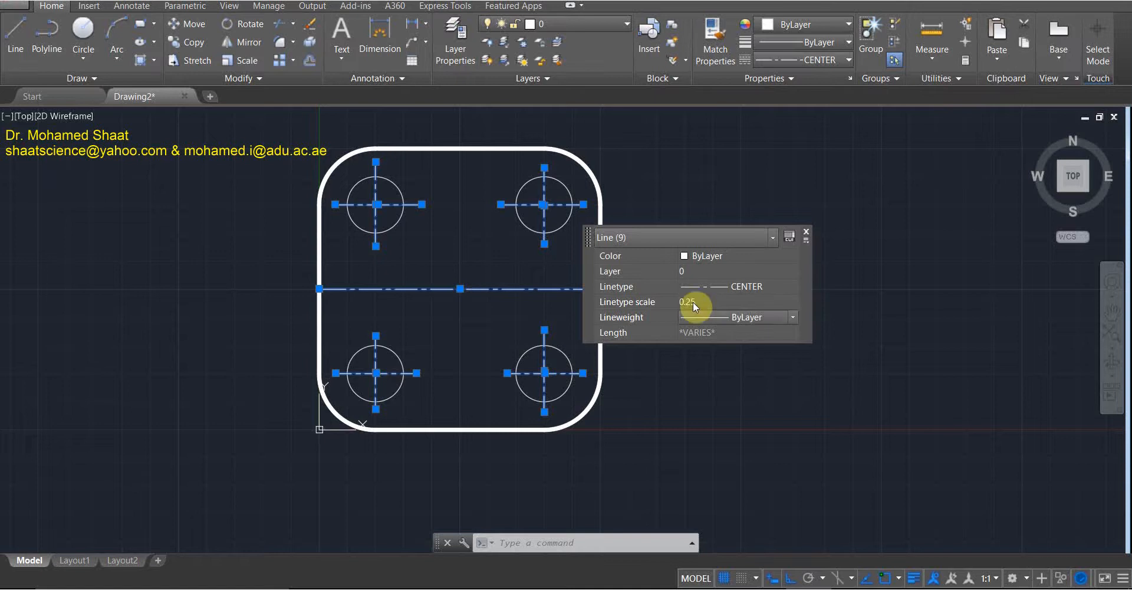
click(806, 233)
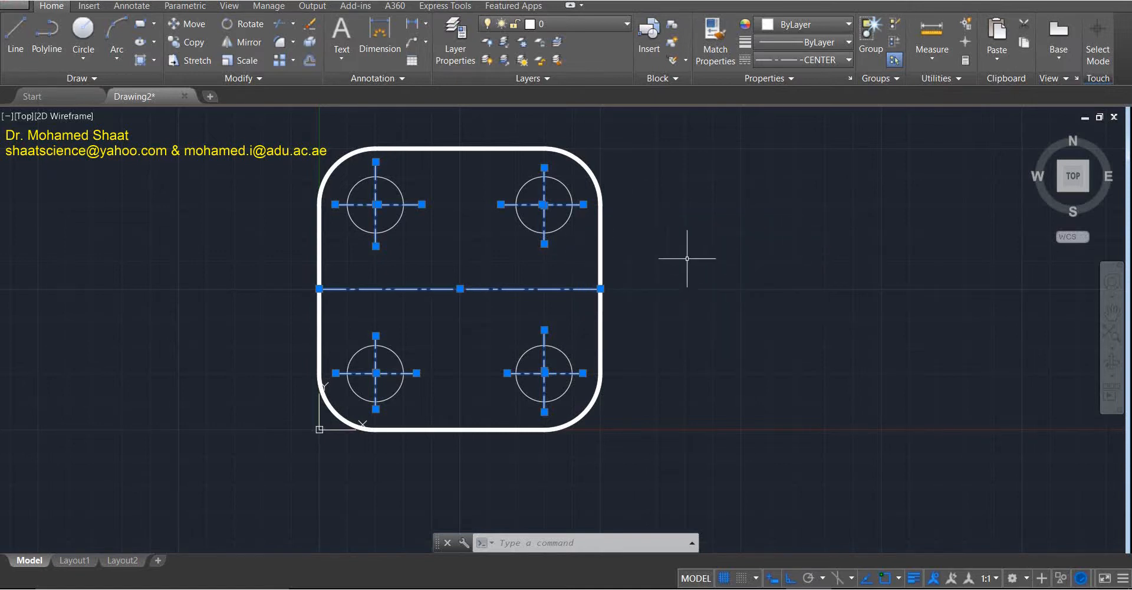
key(Escape)
scroll(504, 378, up, 2)
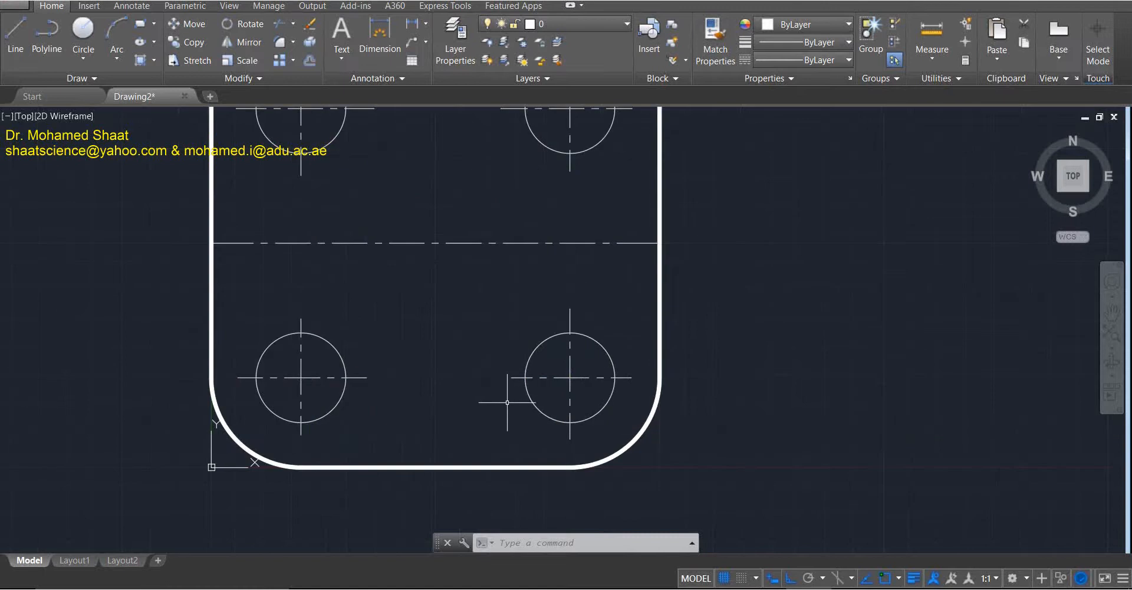
scroll(507, 402, down, 3)
scroll(533, 387, up, 3)
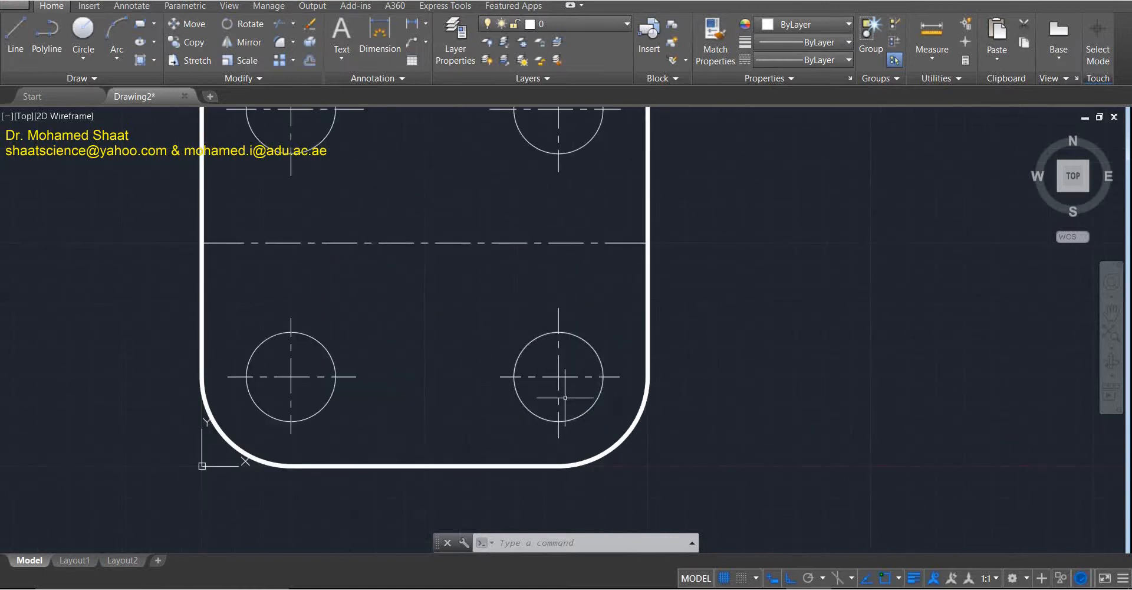
scroll(418, 374, down, 2)
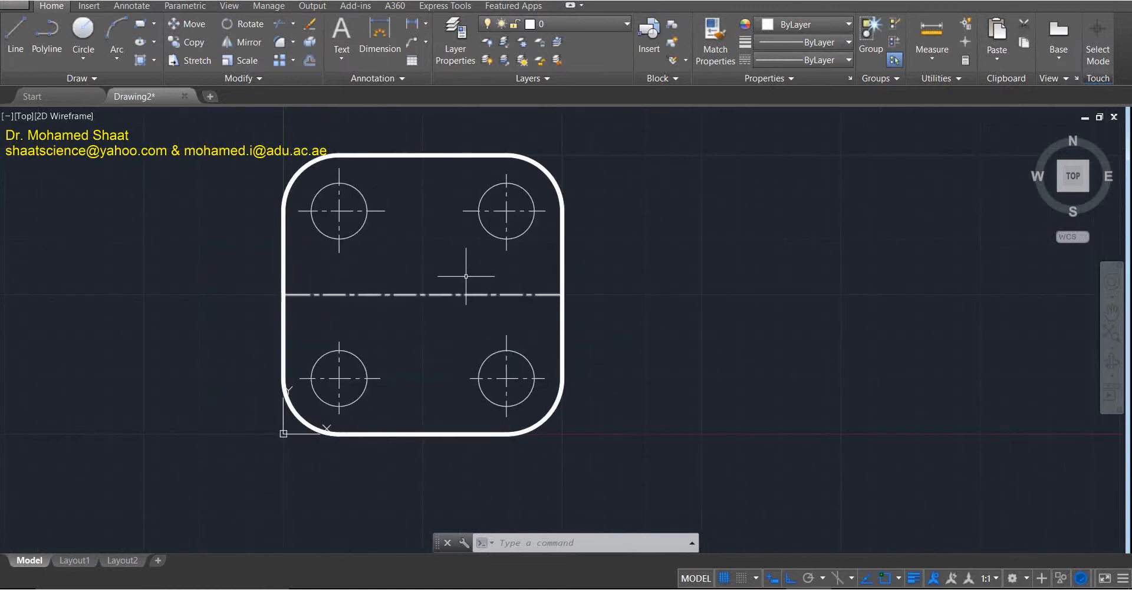
Select only the plate's horizontal middle line and change its linetype to the dashed ACAD_ISO02 type.
click(464, 264)
click(394, 309)
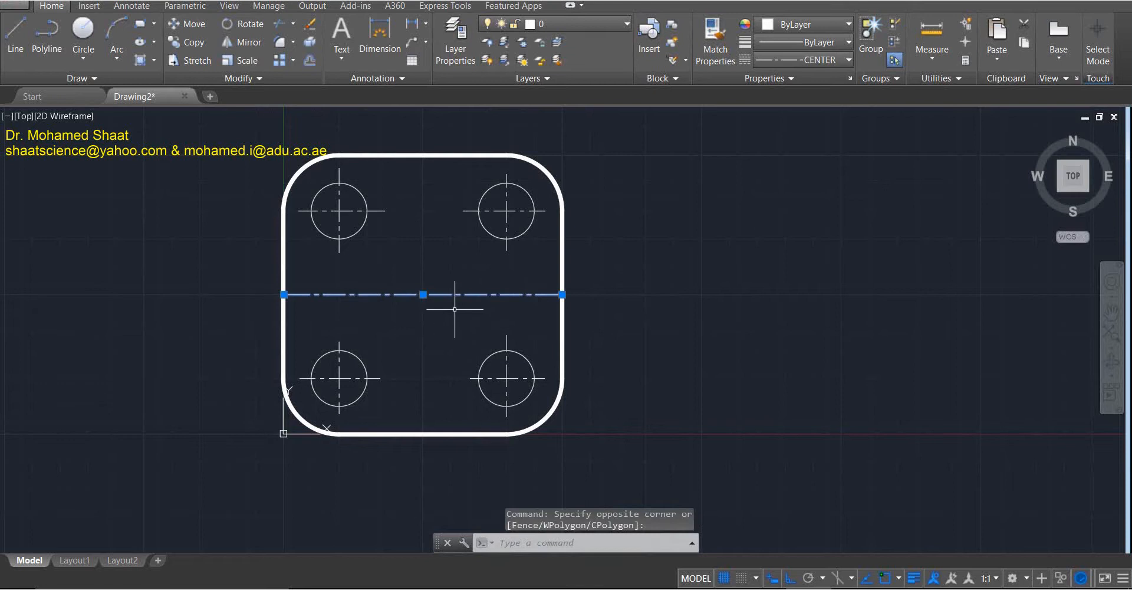
key(Escape)
click(442, 294)
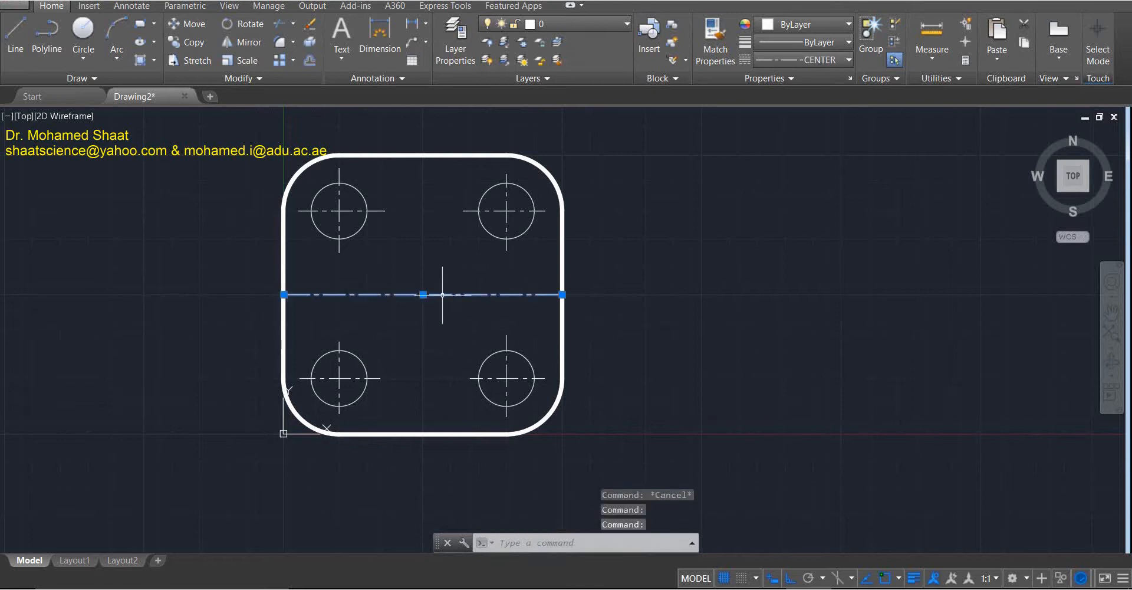
click(627, 226)
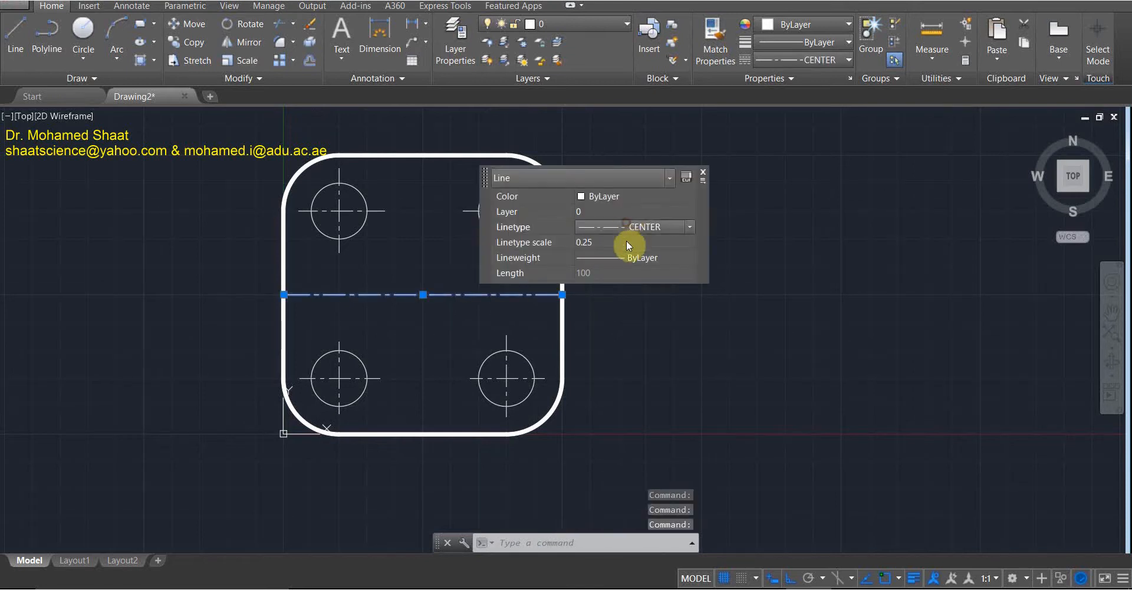
click(636, 227)
click(649, 266)
Set the middle line's linetype scale to 0.4, close its quick properties and deselect it.
click(602, 239)
text(0.4)
key(Return)
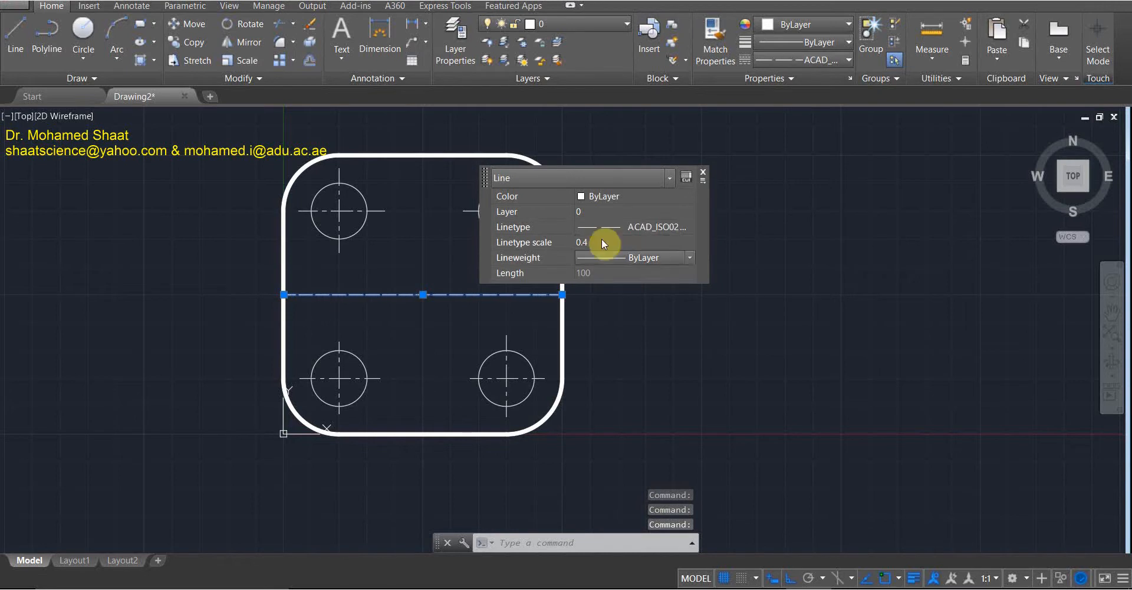
click(704, 173)
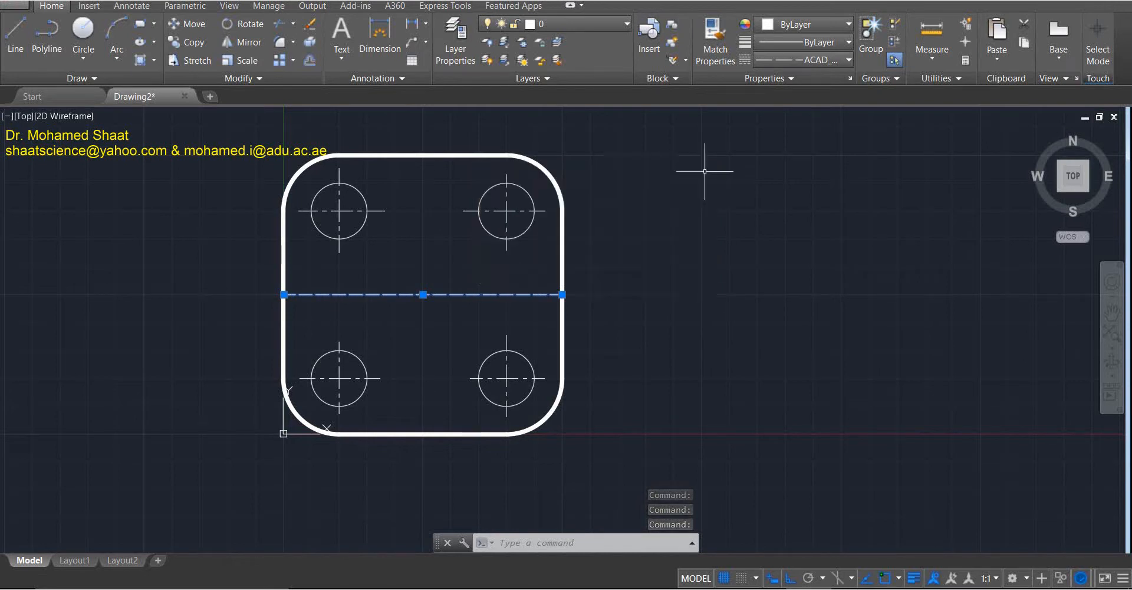
key(Escape)
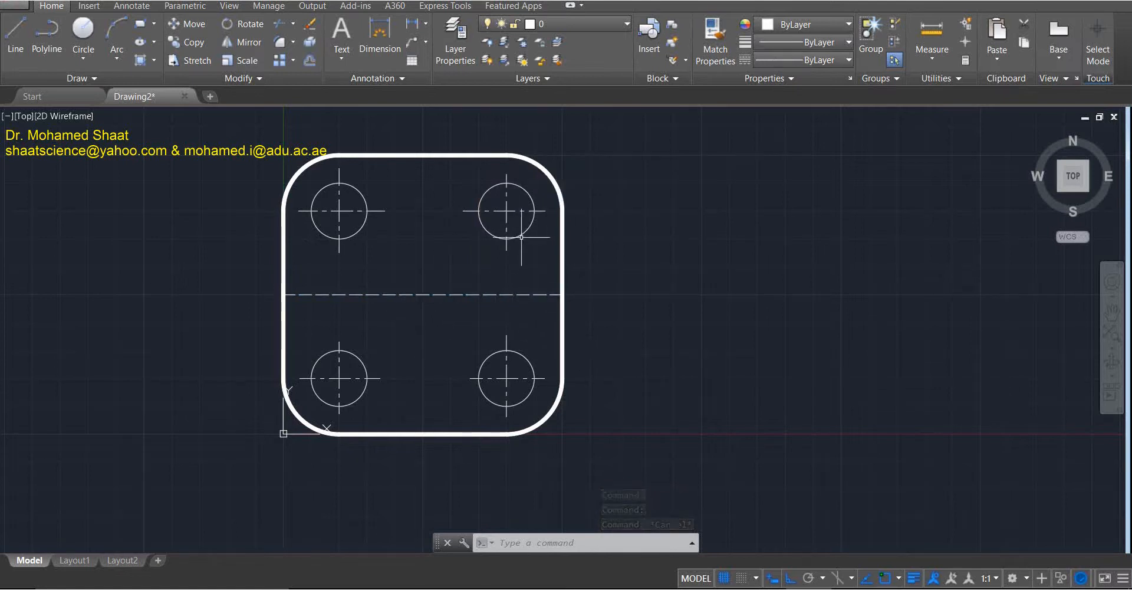
Select all four hole circles of the plate together.
mouse_move(519, 236)
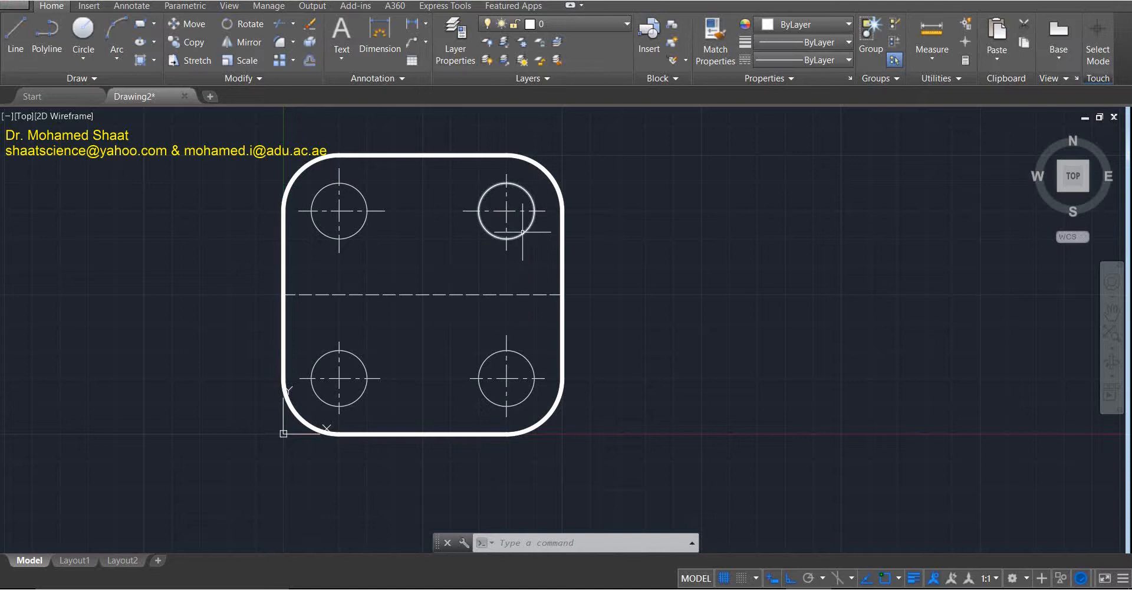
click(519, 236)
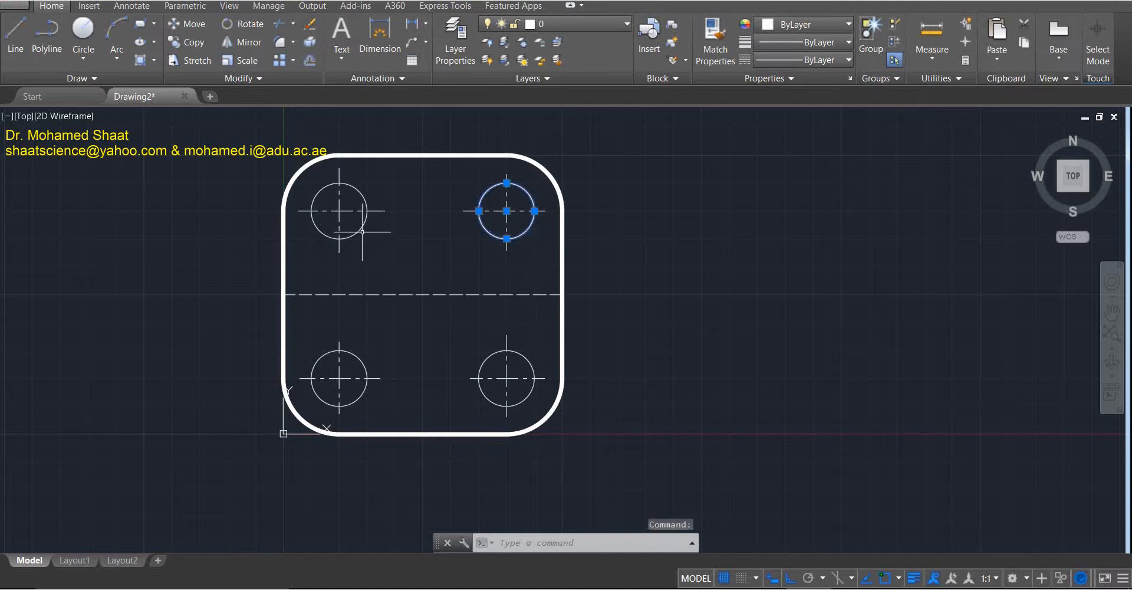
click(358, 230)
click(356, 357)
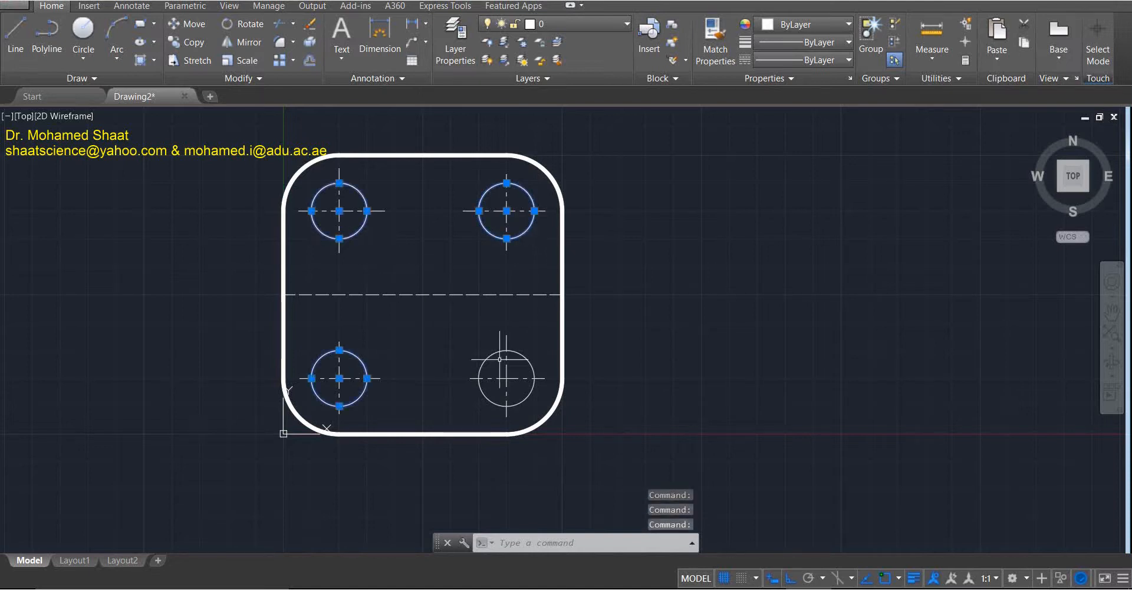
click(519, 354)
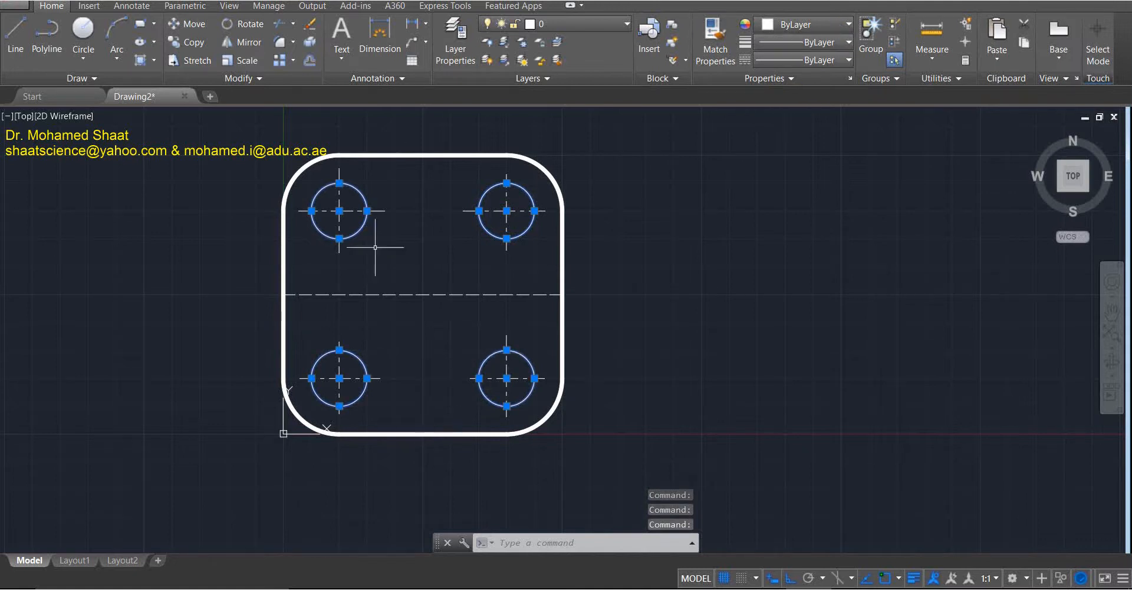
click(808, 42)
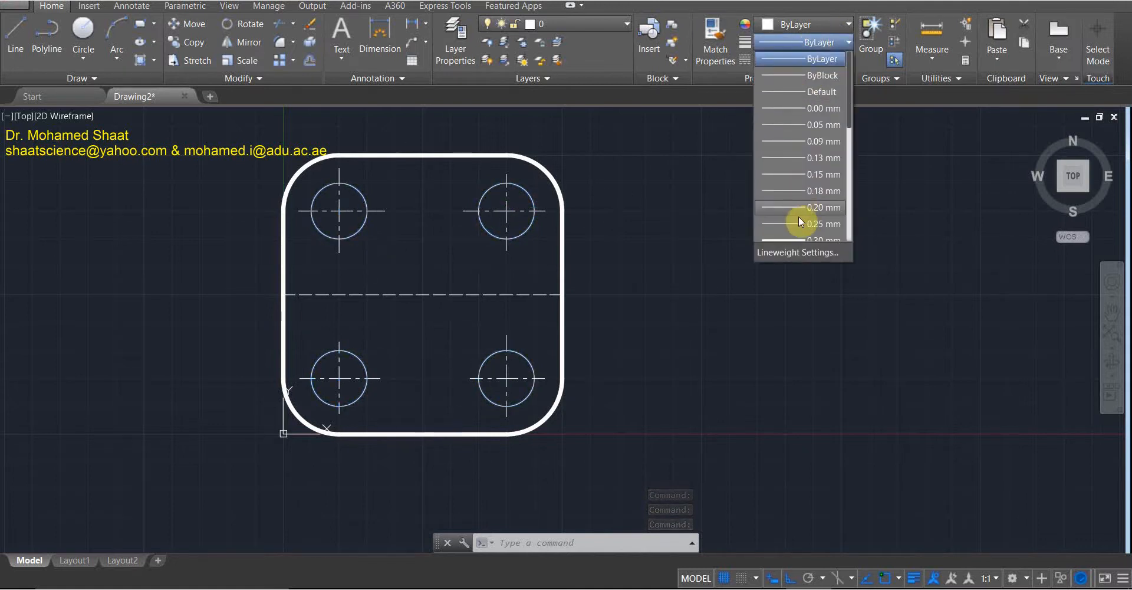
scroll(799, 217, down, 2)
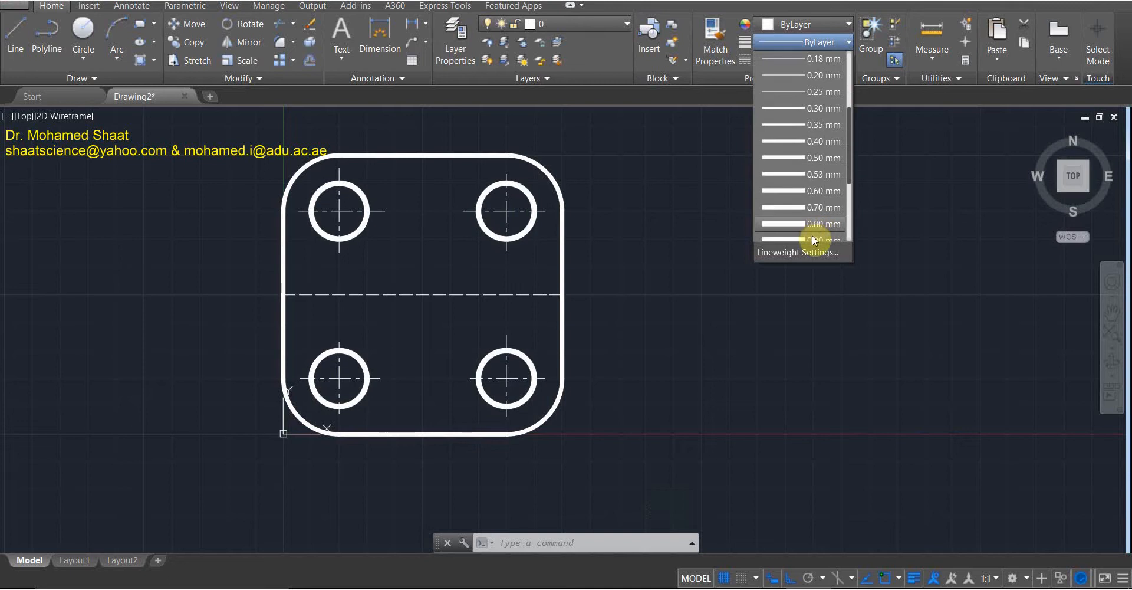
click(671, 196)
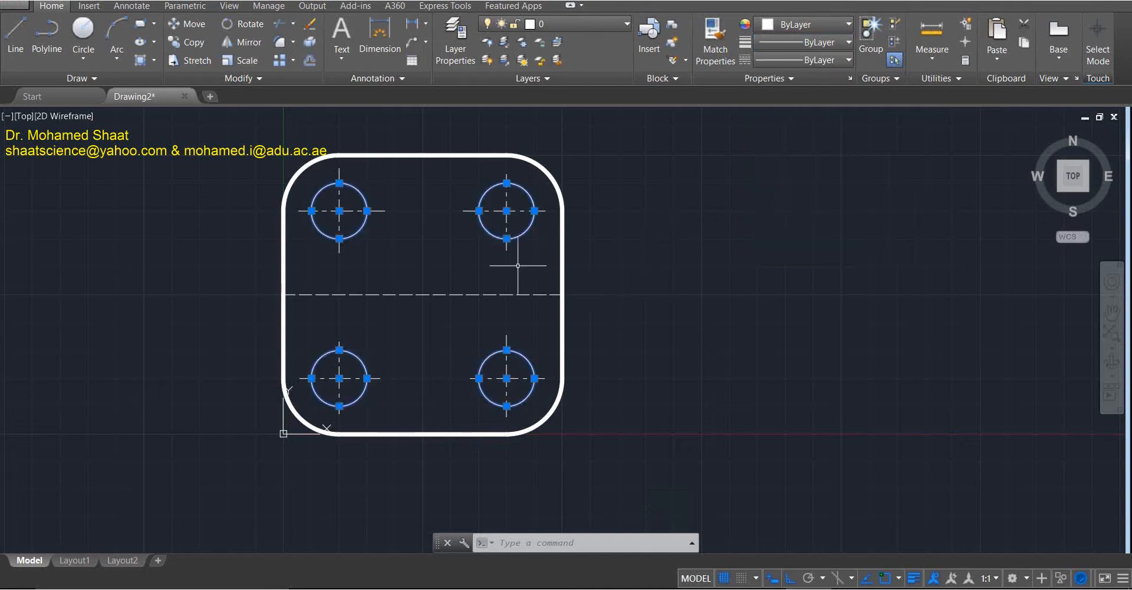
Customize the quick properties of circles to include Linetype scale and Lineweight, and apply the customization.
double_click(523, 233)
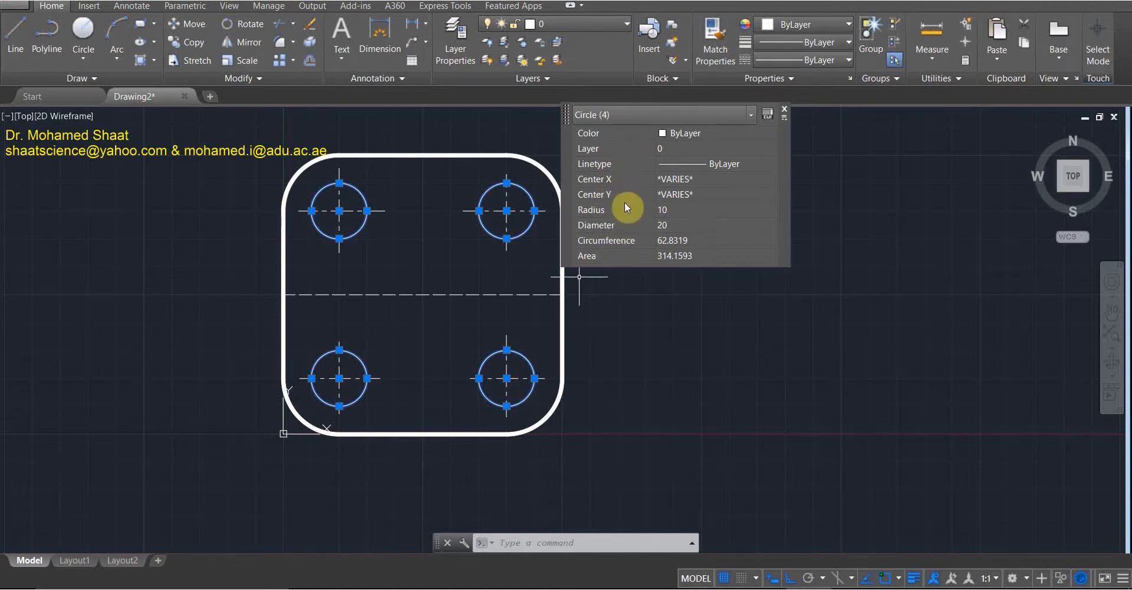
click(770, 115)
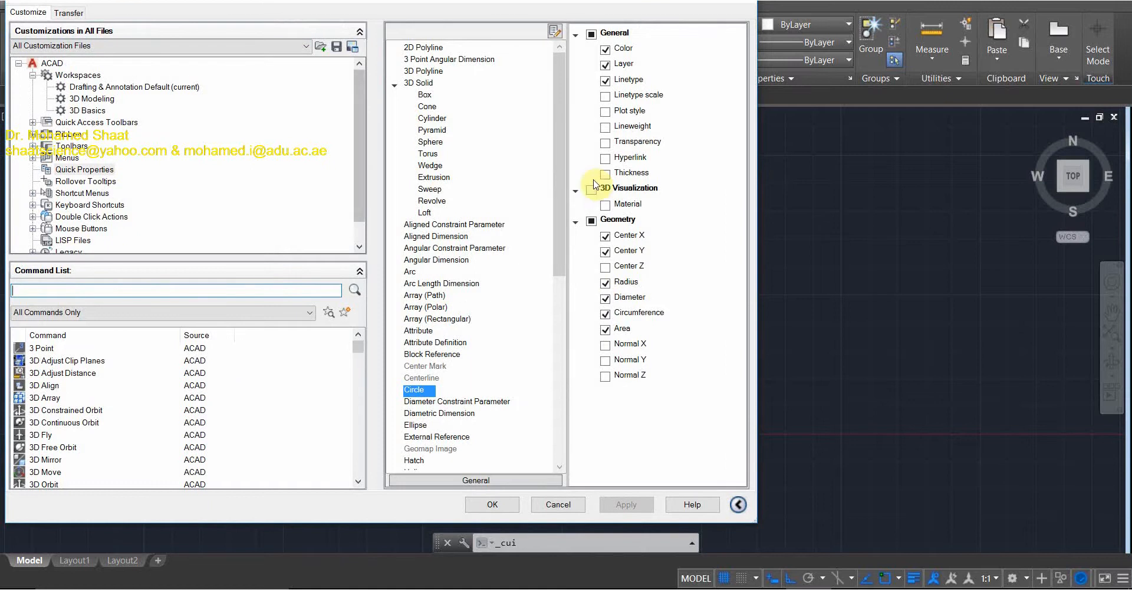
click(606, 97)
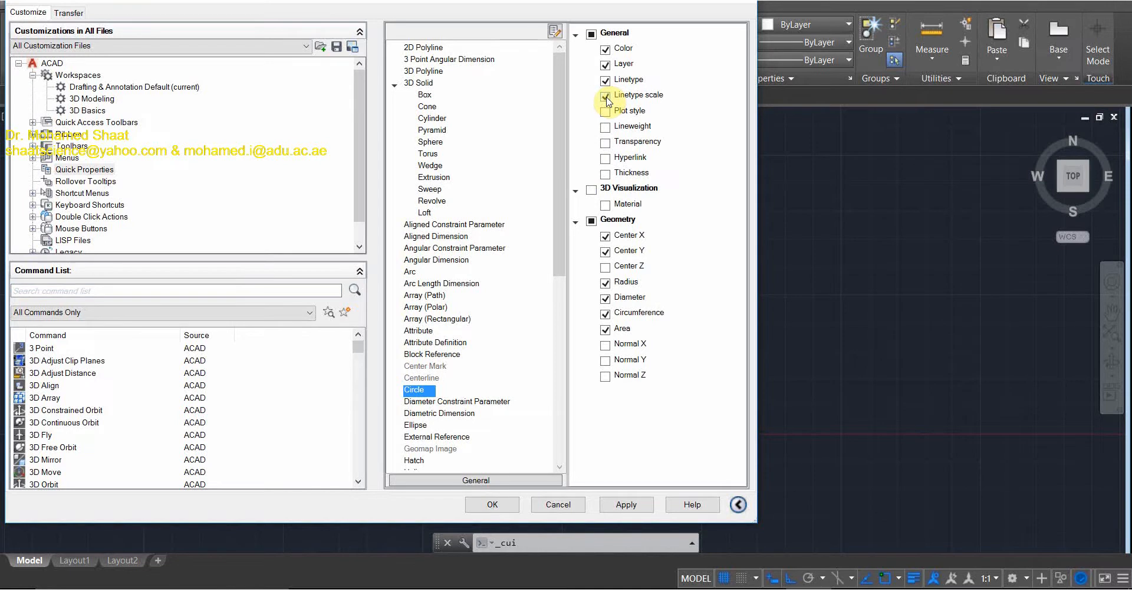
click(606, 127)
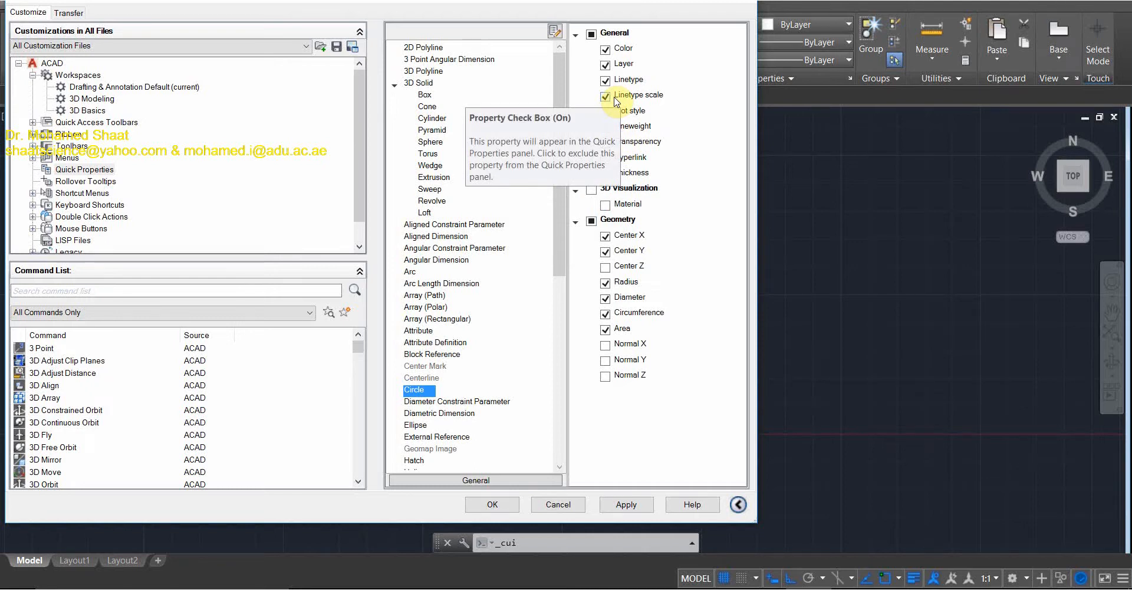
click(626, 506)
click(506, 505)
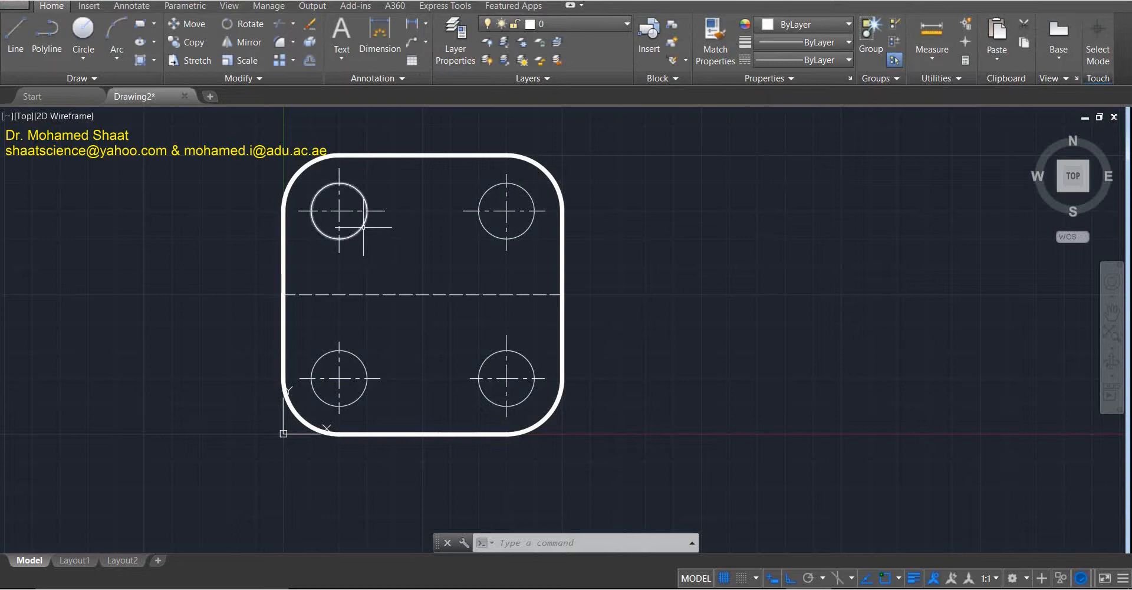
Set the lineweight of all four hole circles to 0.70 mm through their quick properties, and clear the selection.
click(359, 227)
click(479, 213)
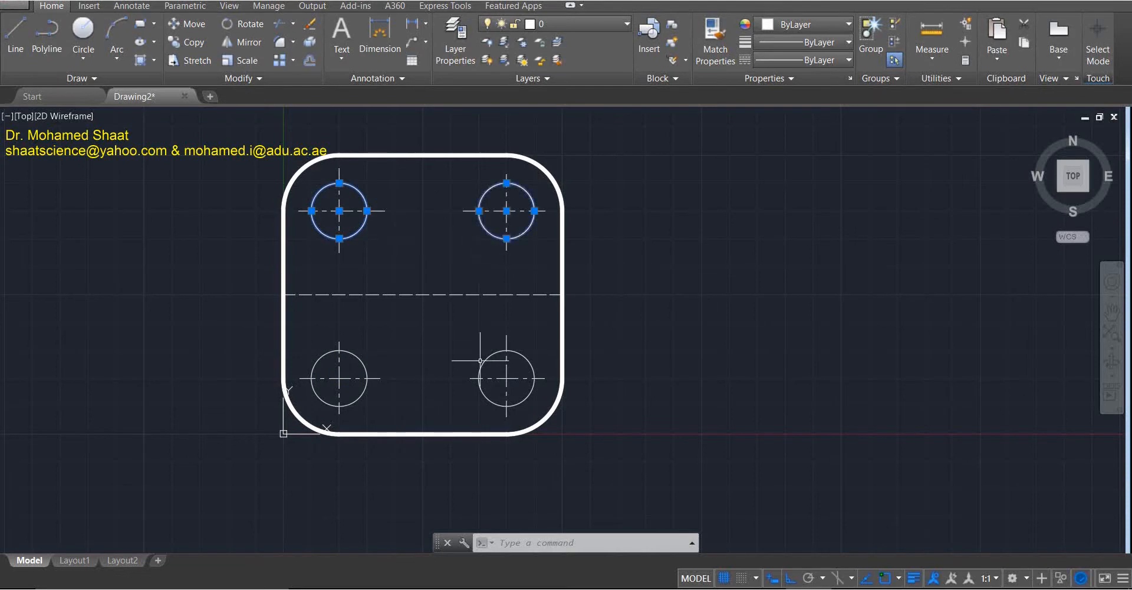
click(478, 380)
click(366, 372)
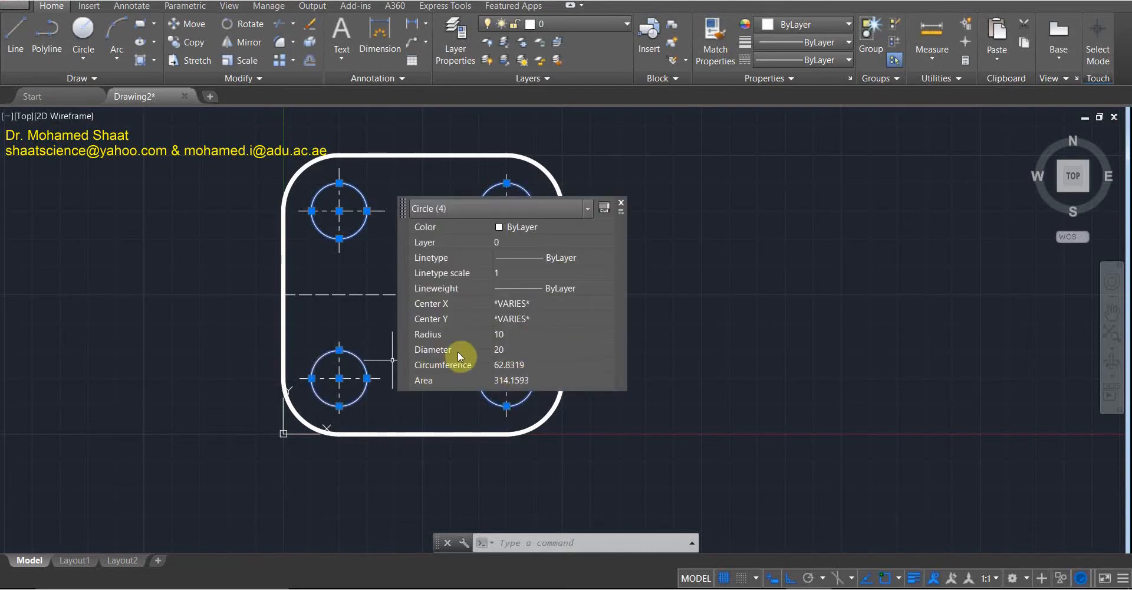
click(434, 260)
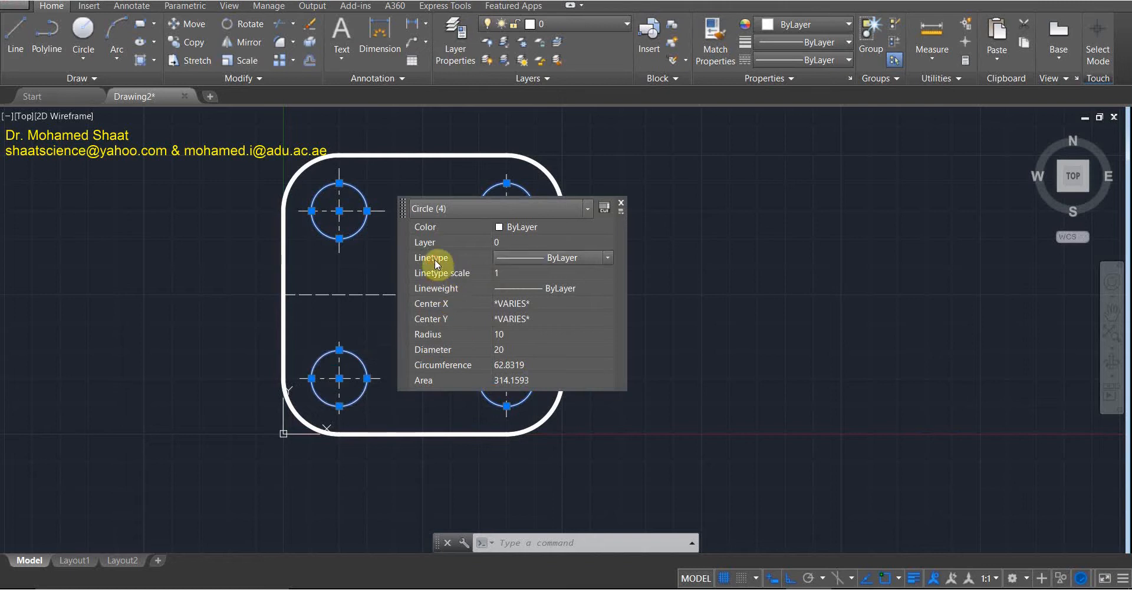
click(441, 288)
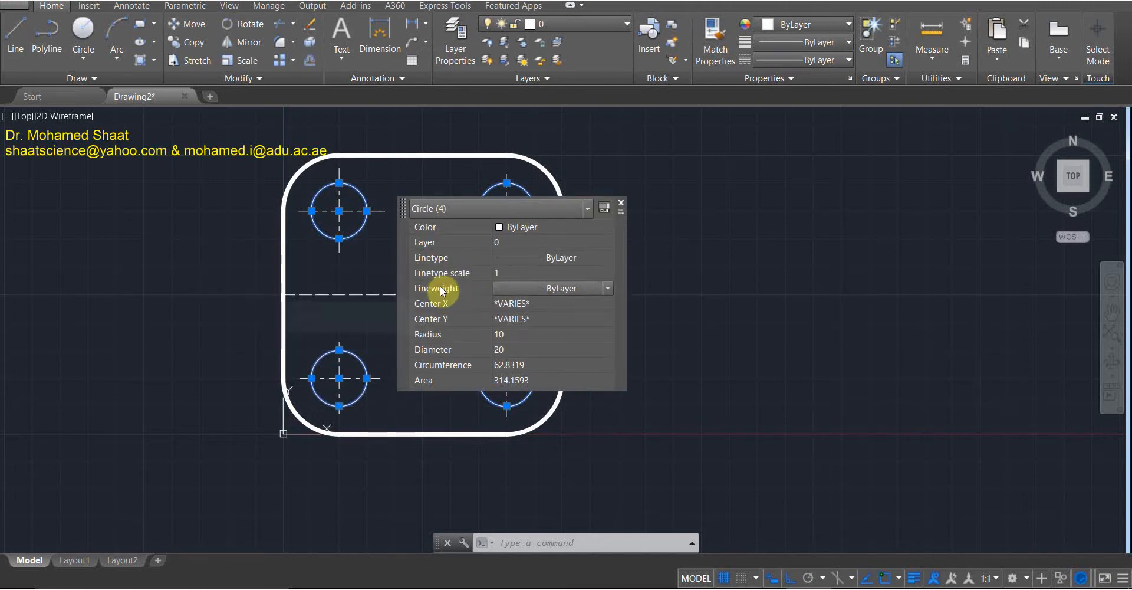
click(608, 288)
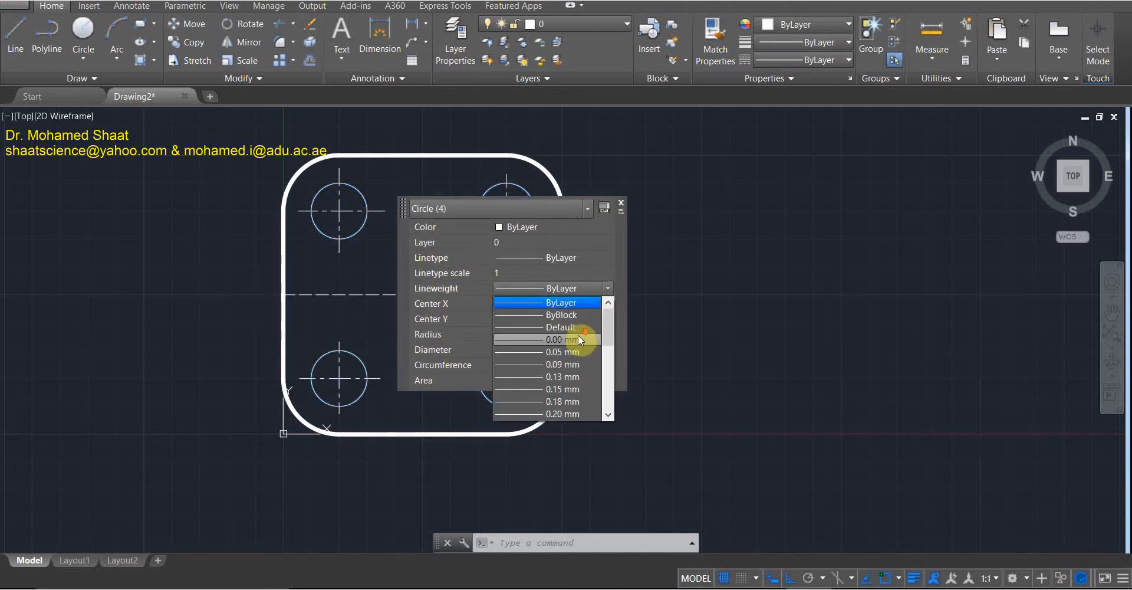
scroll(576, 342, down, 2)
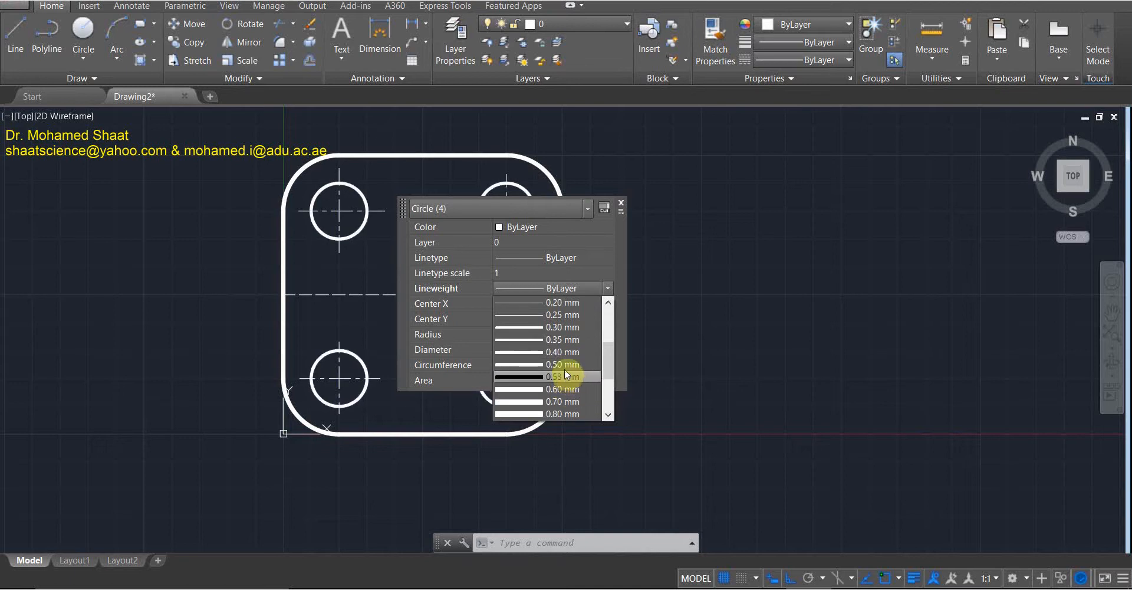
scroll(564, 377, down, 1)
click(561, 401)
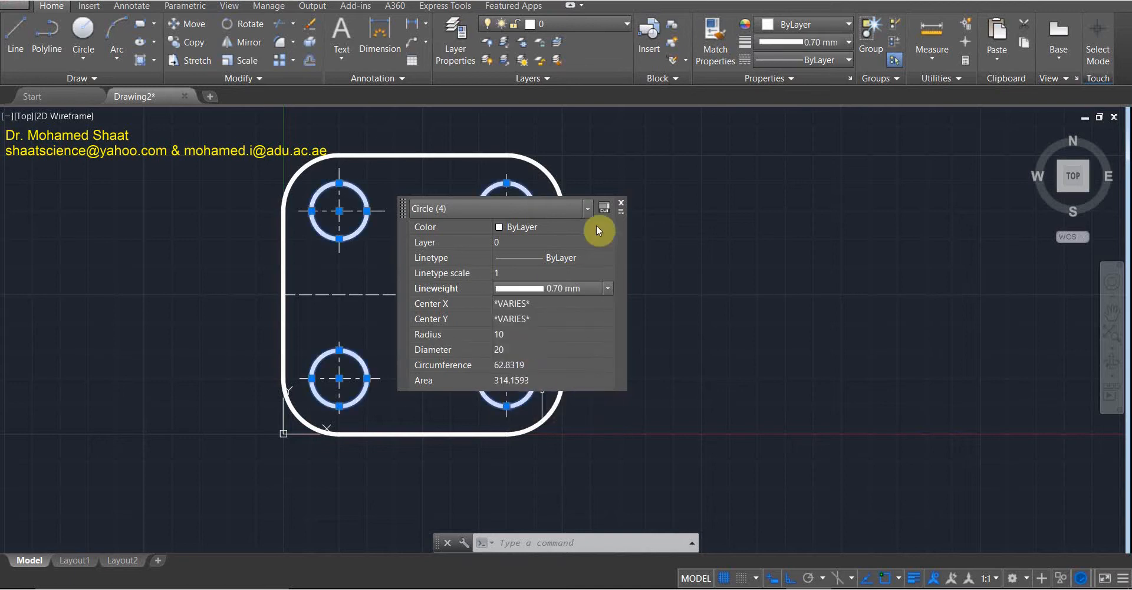
click(621, 203)
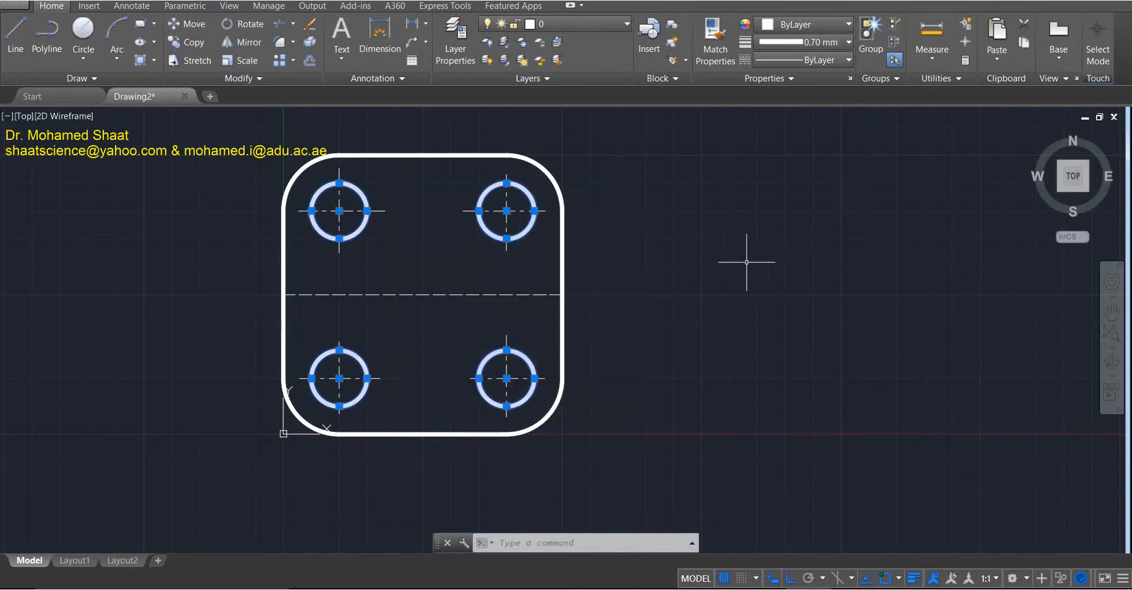
key(Escape)
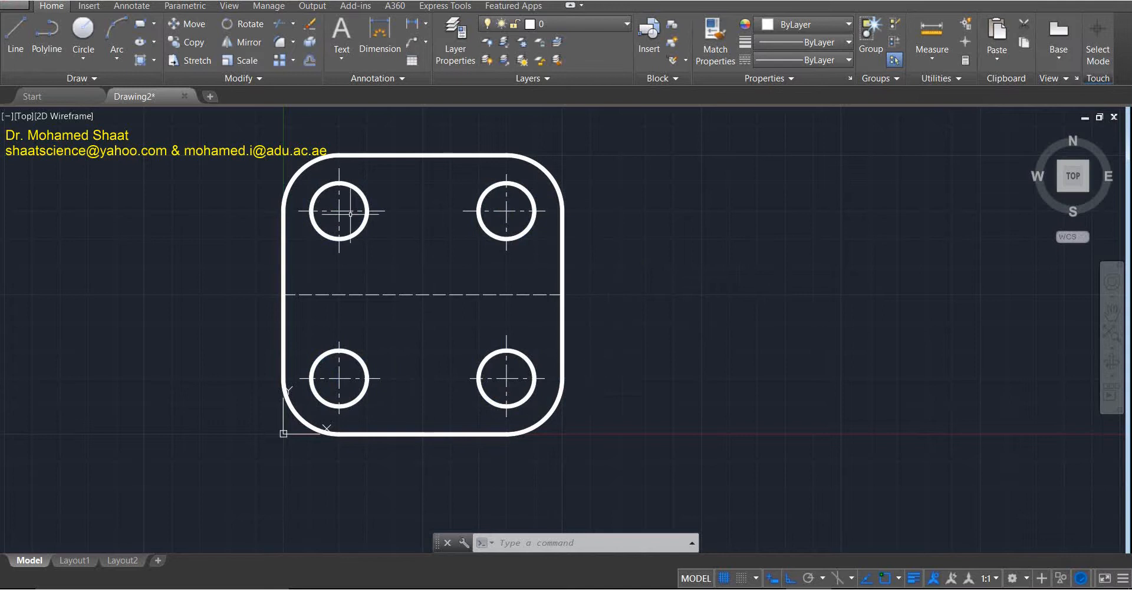
click(511, 218)
click(498, 205)
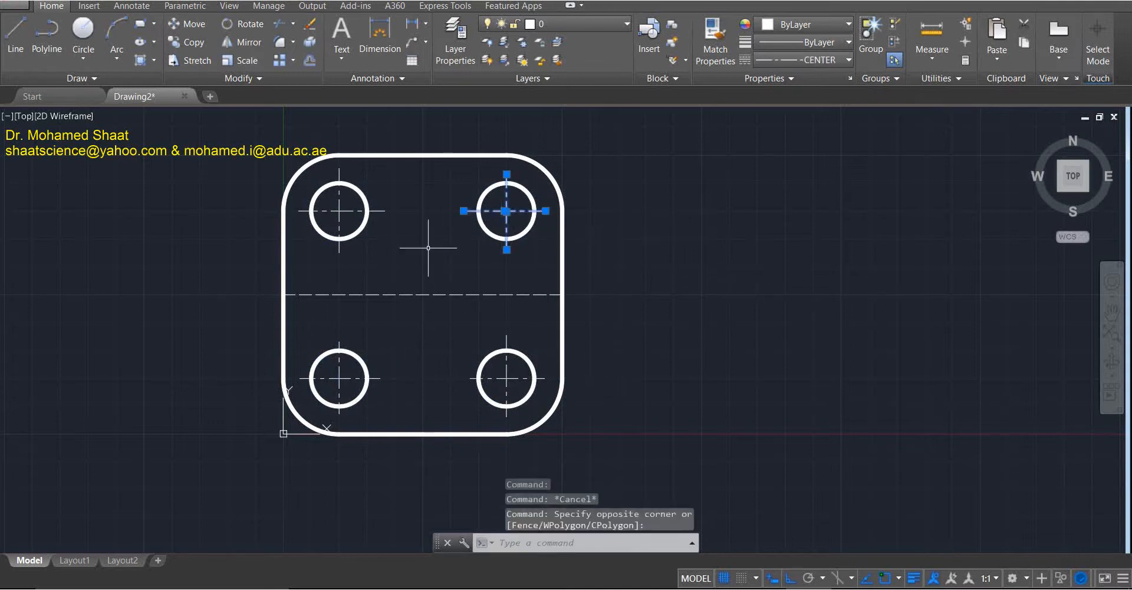
click(348, 200)
click(334, 208)
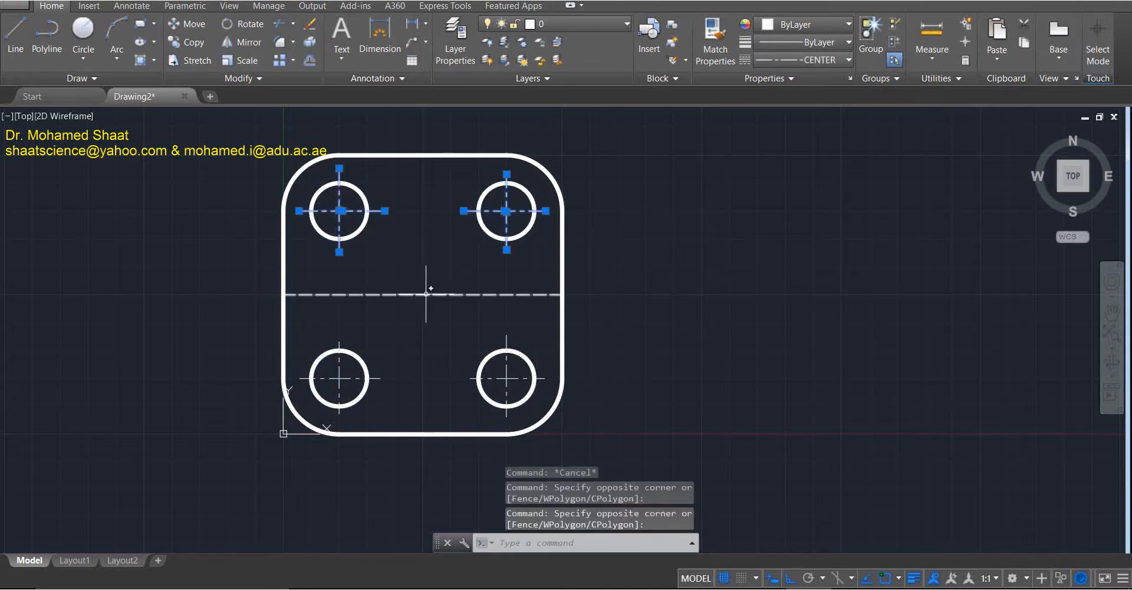
click(438, 277)
click(428, 300)
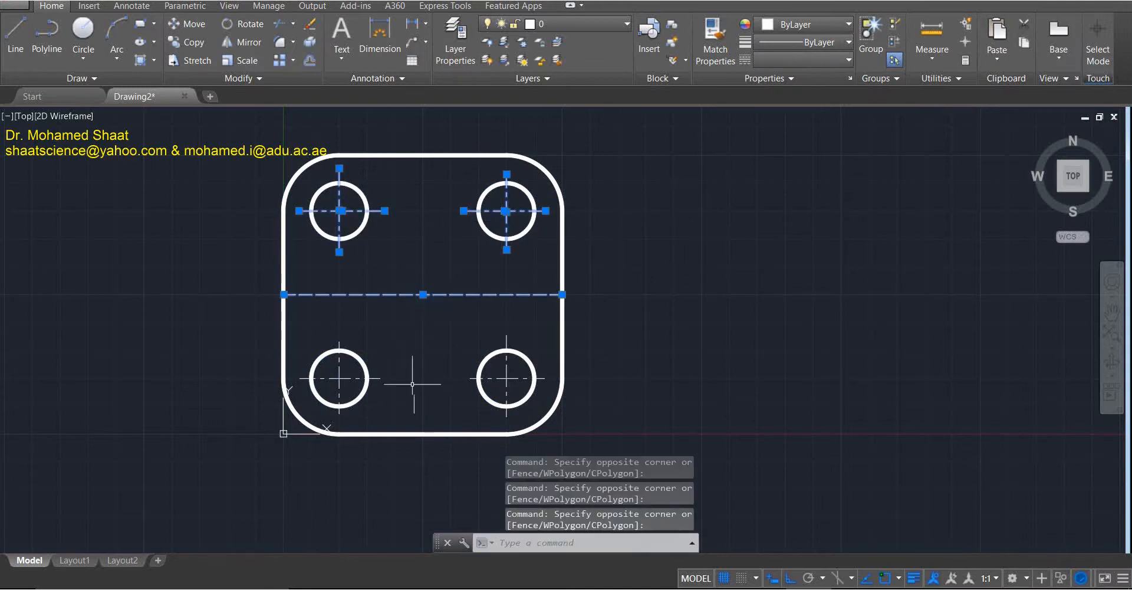
click(347, 369)
key(Escape)
key(Escape)
Set the lineweight of the plate's middle dashed line to 0.40 mm through its quick properties, and clear the selection.
click(401, 294)
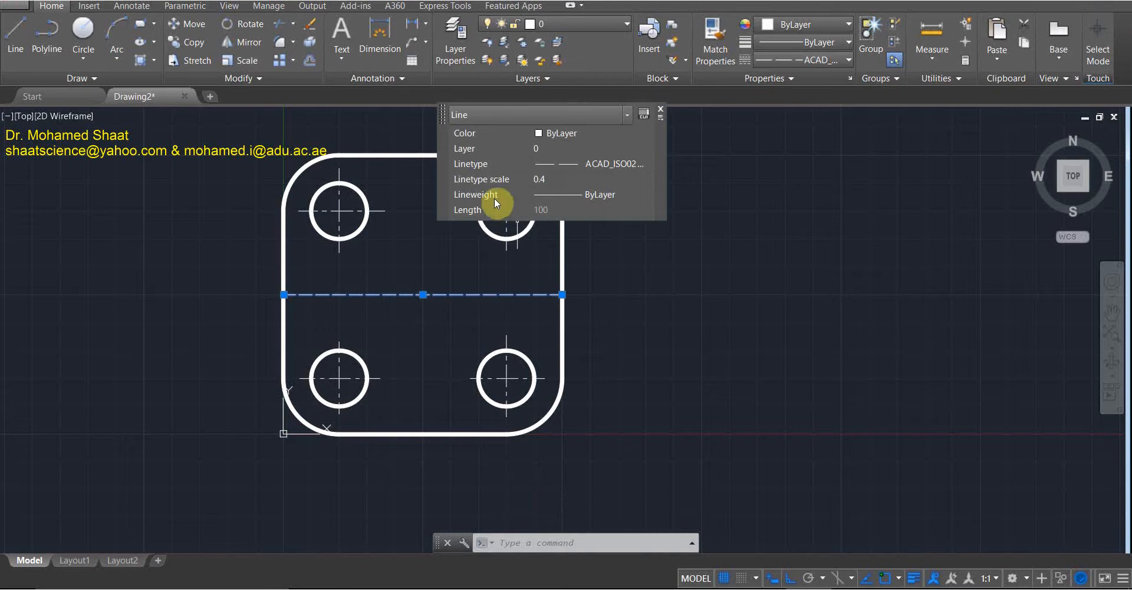
click(612, 201)
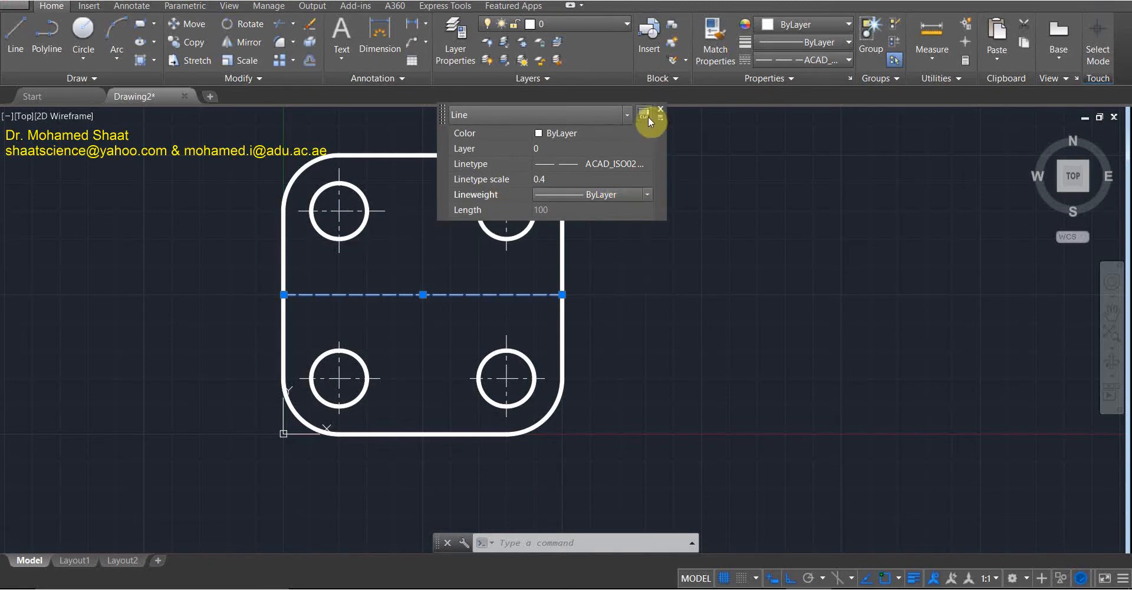
click(648, 195)
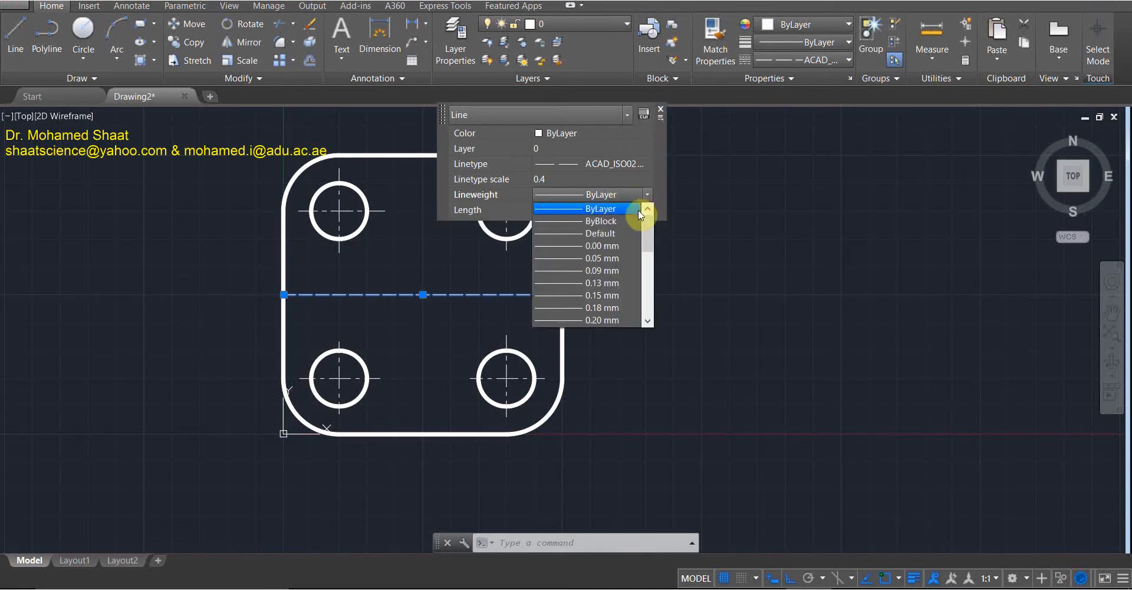
scroll(617, 300, down, 2)
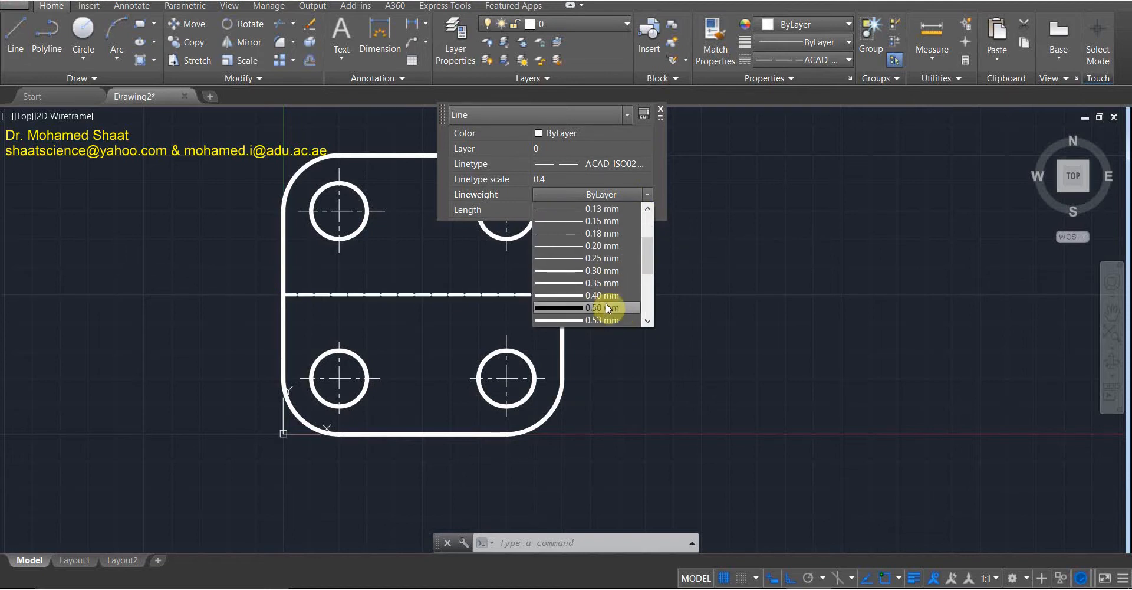
click(606, 295)
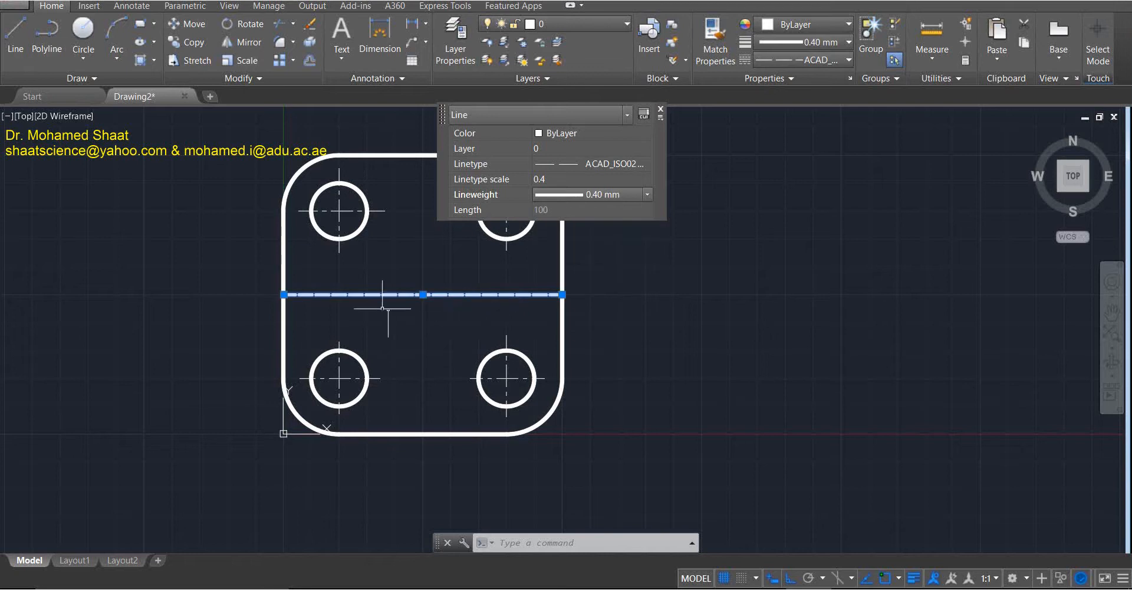
click(661, 112)
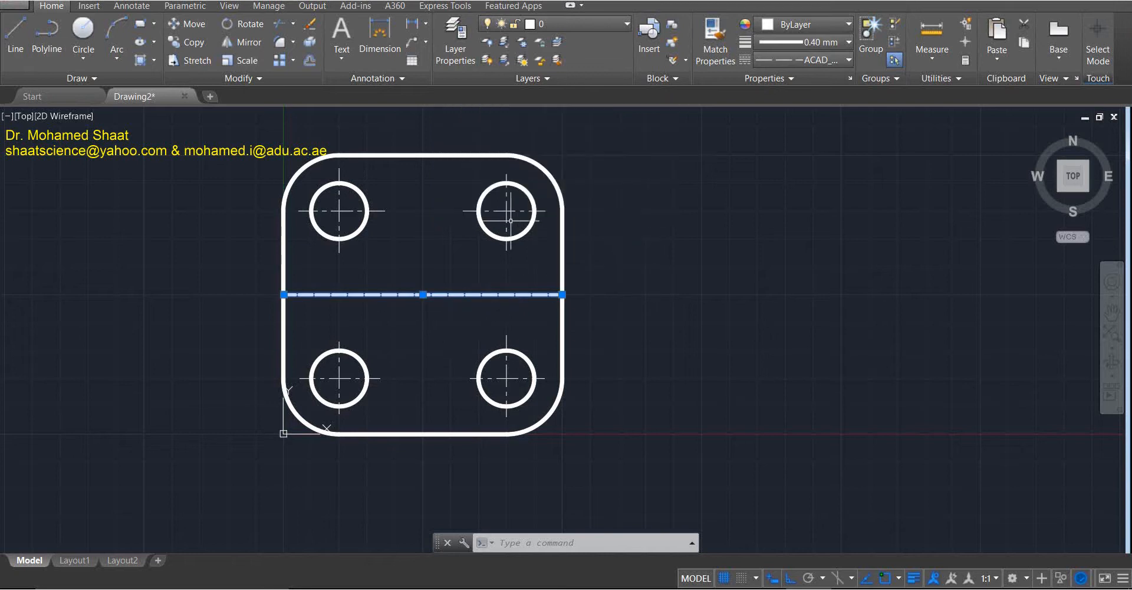
click(514, 202)
key(Escape)
key(Escape)
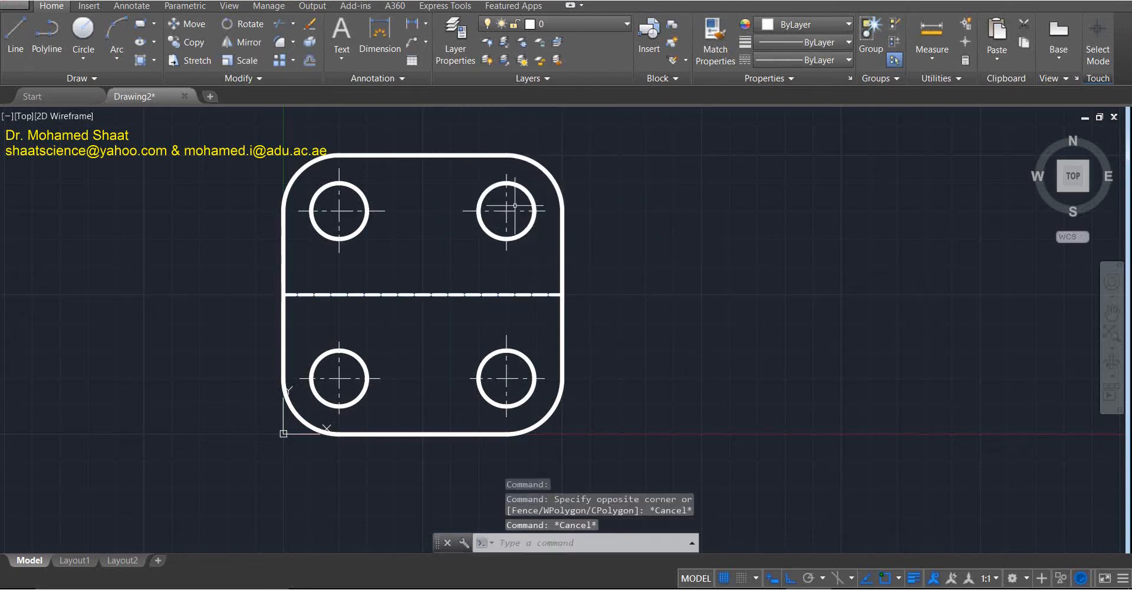
Set the lineweight of the center lines in all four holes to 0.25 mm through their quick properties, and clear the selection.
click(513, 204)
click(503, 219)
click(348, 204)
click(333, 217)
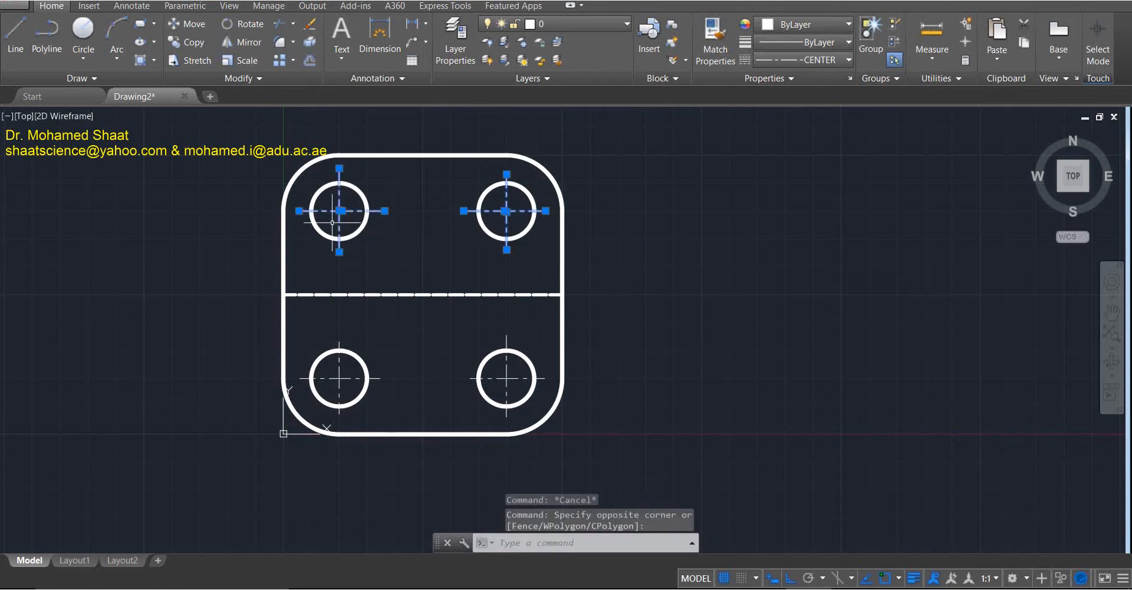
click(345, 371)
click(332, 387)
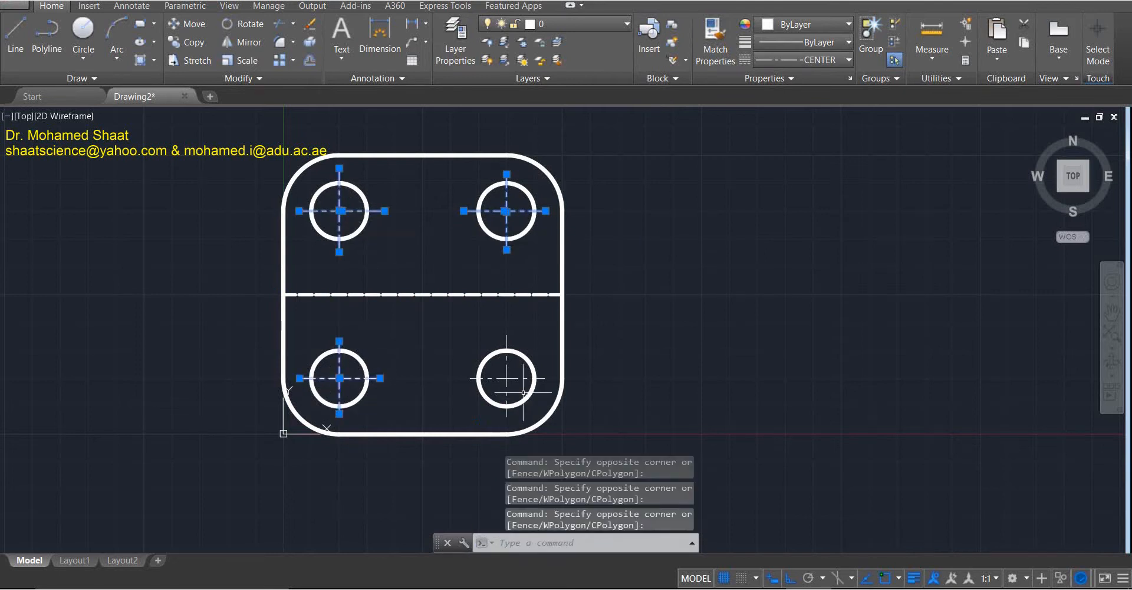
click(511, 370)
click(496, 401)
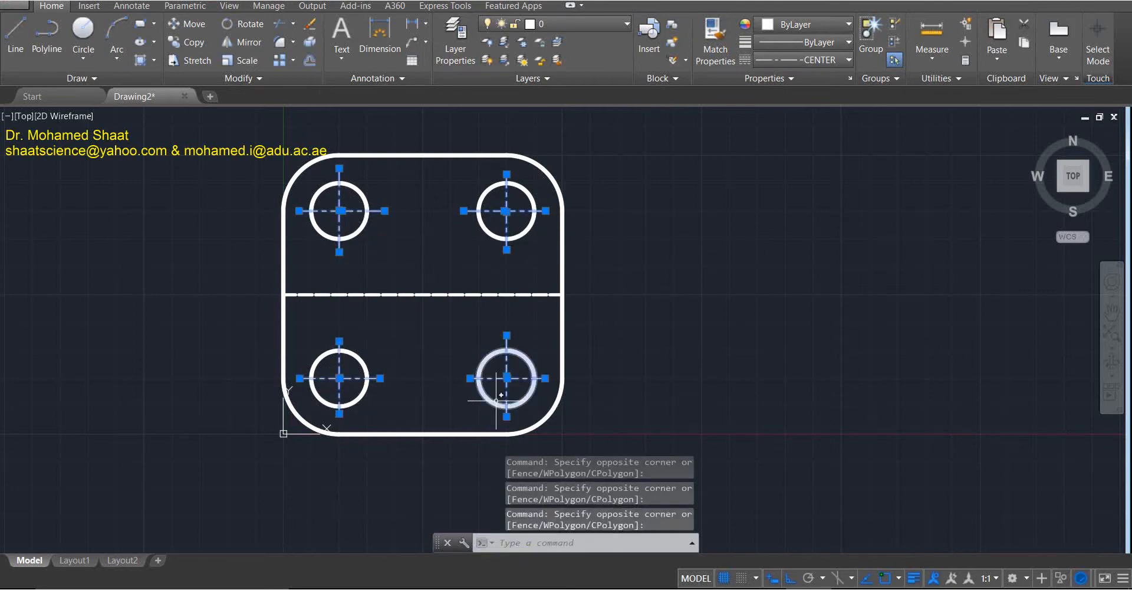
double_click(350, 377)
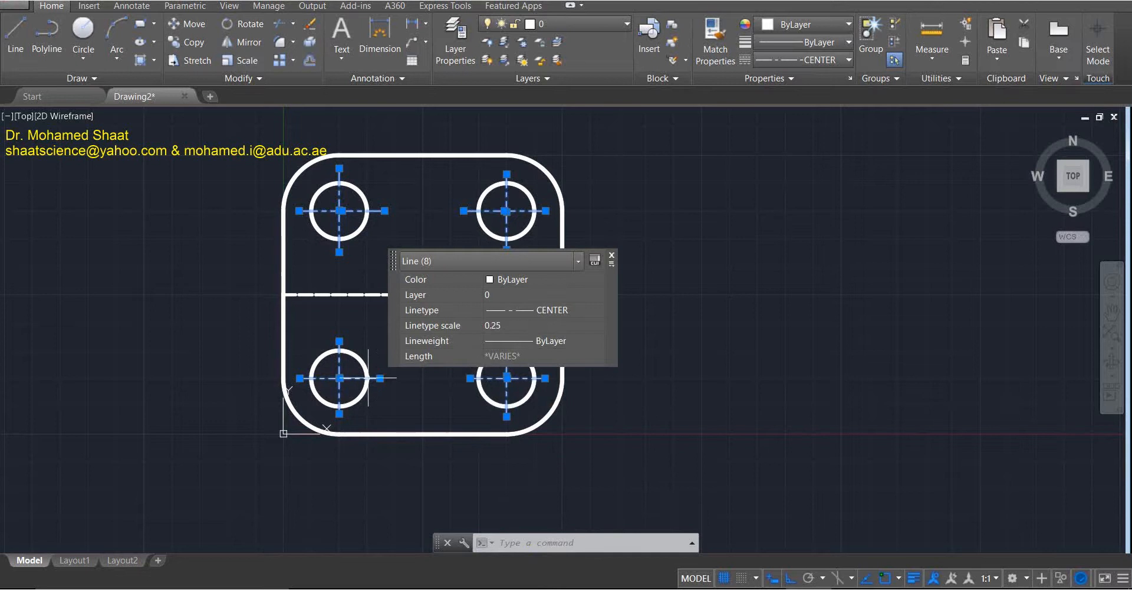
click(546, 341)
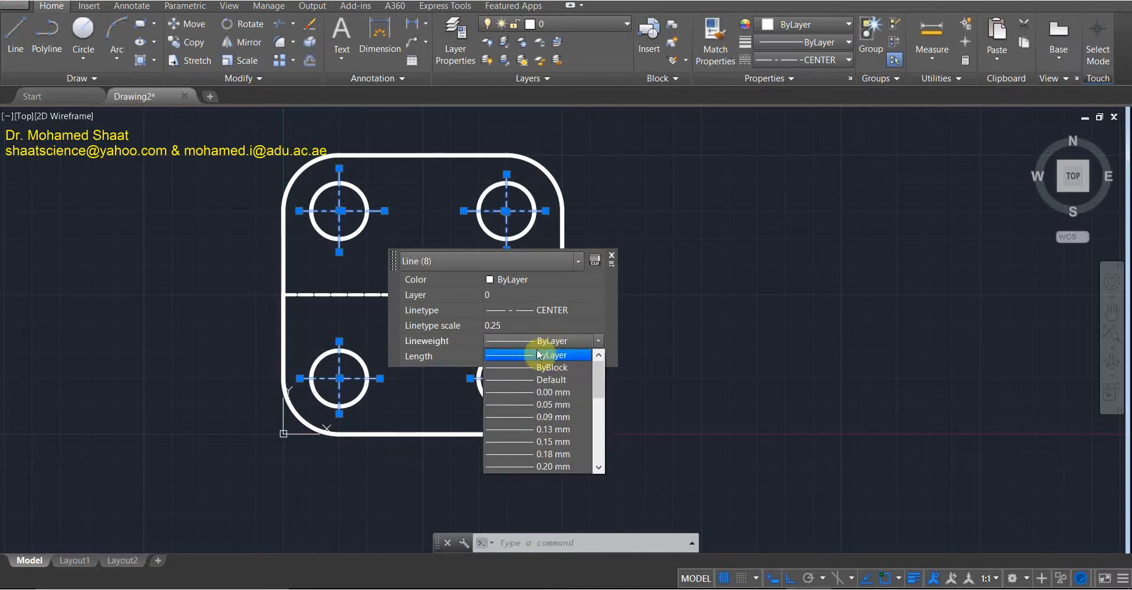
scroll(560, 436, down, 2)
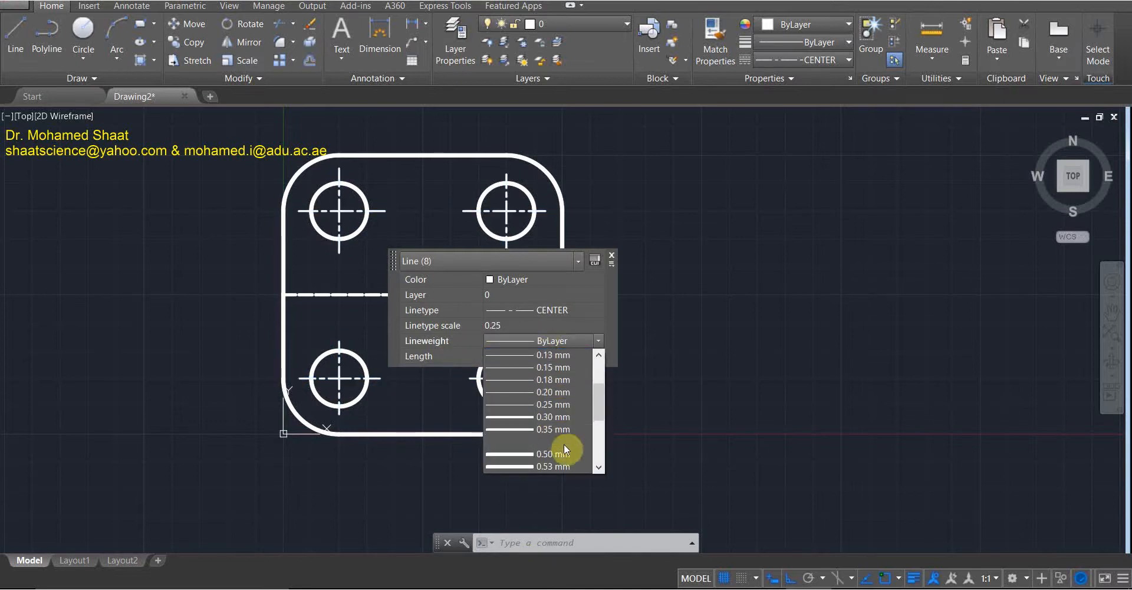
click(557, 406)
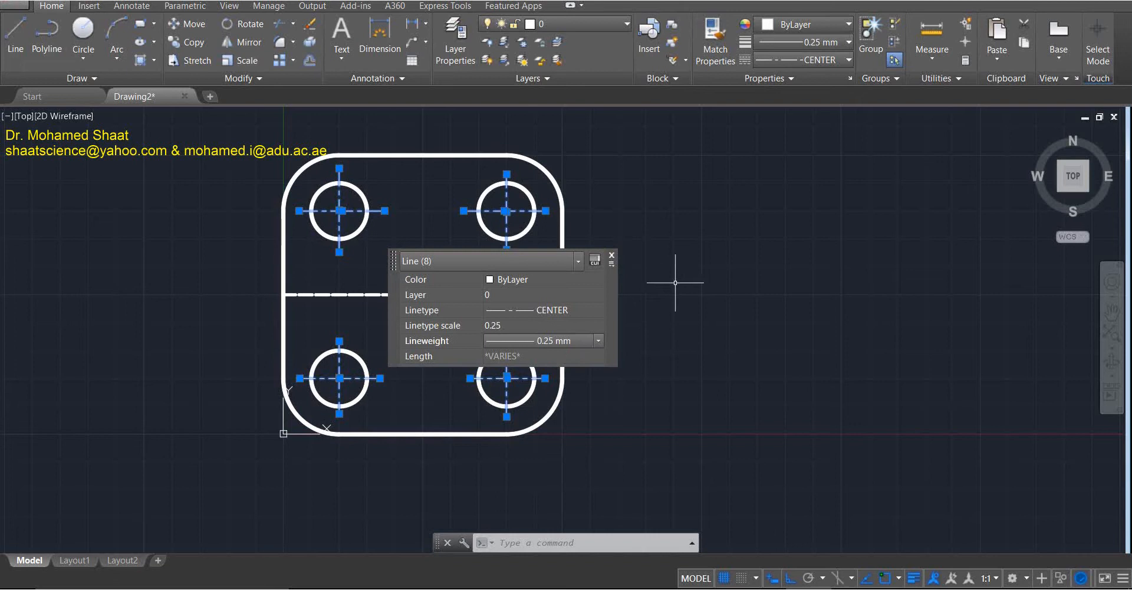
click(610, 257)
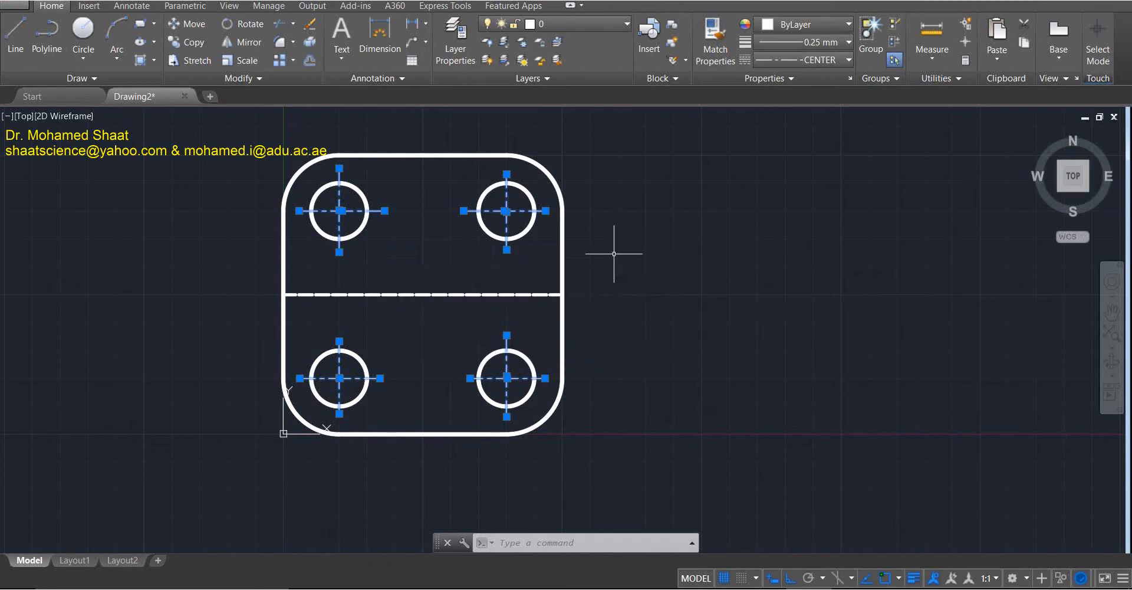
key(Escape)
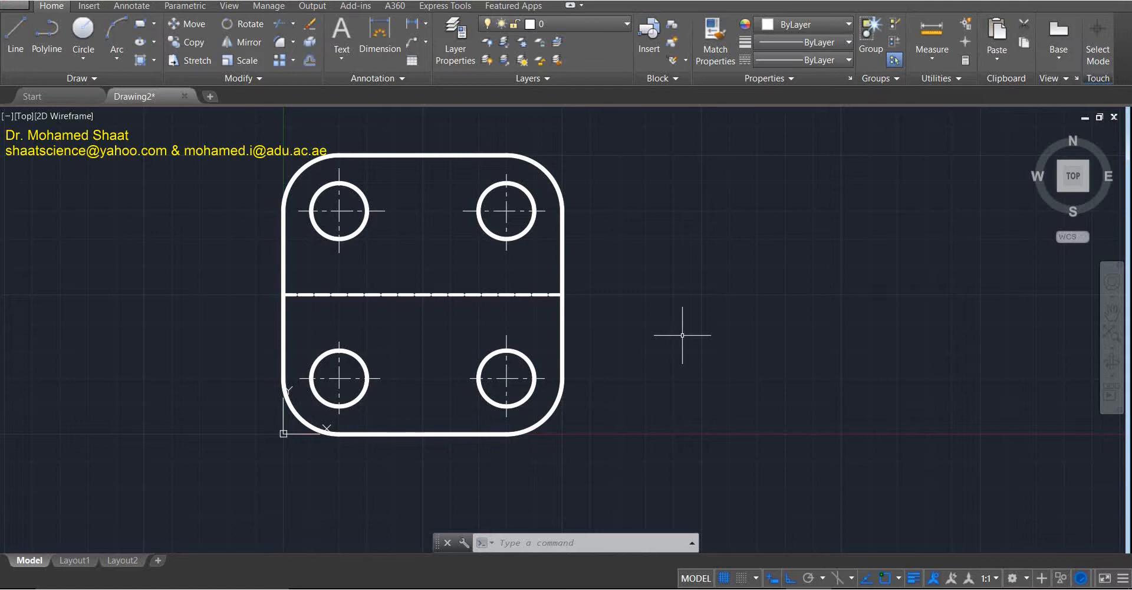
Set up a plot to Microsoft Print to PDF, with the plot area defined by a window around the whole plate.
key(ctrl+p)
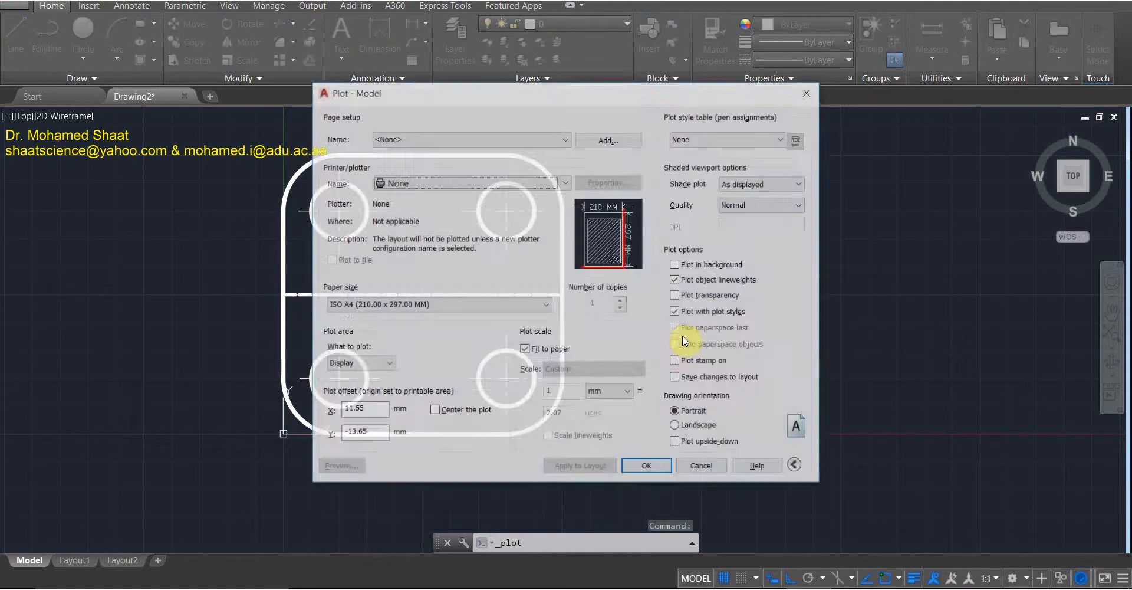
click(510, 182)
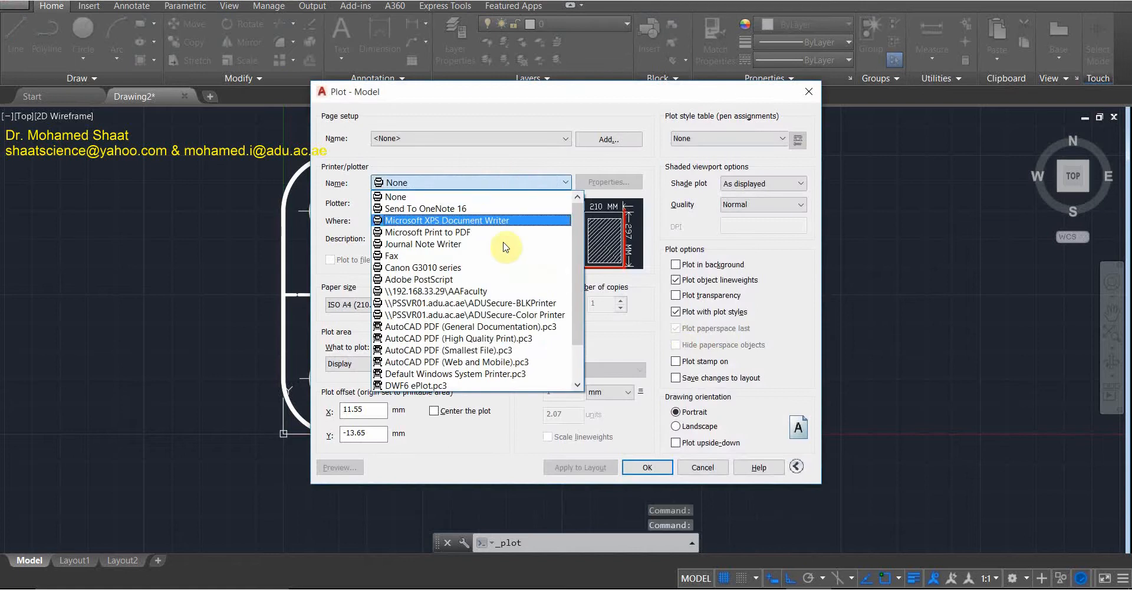
click(448, 232)
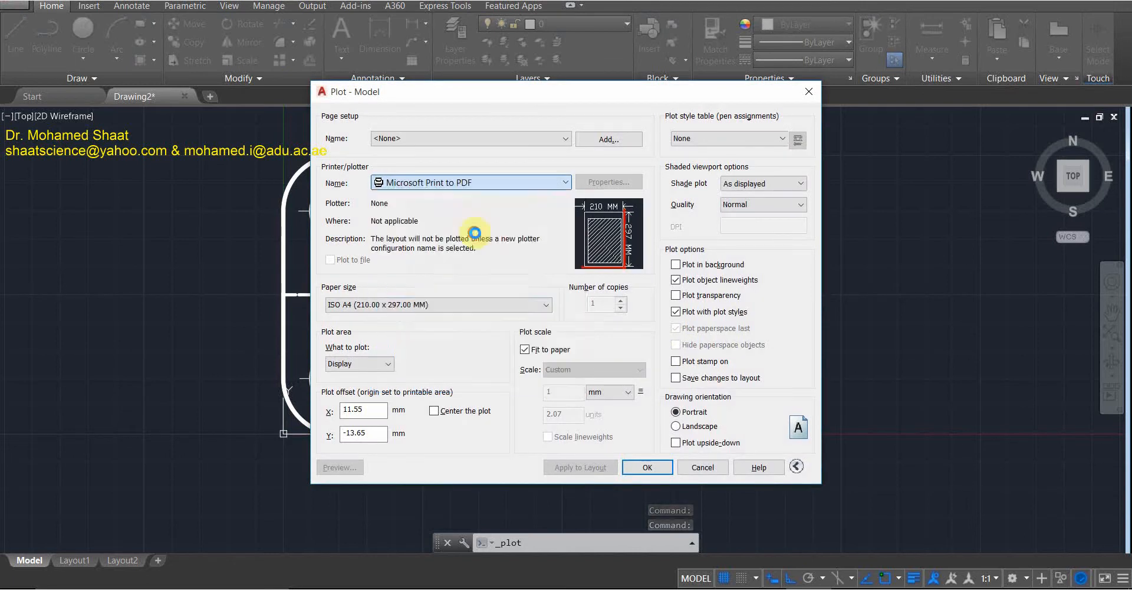
click(363, 363)
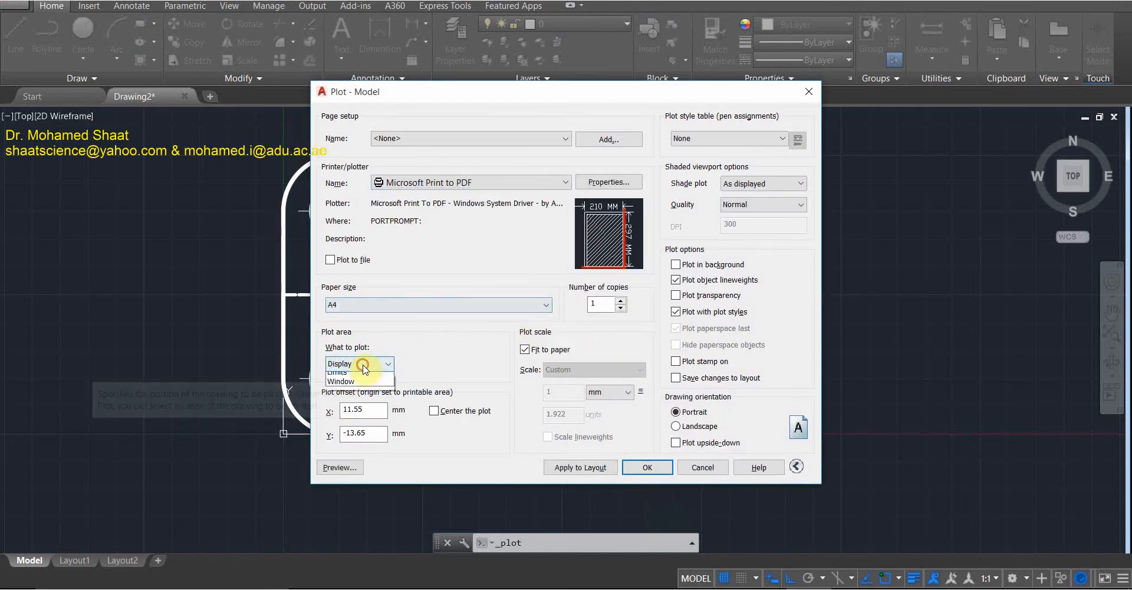
click(363, 402)
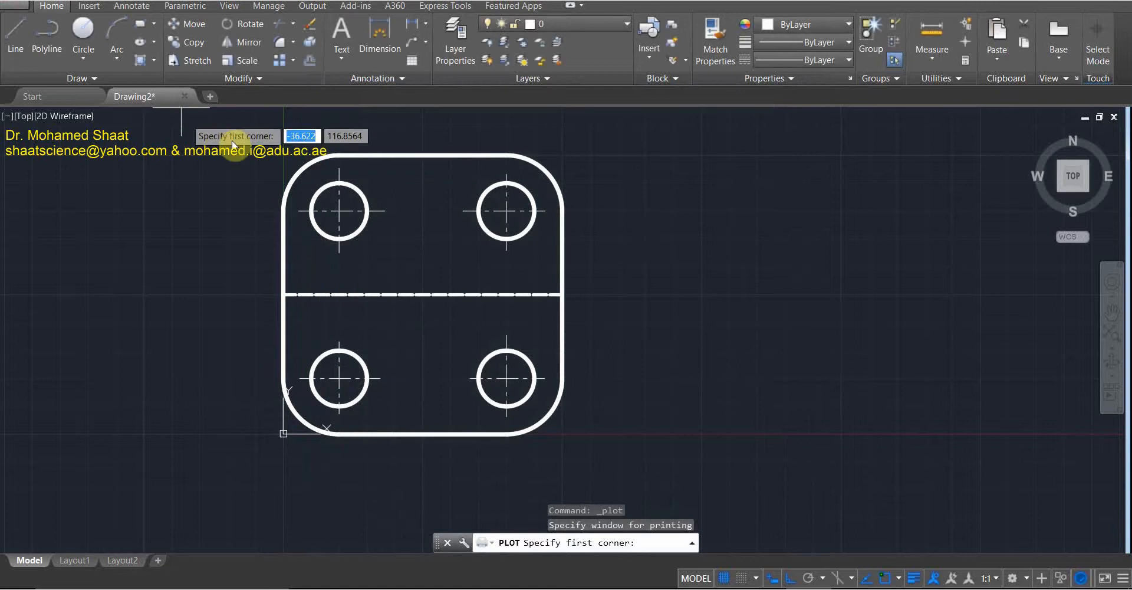
click(245, 134)
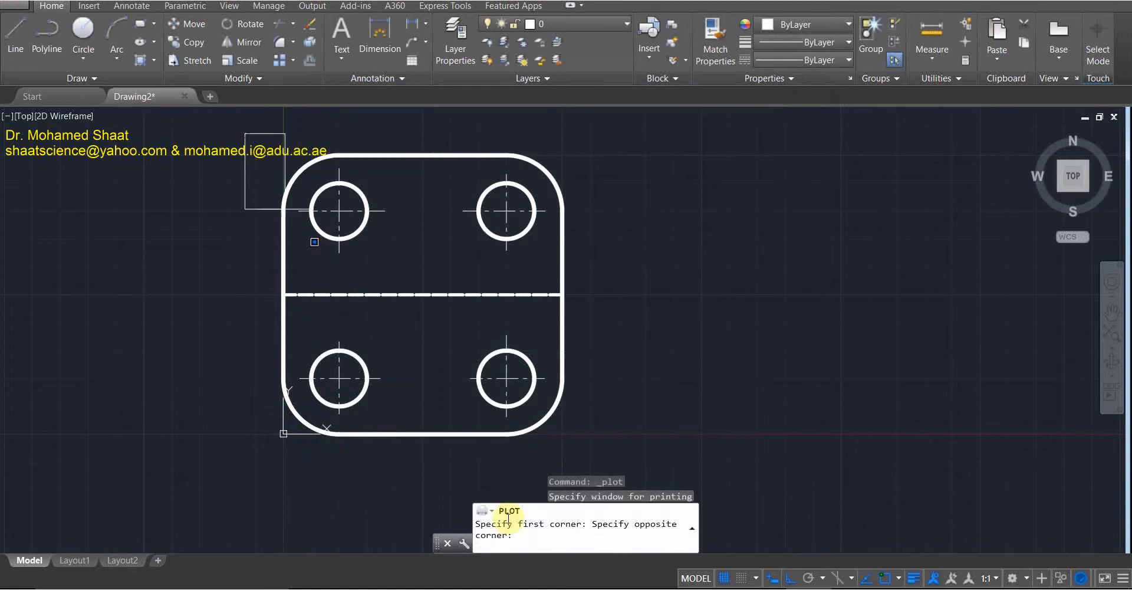
click(603, 475)
Run the plot and save the output on the Desktop as the PDF file sdsd.
click(649, 469)
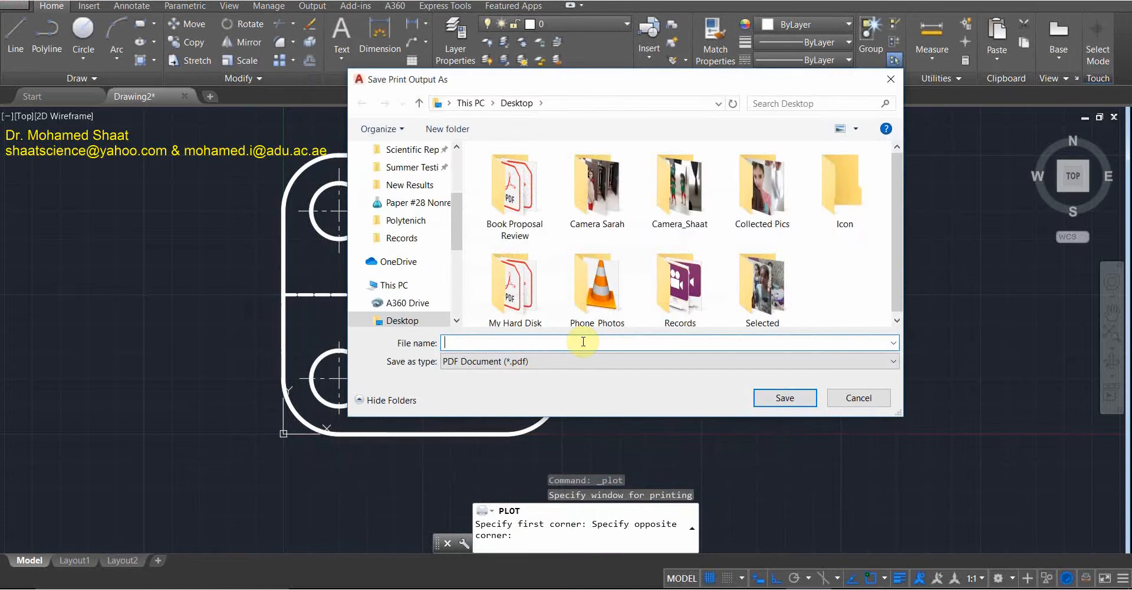
text(asdf)
click(785, 398)
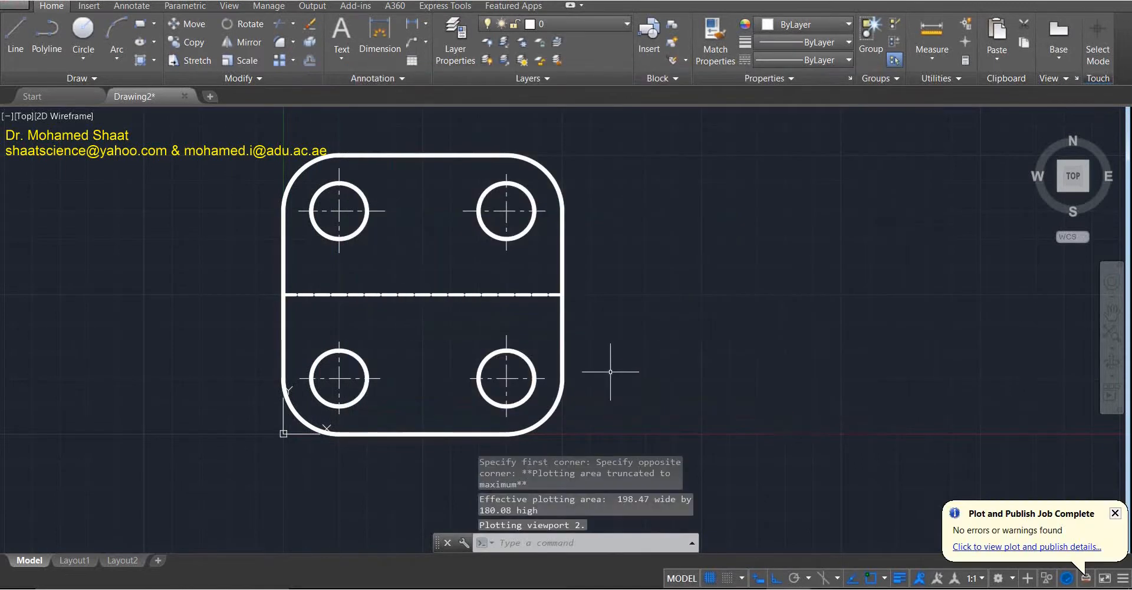
Open sdsd.pdf from the Windows desktop and examine the printed lineweights and linetypes of the plate.
click(1129, 589)
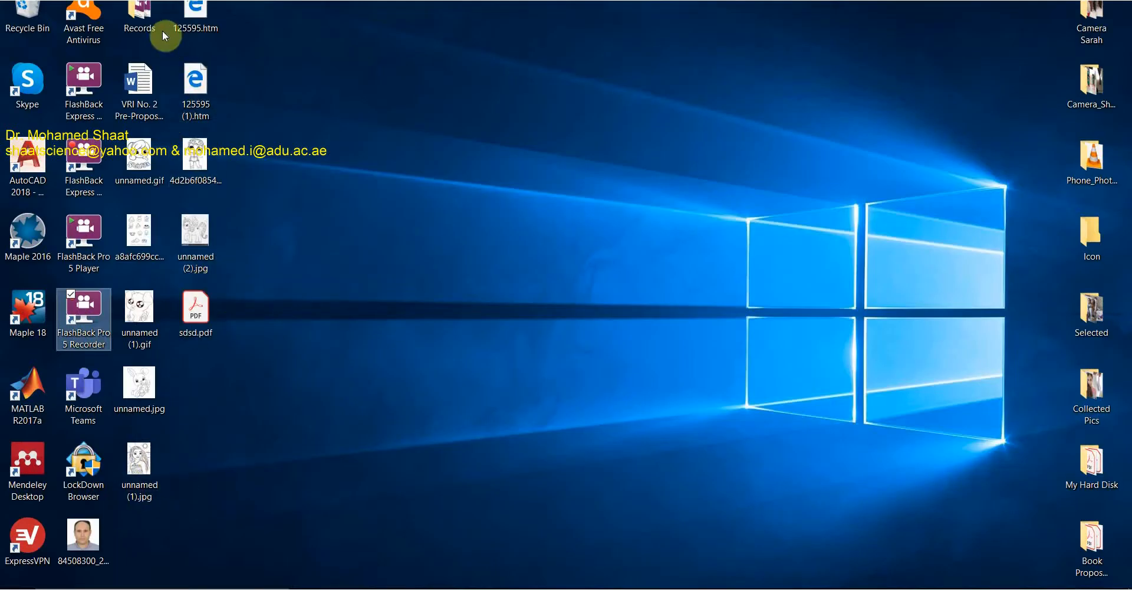
click(207, 320)
double_click(209, 317)
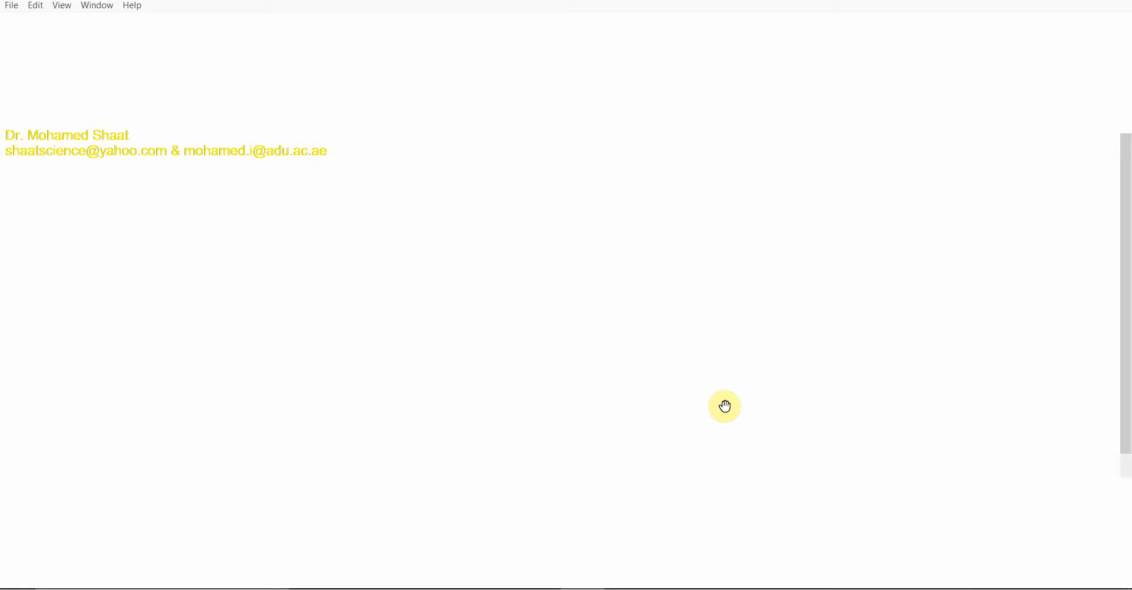
scroll(656, 357, down, 10)
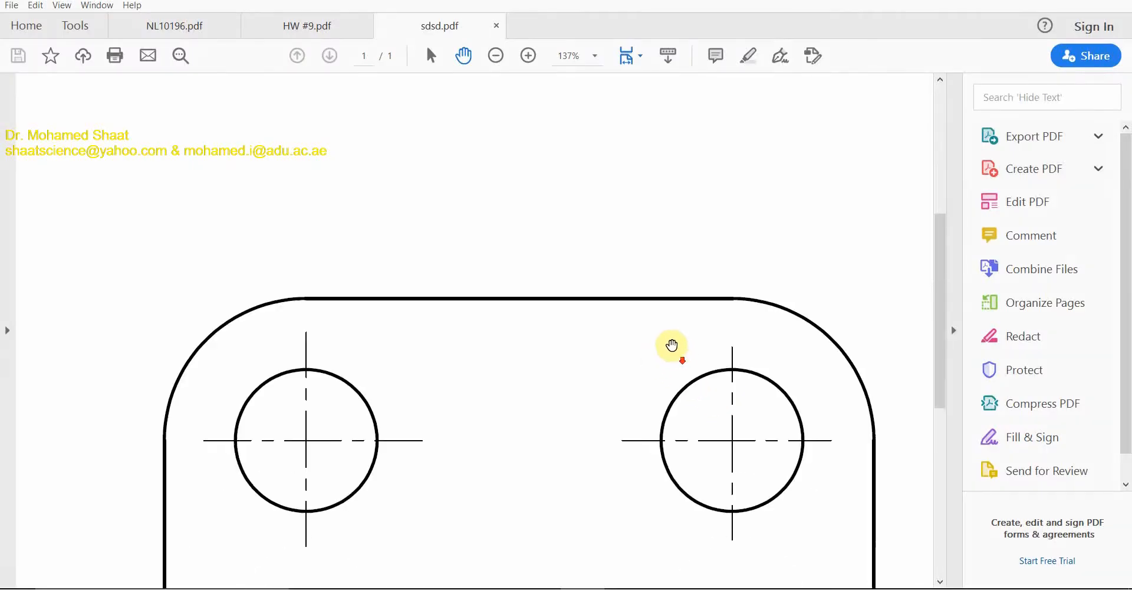
ctrl+scroll(684, 359, down, 3)
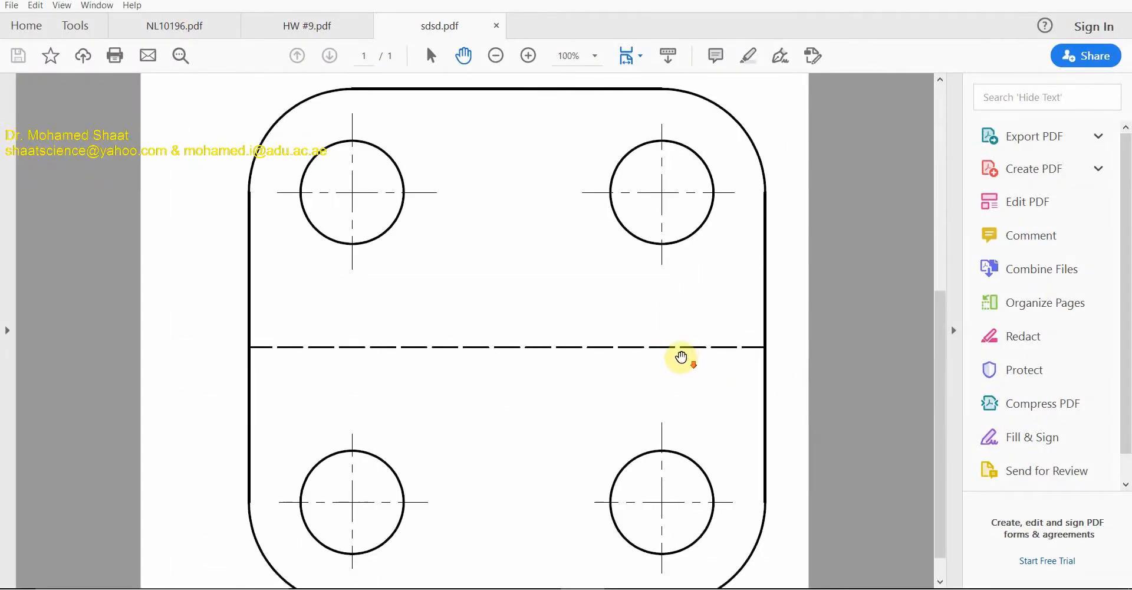
ctrl+scroll(649, 439, up, 2)
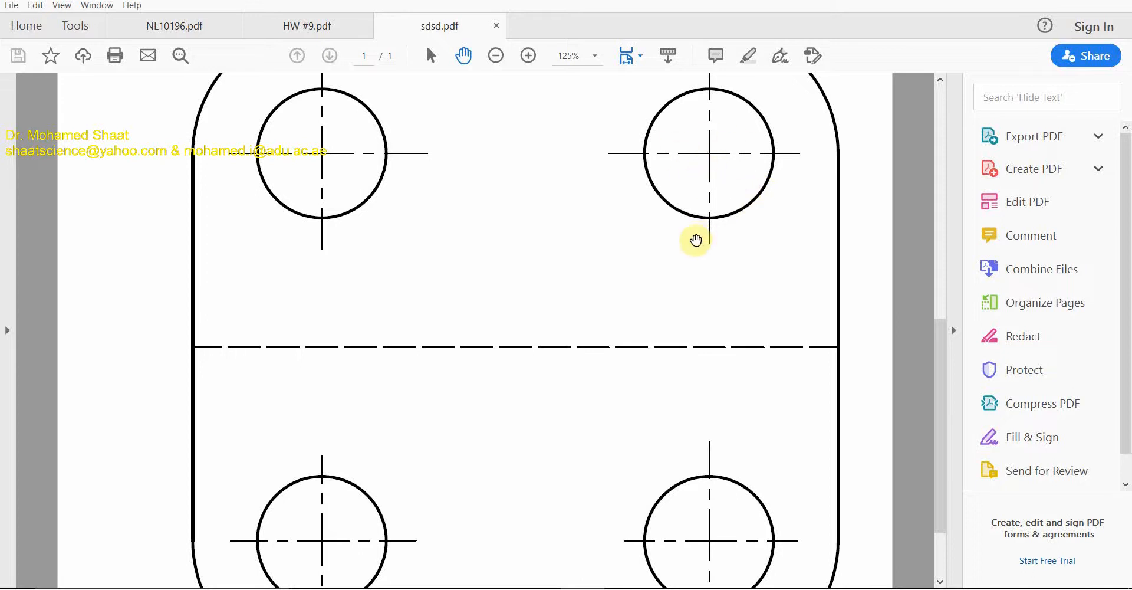
ctrl+scroll(696, 239, down, 2)
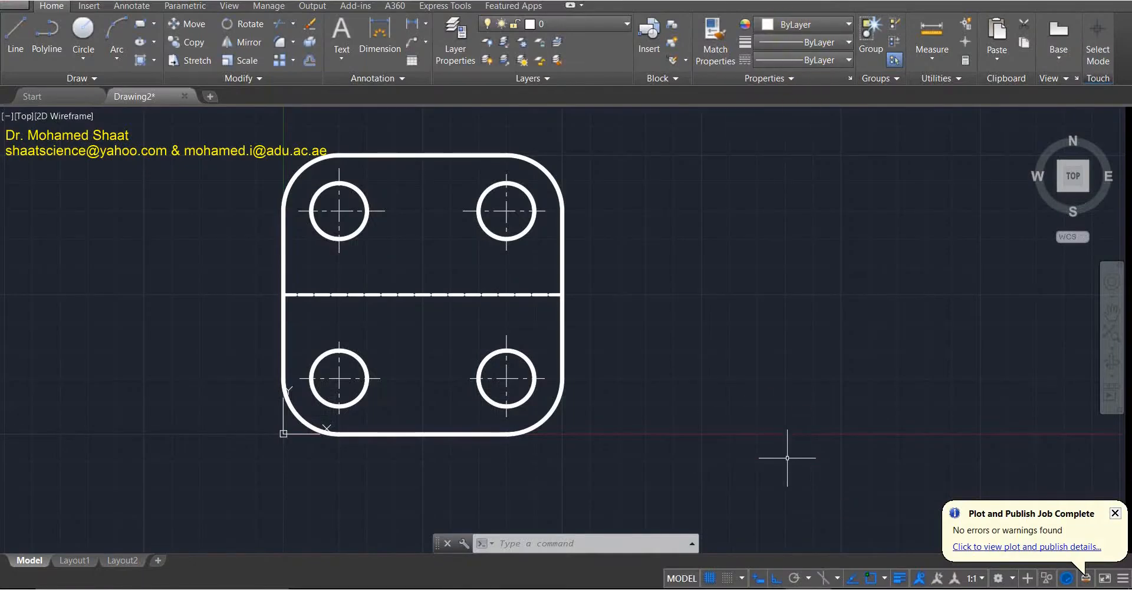
Back in AutoCAD, turn the lineweight display off and on again to compare how the plate is shown.
click(899, 579)
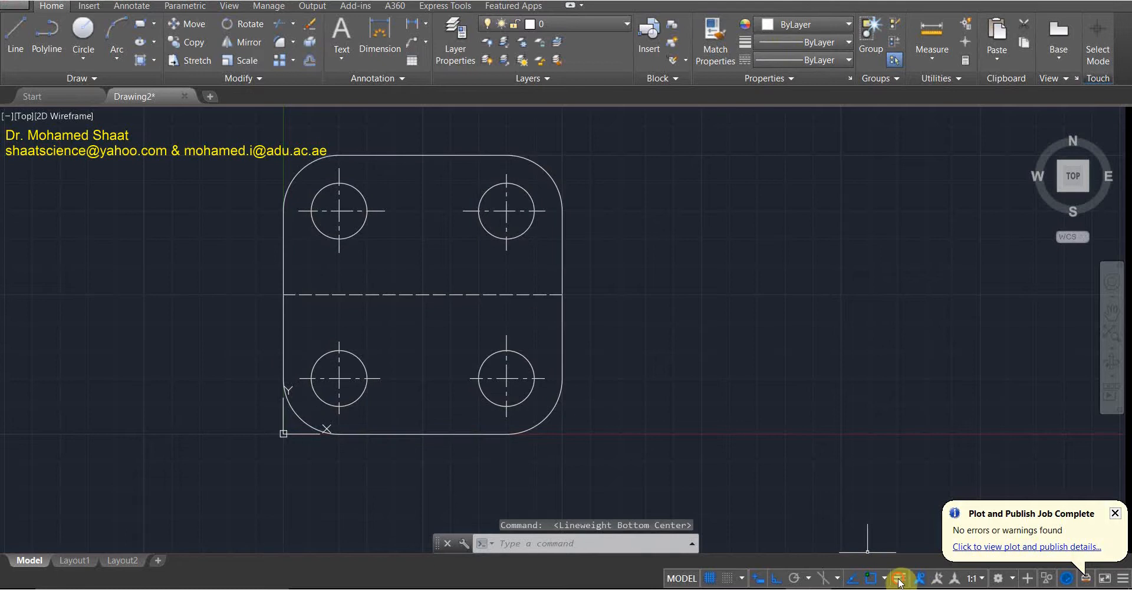
click(899, 580)
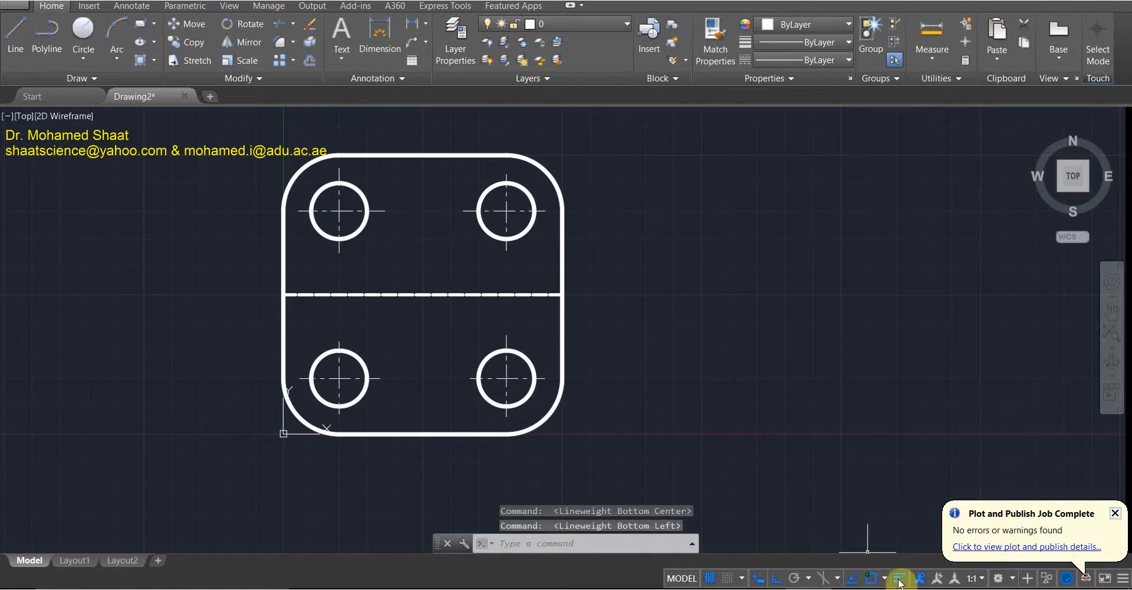
Turn the lineweight display off and examine the linetype, linetype scale and lineweight properties of the plate's dashed middle line.
click(899, 580)
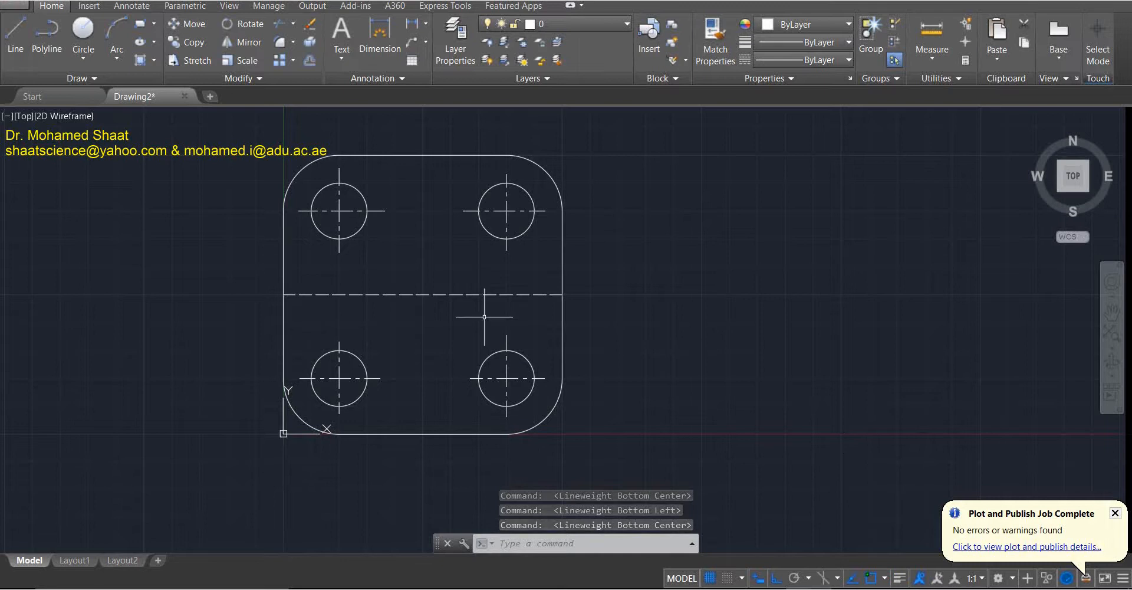
click(463, 268)
click(426, 316)
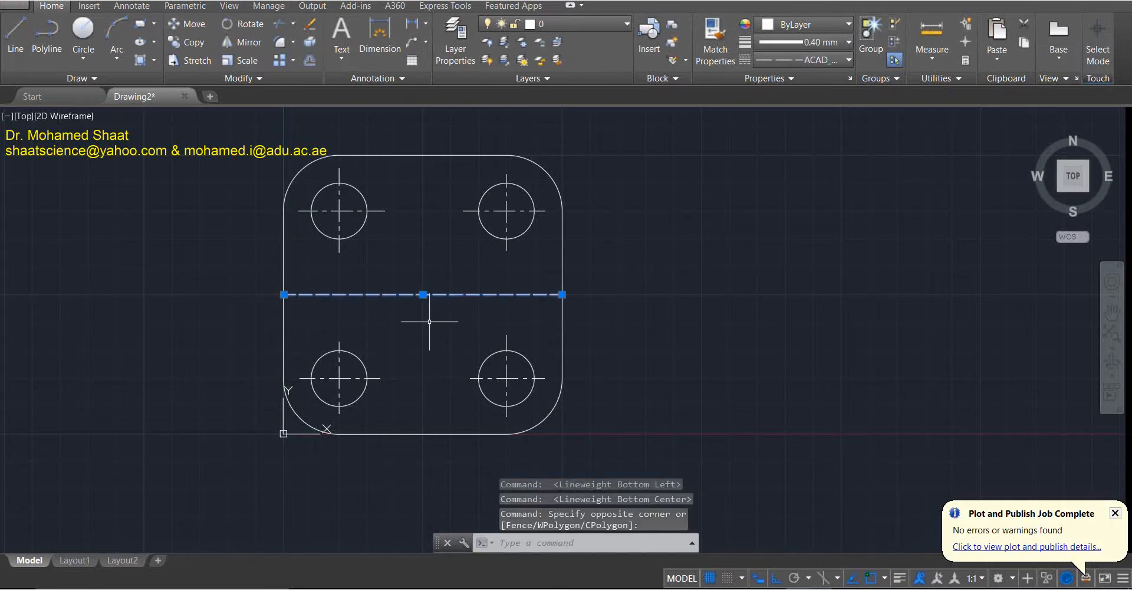
key(Escape)
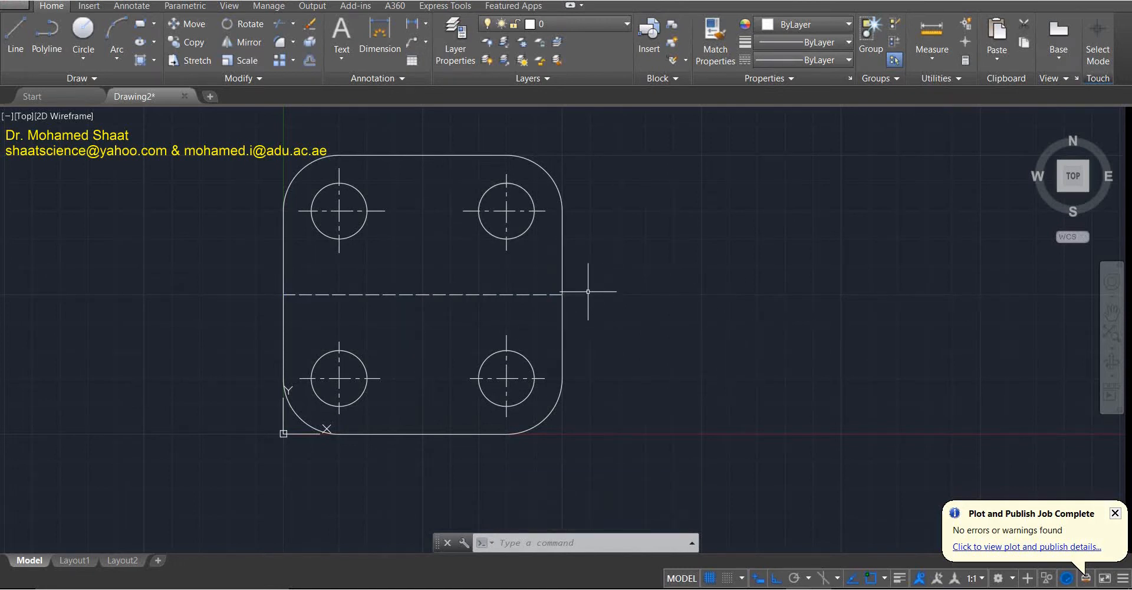
click(469, 294)
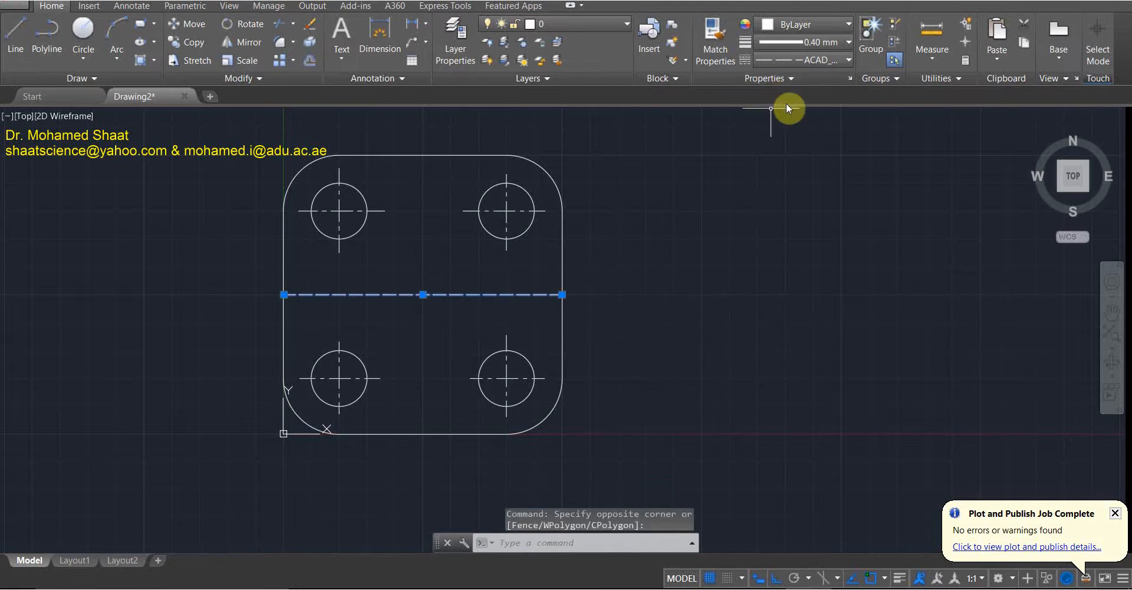
double_click(476, 297)
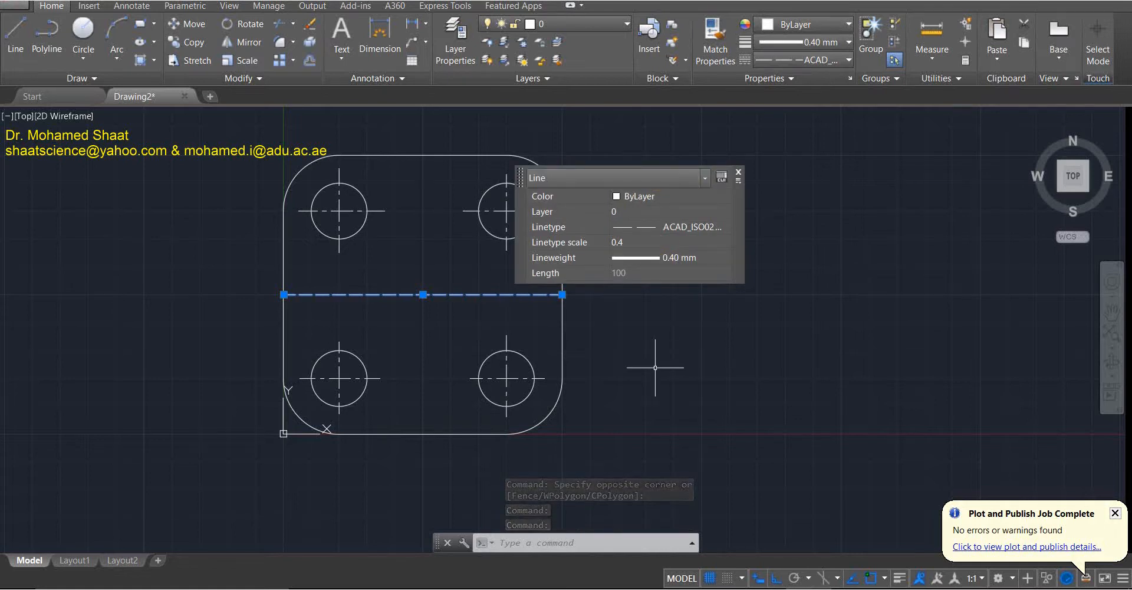
click(722, 219)
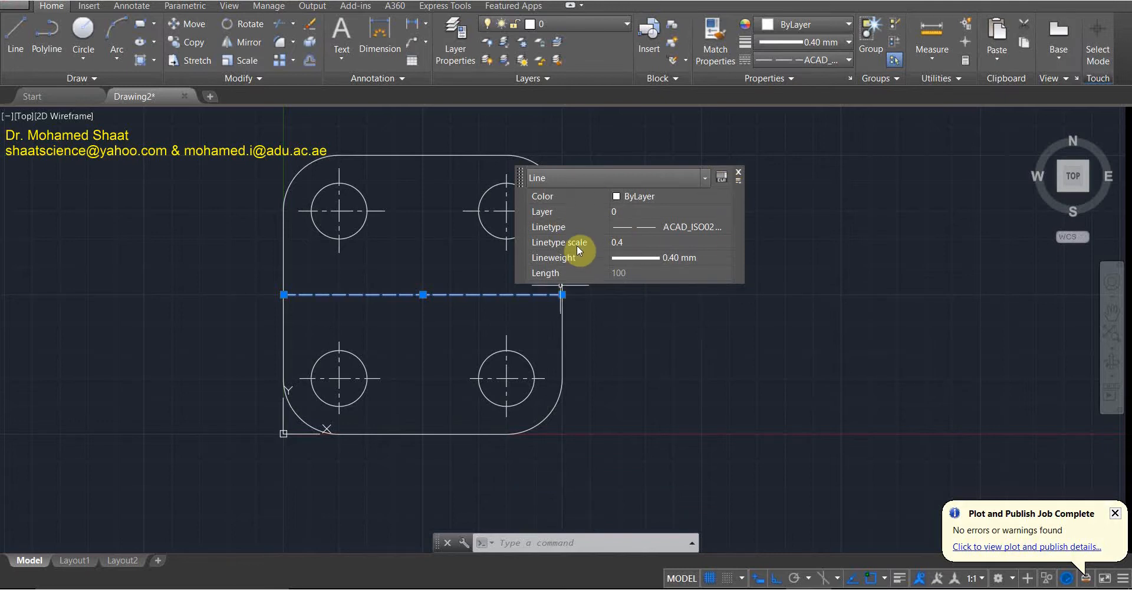
click(720, 183)
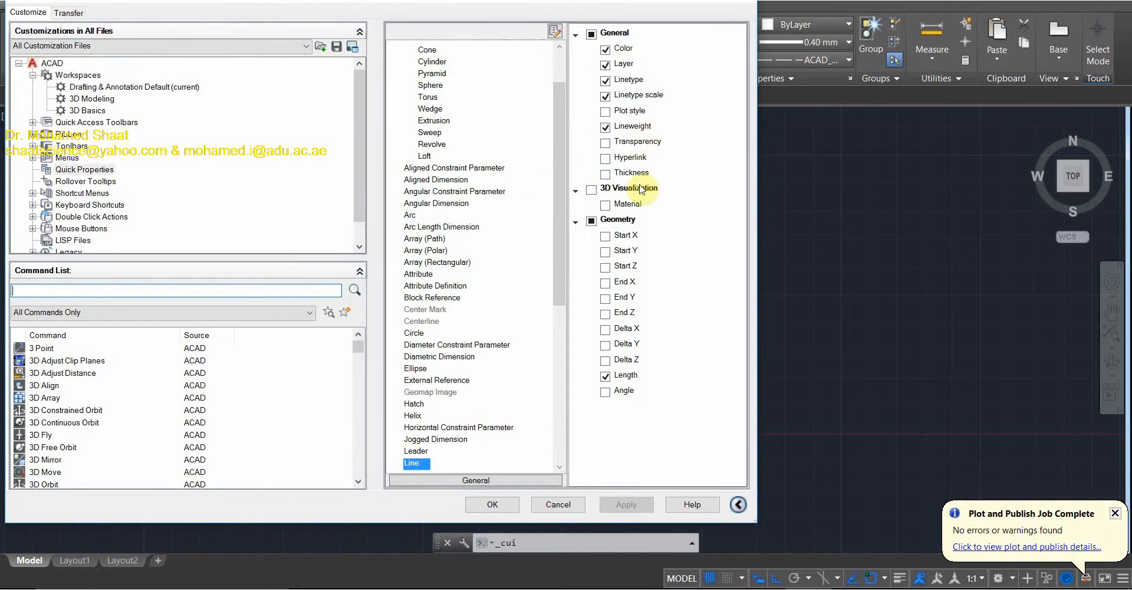
click(558, 505)
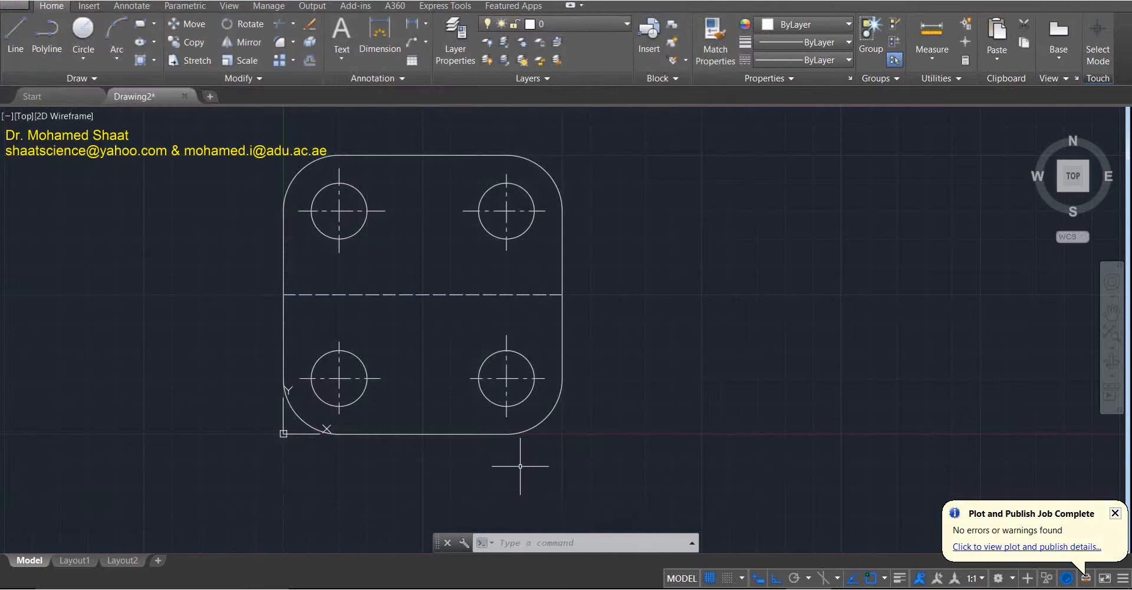
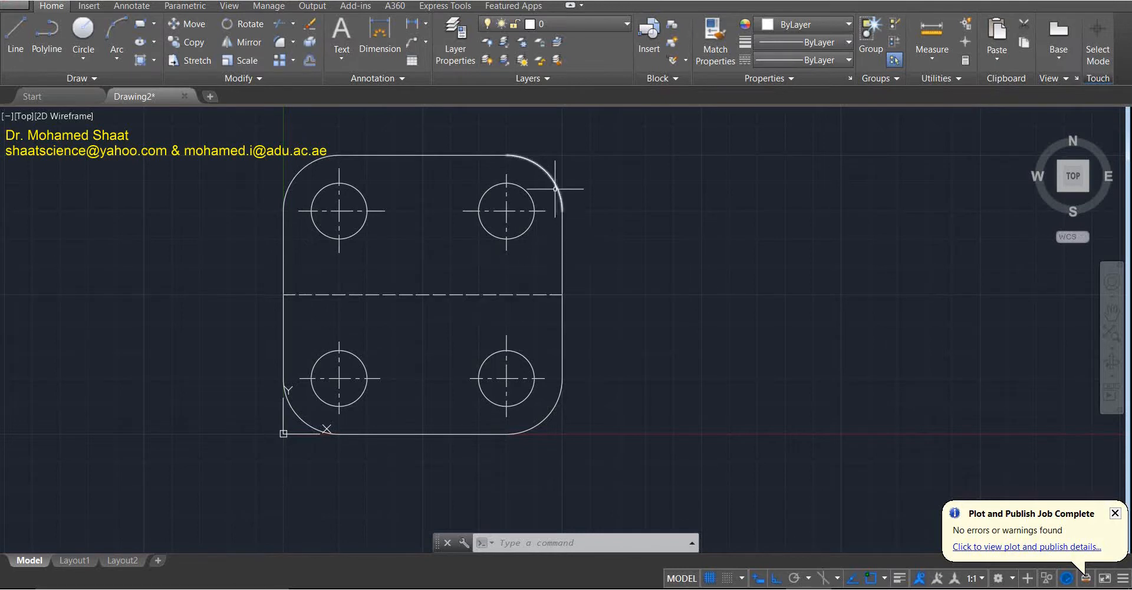
click(772, 28)
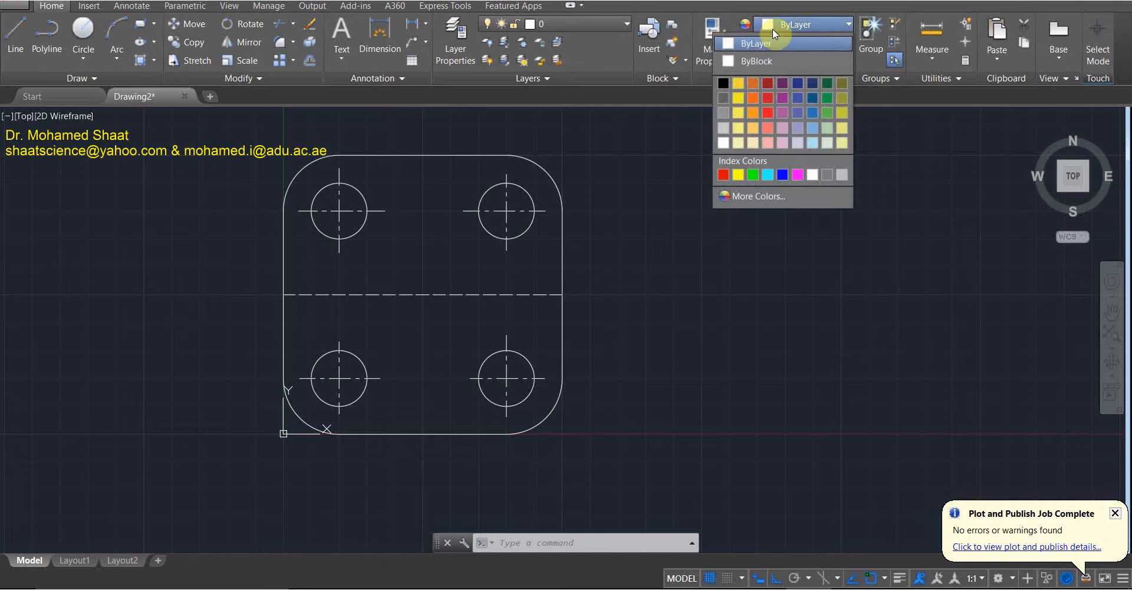
click(819, 27)
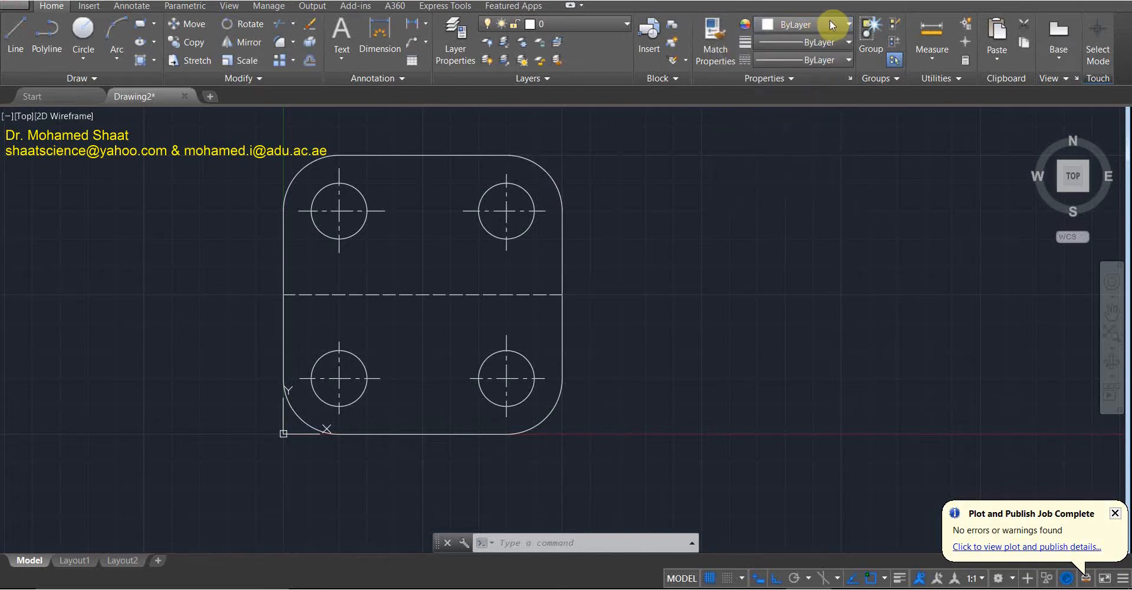
click(547, 161)
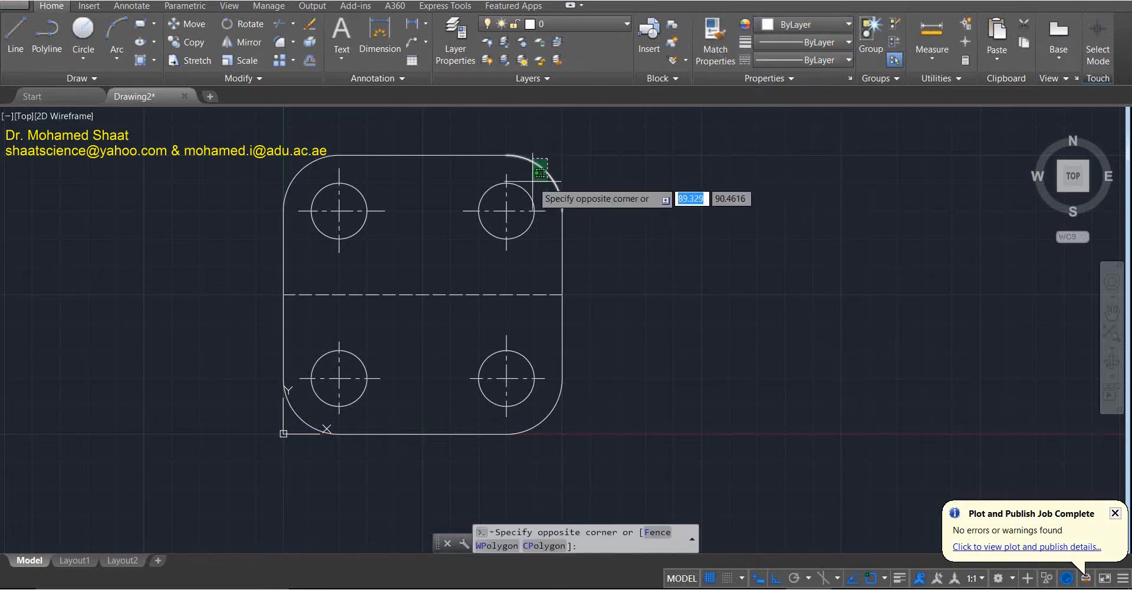
click(538, 174)
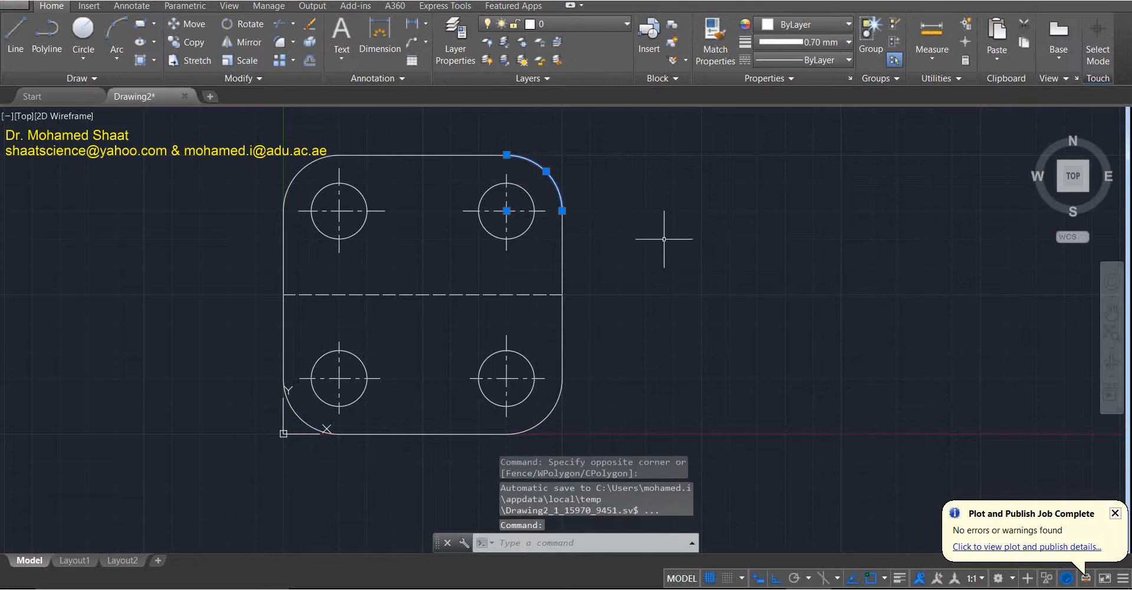
key(Escape)
click(524, 233)
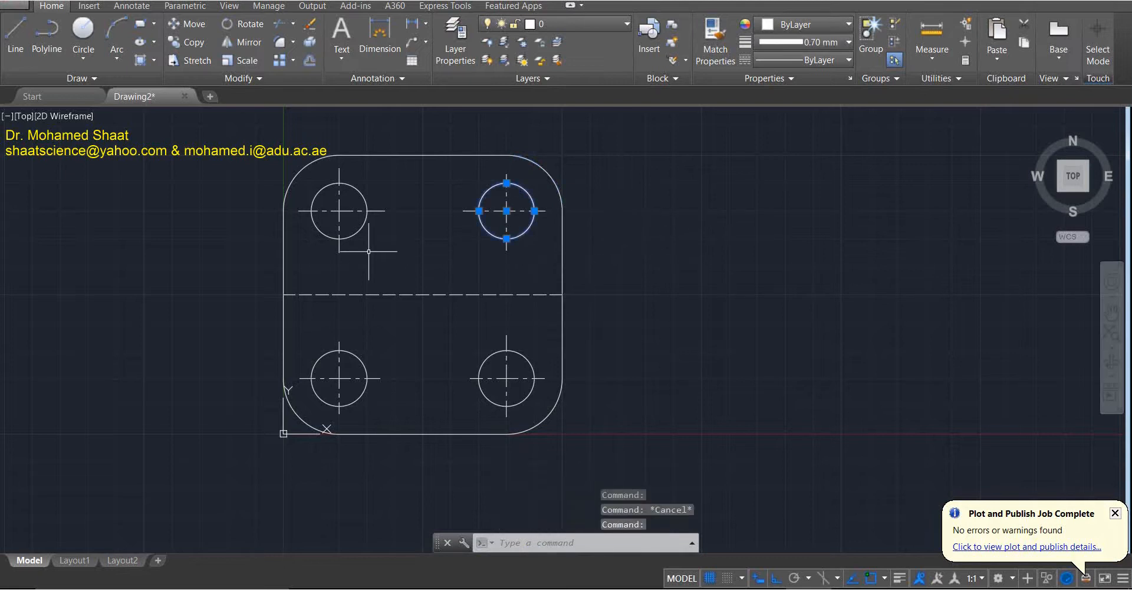
click(366, 213)
click(362, 356)
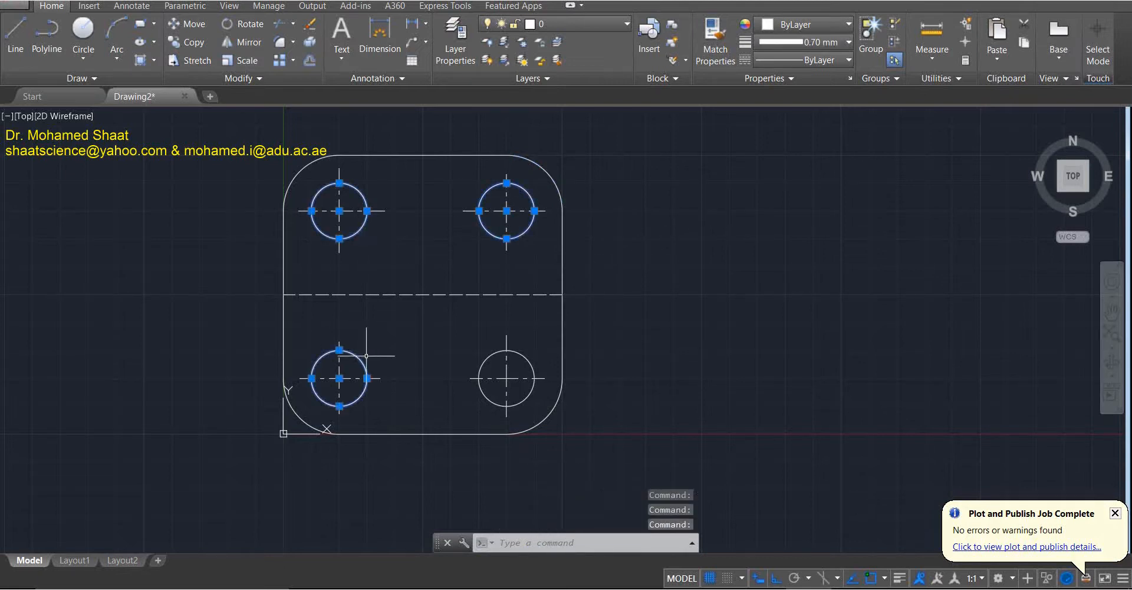
click(510, 352)
click(800, 24)
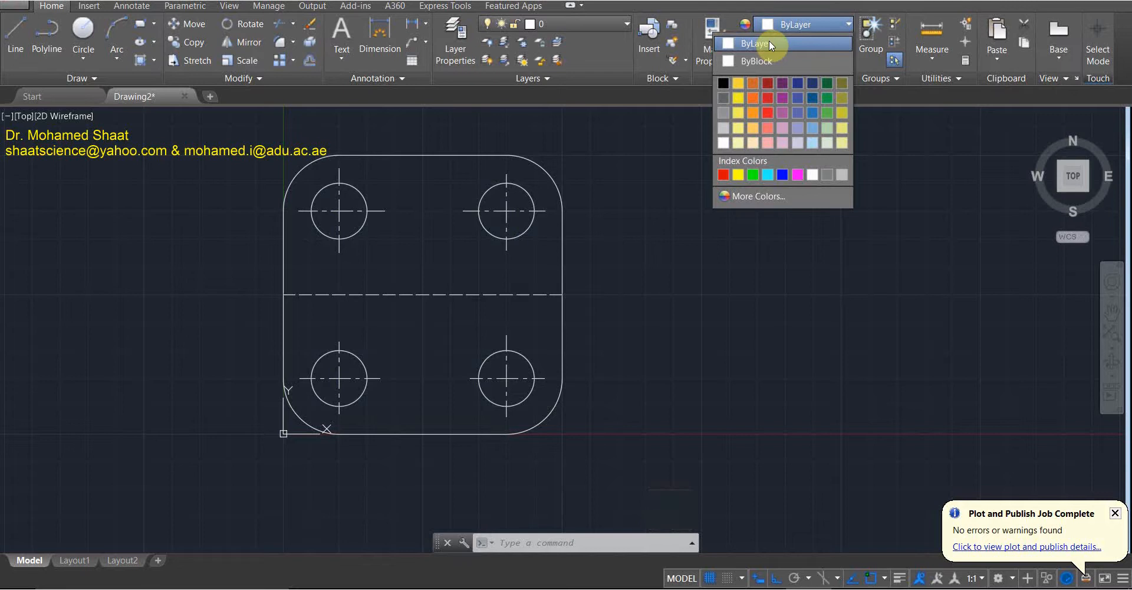
click(513, 266)
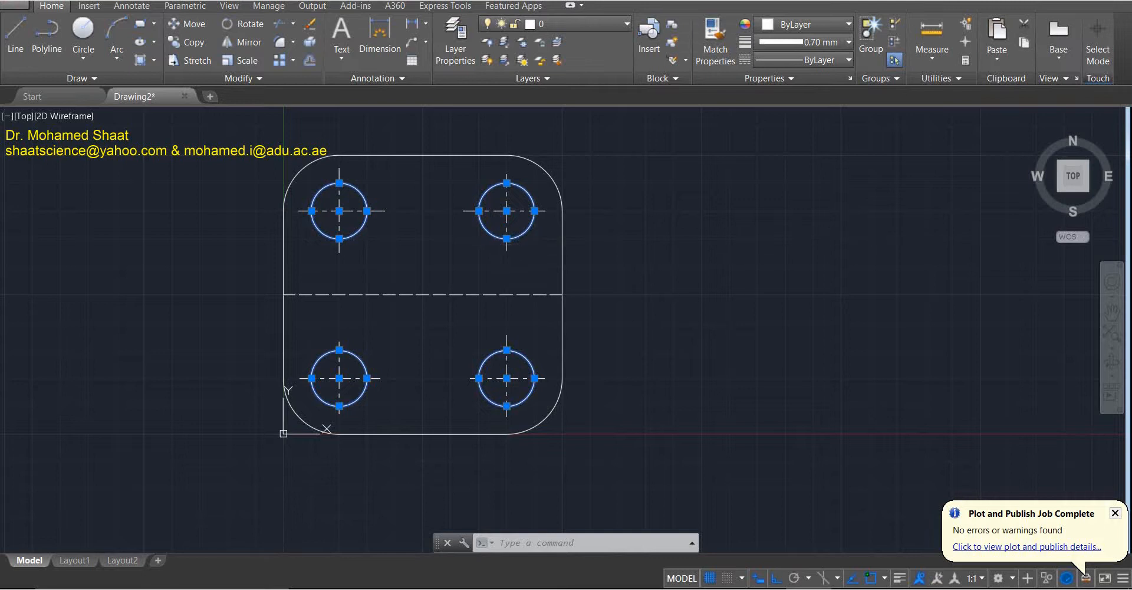
key(Escape)
key(Escape)
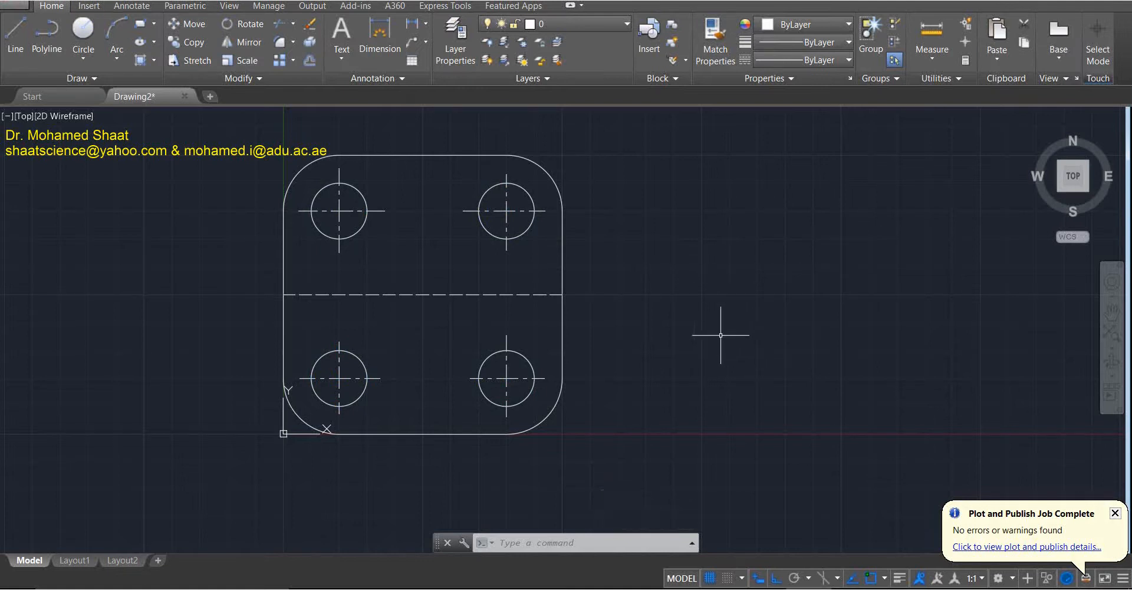
Open Layout1, erase the viewport that shows the plate, and undo the erasure.
click(85, 563)
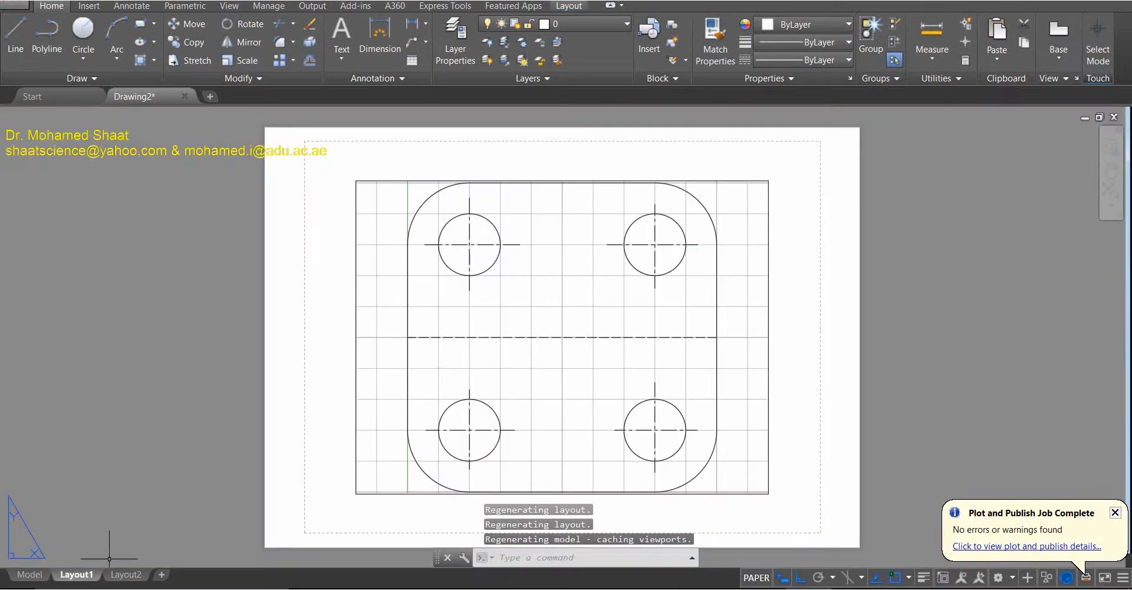
click(357, 395)
key(Delete)
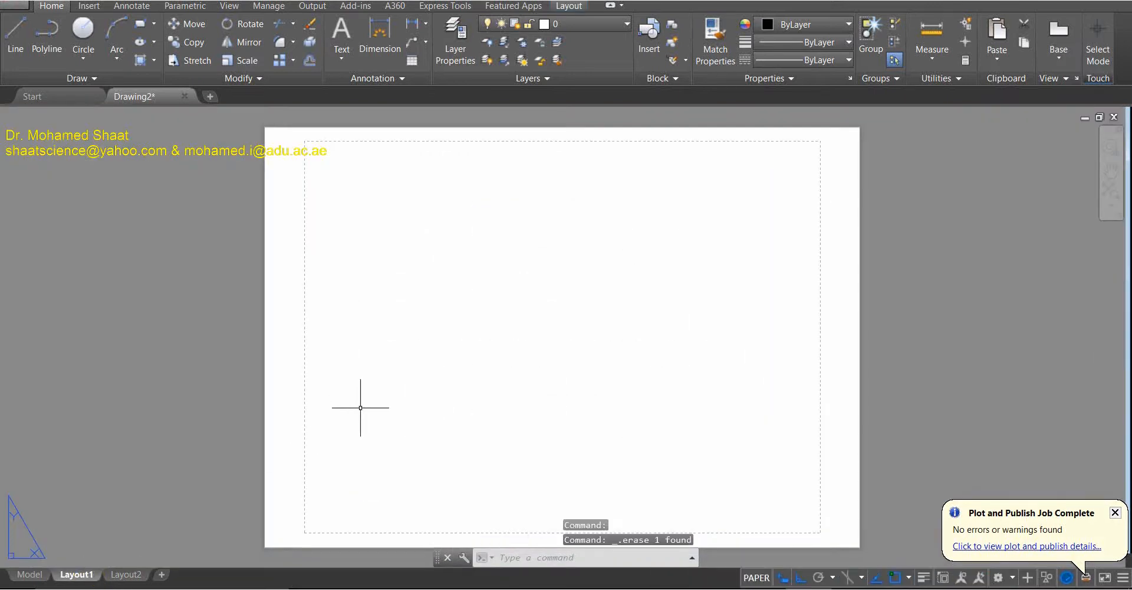
key(ctrl+z)
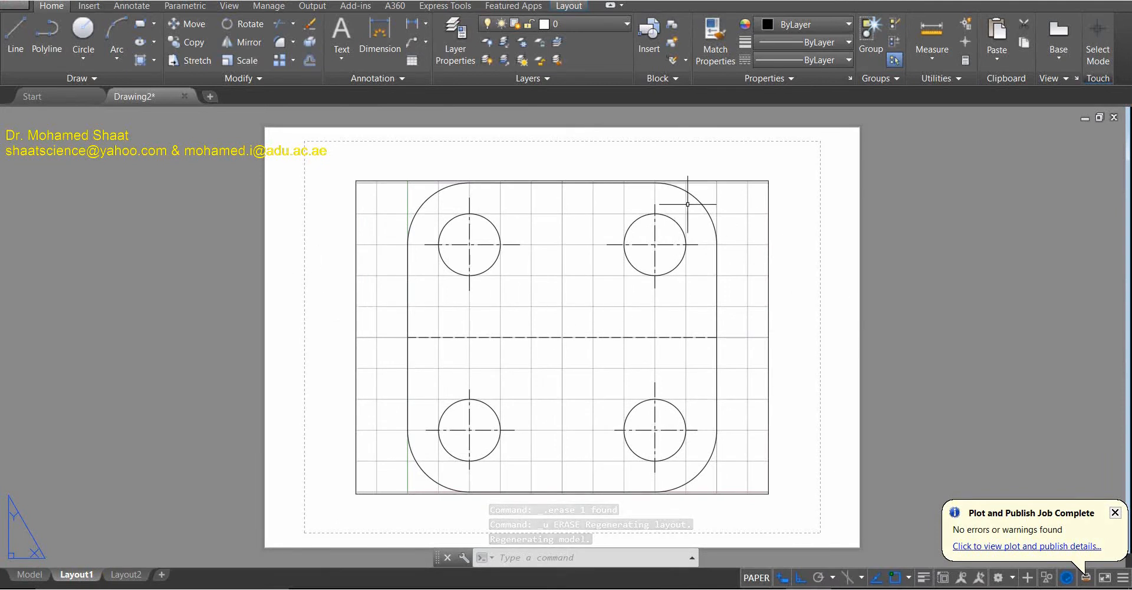
Switch the lineweight display on, off and on again in Layout1 to compare the plate's line thicknesses.
click(923, 579)
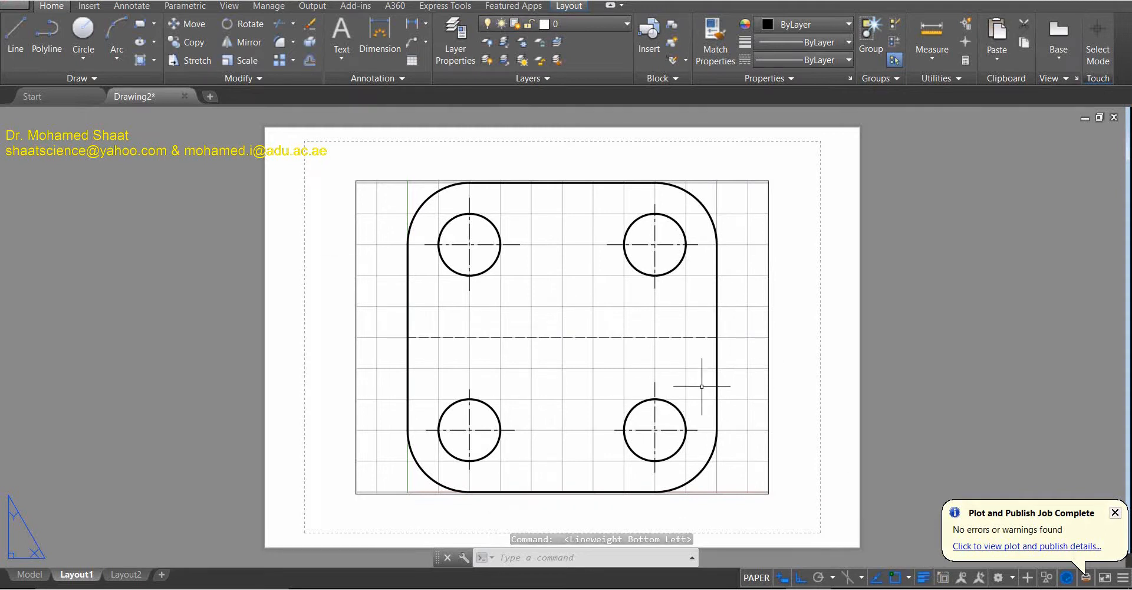
click(925, 578)
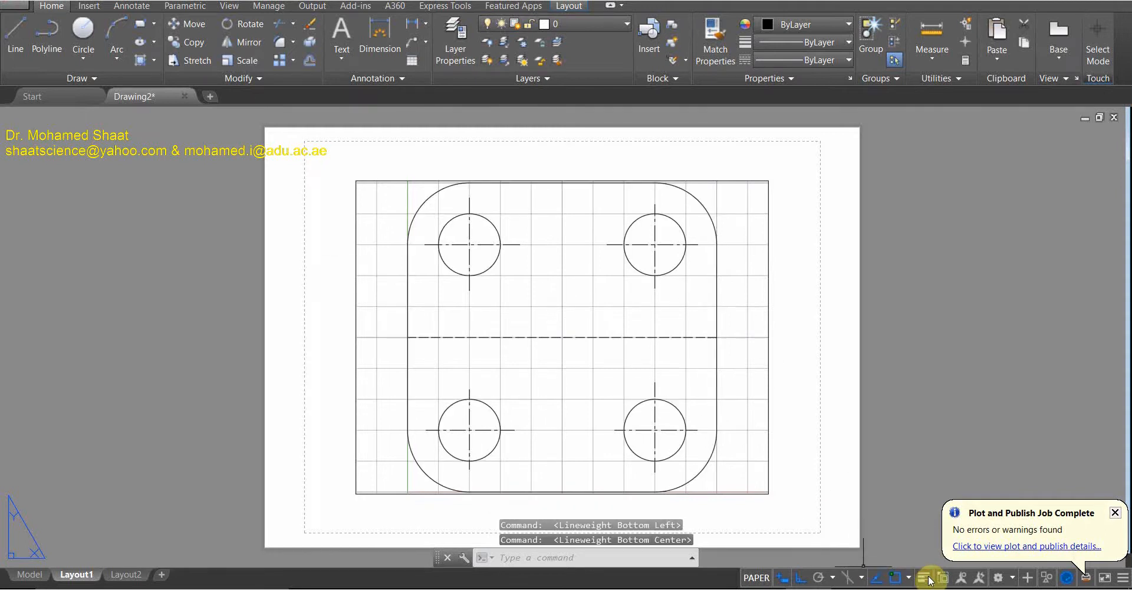
click(925, 578)
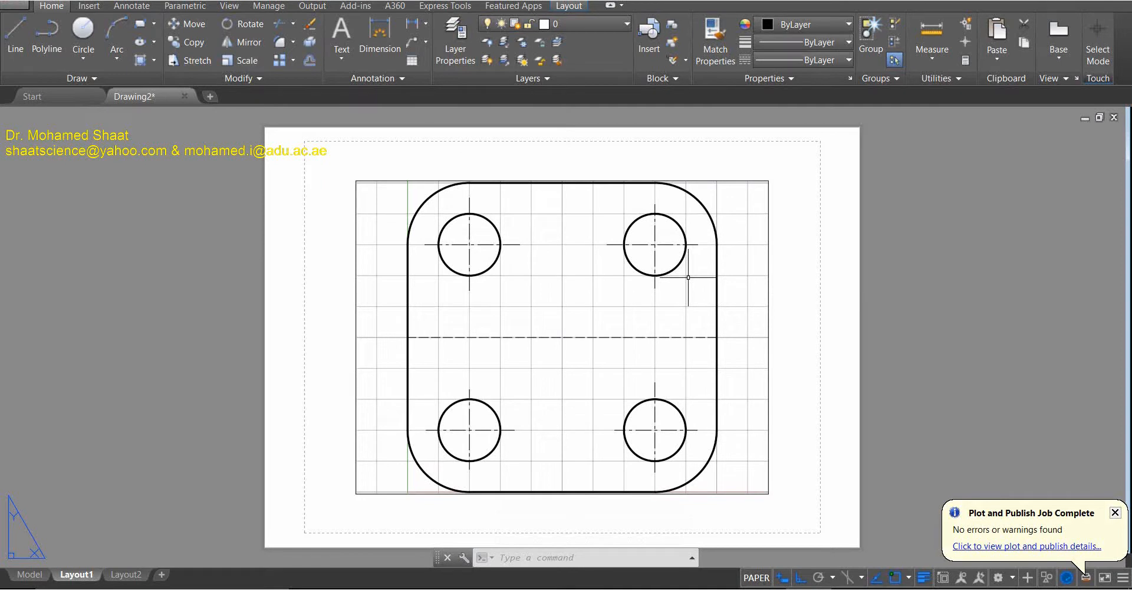
Compare how the plate is displayed in model space and in Layout1 with the current color kept at ByLayer, ending in model space.
click(835, 24)
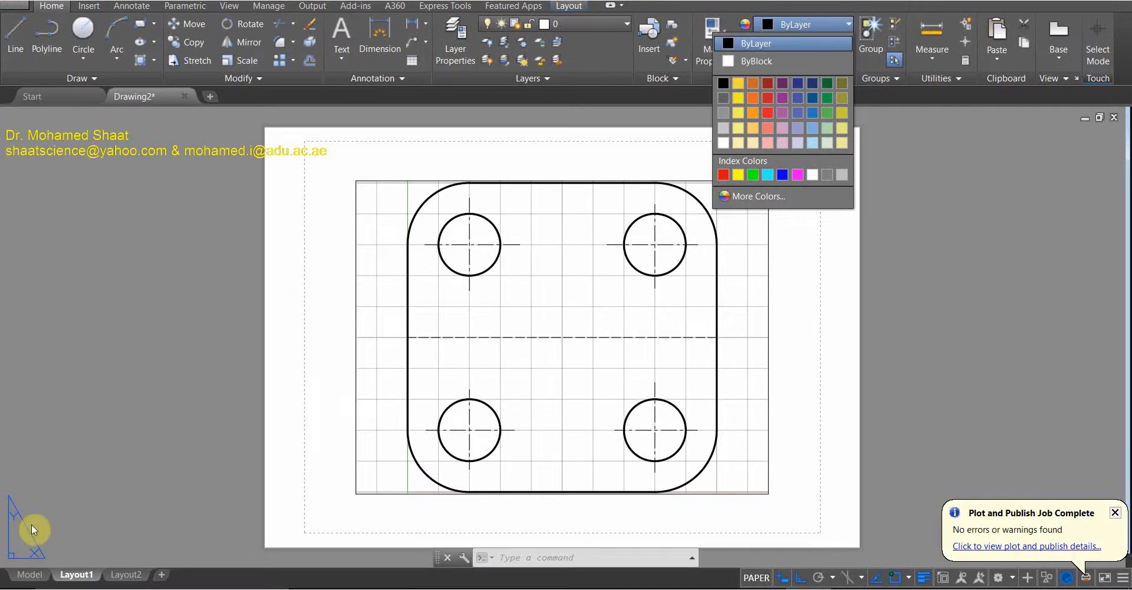
click(19, 578)
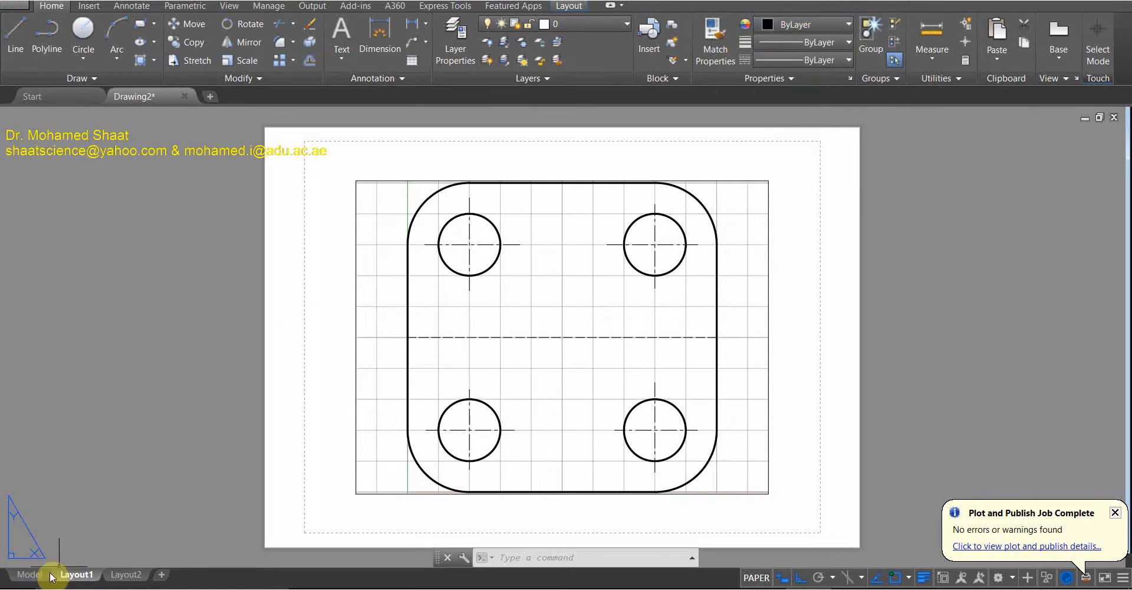
click(31, 574)
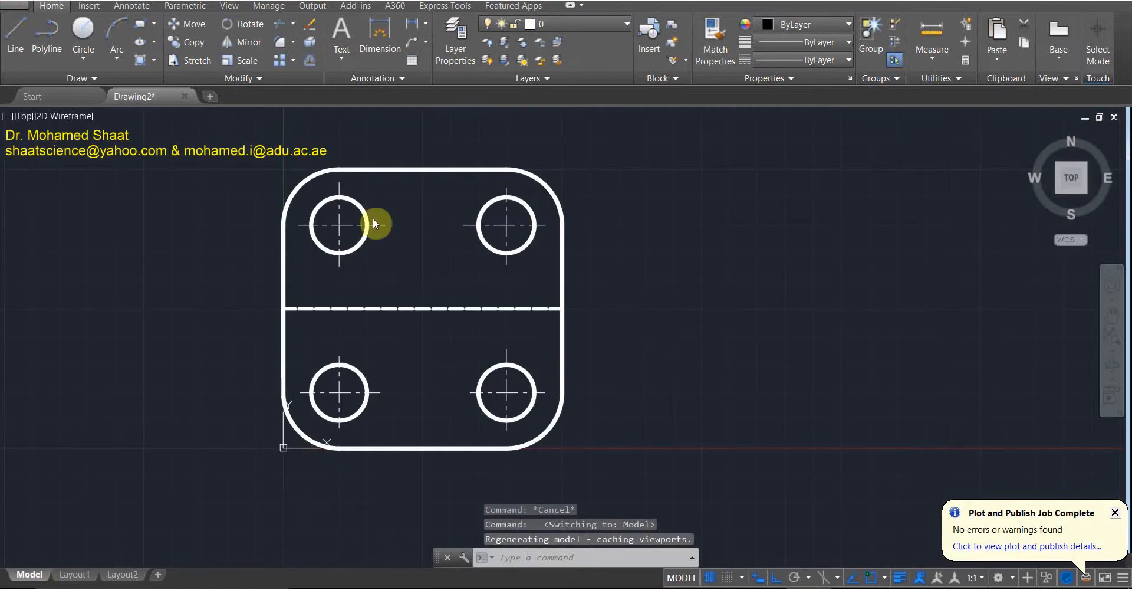
click(804, 24)
click(770, 40)
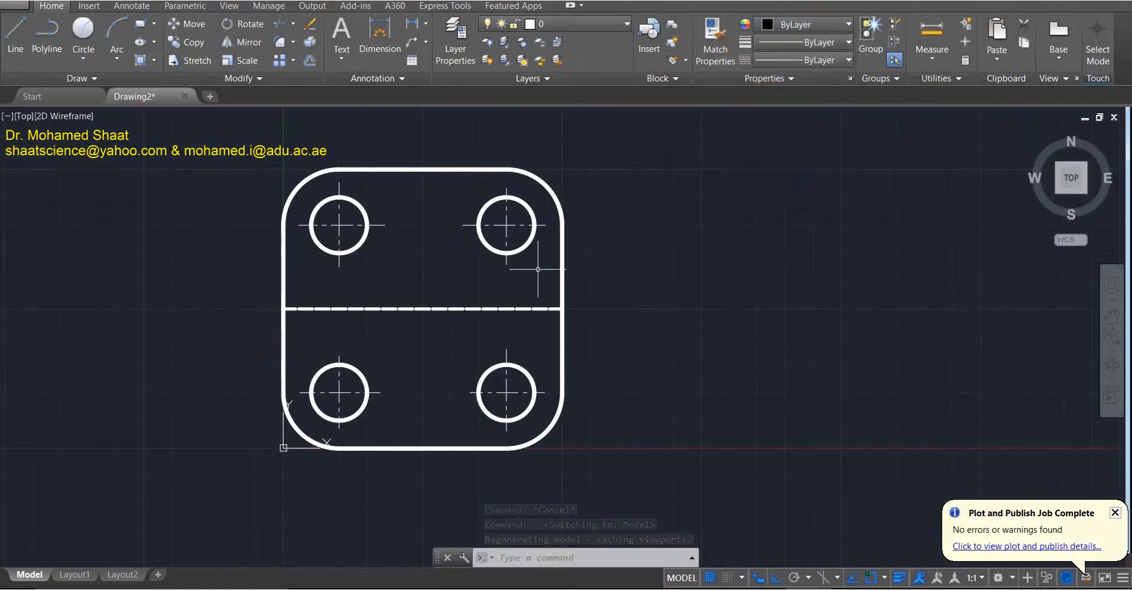
click(75, 574)
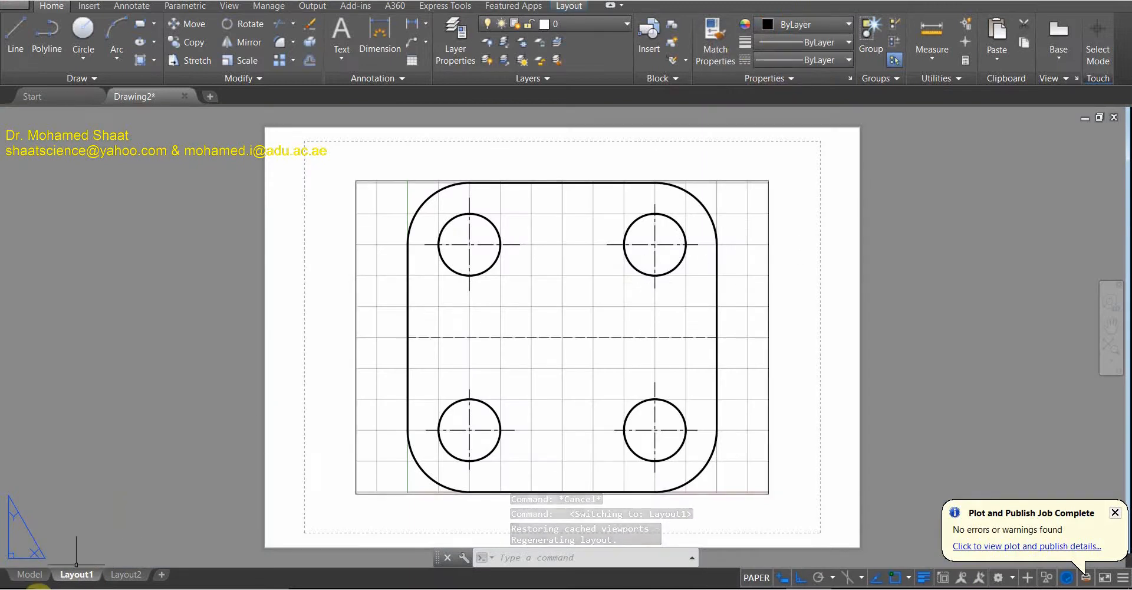
click(29, 574)
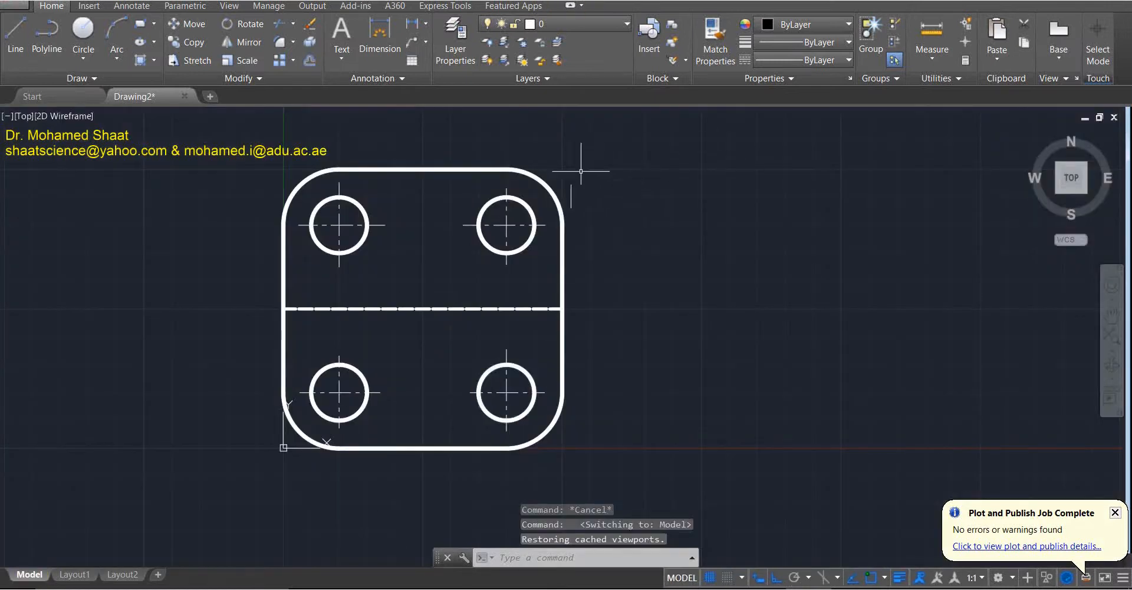
Turn off the lineweight display in model space and set the color of all four hole circles to red 237,31,36.
click(899, 577)
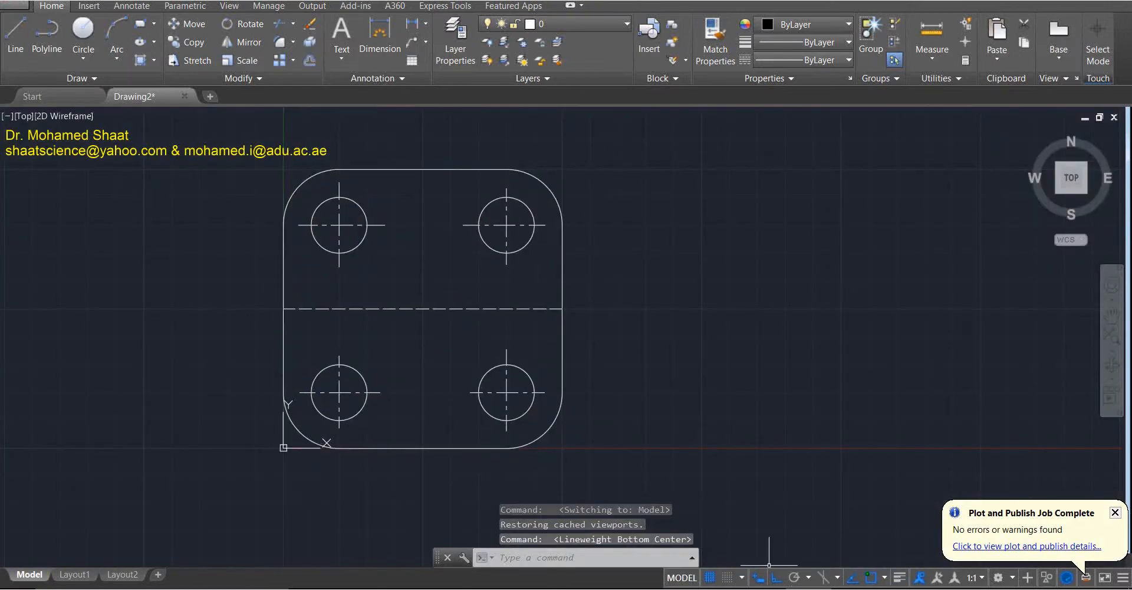
click(512, 253)
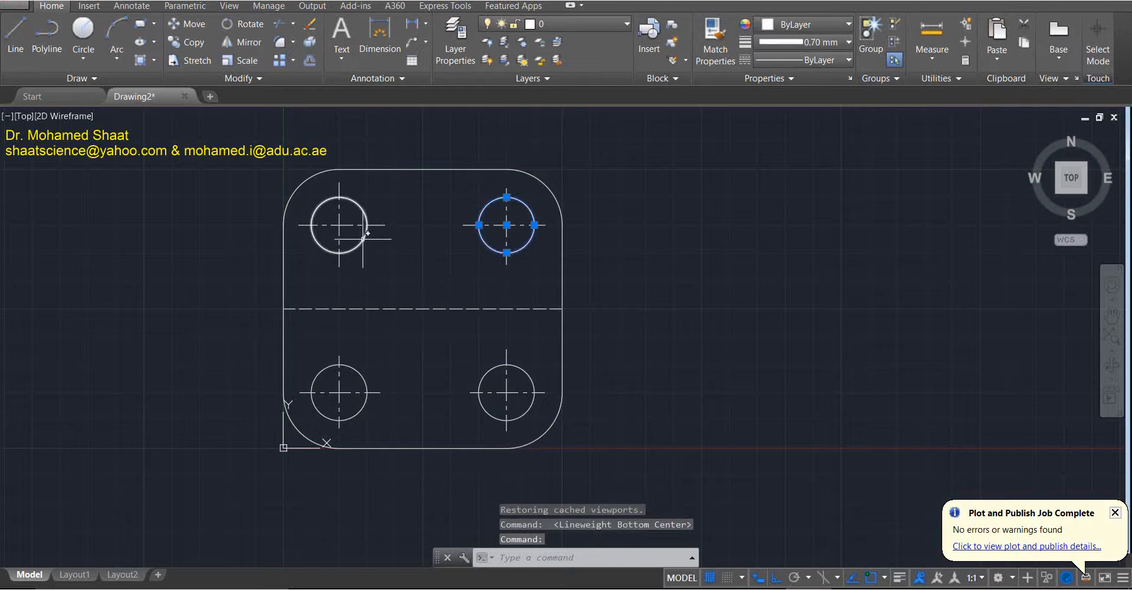
click(364, 234)
click(360, 366)
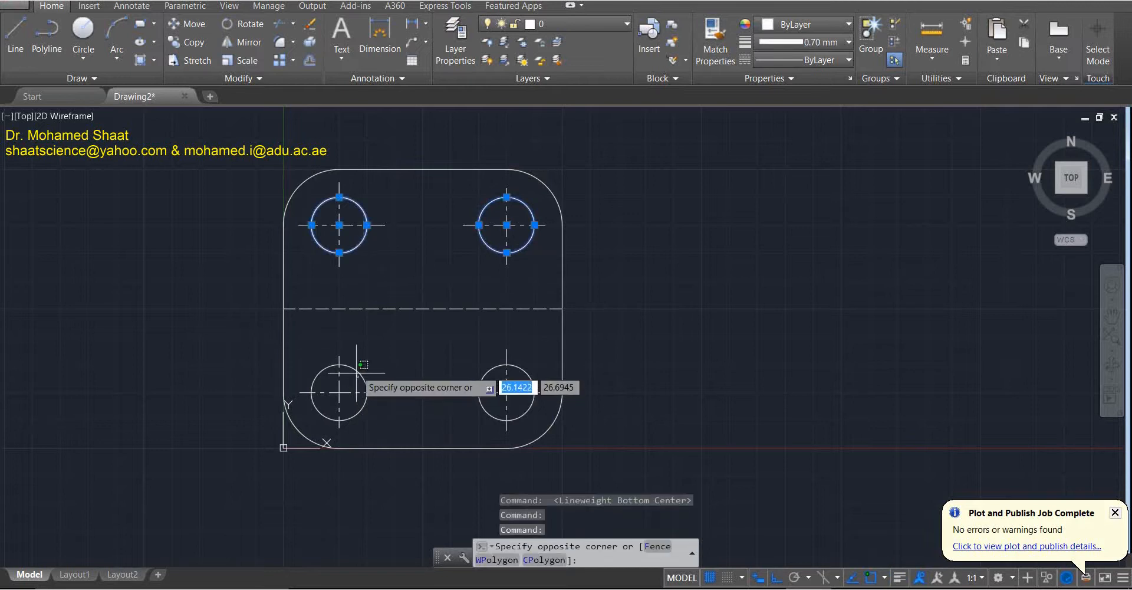
click(357, 373)
click(494, 352)
click(479, 383)
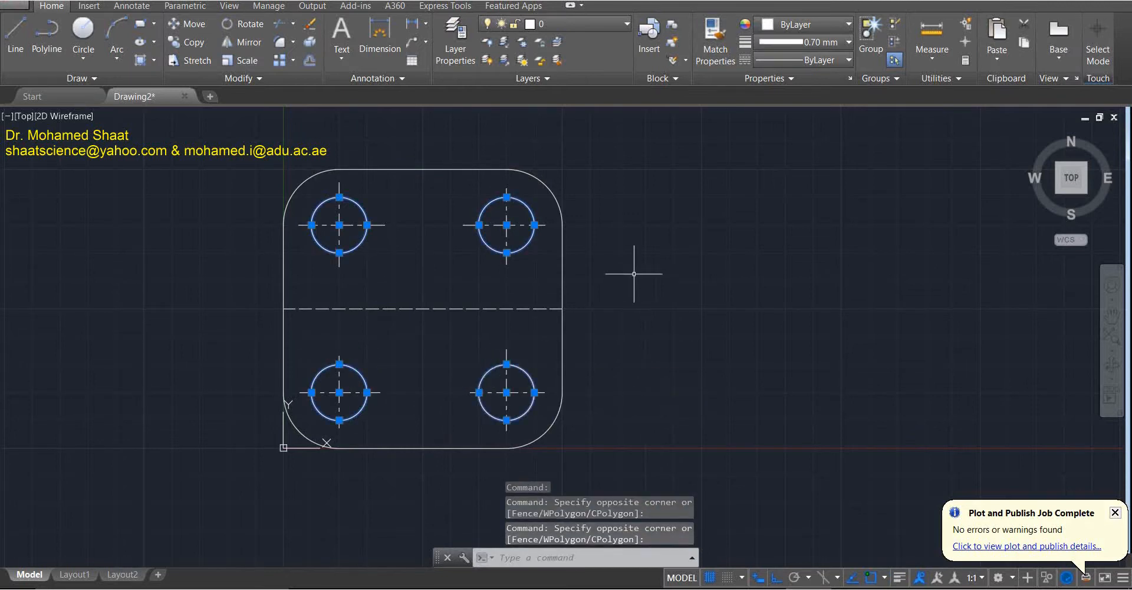
click(820, 25)
click(820, 24)
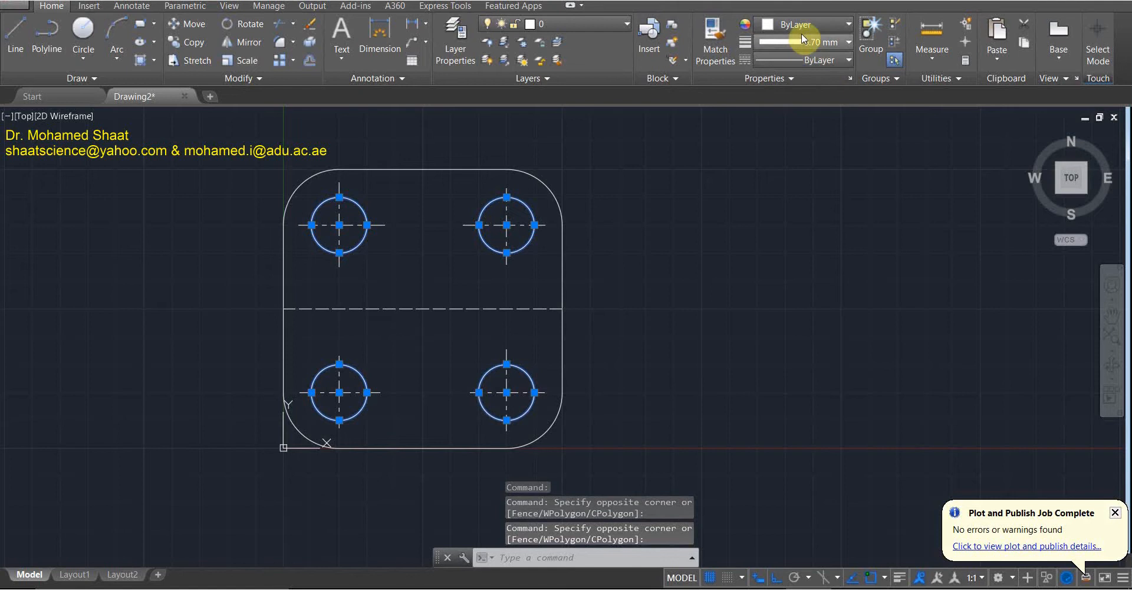
click(801, 22)
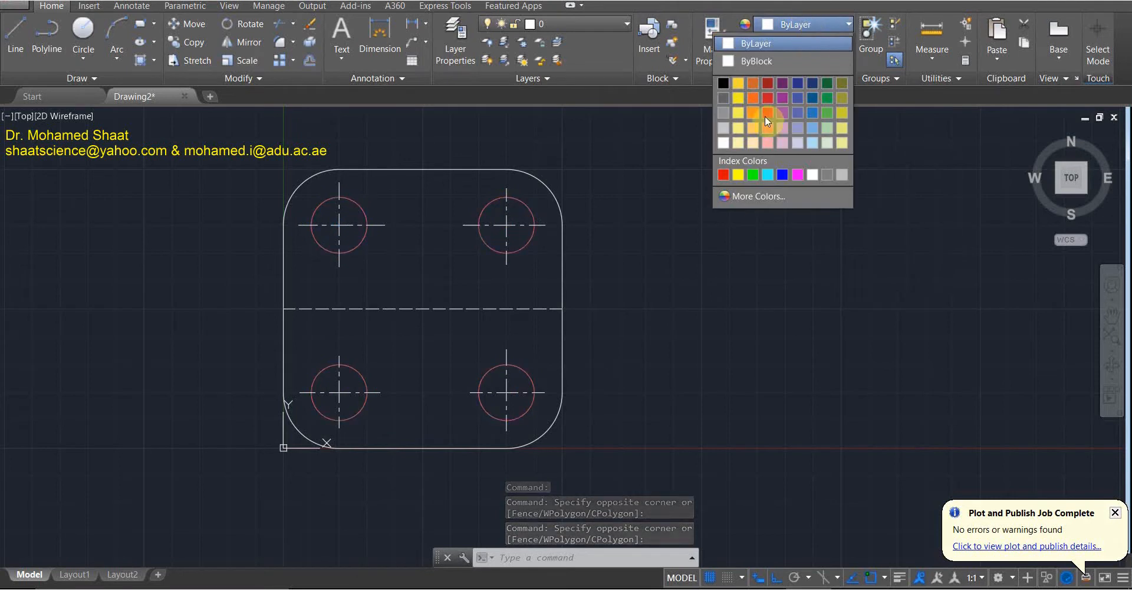
click(766, 114)
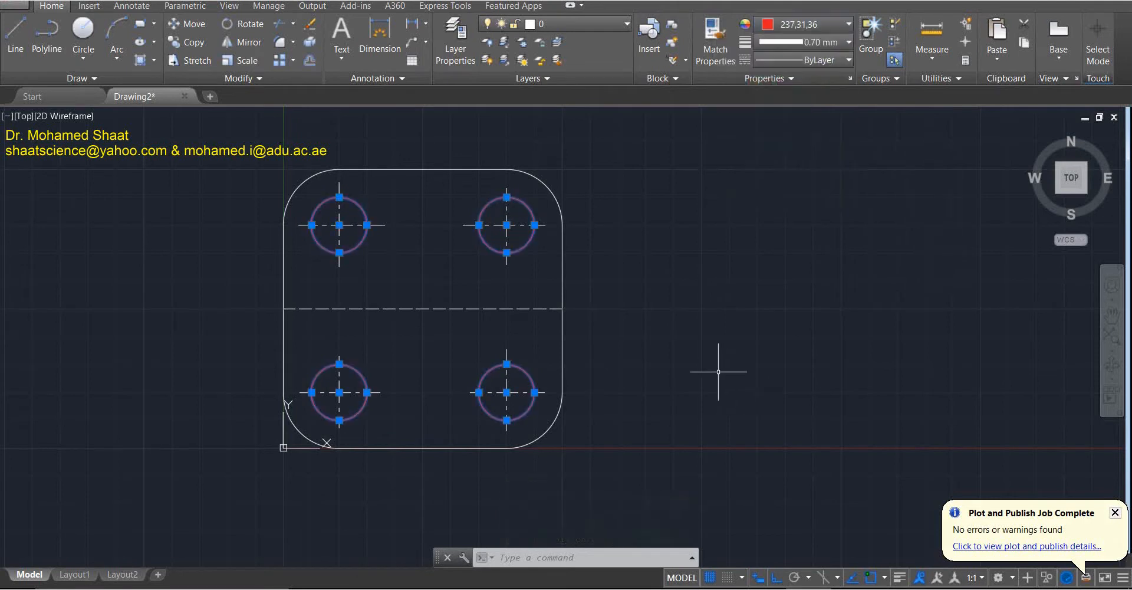
key(Escape)
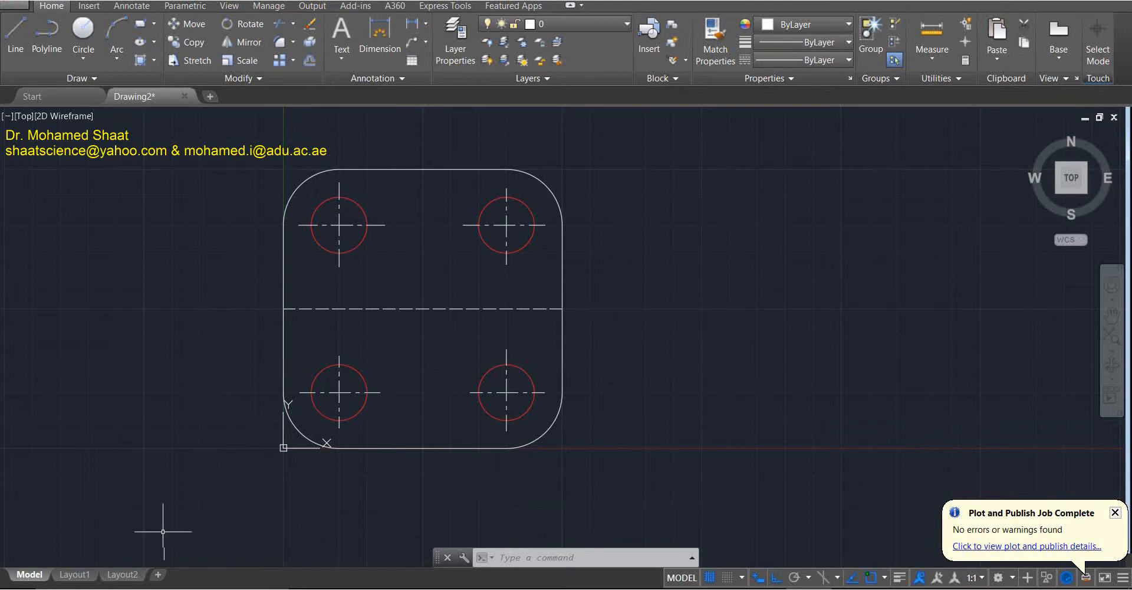
Open Layout1 and turn the lineweight display on for the plate with its red holes.
click(81, 579)
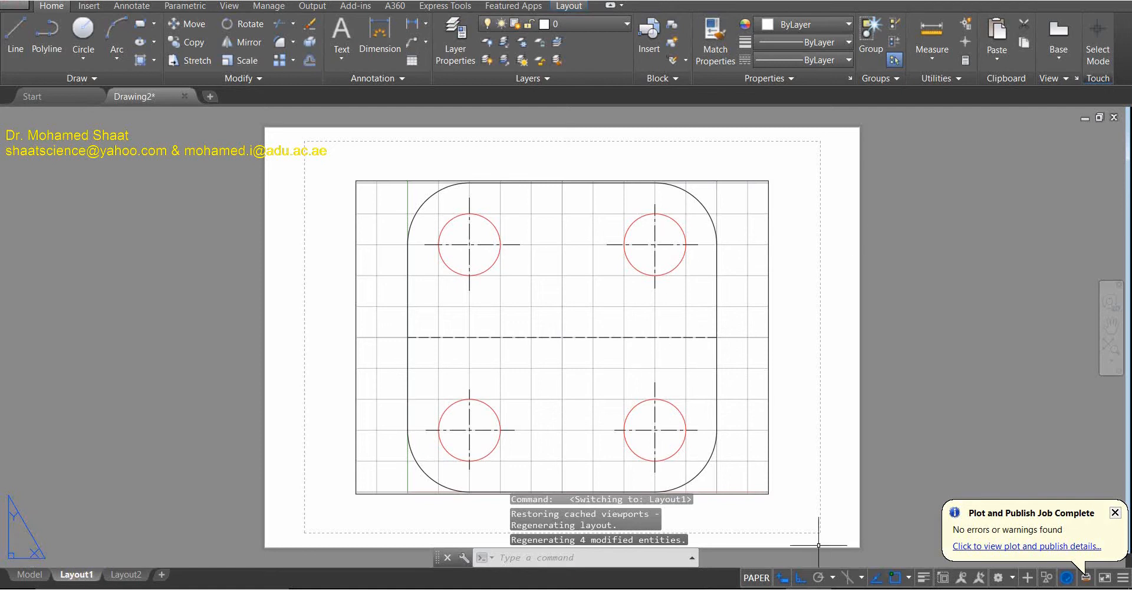
click(924, 578)
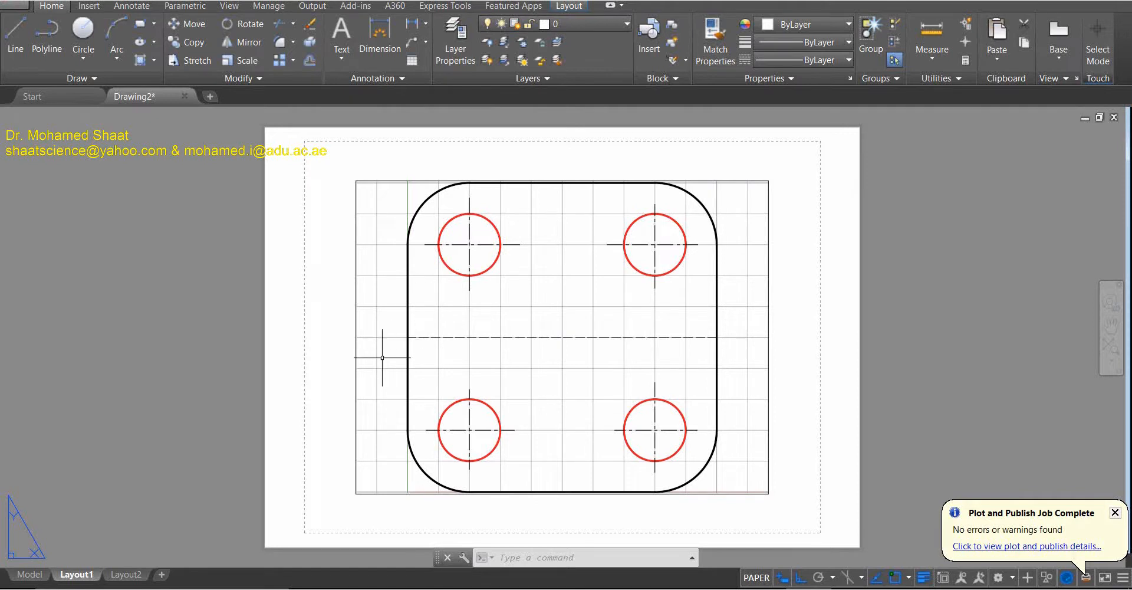
In model space, recolor the plate's dashed horizontal middle line to blue 69,84,165 and turn off the lineweight display.
click(29, 574)
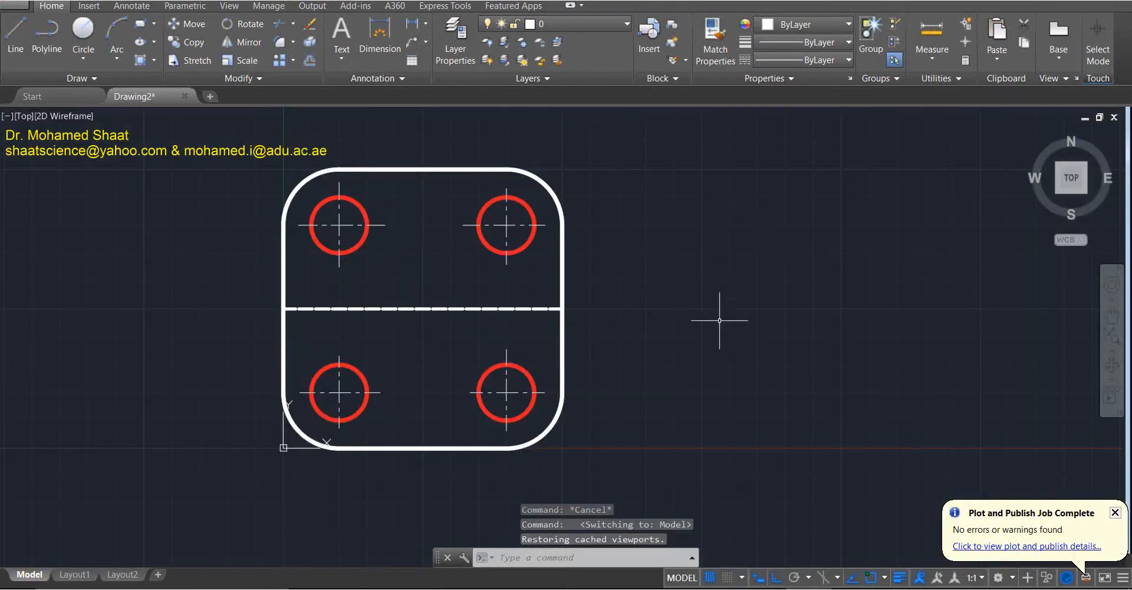
click(543, 308)
click(462, 321)
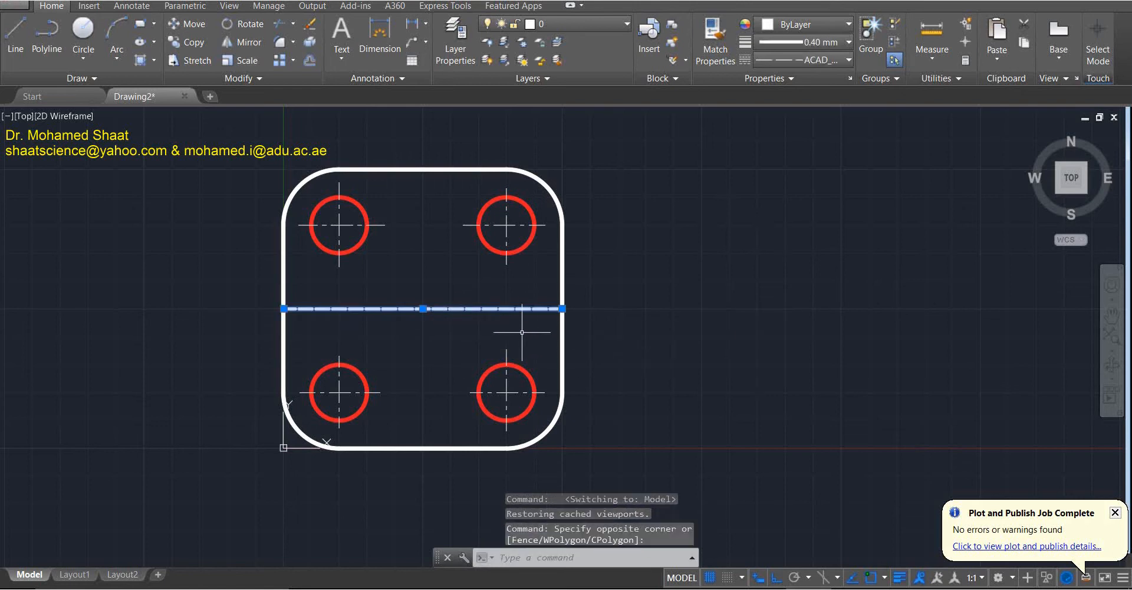
click(789, 44)
click(789, 44)
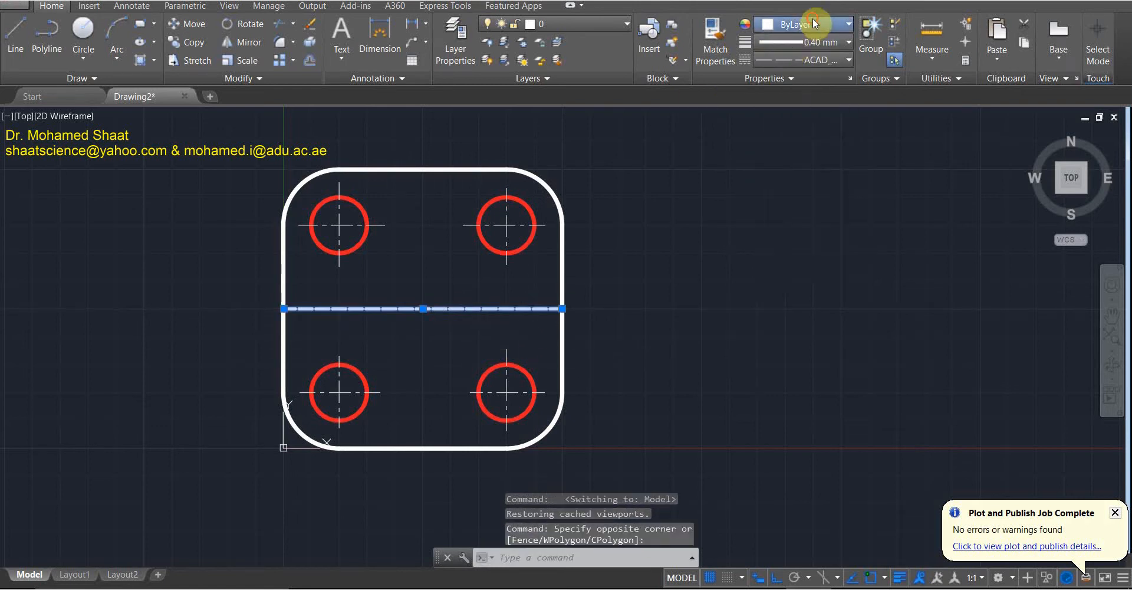
click(813, 24)
click(797, 98)
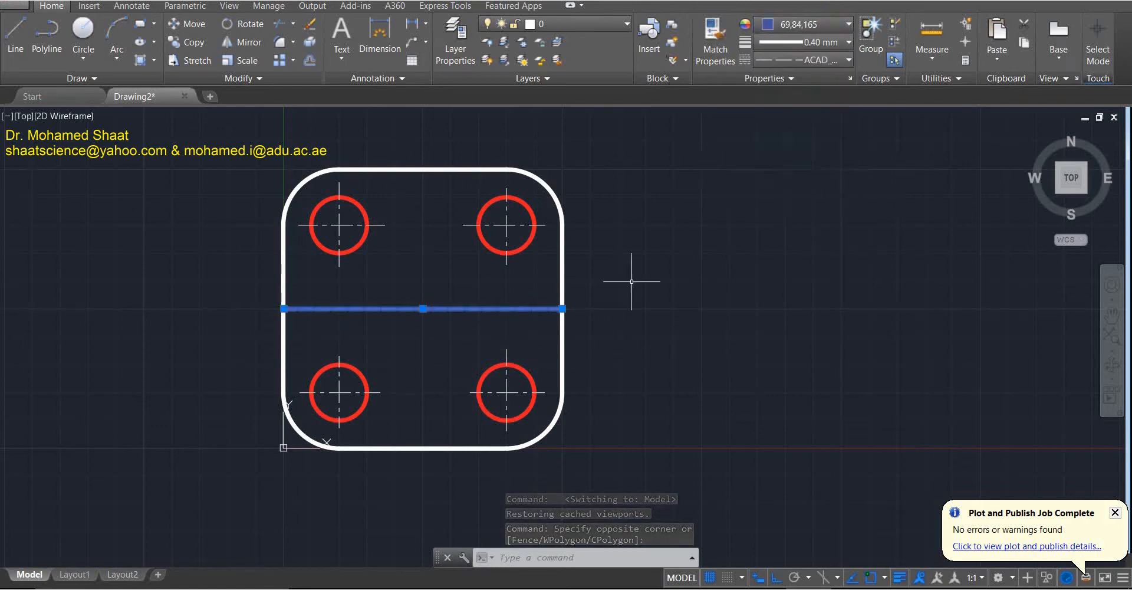
click(685, 336)
key(Escape)
key(Escape)
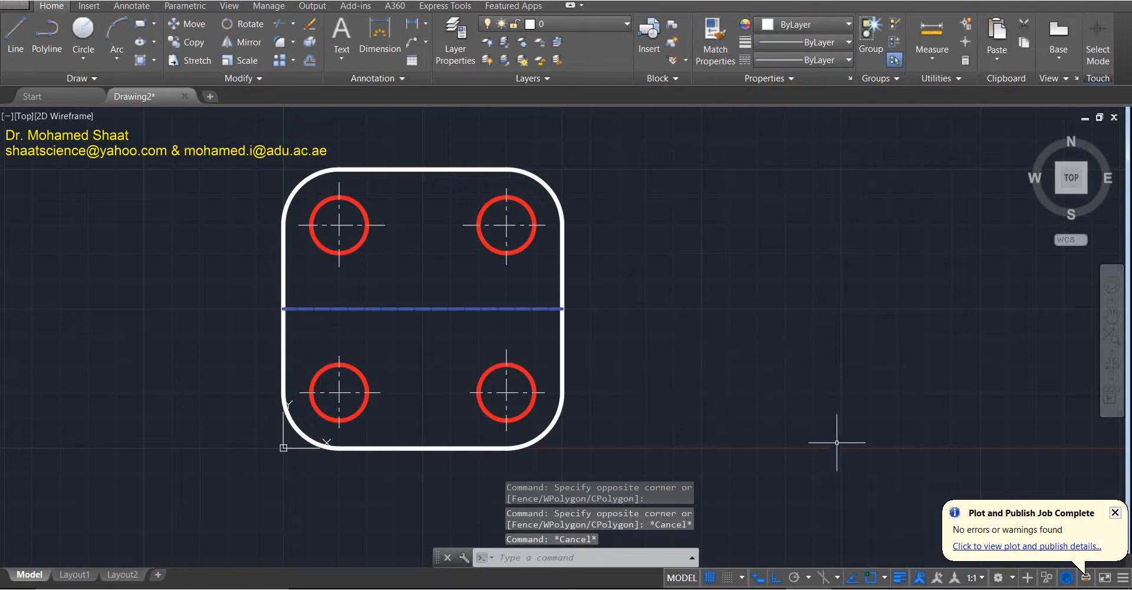
click(900, 577)
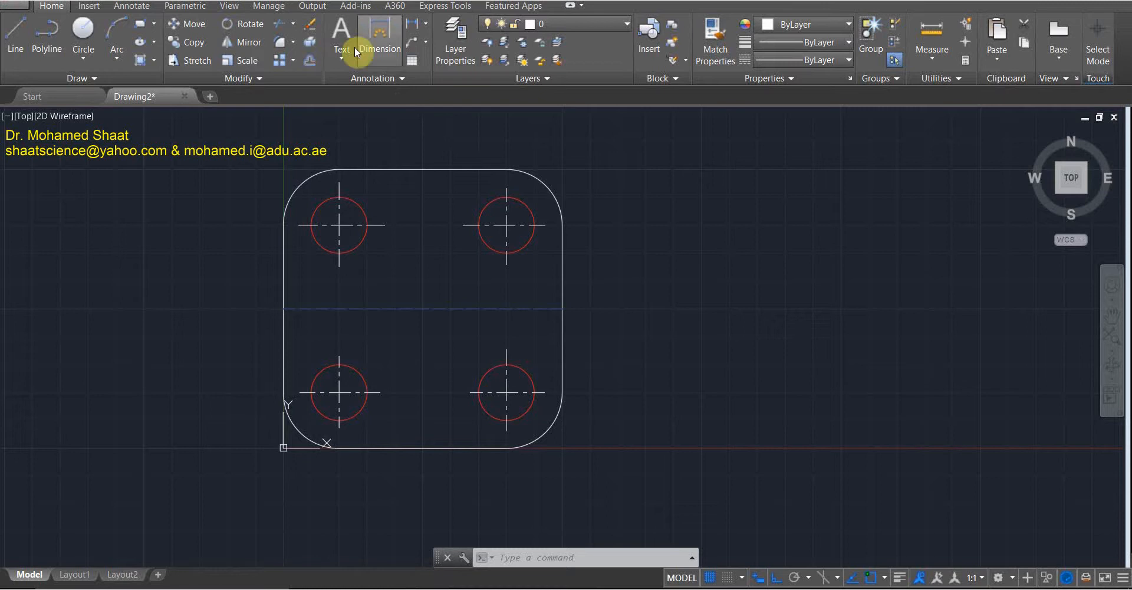
Add a linear dimension for the plate's overall height, placed outside its right edge.
click(380, 83)
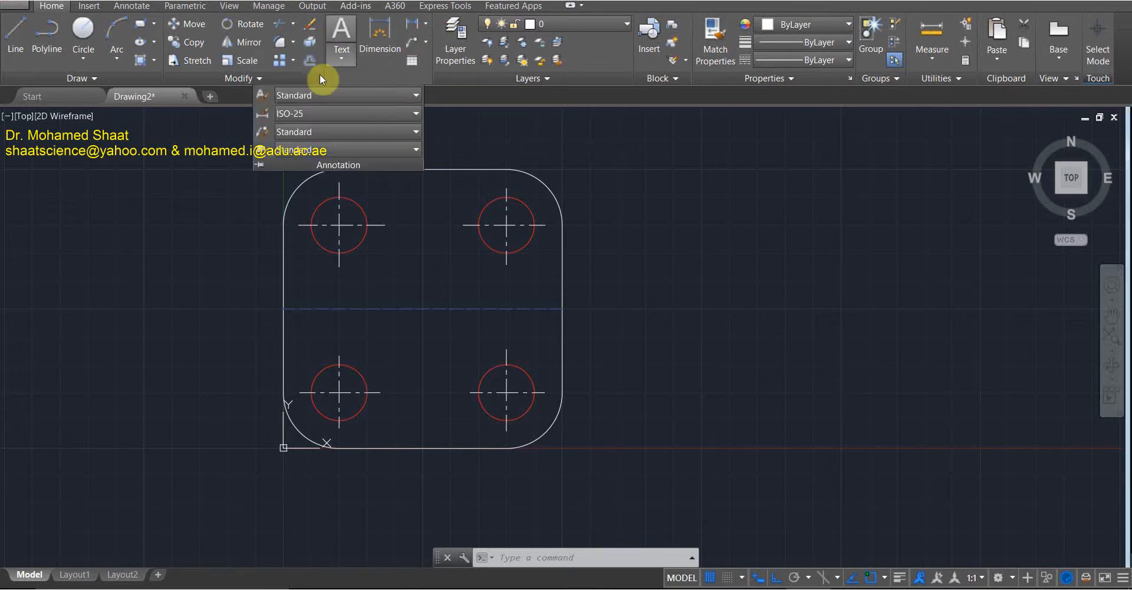
click(377, 76)
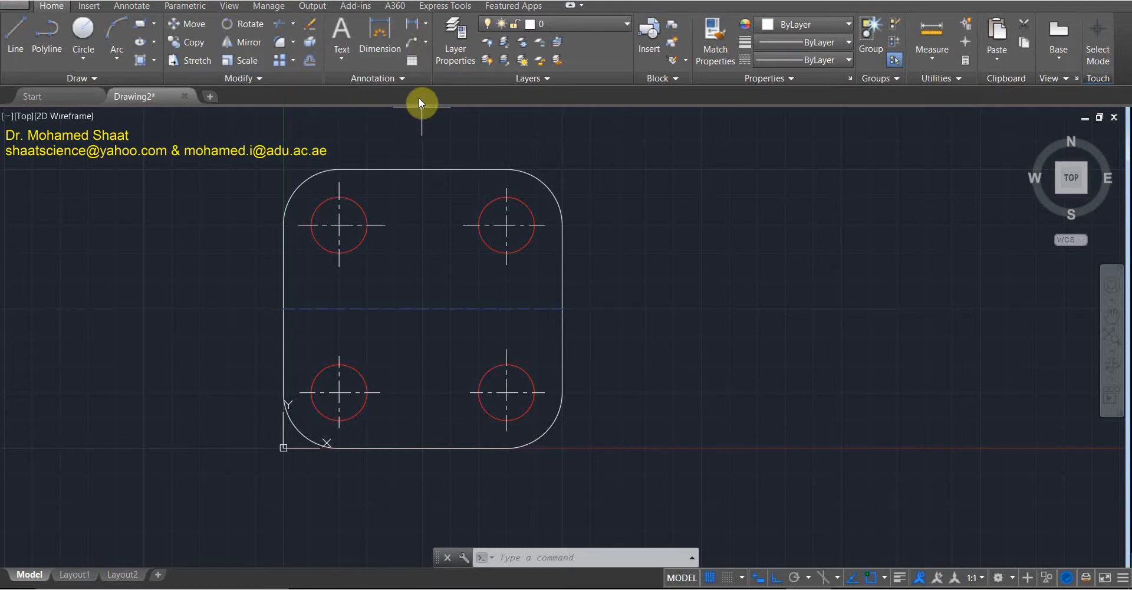
click(426, 26)
click(426, 26)
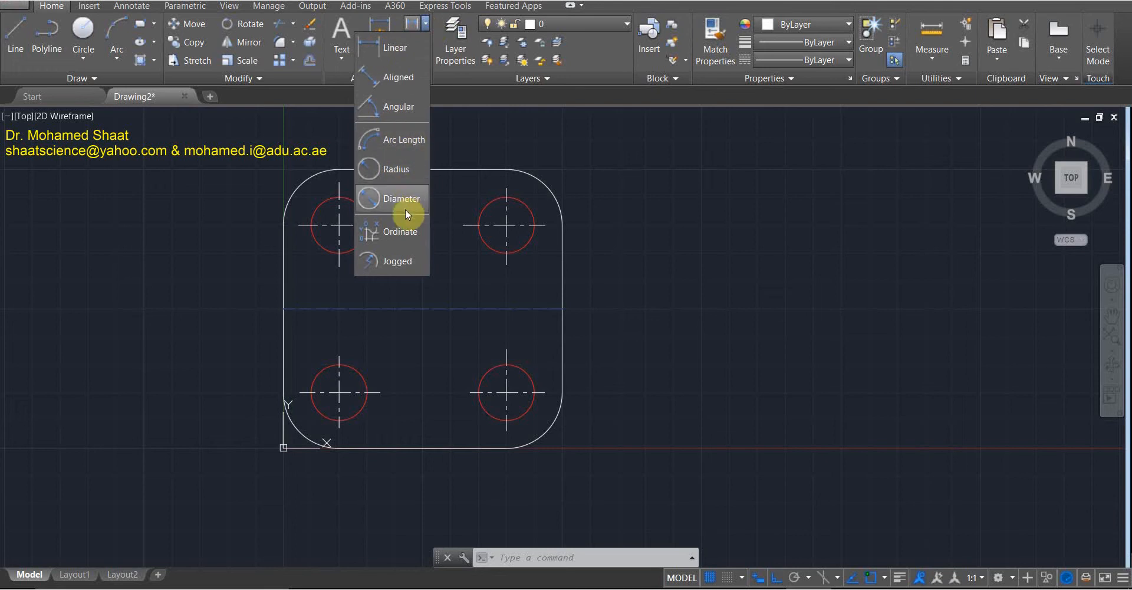
click(394, 47)
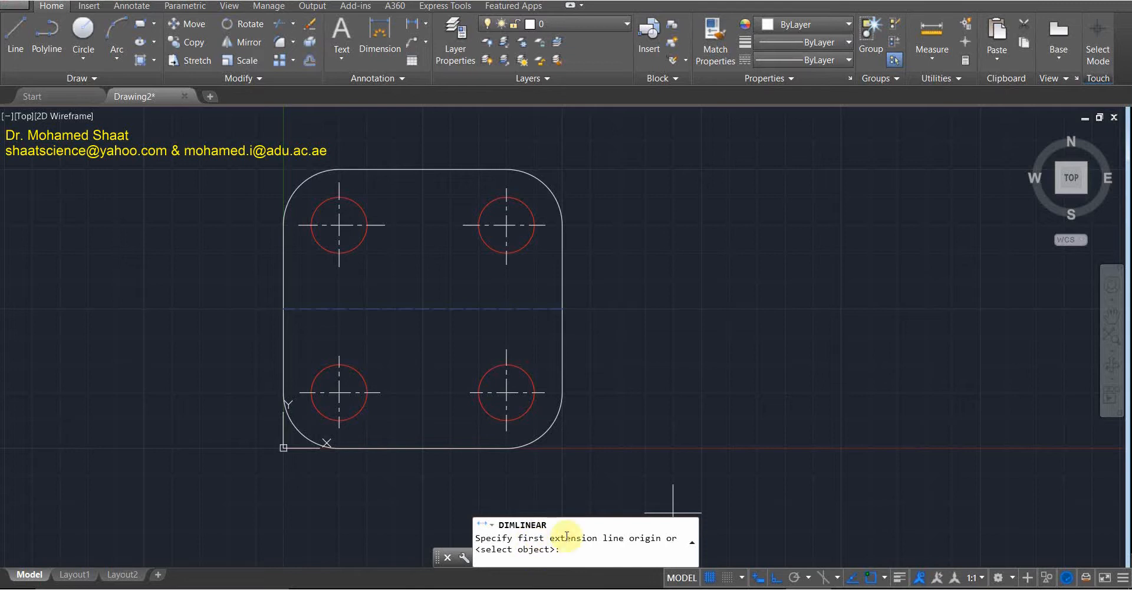
click(509, 167)
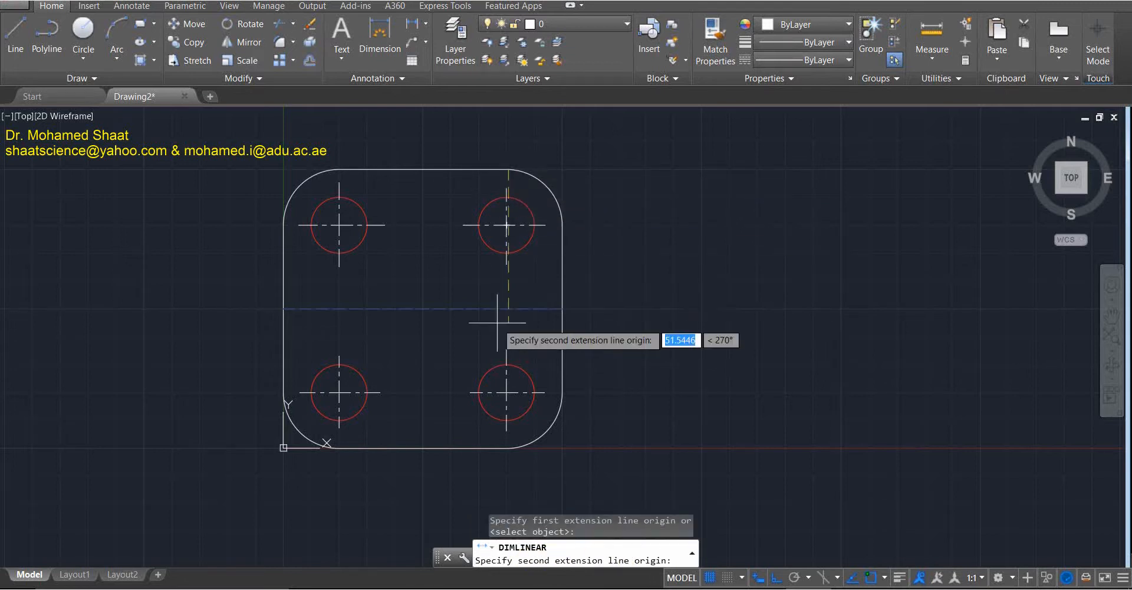
click(506, 448)
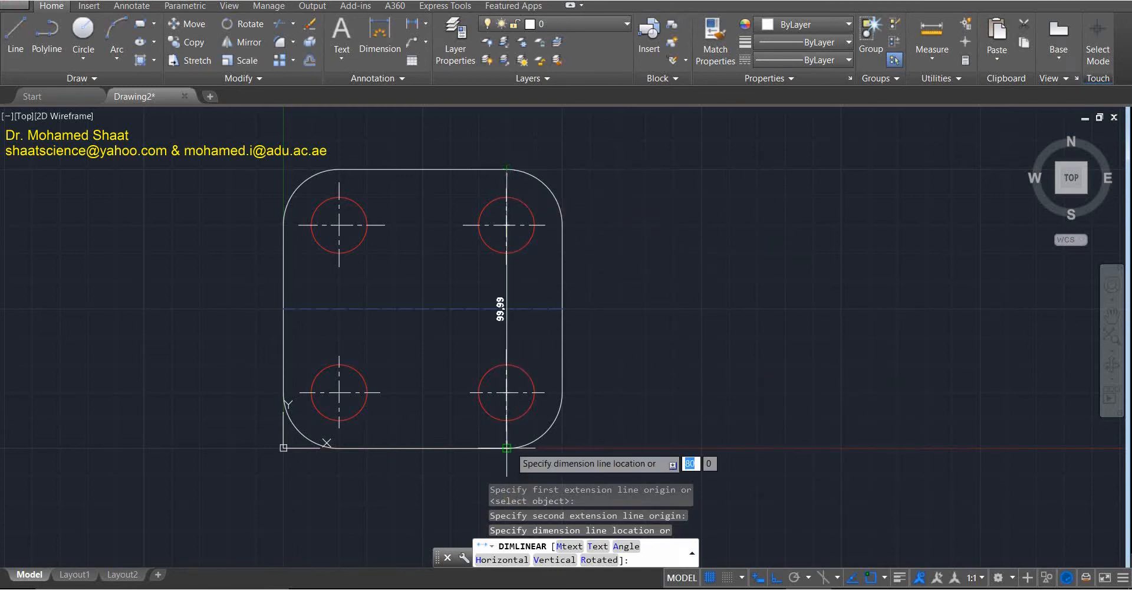
click(637, 430)
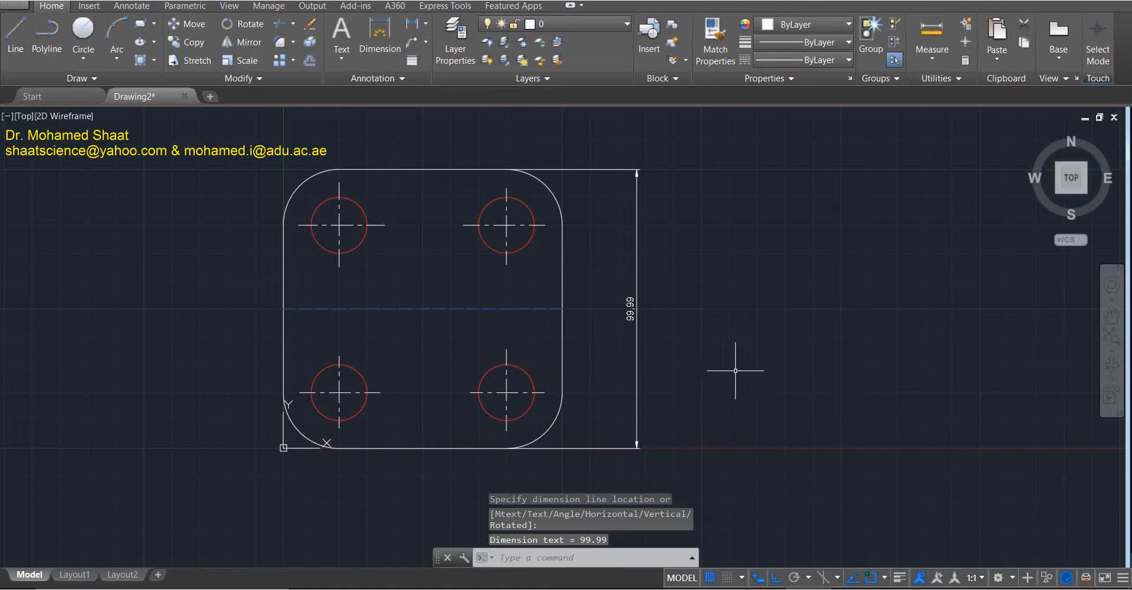
scroll(642, 327, up, 3)
scroll(627, 324, down, 3)
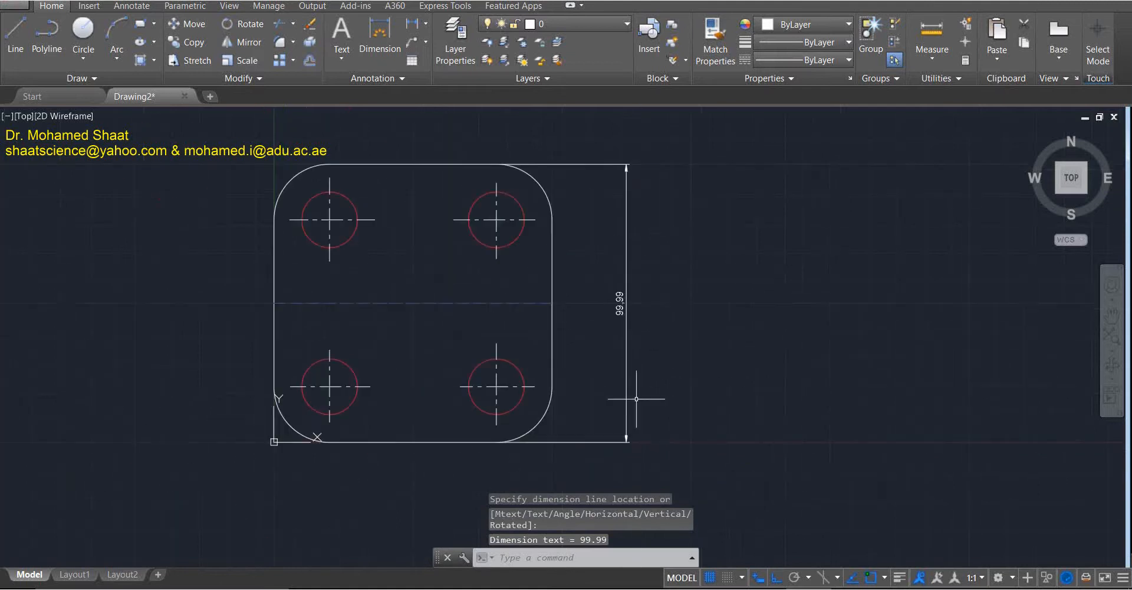
scroll(622, 357, up, 2)
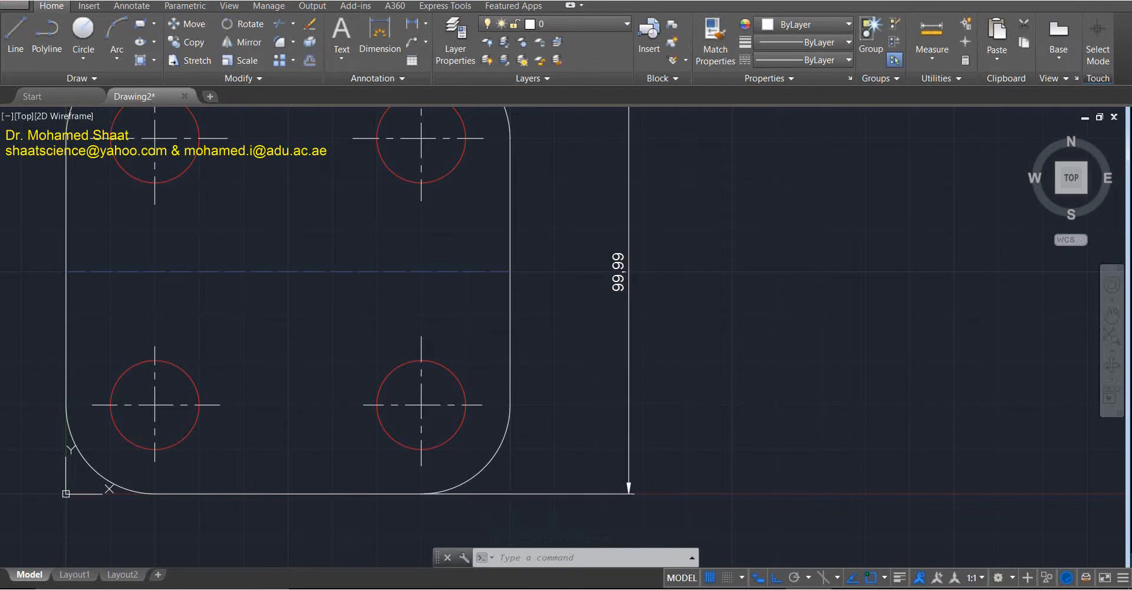
Erase the overall height dimension beside the plate.
click(625, 307)
key(Delete)
text(L)
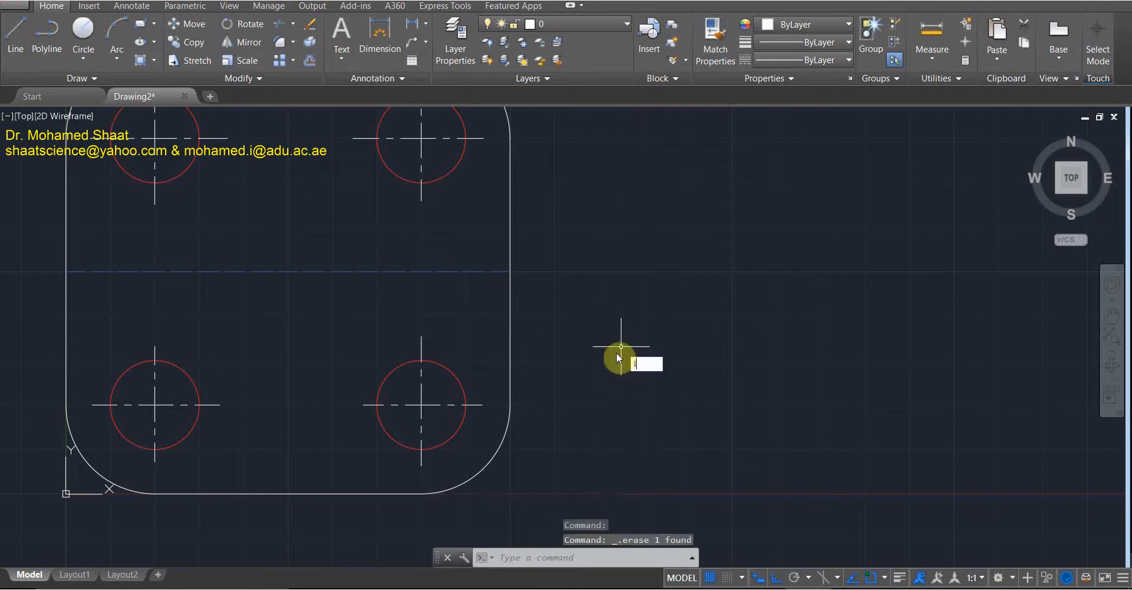
key(Return)
key(Escape)
Dimension the plate's overall height again with a linear dimension between its top and bottom edges, placed outside the right edge.
click(412, 23)
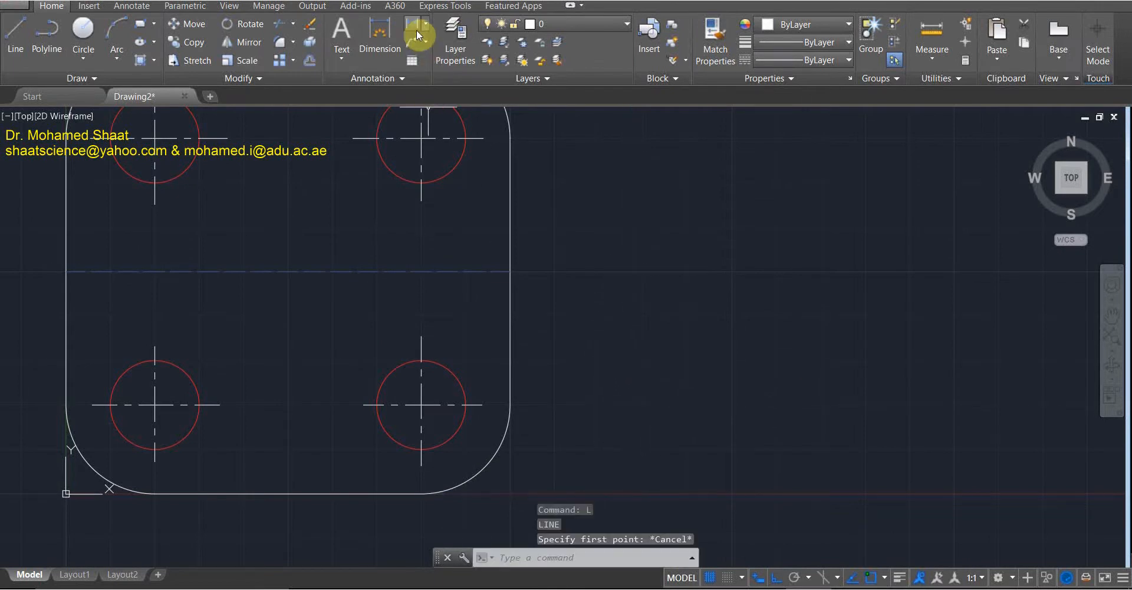
scroll(471, 227, up, 2)
scroll(468, 219, down, 2)
scroll(468, 219, down, 4)
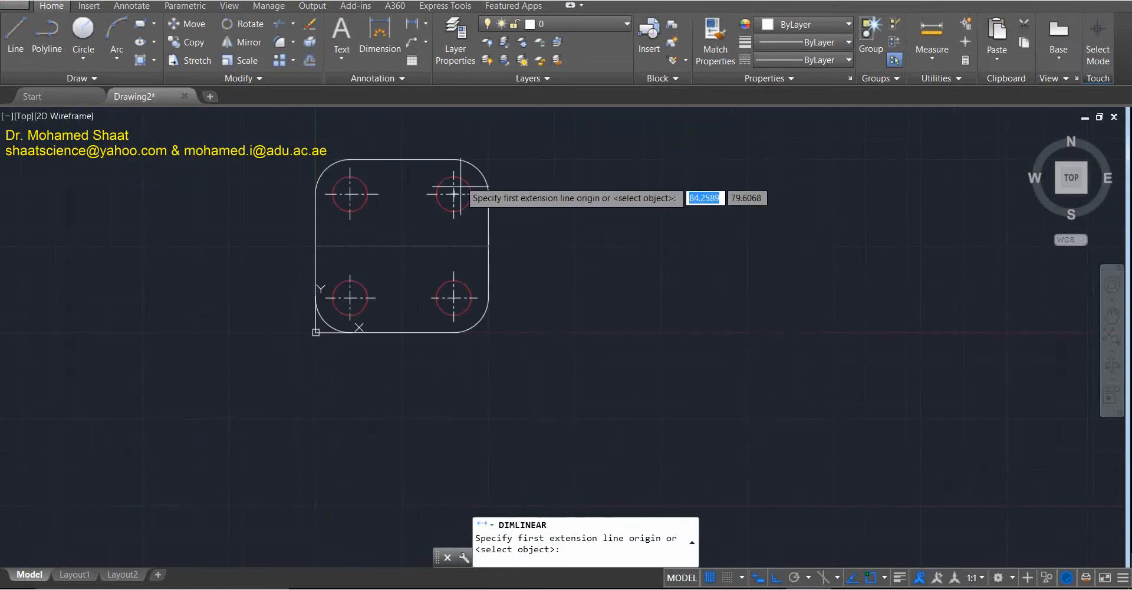
click(441, 158)
click(438, 332)
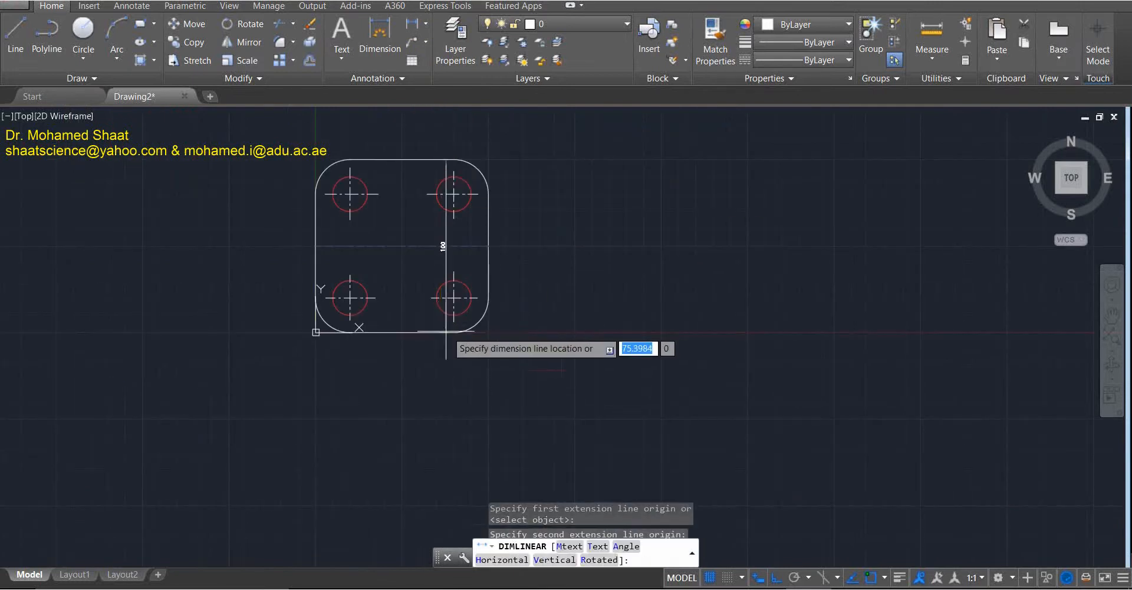
click(547, 308)
key(Escape)
scroll(545, 283, up, 5)
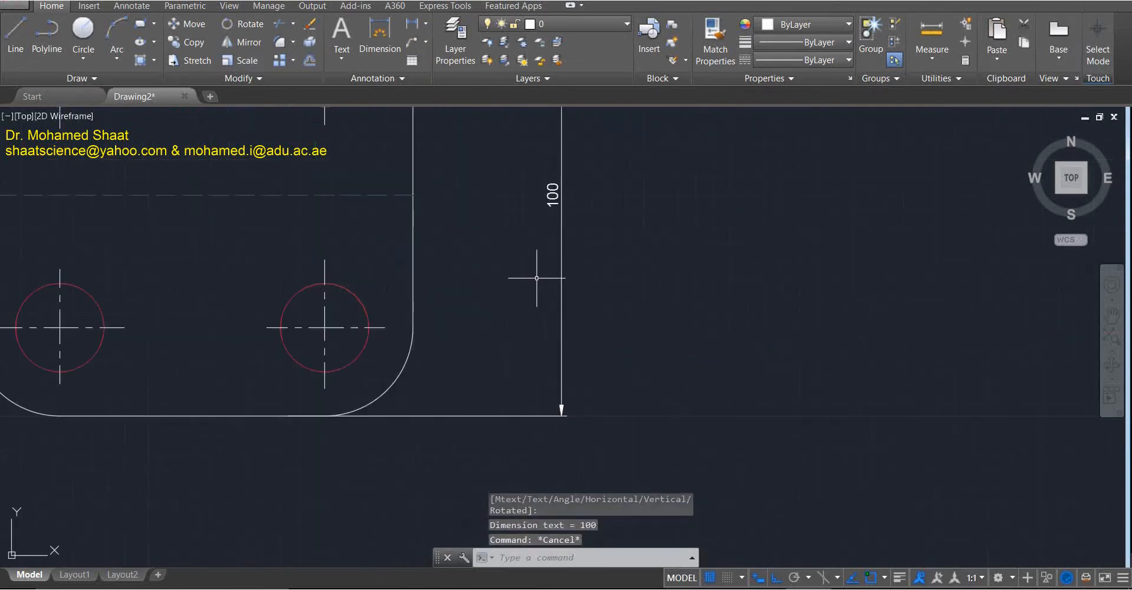
scroll(551, 253, up, 1)
scroll(544, 259, down, 3)
middle_drag(543, 258, 565, 327)
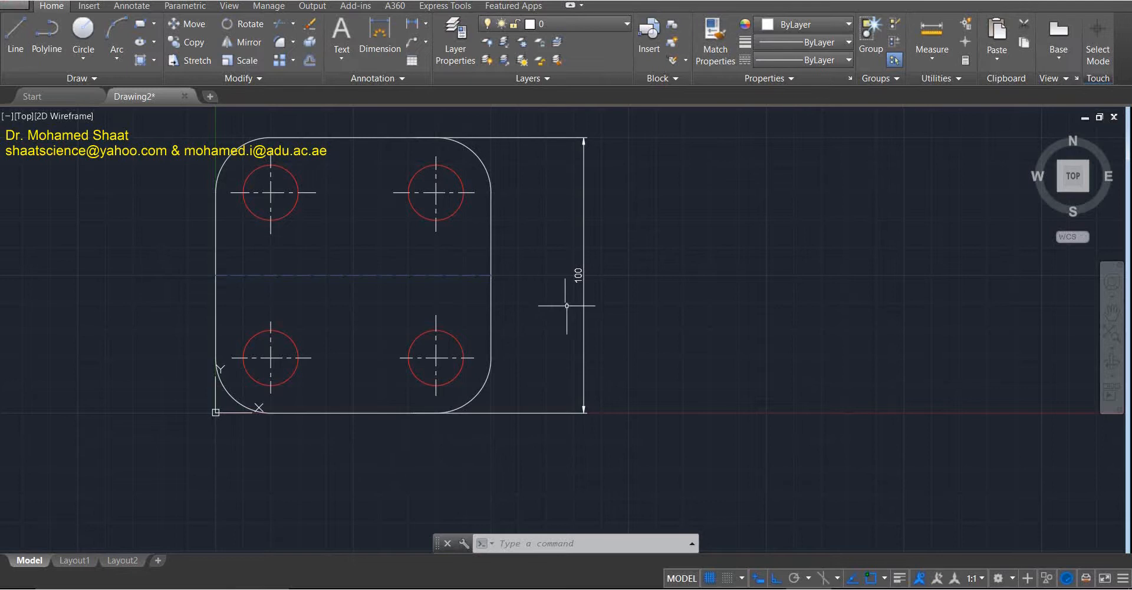
scroll(584, 277, up, 6)
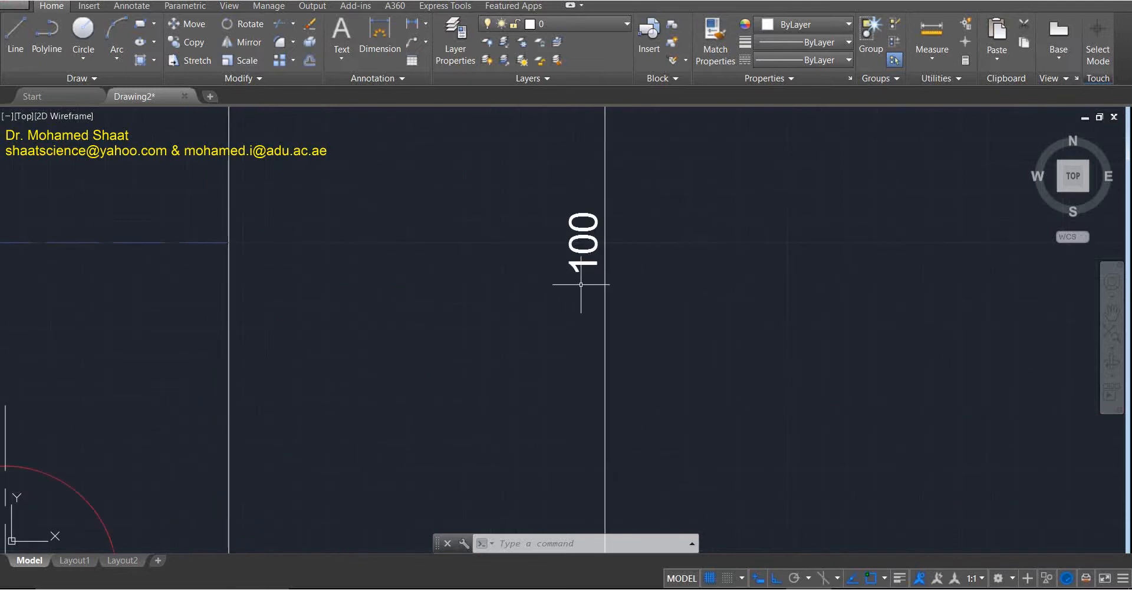
scroll(581, 284, down, 6)
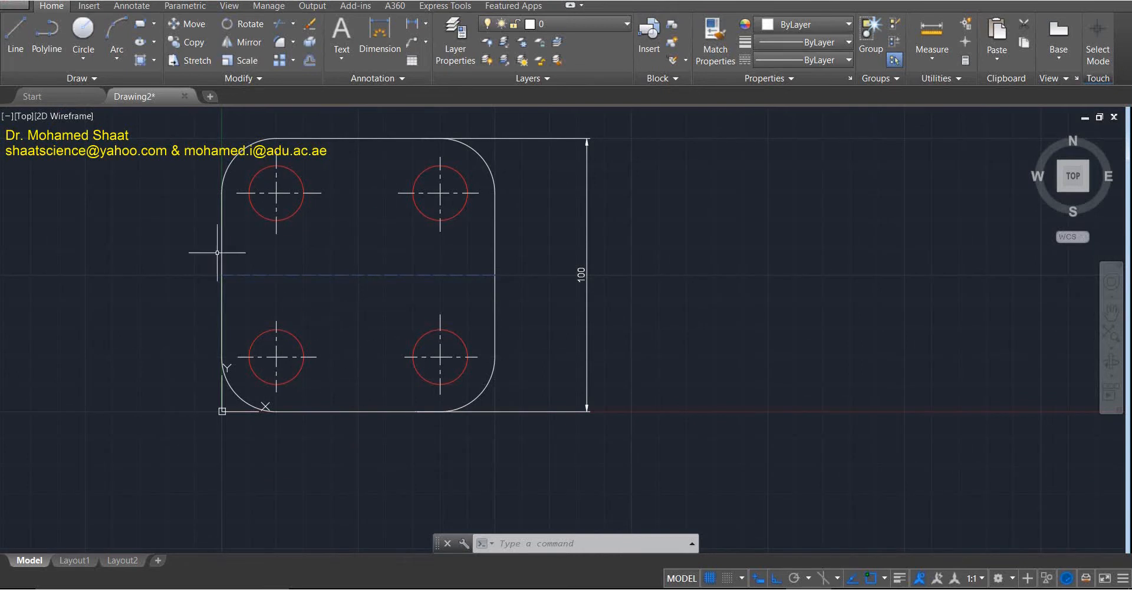
Dimension the plate's overall width with a linear dimension between its left and right sides, placed below the plate.
click(404, 33)
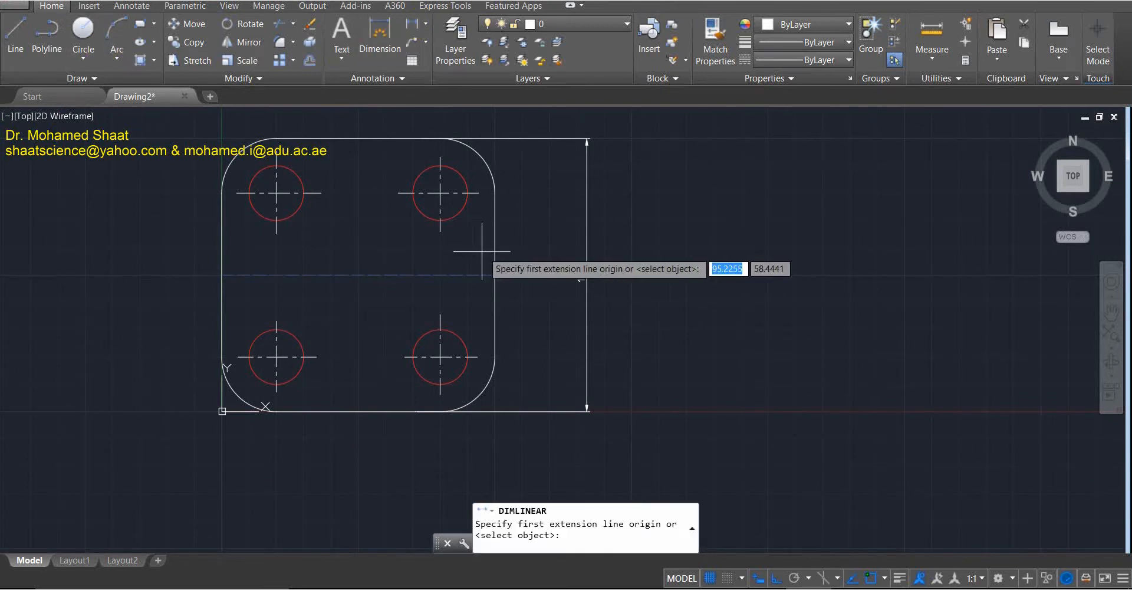
click(496, 341)
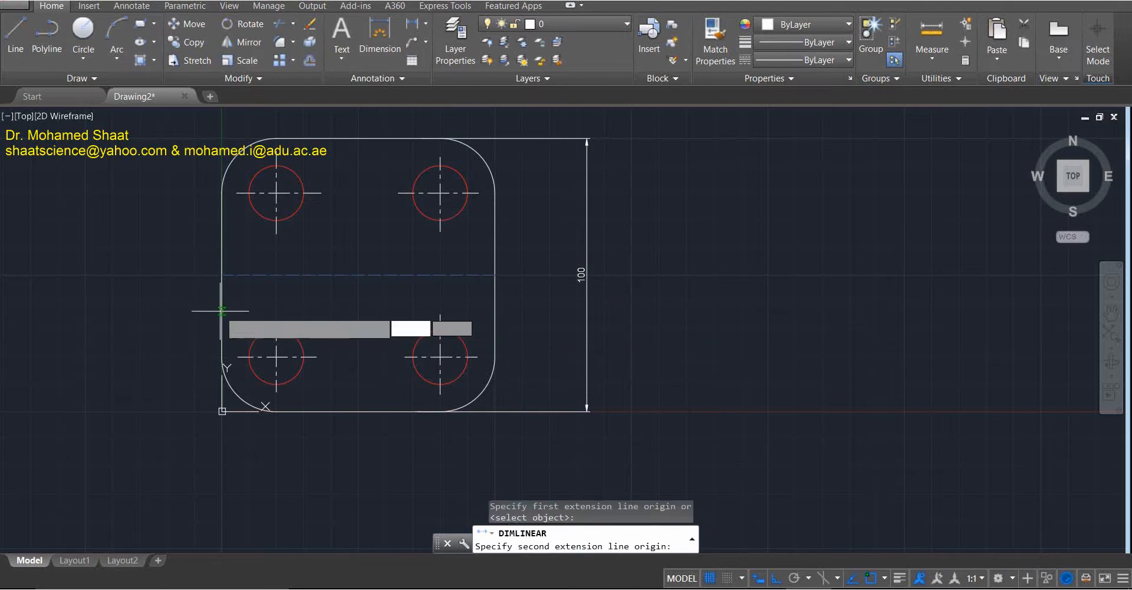
click(222, 411)
click(330, 465)
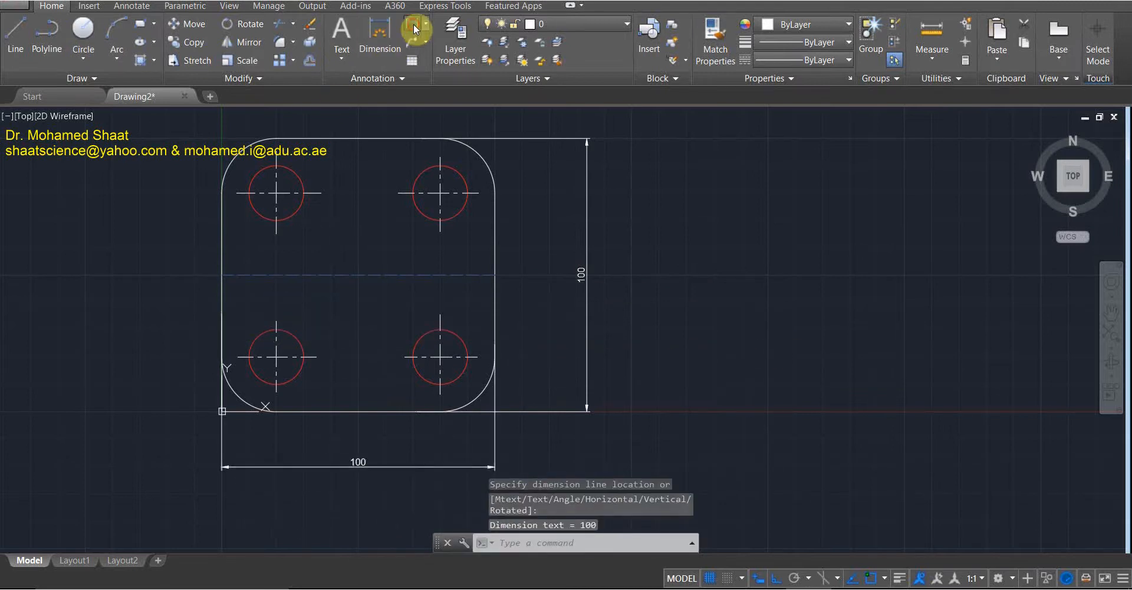
Dimension the horizontal distance between the two lower hole centers, placing it between the plate and the overall width dimension.
click(379, 32)
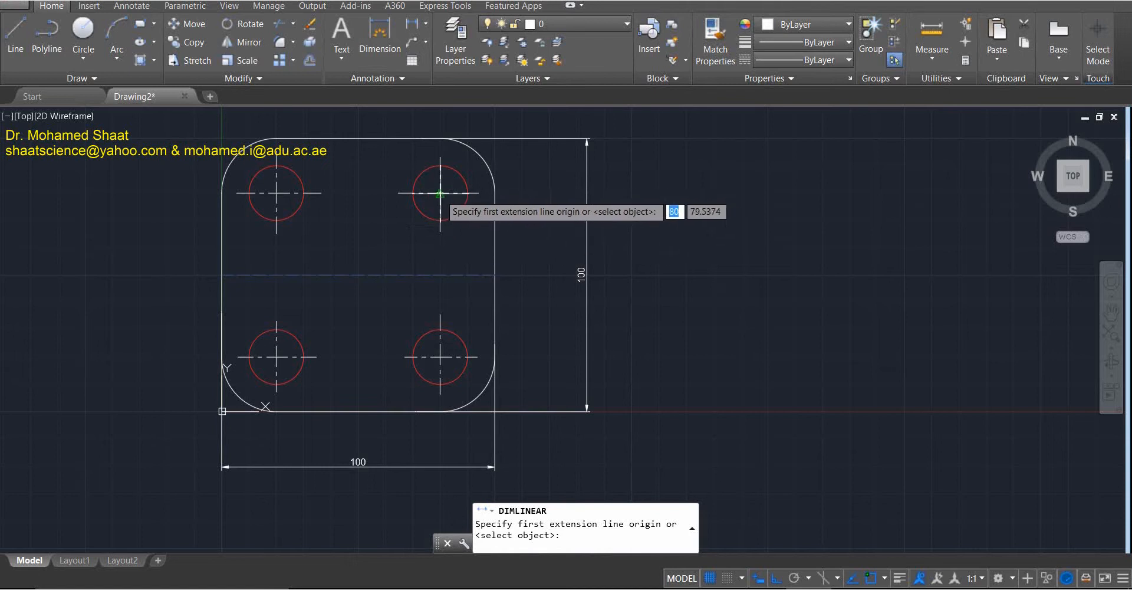
click(440, 357)
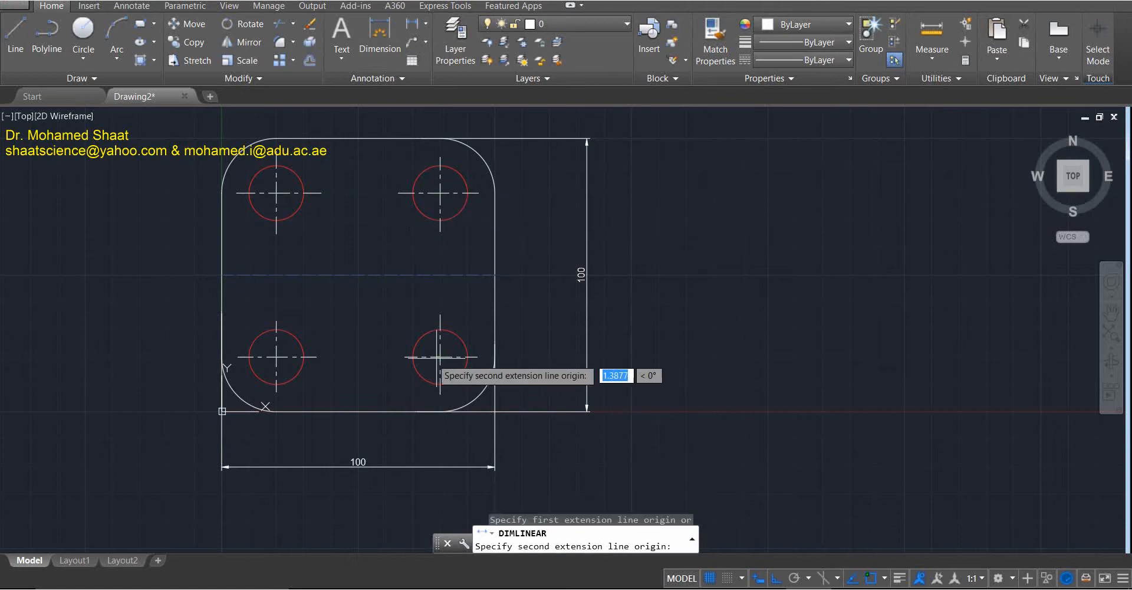
click(276, 356)
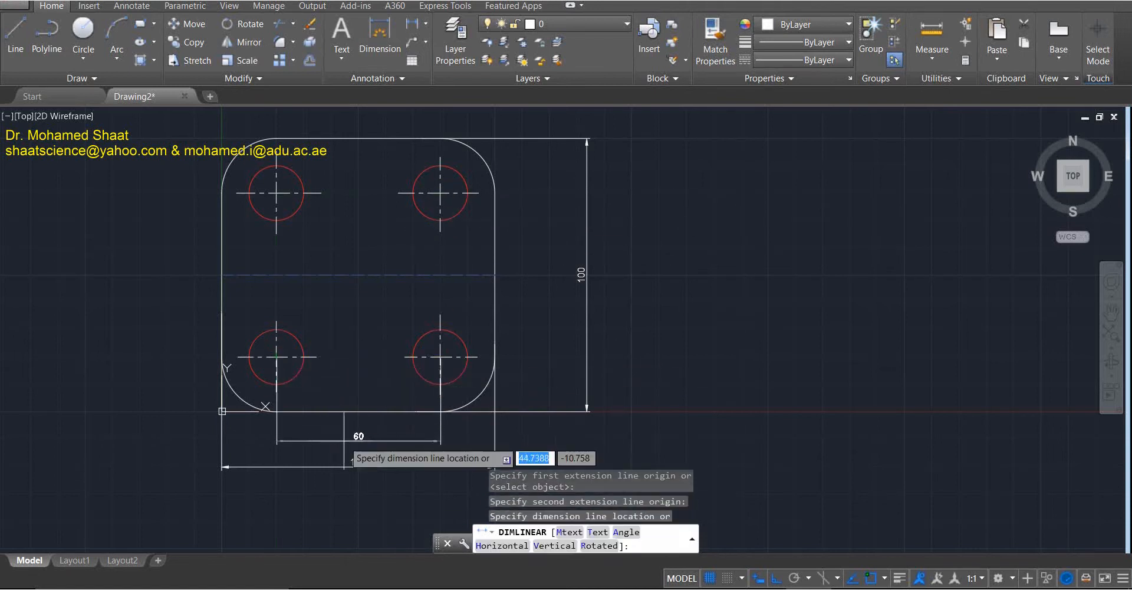
click(348, 441)
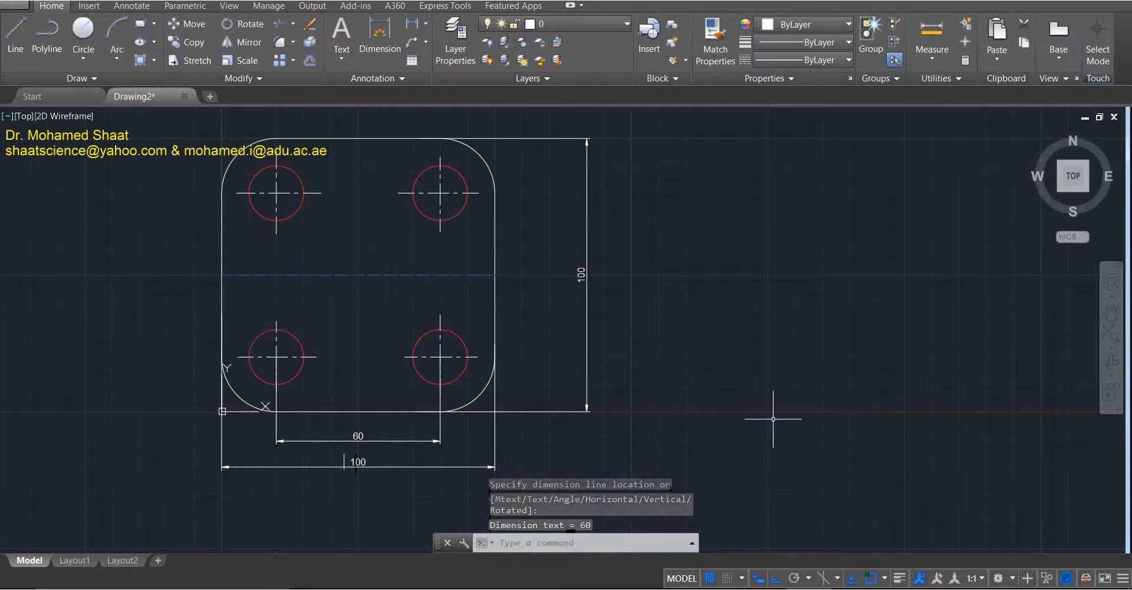
Dimension the straight part of the plate's right side with a linear dimension by object, placed between the plate and the overall height dimension.
click(426, 23)
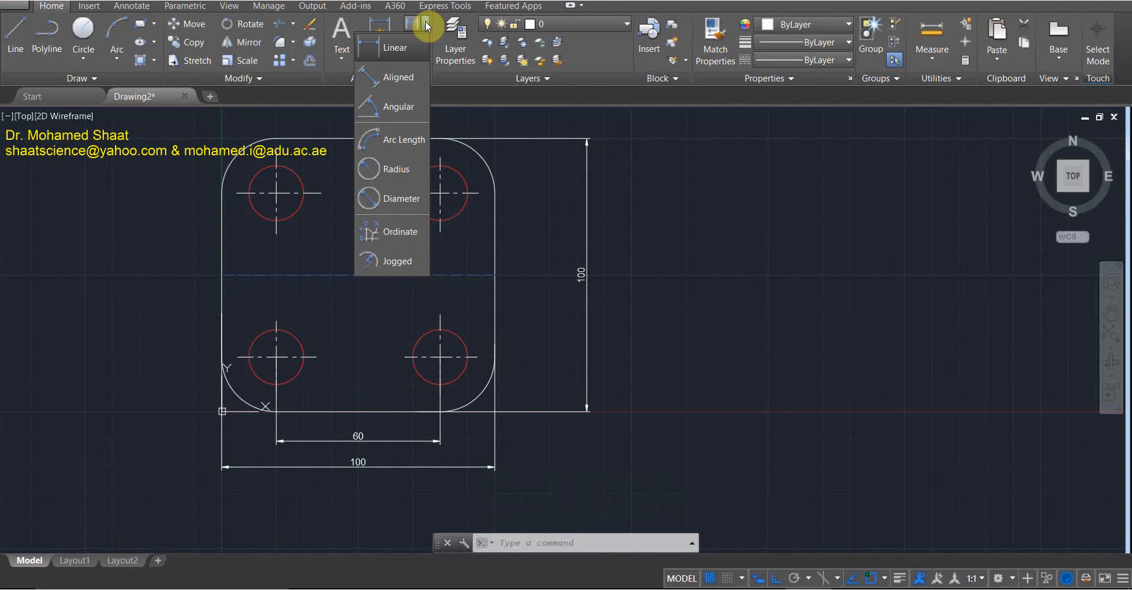
click(426, 23)
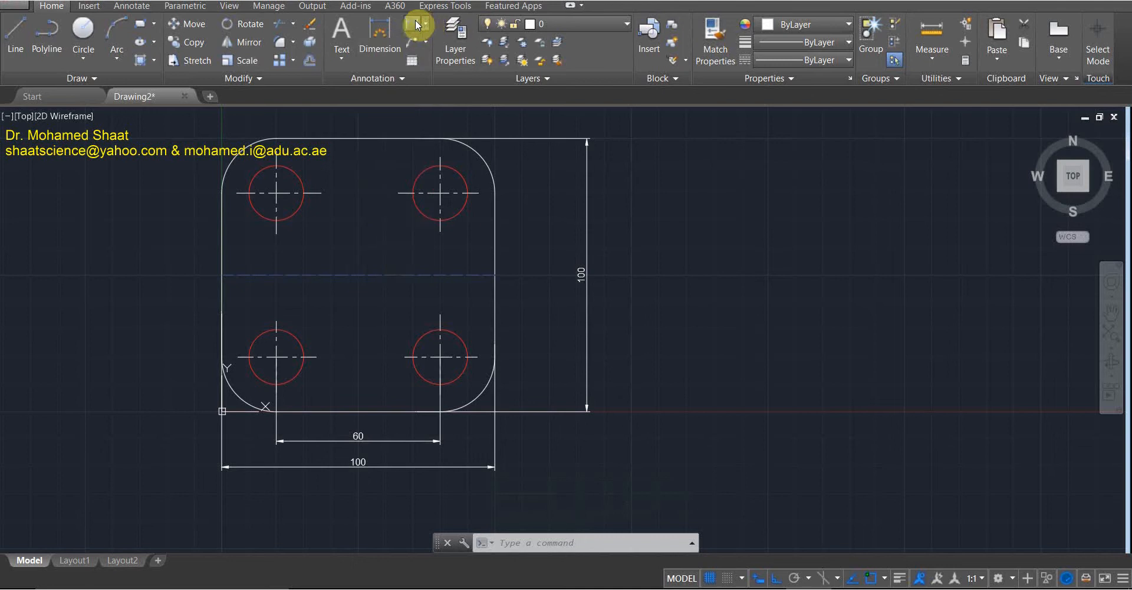
click(415, 19)
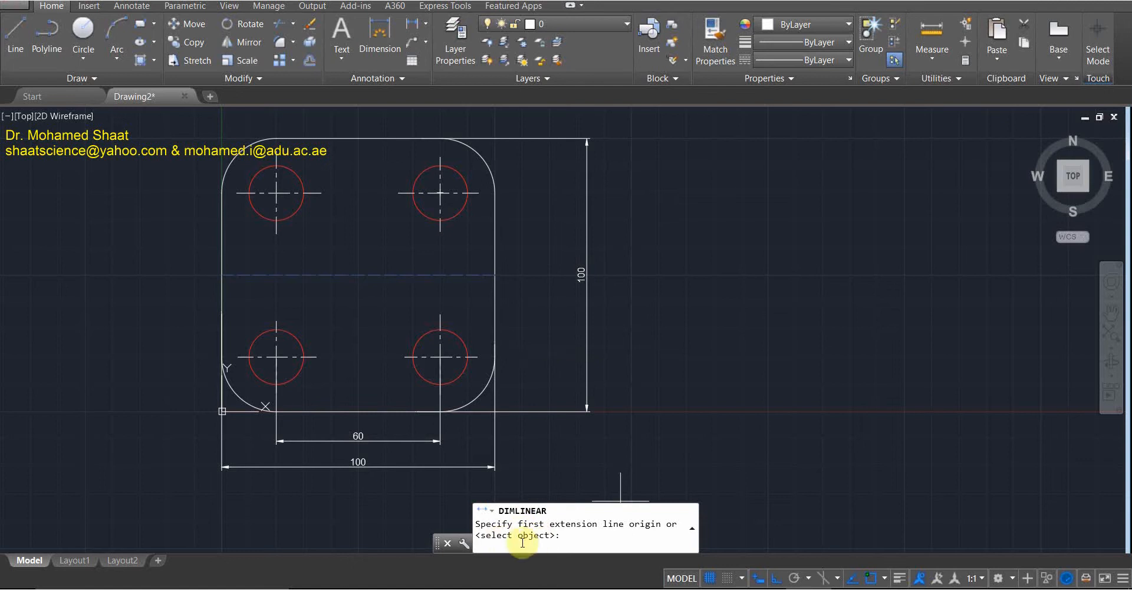
key(Return)
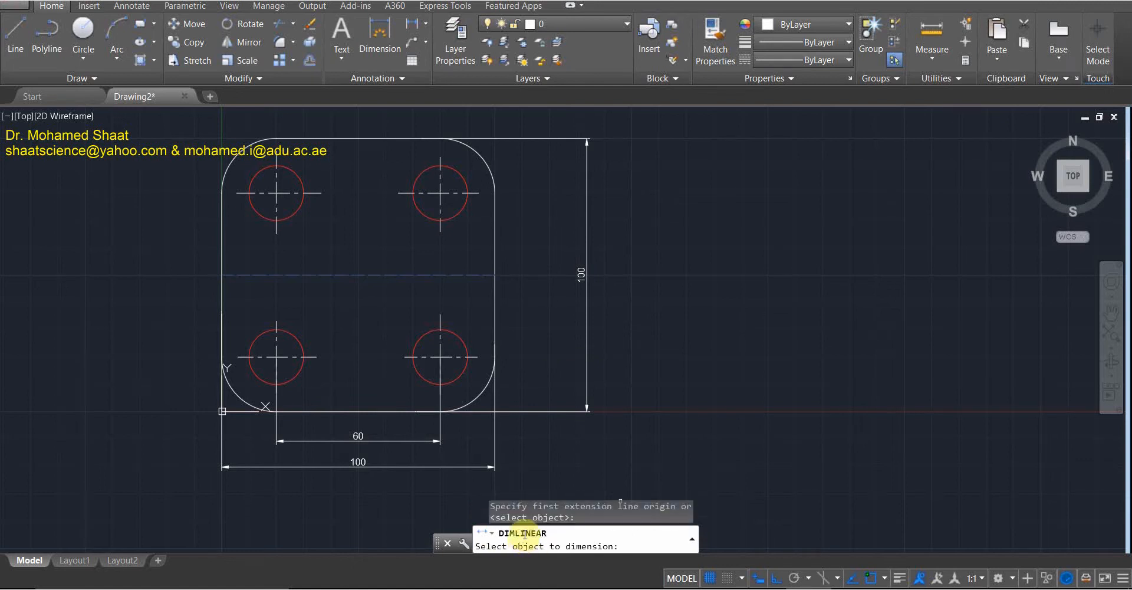
click(494, 252)
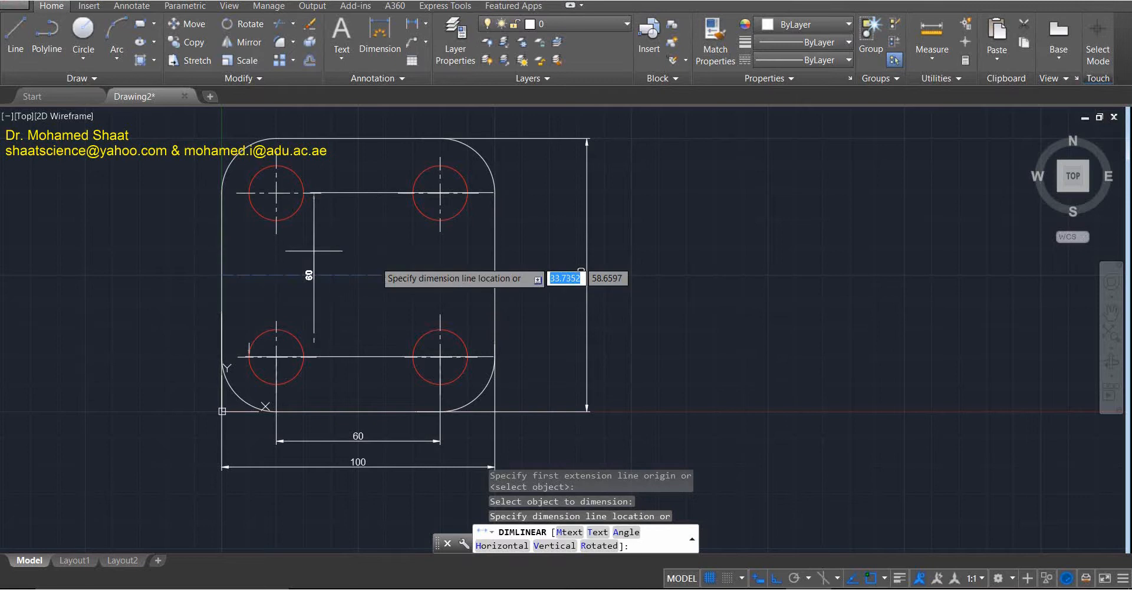
click(531, 277)
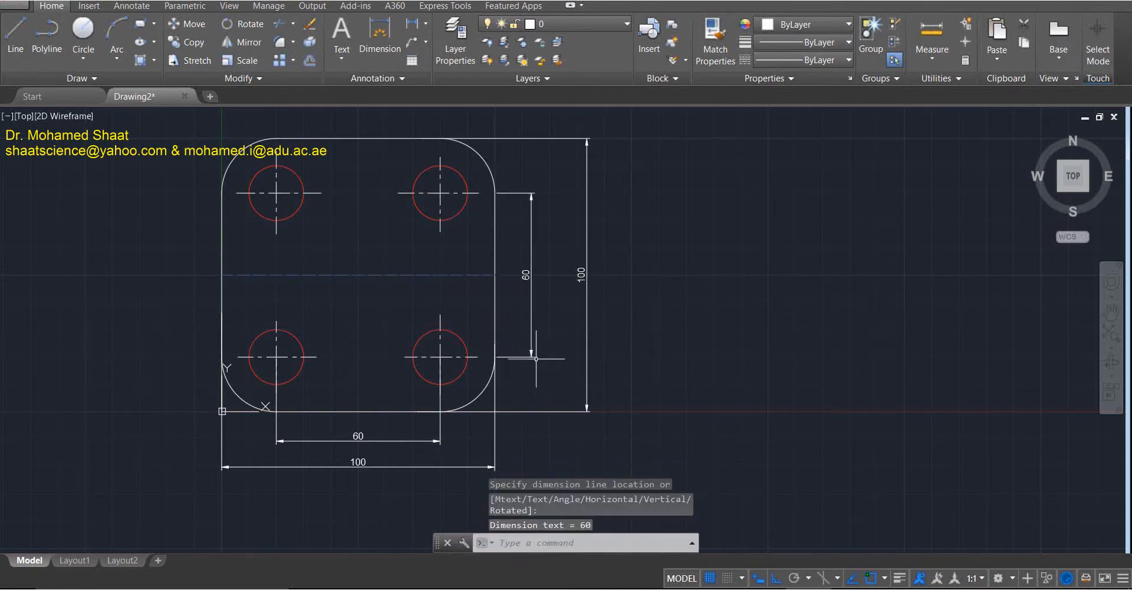
Dimension the straight part of the plate's left side with a linear dimension by object, placed outside the plate's left edge.
click(412, 24)
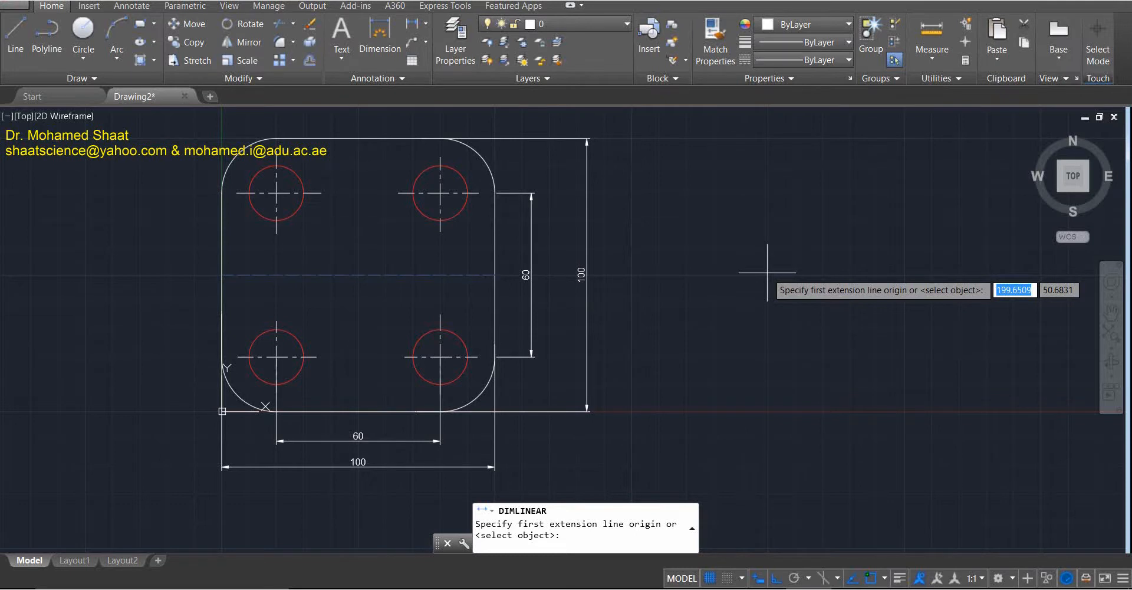
key(Return)
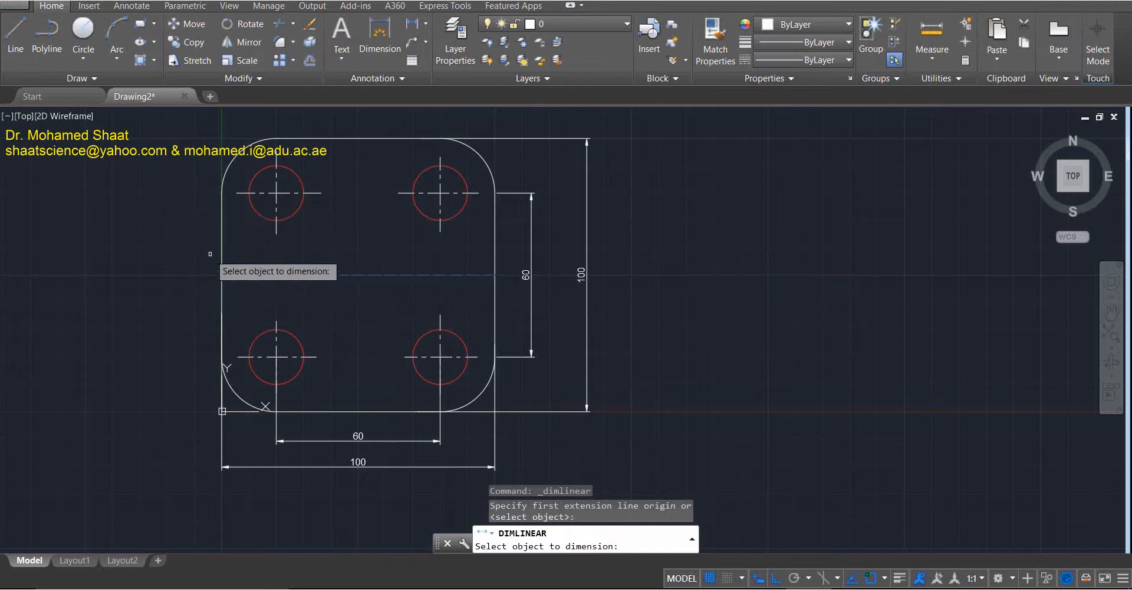
click(222, 260)
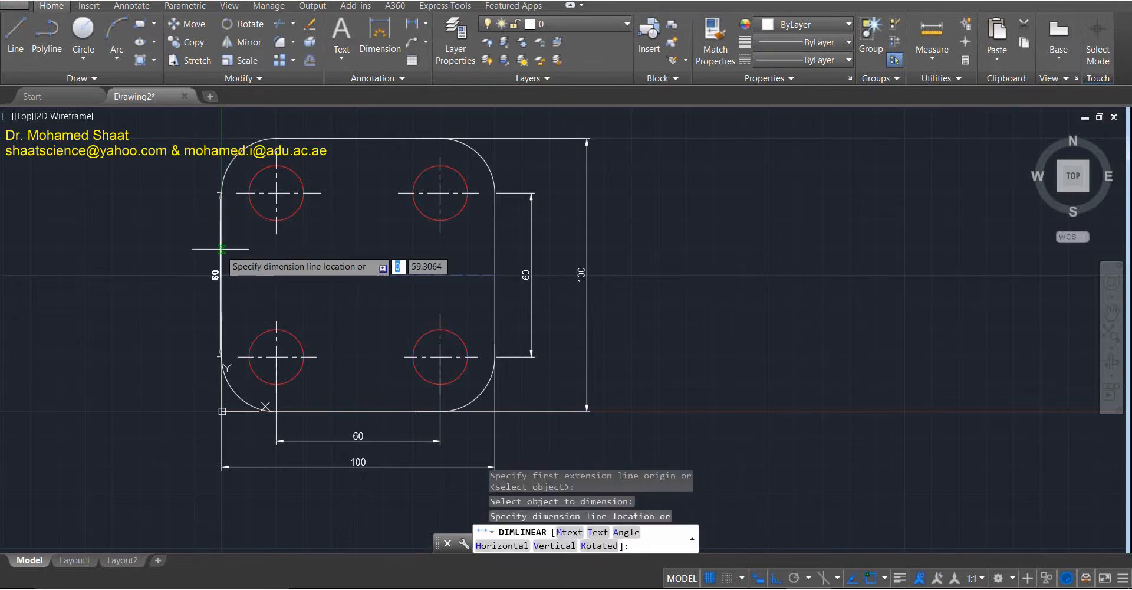
click(146, 288)
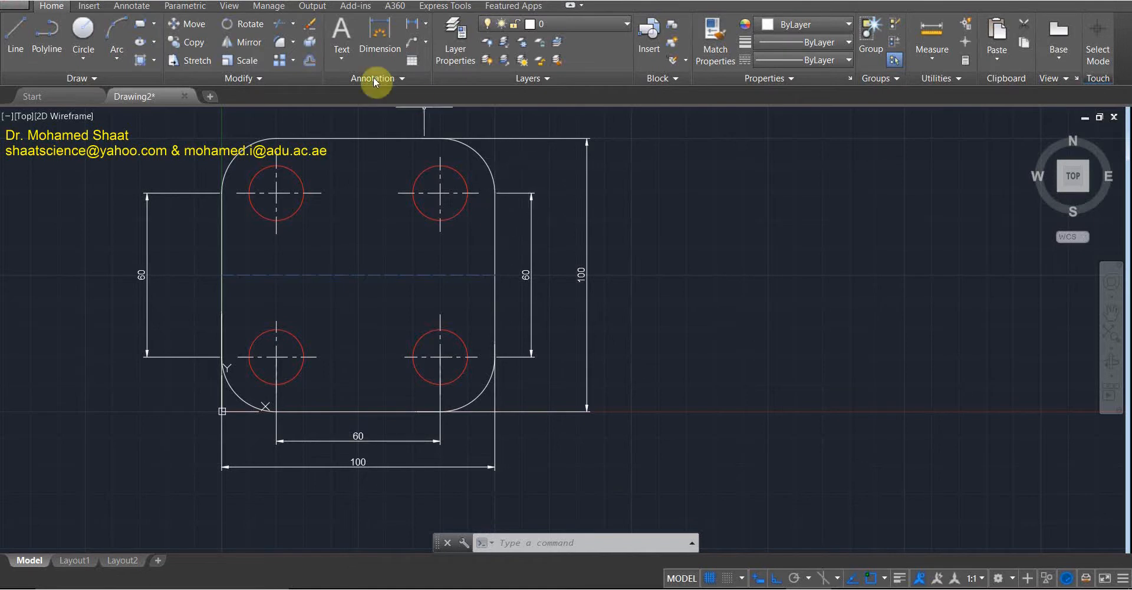
Examine how the overall height dimension's extension lines meet the plate's edges and its upper right corner arc.
click(412, 28)
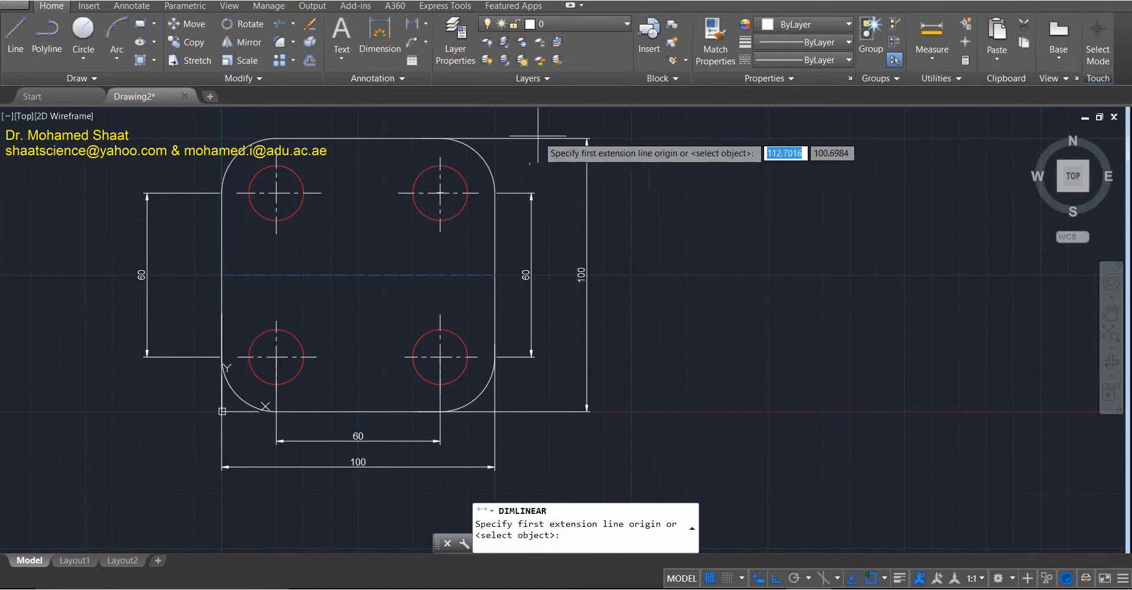
key(Escape)
click(588, 274)
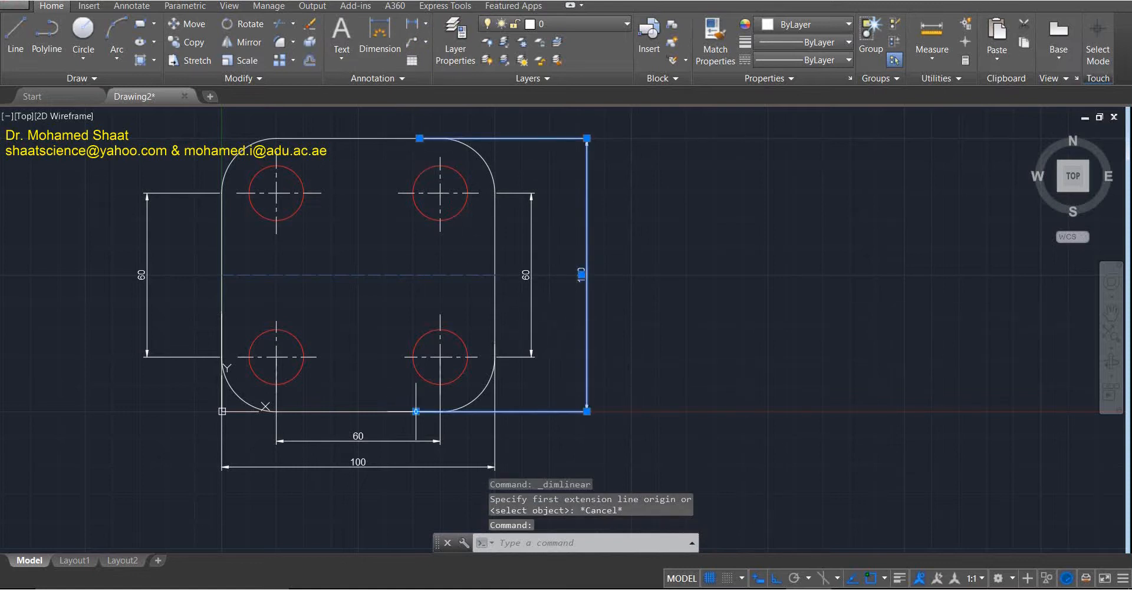
key(Escape)
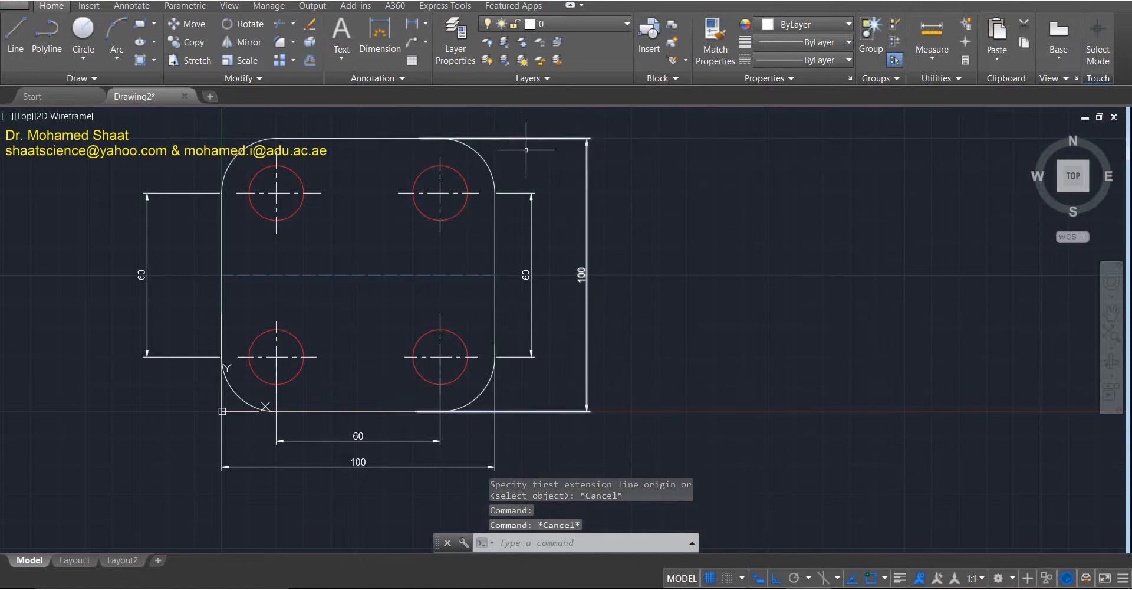
scroll(596, 134, up, 5)
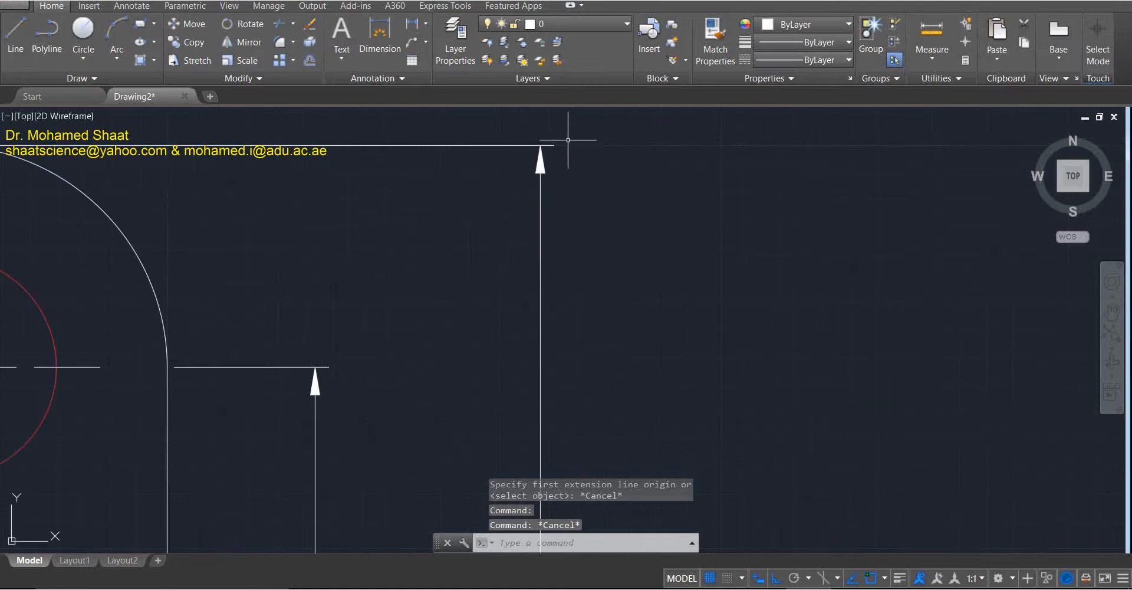
scroll(587, 267, down, 4)
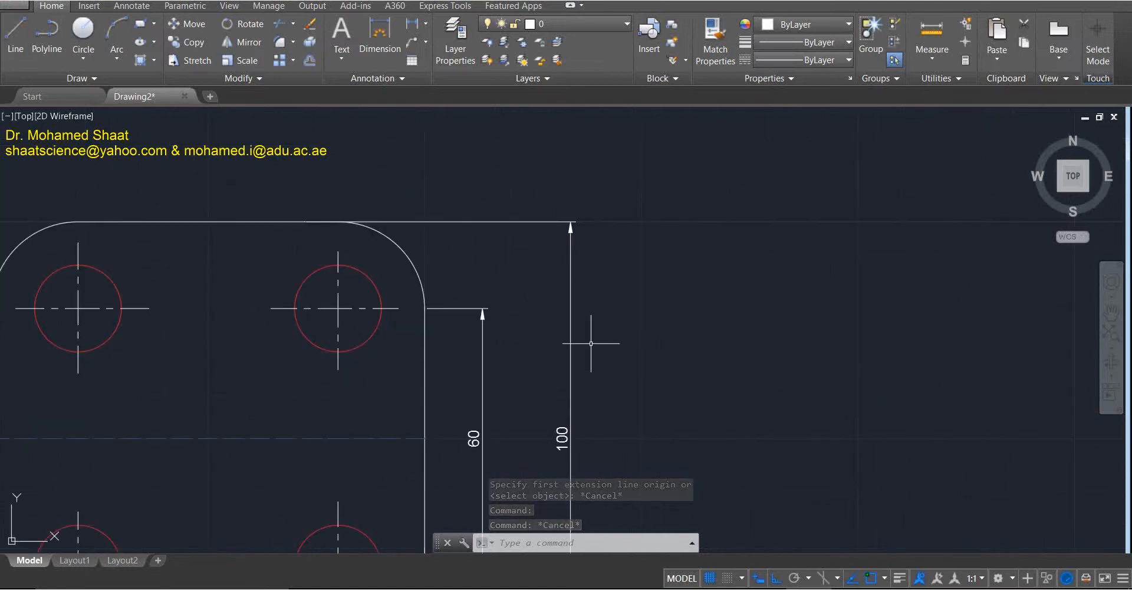
scroll(587, 266, up, 2)
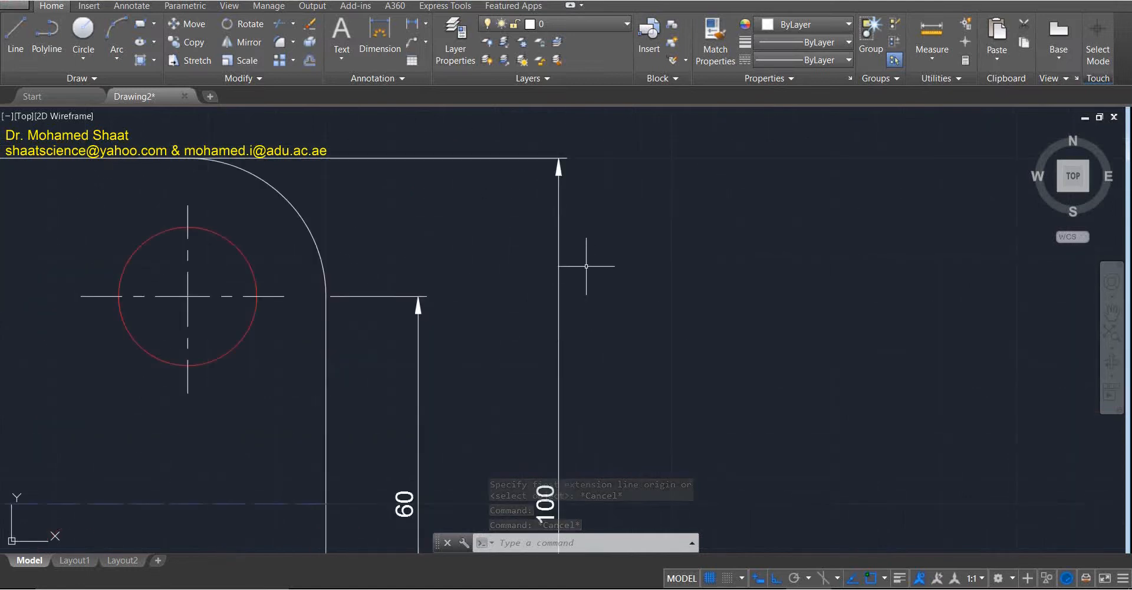
click(560, 226)
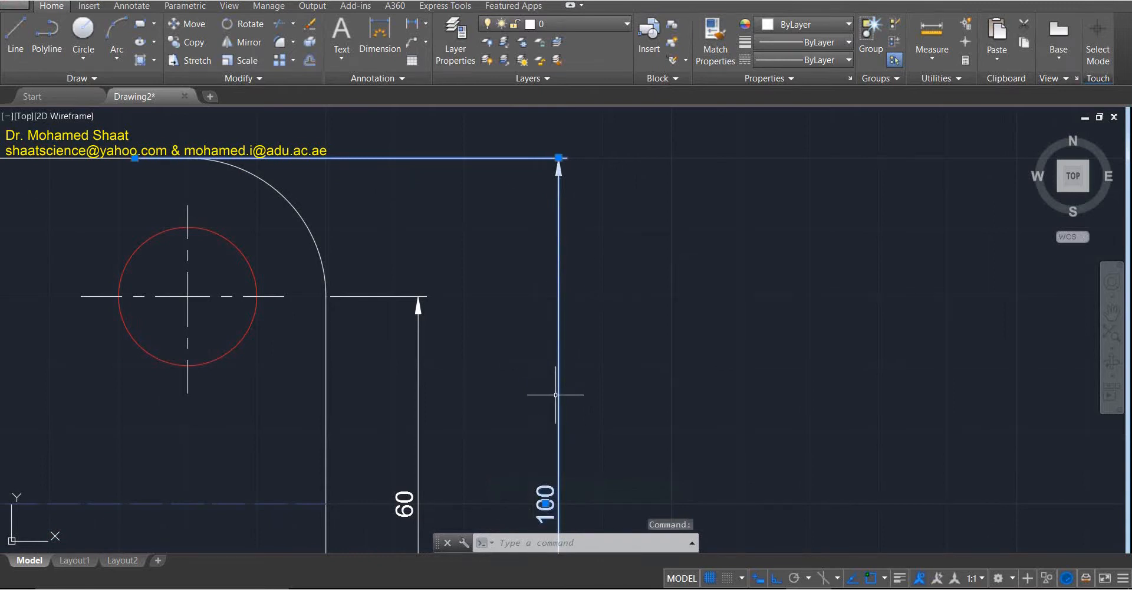
key(Escape)
key(Escape)
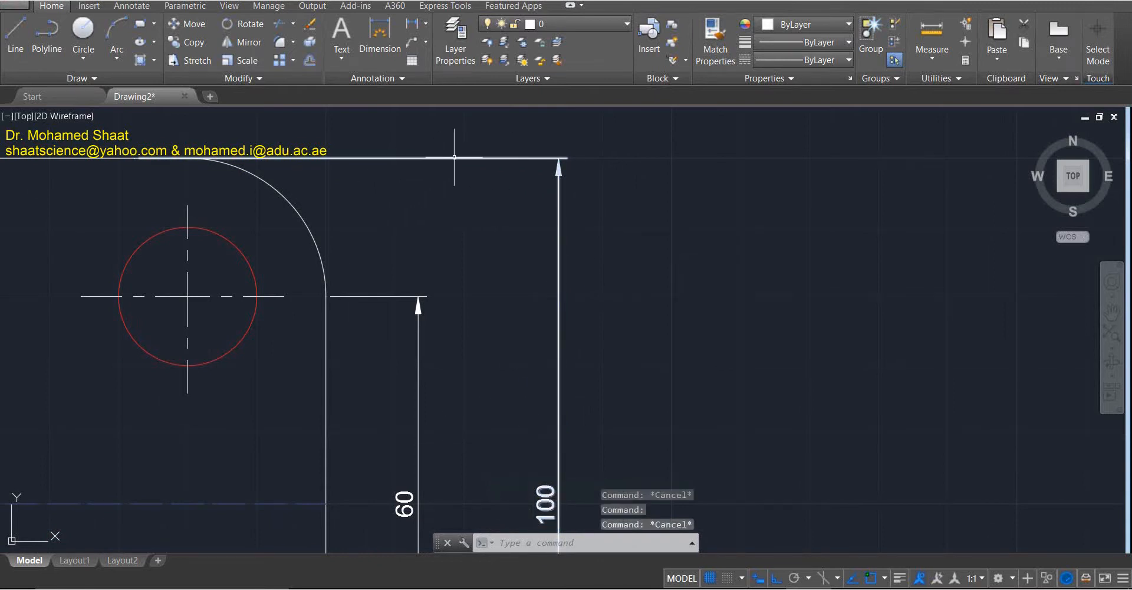
click(477, 159)
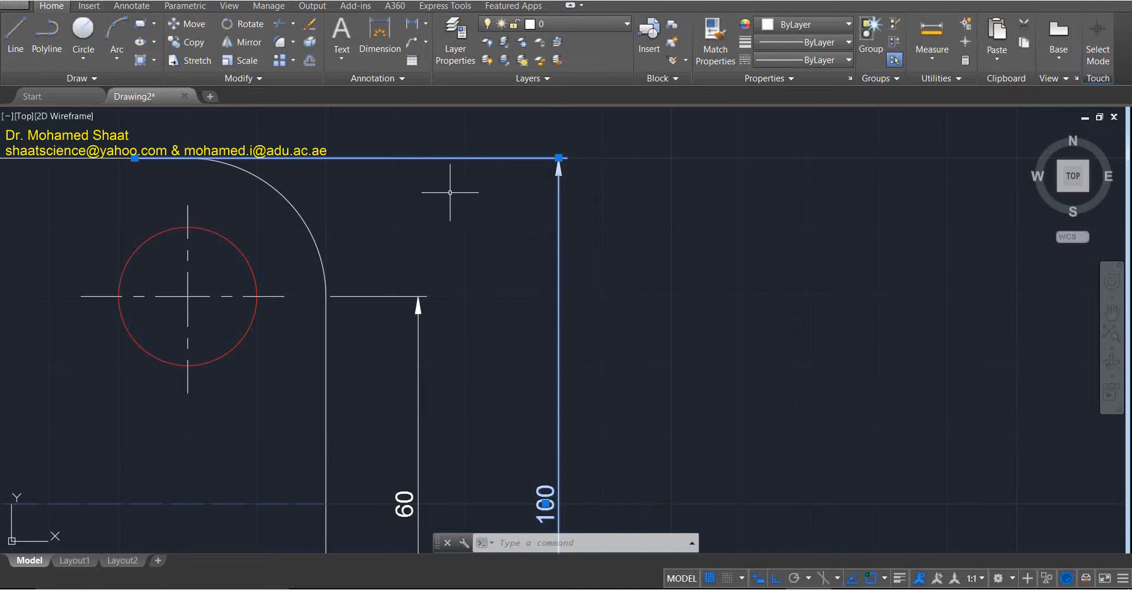
key(Escape)
scroll(562, 210, down, 4)
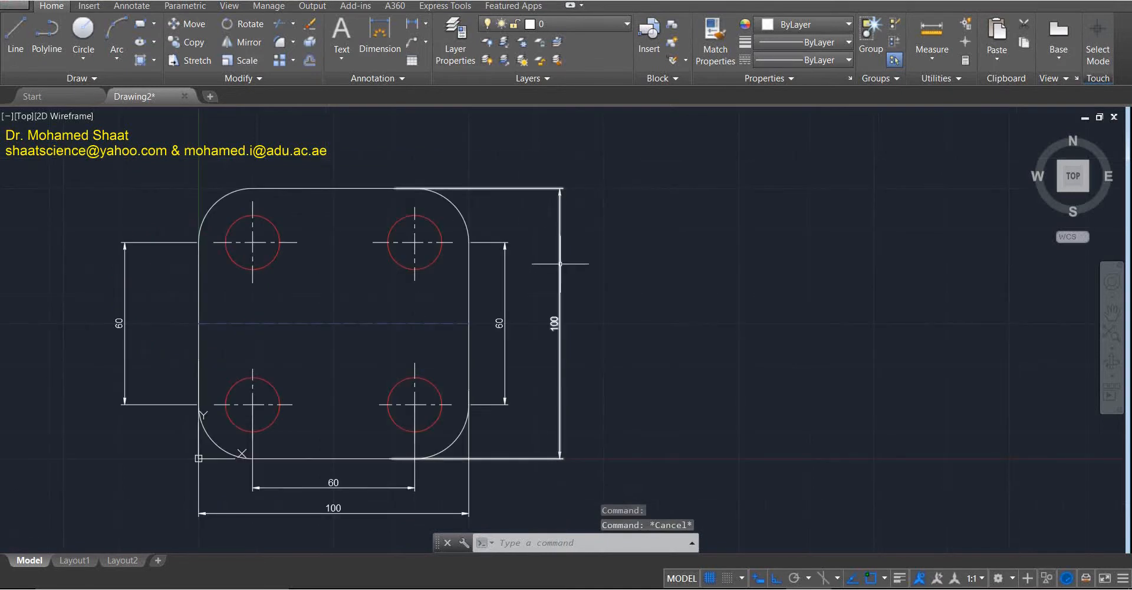
click(561, 273)
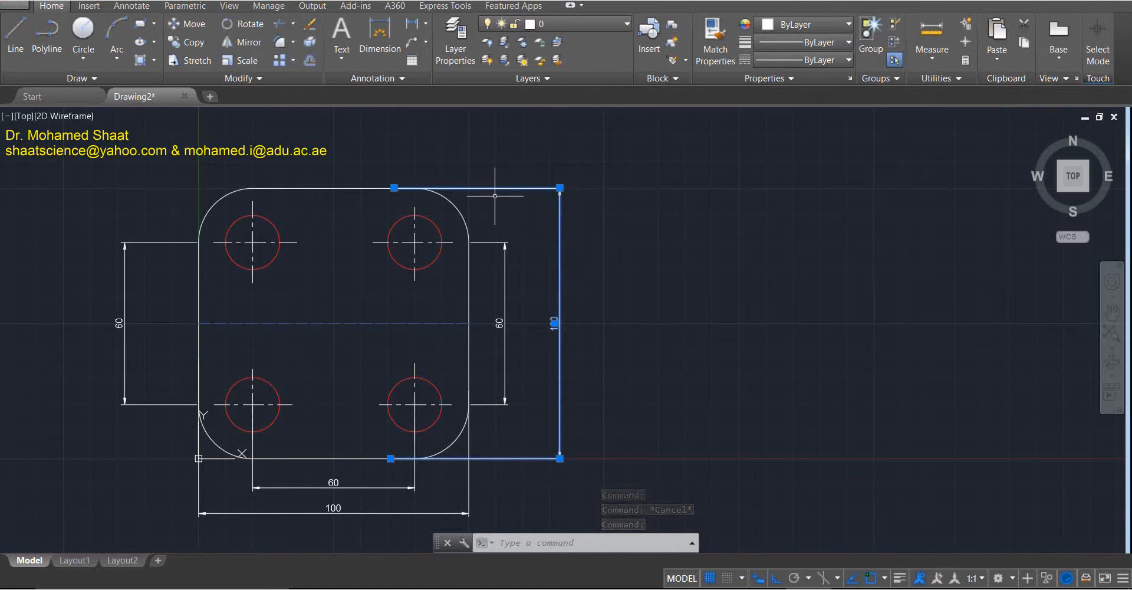
key(Escape)
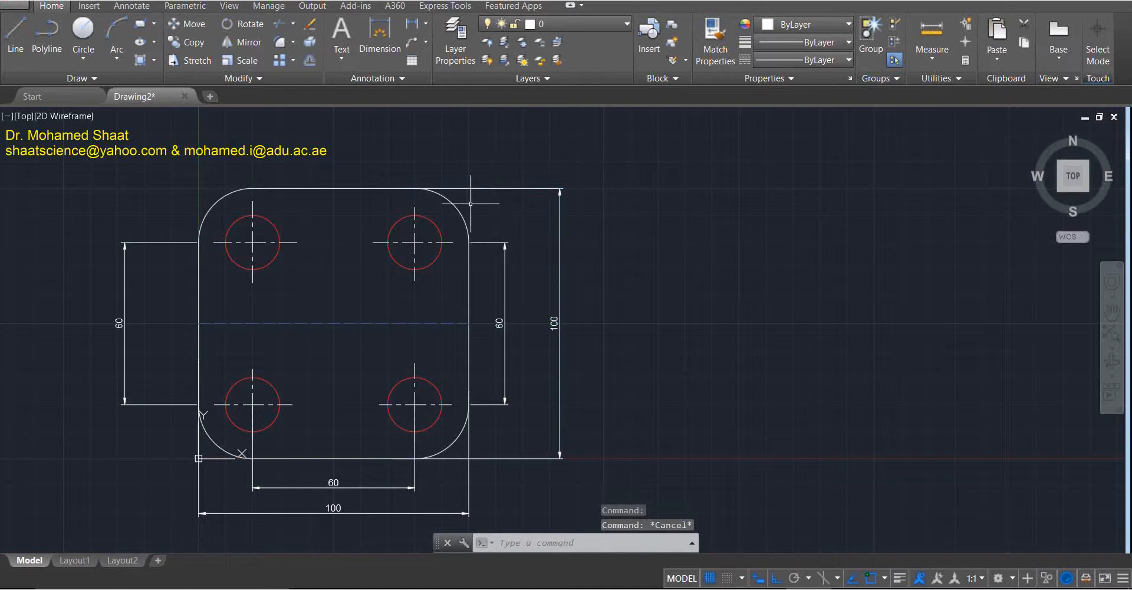
click(481, 188)
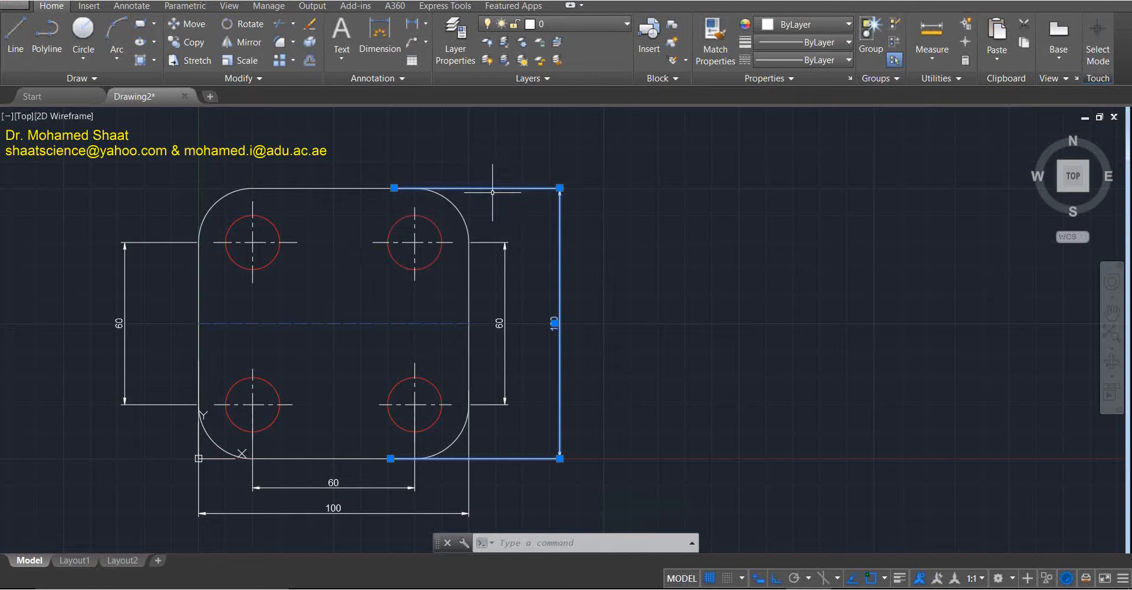
key(Escape)
click(451, 200)
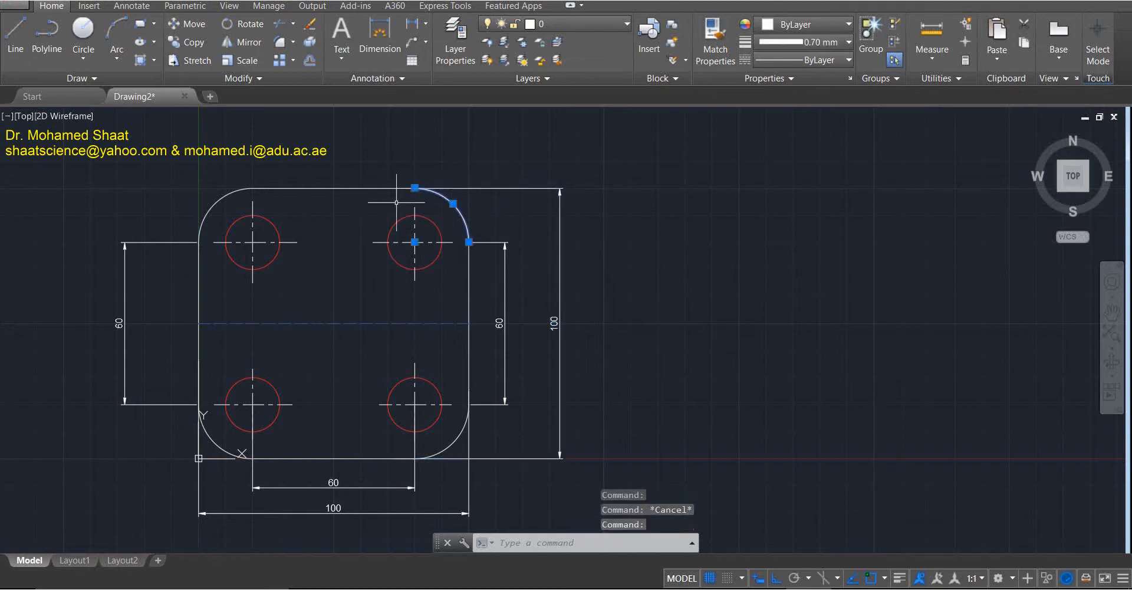
key(Escape)
Turn on lineweight display and stretch the overall height dimension's upper extension origin to just outside the plate's right side.
click(899, 578)
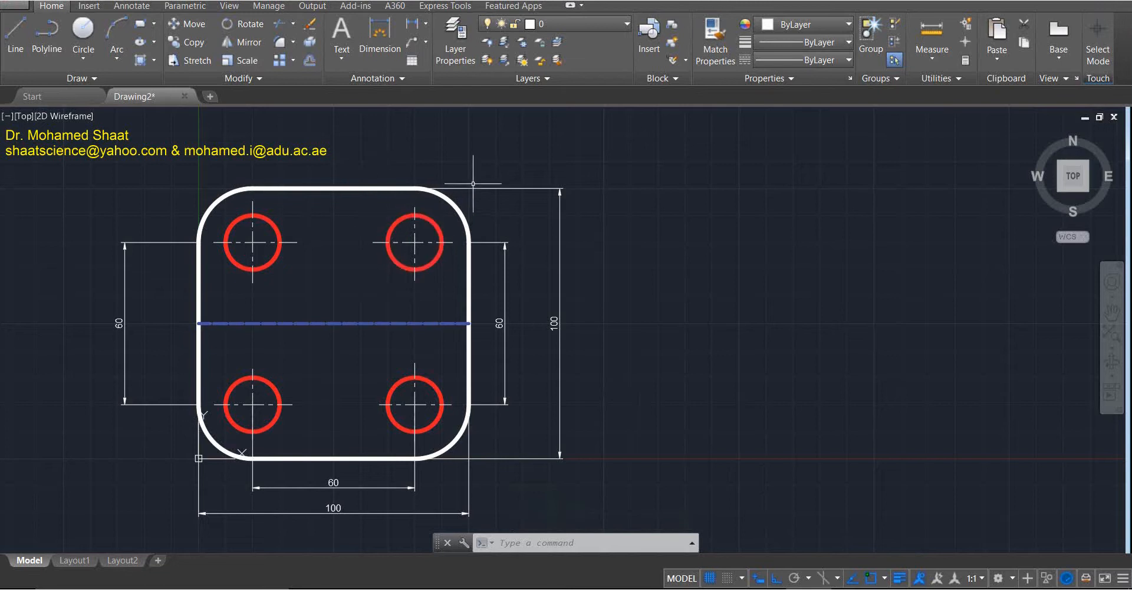
click(493, 189)
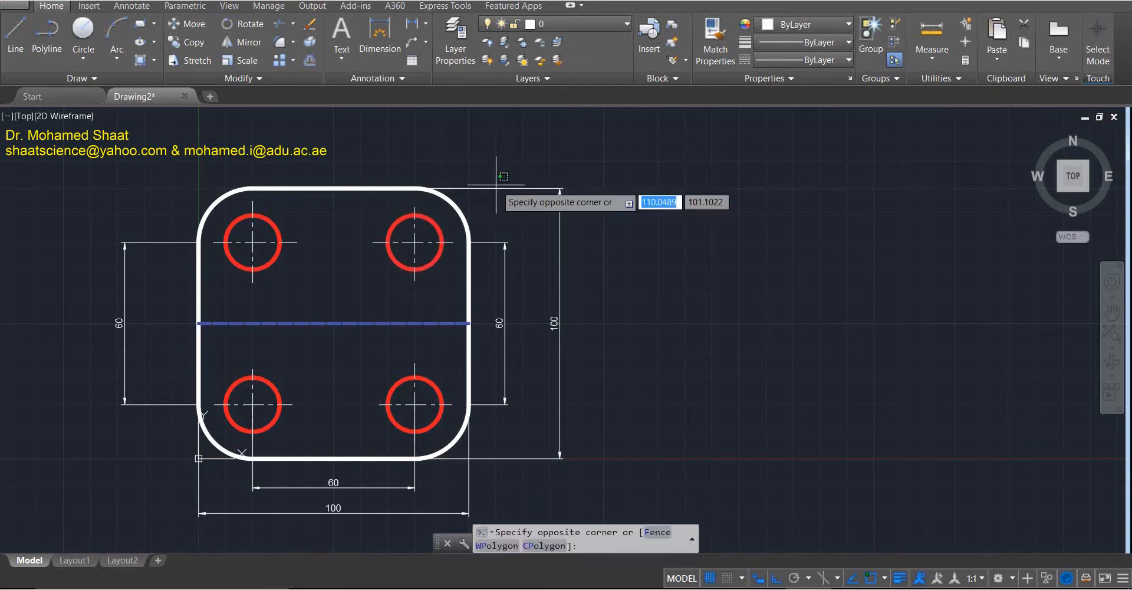
click(488, 210)
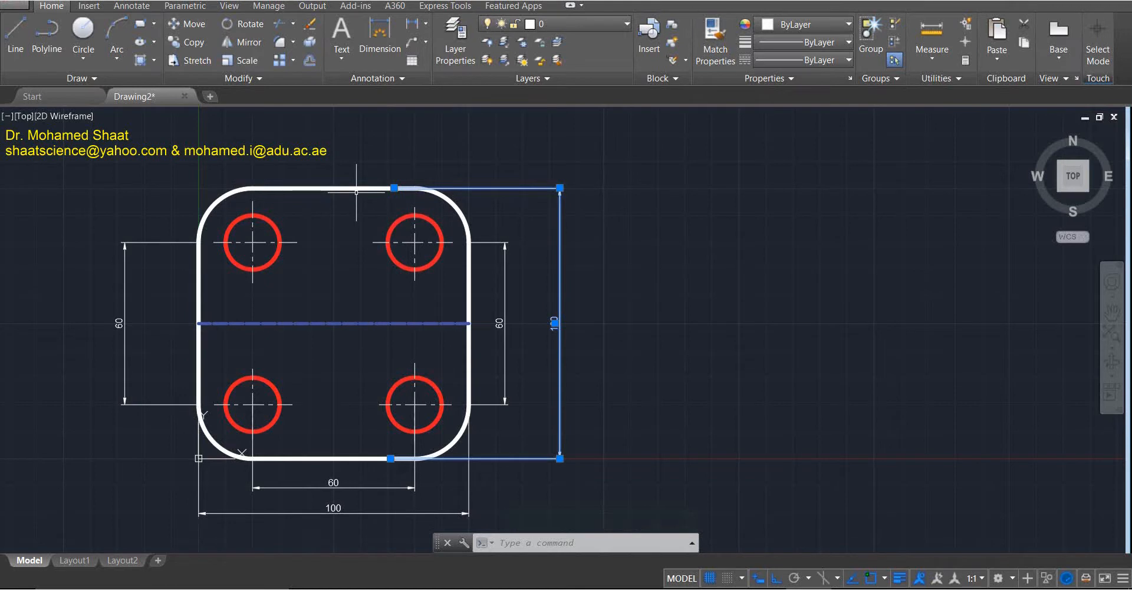
click(394, 188)
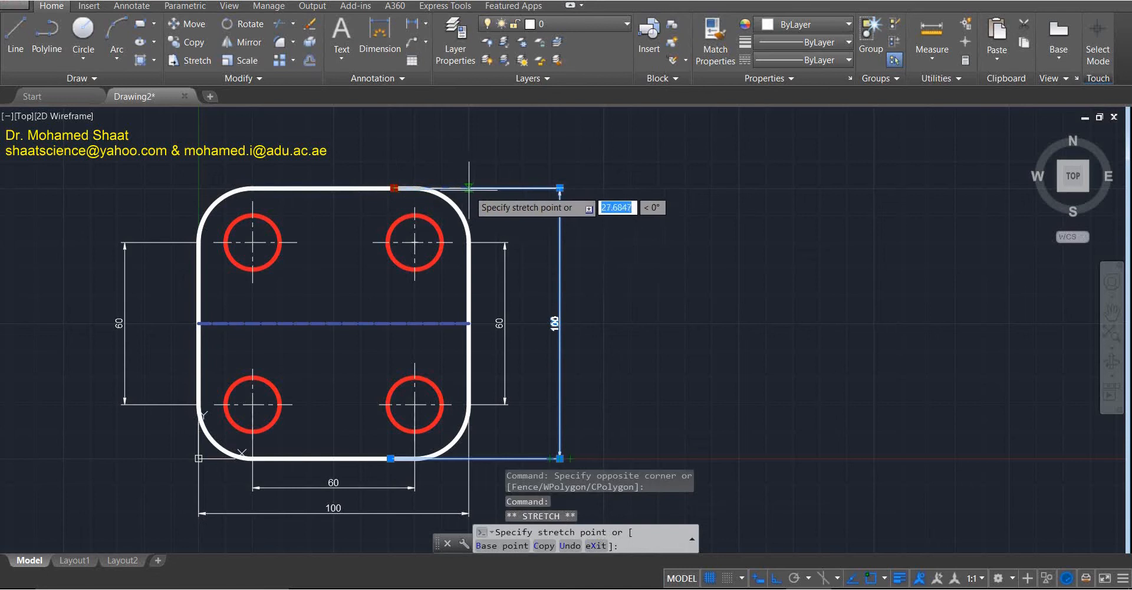
key(Escape)
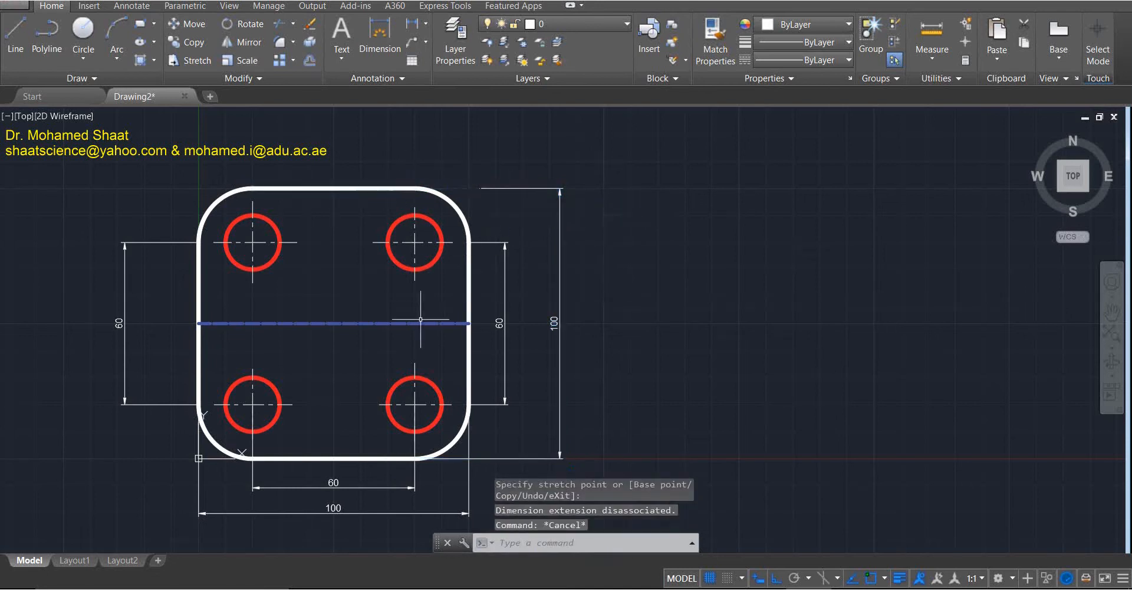
Stretch the overall height dimension's lower extension origin to the plate's right side, off the bottom edge.
click(509, 450)
click(494, 471)
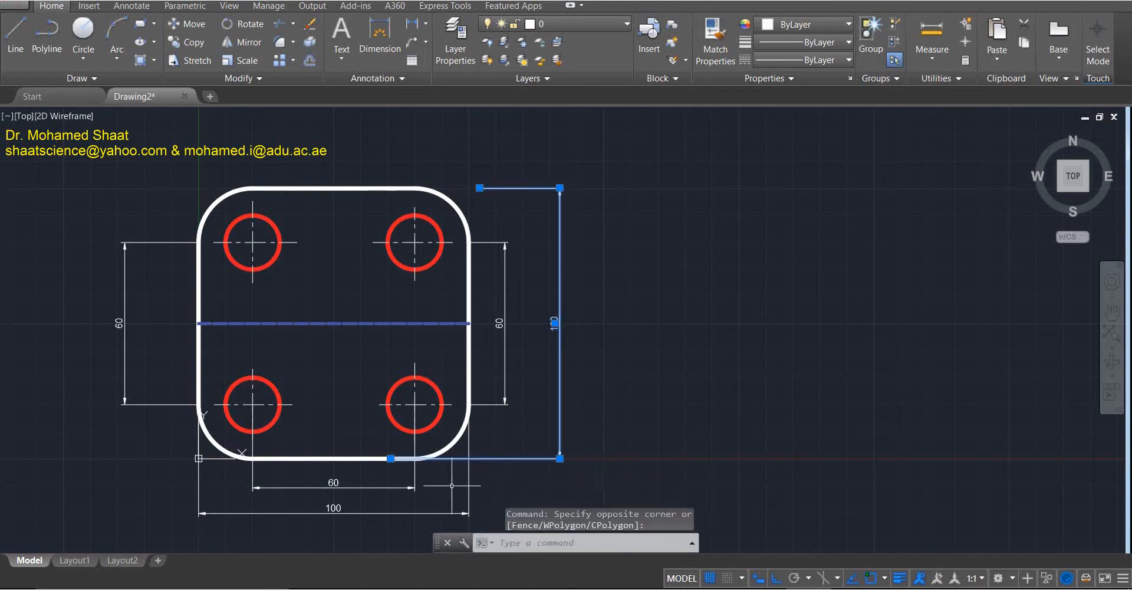
click(390, 458)
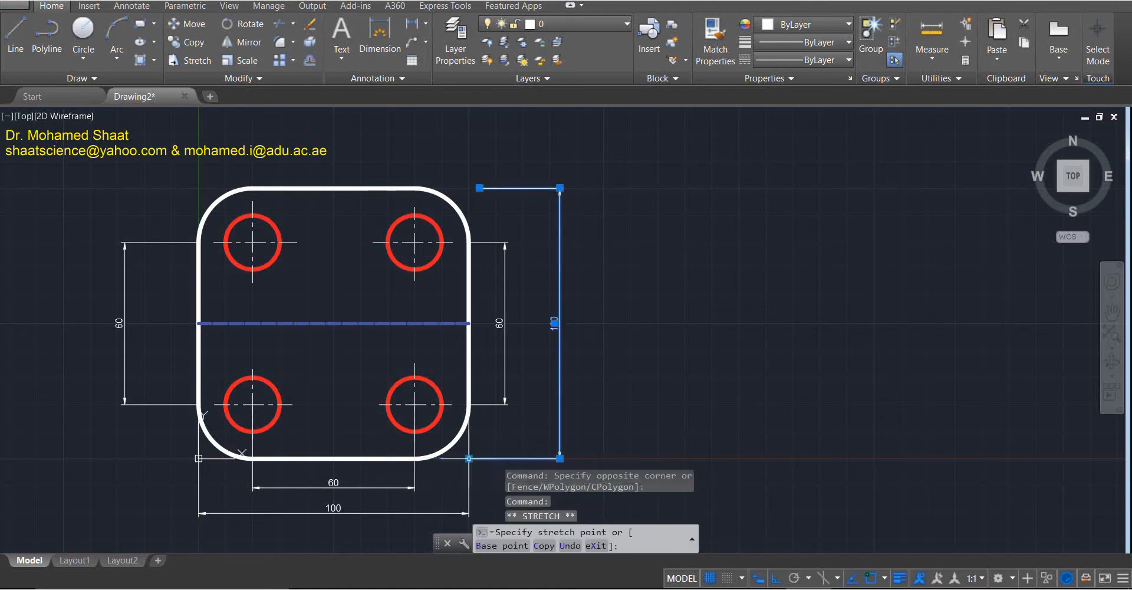
click(511, 476)
key(Escape)
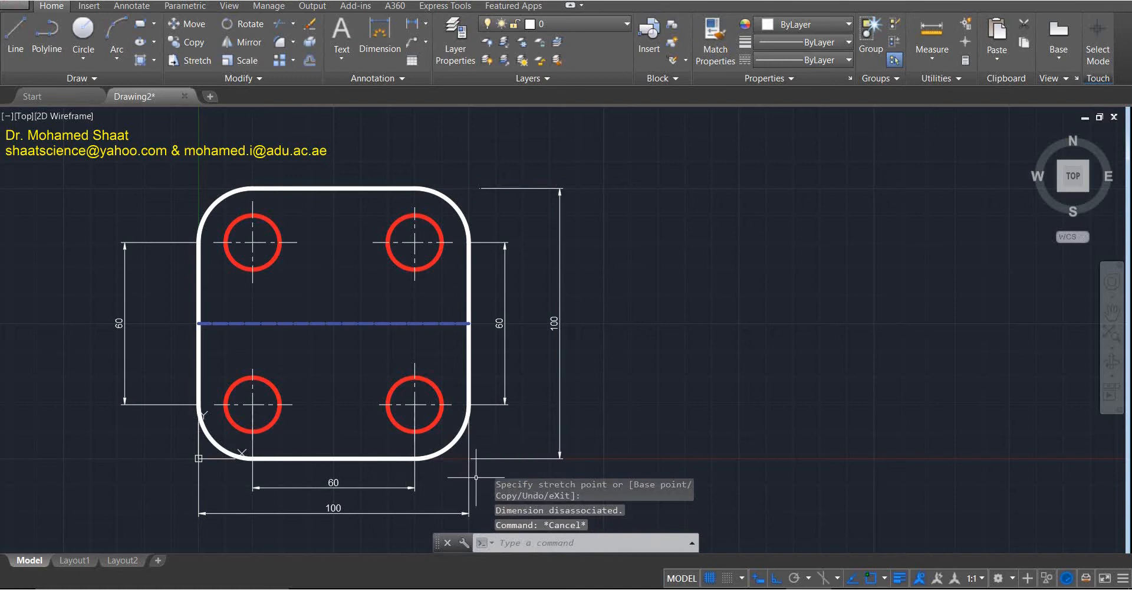
Stretch both extension origins of the overall width dimension down to the level of the plate's bottom edge.
click(476, 477)
click(460, 481)
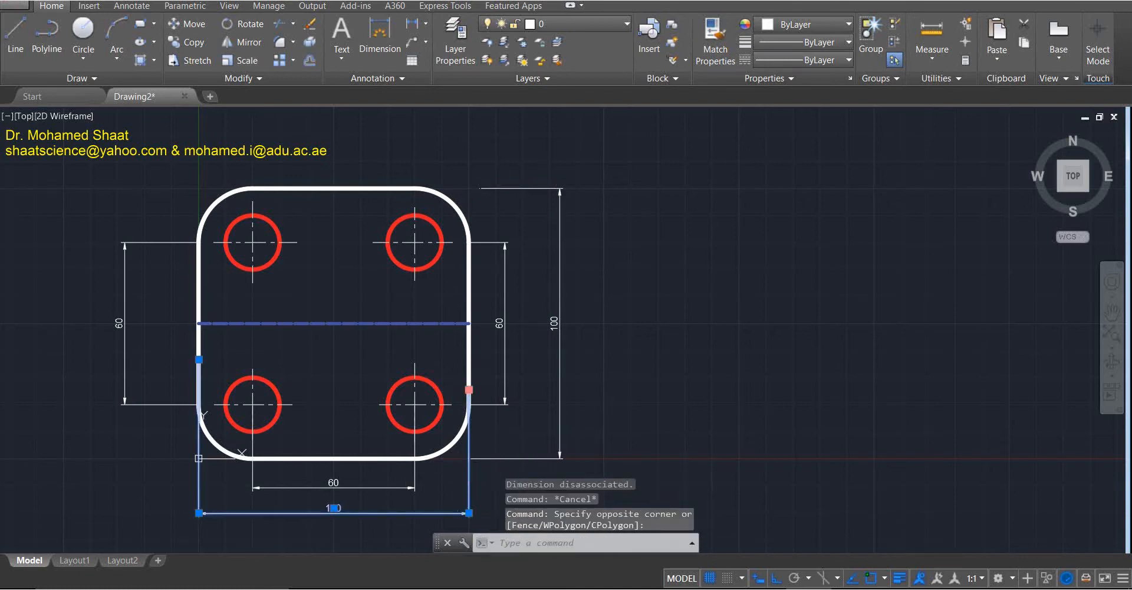
click(469, 389)
click(469, 458)
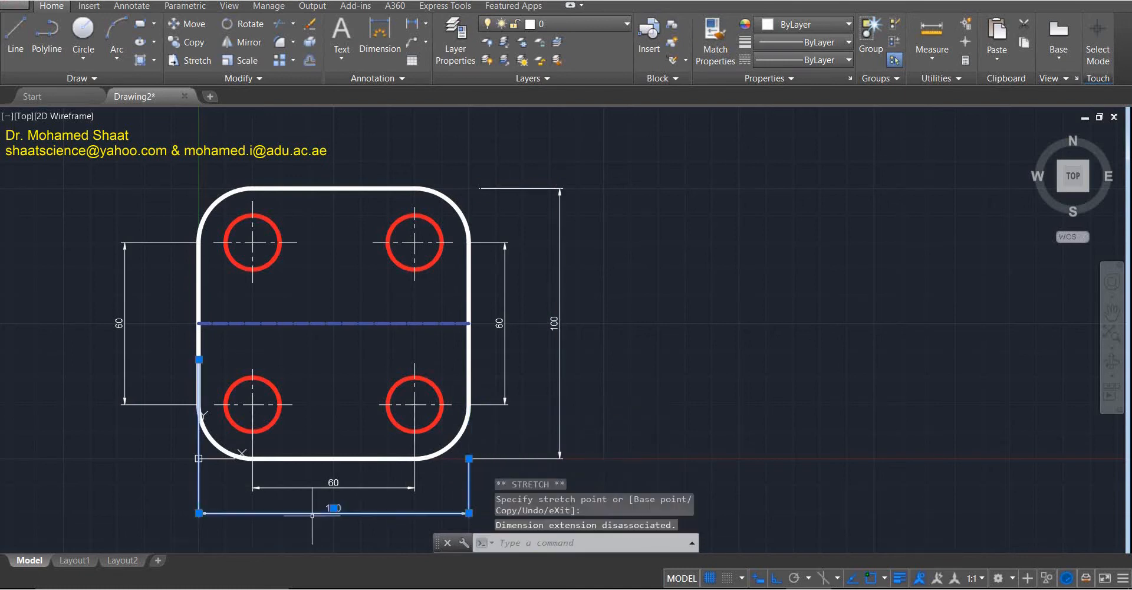
click(198, 359)
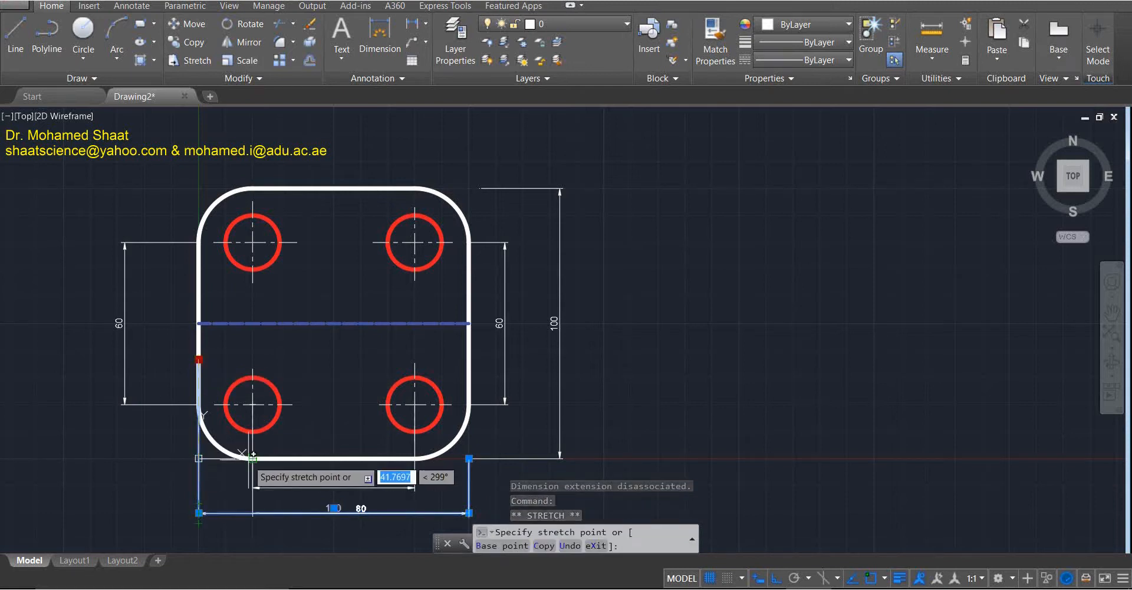
click(198, 458)
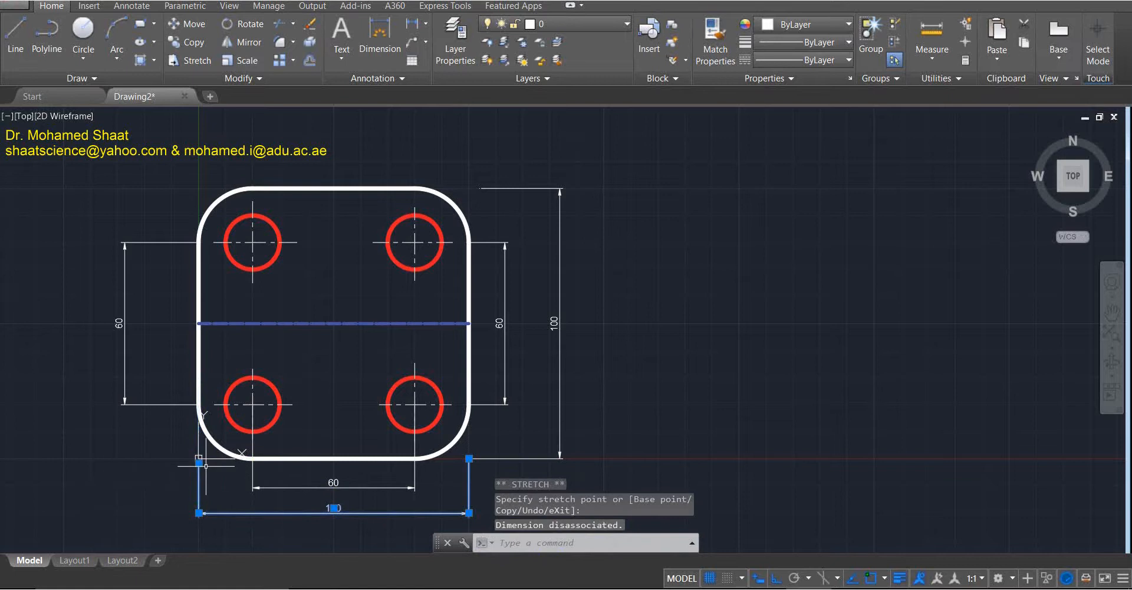
click(199, 461)
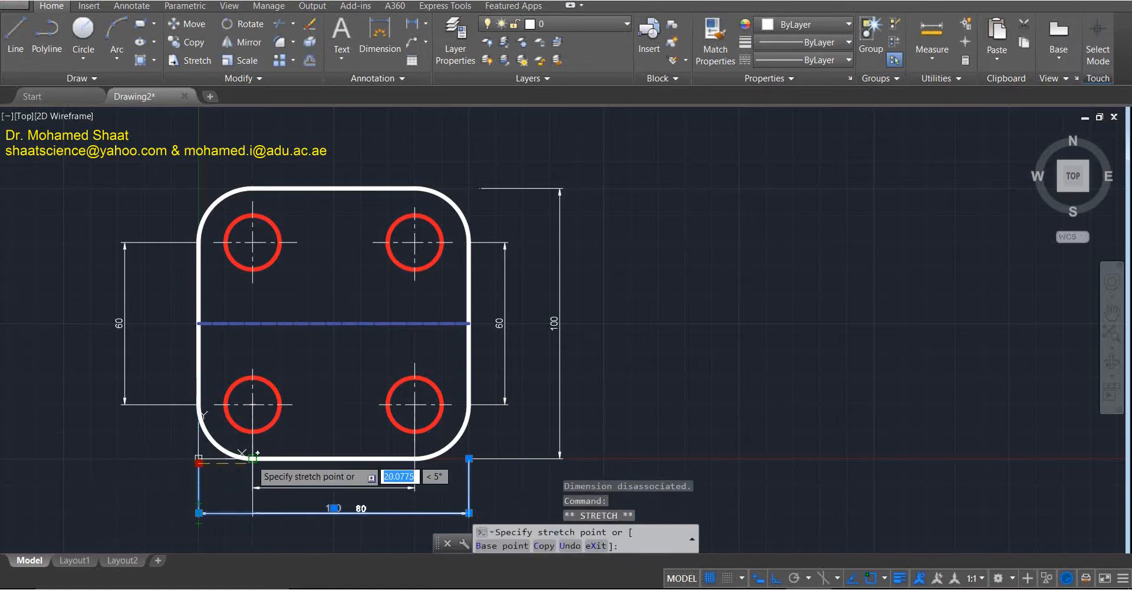
key(Escape)
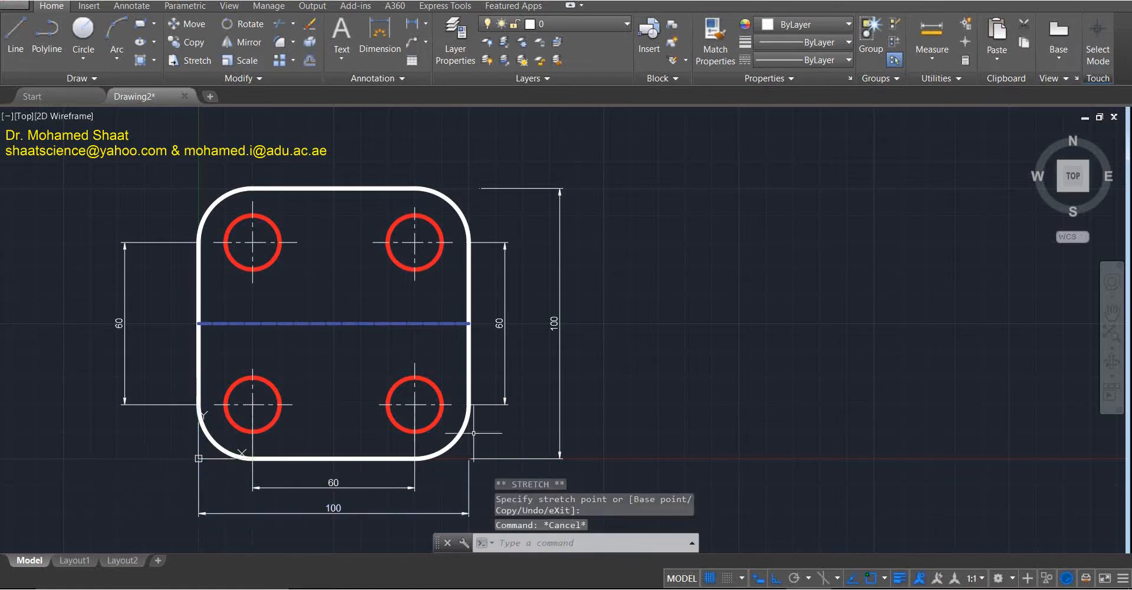
mouse_move(594, 378)
middle_down()
mouse_move(597, 311)
mouse_move(609, 313)
middle_up()
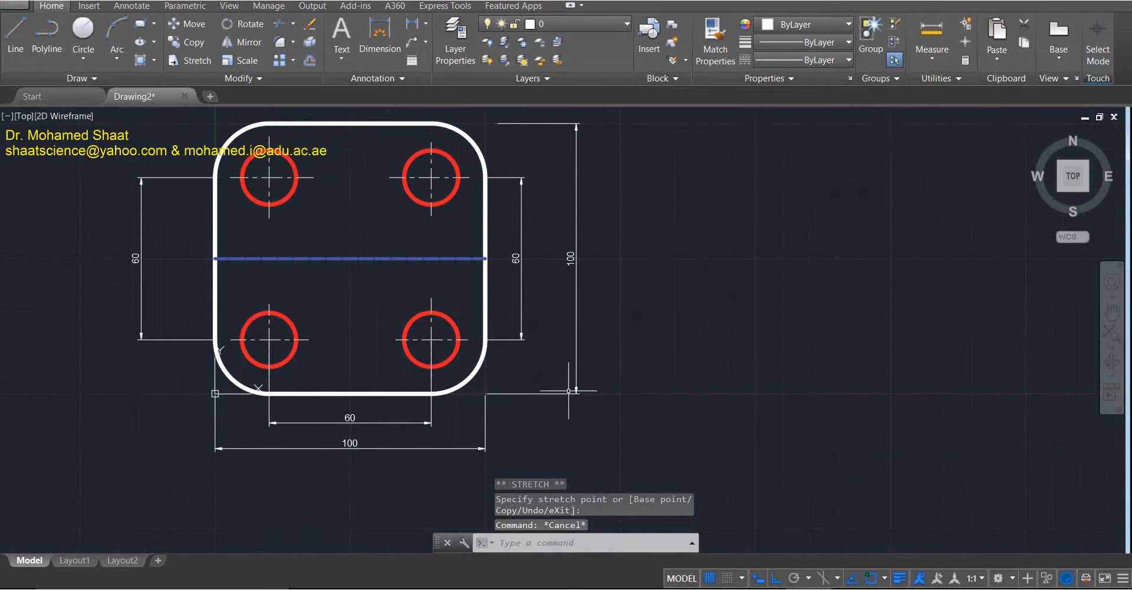
click(582, 334)
click(530, 416)
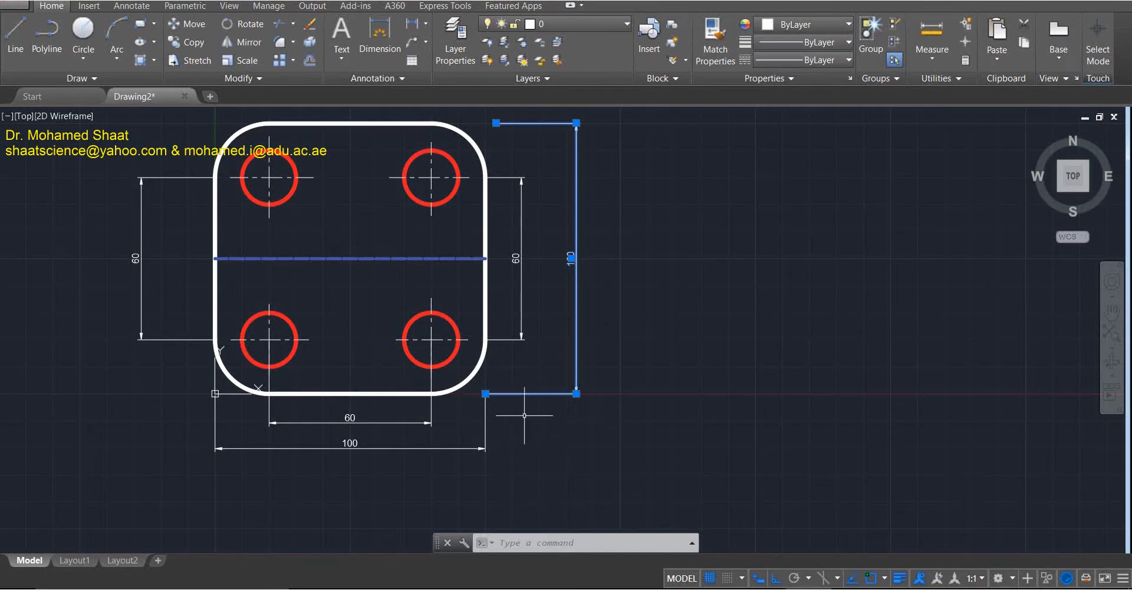
key(Escape)
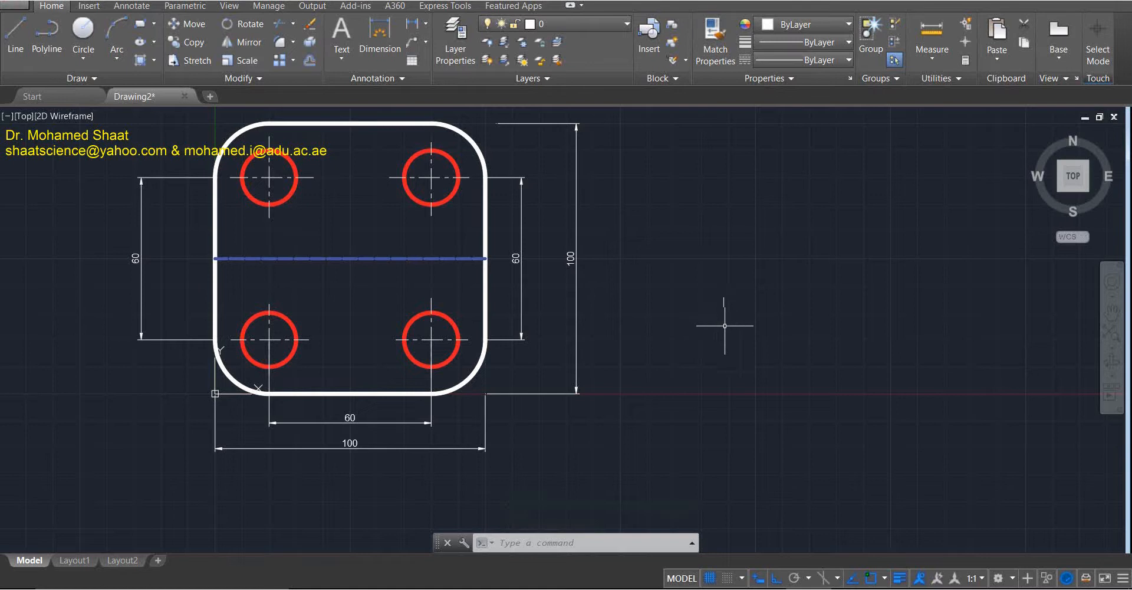
click(539, 128)
click(536, 140)
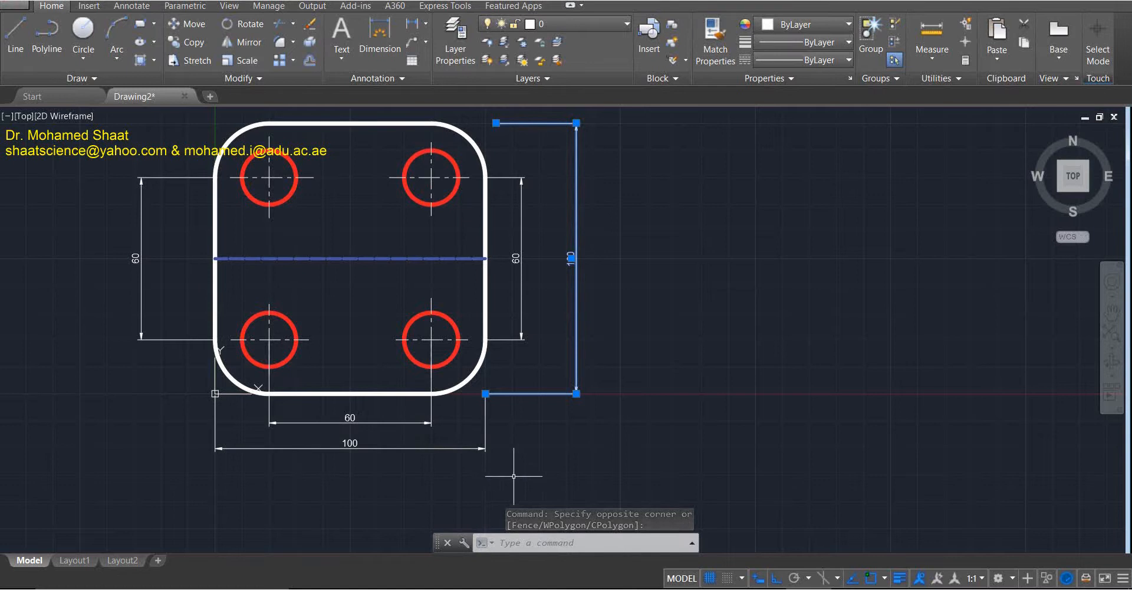
key(Escape)
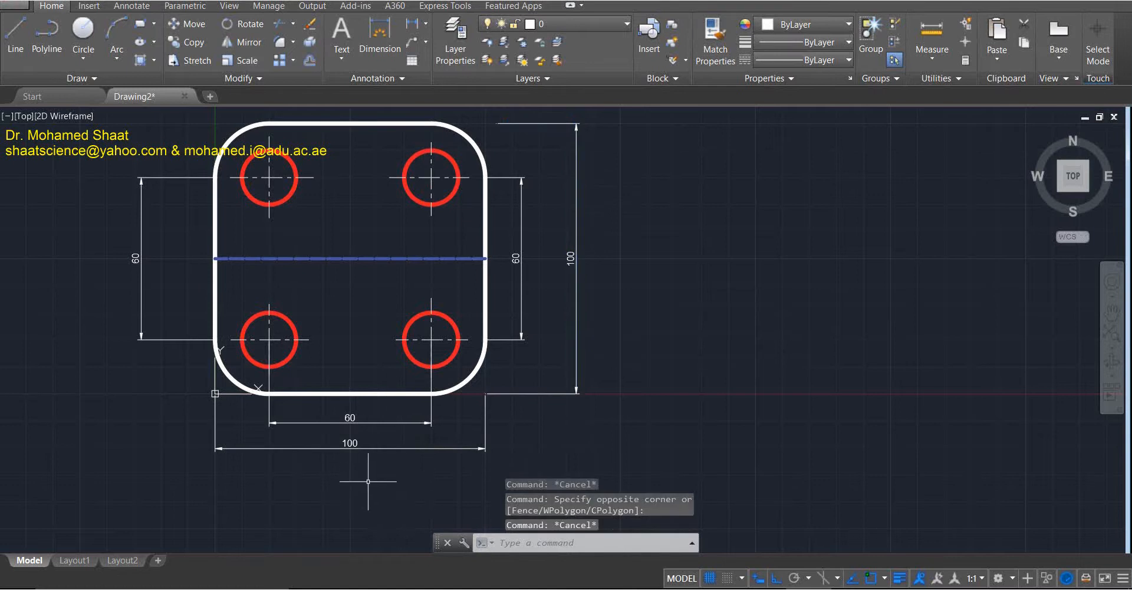
Stretch both extension origins of the horizontal hole-spacing dimension from the lower hole centres to just below the plate's bottom edge.
click(382, 423)
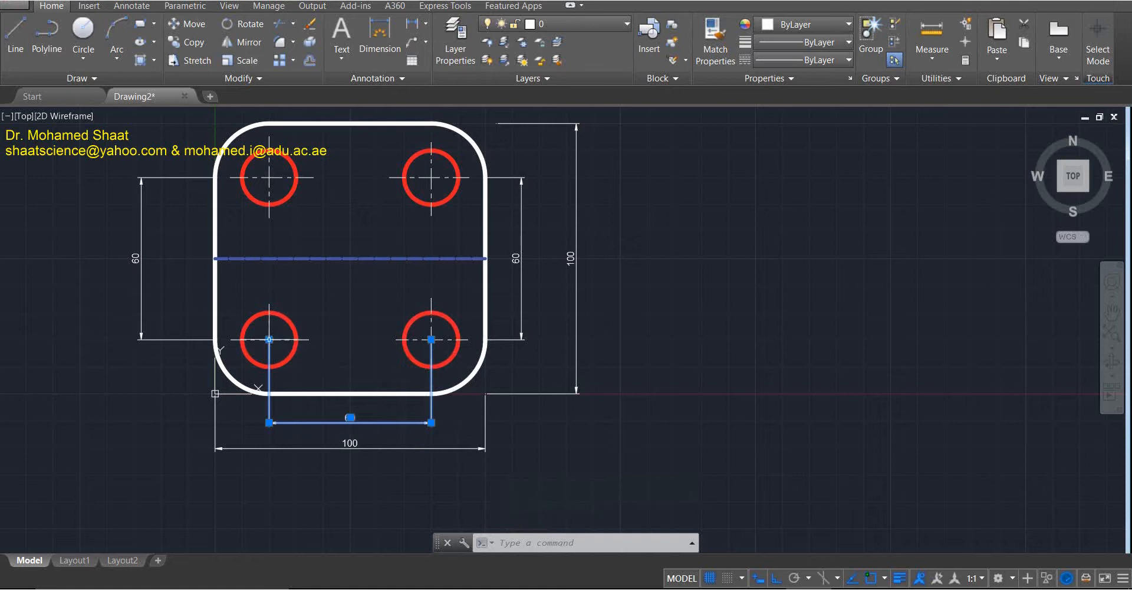
click(431, 339)
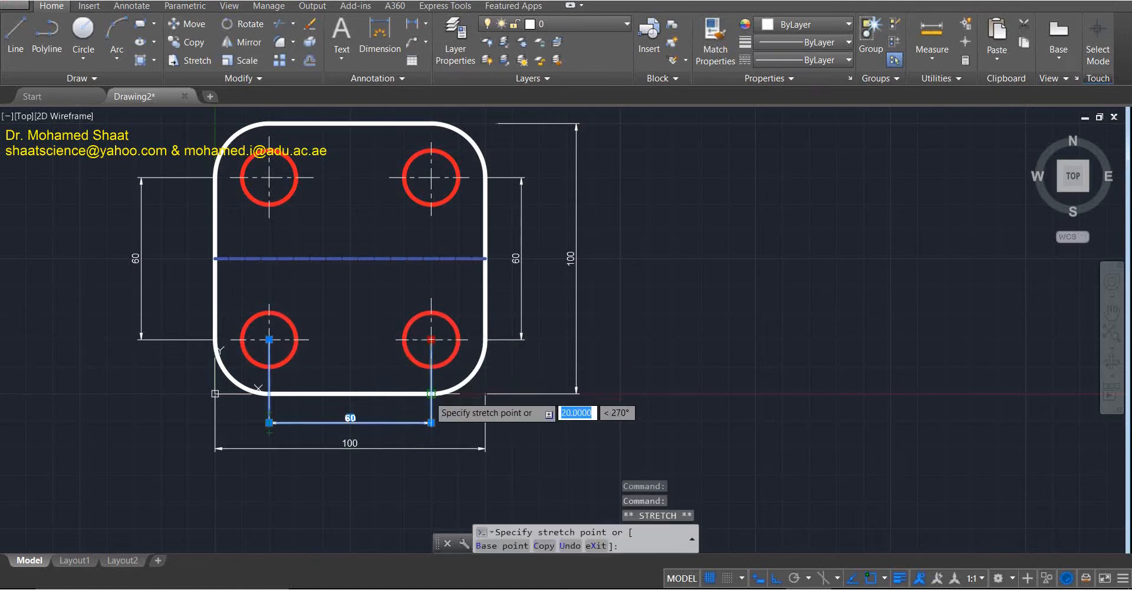
click(431, 404)
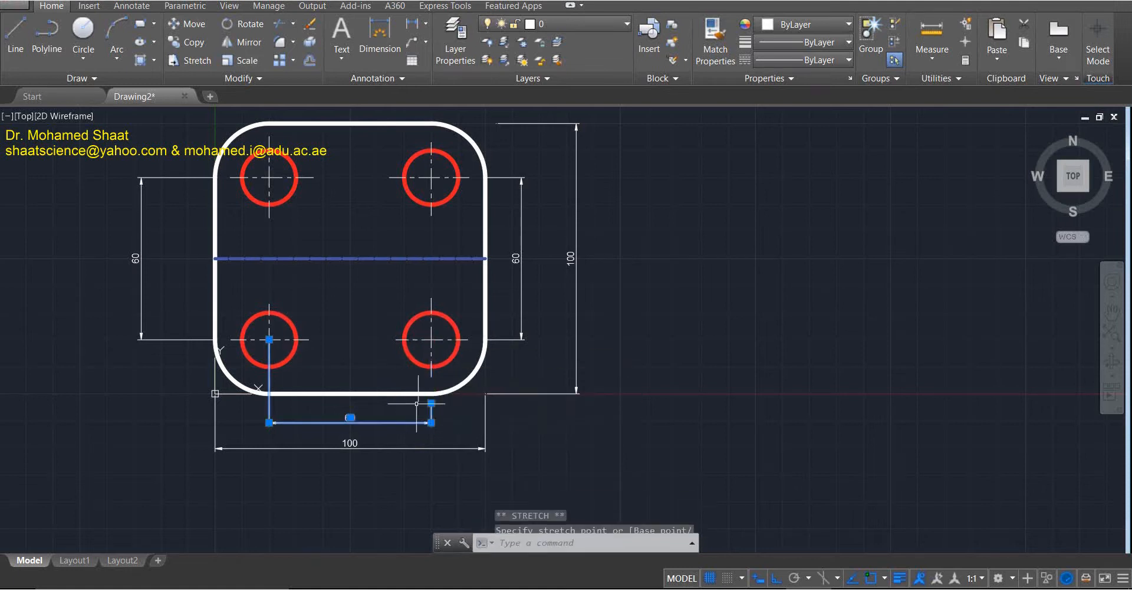
click(269, 339)
key(Escape)
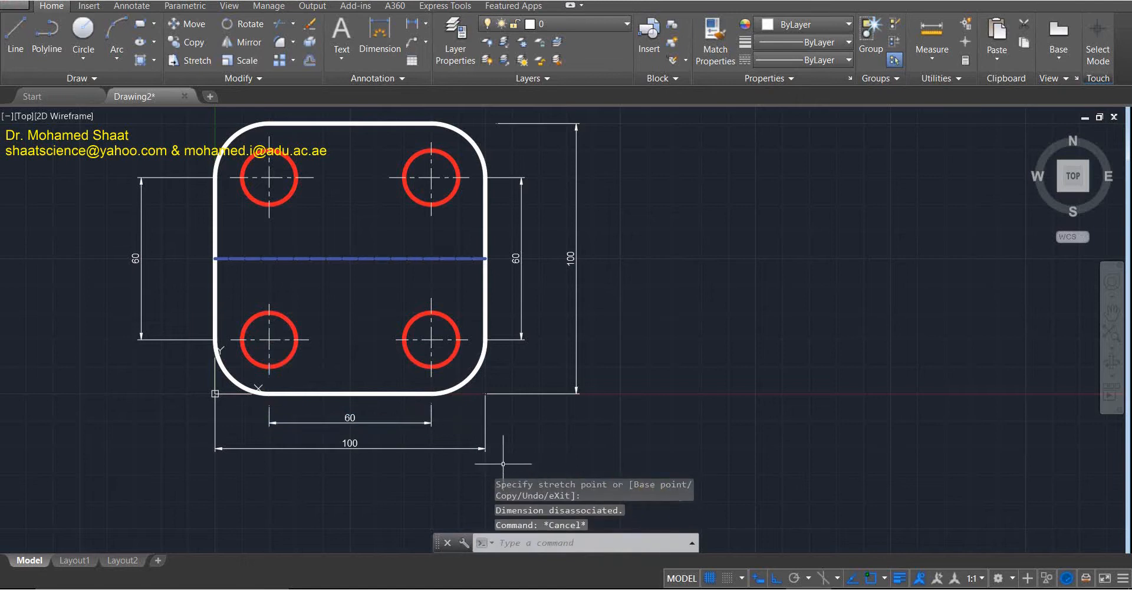
click(385, 415)
click(383, 432)
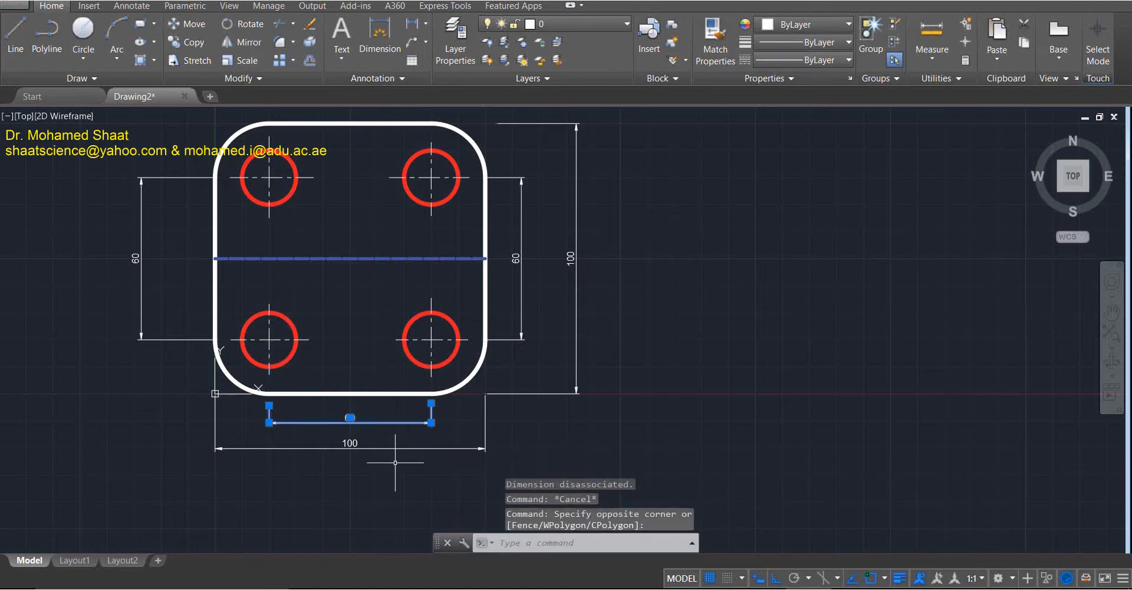
key(Escape)
click(399, 436)
click(387, 465)
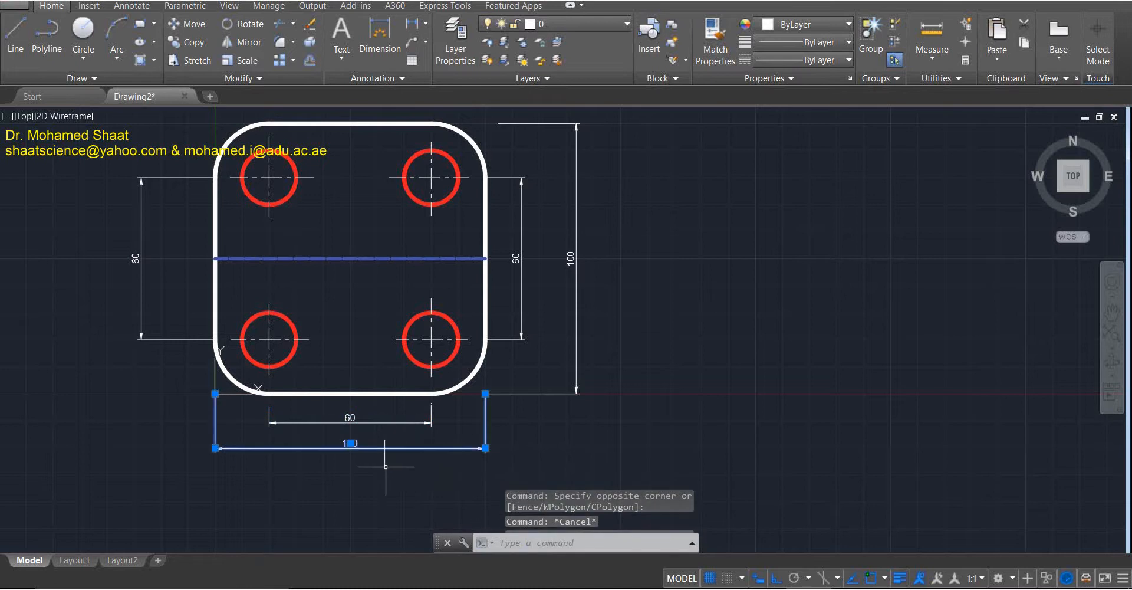
key(Escape)
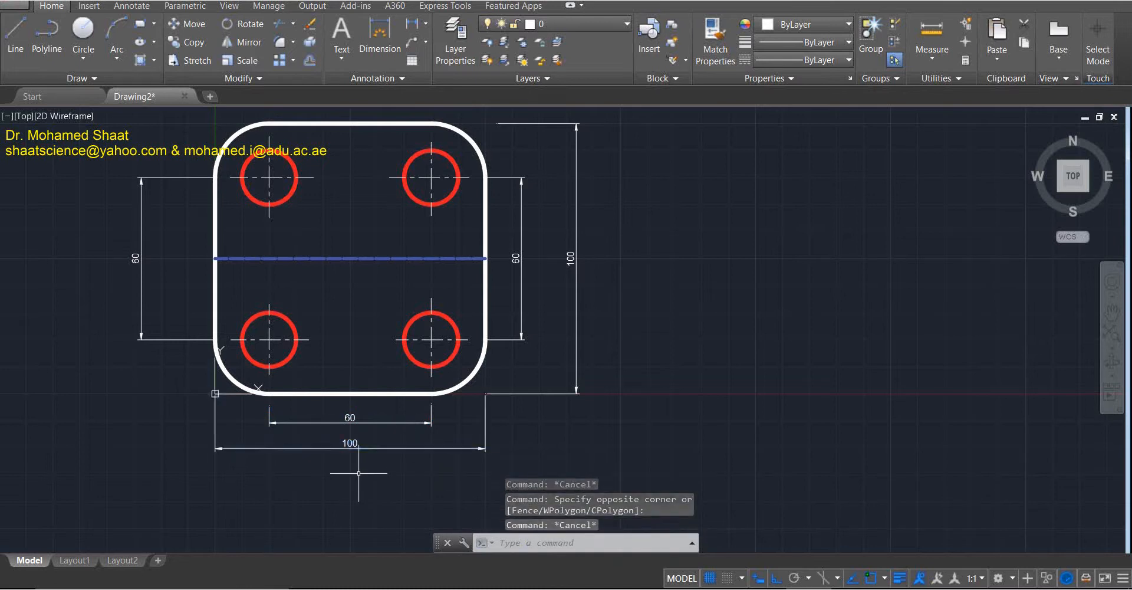
Move the 60 dimension line beside the plate's right edge farther out, toward the overall height dimension.
click(520, 283)
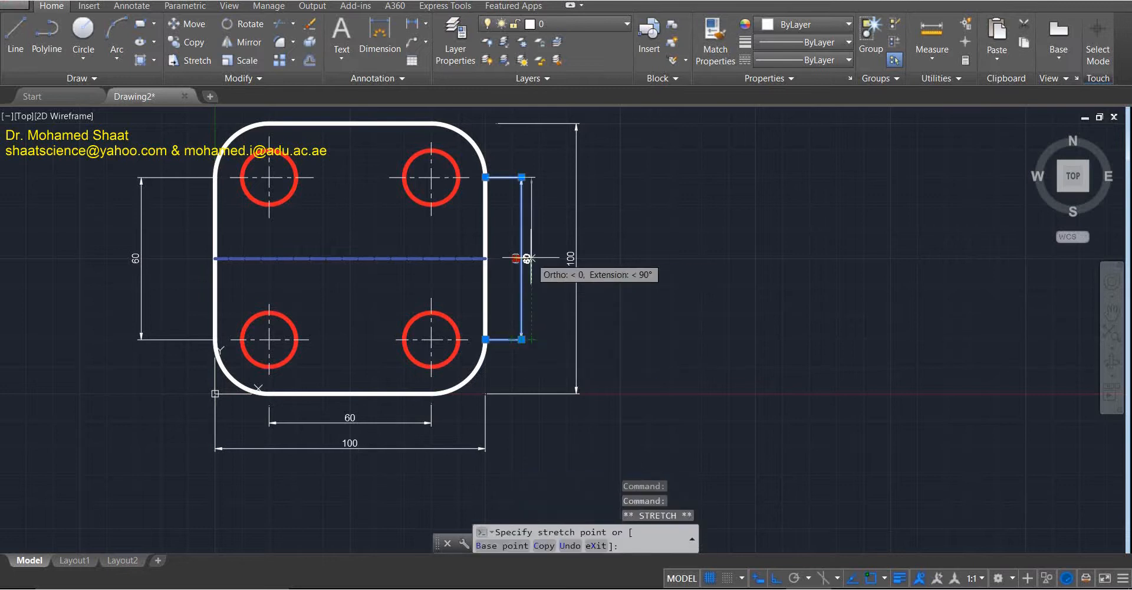
click(516, 259)
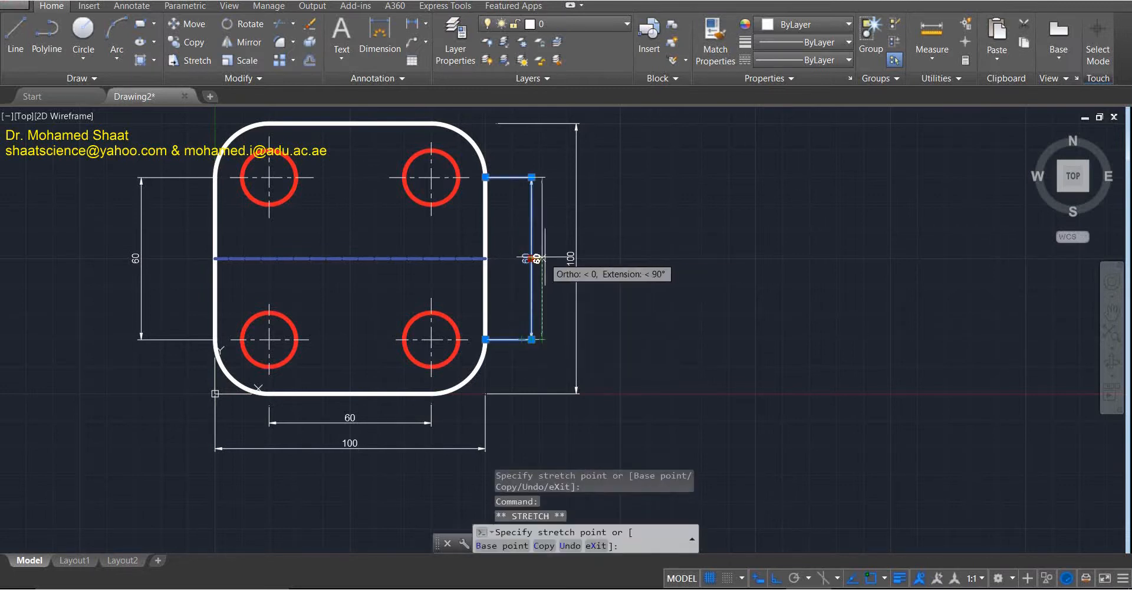
key(Escape)
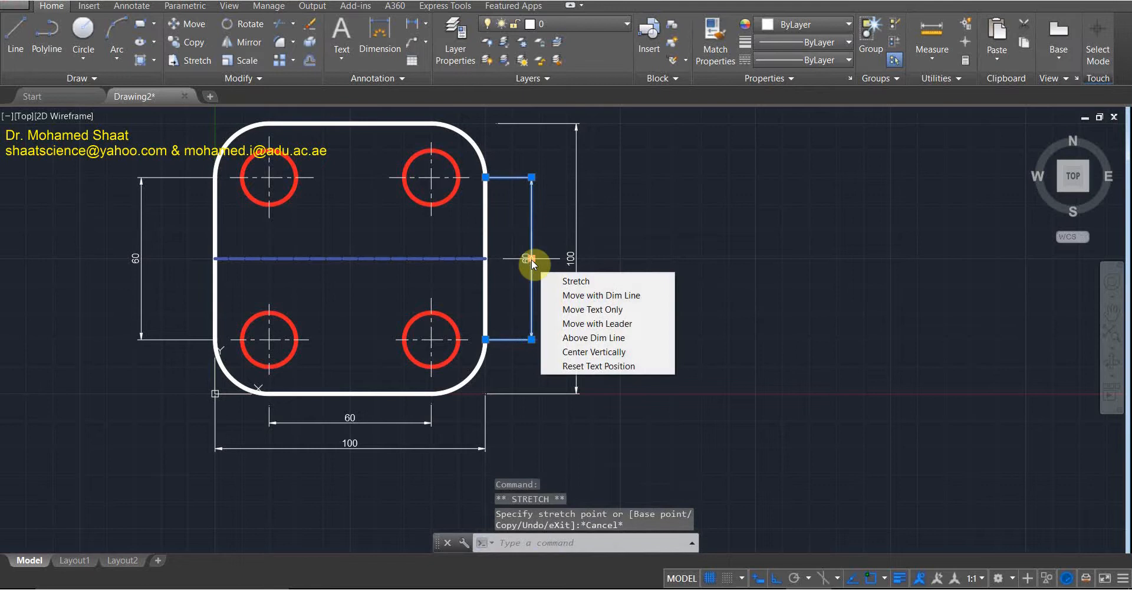
click(531, 258)
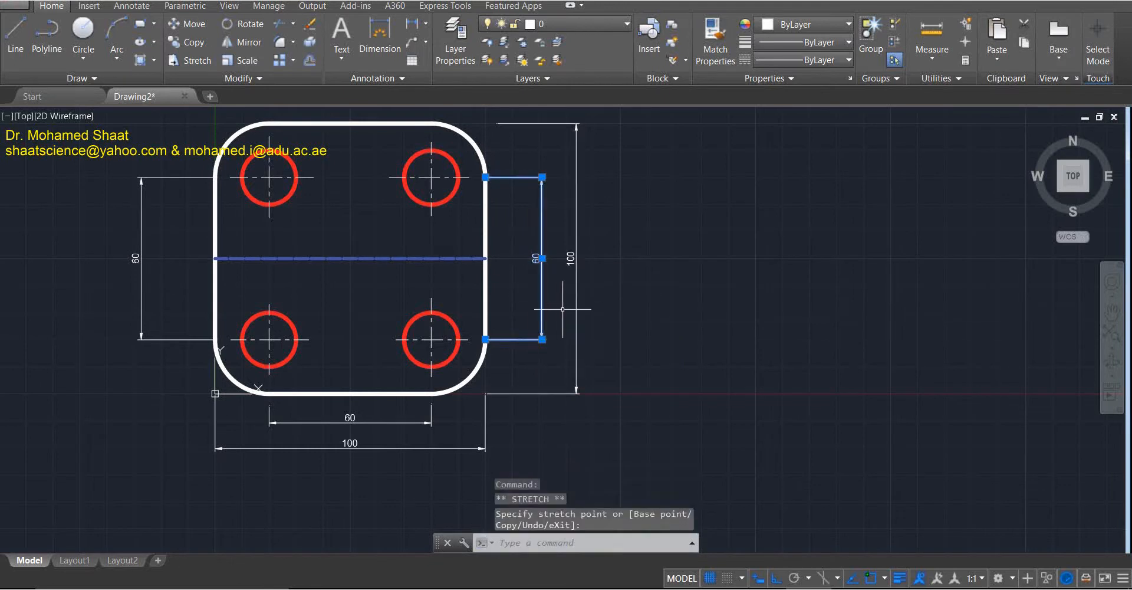
Move the overall height dimension line slightly farther away from the plate.
click(596, 251)
click(569, 275)
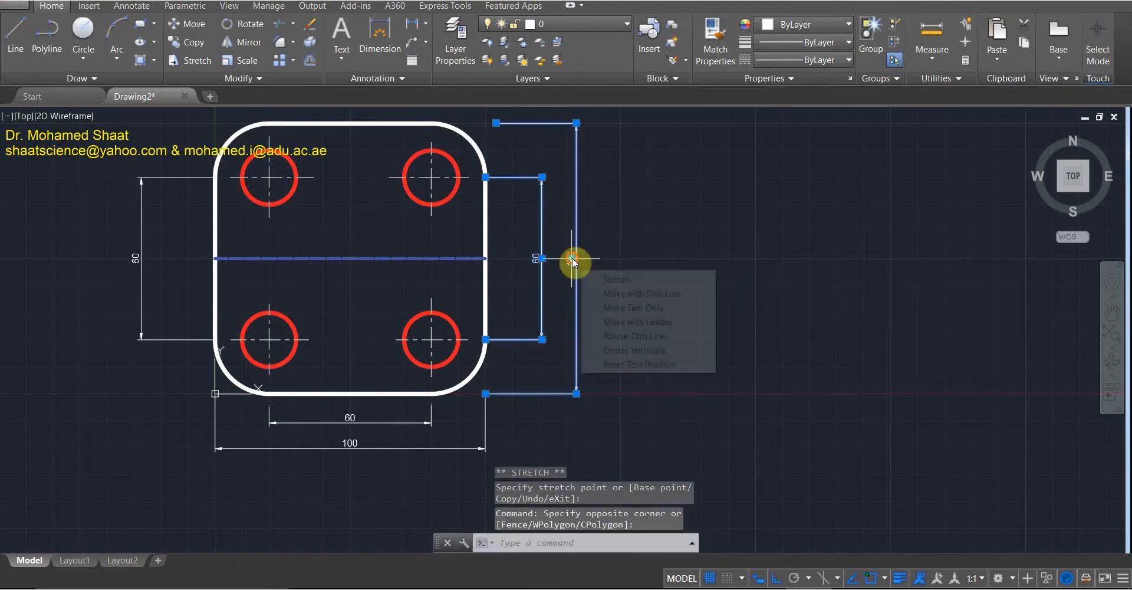
click(571, 257)
click(587, 258)
key(Escape)
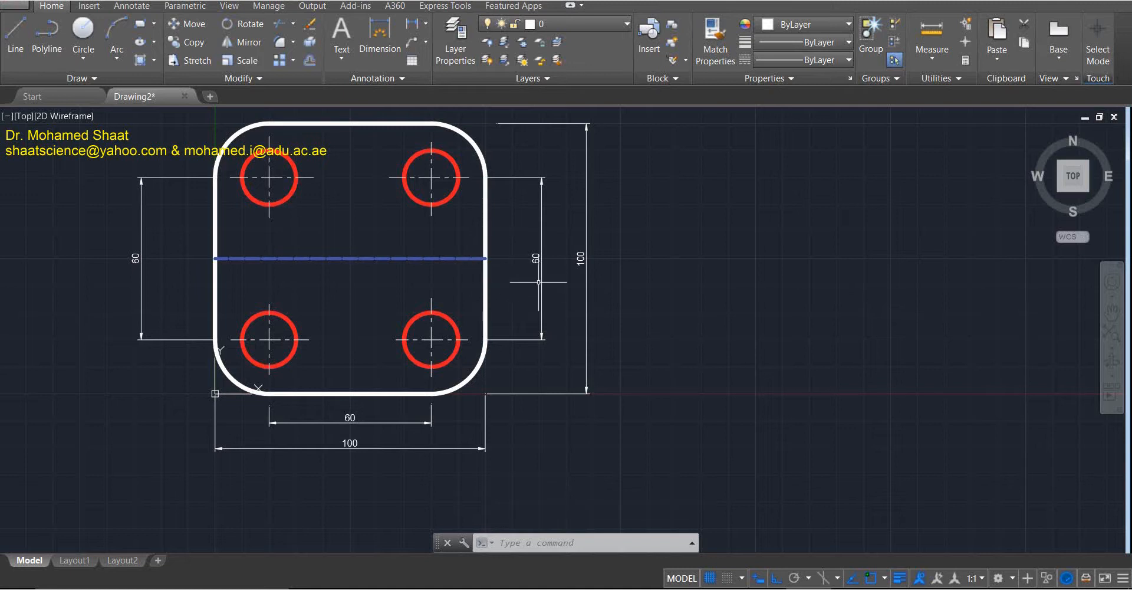
Move the 60 dimension line on the plate's right side back toward the plate.
click(541, 258)
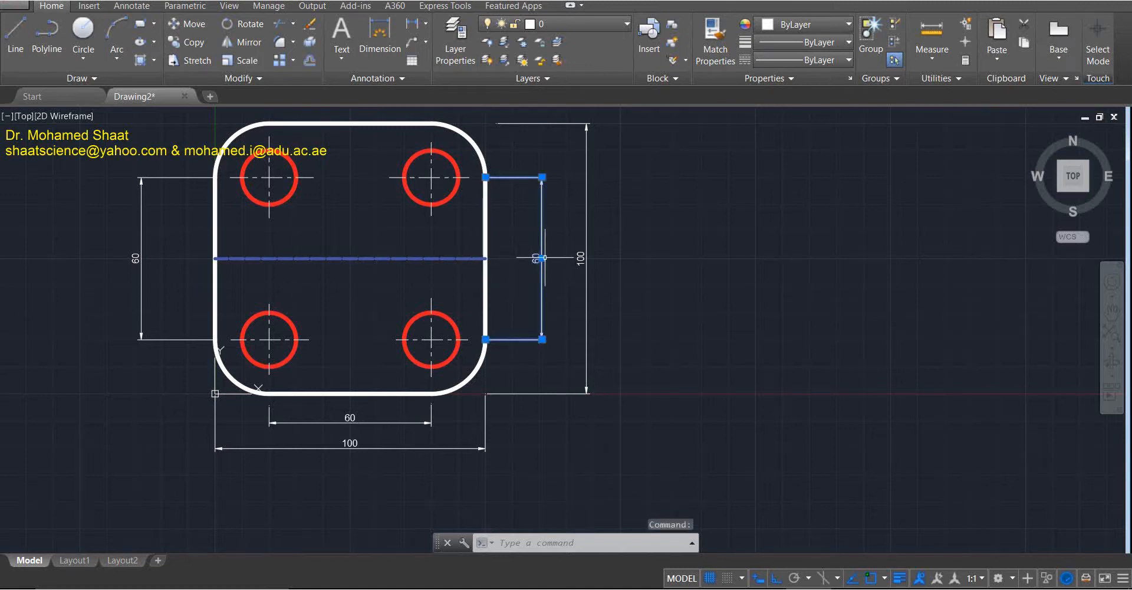
click(542, 258)
click(531, 258)
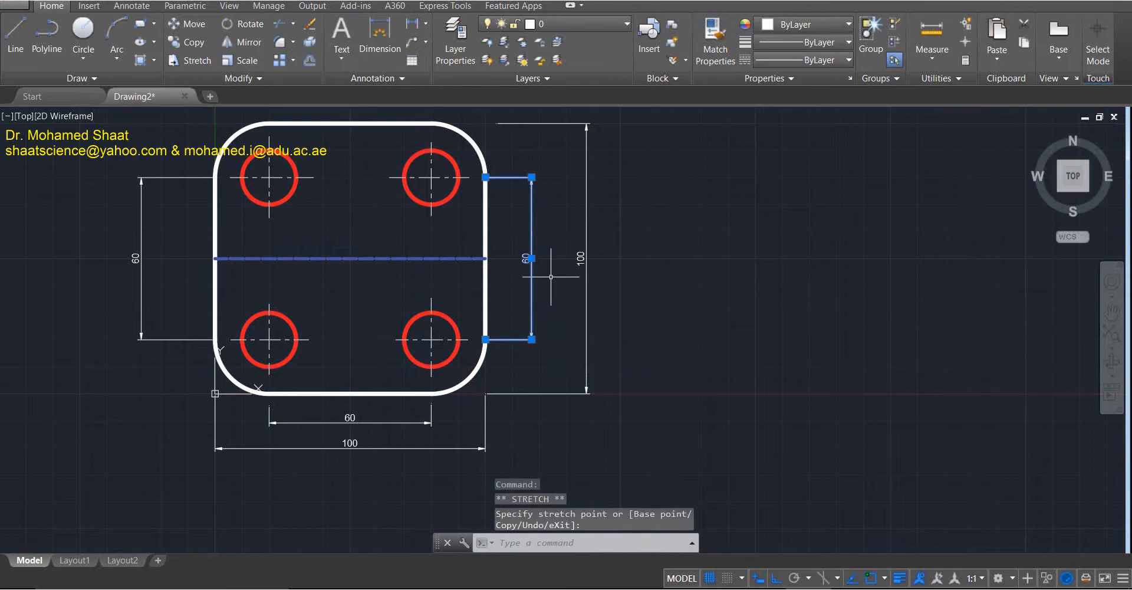
key(Escape)
Move the overall height dimension line slightly inward, closer to the 60 dimension.
click(588, 263)
click(587, 258)
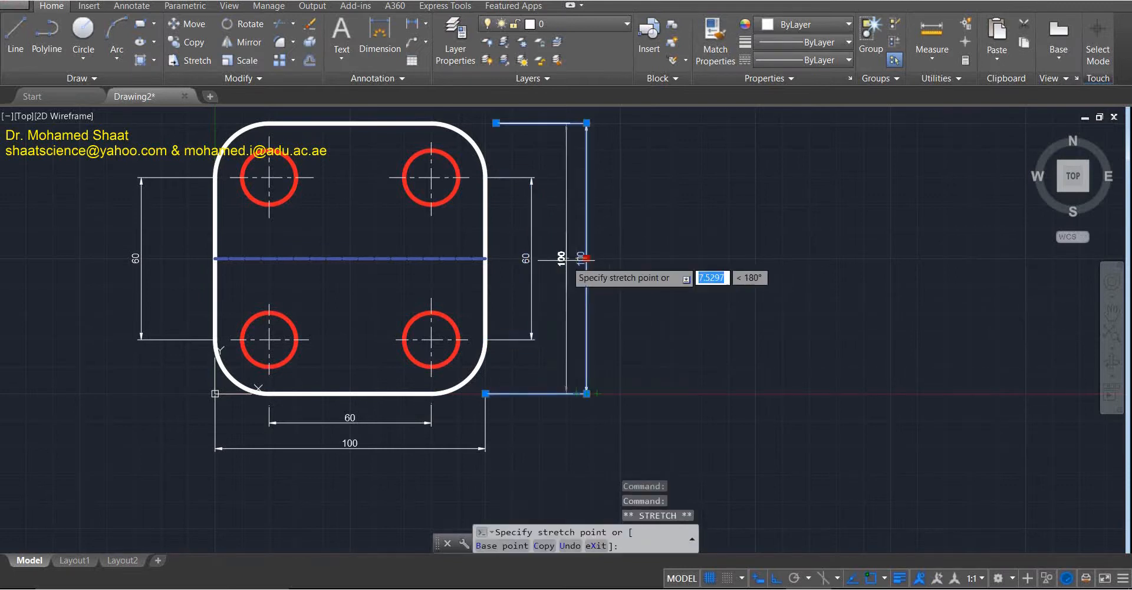
click(577, 258)
key(Escape)
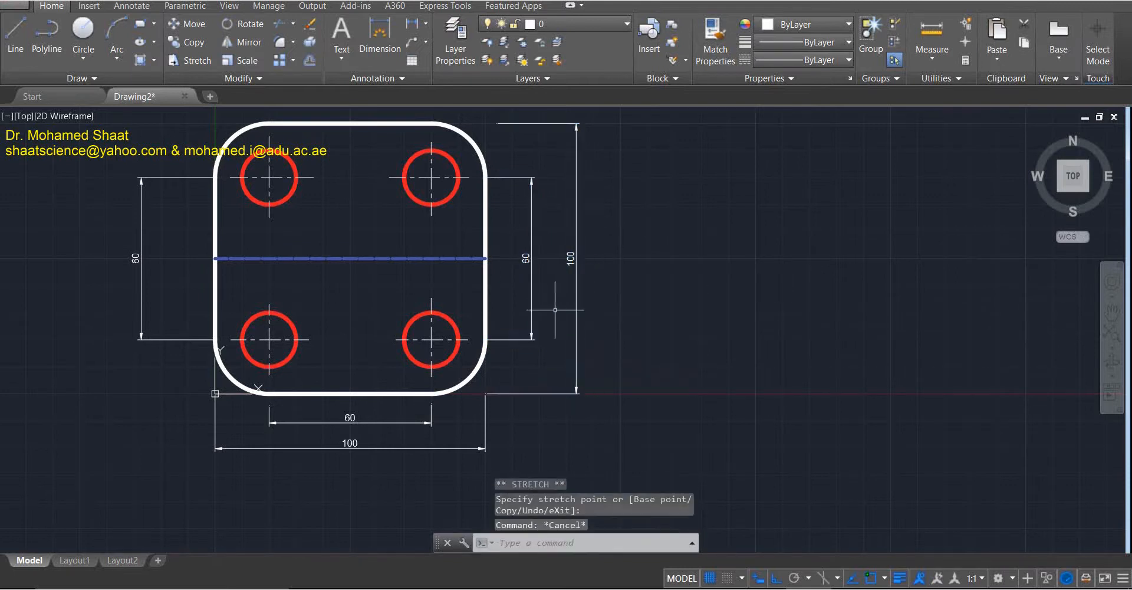
Move the overall height dimension line far out to the right, well away from the plate.
click(577, 257)
click(576, 258)
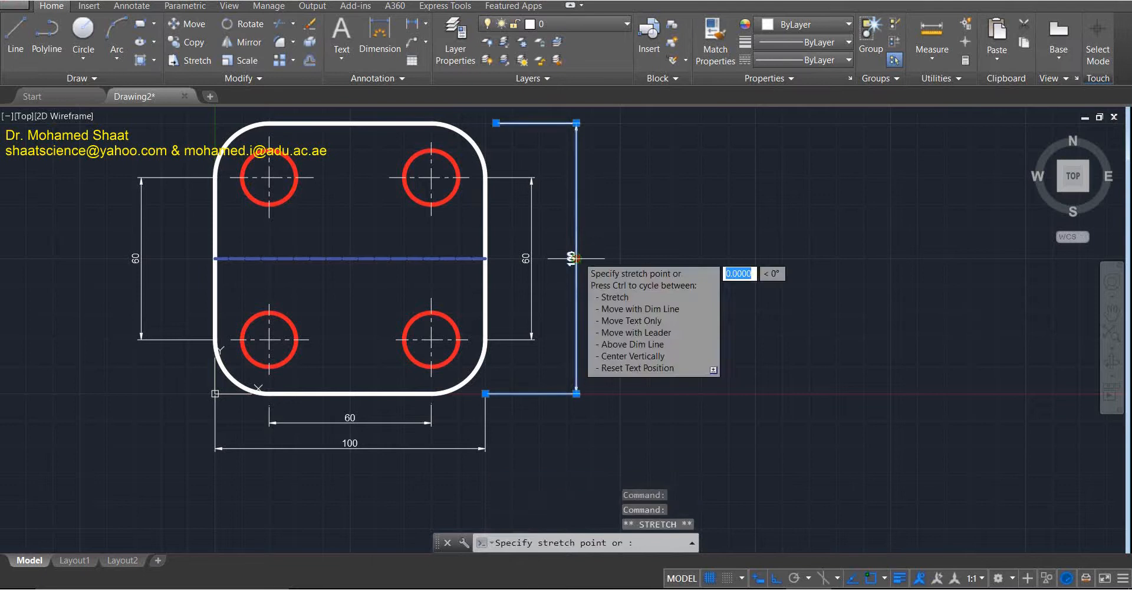
click(916, 257)
key(Escape)
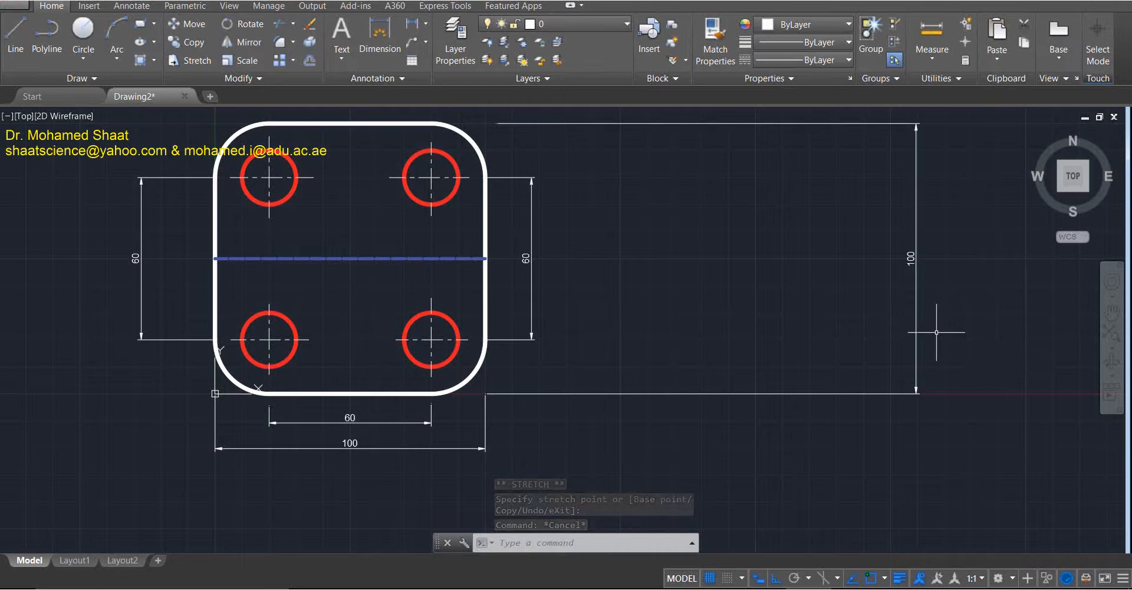
Move the overall height dimension line back in, placing it a short gap outside the plate's right-hand 60 dimension.
click(938, 256)
click(897, 282)
click(916, 257)
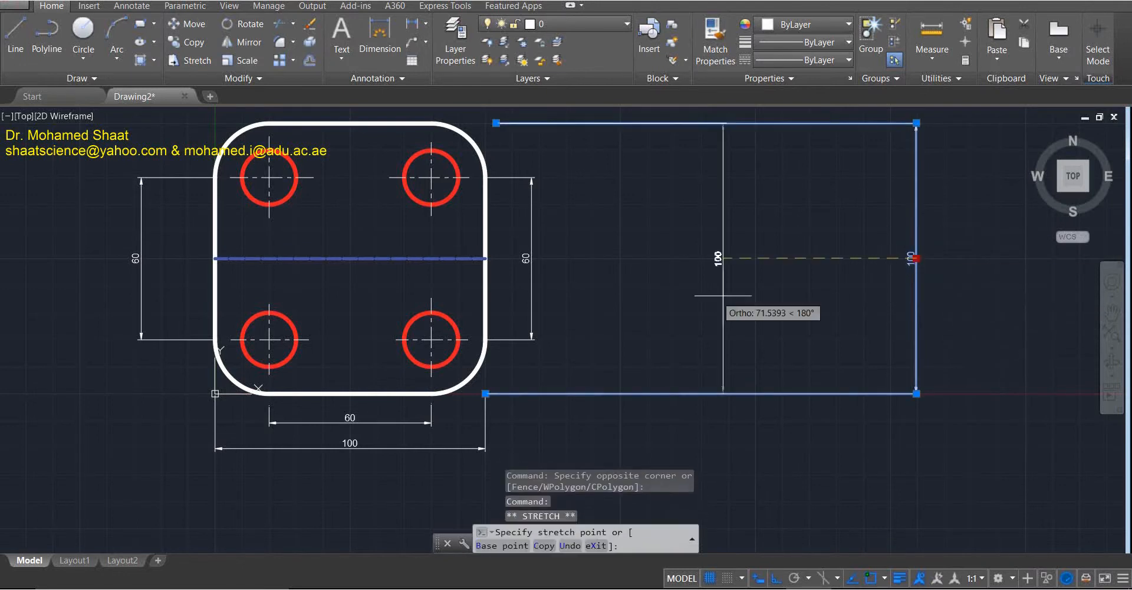
click(555, 268)
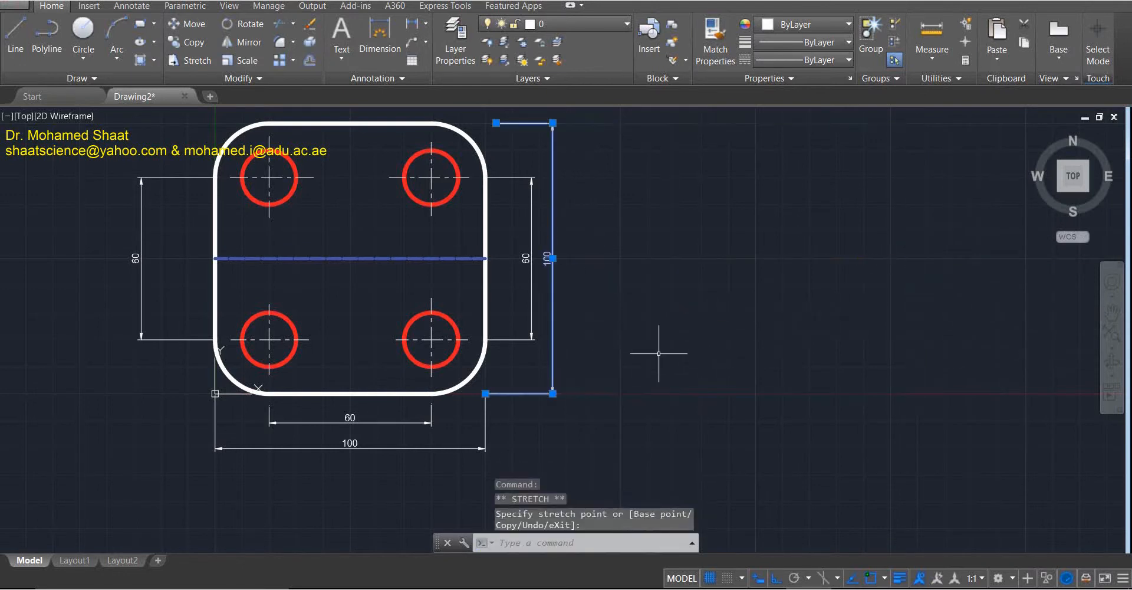
click(562, 258)
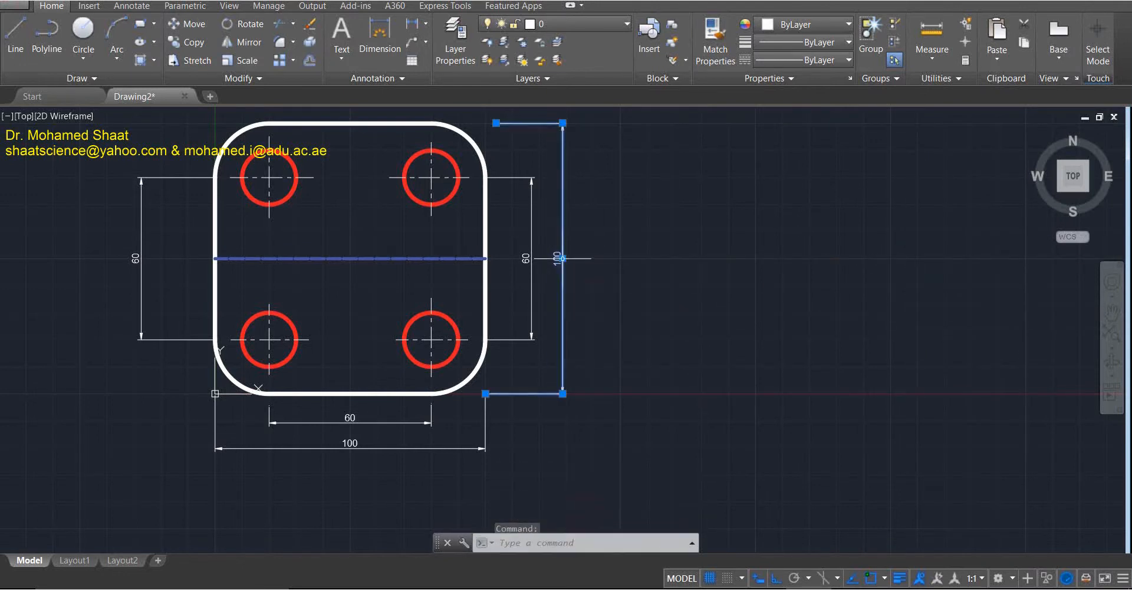
Move the overall height dimension line inward until it sits right beside the 60 dimension line outside the plate's right edge.
click(531, 257)
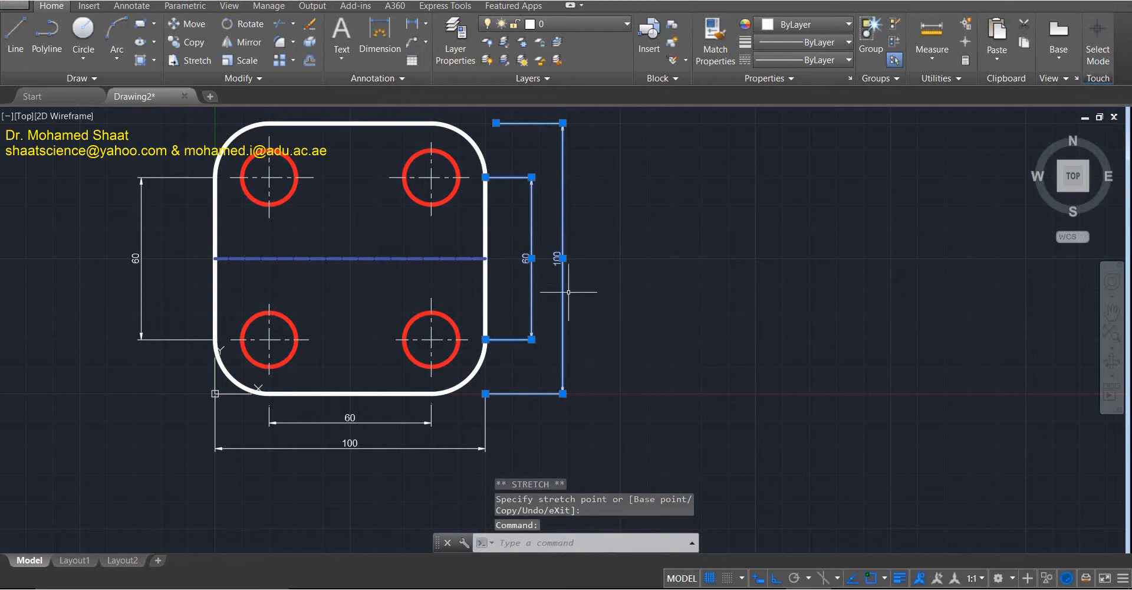
key(Escape)
click(569, 262)
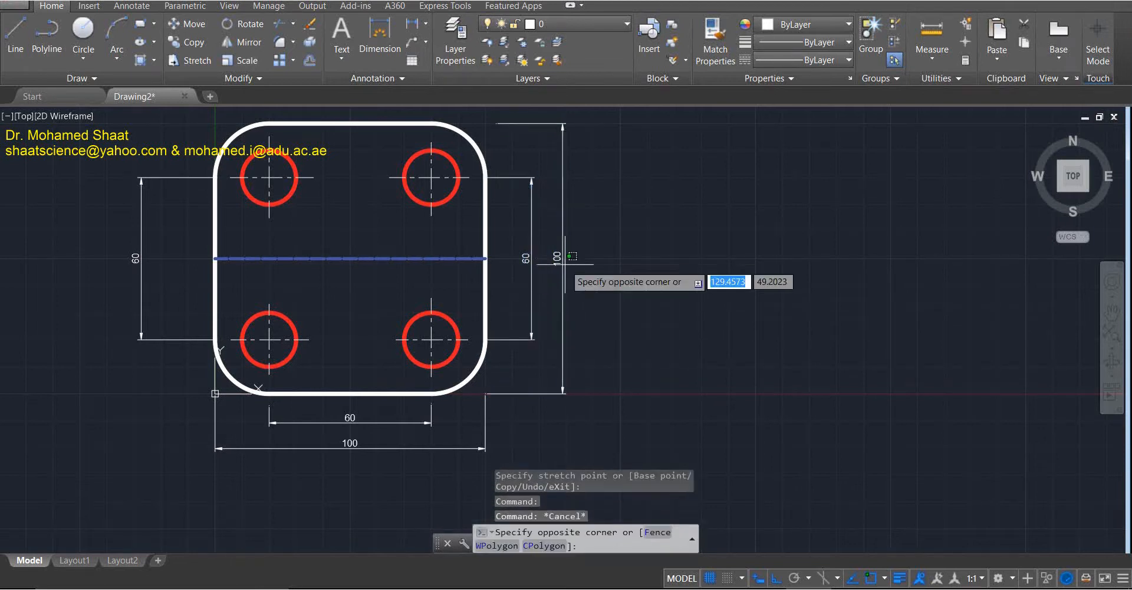
click(552, 272)
click(563, 258)
click(542, 257)
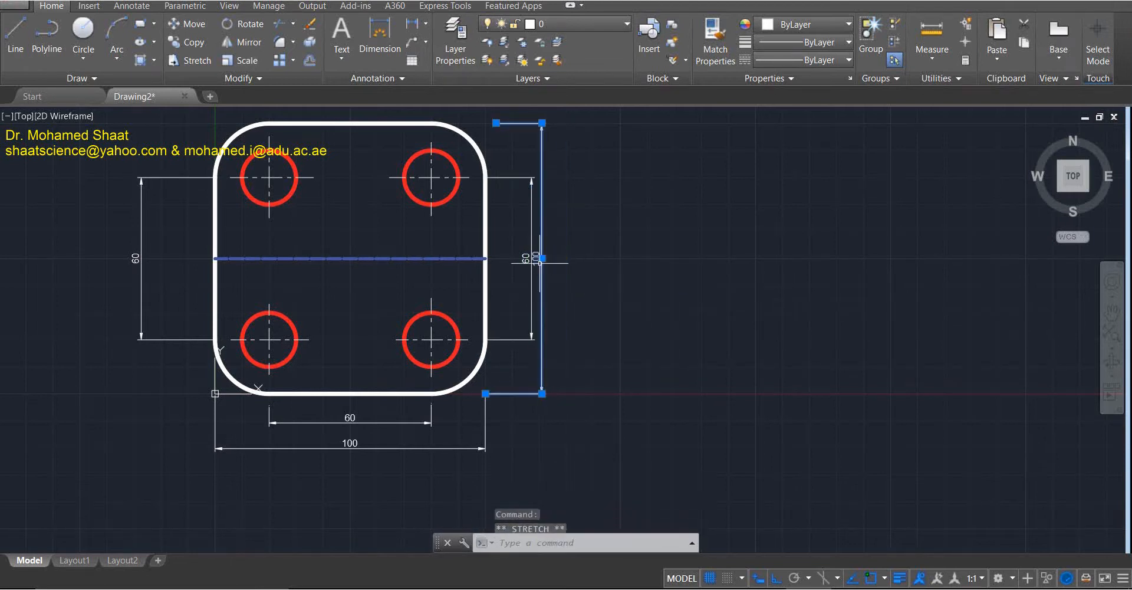
key(Escape)
Move the overall height dimension line far out from the plate's right side.
click(571, 257)
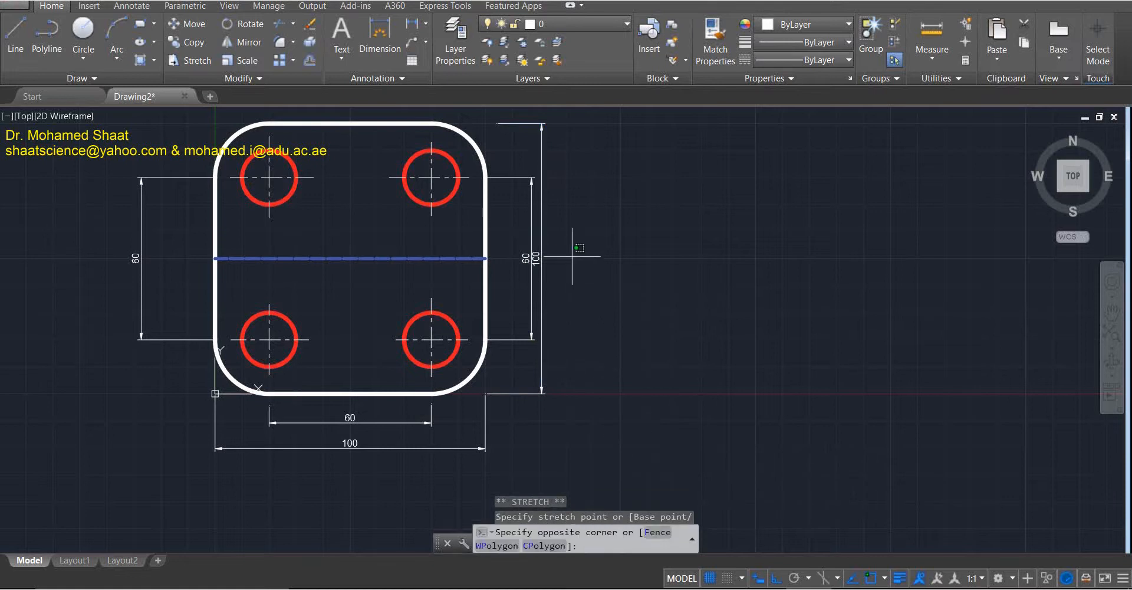
click(539, 293)
click(541, 258)
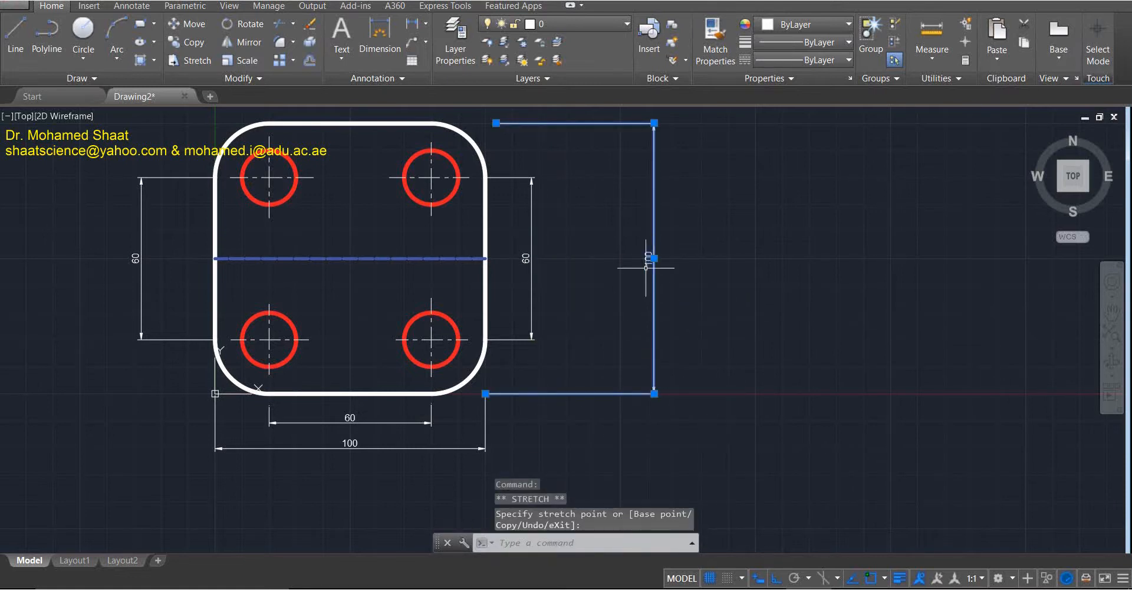
Move the overall height dimension line back in, leaving an even gap outside the plate's right-hand 60 dimension.
click(654, 257)
click(654, 257)
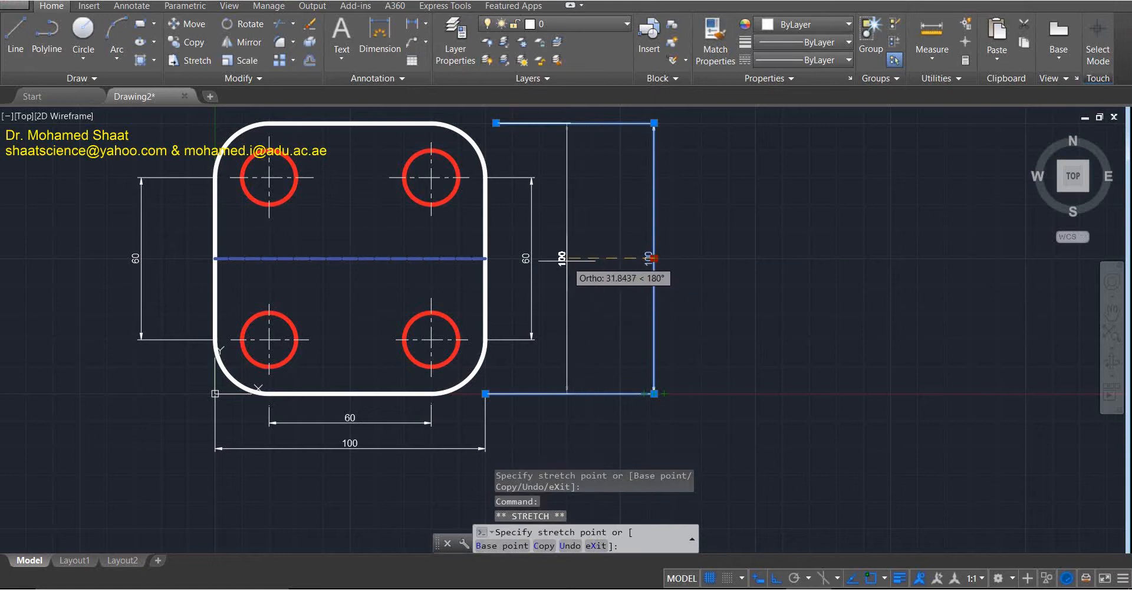
click(567, 257)
double_click(567, 281)
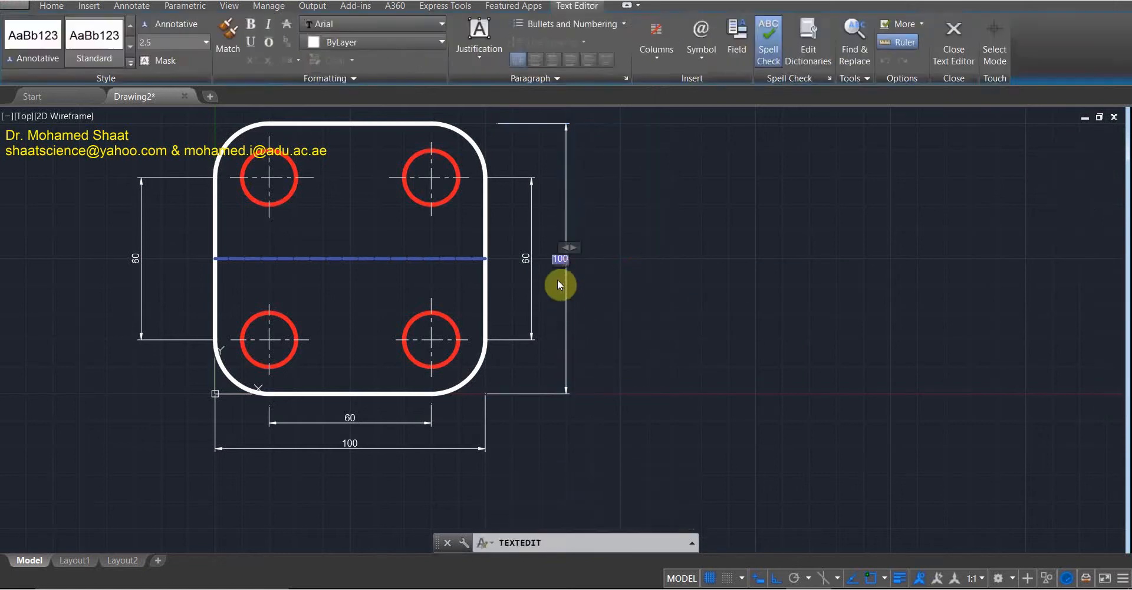
key(Escape)
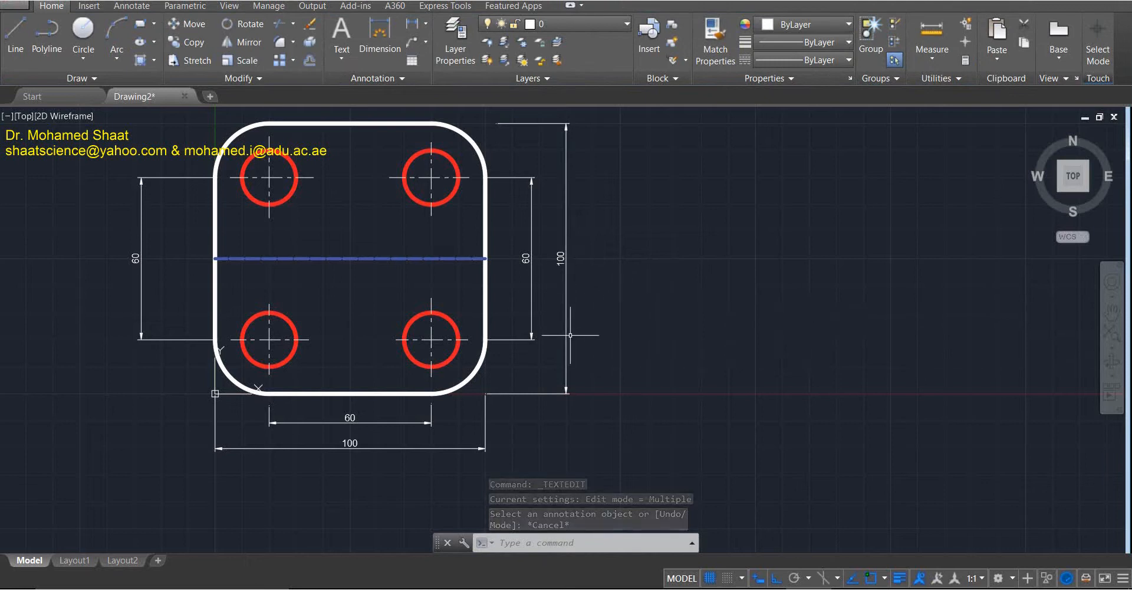
click(523, 277)
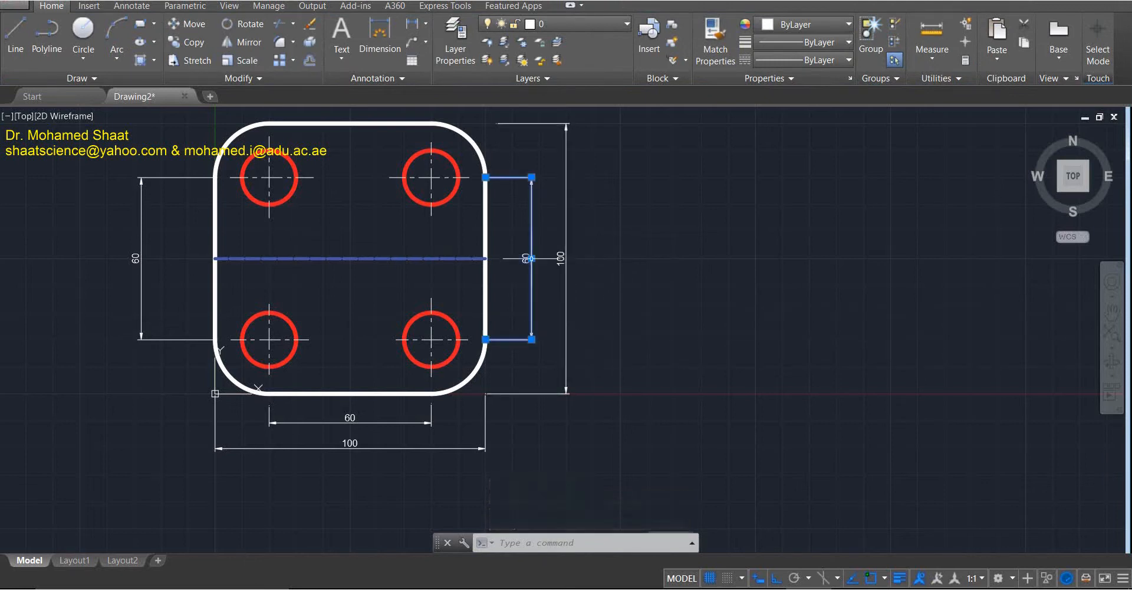
click(490, 273)
key(Escape)
key(Escape)
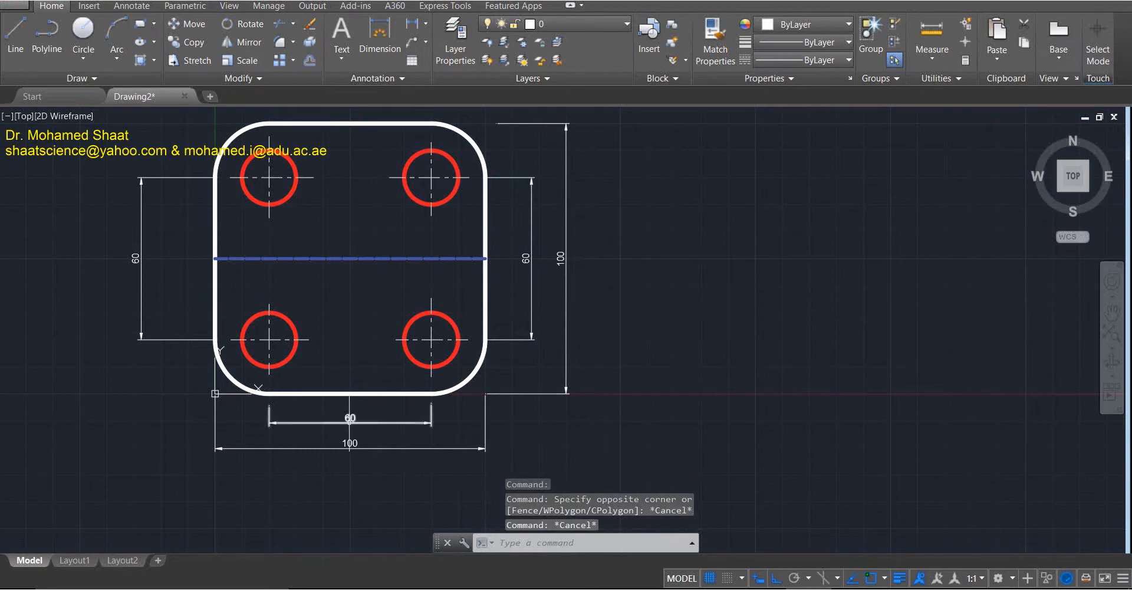
Move the overall width dimension line and the hole-spacing 60 dimension line below the plate farther down, keeping them evenly spaced.
click(354, 421)
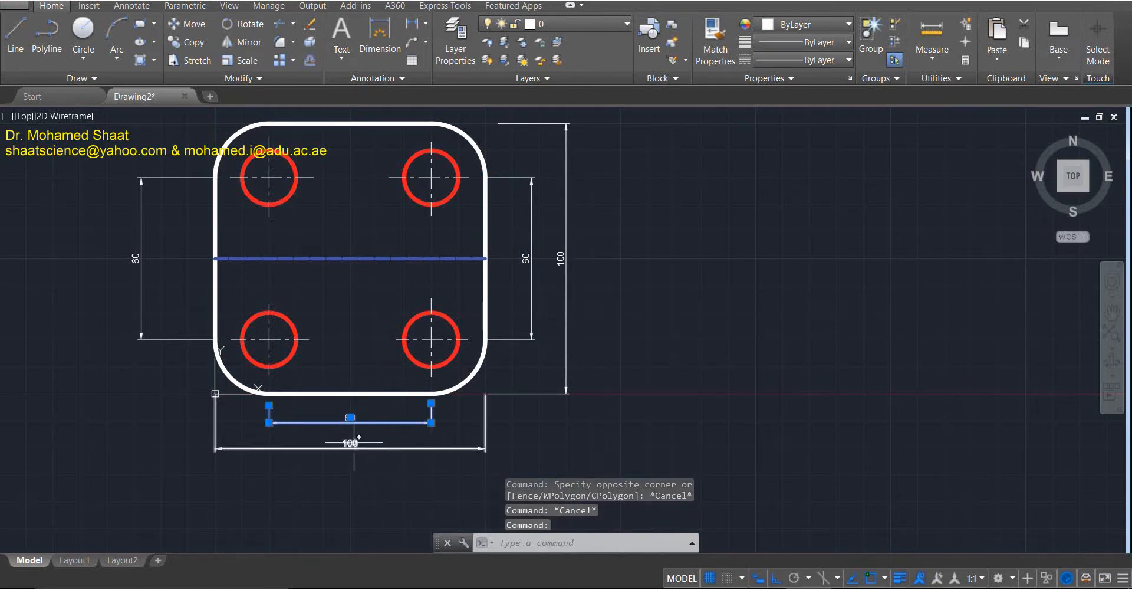
click(351, 443)
click(350, 442)
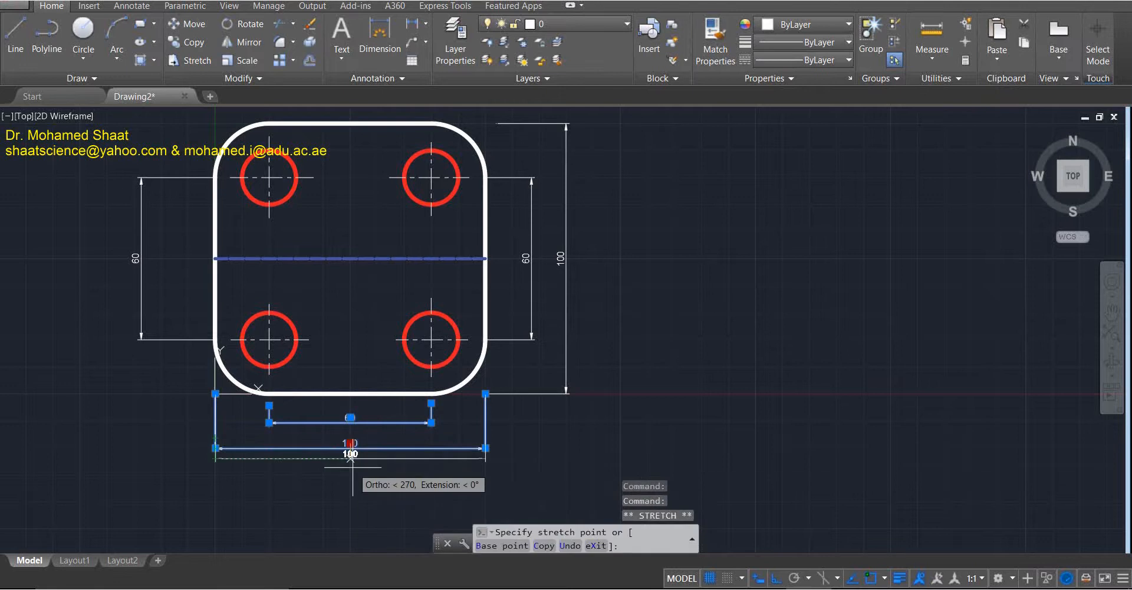
click(351, 471)
click(350, 472)
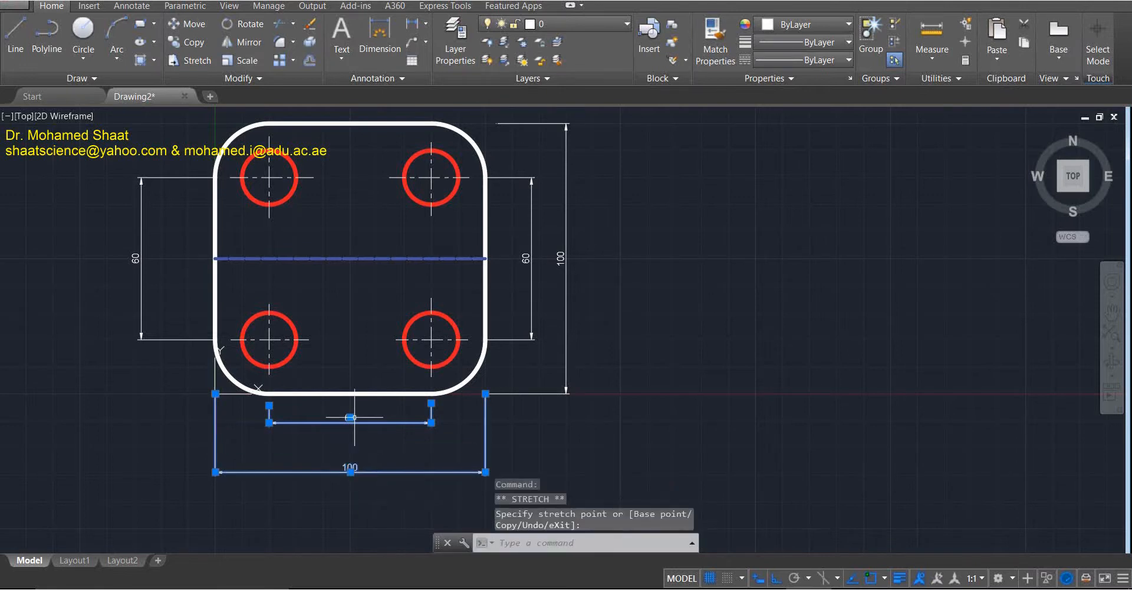
click(401, 463)
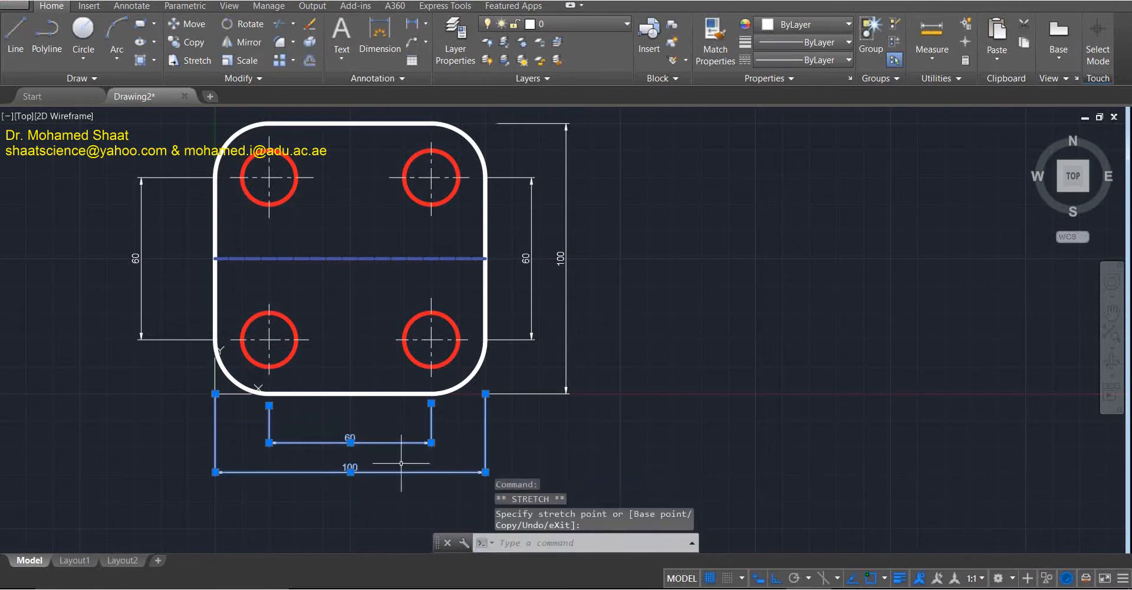
key(Escape)
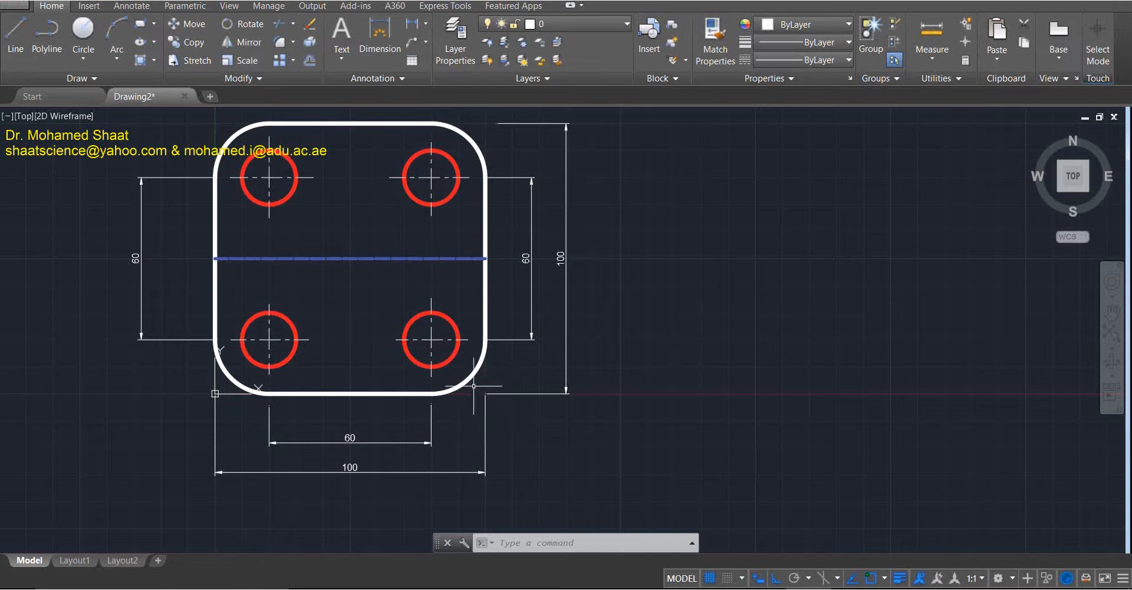
Examine up close the gap between the plate's right edge and the lower extension line of the right-hand 60 dimension.
click(522, 315)
click(498, 367)
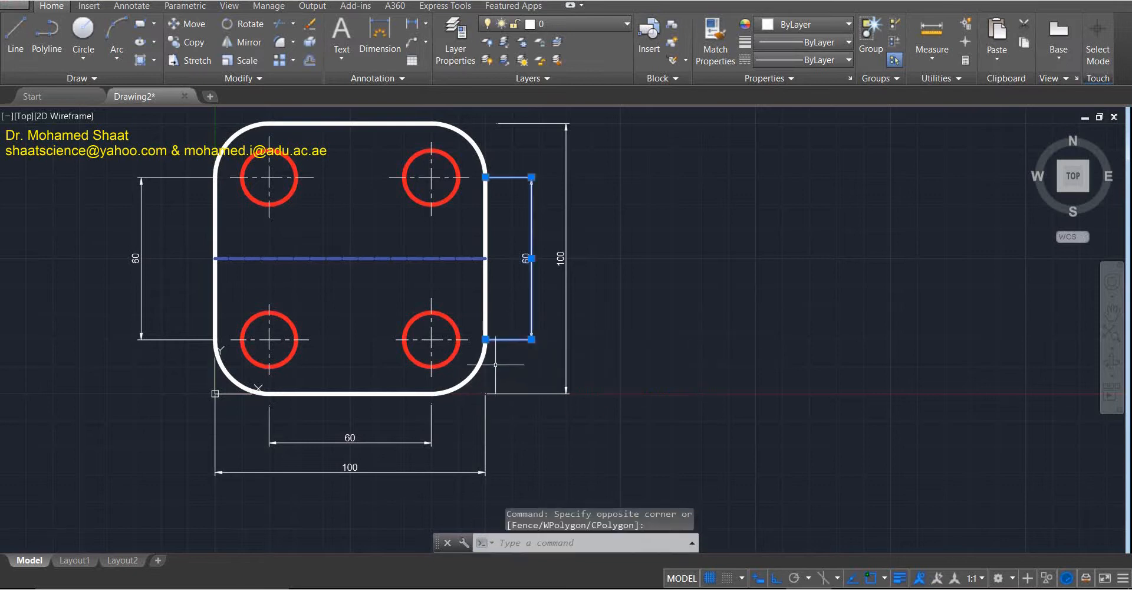
scroll(491, 353, up, 8)
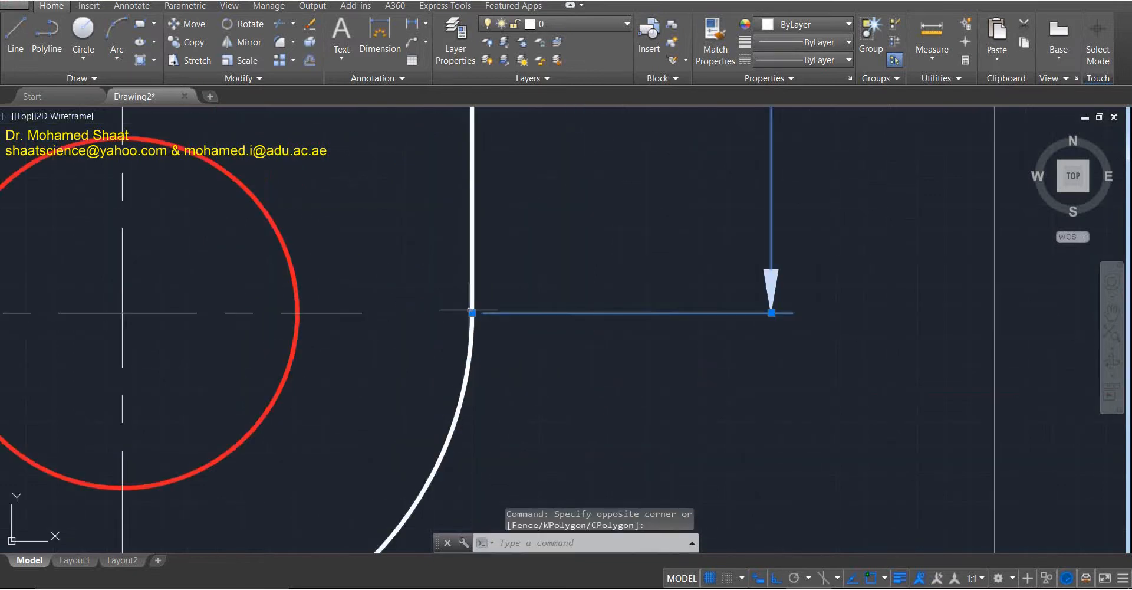
scroll(486, 323, up, 4)
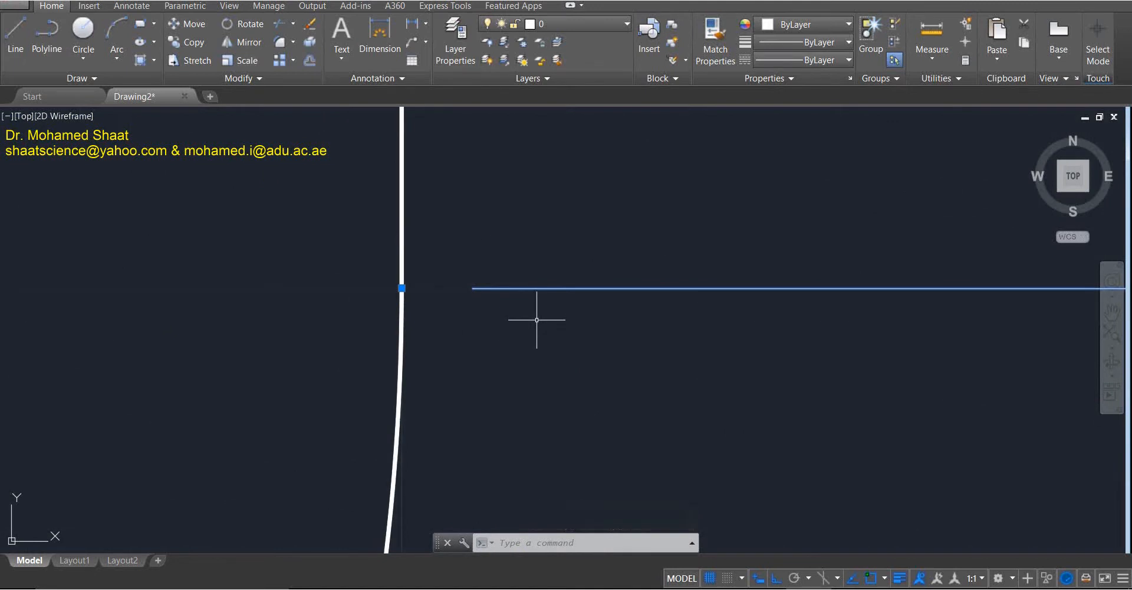
scroll(519, 330, down, 6)
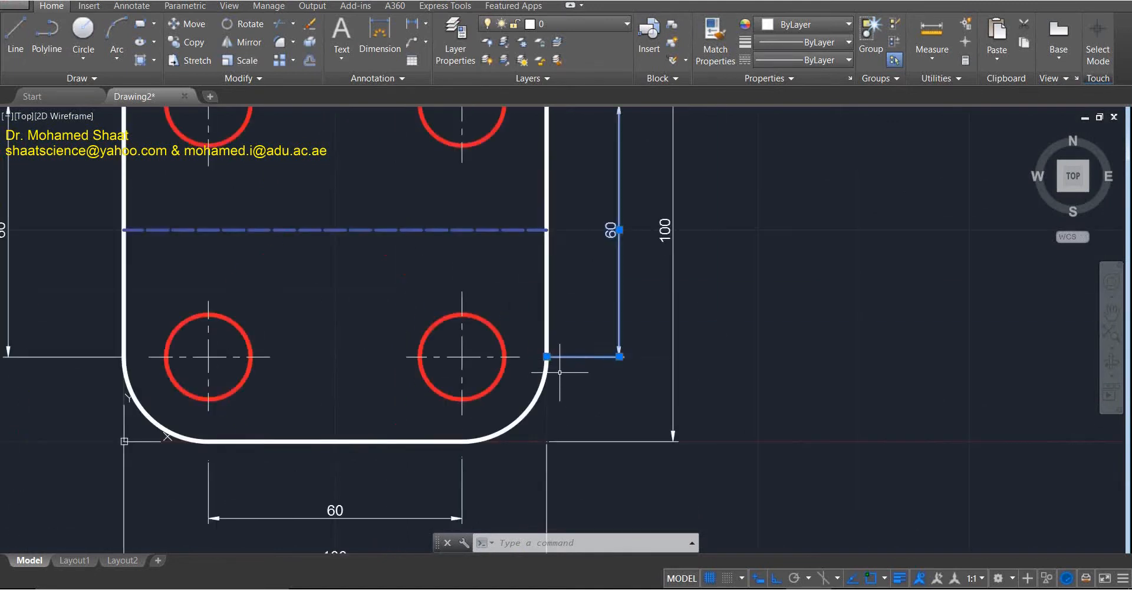
click(567, 386)
key(Escape)
scroll(549, 363, up, 8)
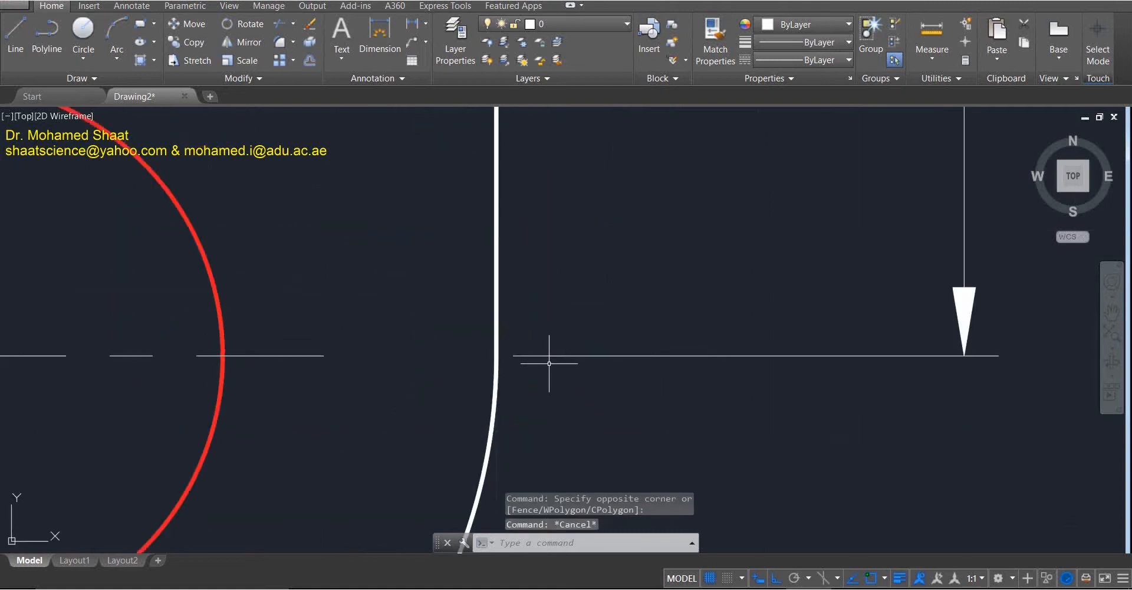
scroll(513, 331, down, 8)
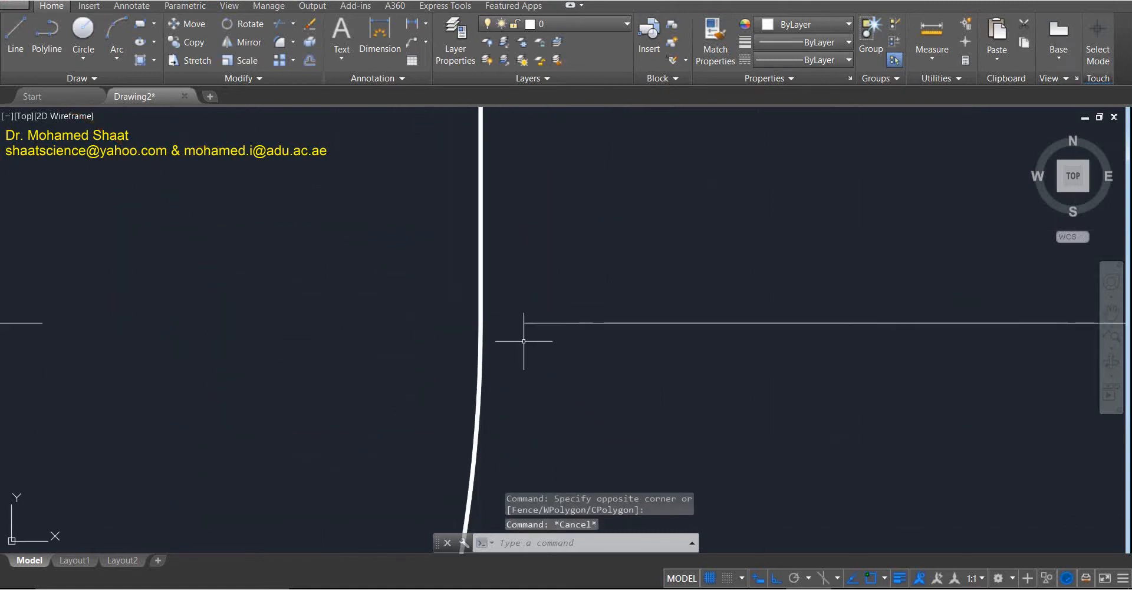
click(752, 337)
key(Escape)
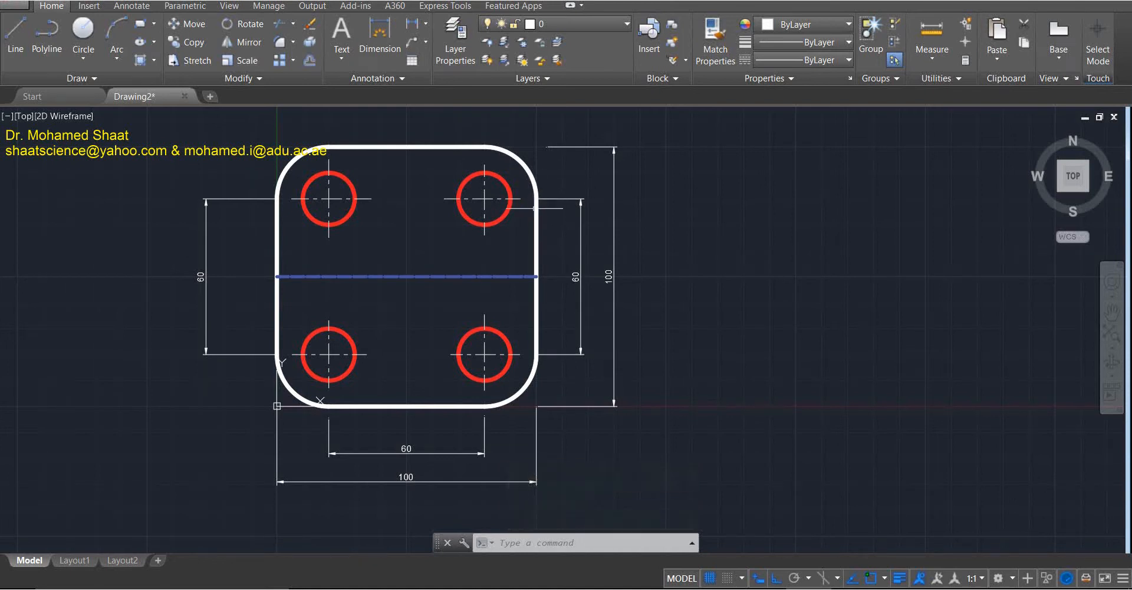
scroll(550, 366, up, 6)
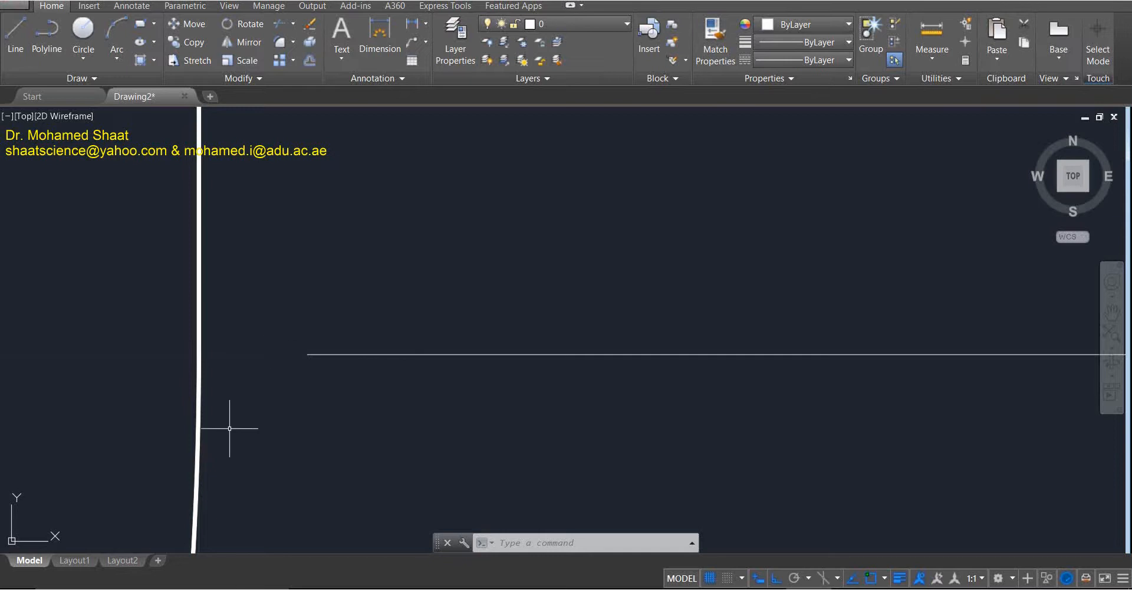
scroll(259, 372, down, 4)
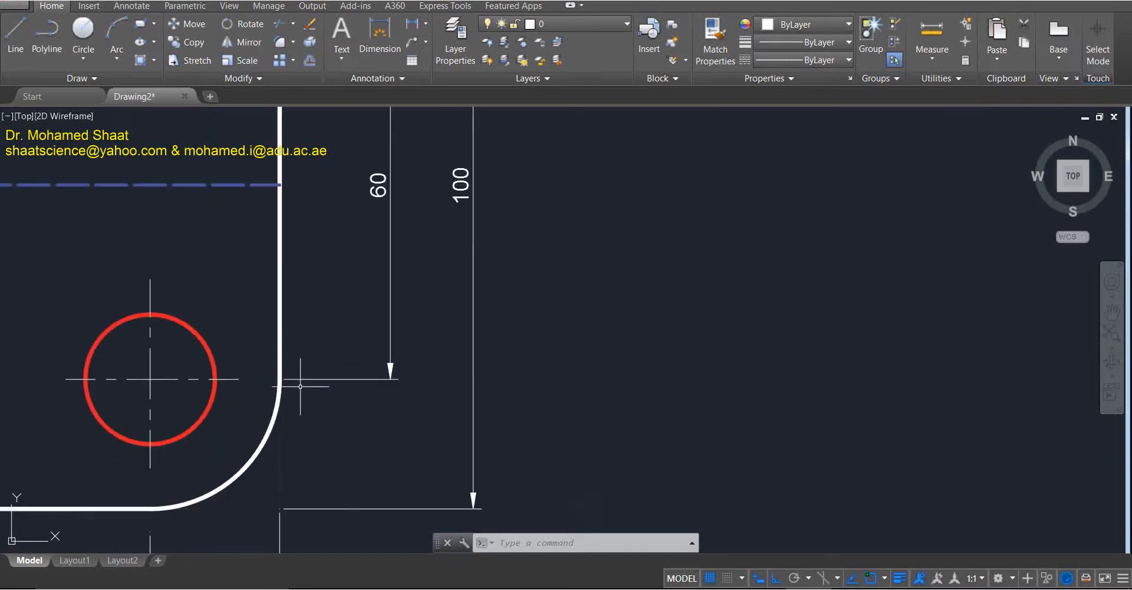
Pull both extension line origins of the right-hand 60 dimension horizontally off the plate's edge, leaving equal short gaps.
click(316, 124)
click(295, 392)
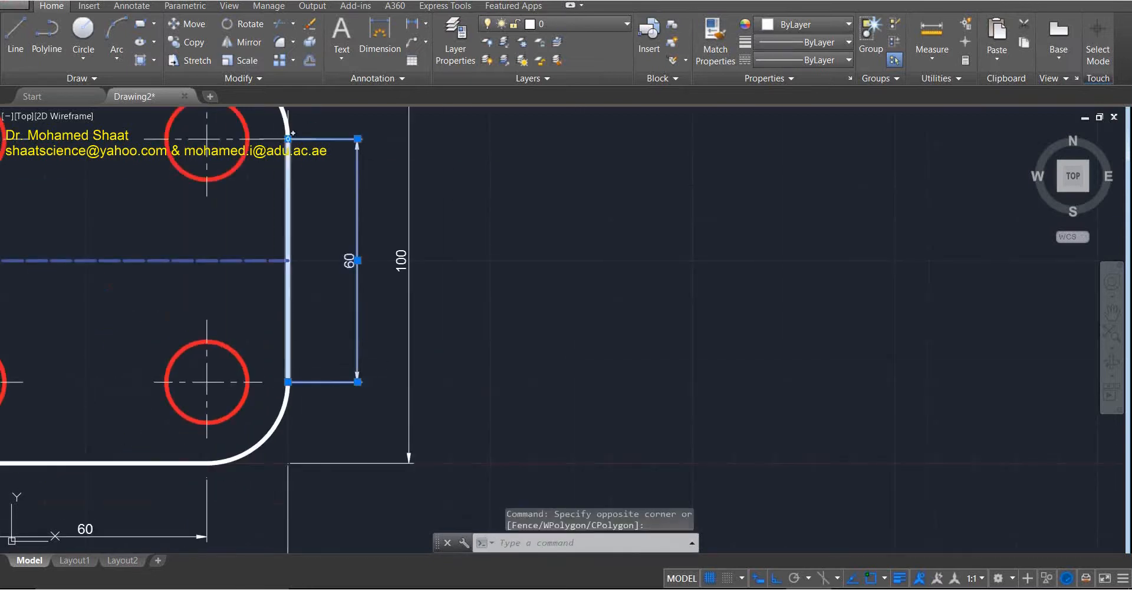
click(288, 138)
click(304, 138)
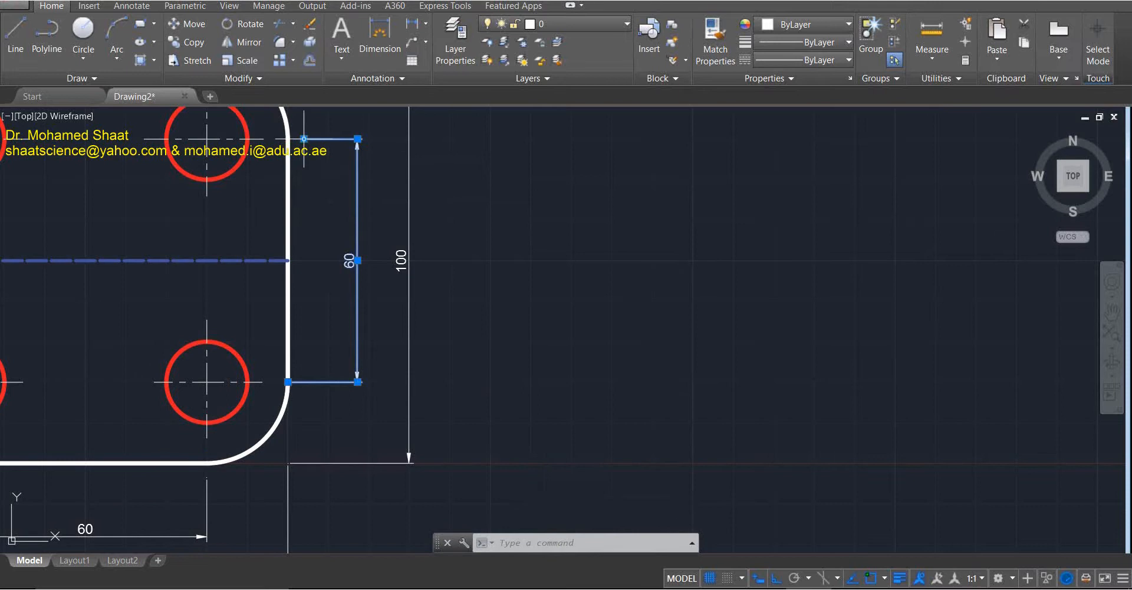
click(288, 382)
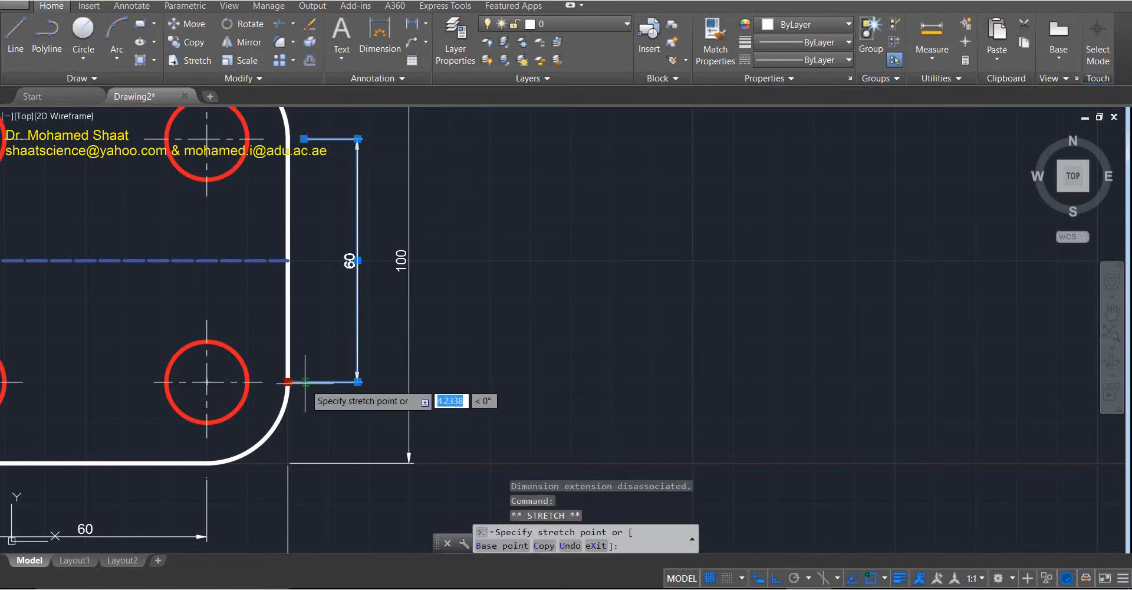
key(Escape)
key(Escape)
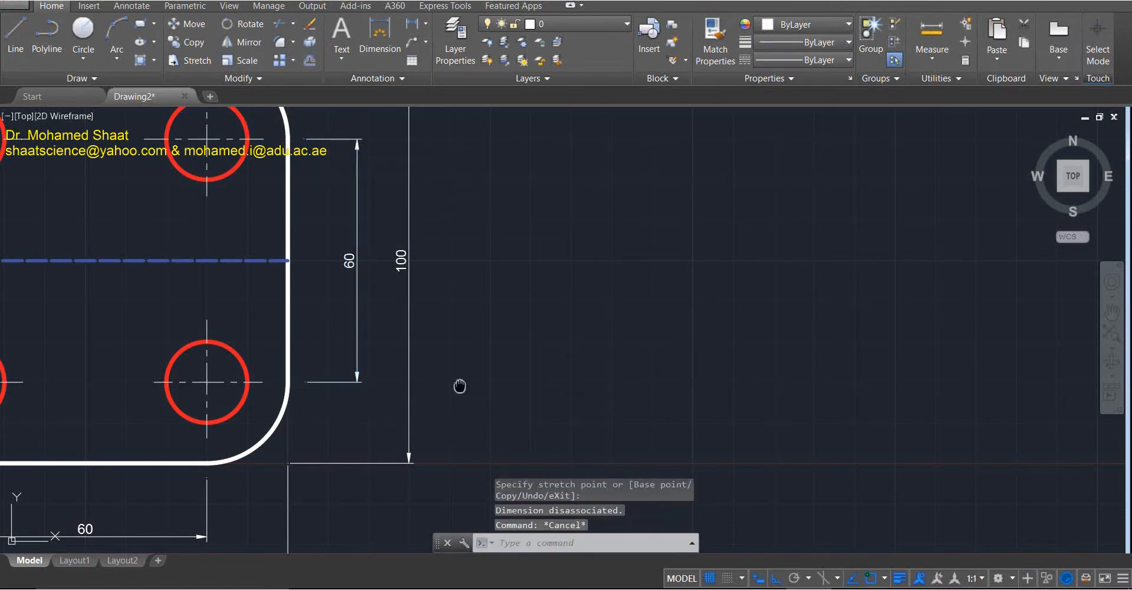
Pull the upper extension line origin of the left-hand 60 dimension horizontally away from the plate's edge to leave a clear gap.
mouse_move(460, 387)
middle_down()
mouse_move(666, 370)
mouse_move(705, 354)
middle_up()
scroll(705, 354, down, 2)
scroll(530, 282, up, 1)
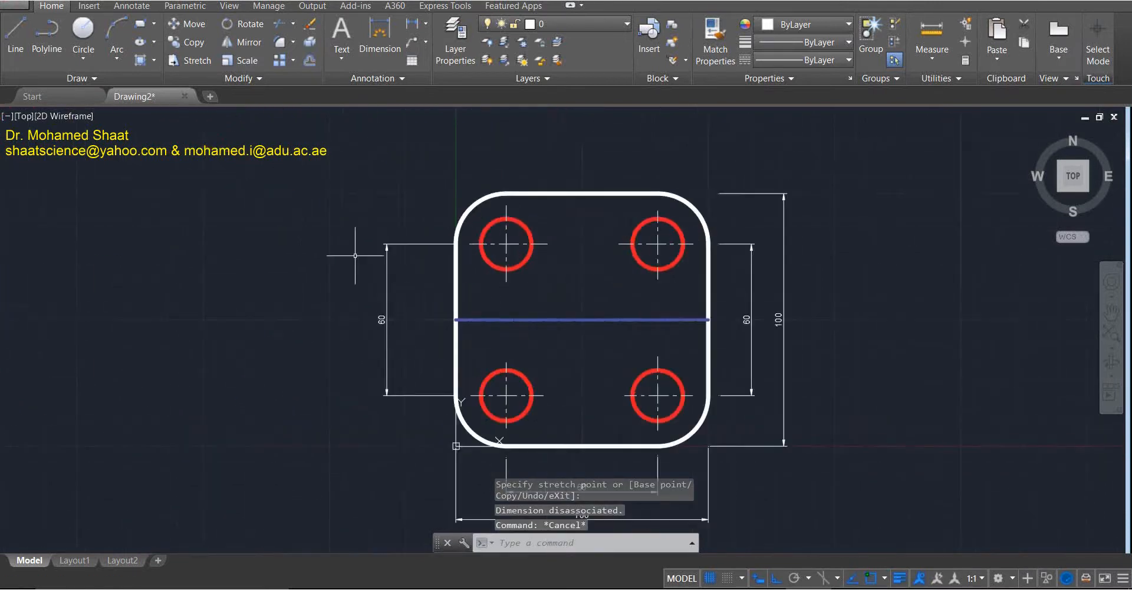
click(386, 247)
click(393, 333)
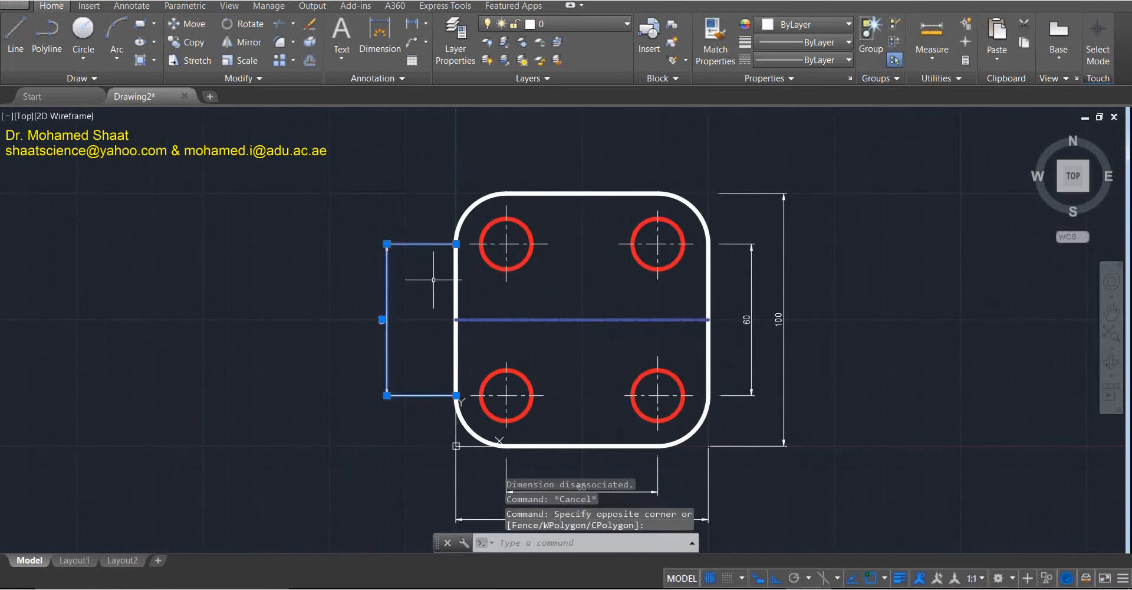
click(456, 244)
click(419, 243)
click(456, 395)
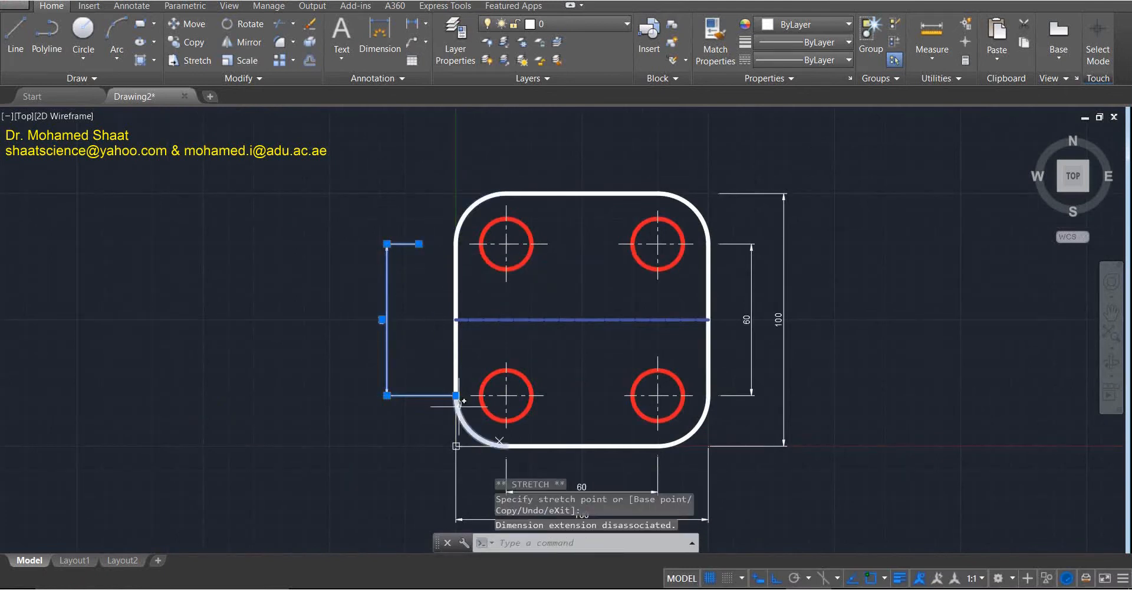
click(456, 395)
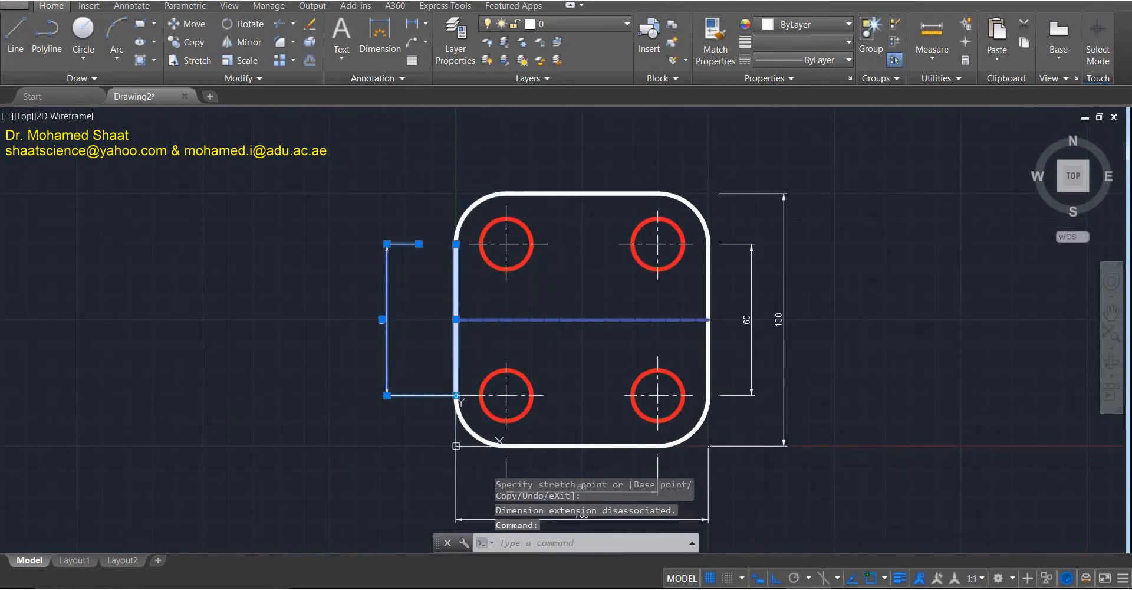
click(456, 395)
key(Escape)
key(Escape)
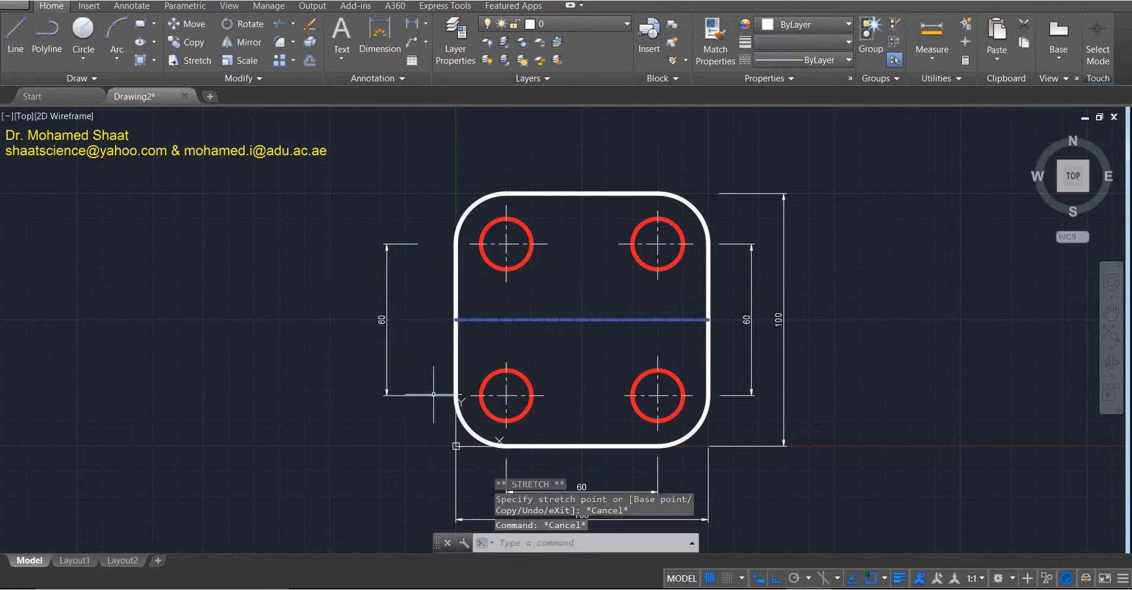
Pull the lower extension line origin of the left-hand 60 dimension about 14.6 units off the plate, aligned with the upper one.
click(434, 395)
click(456, 396)
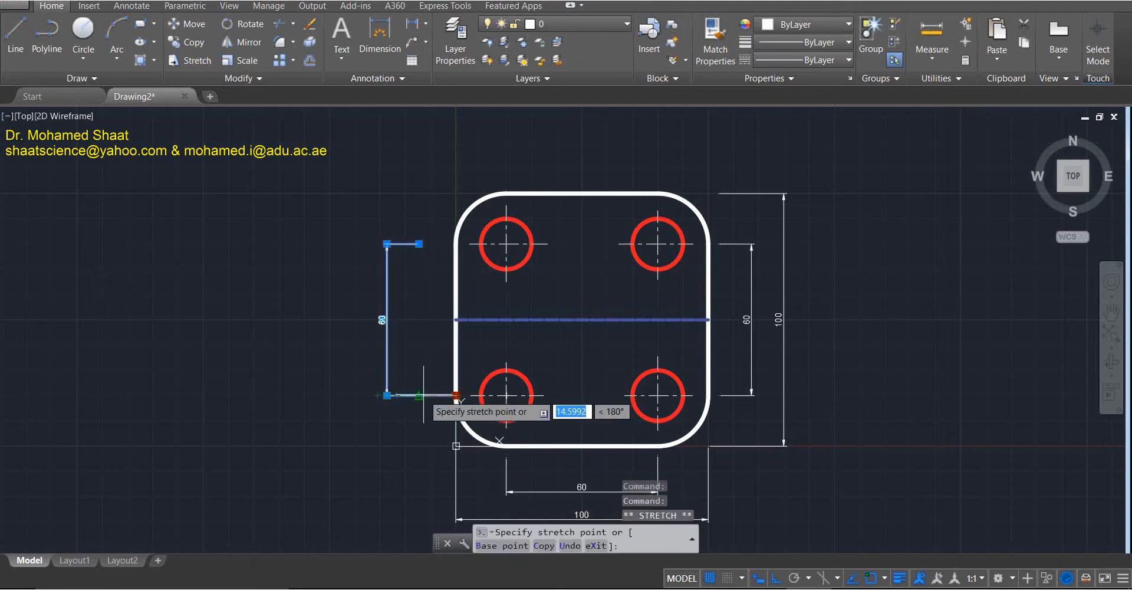
click(419, 395)
key(Escape)
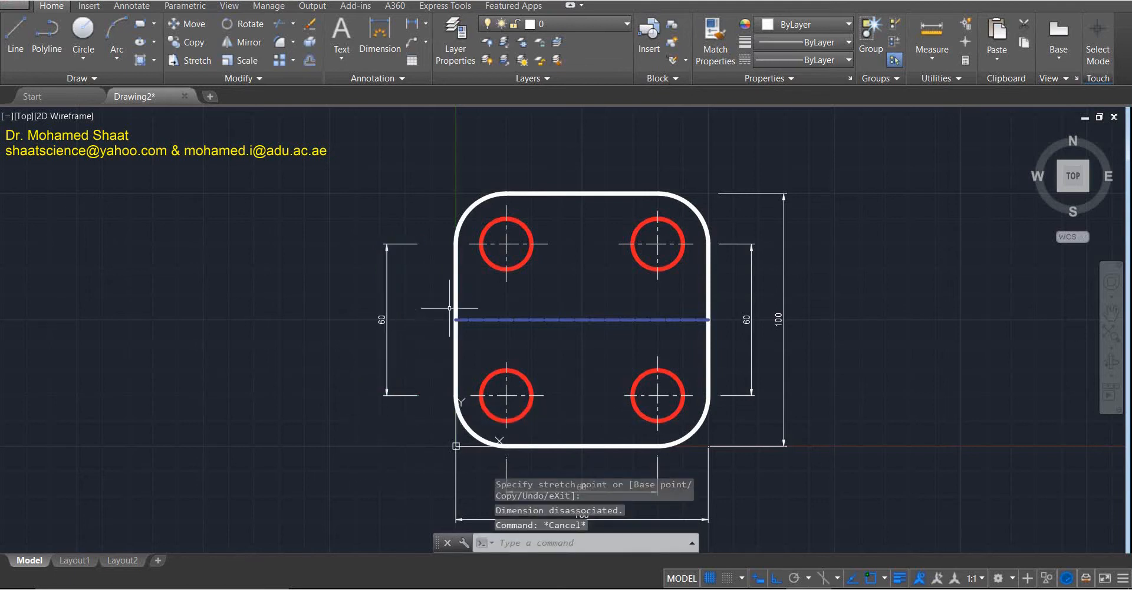
Move the dimension line of the left-hand 60 dimension closer to the plate, leaving room for its extension lines.
scroll(443, 254, up, 4)
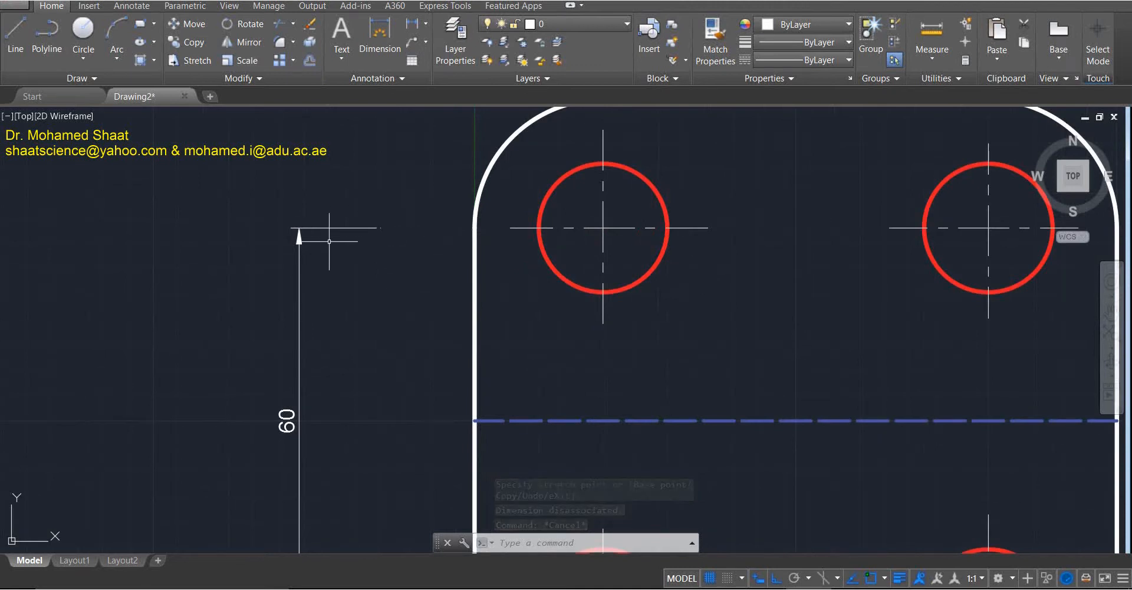
click(348, 231)
click(295, 433)
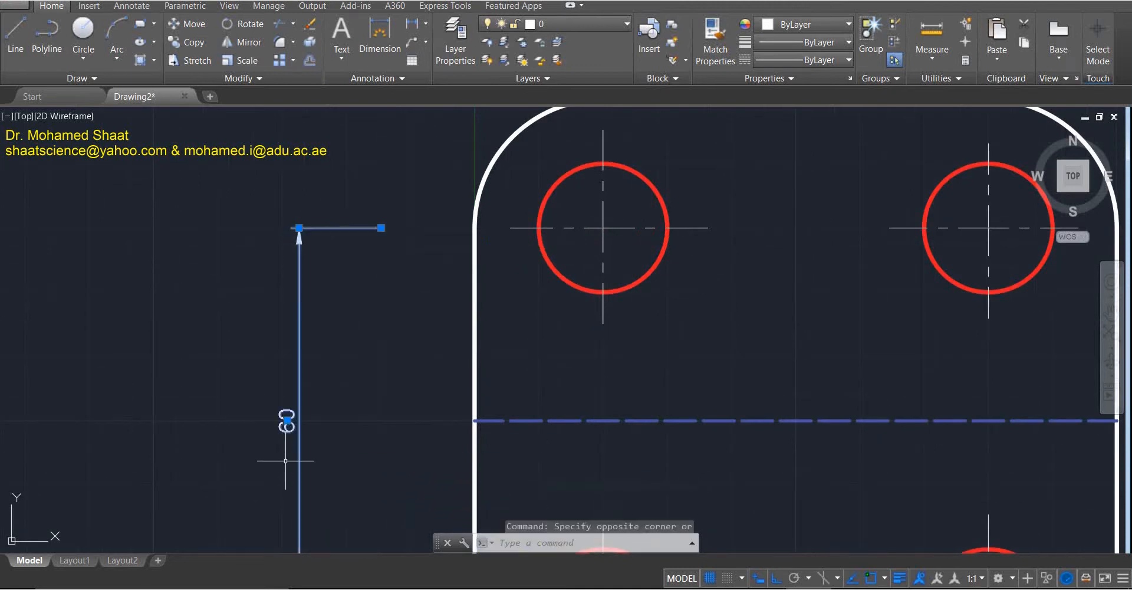
click(287, 421)
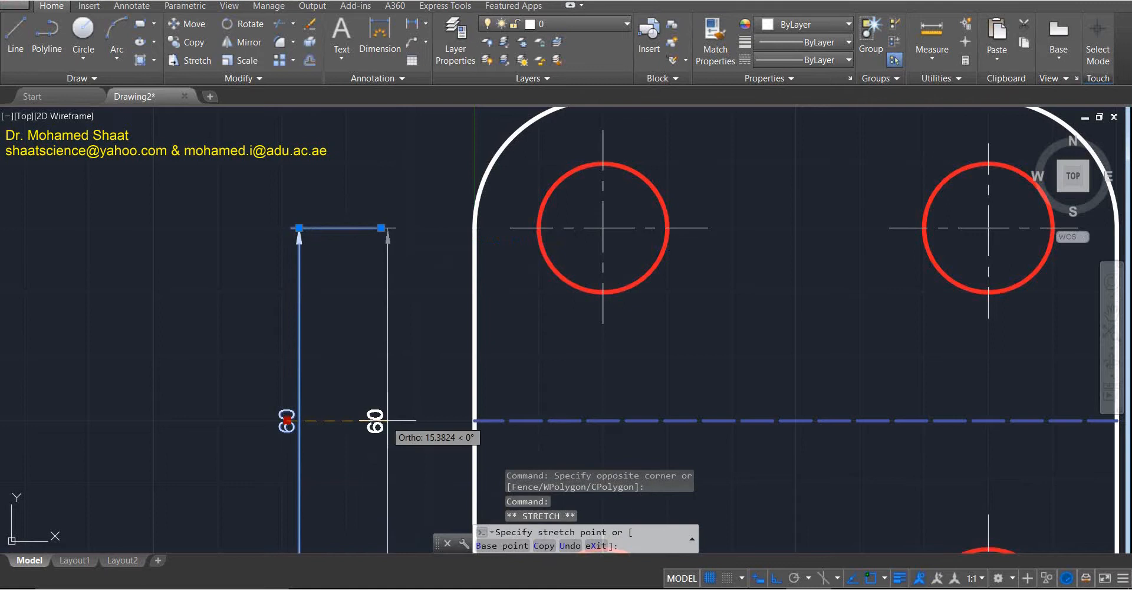
click(437, 421)
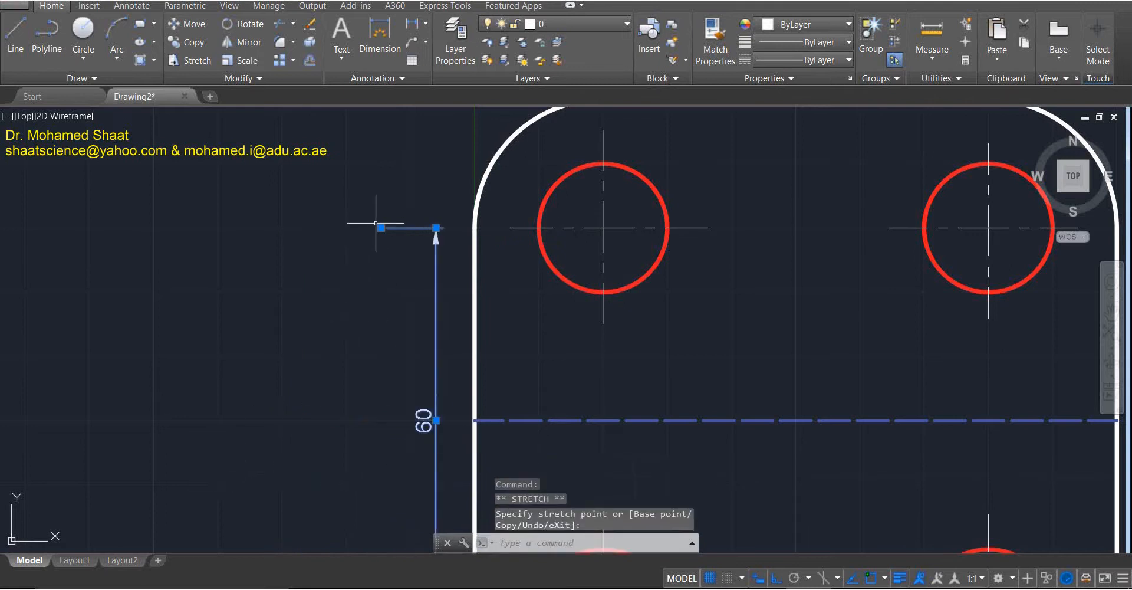
click(436, 420)
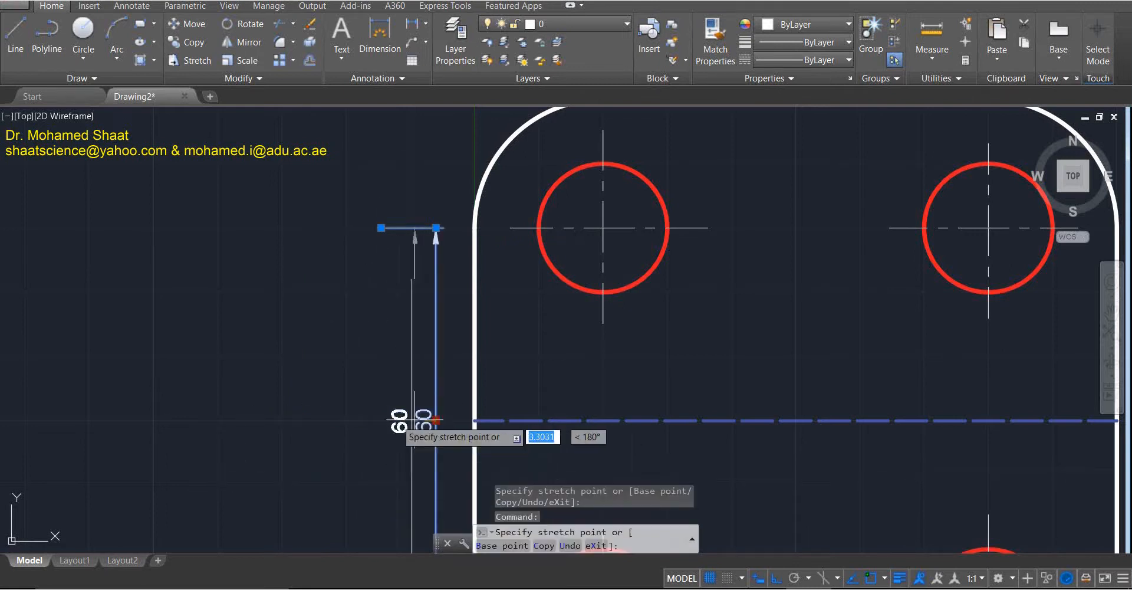
click(374, 419)
Stretch the upper extension line origin of the left-hand 60 dimension horizontally toward the plate, leaving a short gap.
click(380, 227)
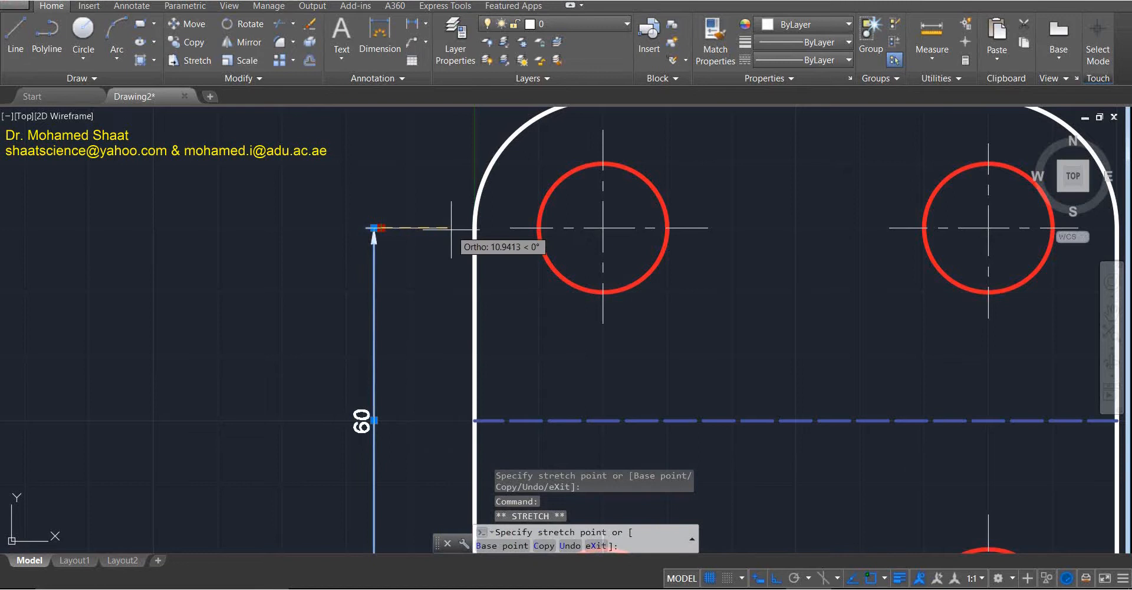
click(451, 228)
scroll(429, 335, down, 1)
scroll(432, 385, down, 1)
click(454, 502)
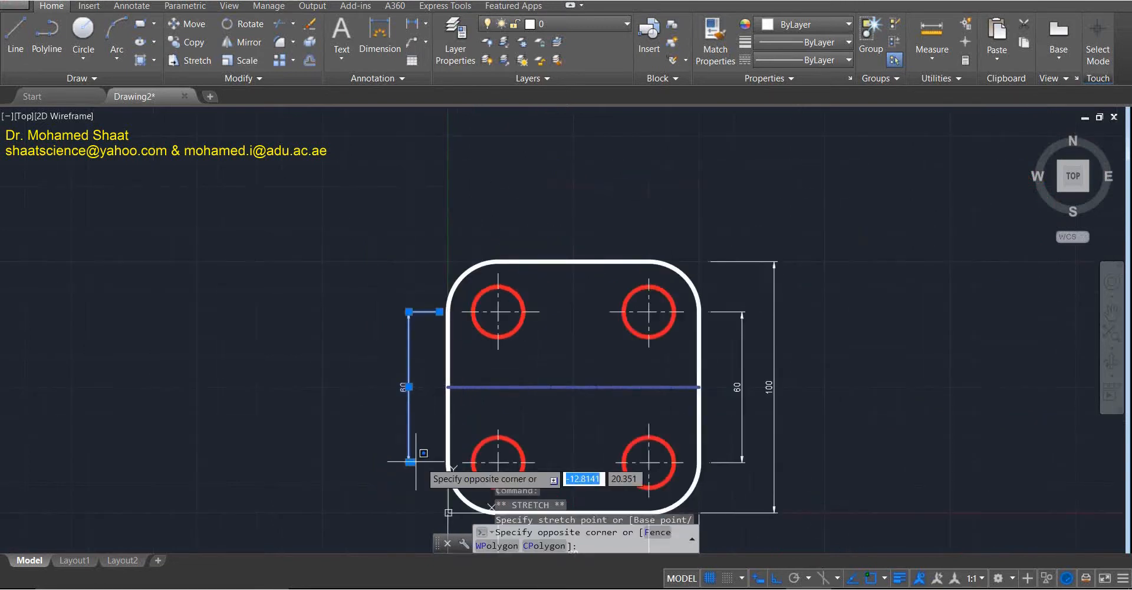
key(Escape)
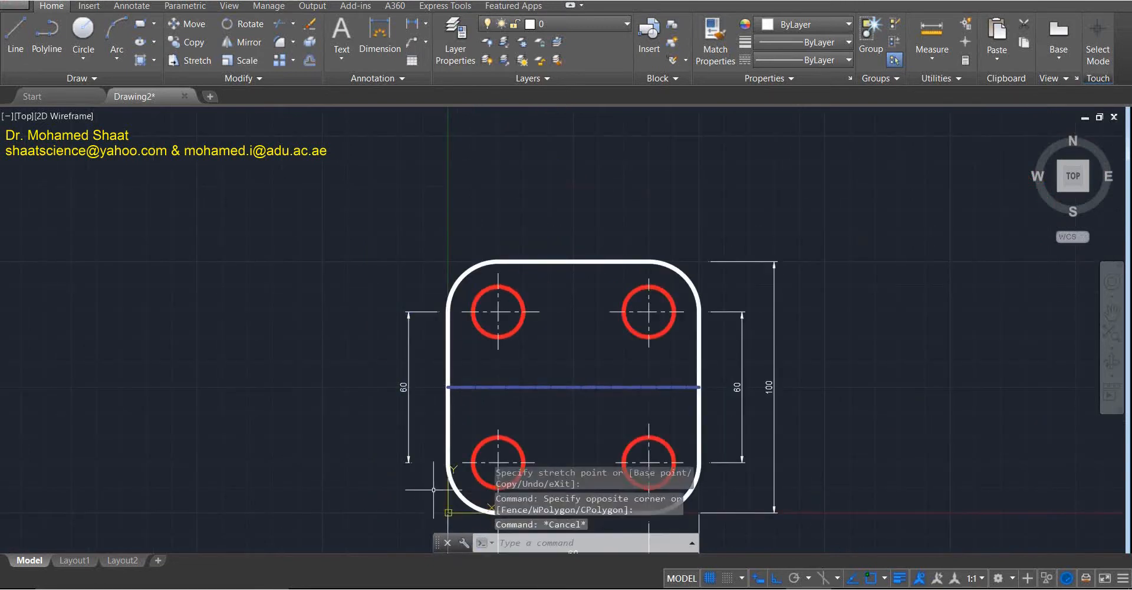
Stretch the lower extension line origin of the left-hand 60 dimension toward the plate, in line with the upper origin.
scroll(414, 465, up, 6)
click(391, 446)
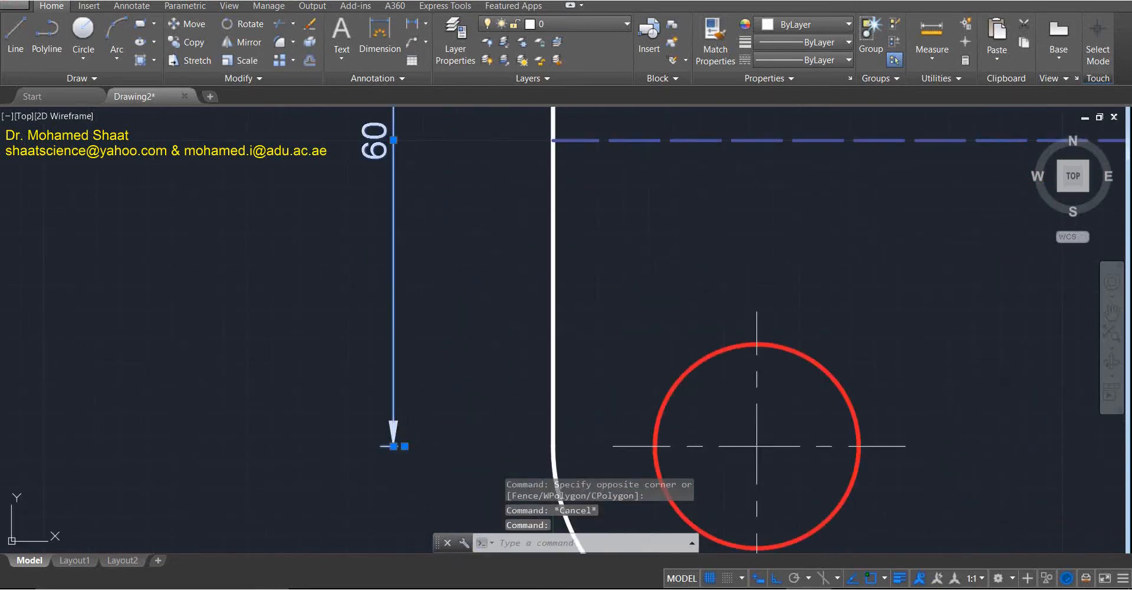
click(394, 446)
scroll(475, 448, down, 5)
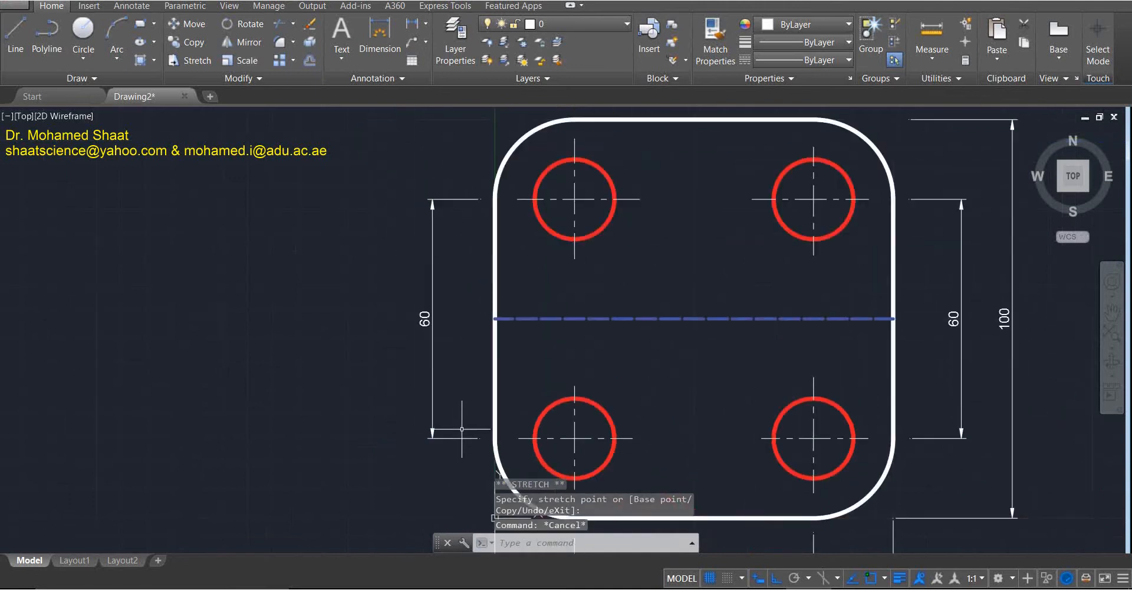
scroll(544, 398, down, 3)
middle_drag(443, 359, 347, 295)
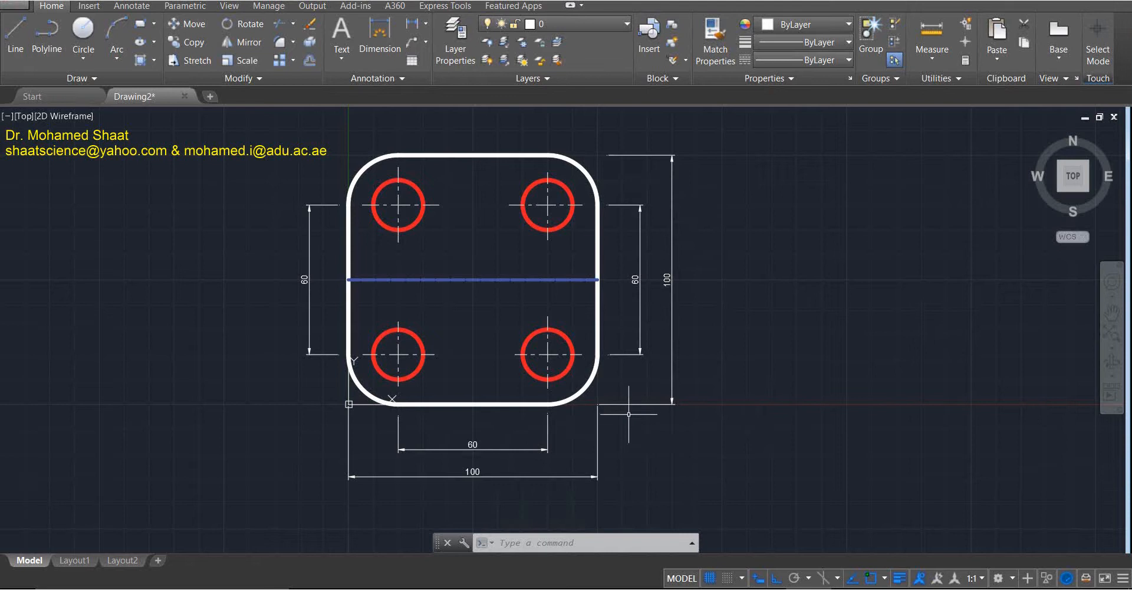
Add an aligned dimension between the centers of the upper-left and lower-right holes, placing its line below the diagonal.
click(425, 24)
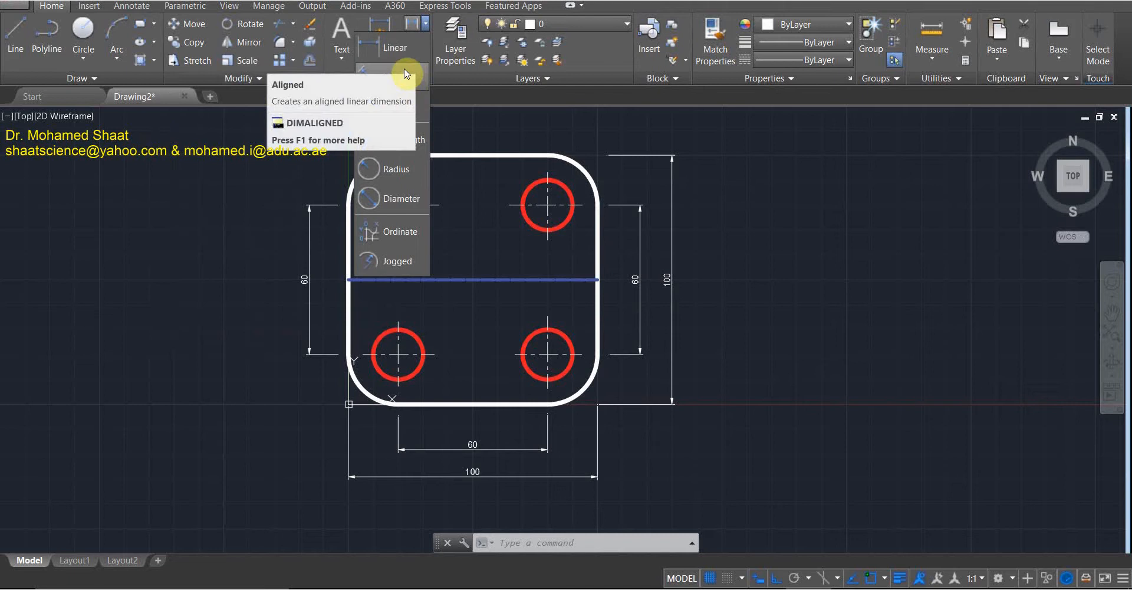
click(405, 68)
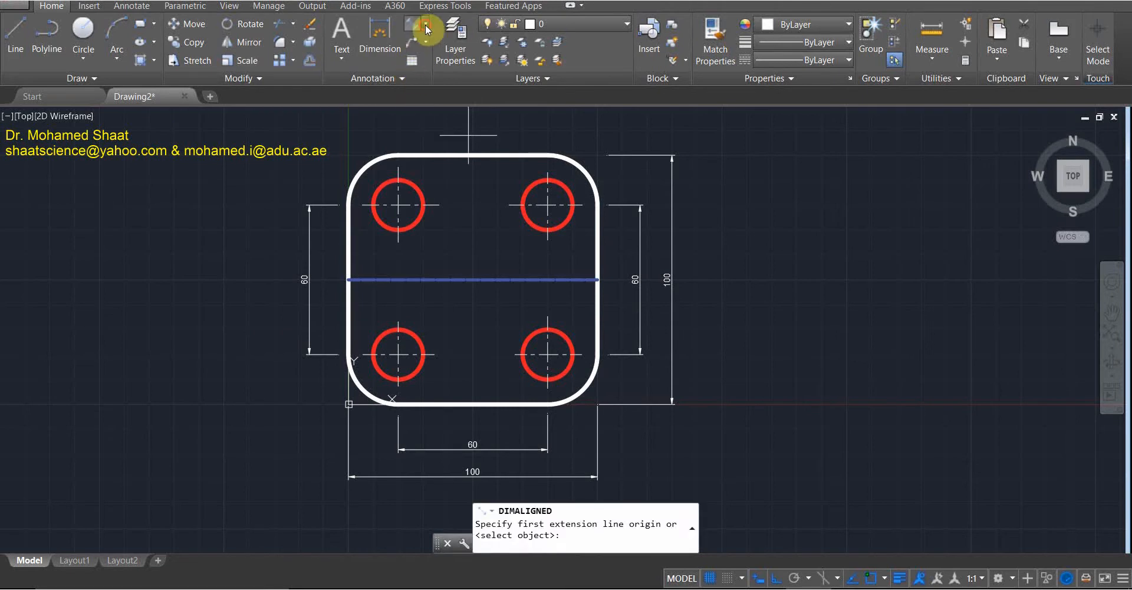
click(426, 24)
click(399, 88)
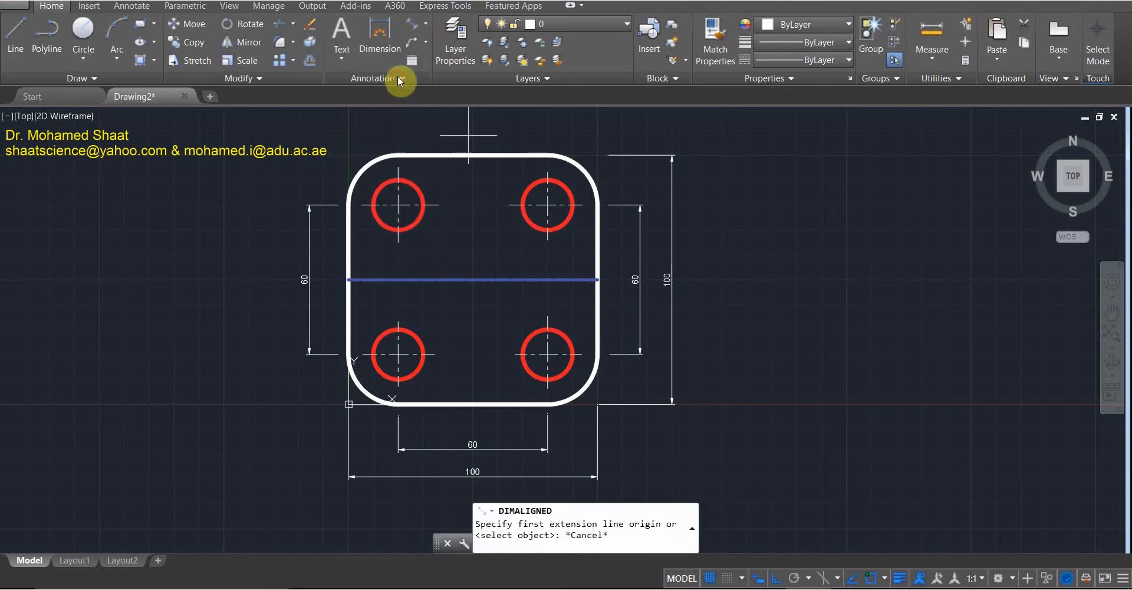
click(399, 204)
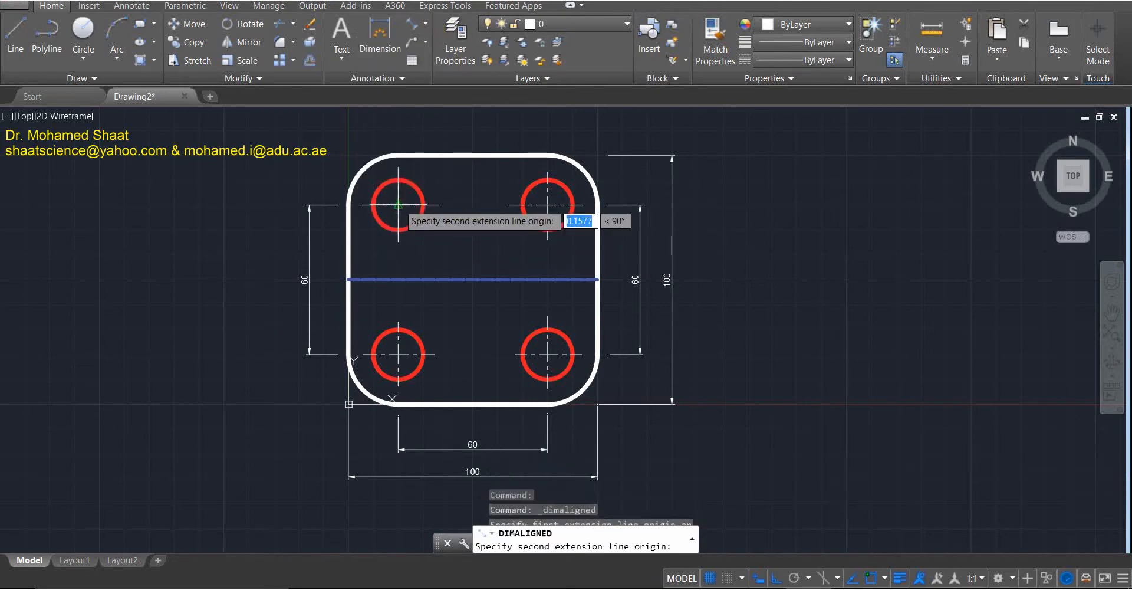
click(548, 354)
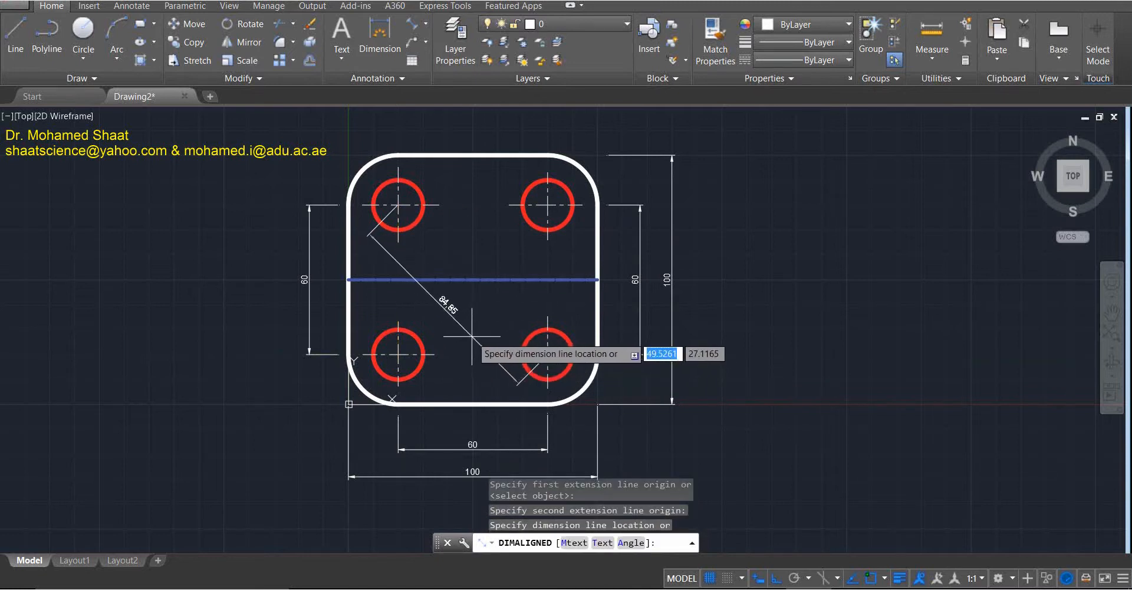
click(437, 319)
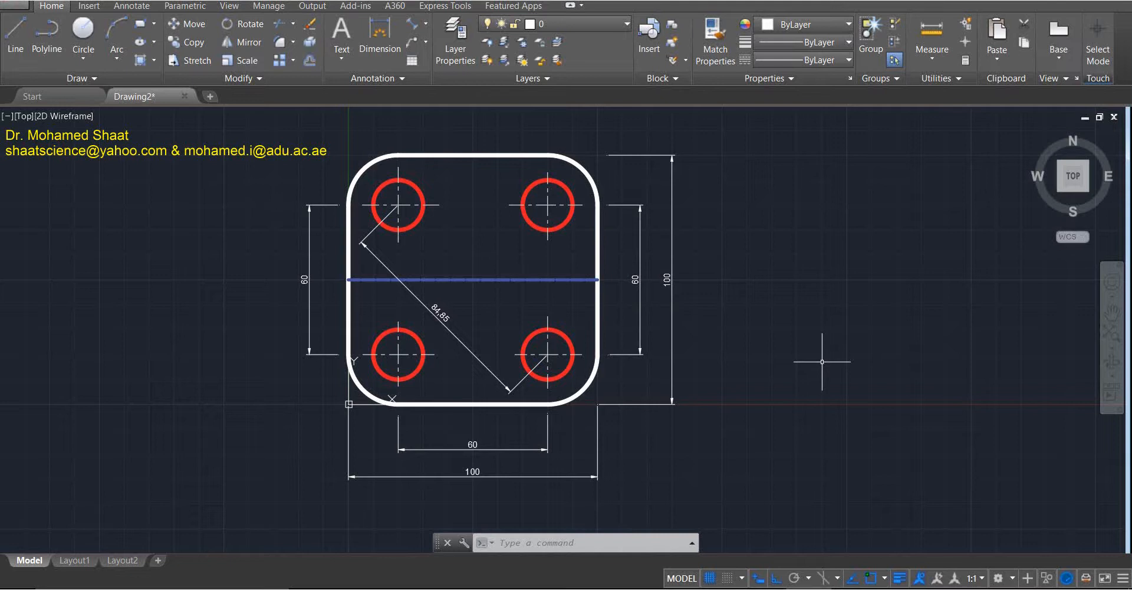
Draw a right triangle about 46 units wide and 60 units high beside the plate, with Ortho off for its slanted side.
click(15, 36)
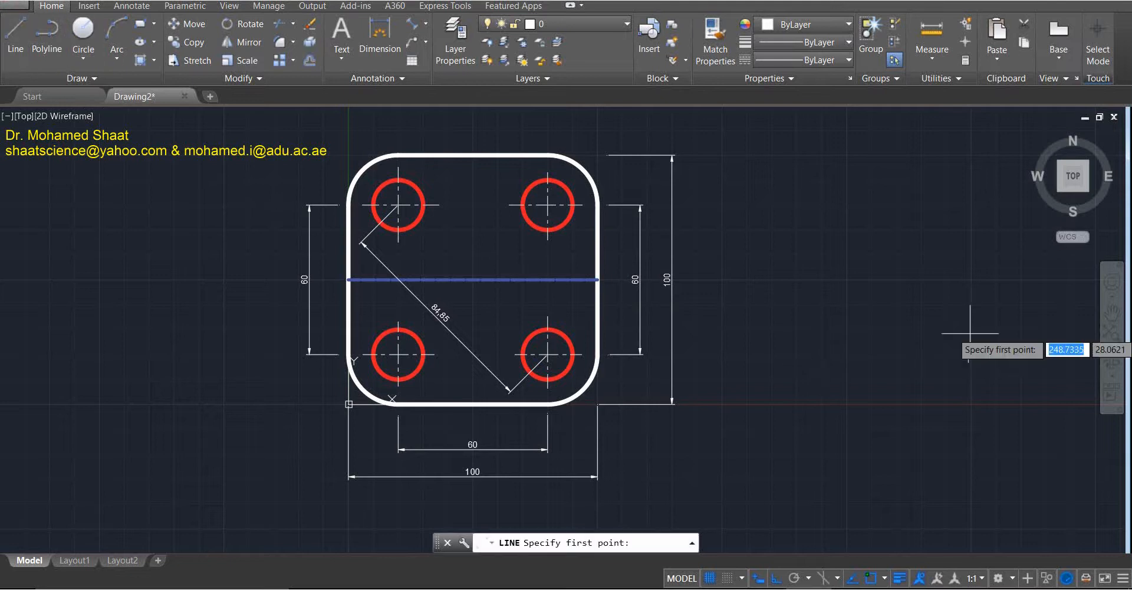
click(950, 235)
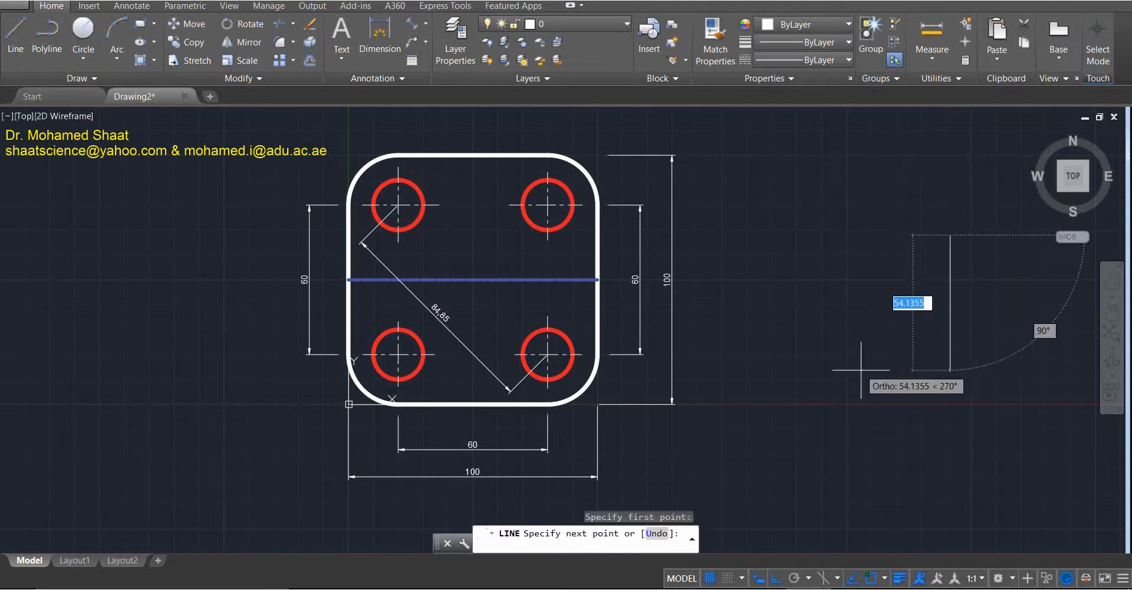
key(F8)
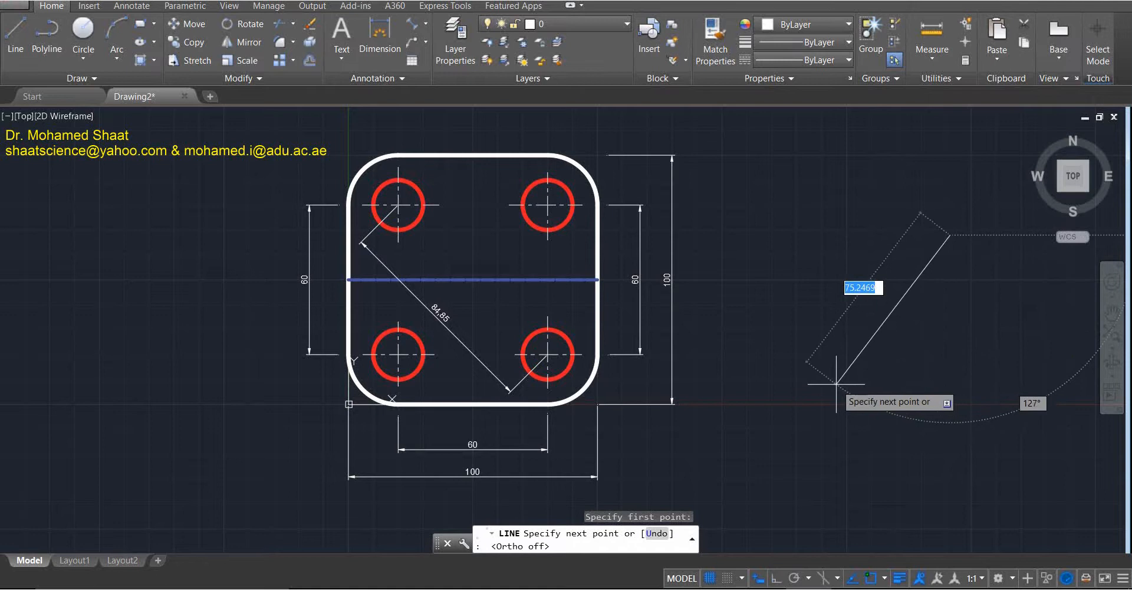
click(837, 383)
click(948, 236)
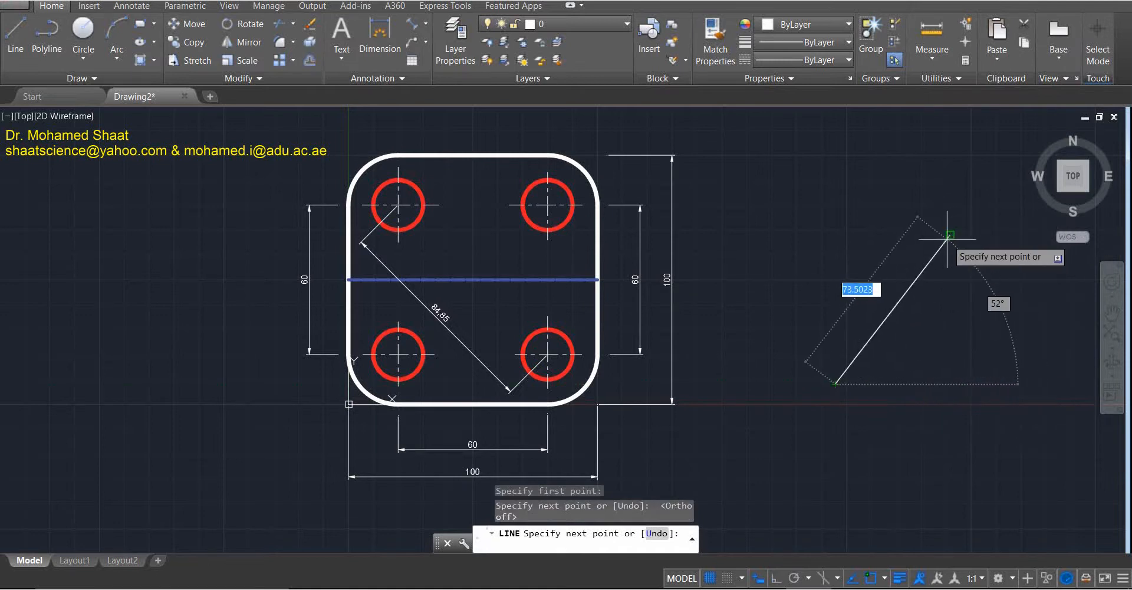
click(948, 382)
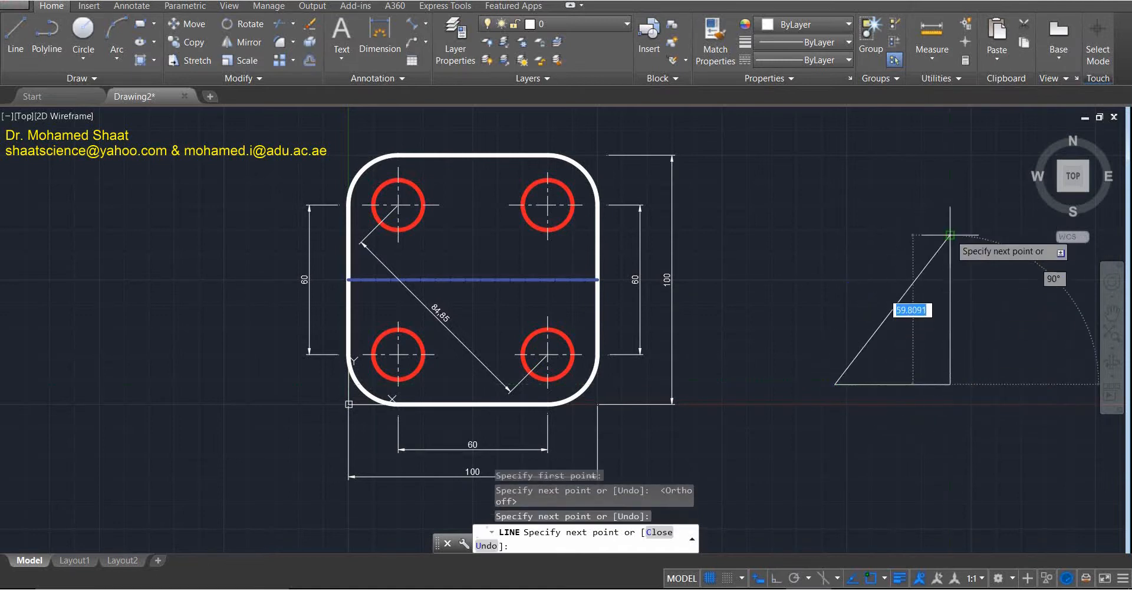
key(Escape)
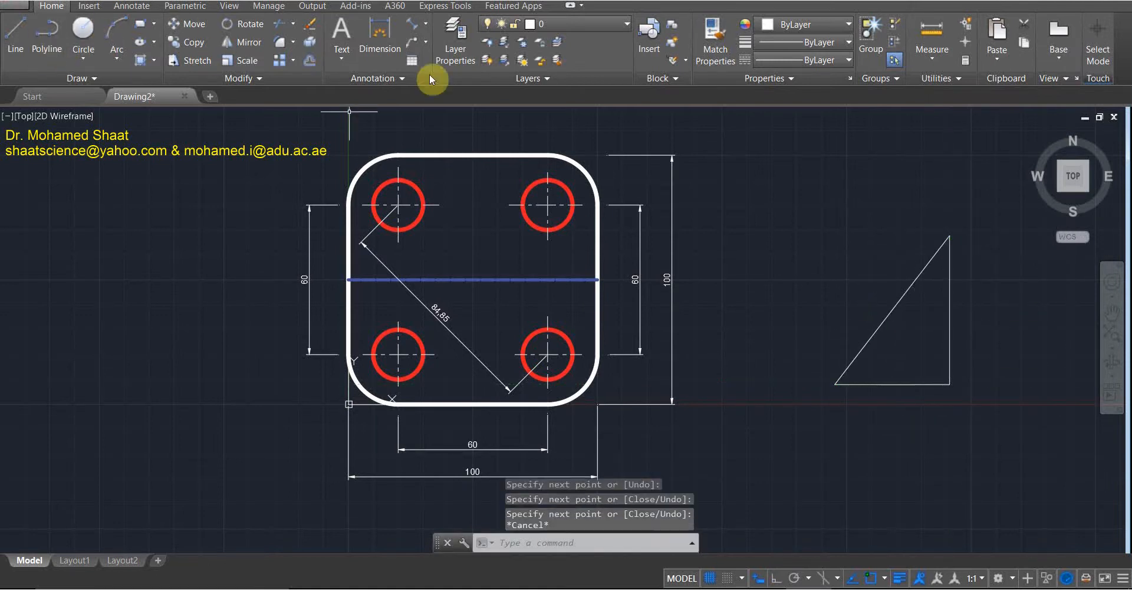
Add a linear dimension for the triangle's horizontal base, placed below it with extension lines clear of the outline.
click(425, 25)
click(402, 51)
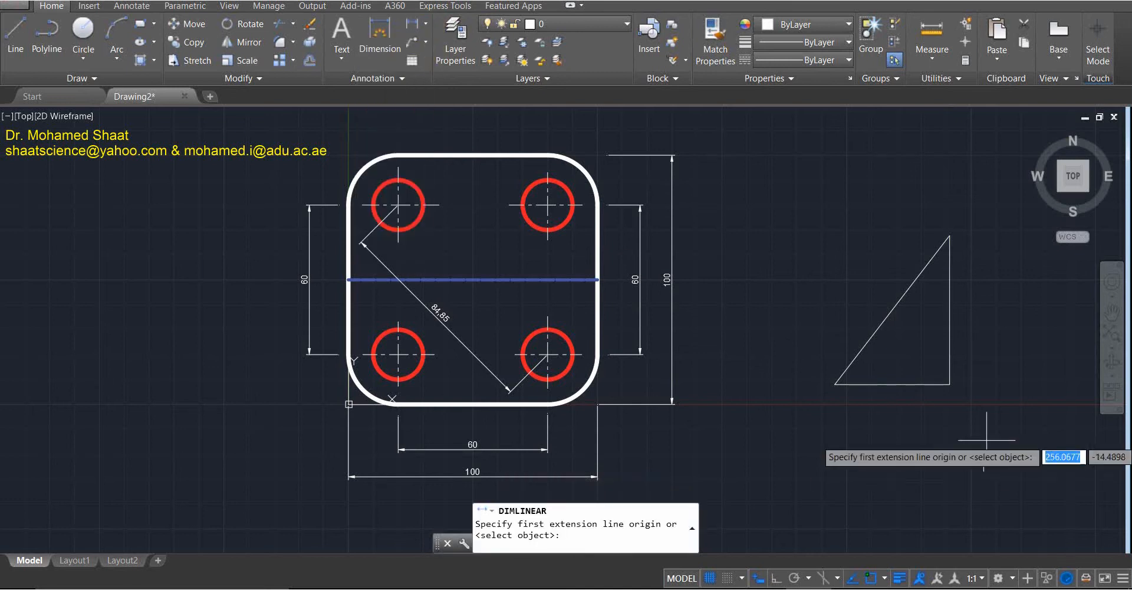
click(949, 384)
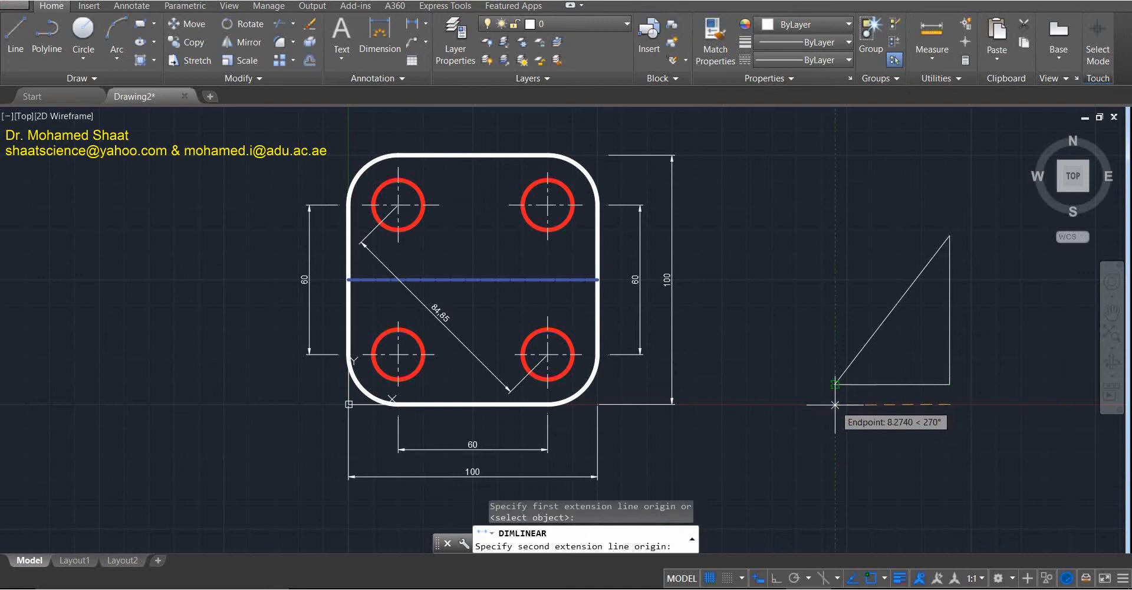
click(835, 404)
click(867, 425)
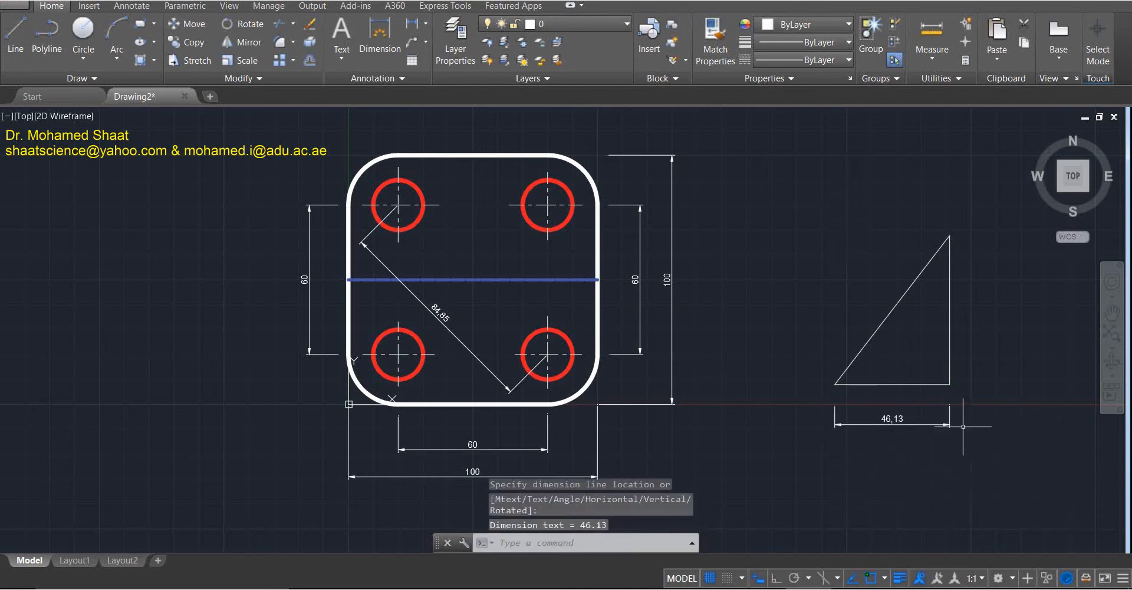
key(Escape)
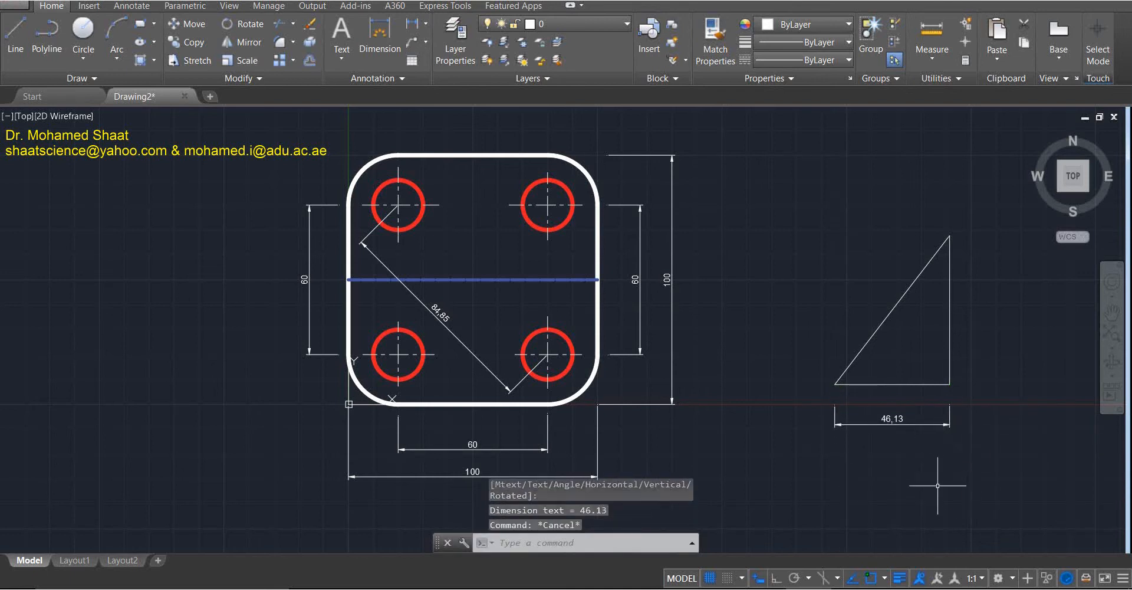
Draw a separate line about 60 units long just outside the triangle's vertical side and delete it.
text(l)
key(Return)
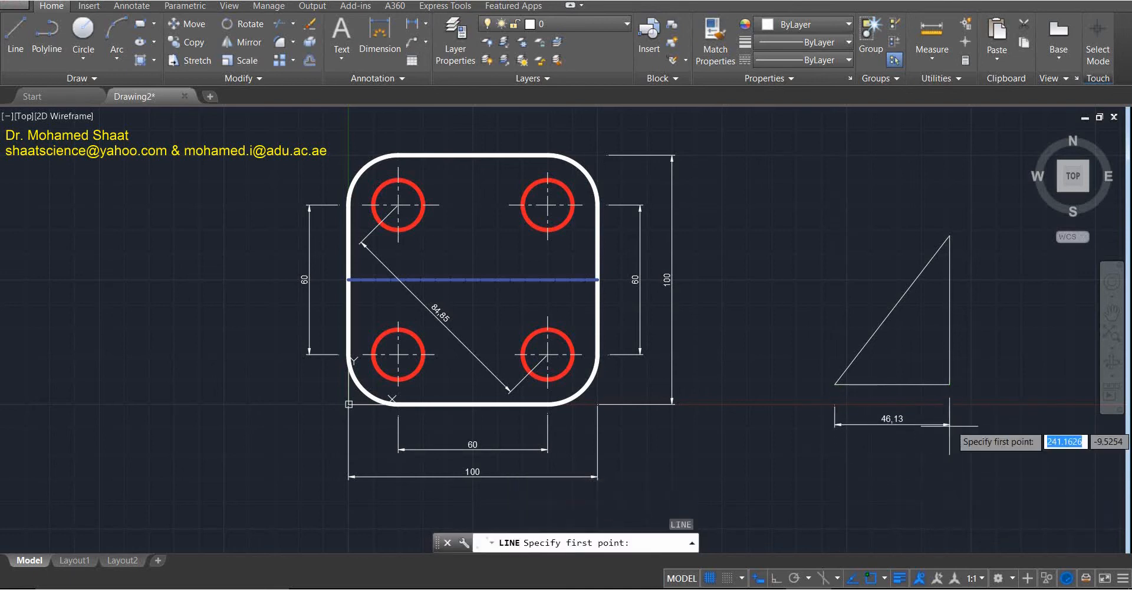
click(966, 234)
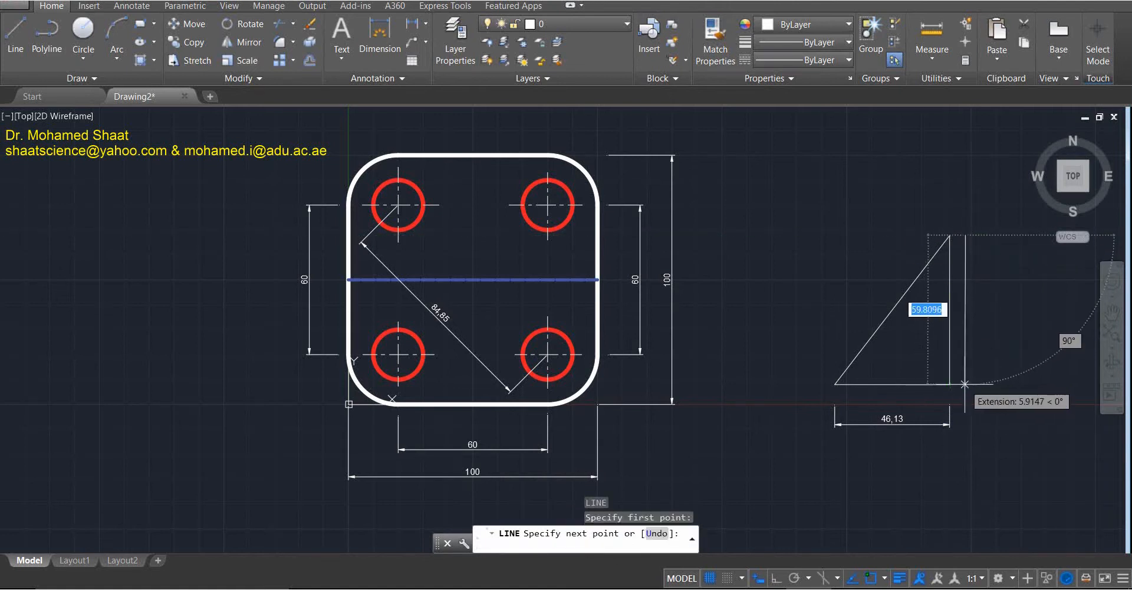
click(963, 384)
key(Escape)
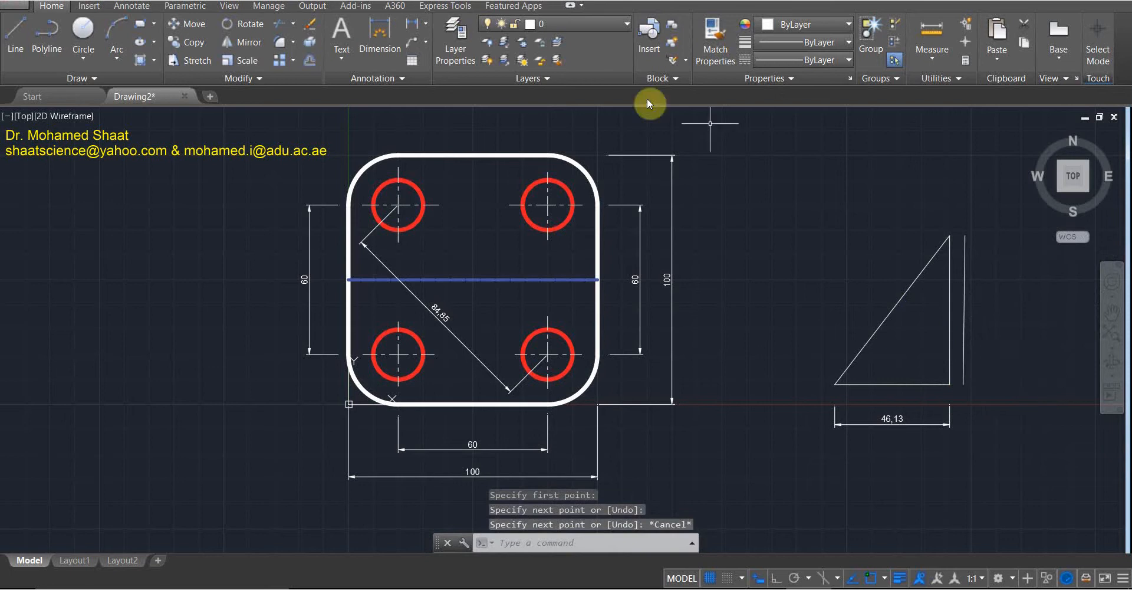
click(976, 290)
click(956, 309)
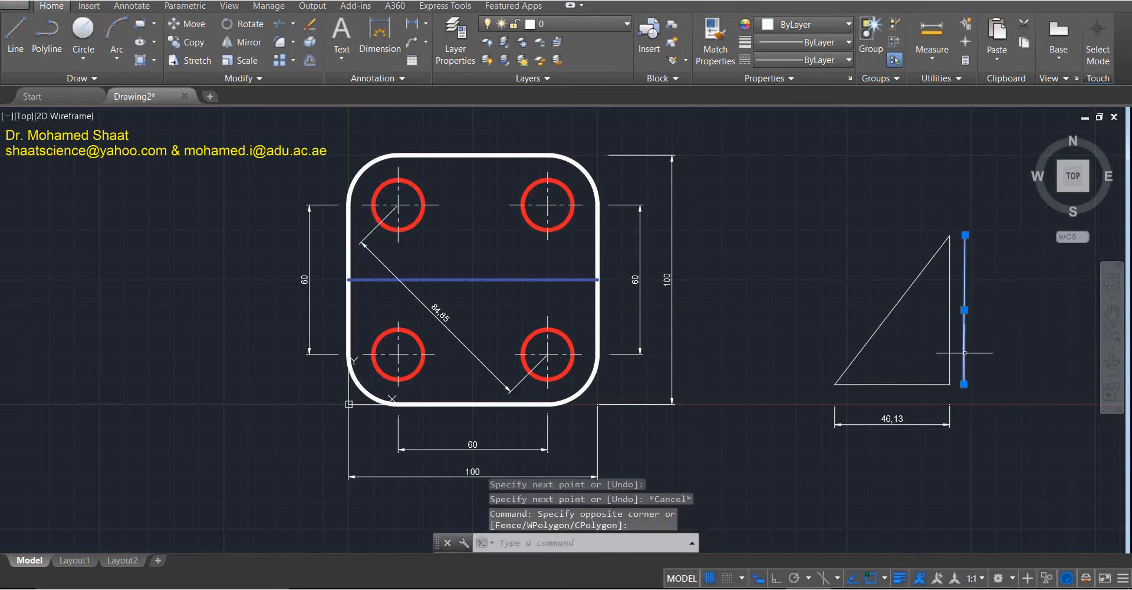
key(Delete)
Add a linear dimension for the triangle's vertical side, placed outside the triangle.
click(416, 23)
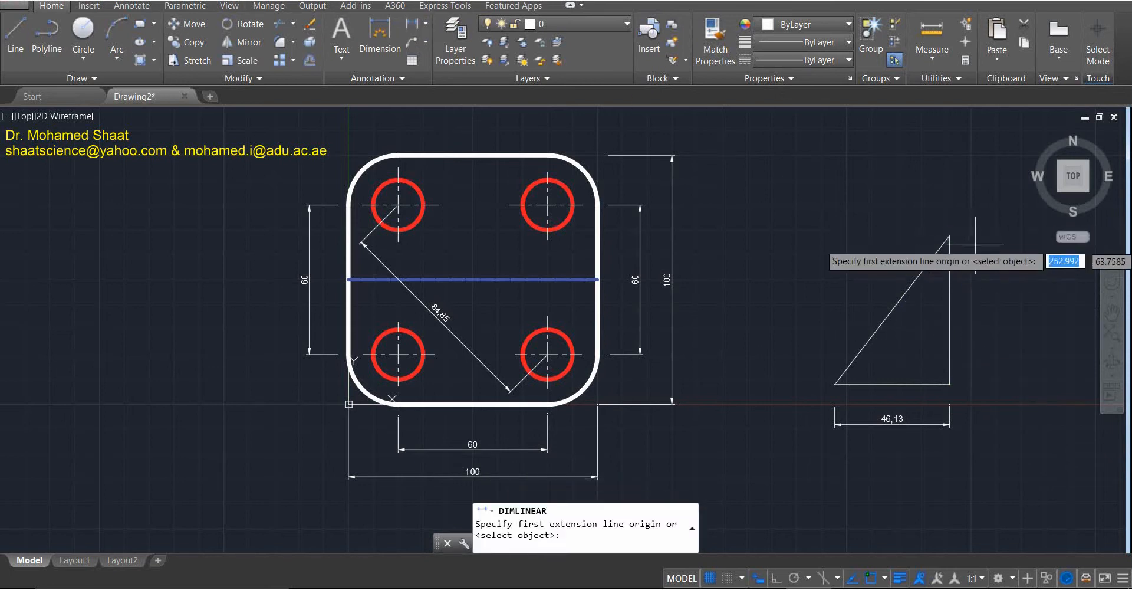
click(950, 236)
click(949, 384)
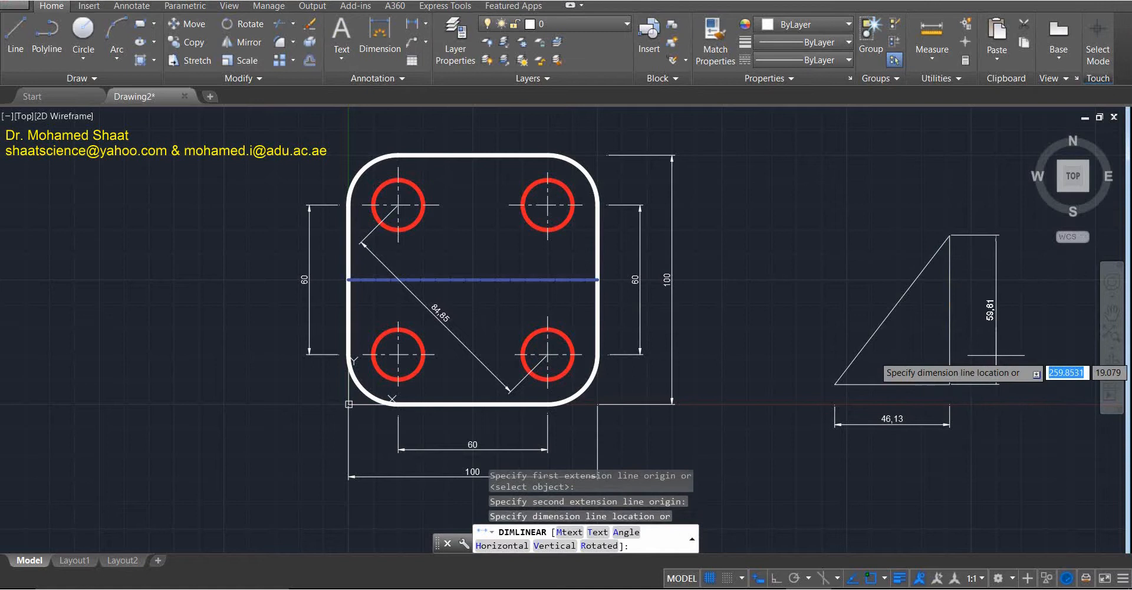
click(985, 309)
key(Escape)
Delete the linear dimensions of the triangle's horizontal base and vertical side.
scroll(922, 468, up, 3)
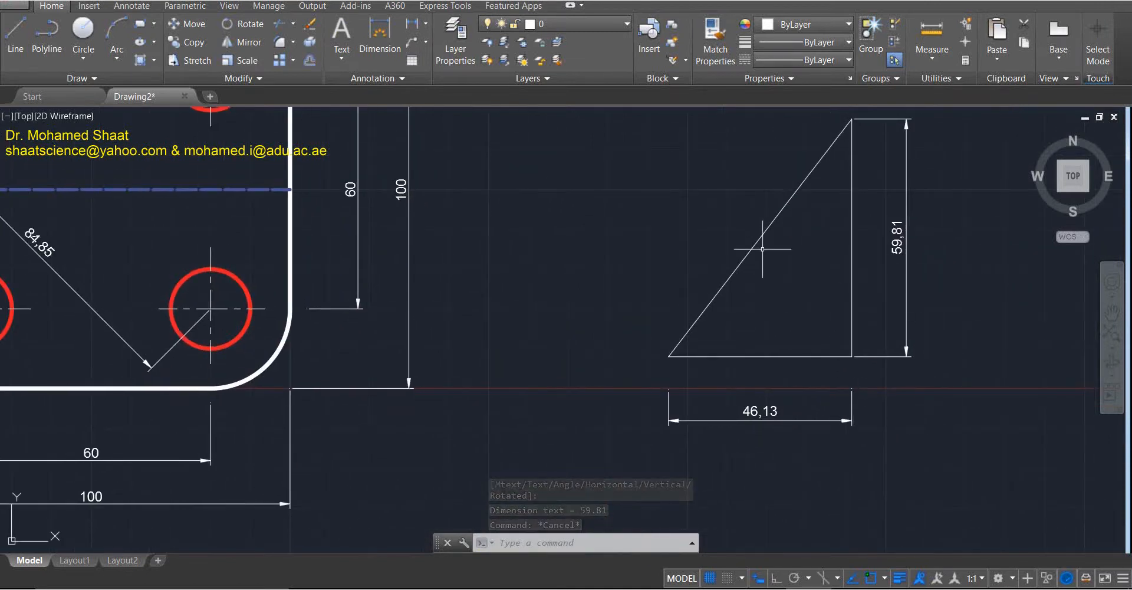
click(767, 419)
click(938, 187)
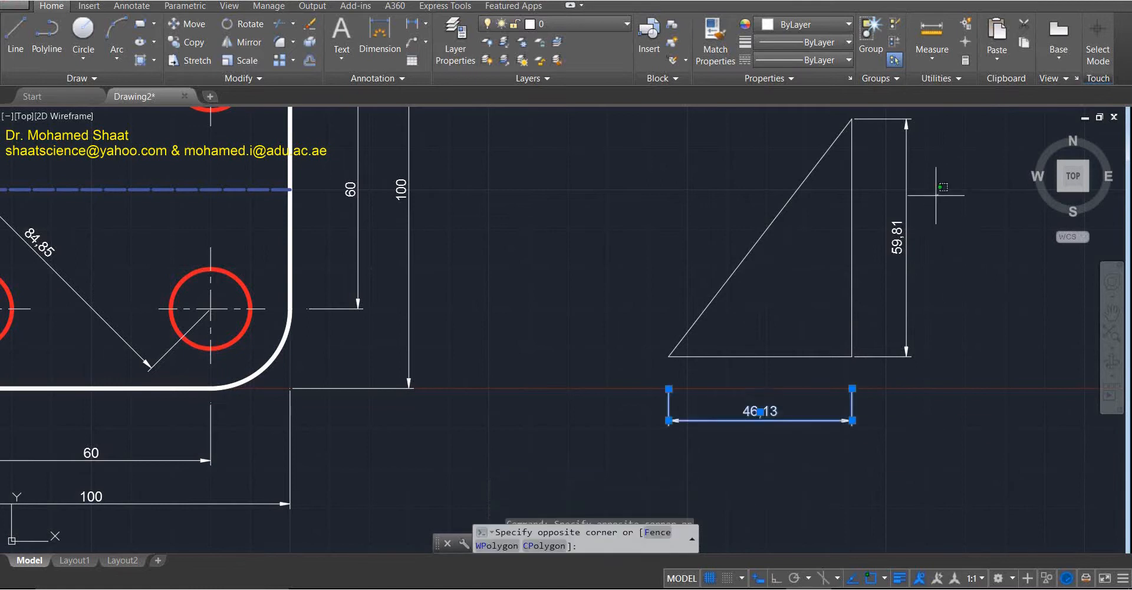
click(872, 278)
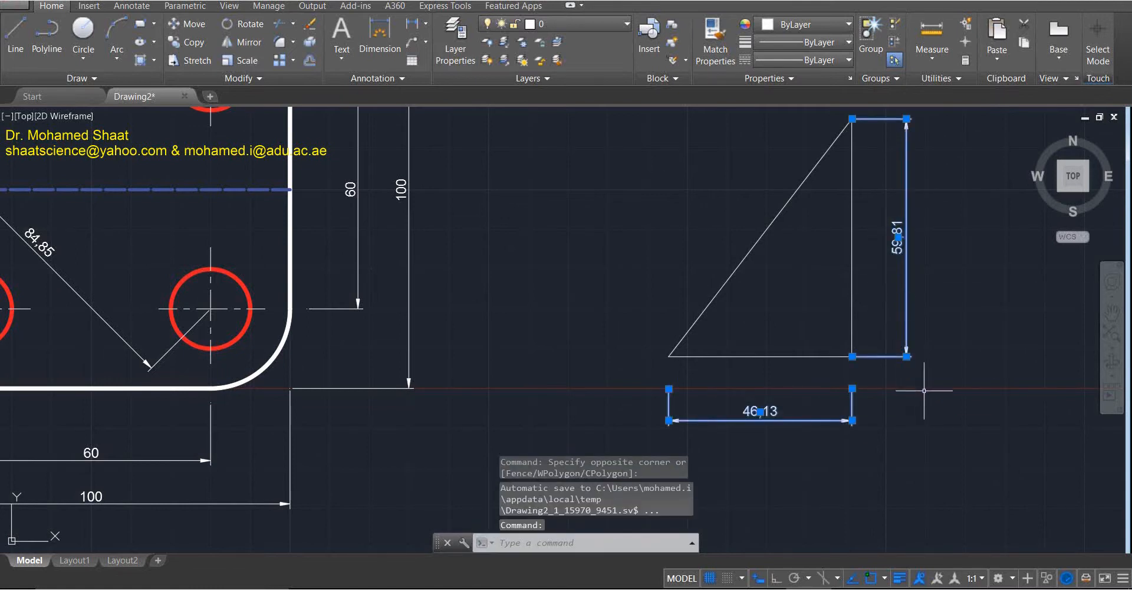
key(Delete)
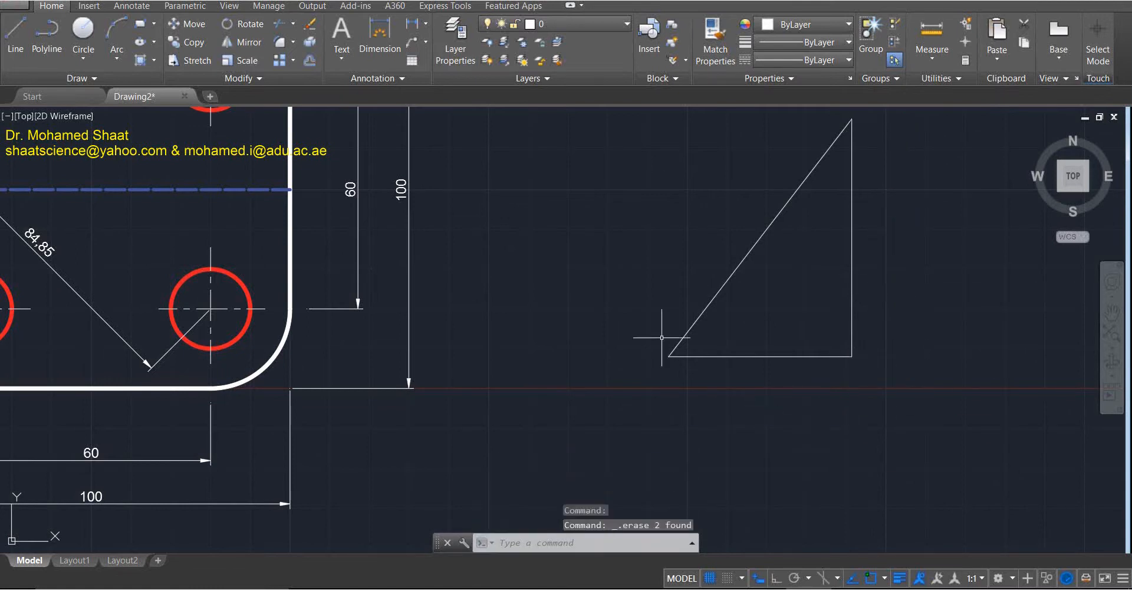
Try to dimension the triangle's slanted side with the Linear dimension between its two end points.
click(411, 27)
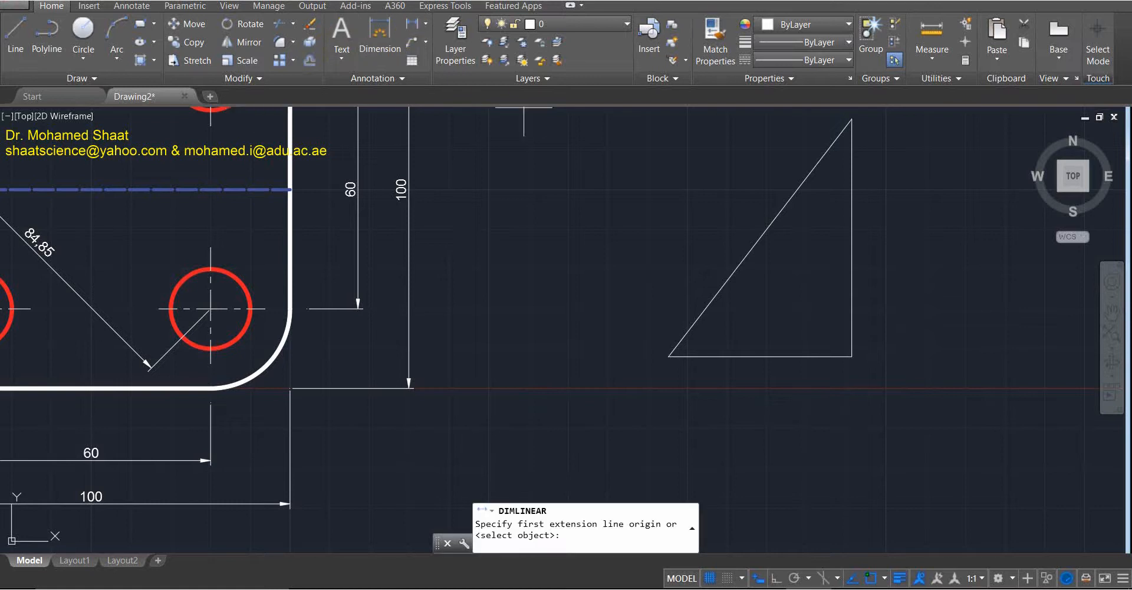
click(852, 120)
click(668, 356)
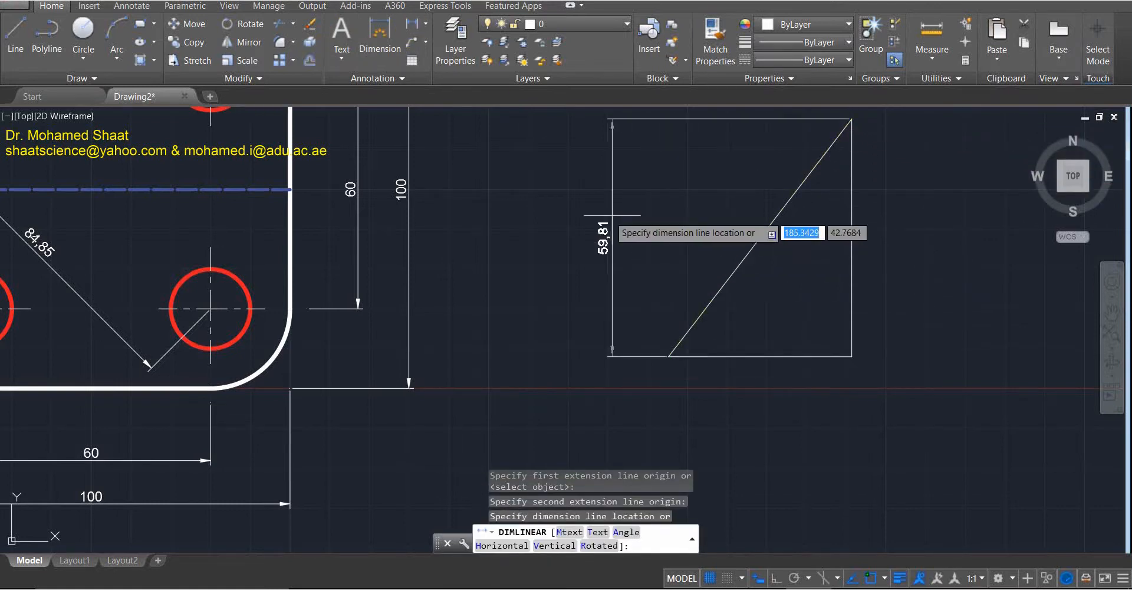
key(Escape)
click(424, 24)
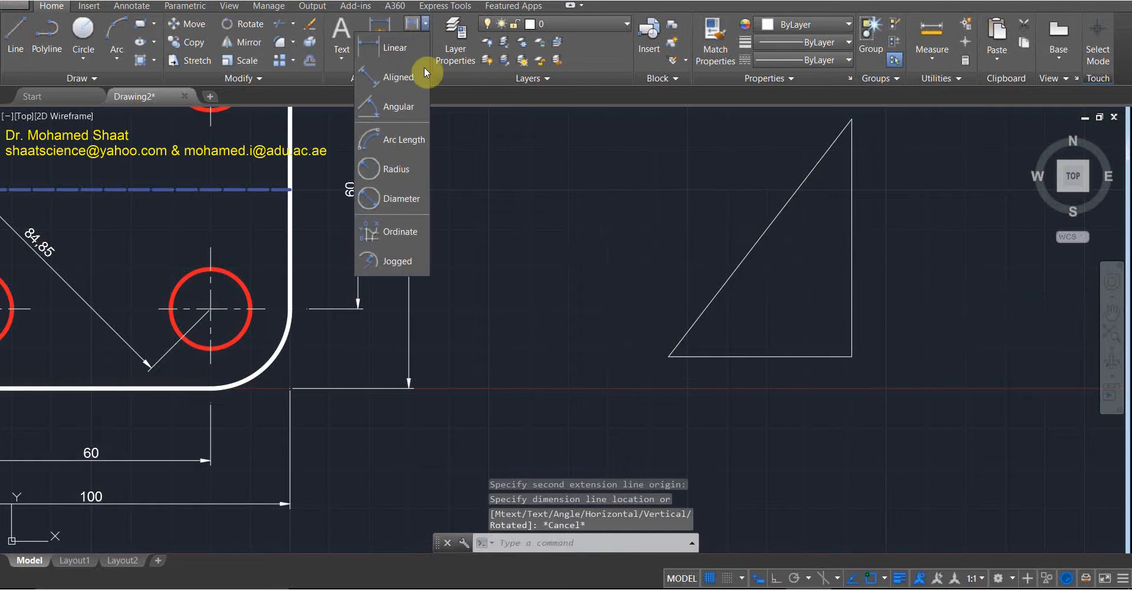
click(423, 28)
click(428, 24)
click(410, 53)
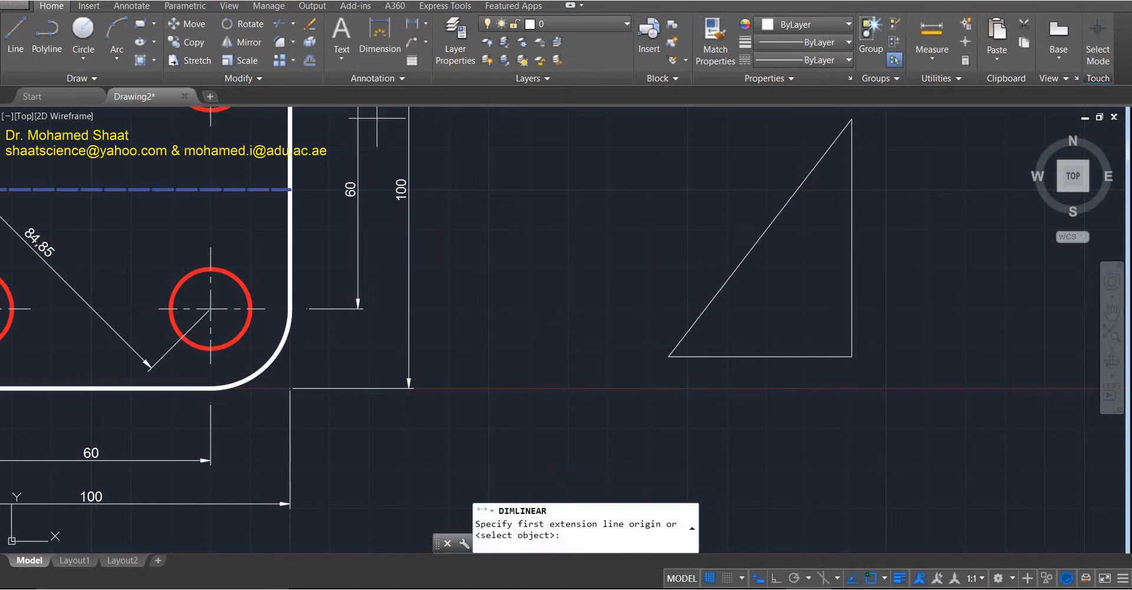
click(849, 121)
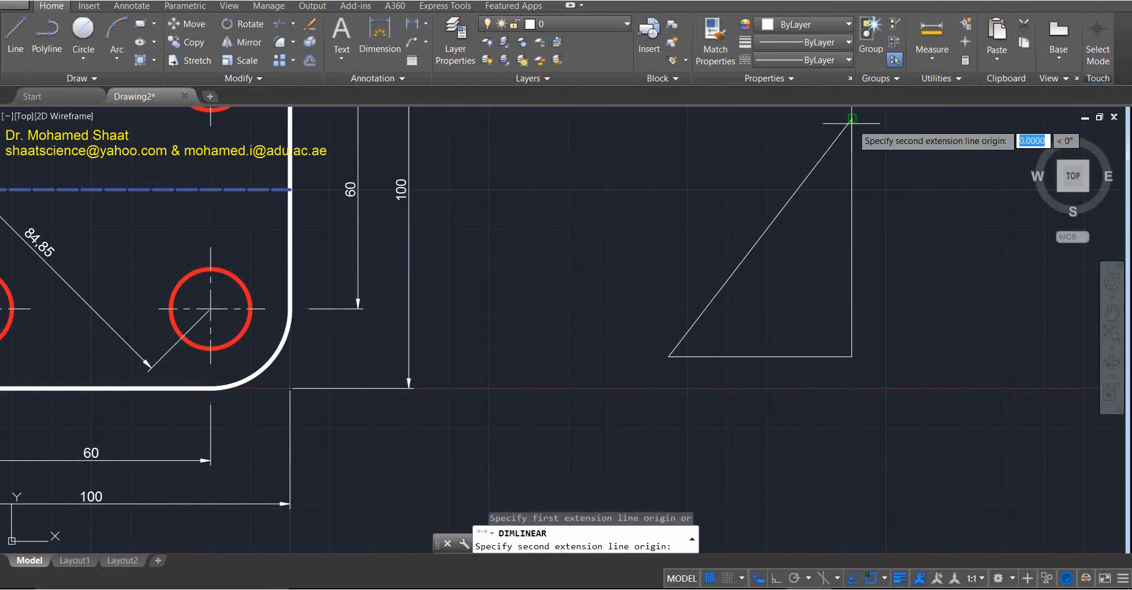
click(668, 355)
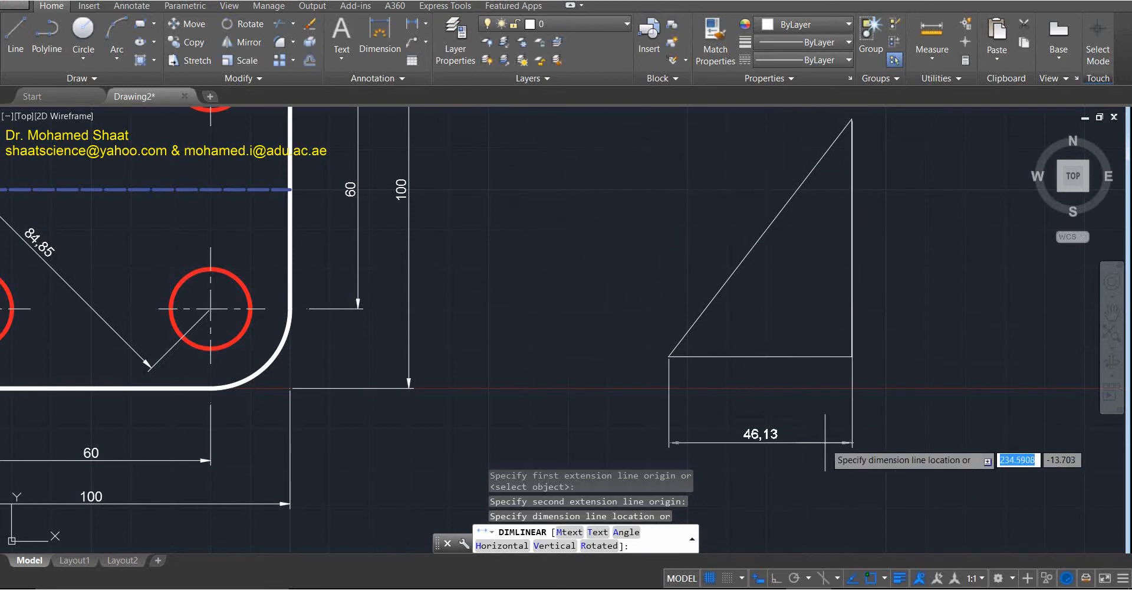
key(Escape)
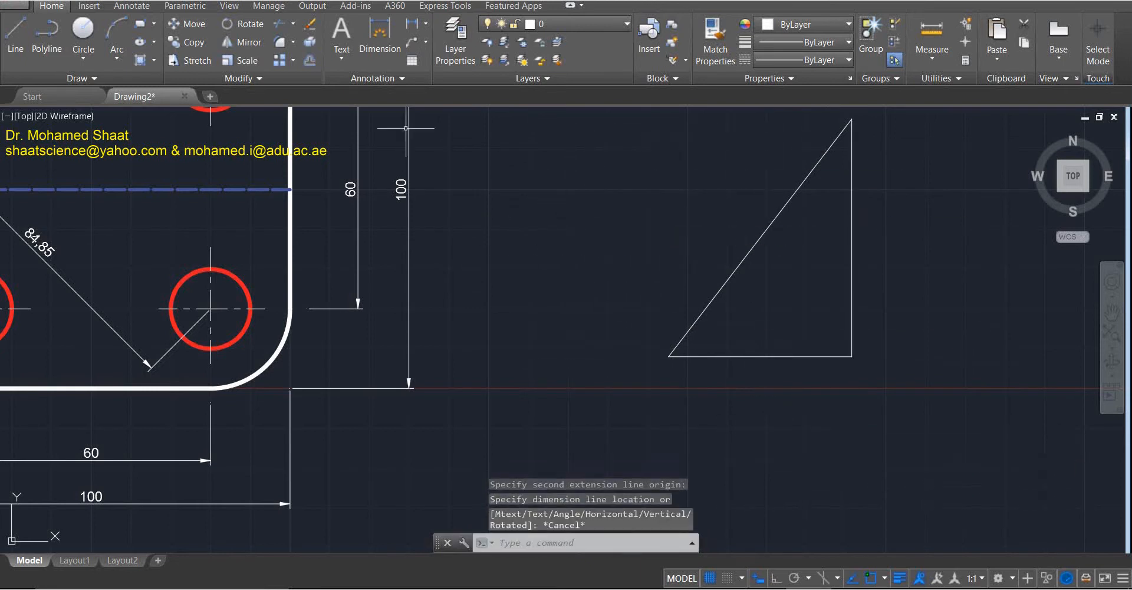
Add an aligned dimension along the triangle's slanted side, placed parallel to it outside the triangle.
click(424, 24)
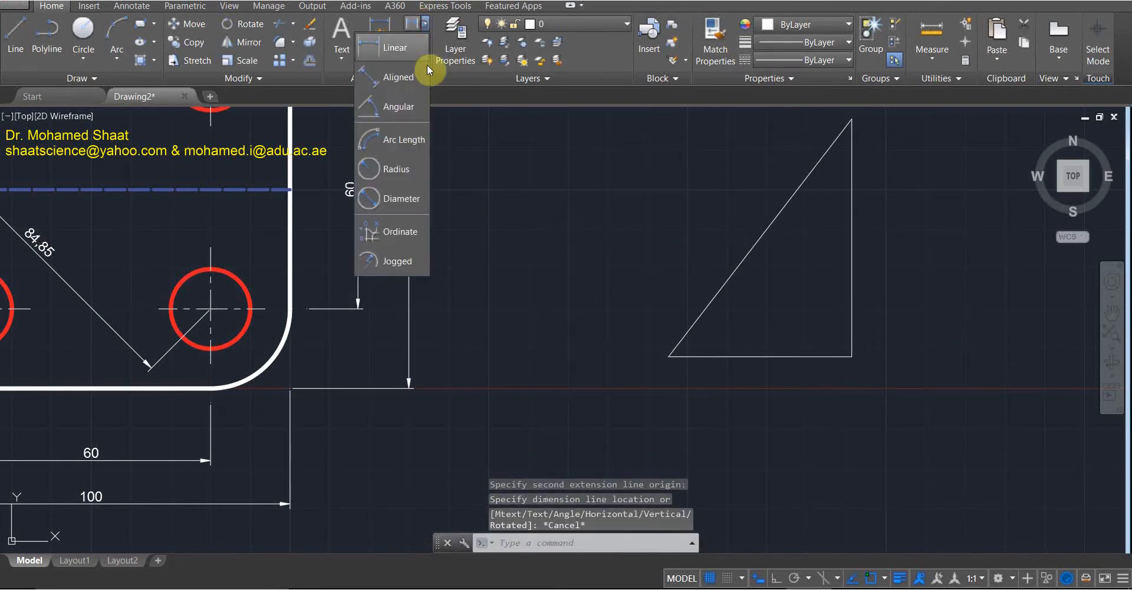
click(398, 78)
click(668, 357)
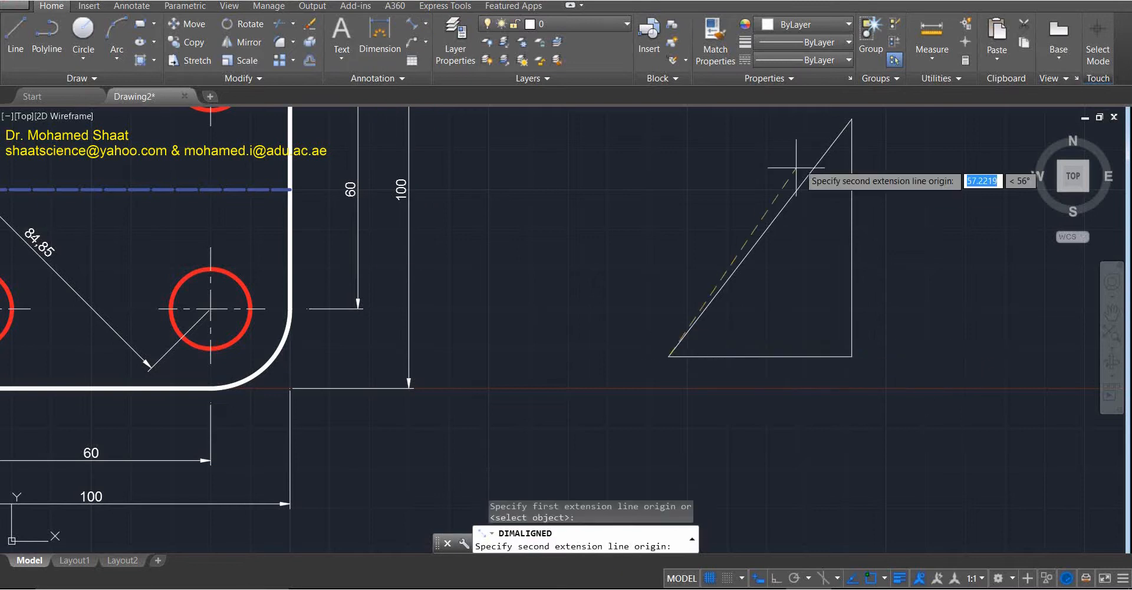
click(845, 120)
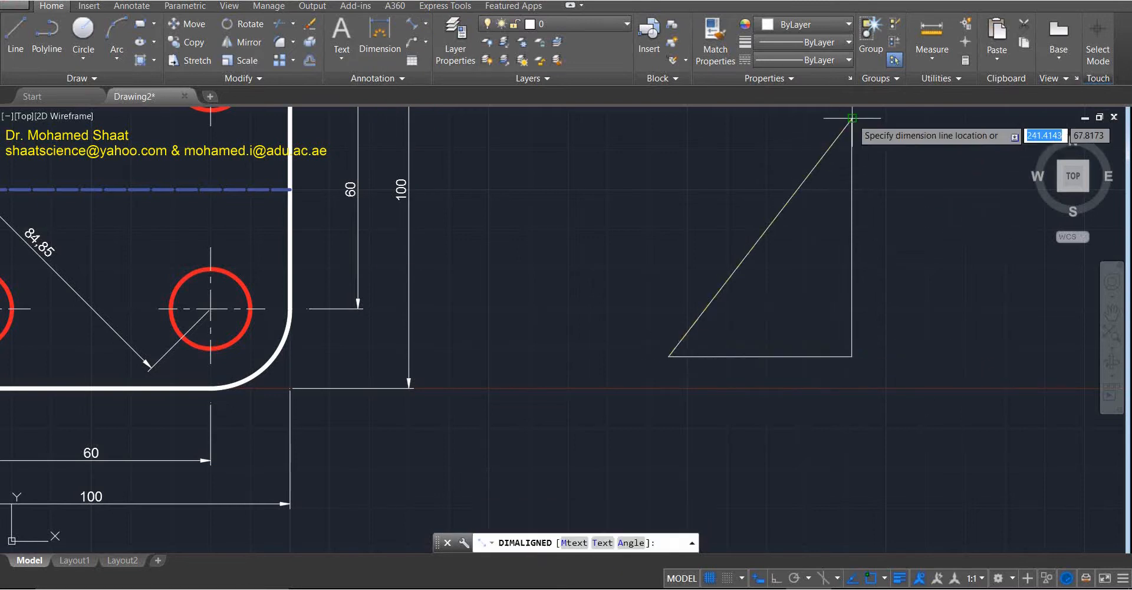
click(754, 195)
click(724, 223)
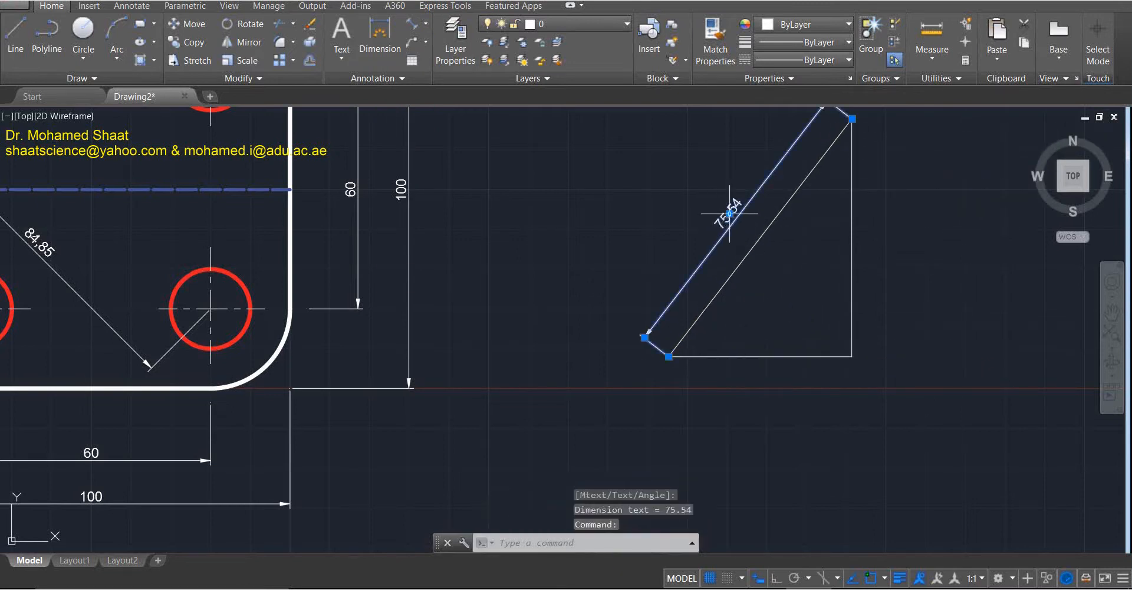
click(729, 213)
key(Escape)
Add an angular dimension between the triangle's slanted side and its base, with the arc inside the triangle.
scroll(821, 263, down, 2)
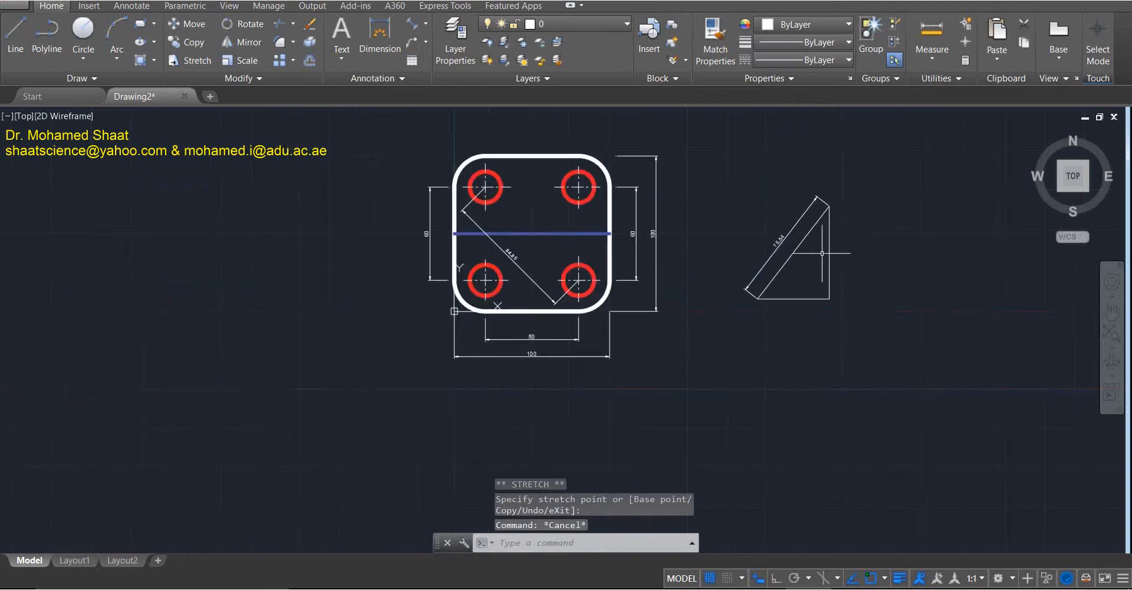
middle_drag(819, 253, 693, 300)
scroll(687, 304, up, 2)
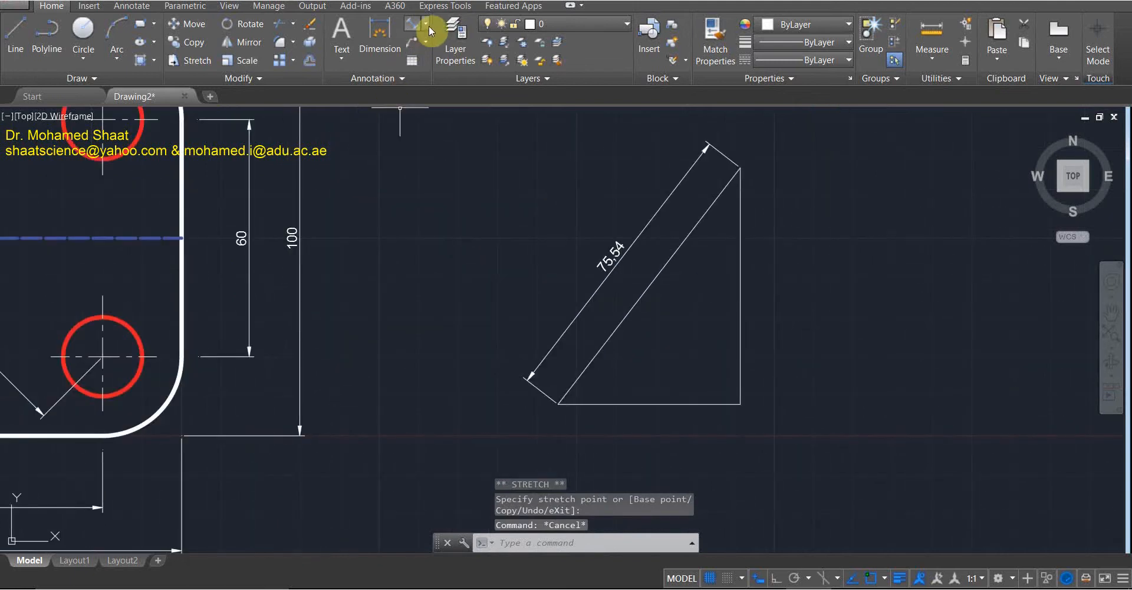
click(429, 26)
click(406, 111)
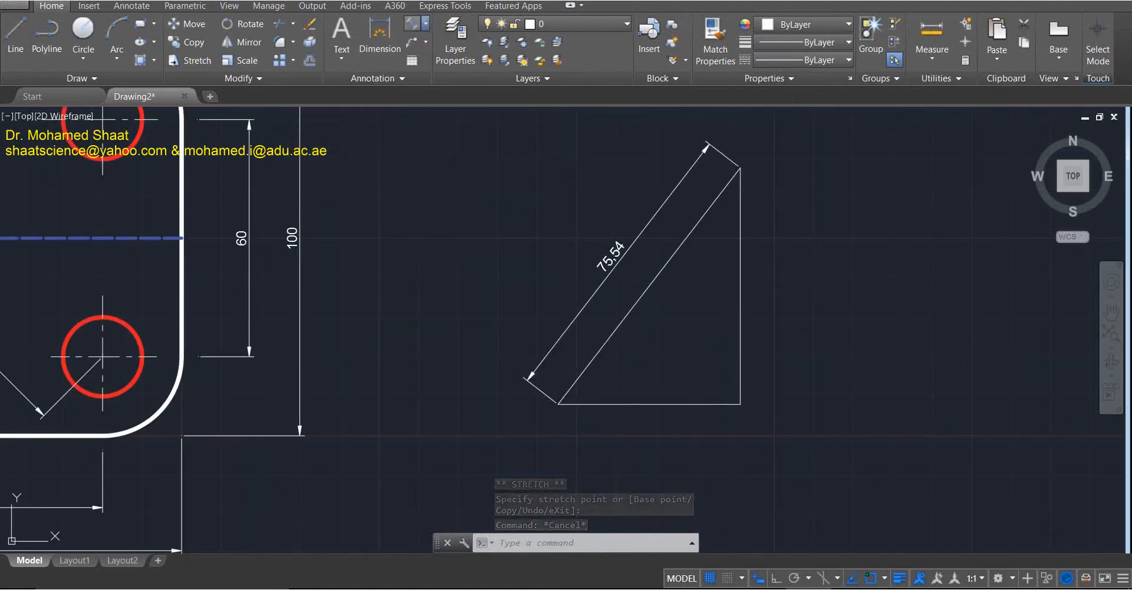
click(596, 351)
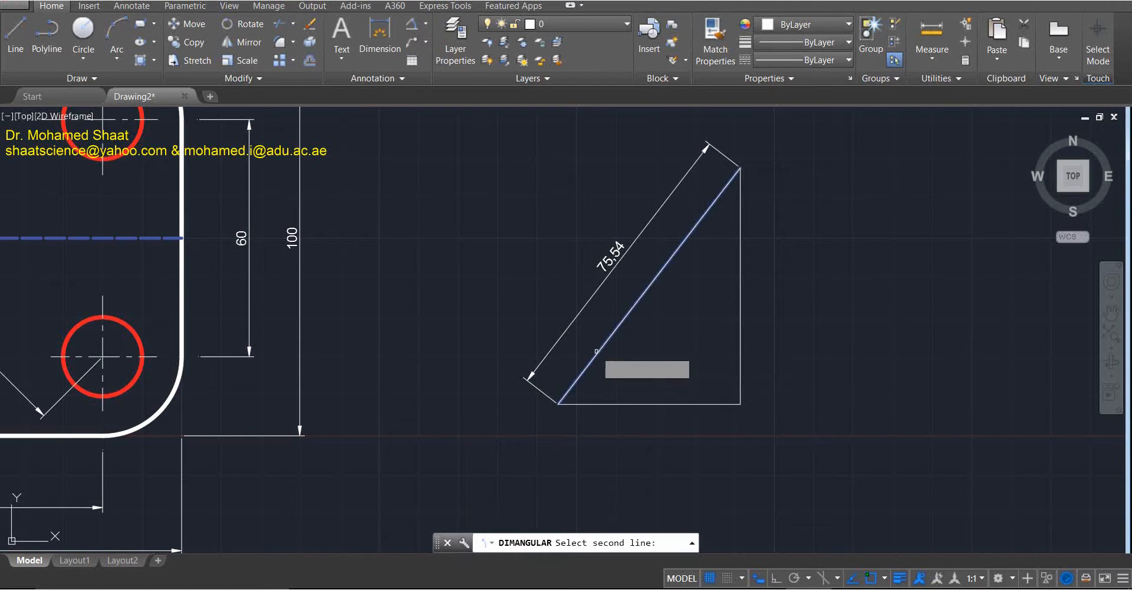
click(621, 403)
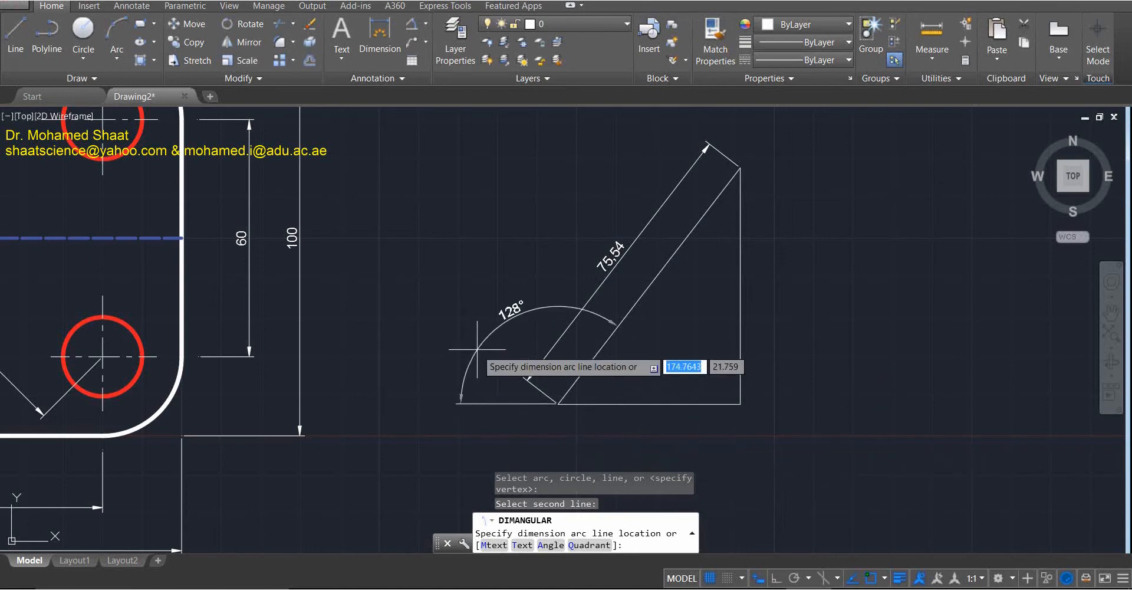
click(629, 368)
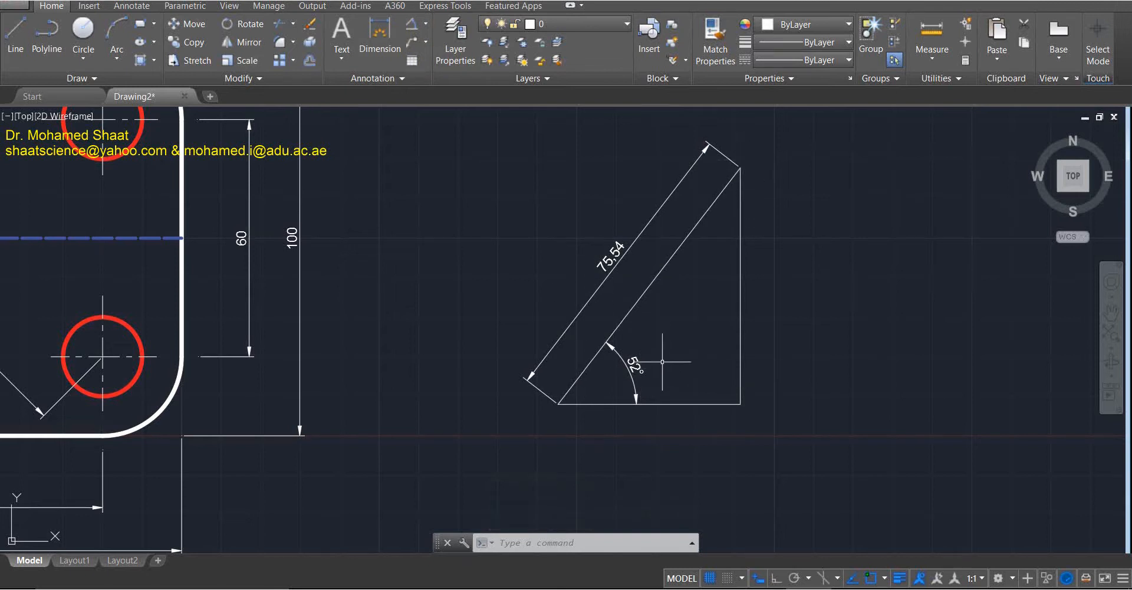
Delete the angular dimension and the aligned dimension from the triangle.
click(631, 357)
click(658, 383)
key(Delete)
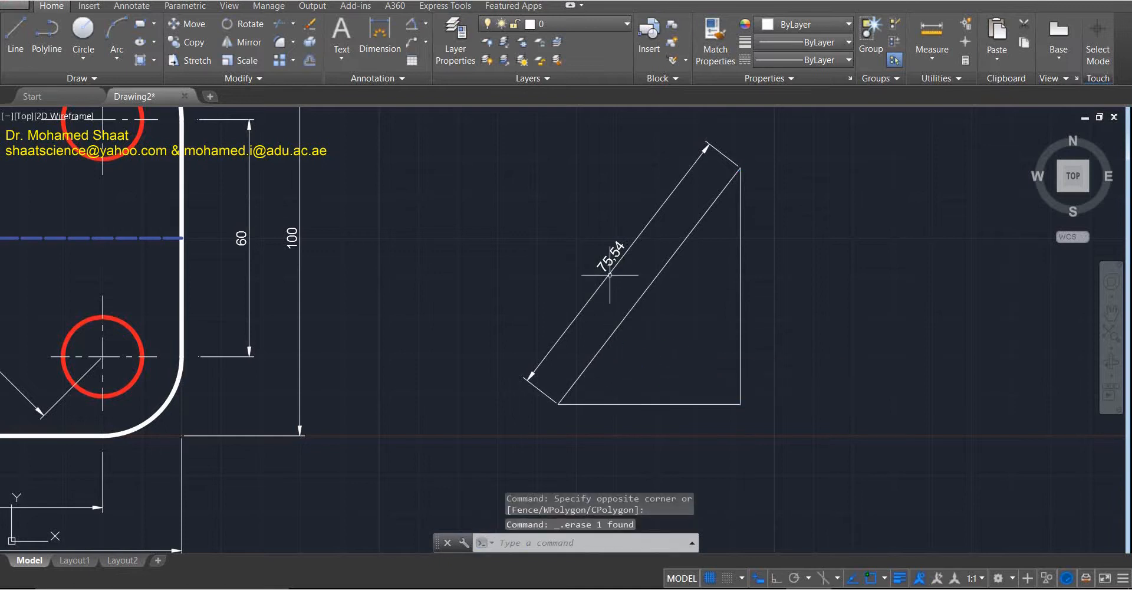
click(609, 275)
key(Delete)
Add a linear dimension between the ends of the triangle's horizontal base, placed below it.
click(417, 27)
click(425, 23)
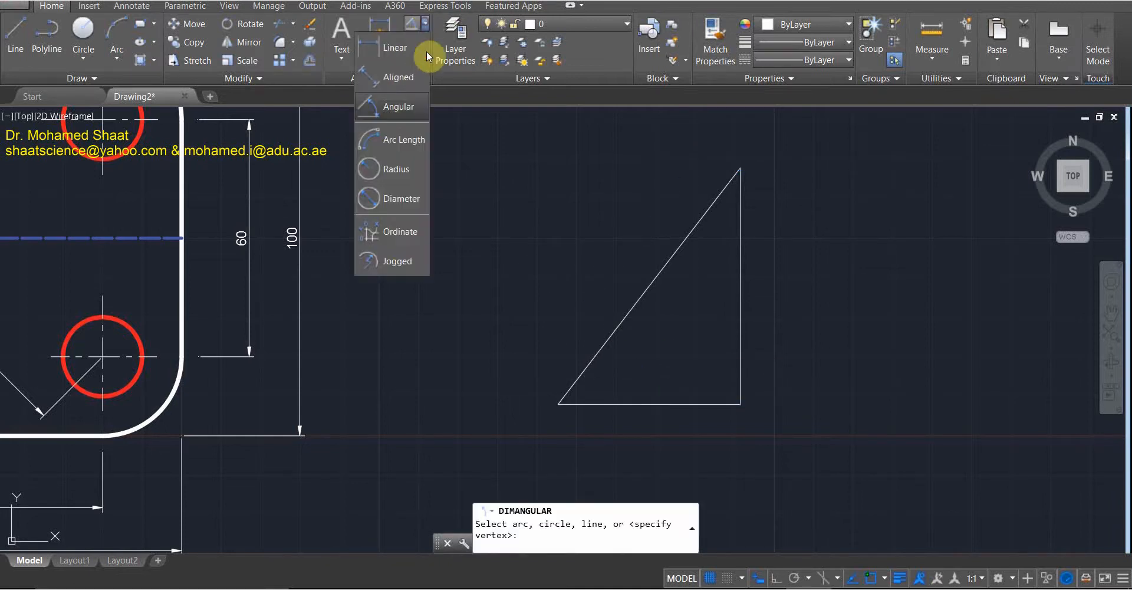
click(412, 46)
click(558, 404)
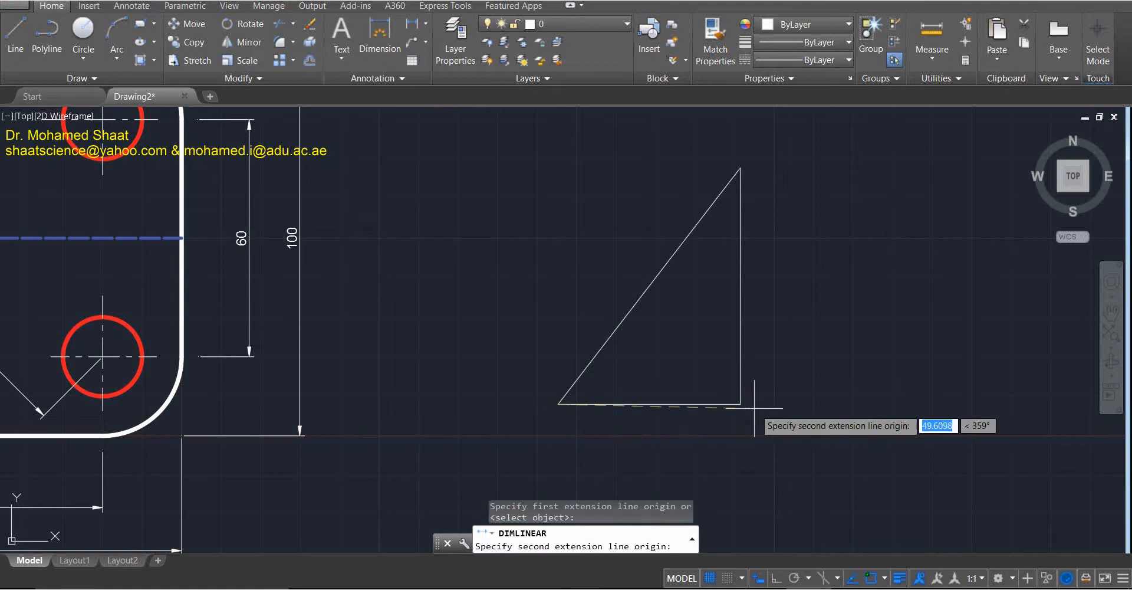
click(740, 404)
click(681, 447)
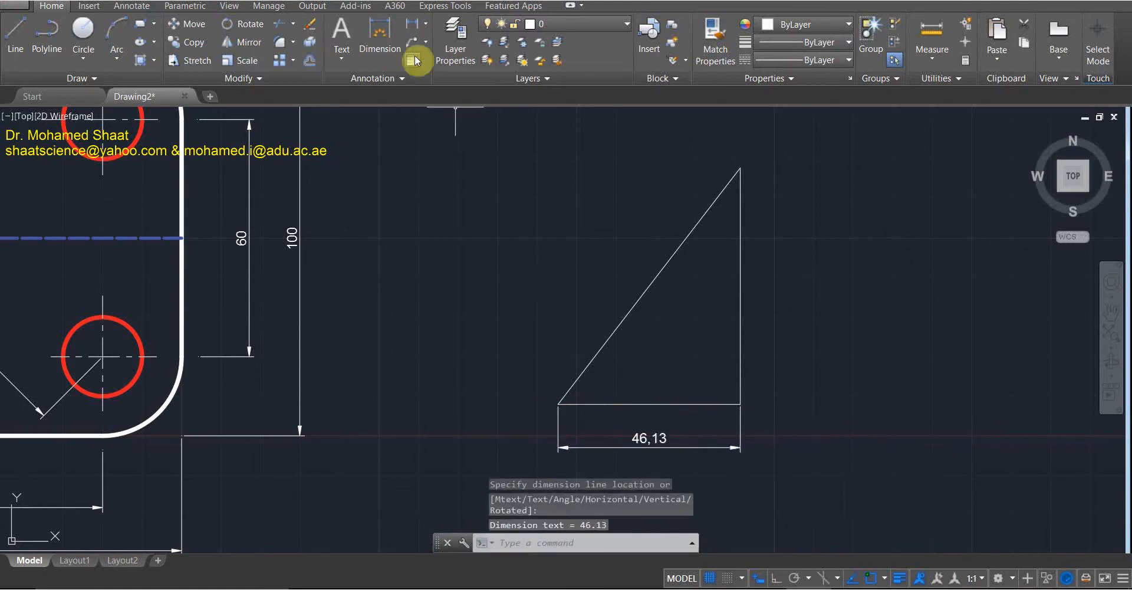
Add a linear dimension between the ends of the triangle's vertical side, placed outside the triangle.
click(415, 59)
click(741, 170)
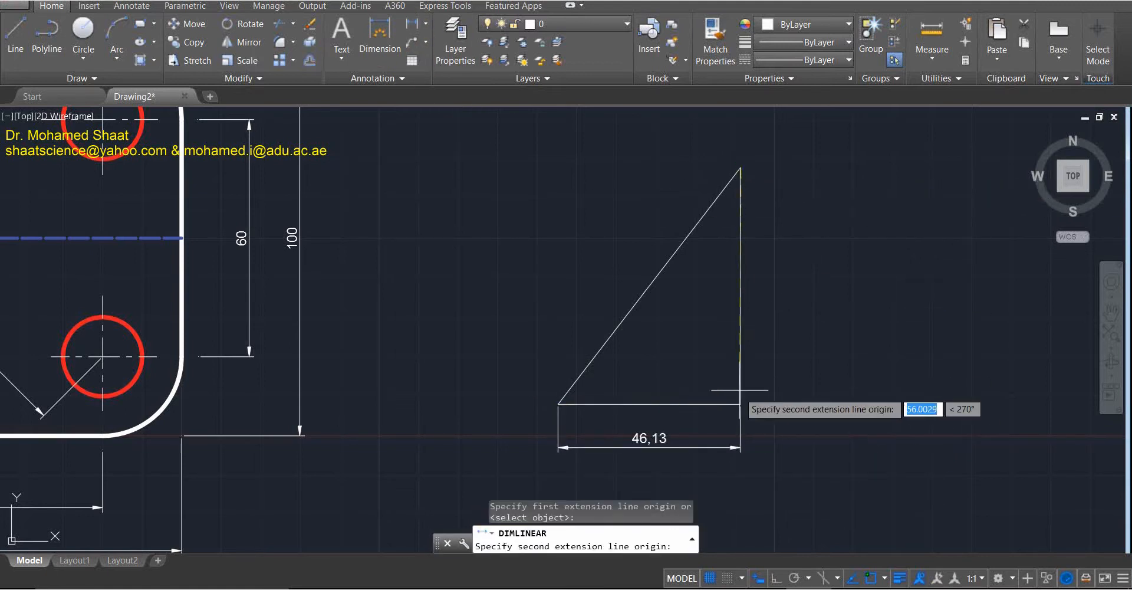
click(741, 404)
click(805, 336)
key(Escape)
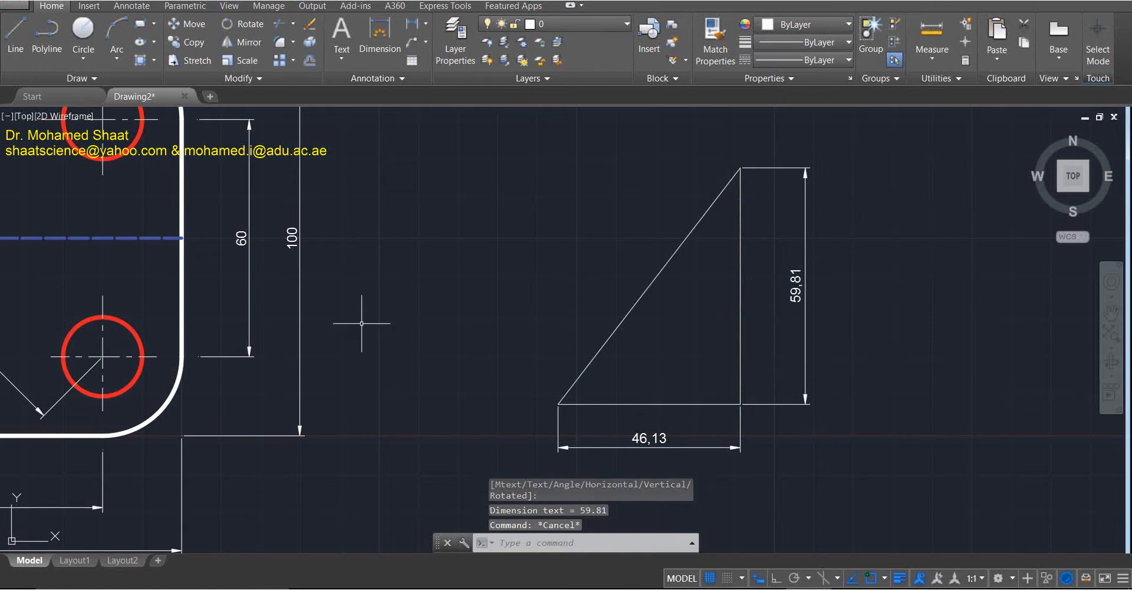
middle_drag(208, 325, 619, 322)
scroll(363, 359, down, 3)
scroll(346, 353, up, 4)
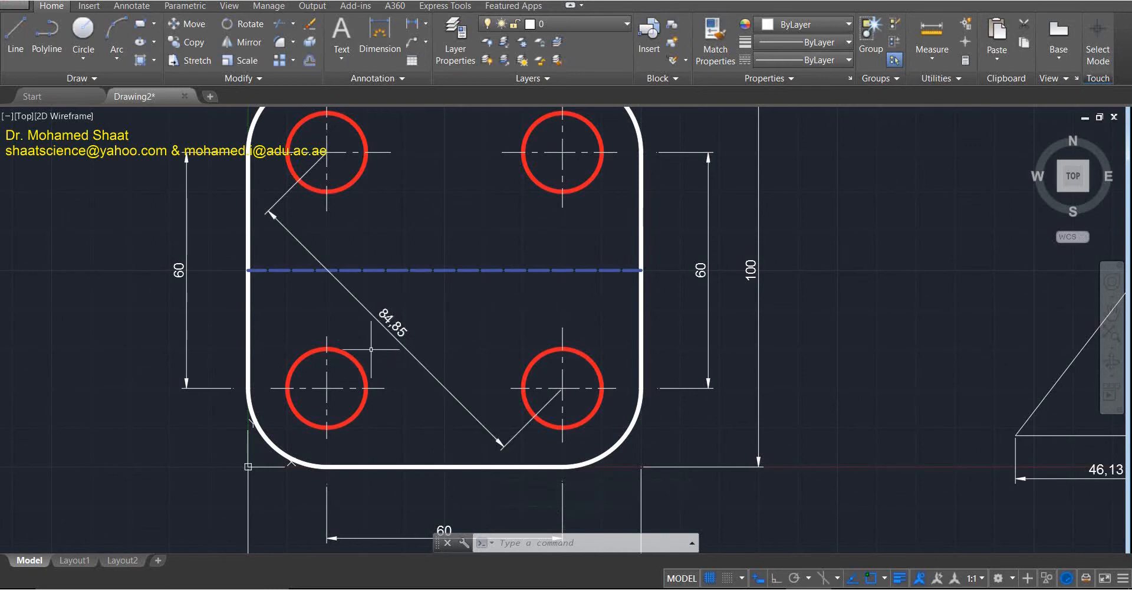
click(427, 26)
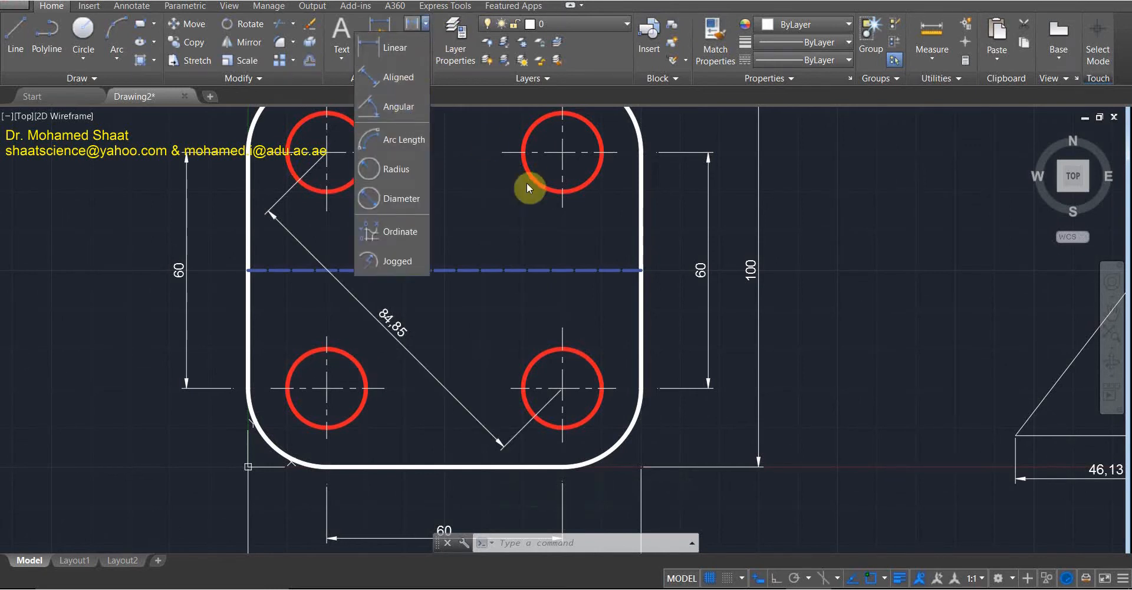
click(1002, 387)
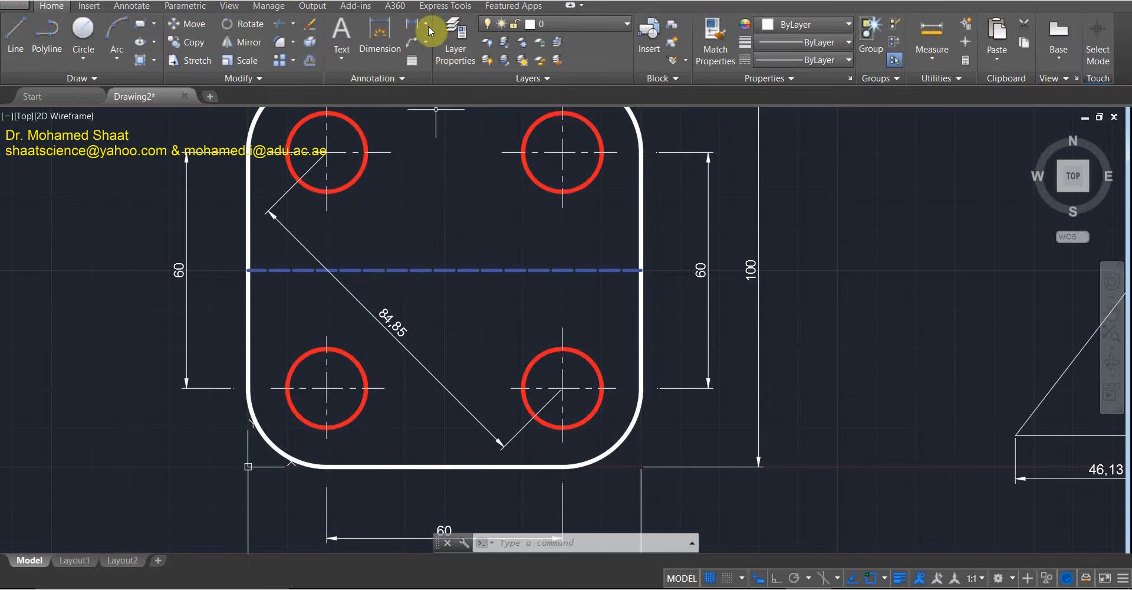
Add an angular dimension inside the triangle at the corner between its slanted side and its base.
click(426, 26)
click(412, 106)
middle_drag(1030, 394, 742, 342)
click(759, 342)
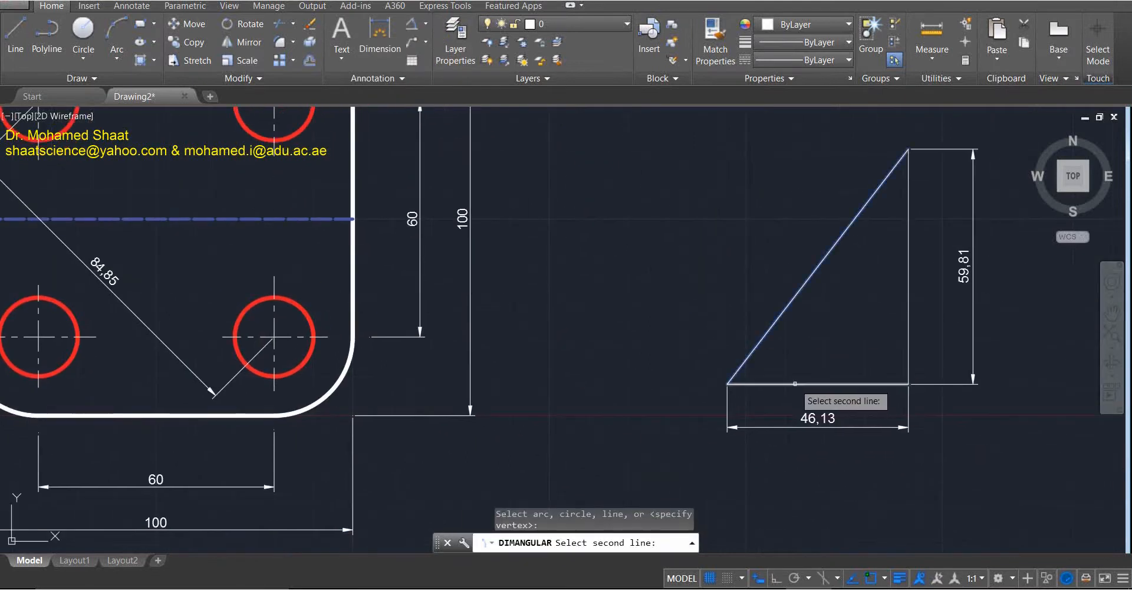
click(795, 384)
click(815, 331)
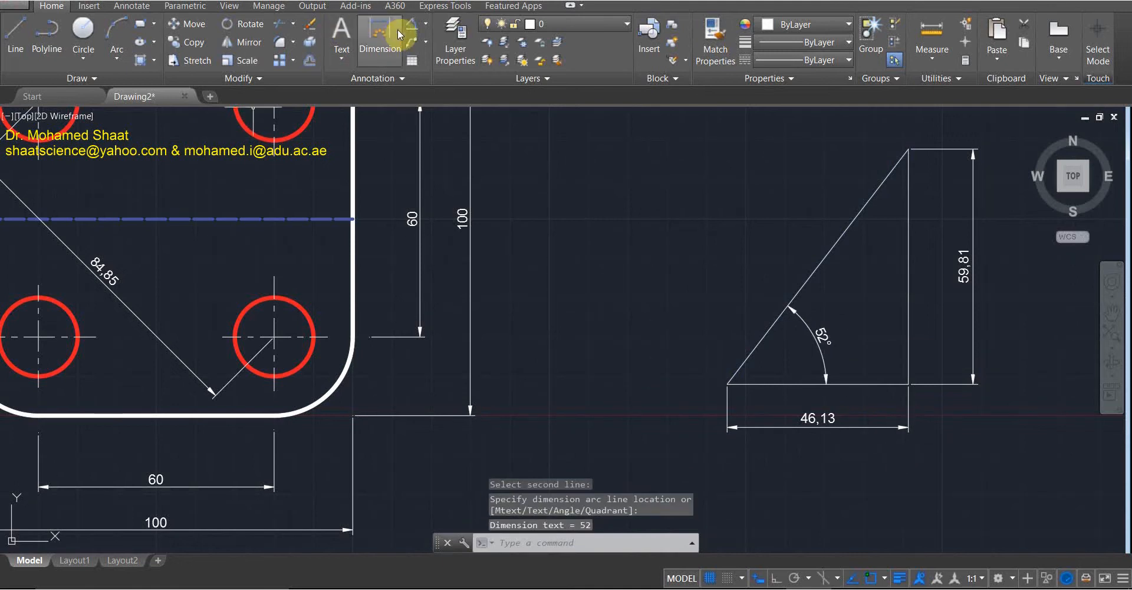
Add an angular dimension inside the triangle at its apex, between the vertical side and the slanted side.
click(380, 32)
click(908, 195)
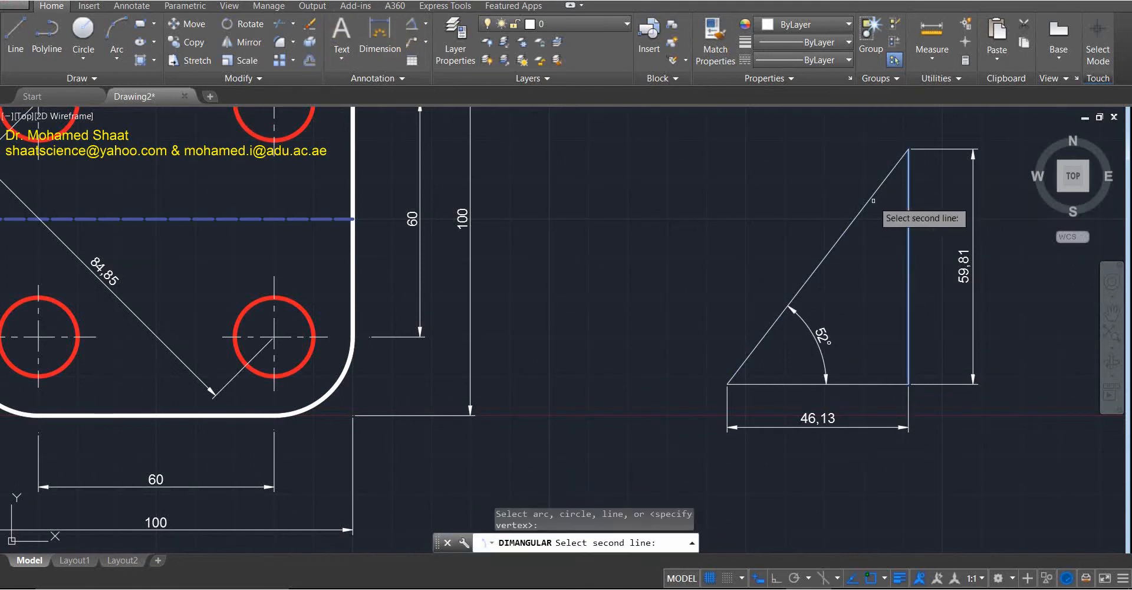
click(870, 201)
click(876, 243)
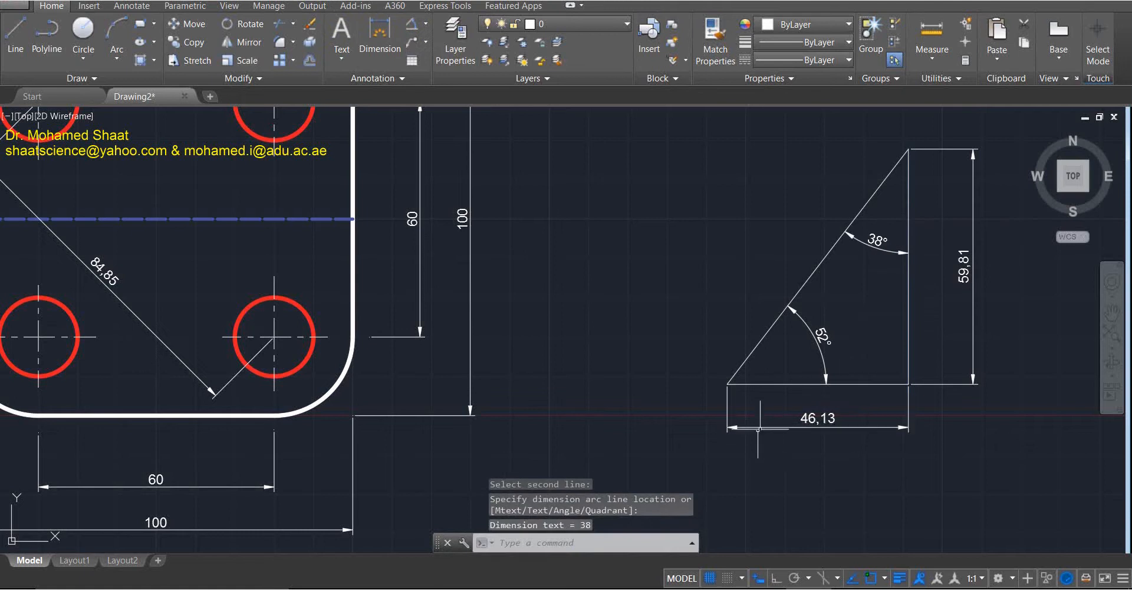
scroll(405, 356, down, 2)
middle_drag(337, 313, 446, 313)
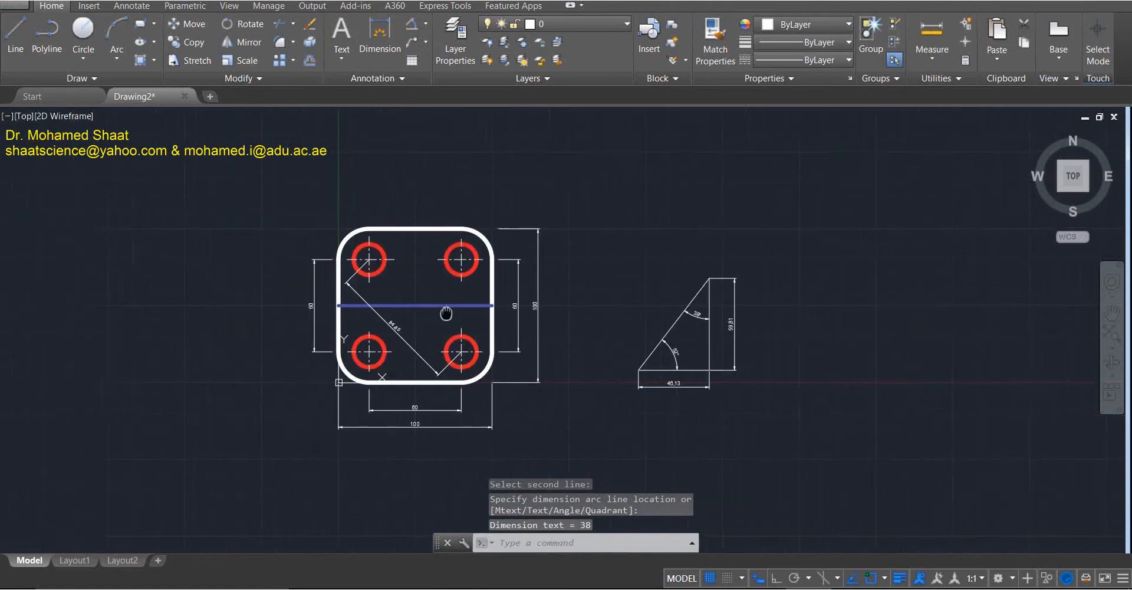
Add an arc length dimension to the plate's upper-left rounded corner, placed outside the plate.
click(426, 22)
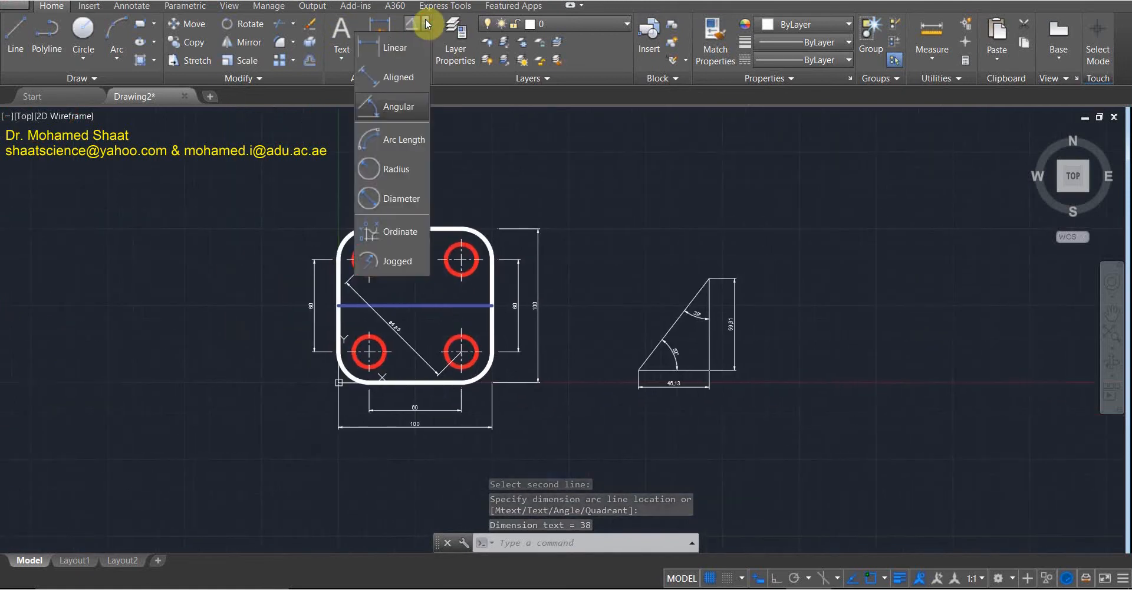
click(407, 144)
scroll(335, 250, up, 4)
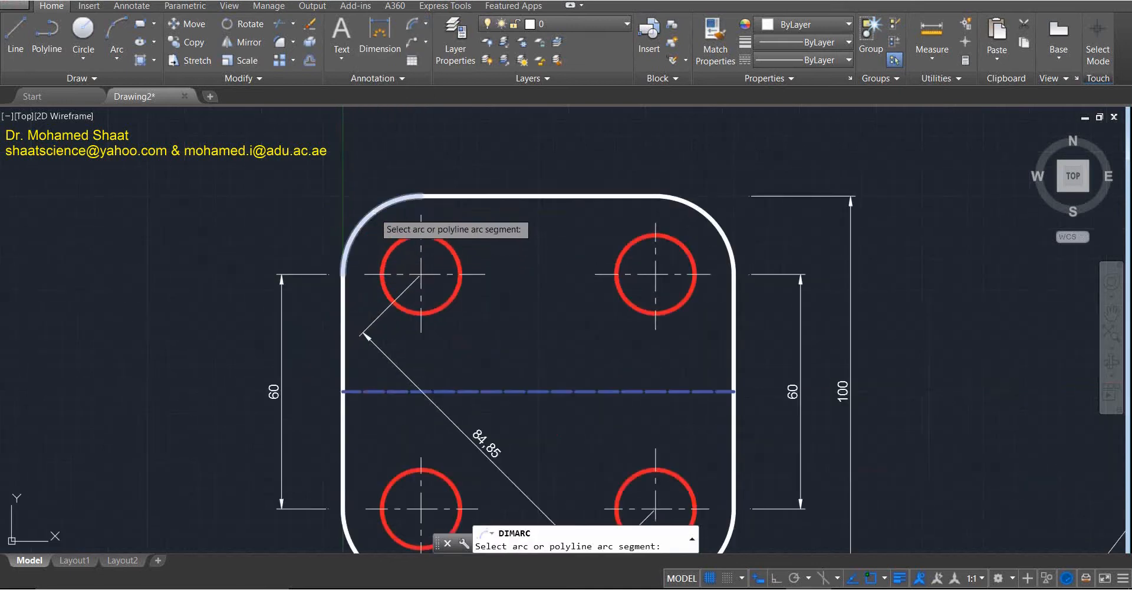
click(367, 213)
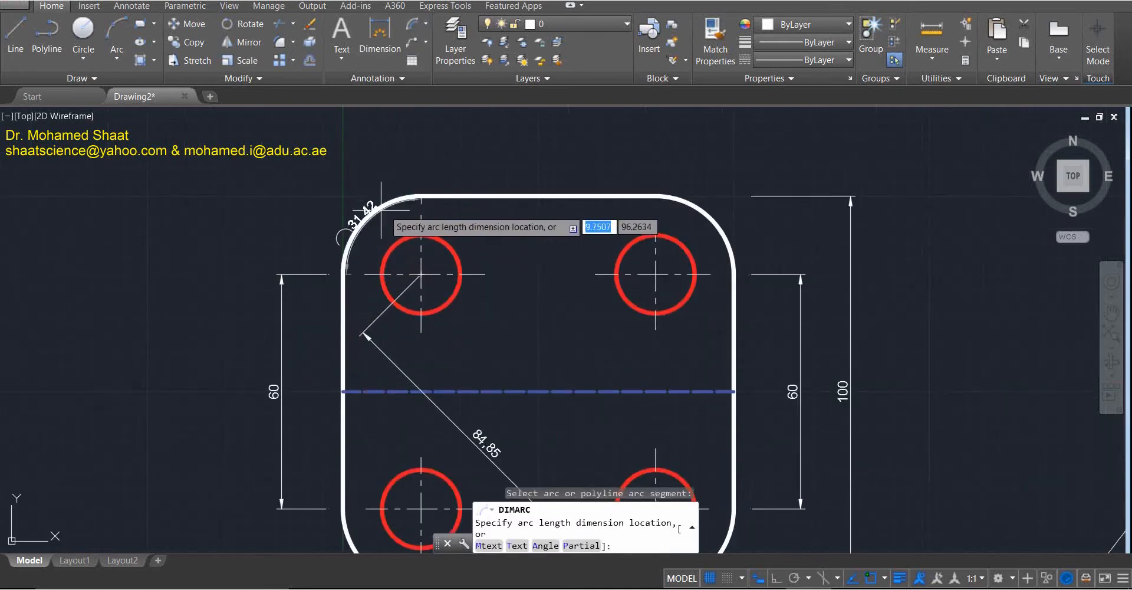
click(325, 181)
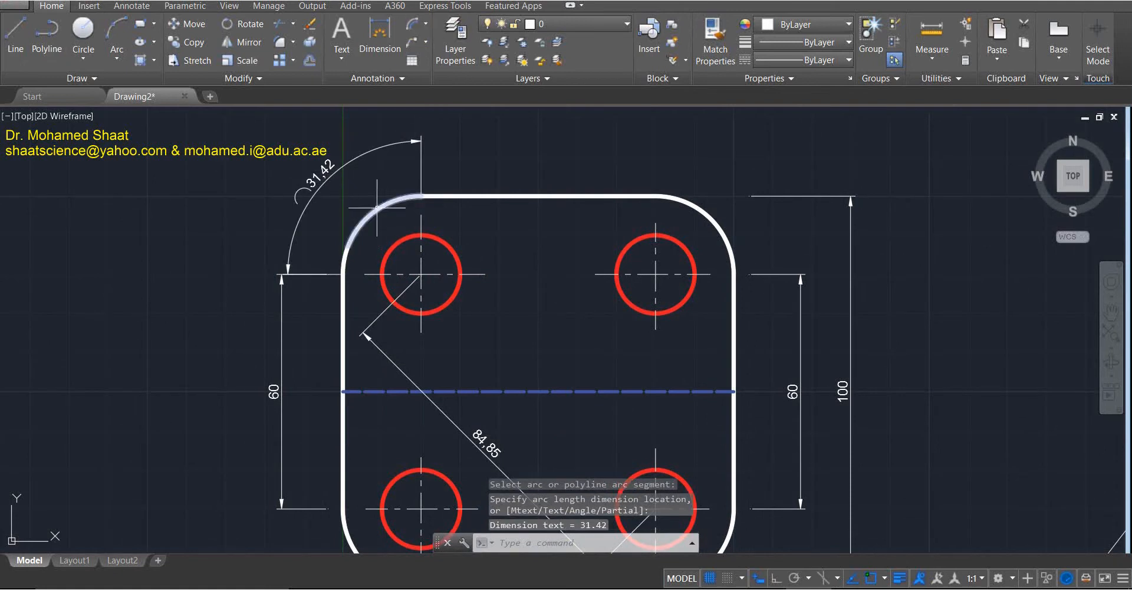
Add an arc length dimension to the plate's upper-right rounded corner, placed outside the plate.
click(416, 25)
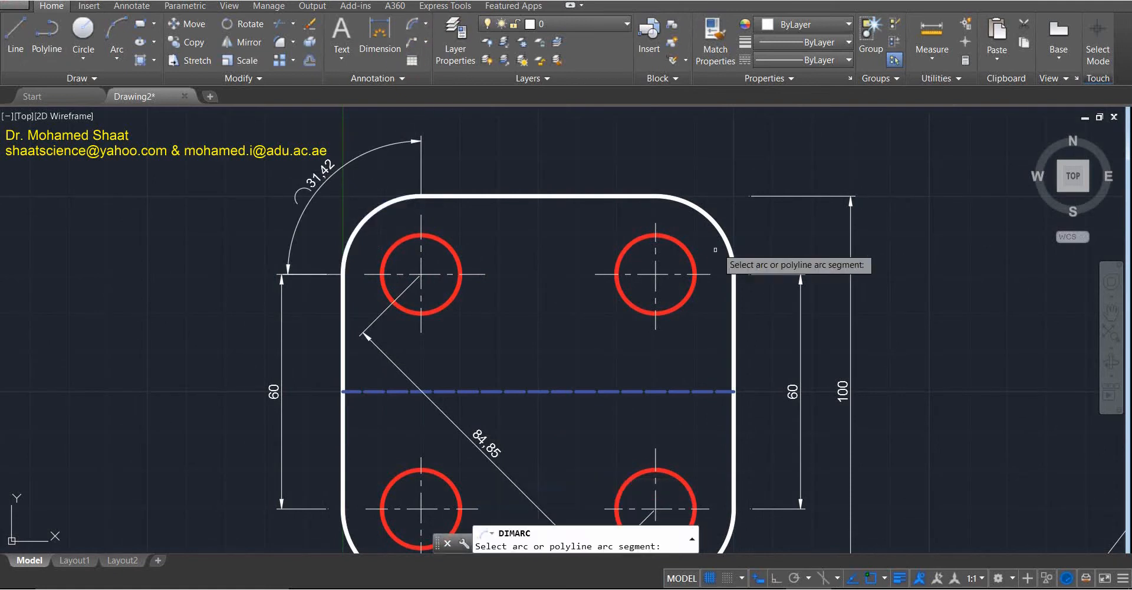
click(713, 217)
click(714, 188)
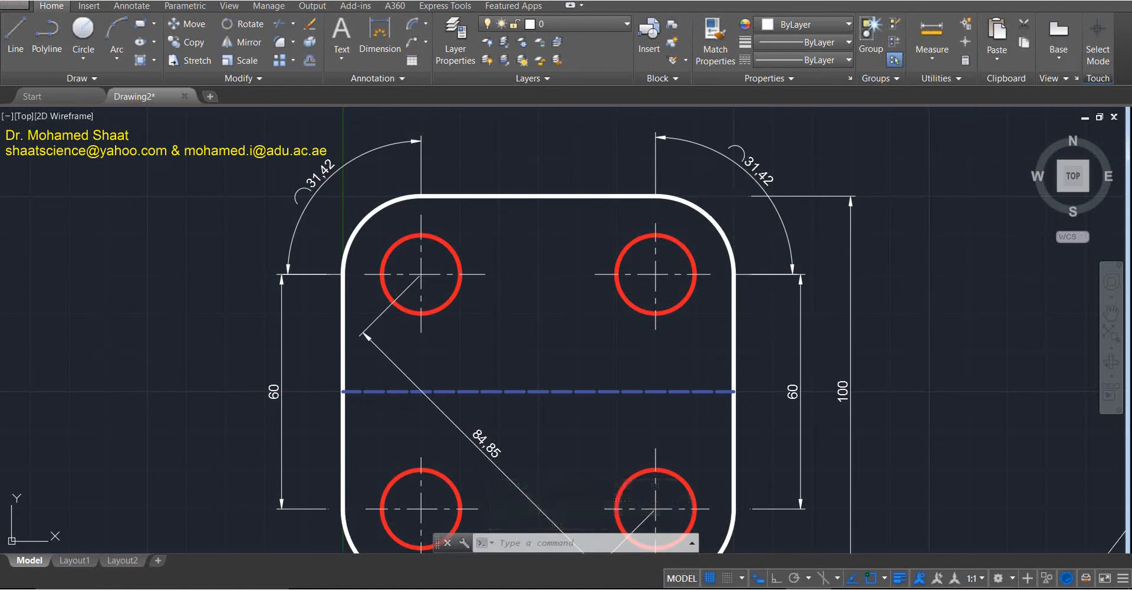
Stretch the upper-right arc length dimension's two extension line origins outward, leaving gaps between them and the plate's outline.
click(778, 198)
click(758, 171)
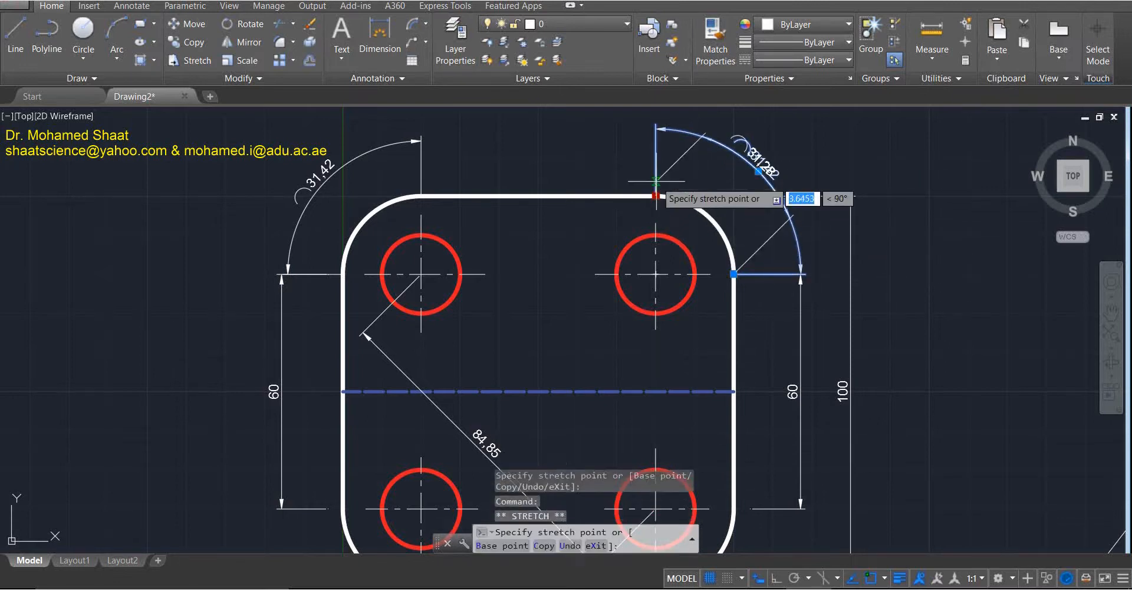
click(735, 274)
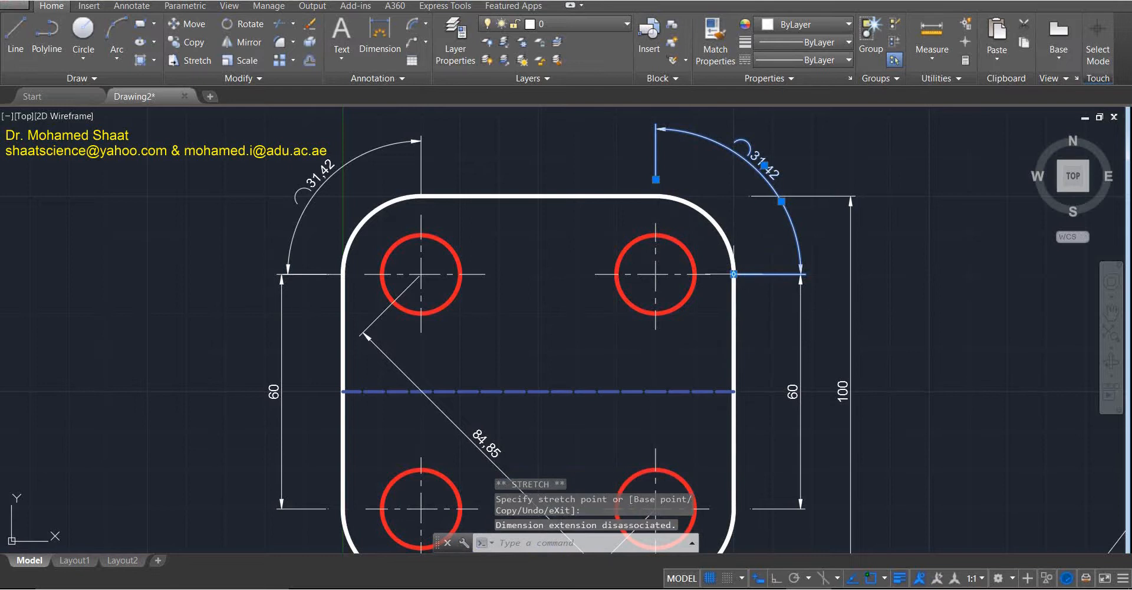
click(735, 274)
click(750, 274)
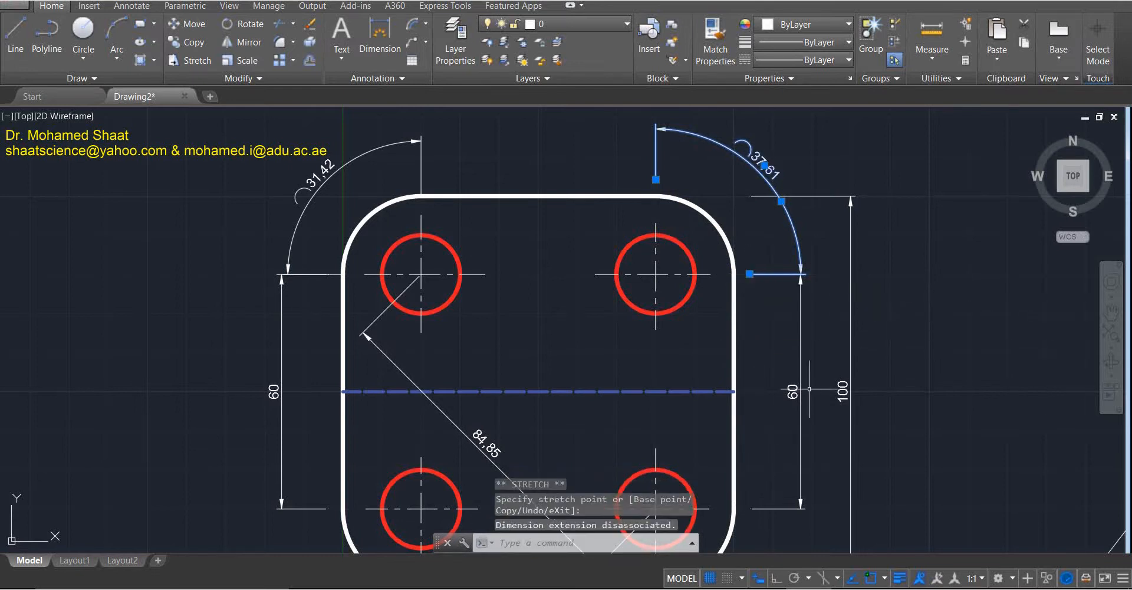
key(Escape)
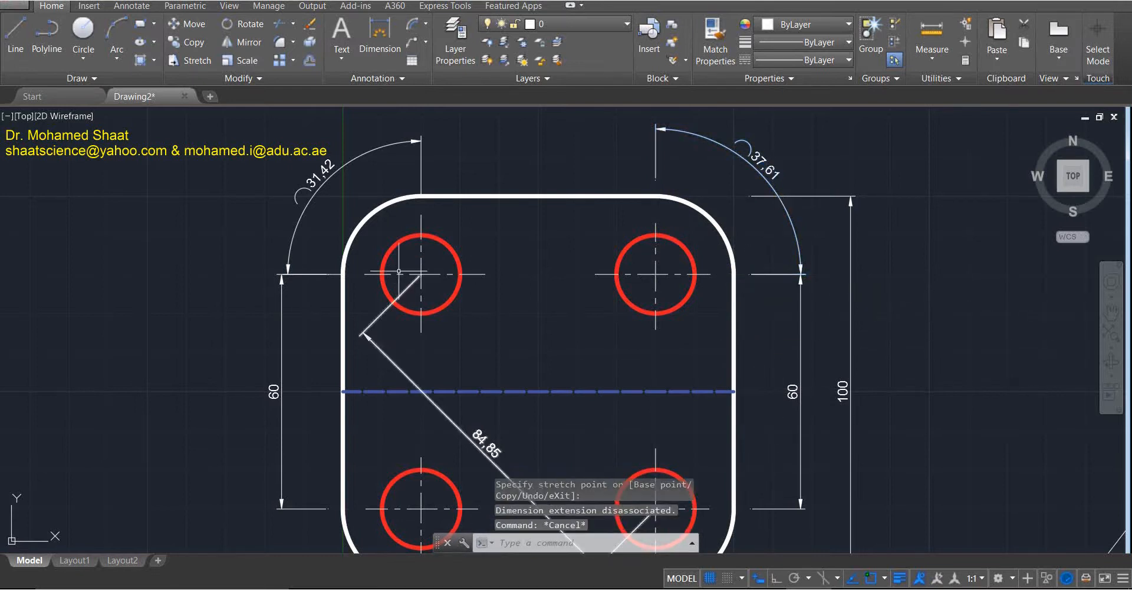
Stretch the upper-left arc length dimension's extension line origins away from the plate's outline to leave small gaps.
click(422, 176)
click(421, 195)
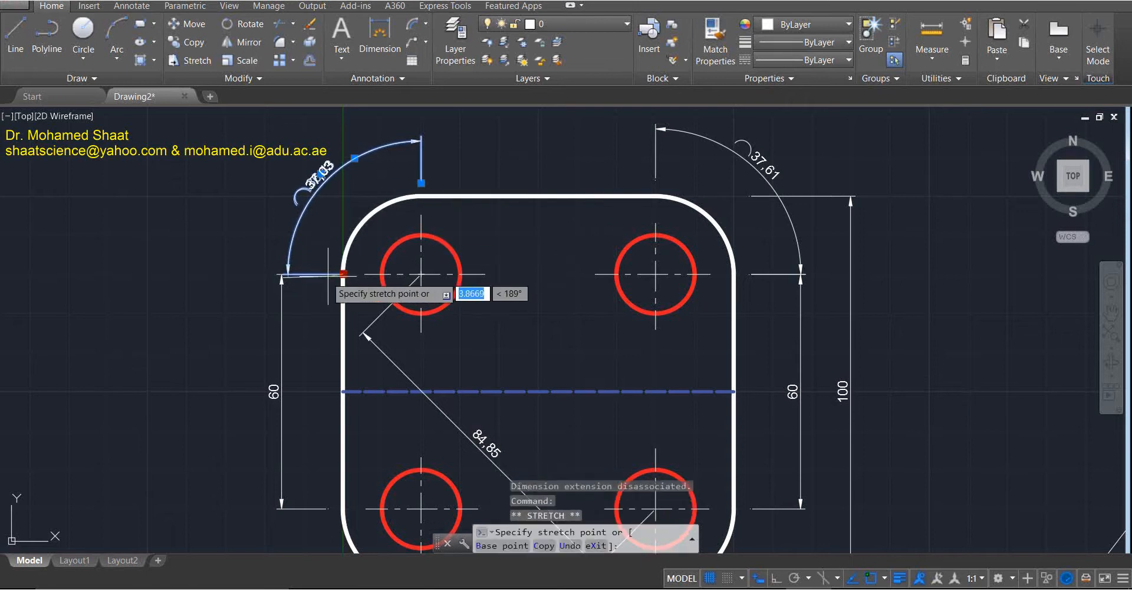
key(Escape)
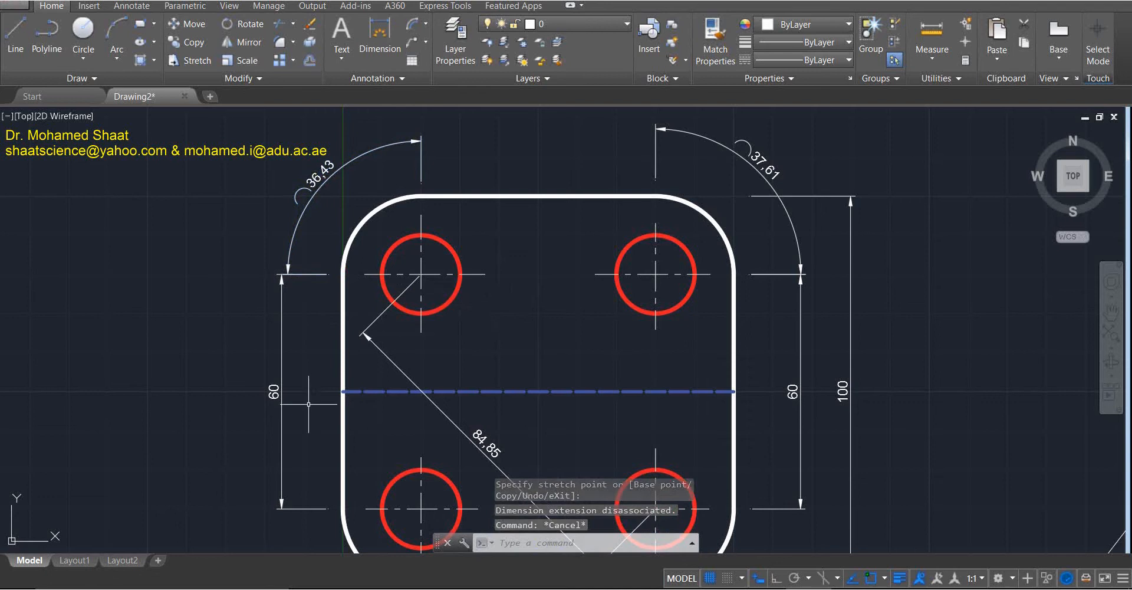
click(424, 25)
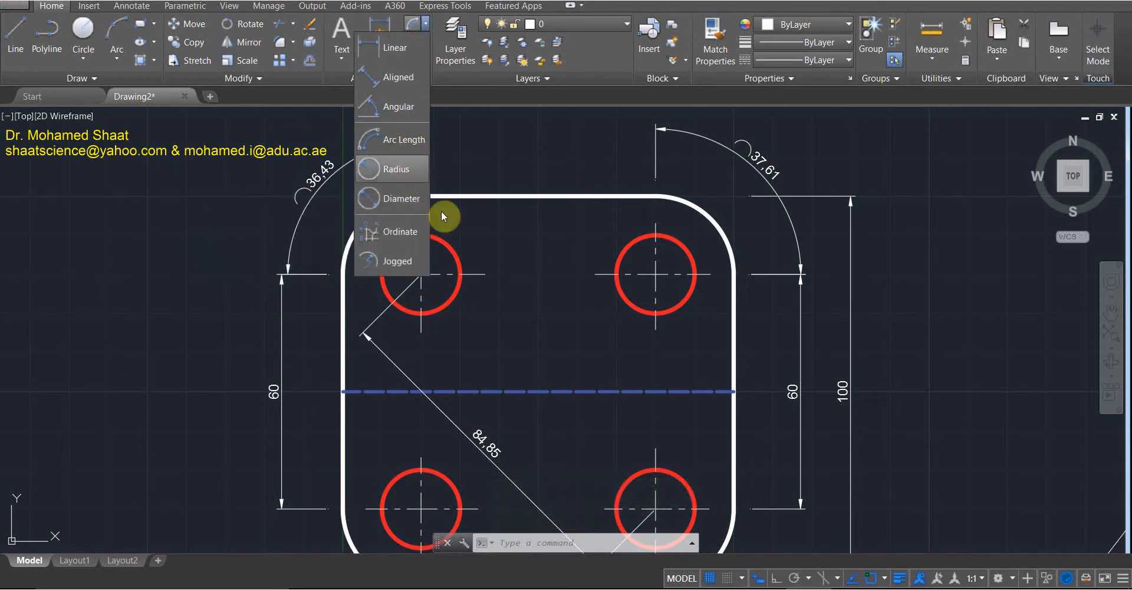
click(465, 296)
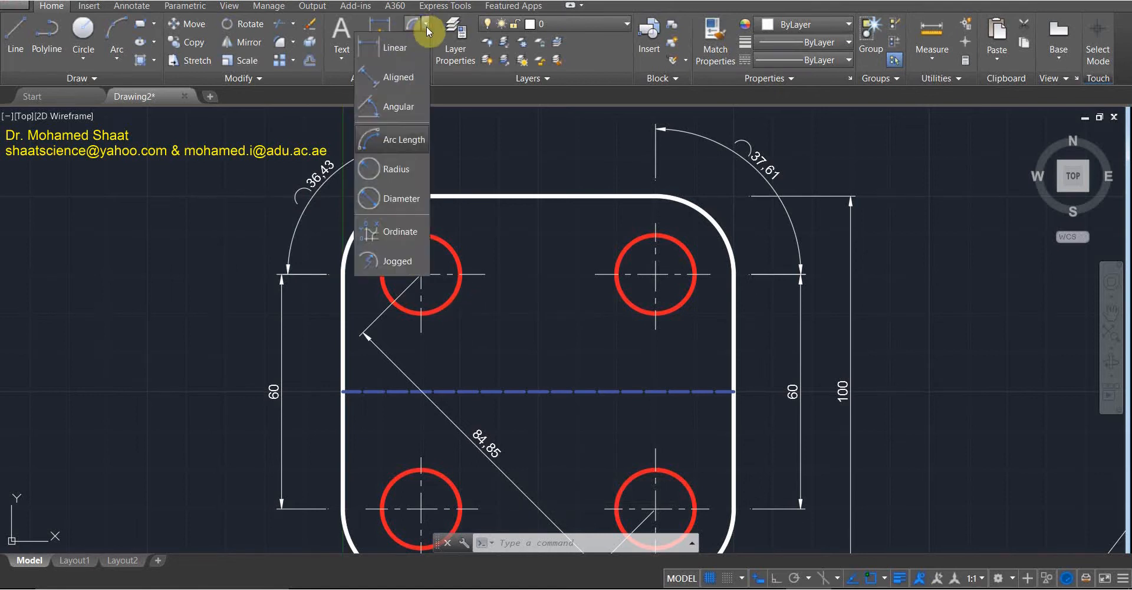
click(231, 253)
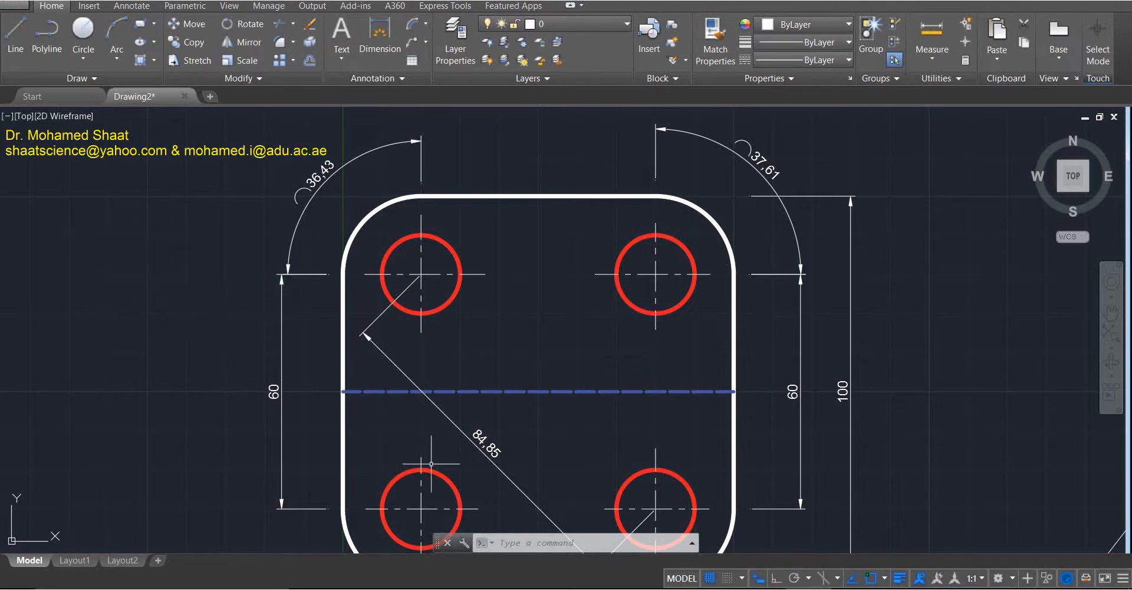
middle_drag(555, 385, 523, 347)
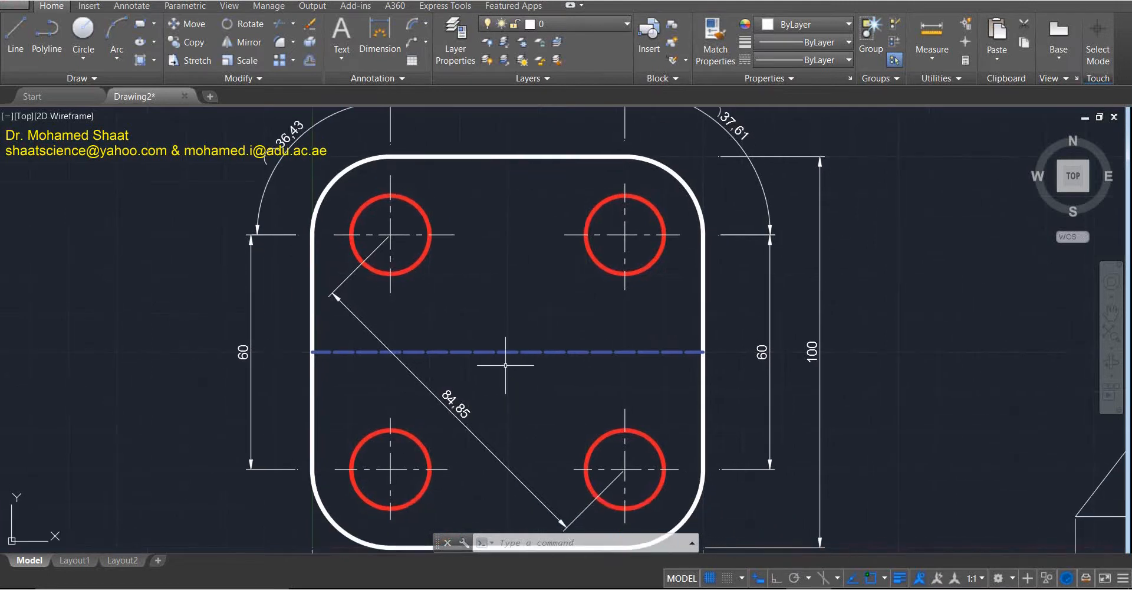
middle_drag(475, 310, 478, 354)
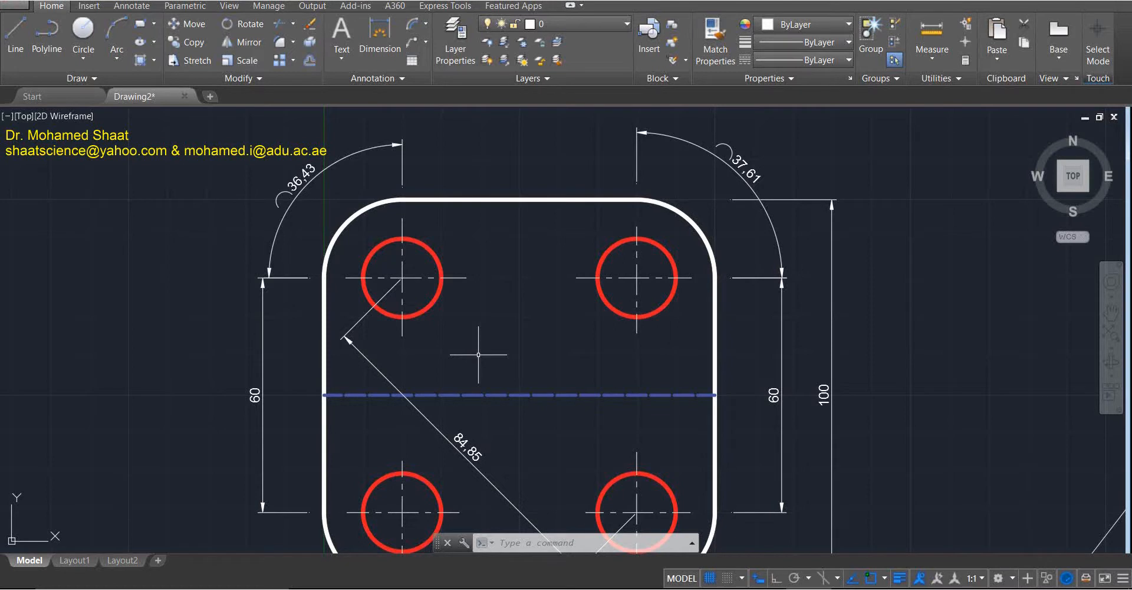
click(431, 306)
click(636, 317)
key(Escape)
Delete the arc length dimension at the plate's upper-right rounded corner.
click(705, 238)
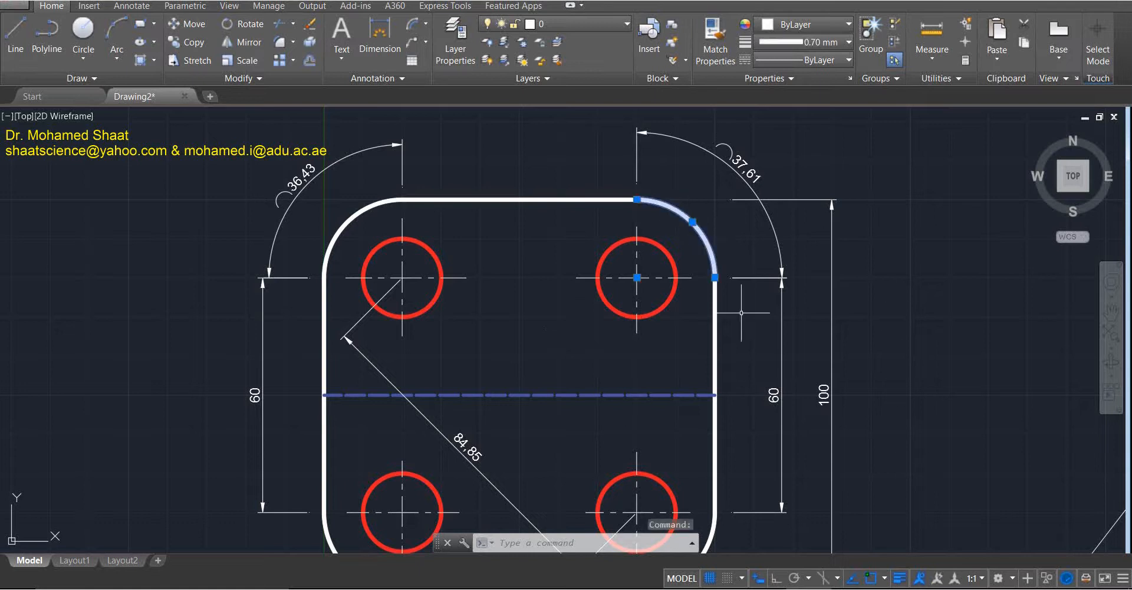
click(749, 190)
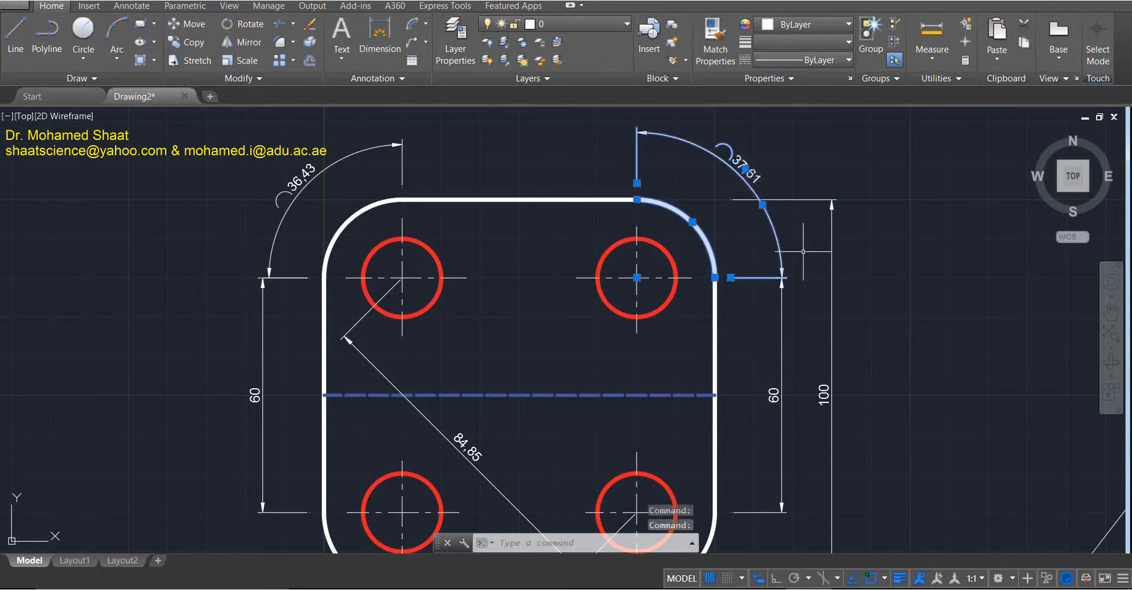
key(Escape)
click(740, 175)
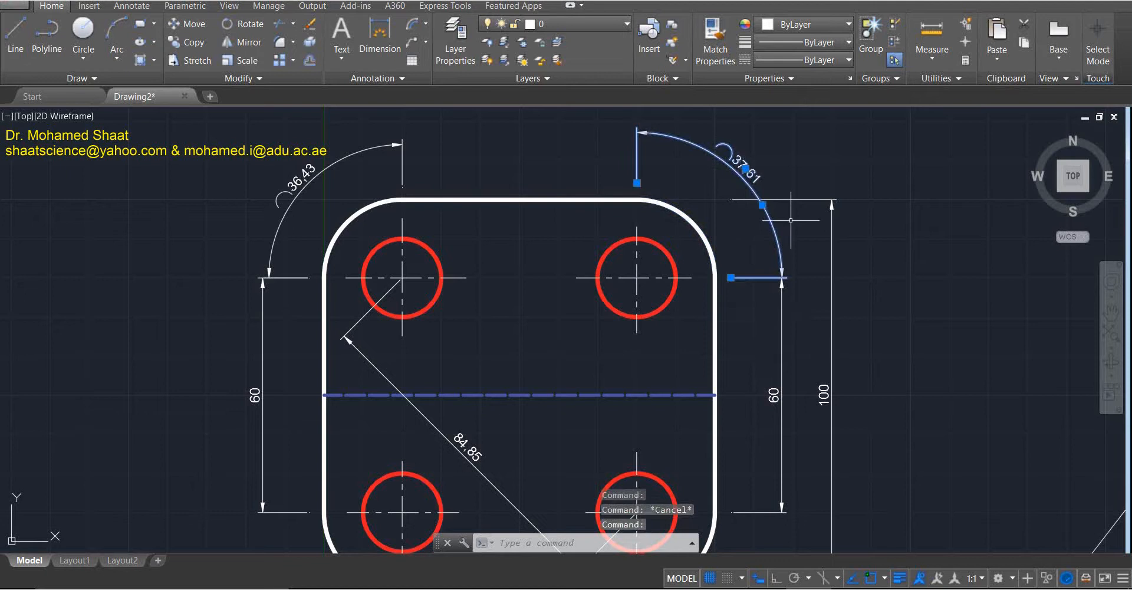
key(Delete)
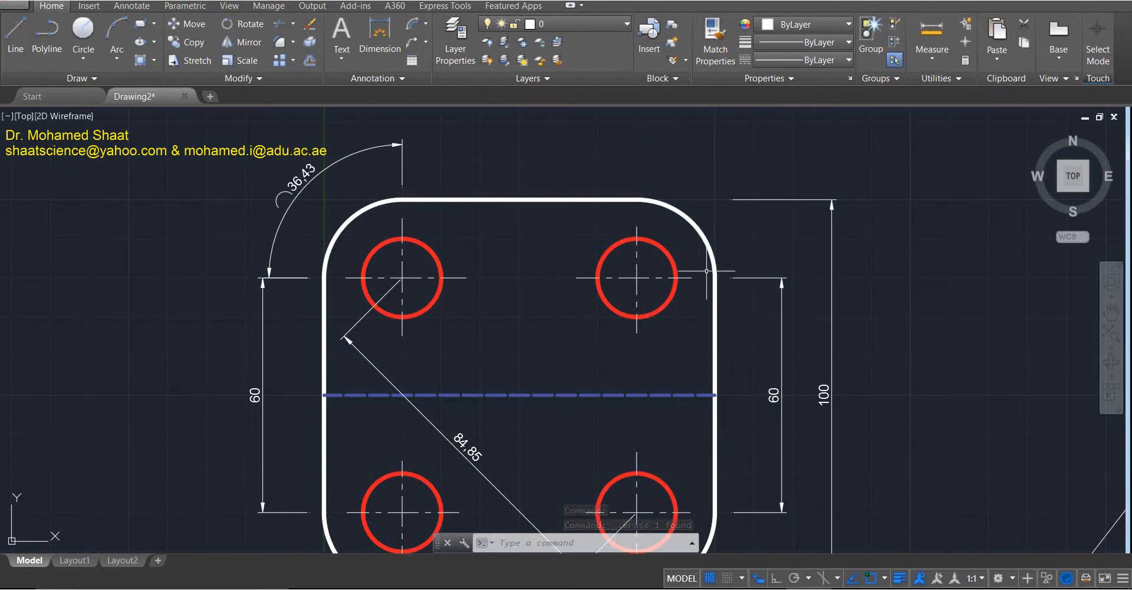
Add a radius dimension to the plate's upper-right rounded corner, with its text placed outside the plate.
click(426, 25)
click(405, 168)
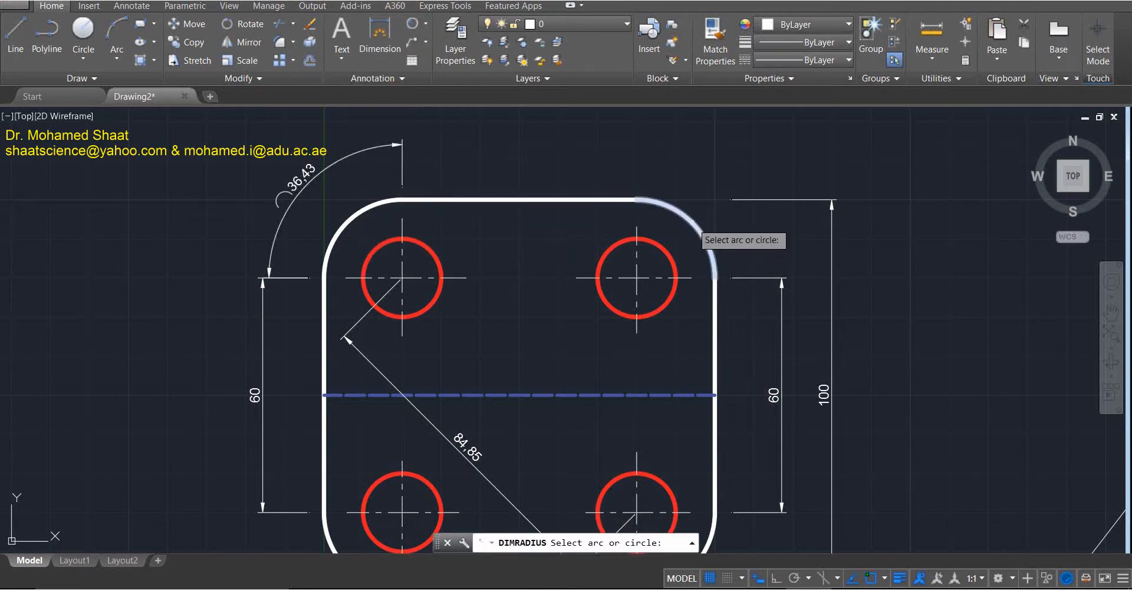
click(426, 25)
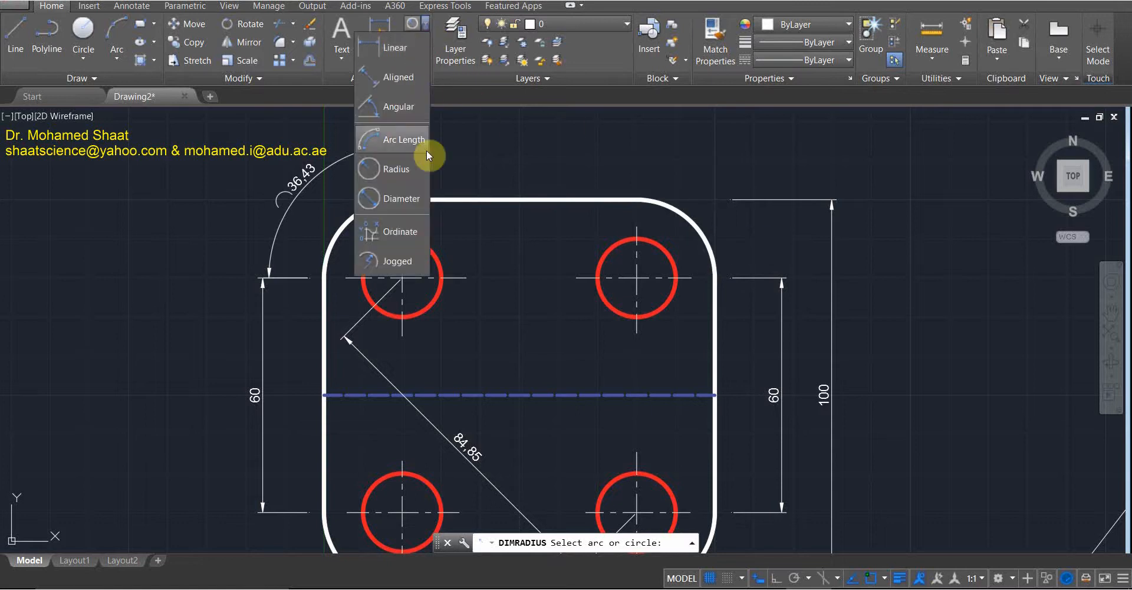
click(405, 177)
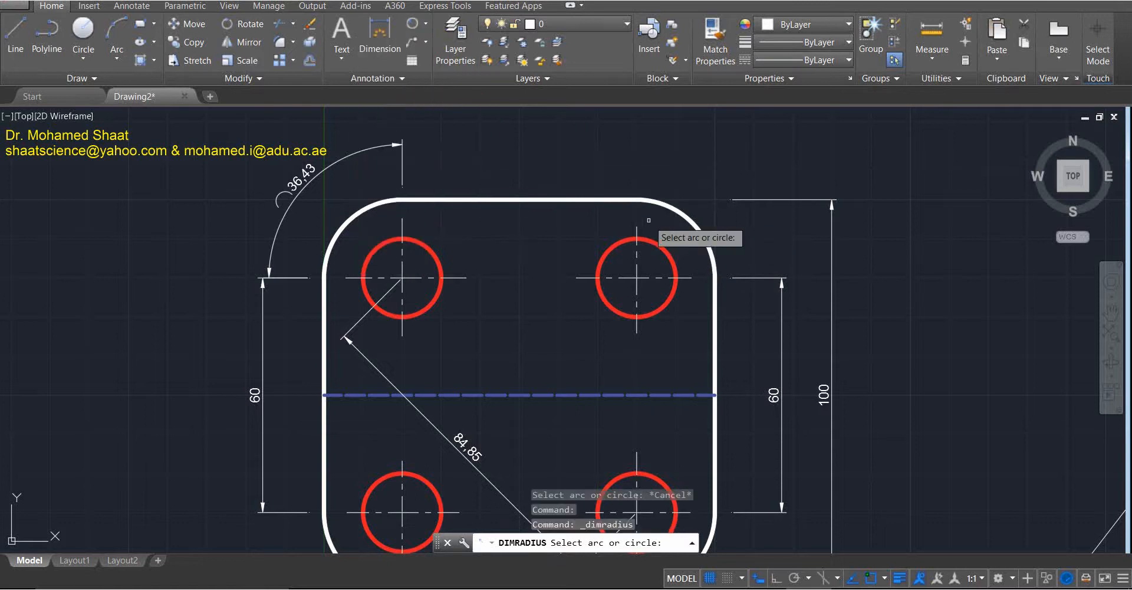
click(692, 223)
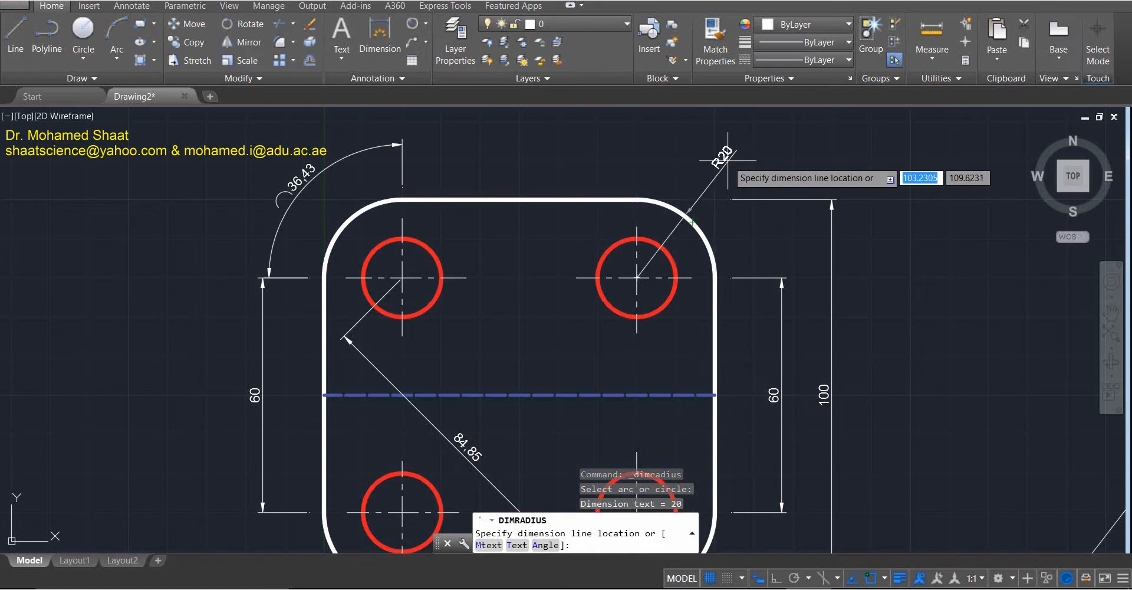
click(727, 160)
Move the radius dimension's text inside the plate, between the upper-right corner arc and the nearby hole.
click(725, 167)
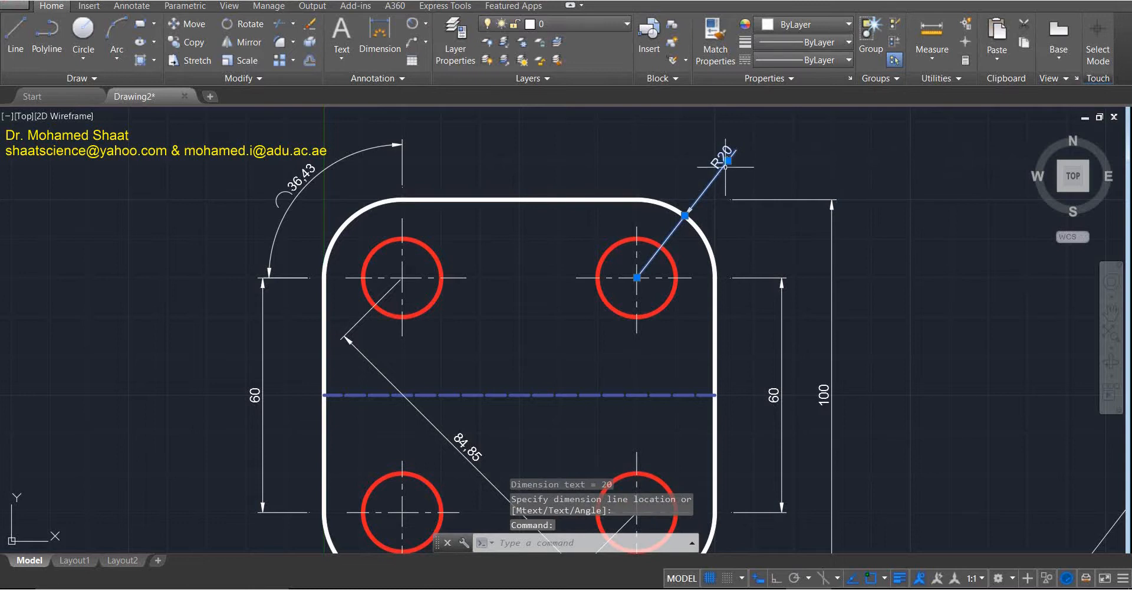
click(729, 160)
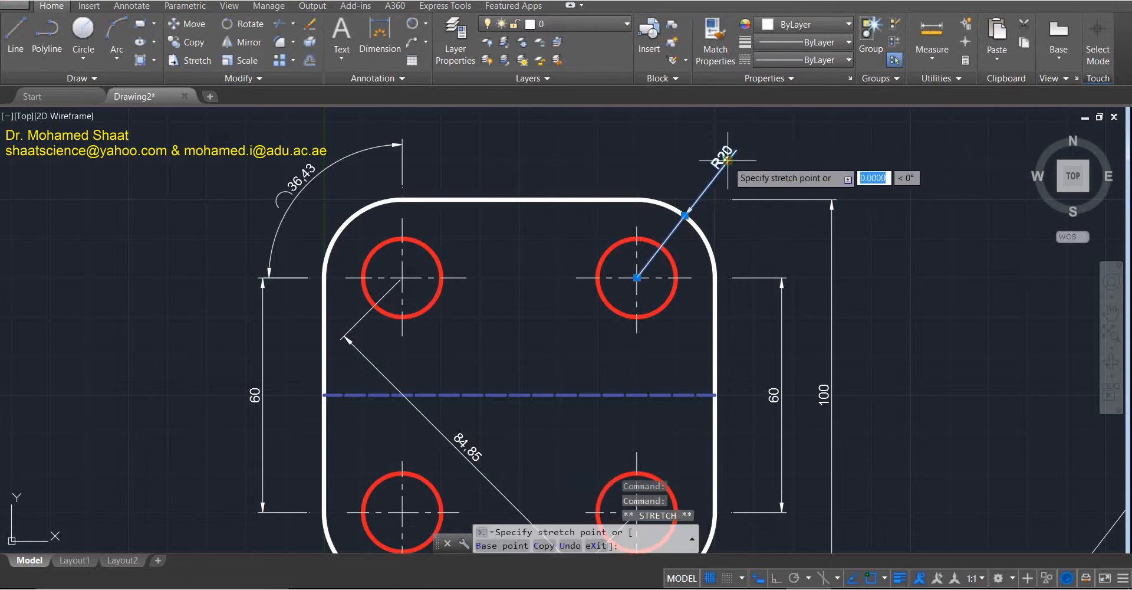
click(729, 160)
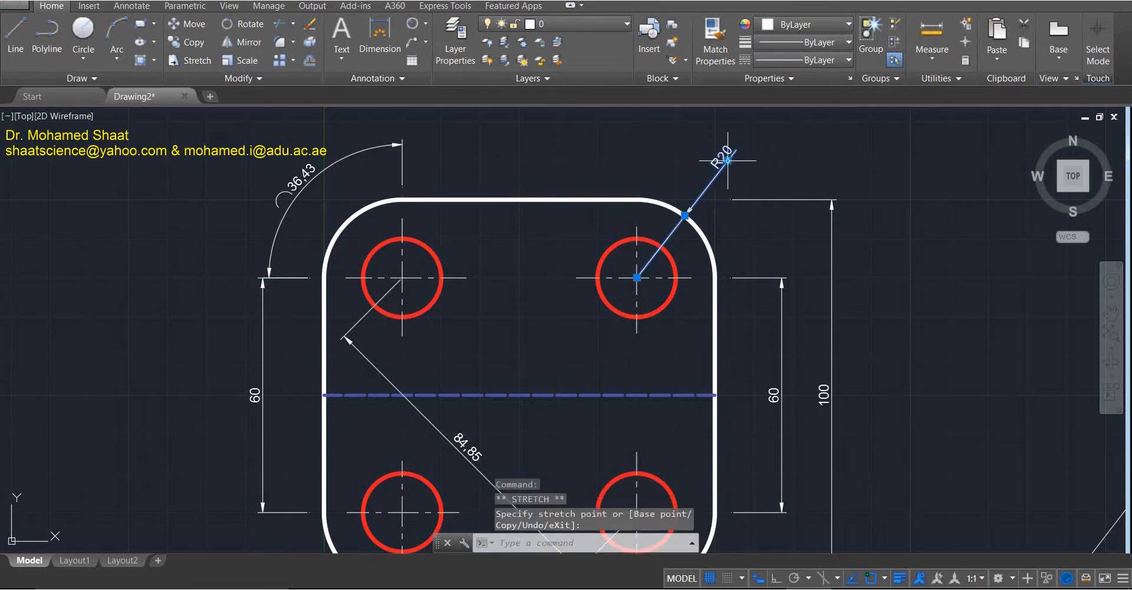
click(666, 238)
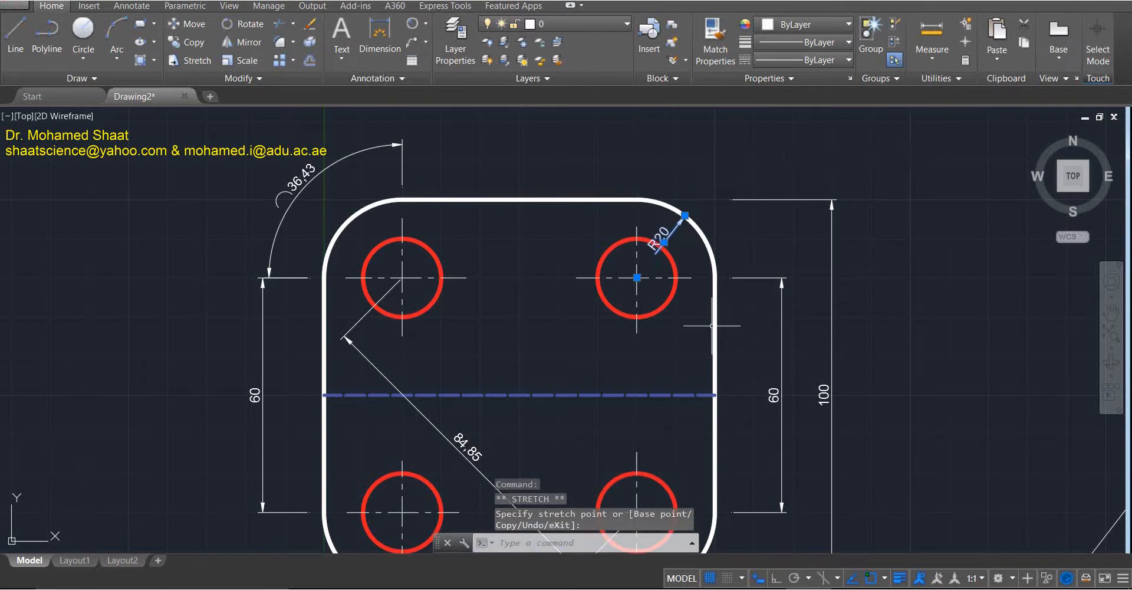
key(Escape)
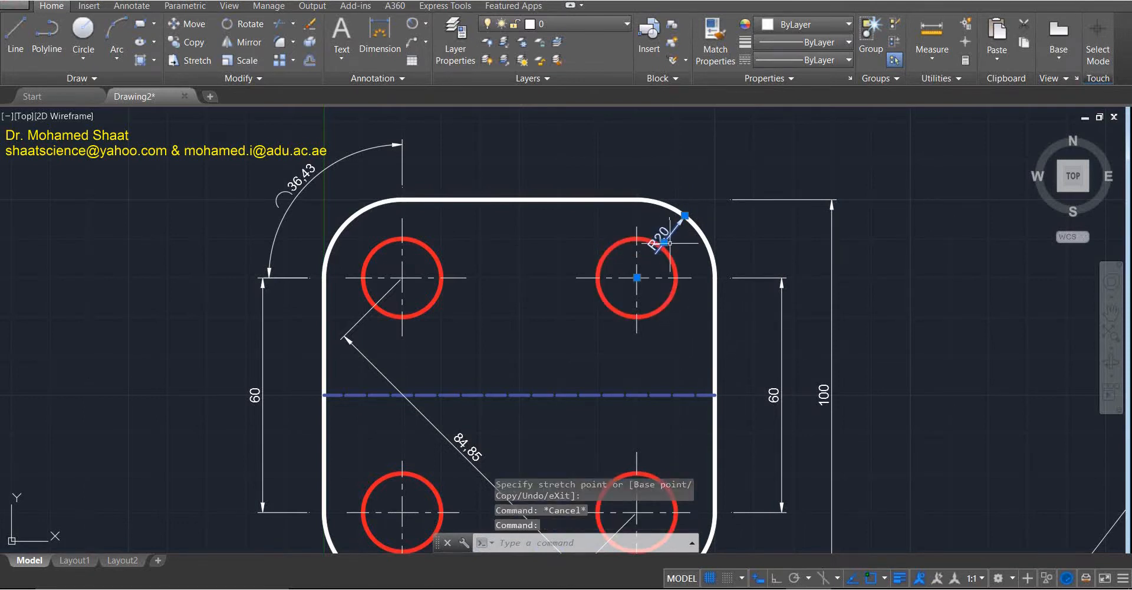
key(Escape)
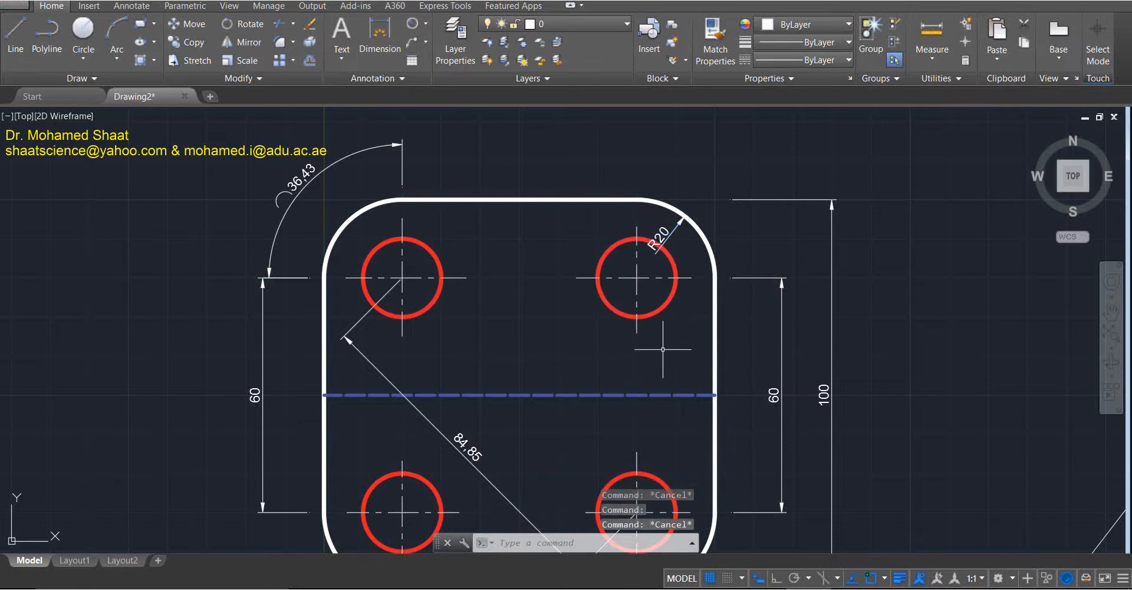
Move the upper-right corner's radius dimension text lower along the arc, keeping it inside the plate.
scroll(660, 318, down, 4)
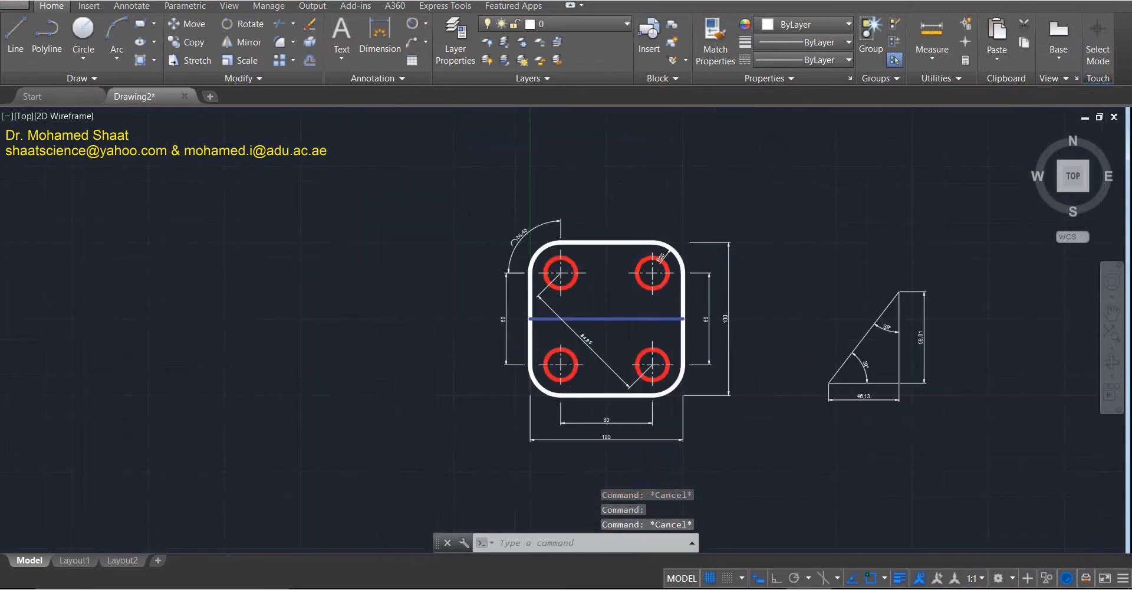
scroll(661, 310, up, 4)
middle_drag(649, 298, 596, 362)
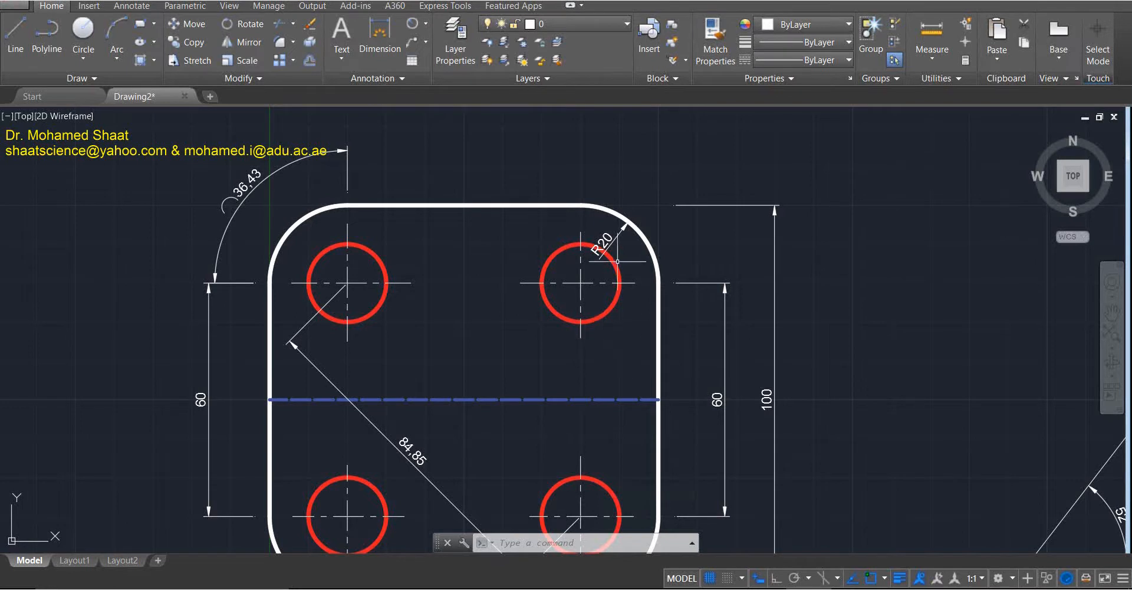
click(609, 248)
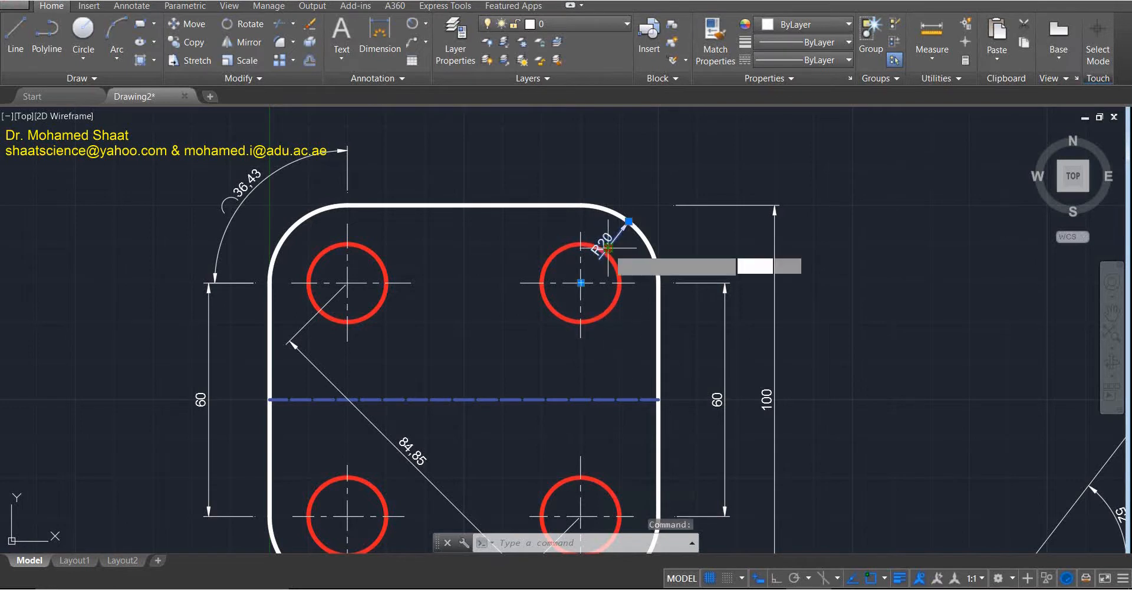
click(608, 249)
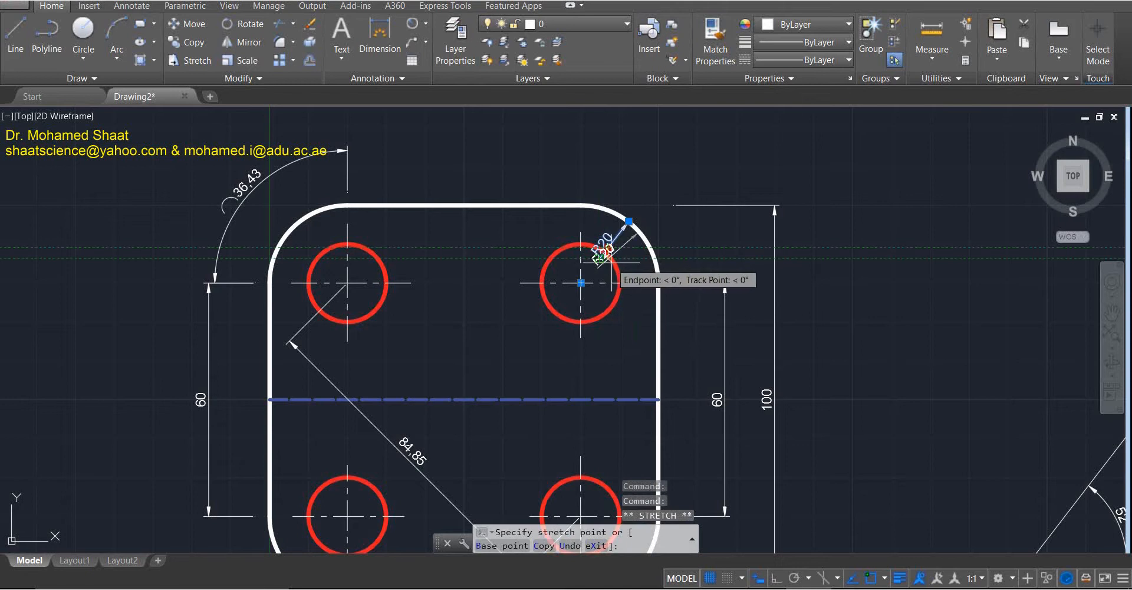
right_click(608, 248)
click(670, 343)
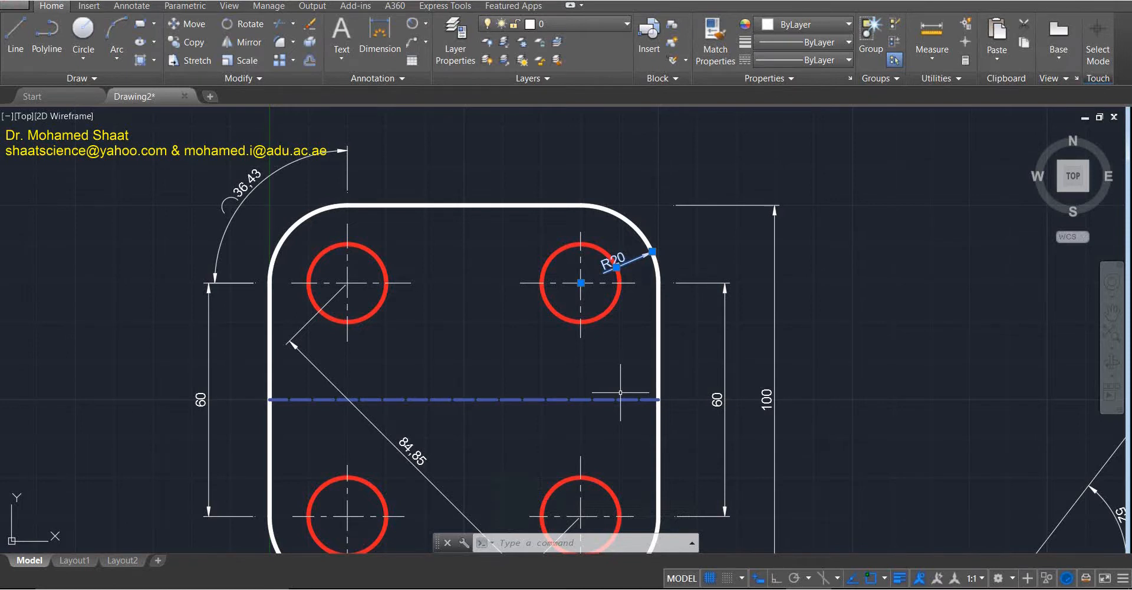
Stretch the upper-right radius dimension's text outside the plate, diagonally beyond the rounded corner.
scroll(478, 384, down, 3)
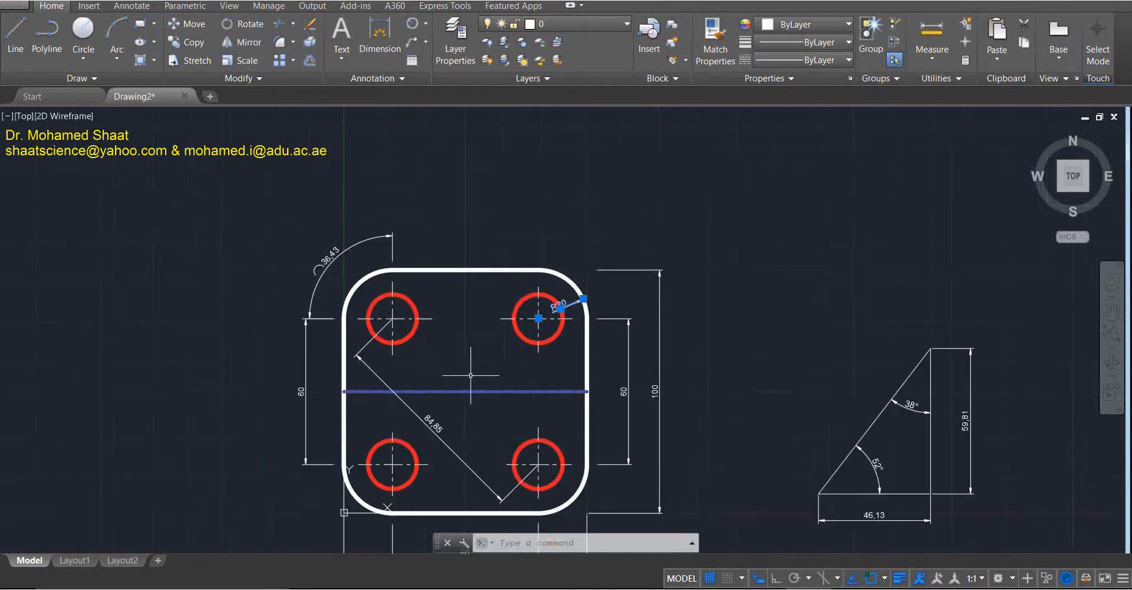
scroll(488, 392, up, 3)
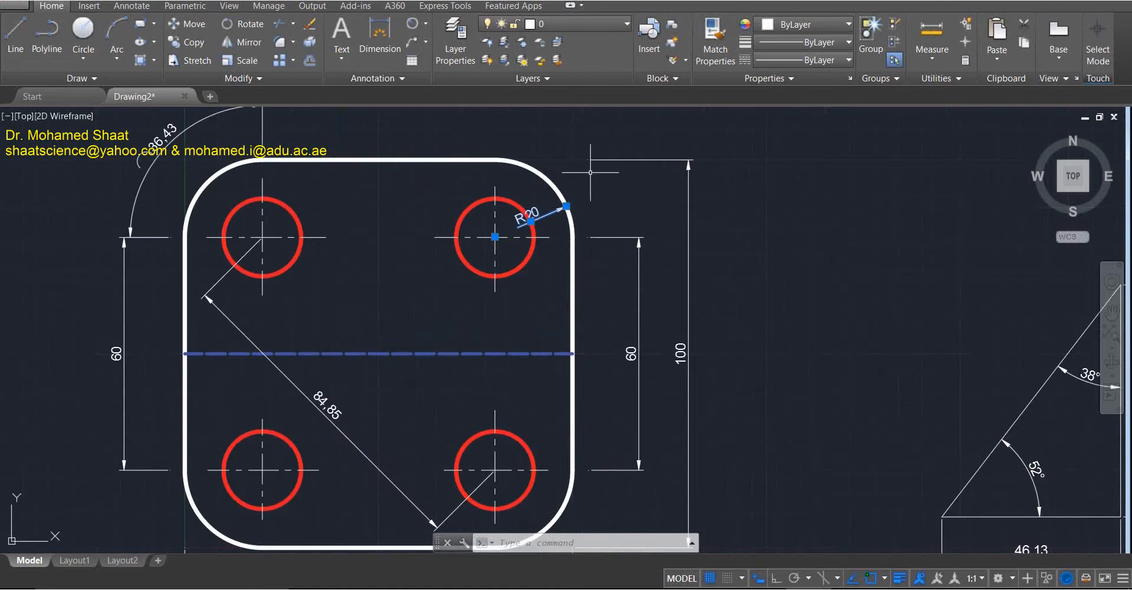
click(531, 220)
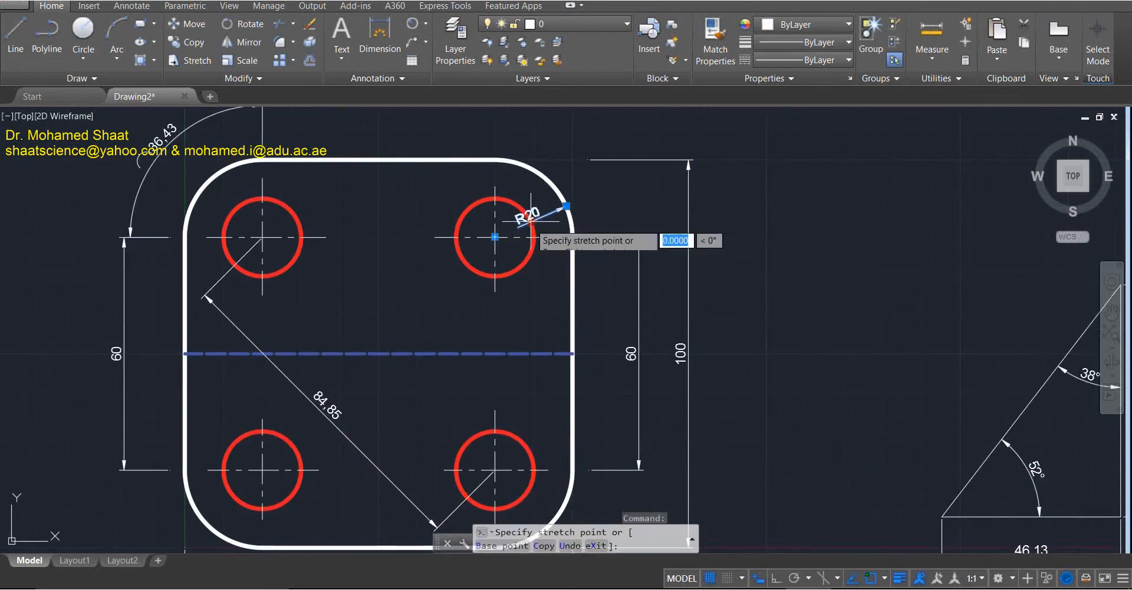
middle_drag(571, 126, 519, 183)
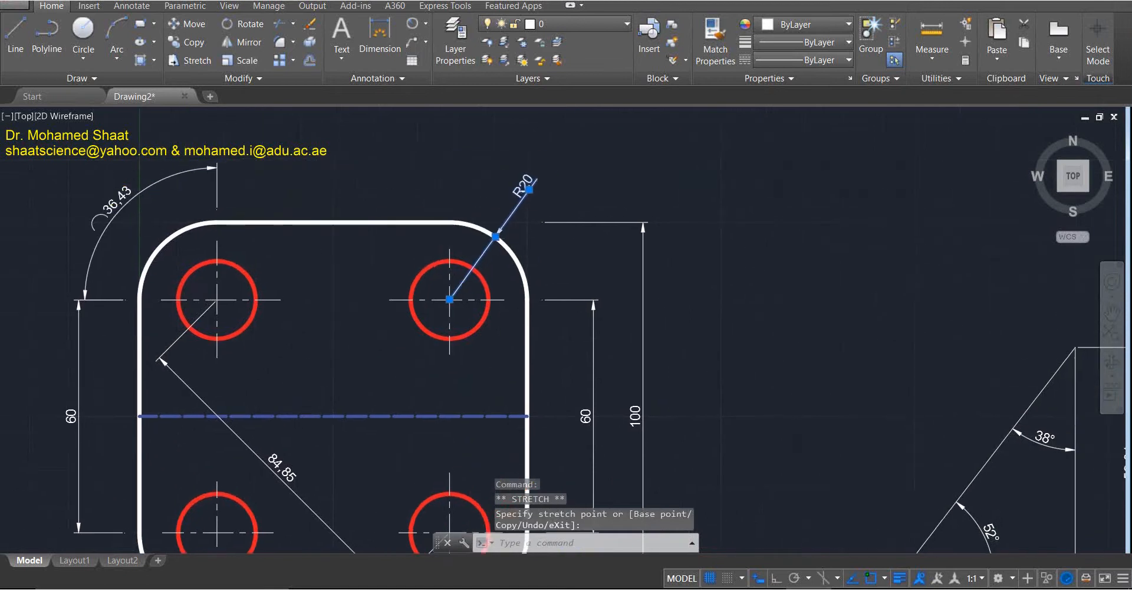
click(543, 165)
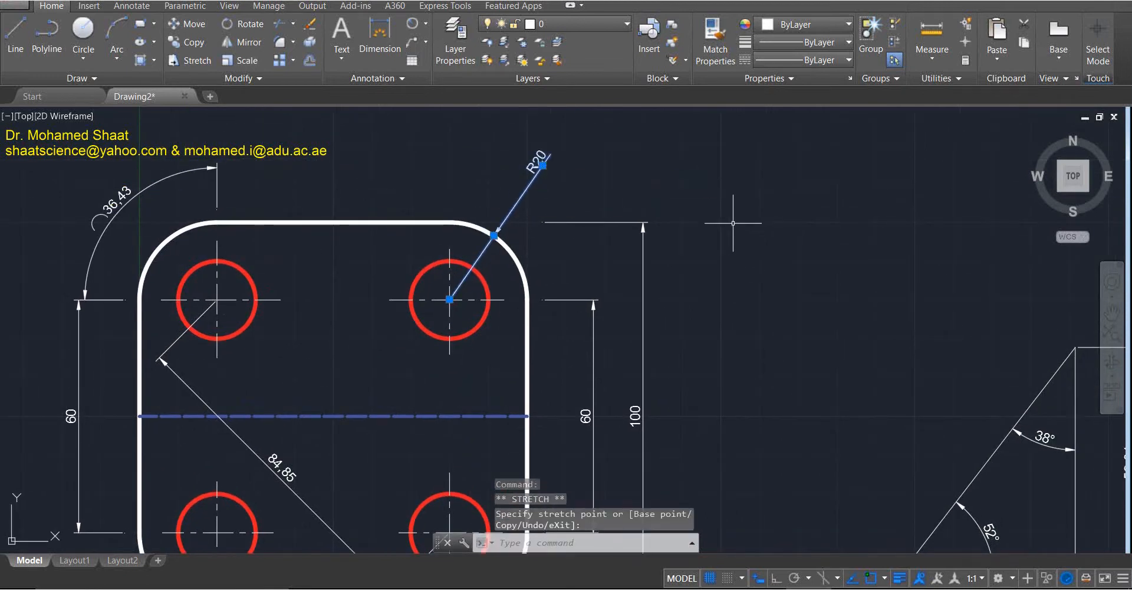
key(Escape)
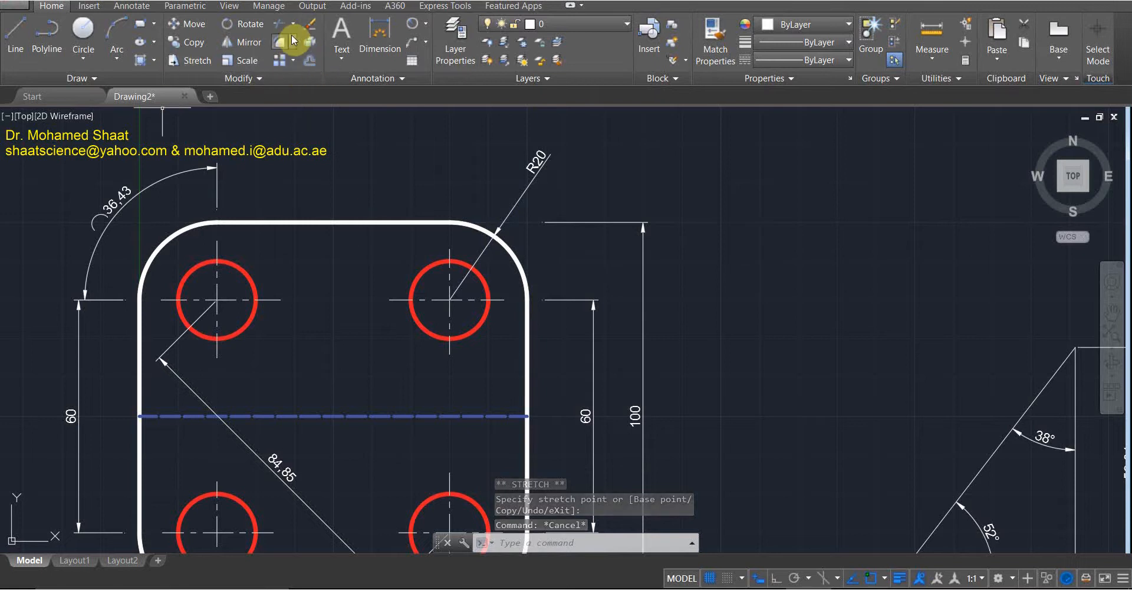
Add a radius dimension to the plate's upper-left rounded corner, with its text placed outside the plate.
click(412, 25)
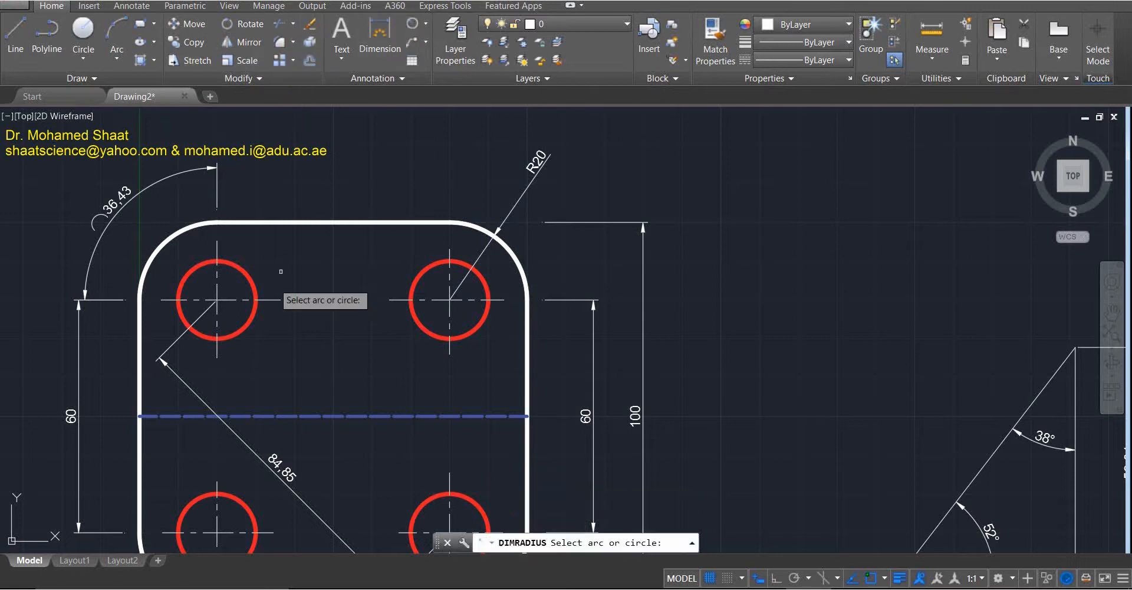
click(184, 237)
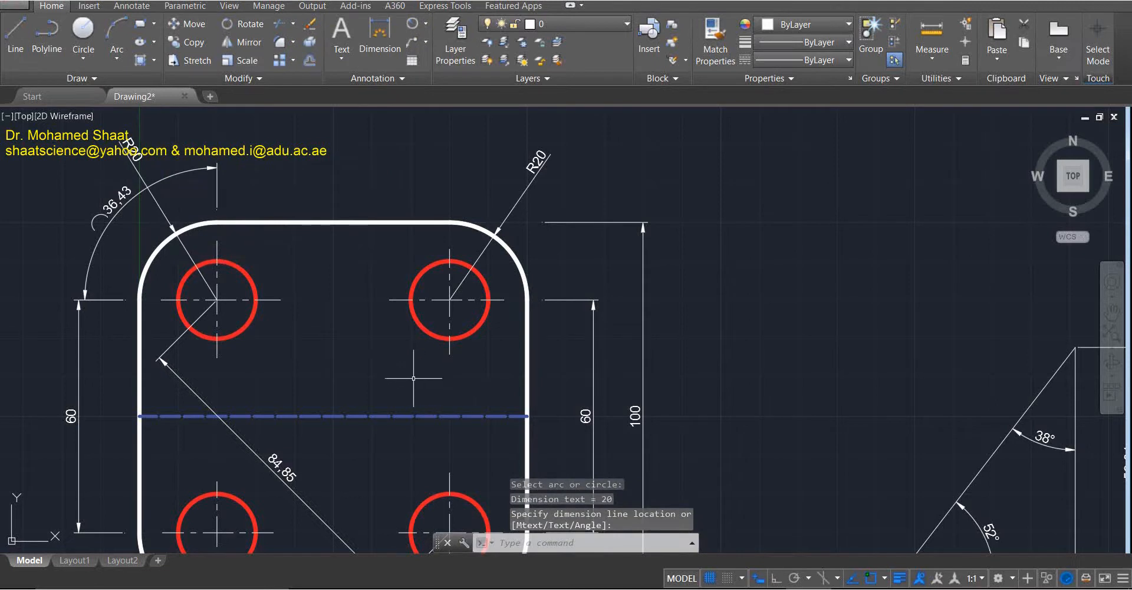
Delete the diagonal aligned dimension between the upper-left and lower-right holes.
middle_drag(353, 381, 408, 276)
click(344, 372)
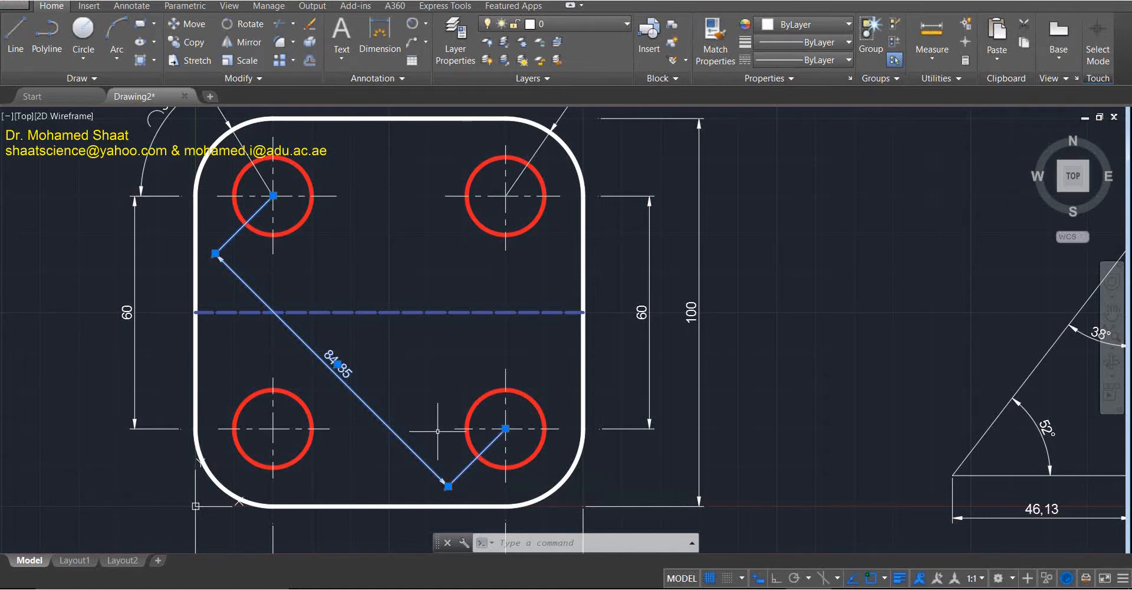
scroll(442, 416, down, 3)
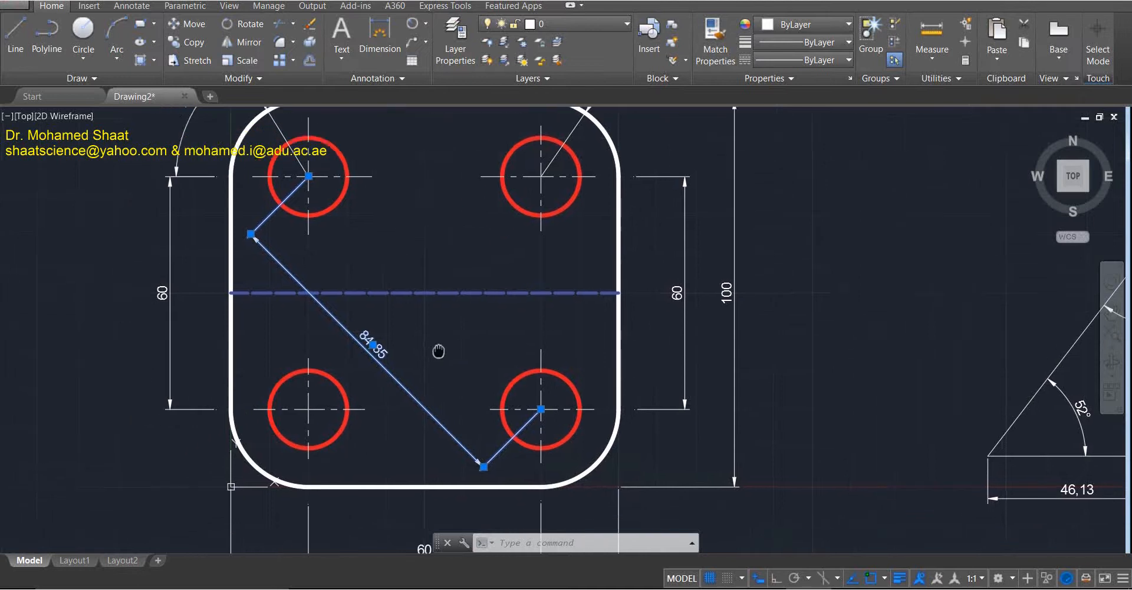
middle_drag(523, 339, 451, 338)
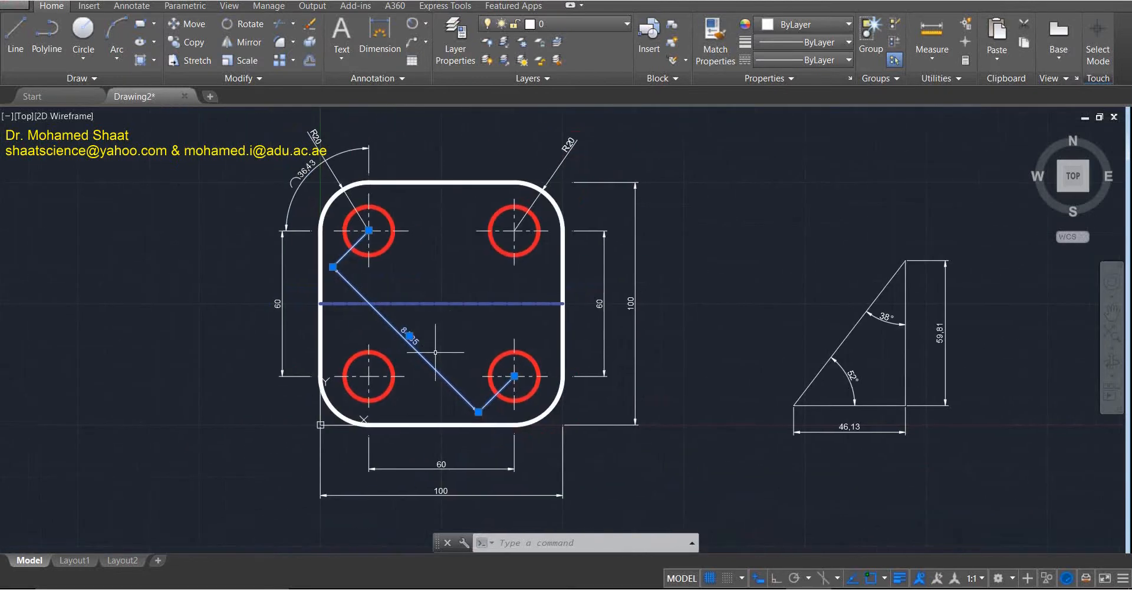
scroll(434, 339, up, 2)
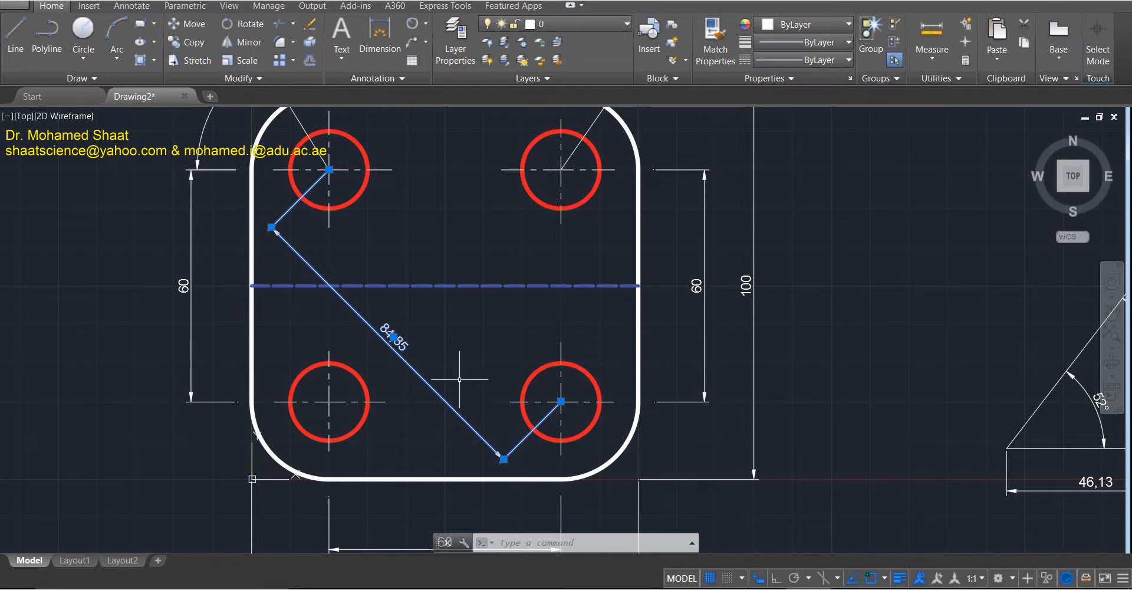
key(Delete)
Delete the arc length dimension at the plate's upper-left rounded corner.
scroll(459, 380, down, 2)
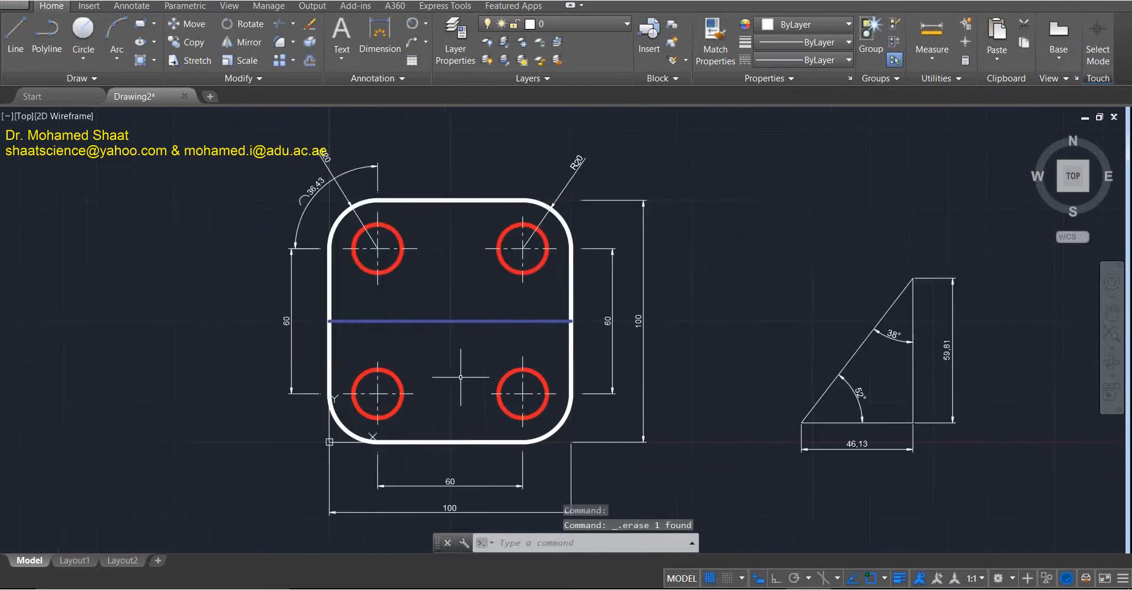
middle_drag(452, 371, 416, 356)
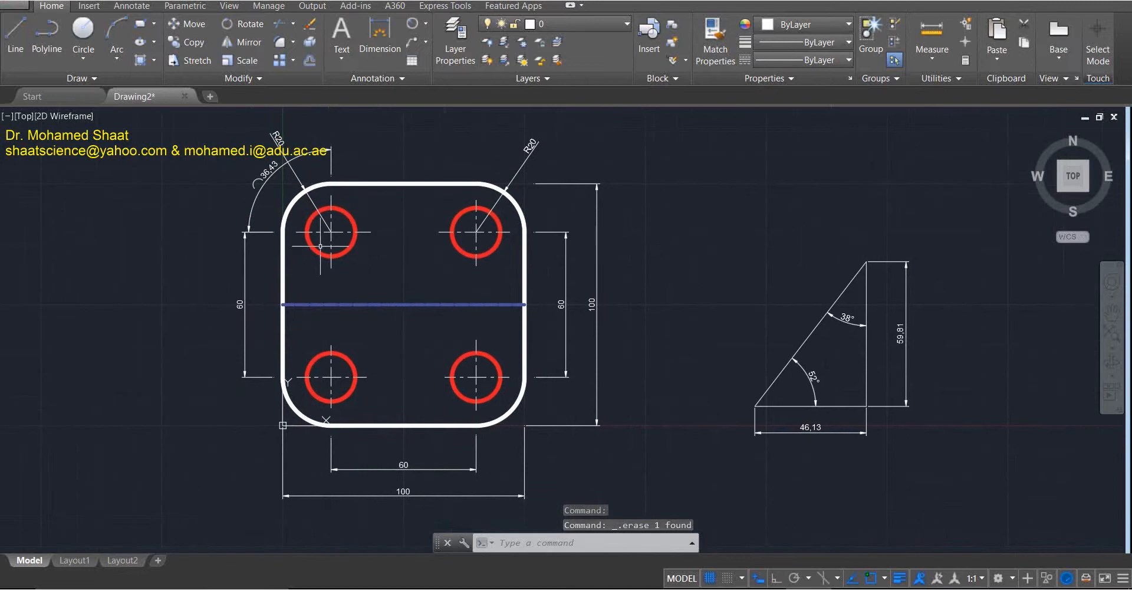
click(262, 191)
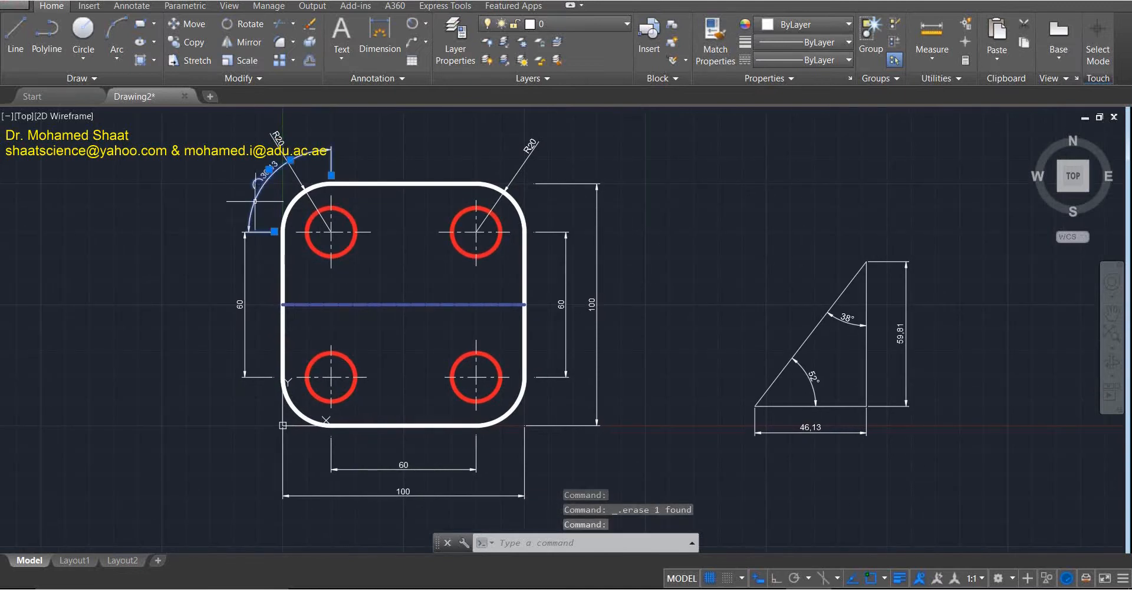
key(Delete)
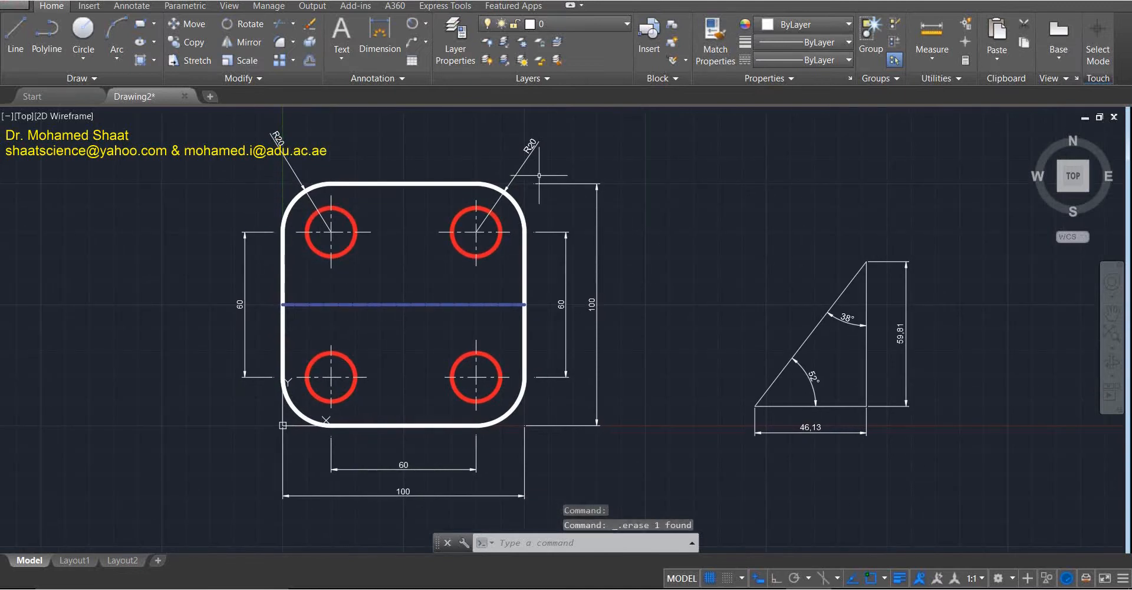
Add a radius dimension to the plate's lower-left rounded corner, with its text placed outside the plate.
scroll(534, 176, up, 2)
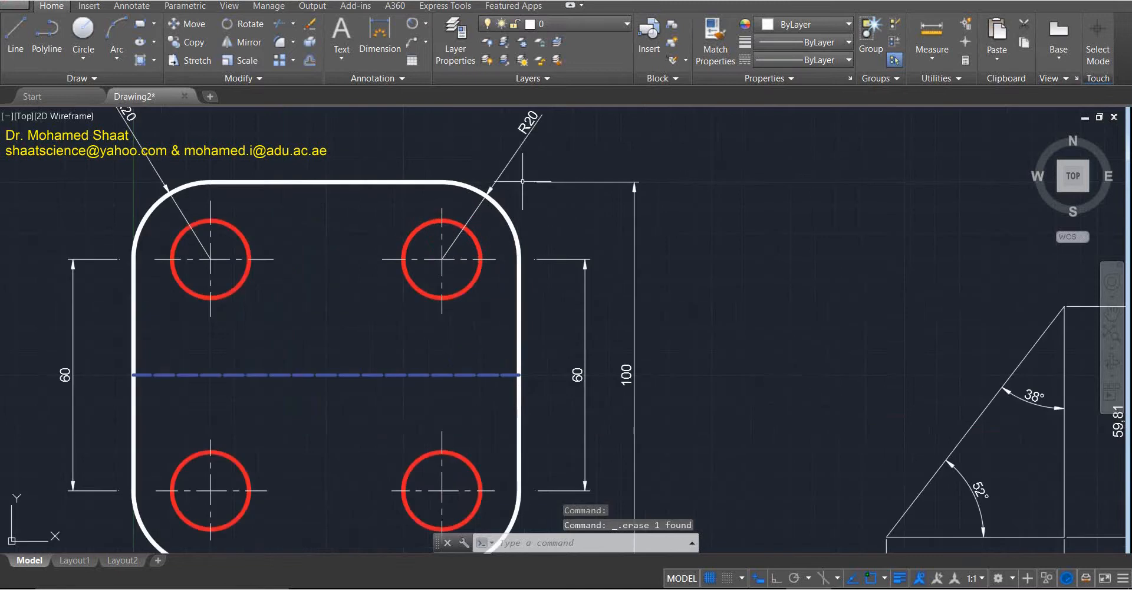
click(528, 134)
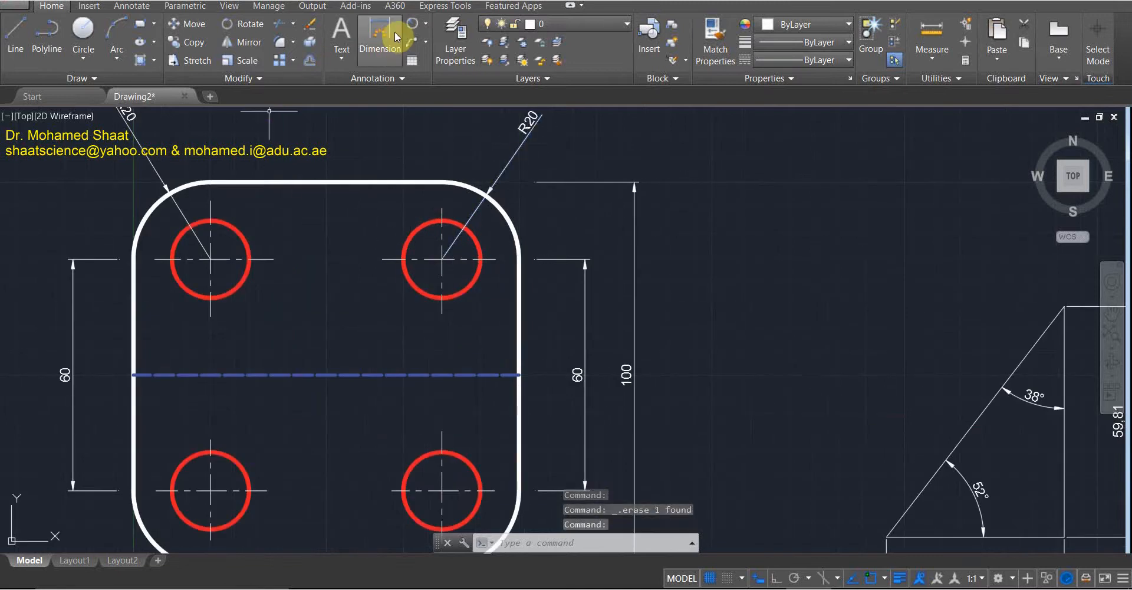
click(412, 23)
scroll(444, 218, down, 4)
scroll(317, 376, up, 2)
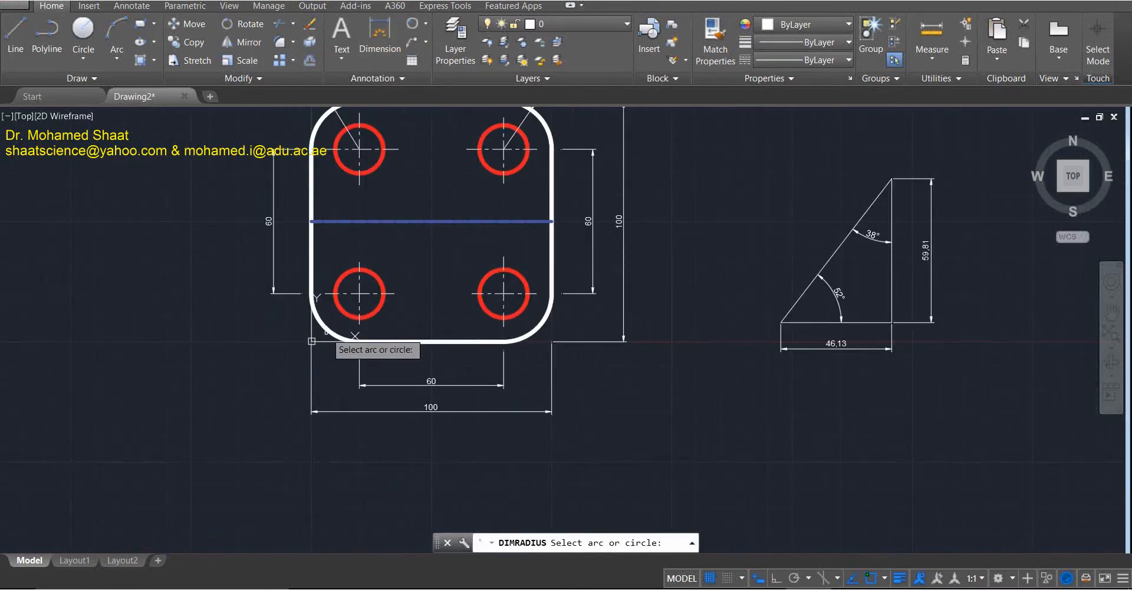
click(325, 327)
click(265, 374)
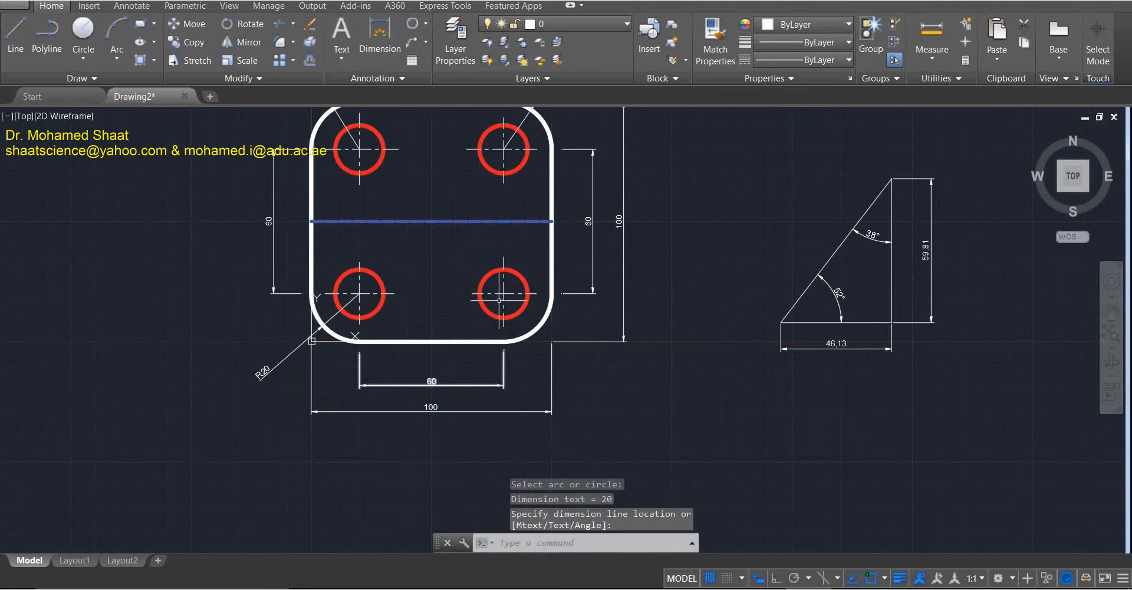
Add a radius dimension to the plate's lower-right rounded corner, with its text placed diagonally outside the plate.
key(Return)
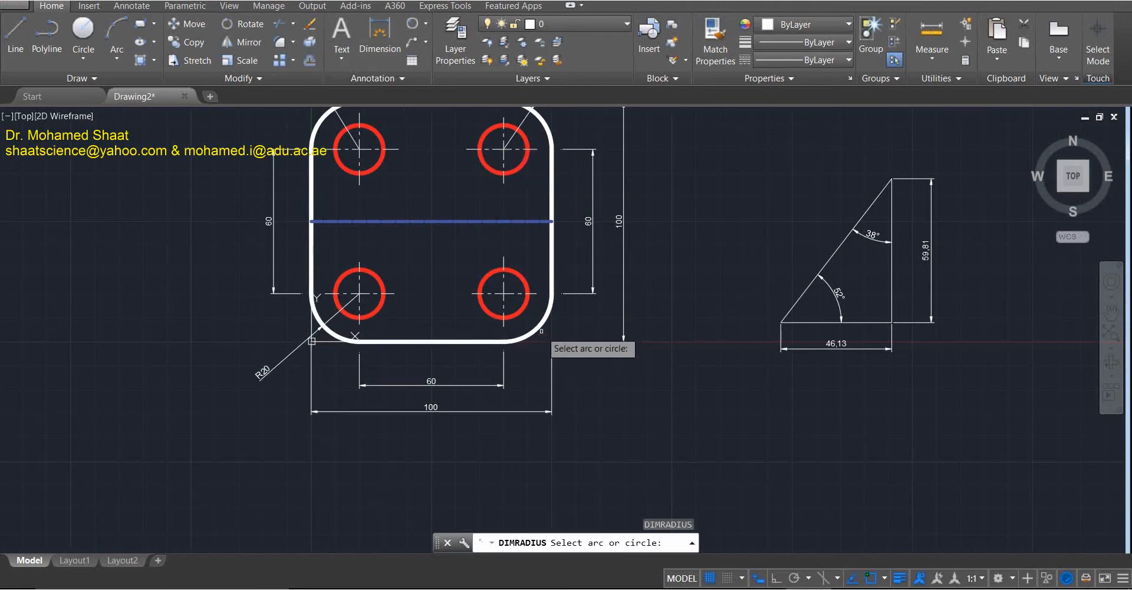
click(539, 328)
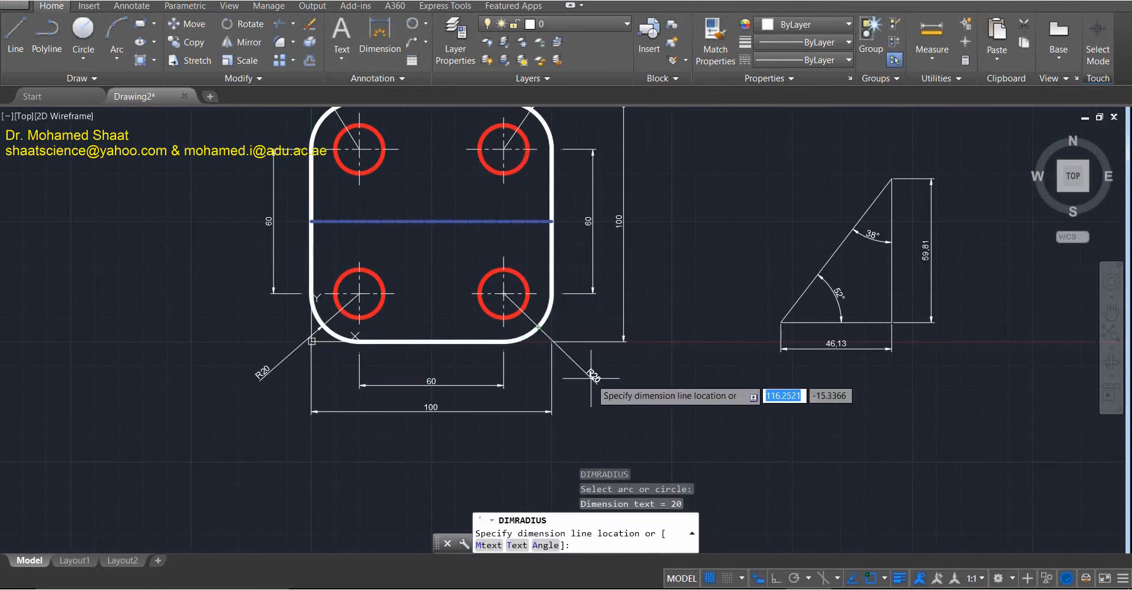
click(598, 383)
key(Escape)
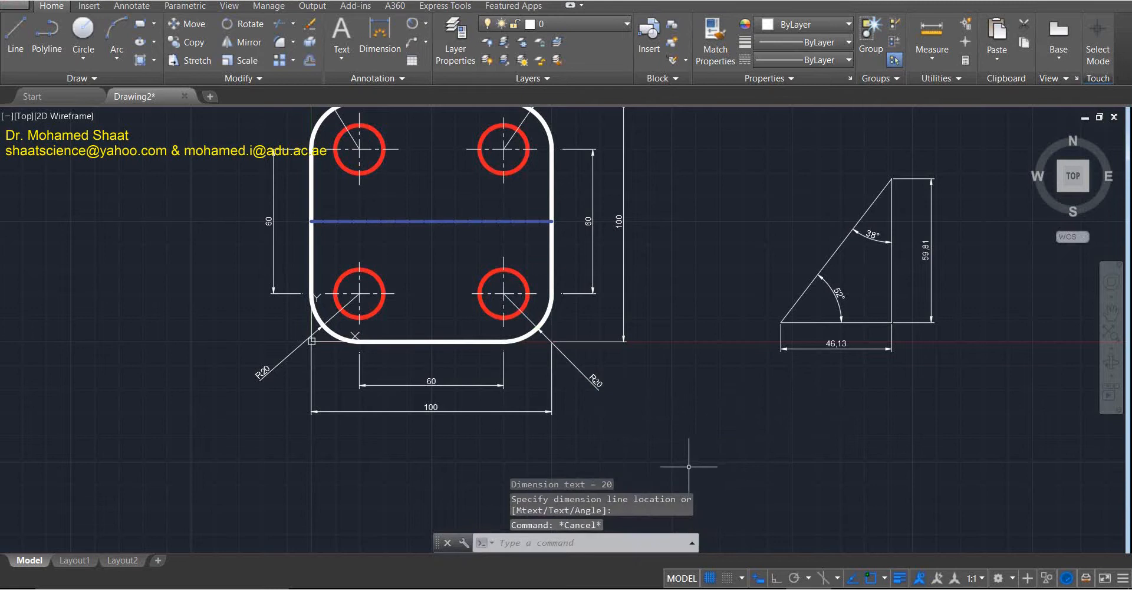
scroll(576, 374, up, 5)
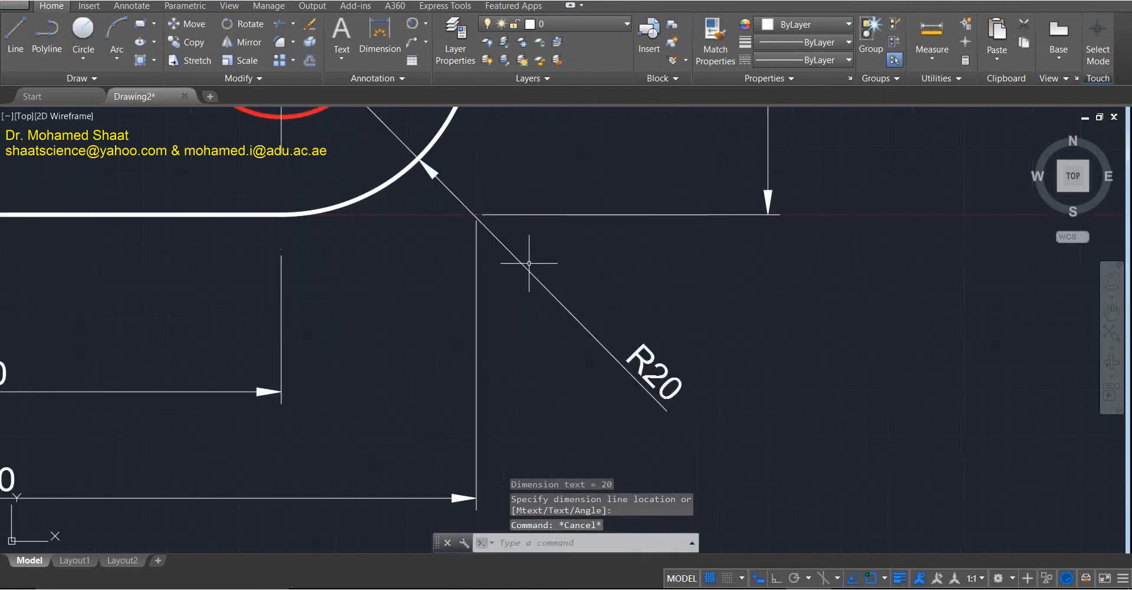
click(527, 272)
click(648, 390)
click(642, 385)
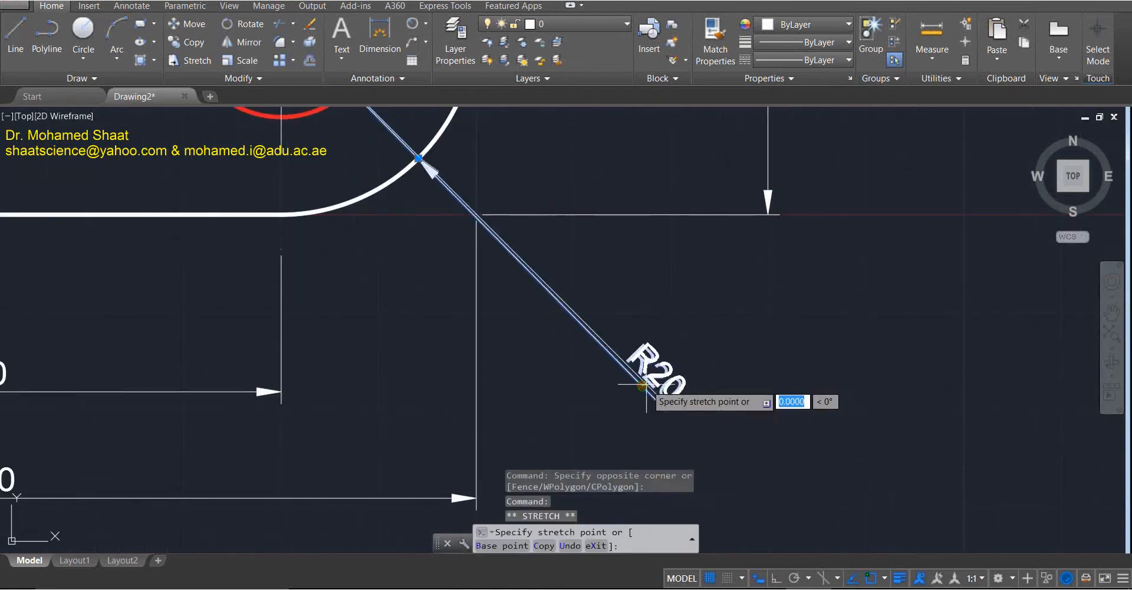
key(Escape)
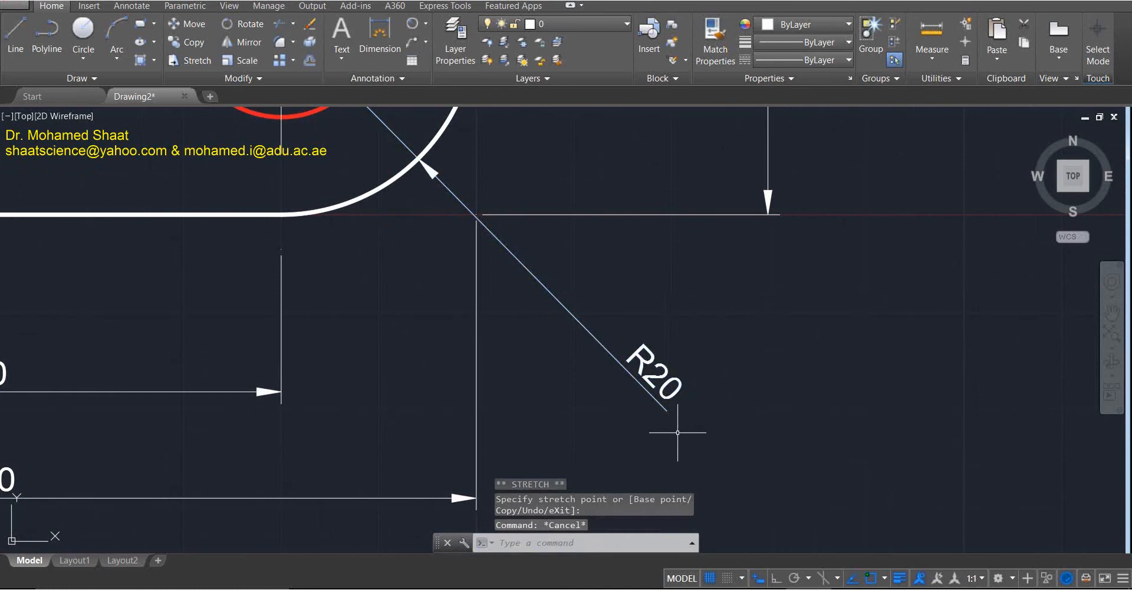
scroll(642, 407, down, 6)
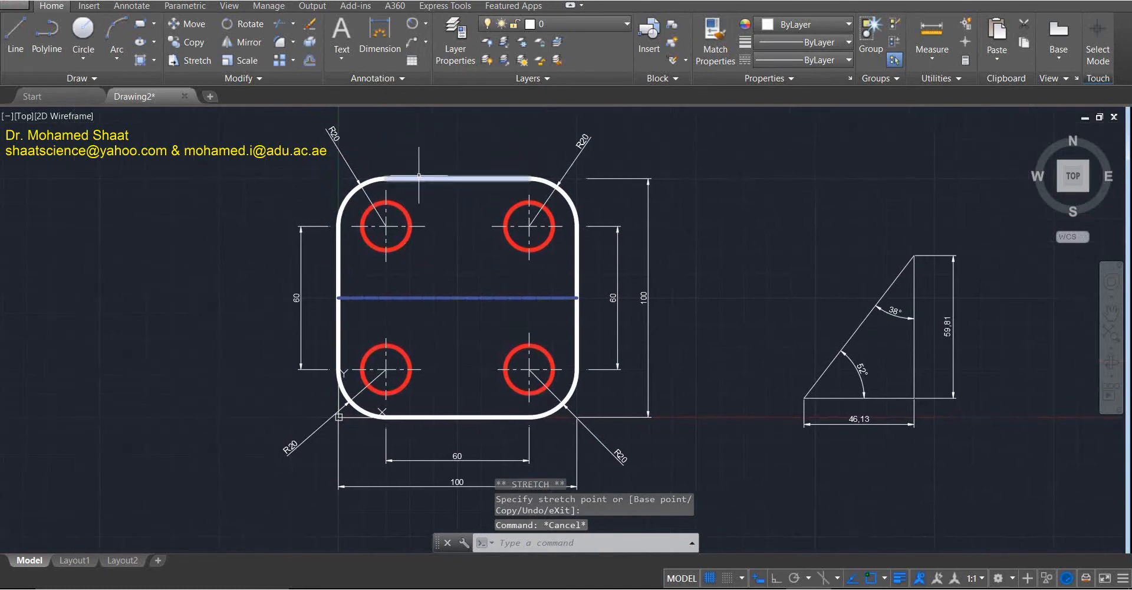
scroll(533, 201, up, 2)
scroll(534, 202, up, 1)
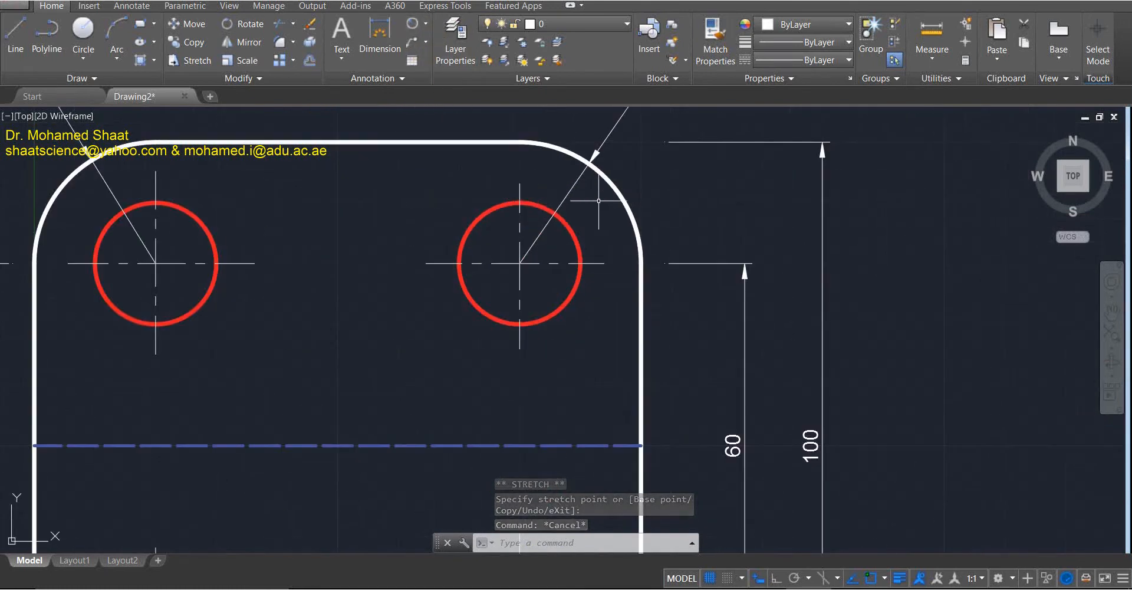
middle_drag(590, 206, 548, 333)
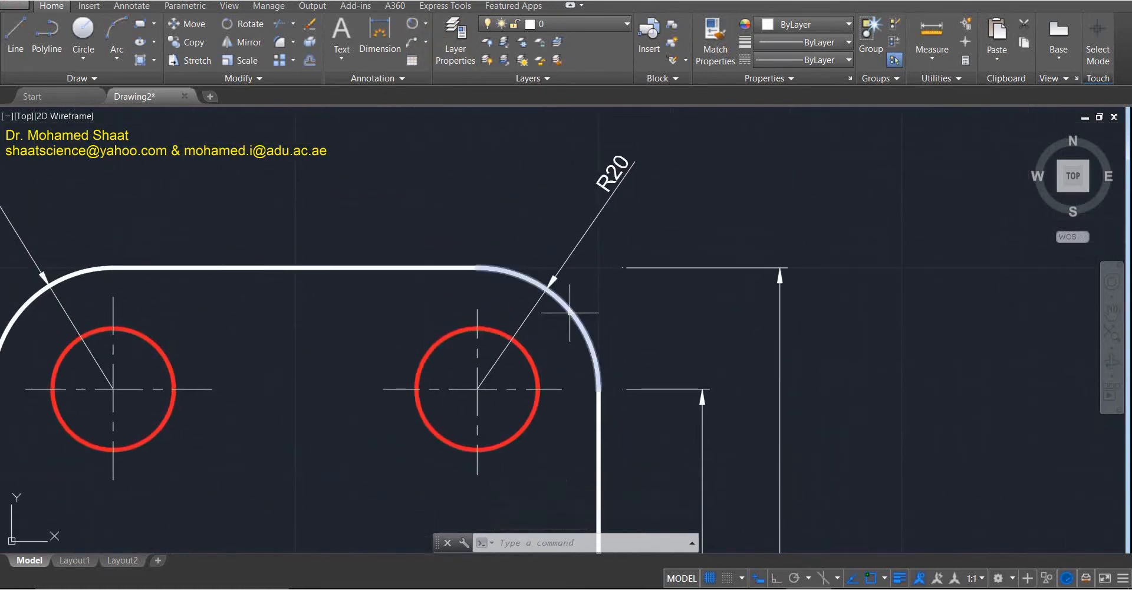
click(585, 340)
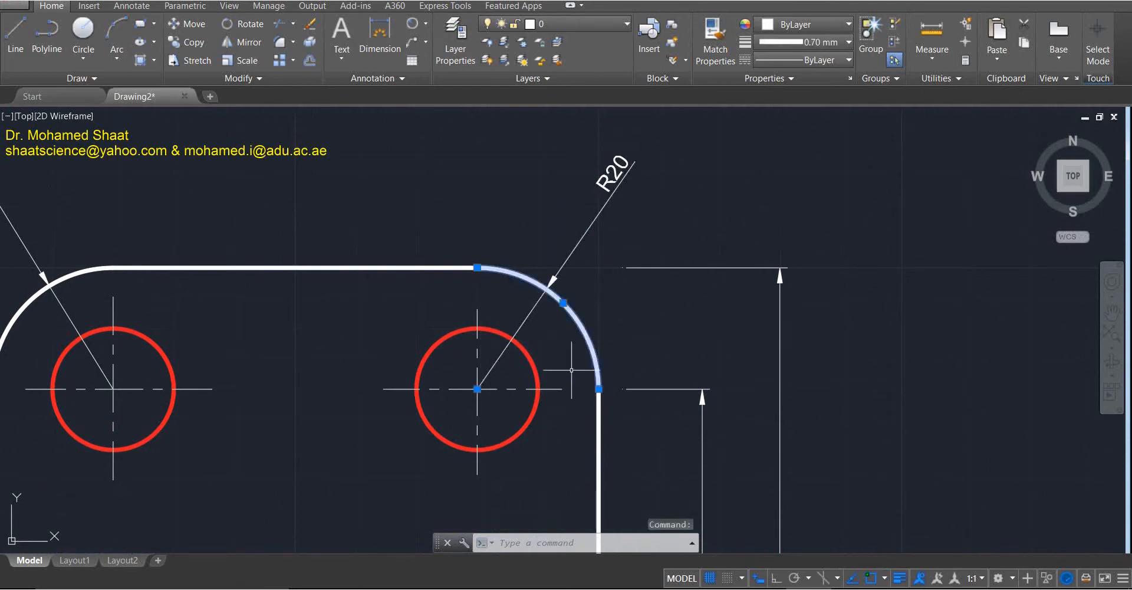
key(Escape)
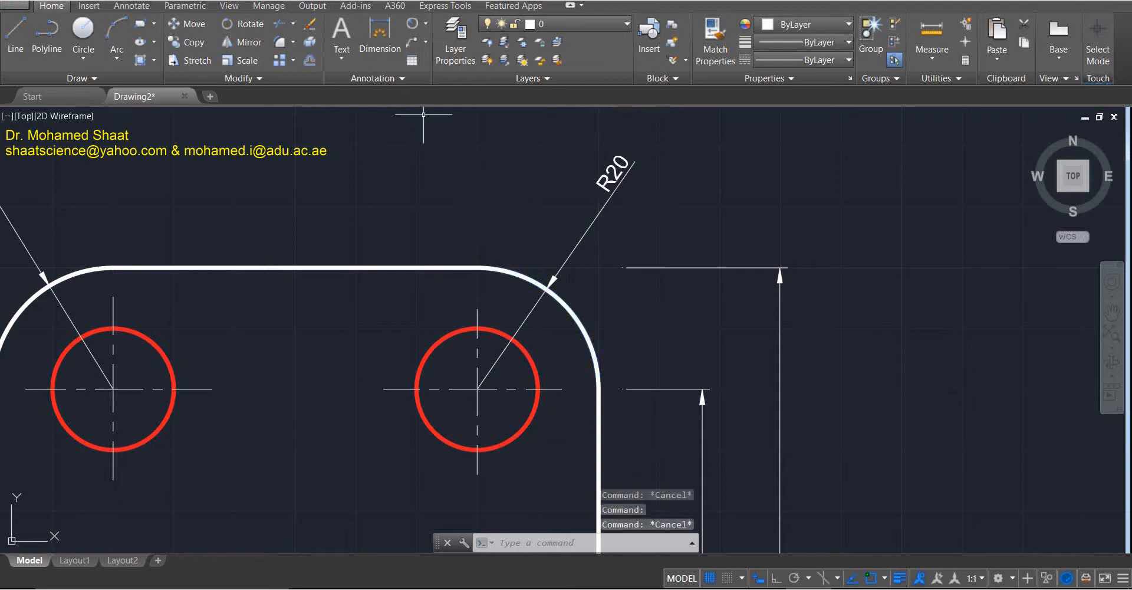
Add a radius dimension to the upper-left hole, with its text inside the plate, diagonally below and right of the hole.
click(423, 26)
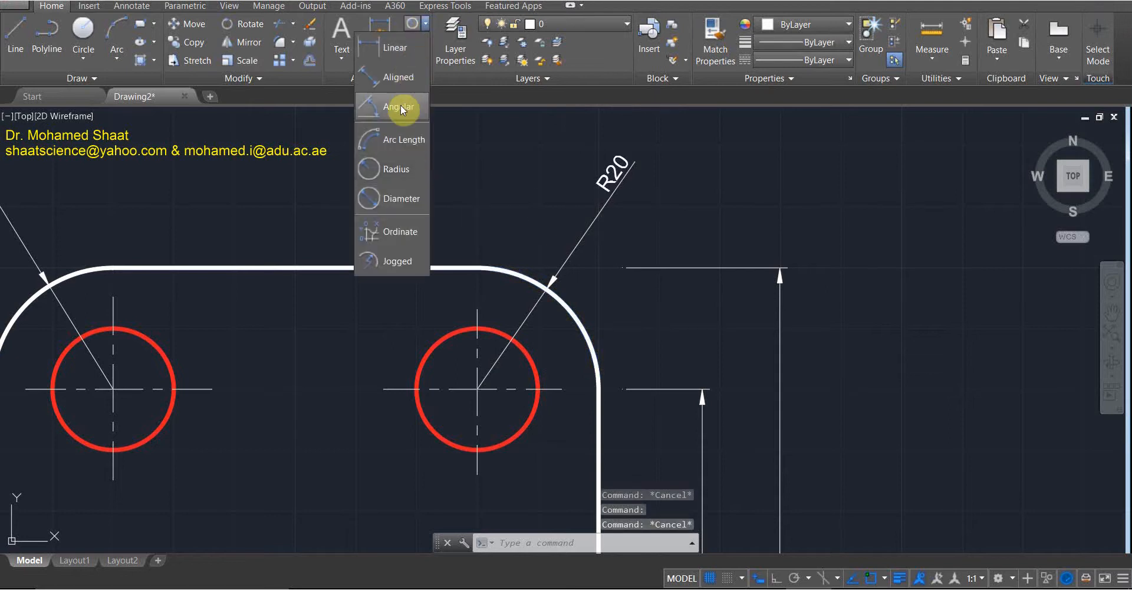
click(395, 171)
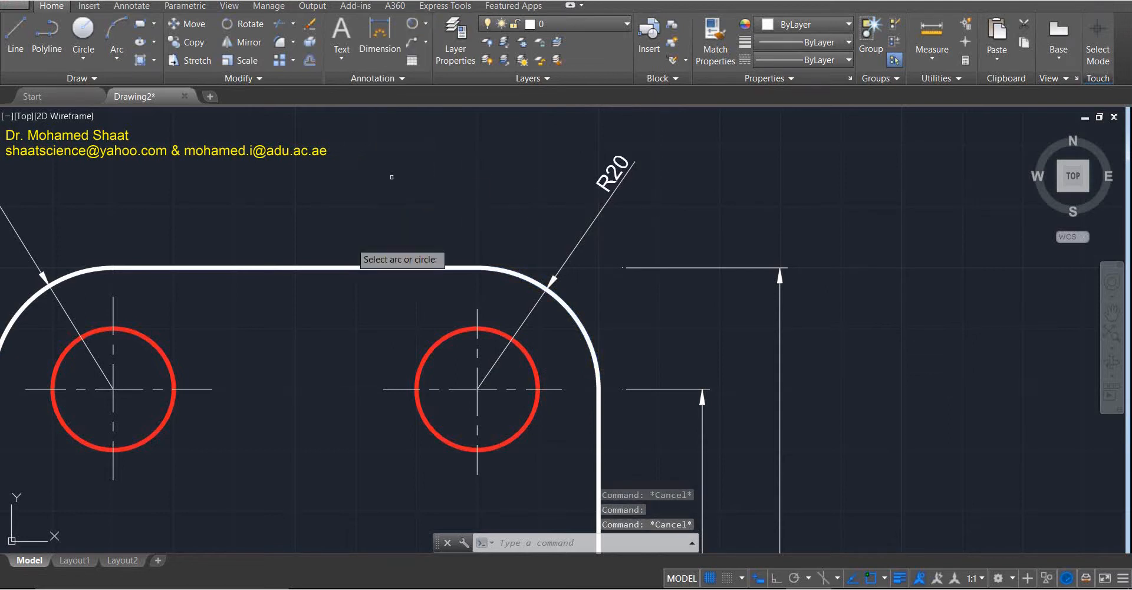
click(167, 418)
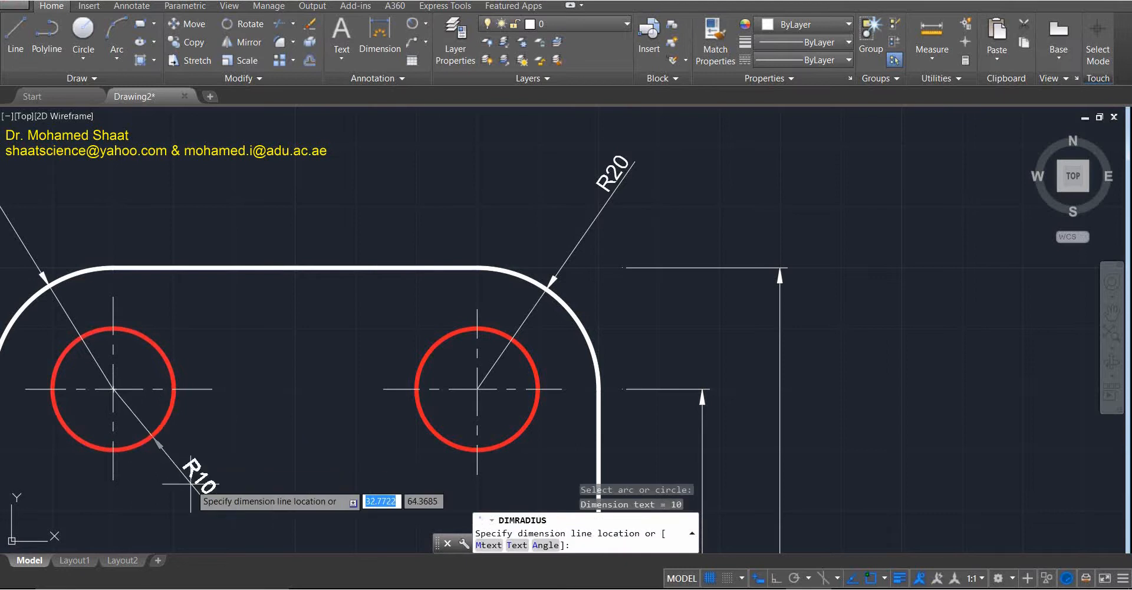
click(211, 463)
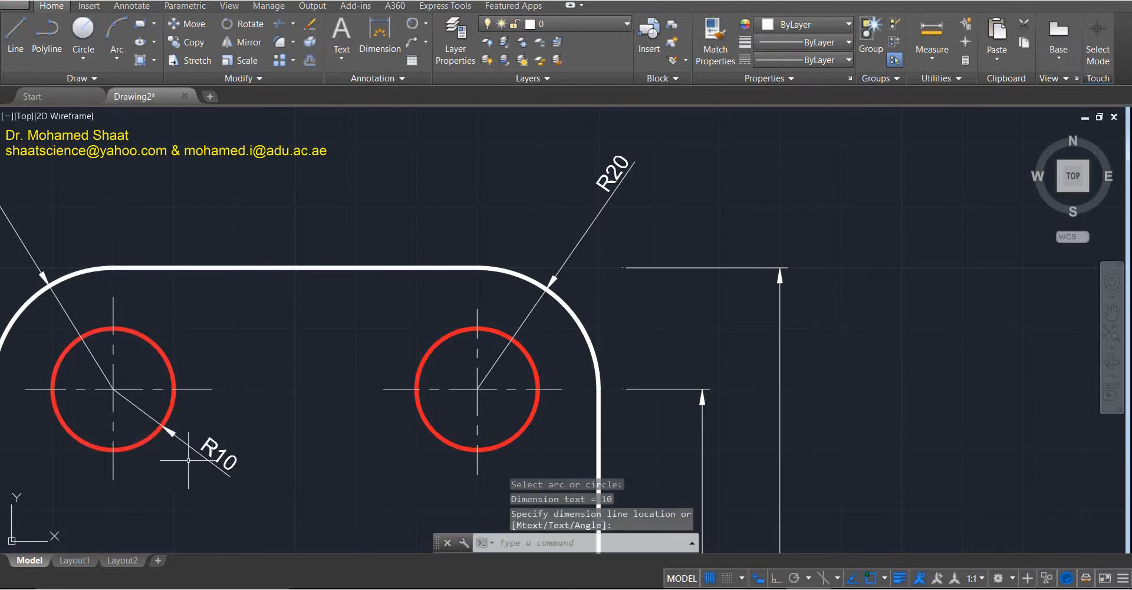
Delete the radius dimension of the upper-left hole.
middle_drag(215, 485, 417, 351)
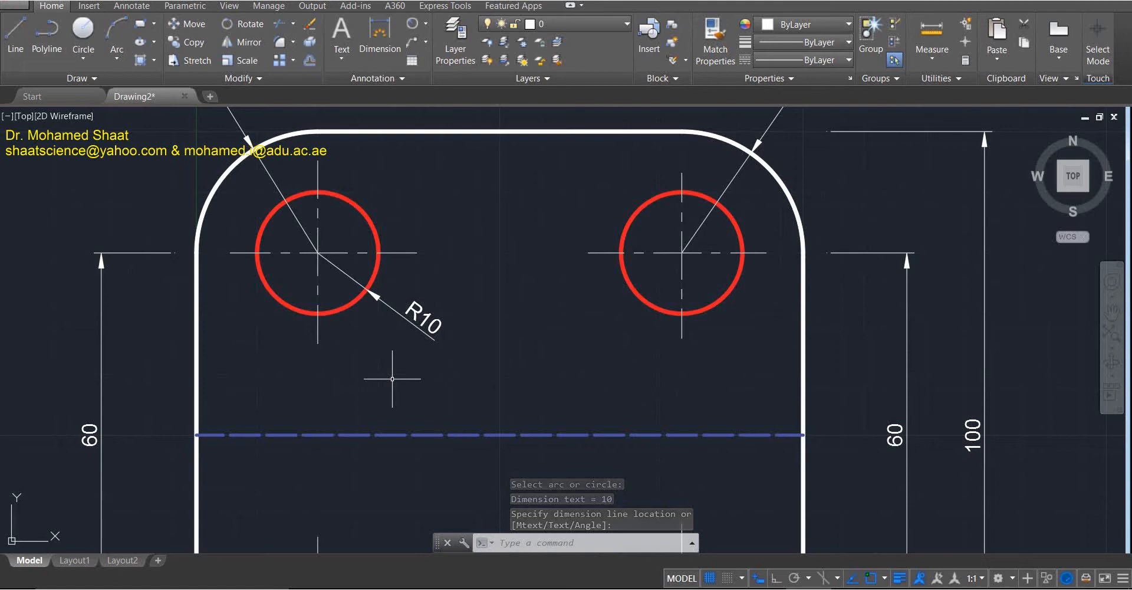
click(419, 319)
key(Delete)
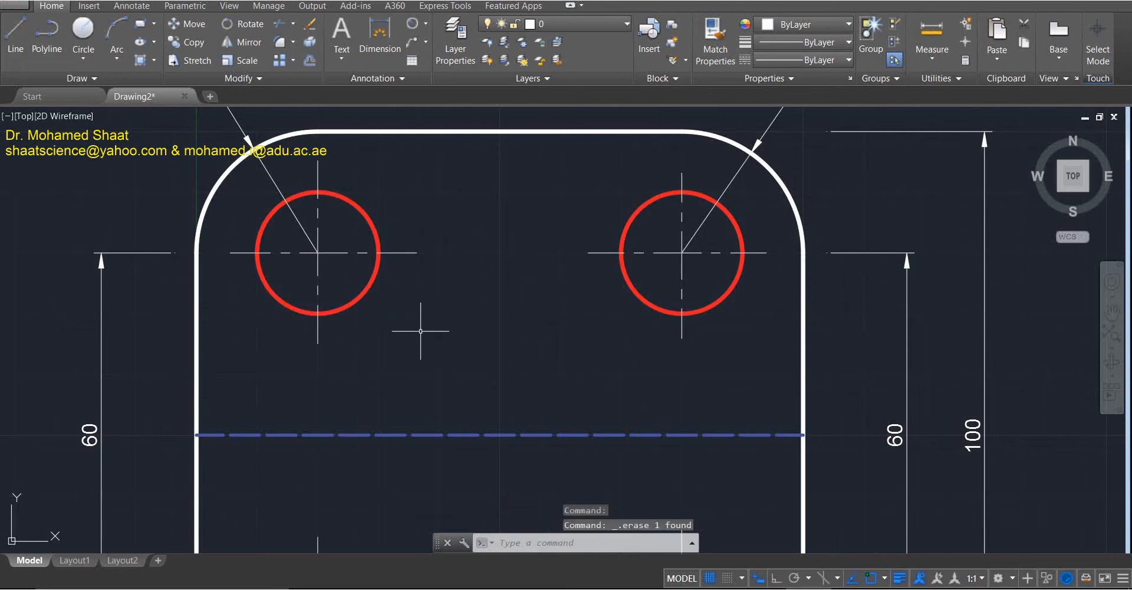
Add a diameter dimension to the upper-left hole, with its text inside the plate, diagonally above and right of the hole.
click(426, 30)
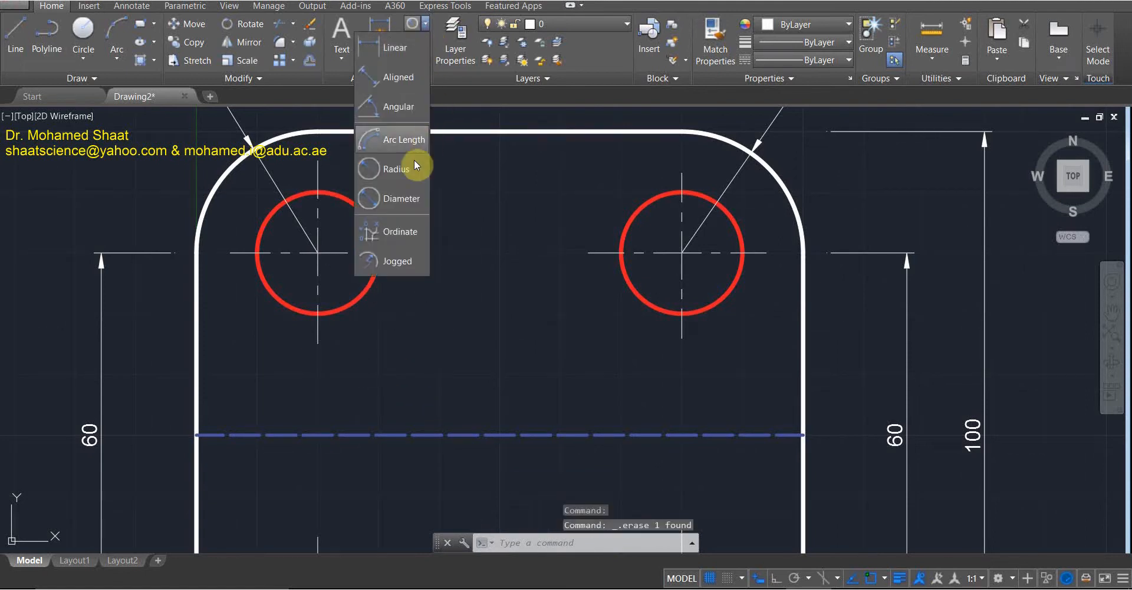
click(412, 197)
click(361, 210)
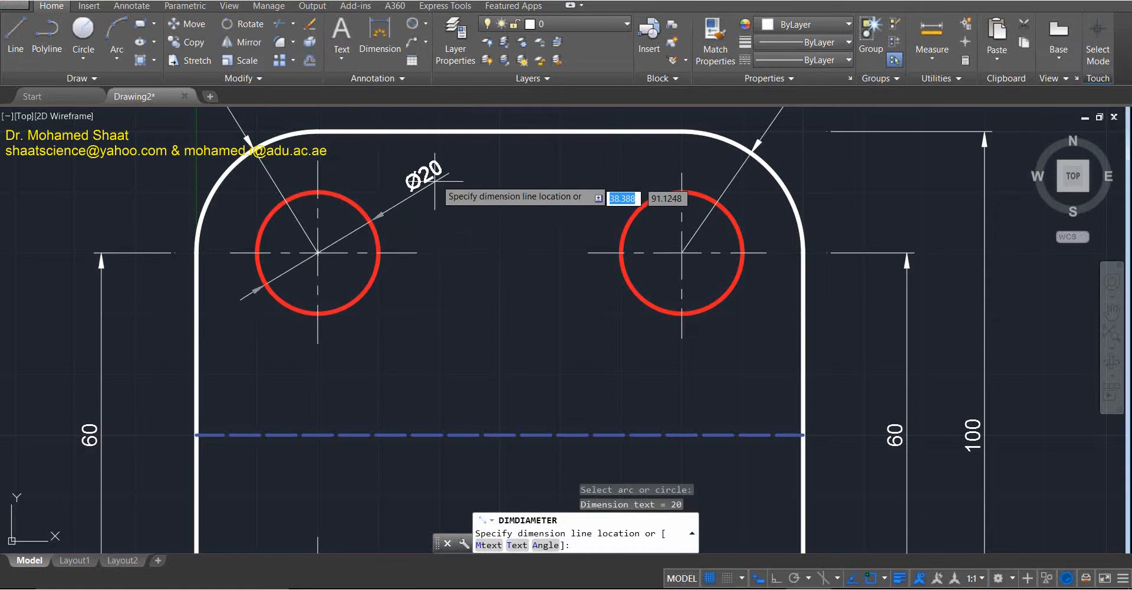
middle_drag(429, 189, 297, 306)
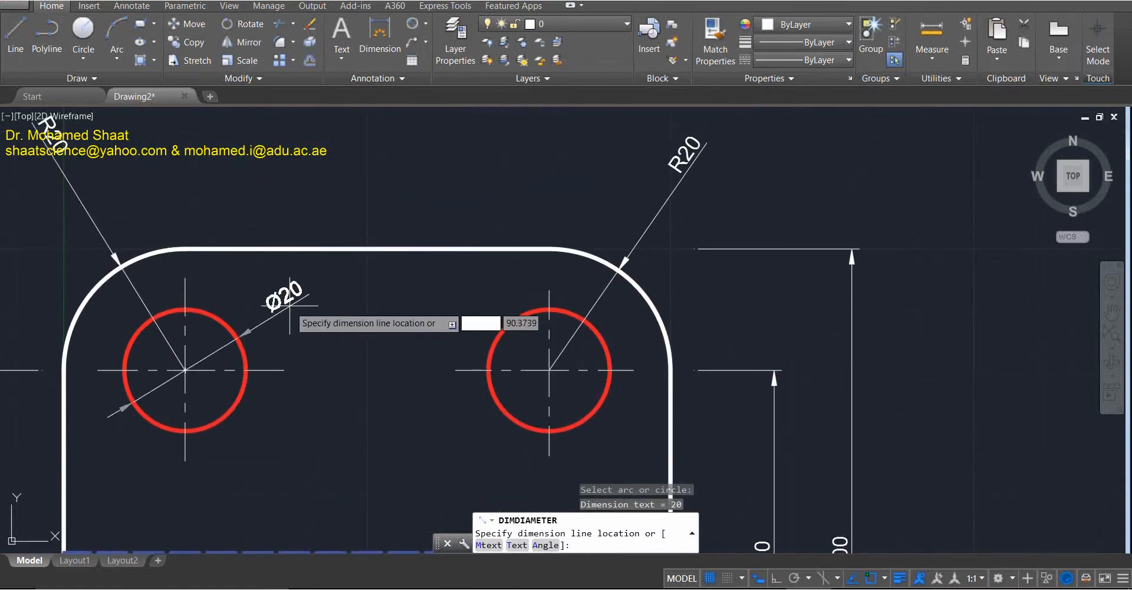
click(263, 302)
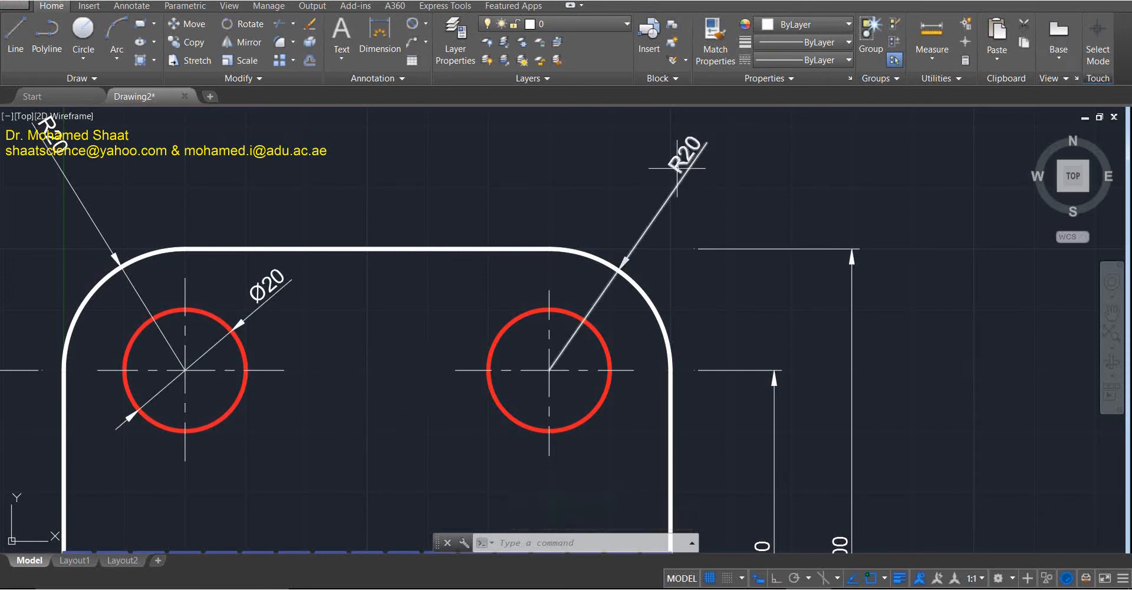
Add a diameter dimension to the upper-right hole, with its text placed outside, above the plate's top edge.
mouse_move(397, 413)
middle_down()
mouse_move(433, 361)
mouse_move(451, 386)
middle_up()
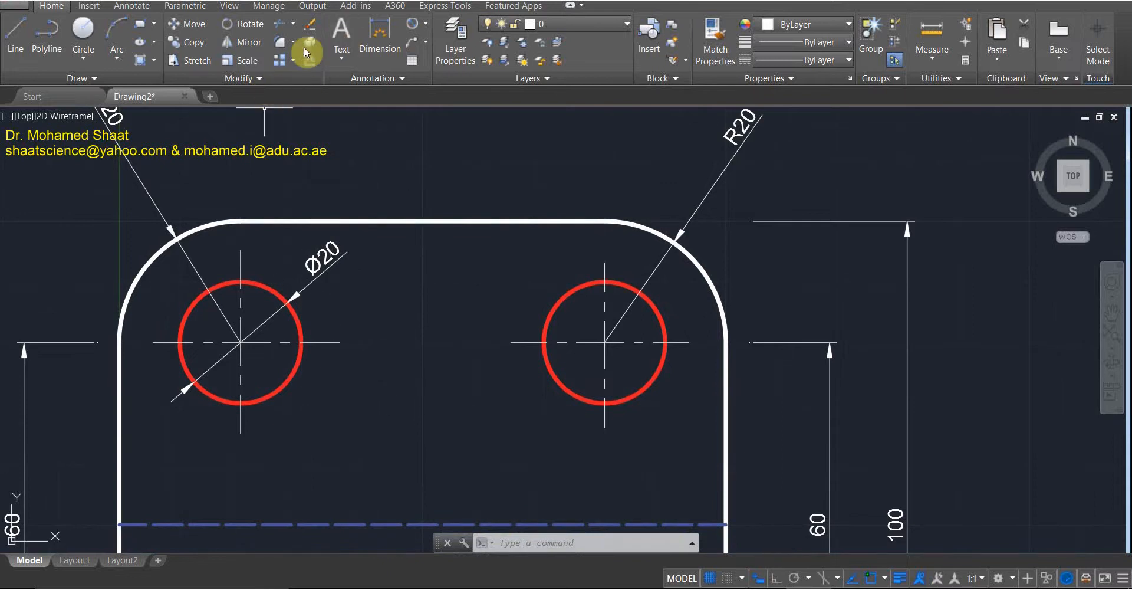
click(412, 27)
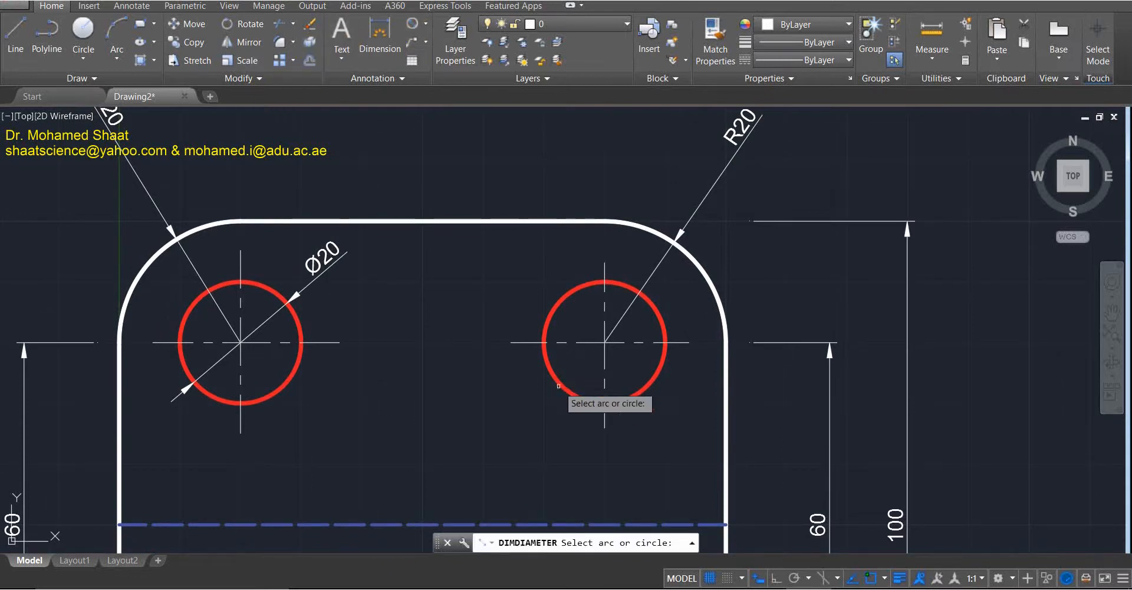
click(554, 377)
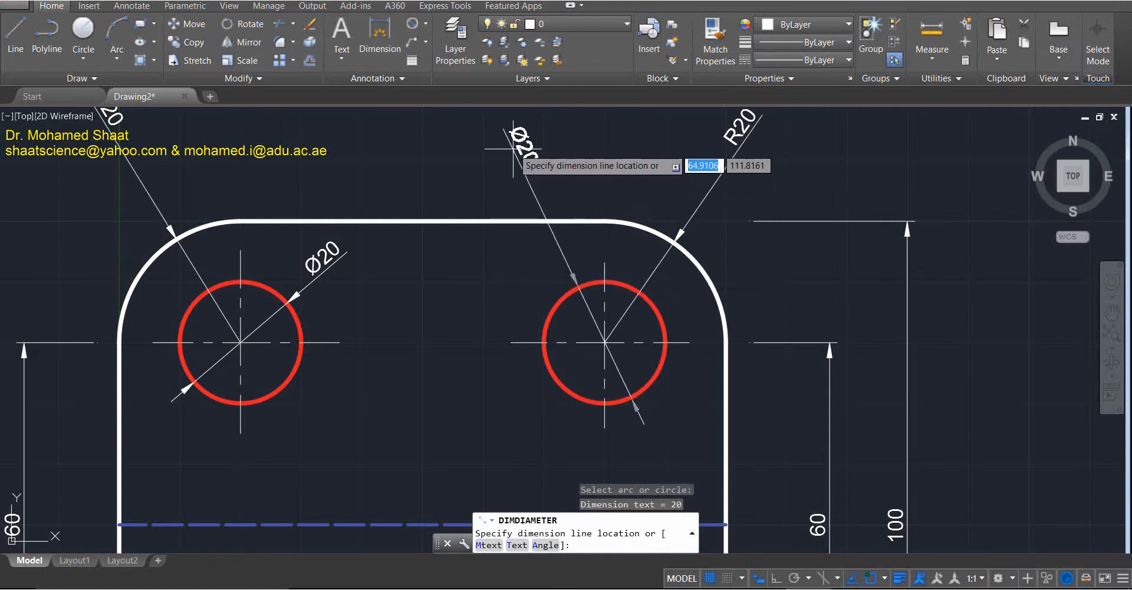
click(511, 147)
Move the upper-left hole's diameter dimension text outside the plate, above its top edge.
click(294, 308)
click(321, 265)
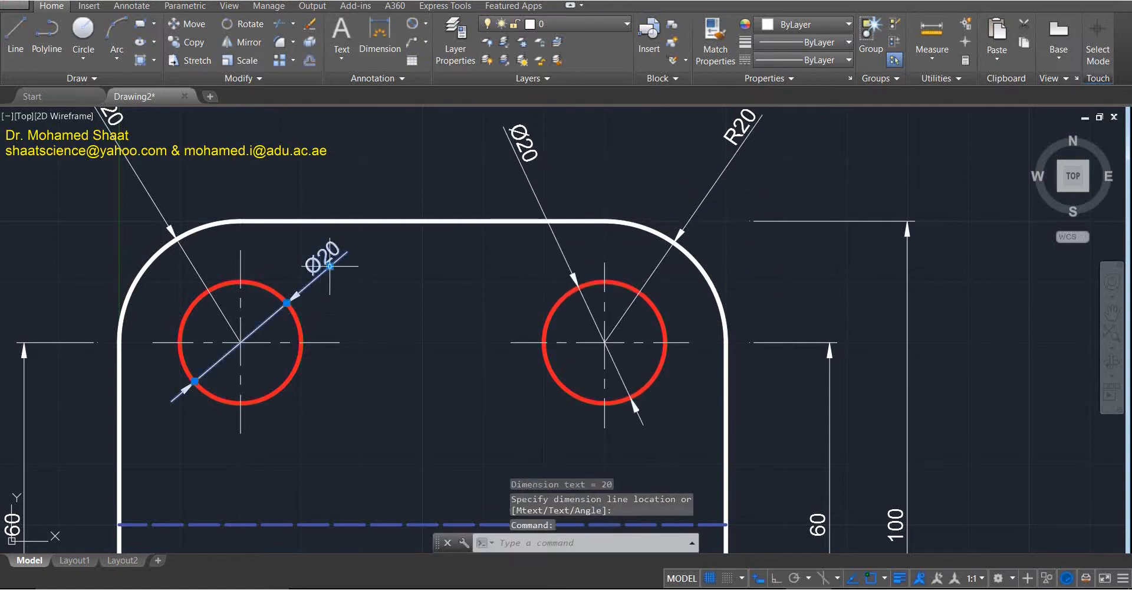
click(330, 265)
Draw a circle with a radius of about 12.8 at the plate's centre, on the midpoint of the horizontal centreline.
scroll(449, 336, down, 4)
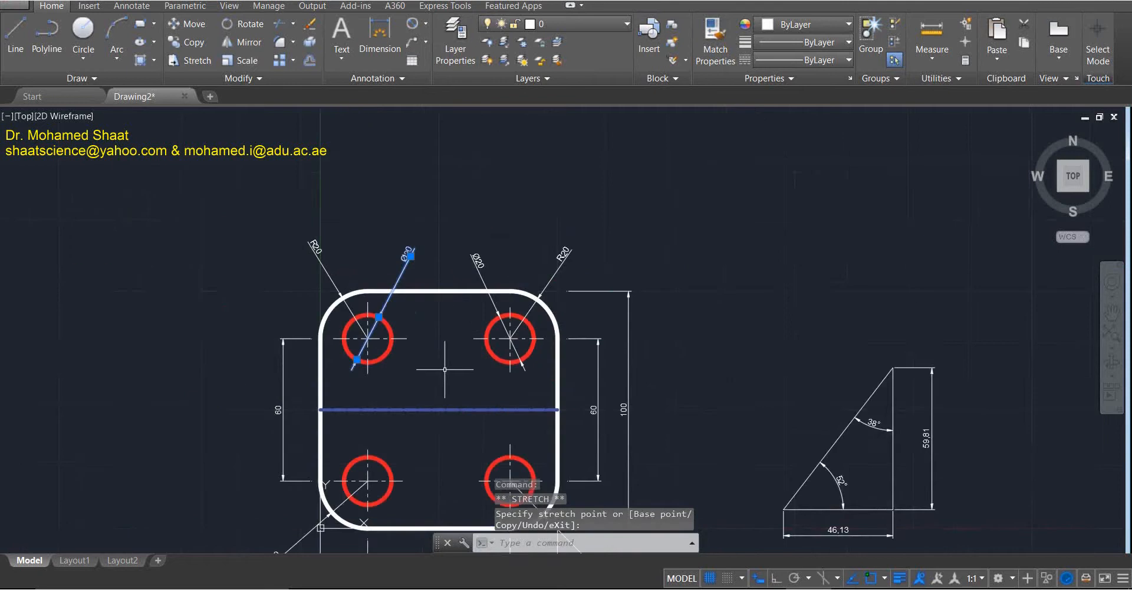
middle_drag(444, 369, 389, 335)
scroll(443, 317, up, 2)
scroll(440, 323, down, 2)
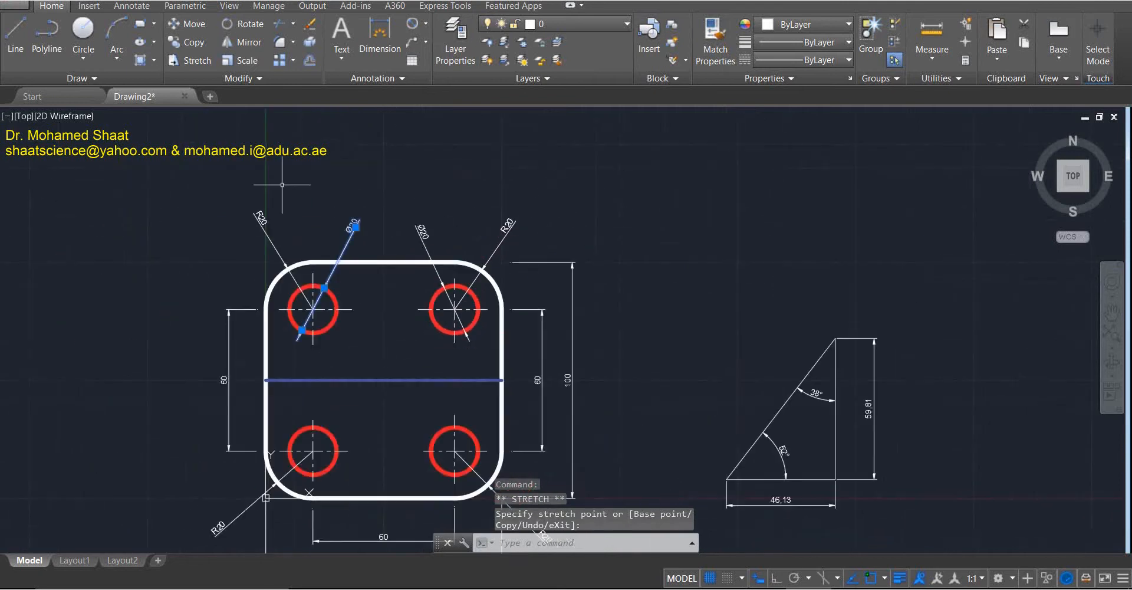
click(84, 31)
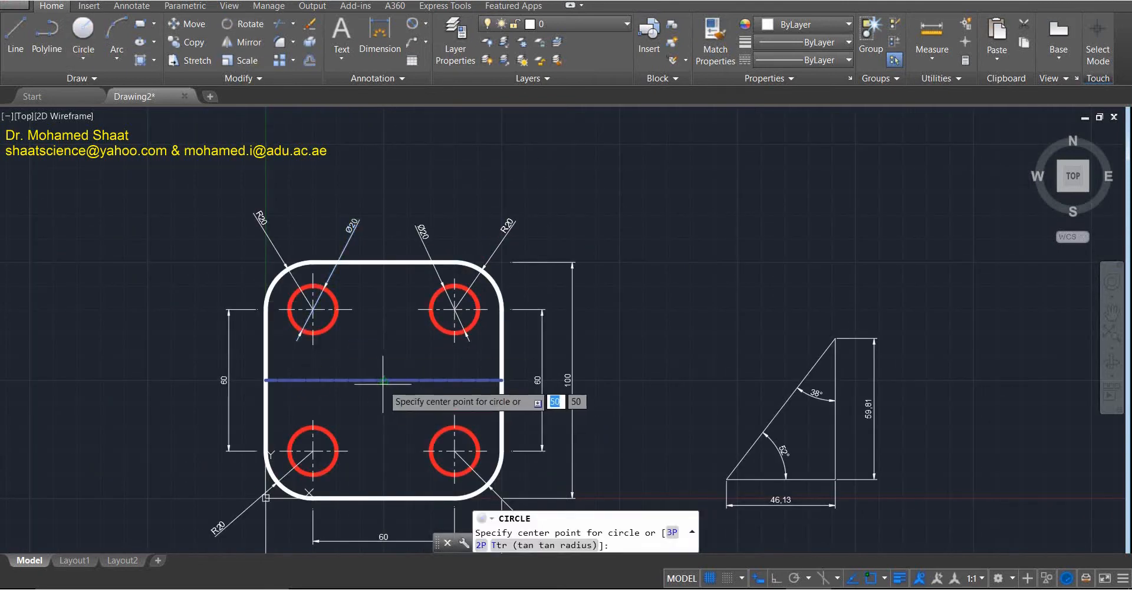
click(383, 380)
click(384, 410)
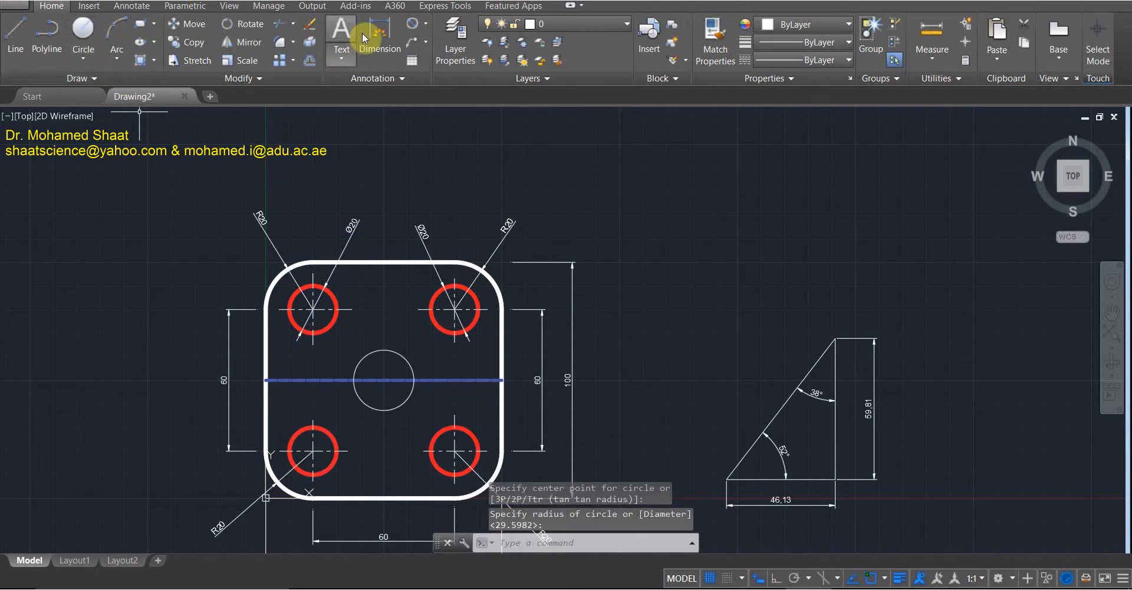
Delete the circle at the plate's centre.
click(412, 23)
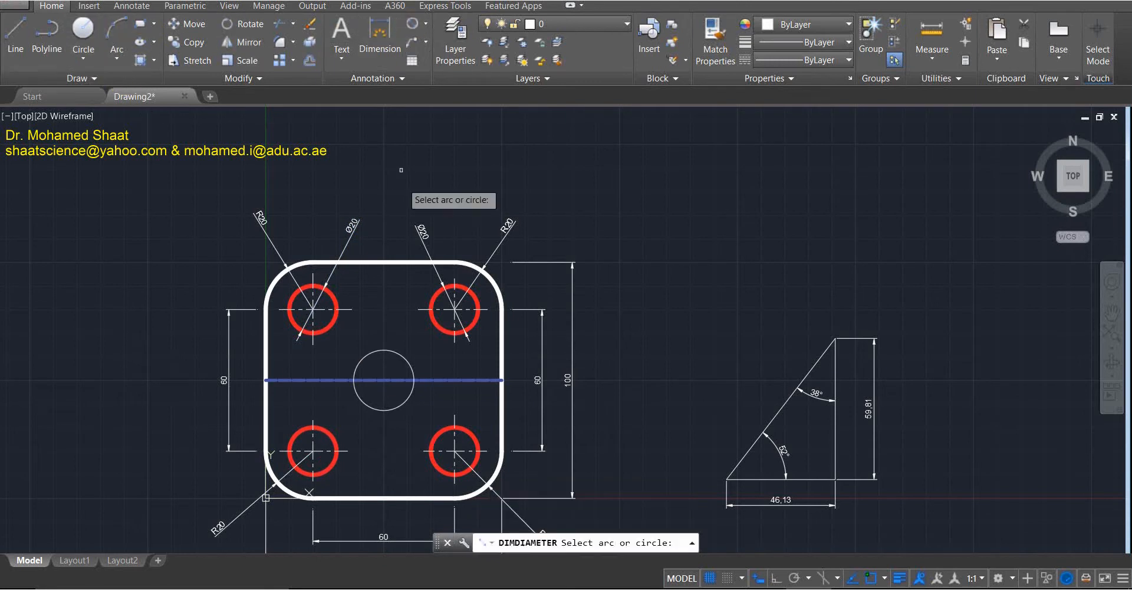
key(Escape)
click(395, 351)
key(Delete)
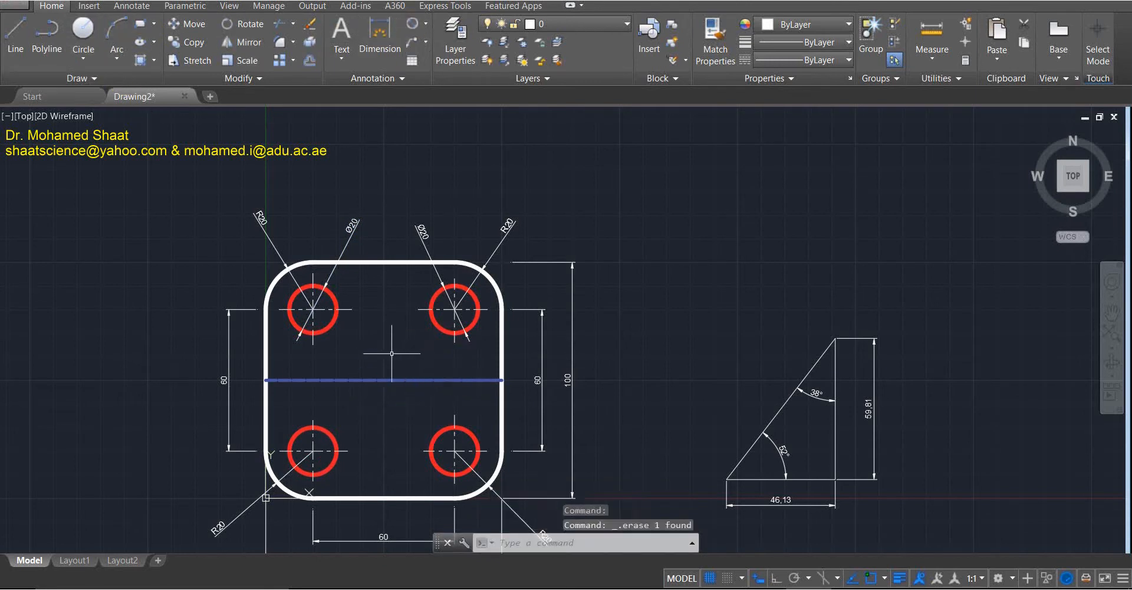
Draw a circle of radius 15 centred on the midpoint of the plate's horizontal centreline.
key(Return)
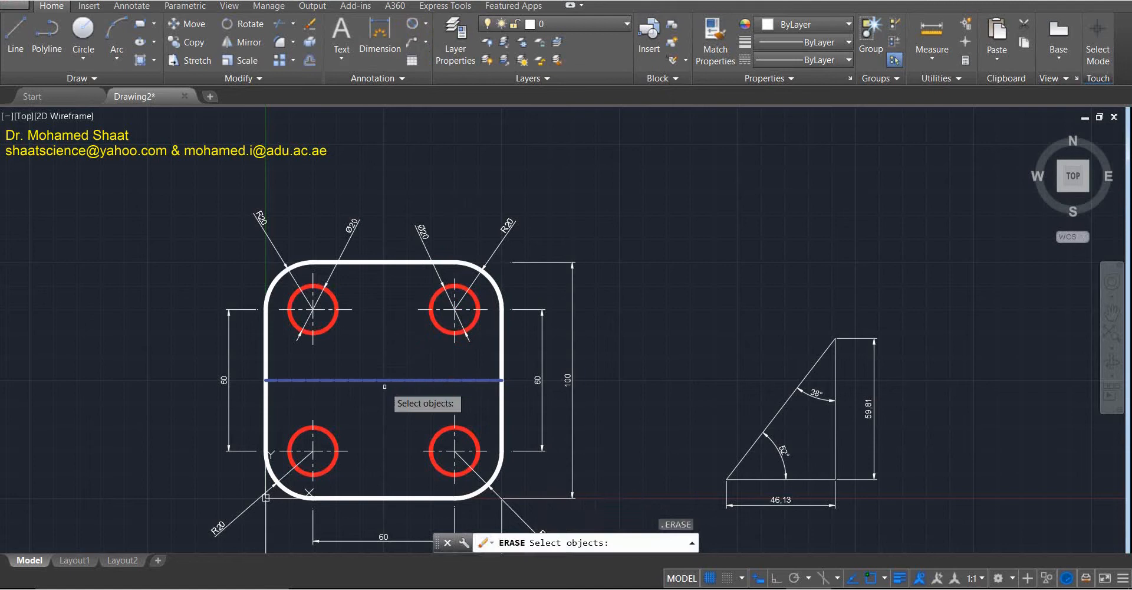
click(83, 32)
click(384, 380)
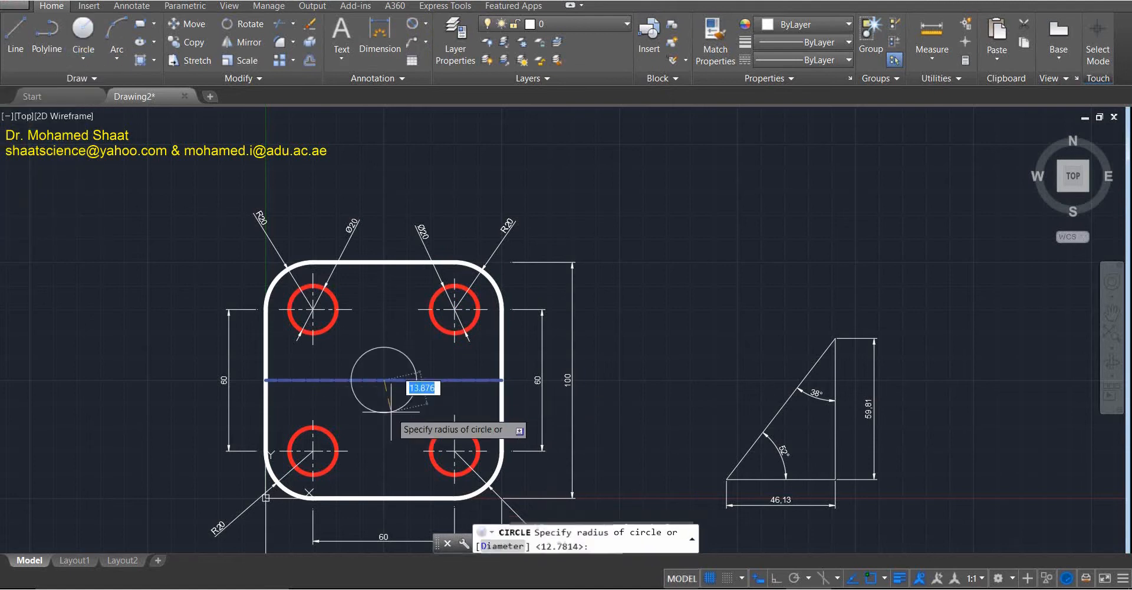
text(15)
key(Return)
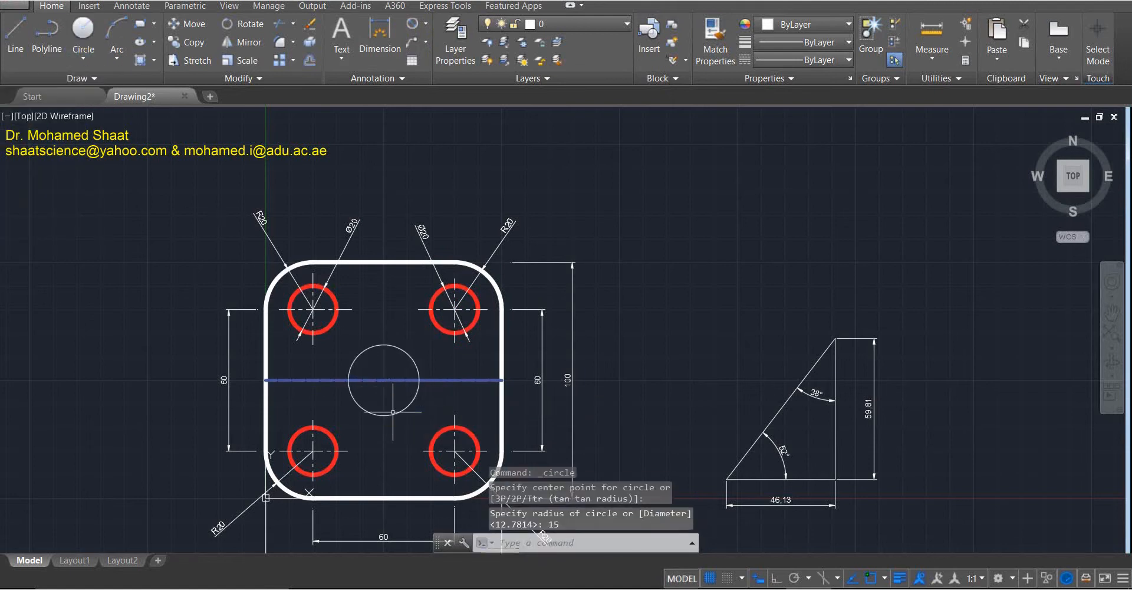
Add a vertical diameter dimension to the central circle, with its text placed above the plate.
click(411, 25)
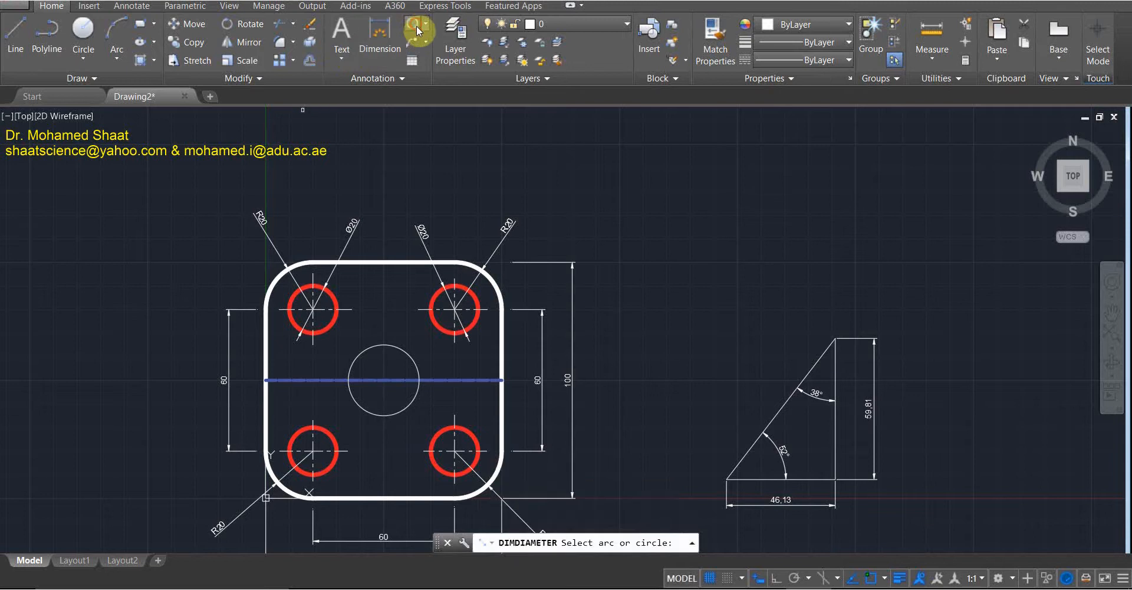
click(386, 346)
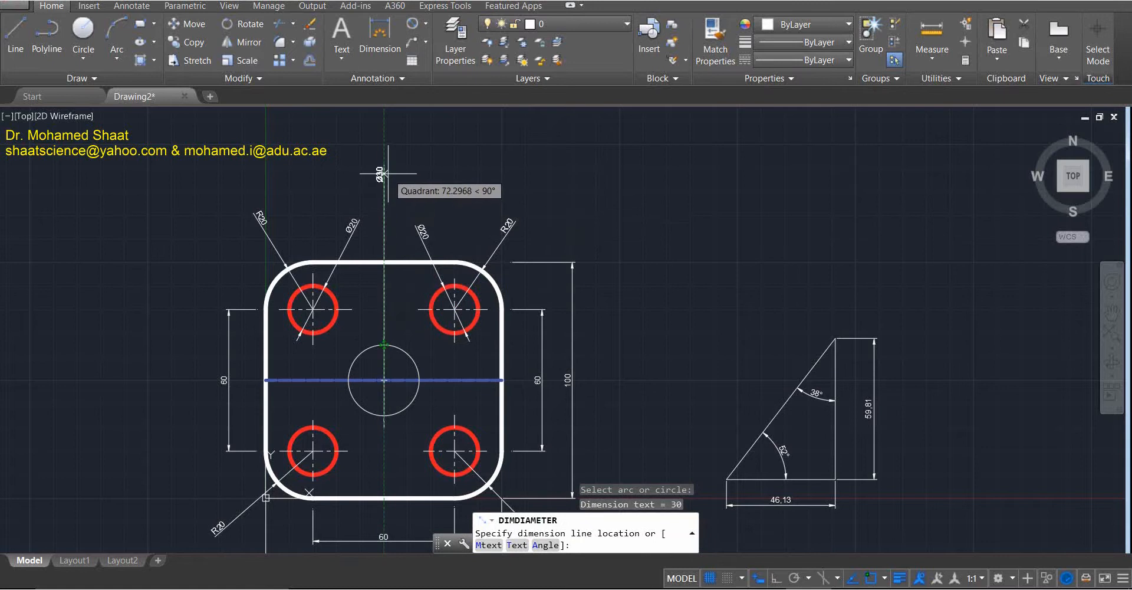
click(385, 174)
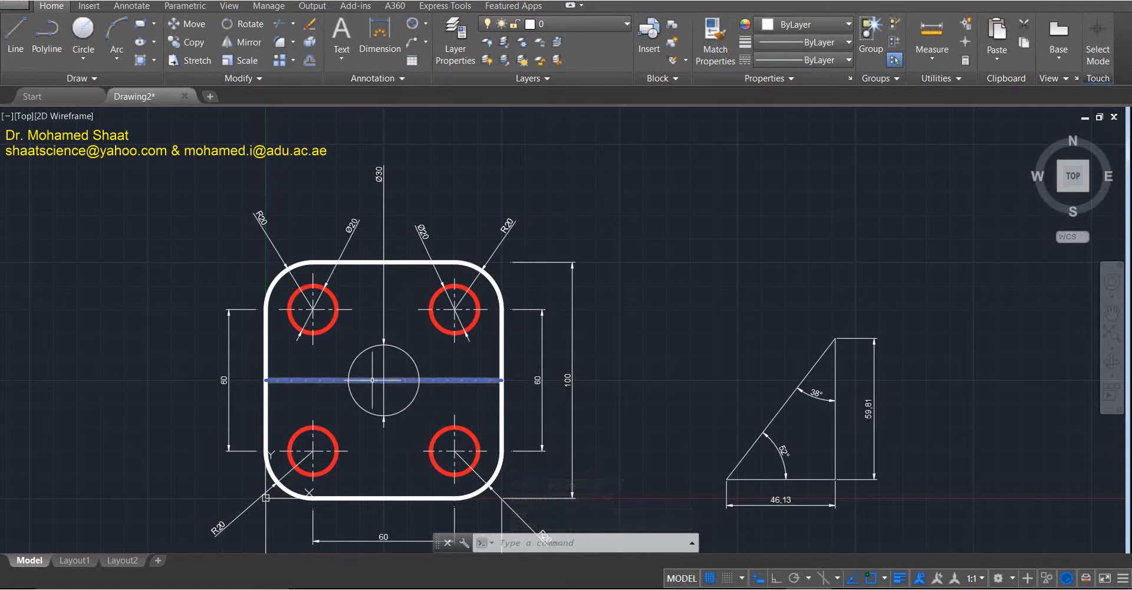
Move the central circle's diameter dimension text inside the circle so the dimension line runs horizontally along the centreline.
scroll(389, 329, up, 3)
scroll(382, 346, down, 3)
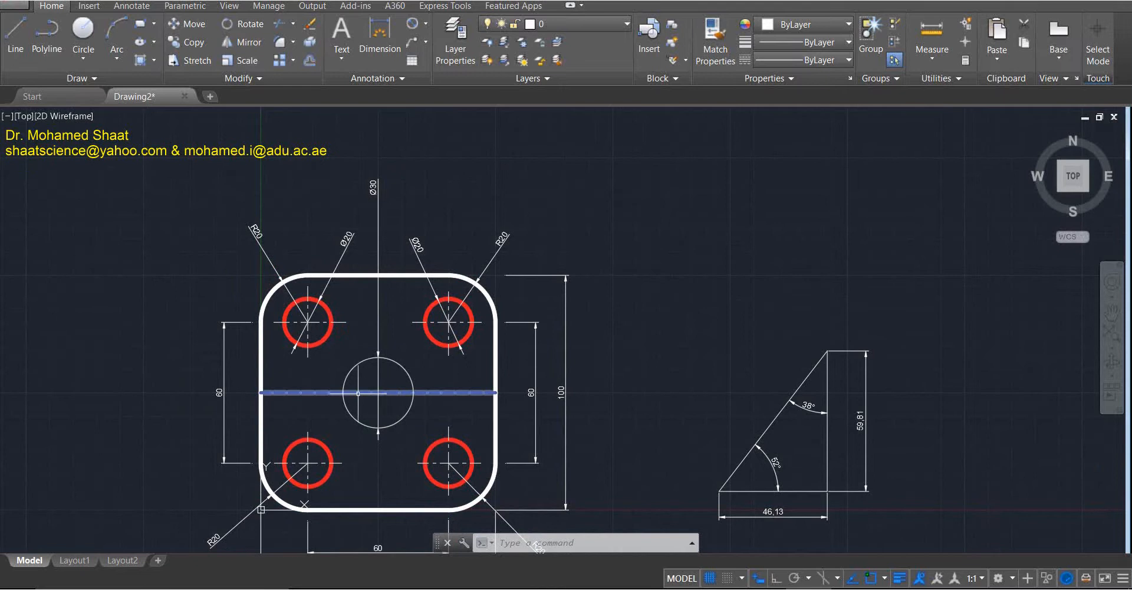
click(379, 204)
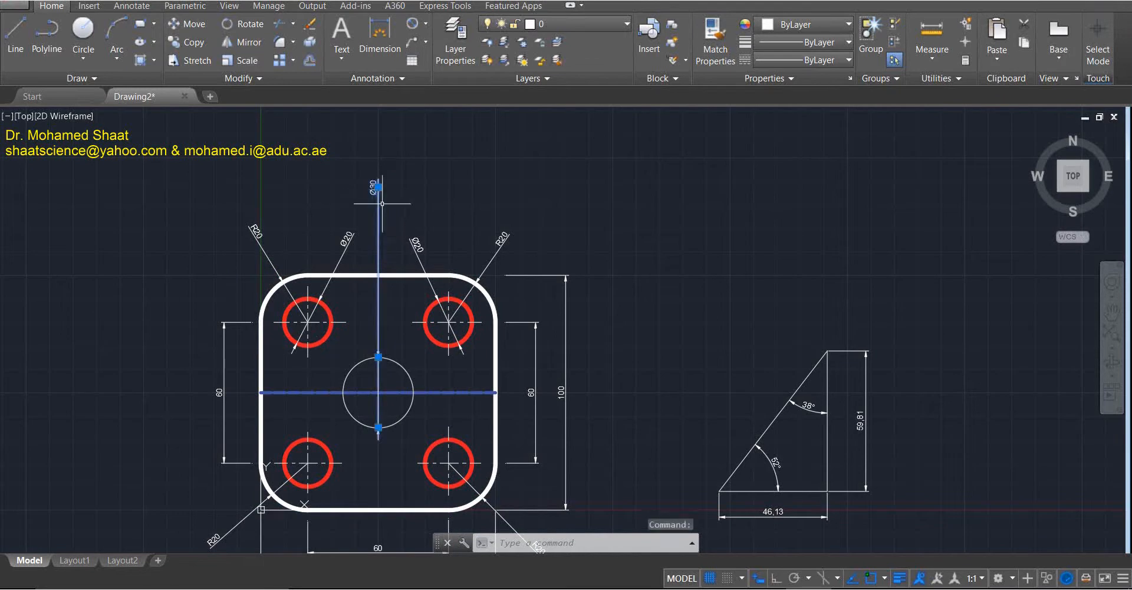
click(378, 187)
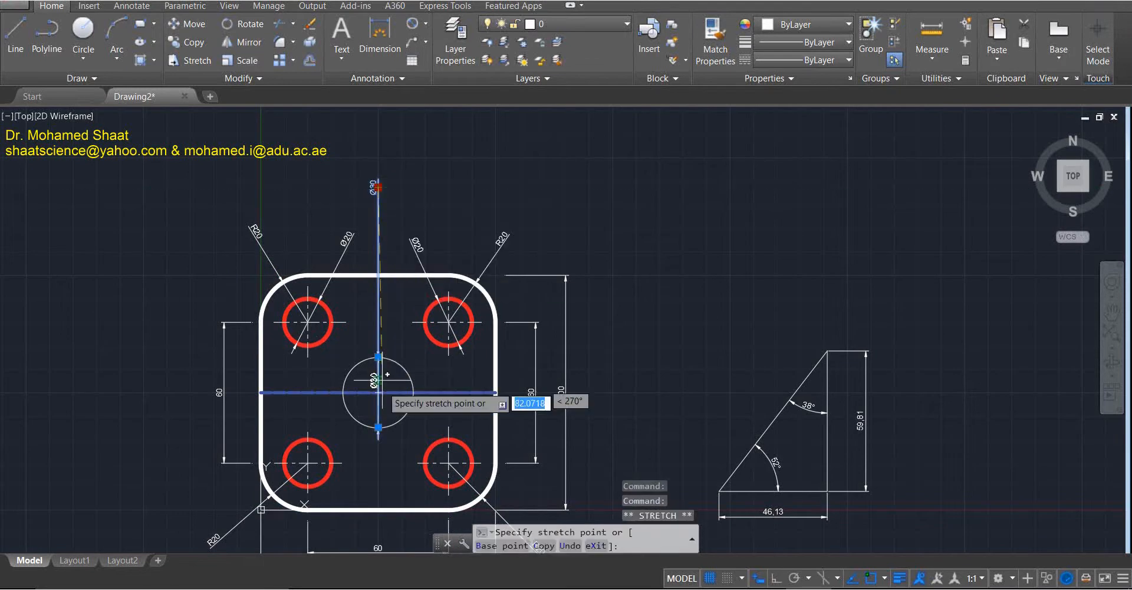
click(389, 392)
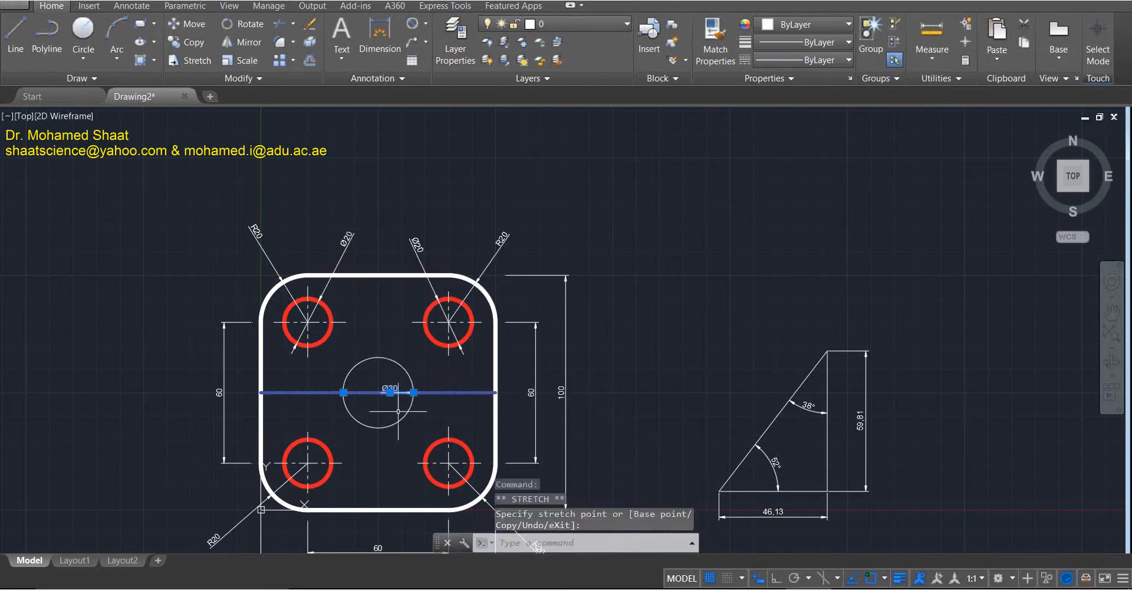
Reposition the central circle's diameter dimension text inside the circle so the dimension line runs diagonally to the circle's upper right.
scroll(393, 394, up, 5)
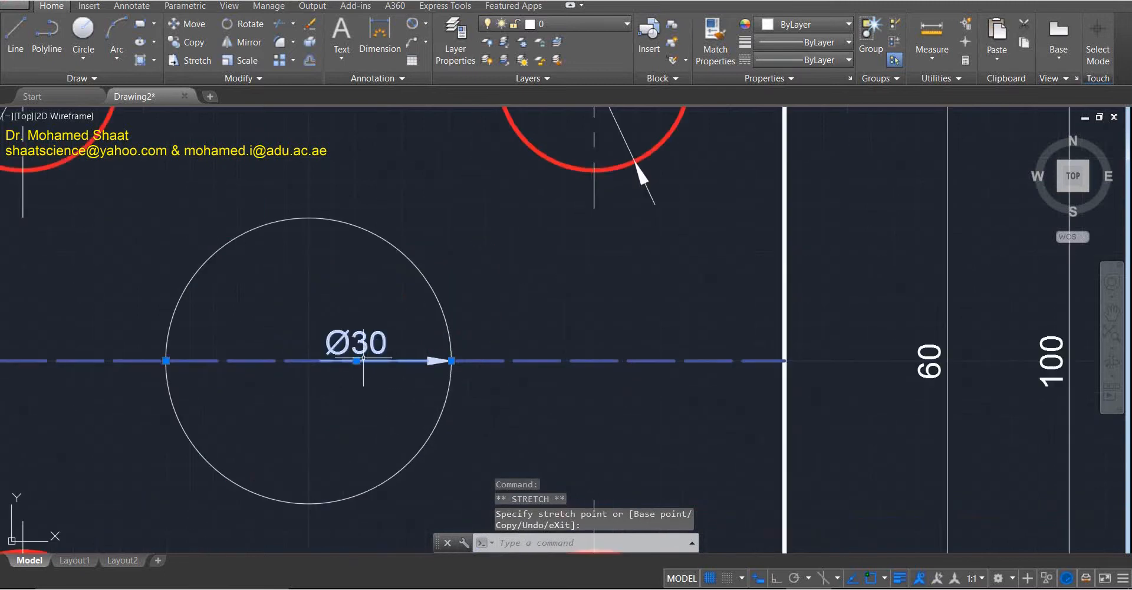
click(353, 316)
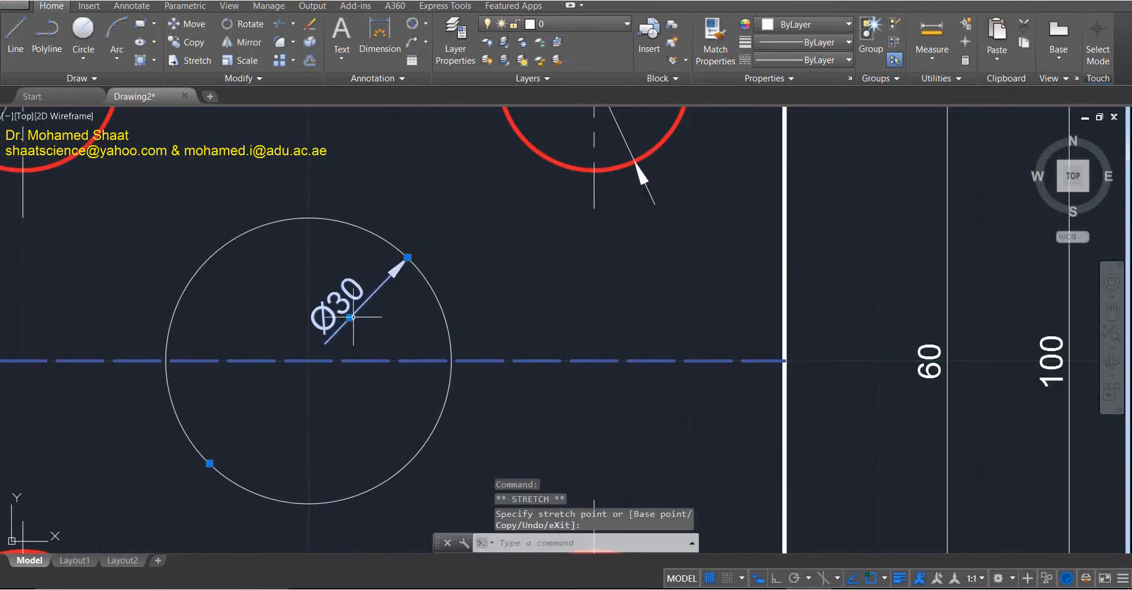
key(Escape)
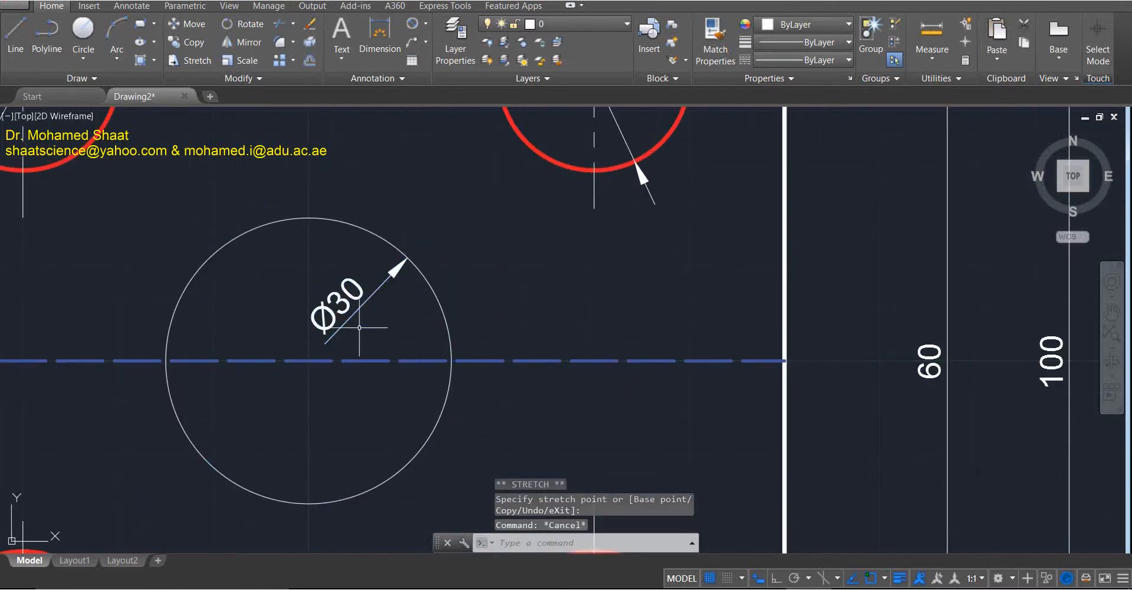
key(Escape)
scroll(384, 422, down, 3)
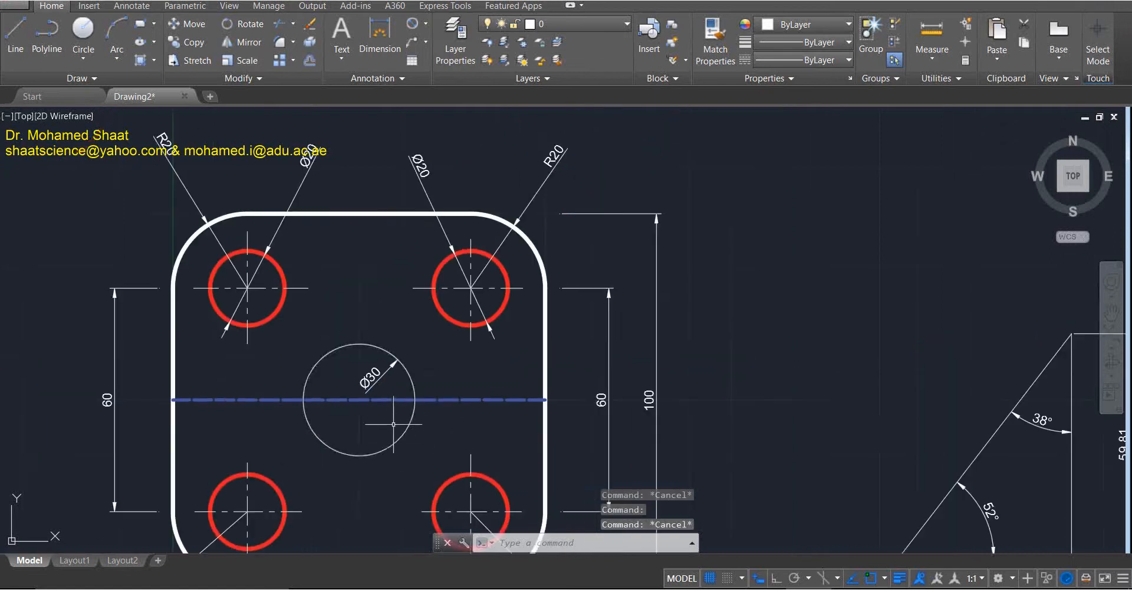
middle_drag(394, 440, 384, 403)
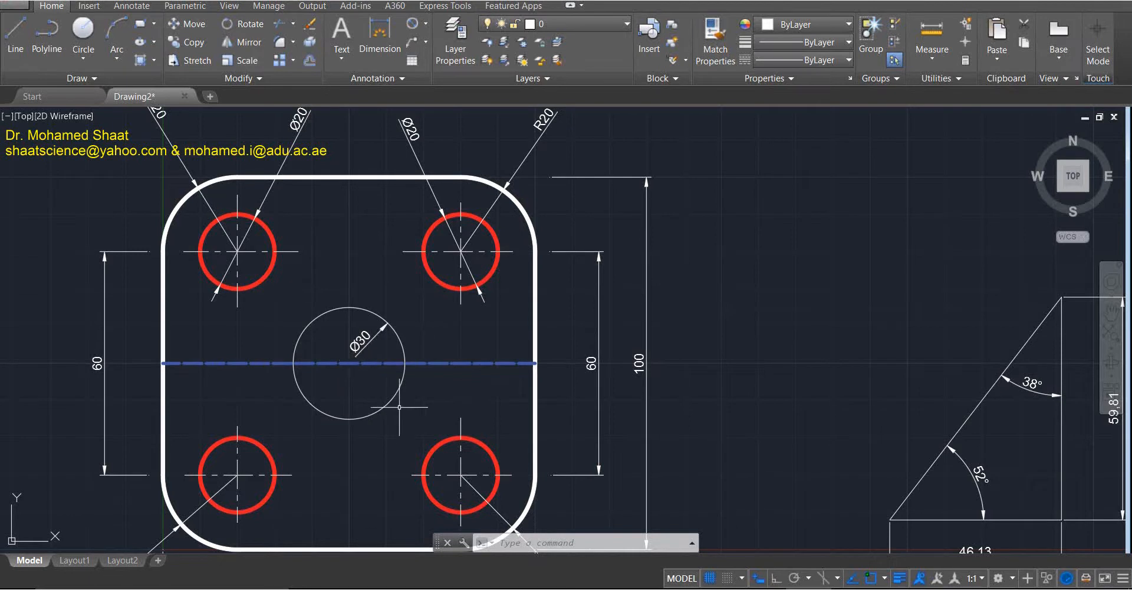
Move the central circle's diameter dimension text outside the circle, above the plate's top edge, with a nearly vertical dimension line.
click(368, 358)
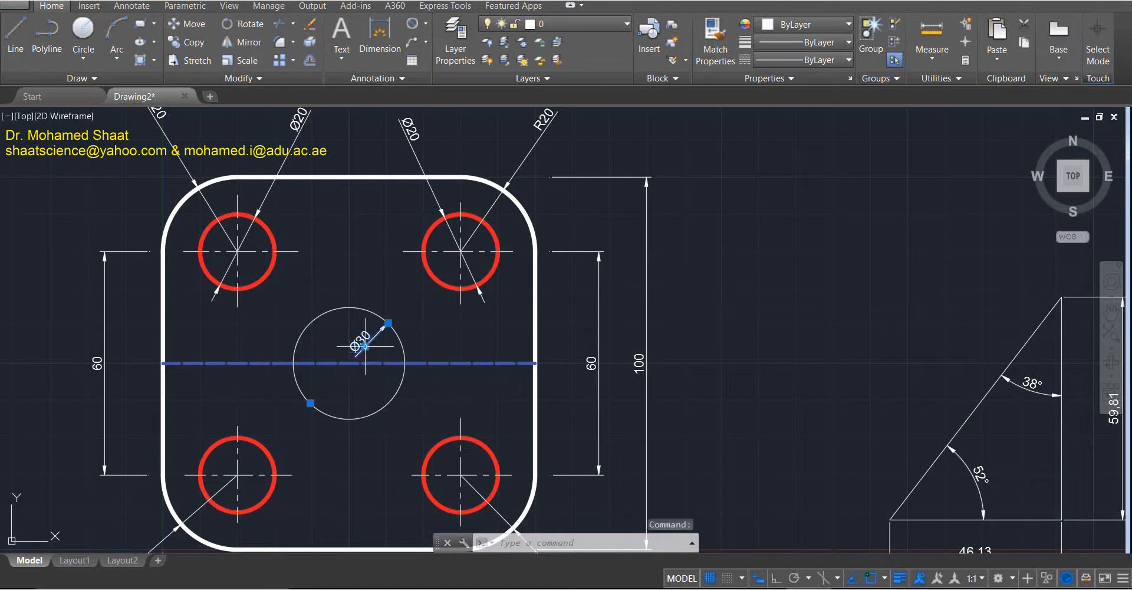
click(365, 346)
key(Escape)
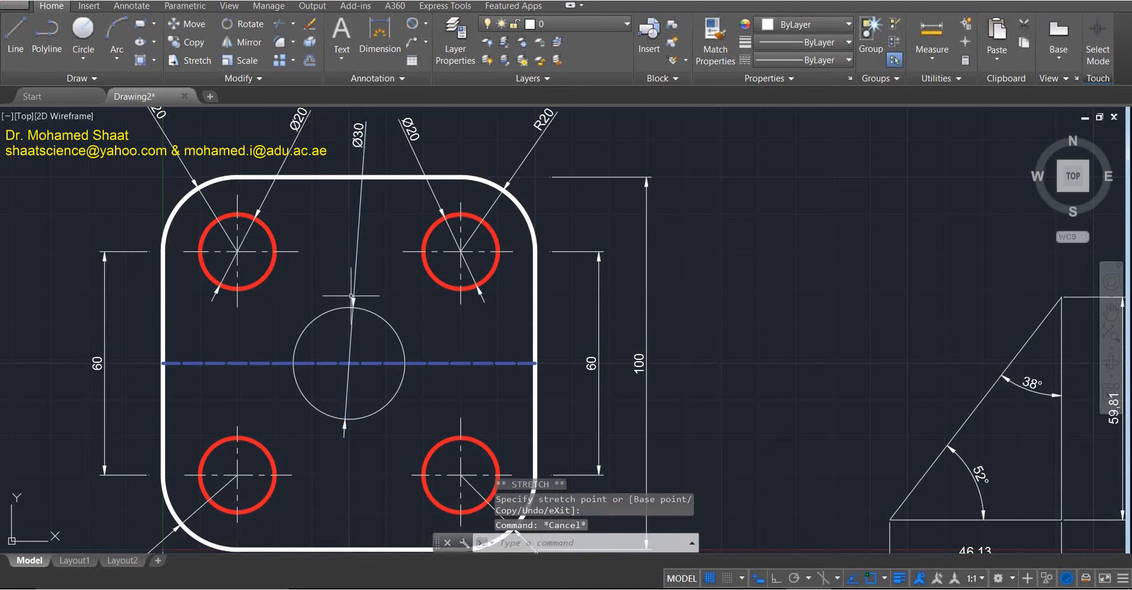
Move the central circle's diameter dimension text from above the plate back inside the circle, up and right of its centre.
click(367, 227)
click(332, 267)
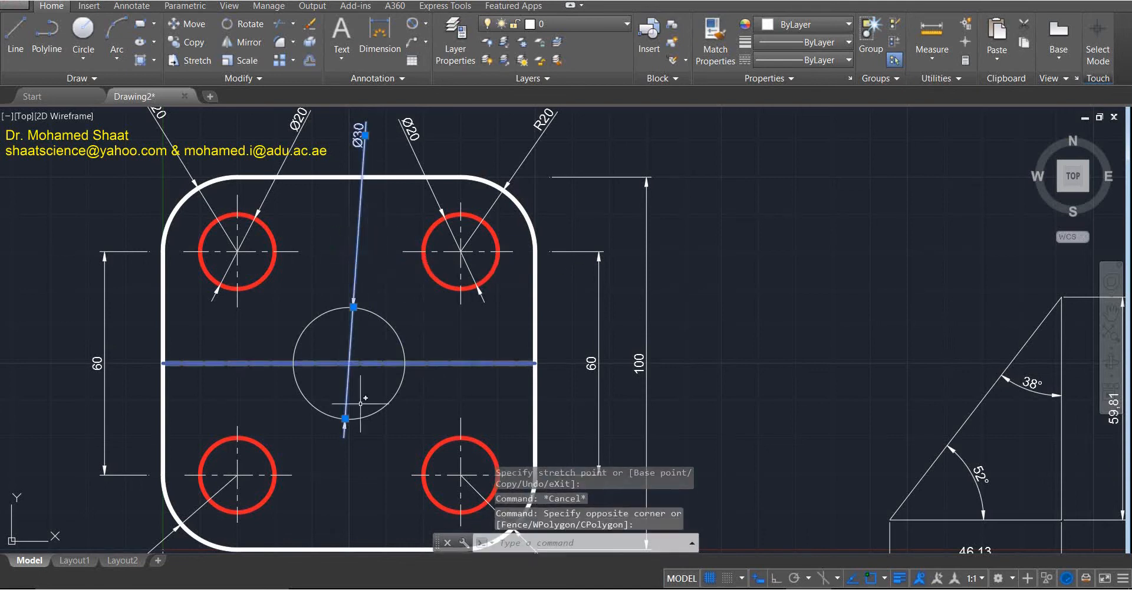
click(365, 135)
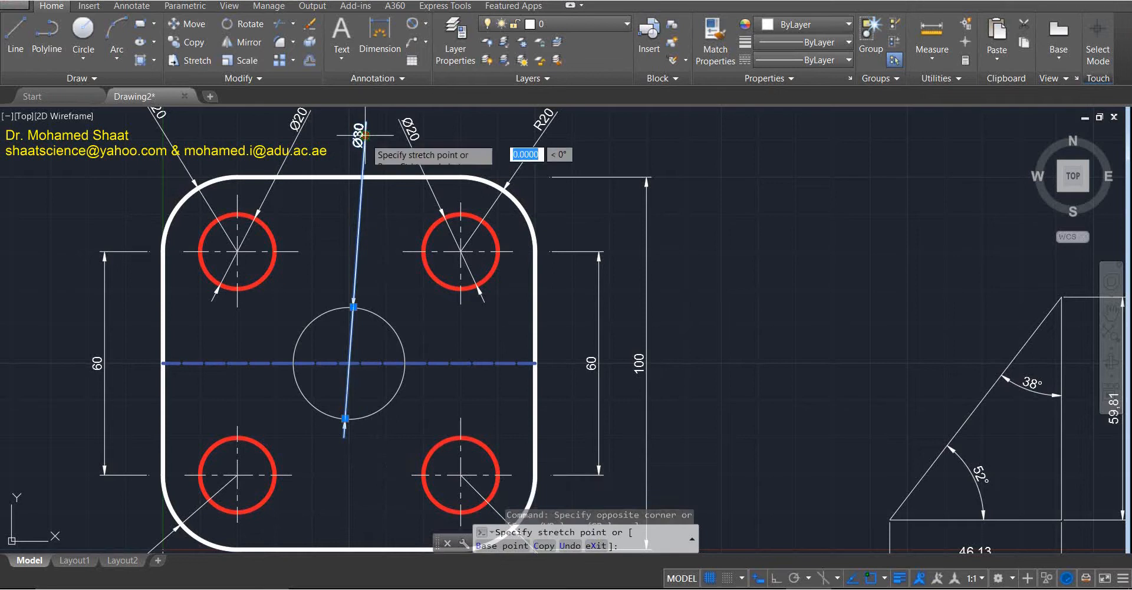
click(365, 346)
key(Escape)
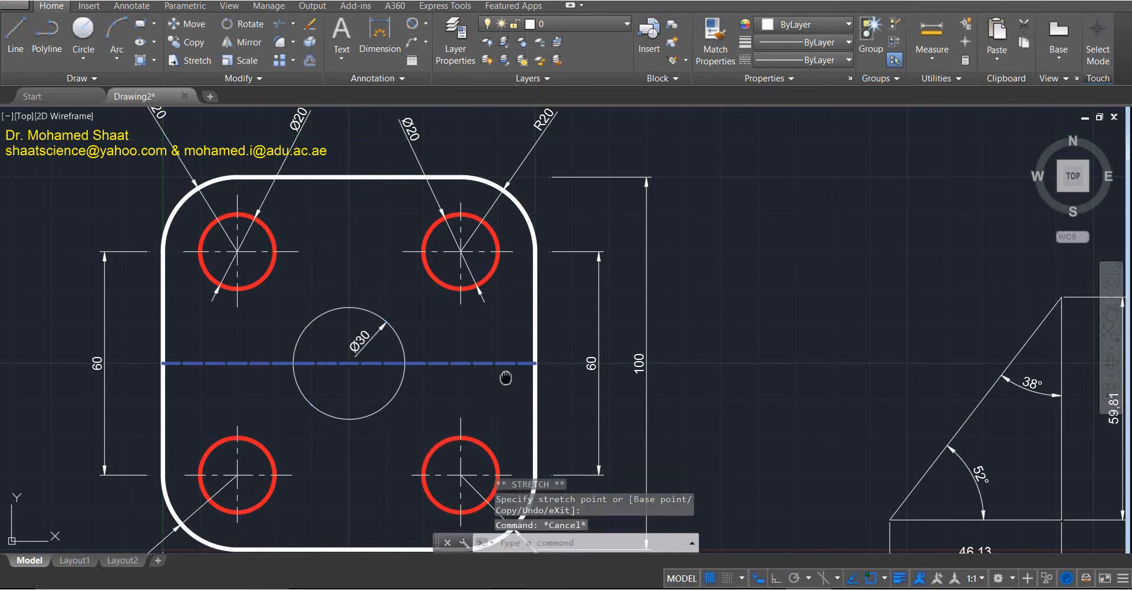
middle_drag(506, 377, 518, 292)
scroll(507, 330, down, 2)
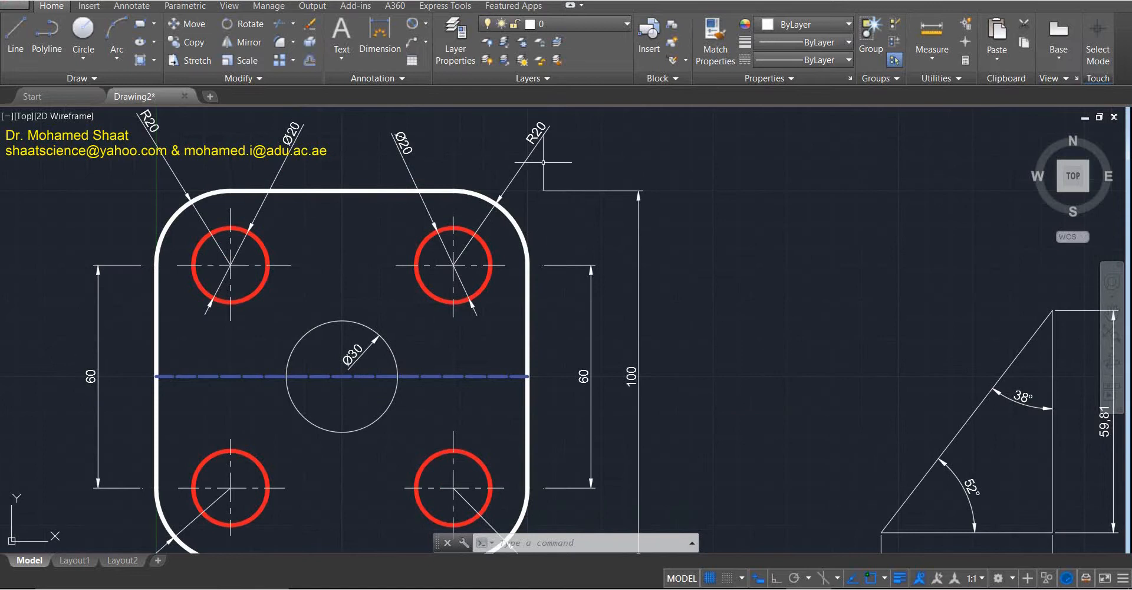
scroll(549, 177, down, 2)
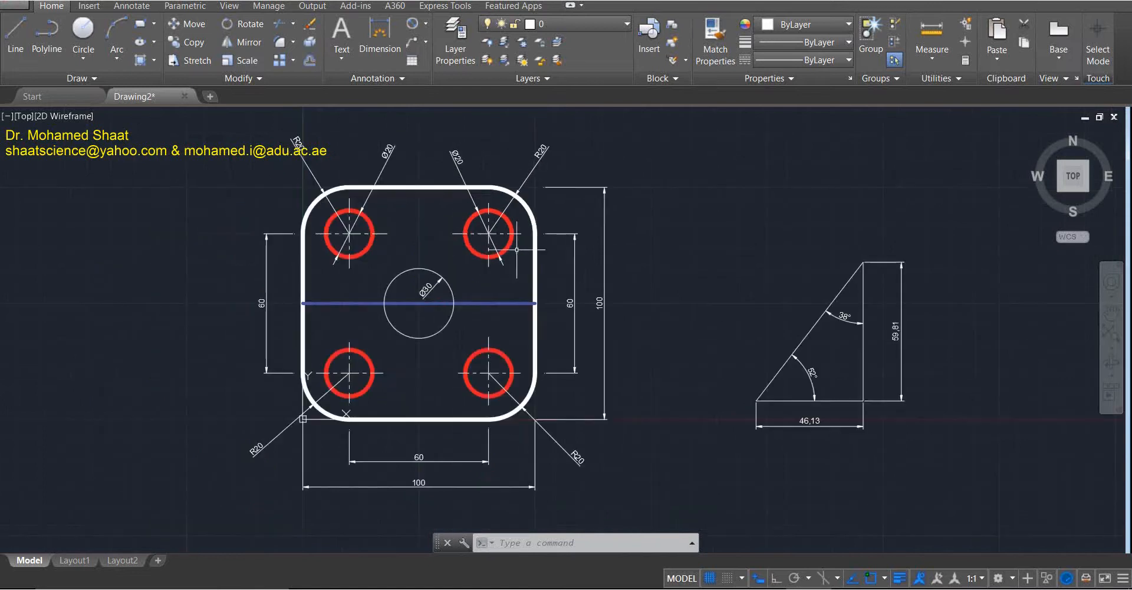
click(427, 24)
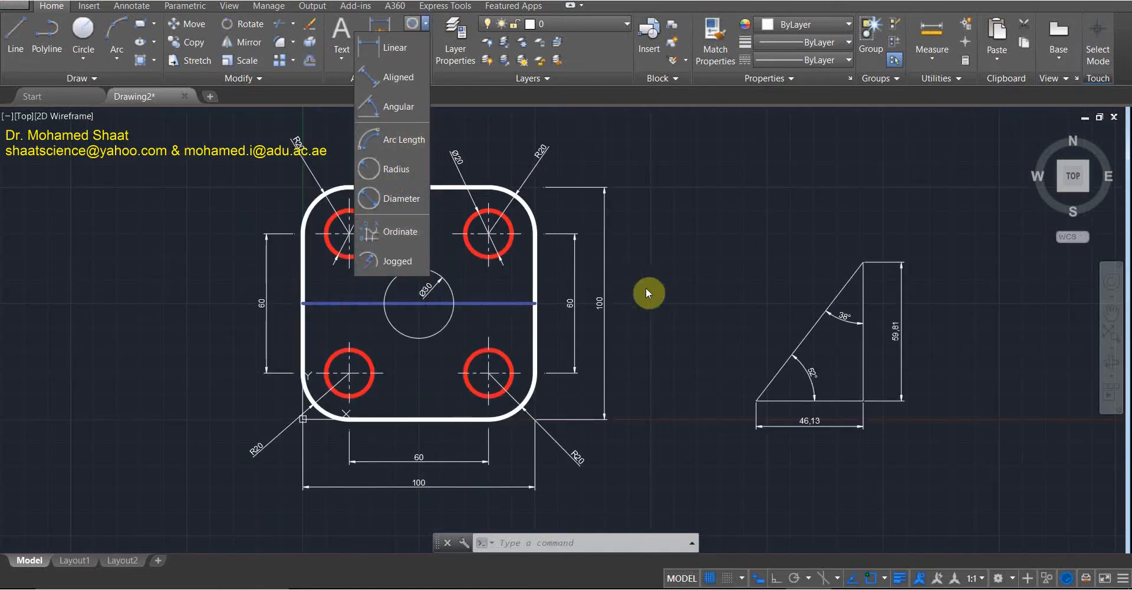
click(646, 288)
click(425, 23)
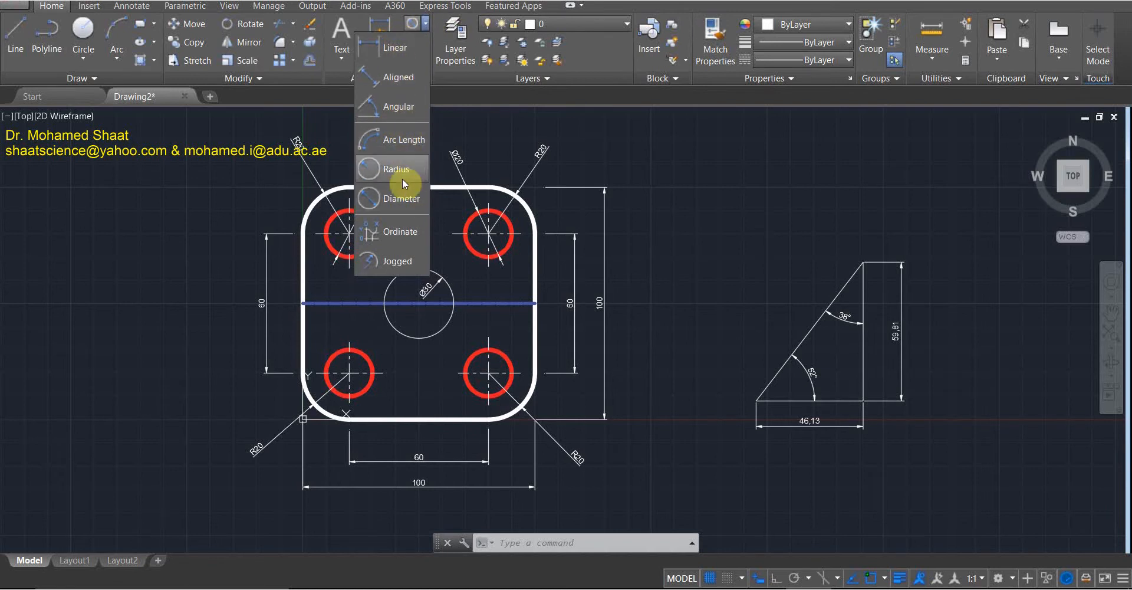
click(697, 180)
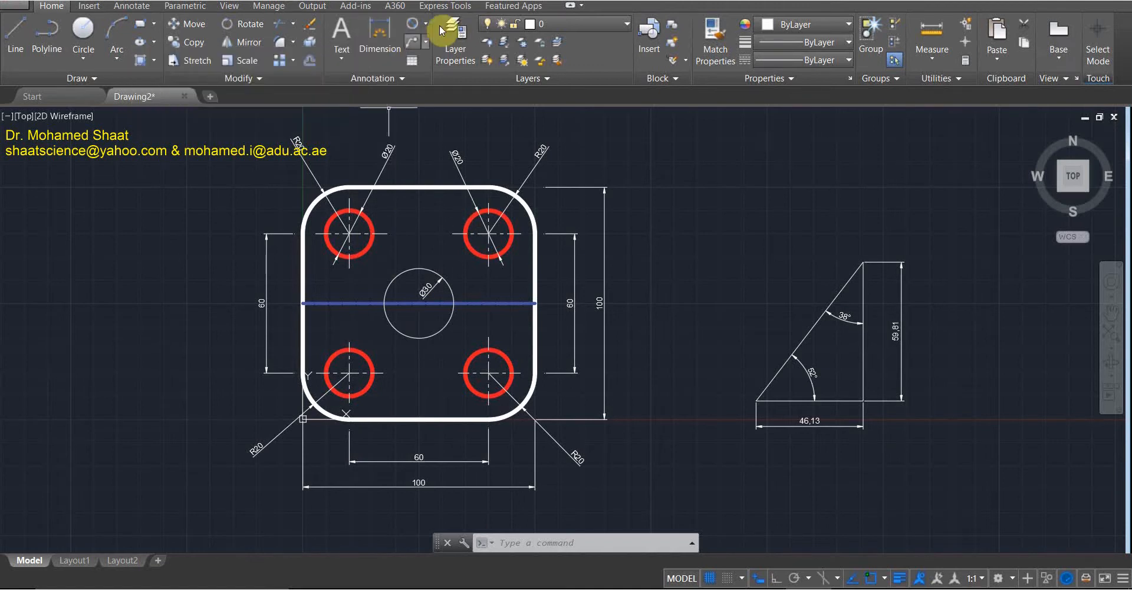
click(424, 26)
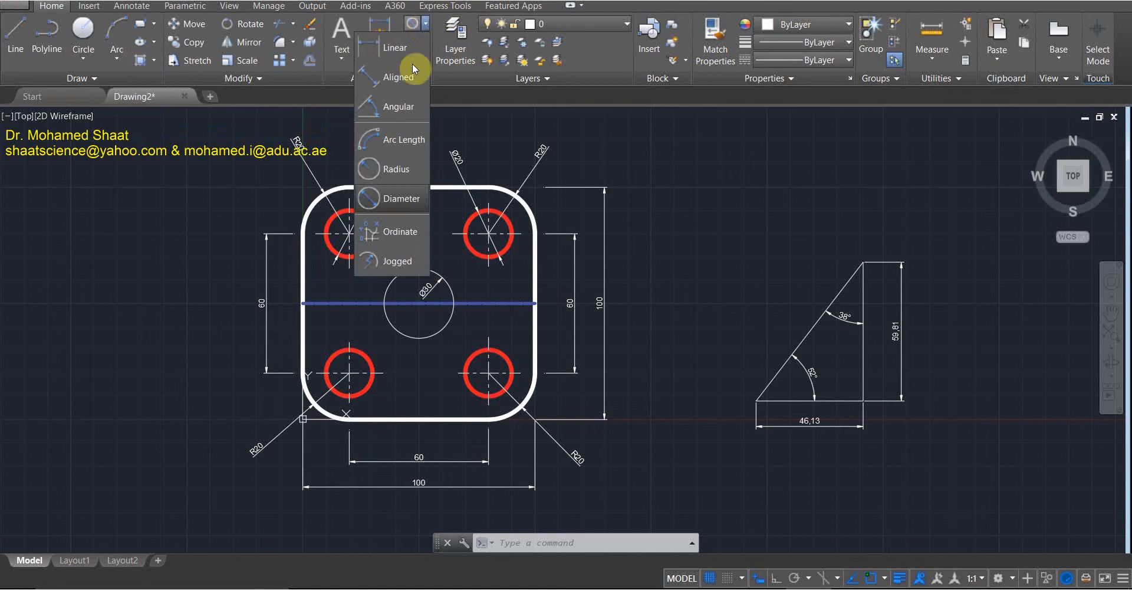
click(375, 21)
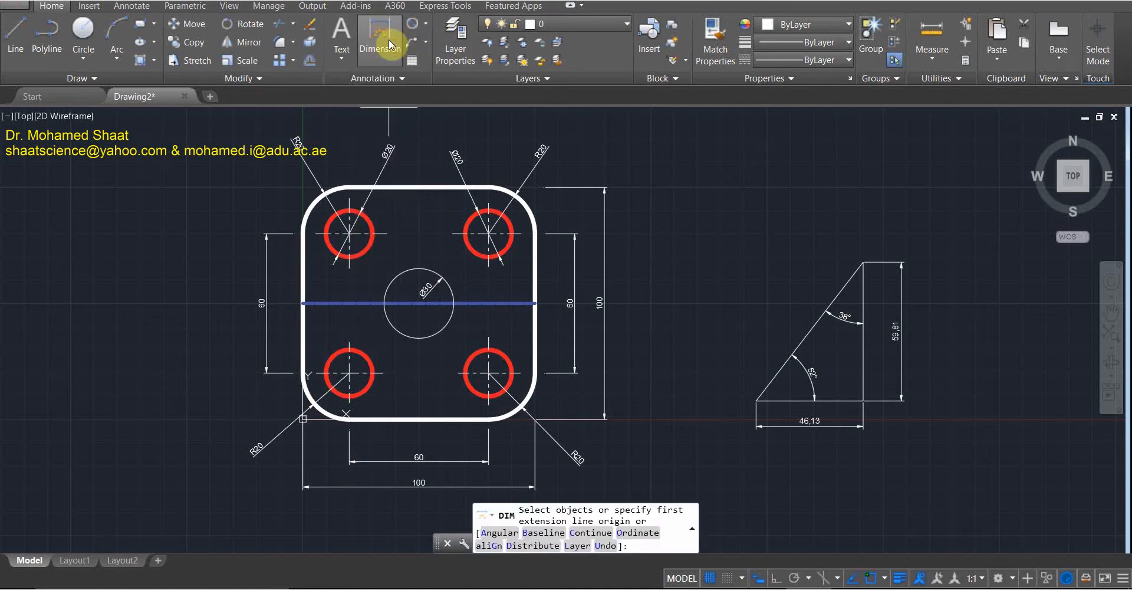
click(425, 26)
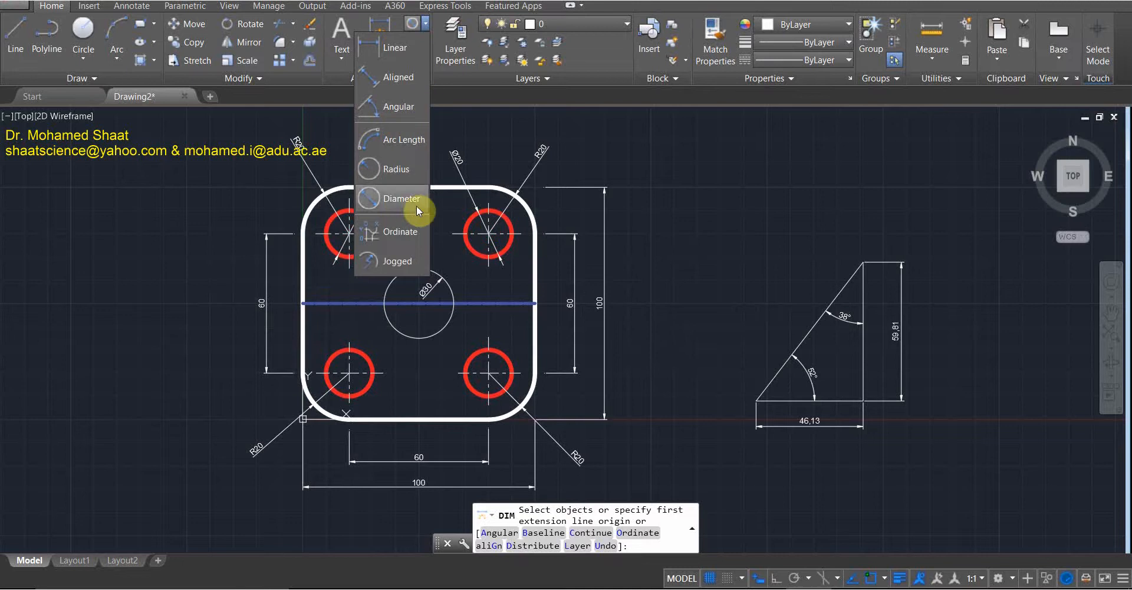
click(379, 27)
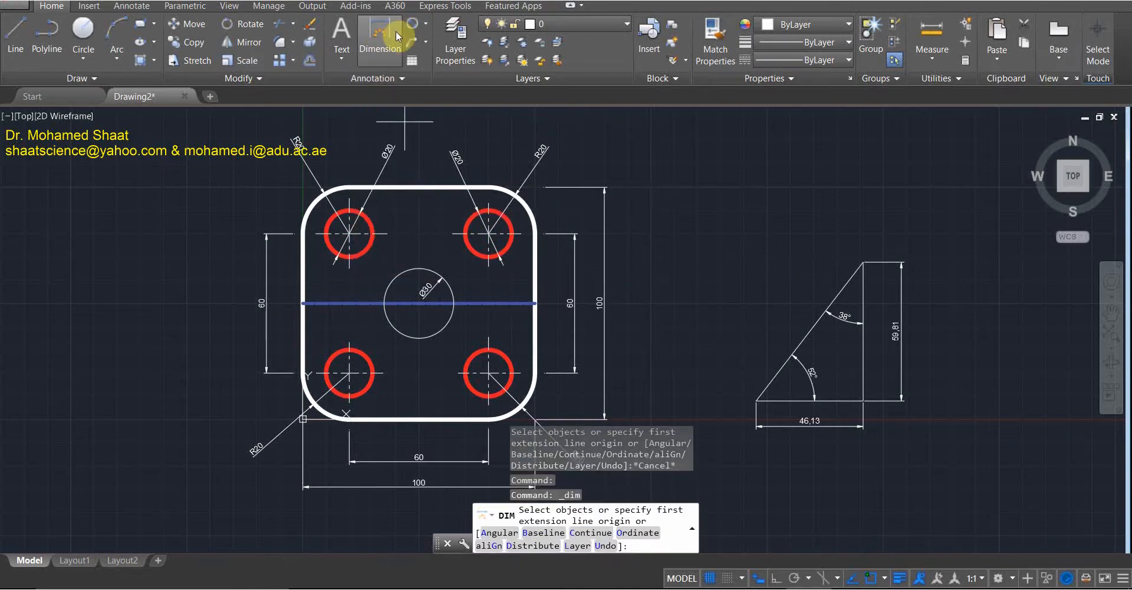
click(426, 25)
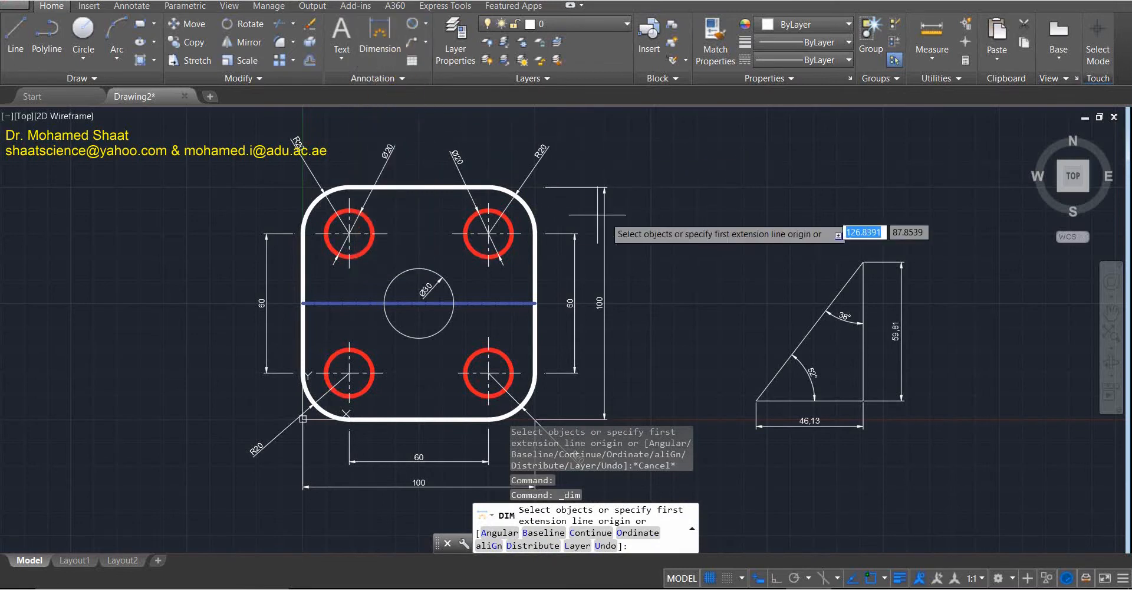
Delete both vertical dimensions beside the right edge of the rounded plate.
key(Escape)
click(665, 187)
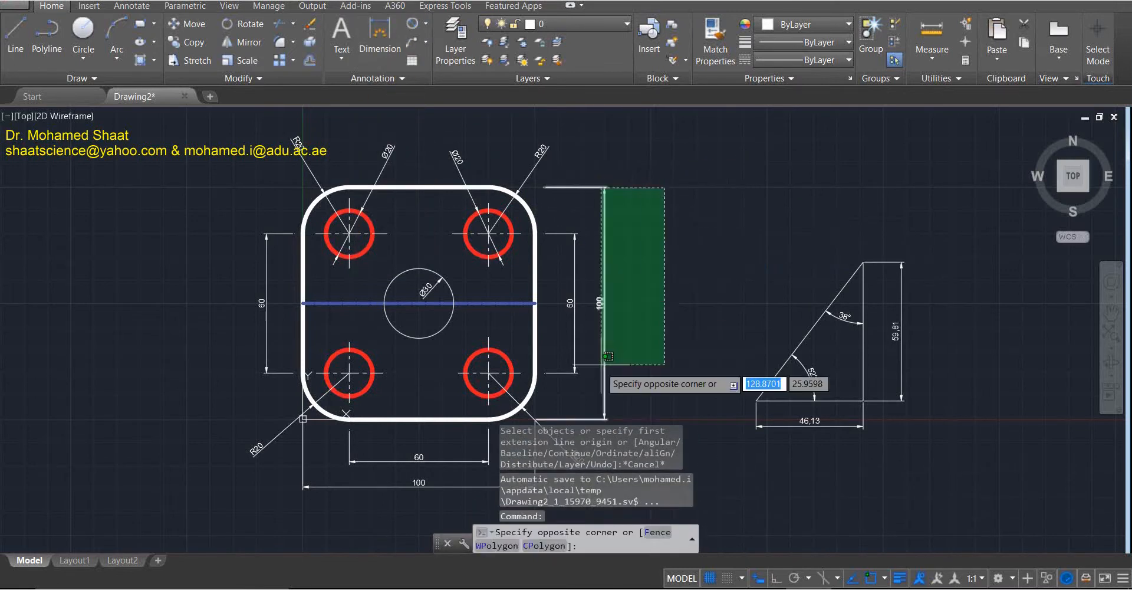
click(561, 402)
key(Delete)
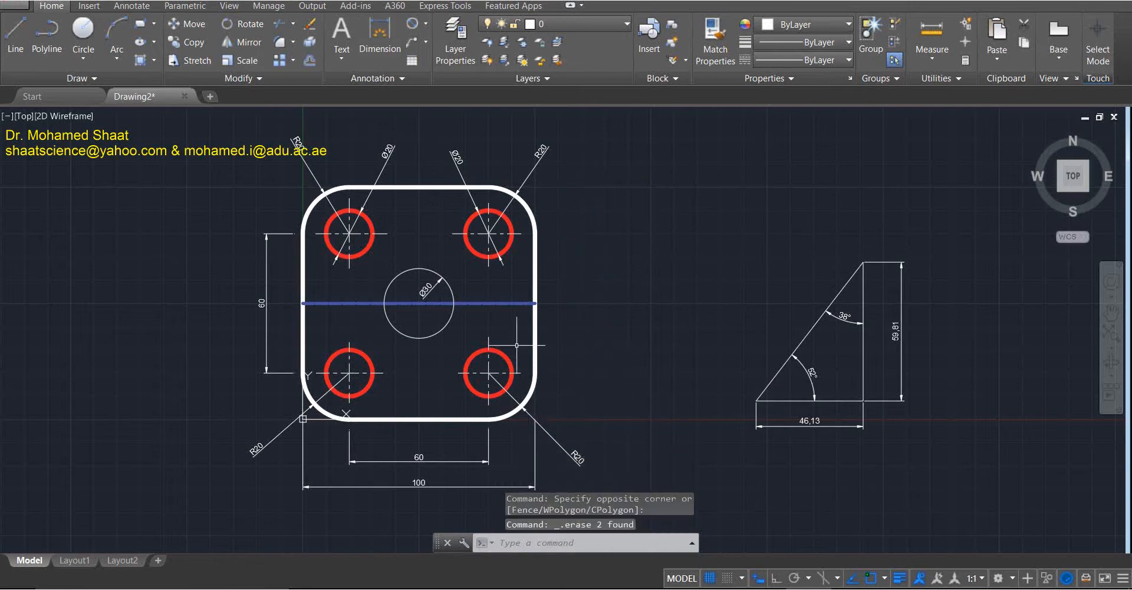
Dimension the straight part of the plate's right edge vertically between the two corner arc endpoints, placing the dimension line outside the plate.
click(379, 30)
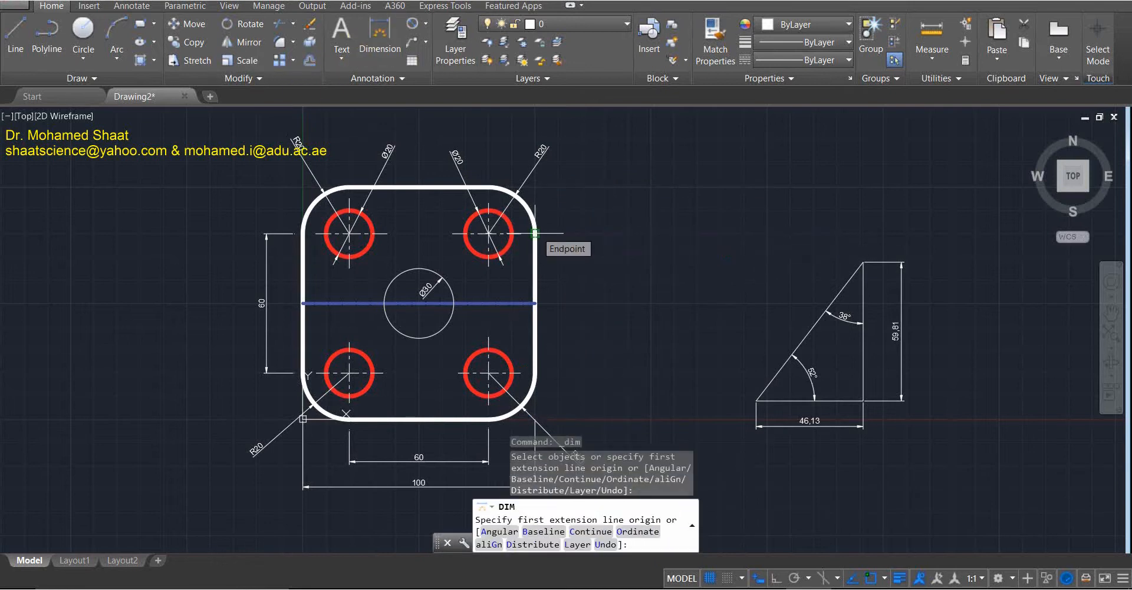
click(535, 233)
click(535, 373)
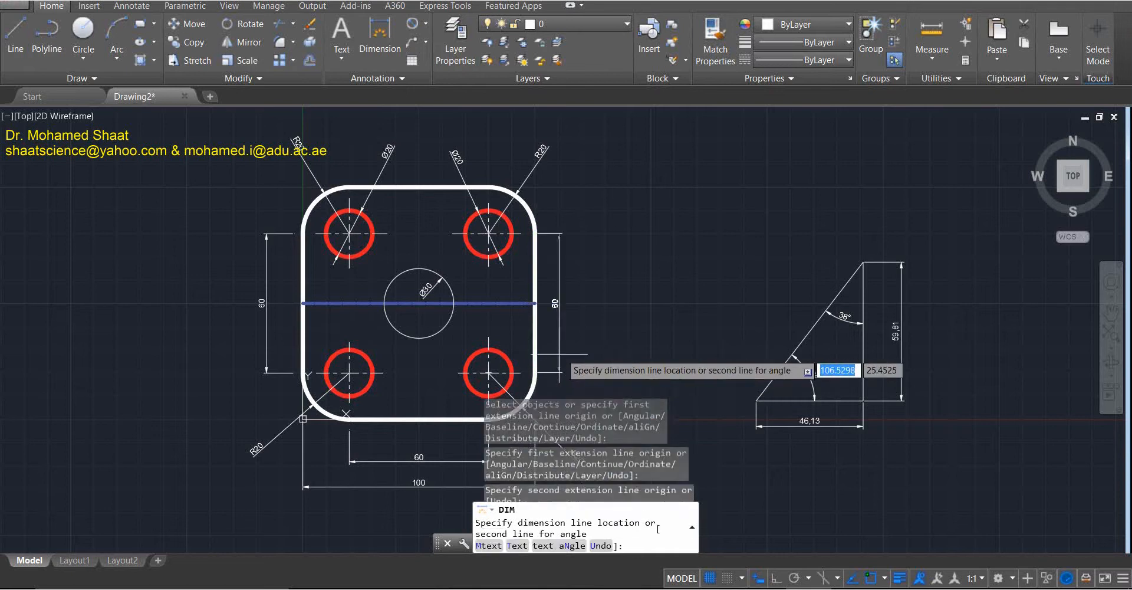
click(591, 354)
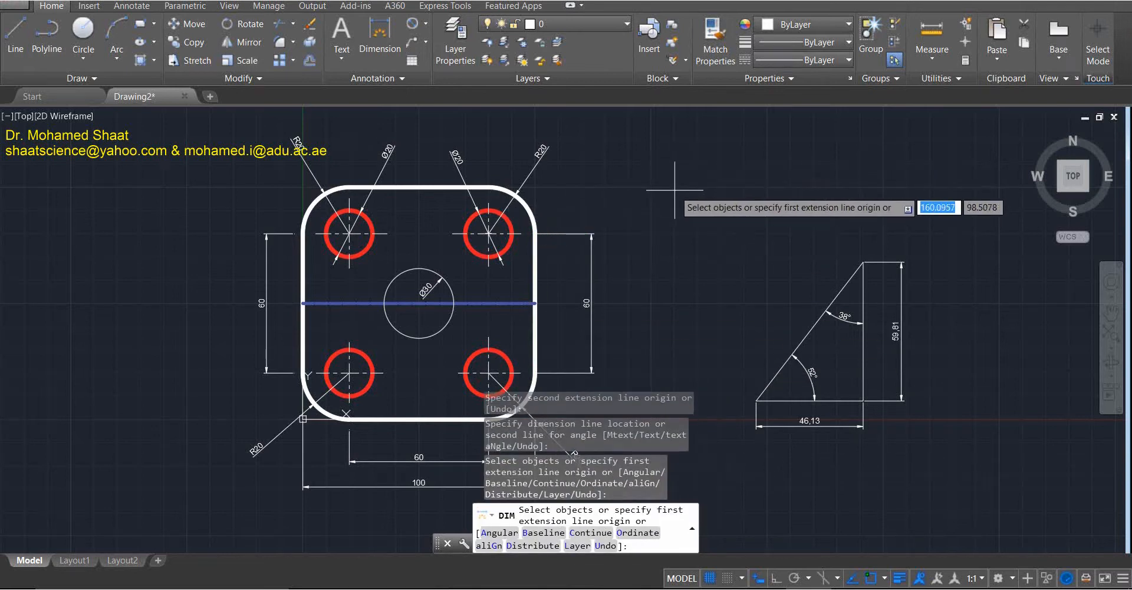
key(Escape)
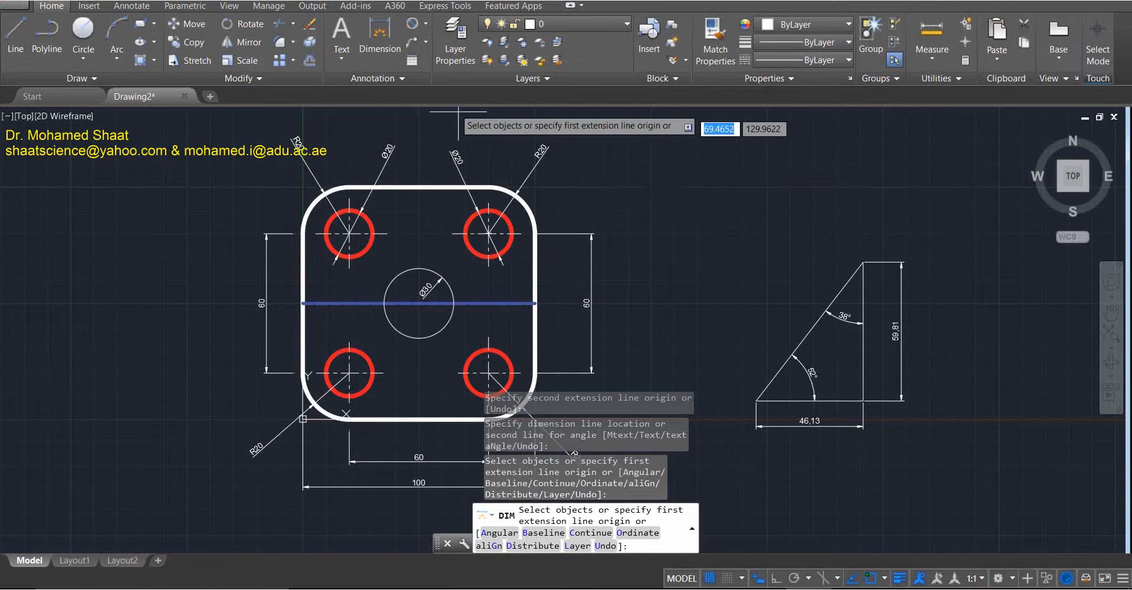
Add a second vertical linear dimension between the same right-edge endpoints, placed farther out from the plate.
click(426, 42)
click(409, 59)
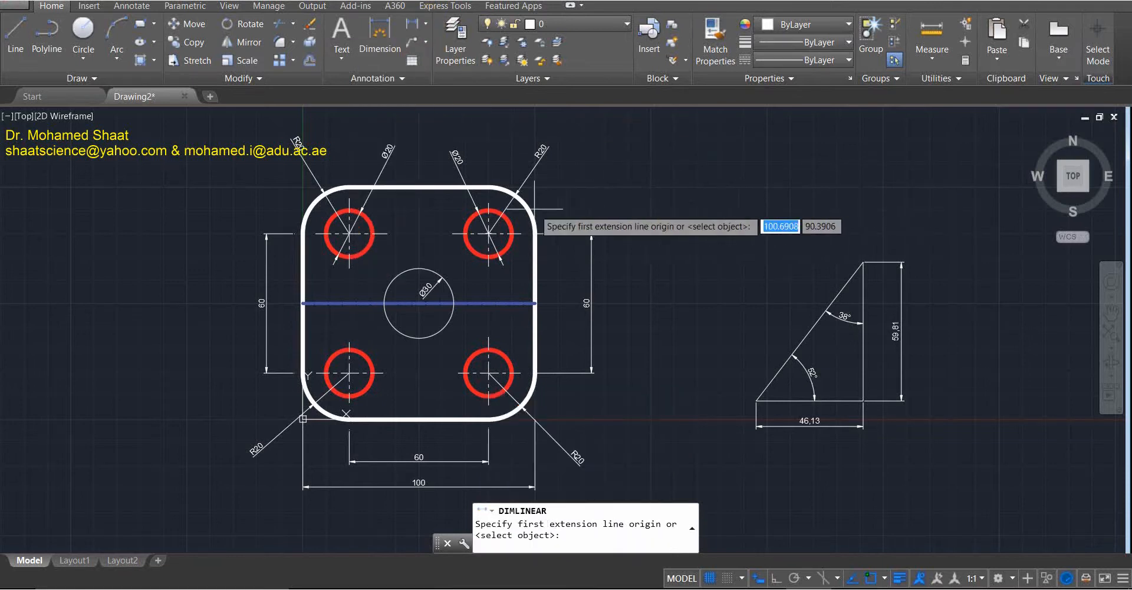
click(488, 372)
click(535, 373)
click(649, 377)
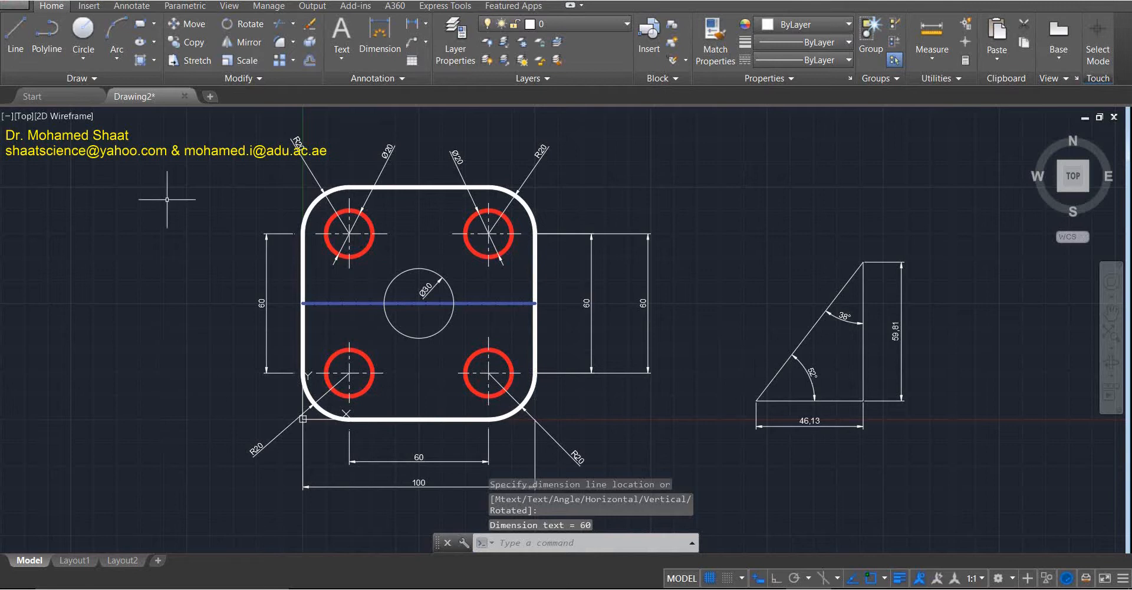
Delete the outermost duplicate vertical dimension on the plate's right side.
click(681, 250)
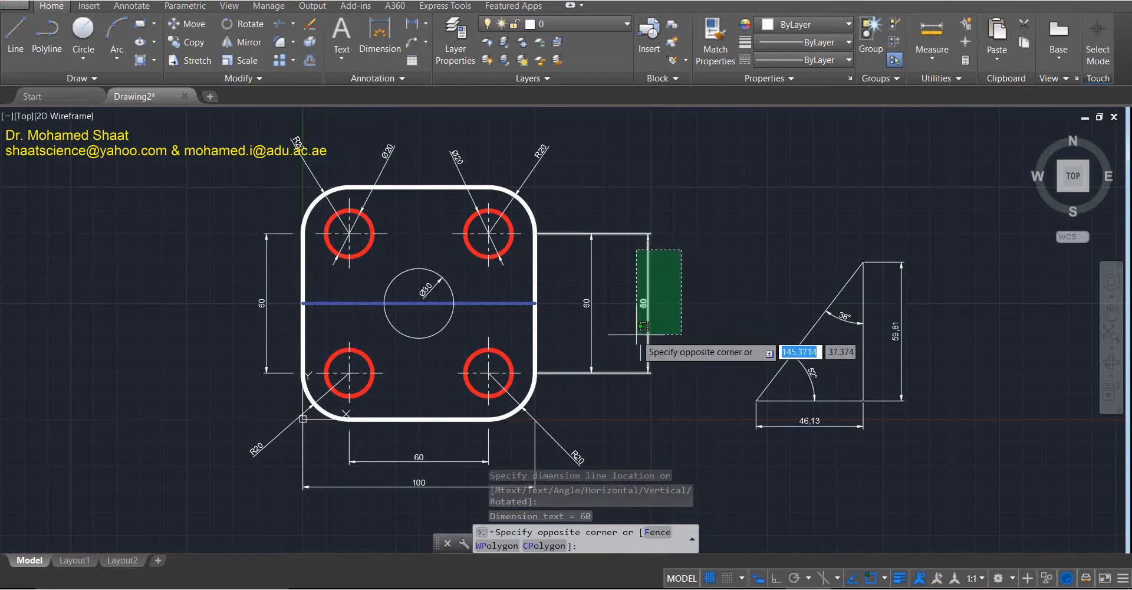
click(644, 326)
key(Delete)
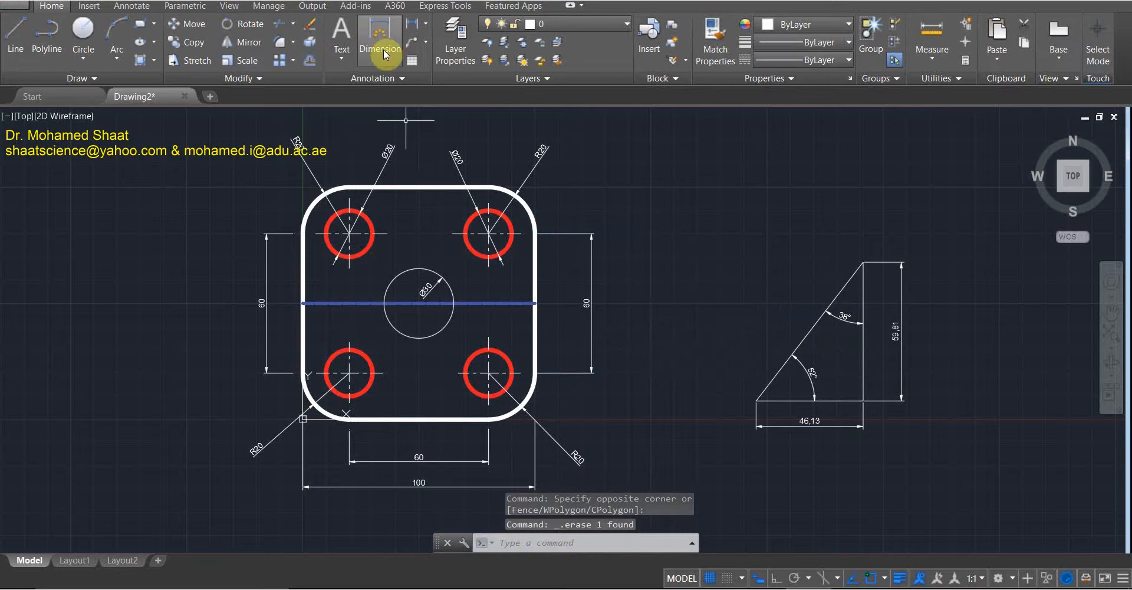
click(384, 53)
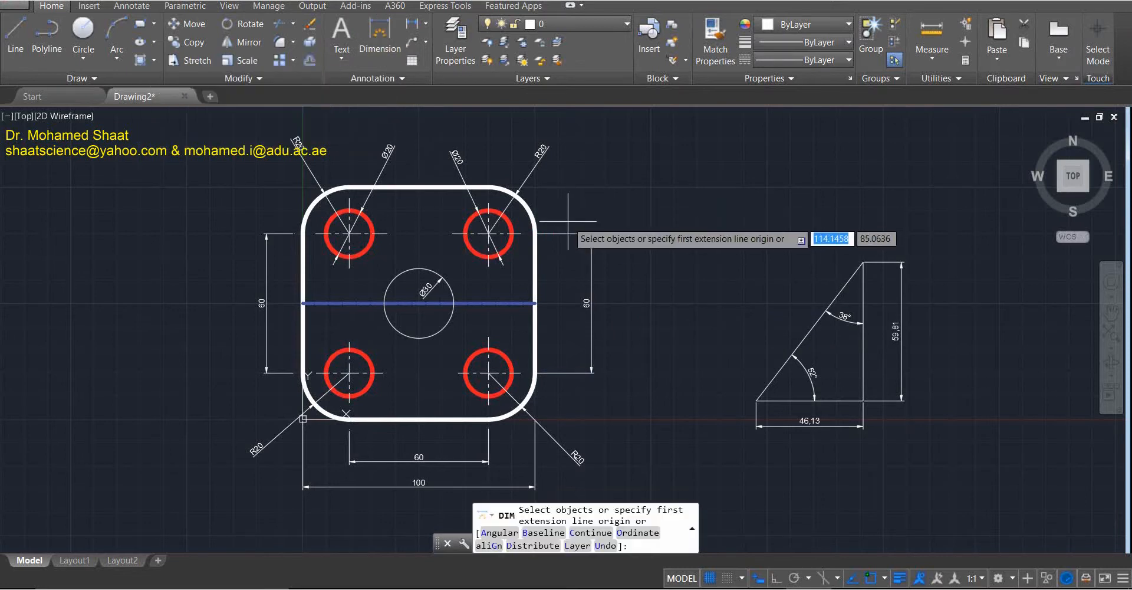
key(Escape)
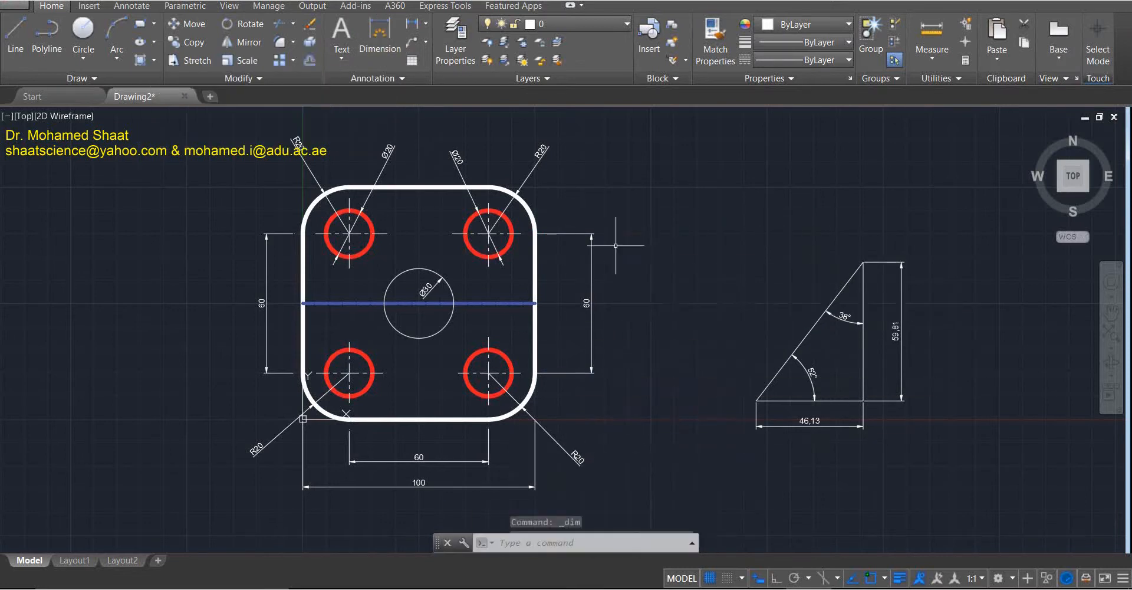
click(425, 24)
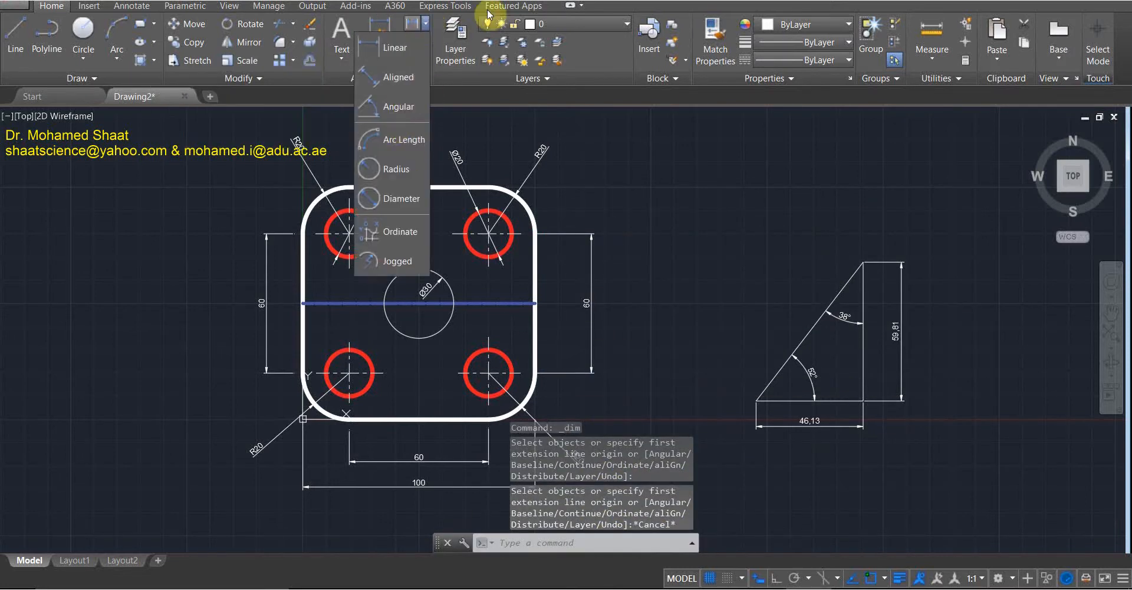
Add another radius dimension to the plate's upper-right corner arc with the general Dimension command, placing its text outside the plate.
click(371, 32)
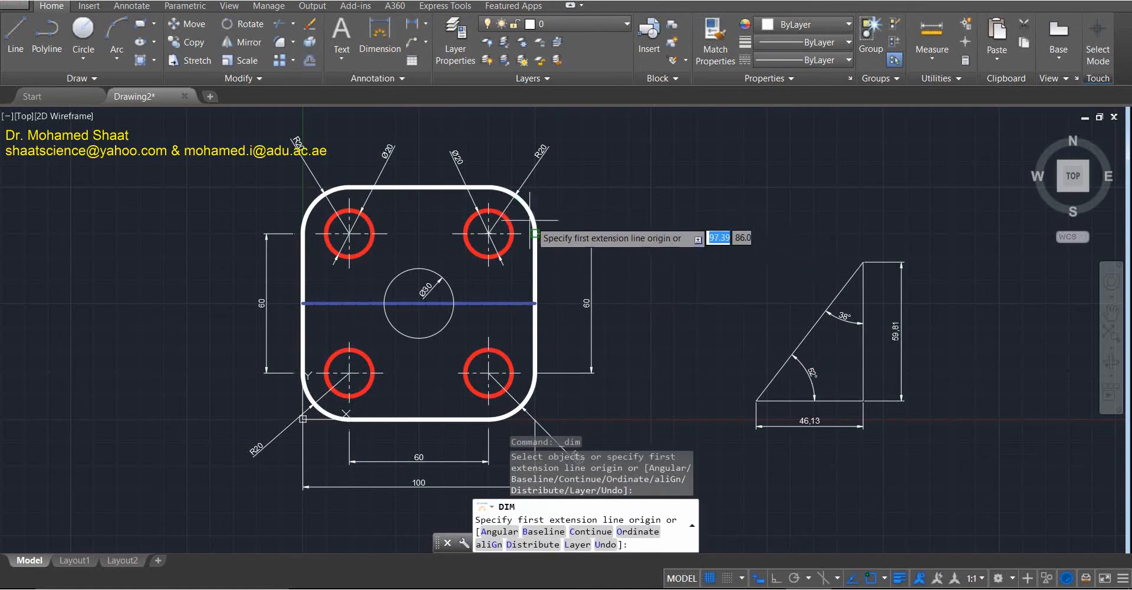
scroll(537, 231, up, 5)
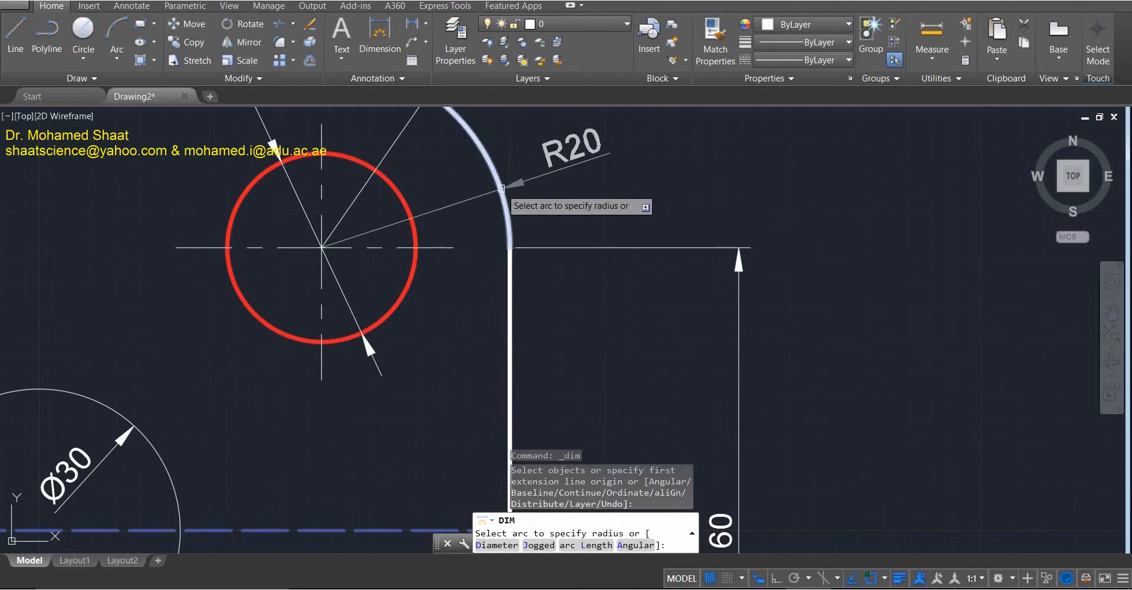
click(501, 189)
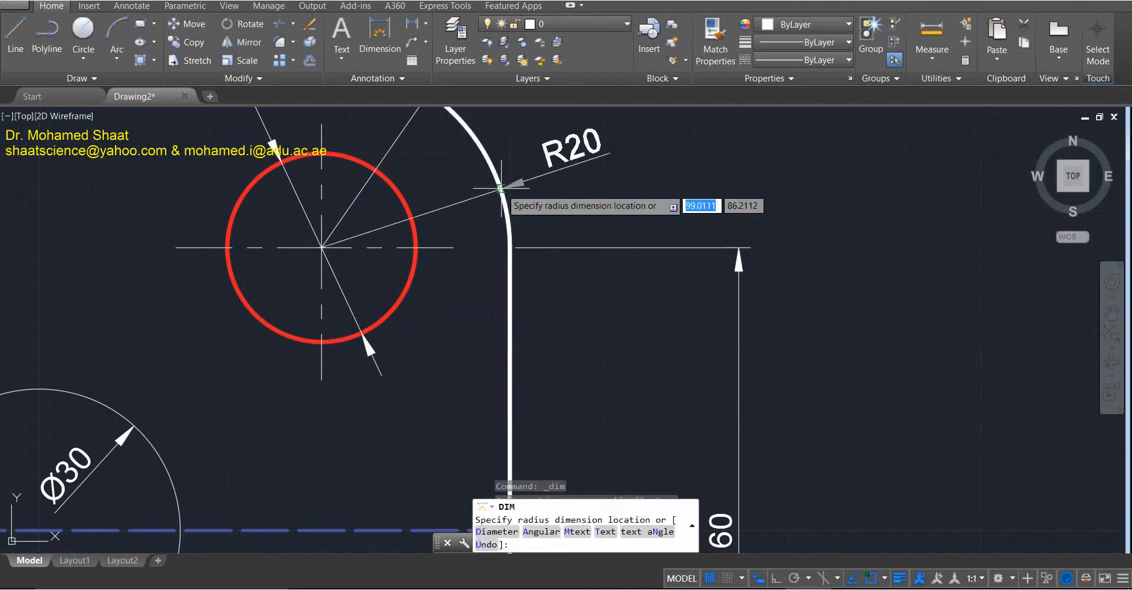
click(643, 139)
scroll(643, 140, down, 3)
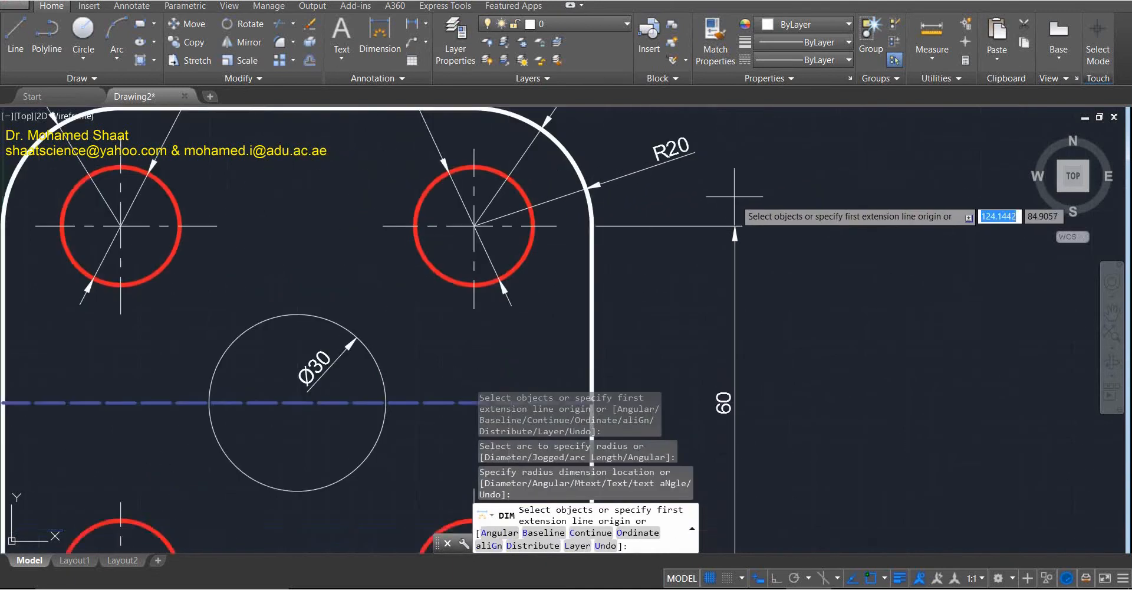
scroll(826, 242, up, 1)
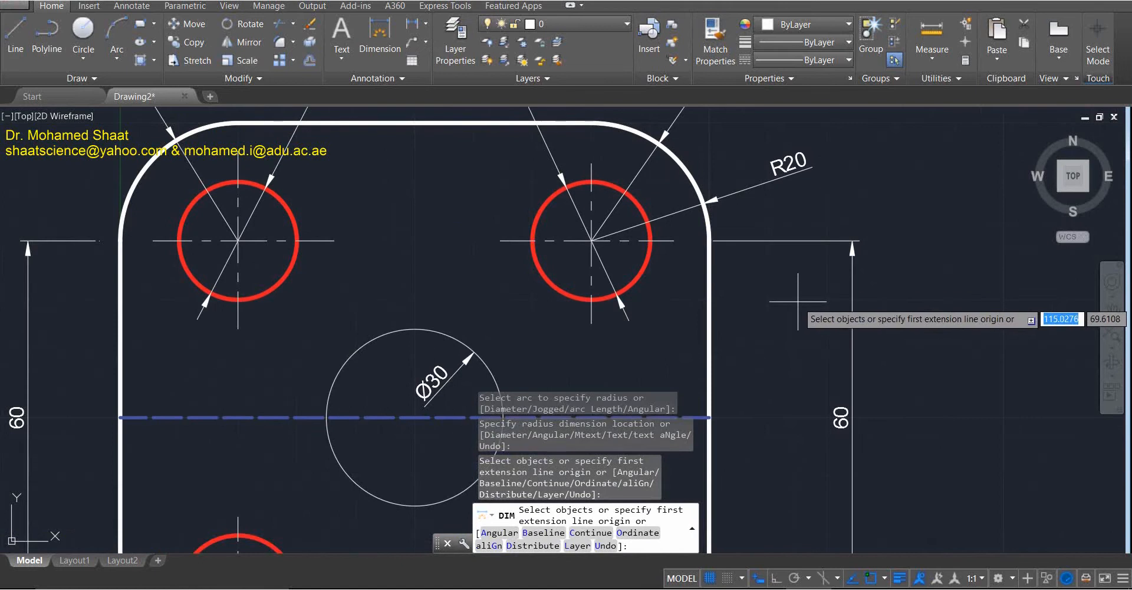
Add an aligned dimension between the centers of the upper-right and lower-left red holes, placed outside the plate's upper-left corner.
click(424, 23)
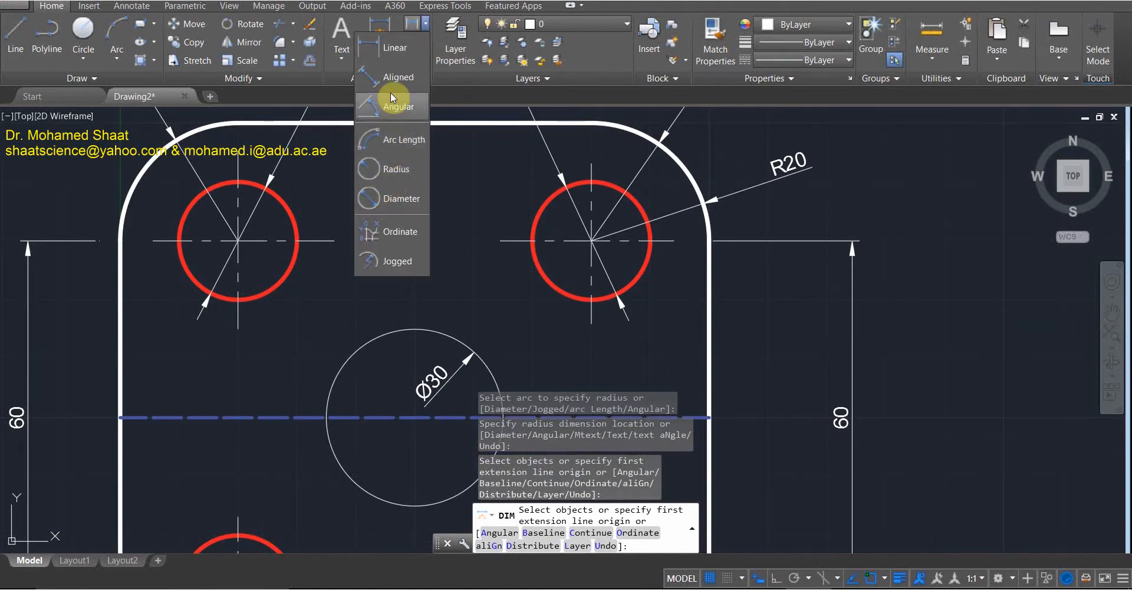
click(898, 276)
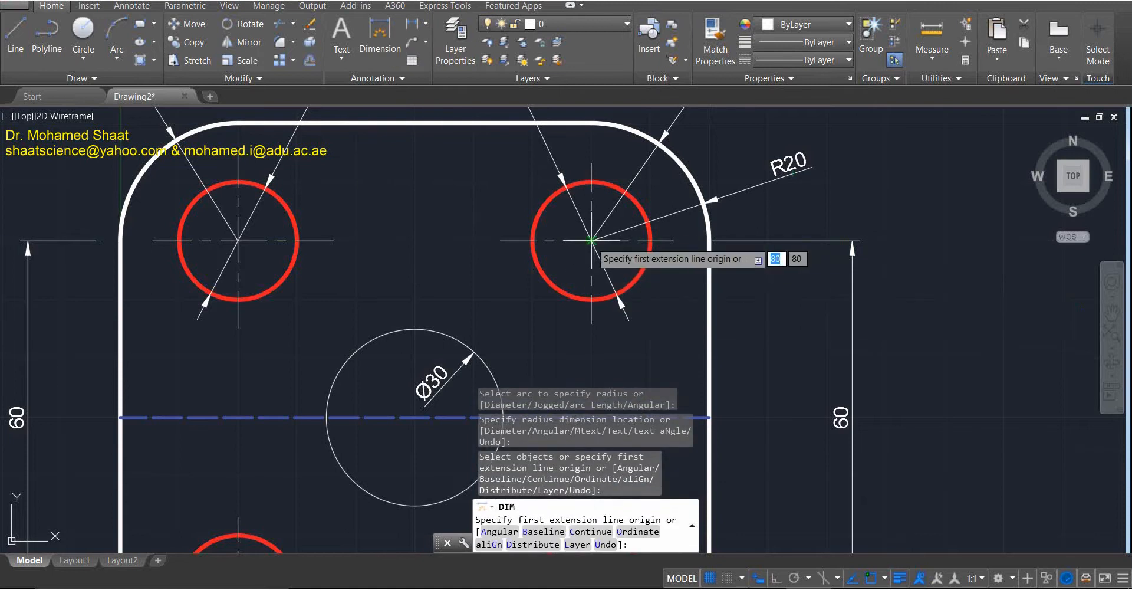
click(591, 241)
scroll(385, 374, down, 6)
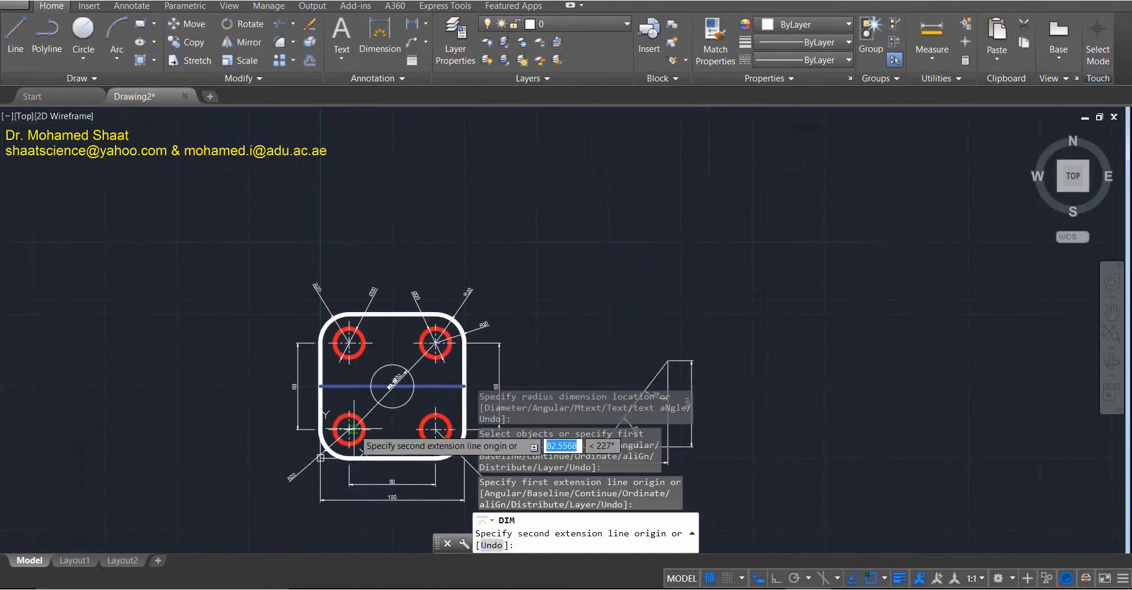
click(349, 429)
click(266, 263)
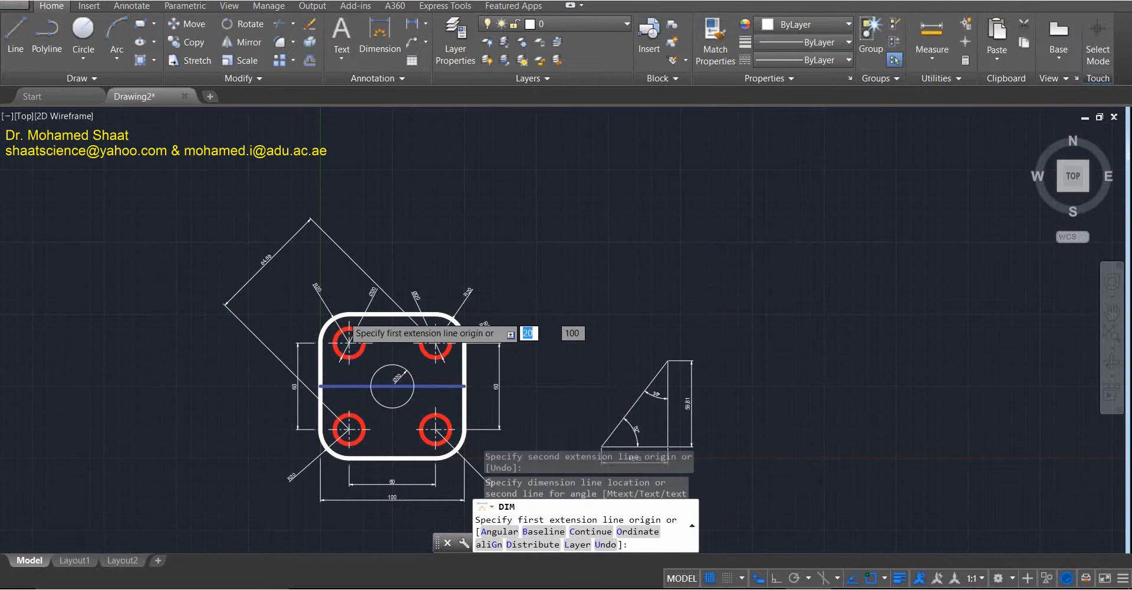
Add an angular dimension between the triangle's base and sloped side, placed outside the existing 52° dimension.
scroll(383, 348, up, 2)
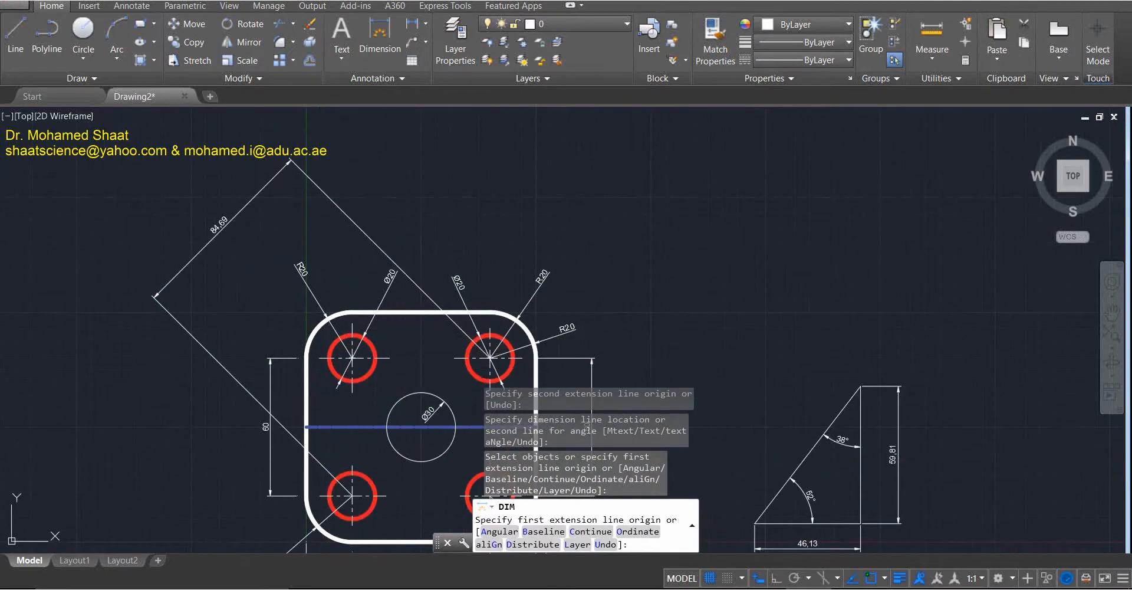
click(424, 23)
click(384, 28)
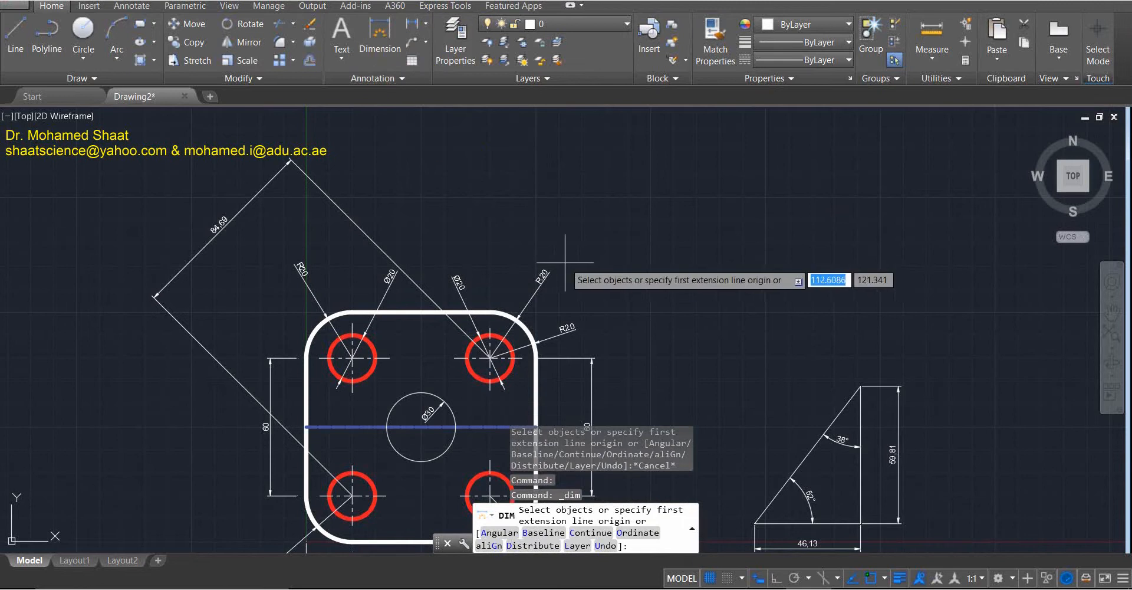
middle_drag(721, 319, 570, 145)
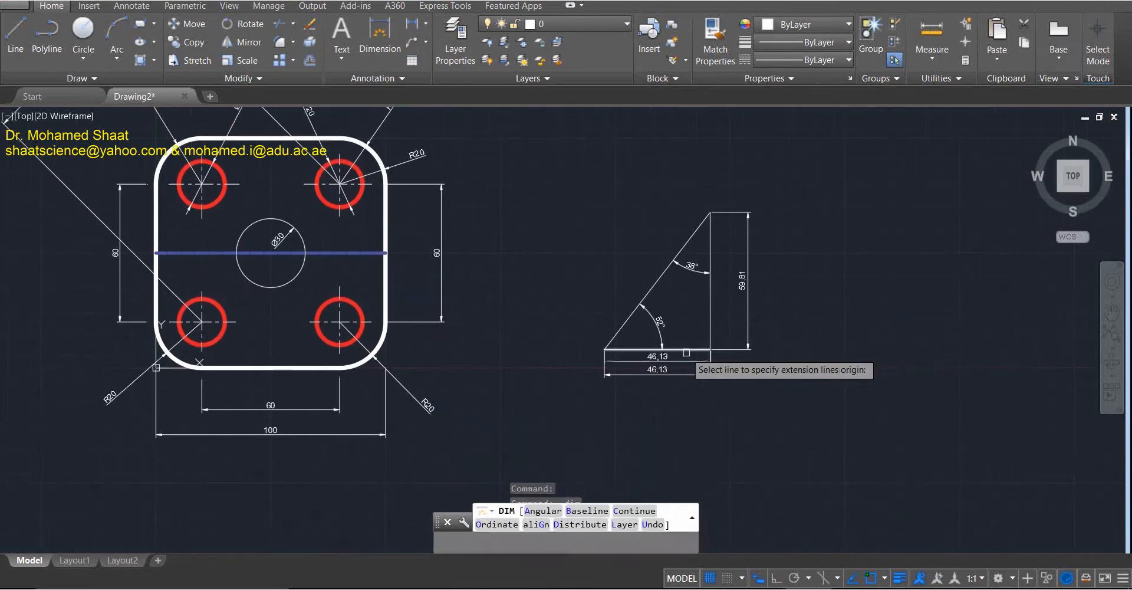
scroll(687, 353, up, 4)
scroll(660, 353, up, 3)
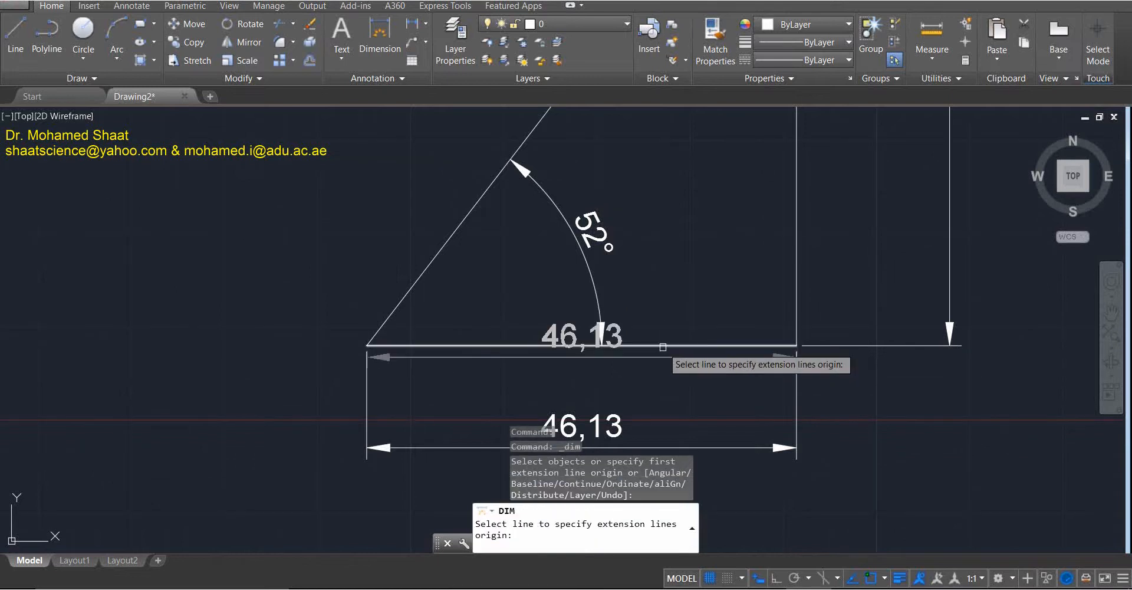
click(662, 347)
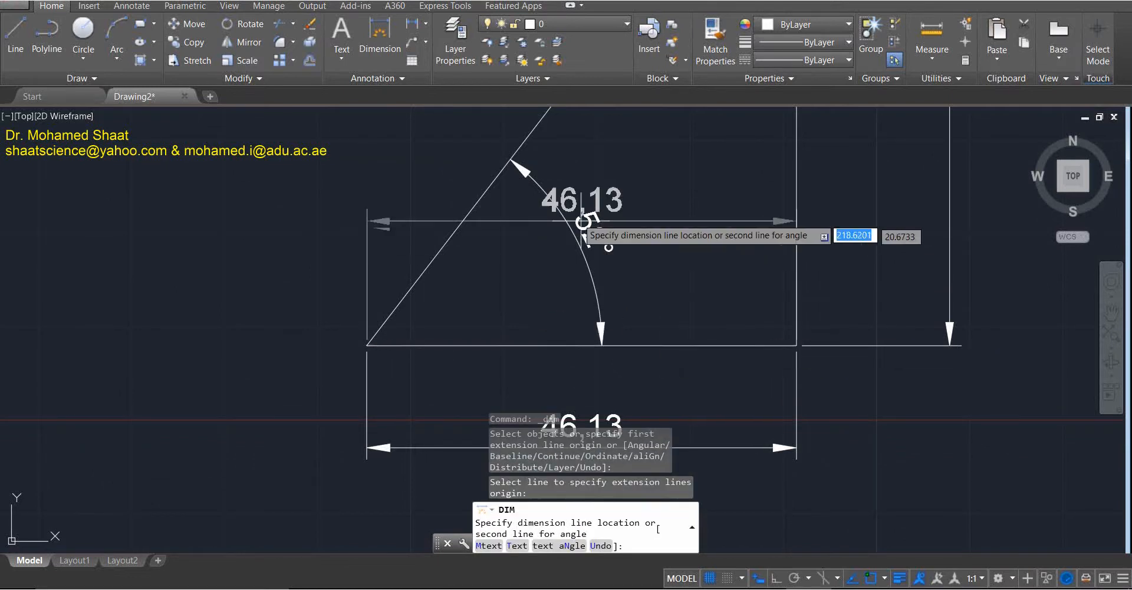
click(529, 135)
click(678, 194)
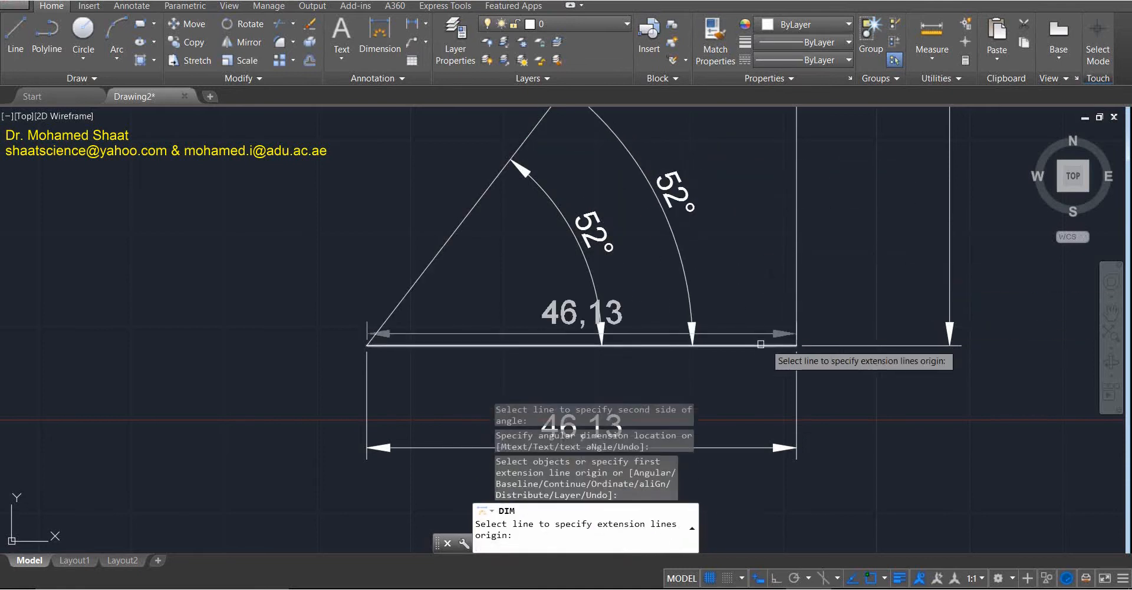
End the Dimension command and delete the diagonal aligned dimension between the two opposite red holes.
scroll(860, 297, down, 4)
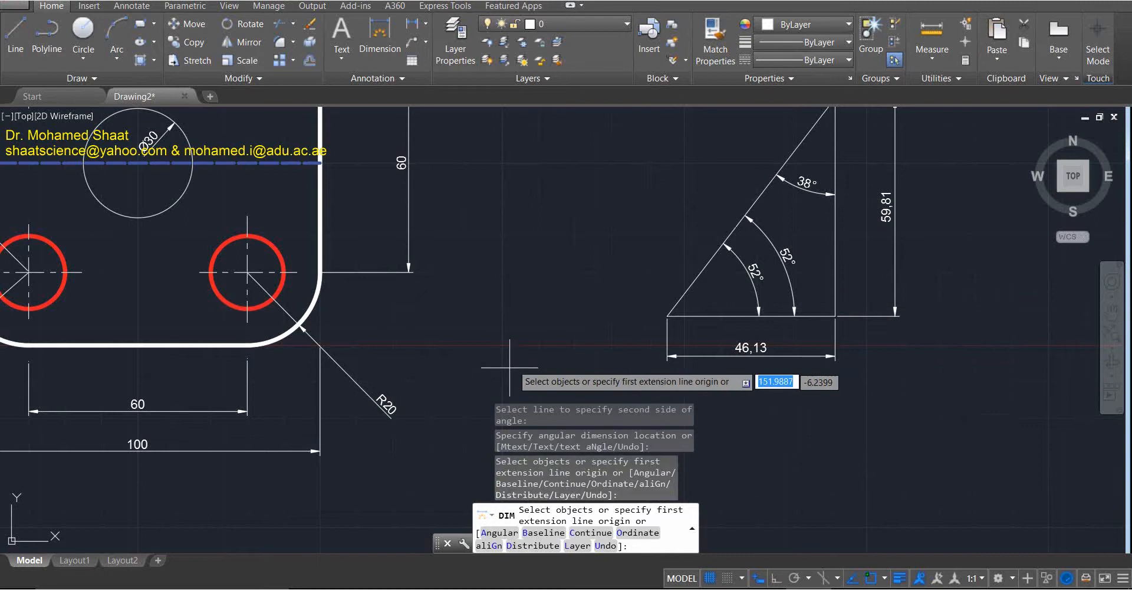
scroll(564, 313, down, 1)
middle_drag(558, 283, 653, 354)
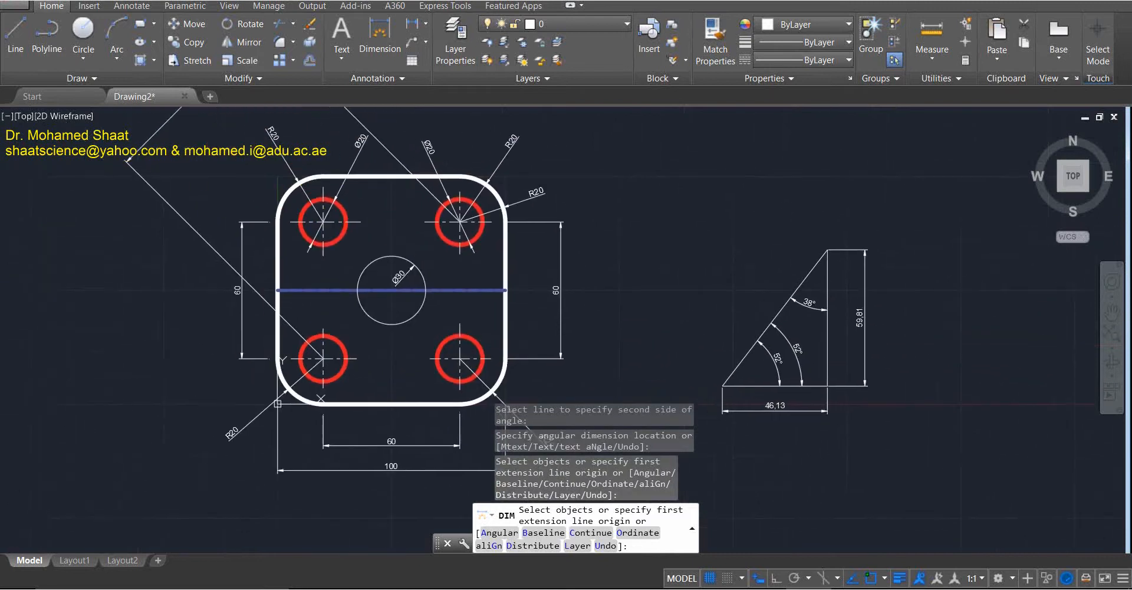
scroll(674, 337, down, 2)
scroll(686, 322, up, 2)
middle_drag(673, 308, 677, 246)
key(Escape)
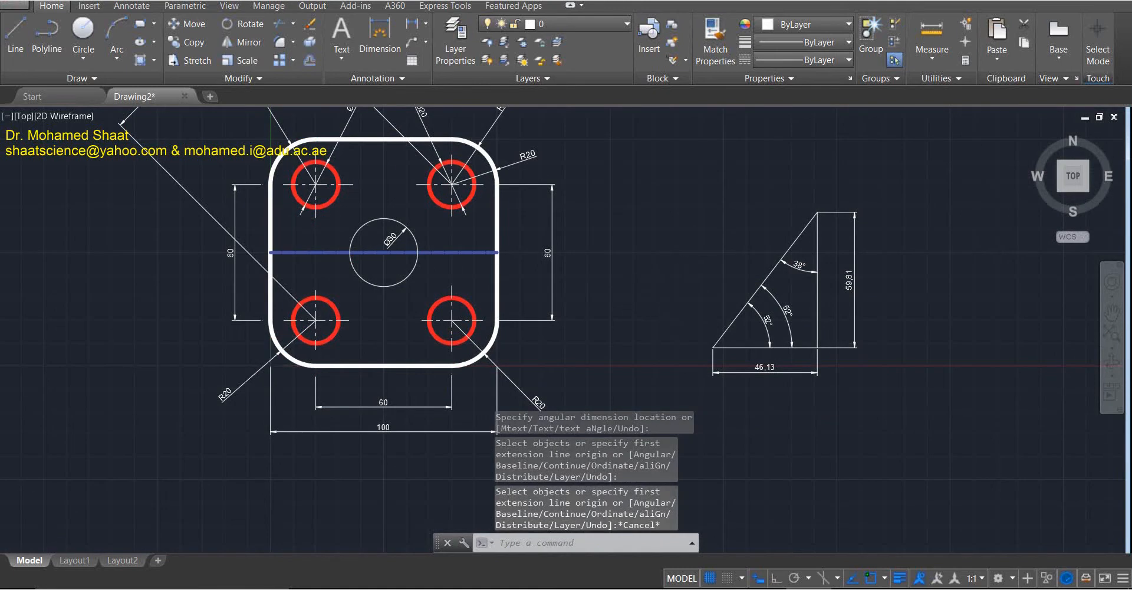
scroll(677, 291, down, 2)
click(363, 144)
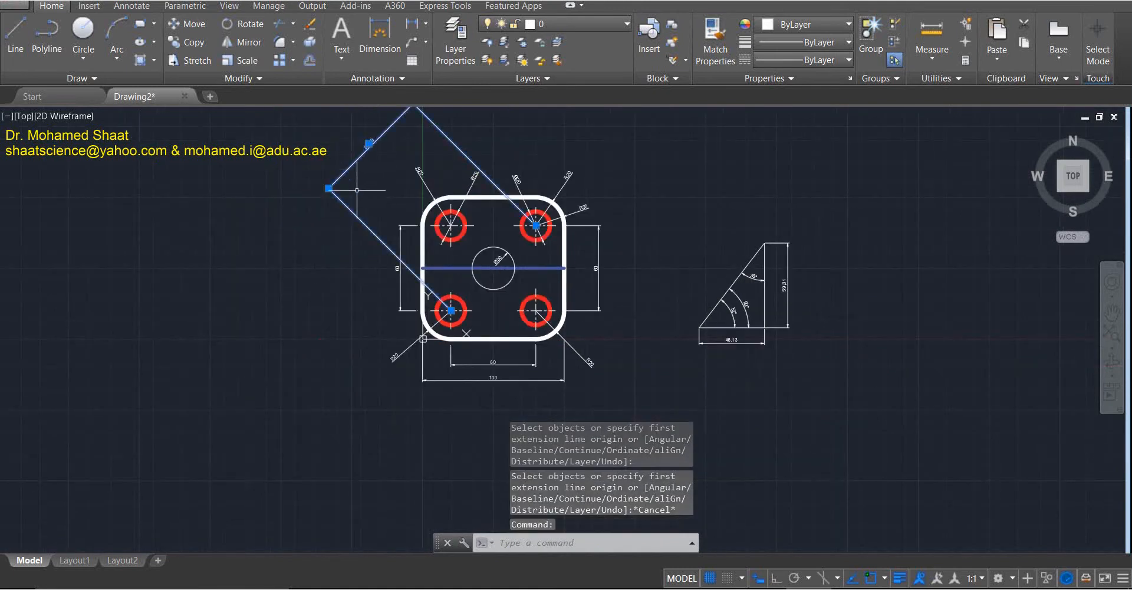
key(Delete)
mouse_move(555, 248)
middle_down()
mouse_move(495, 271)
mouse_move(389, 243)
middle_up()
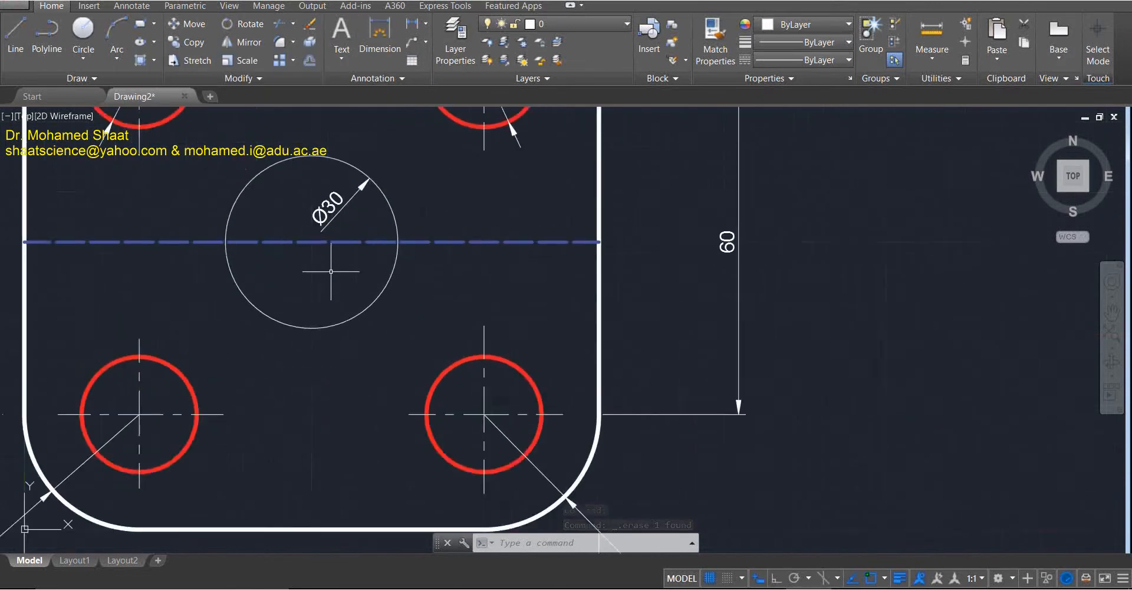
scroll(327, 273, up, 7)
middle_drag(336, 279, 466, 338)
scroll(465, 338, down, 2)
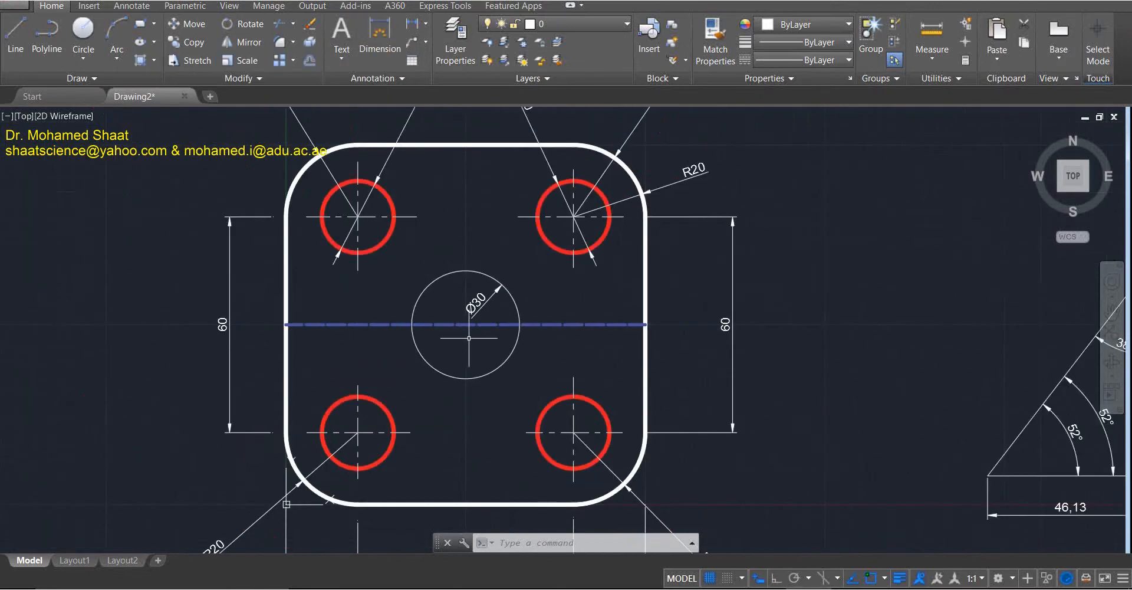
scroll(469, 355, down, 2)
middle_drag(480, 381, 420, 363)
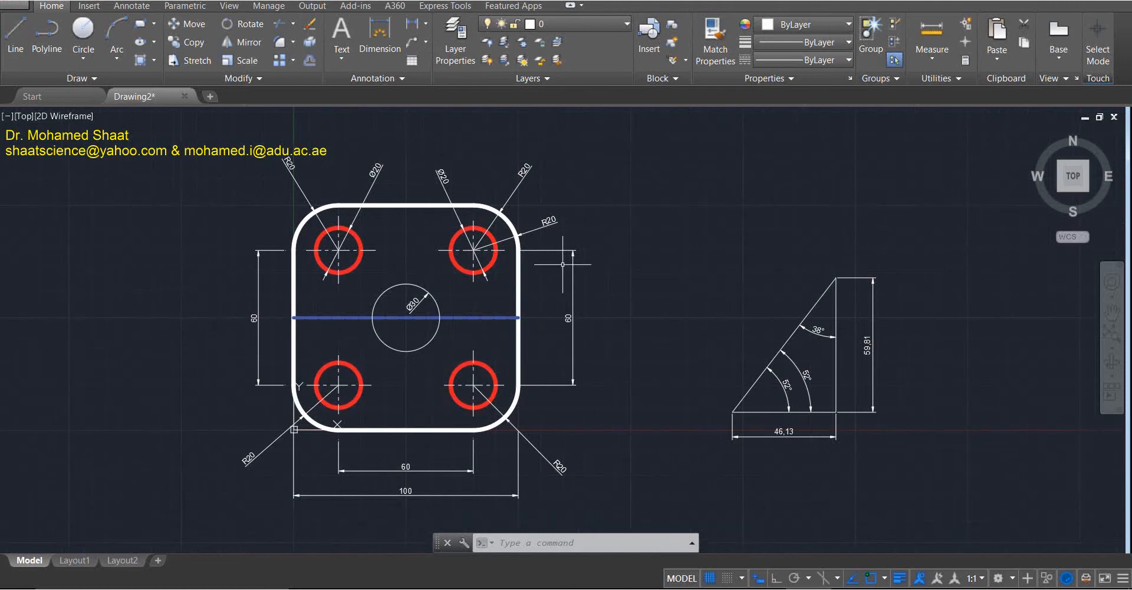
Examine the finished radius, diameter and linear dimensions around the plate, including the two radius dimensions on its upper-right corner arc.
scroll(560, 230, up, 2)
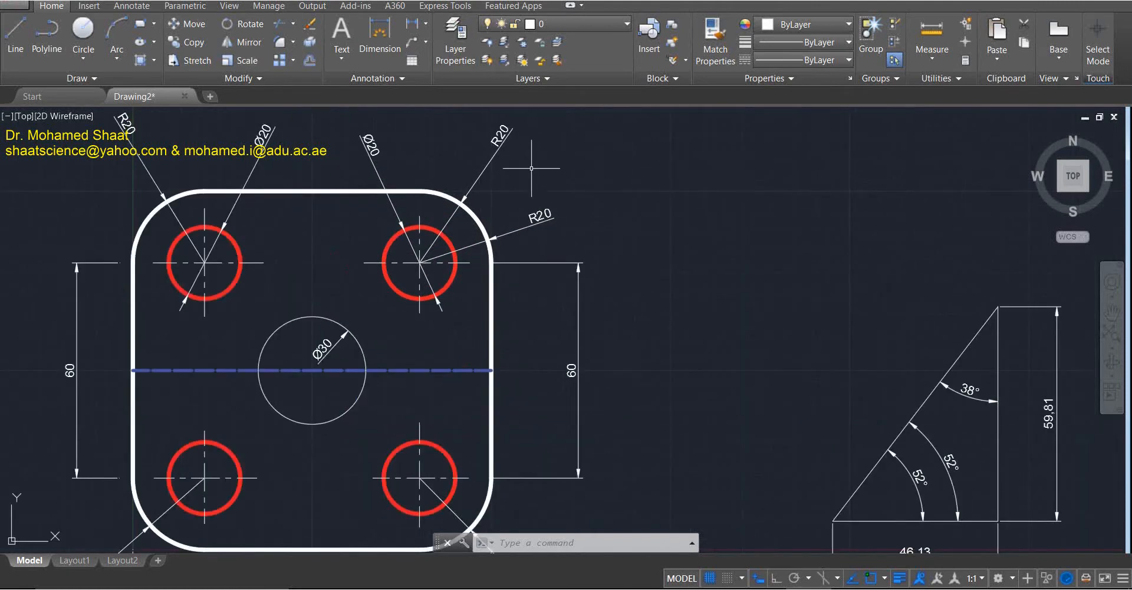
mouse_move(518, 170)
middle_down()
mouse_move(518, 208)
mouse_move(582, 172)
middle_up()
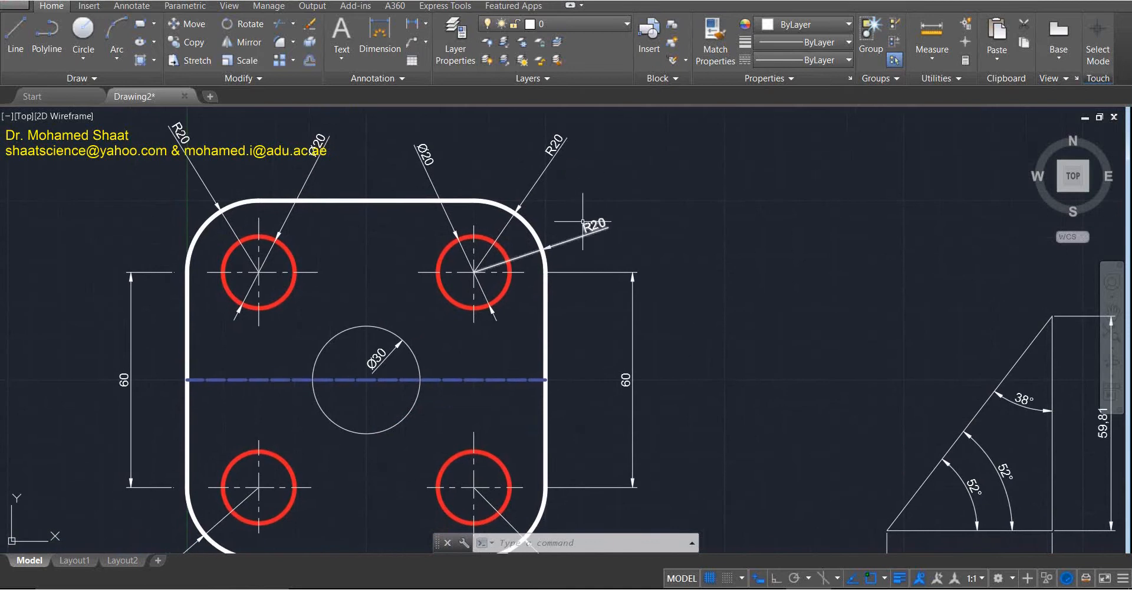
scroll(620, 274, down, 2)
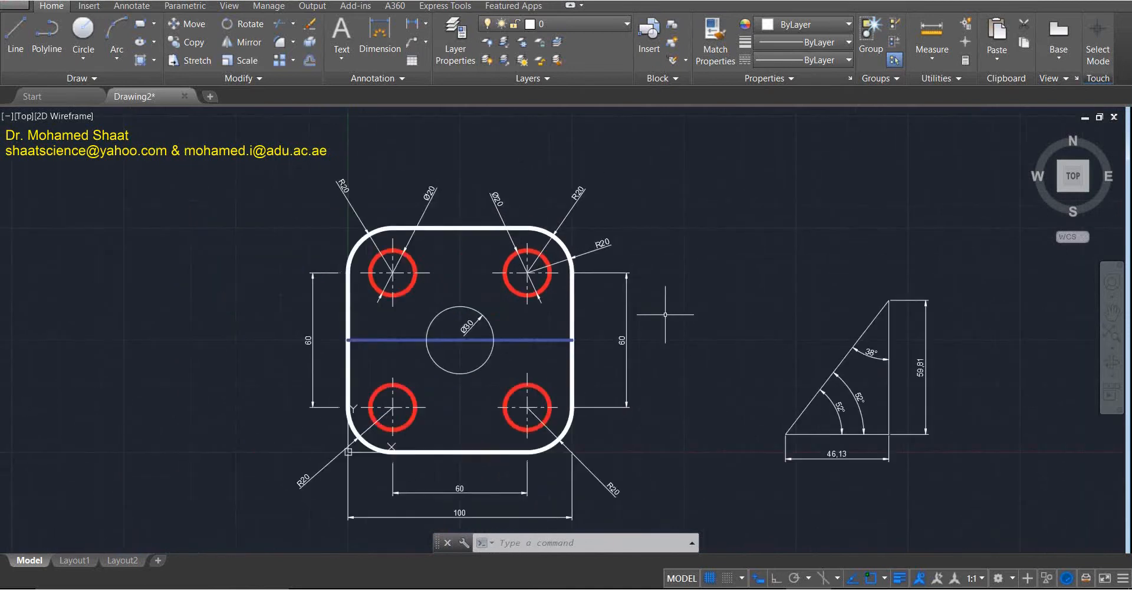
middle_drag(596, 346, 583, 322)
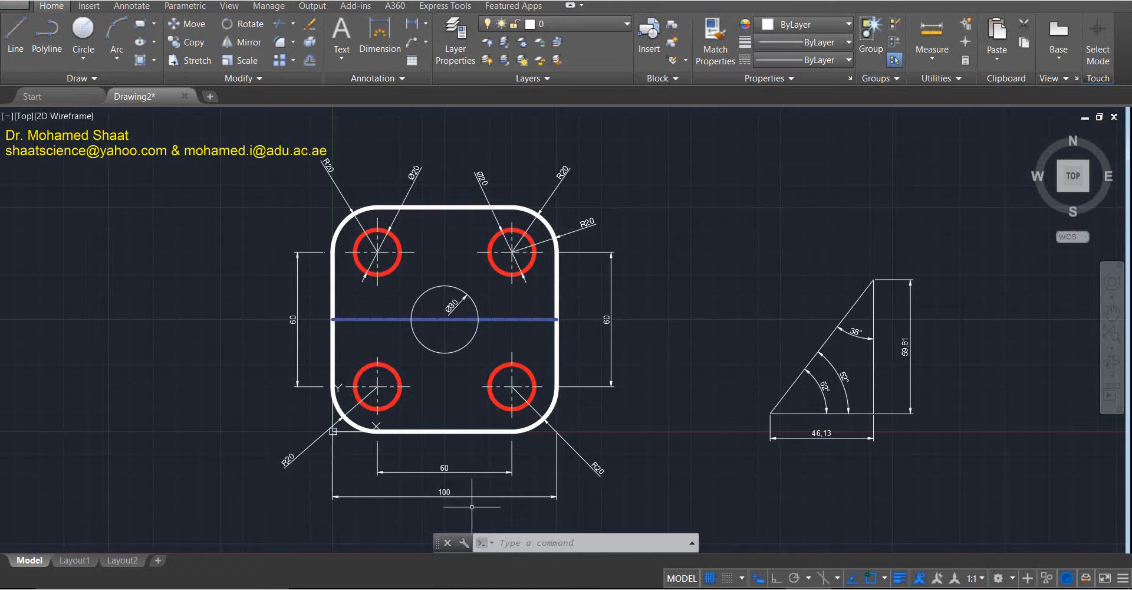
scroll(437, 494, up, 4)
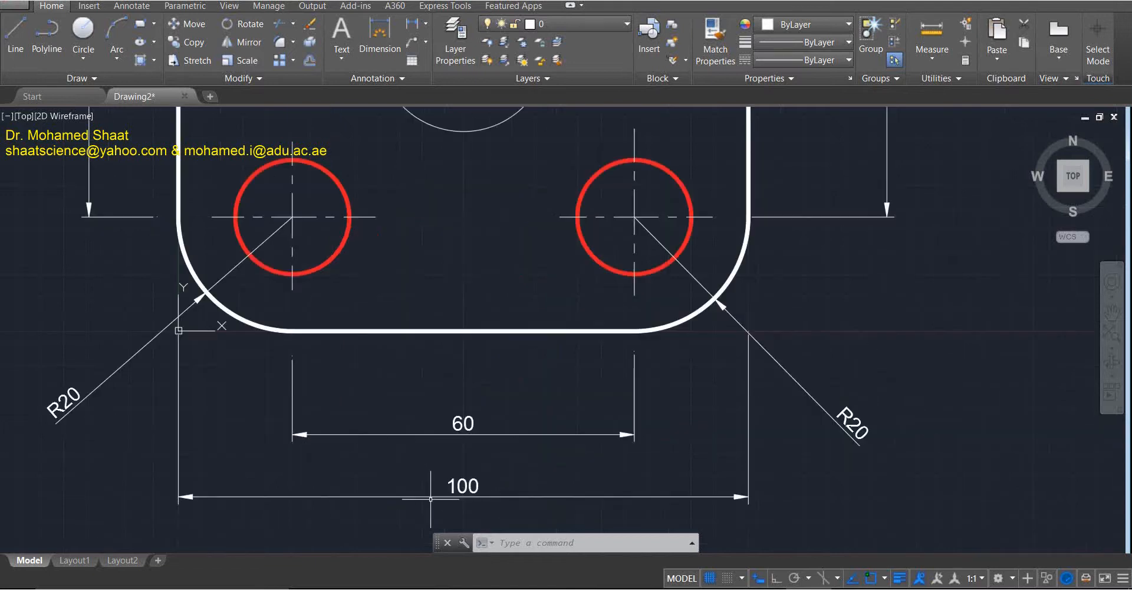
scroll(472, 448, down, 4)
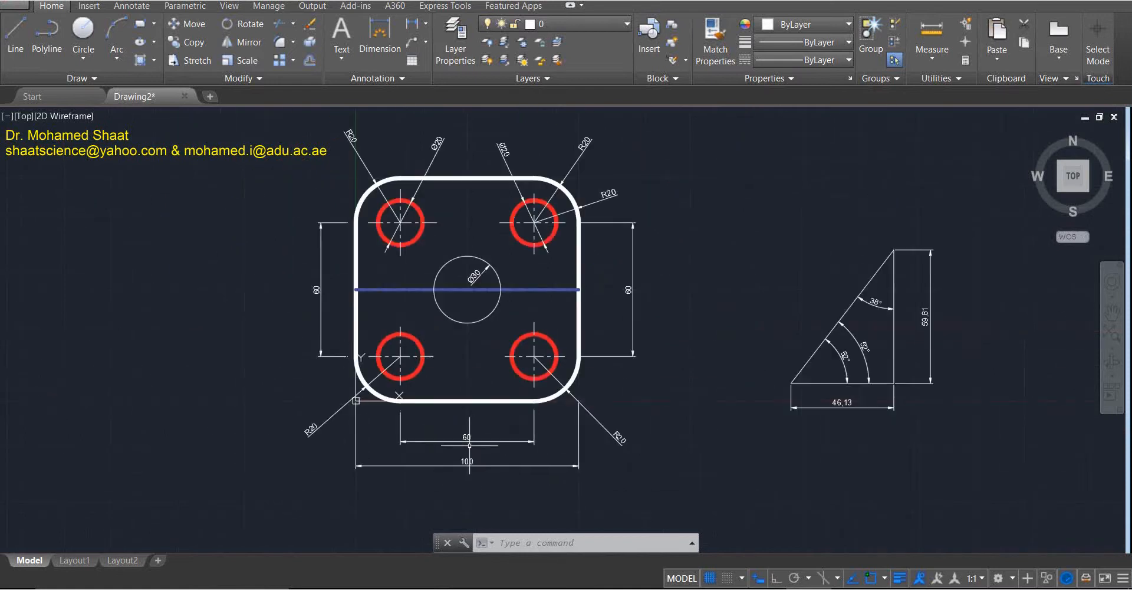
scroll(471, 448, up, 2)
scroll(614, 314, down, 2)
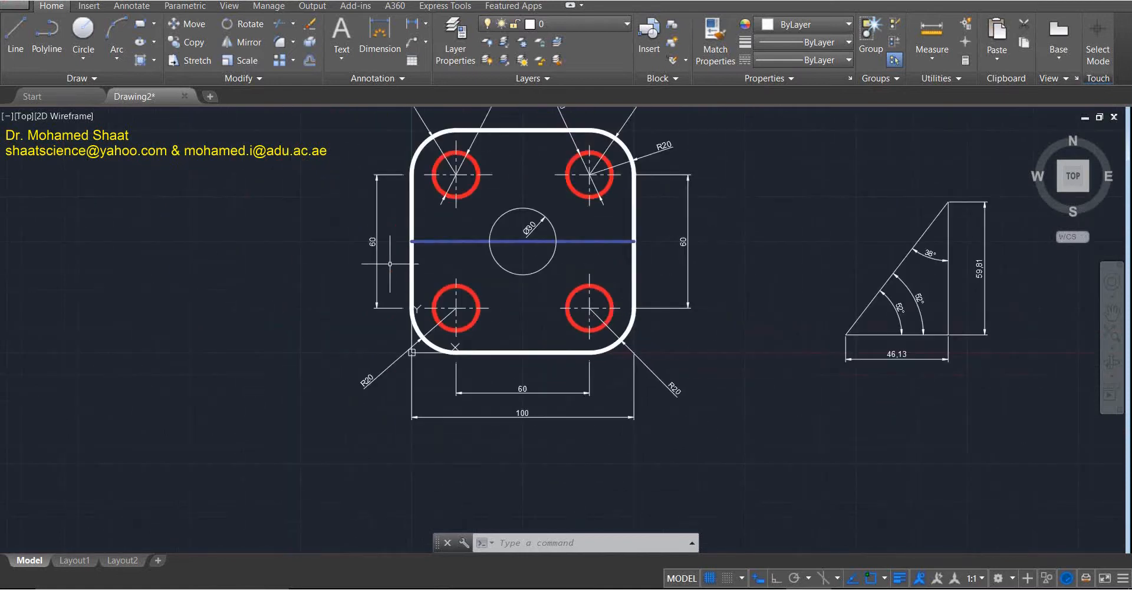
middle_drag(543, 278, 506, 348)
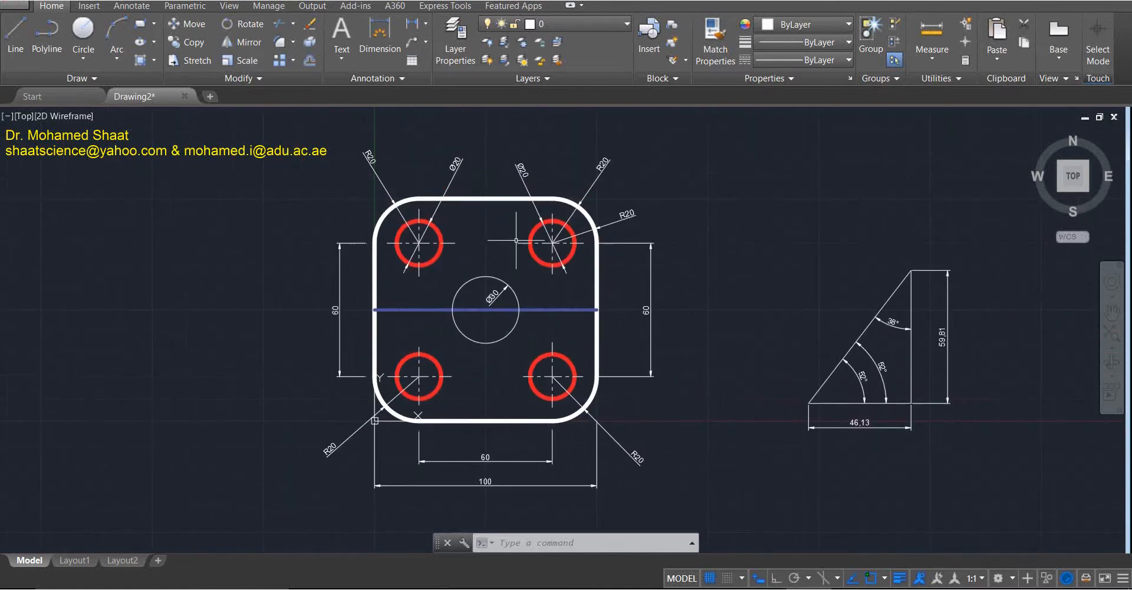
scroll(517, 218, up, 2)
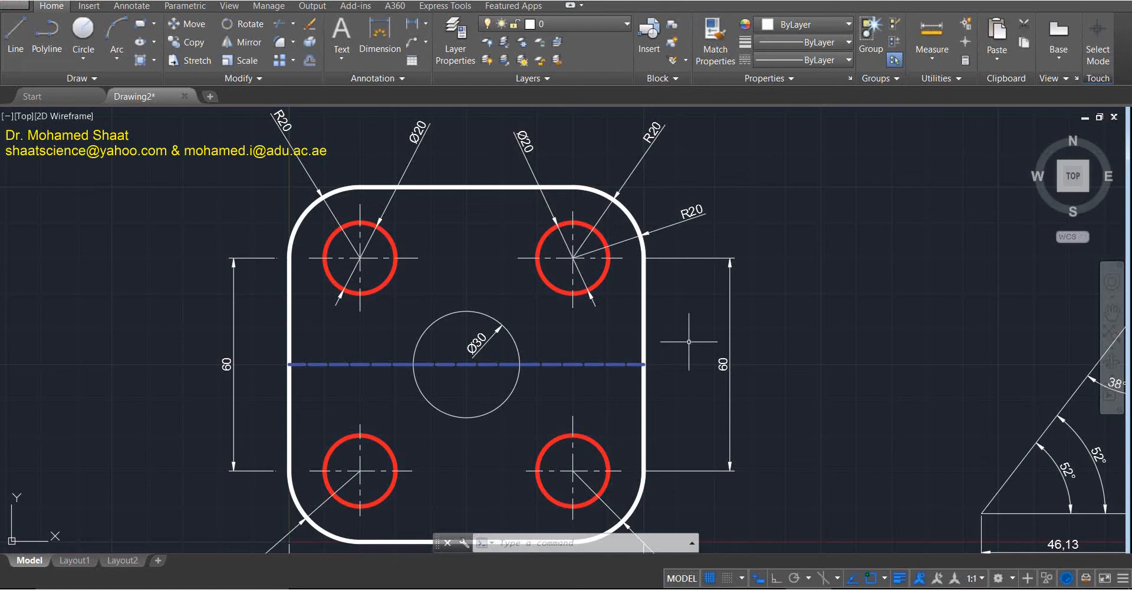
scroll(658, 378, down, 2)
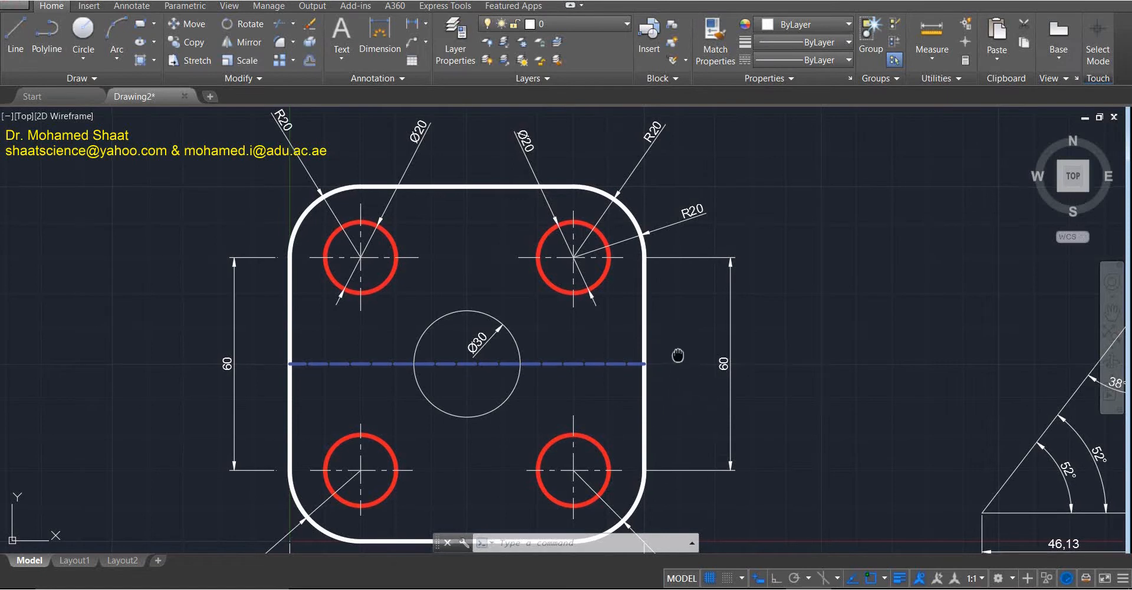
scroll(692, 352, down, 3)
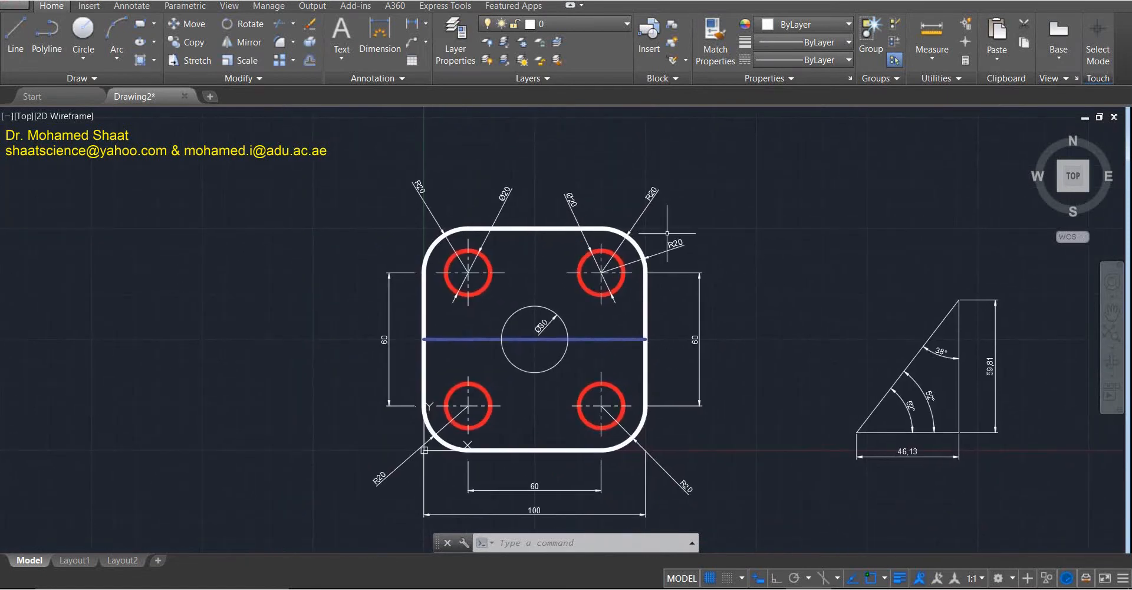
scroll(668, 196, up, 2)
scroll(666, 194, up, 3)
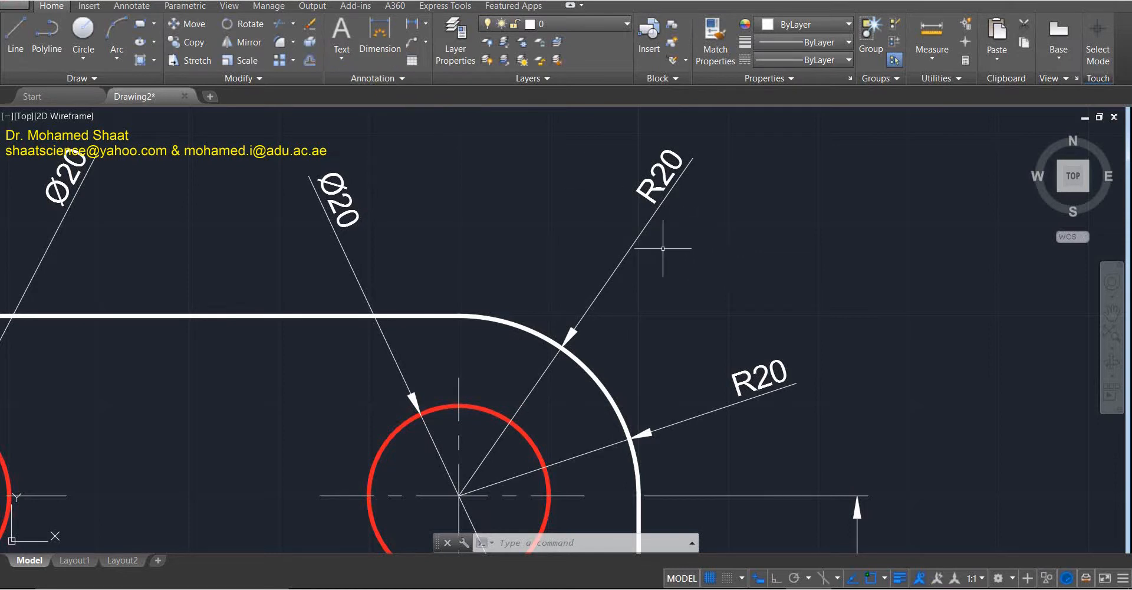
scroll(696, 258, down, 6)
middle_drag(678, 362, 625, 289)
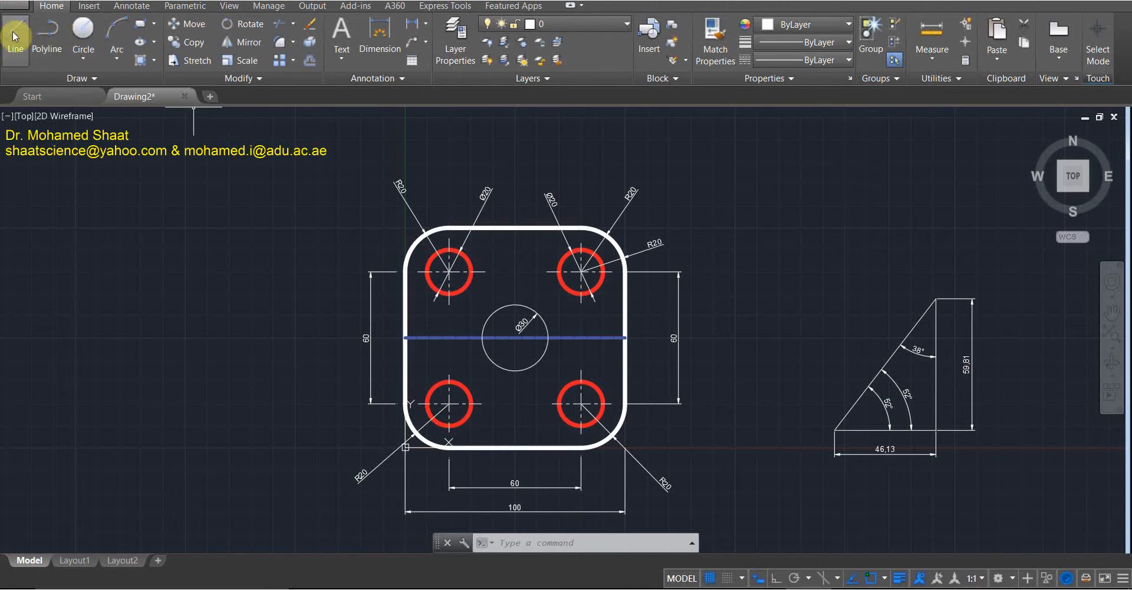
Add an aligned dimension from the upper-right to the lower-left red hole center, placed beyond the plate's upper-left corner, and end the Dimension command.
click(381, 37)
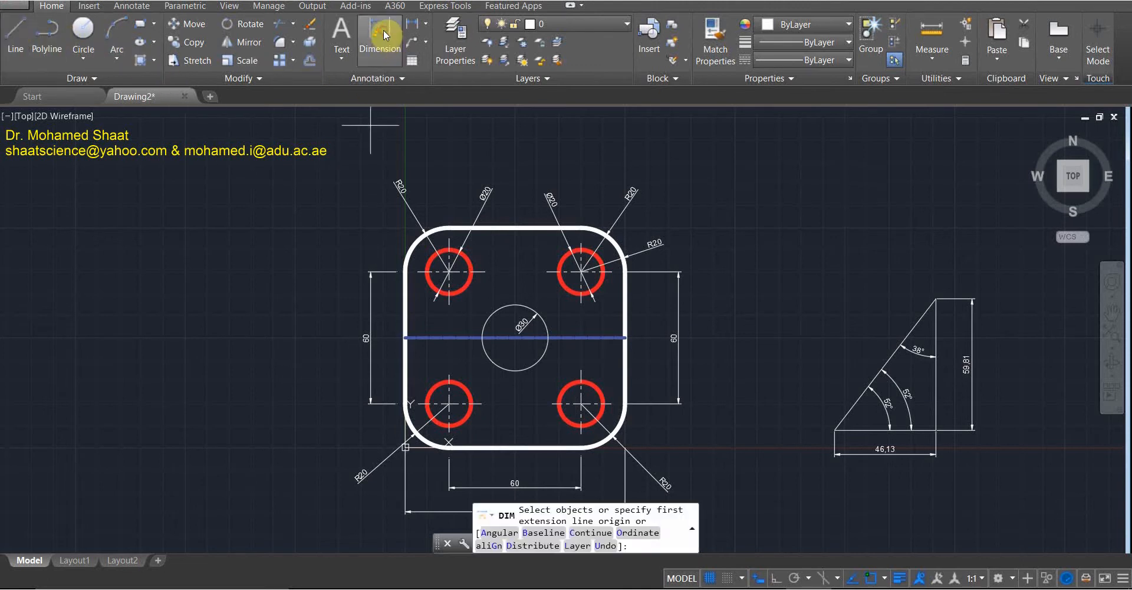
click(581, 272)
click(449, 403)
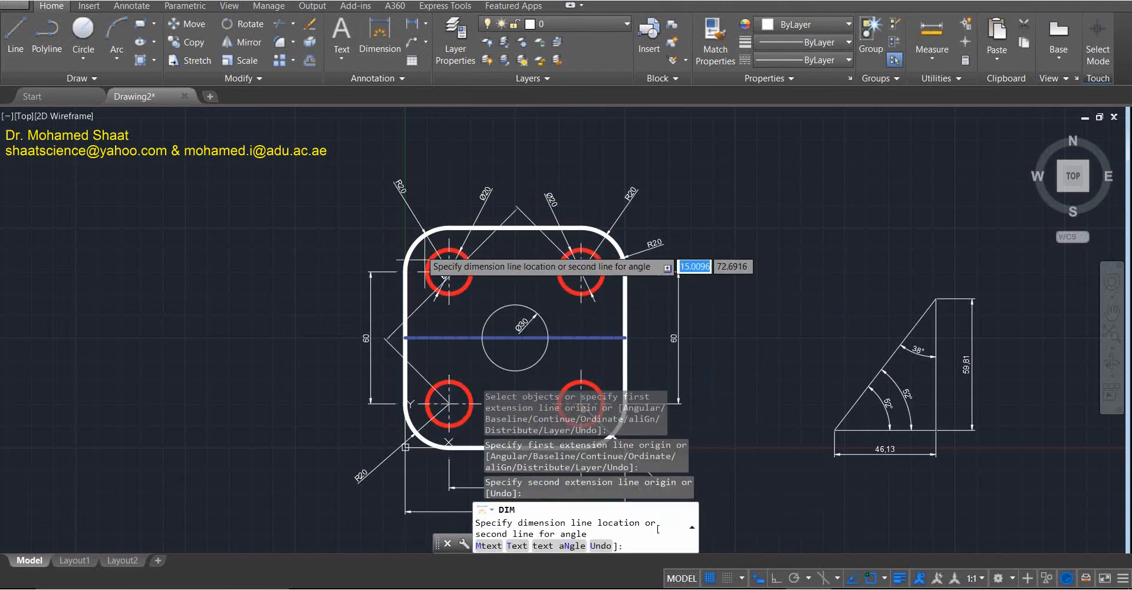
click(368, 174)
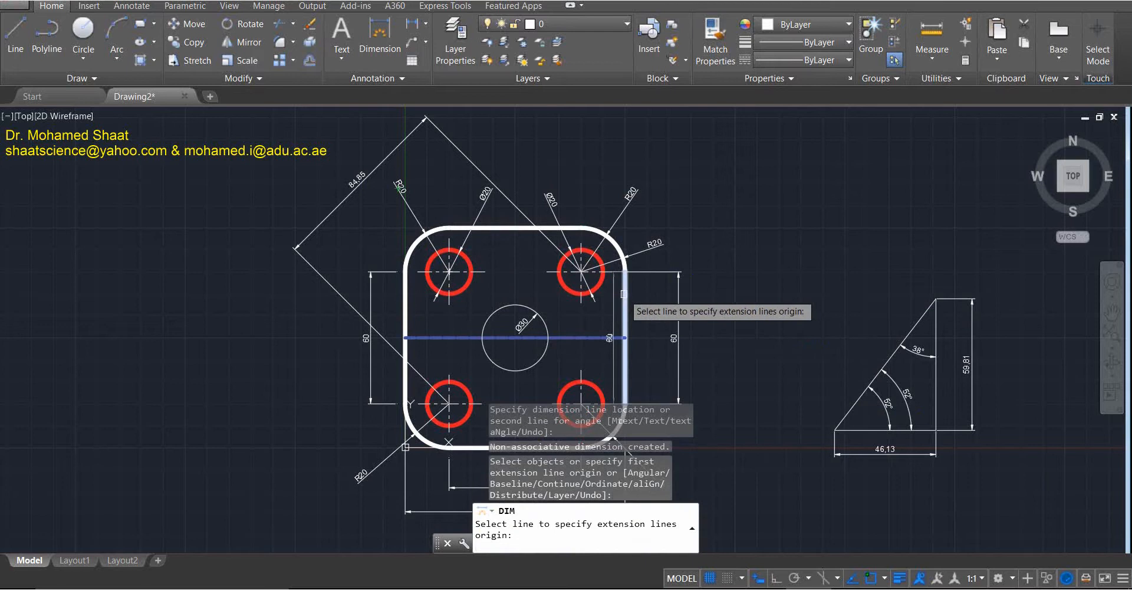
key(Escape)
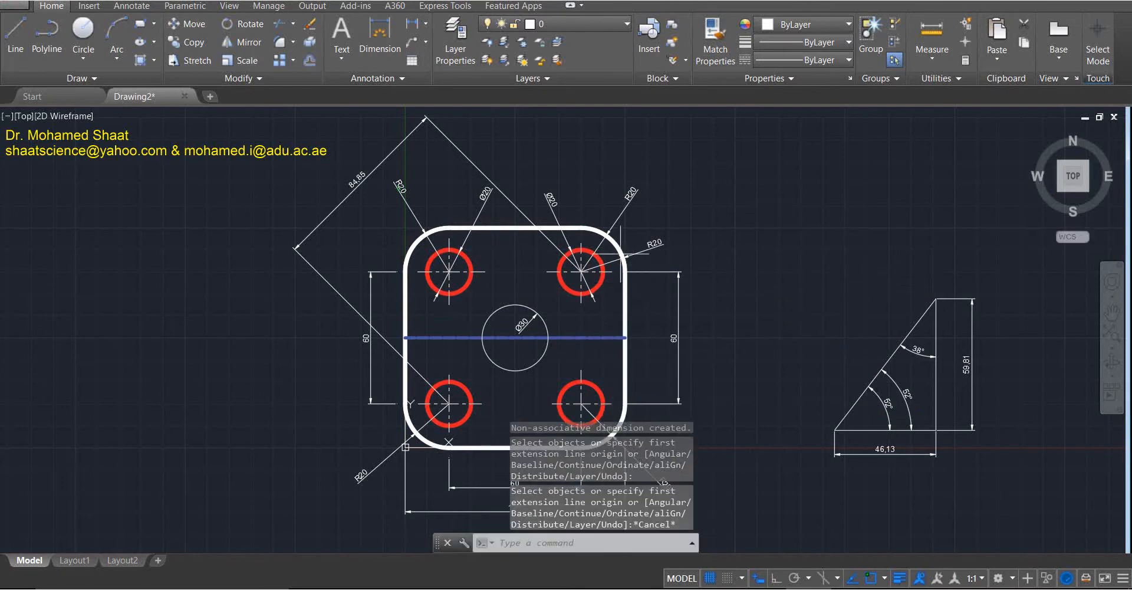
Delete the diagonal aligned dimension between the upper-right and lower-left red holes.
scroll(543, 303, down, 3)
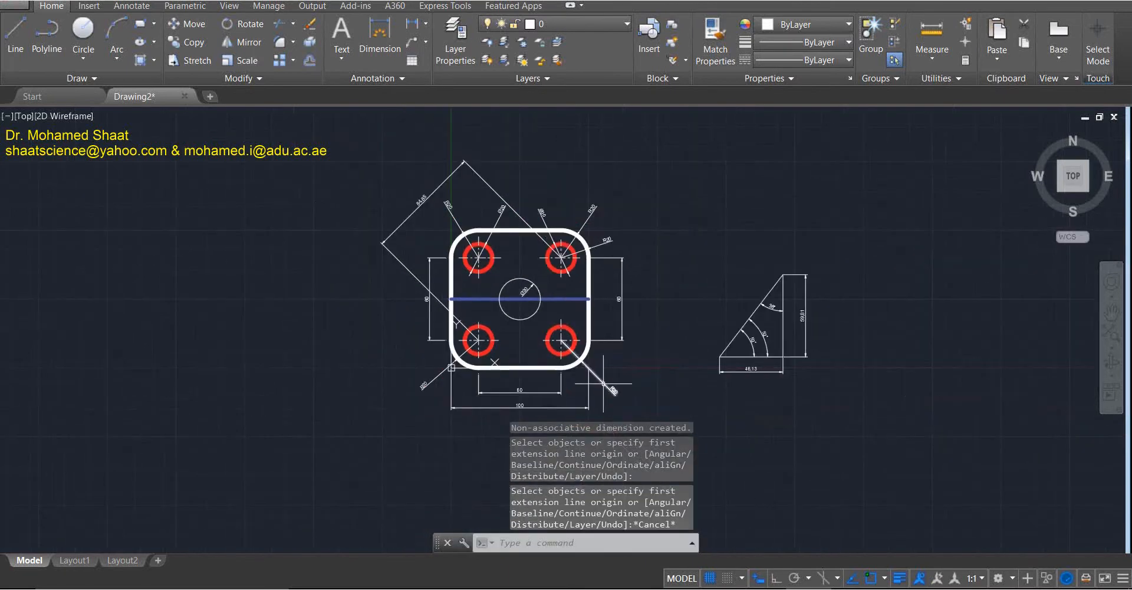
click(421, 200)
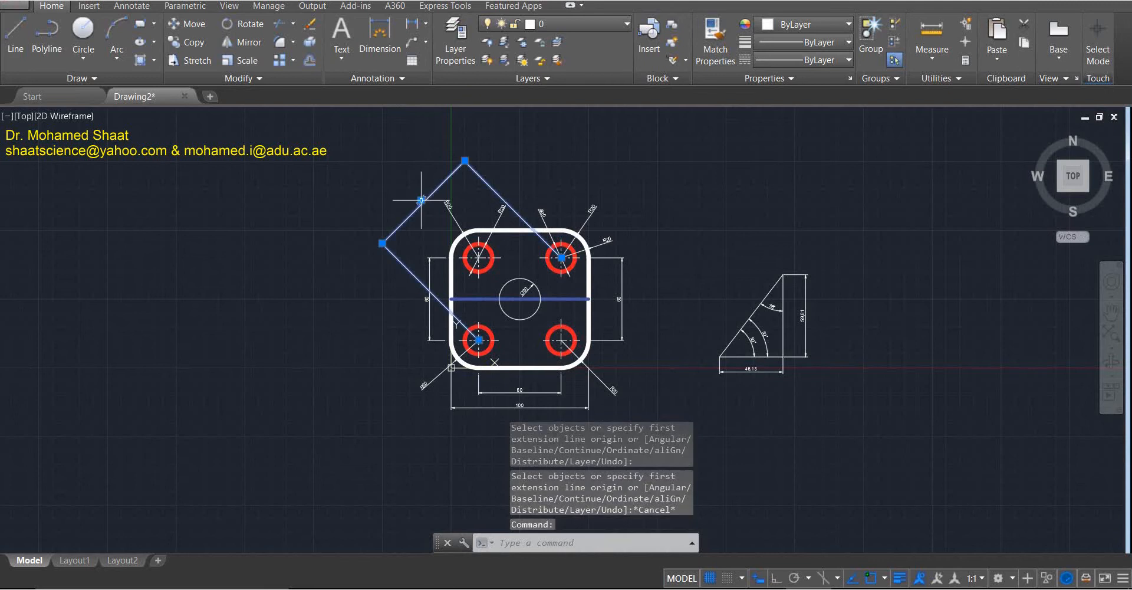
key(Delete)
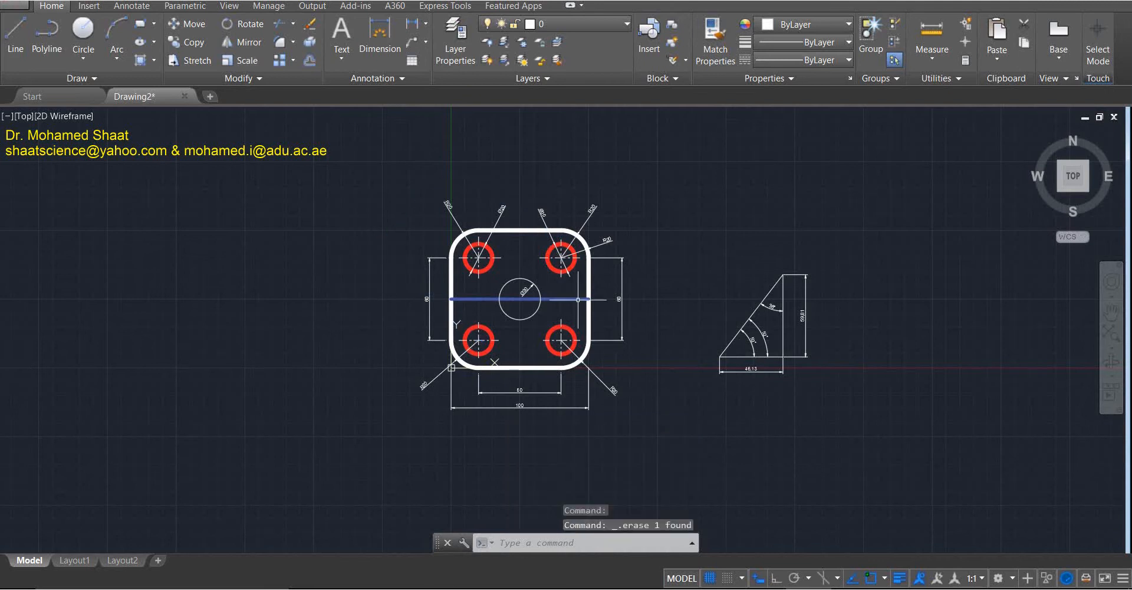
Highlight both R20 dimensions on the plate's upper-right corner arc to compare them, and clear the selection.
scroll(577, 300, up, 4)
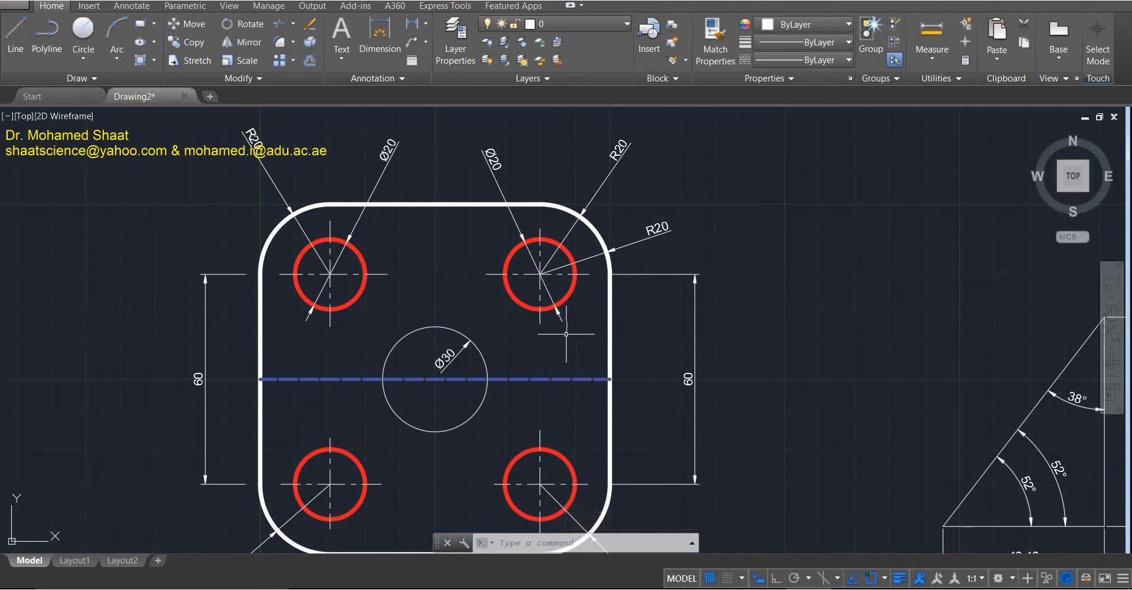
scroll(612, 255, up, 2)
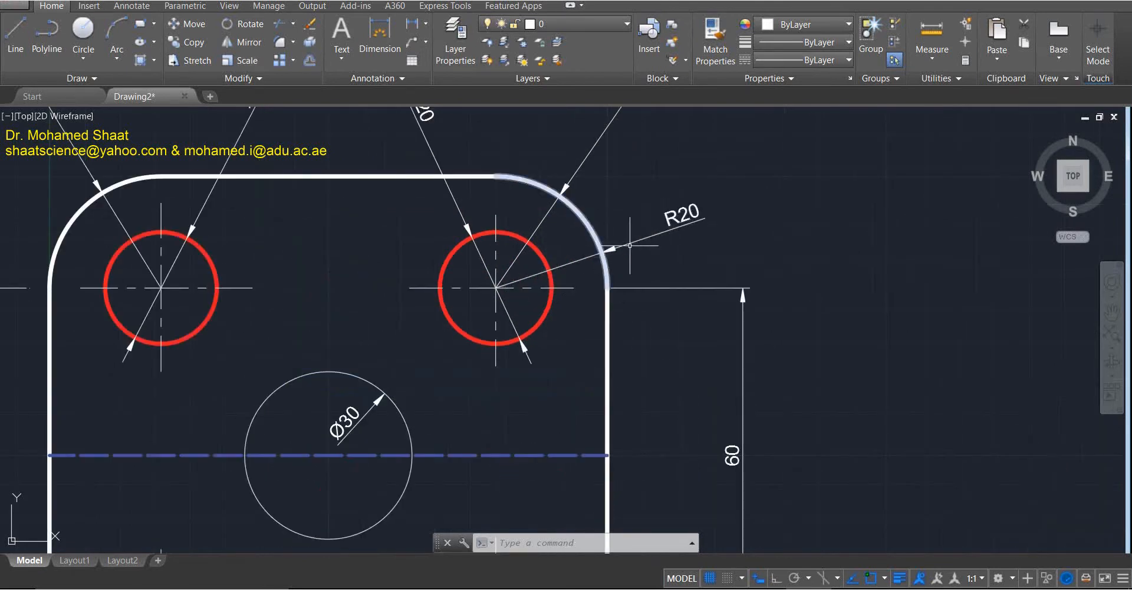
click(660, 231)
click(631, 222)
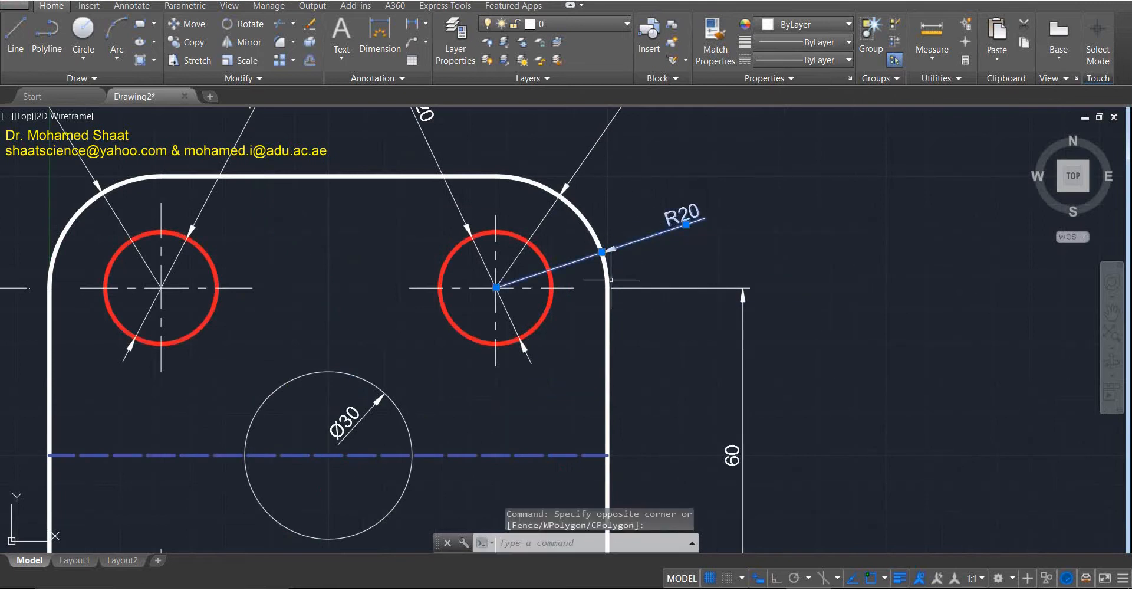
scroll(620, 236, down, 3)
scroll(600, 260, up, 3)
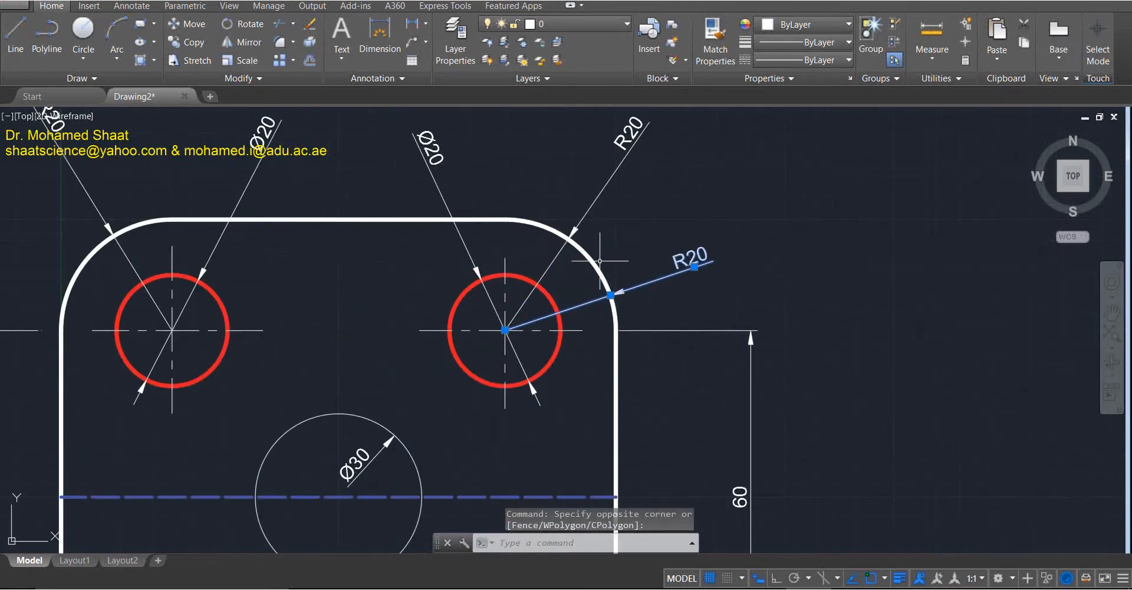
click(621, 165)
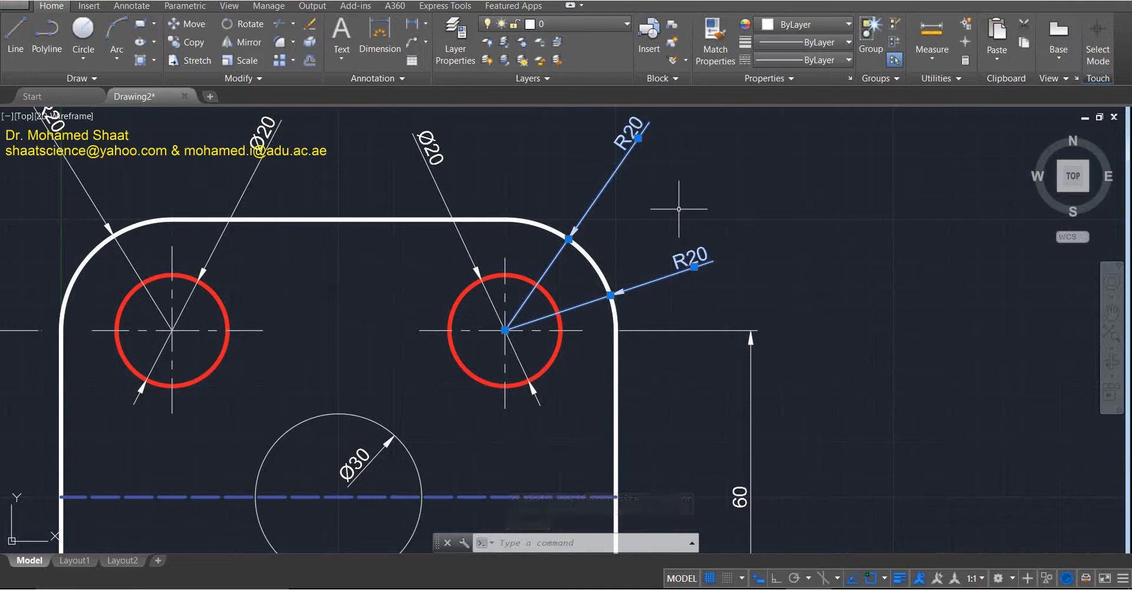
key(Escape)
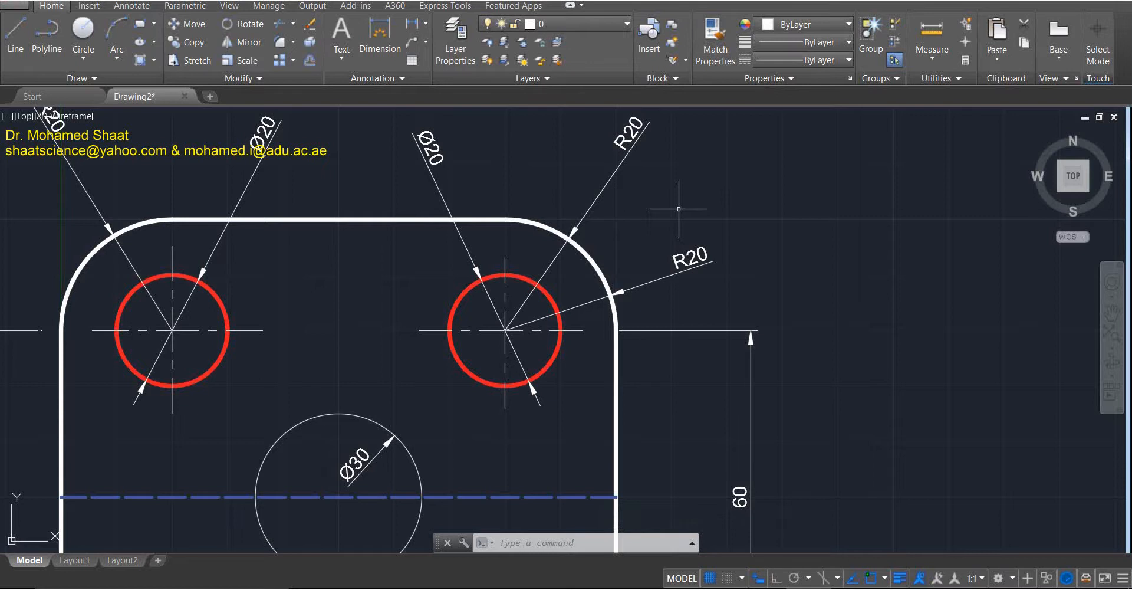
Delete the lower, flatter of the two R20 dimensions on the plate's upper-right corner arc.
scroll(679, 209, down, 4)
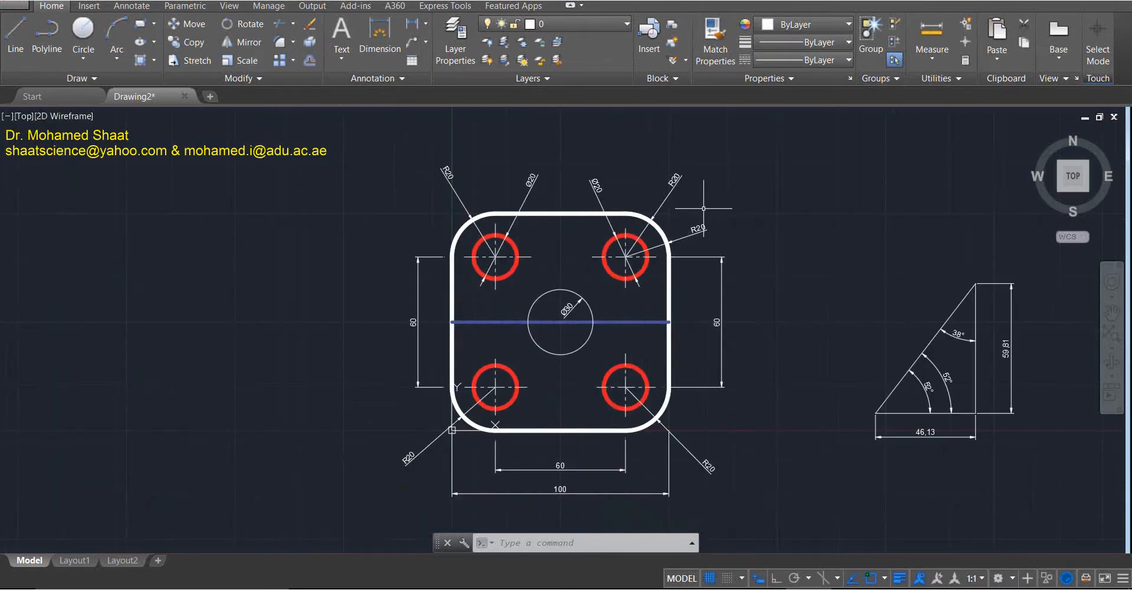
scroll(649, 379, up, 2)
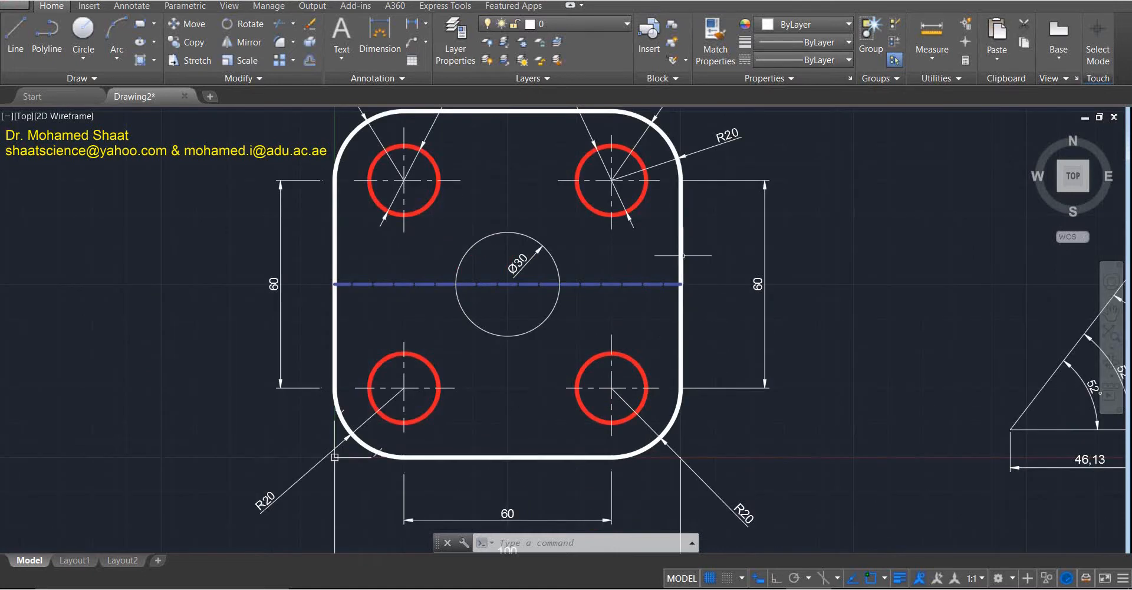
middle_drag(649, 241, 582, 319)
scroll(582, 320, down, 2)
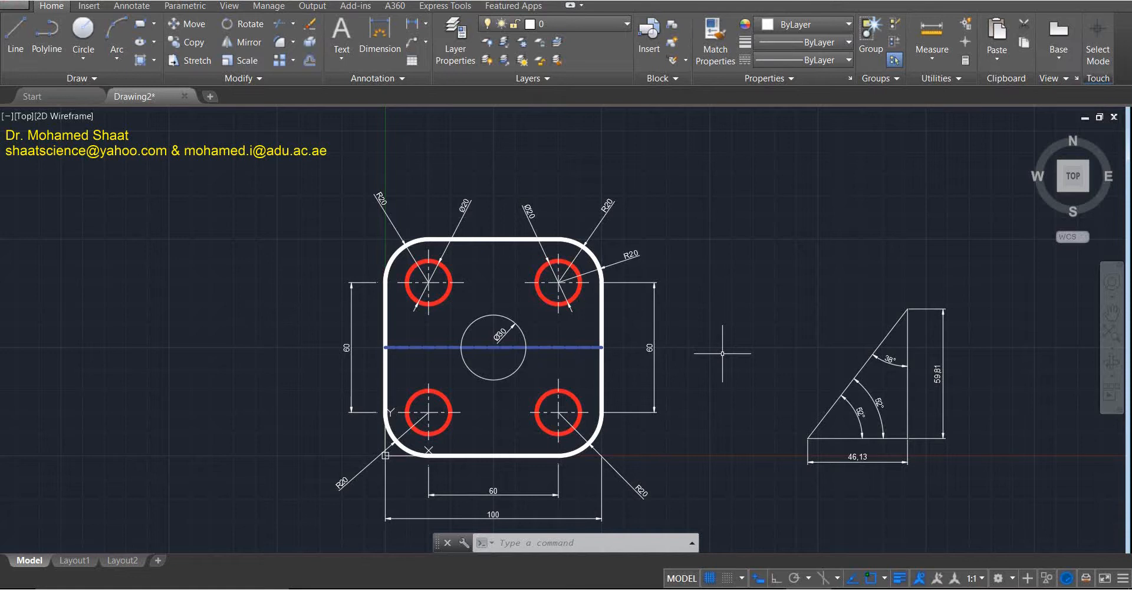
scroll(645, 265, up, 4)
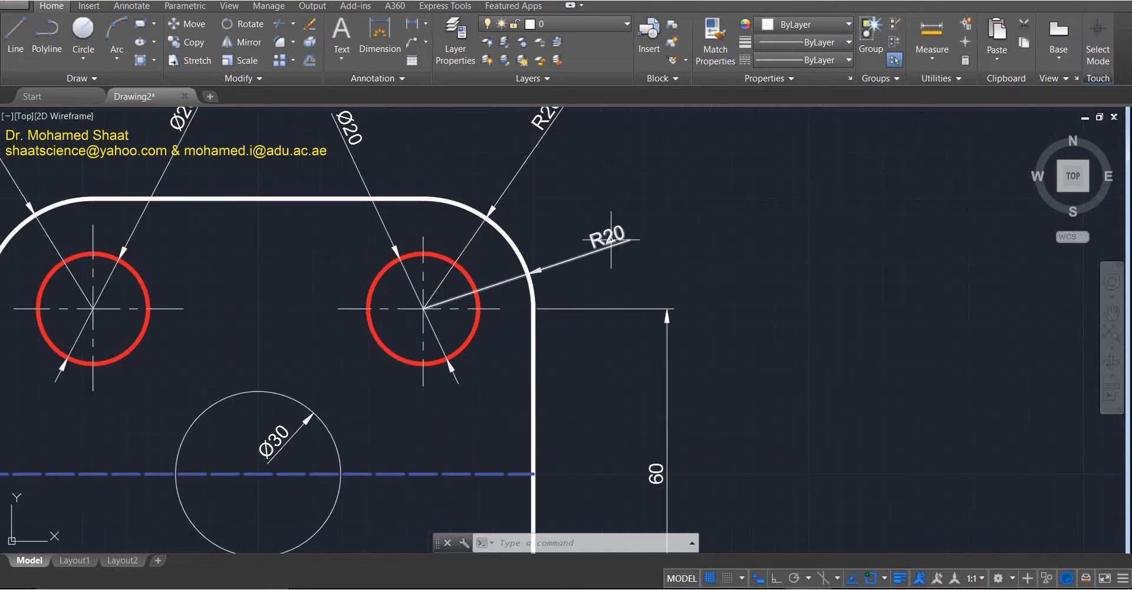
click(623, 260)
scroll(761, 330, down, 2)
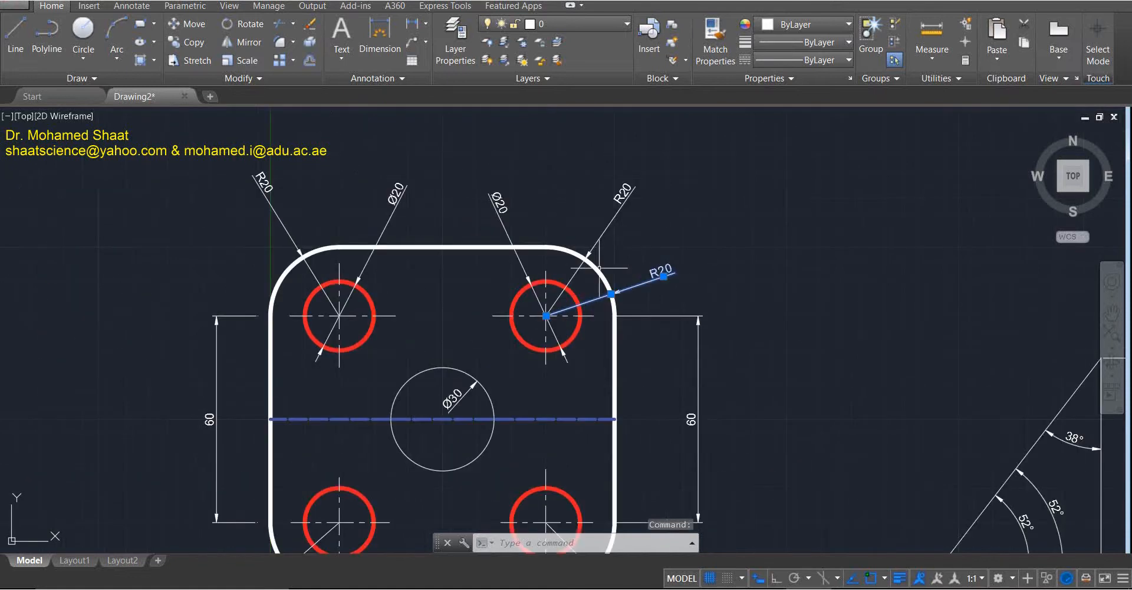
key(Delete)
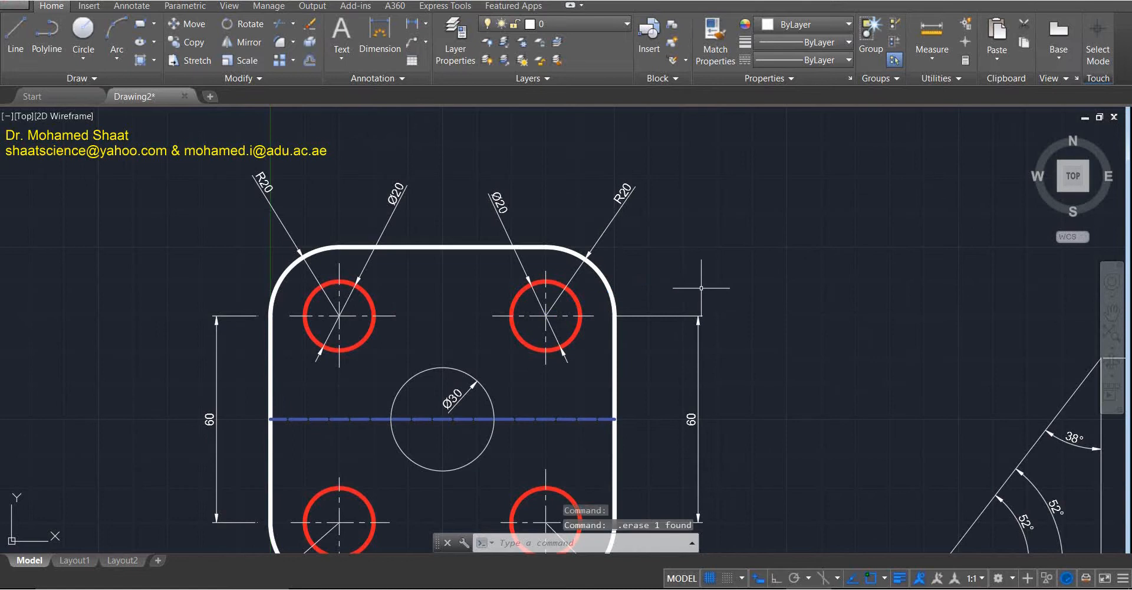
Highlight the remaining R20 dimension on the plate's upper-right corner arc, and clear the selection.
click(608, 233)
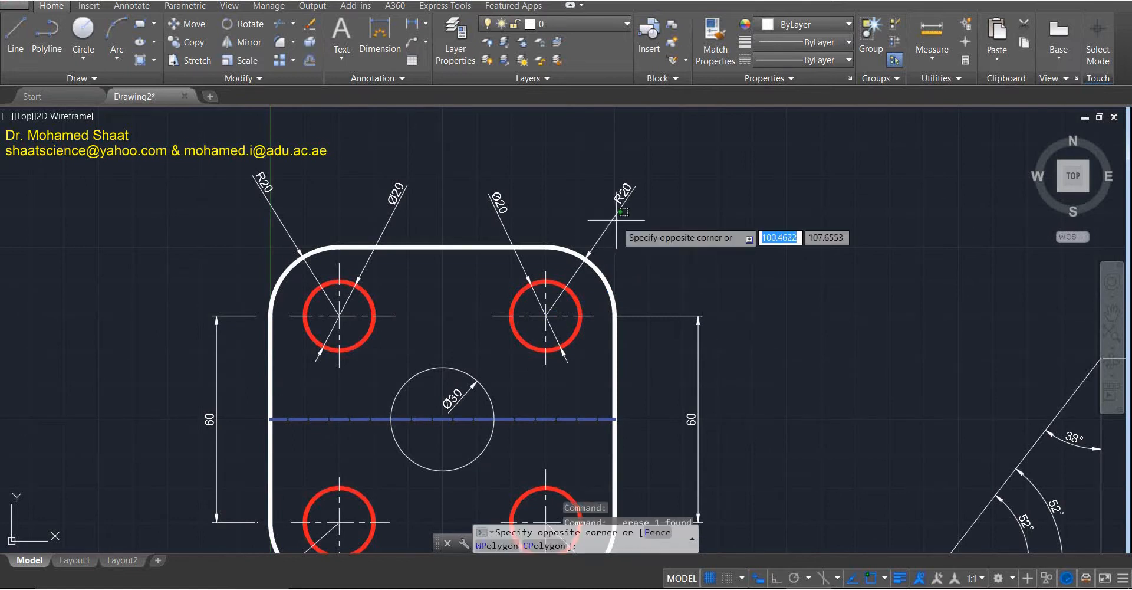
click(610, 272)
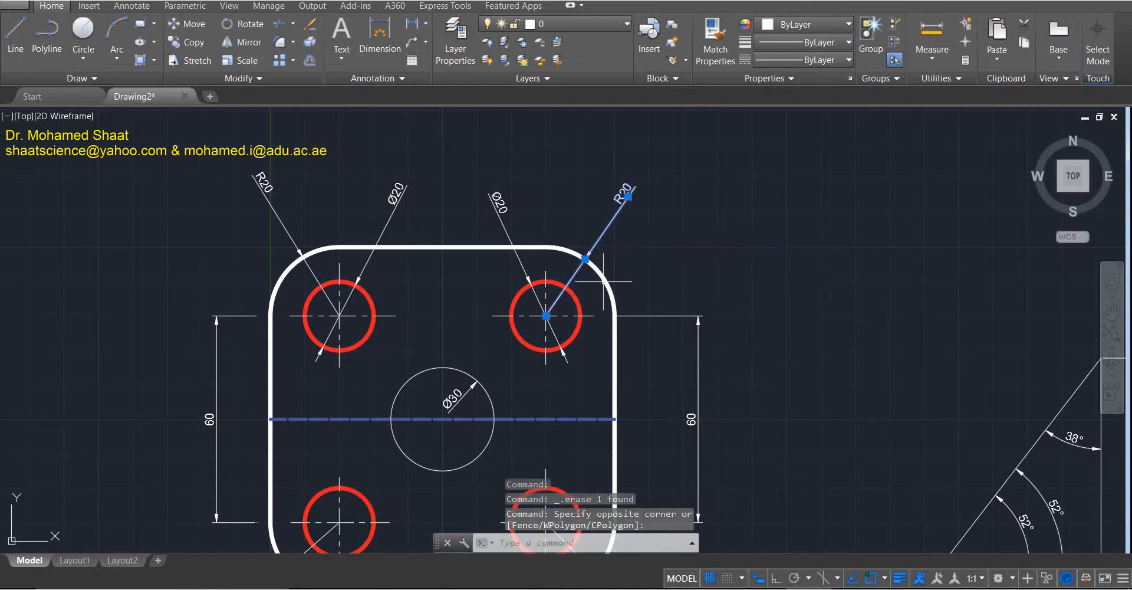
key(Escape)
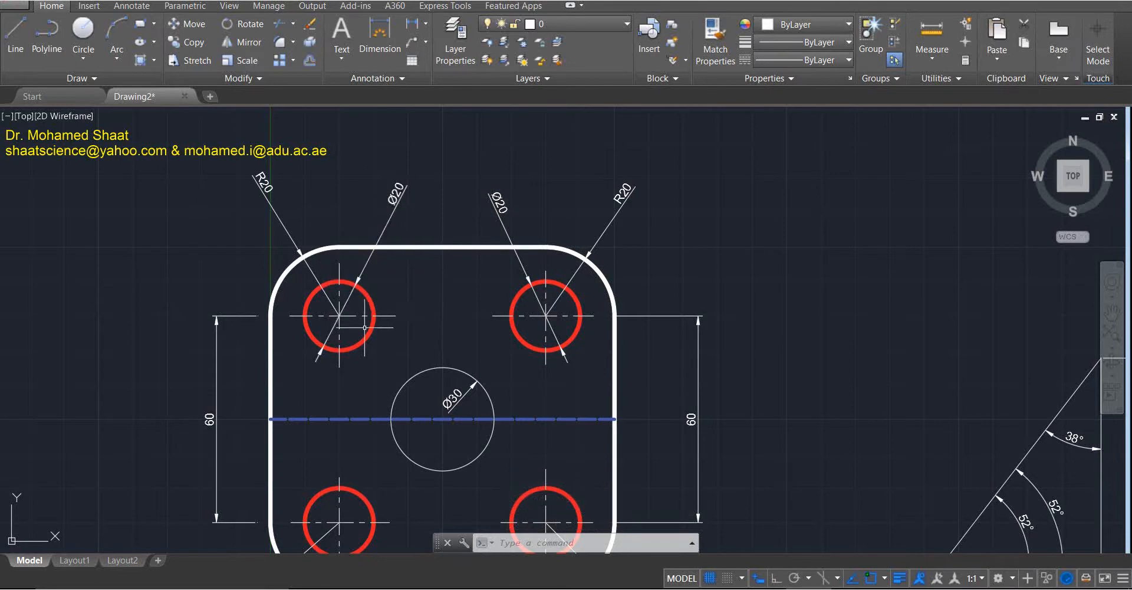
Delete the Ø20 diameter dimension on the plate's upper-left red hole.
click(389, 220)
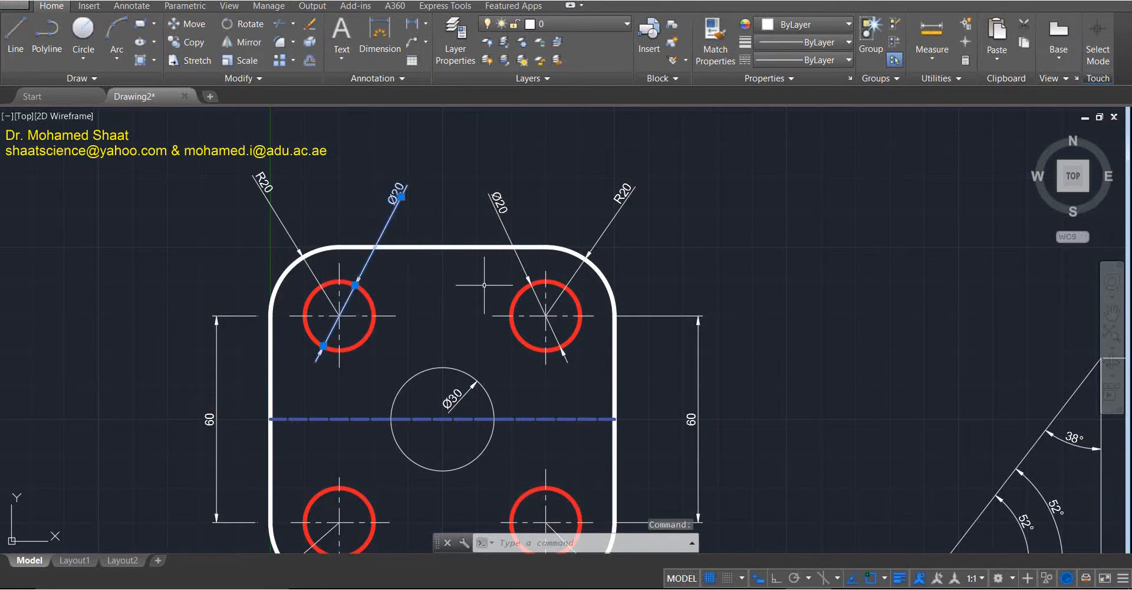
key(Delete)
scroll(480, 259, down, 3)
scroll(488, 338, up, 2)
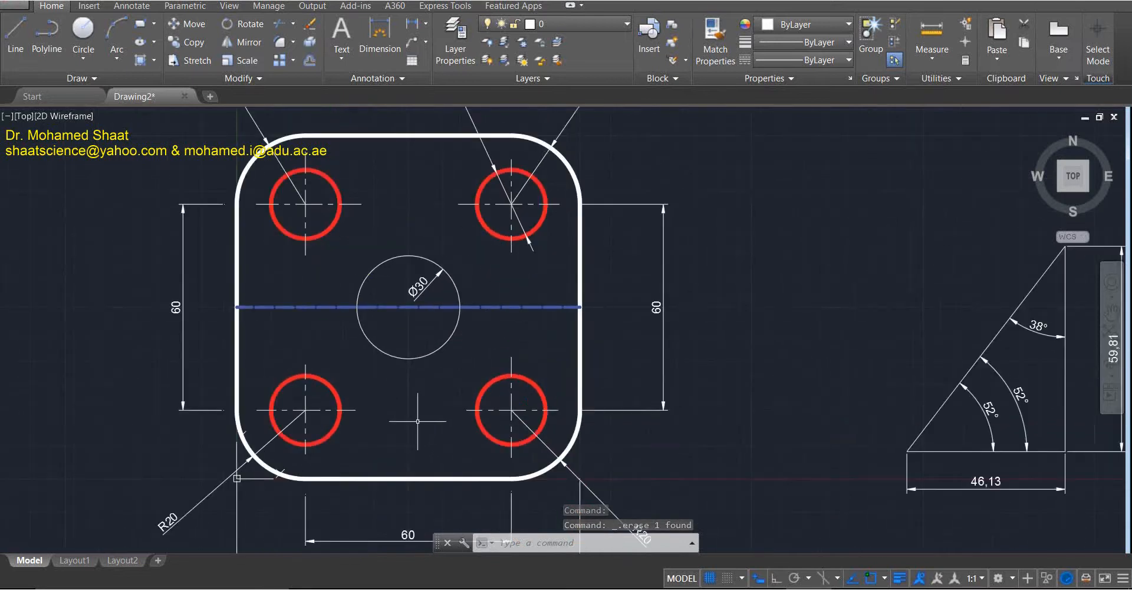
scroll(419, 420, down, 2)
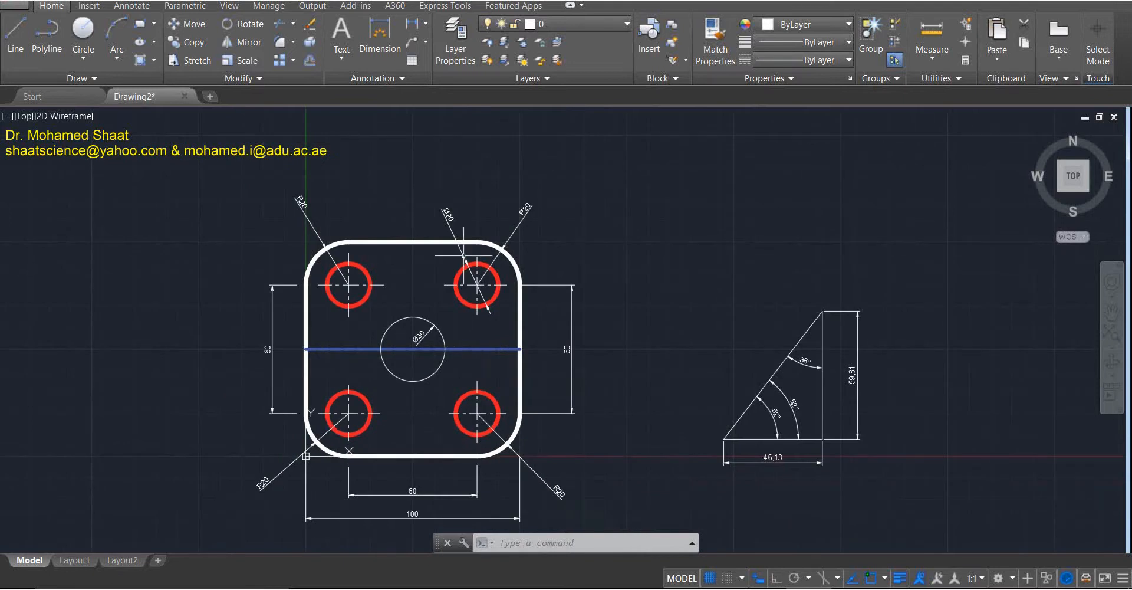
Edit the Ø20 dimension text on the plate's upper-right red hole to read "4 Holes Ø20".
scroll(454, 234, up, 3)
double_click(447, 182)
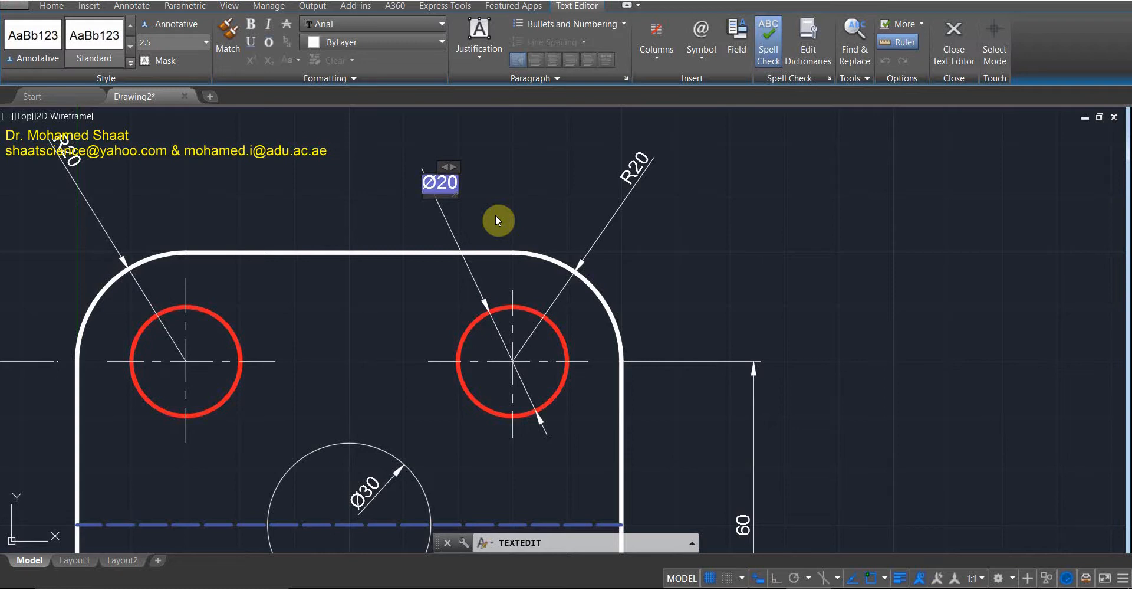
text(4 Hole)
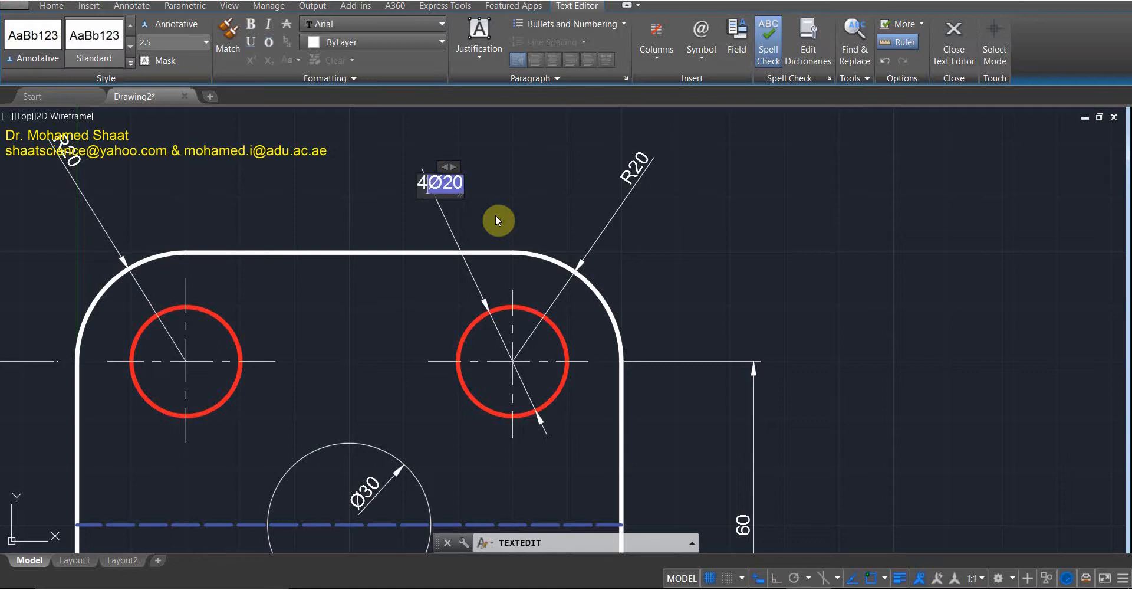
text(s)
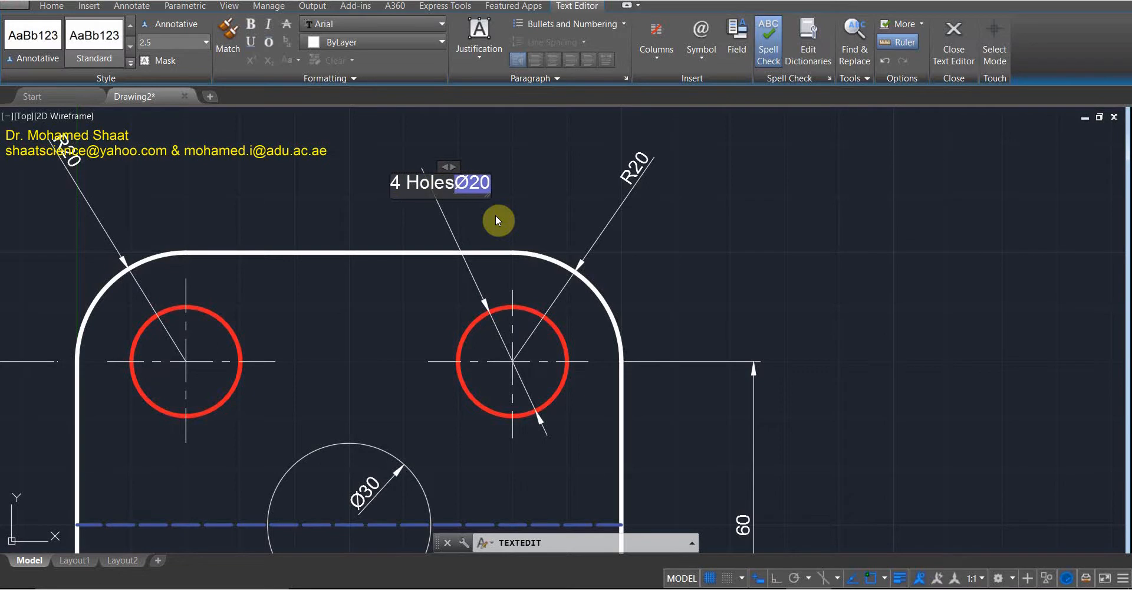
click(532, 207)
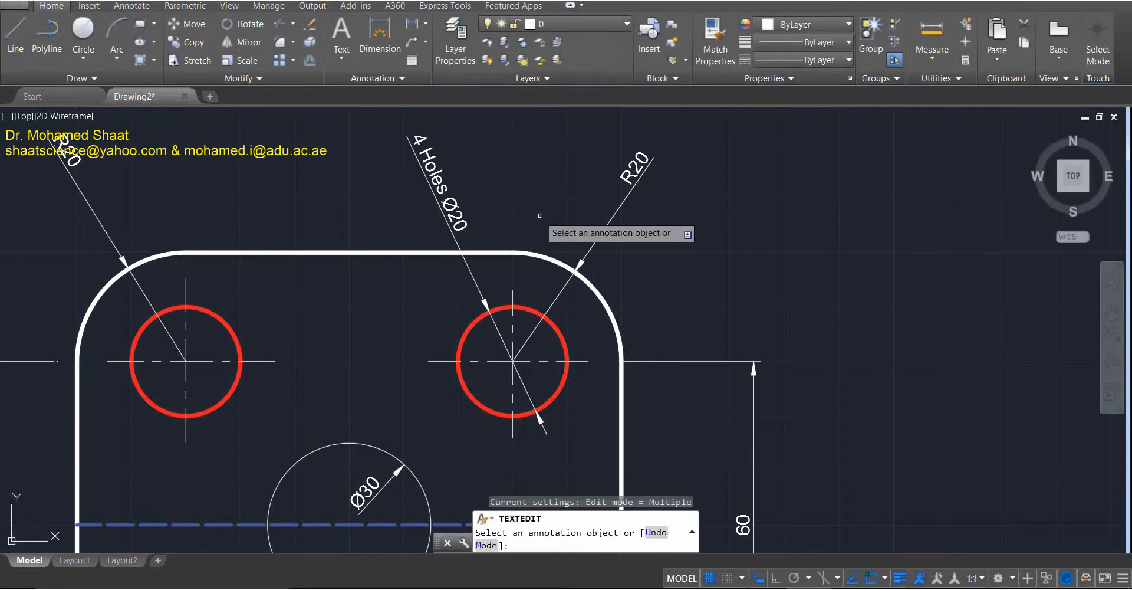
Examine the plate's hole, centre circle and corner dimensions for callouts that repeat the same information.
scroll(415, 173, down, 4)
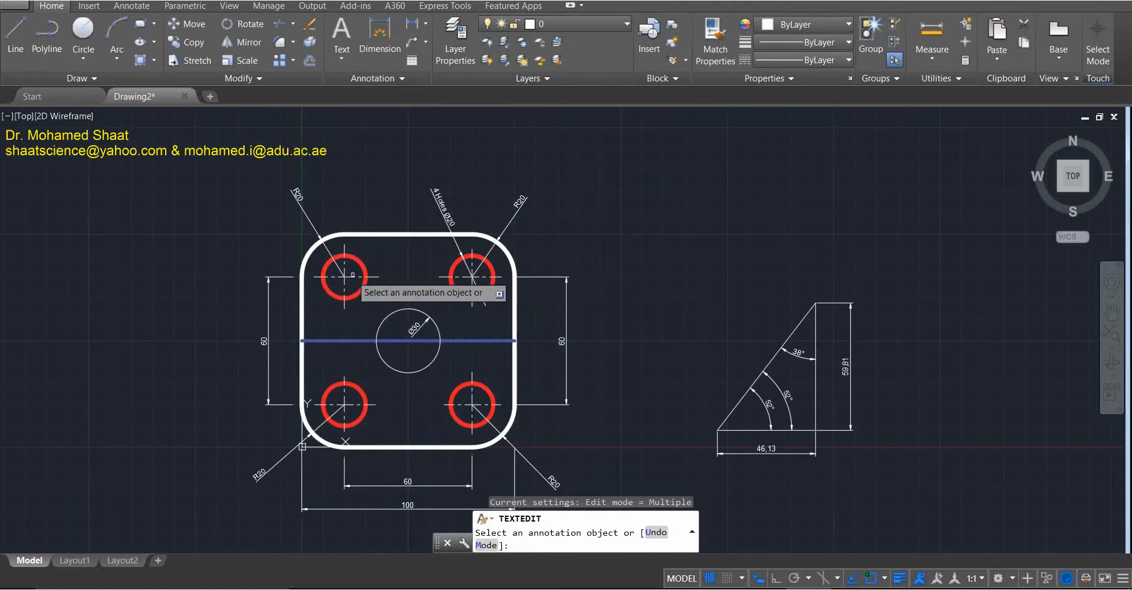
scroll(450, 230, up, 2)
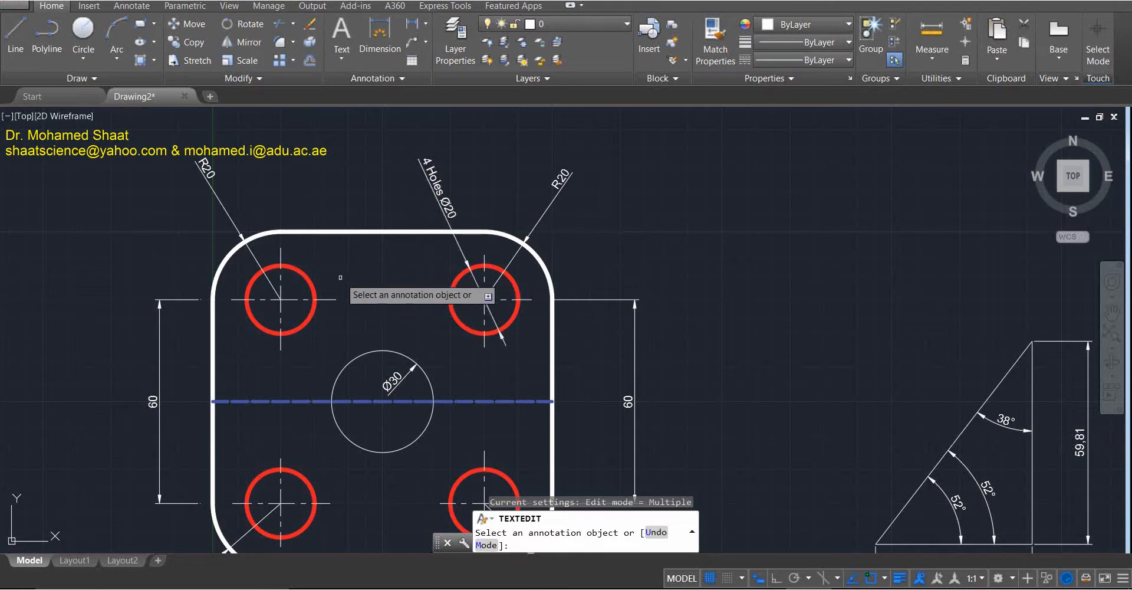
scroll(306, 275, down, 2)
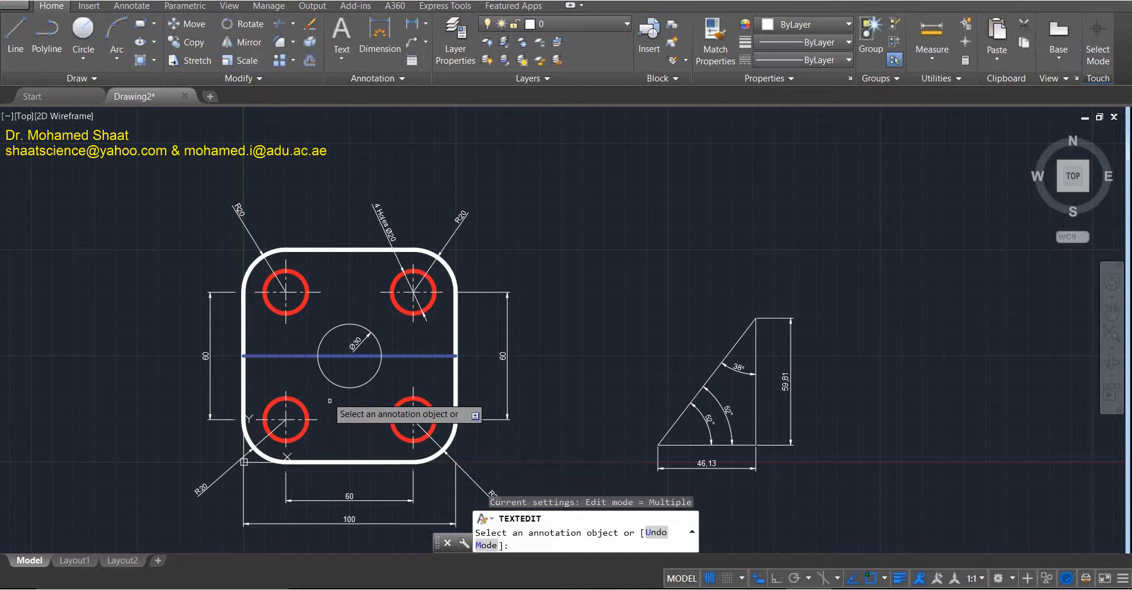
scroll(395, 243, up, 4)
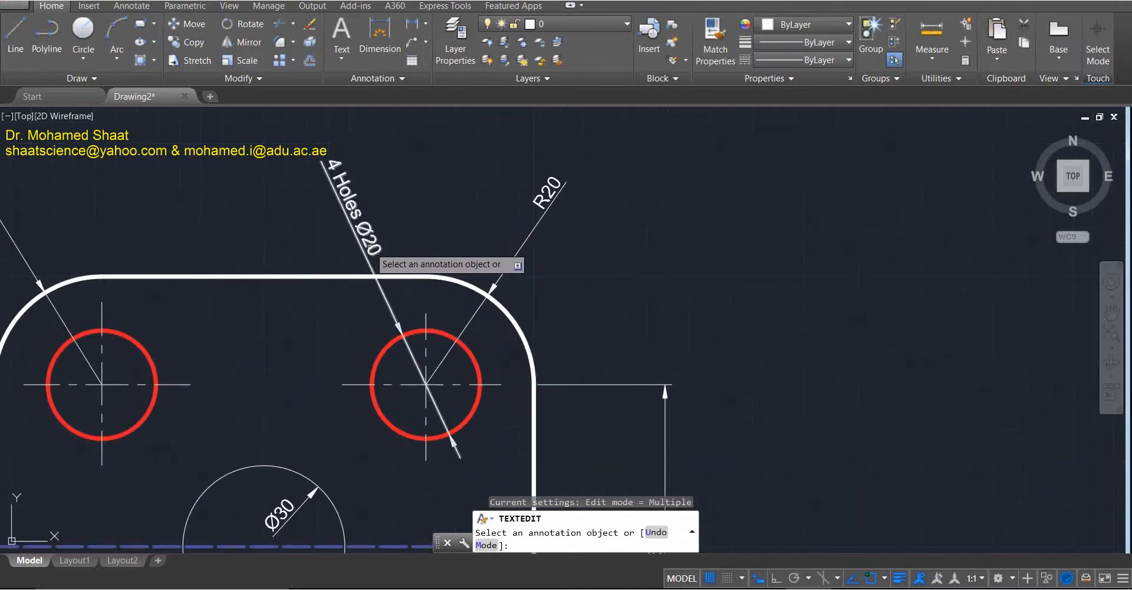
scroll(392, 251, down, 5)
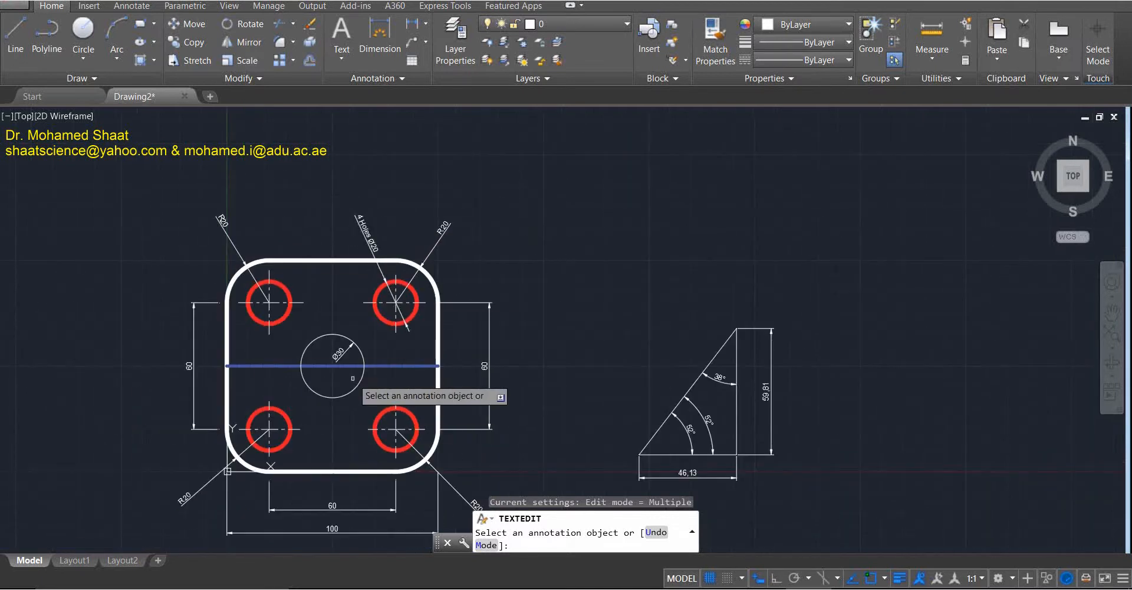
scroll(364, 387, up, 4)
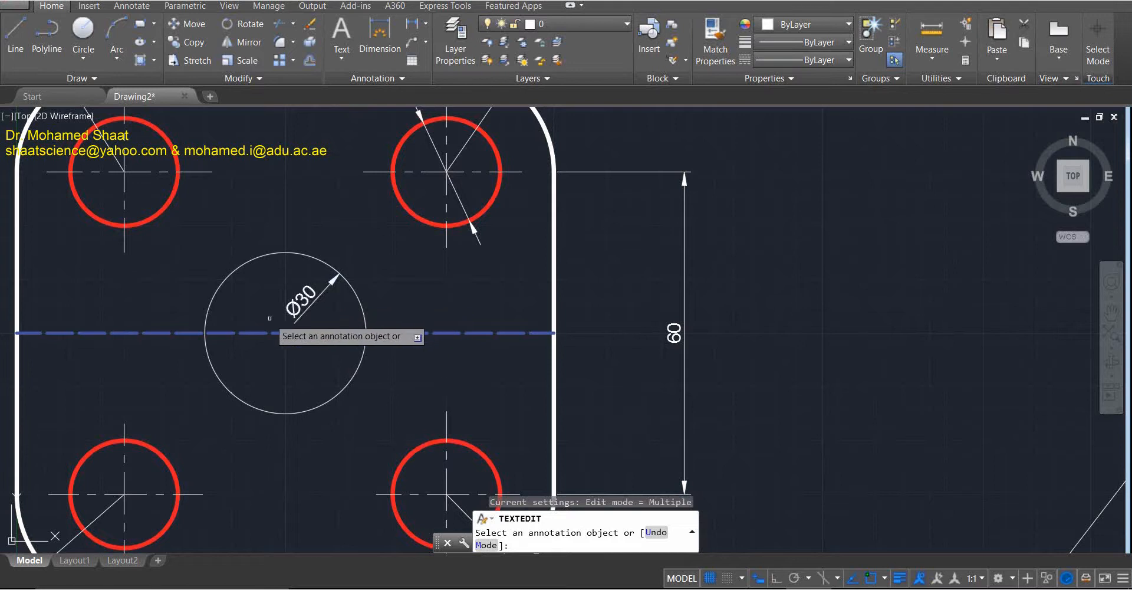
scroll(267, 316, down, 2)
scroll(195, 259, down, 2)
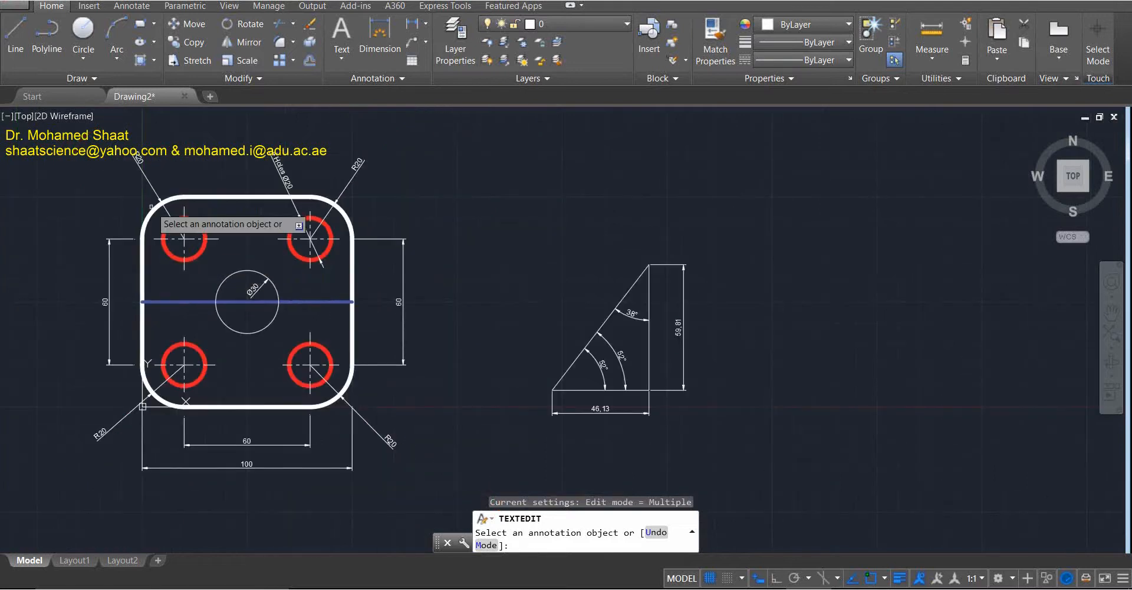
Leave text editing and delete the R20 dimension on the plate's upper-left corner arc.
click(160, 212)
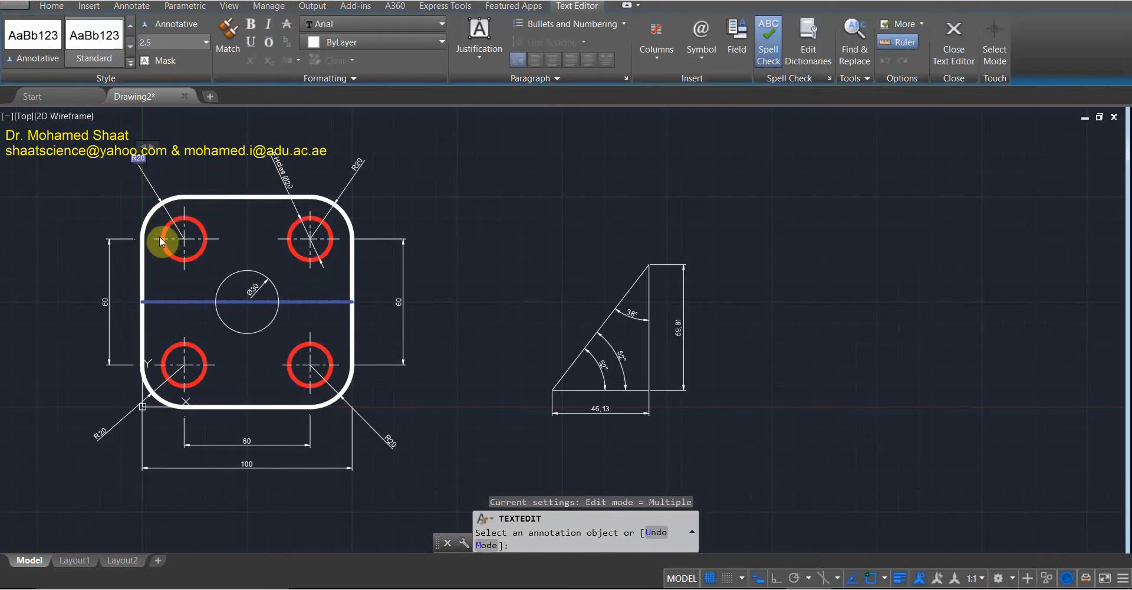
click(159, 239)
key(Escape)
click(142, 161)
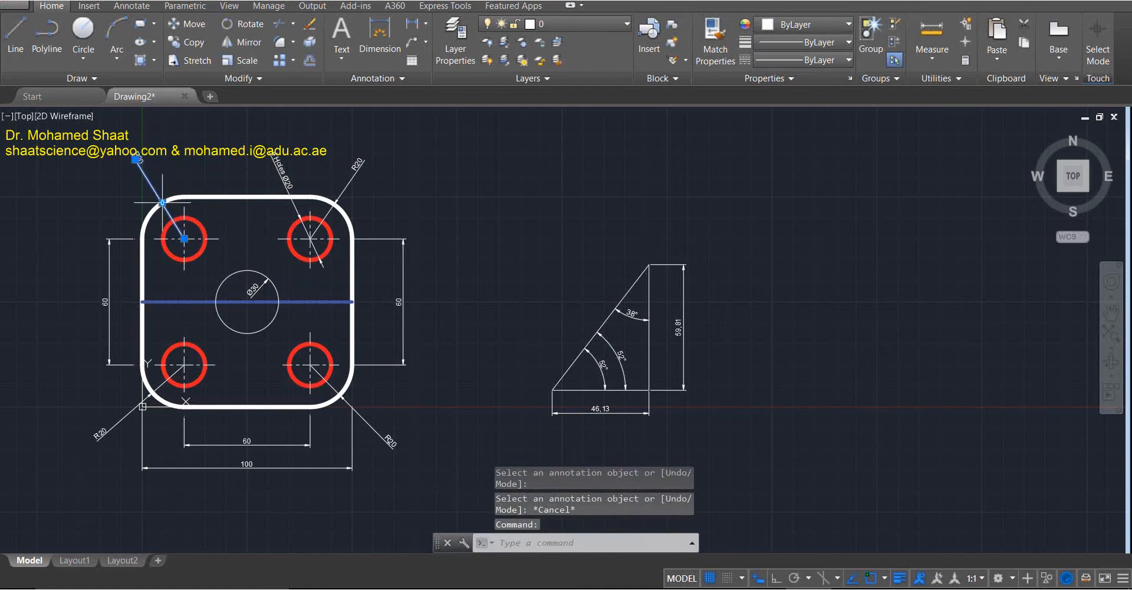
key(Delete)
middle_drag(213, 248, 373, 253)
Delete the R20 dimensions on the plate's lower-left and lower-right corner arcs.
scroll(514, 180, up, 5)
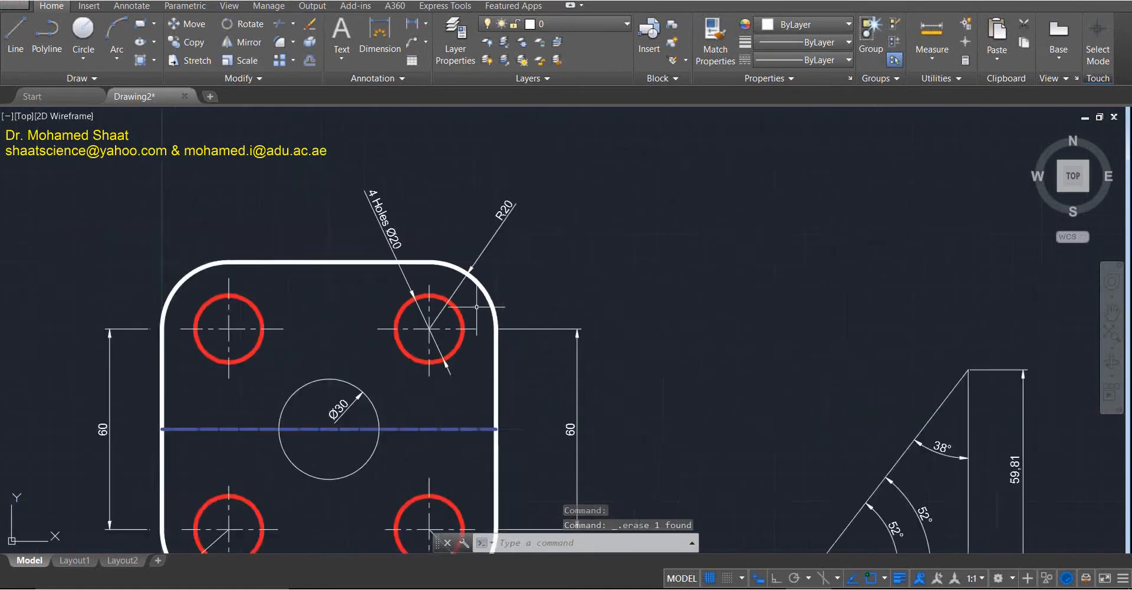
scroll(372, 300, down, 4)
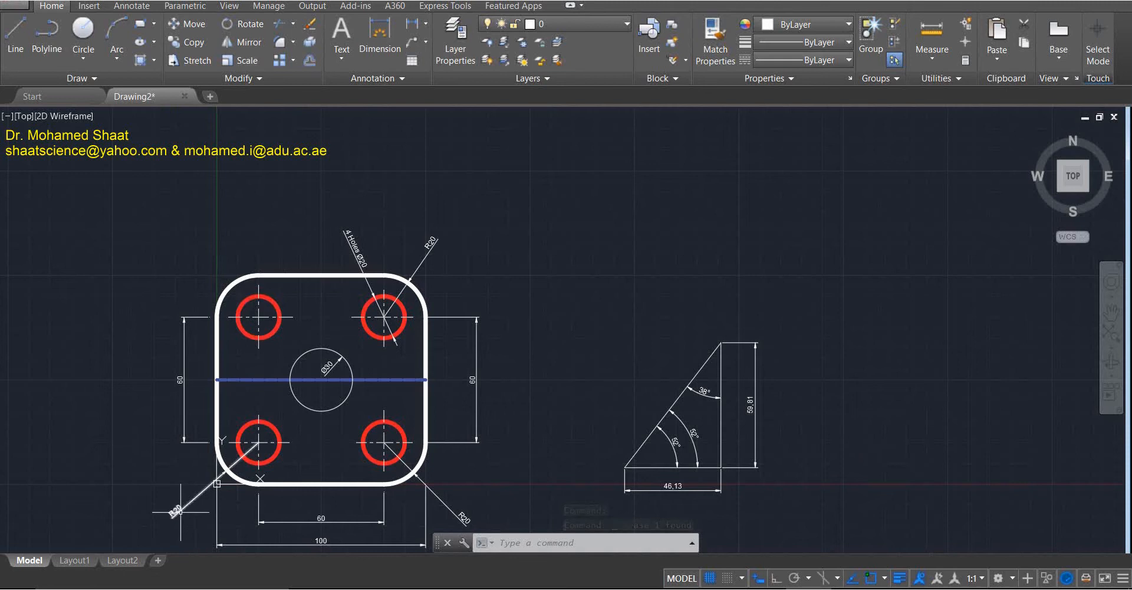
click(195, 498)
key(Delete)
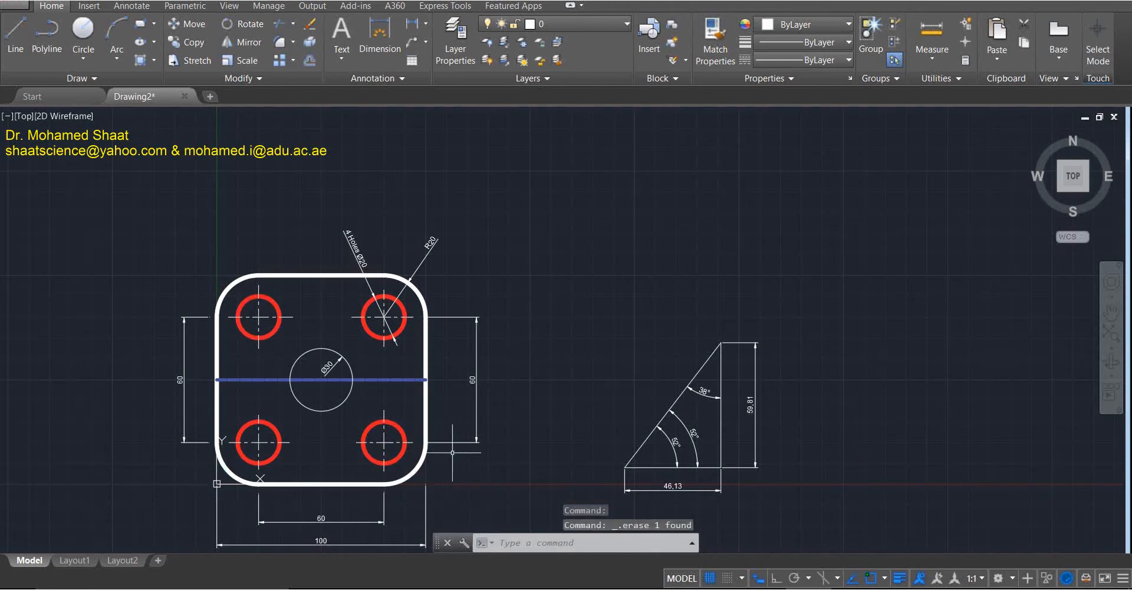
middle_drag(465, 456, 488, 425)
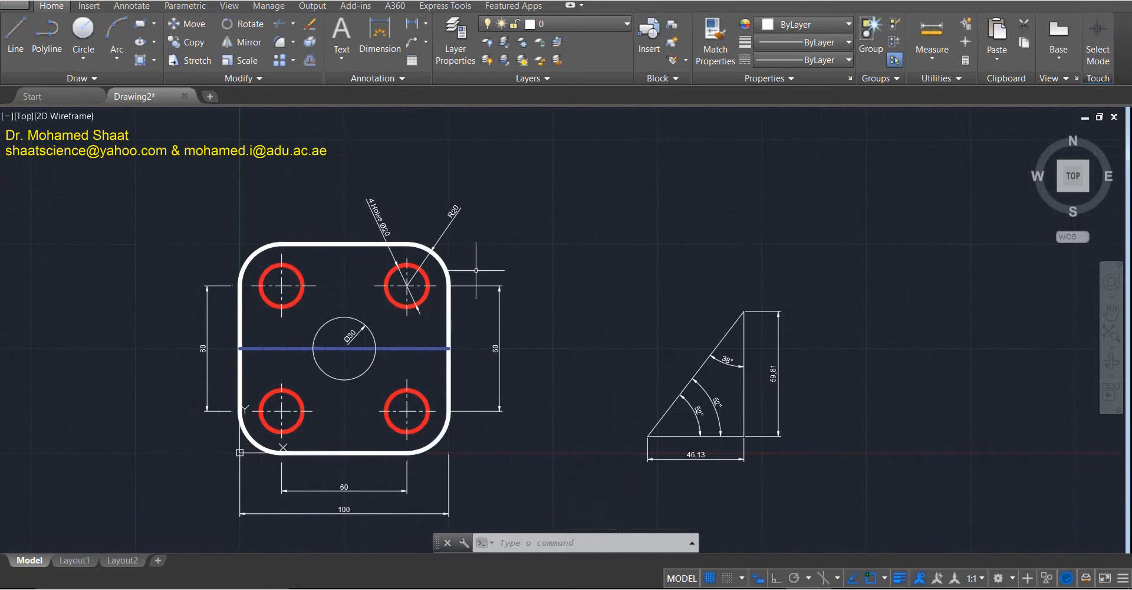
Compare the two vertical 60 dimensions beside the plate and delete the one along its right edge.
scroll(383, 388, up, 2)
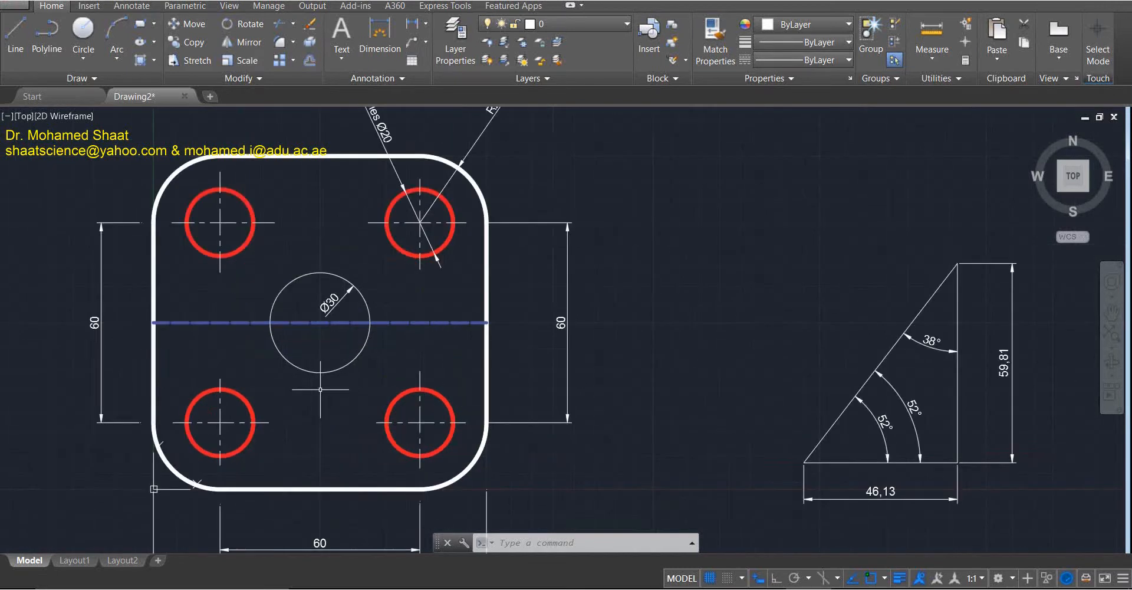
click(101, 333)
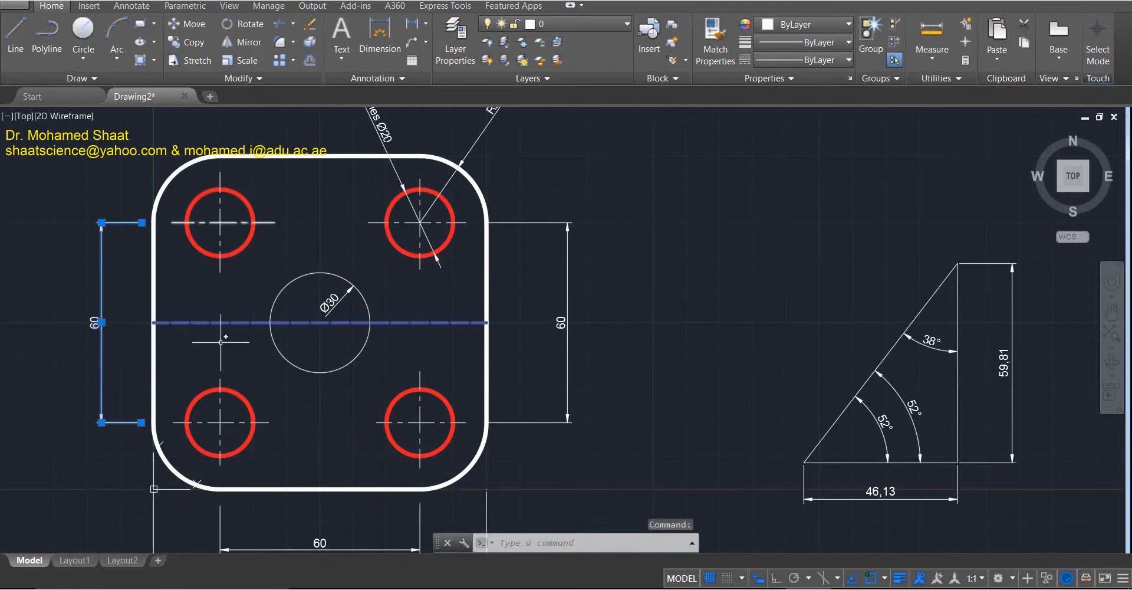
key(Escape)
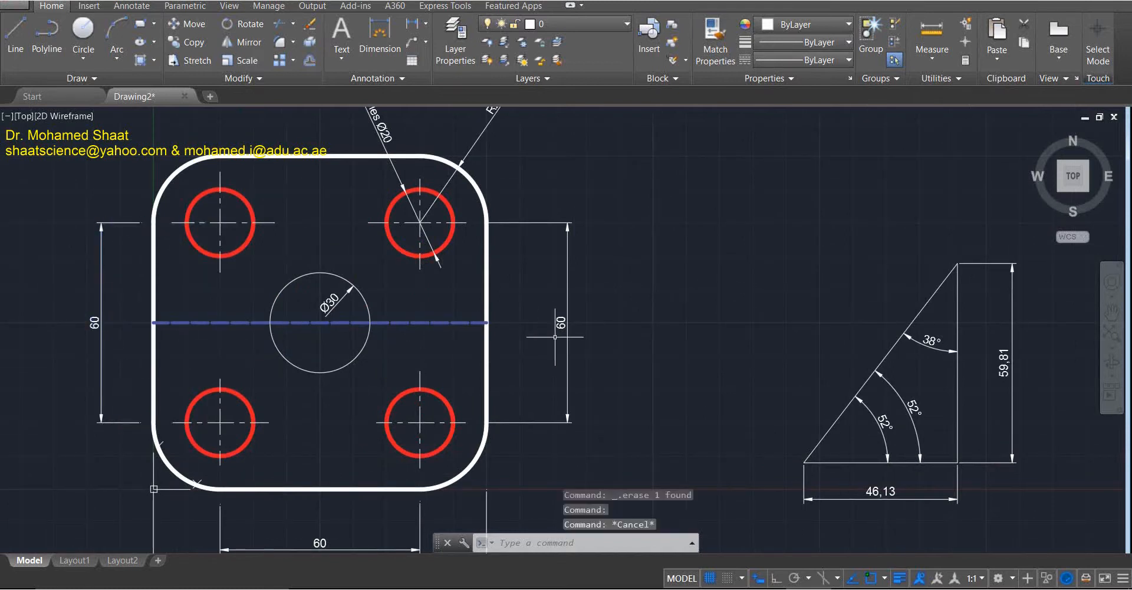
click(560, 322)
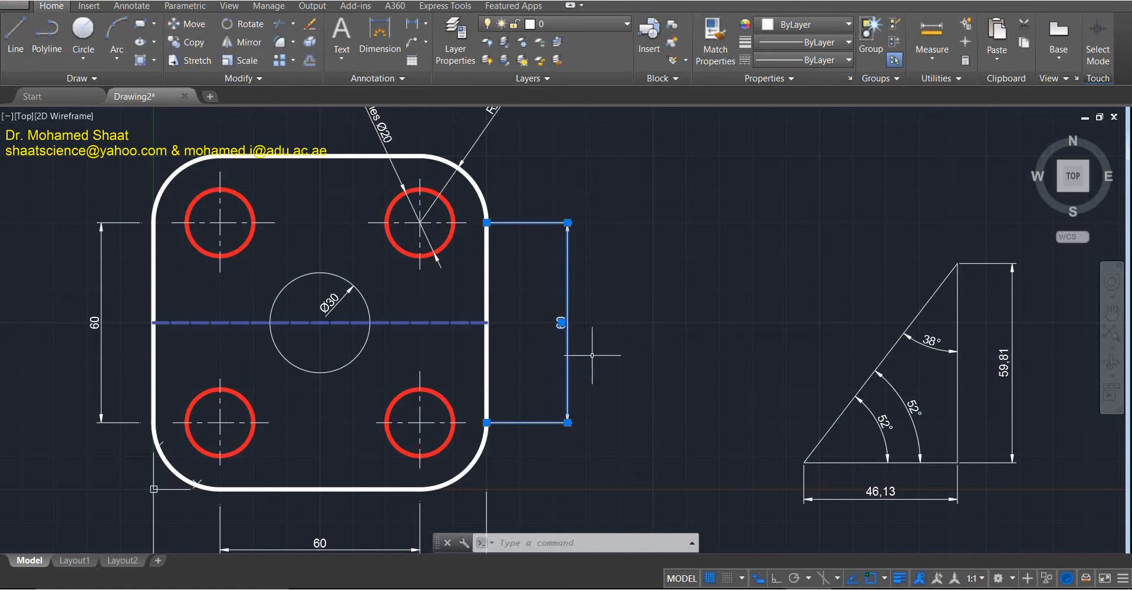
key(Delete)
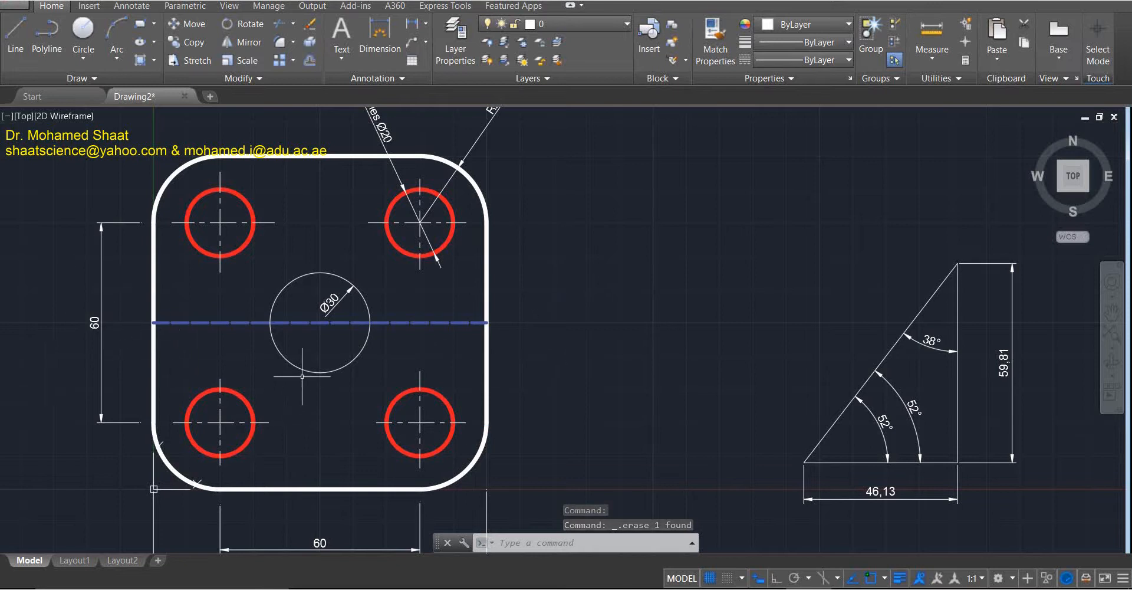
Highlight the horizontal 60 dimension below the plate, and clear the selection.
scroll(302, 372, down, 2)
scroll(324, 504, up, 2)
click(352, 472)
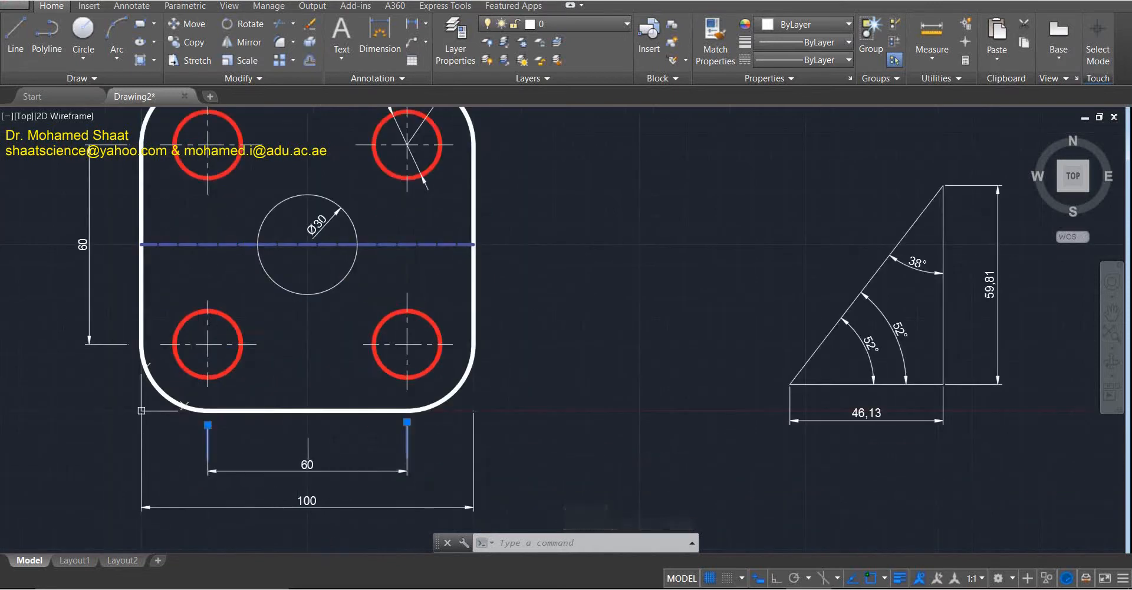
key(Escape)
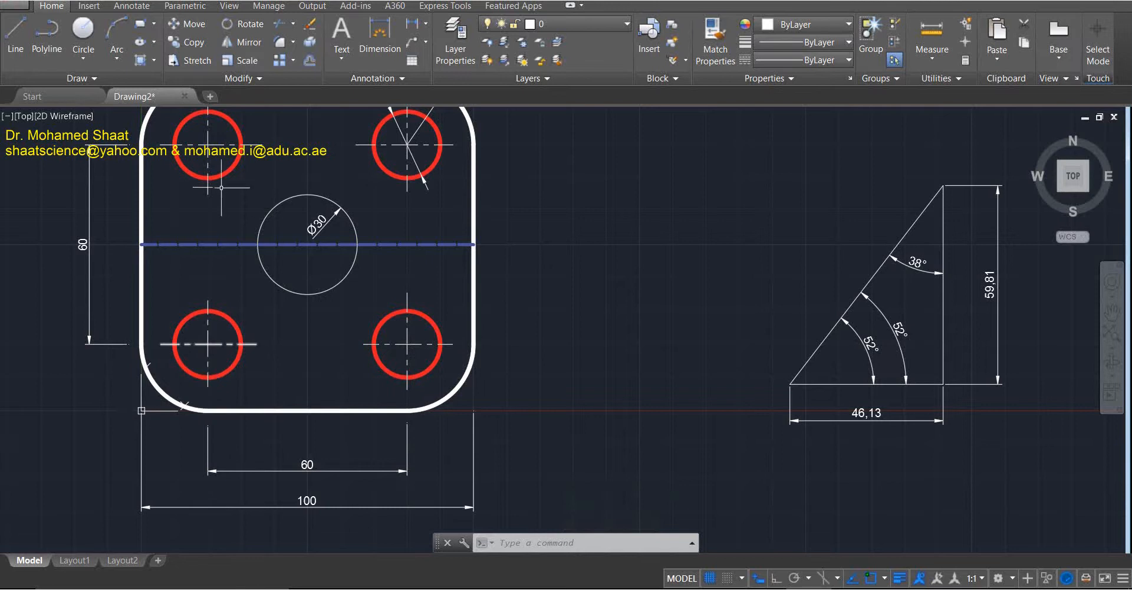
Examine the centre circle, the red holes' centre marks and the remaining dimensions around the plate.
scroll(225, 182, up, 2)
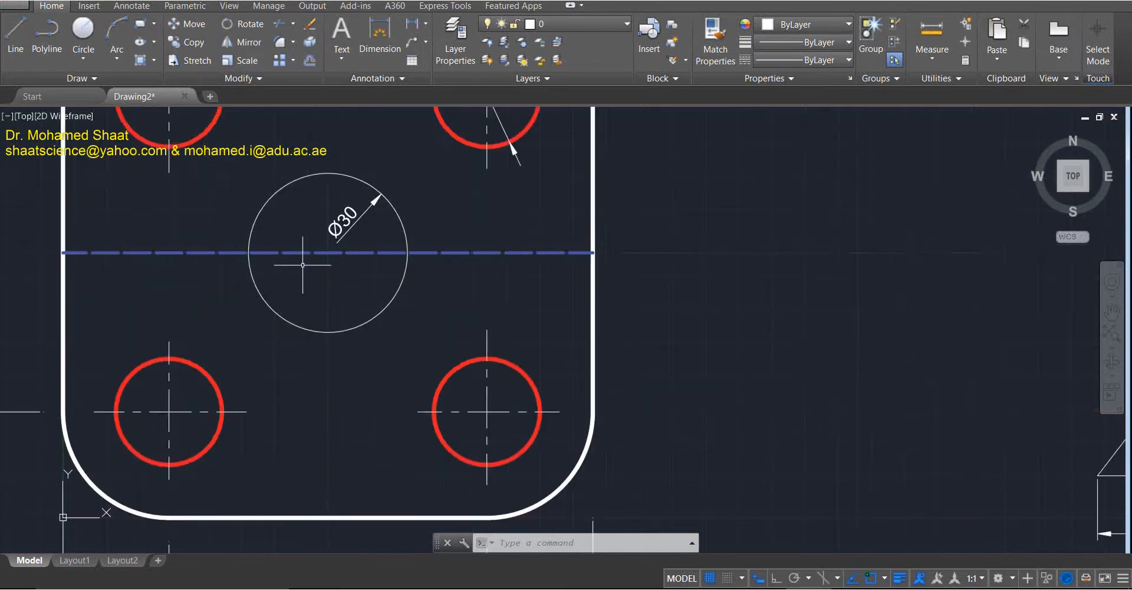
scroll(225, 183, down, 2)
middle_drag(225, 183, 241, 266)
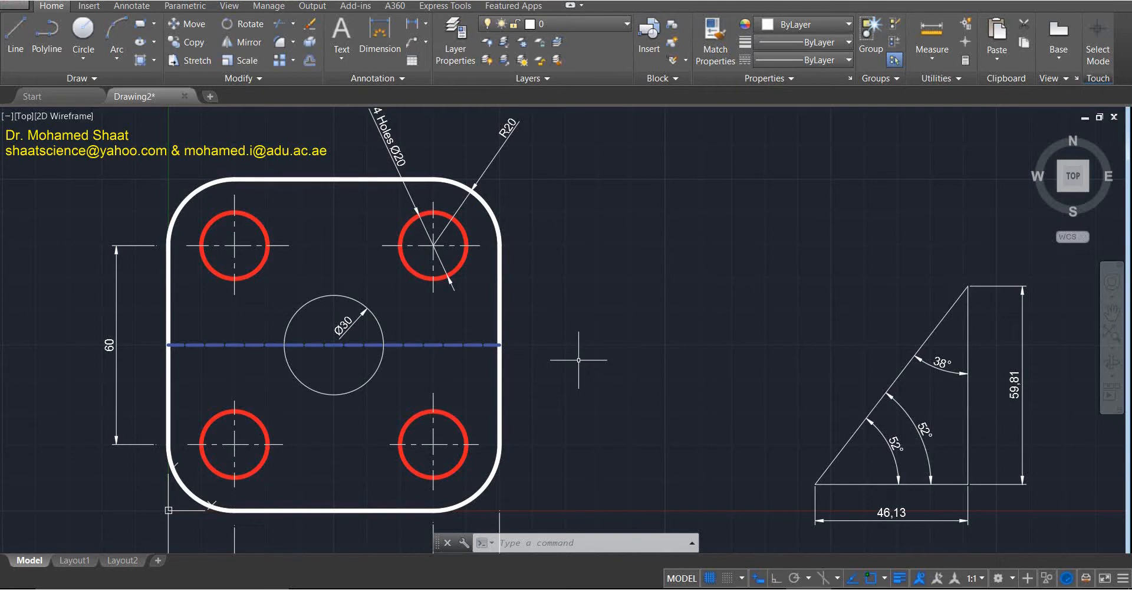
scroll(499, 441, down, 2)
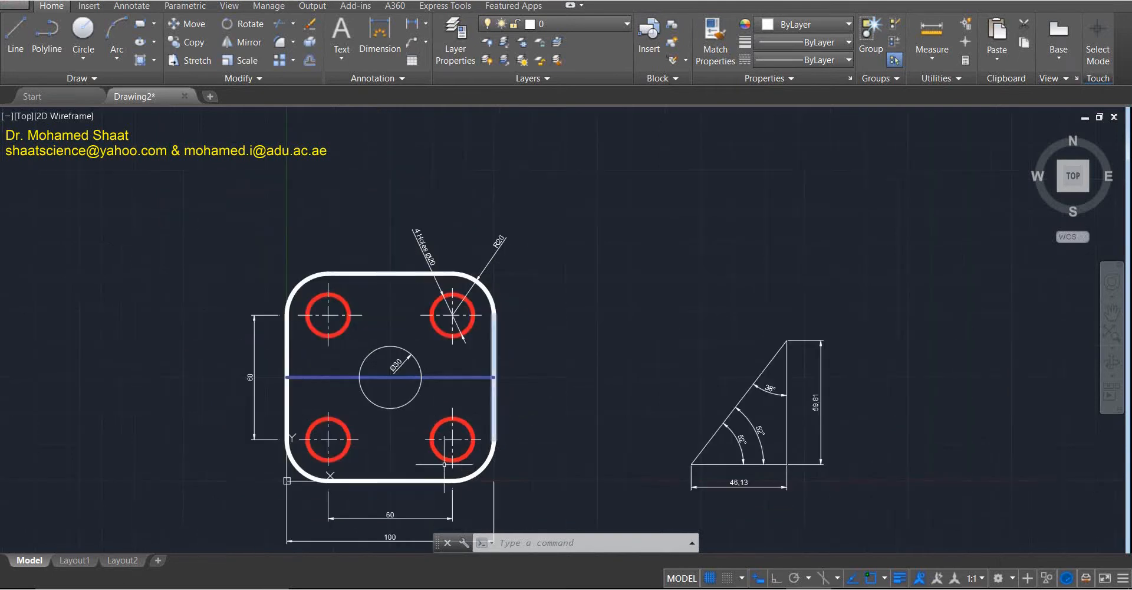
middle_drag(433, 472, 431, 383)
scroll(431, 383, up, 2)
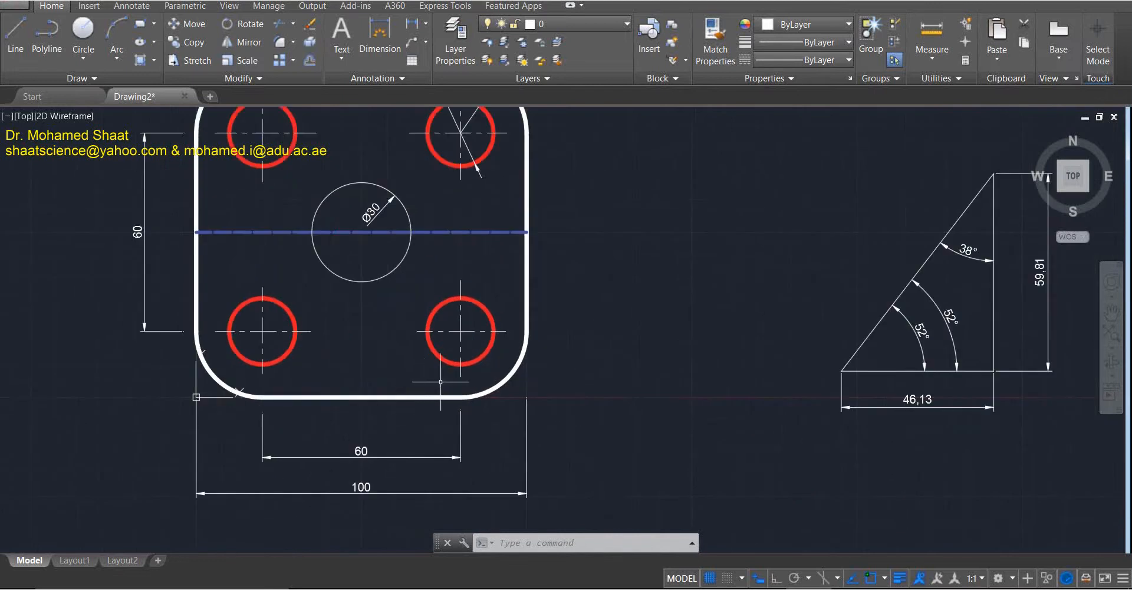
scroll(447, 364, up, 2)
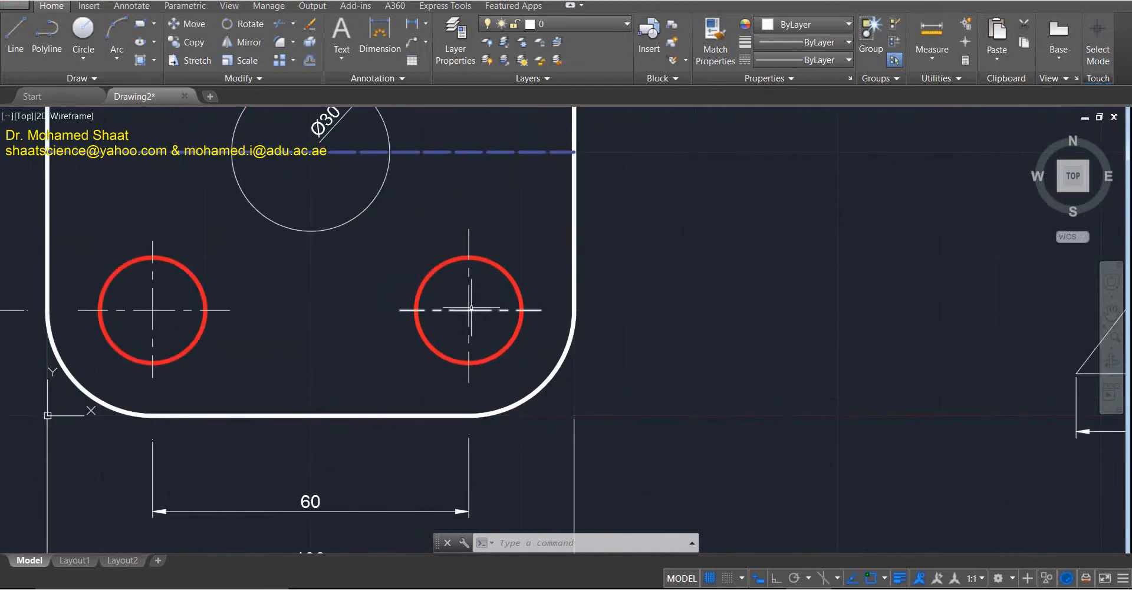
scroll(237, 340, down, 4)
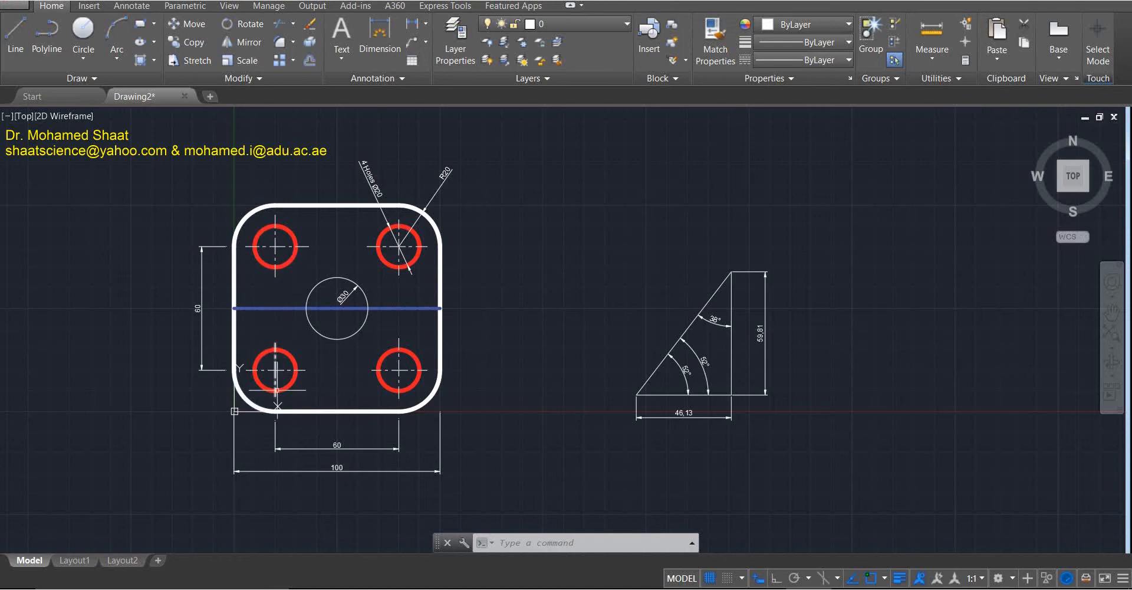
Inspect the horizontal 60 dimension between the lower holes' centres and its position above the overall width dimension.
scroll(277, 390, up, 2)
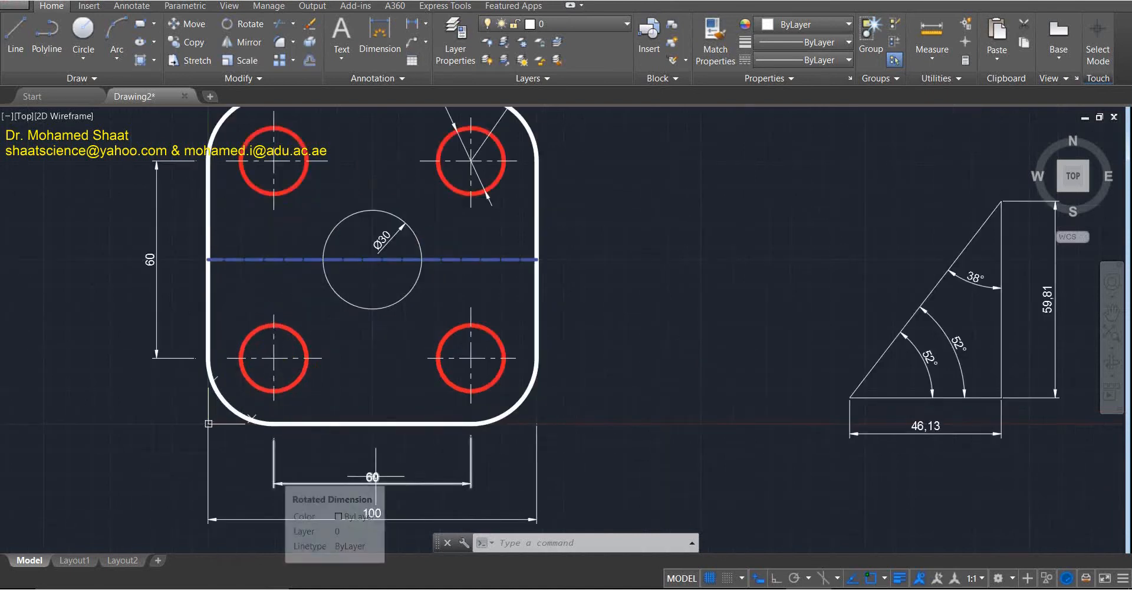
click(397, 484)
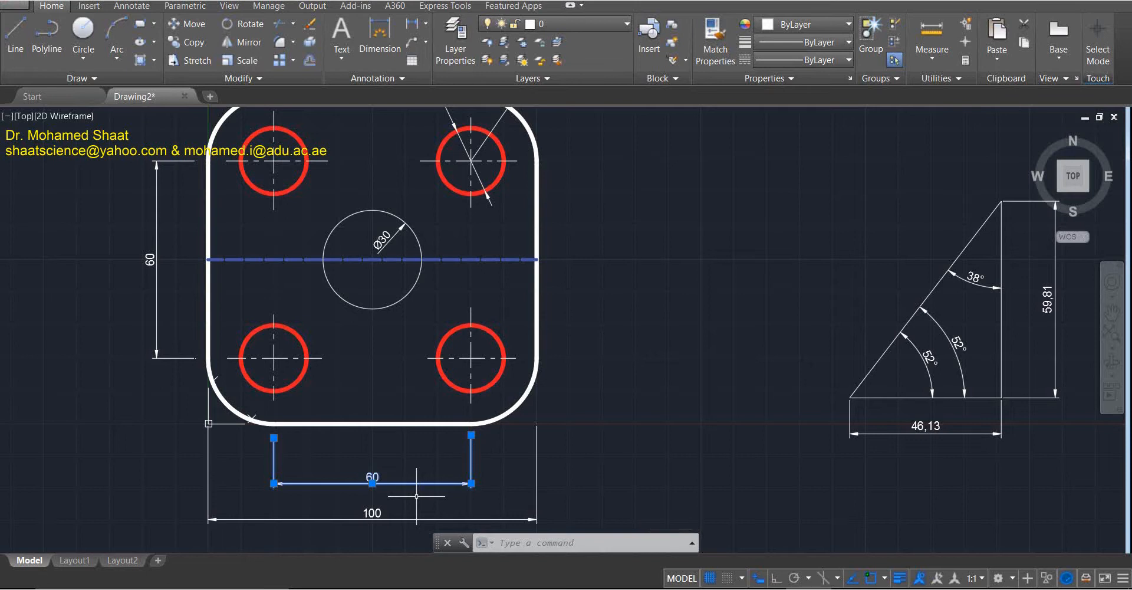
key(Escape)
middle_drag(406, 491, 426, 443)
scroll(377, 440, down, 1)
middle_drag(387, 367, 383, 405)
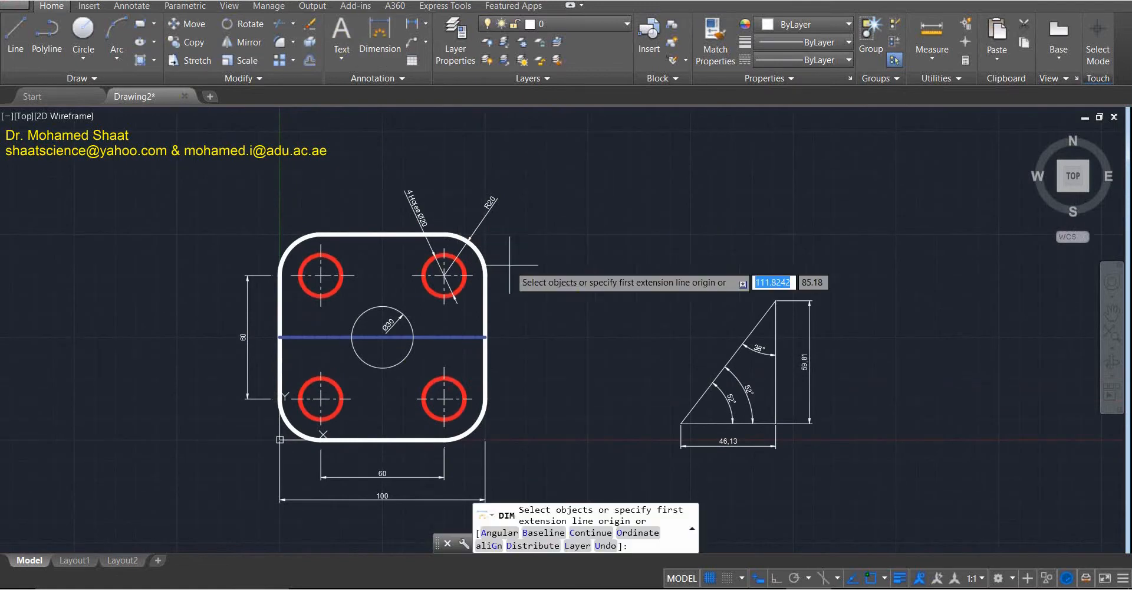
Dimension the plate's overall width between its two vertical edges, placing the dimension line above the plate.
click(484, 275)
click(279, 275)
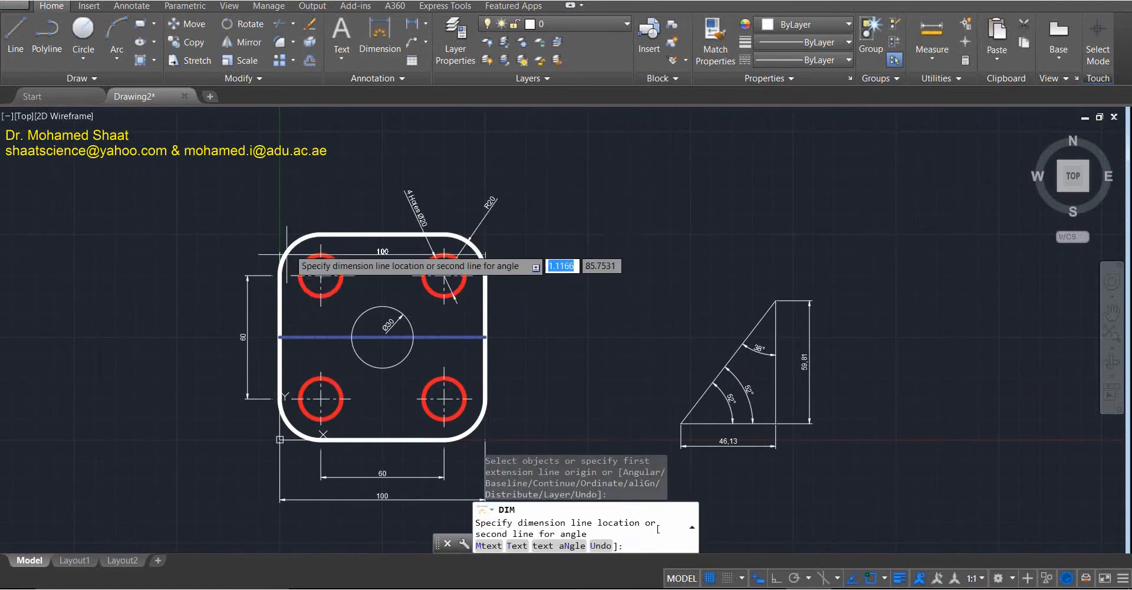
click(413, 143)
key(Escape)
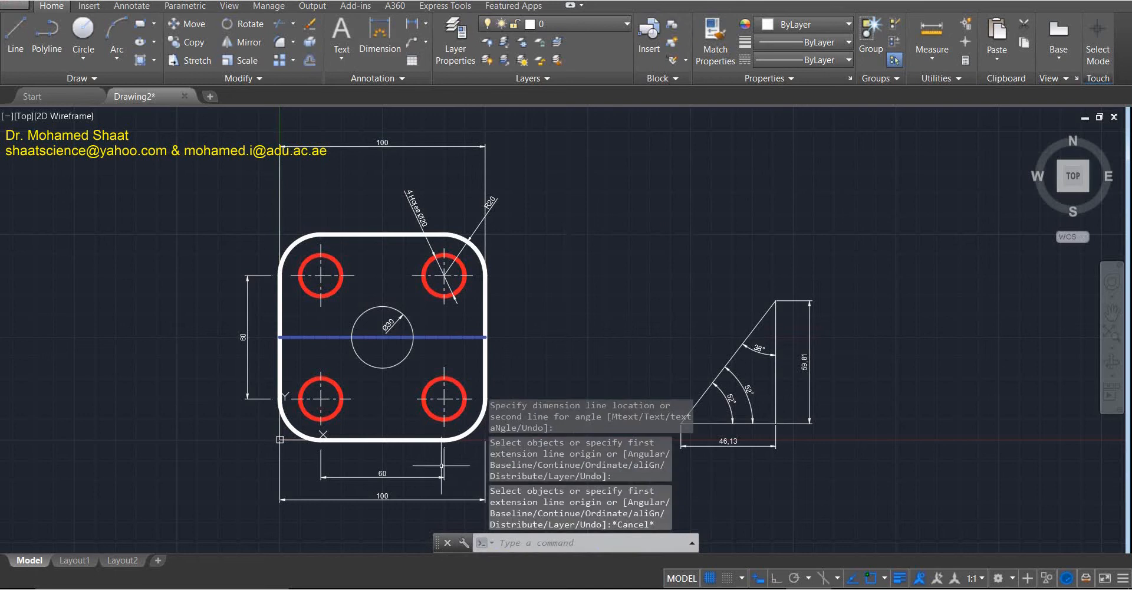
Highlight the plate's two vertical edges, and clear the selection.
click(485, 368)
click(281, 367)
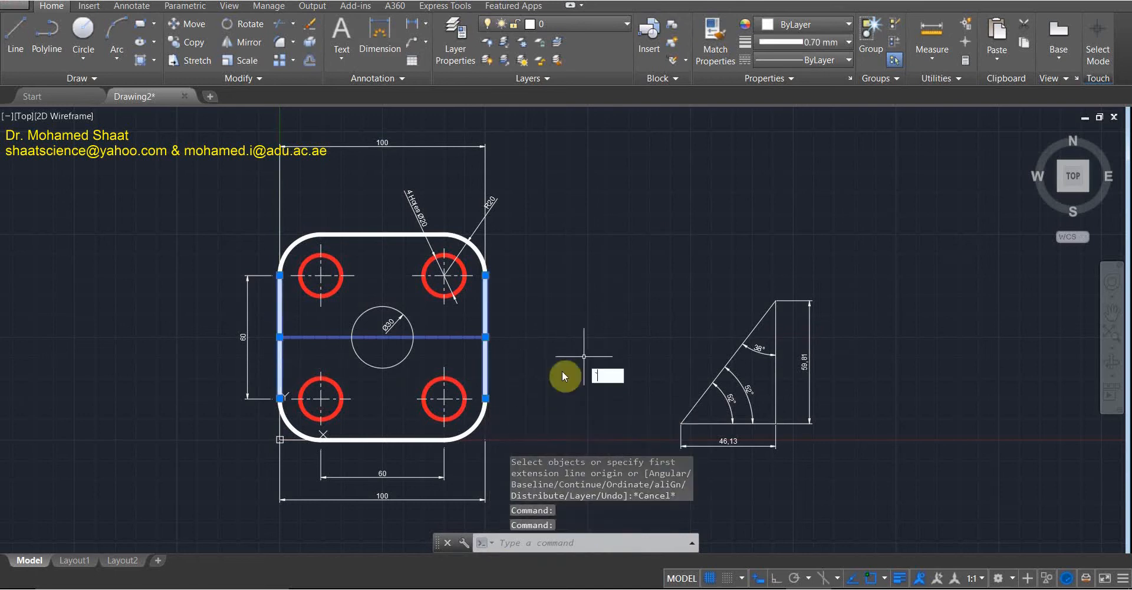
key(Escape)
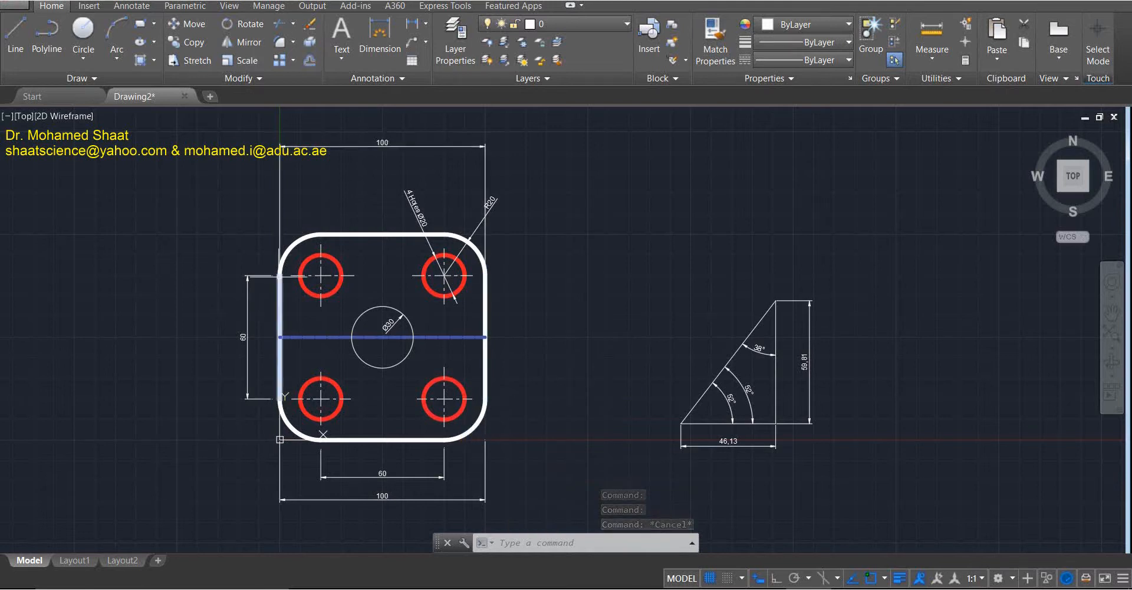
Delete the overall width dimension above the plate.
click(396, 137)
click(366, 166)
key(Delete)
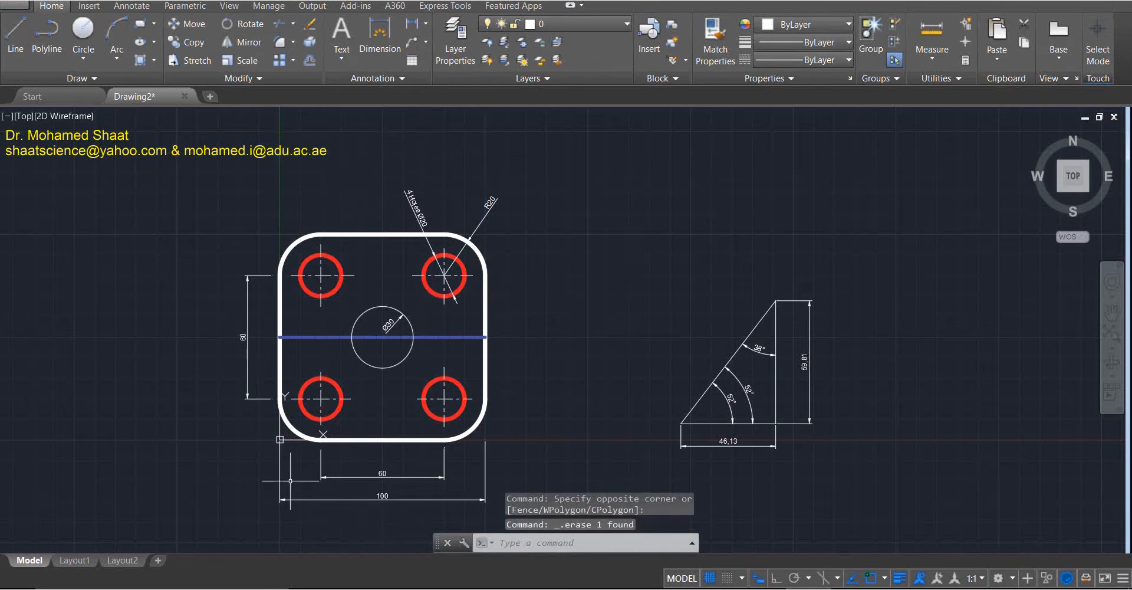
Dimension the plate's overall height from its top edge to its bottom edge, outside the vertical 60 dimension.
click(379, 35)
click(321, 234)
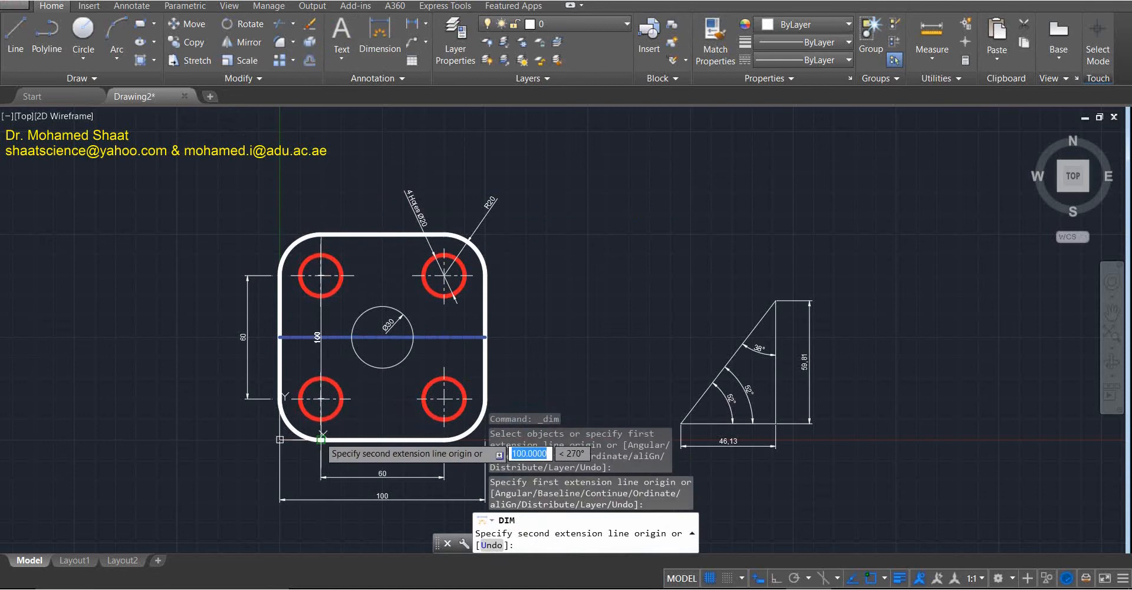
click(321, 440)
click(217, 409)
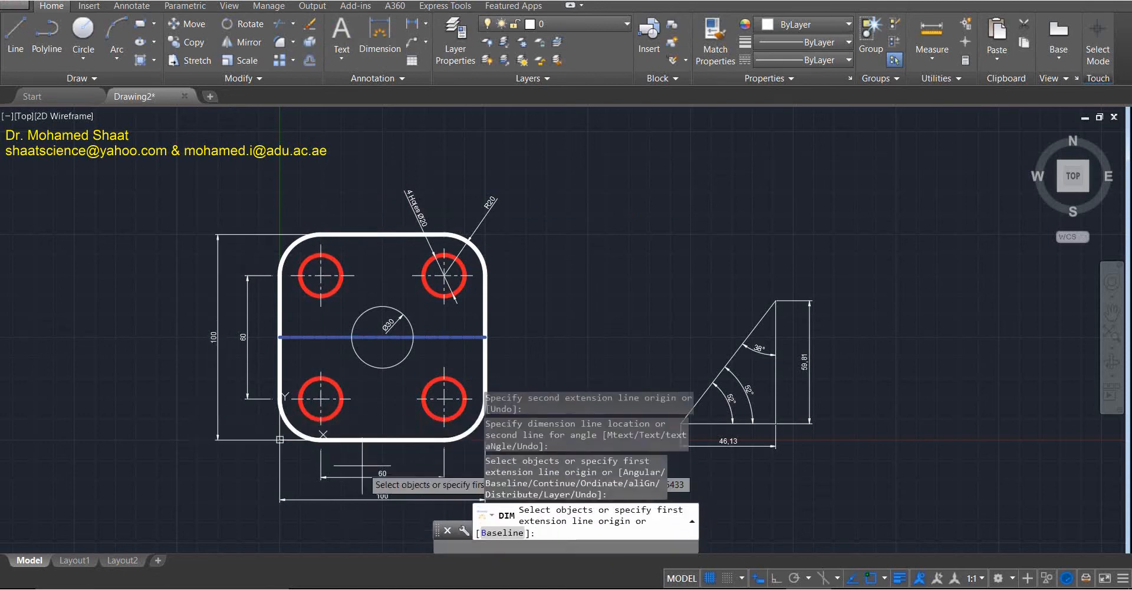
key(Escape)
Stretch both extension line origins of the overall height dimension outward to line up with the plate's left edge.
click(287, 220)
click(263, 239)
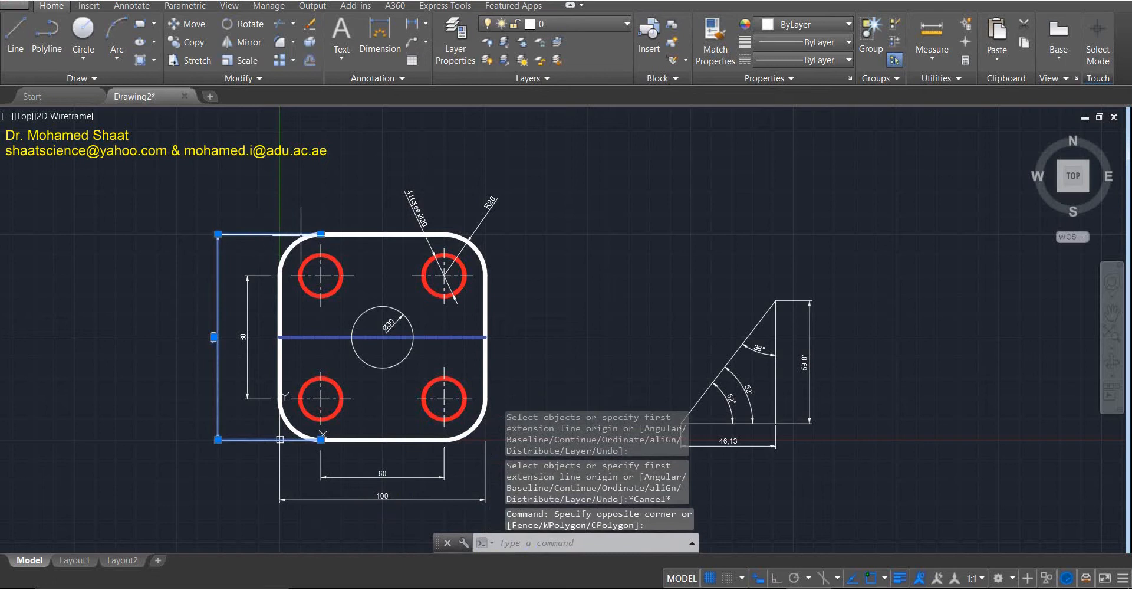
click(321, 234)
click(280, 235)
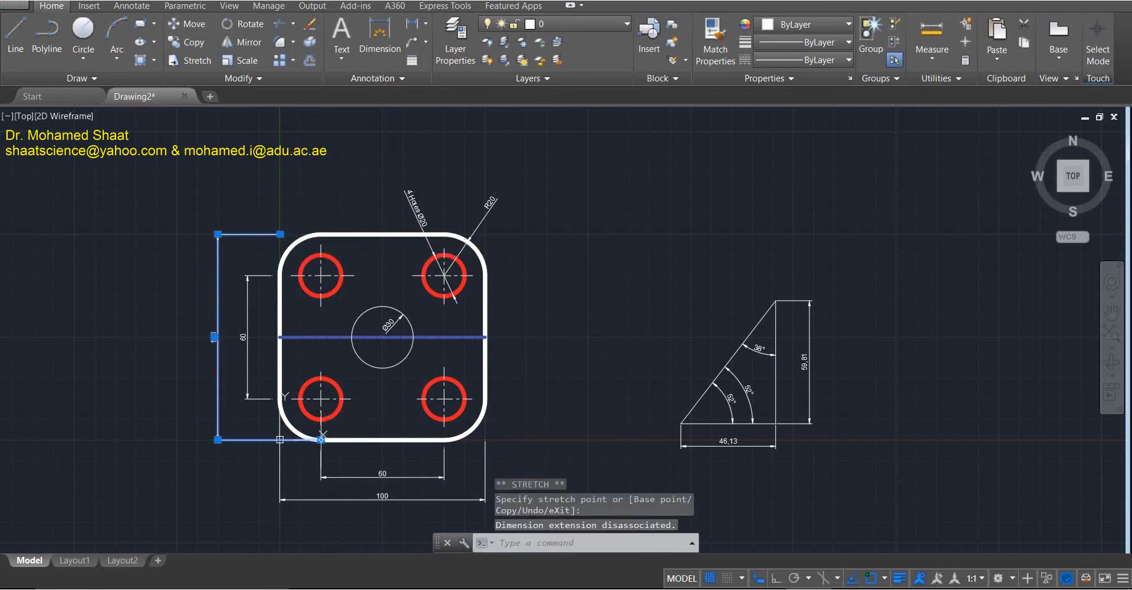
click(321, 439)
click(280, 439)
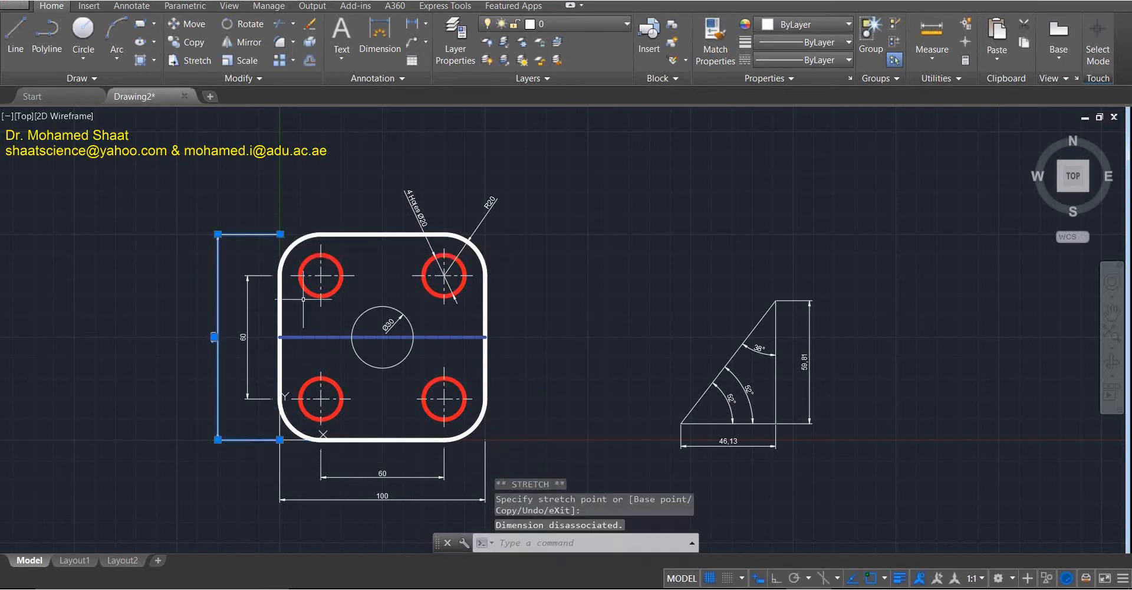
key(Escape)
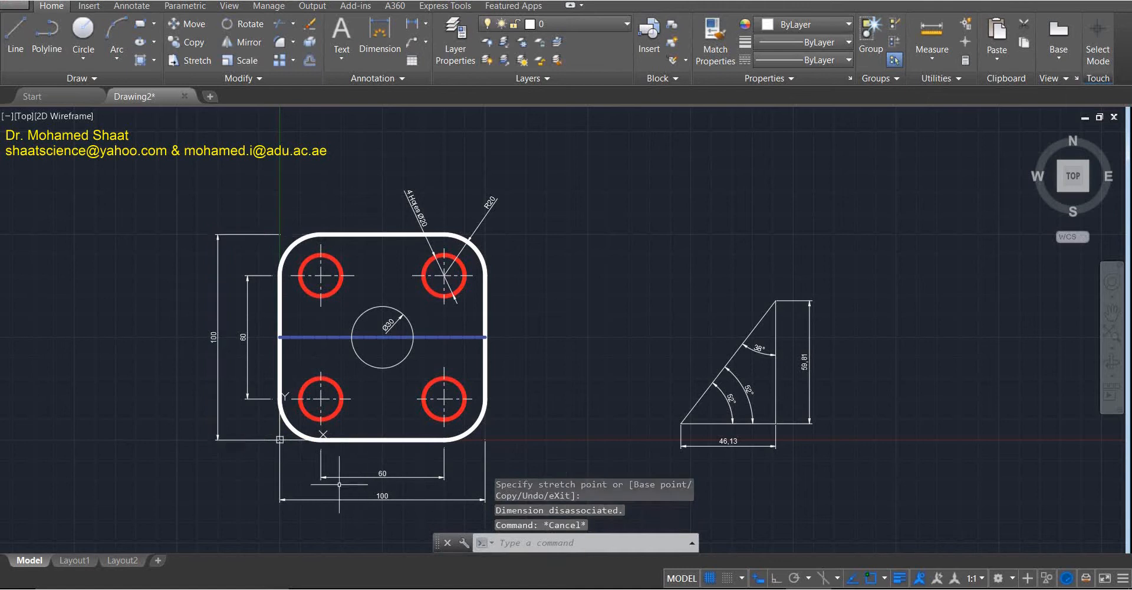
Move the overall height dimension line to the opposite side of the plate, beyond its right edge.
scroll(286, 456, up, 6)
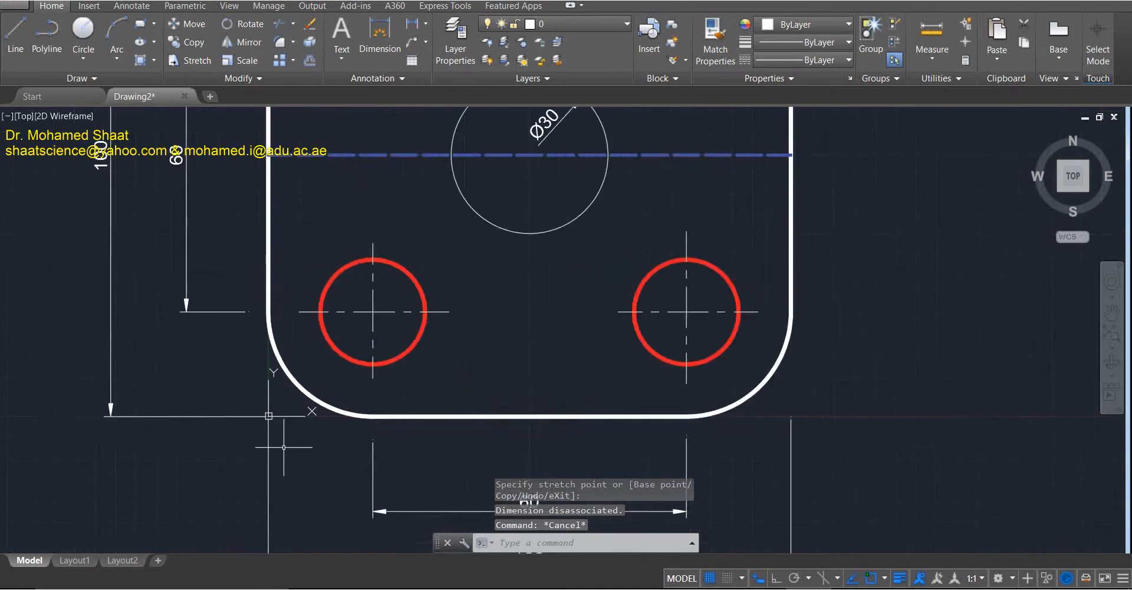
scroll(287, 436, down, 4)
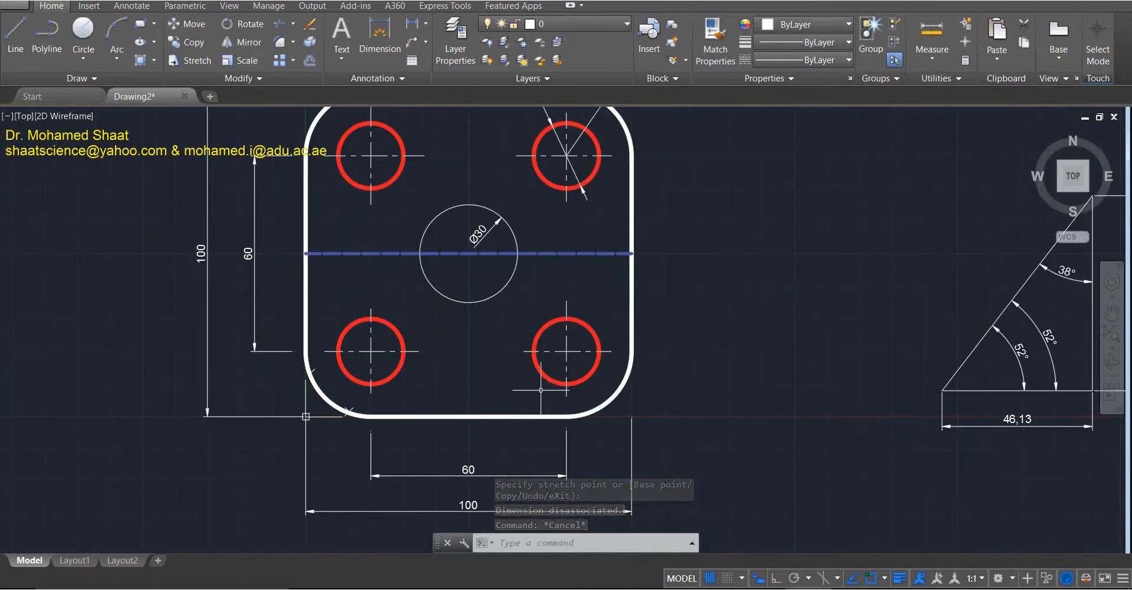
scroll(372, 430, down, 2)
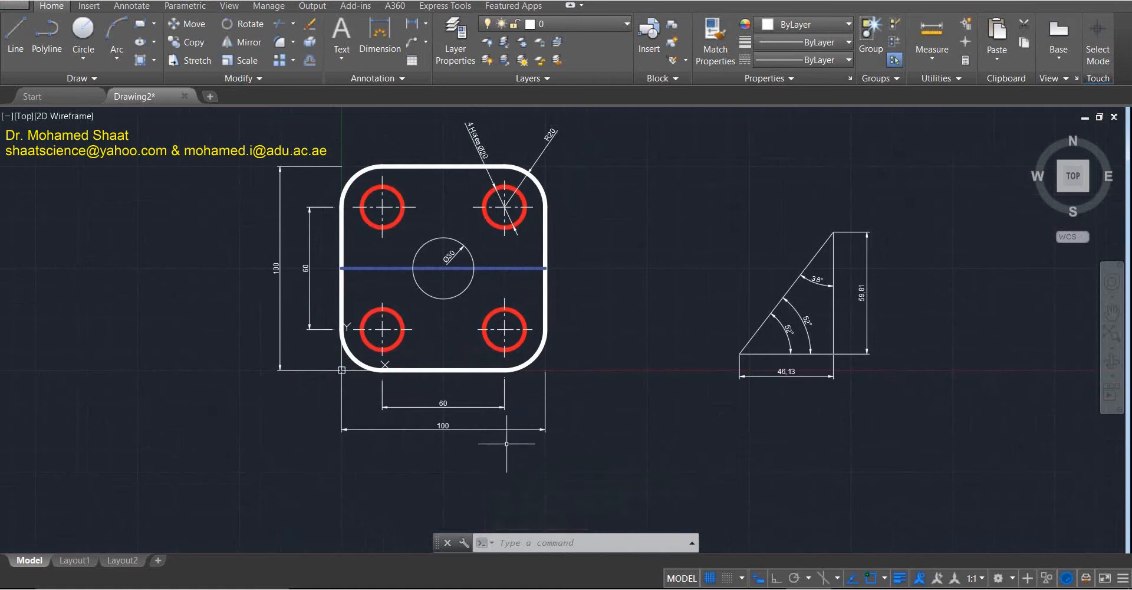
click(277, 280)
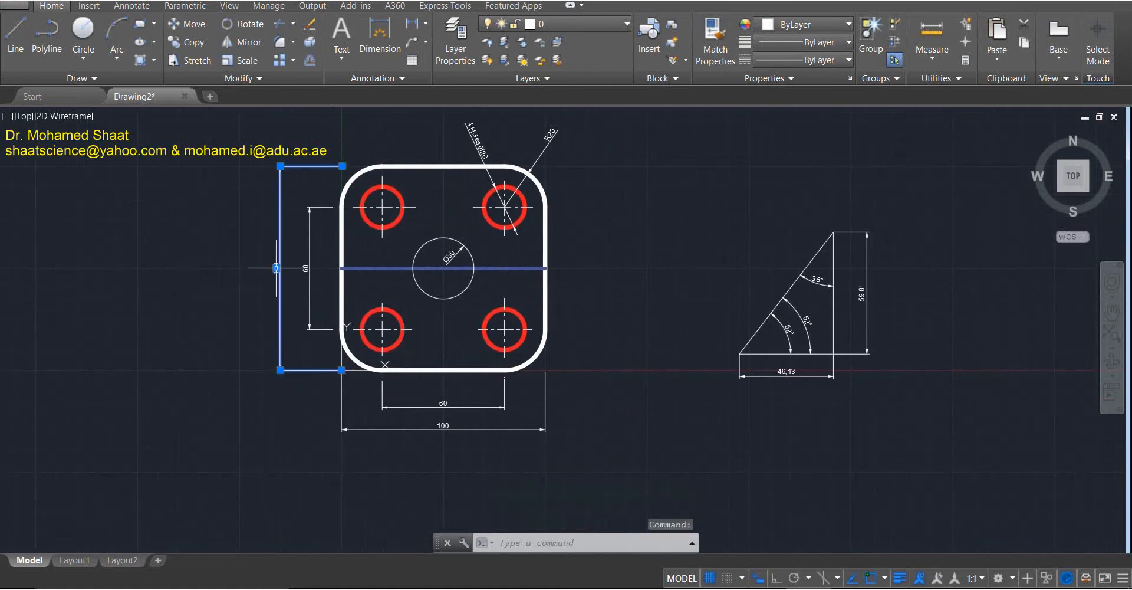
click(276, 268)
click(629, 273)
key(Escape)
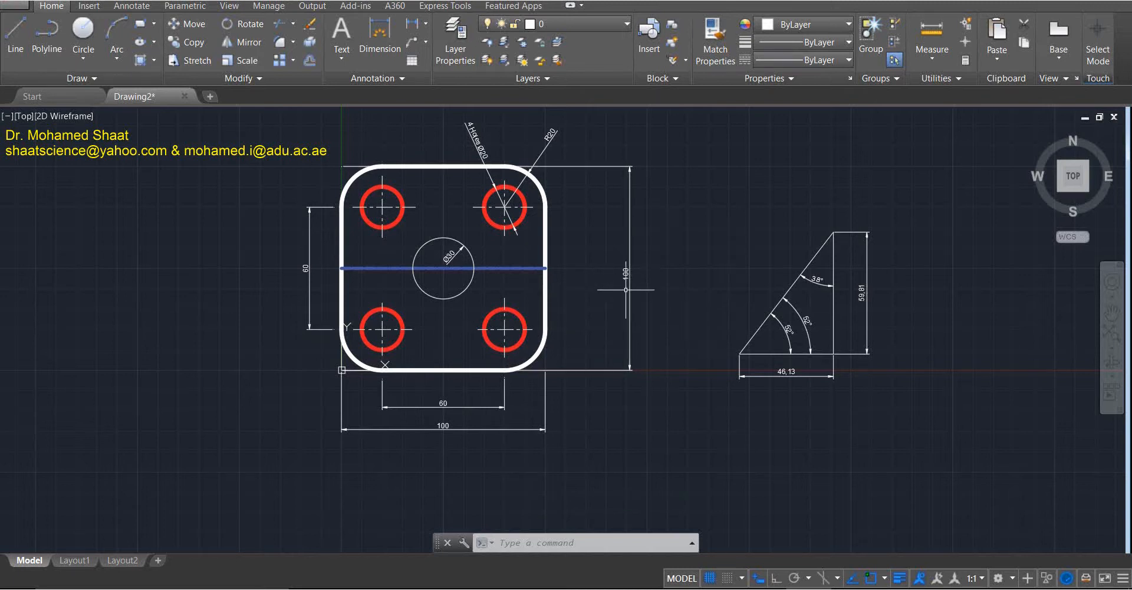
Move the overall height dimension line back to the plate's left side, outside the vertical 60 dimension.
click(648, 282)
click(607, 268)
click(630, 272)
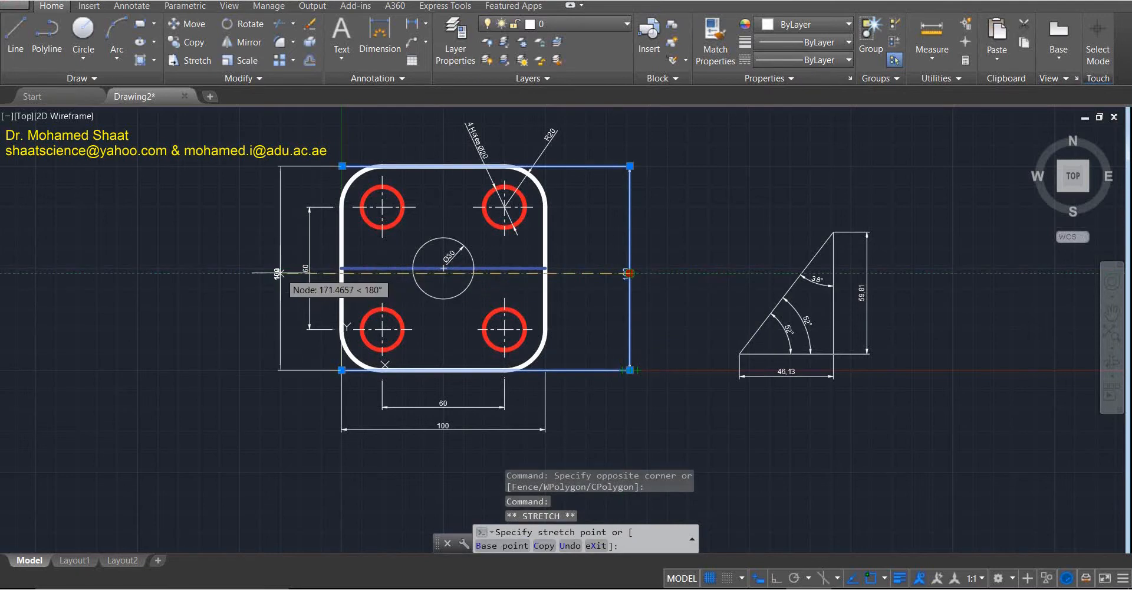
click(280, 273)
key(Escape)
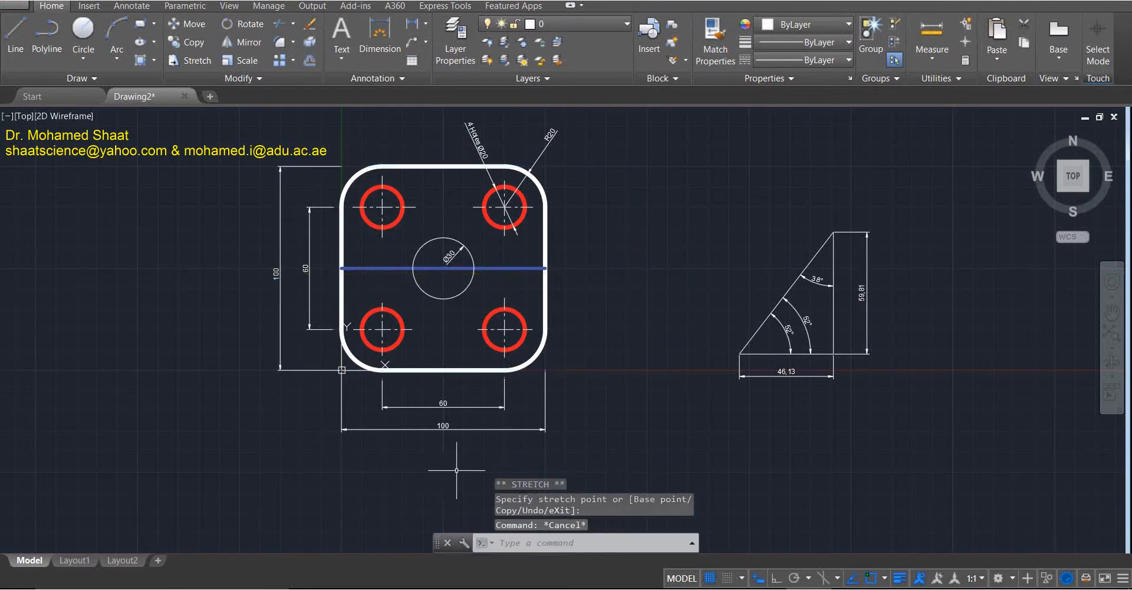
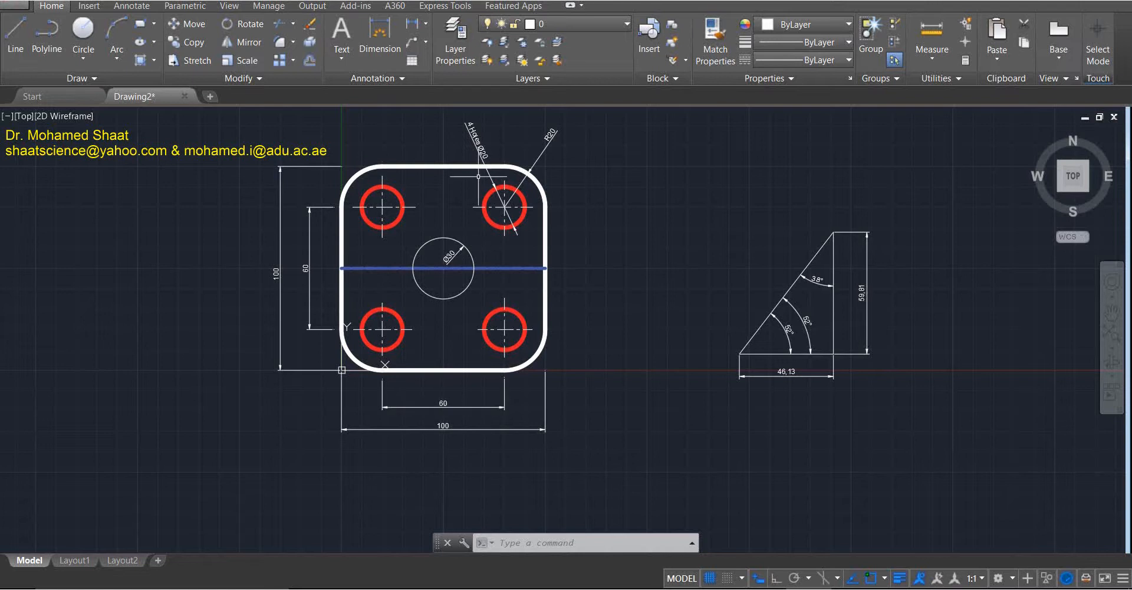
scroll(461, 244, up, 2)
scroll(462, 270, down, 4)
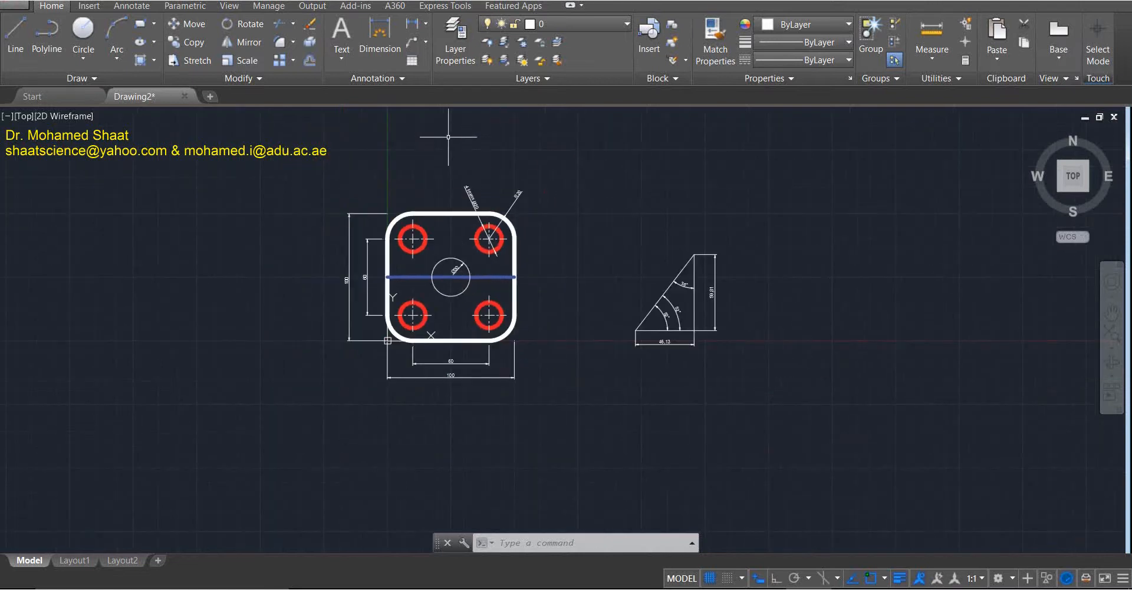
scroll(437, 328, up, 2)
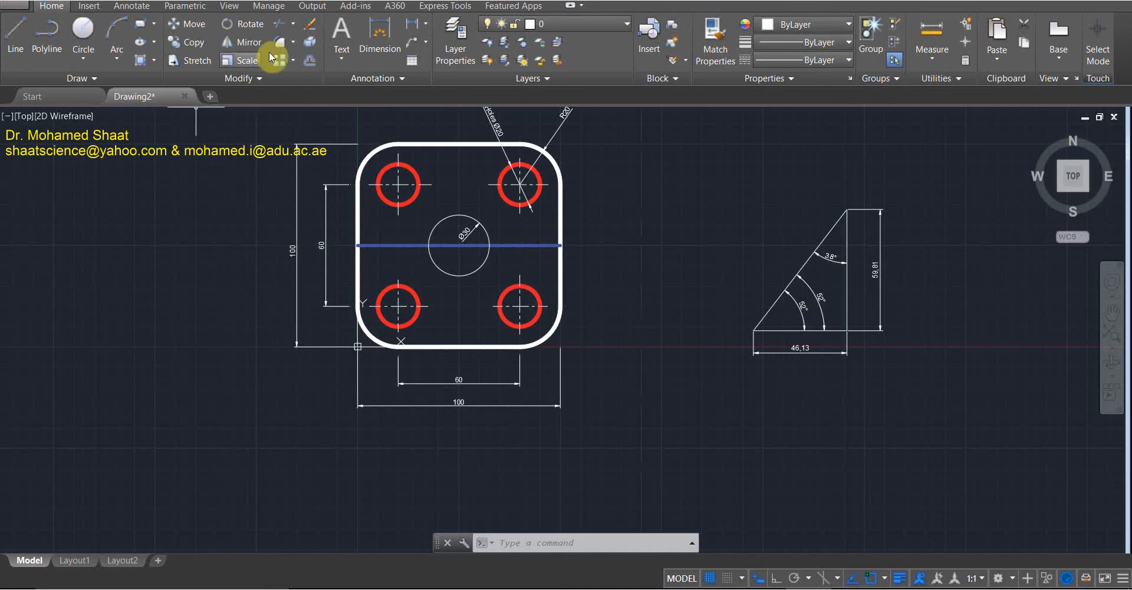
click(381, 29)
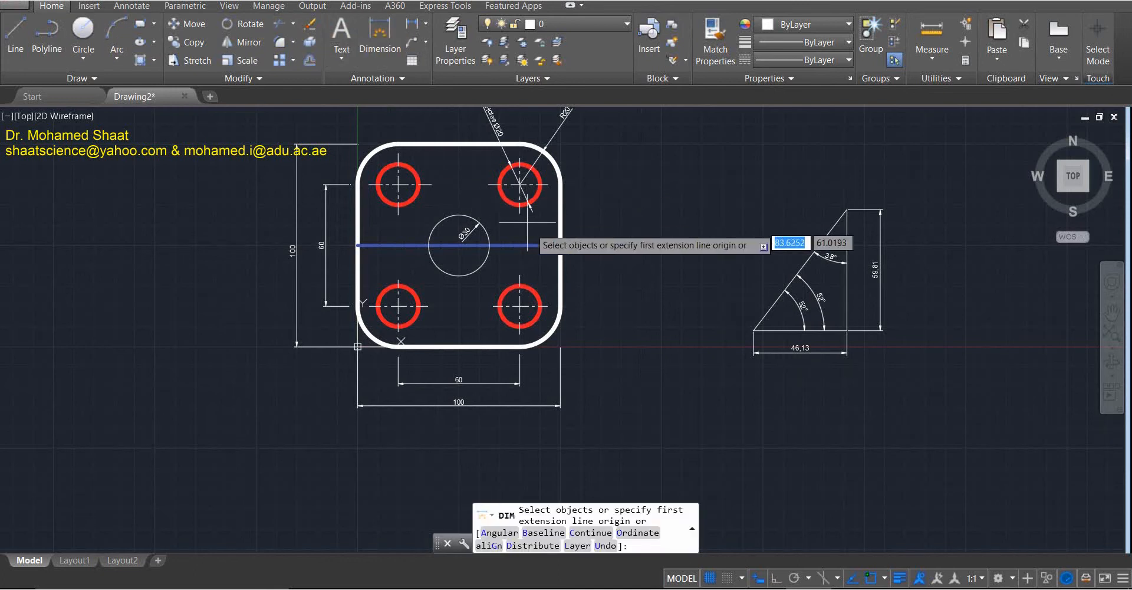
click(561, 246)
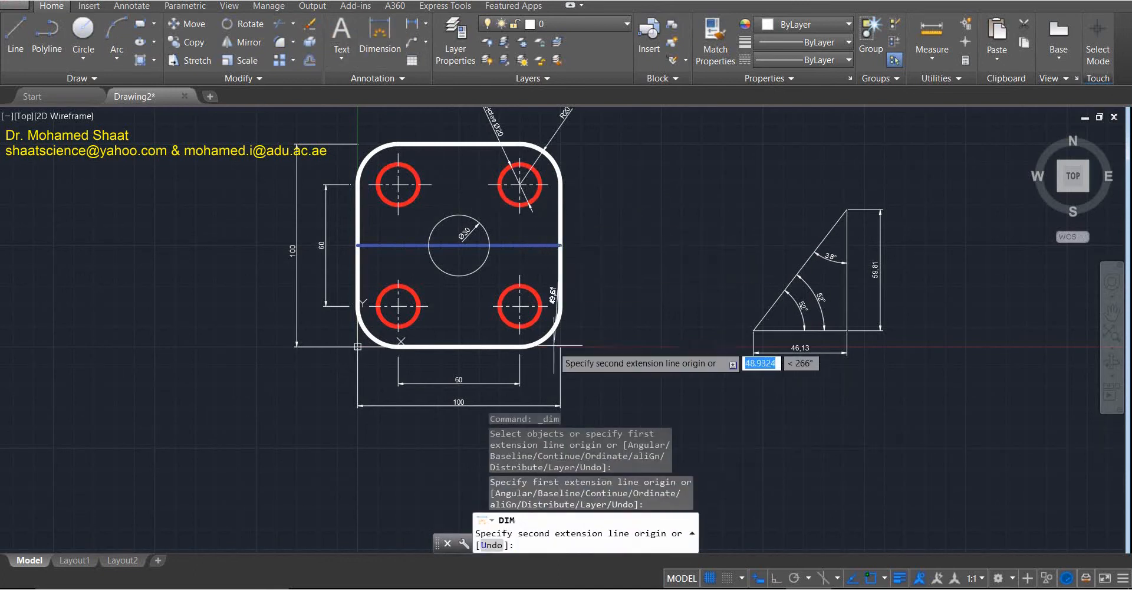
click(520, 346)
key(Escape)
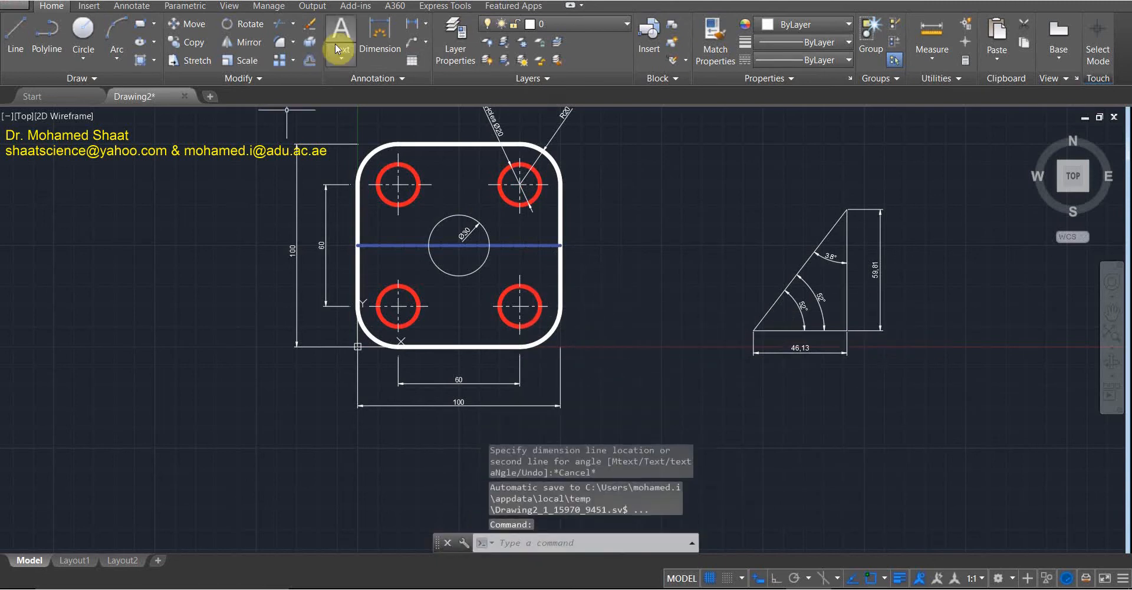
Dimension the distance between the blue centre line and the plate's bottom edge, placing it beyond the plate's right edge.
click(384, 33)
key(Return)
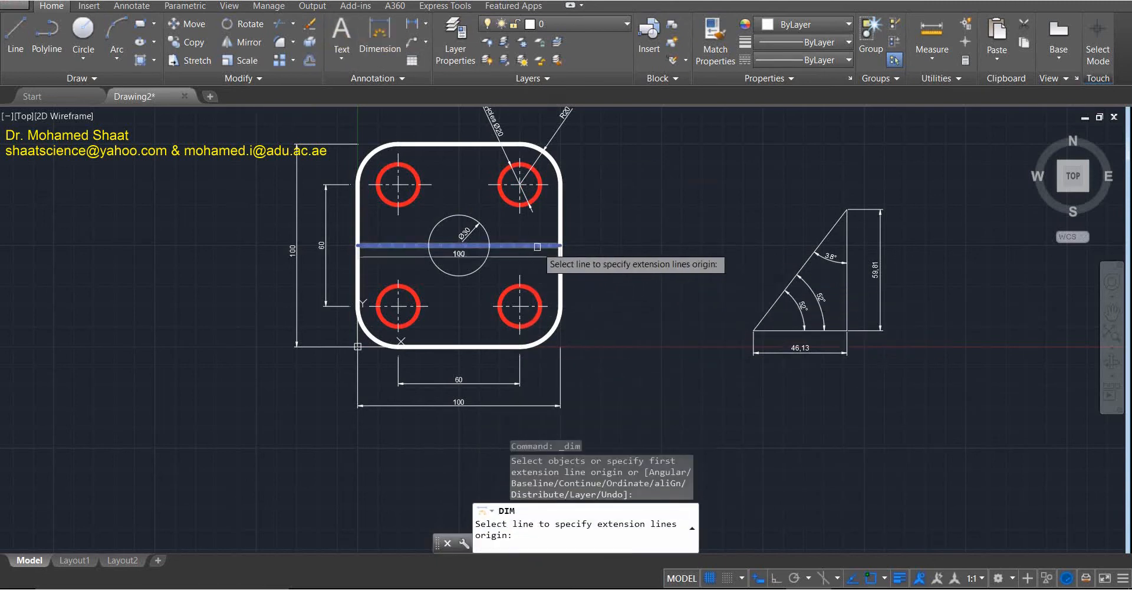
click(535, 245)
click(493, 346)
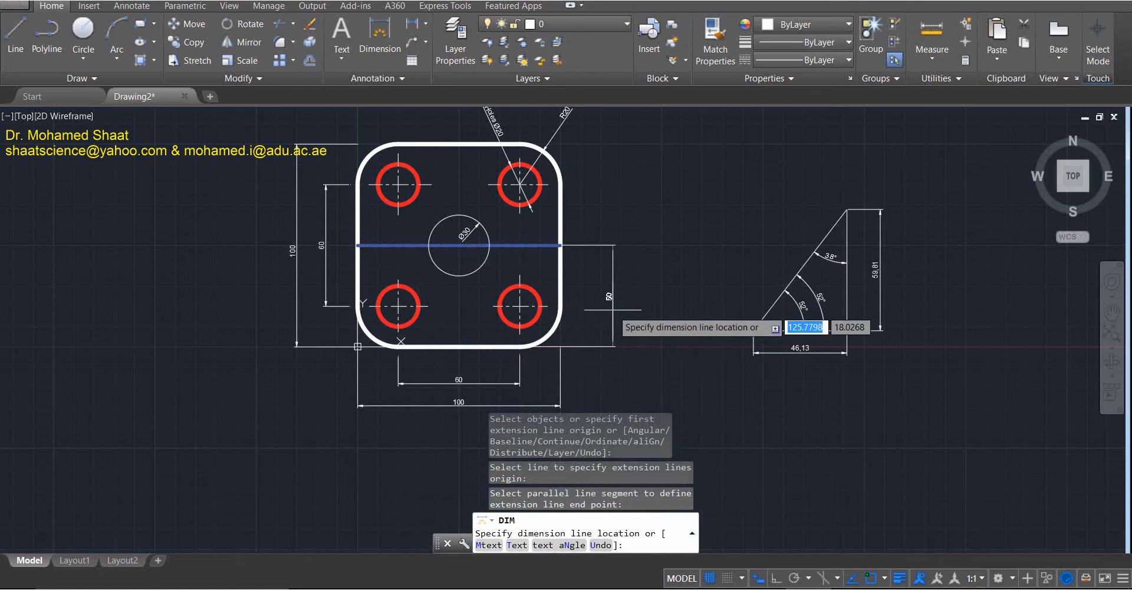
click(600, 312)
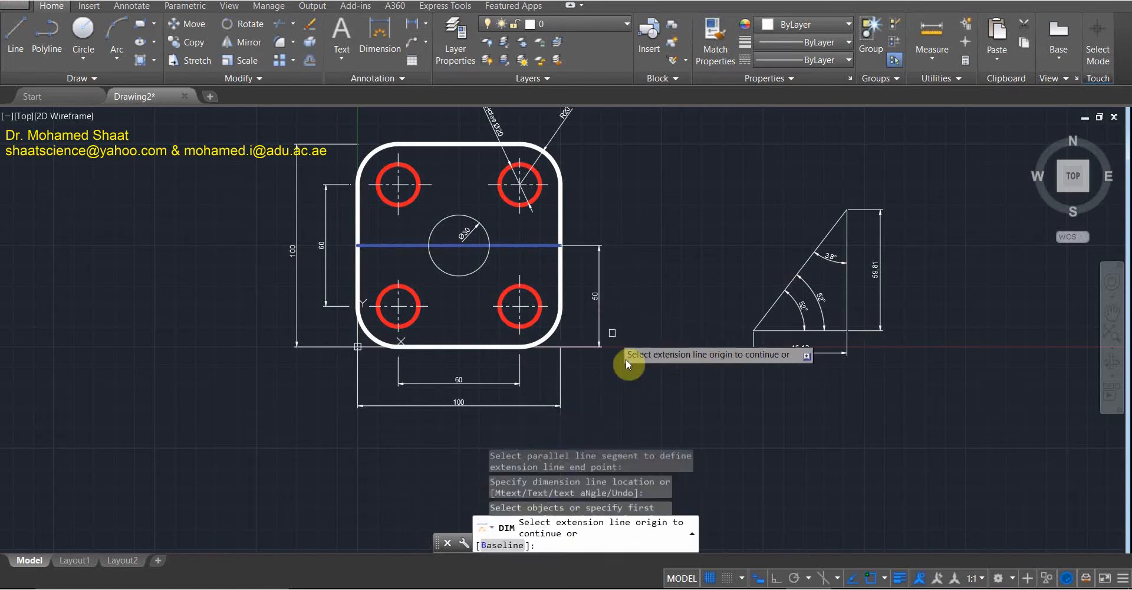
key(Escape)
key(Escape)
Stretch the lower extension line origin of the vertical 50 dimension outward to line up with the plate's right edge.
click(540, 347)
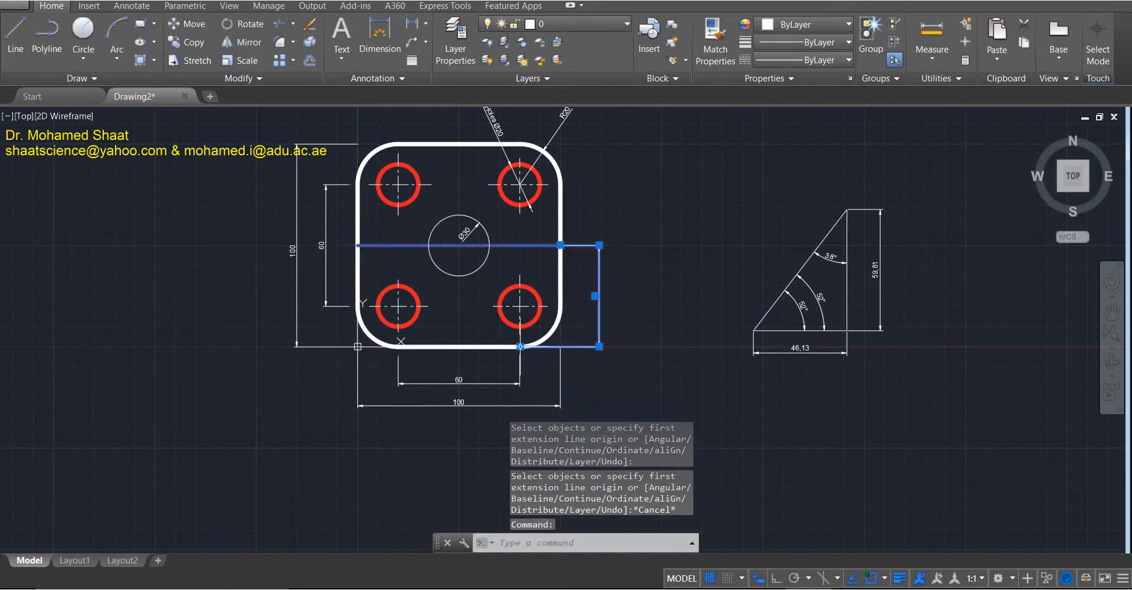
click(520, 346)
key(Escape)
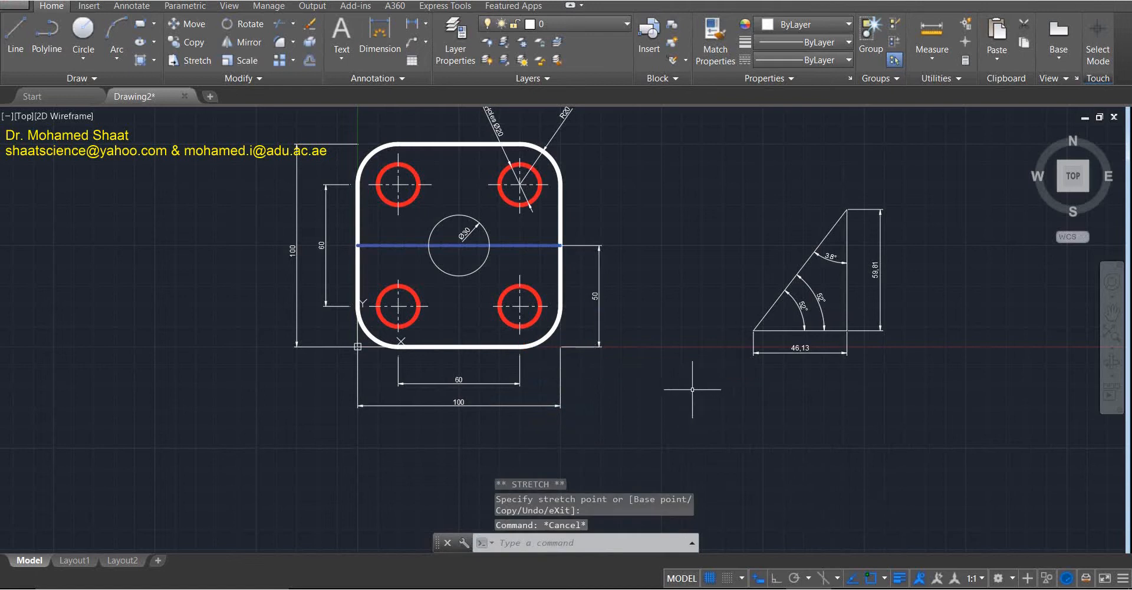
Stretch the upper extension line origin of the vertical 50 dimension outward, leaving a small gap beyond the plate's right edge.
scroll(589, 330, up, 4)
scroll(607, 330, down, 5)
scroll(619, 319, up, 3)
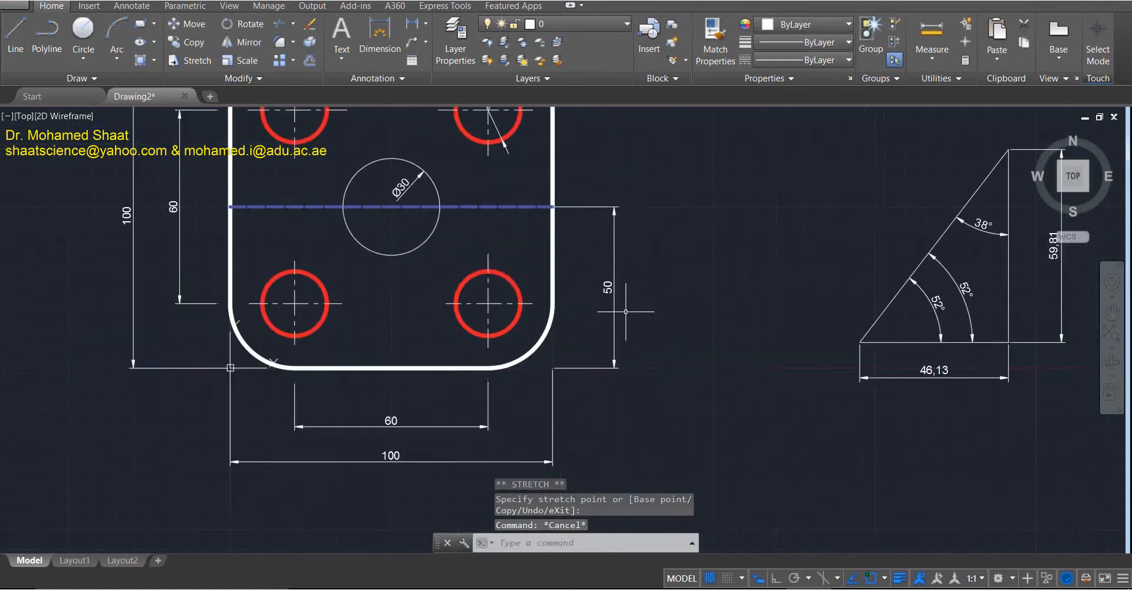
click(581, 204)
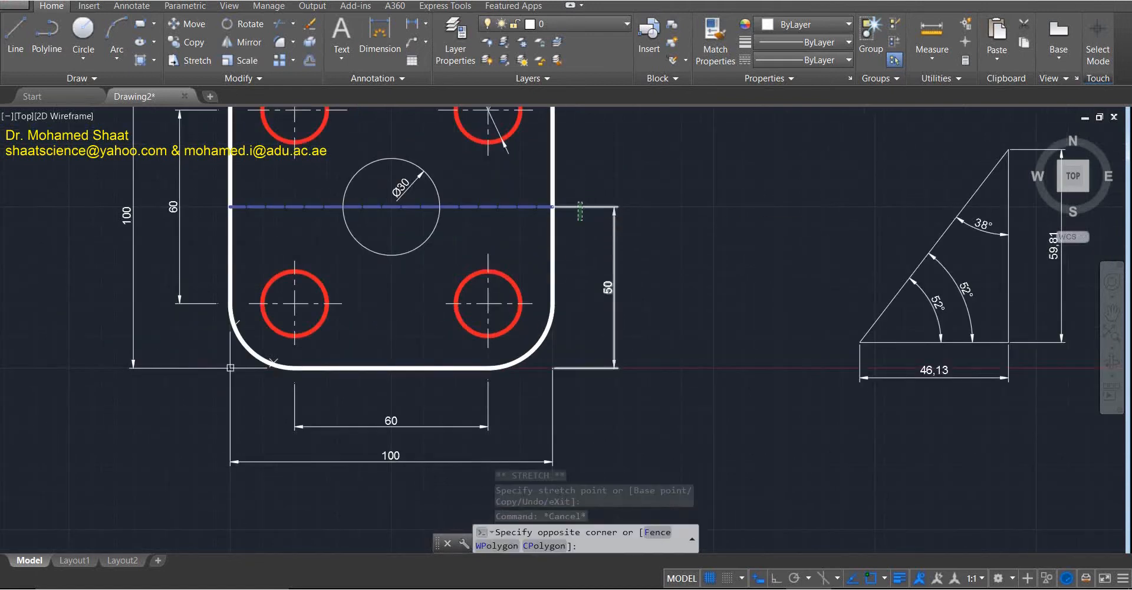
click(578, 218)
click(615, 207)
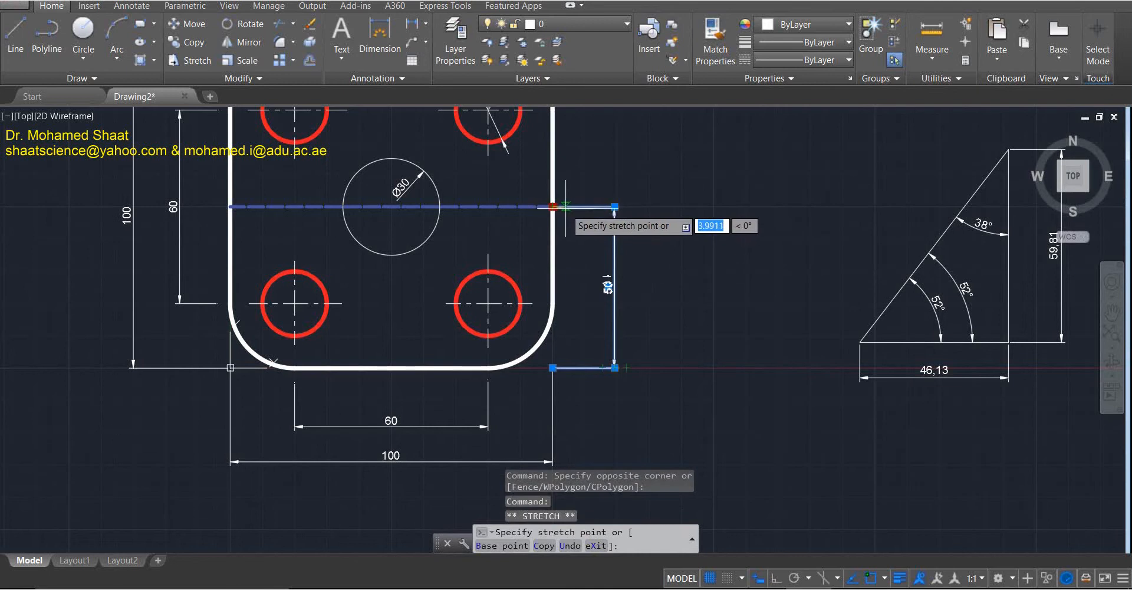
click(563, 206)
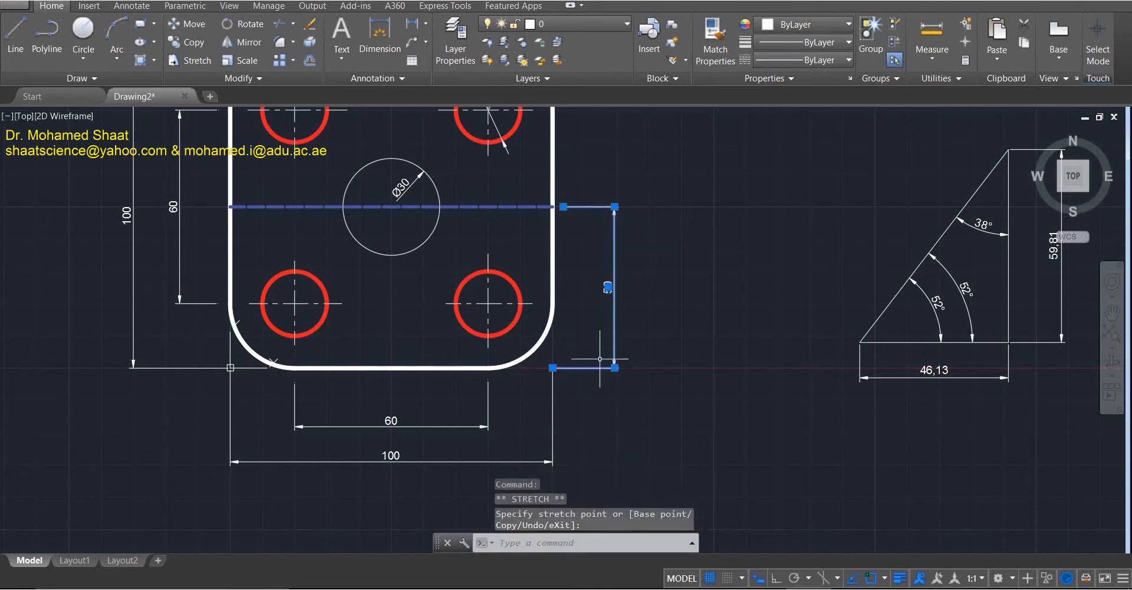
key(Escape)
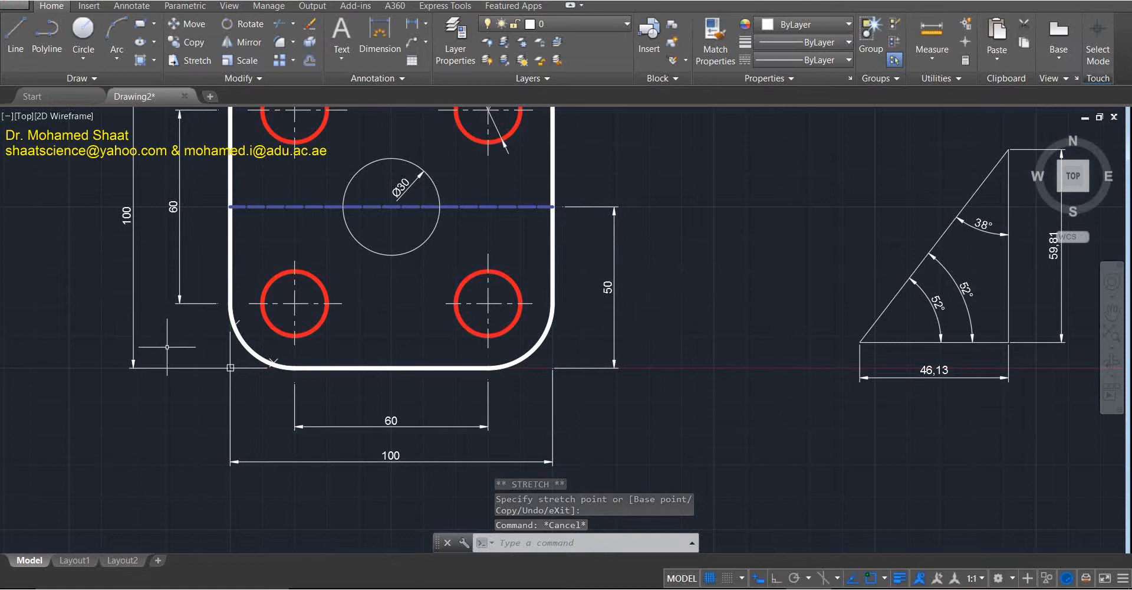
Move the vertical 50 dimension line across to the plate's left side, and return it to just outside the right edge.
click(613, 288)
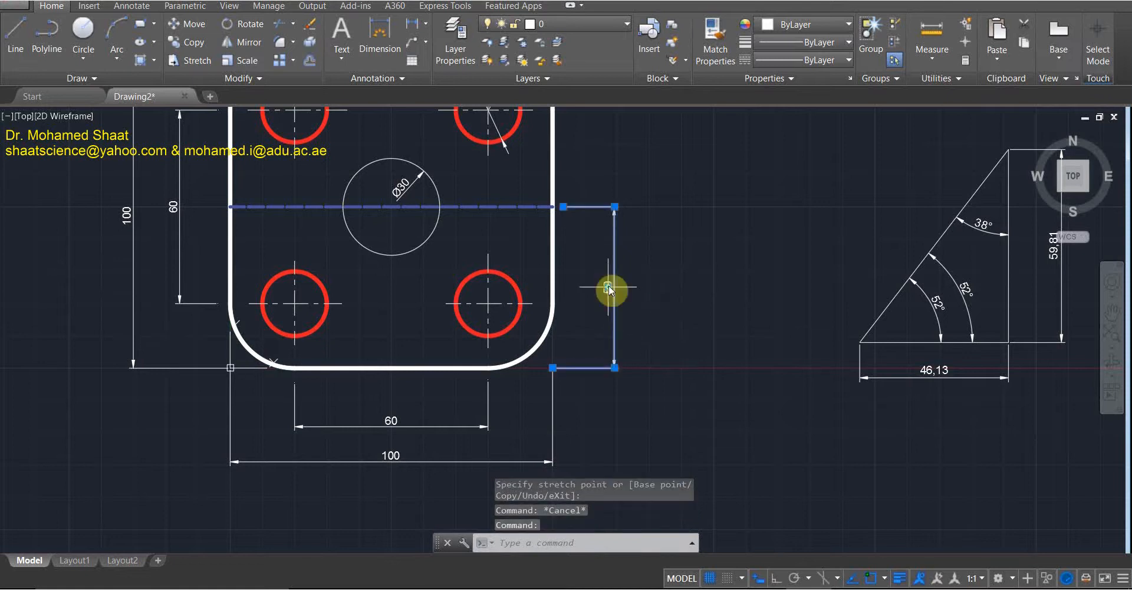
click(608, 287)
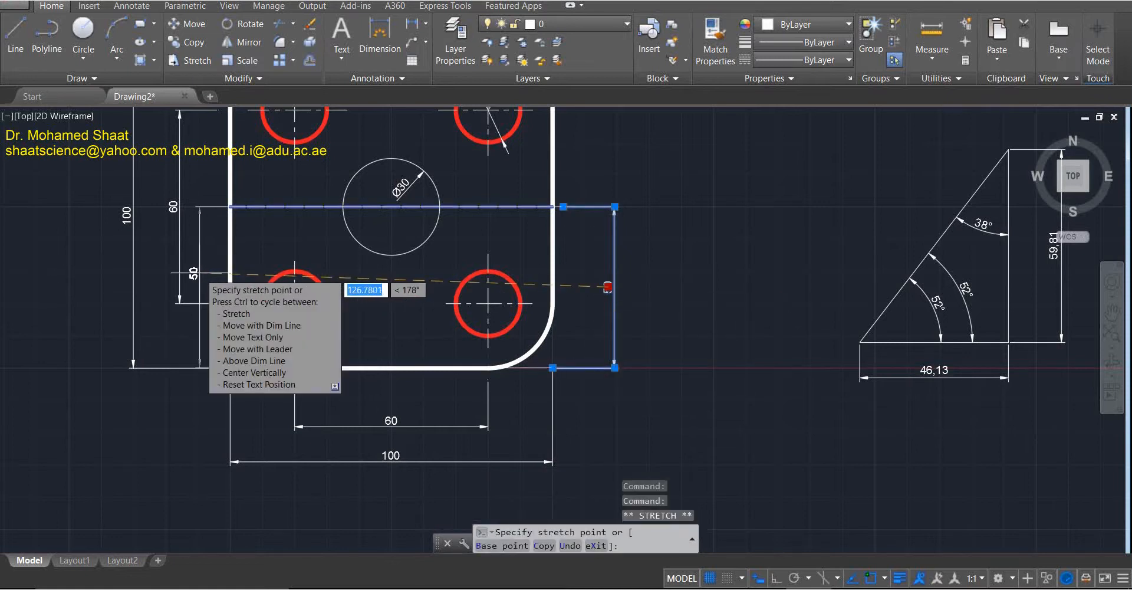
click(199, 272)
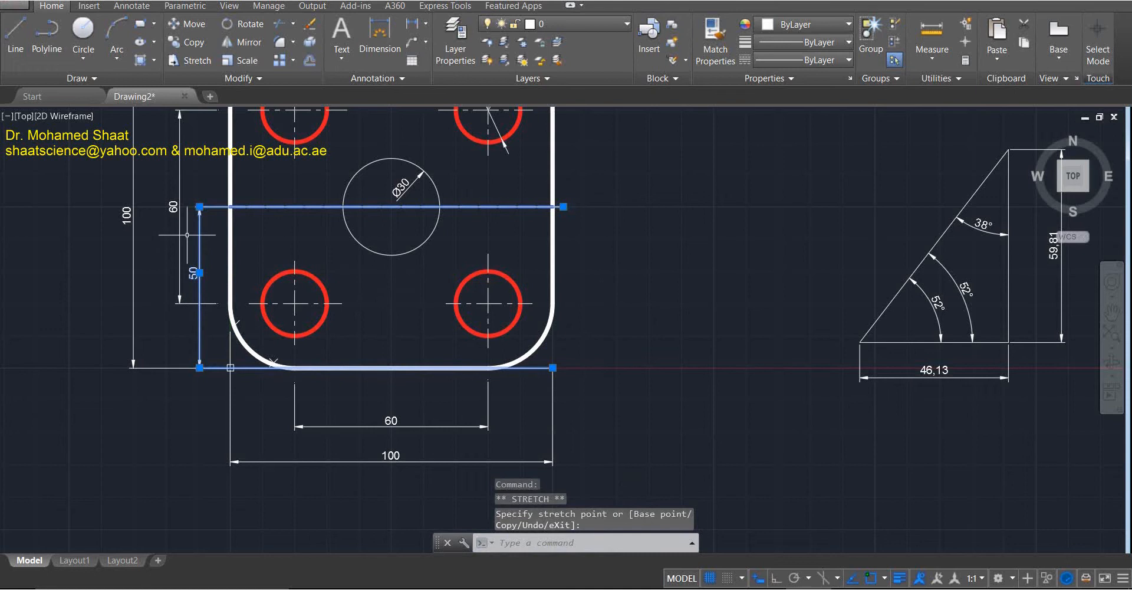
click(193, 304)
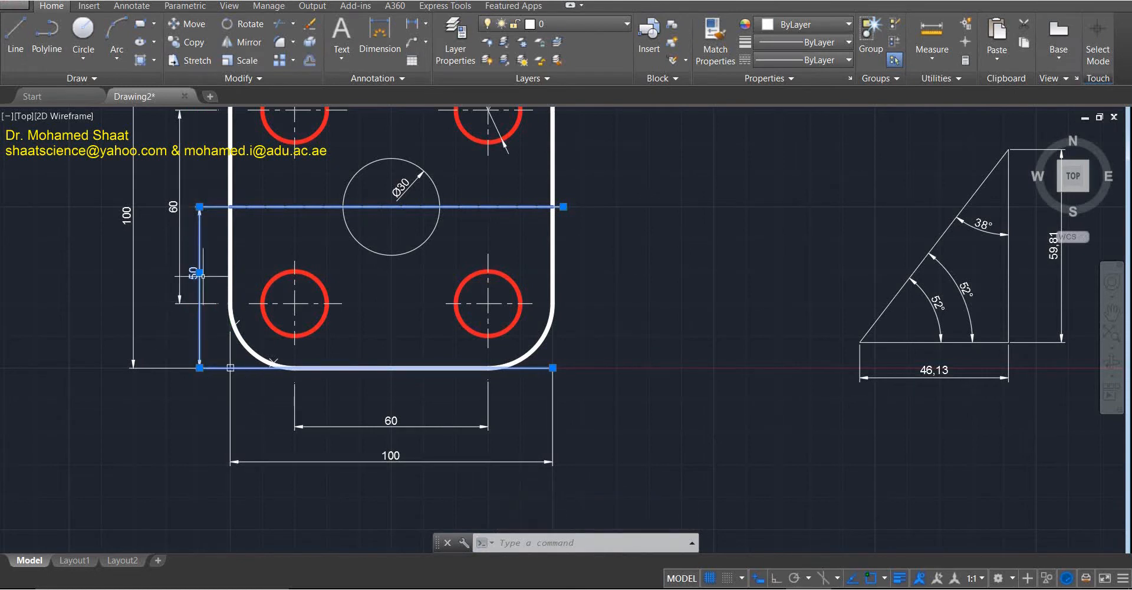
click(199, 273)
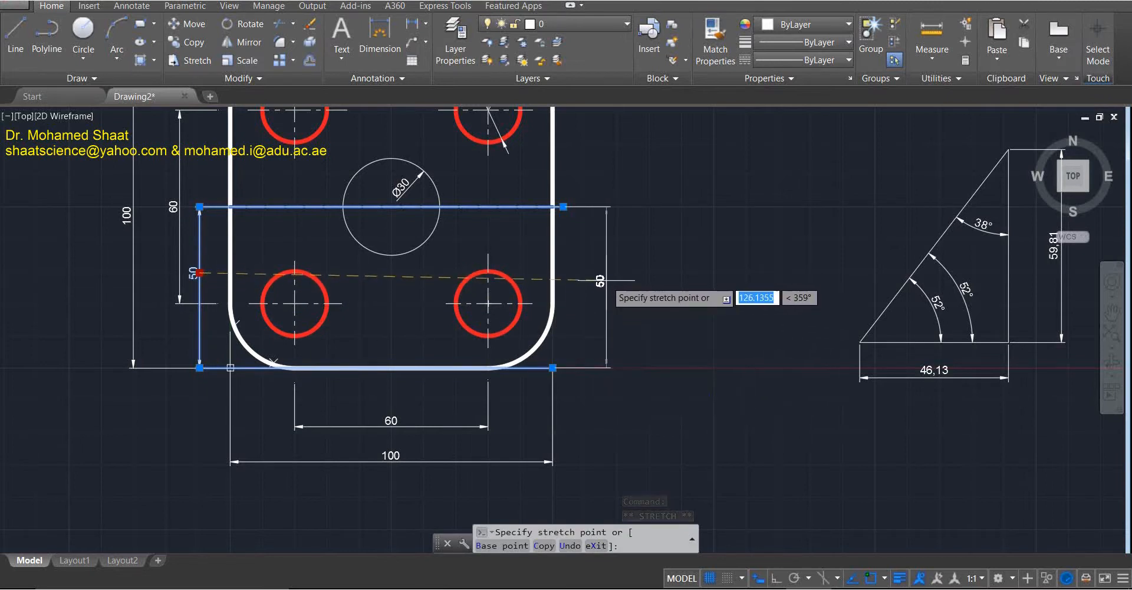
key(Escape)
Slide the vertical 50 dimension's text up along its dimension line, and down toward the lower extension line.
click(603, 293)
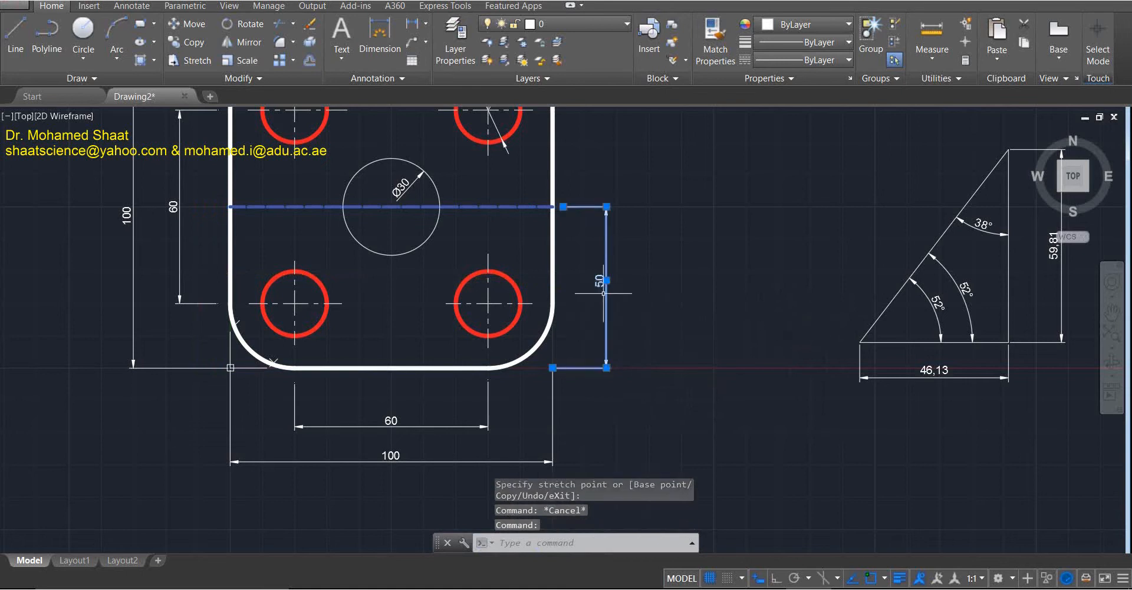
click(607, 280)
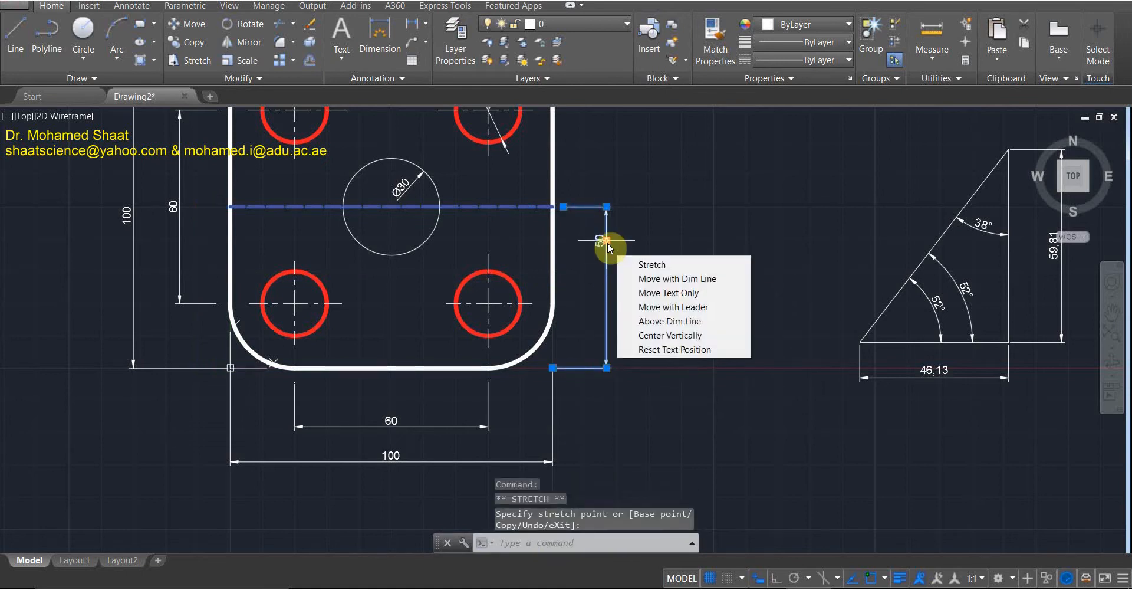
click(607, 240)
click(607, 330)
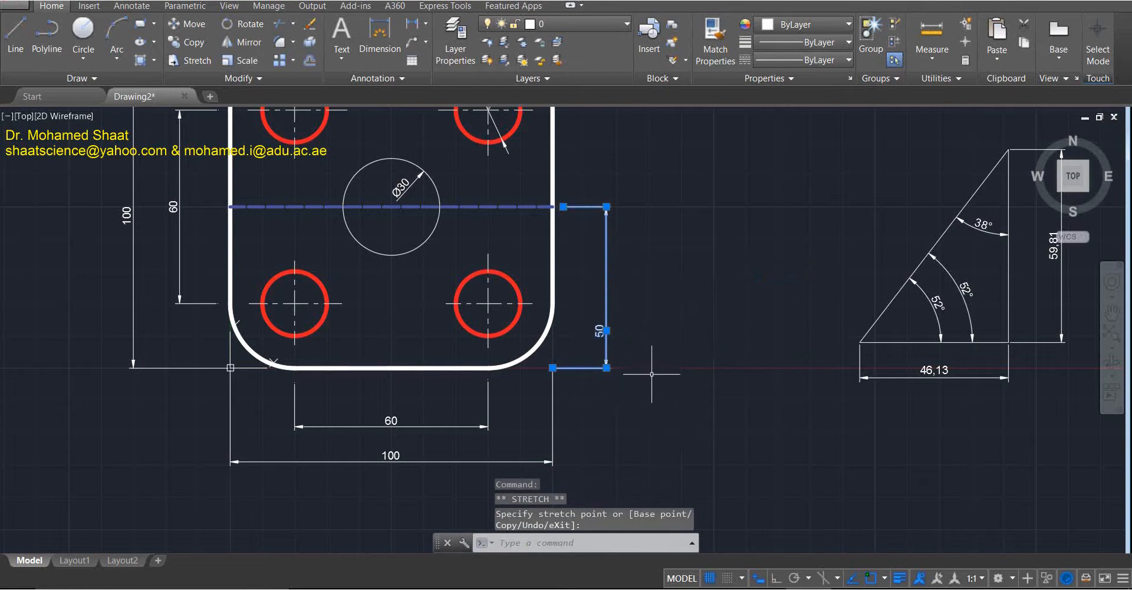
click(649, 367)
key(Escape)
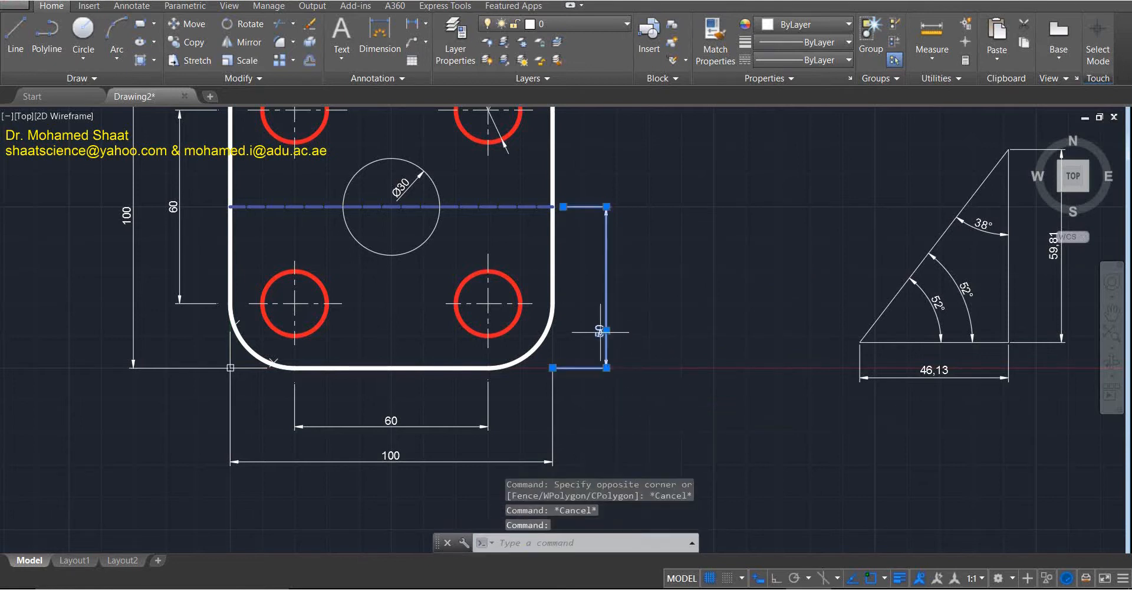
Move the vertical 50 dimension's text back to the middle of its dimension line.
click(606, 330)
click(607, 288)
key(Escape)
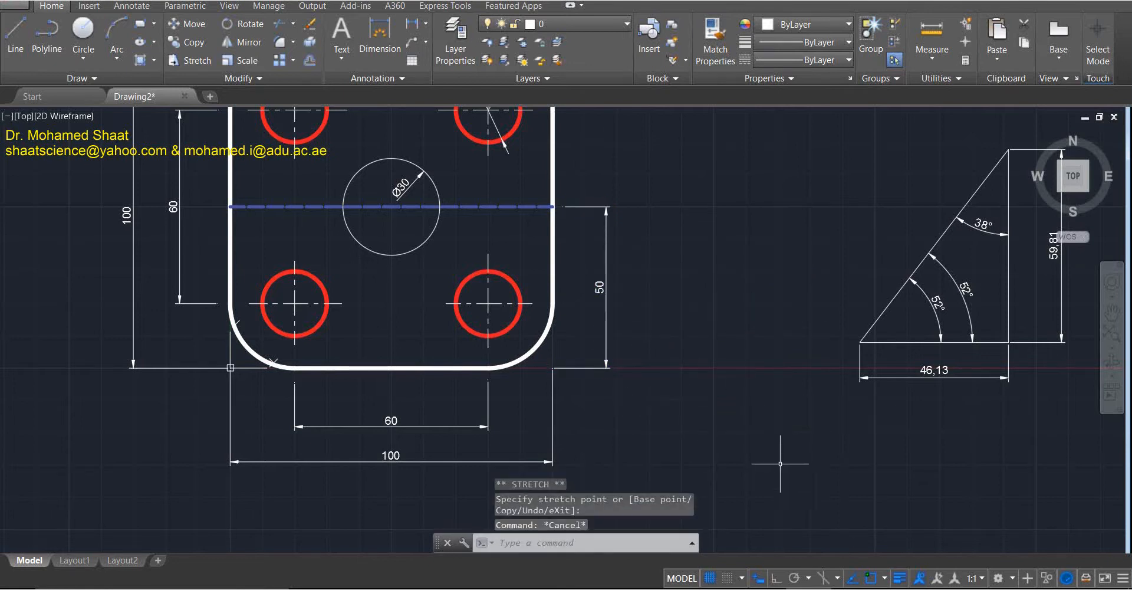
Examine the R20 corner radius and 4 Holes Ø20 labels at the plate's upper-right corner, up close and in full view.
scroll(730, 392, down, 2)
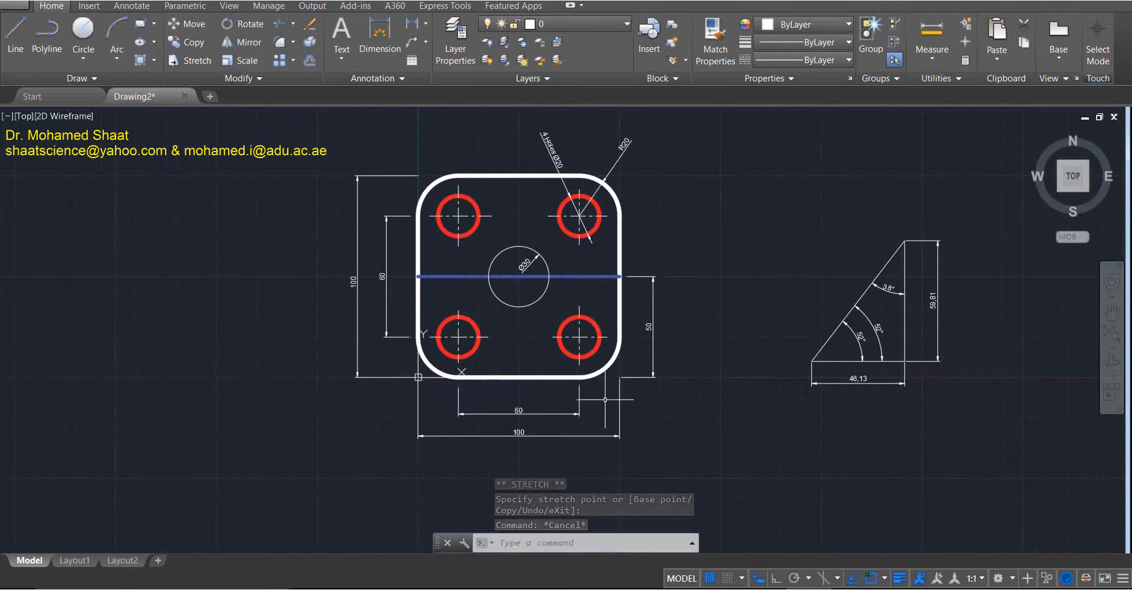
middle_drag(532, 286, 358, 297)
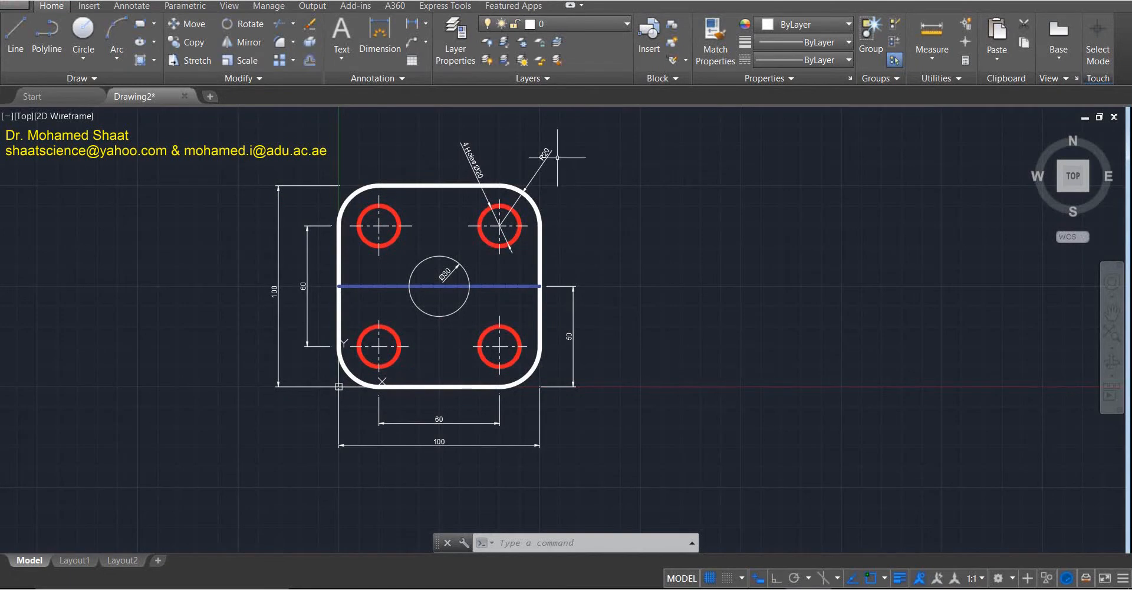
scroll(553, 157, up, 4)
scroll(537, 161, up, 2)
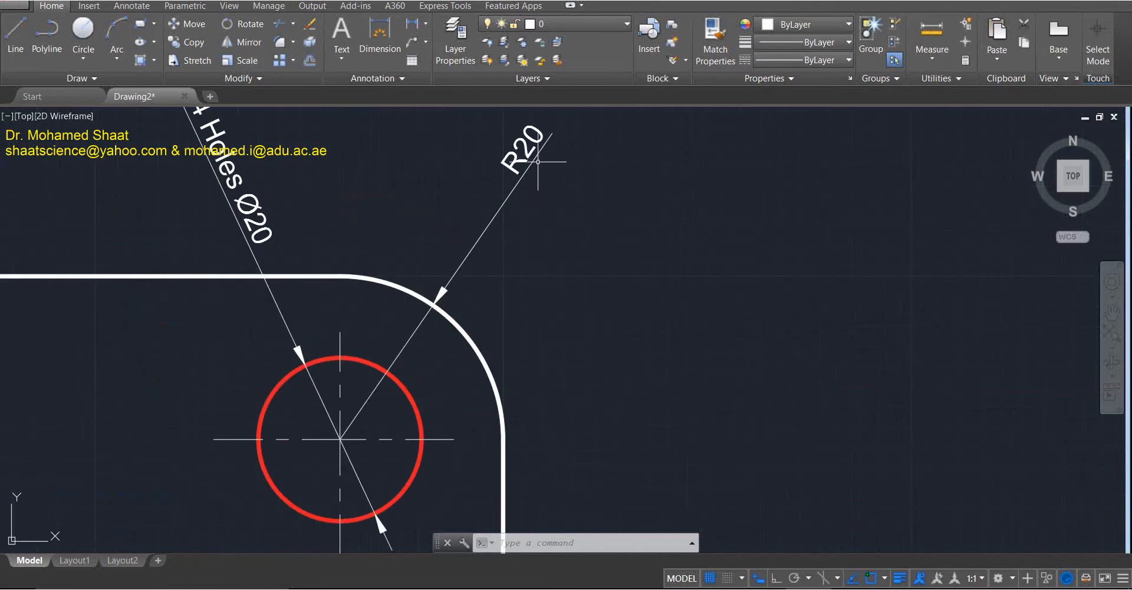
scroll(538, 175, down, 5)
scroll(551, 214, down, 4)
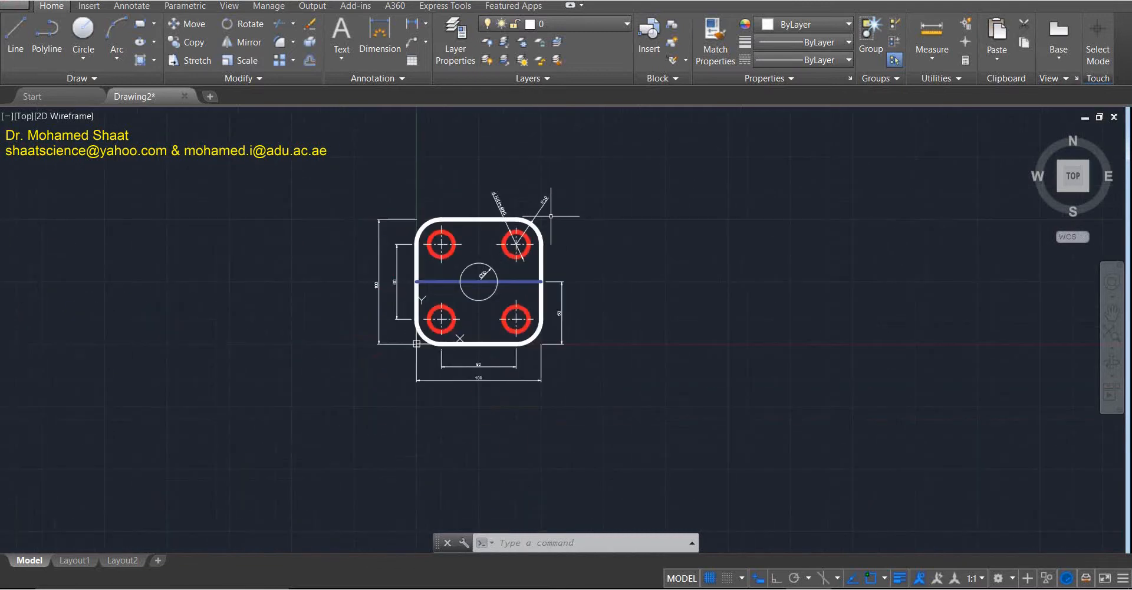
scroll(543, 187, up, 6)
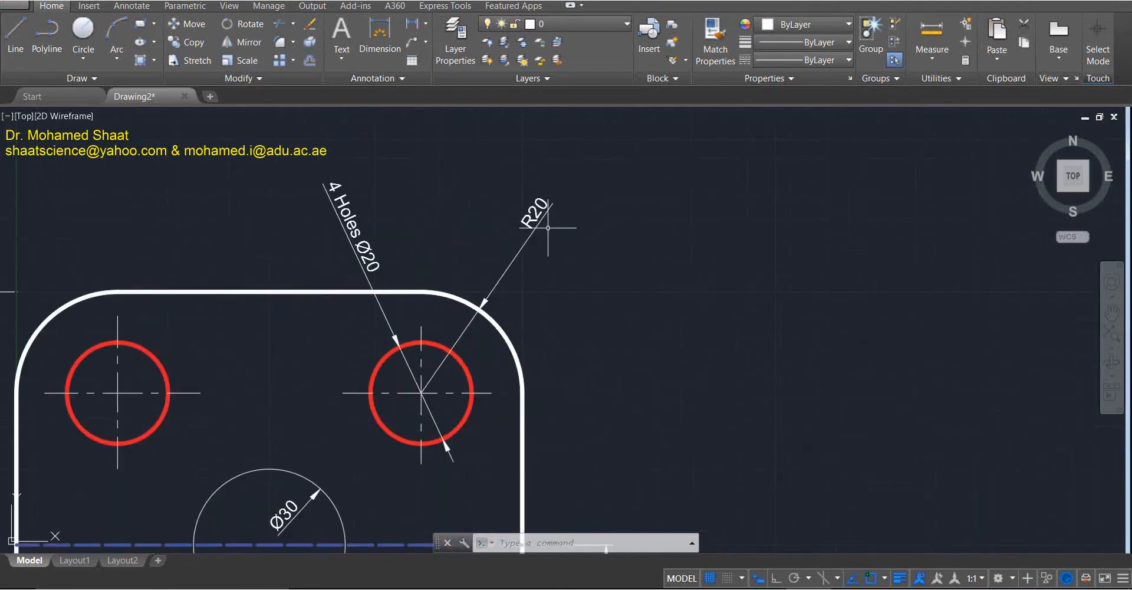
scroll(548, 227, down, 6)
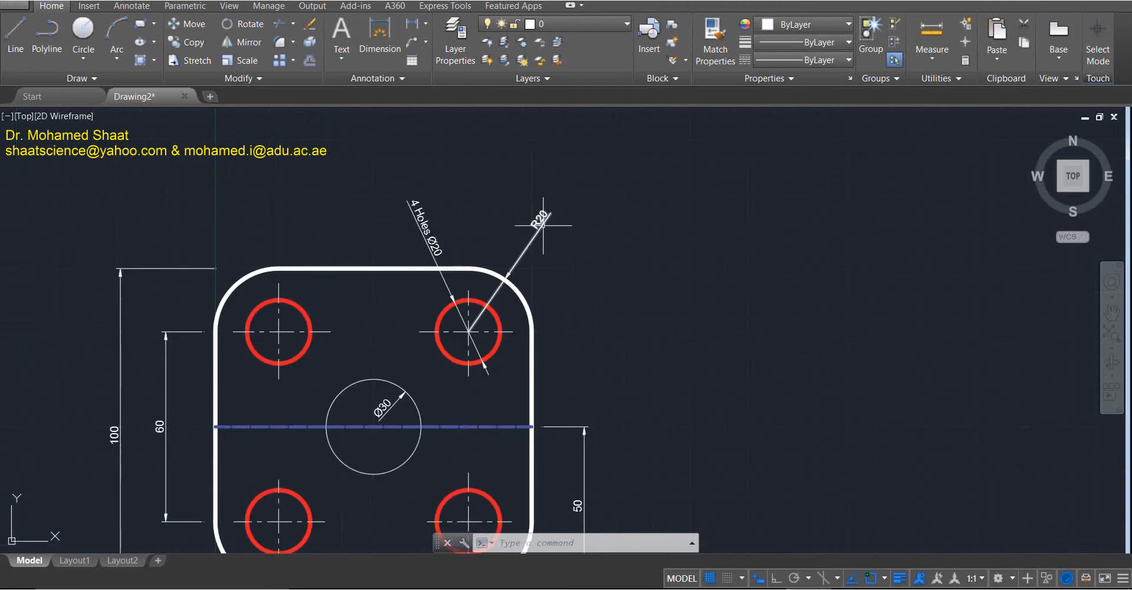
scroll(547, 272, up, 6)
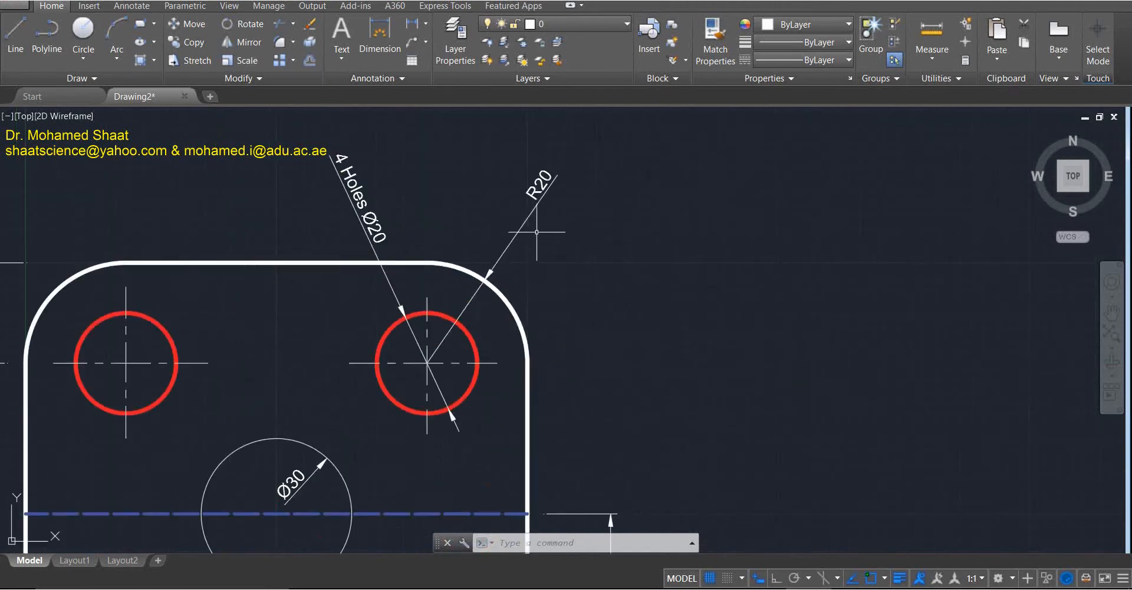
scroll(528, 234, down, 6)
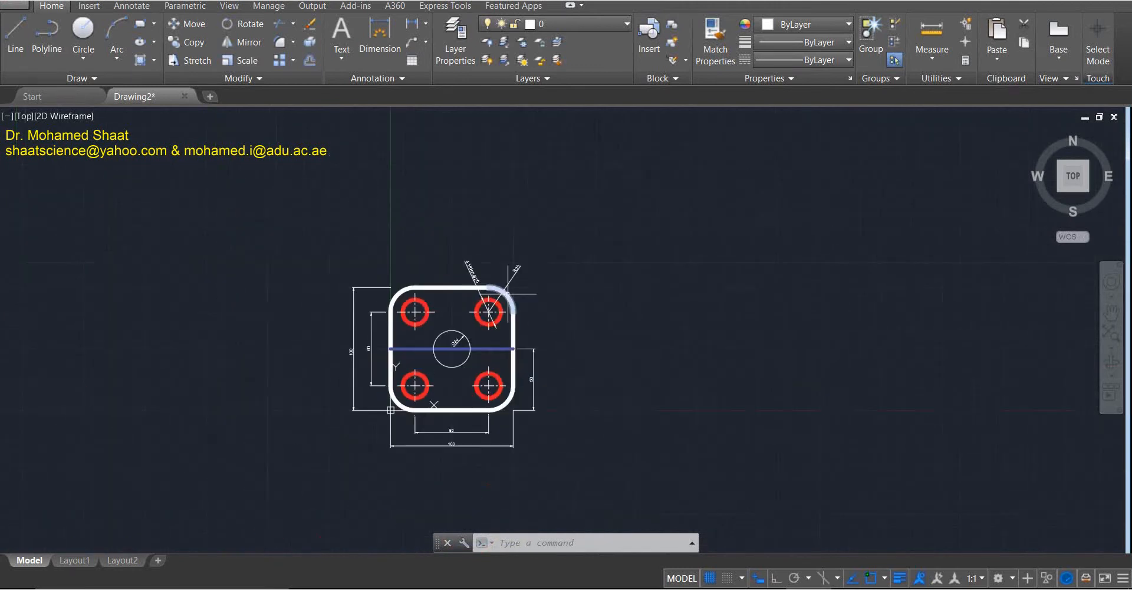
scroll(511, 275, up, 2)
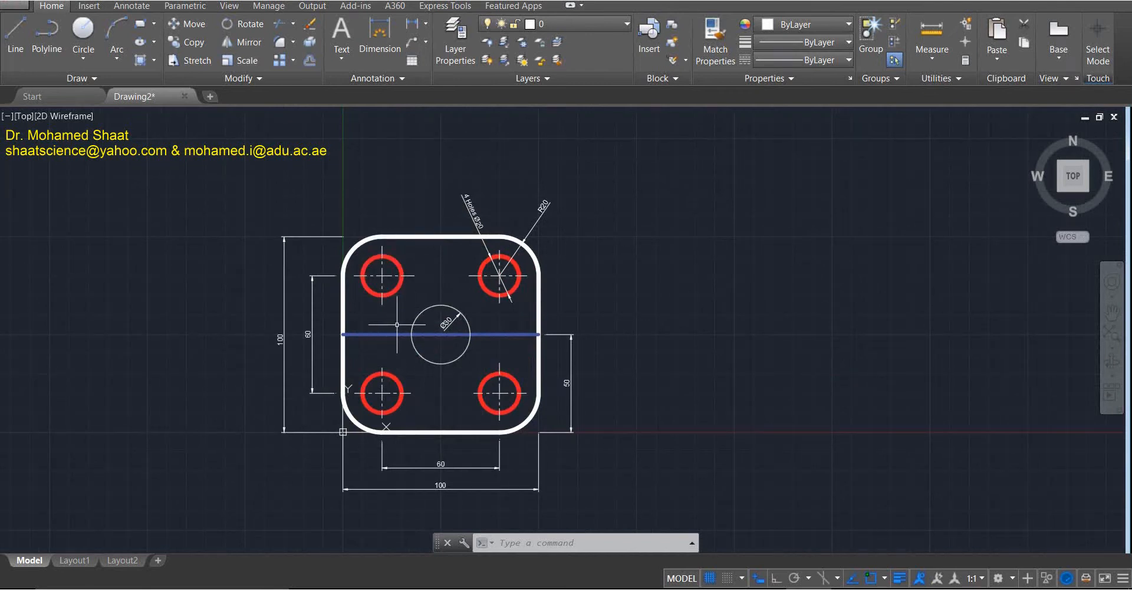
scroll(554, 207, up, 4)
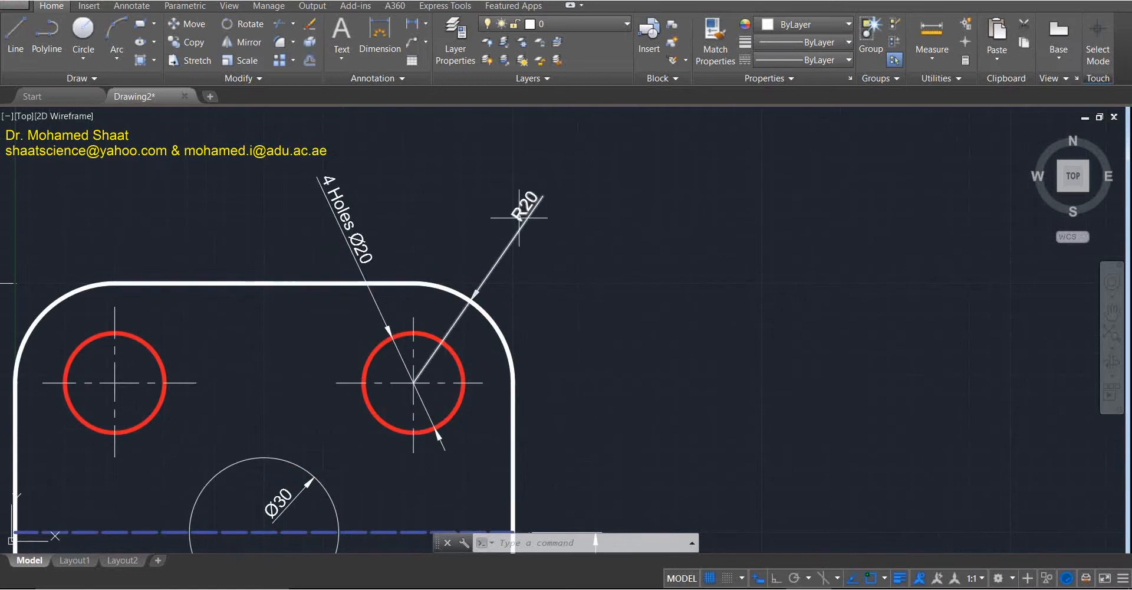
scroll(472, 313, up, 4)
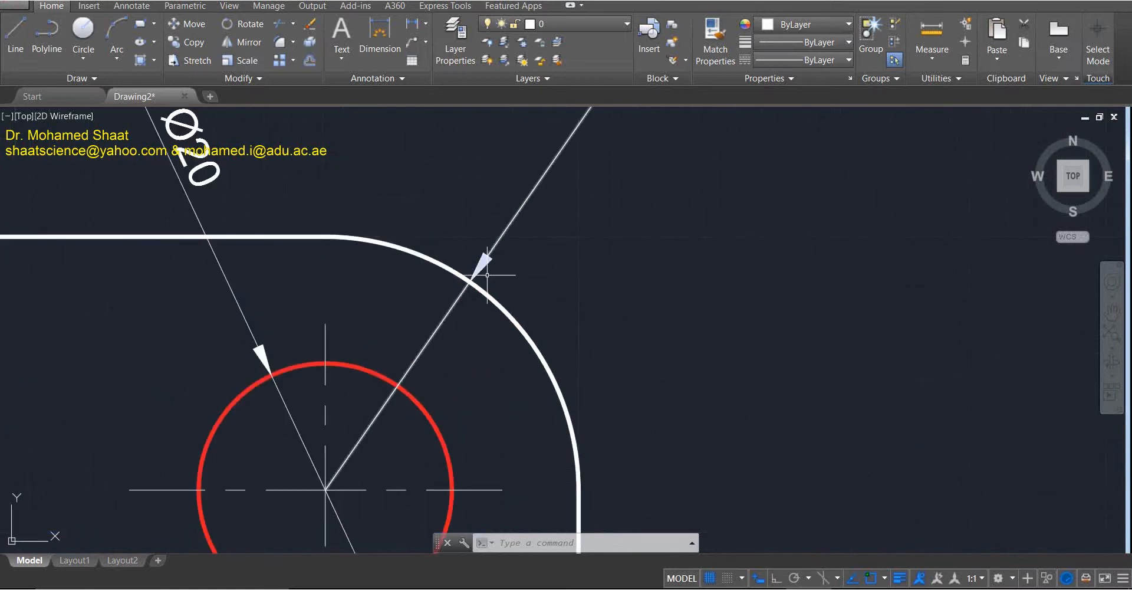
scroll(522, 307, down, 4)
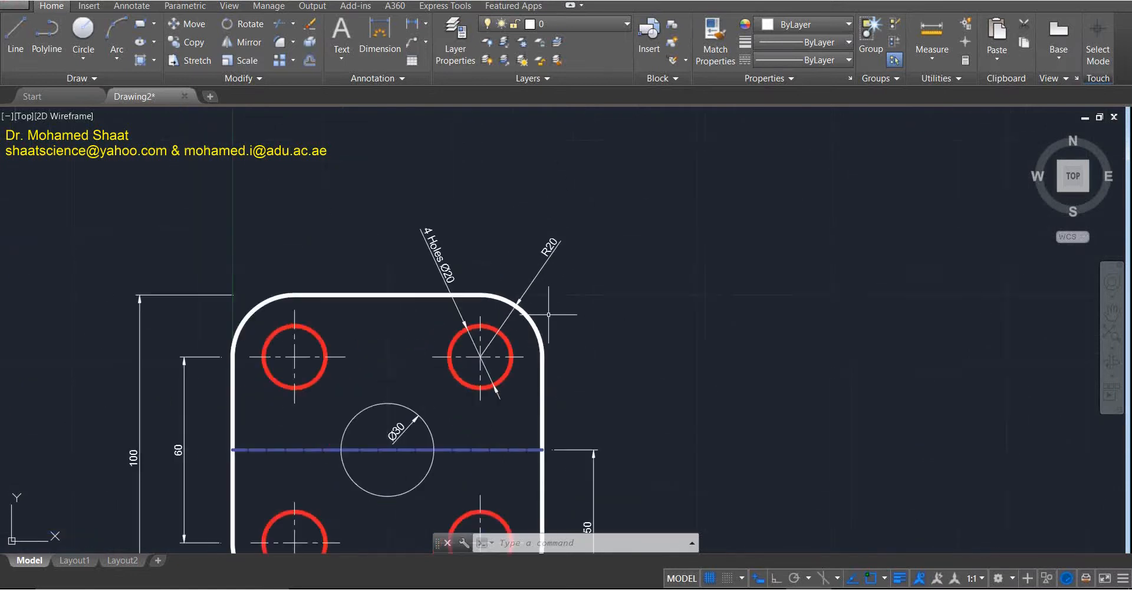
Review the plate's complete dimension layout, and inspect the vertical 50 dimension's text and line beside the right edge.
middle_drag(566, 334, 737, 240)
scroll(687, 268, down, 2)
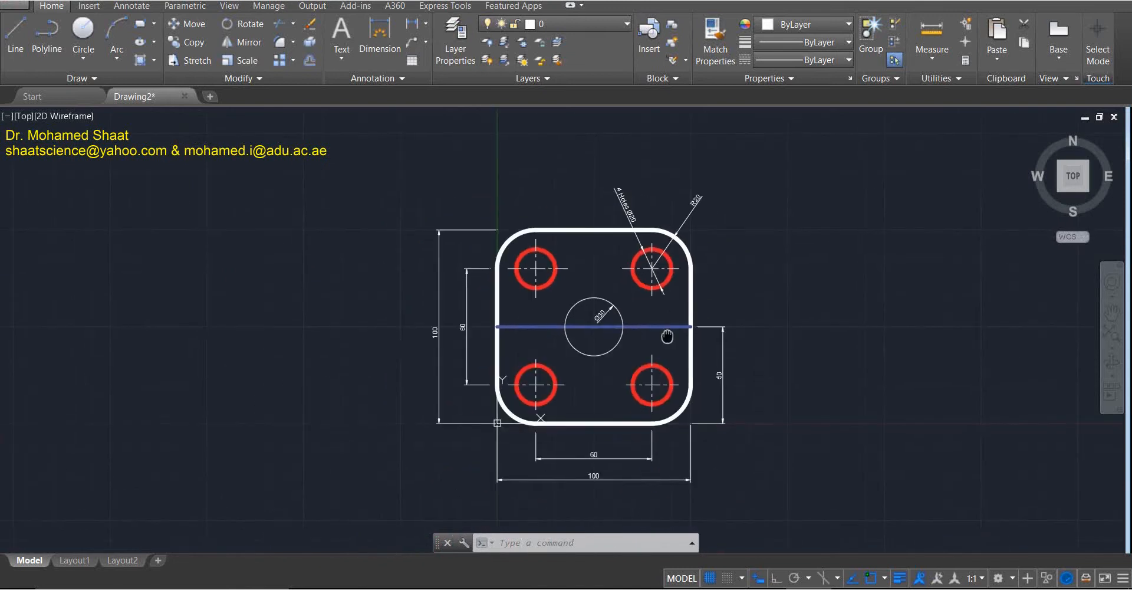
middle_drag(662, 333, 521, 330)
scroll(532, 281, up, 2)
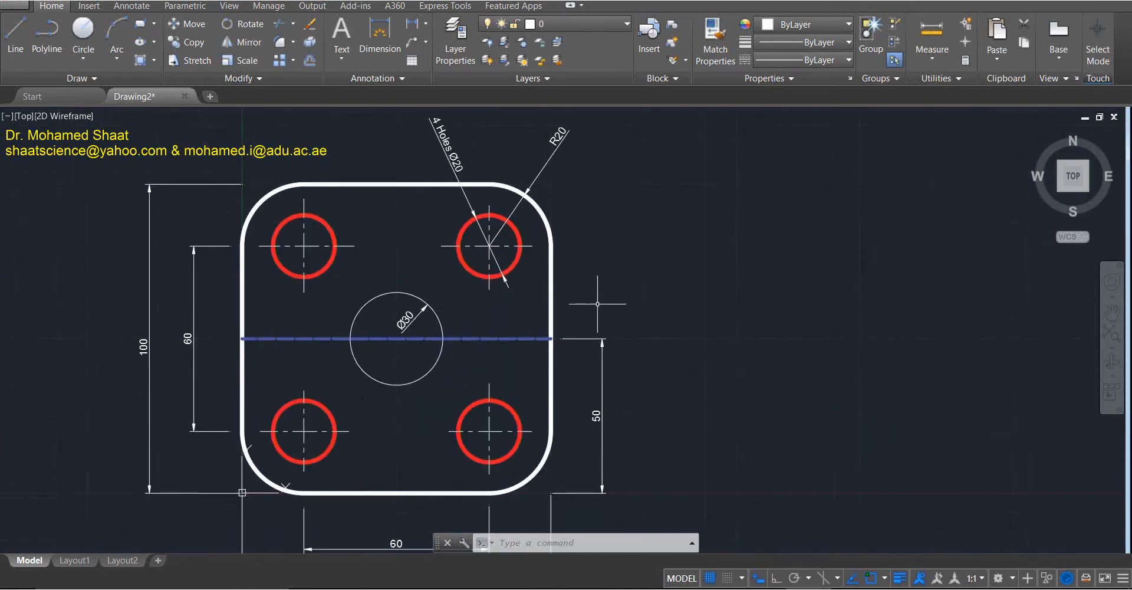
scroll(629, 304, down, 2)
middle_drag(576, 367, 539, 350)
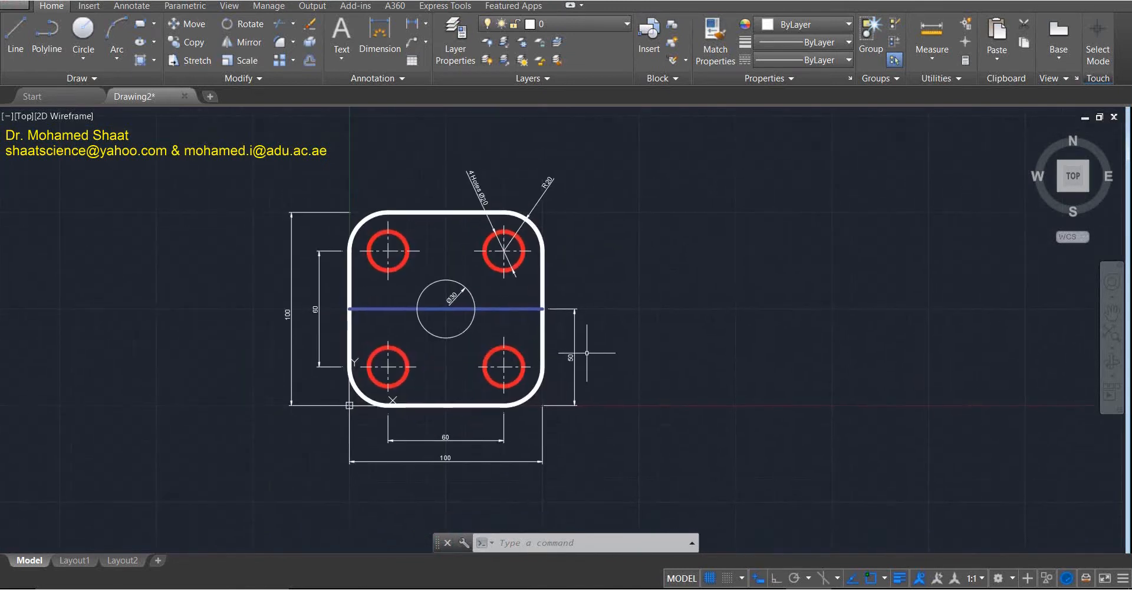
scroll(588, 326, up, 3)
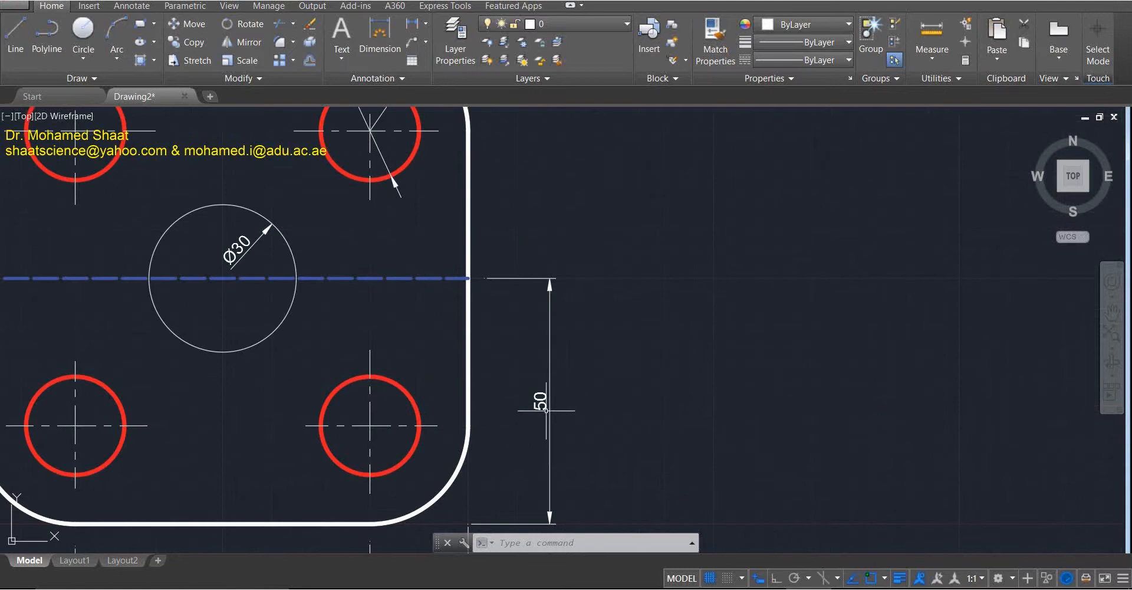
scroll(542, 413, down, 3)
middle_drag(506, 413, 591, 382)
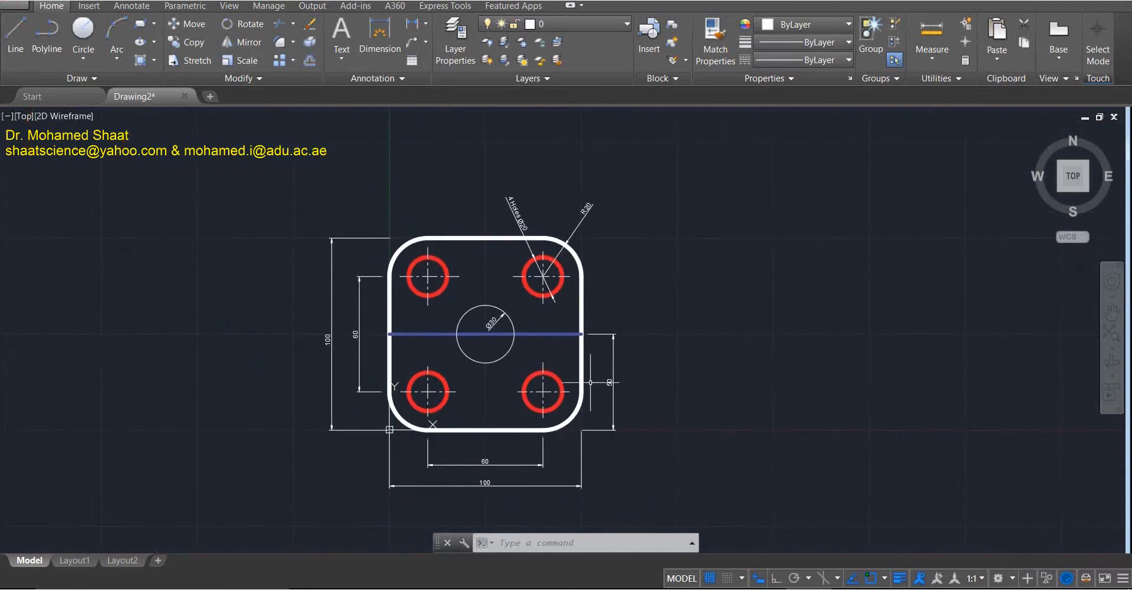
scroll(611, 419, up, 2)
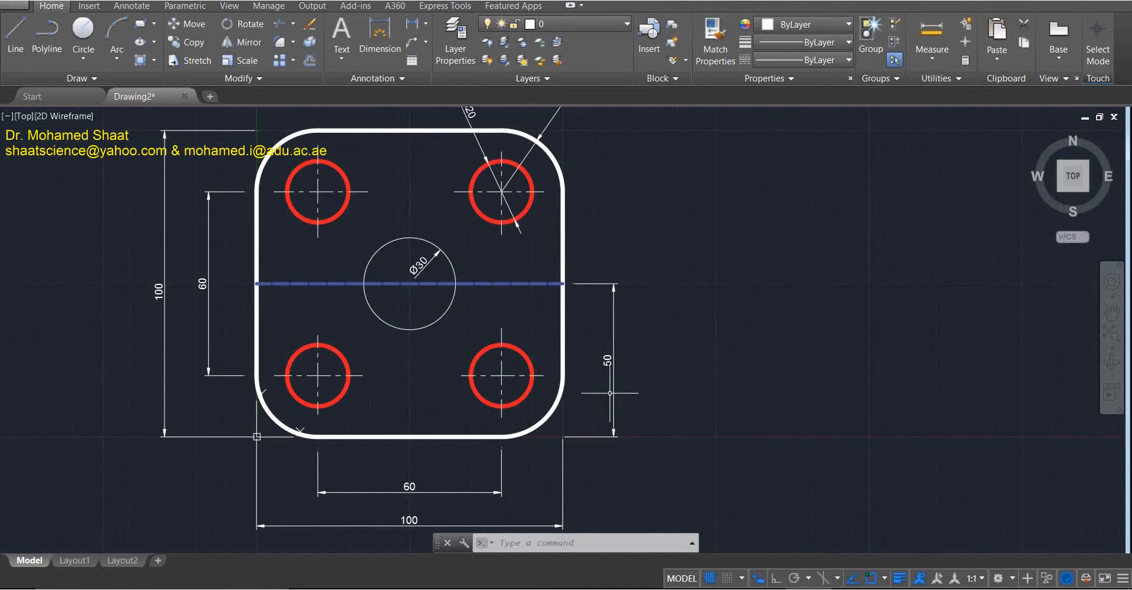
scroll(607, 392, up, 2)
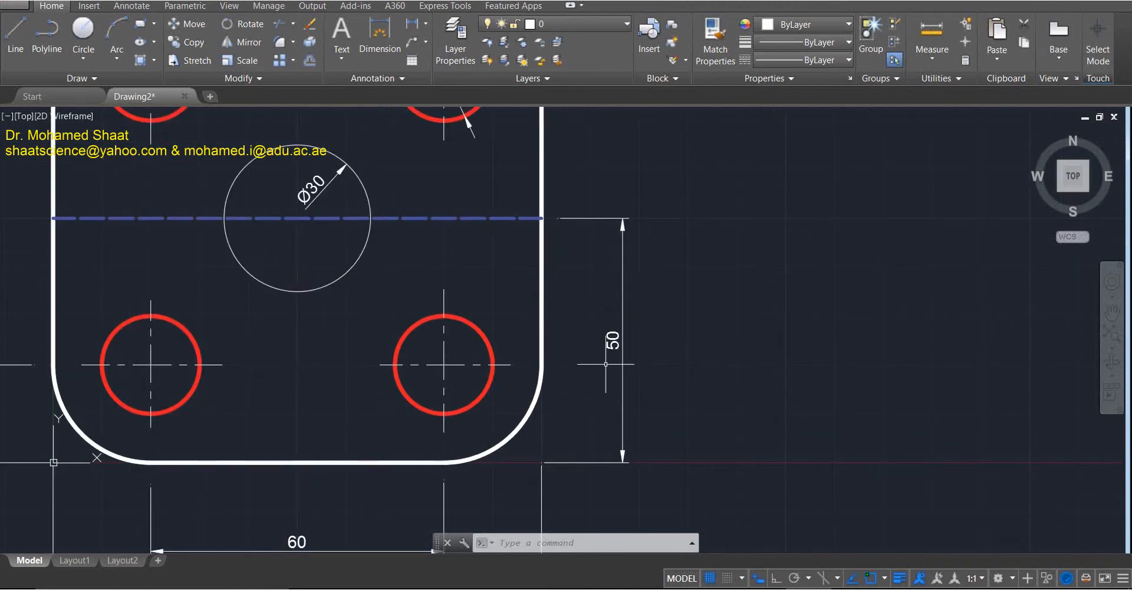
scroll(622, 306, up, 4)
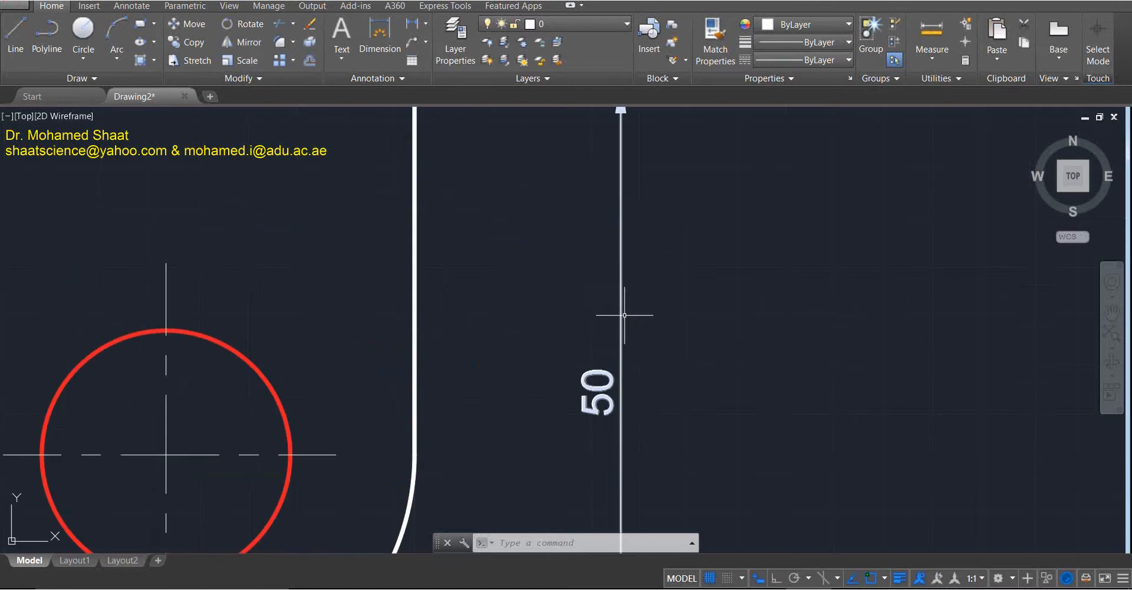
Deselect the vertical 50 dimension, and inspect its lower arrowhead, extension line and text beside the plate.
scroll(622, 285, down, 4)
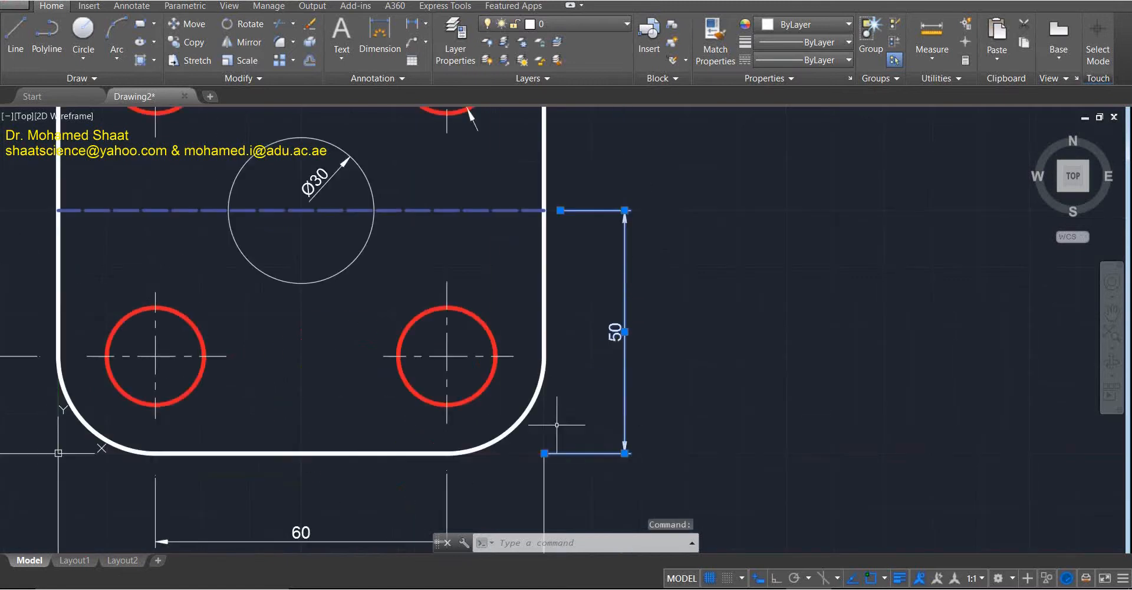
key(ctrl+z)
key(Escape)
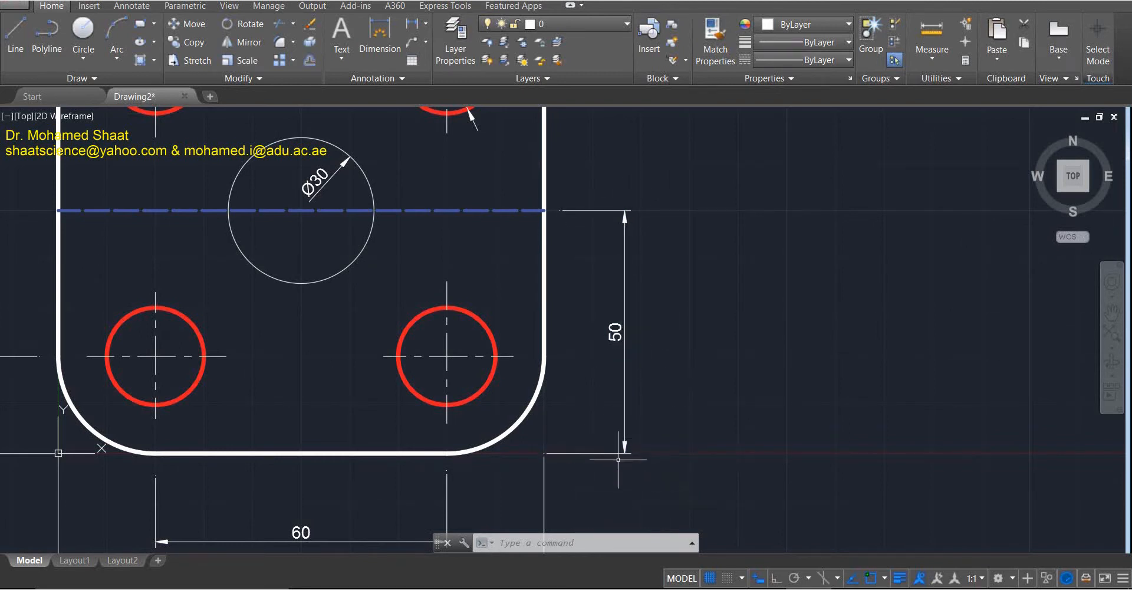
scroll(619, 463, up, 5)
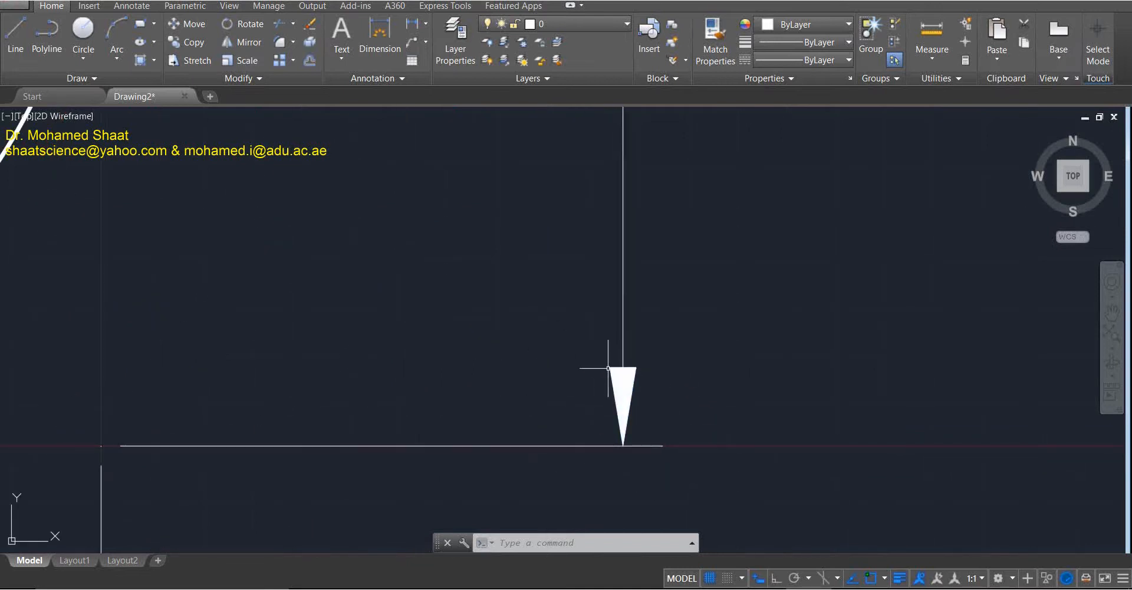
scroll(651, 397, down, 4)
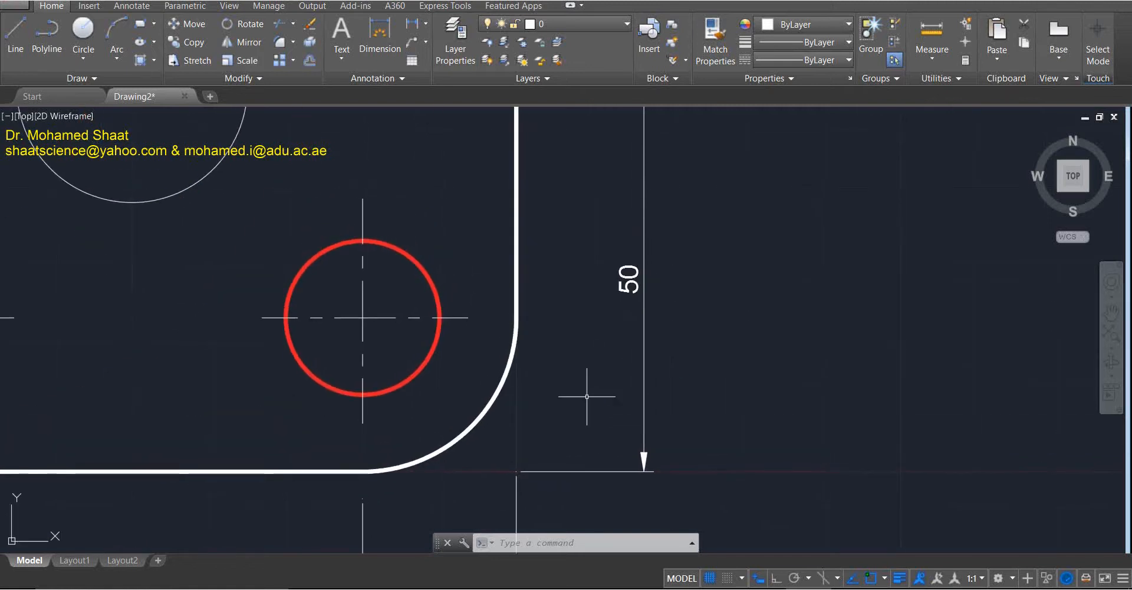
scroll(591, 383, down, 2)
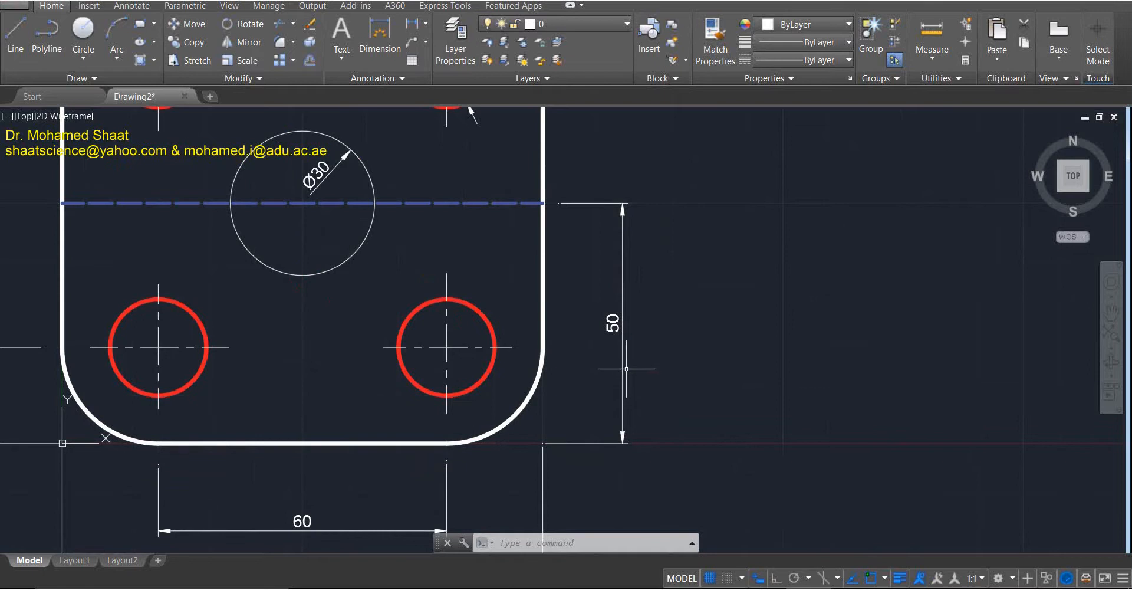
scroll(625, 367, down, 2)
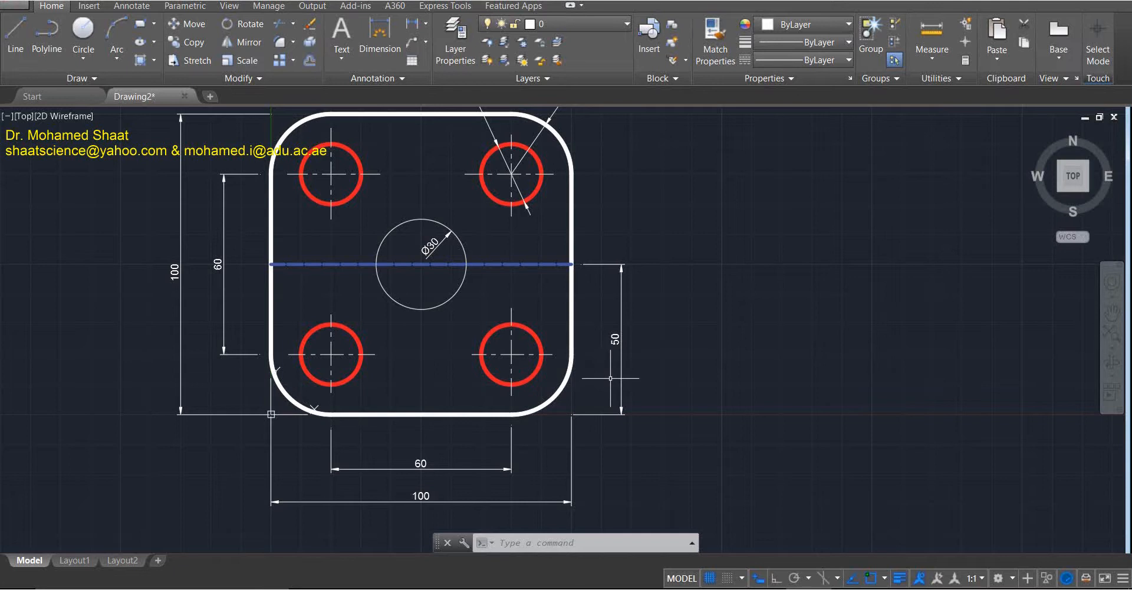
Draw a vertical line 1000 units long in the empty space to the right of the plate, with Ortho on.
scroll(670, 320, down, 3)
mouse_move(669, 321)
middle_down()
mouse_move(457, 311)
mouse_move(420, 336)
mouse_move(439, 355)
middle_up()
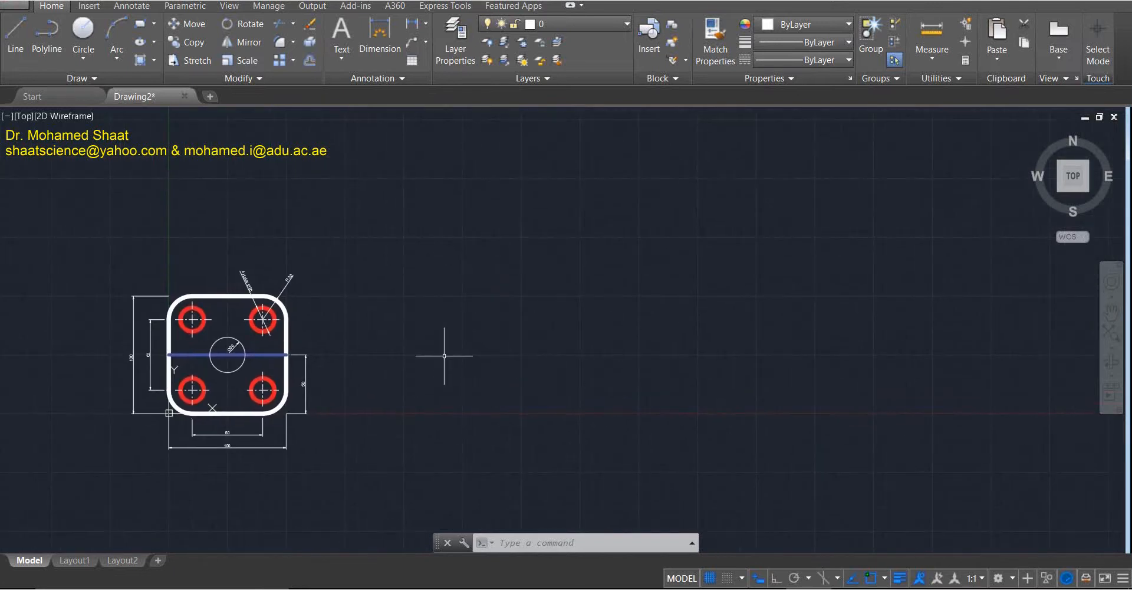
text(l)
key(Return)
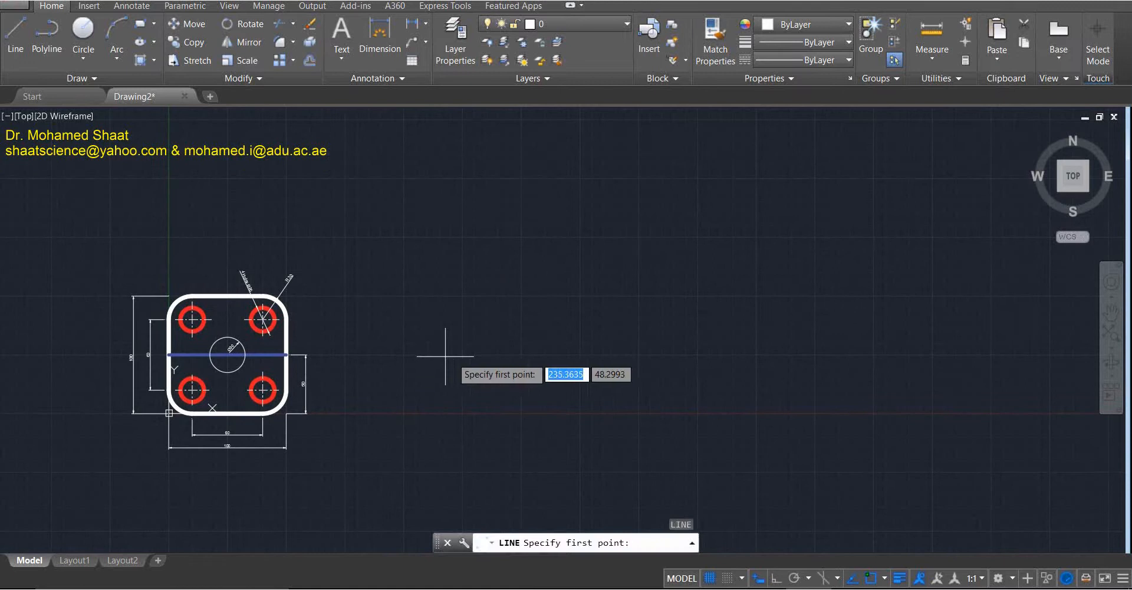
click(519, 411)
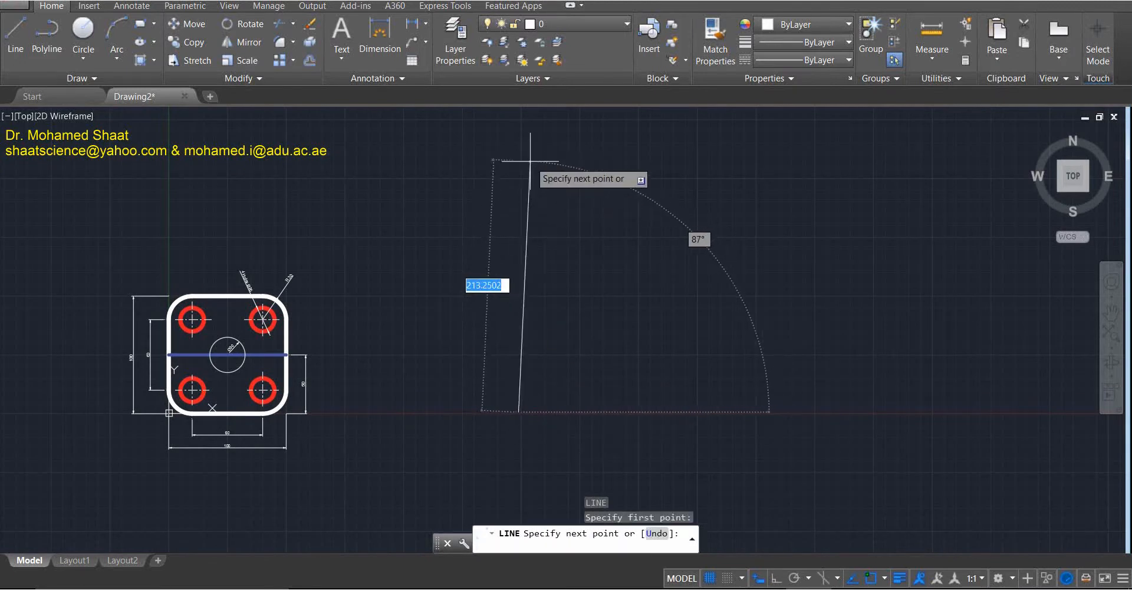
key(F8)
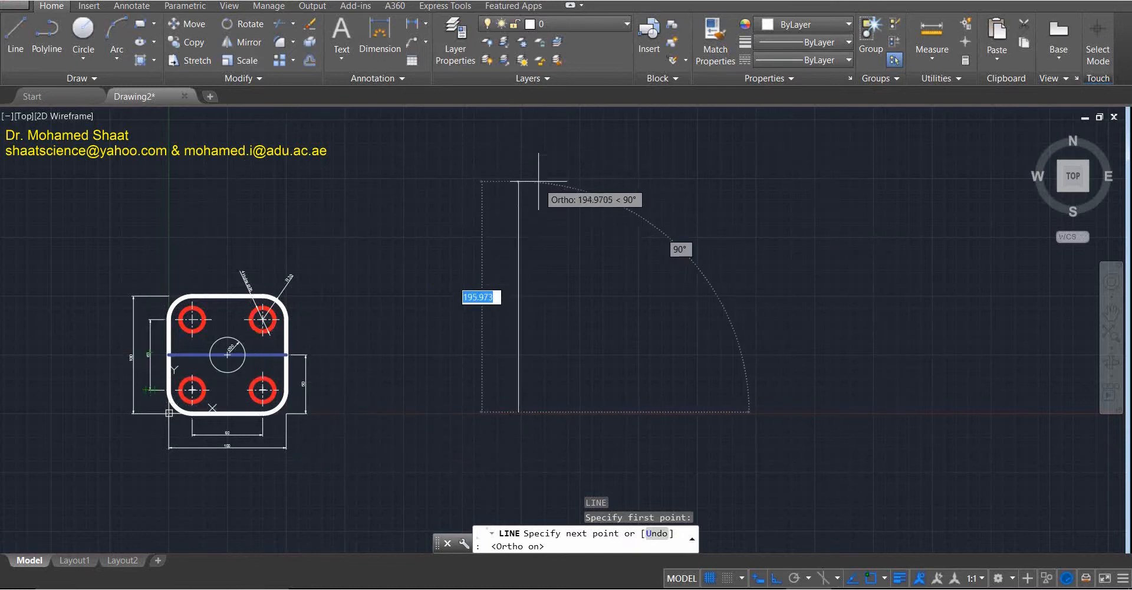
text(1000)
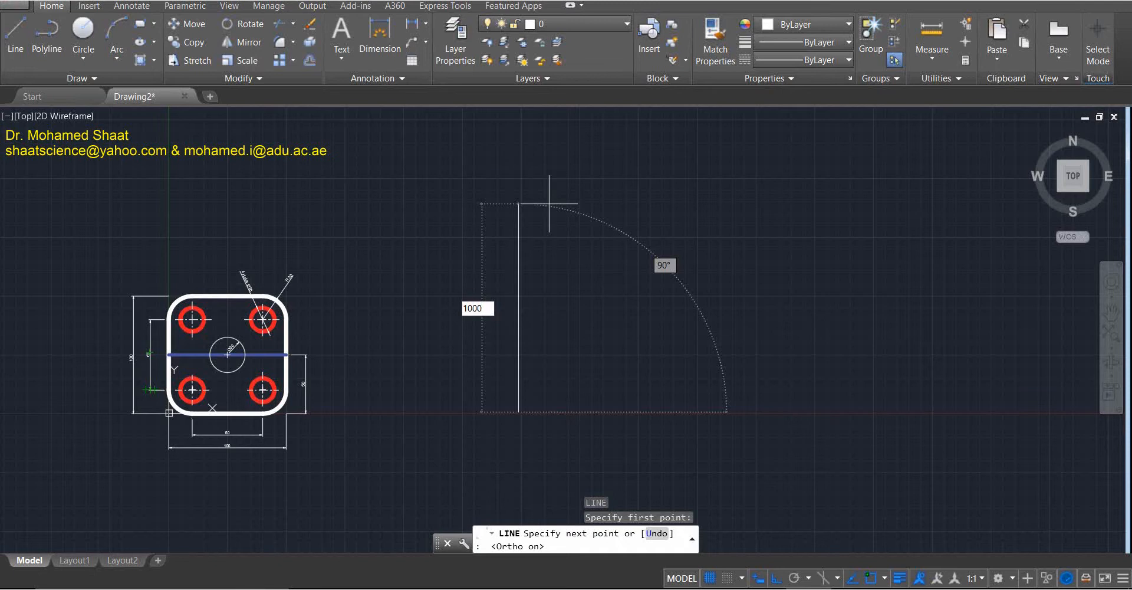
key(Return)
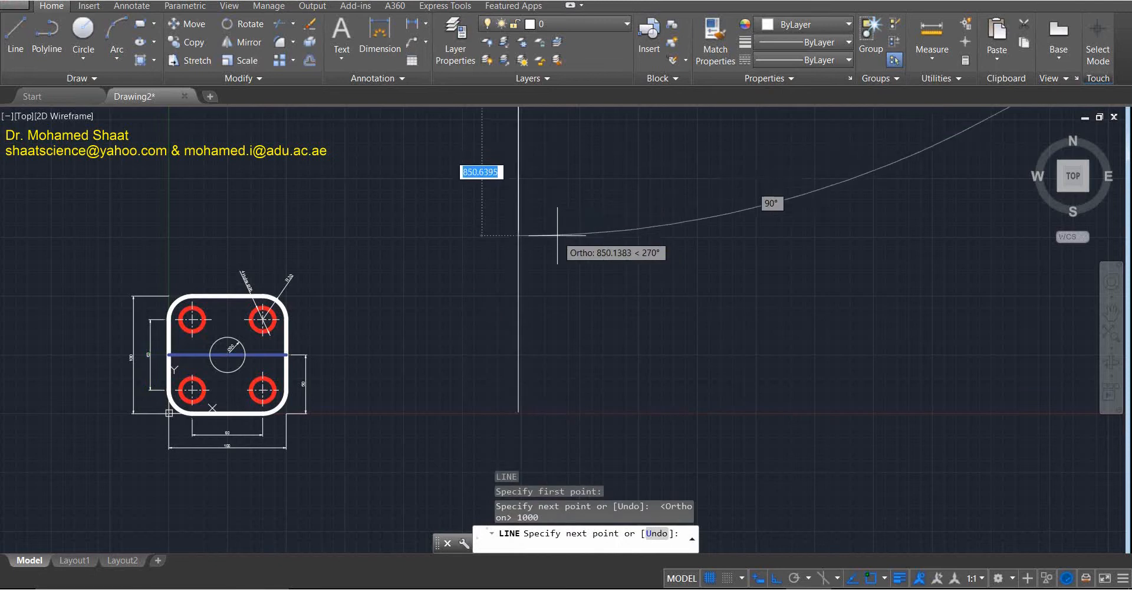
scroll(625, 259, down, 2)
middle_drag(612, 196, 622, 241)
key(Escape)
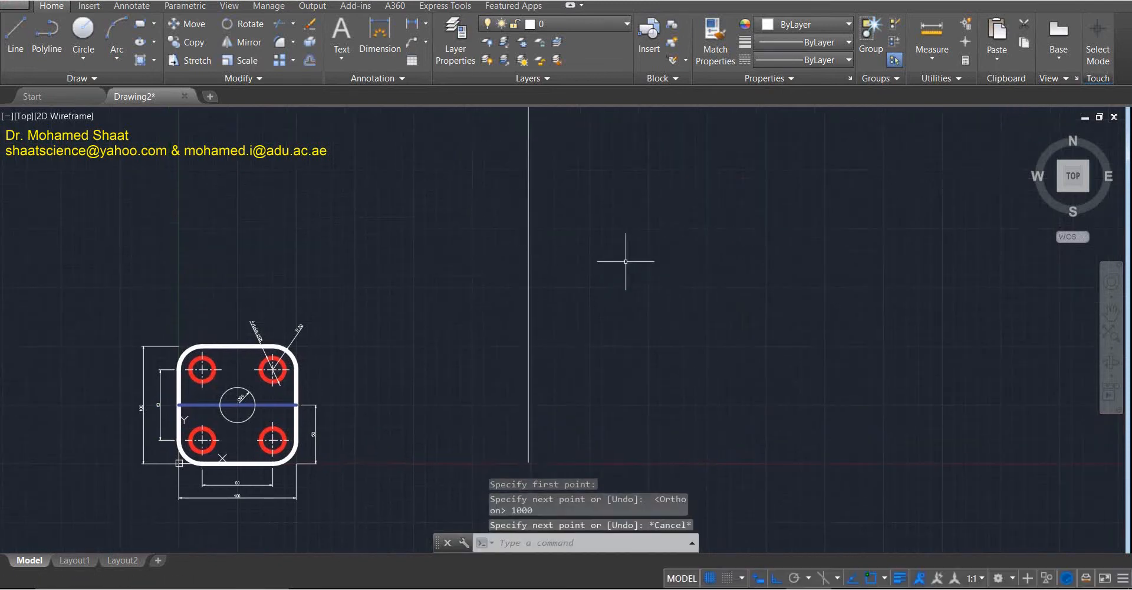
Examine the 1000-unit line's full length and upper end in comparison with the small plate.
scroll(613, 233, down, 5)
middle_drag(645, 192, 504, 308)
scroll(523, 298, down, 2)
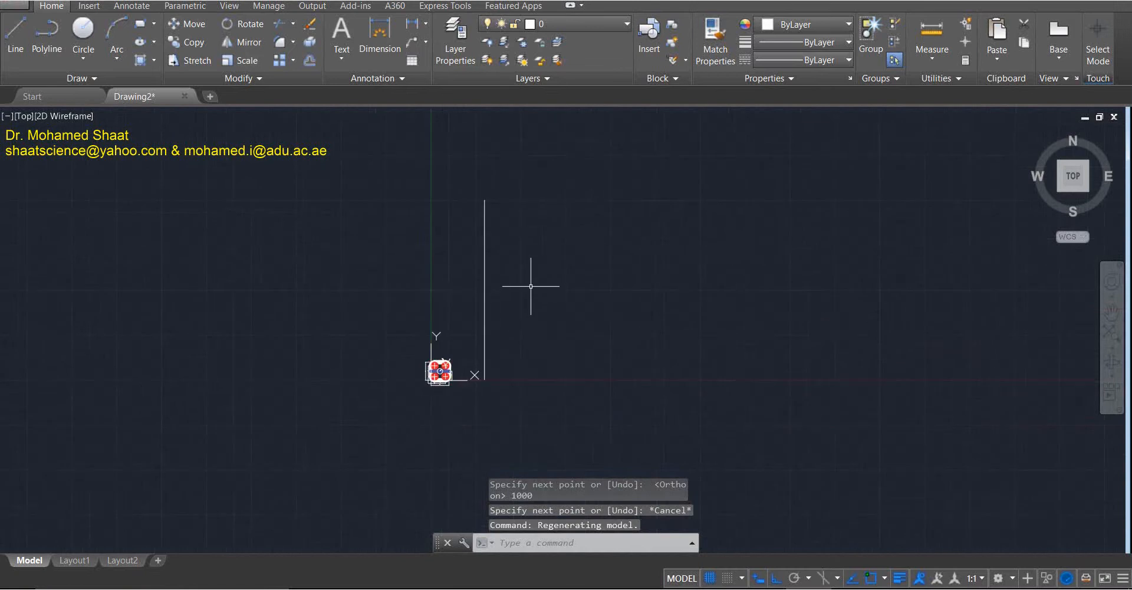
middle_drag(525, 269, 444, 267)
scroll(466, 301, up, 4)
middle_drag(361, 252, 366, 331)
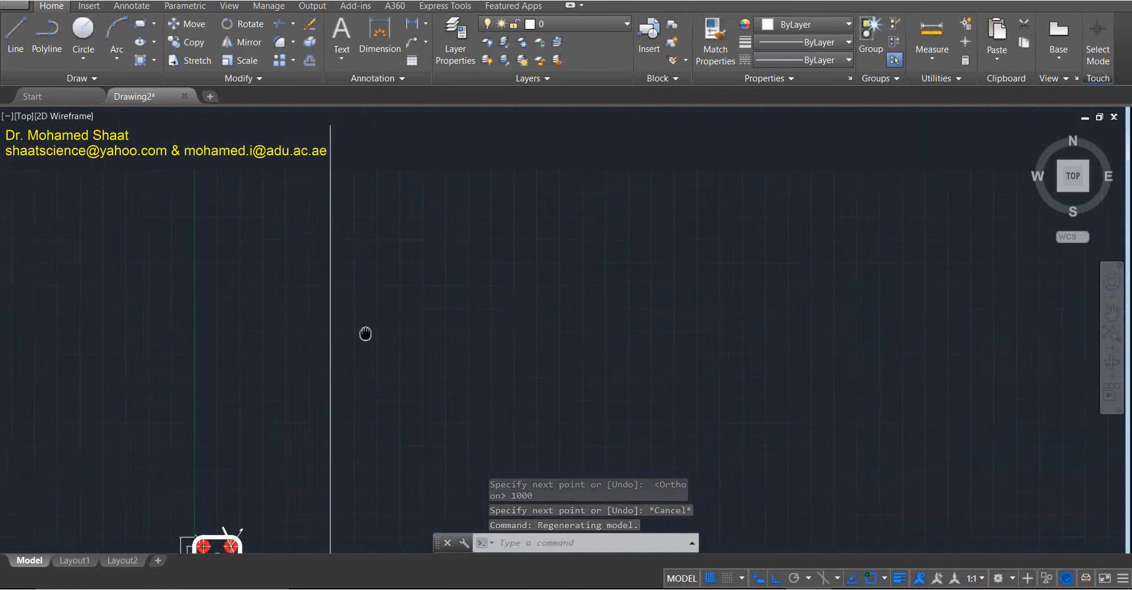
scroll(371, 271, down, 2)
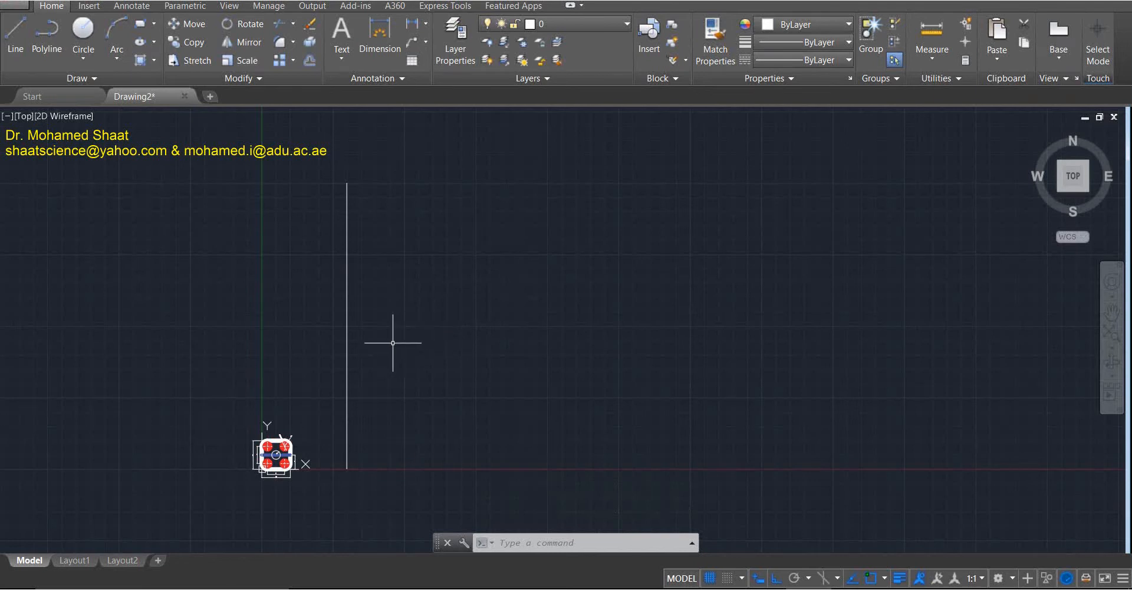
scroll(339, 233, up, 2)
mouse_move(366, 192)
middle_down()
mouse_move(351, 292)
mouse_move(344, 235)
middle_up()
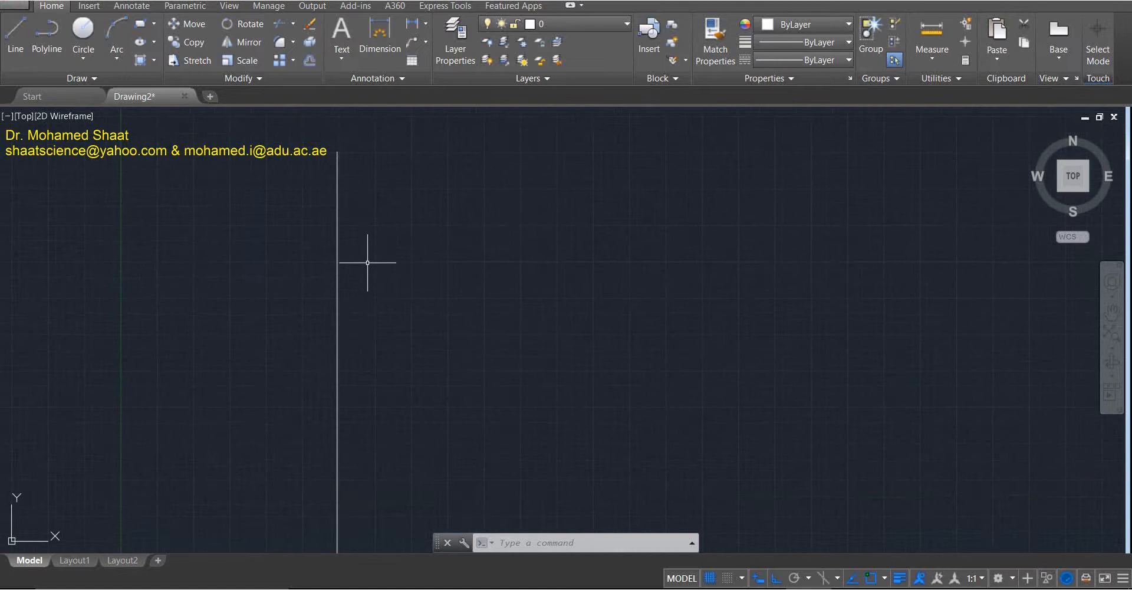
scroll(386, 325, down, 2)
middle_drag(428, 378, 407, 289)
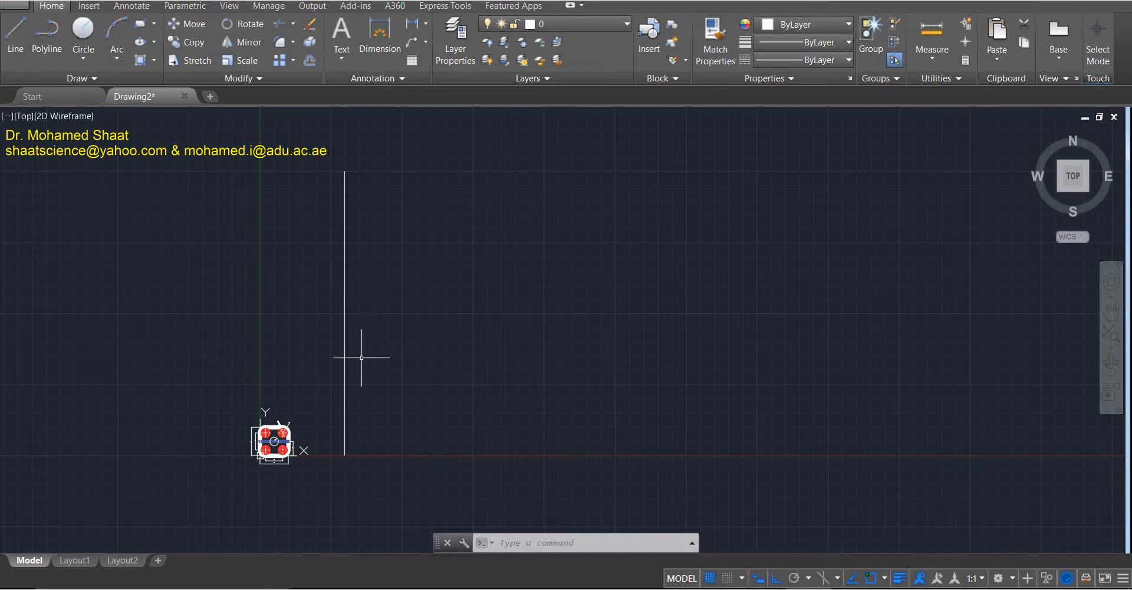
Fit the plate and the long vertical line in the view with the All option of Zoom.
click(546, 543)
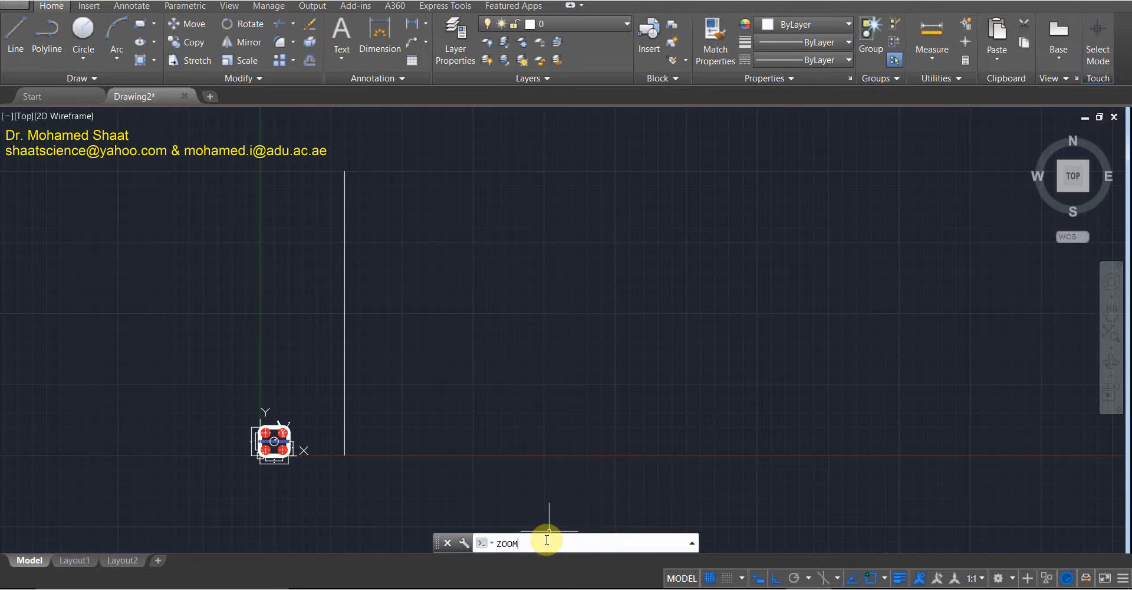
key(Return)
text(all)
key(Return)
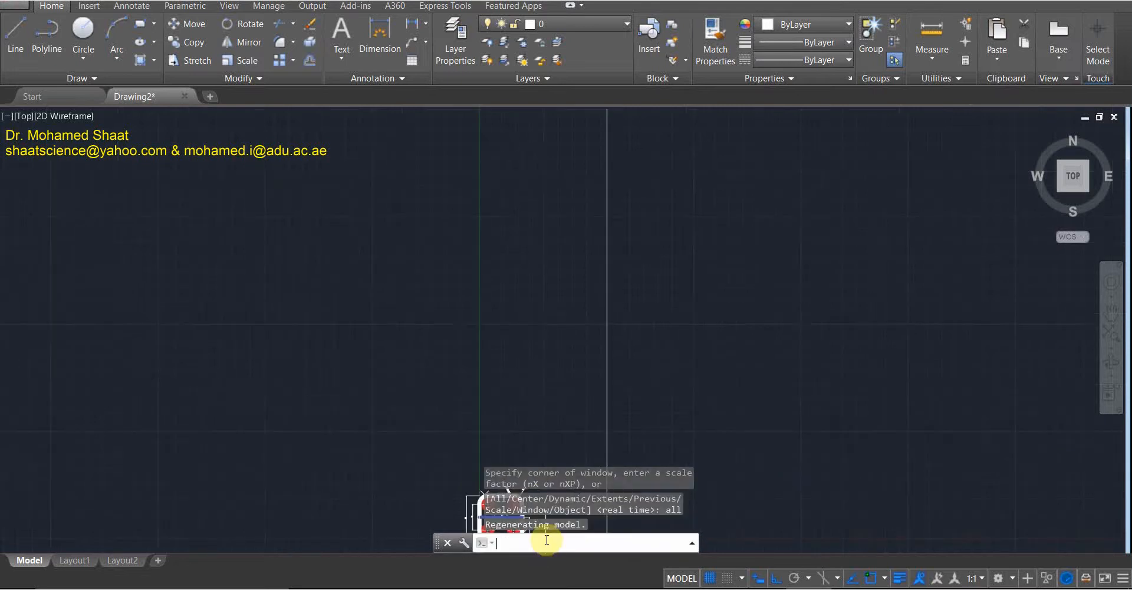
scroll(715, 401, down, 2)
middle_drag(698, 387, 543, 375)
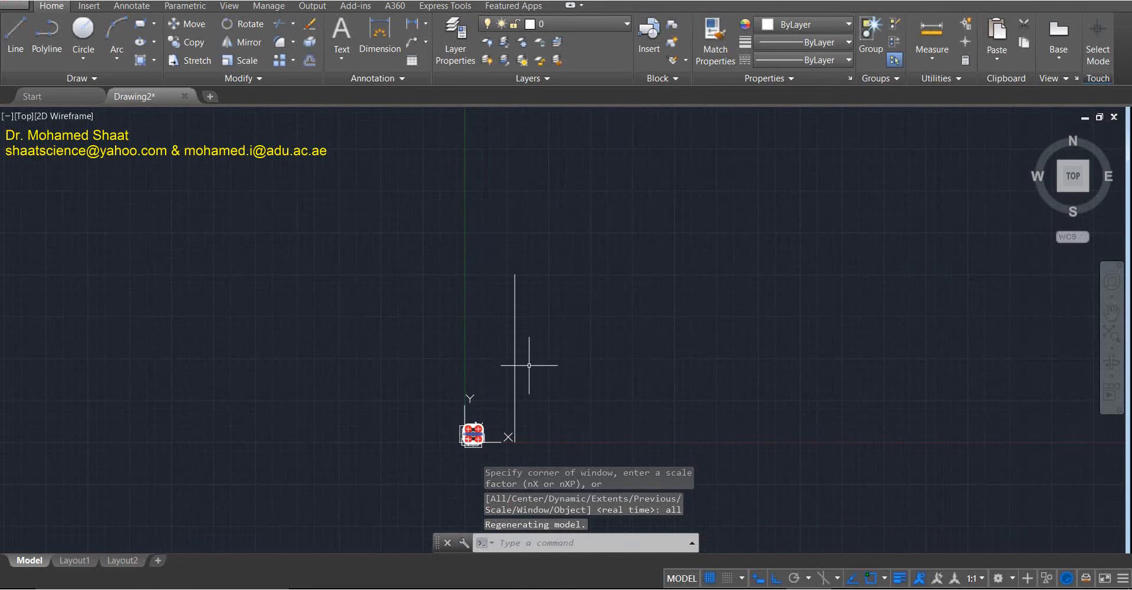
middle_drag(546, 373, 400, 384)
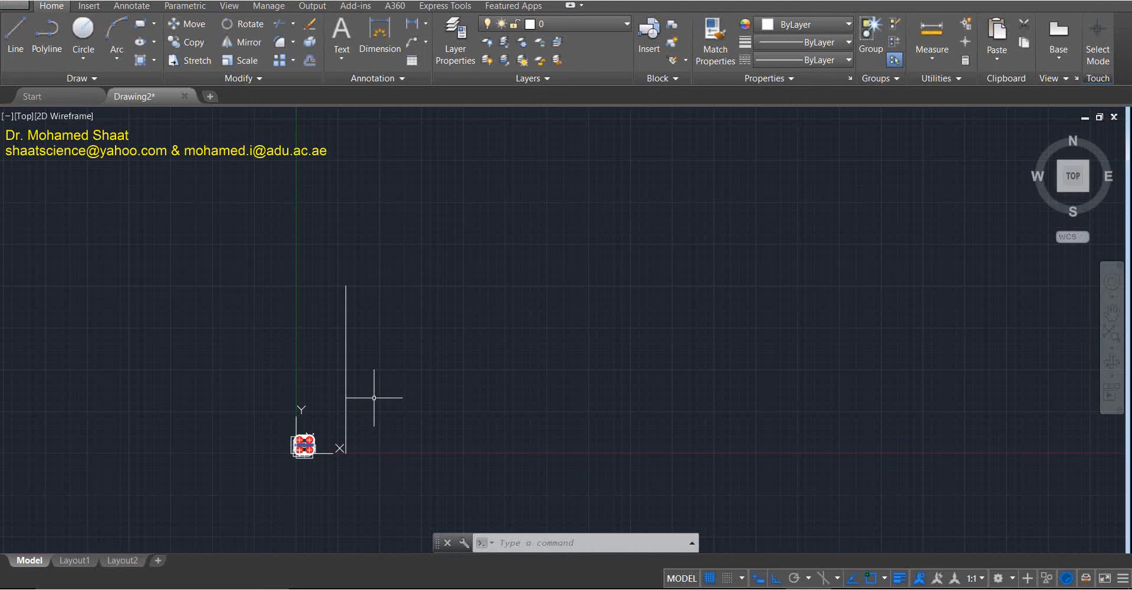
Repeat Zoom All from the reduced view, and look at the long line beside the plate.
click(542, 543)
text(zo)
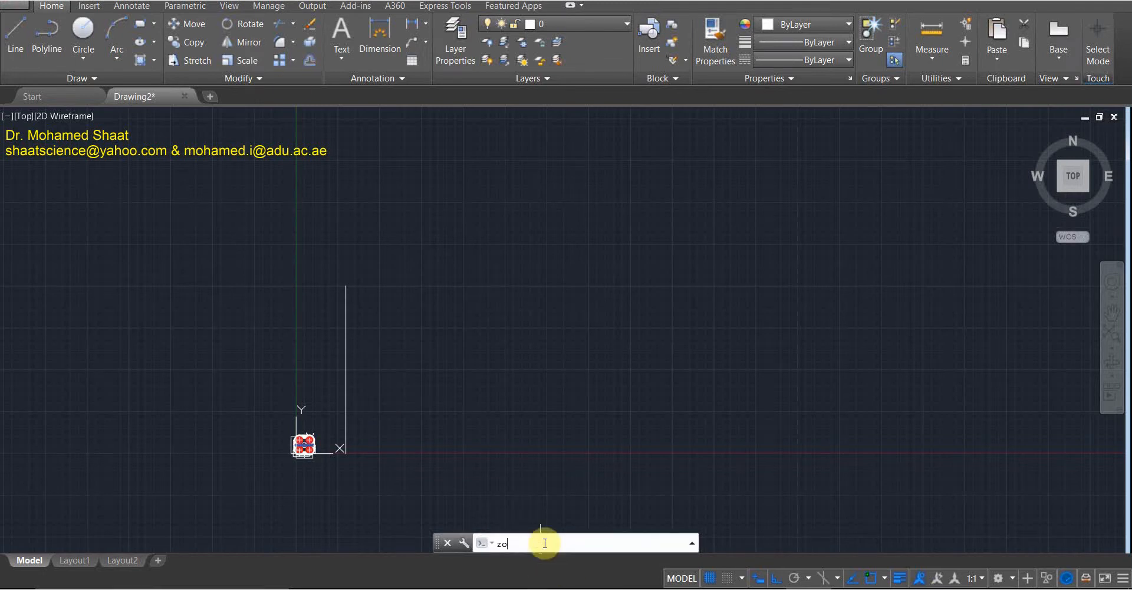
key(Return)
text(a)
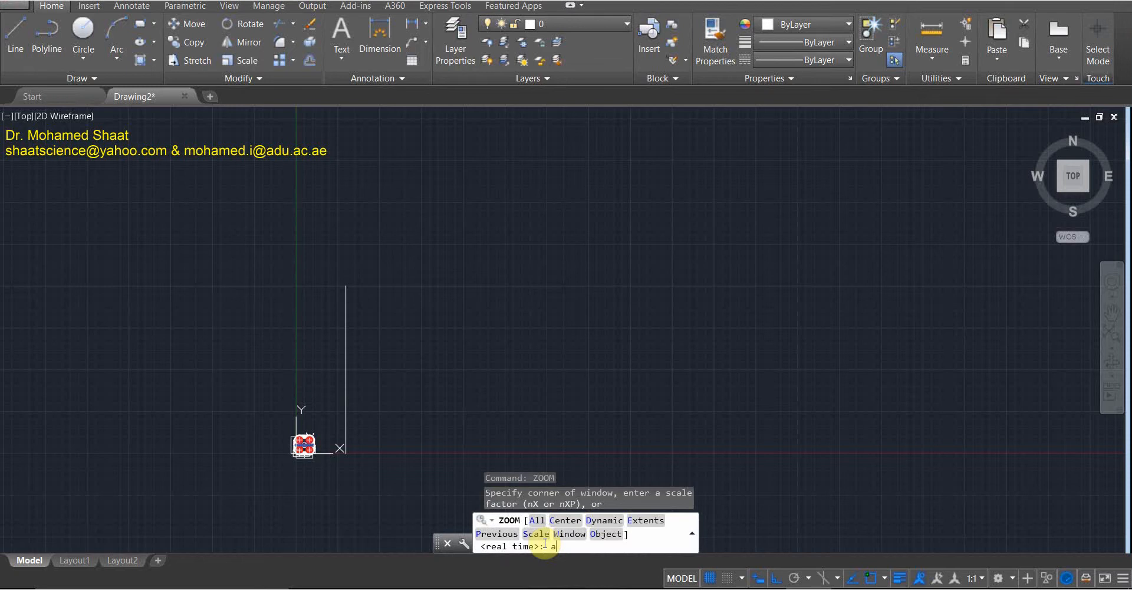
text(ll)
key(Return)
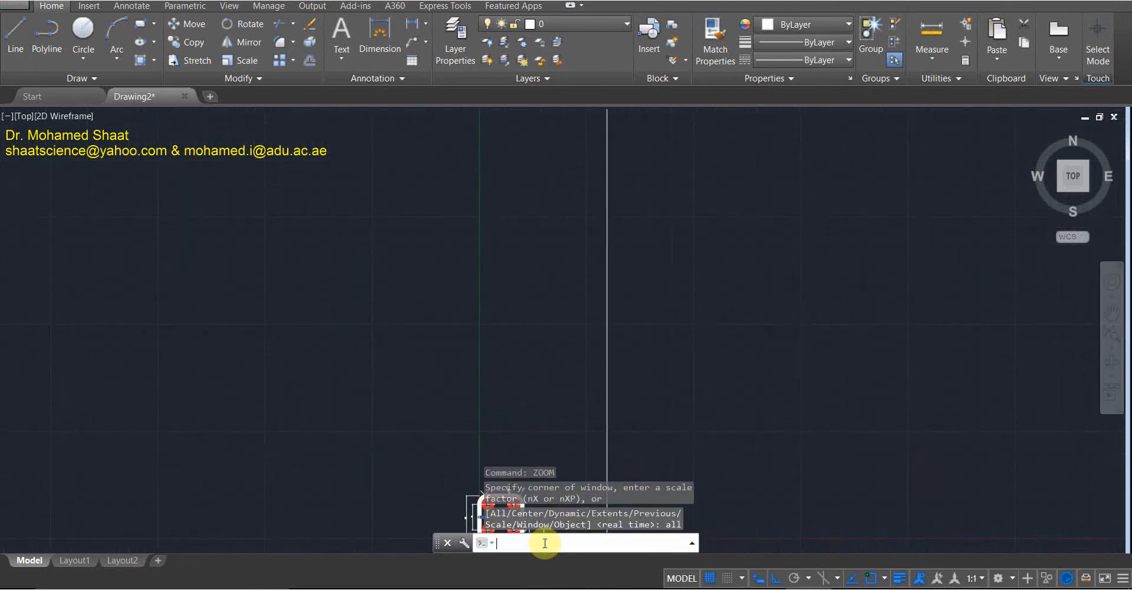
middle_drag(597, 380, 529, 302)
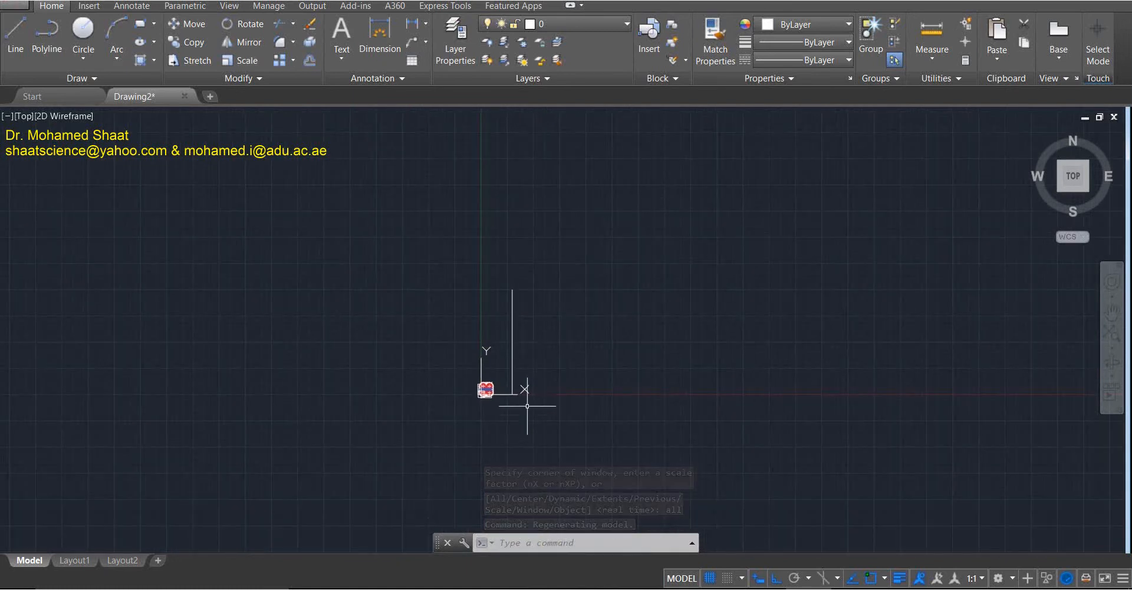
scroll(514, 374, up, 2)
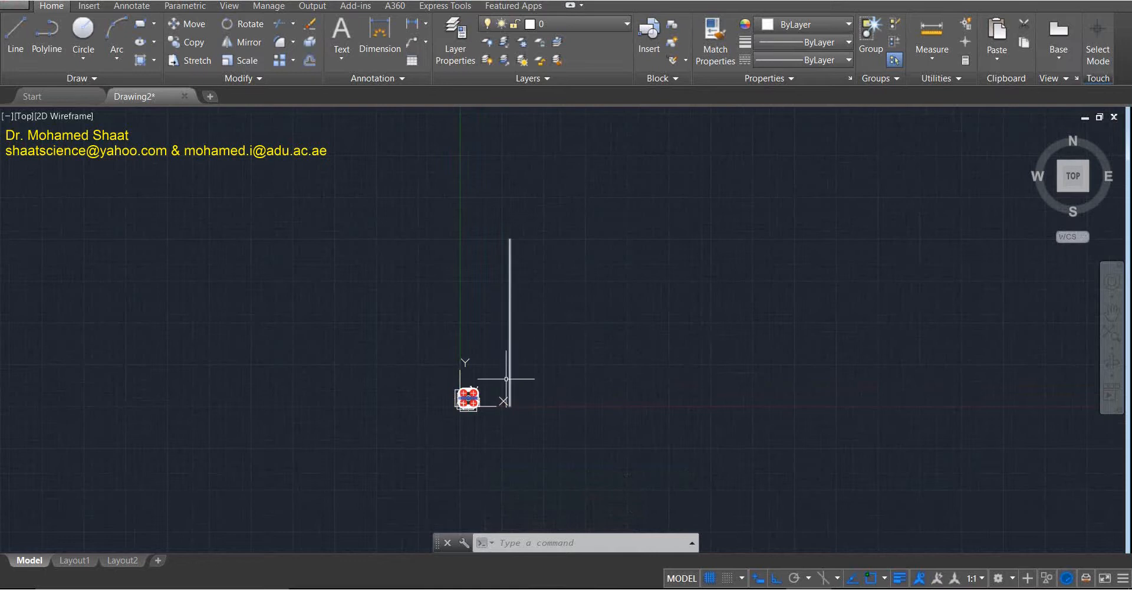
middle_drag(496, 375, 478, 359)
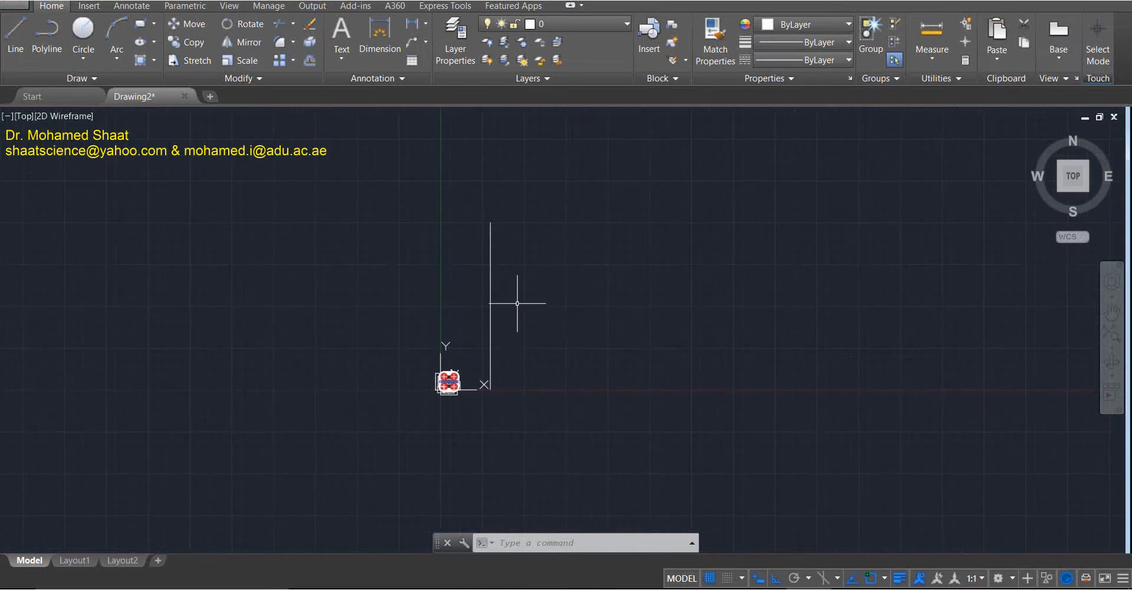
Delete the 1000-unit vertical line beside the plate.
click(525, 352)
click(472, 371)
key(Delete)
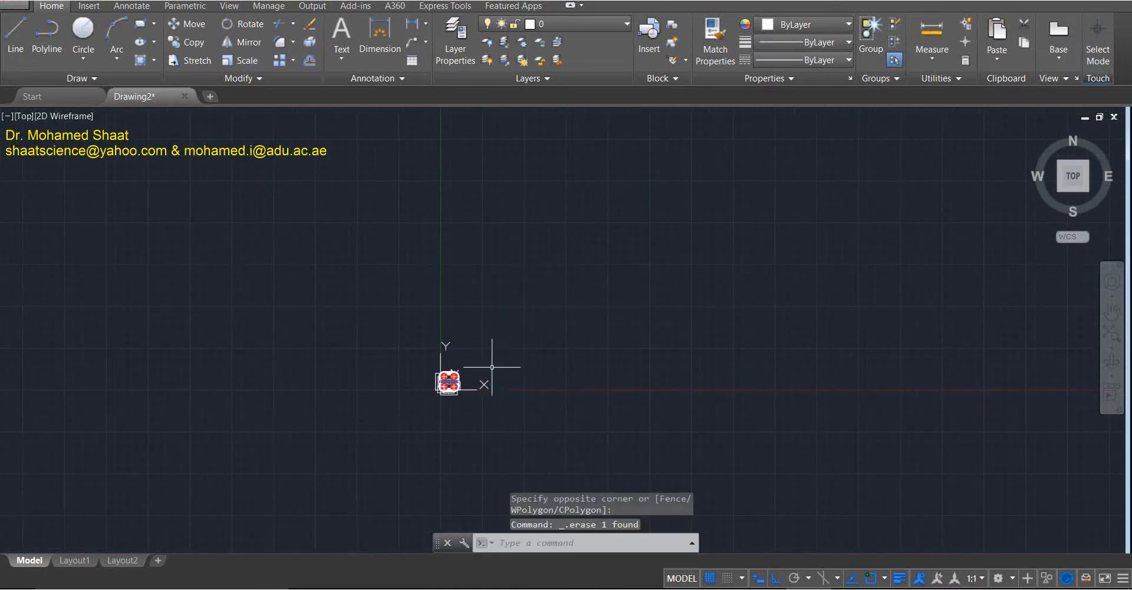
Use Zoom All to fit only the dimensioned plate in the view.
mouse_move(454, 382)
middle_down()
mouse_move(392, 381)
mouse_move(334, 410)
middle_up()
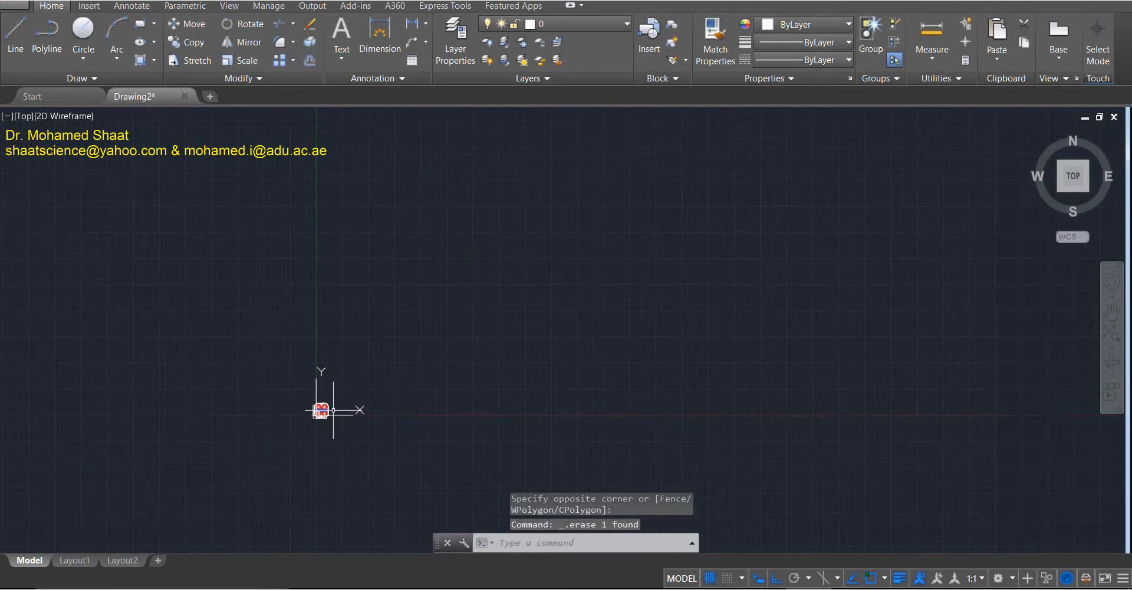
click(532, 543)
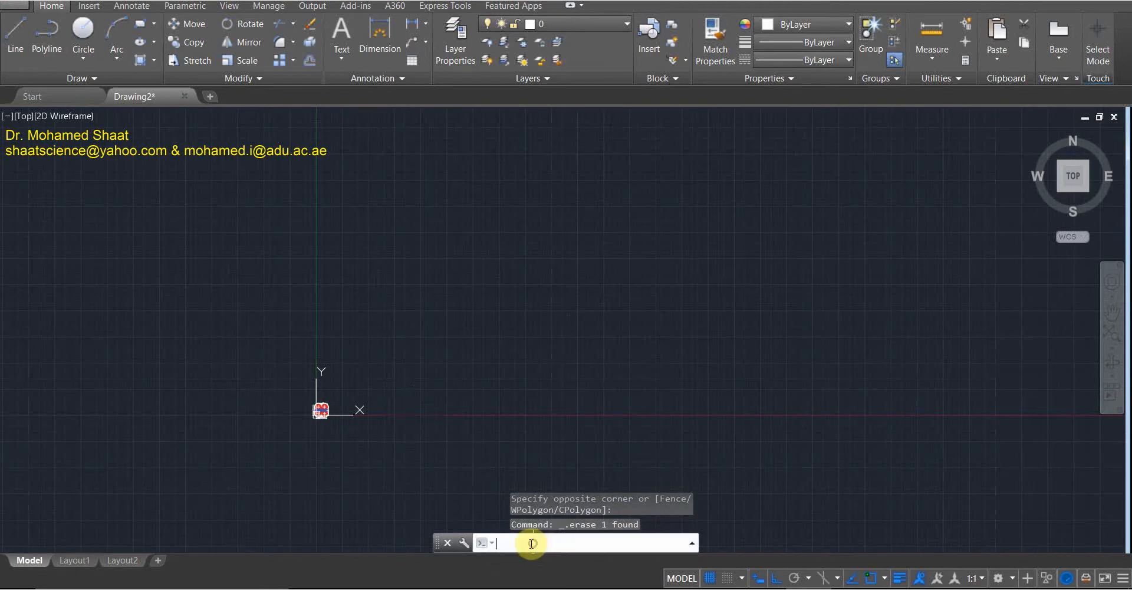
text(zo)
key(Return)
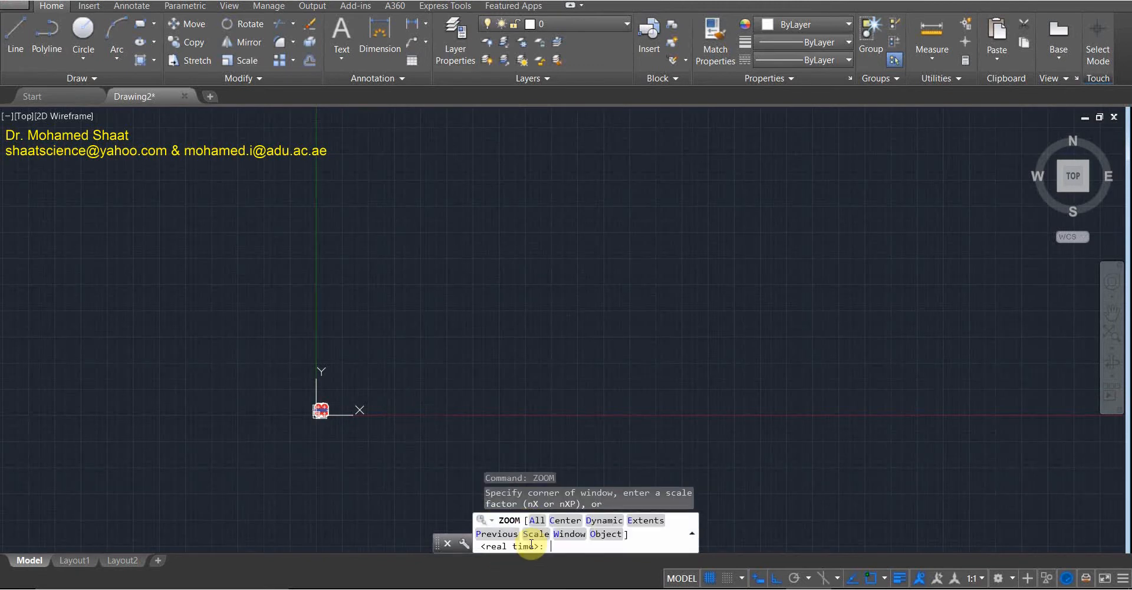
key(Return)
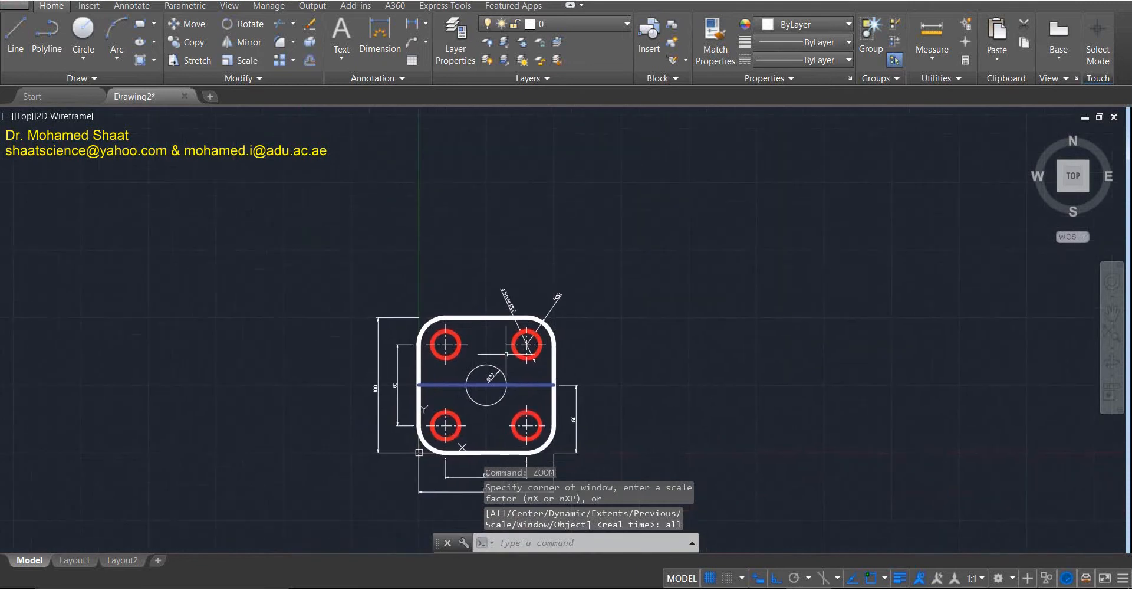
Draw a vertical line 1000 units long upward from a point on the horizontal axis beside the plate.
scroll(449, 349, down, 3)
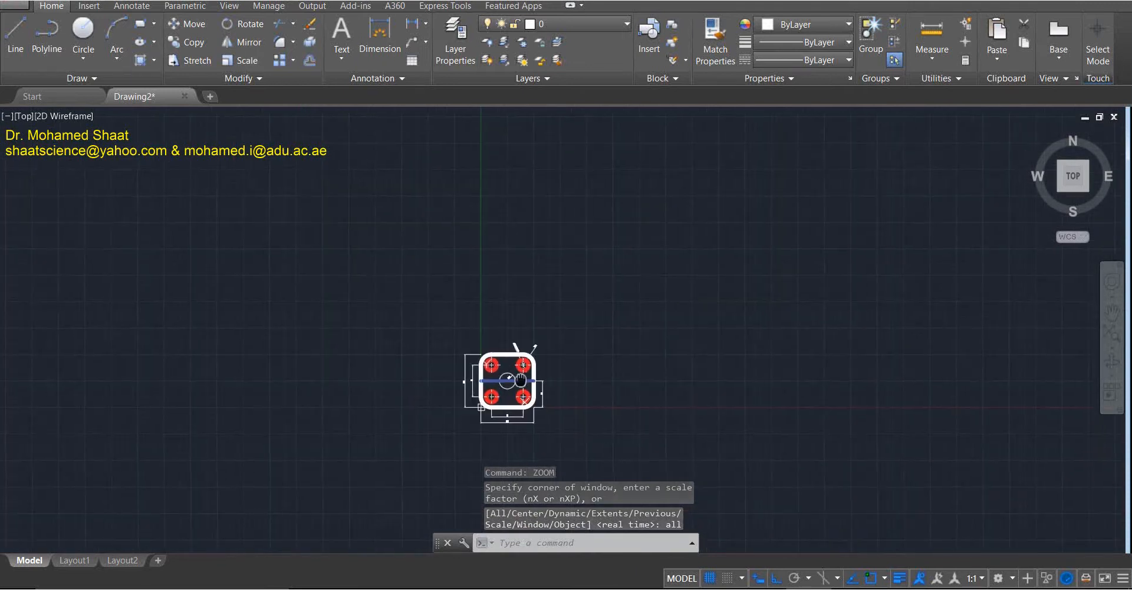
text(l)
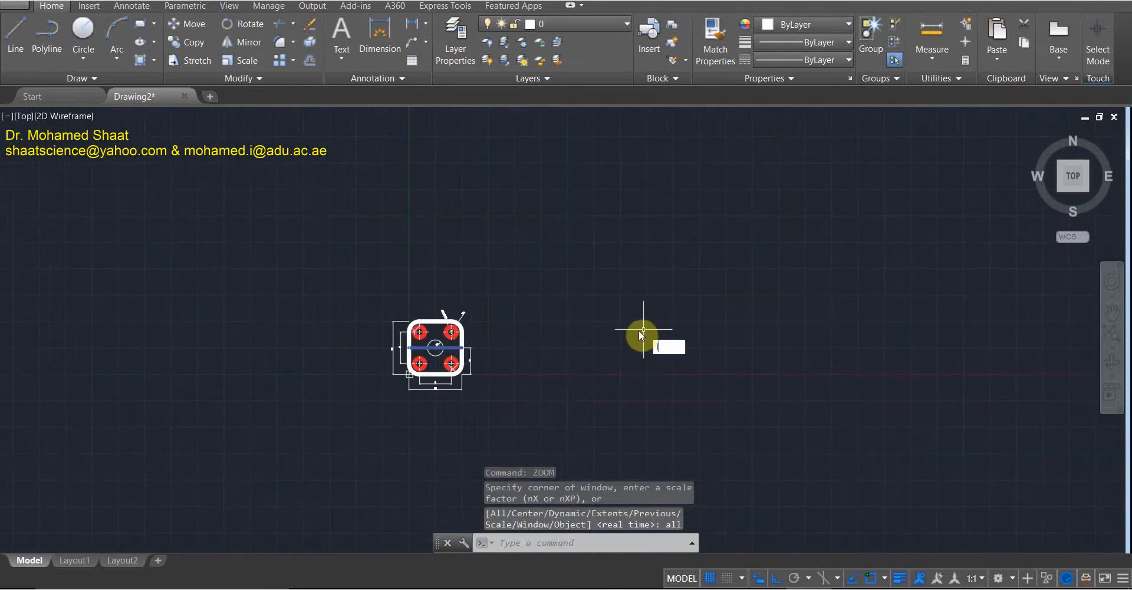
key(Return)
click(566, 374)
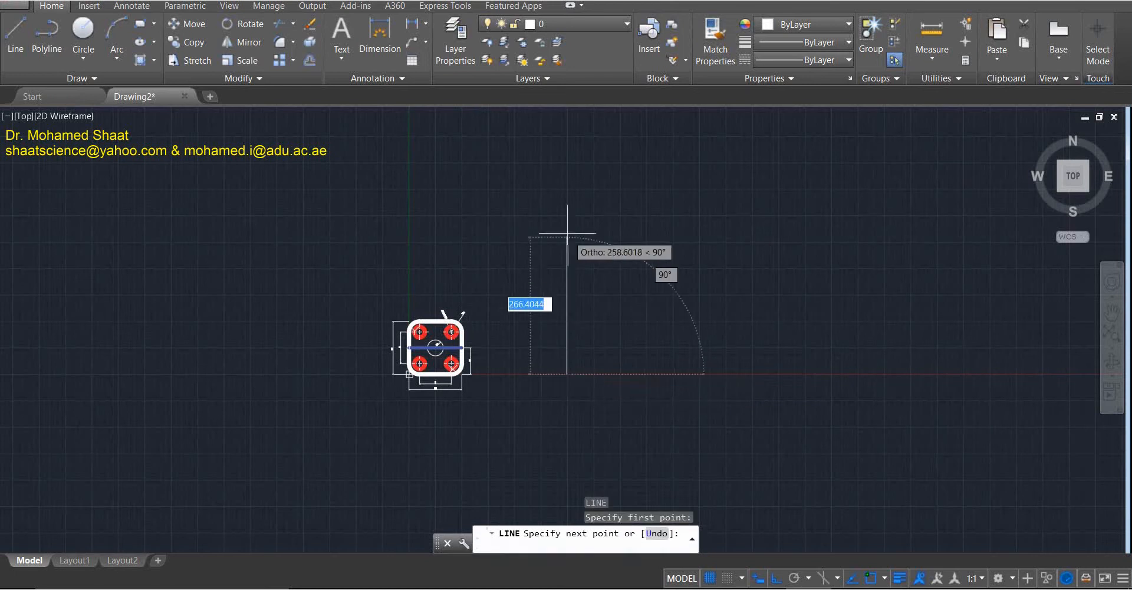
text(1000)
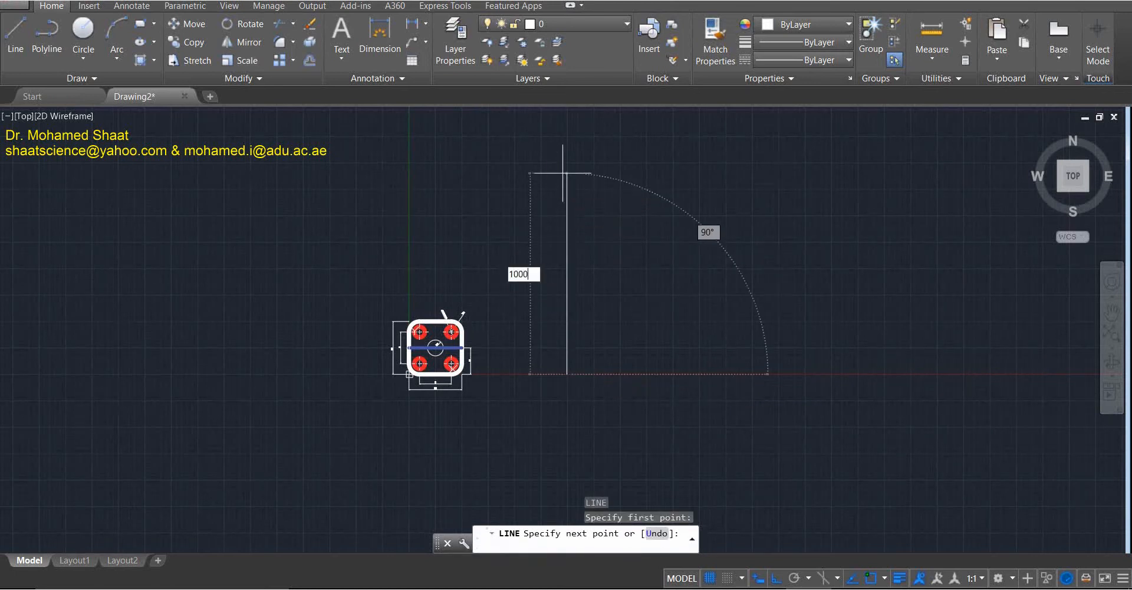
key(Return)
Continue the line with a horizontal segment 1000 units long, running away from the plate at the vertical line's upper end.
scroll(655, 177, down, 7)
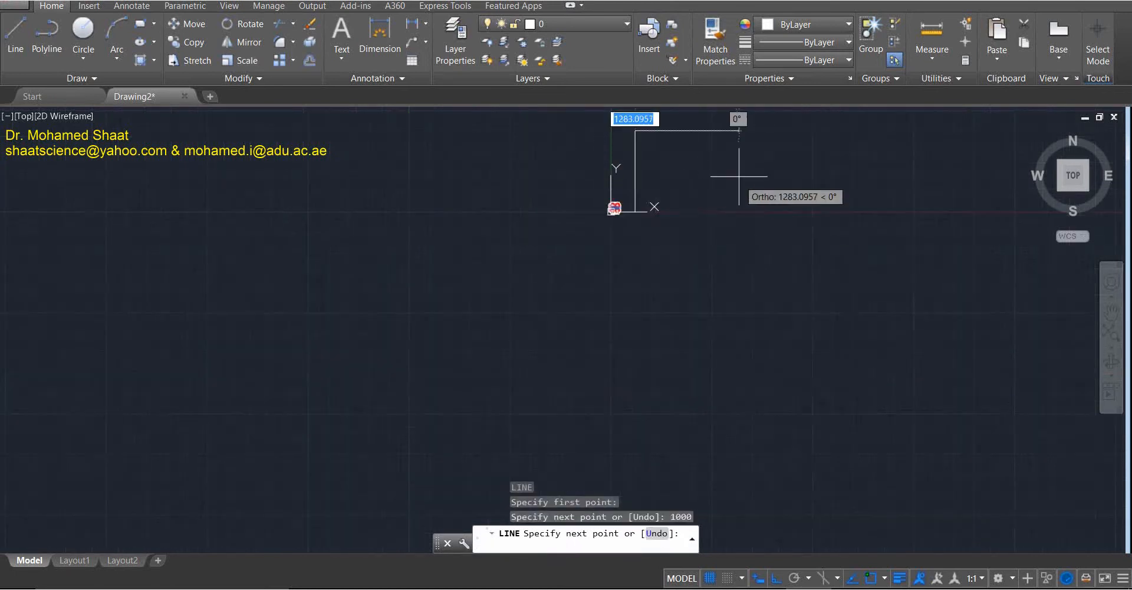
middle_drag(735, 177, 436, 274)
scroll(400, 237, up, 1)
middle_drag(397, 237, 520, 262)
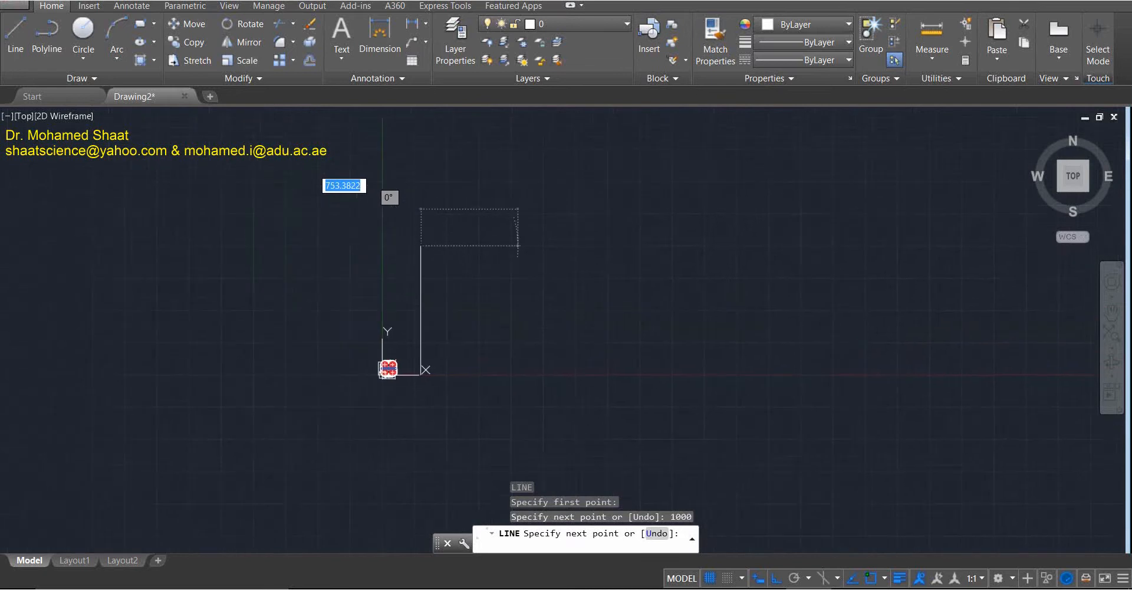
scroll(495, 255, up, 1)
text(100)
scroll(515, 262, up, 1)
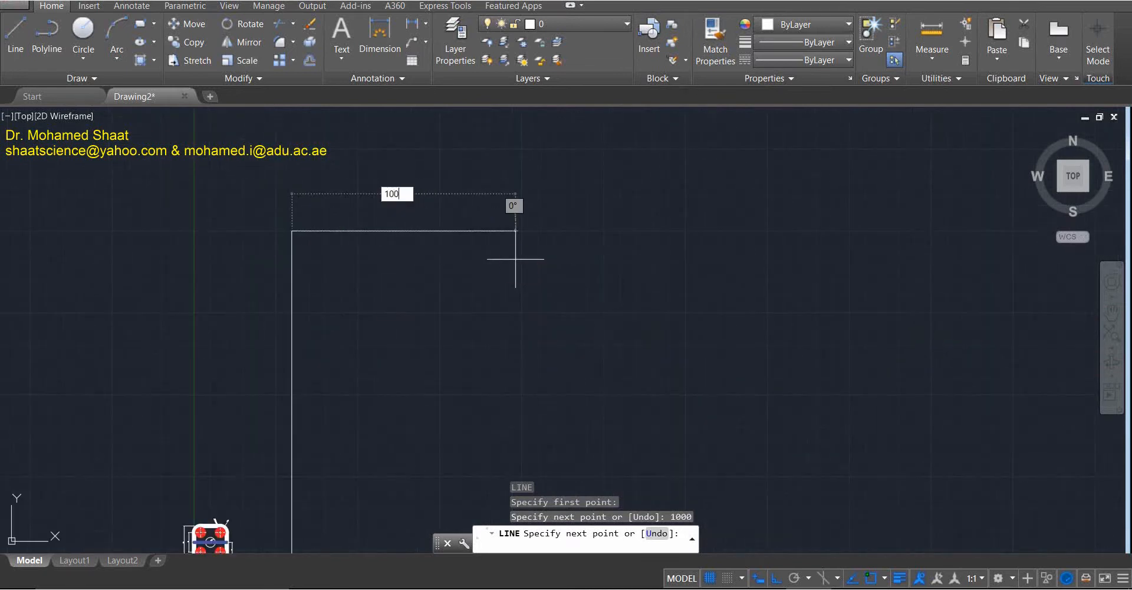
text(0)
key(Return)
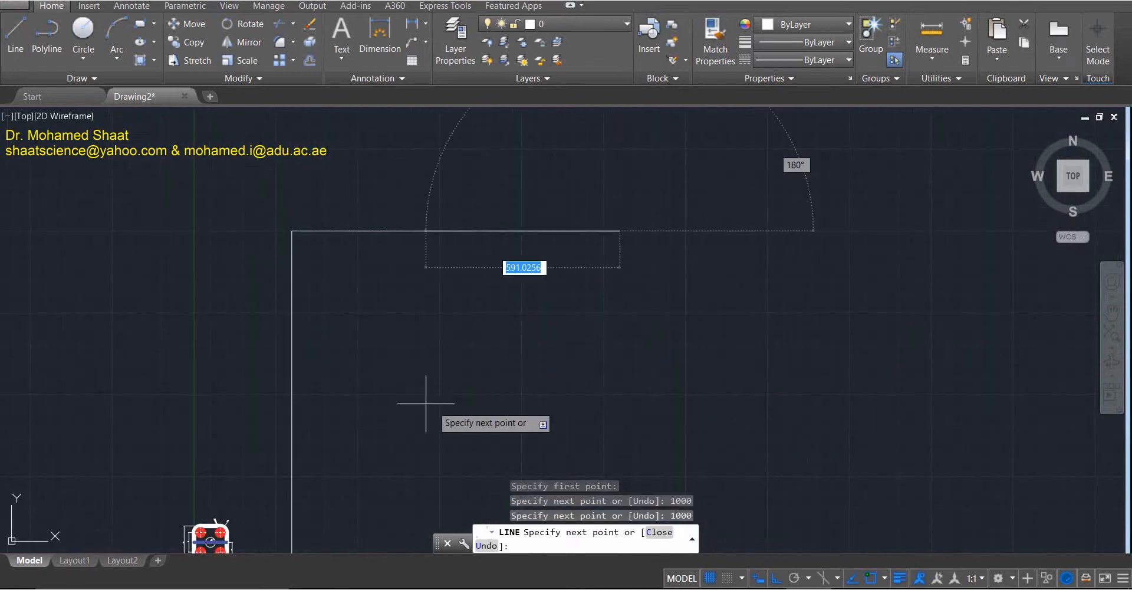
Close the triangle with a diagonal segment back to the vertical line's lower endpoint and end the Line command.
middle_drag(478, 359, 597, 218)
click(403, 421)
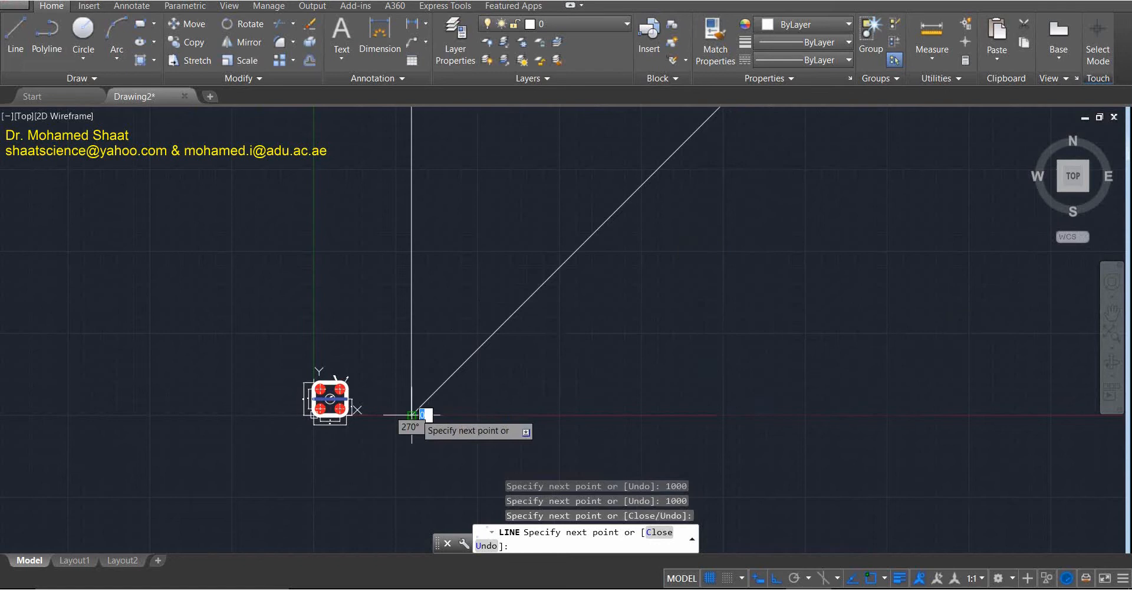
key(Escape)
scroll(517, 251, down, 2)
middle_drag(514, 243, 571, 286)
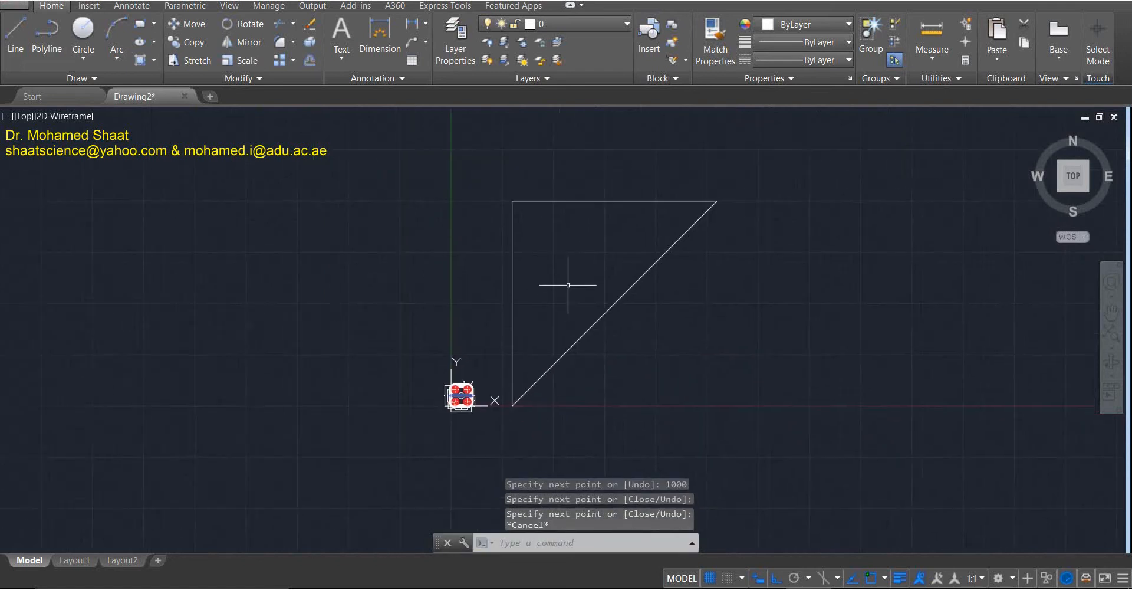
scroll(596, 366, up, 2)
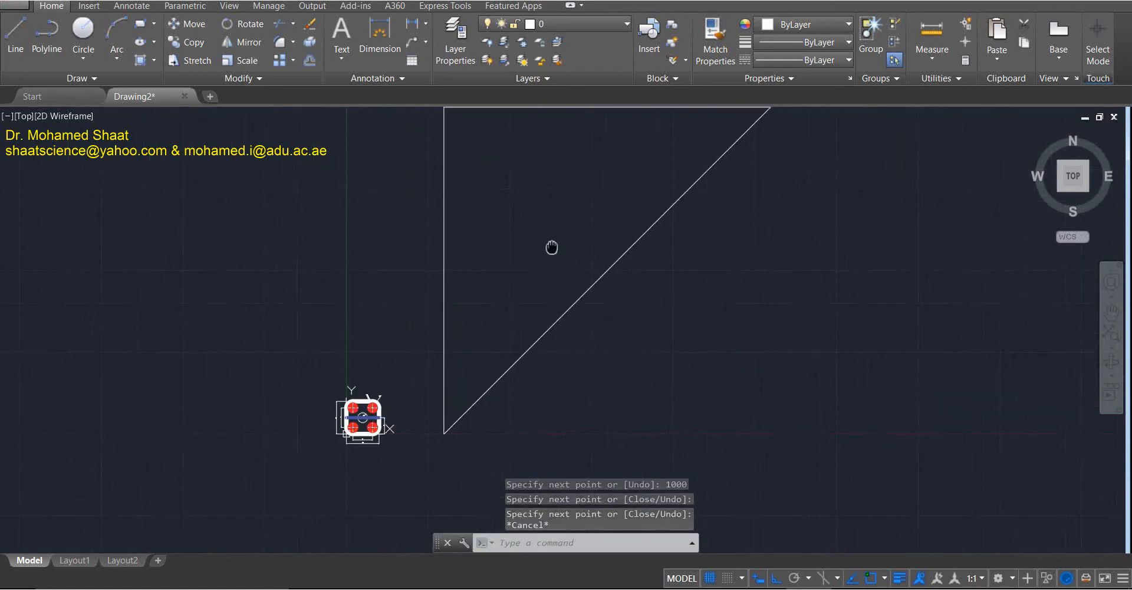
middle_drag(551, 246, 460, 279)
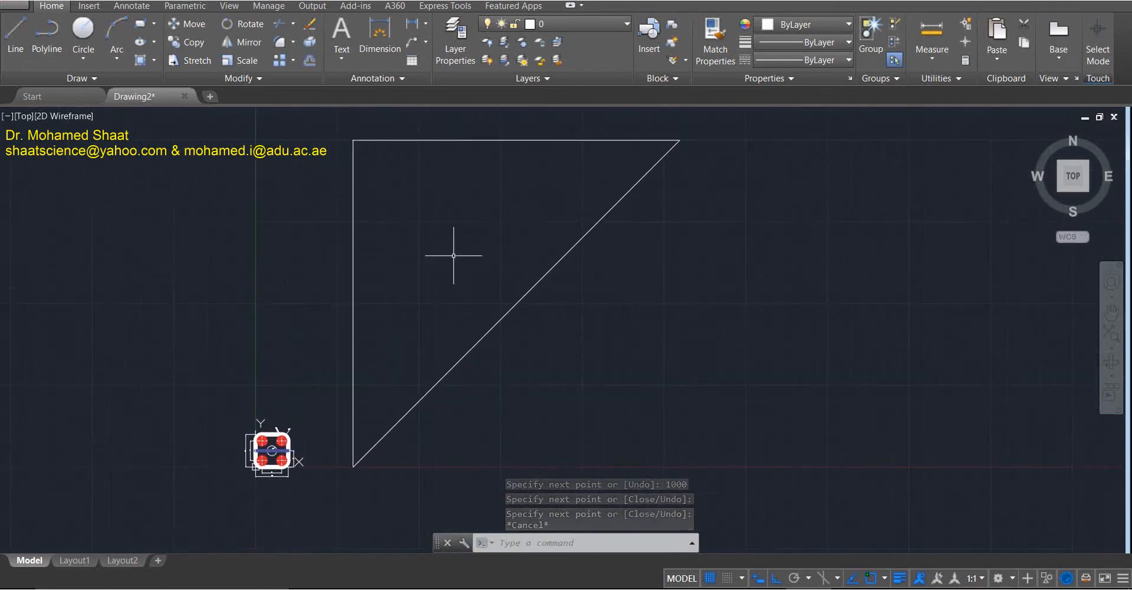
Dimension the triangle's vertical edge between its endpoints, placing the dimension line between the plate and the triangle.
click(366, 28)
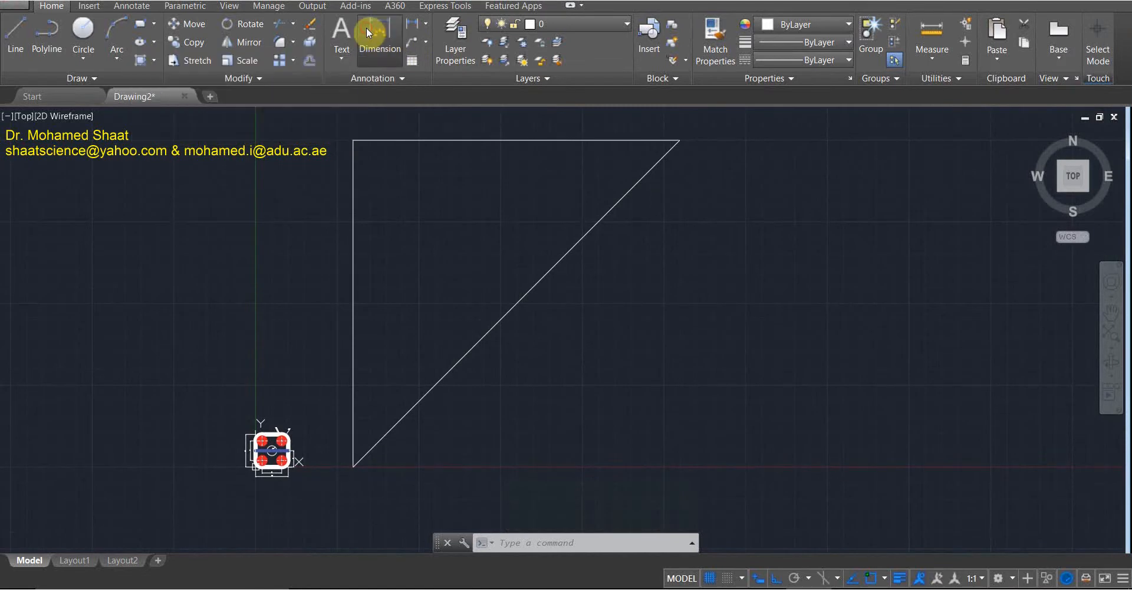
click(353, 139)
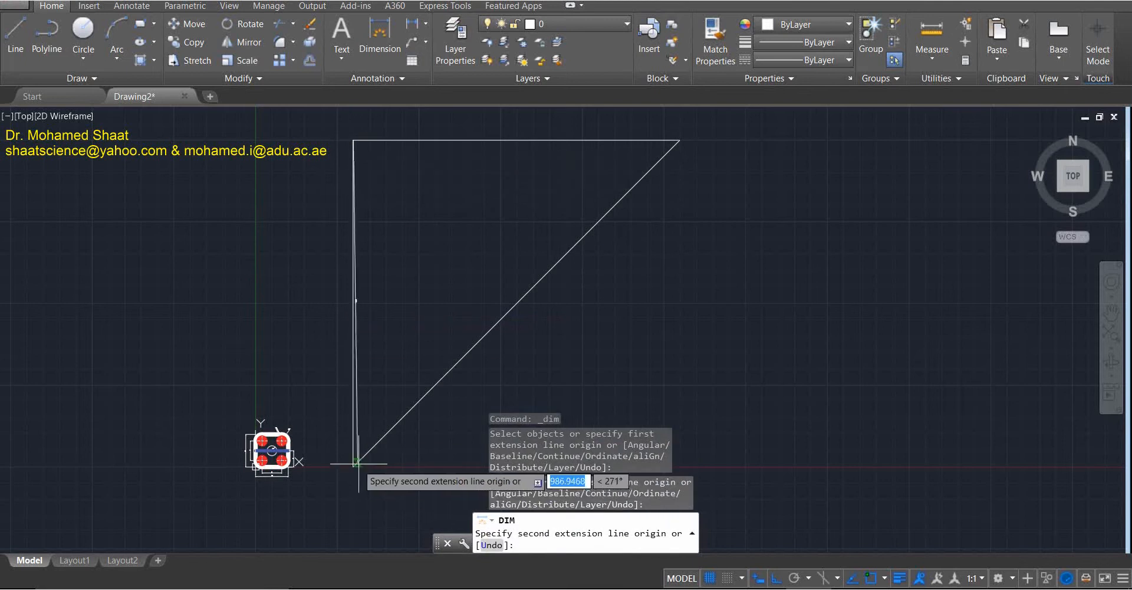
click(353, 466)
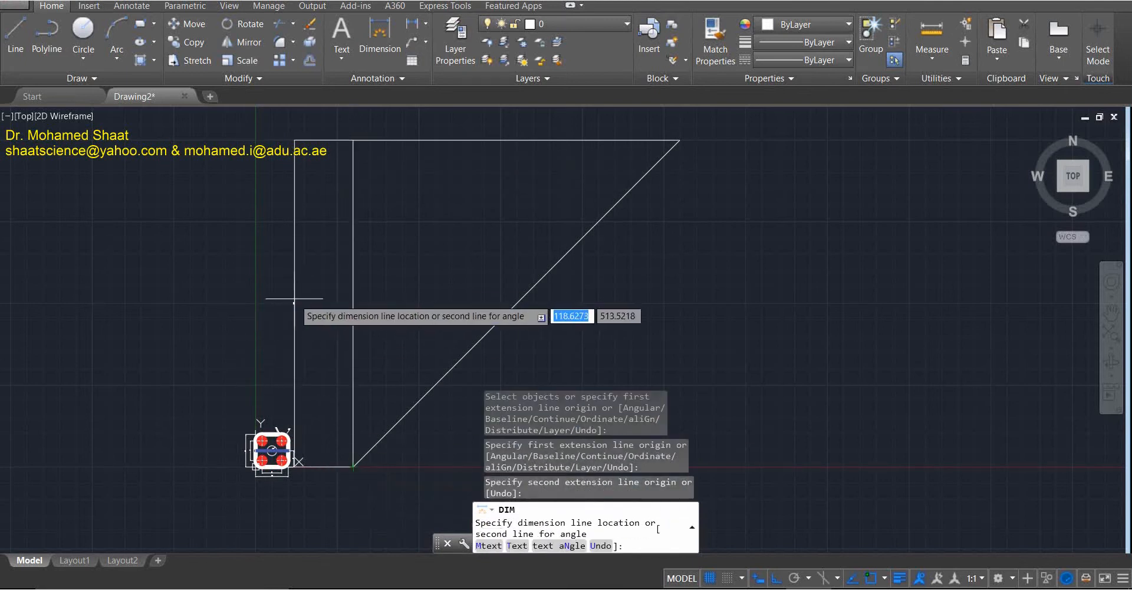
click(293, 303)
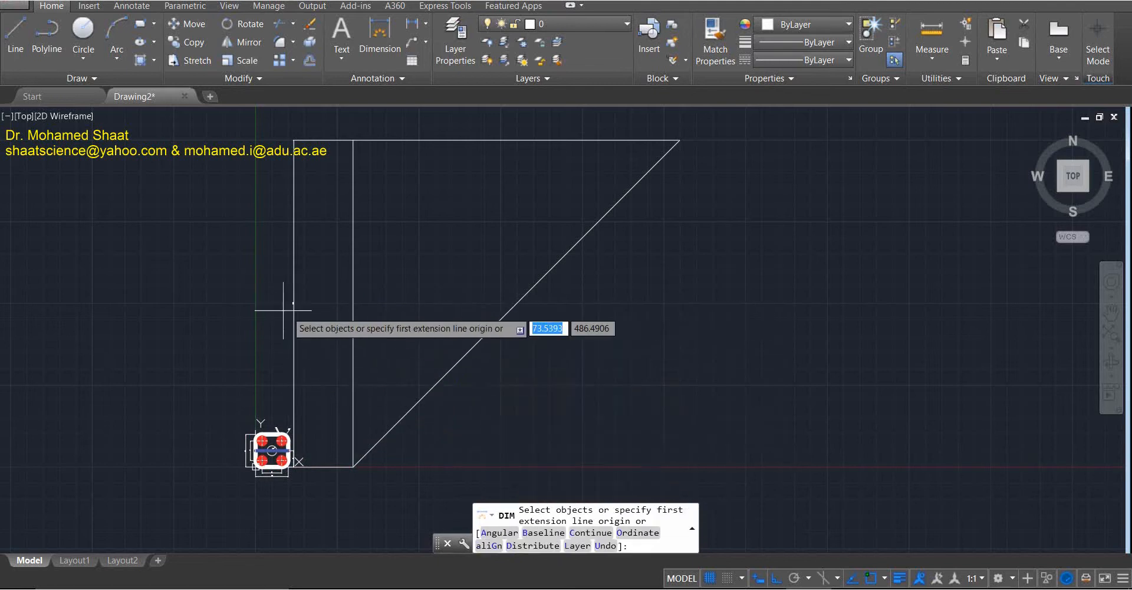
Examine the text and arrowhead size of the triangle's vertical dimension against the size of the whole triangle.
scroll(293, 311, up, 4)
scroll(298, 235, up, 8)
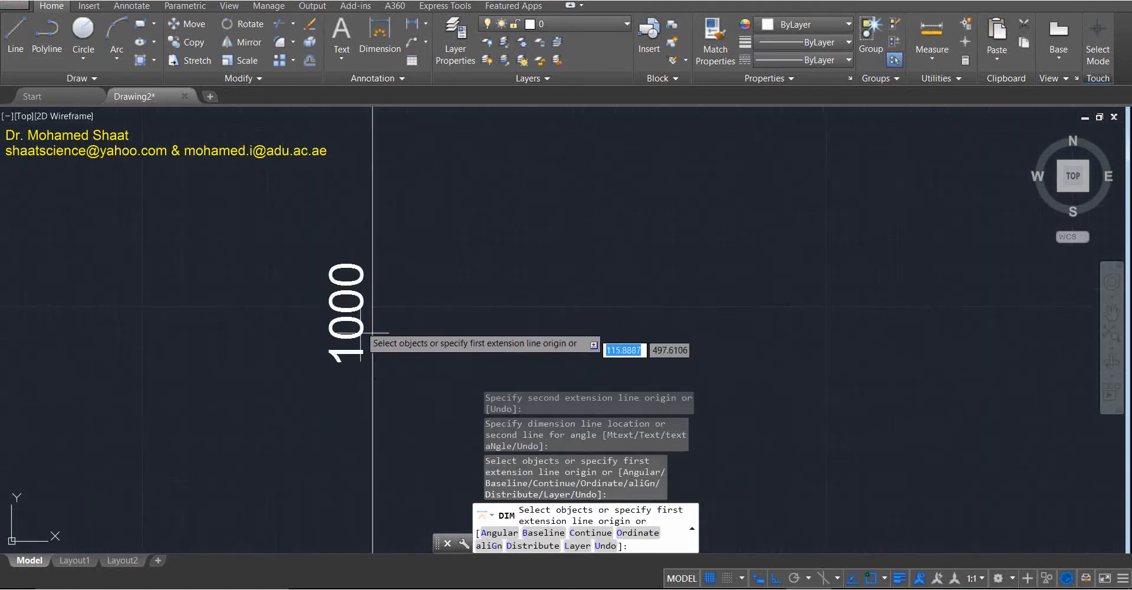
scroll(372, 286, down, 8)
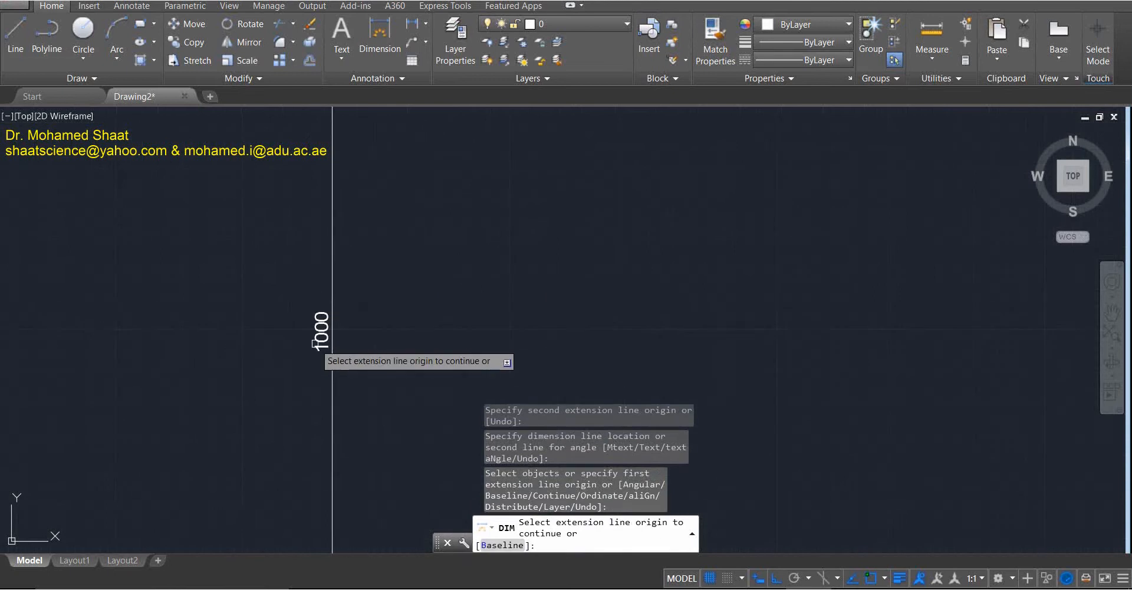
scroll(371, 360, down, 5)
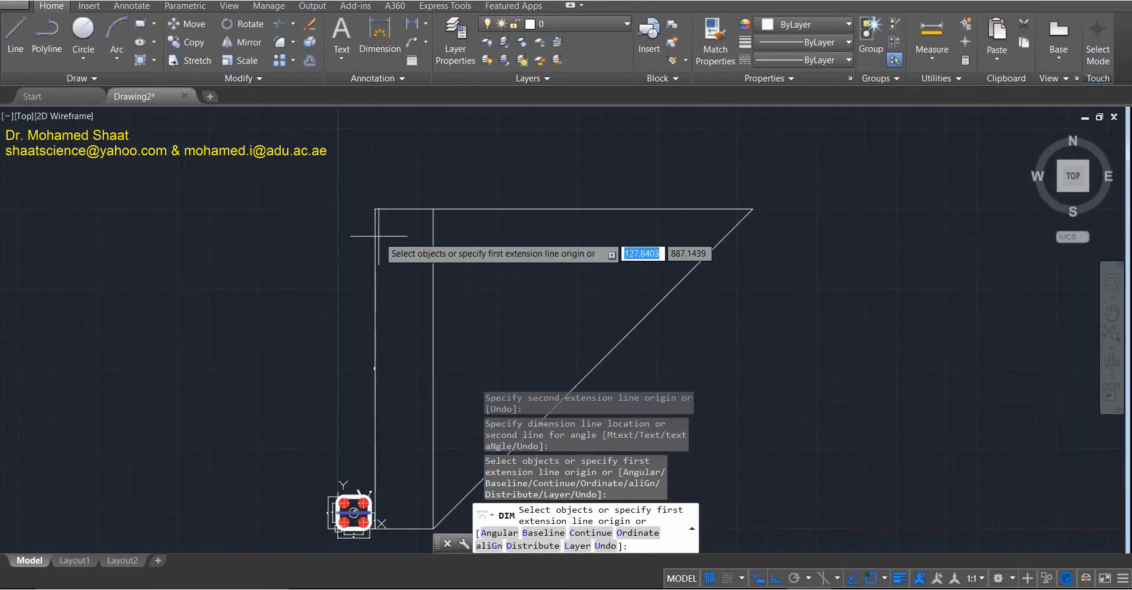
scroll(378, 212, up, 2)
scroll(350, 316, down, 1)
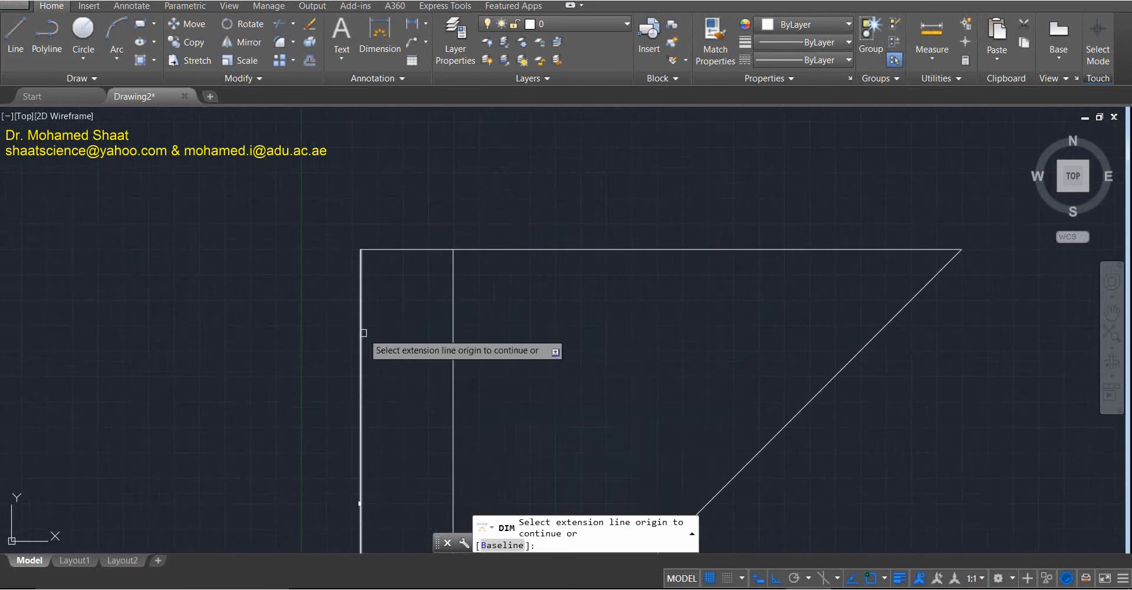
middle_drag(400, 330, 423, 256)
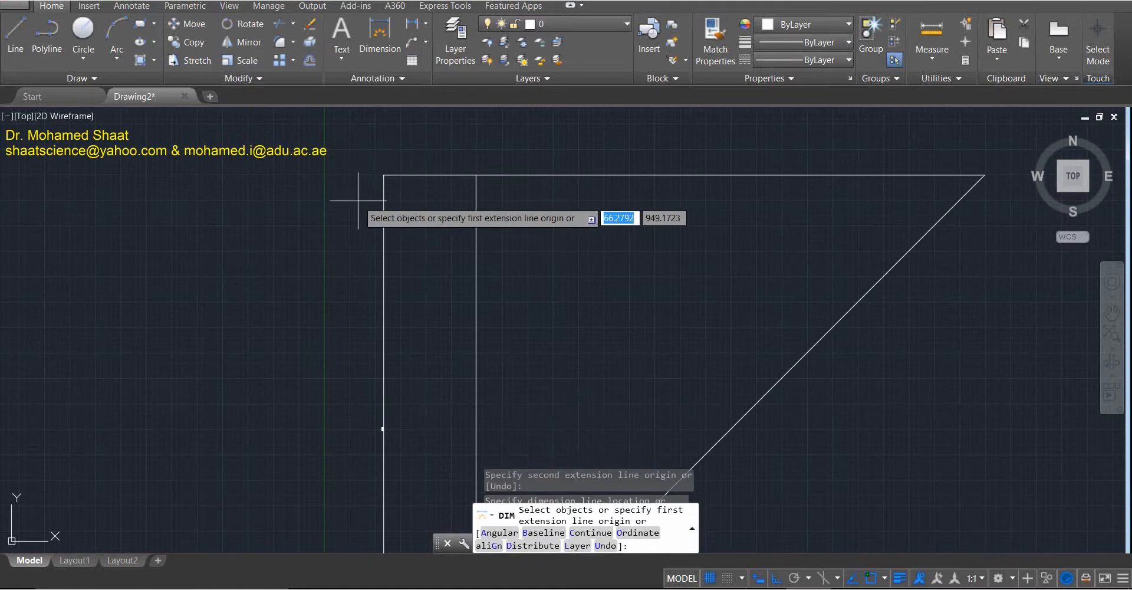
scroll(380, 174, up, 8)
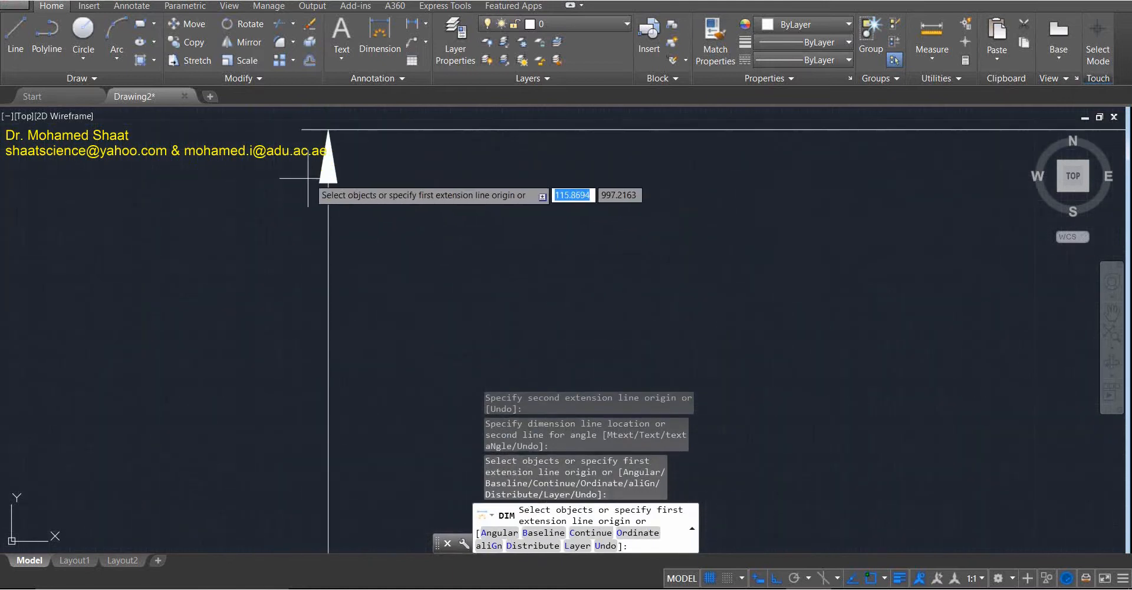
scroll(379, 203, down, 8)
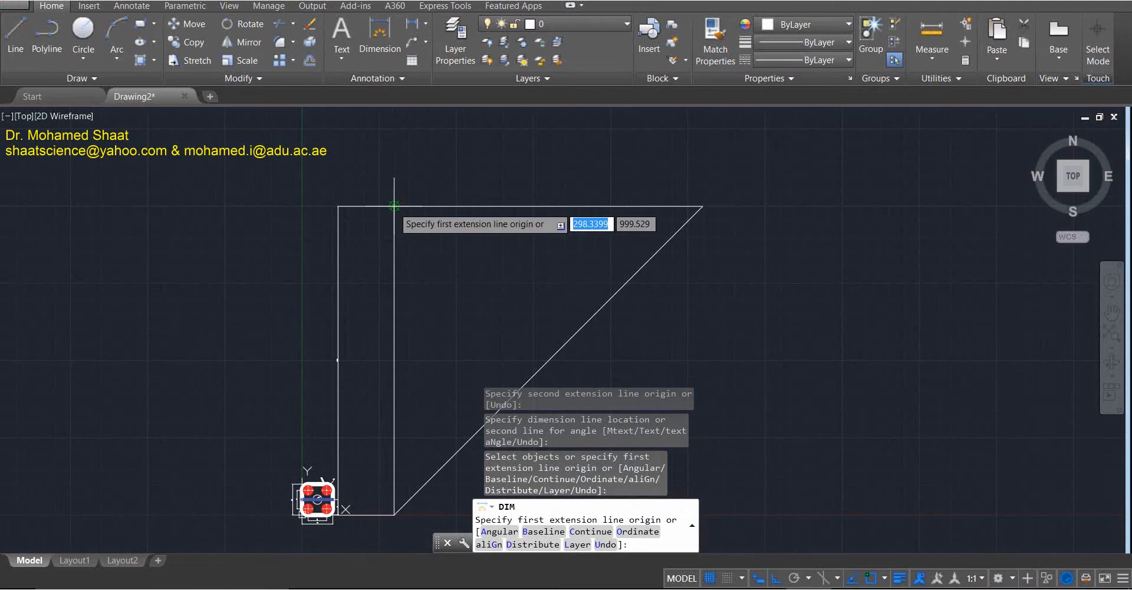
Dimension the triangle's upper horizontal edge with the dimension line above it, and leave the Dimension command.
click(394, 206)
click(703, 206)
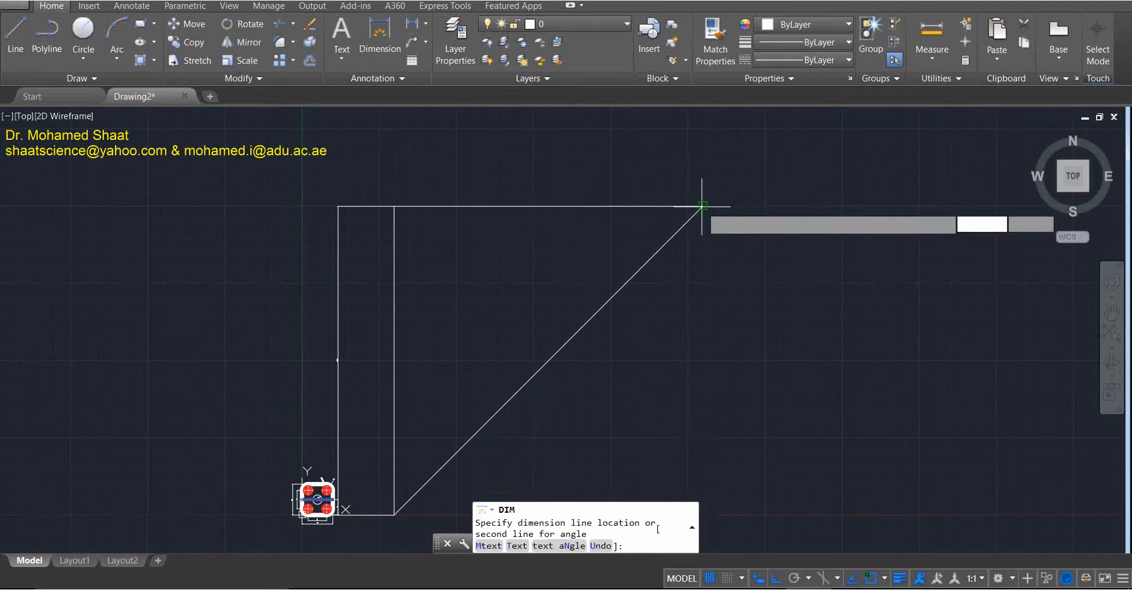
click(580, 150)
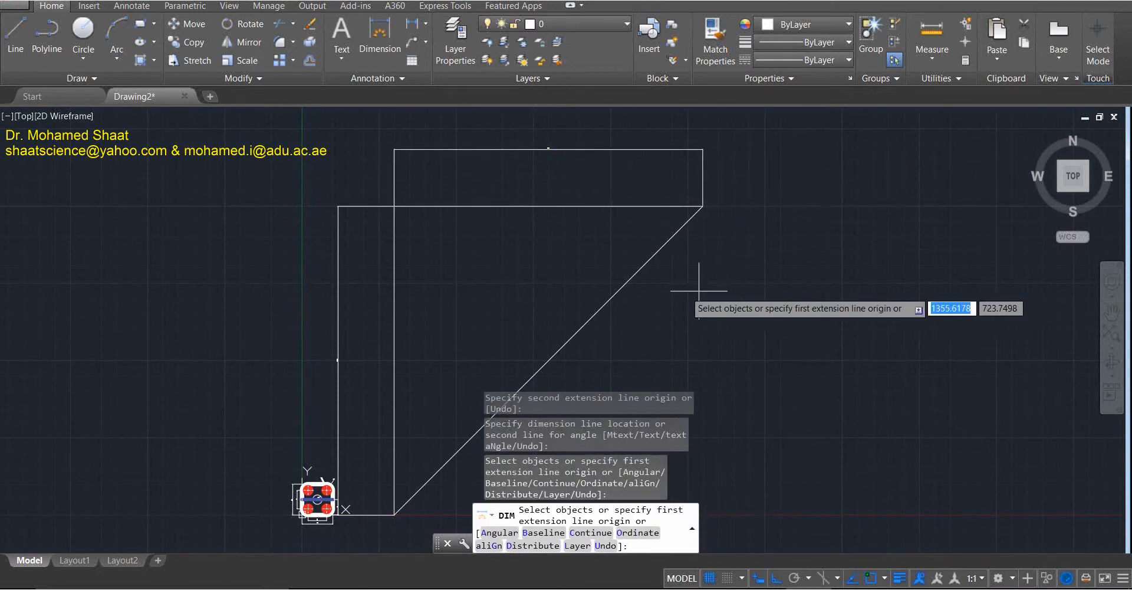
scroll(539, 164, down, 5)
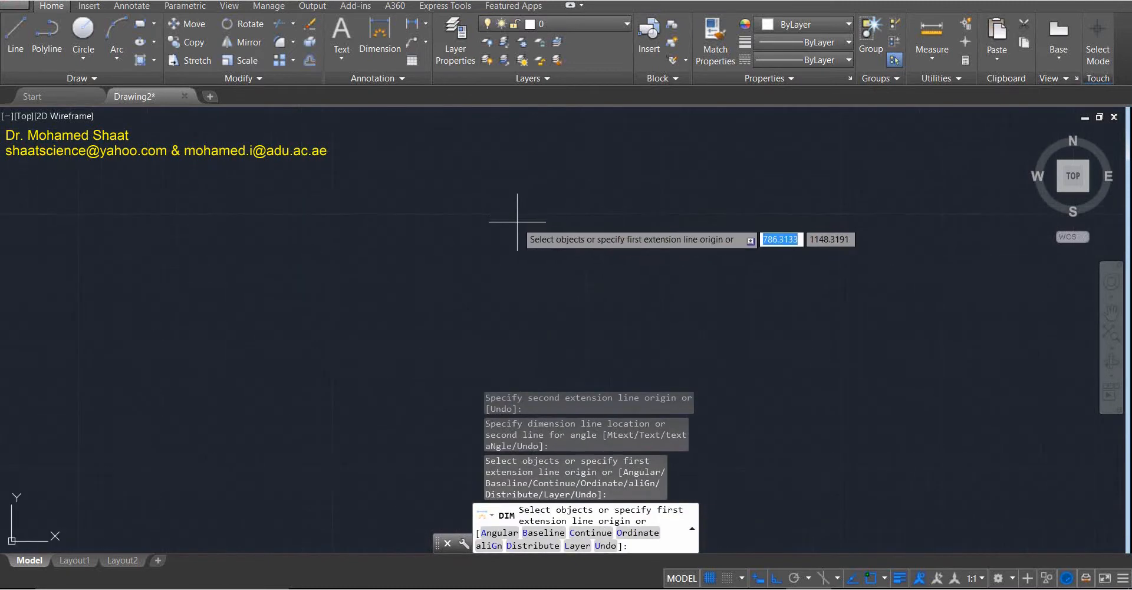
scroll(527, 247, up, 5)
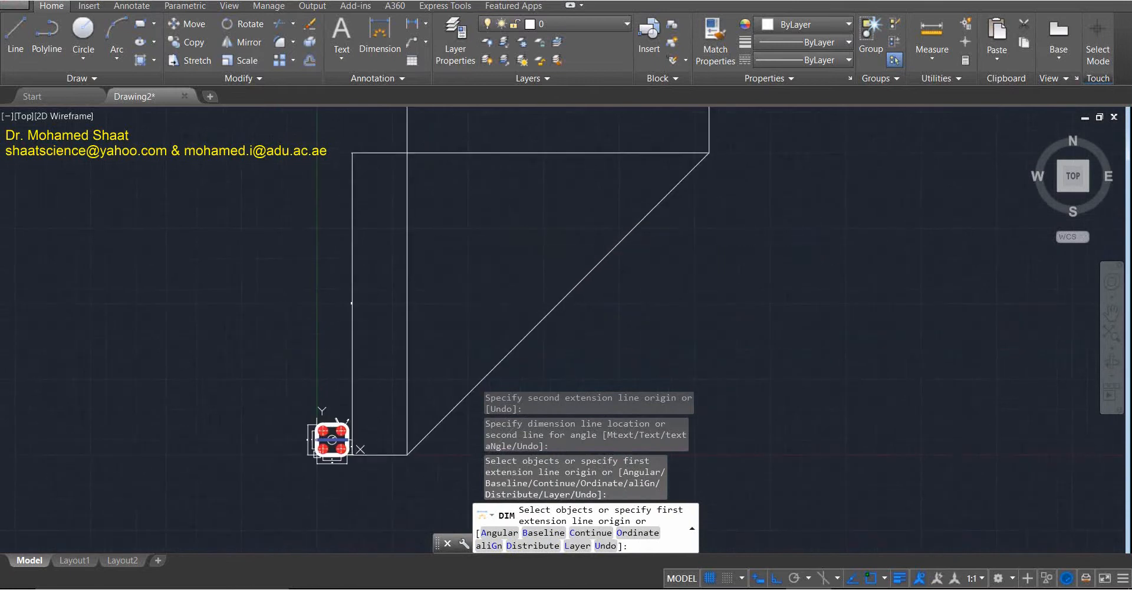
scroll(509, 295, down, 2)
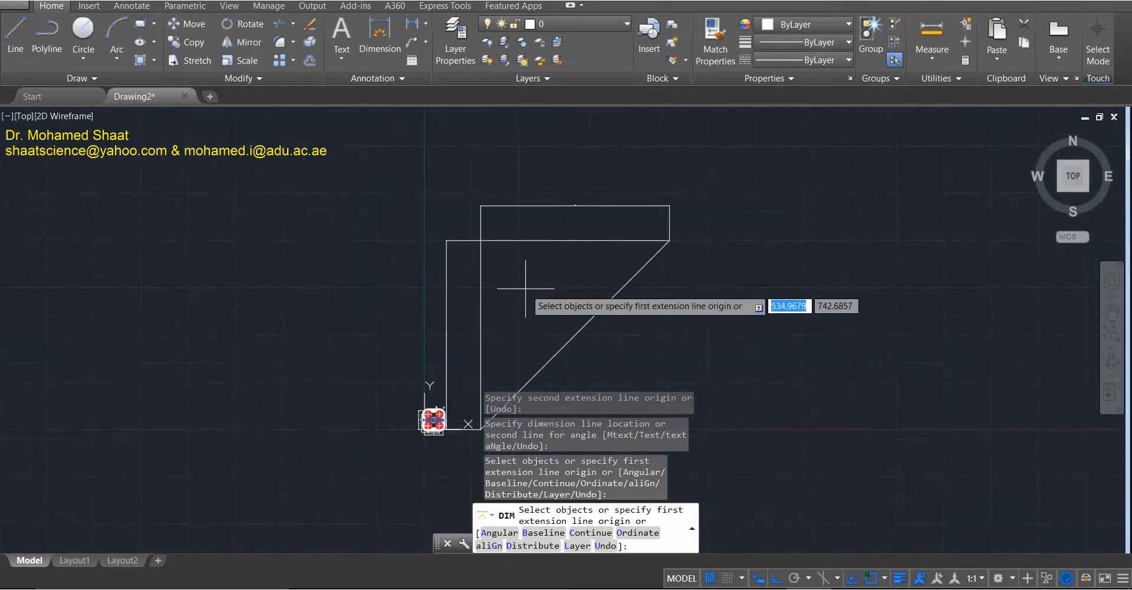
key(Escape)
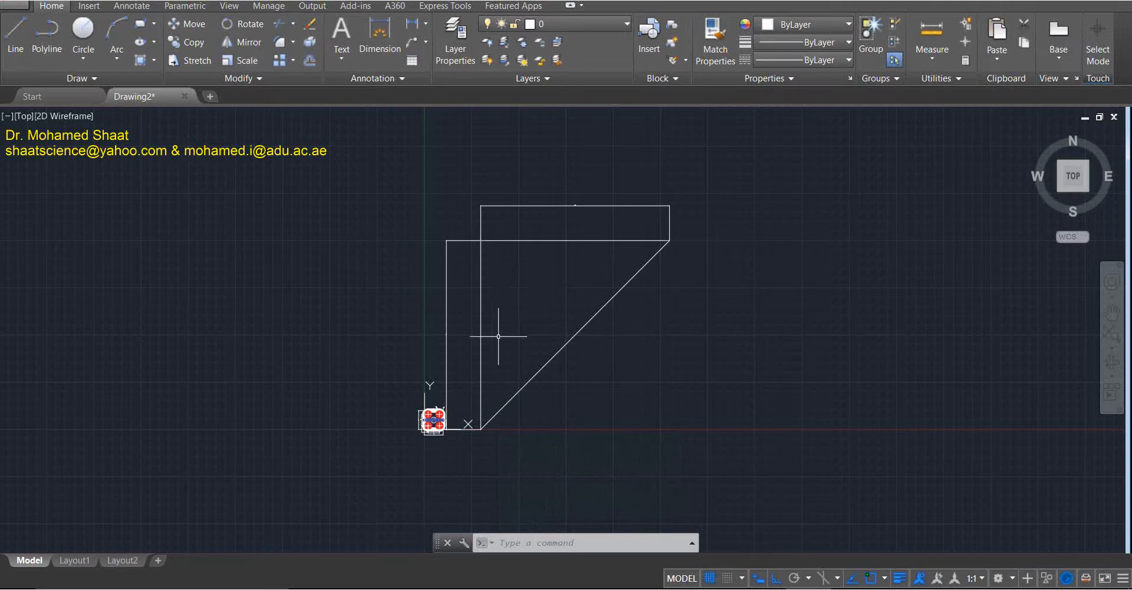
Compare the drawing in Layout1 and Layout2, examine the upper dimension's text in Layout2, and return to model space.
click(83, 560)
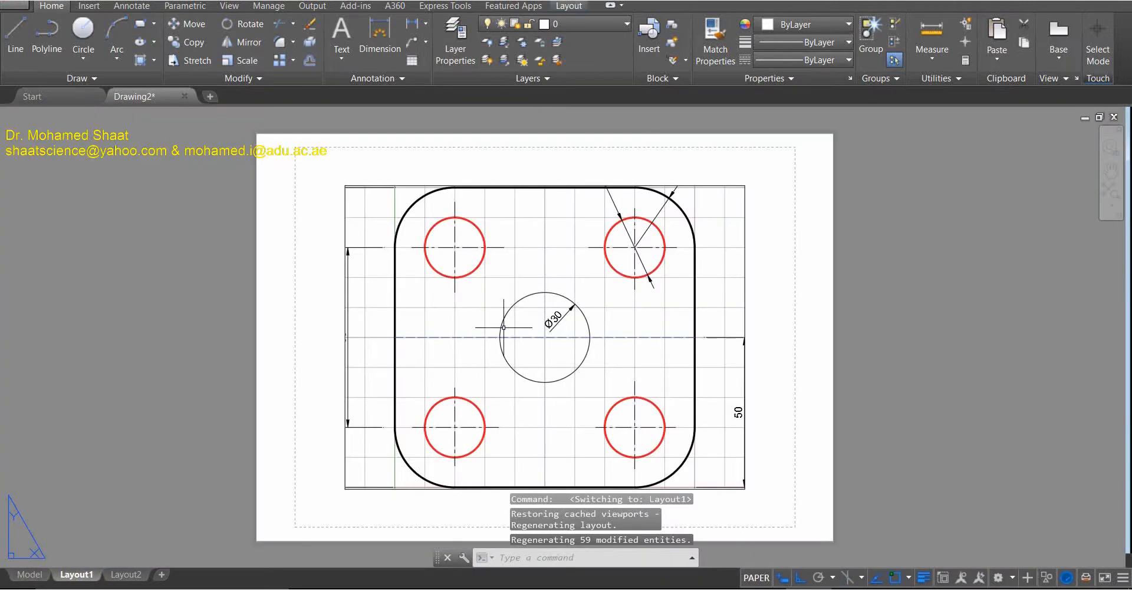
click(125, 574)
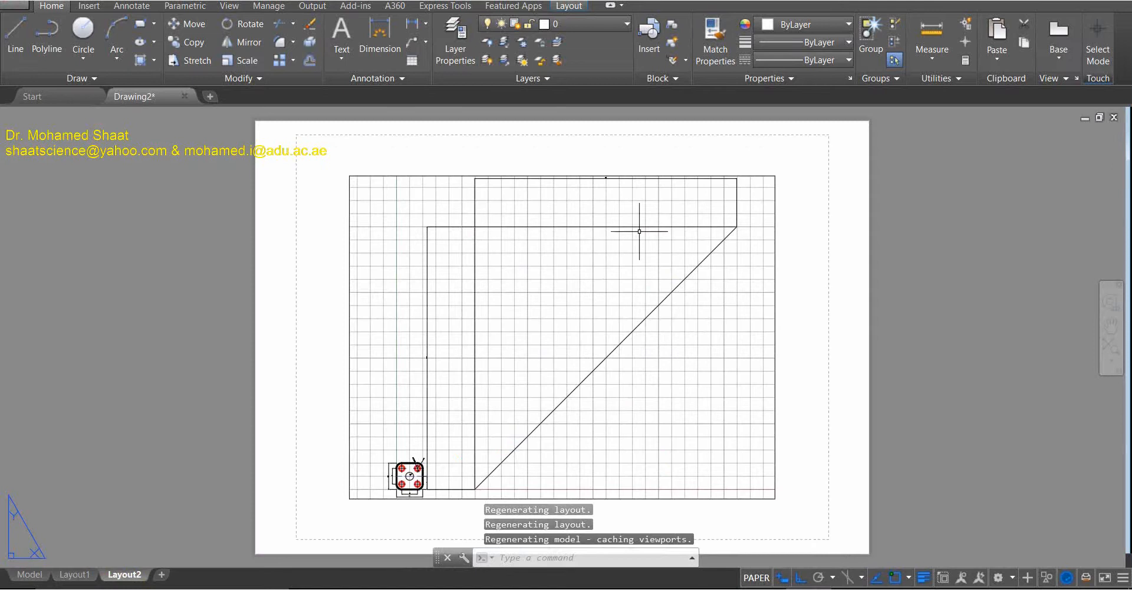
scroll(590, 200, up, 8)
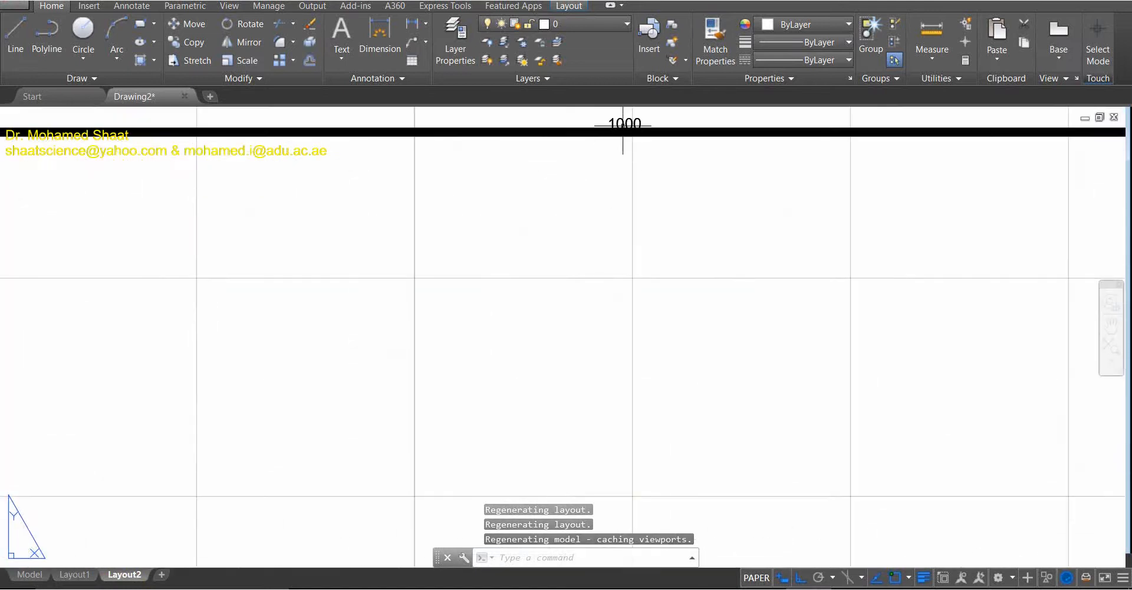
scroll(614, 195, down, 8)
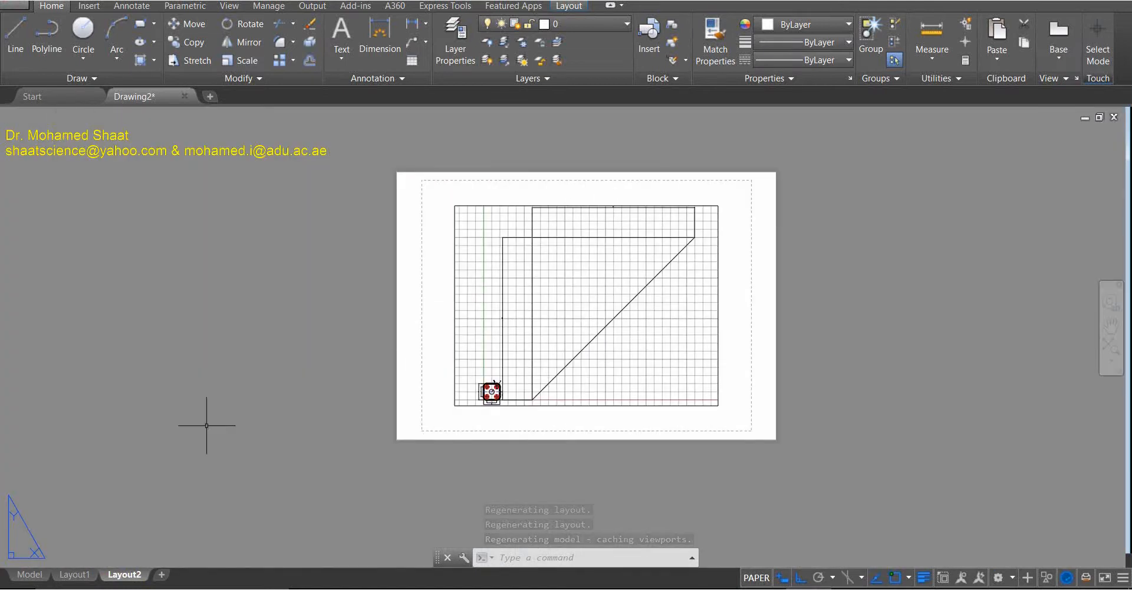
click(29, 574)
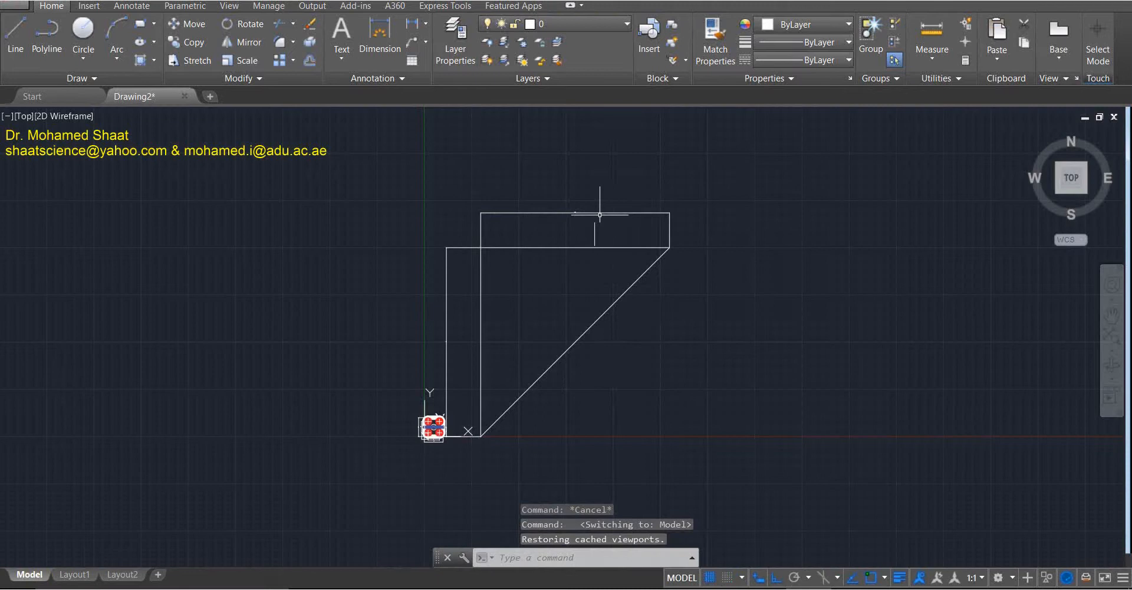
scroll(562, 316, up, 2)
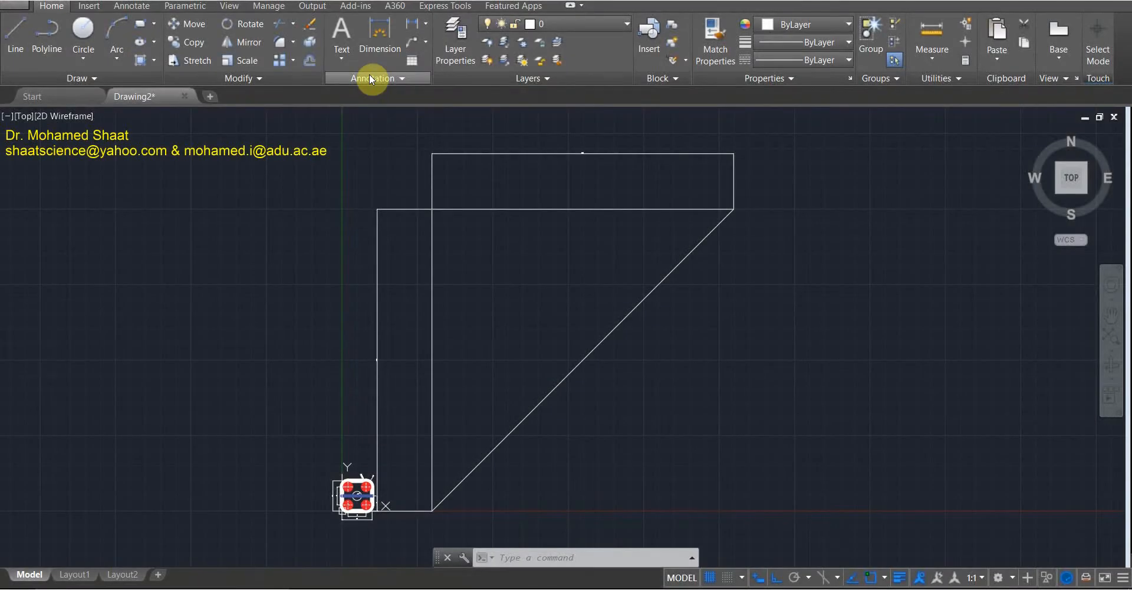
Open the Dimension Style Manager and set ISO-25 as the current dimension style.
click(401, 78)
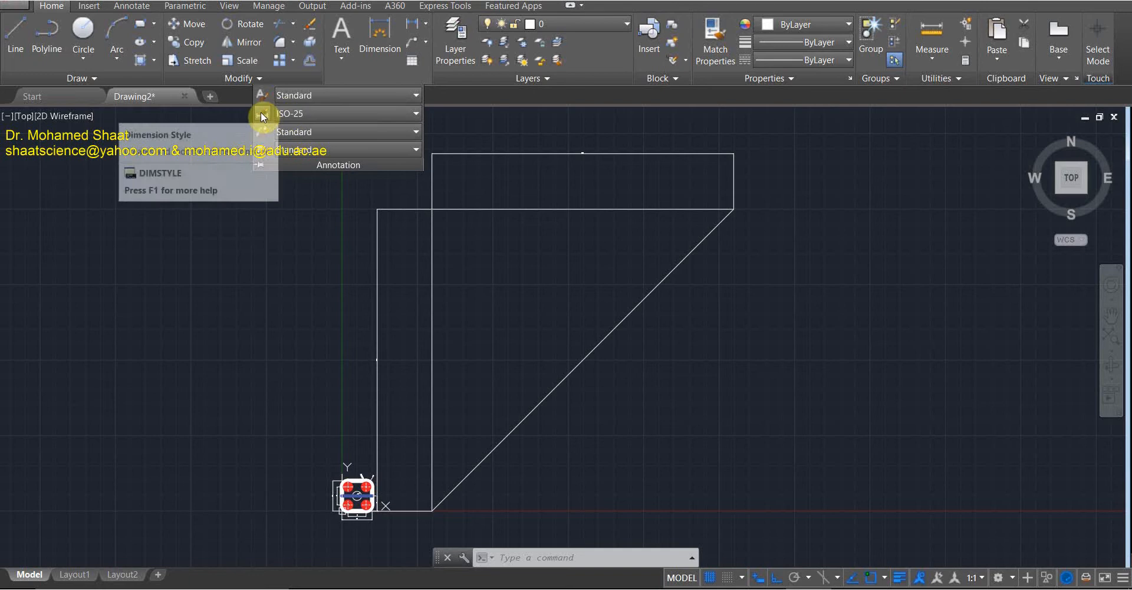
click(299, 111)
click(304, 109)
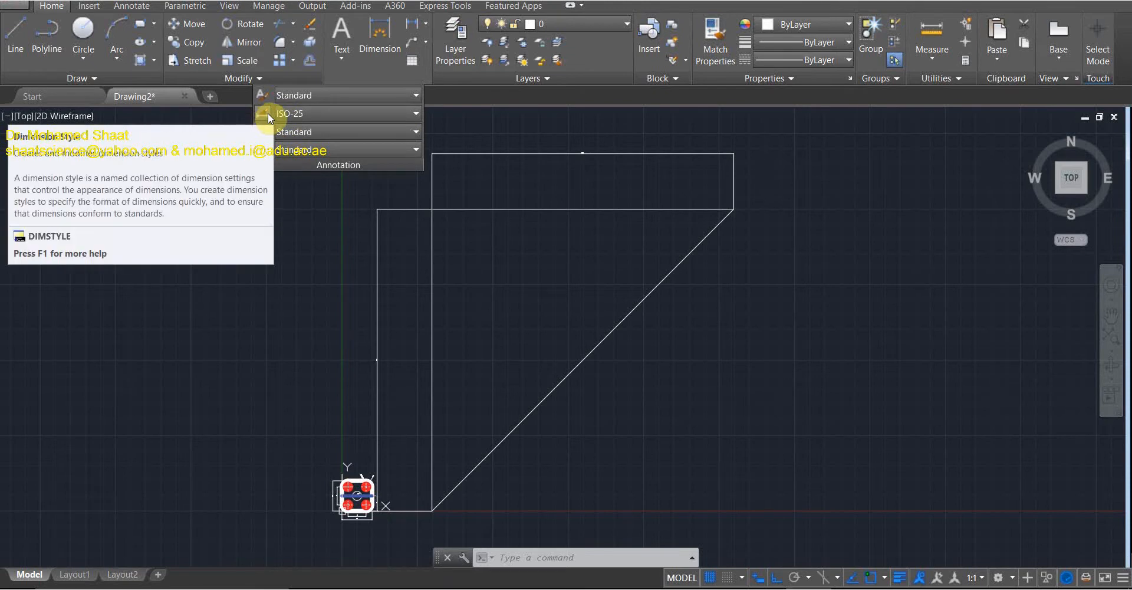
click(268, 112)
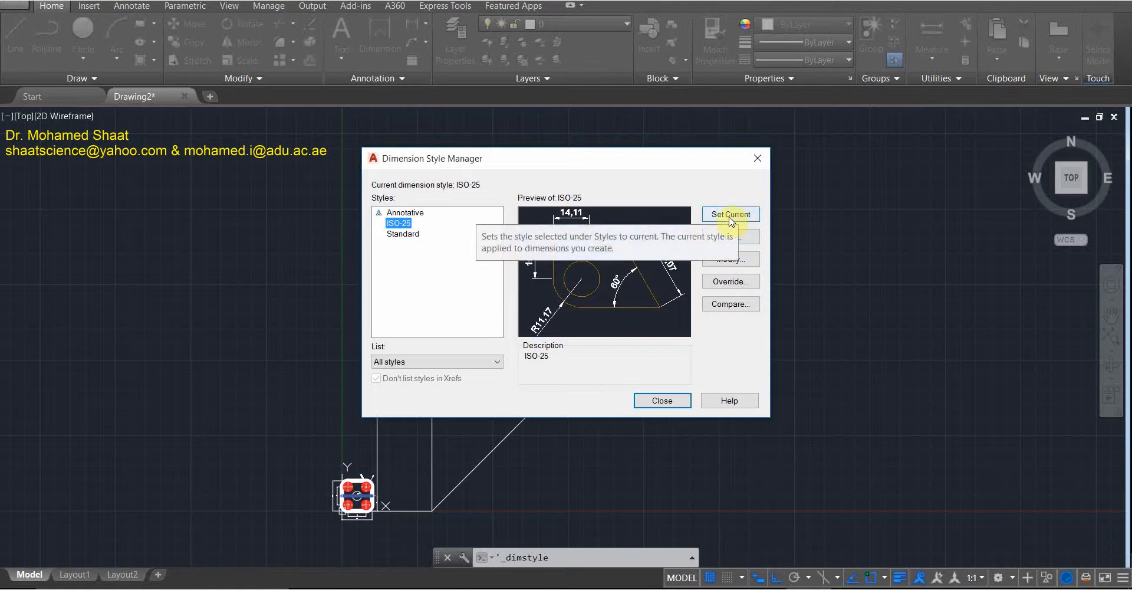
click(732, 214)
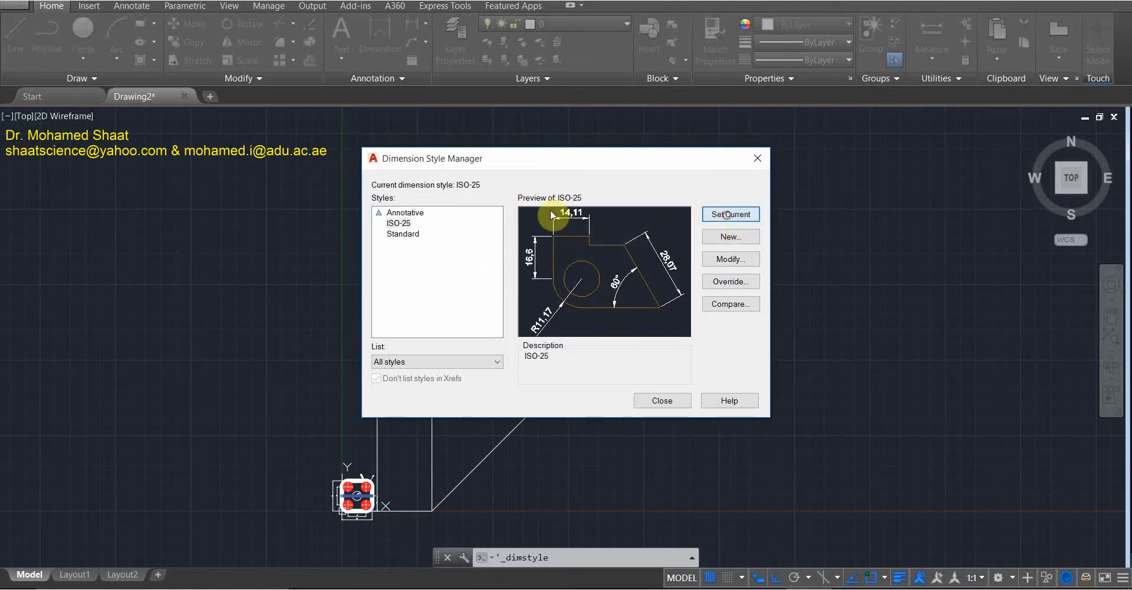
Compare the previews and descriptions of the ISO-25 and Standard dimension styles.
click(399, 224)
click(403, 234)
click(401, 224)
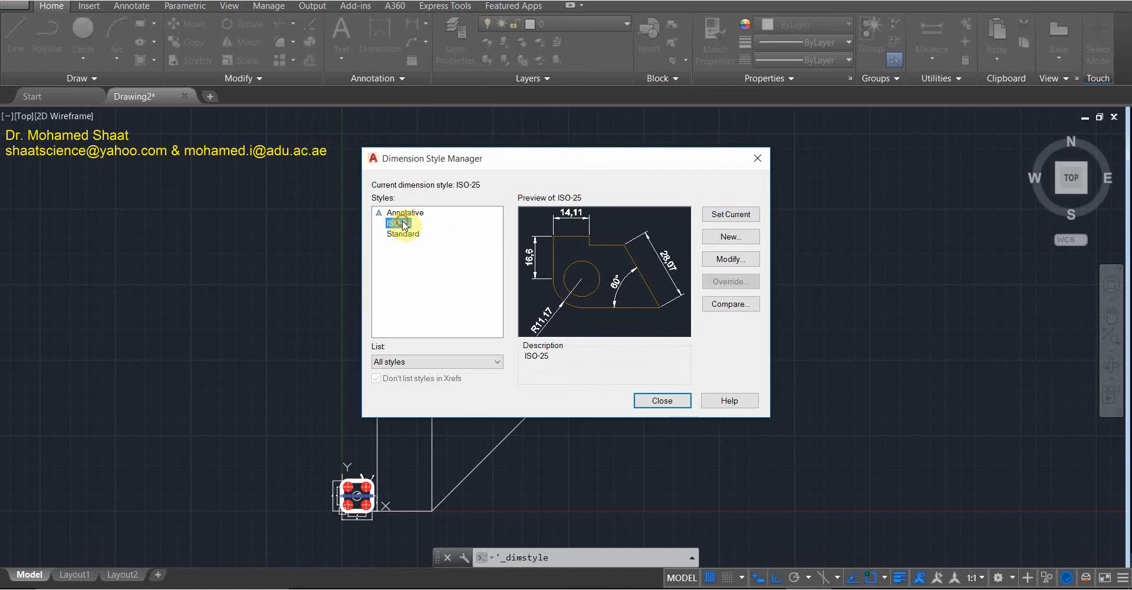
click(403, 234)
click(399, 223)
click(402, 234)
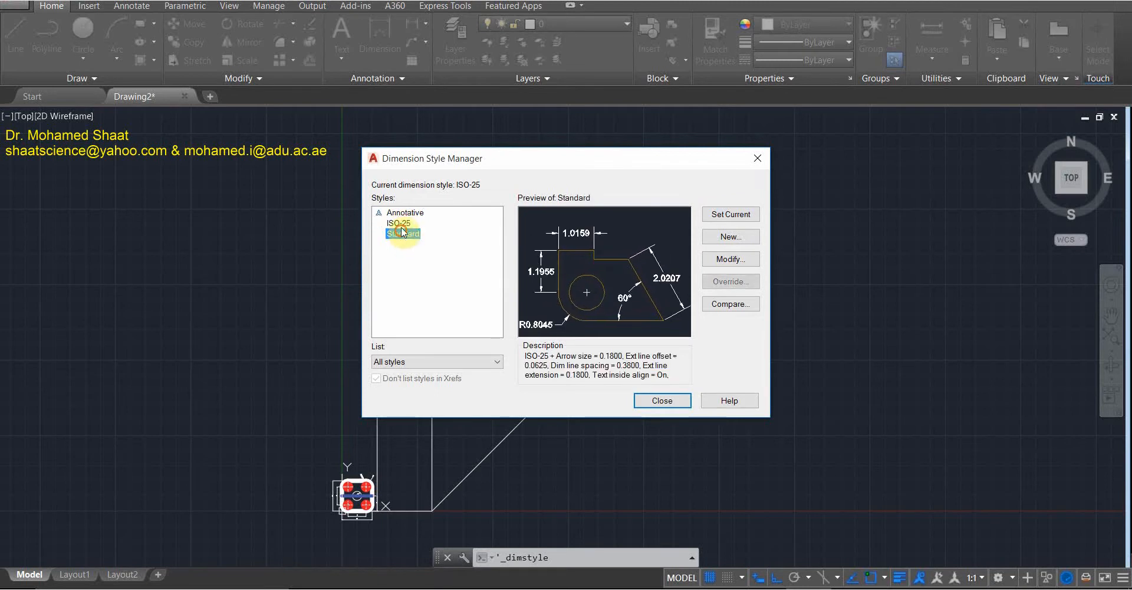
click(399, 223)
click(403, 234)
click(400, 224)
click(402, 234)
click(399, 223)
click(403, 235)
click(399, 223)
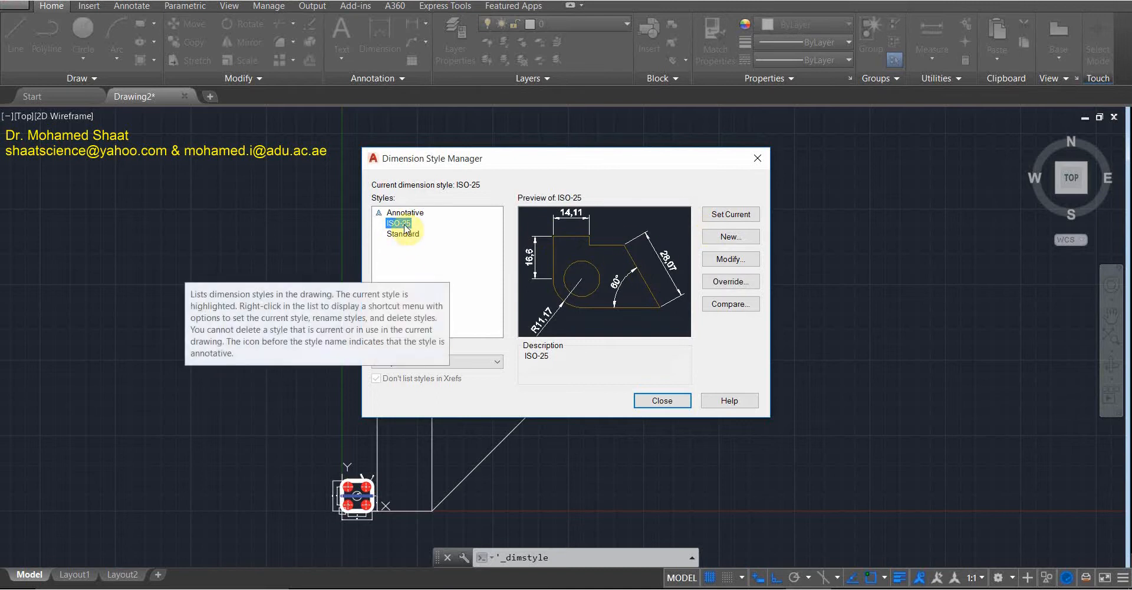
Set ISO-25 as the current dimension style again, recheck the Standard preview, and close the Dimension Style Manager.
click(730, 214)
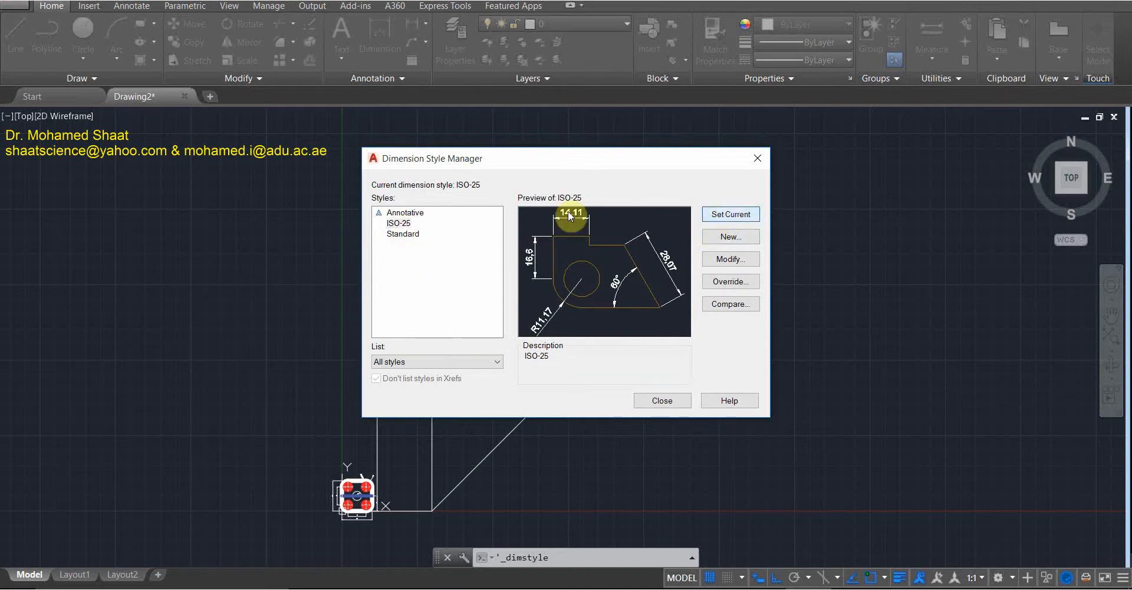
click(398, 223)
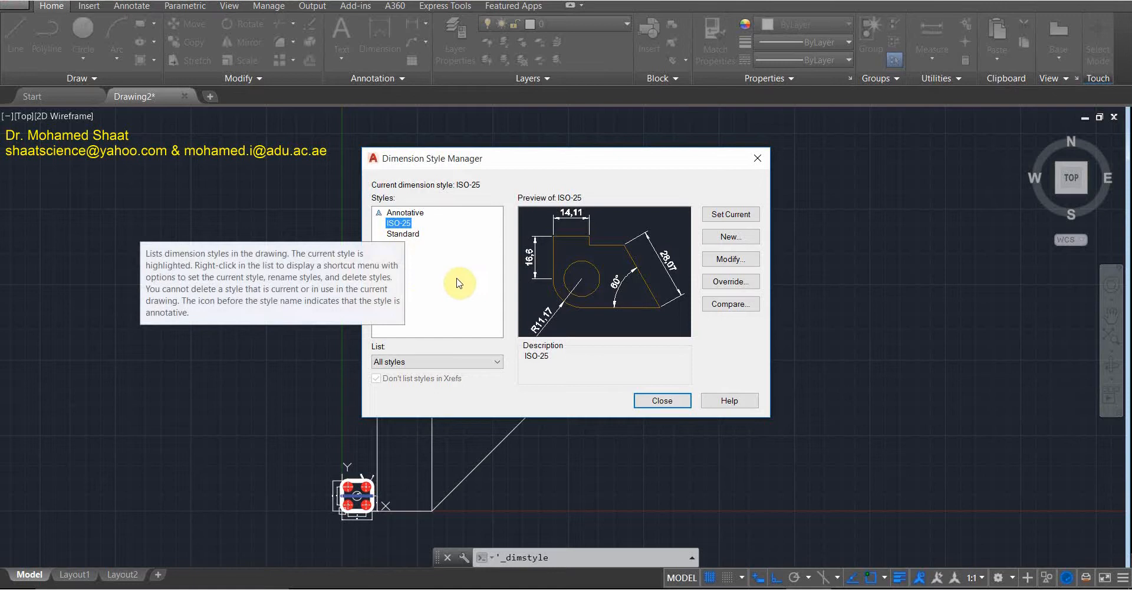
click(403, 234)
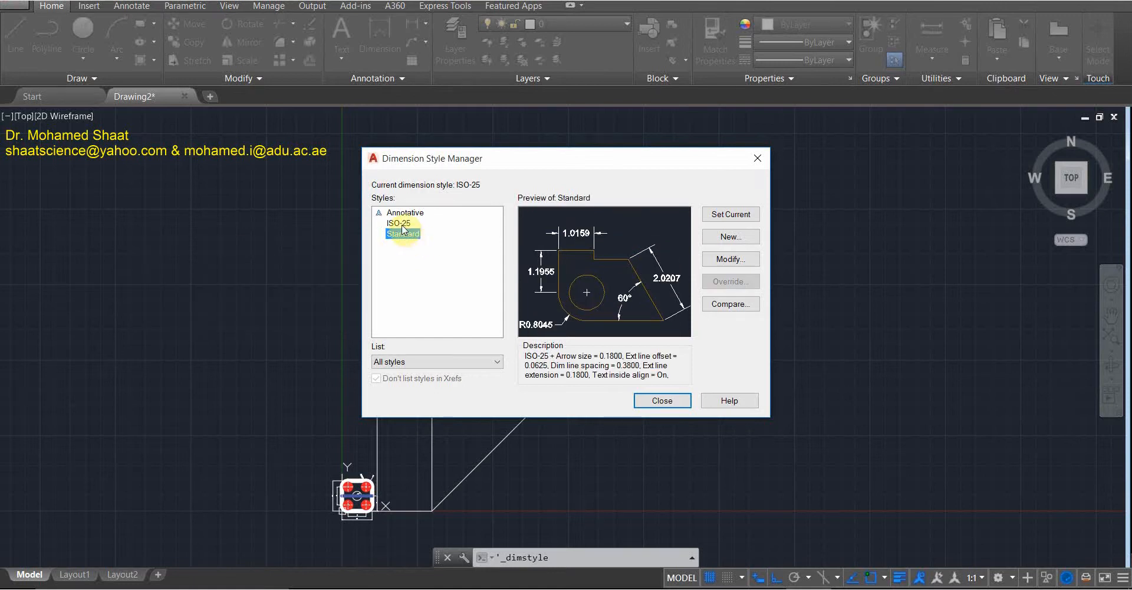
click(399, 224)
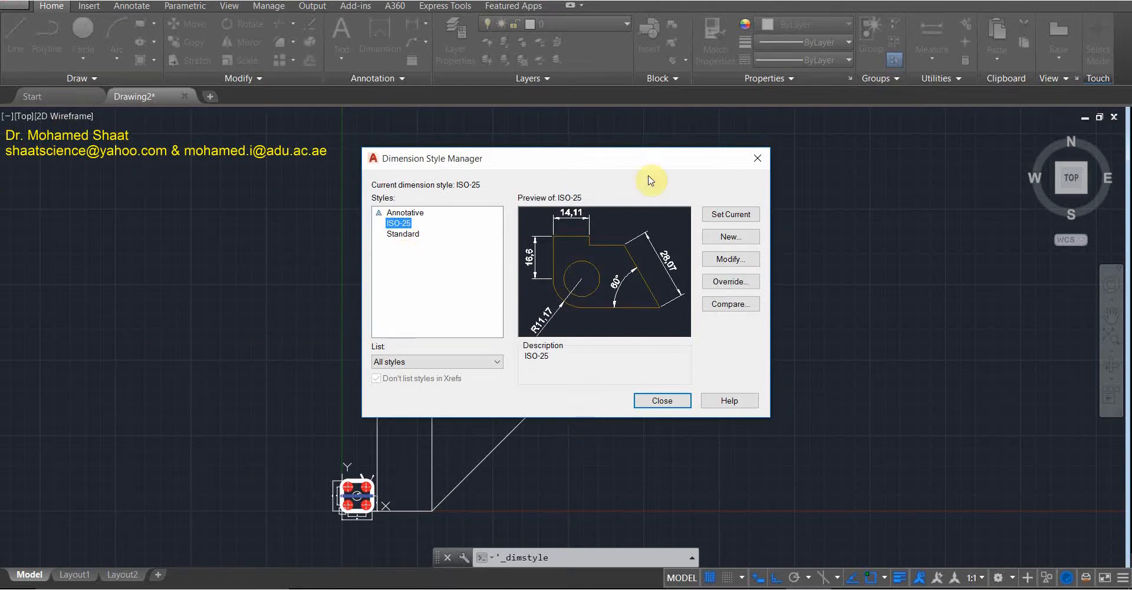
click(758, 158)
click(86, 97)
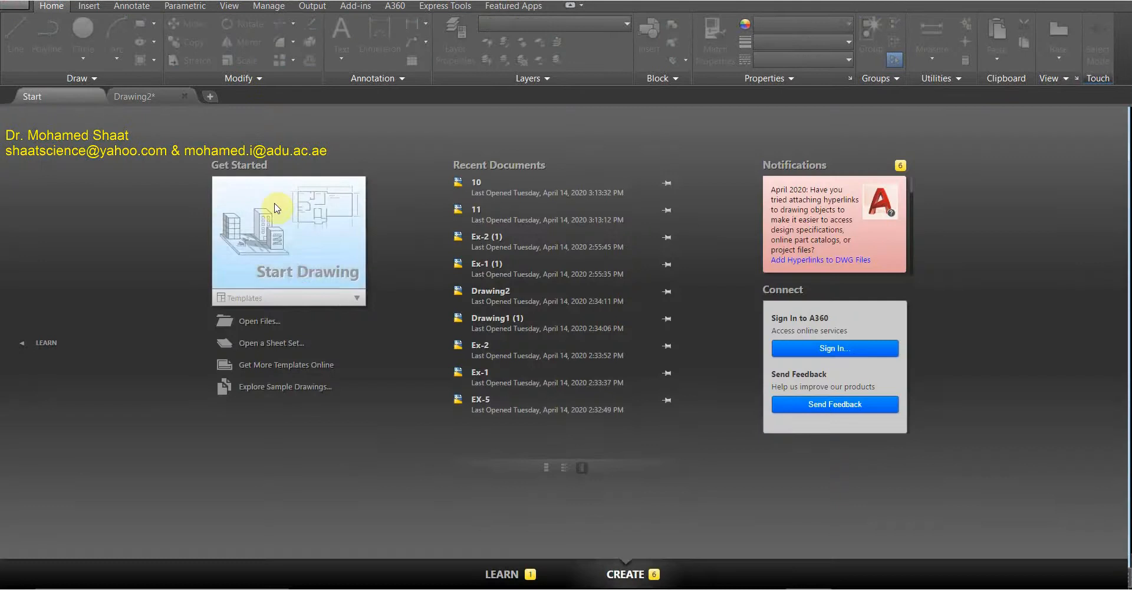
click(307, 293)
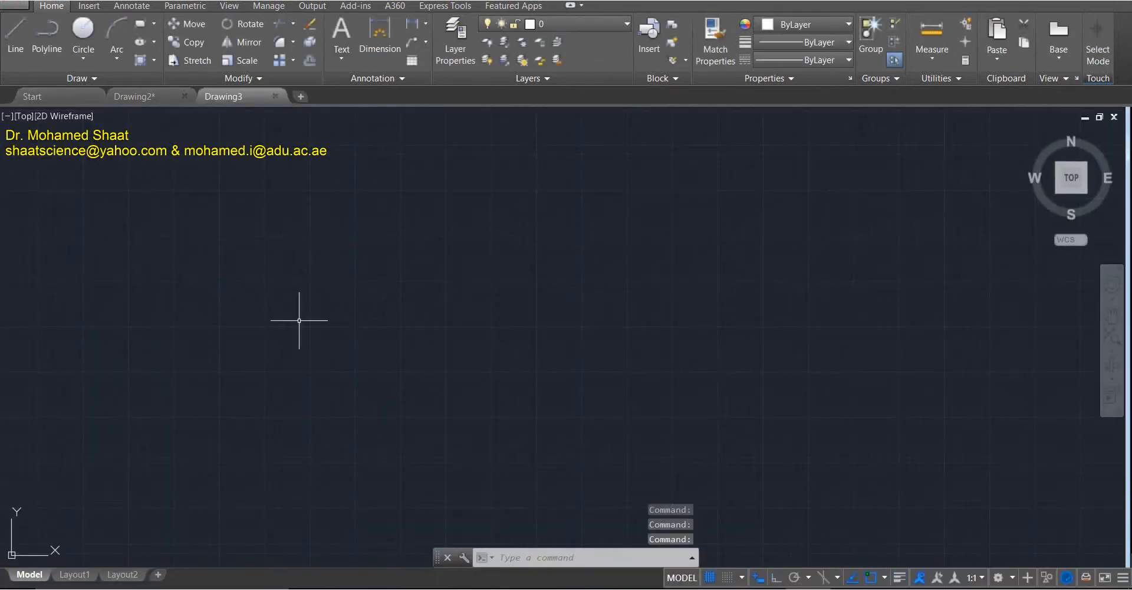
click(276, 96)
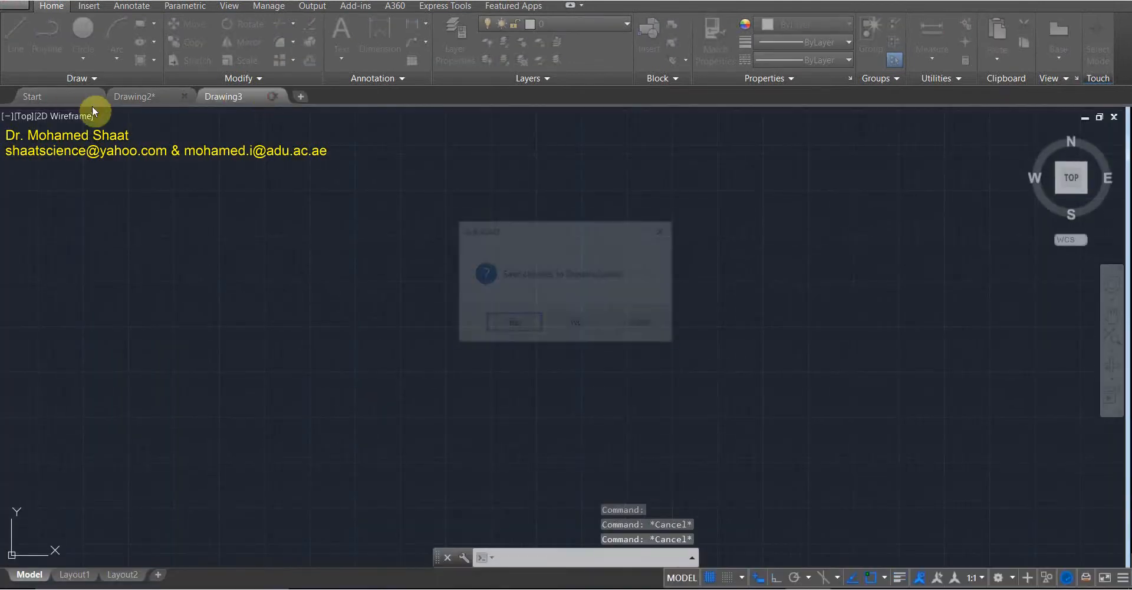
click(577, 324)
View the list of available drawing templates on the Start page, and return to Drawing2.
click(41, 96)
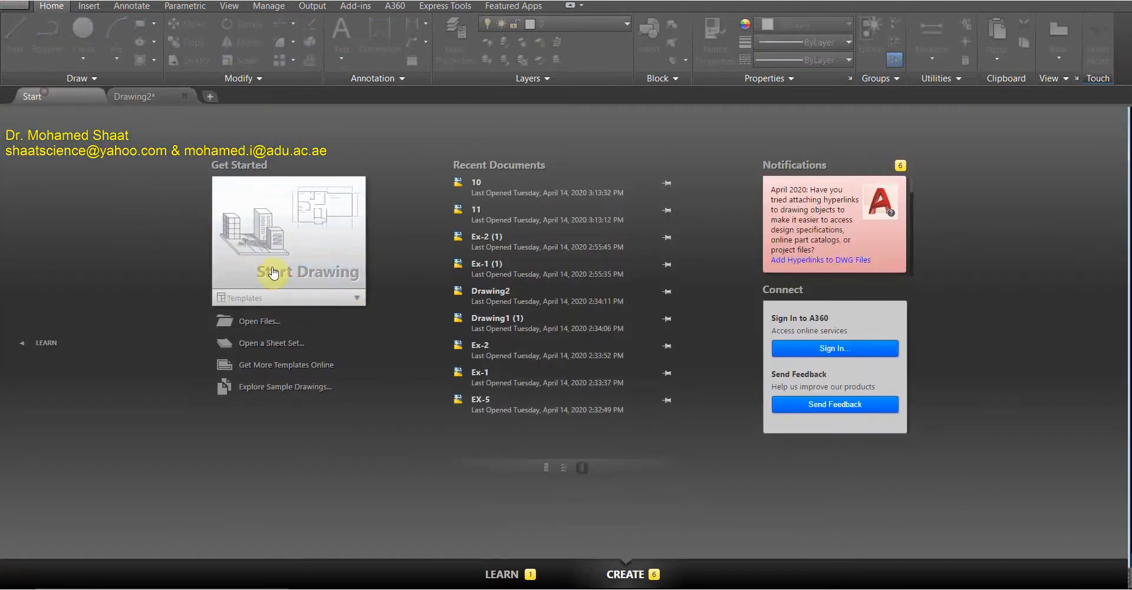
click(356, 298)
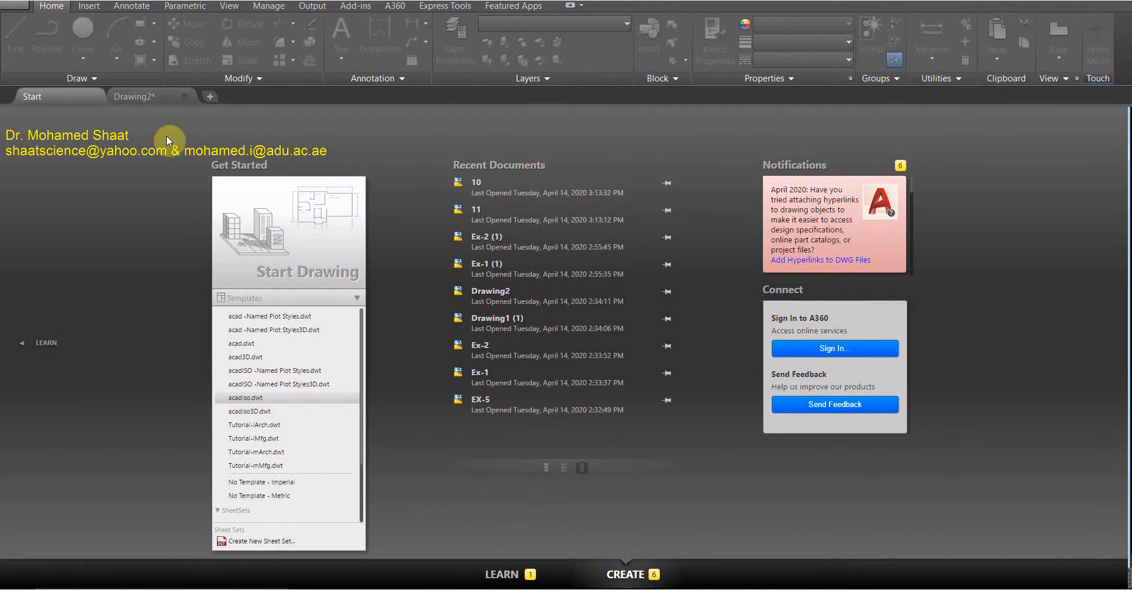
click(150, 92)
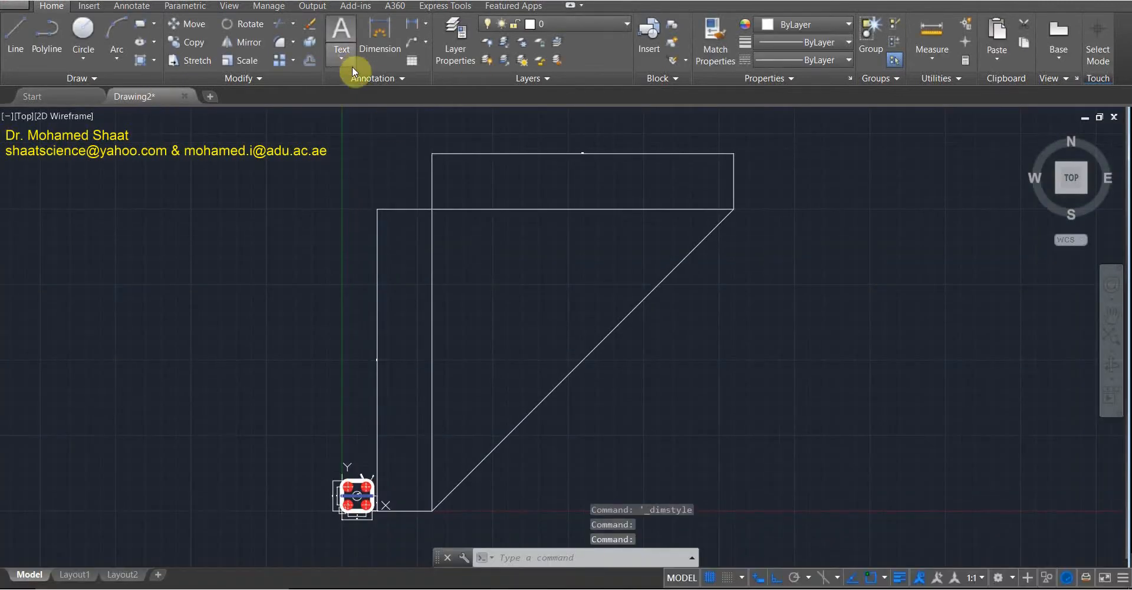
Reopen the Dimension Style Manager, compare Standard with ISO-25, and move the dialog off the triangle before closing it.
click(388, 80)
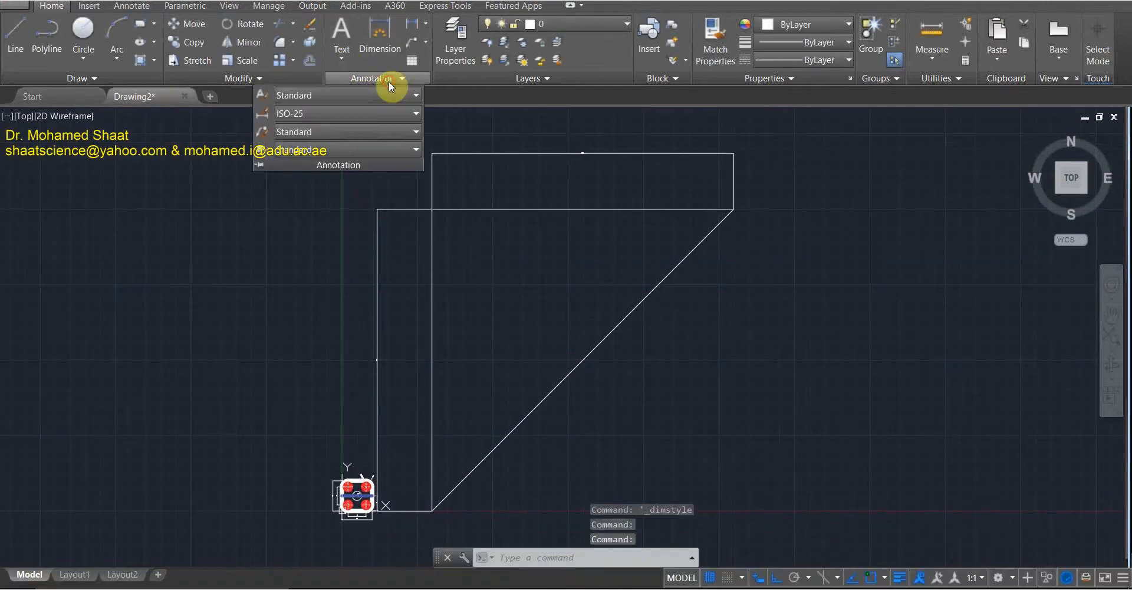
click(266, 116)
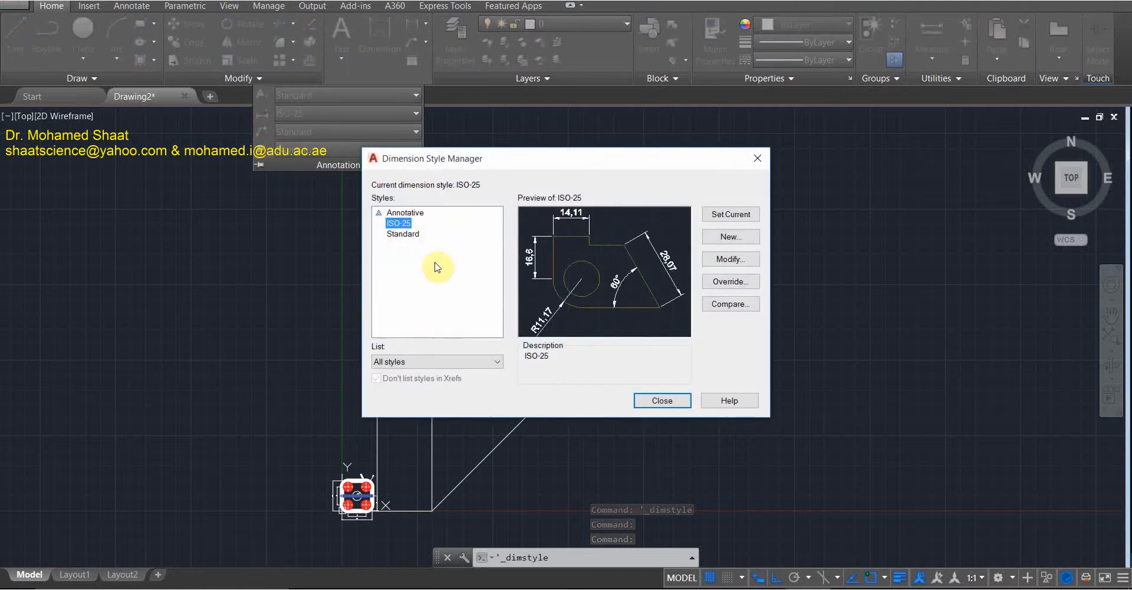
click(406, 236)
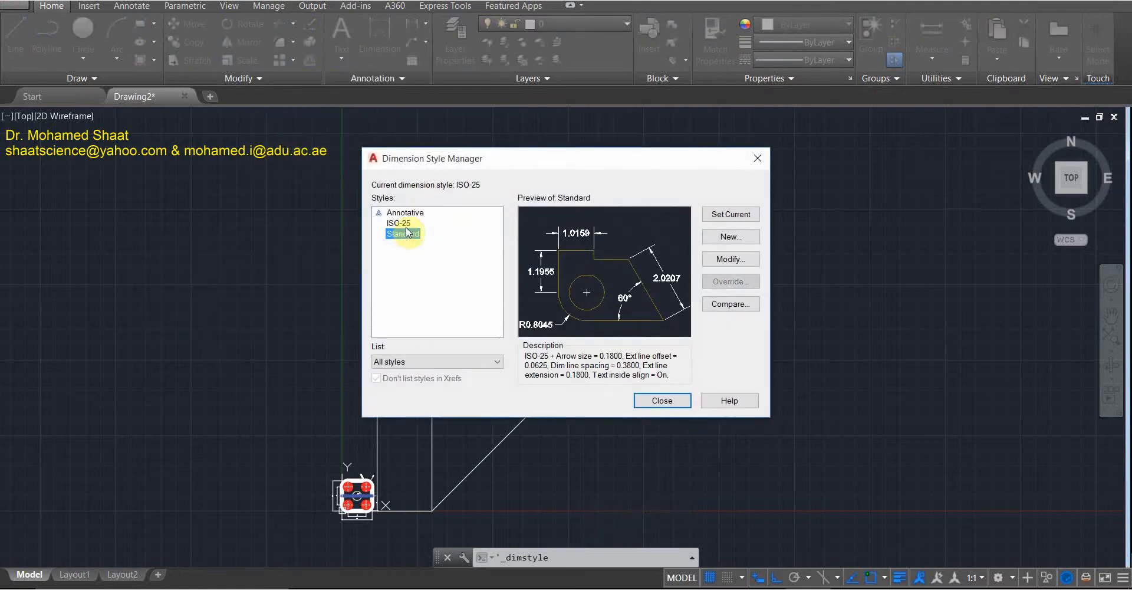
click(404, 223)
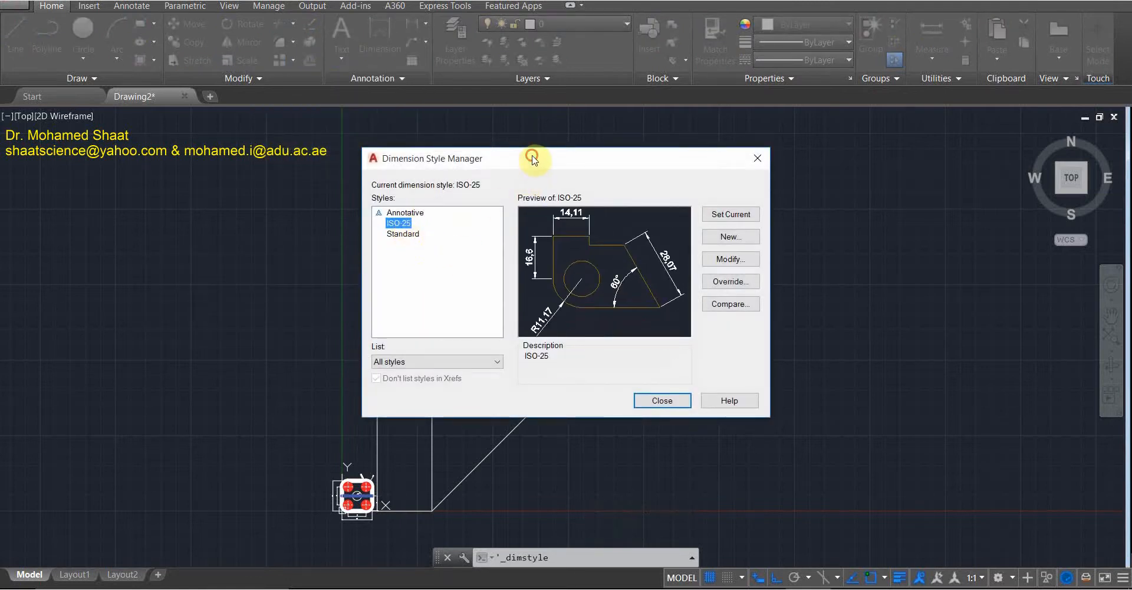
drag(533, 158, 835, 223)
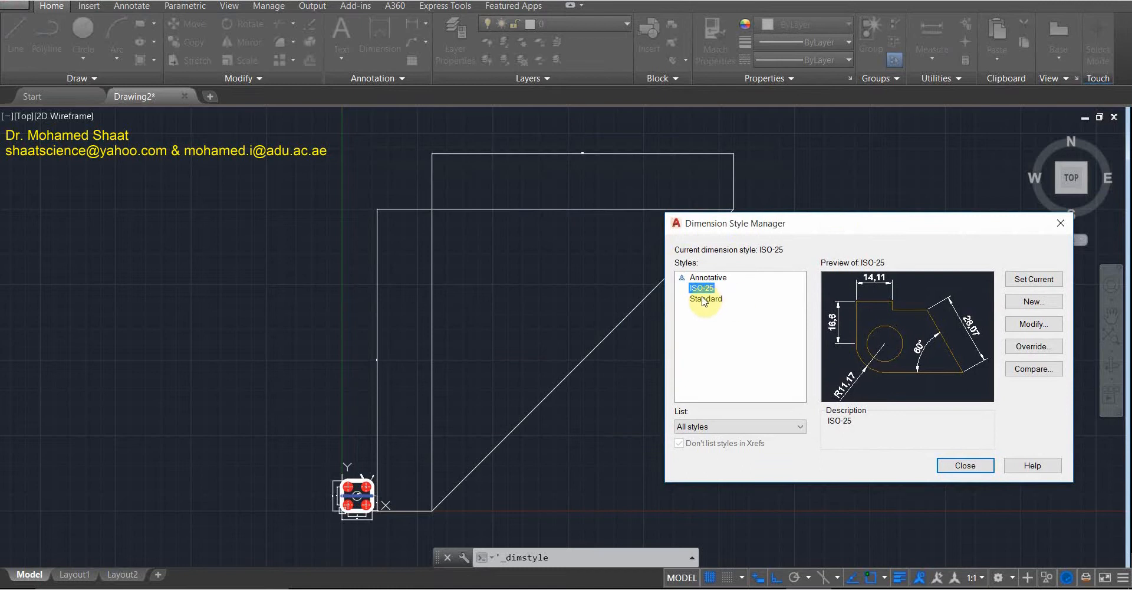
click(1060, 224)
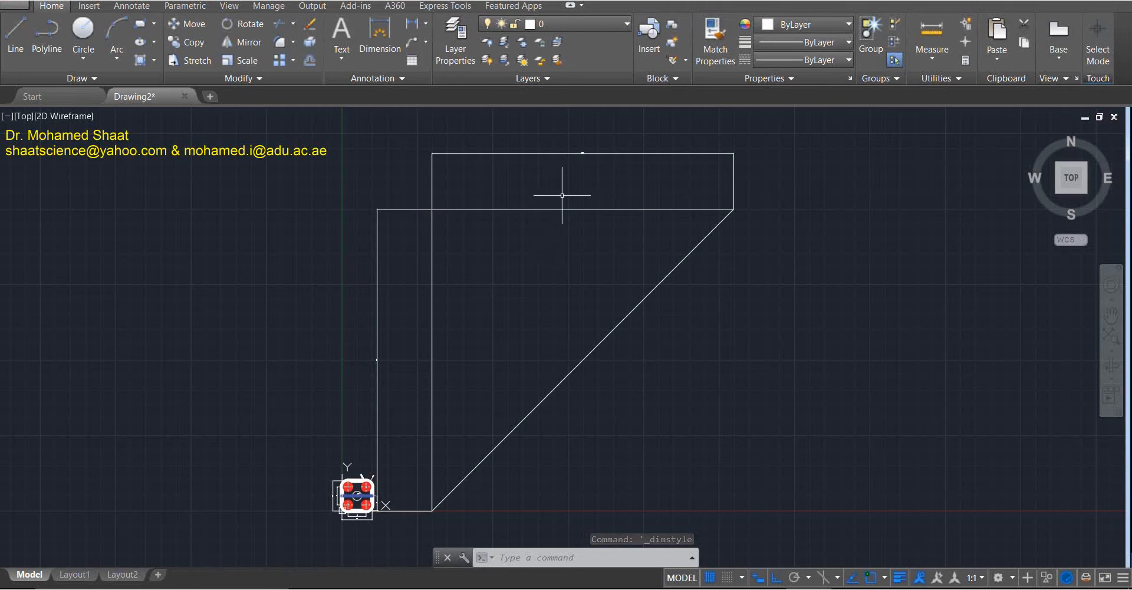
Examine the text and arrowhead of the triangle's upper dimension up close against the size of the whole drawing.
scroll(587, 135, up, 6)
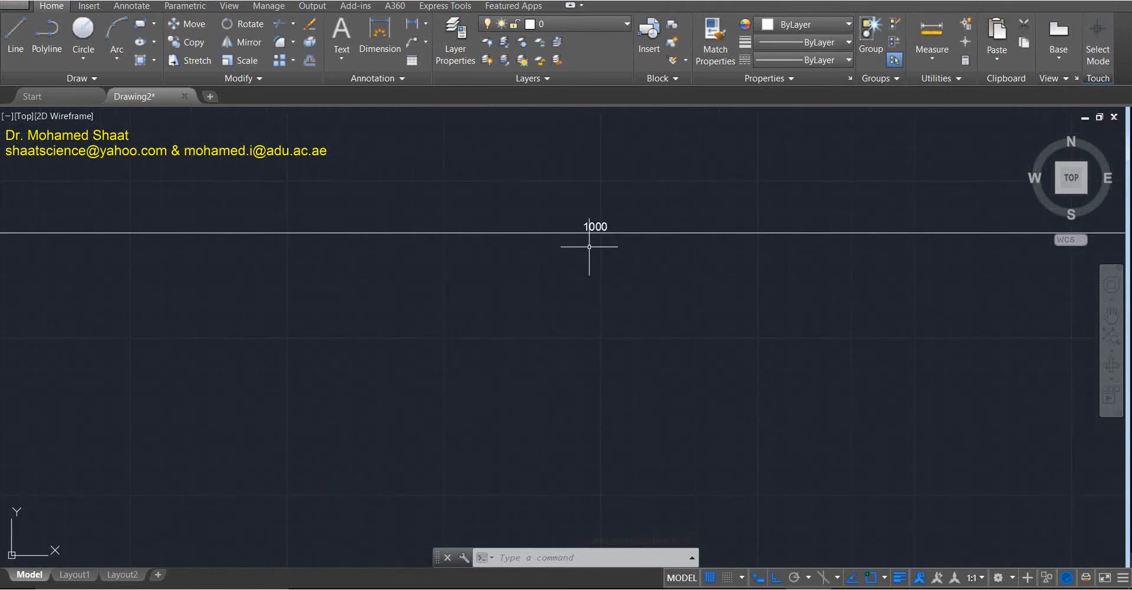
scroll(450, 316, down, 6)
scroll(277, 311, up, 6)
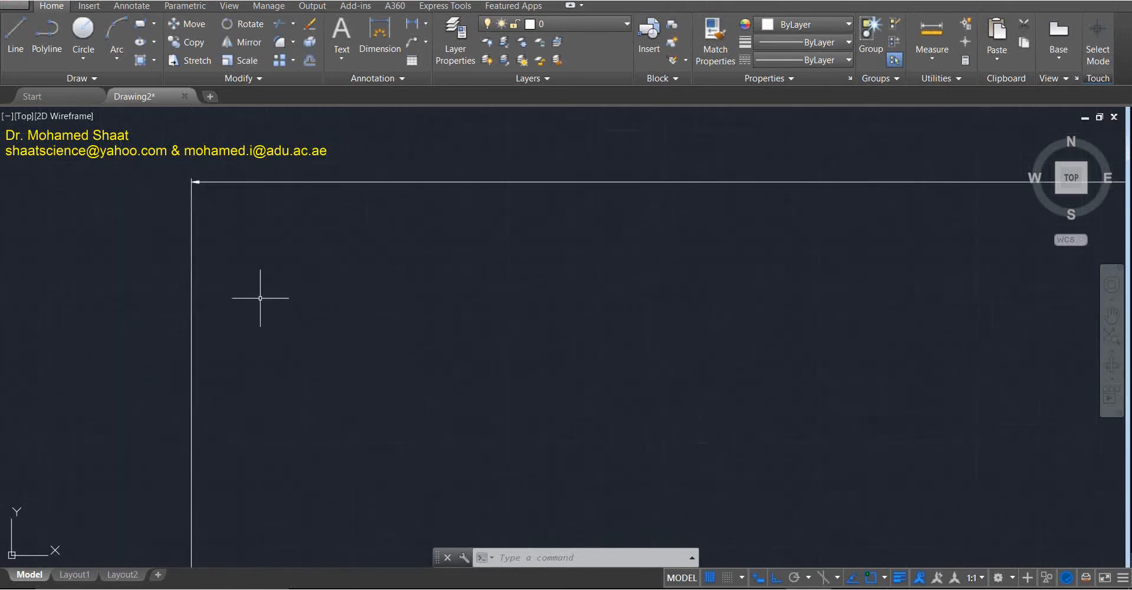
scroll(304, 253, down, 7)
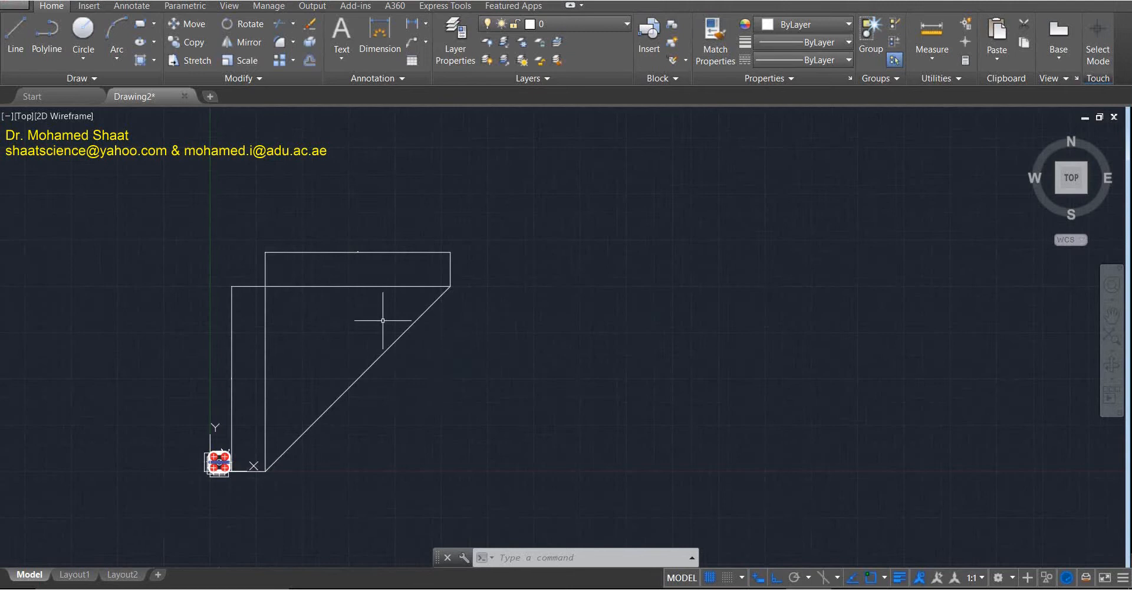
scroll(383, 320, up, 5)
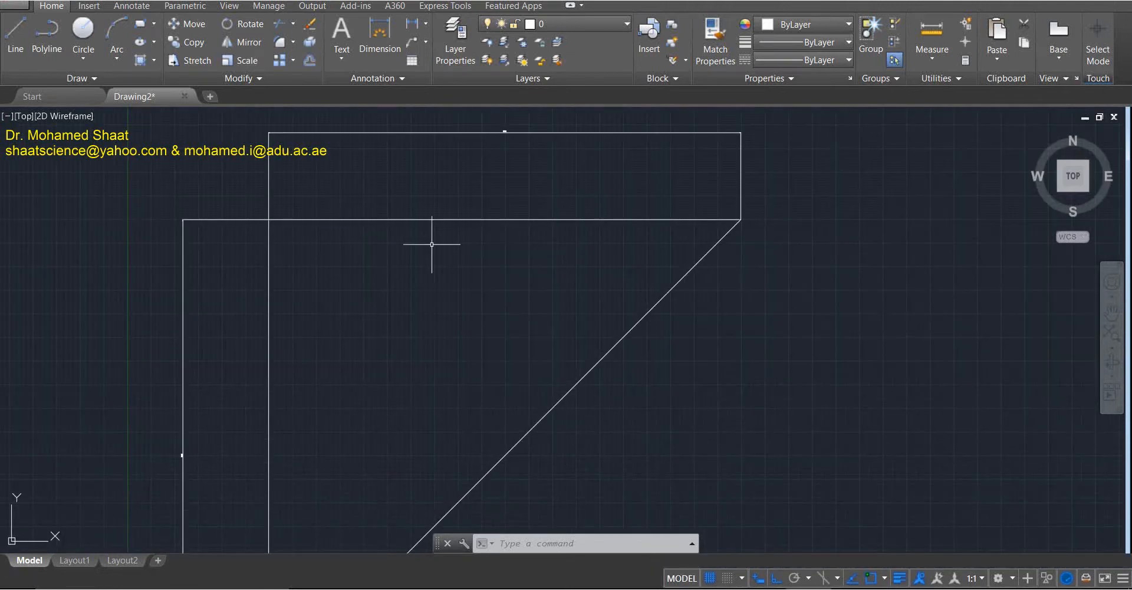
scroll(410, 227, down, 2)
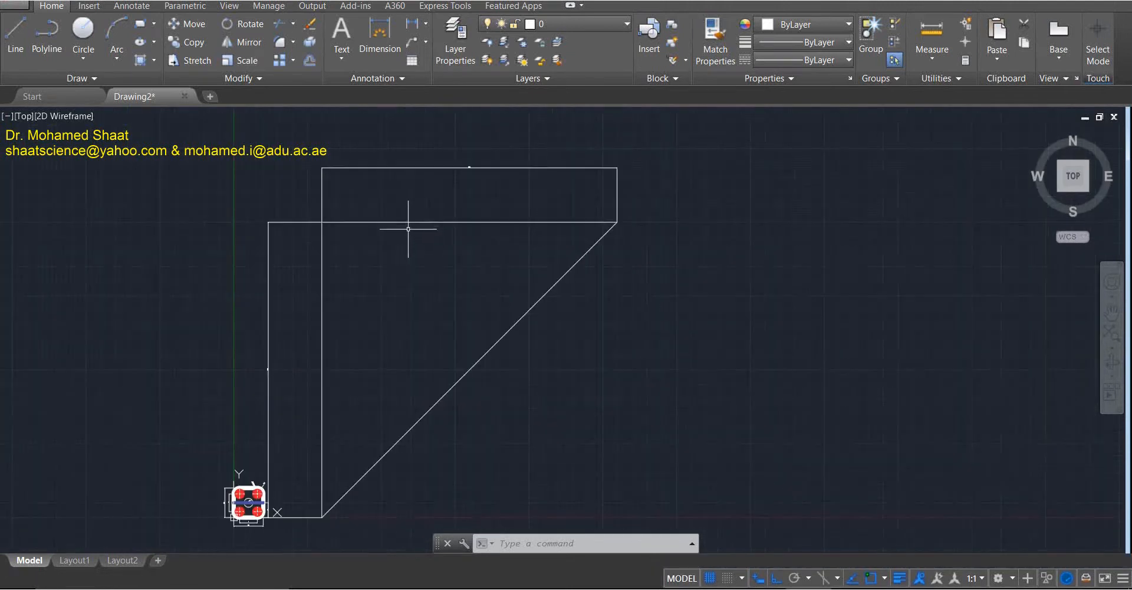
Start a new dimension style from the Dimension Style Manager and name it with the author's full name.
click(363, 77)
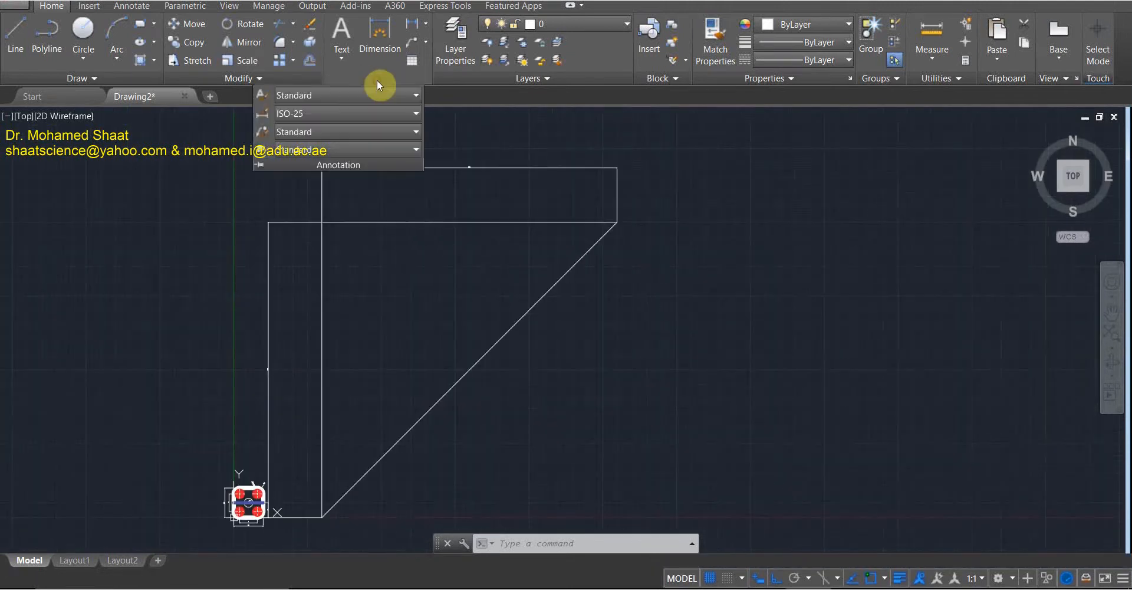
click(262, 112)
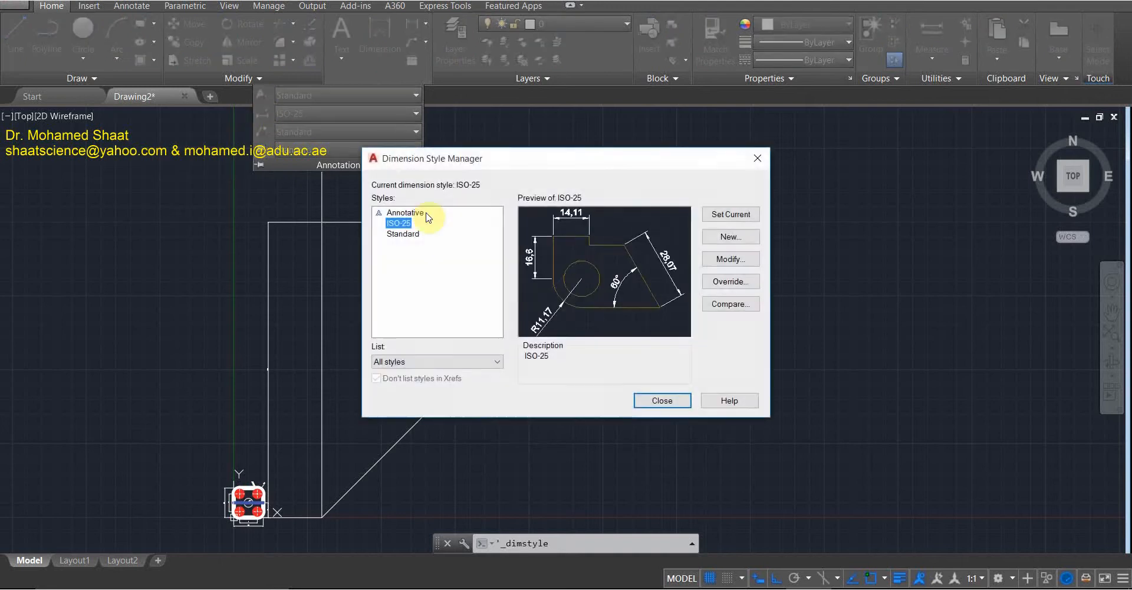
click(731, 237)
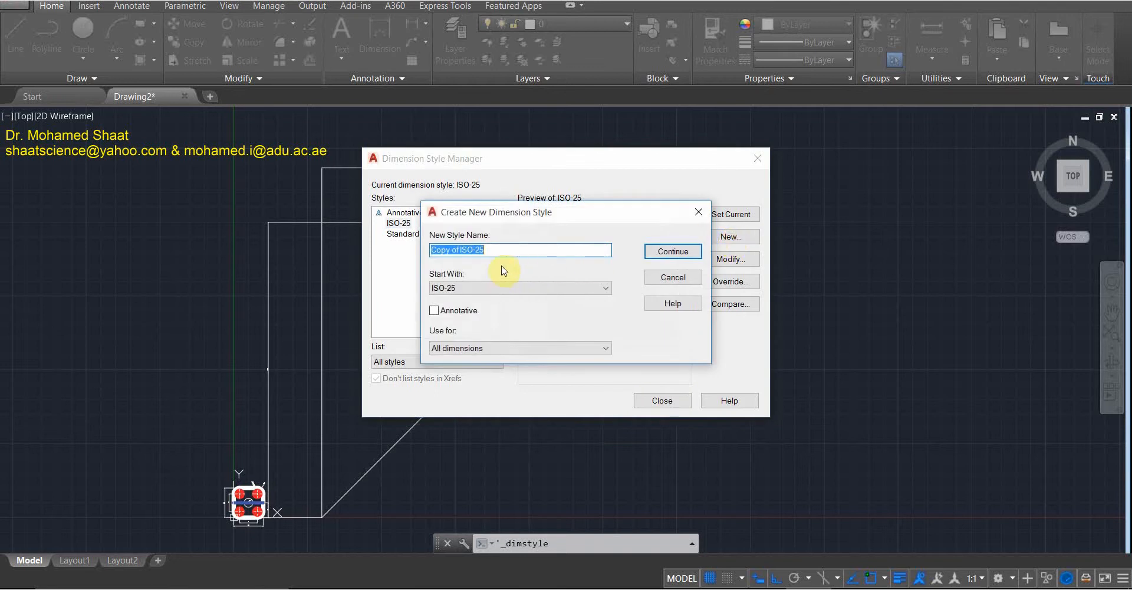
text(Shaat)
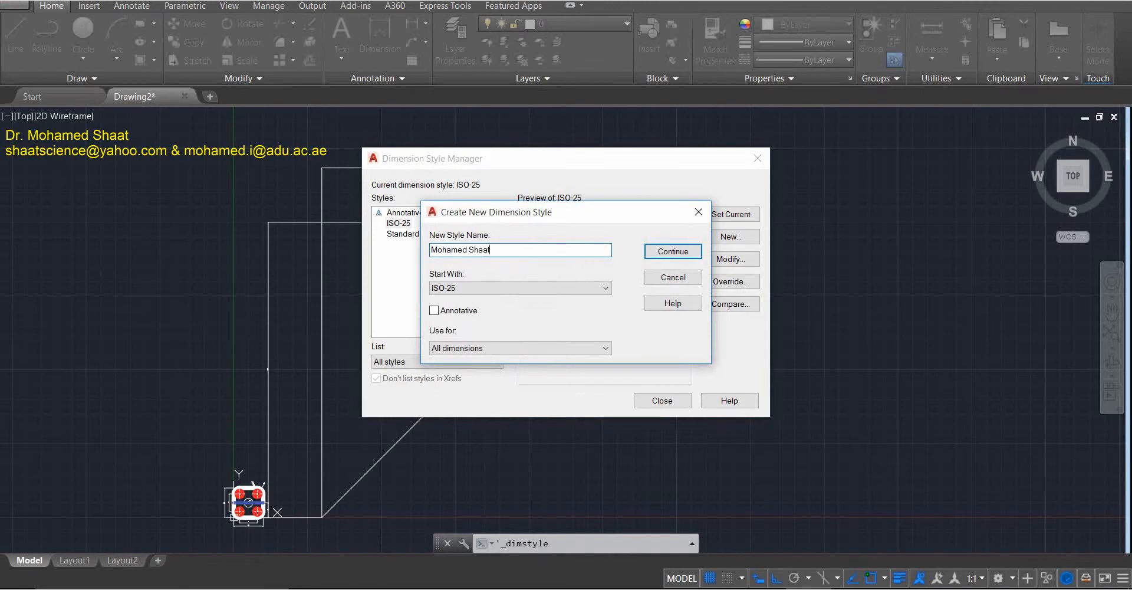
Base the new style on ISO-25, apply it to all dimensions, and continue to its settings.
click(447, 288)
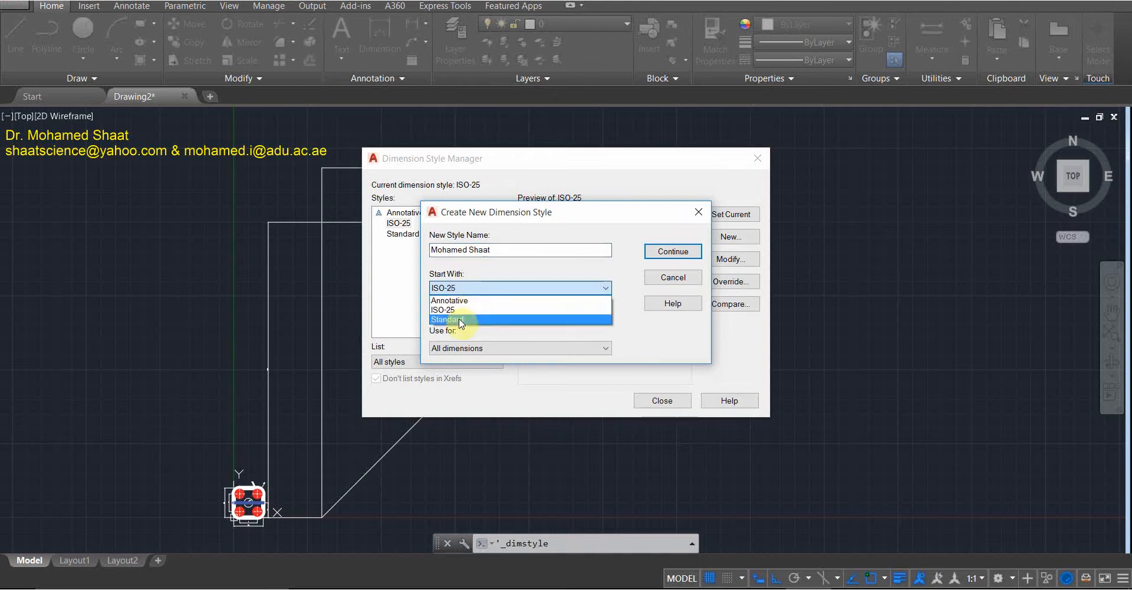
click(458, 310)
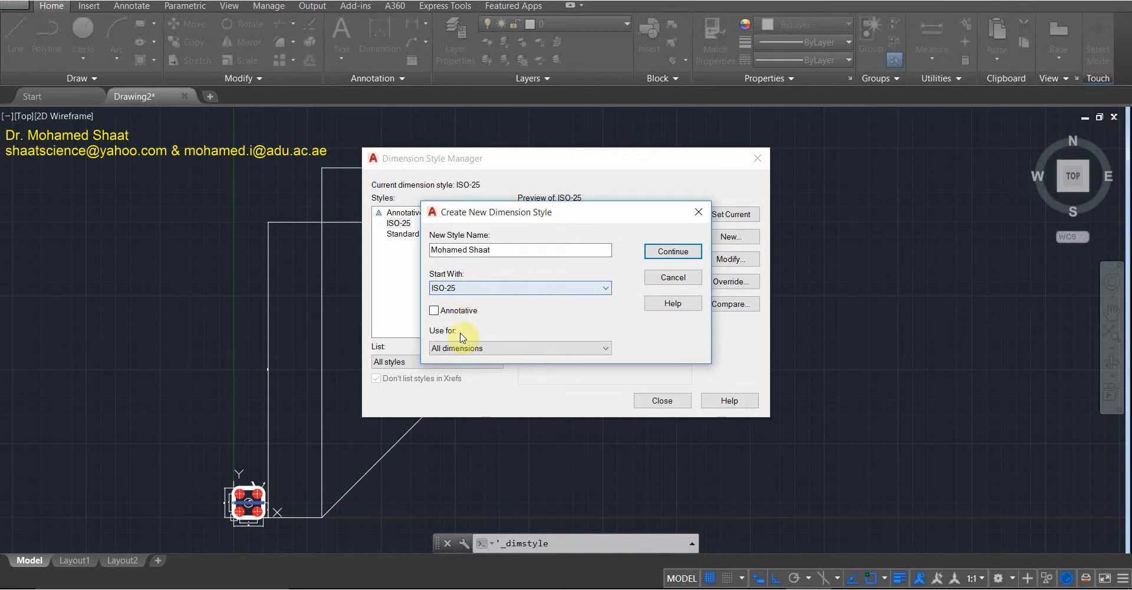
click(467, 348)
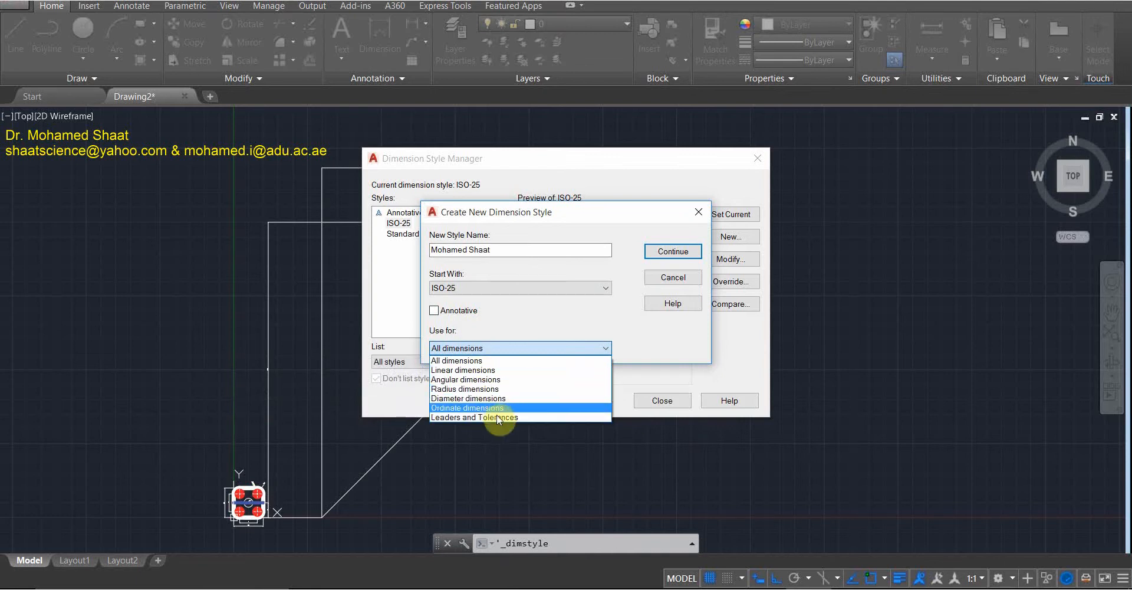
click(479, 361)
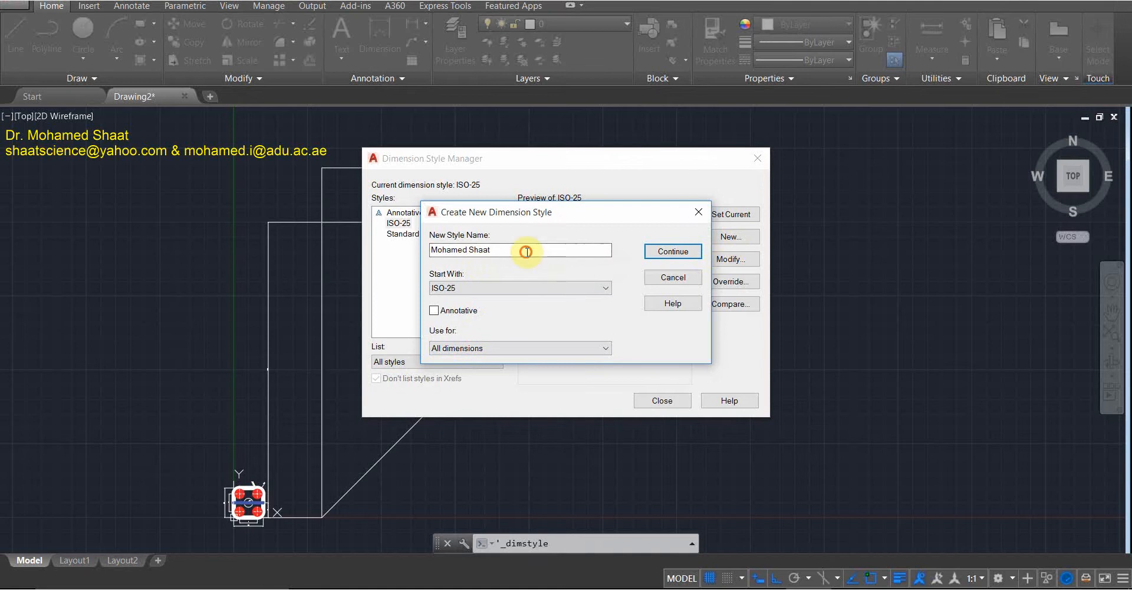
drag(523, 249, 387, 236)
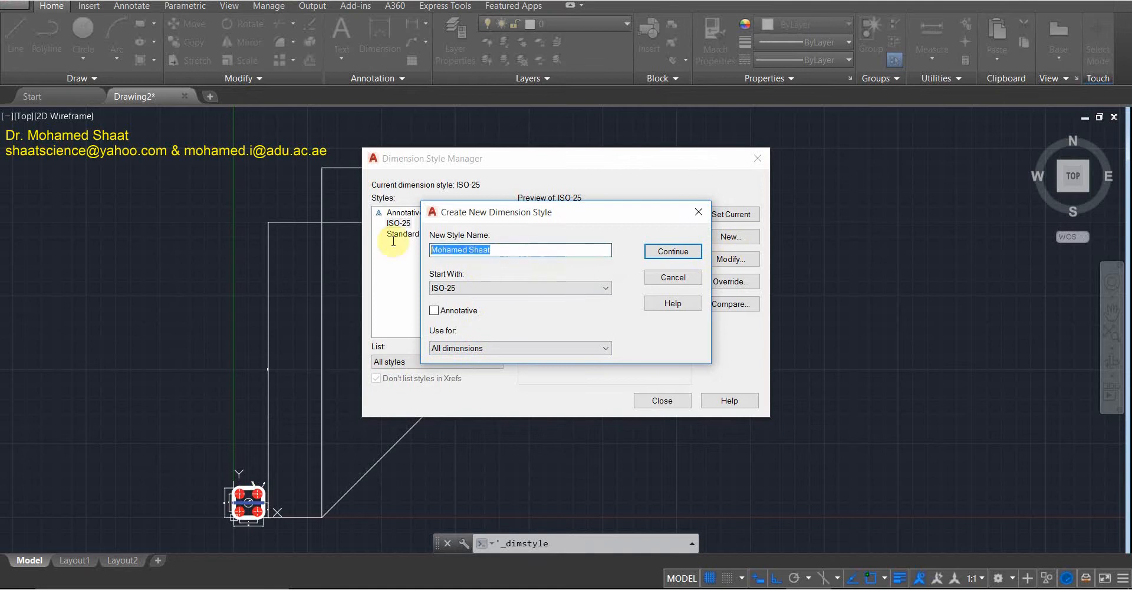
click(671, 252)
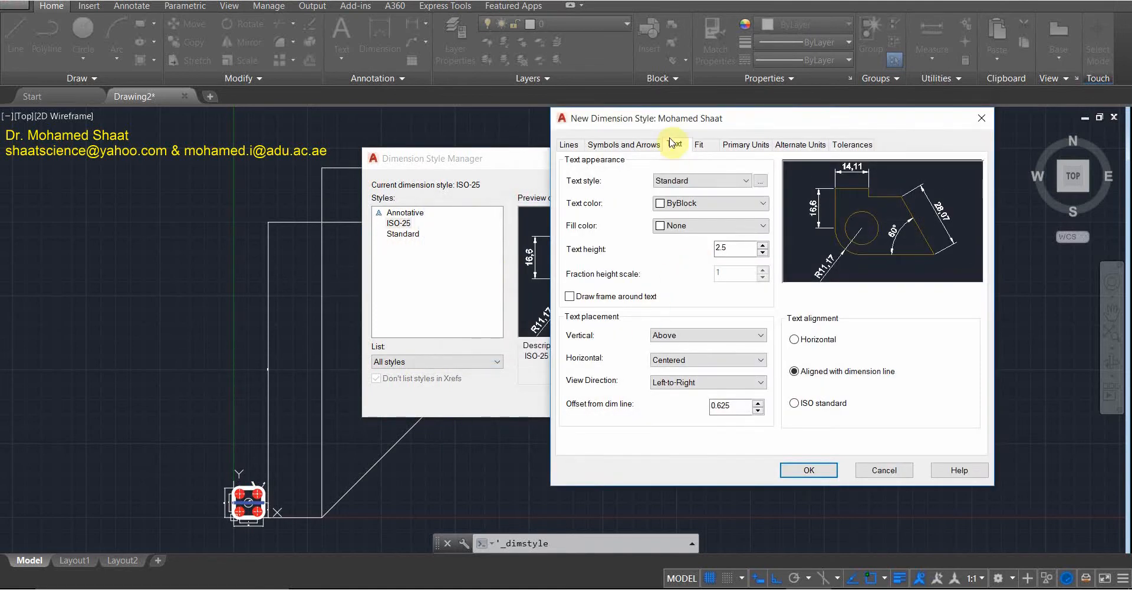
Look through every settings category of the new dimension style, from Lines and Symbols and Arrows through Tolerances.
drag(697, 118, 435, 135)
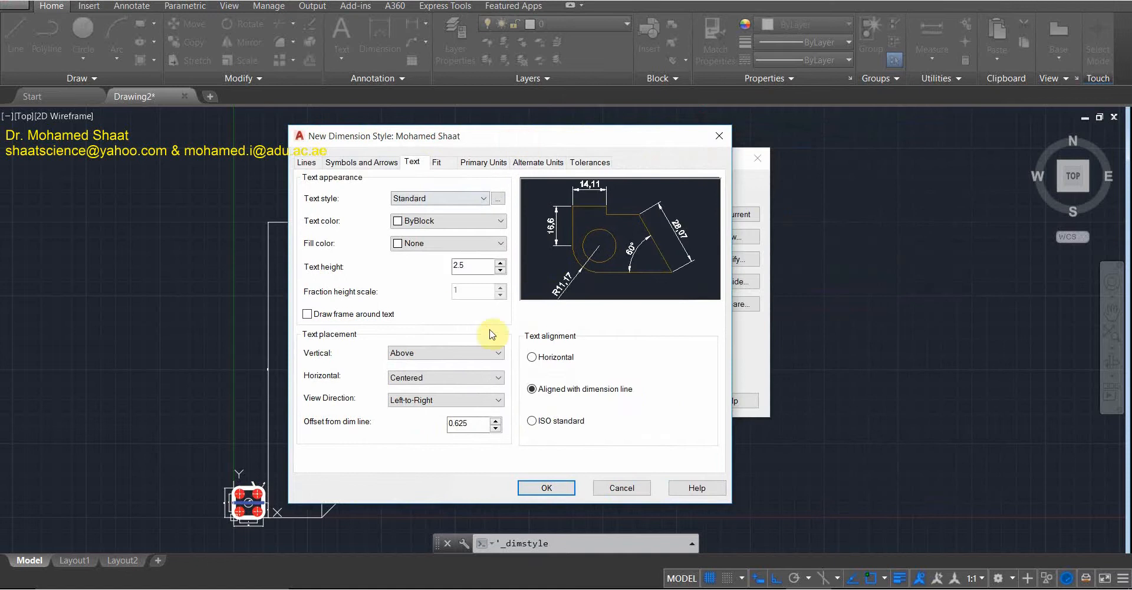
click(306, 162)
click(350, 161)
click(412, 162)
click(437, 162)
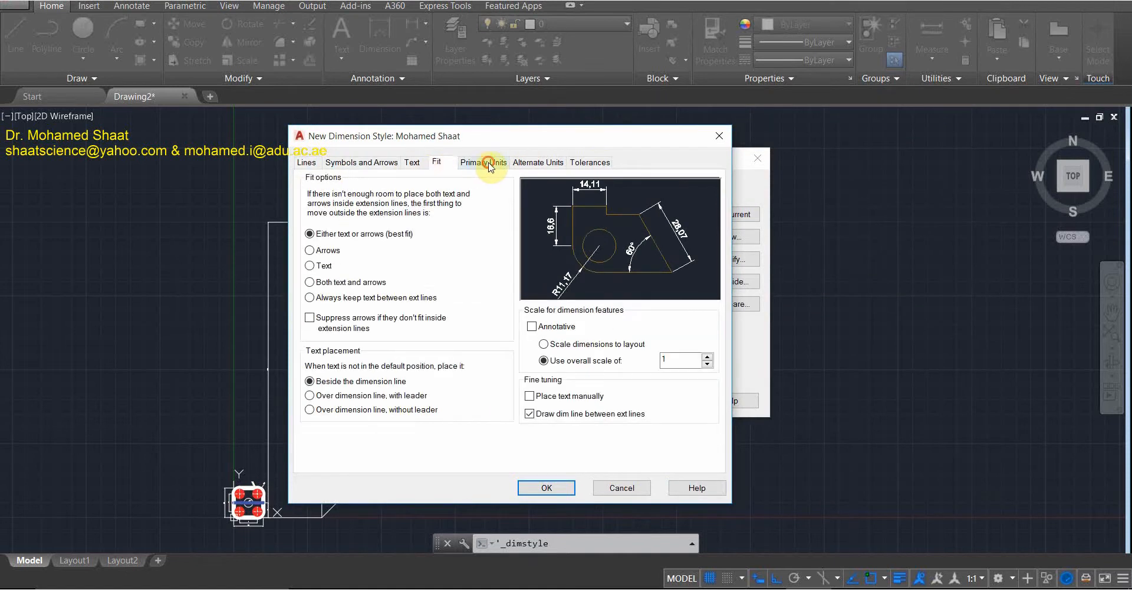
click(483, 162)
click(538, 162)
click(590, 162)
click(306, 163)
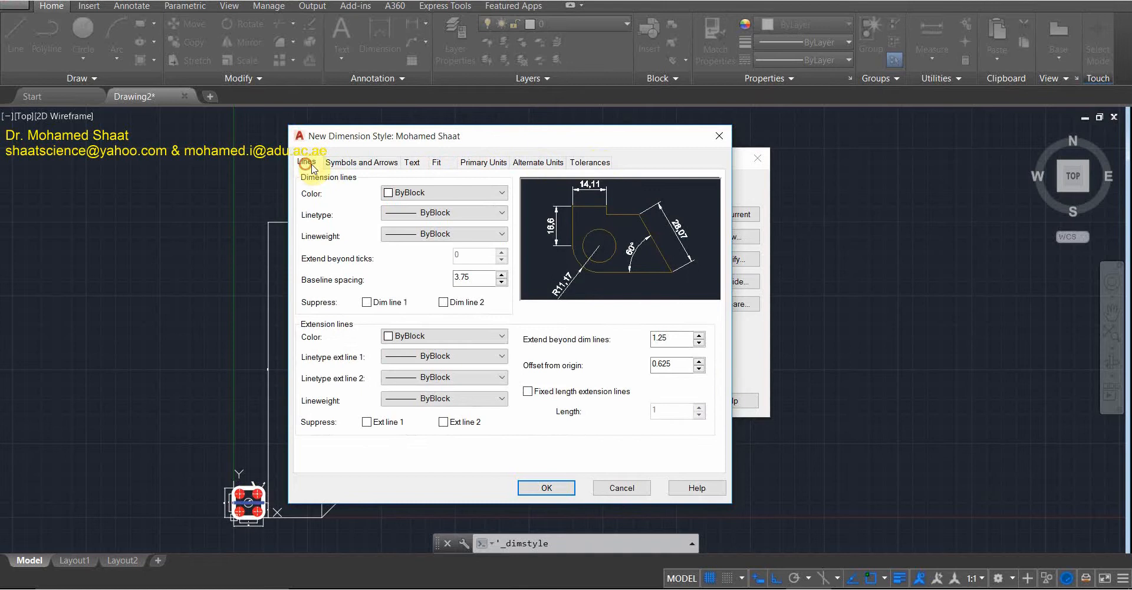
click(354, 162)
click(422, 162)
click(435, 163)
click(412, 163)
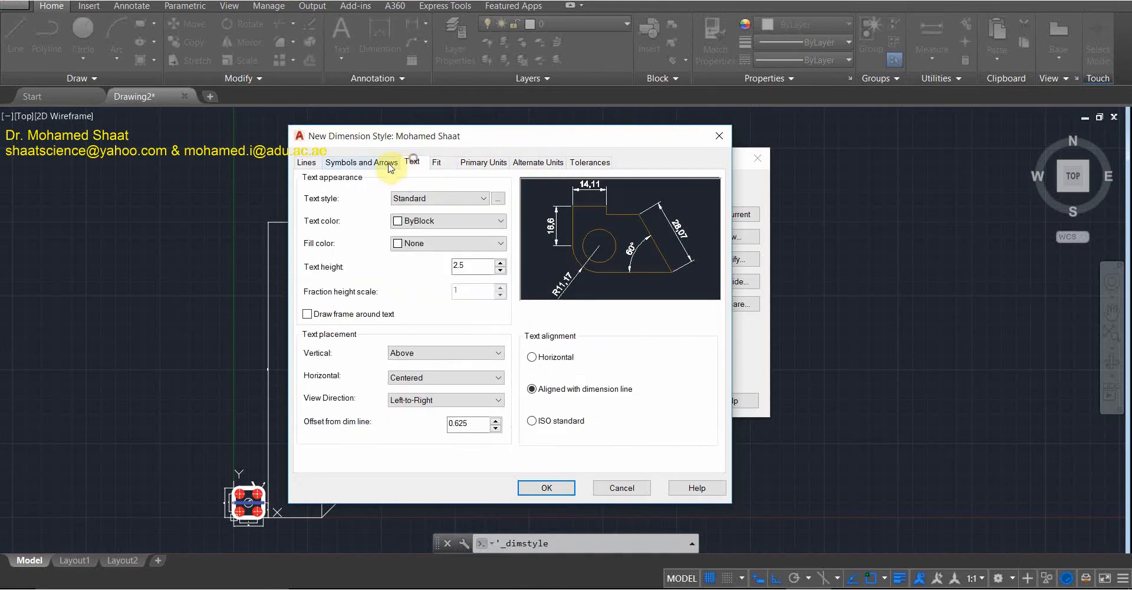
click(361, 162)
click(313, 163)
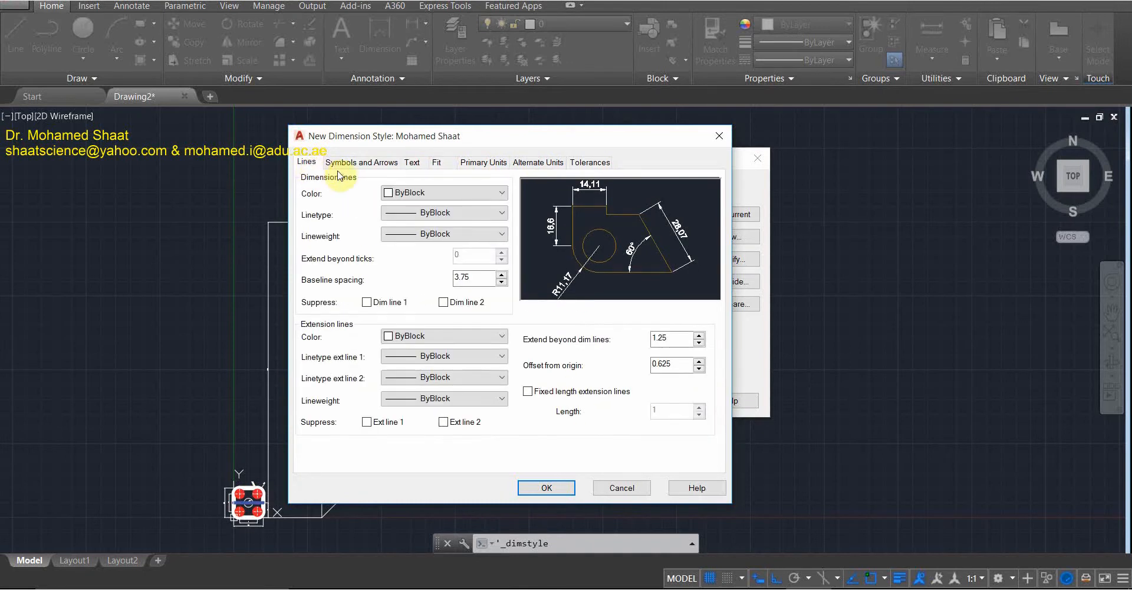
click(343, 165)
click(413, 163)
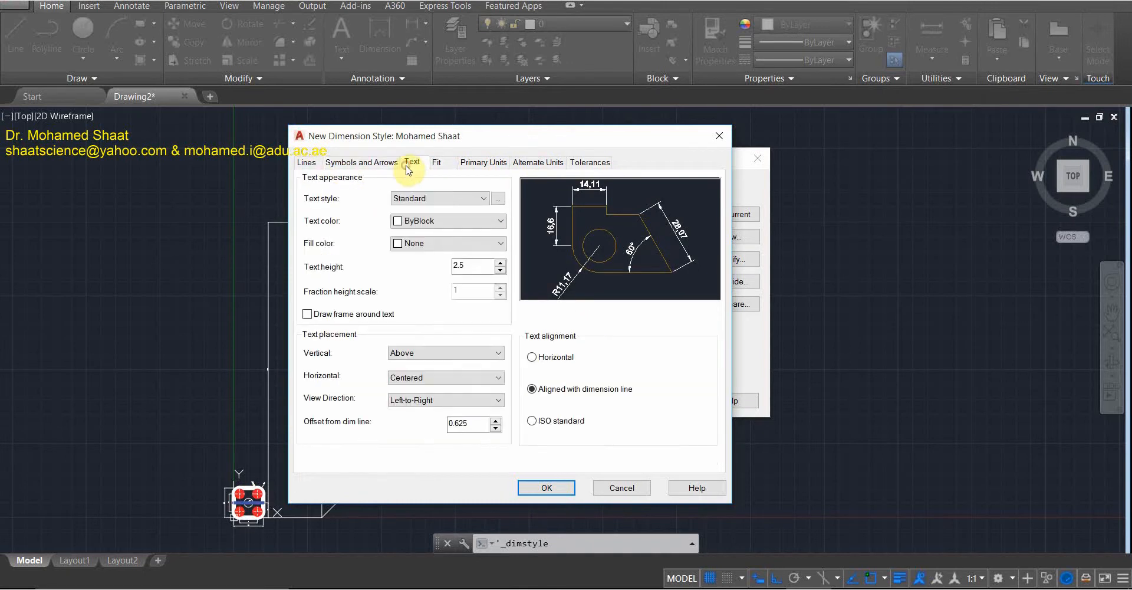
click(440, 163)
click(483, 163)
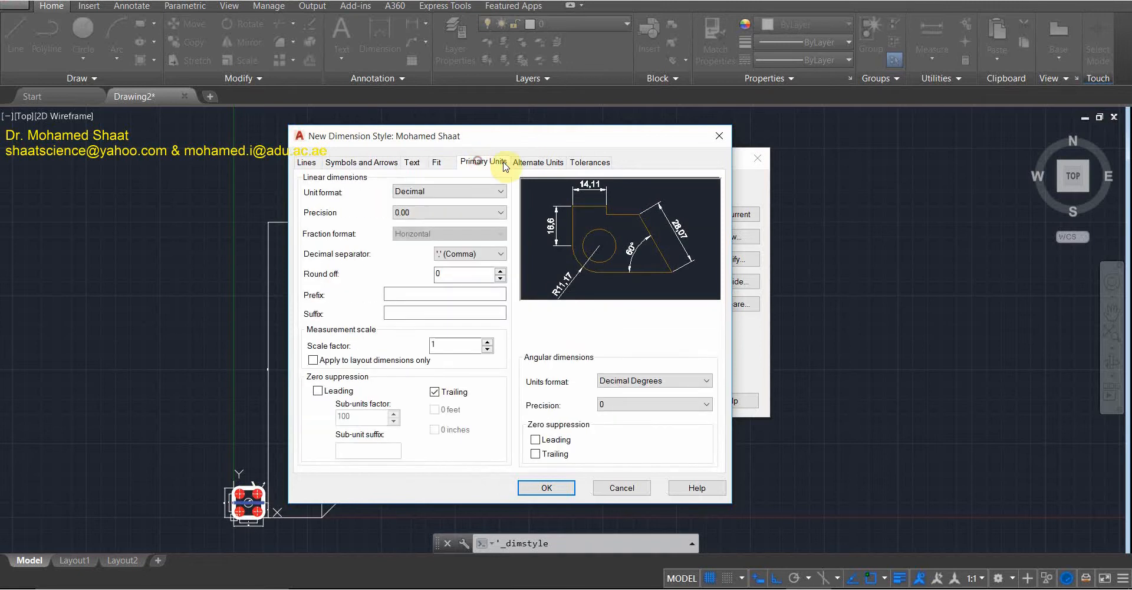
click(557, 165)
click(580, 163)
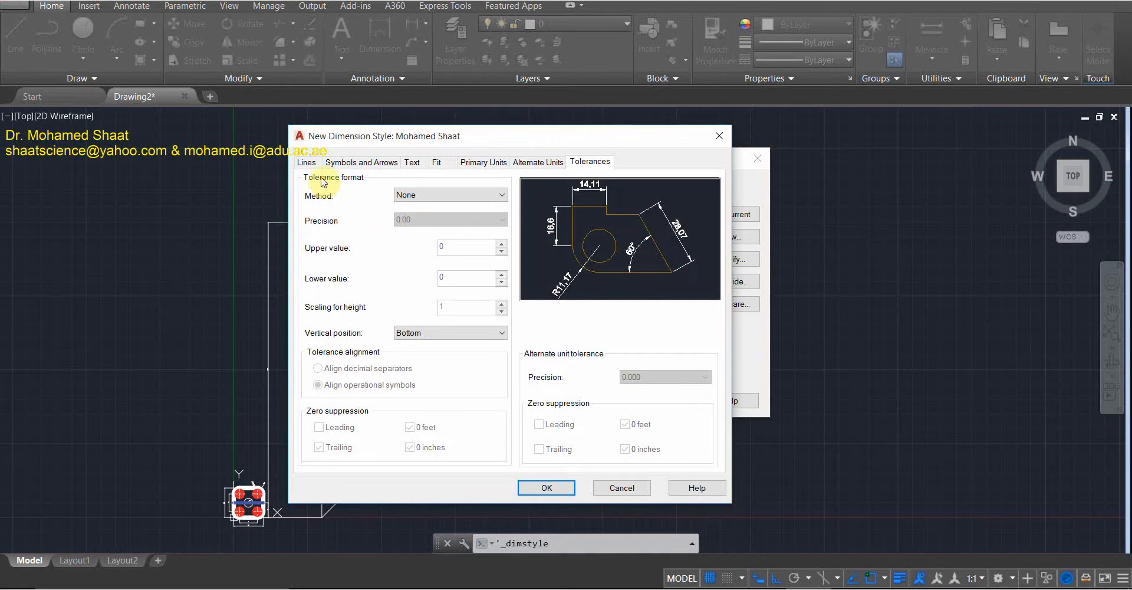
Review the style's Lines, Symbols and Arrows, and Text settings with the dialog moved clear of the drawing.
click(306, 163)
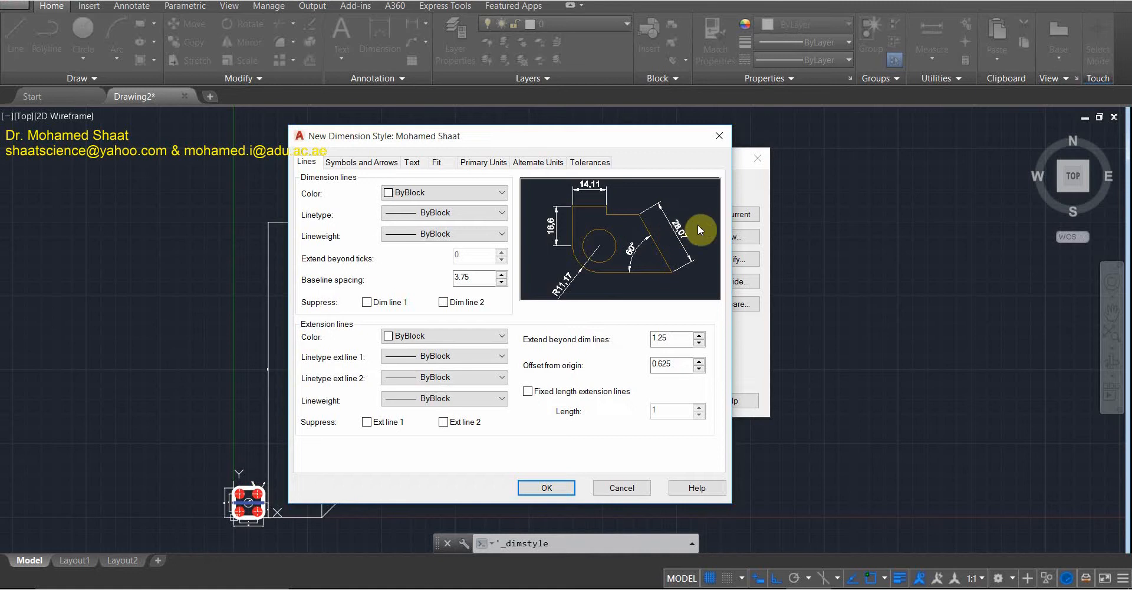
click(415, 162)
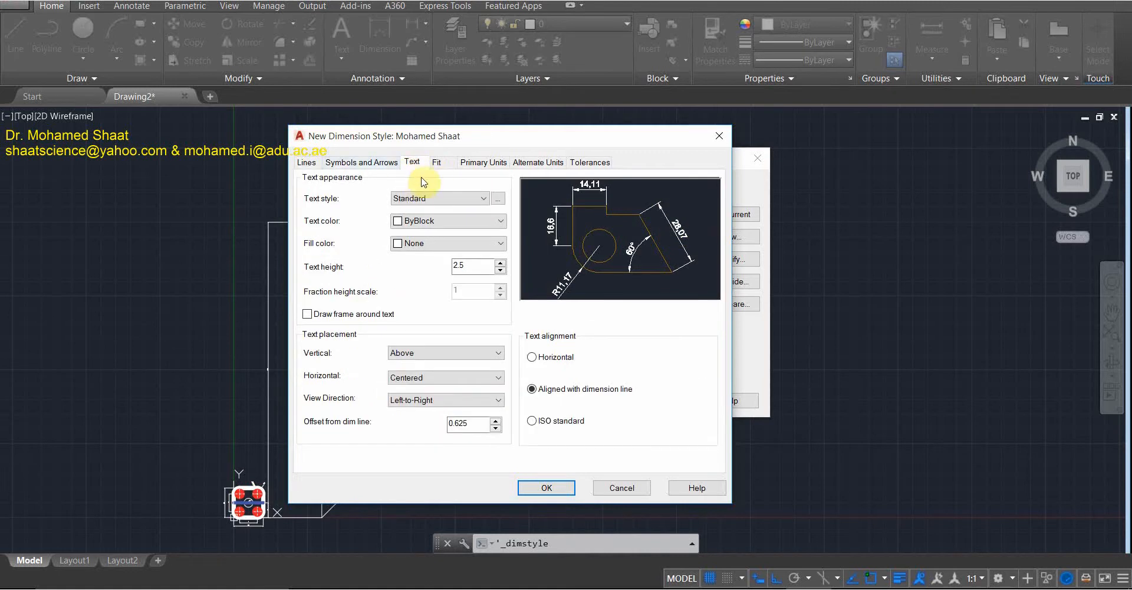
drag(531, 141, 587, 167)
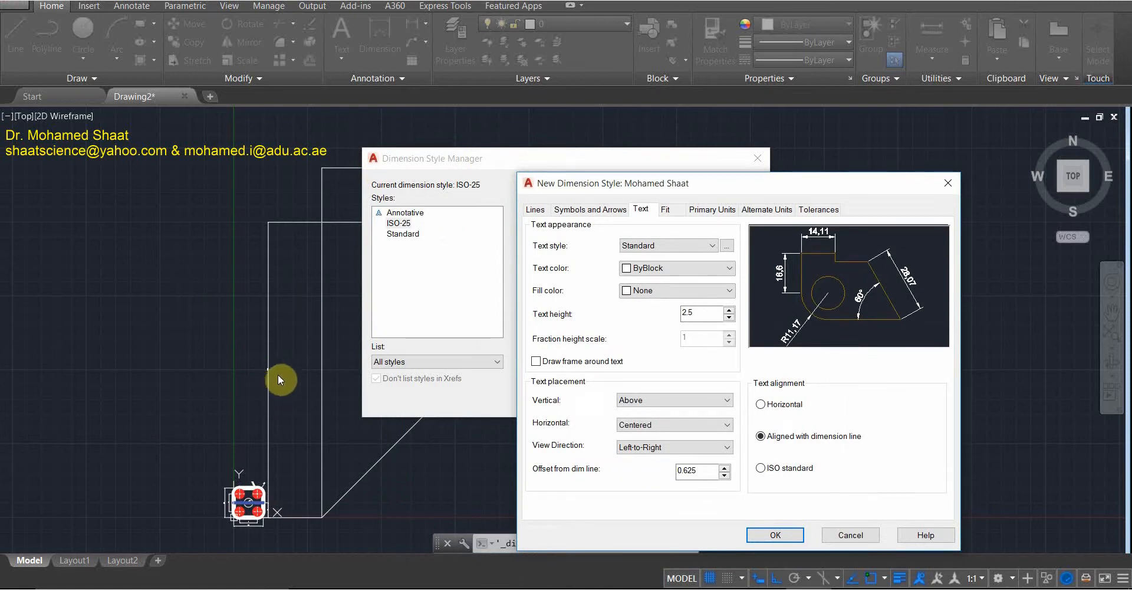
click(608, 211)
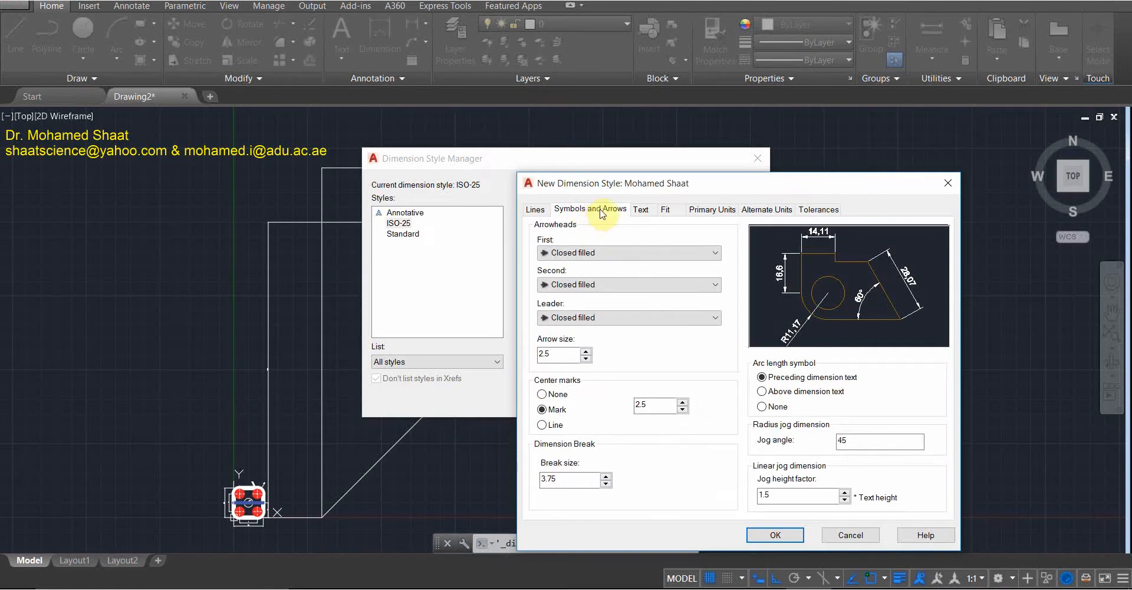
click(536, 213)
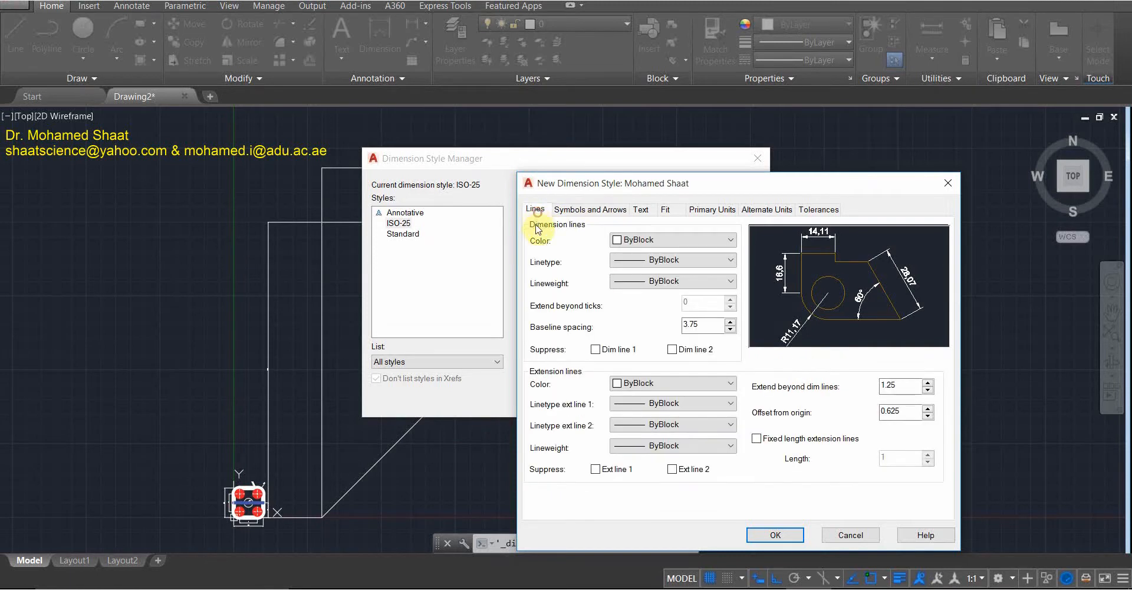
click(642, 212)
click(590, 212)
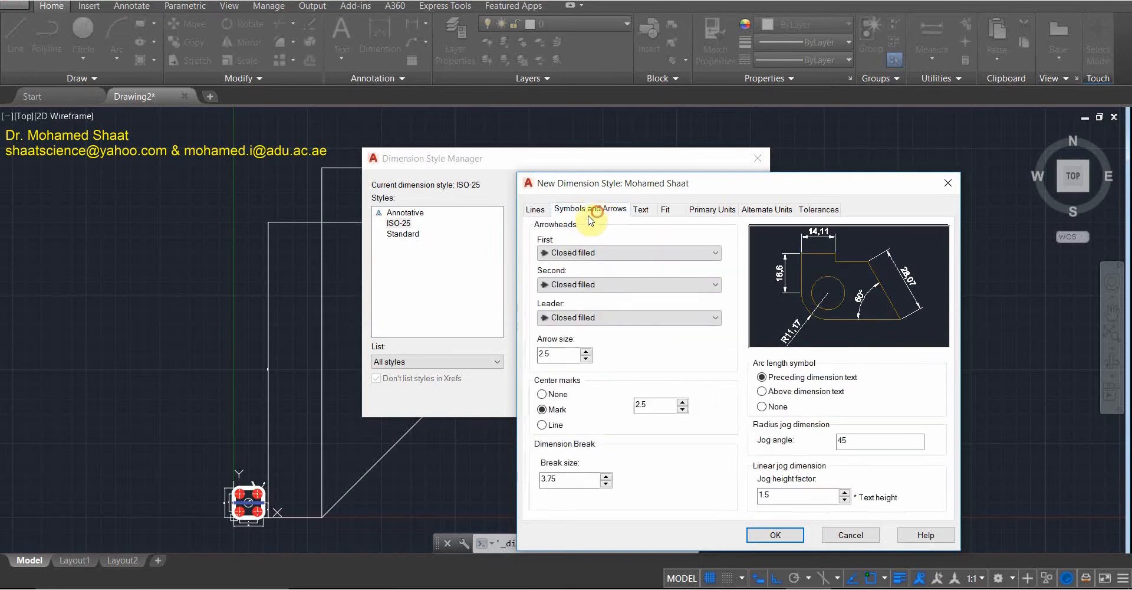
click(545, 214)
click(590, 210)
click(641, 211)
click(537, 211)
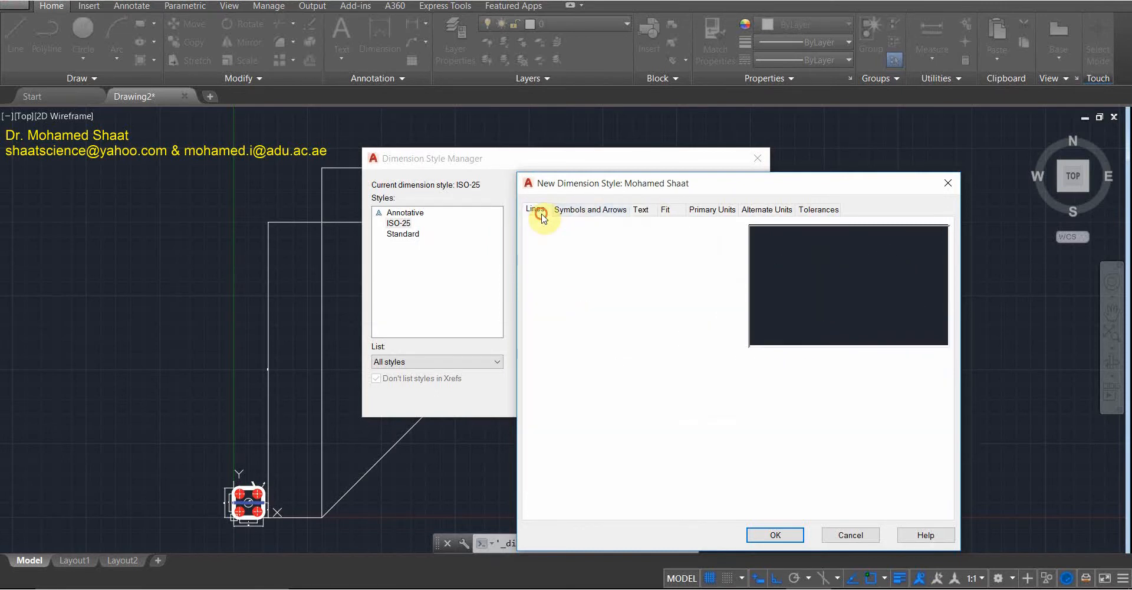
click(591, 210)
click(641, 210)
click(537, 211)
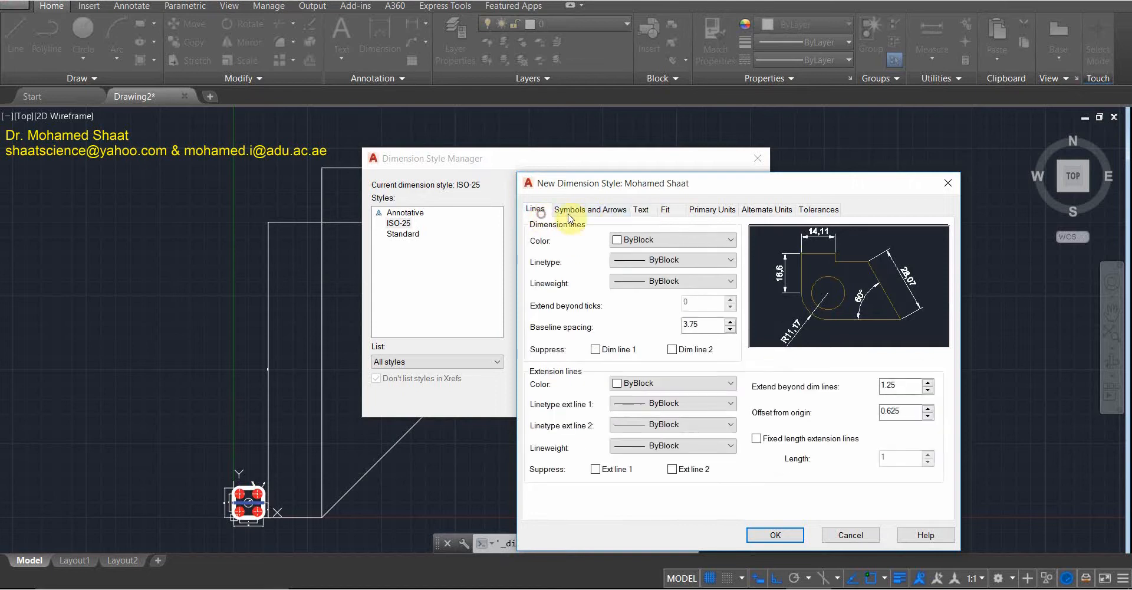
click(571, 214)
Set the color of both the dimension lines and the extension lines to Green in the new style.
click(535, 210)
click(669, 240)
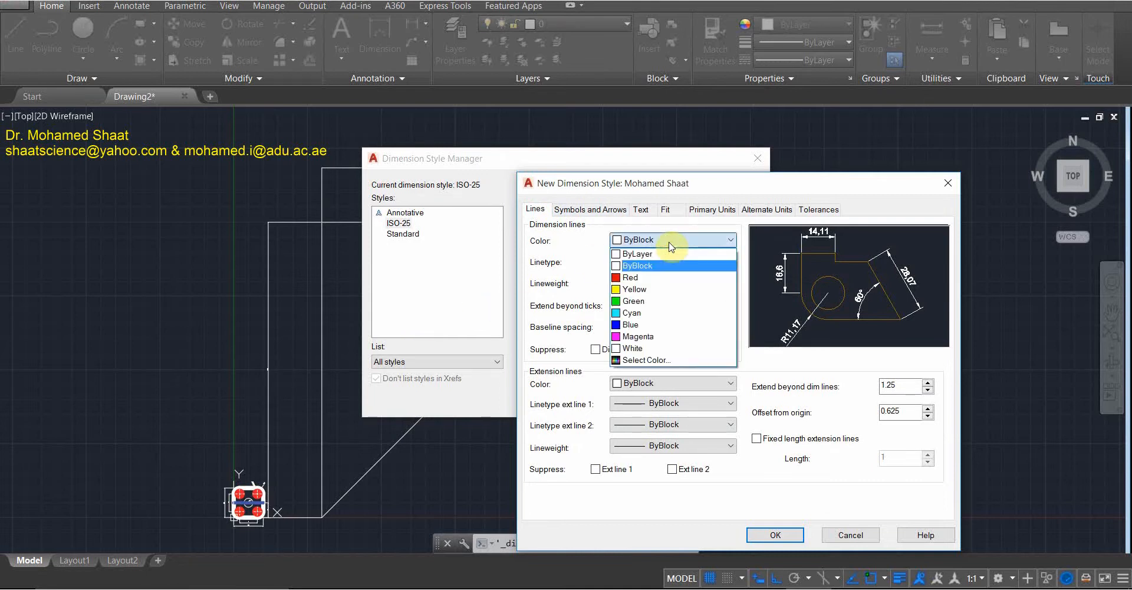
click(651, 302)
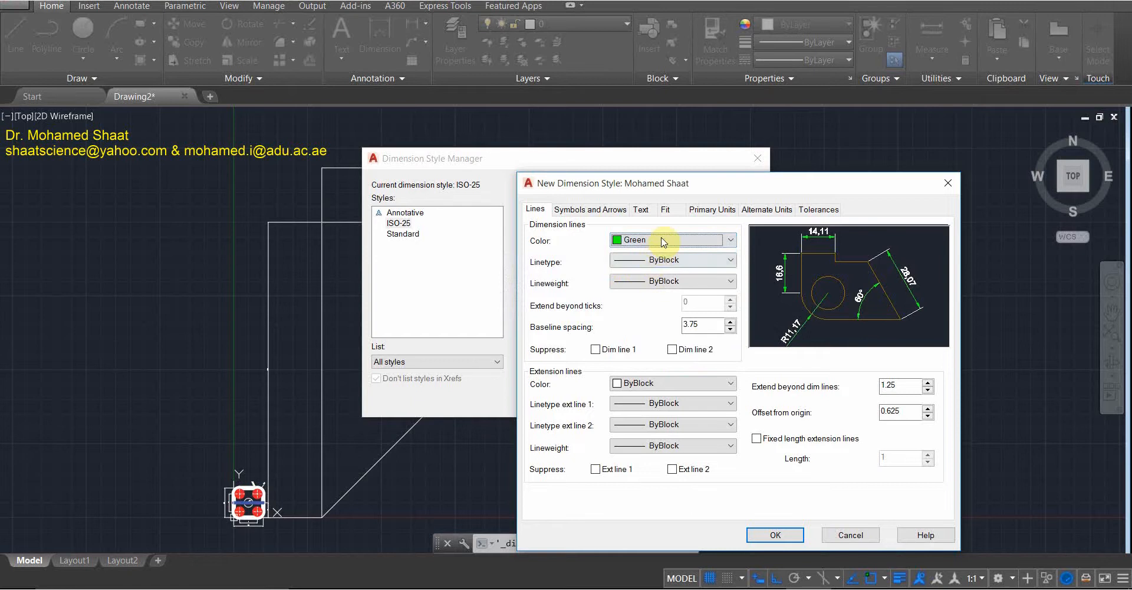
click(661, 238)
click(634, 301)
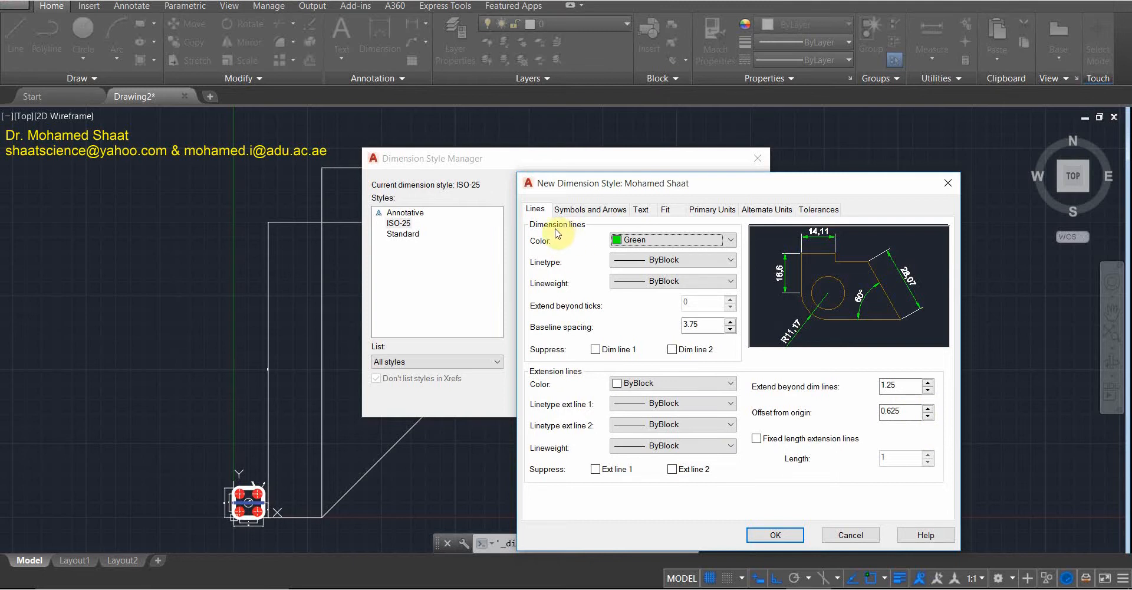
click(648, 239)
click(648, 239)
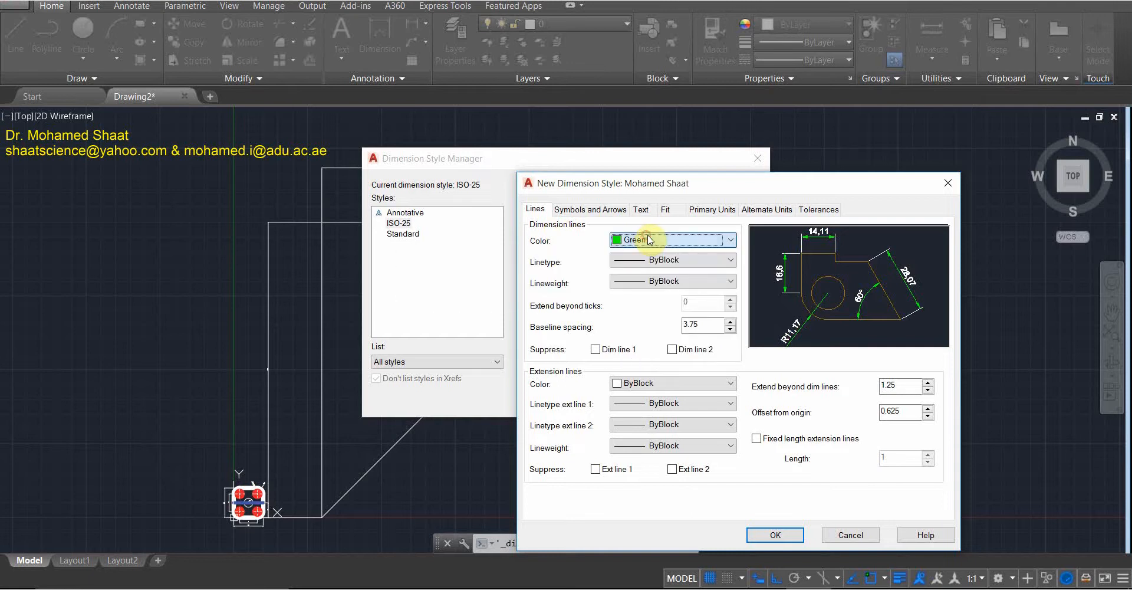
click(660, 385)
click(660, 443)
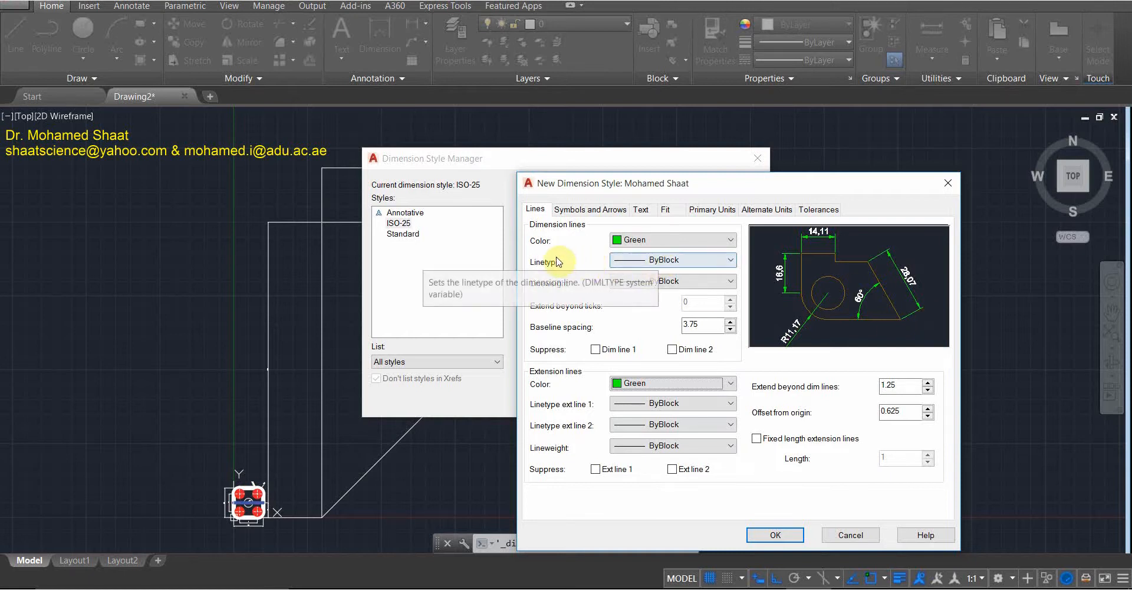
Try the ACAD_ISO02W100 linetype on the dimension lines, and set the linetype back to ByBlock.
click(661, 263)
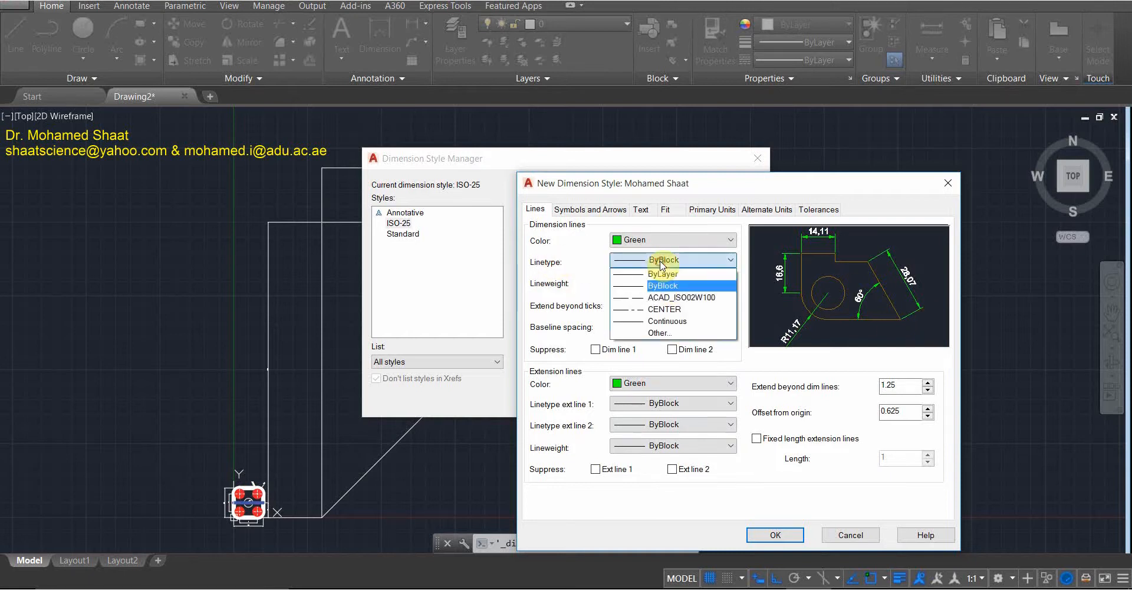
click(673, 298)
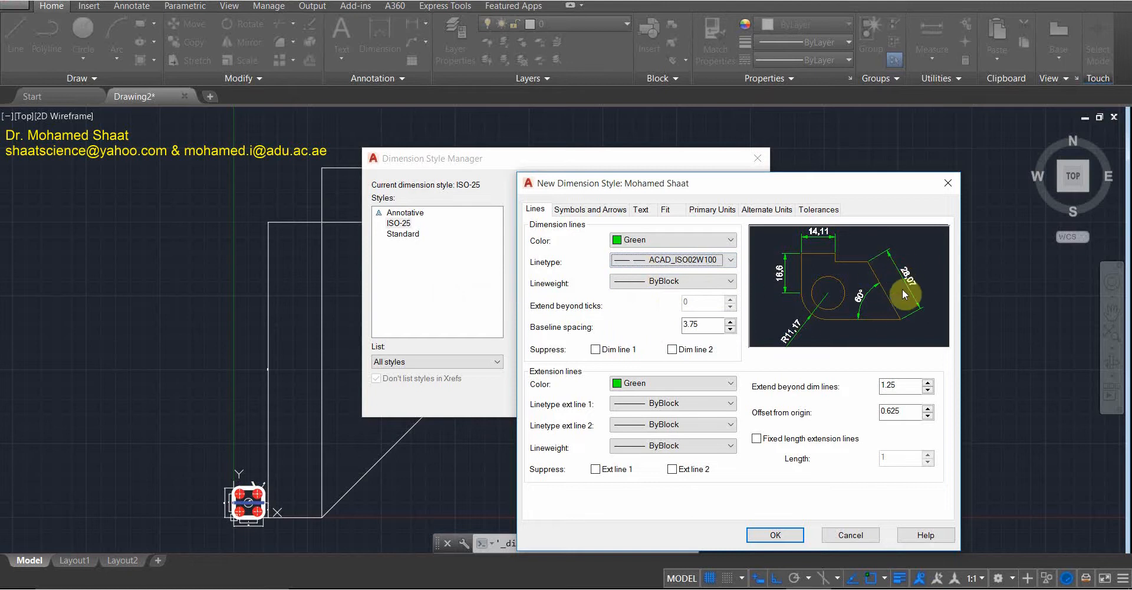
click(681, 260)
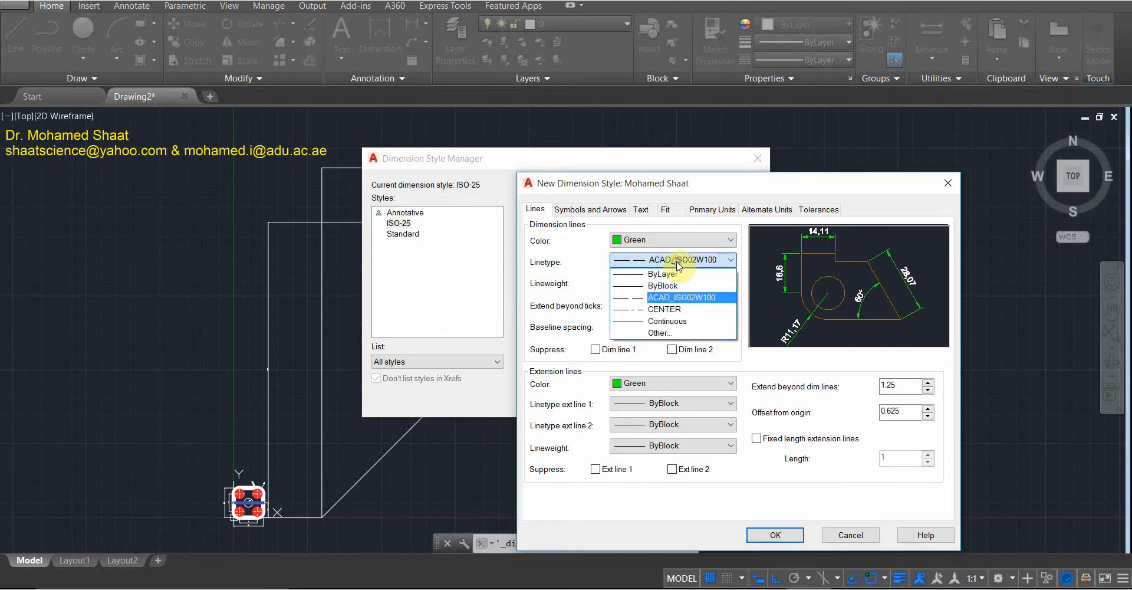
click(677, 287)
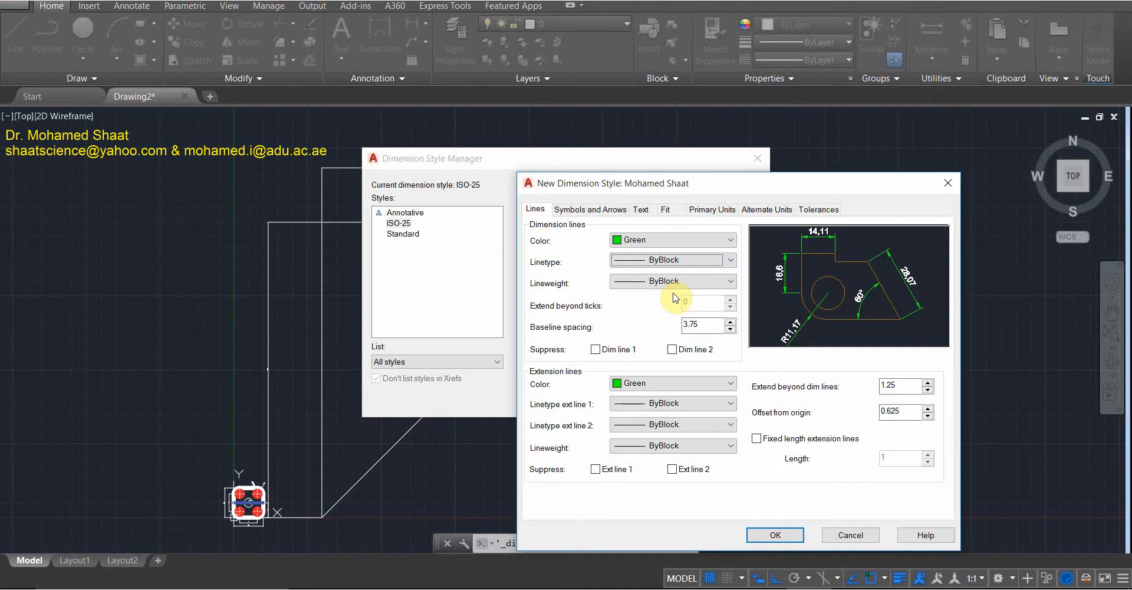
Set the lineweight of both the dimension lines and the extension lines to 0.30 mm.
click(673, 282)
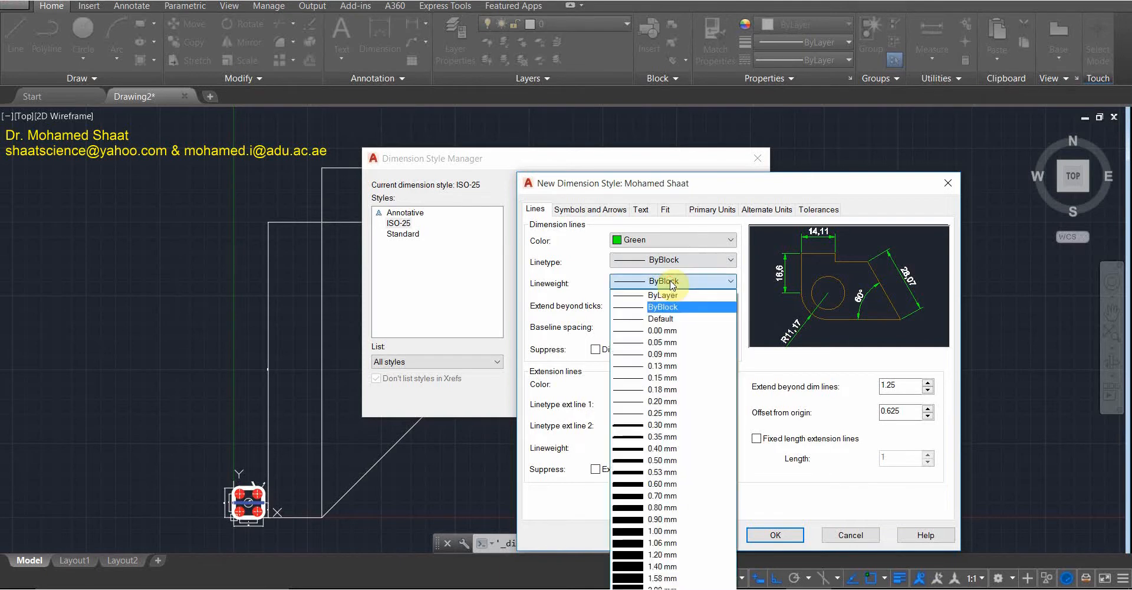
click(660, 428)
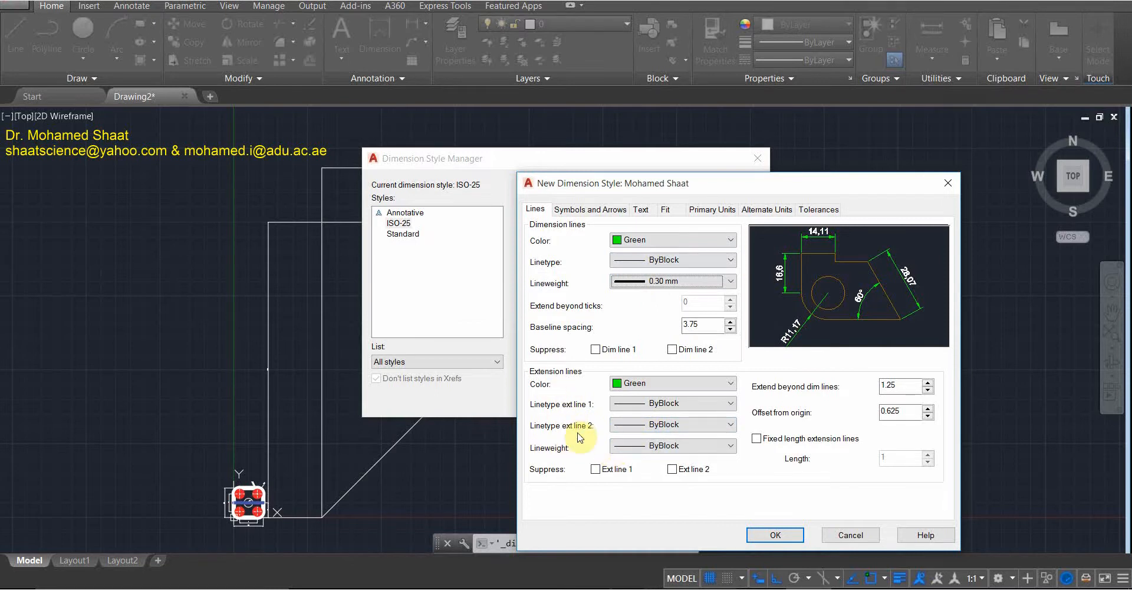
click(672, 445)
click(677, 256)
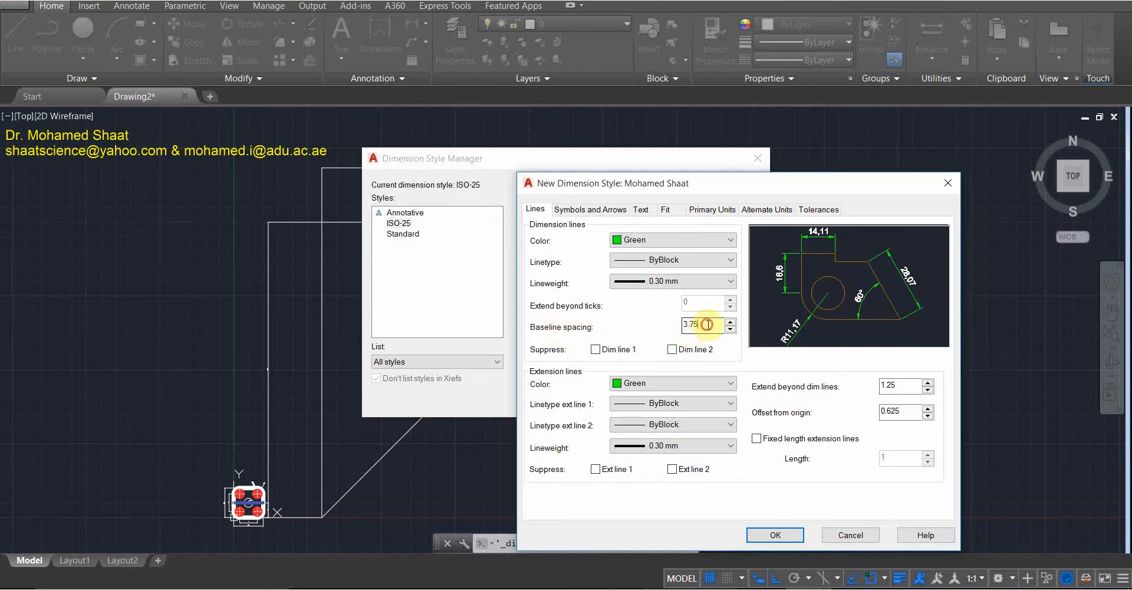
Examine the style's line distances: baseline spacing, extension beyond the dimension lines, and offset from origin.
drag(711, 325, 666, 328)
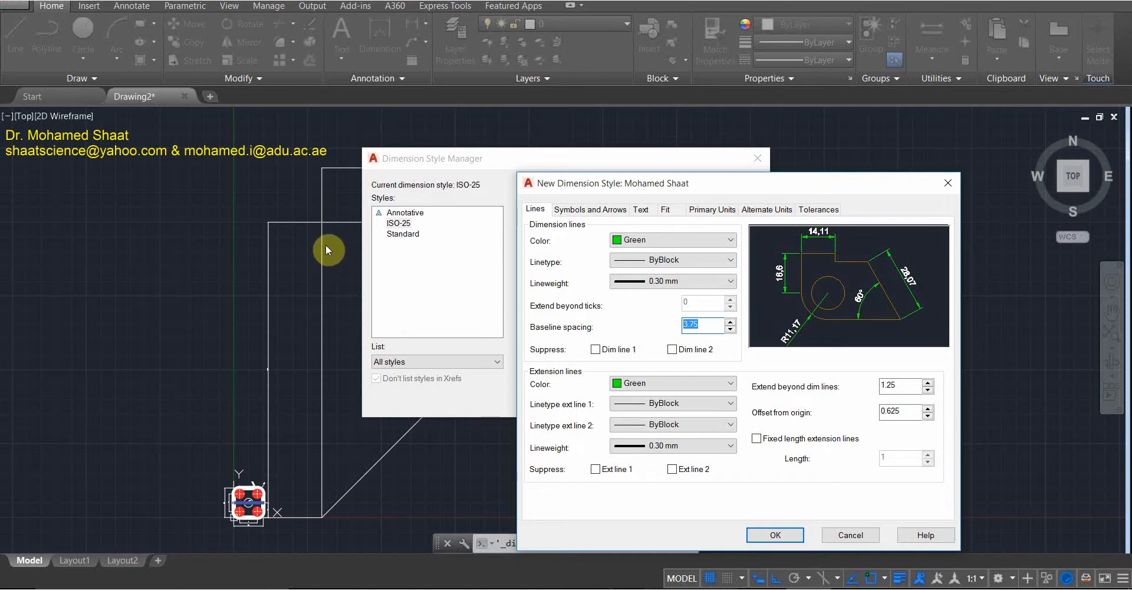
click(707, 323)
drag(716, 323, 672, 322)
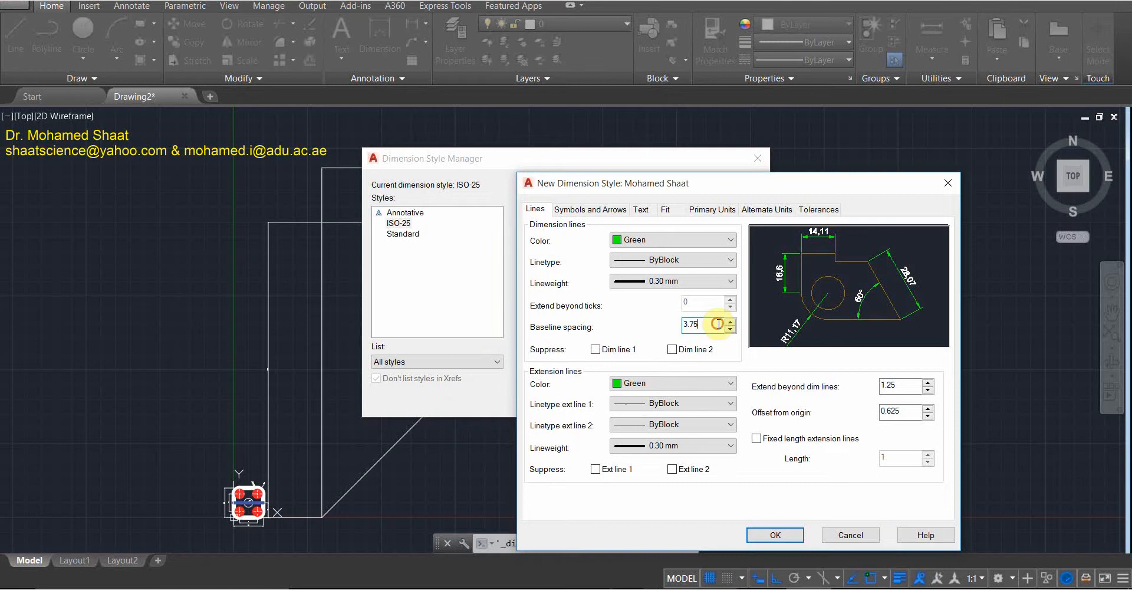
click(697, 330)
double_click(700, 324)
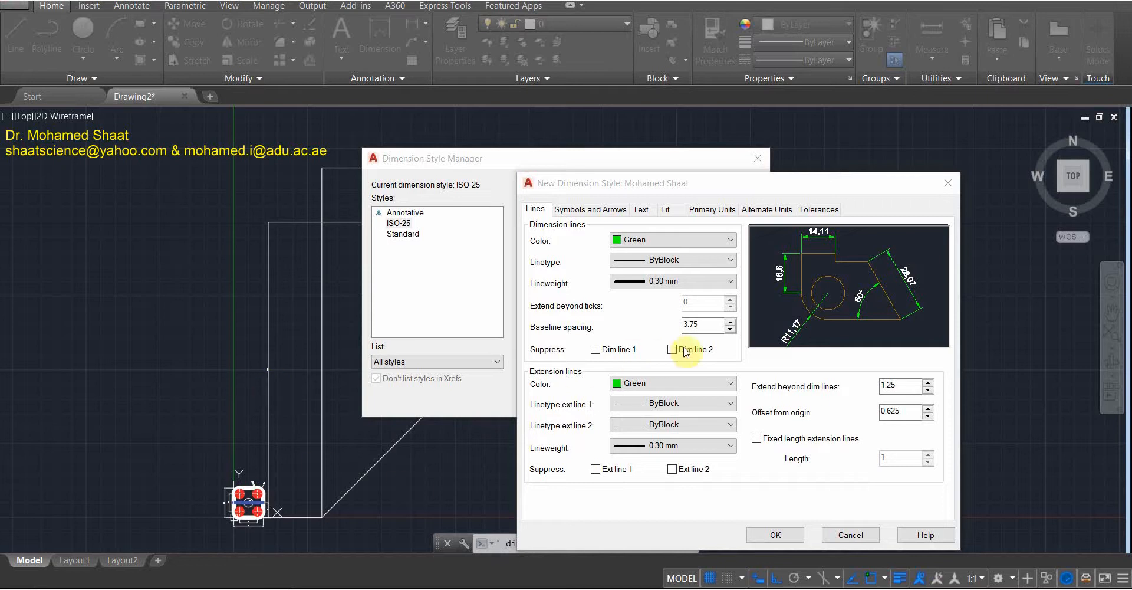
click(713, 325)
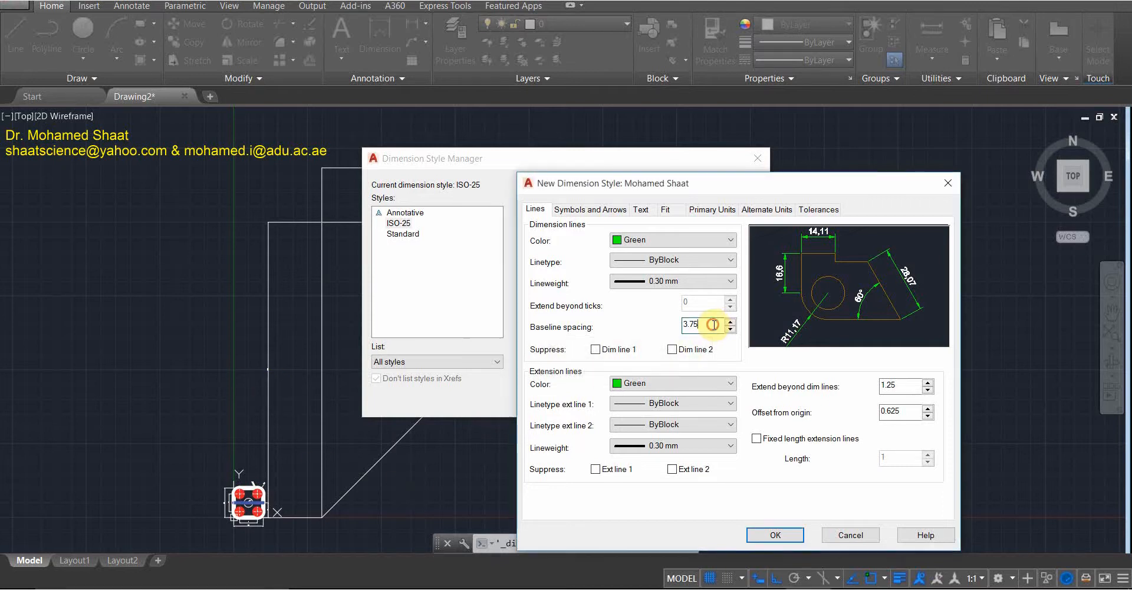
drag(713, 324, 682, 321)
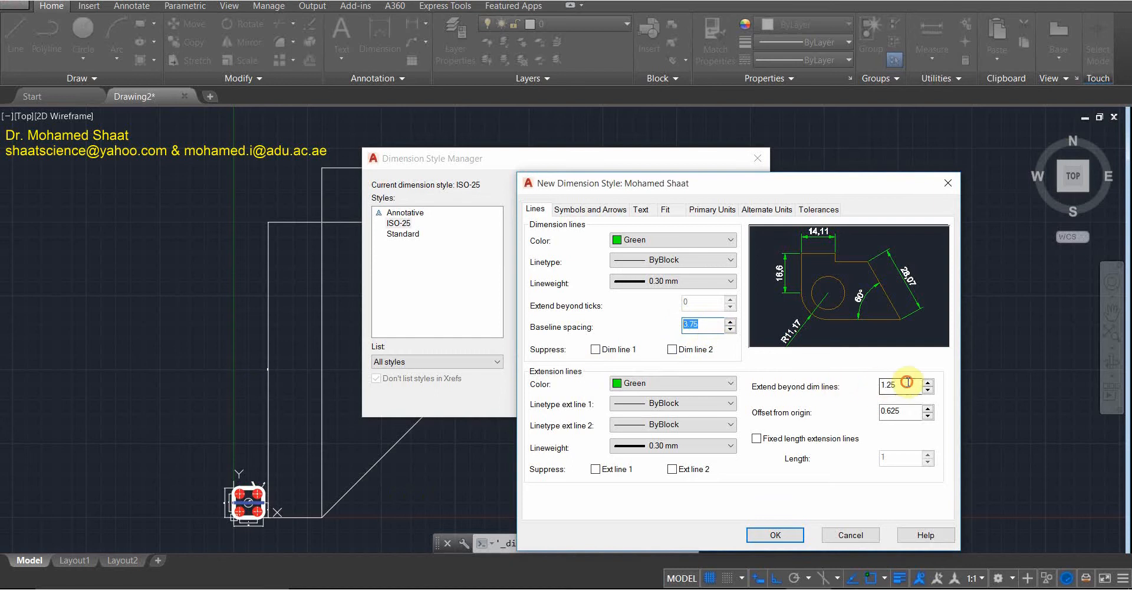
drag(910, 409, 880, 411)
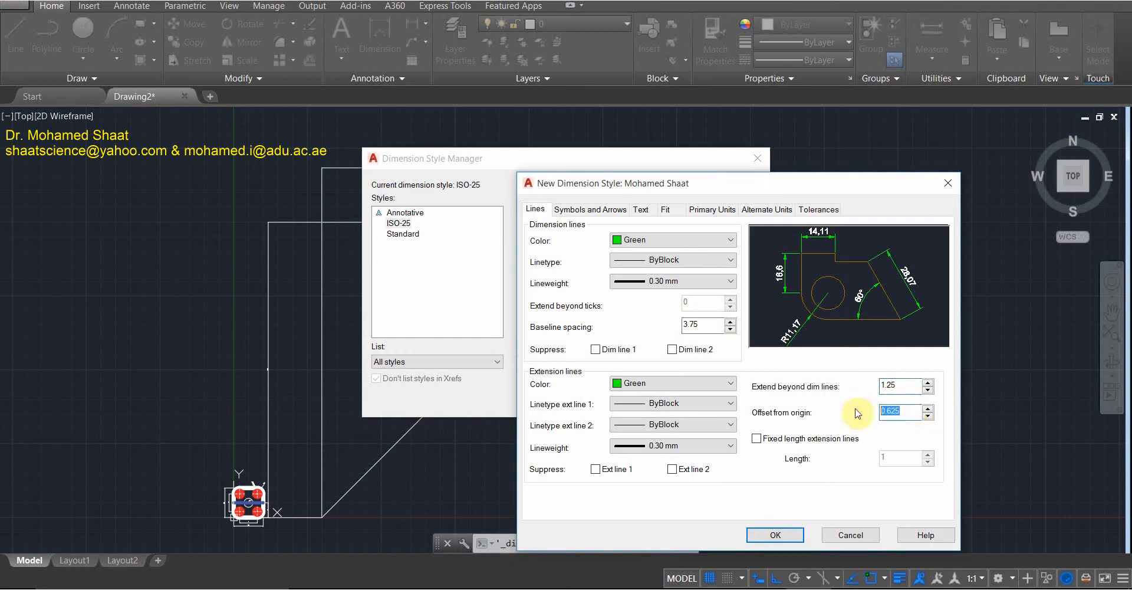
click(899, 413)
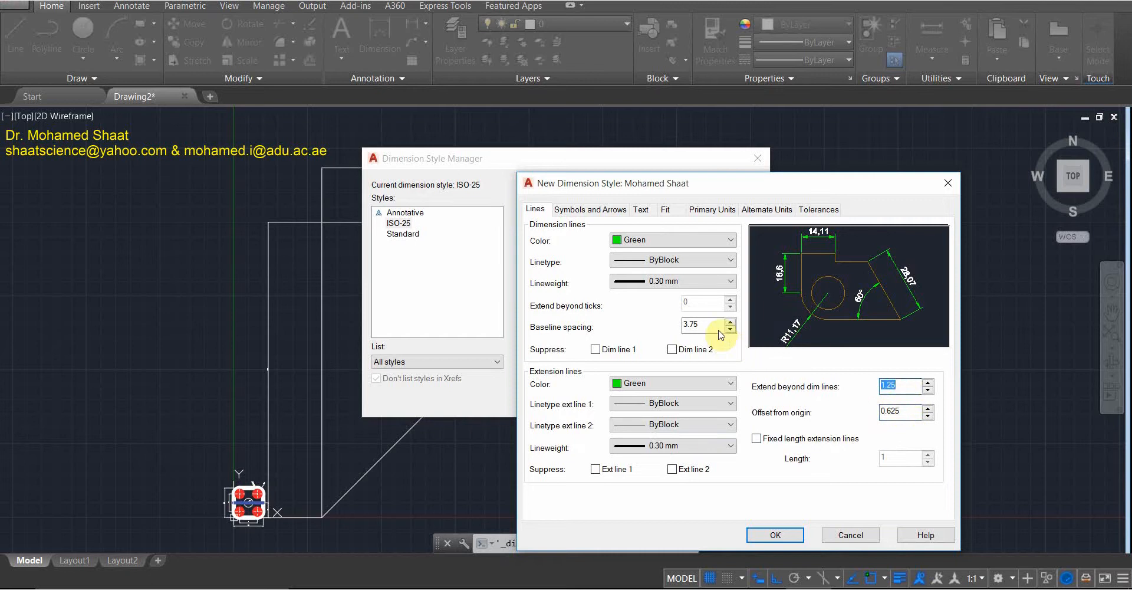
drag(701, 324, 678, 329)
drag(906, 386, 879, 386)
click(907, 406)
drag(711, 325, 664, 323)
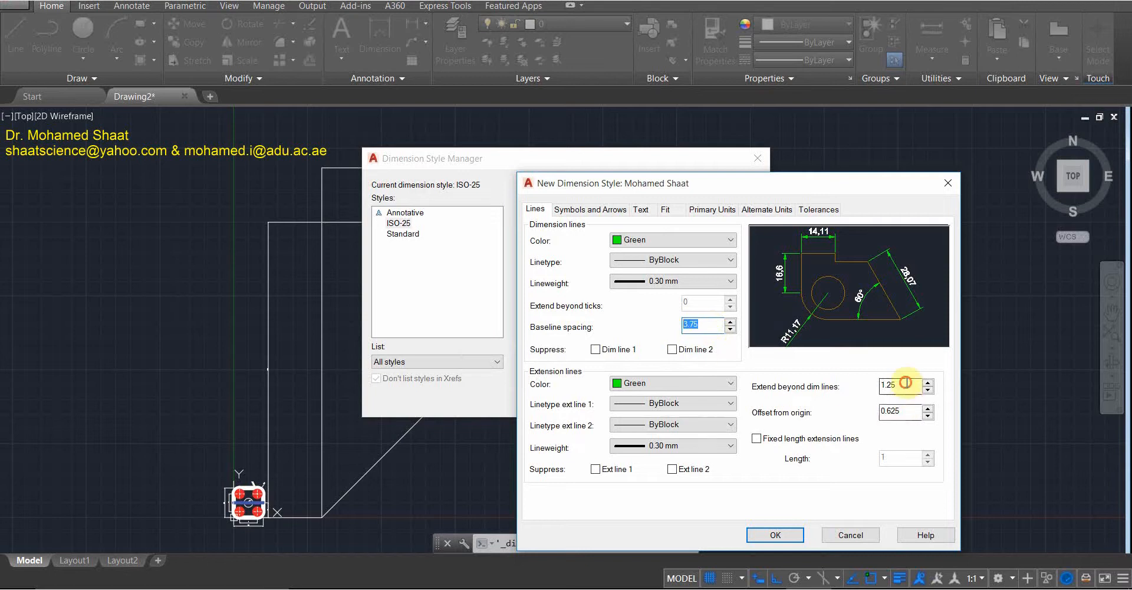
drag(906, 384, 856, 389)
drag(915, 410, 866, 410)
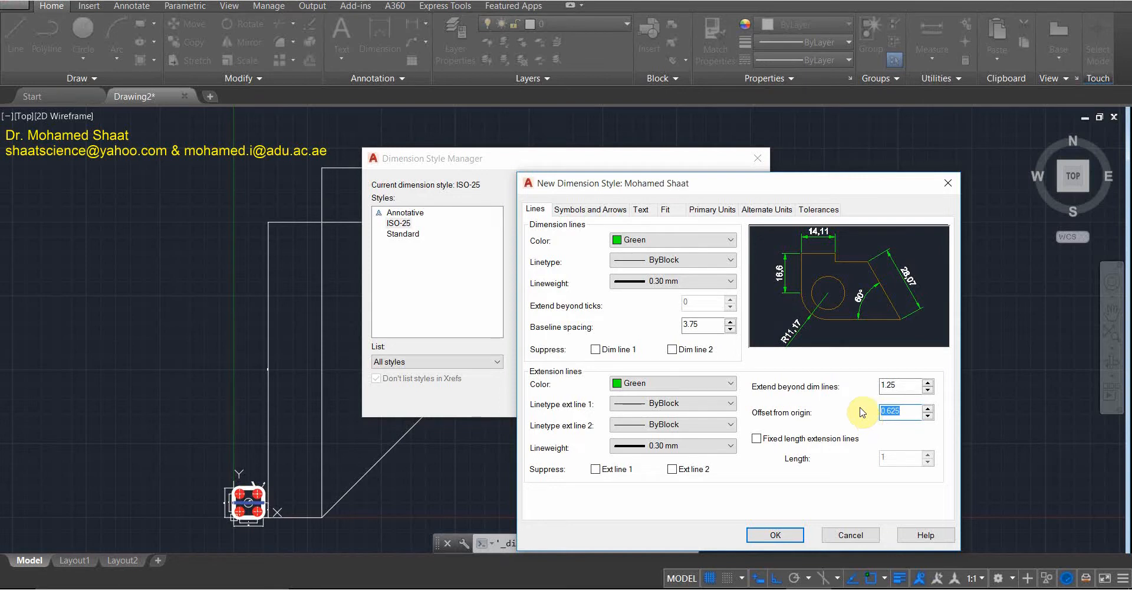
drag(711, 325, 726, 343)
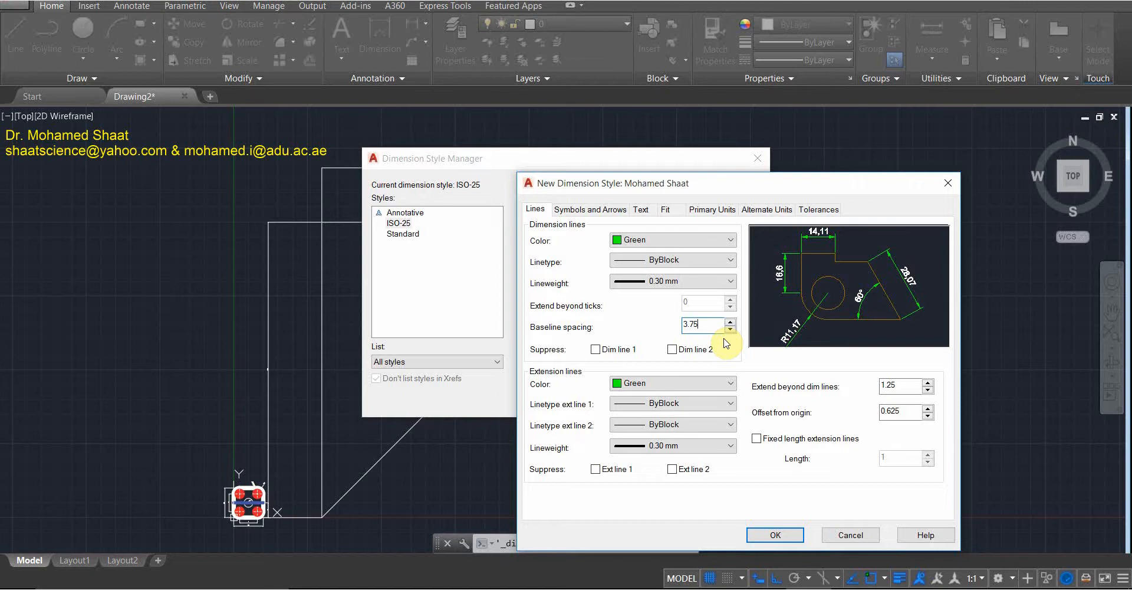
Set the dimension style's baseline spacing to 37.5 and its extension lines' extension beyond the dimension lines to 12.5.
double_click(688, 324)
text(37.5)
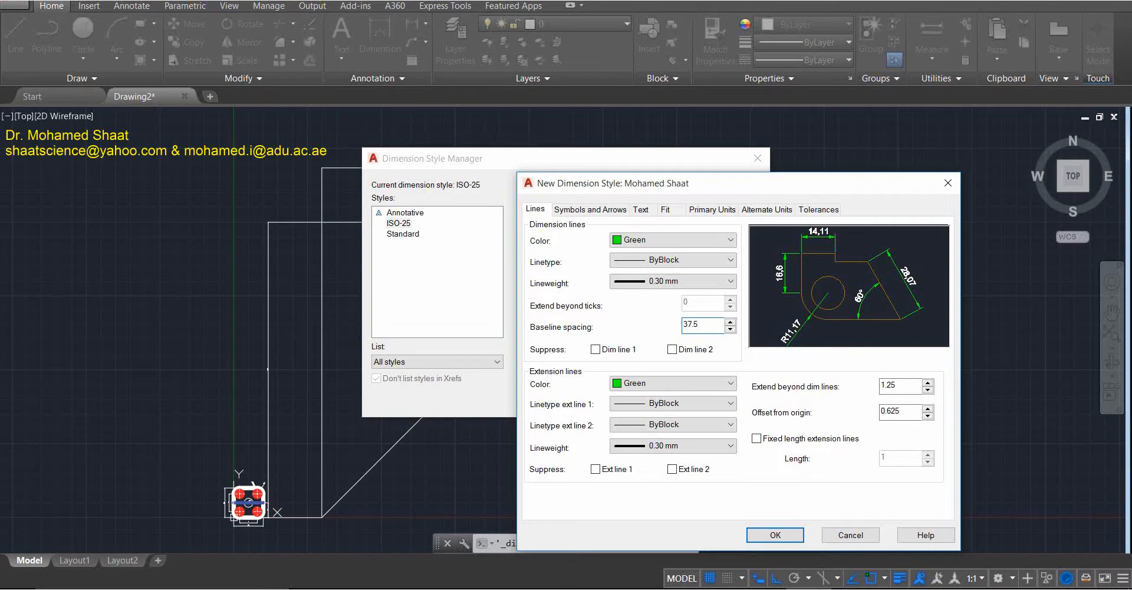
click(899, 386)
drag(898, 386, 871, 383)
text(13)
key(BackSpace)
text(2.5)
click(908, 412)
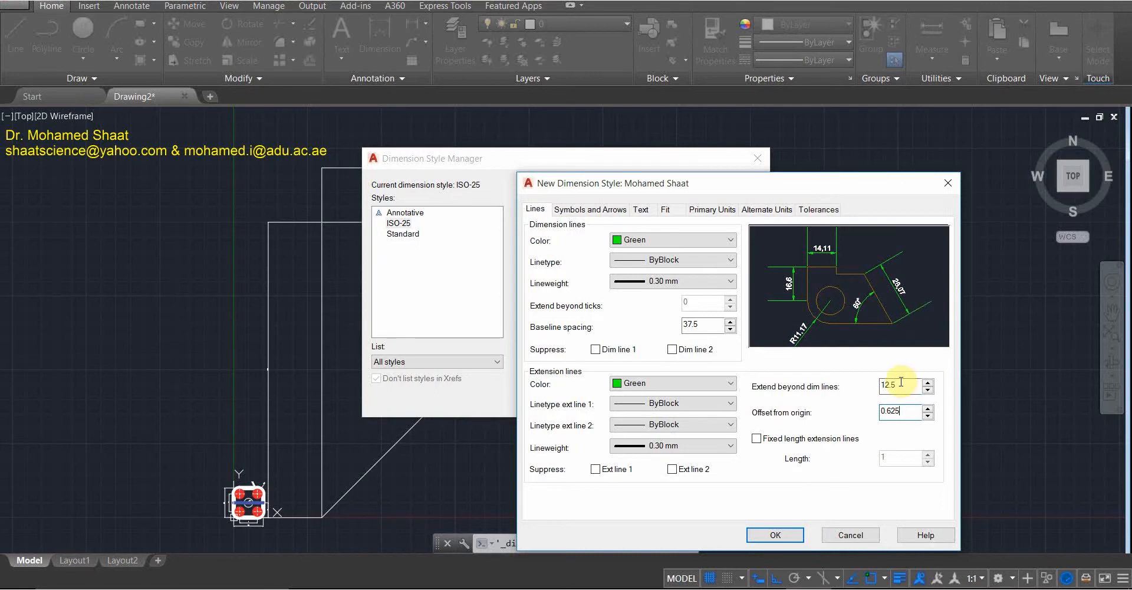
Try a 1.25 extension beyond the dimension lines in the preview and return the value to 12.5.
drag(897, 384, 862, 385)
text(1.25)
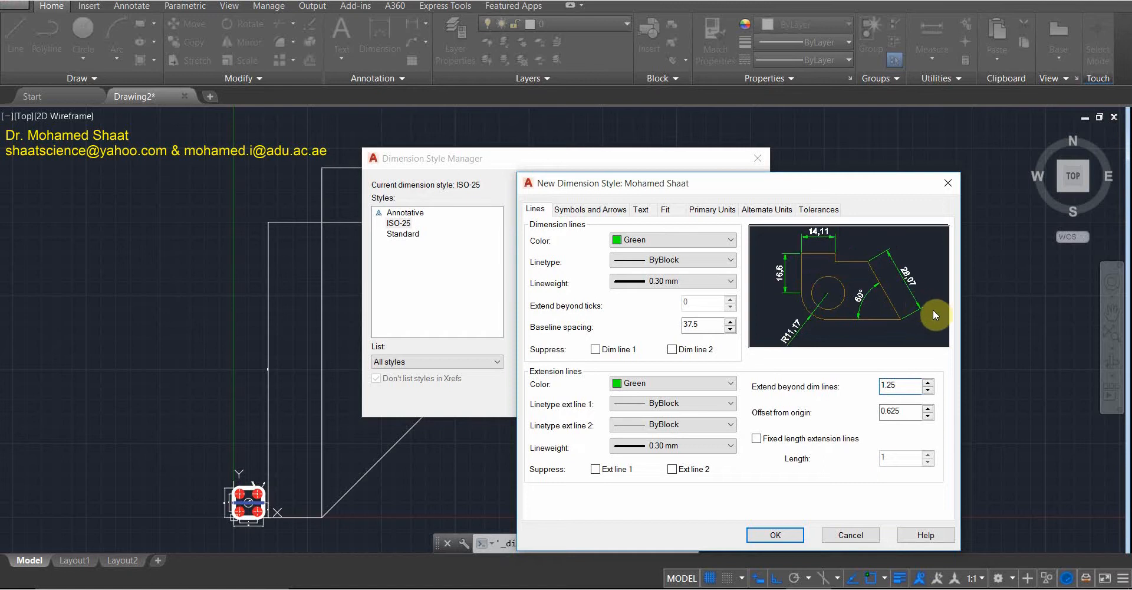
drag(919, 385, 876, 394)
text(12.5)
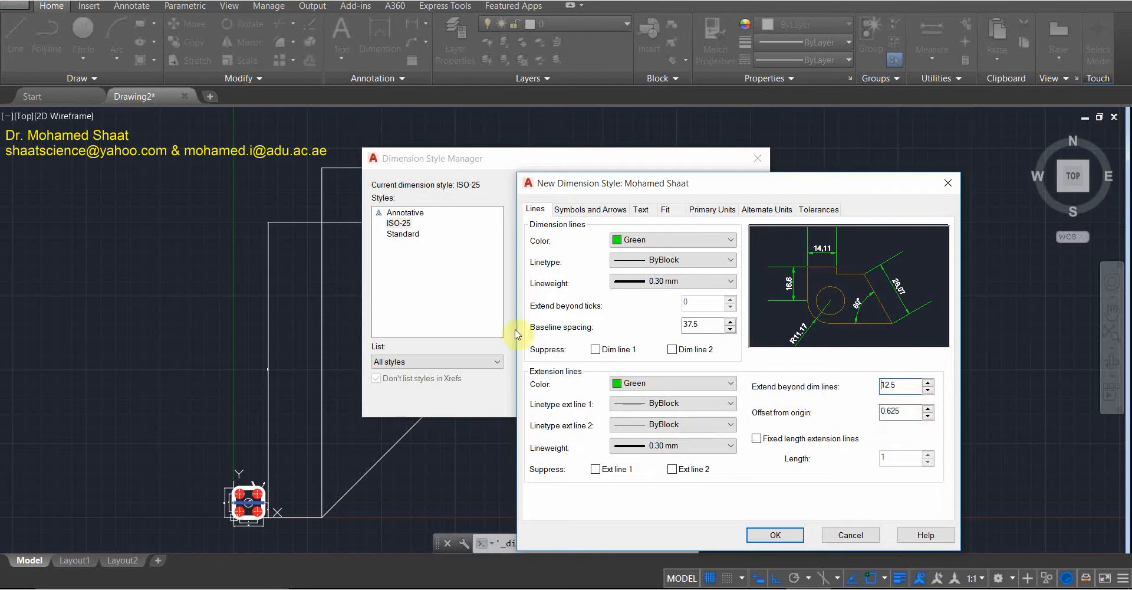
Set the extension lines' offset from origin to 6.25.
double_click(905, 411)
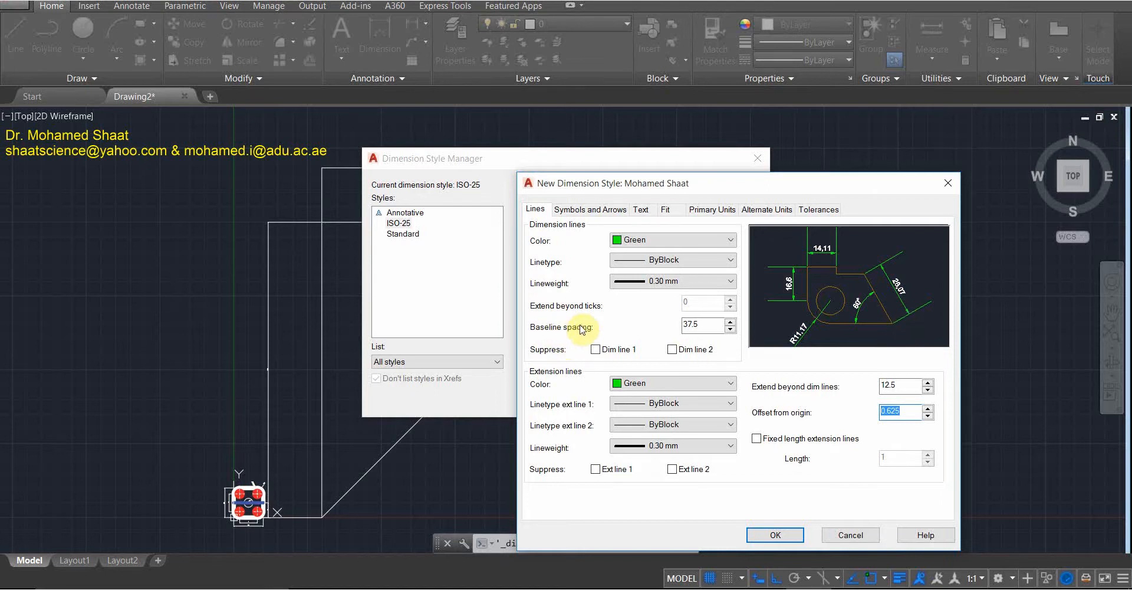
drag(909, 411, 865, 408)
text(6.25)
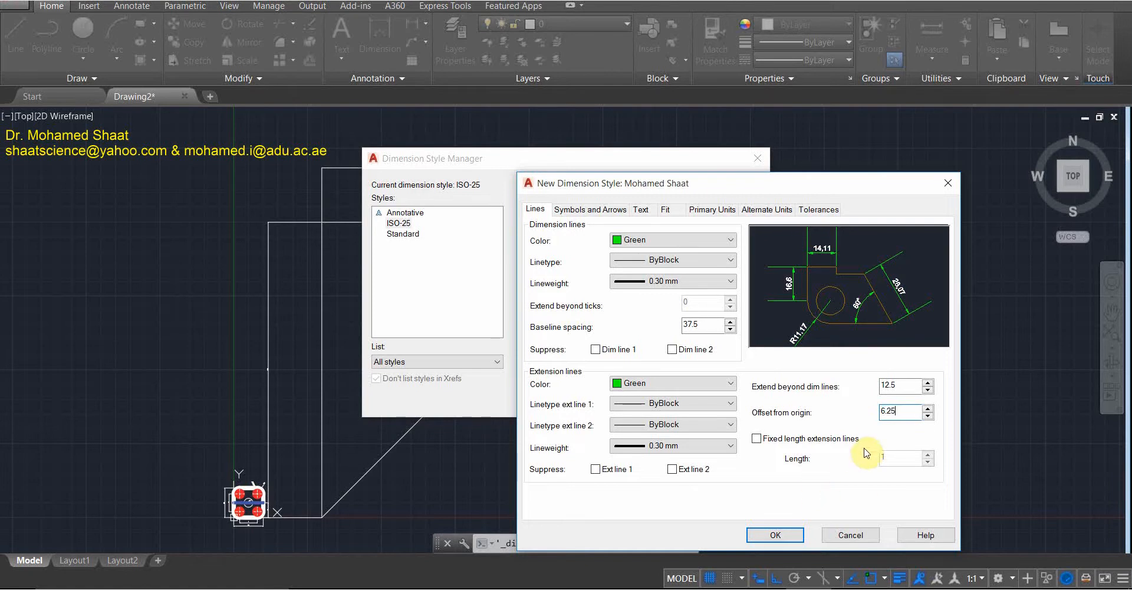
click(707, 325)
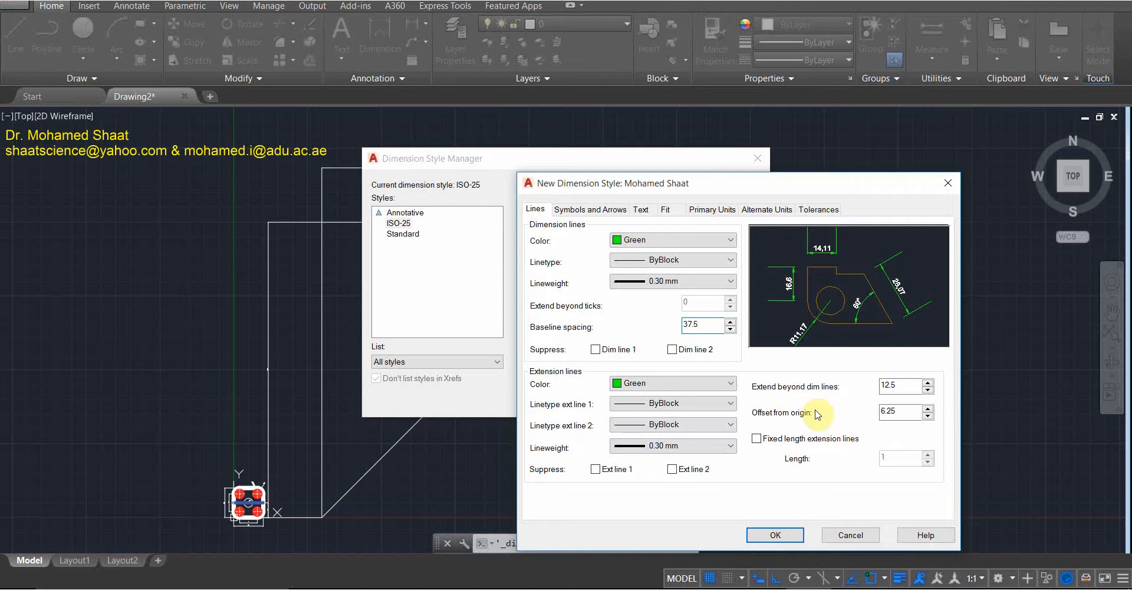
double_click(910, 387)
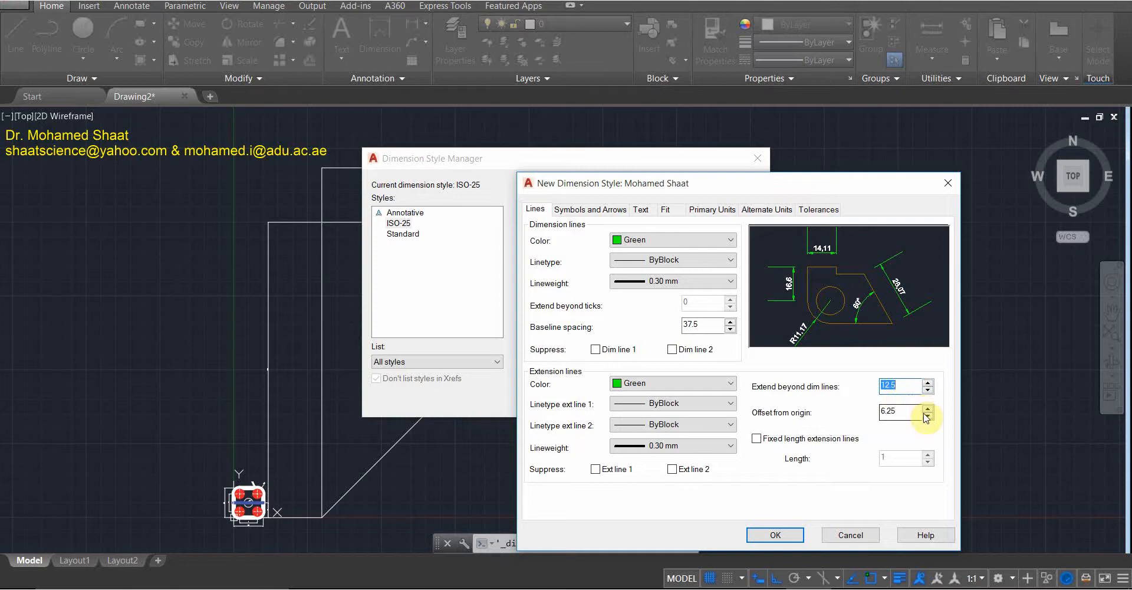
double_click(896, 412)
text(6.25)
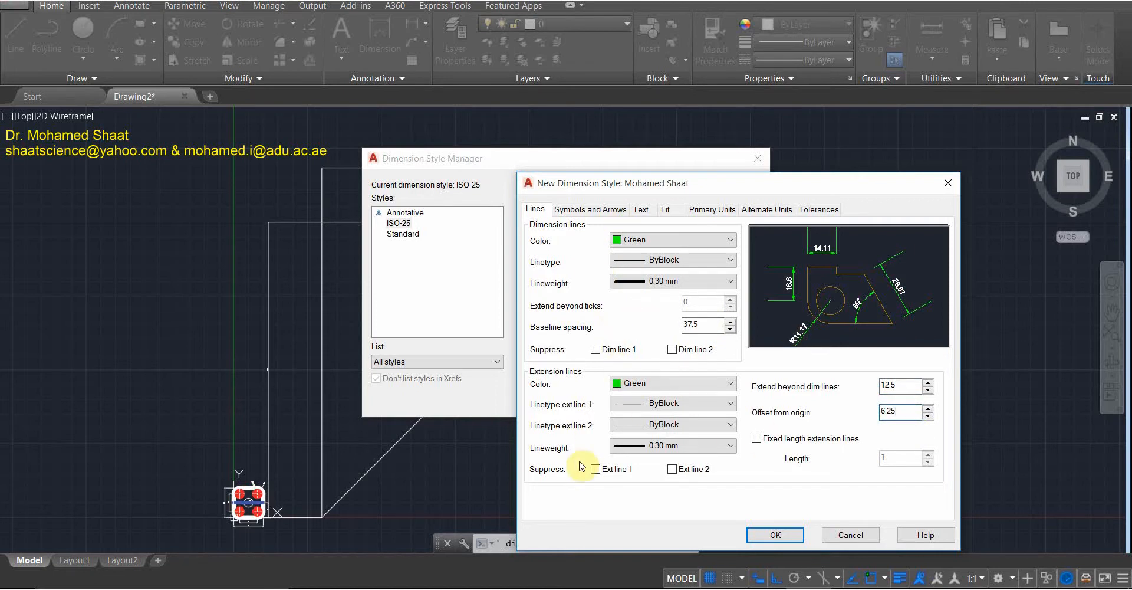
Set the arrow size of the dimension style's arrowheads to 25.
click(589, 209)
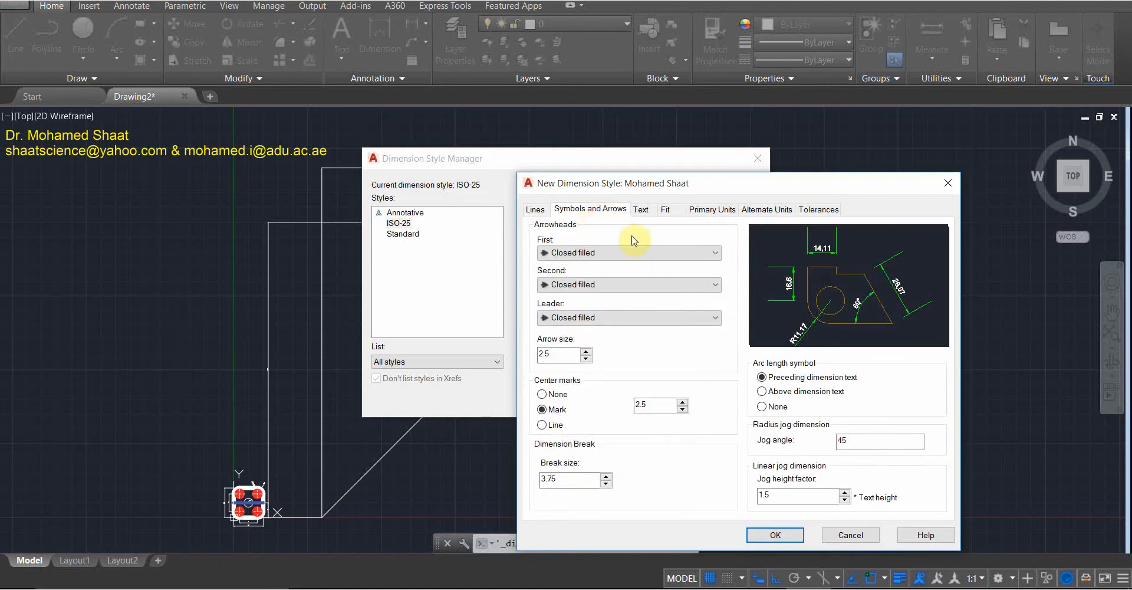
click(535, 208)
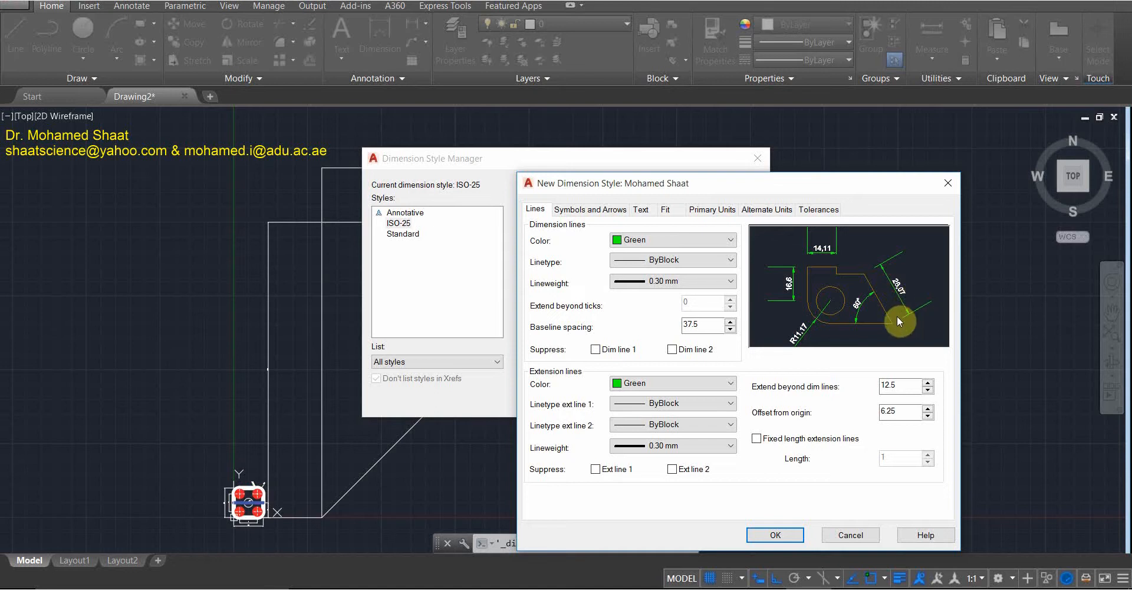
click(589, 210)
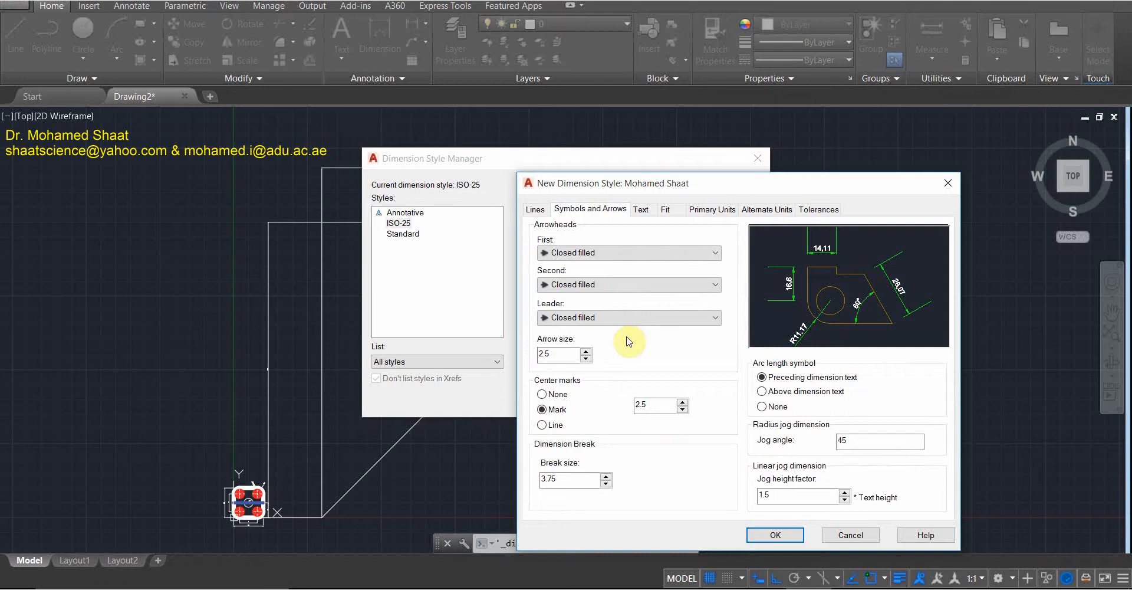
drag(553, 353, 533, 354)
click(565, 354)
double_click(563, 354)
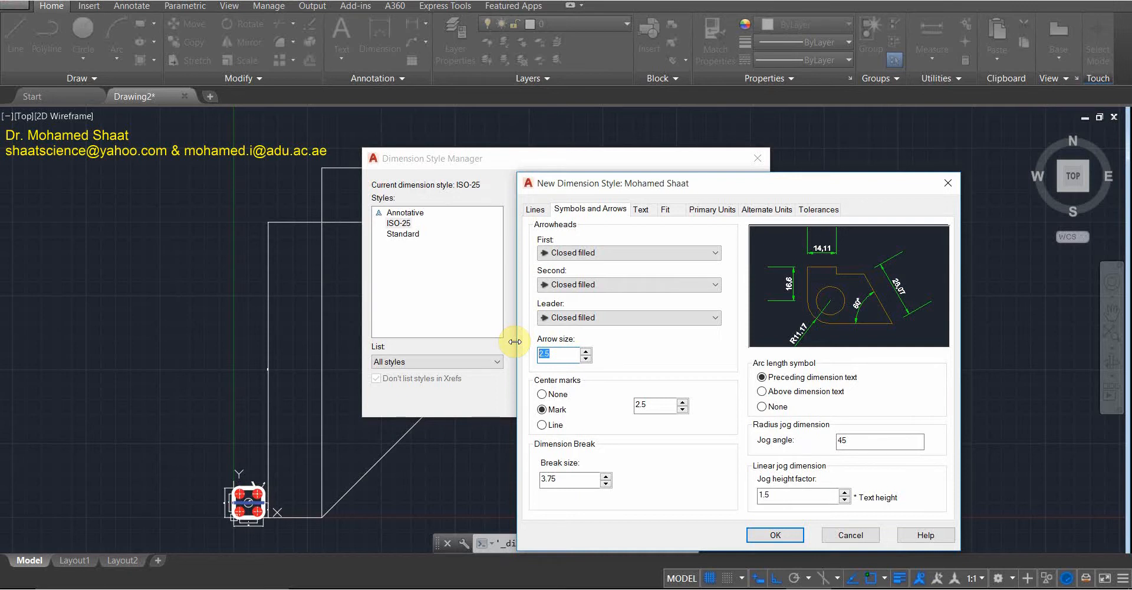
text(25)
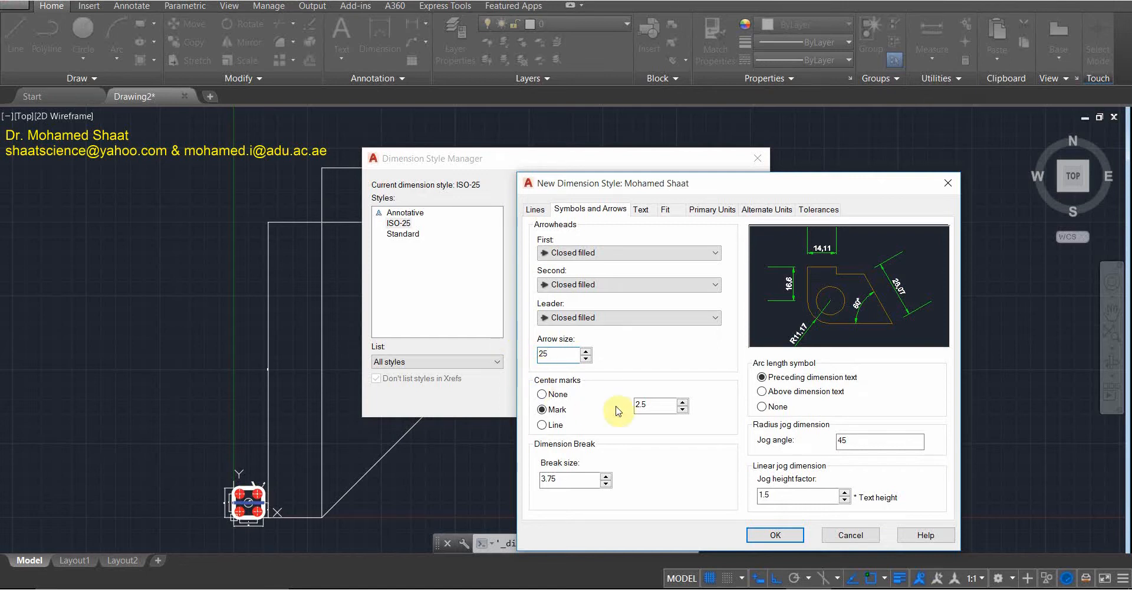
Set the center mark size to 25 and the dimension break size to 37.5.
double_click(651, 411)
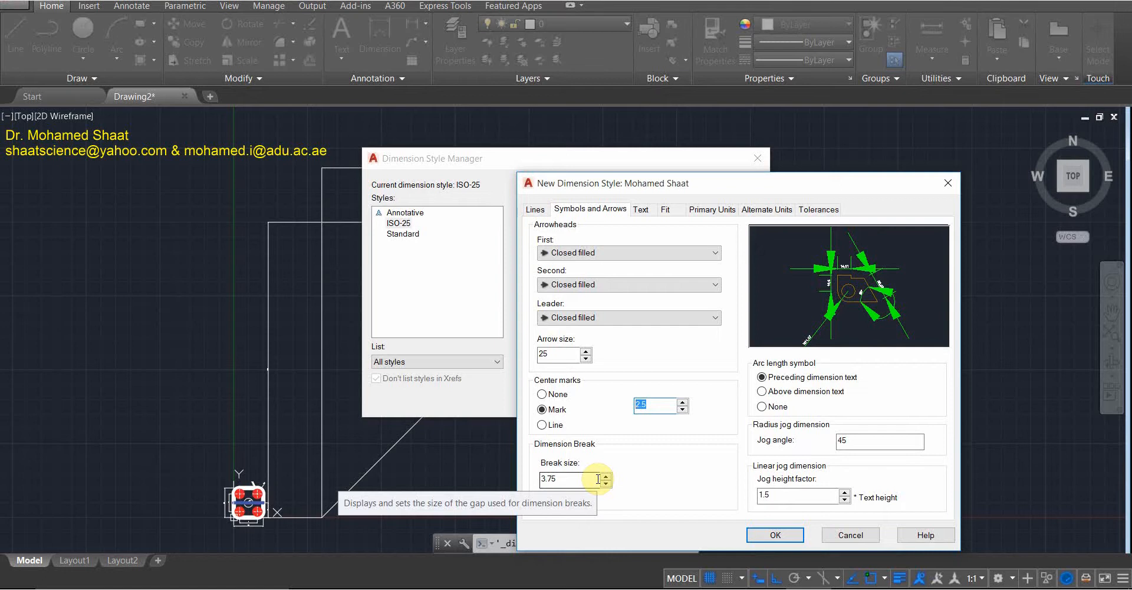
text(50)
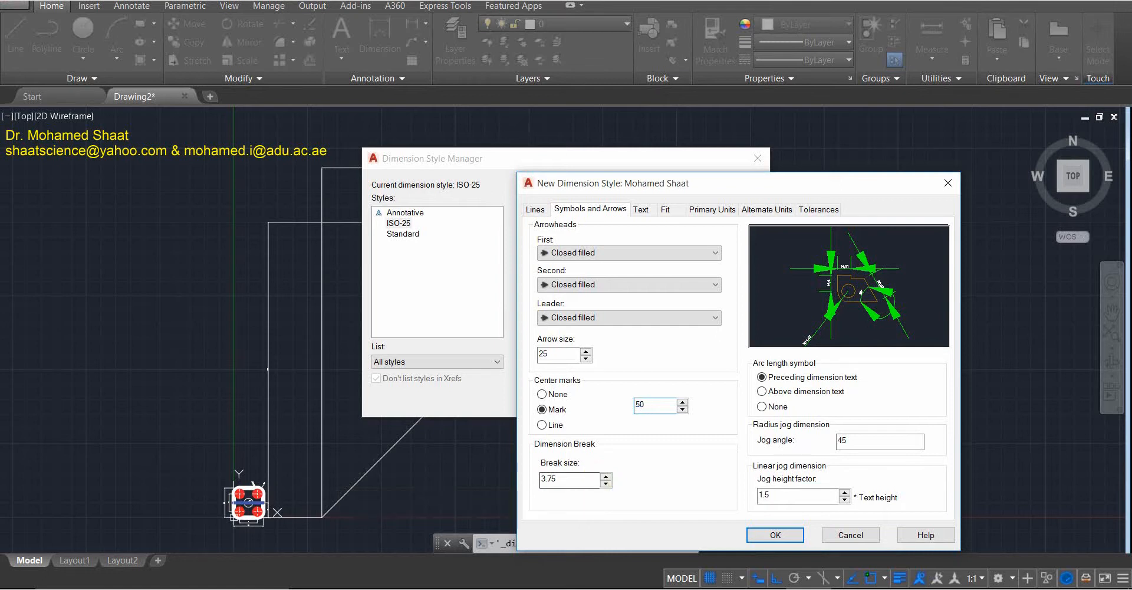
key(BackSpace)
key(BackSpace)
text(25)
click(584, 478)
drag(551, 480, 534, 479)
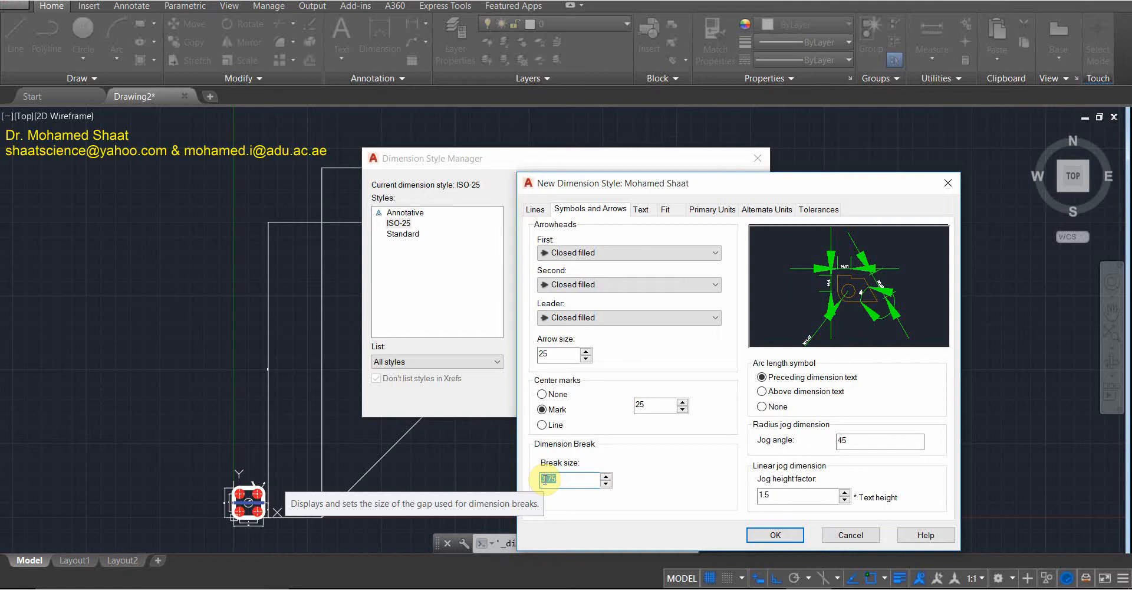
text(37.5)
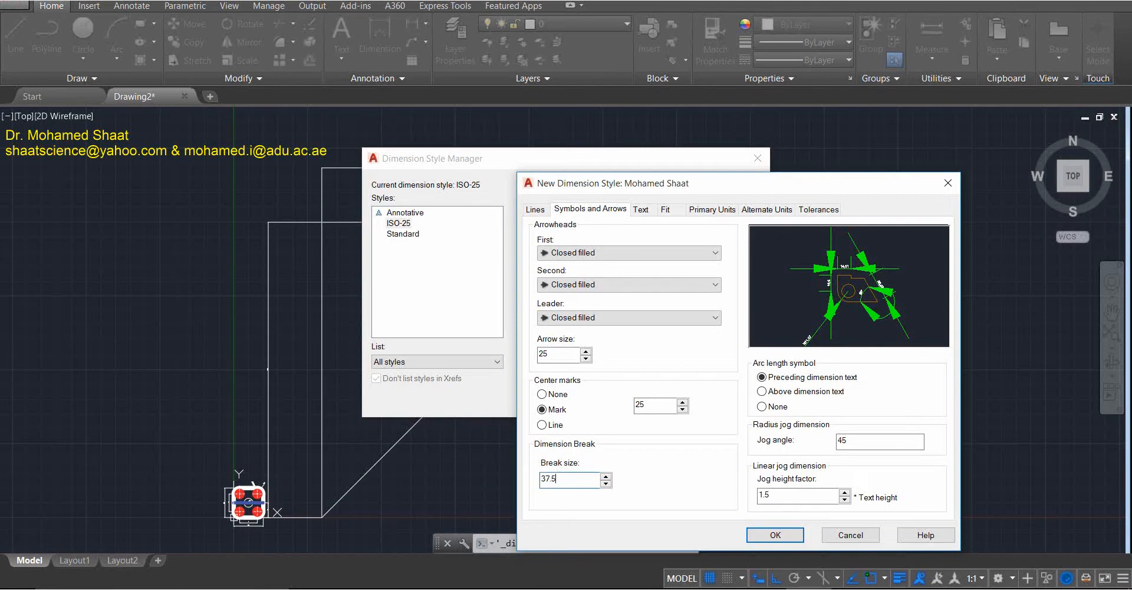
click(871, 442)
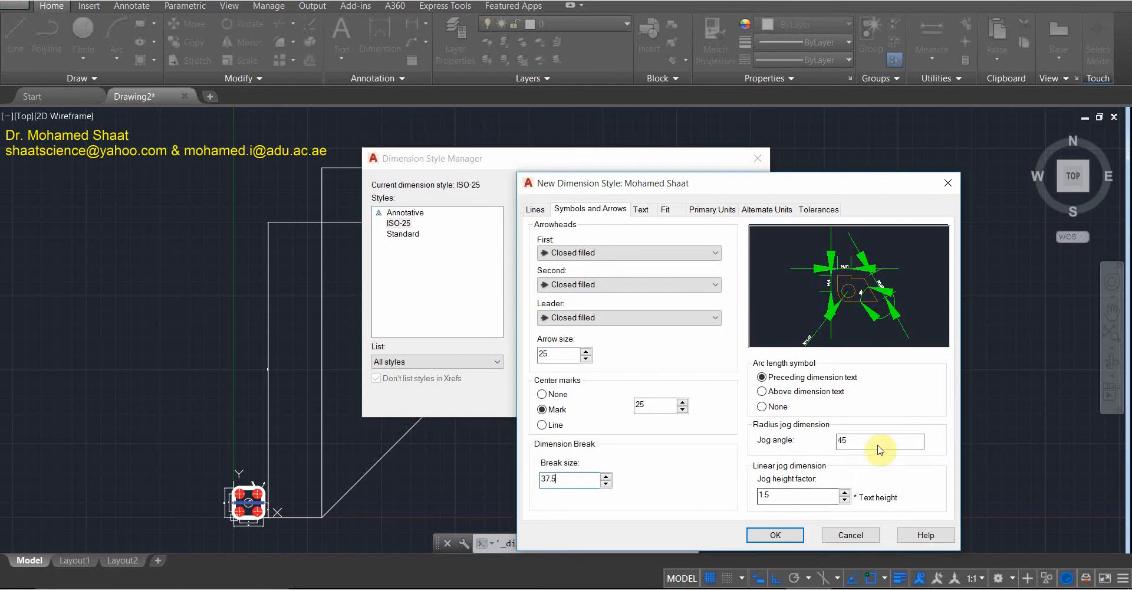
click(812, 500)
drag(798, 501, 715, 496)
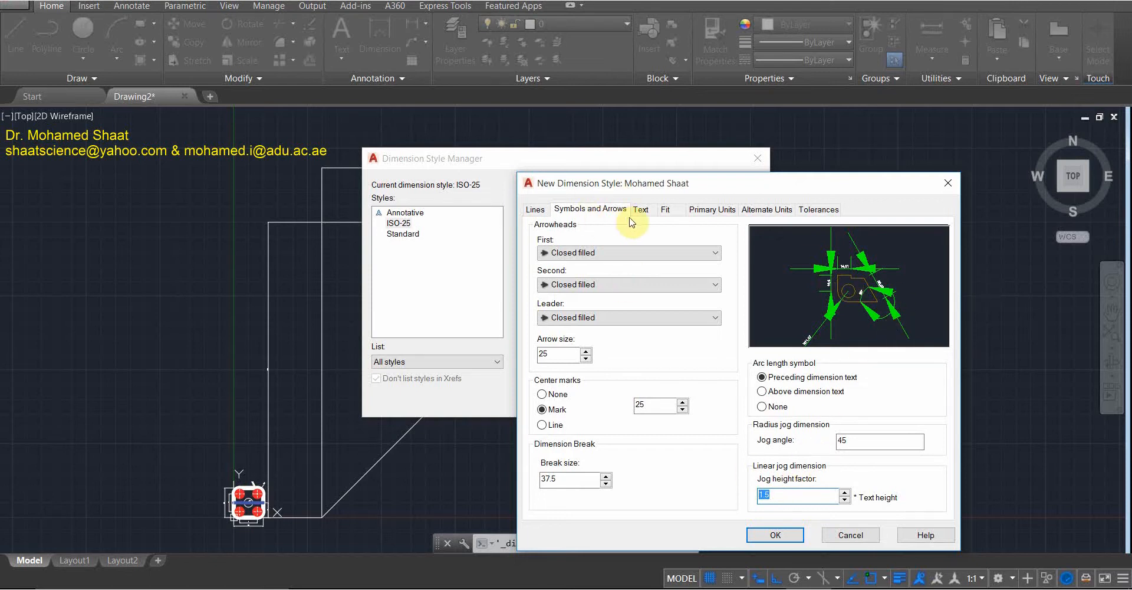
Set the dimension text height to 25 and the text's offset from the dimension line to 6.25.
click(642, 211)
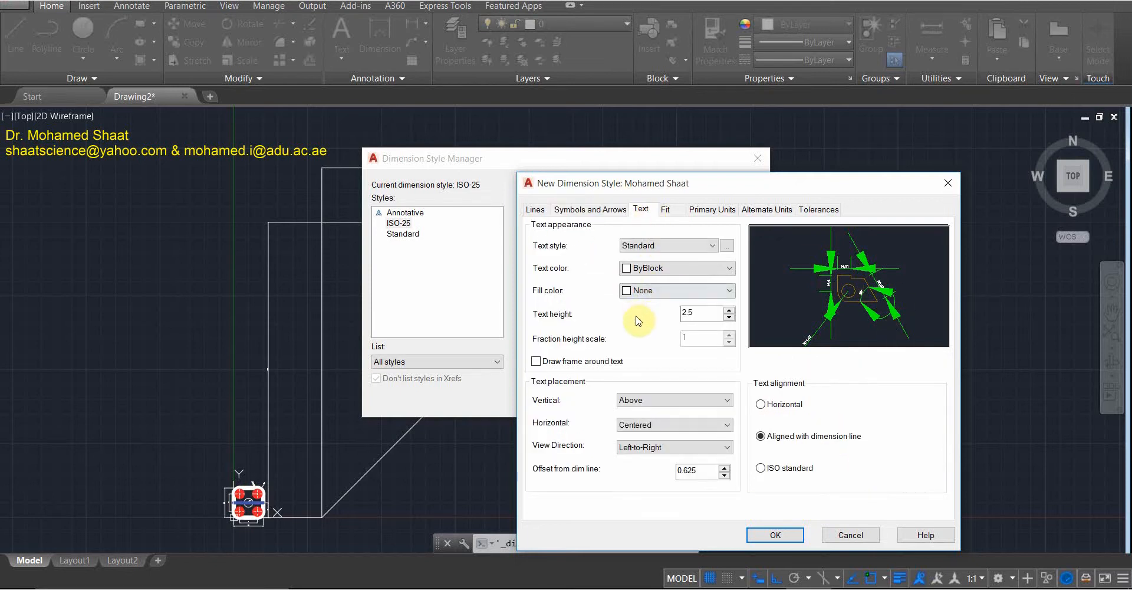
double_click(704, 313)
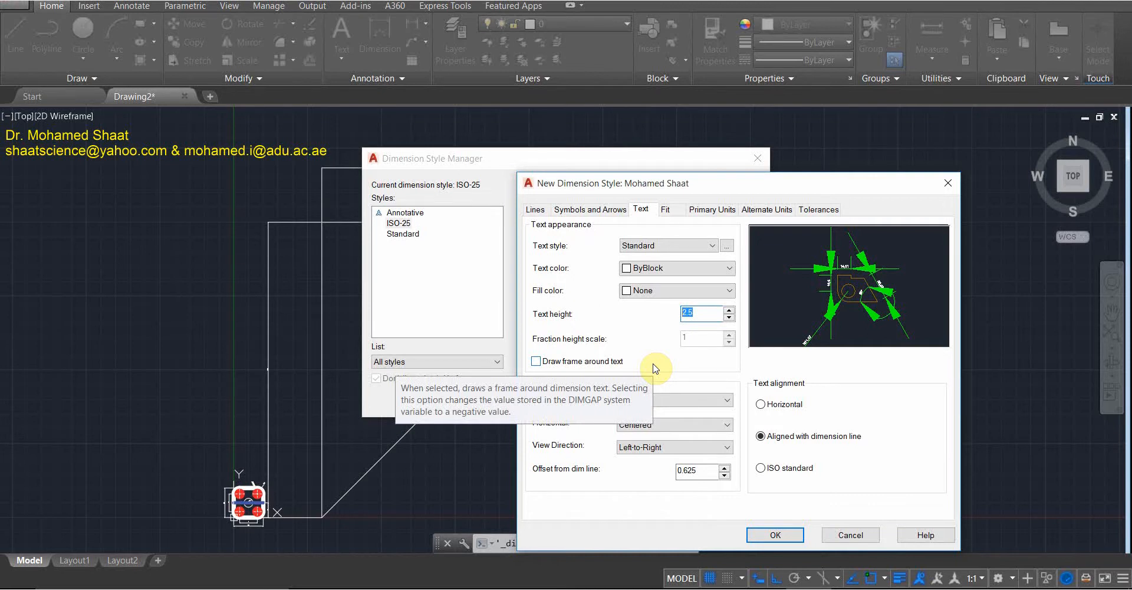
text(25)
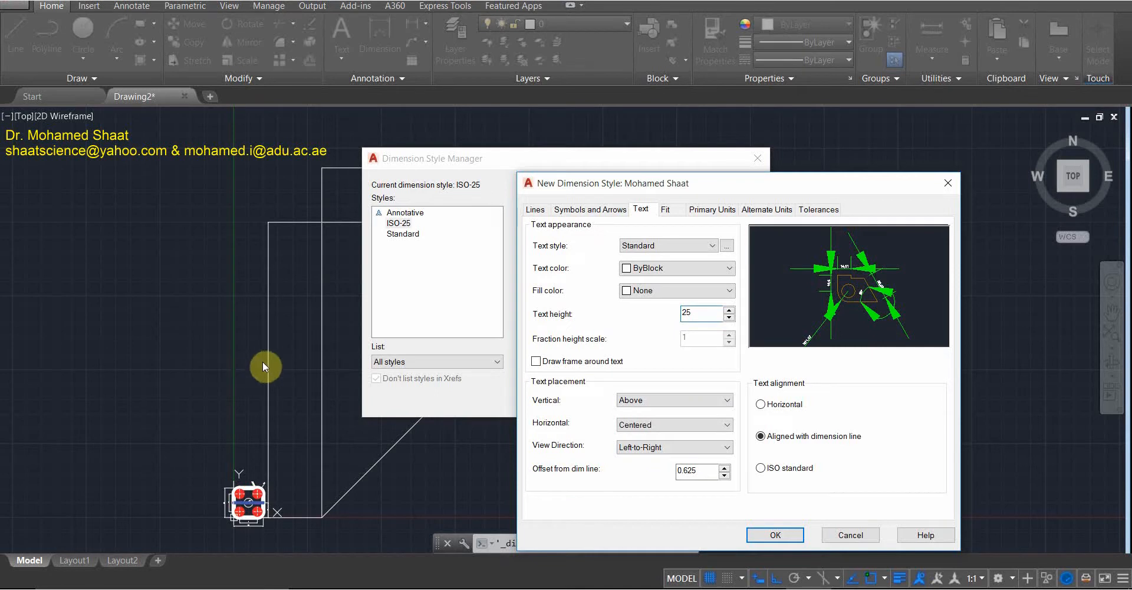
double_click(708, 470)
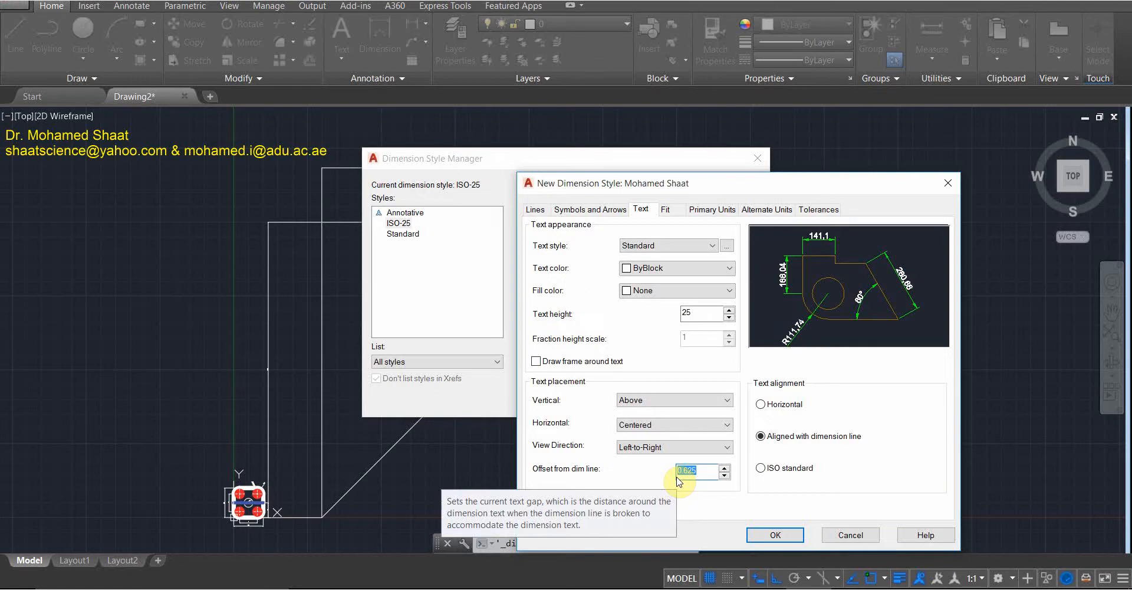
text(6.25)
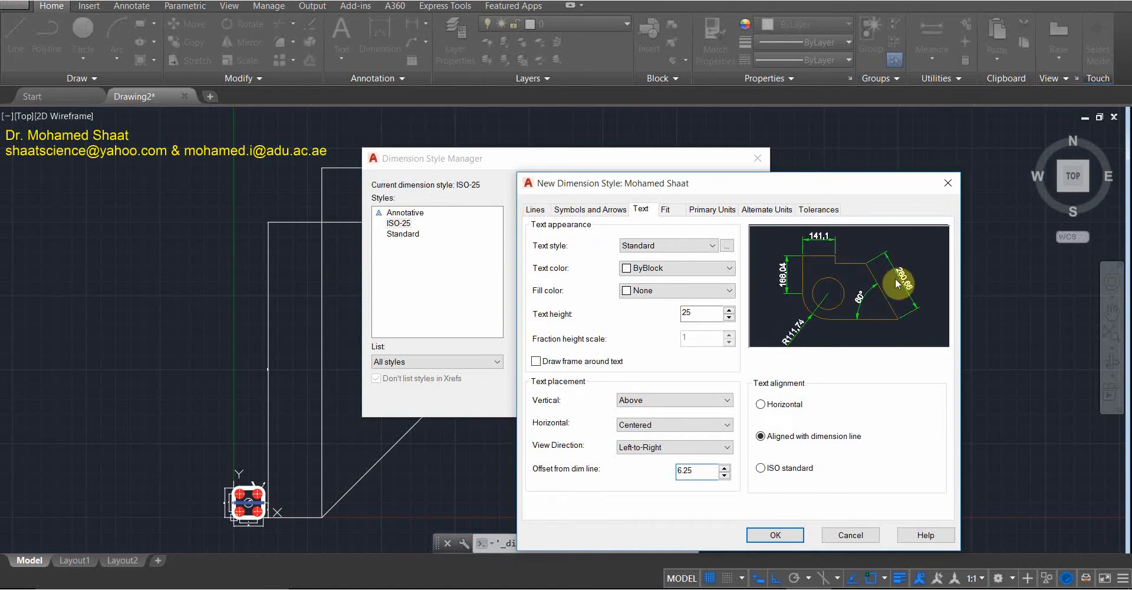
Compare the horizontal, aligned and ISO text alignments in the preview and choose ISO standard for the dimension text.
click(785, 408)
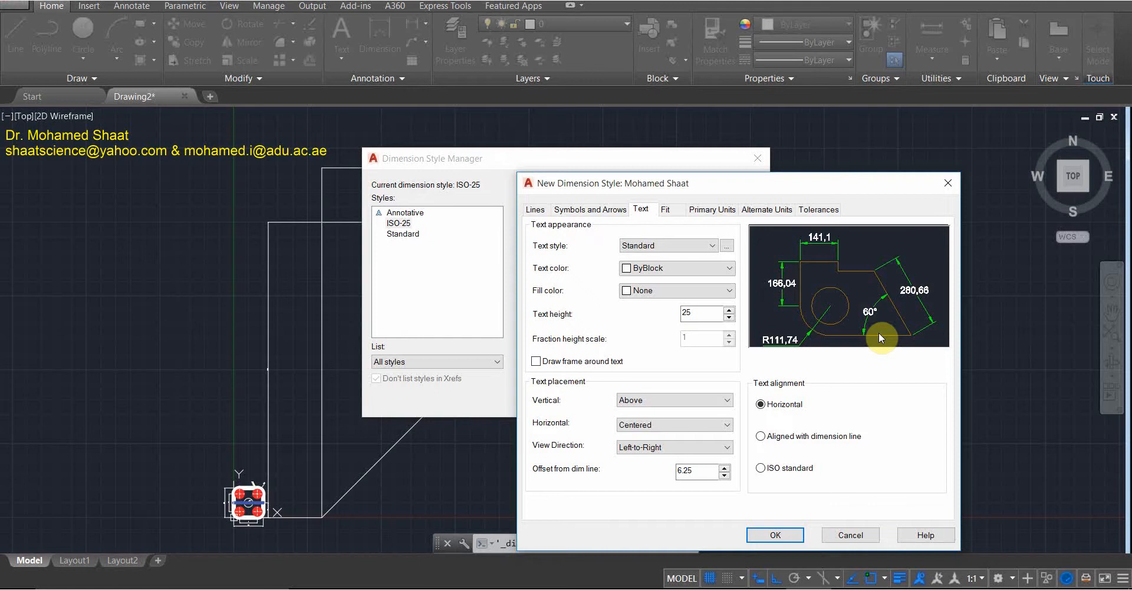
click(790, 469)
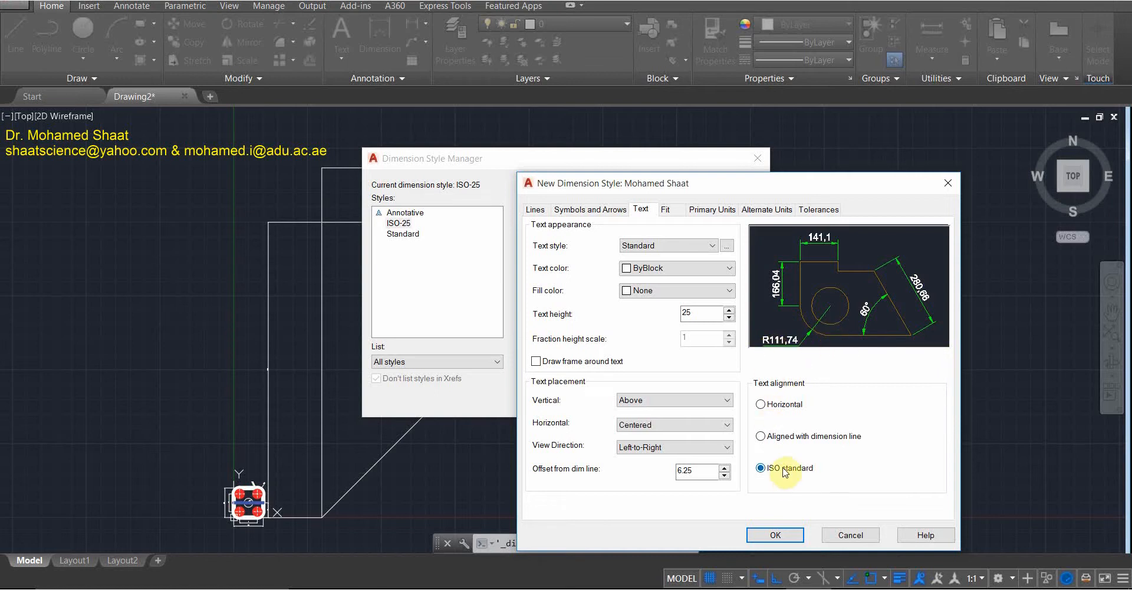
click(785, 437)
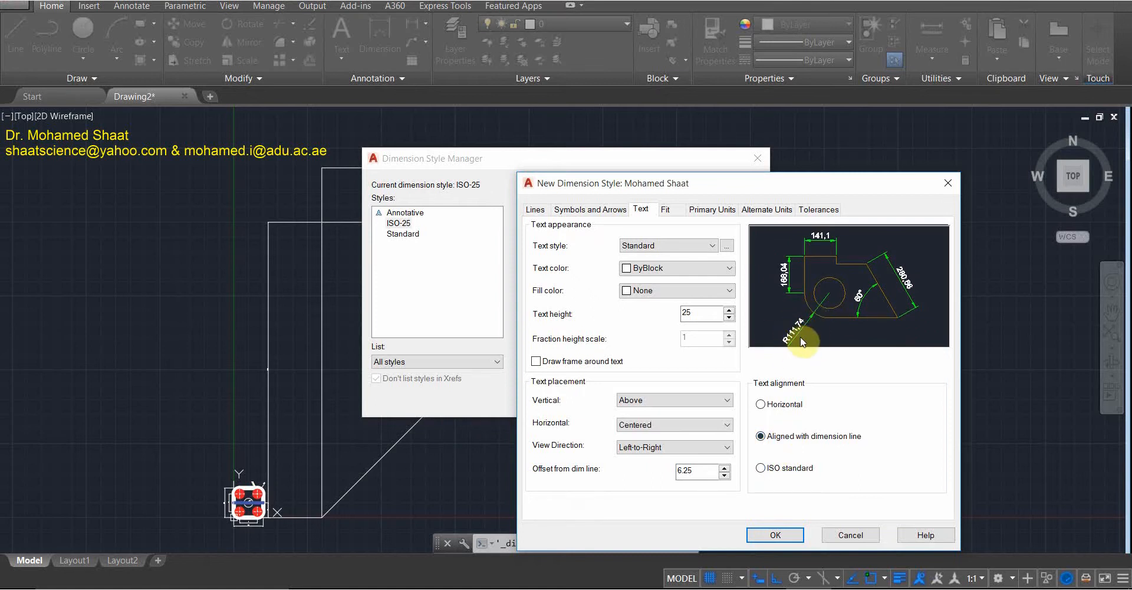
click(780, 471)
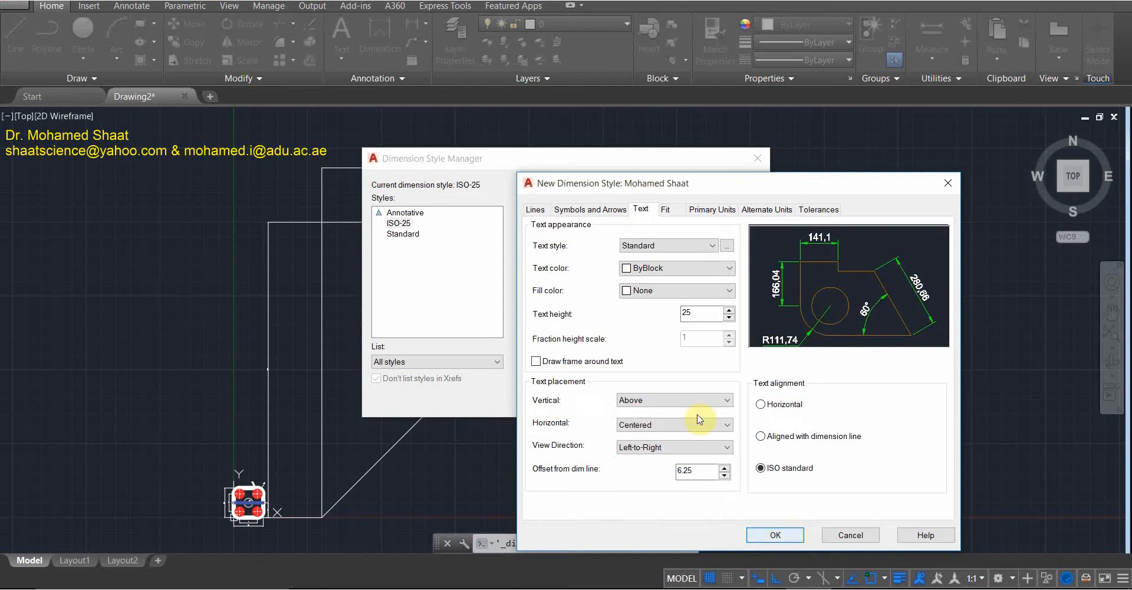
Review the new dimension style's line, arrow and text settings for consistent scaling.
click(593, 210)
click(538, 210)
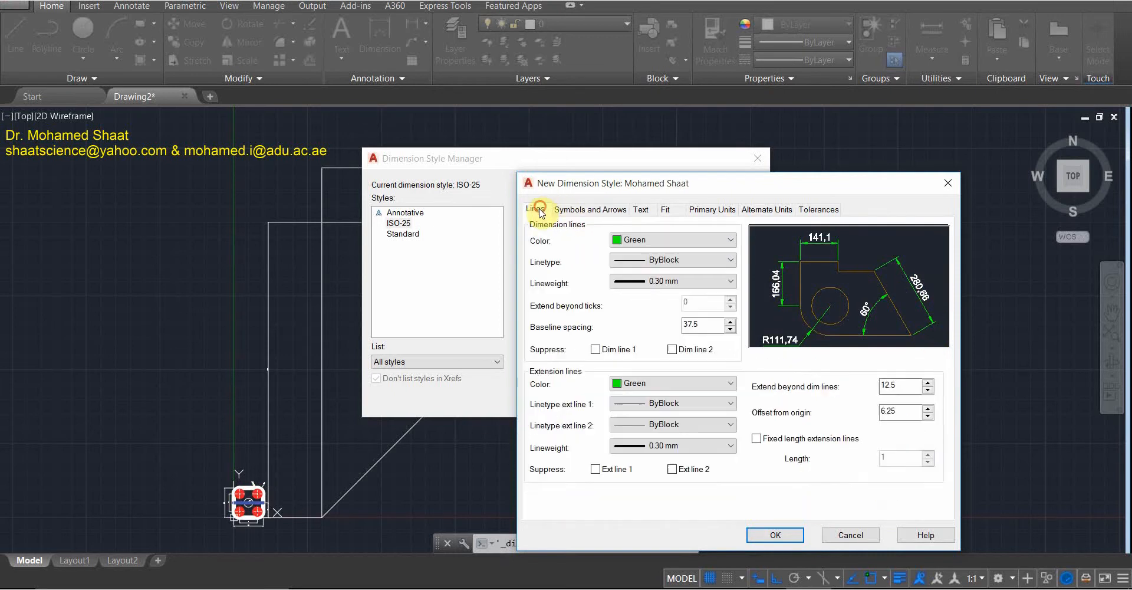
click(575, 210)
click(634, 210)
click(595, 210)
click(538, 210)
click(575, 209)
click(640, 209)
click(590, 209)
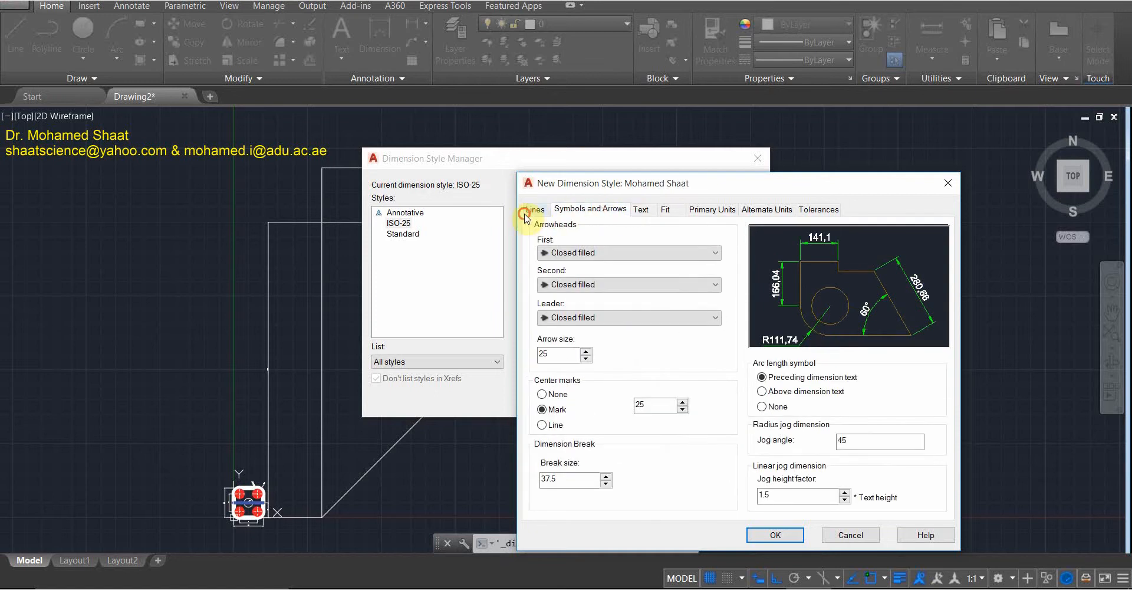
click(526, 212)
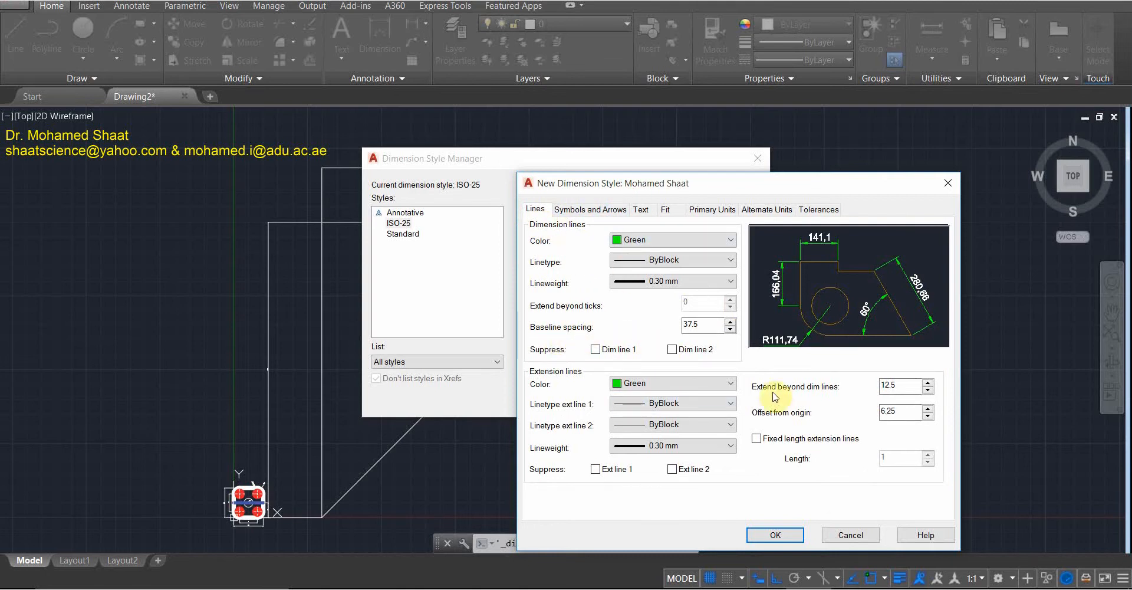
click(592, 215)
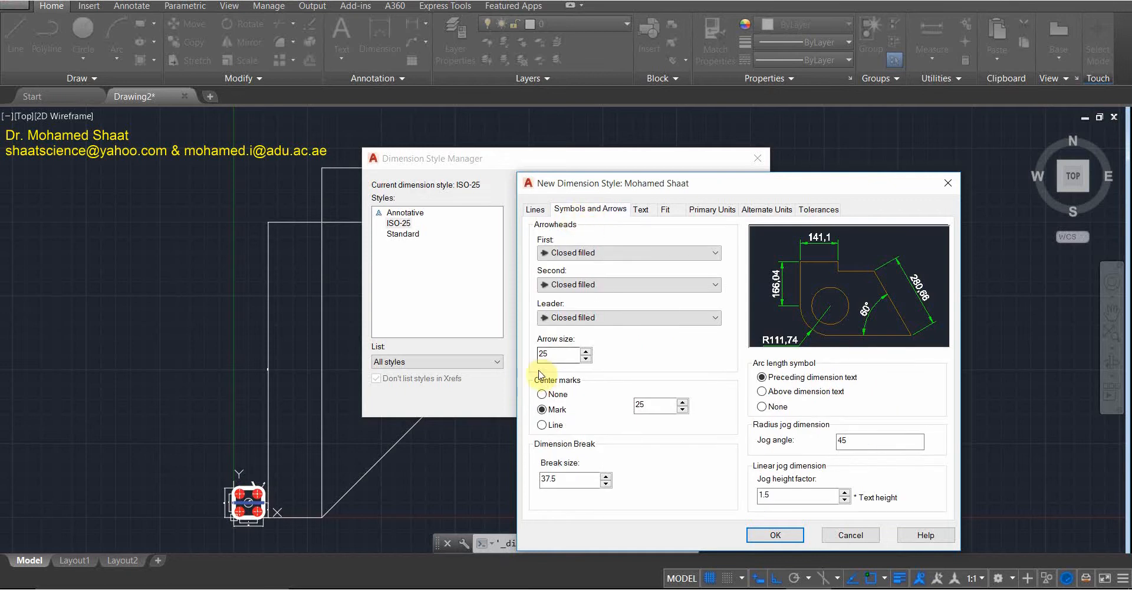
click(637, 215)
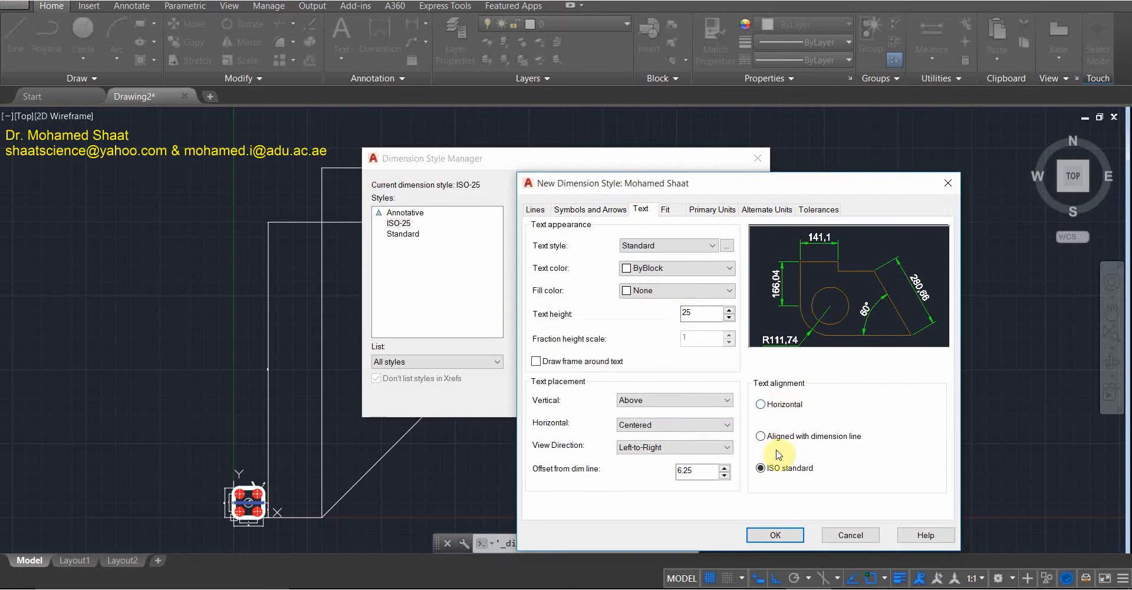
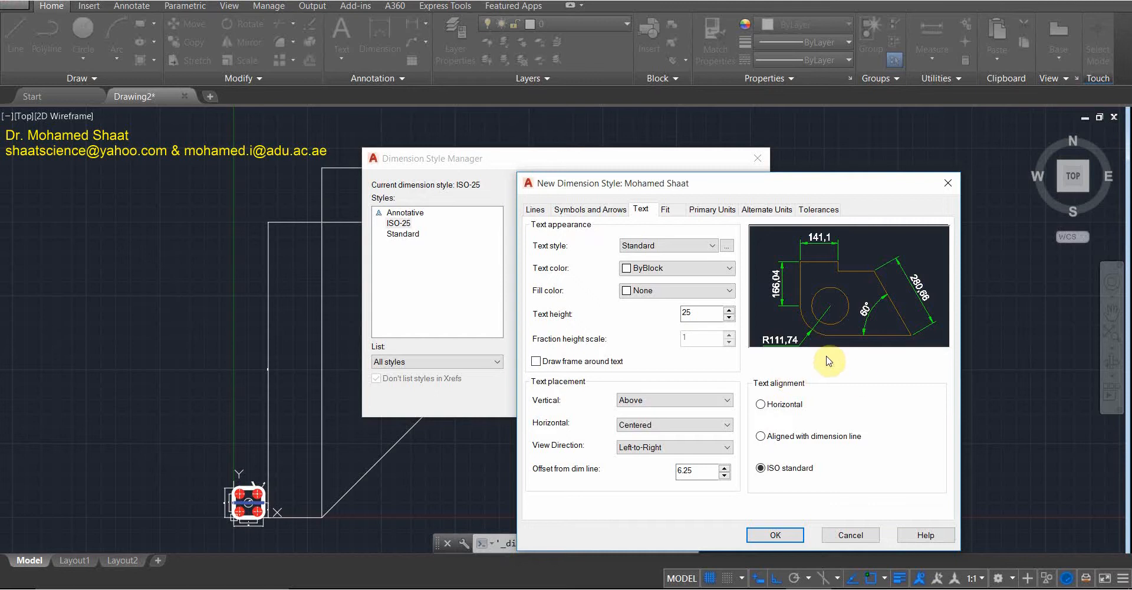
Save the new custom dimension style and make it the current dimension style.
click(774, 534)
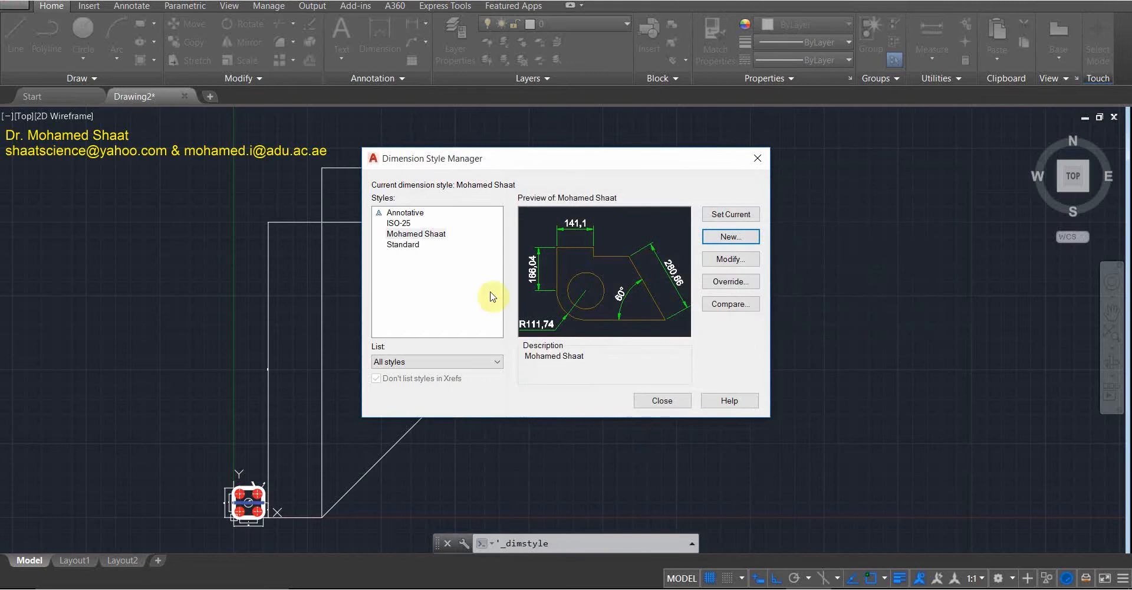
click(437, 250)
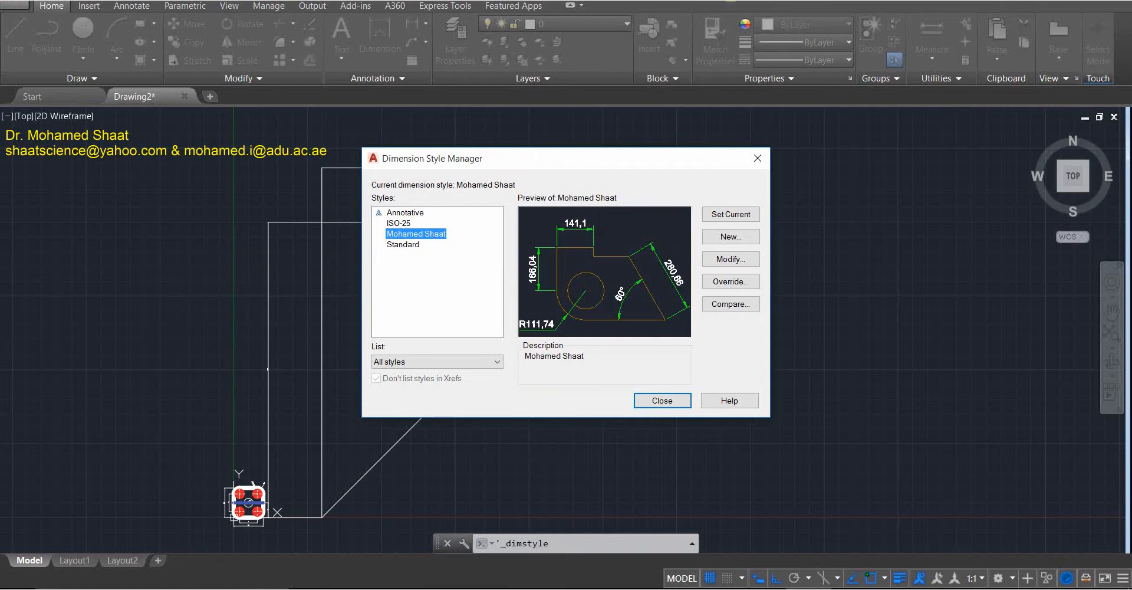
click(672, 401)
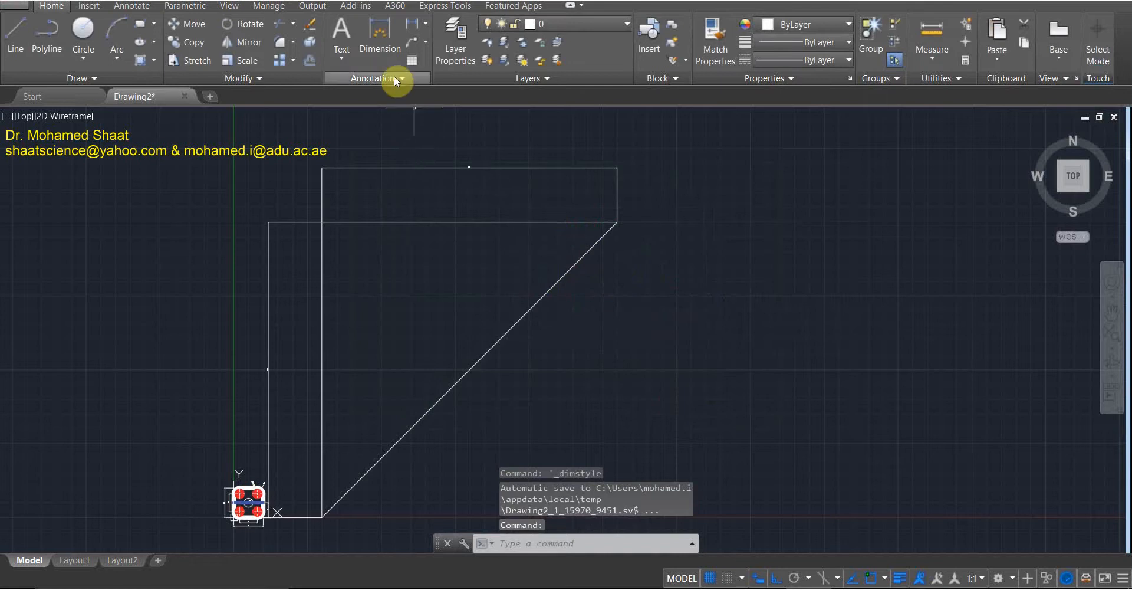
click(397, 77)
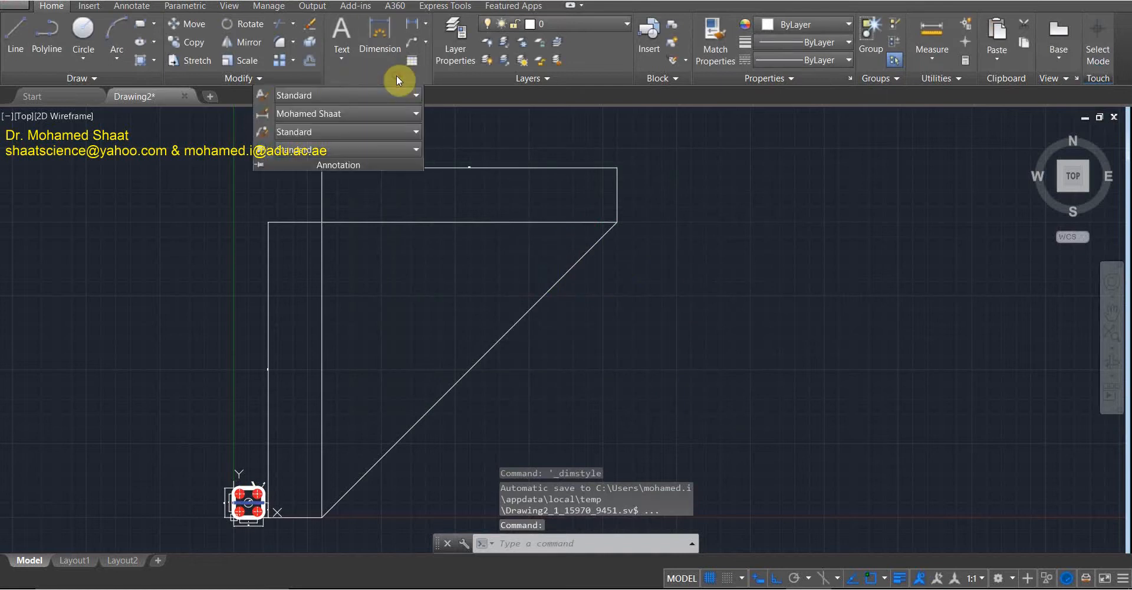
click(329, 114)
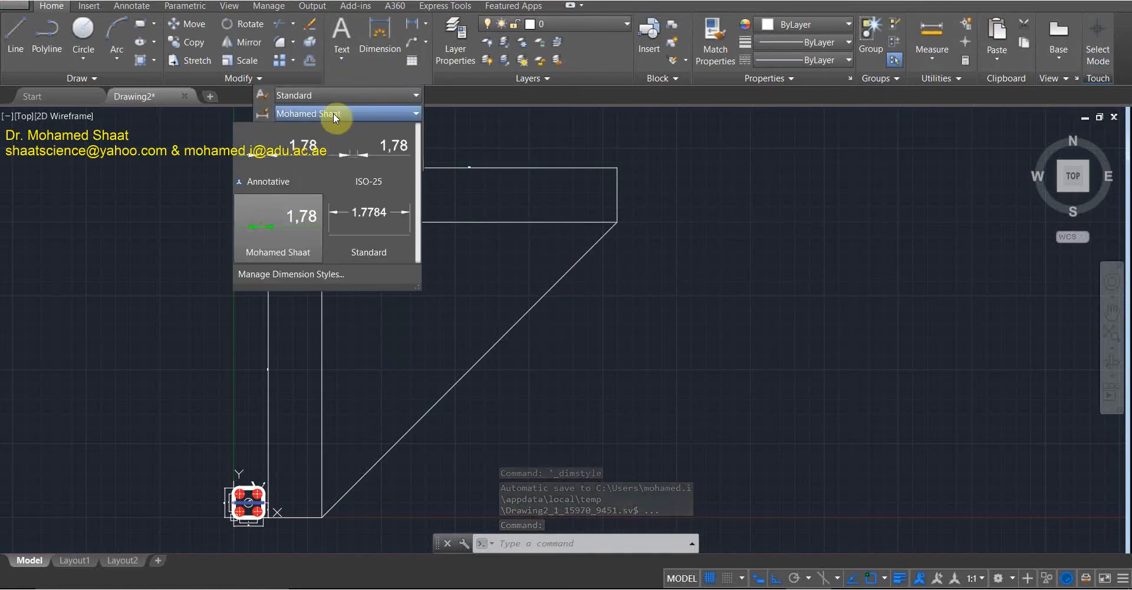
click(273, 232)
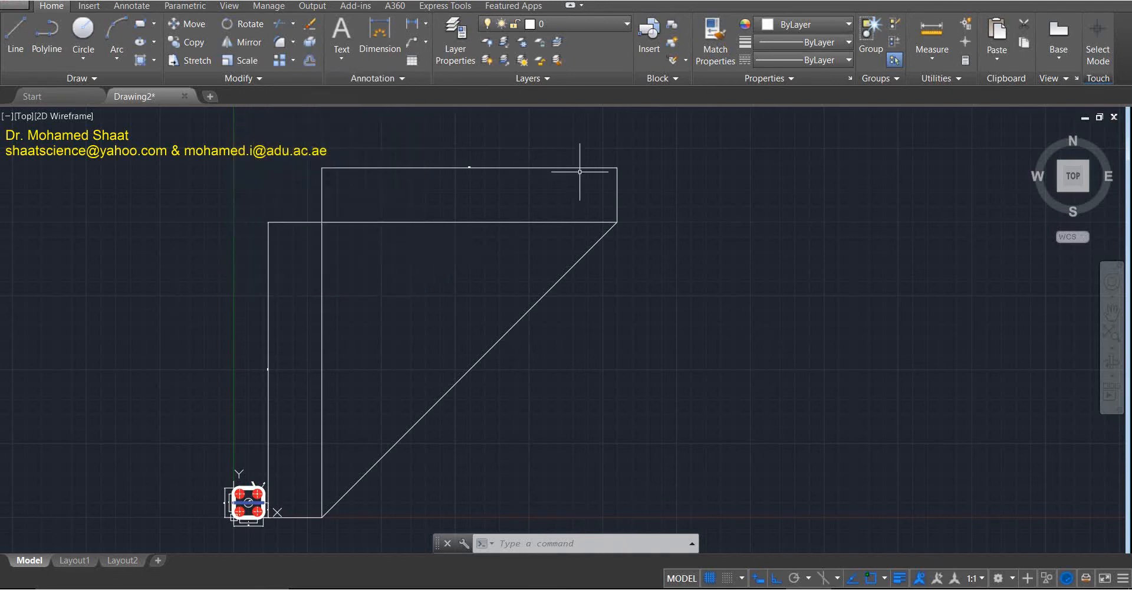
Apply the custom dimension style to the triangle's existing horizontal and vertical 1000 dimensions.
click(532, 145)
click(468, 171)
click(284, 257)
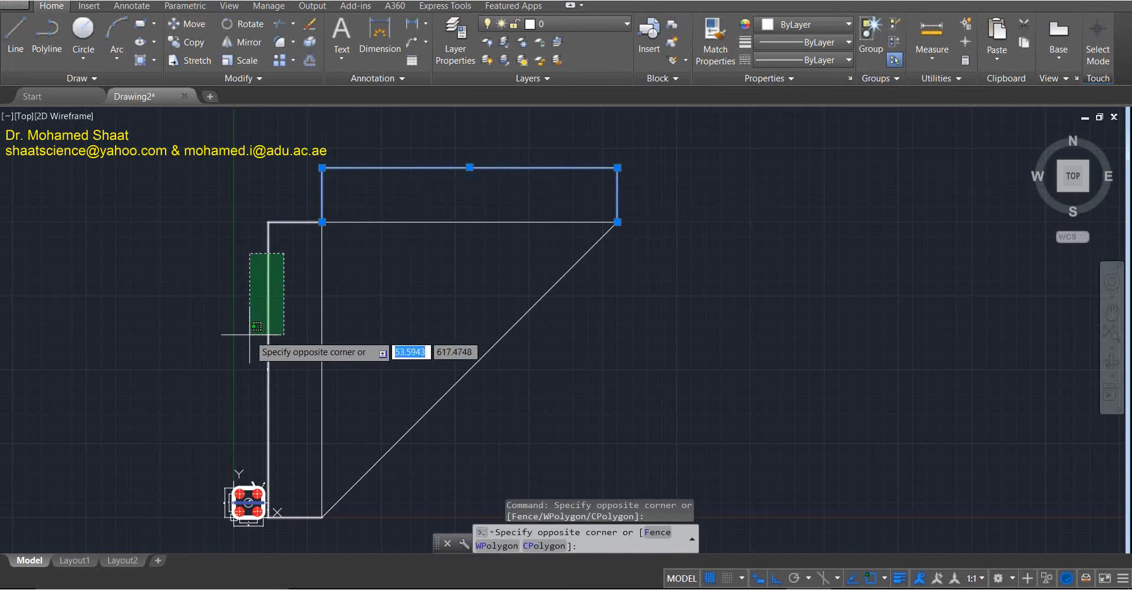
click(248, 333)
click(377, 85)
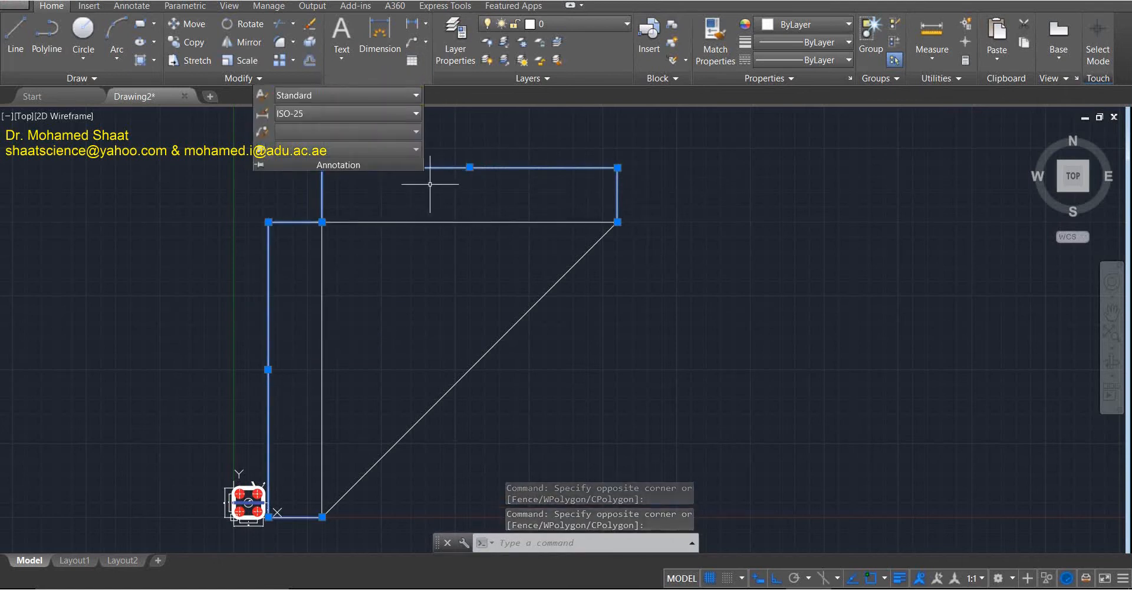
click(406, 80)
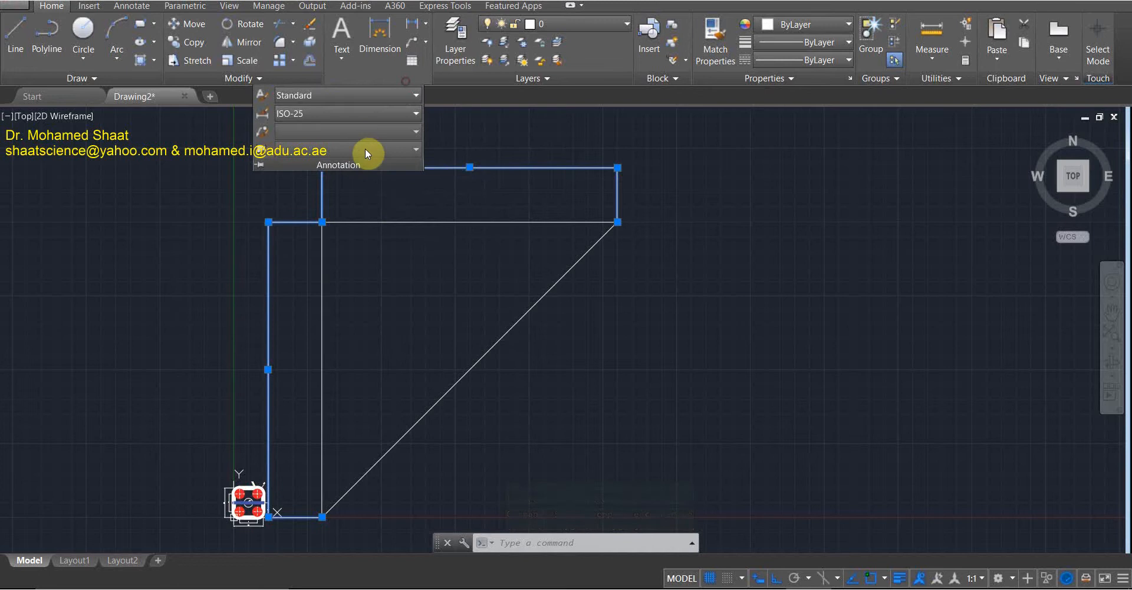
click(341, 112)
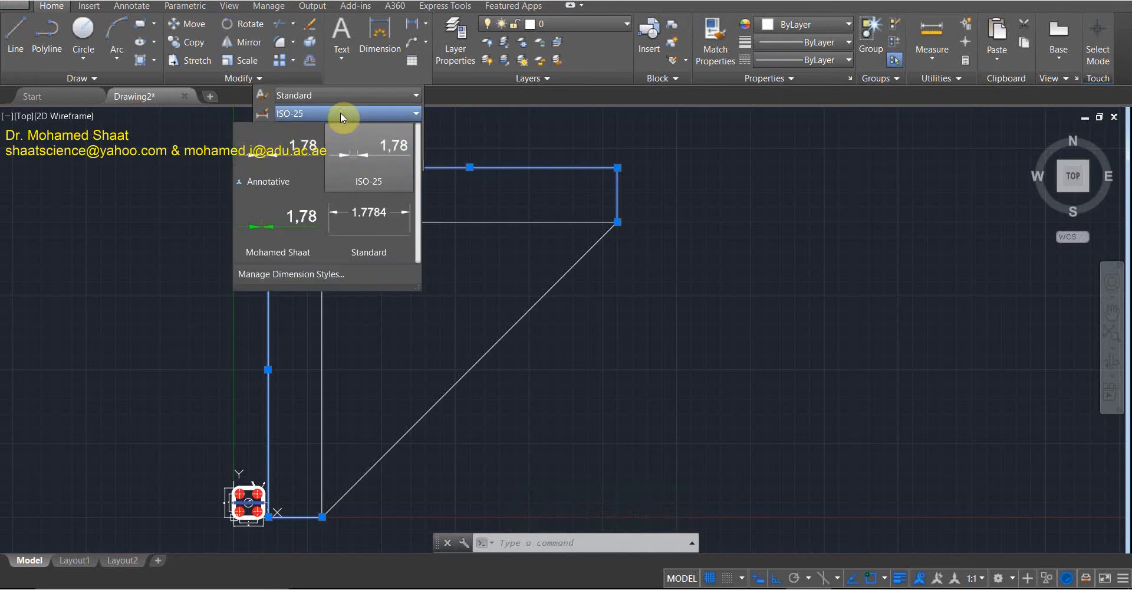
click(295, 224)
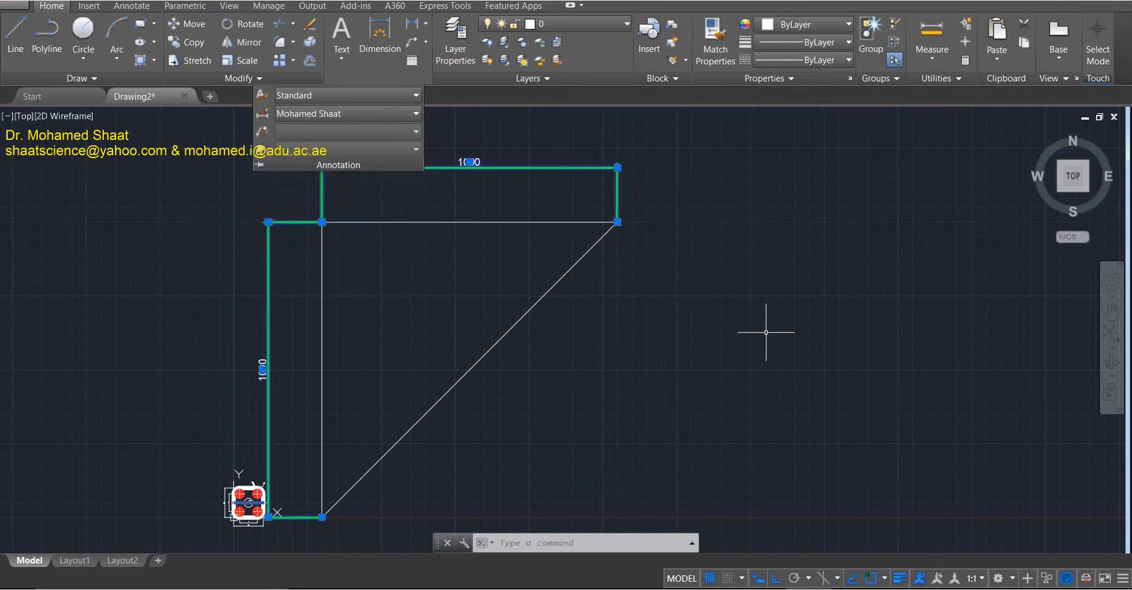
key(Escape)
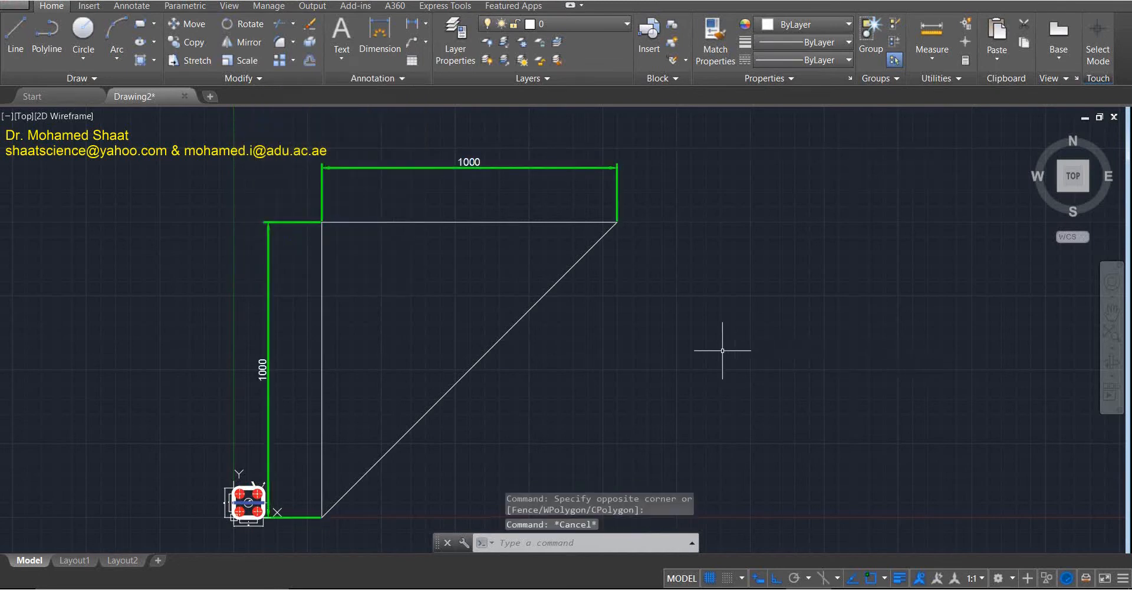
Examine the restyled horizontal dimension's text, arrowheads and line thickness above the triangle.
scroll(578, 200, up, 4)
middle_drag(600, 171, 720, 303)
scroll(563, 315, down, 6)
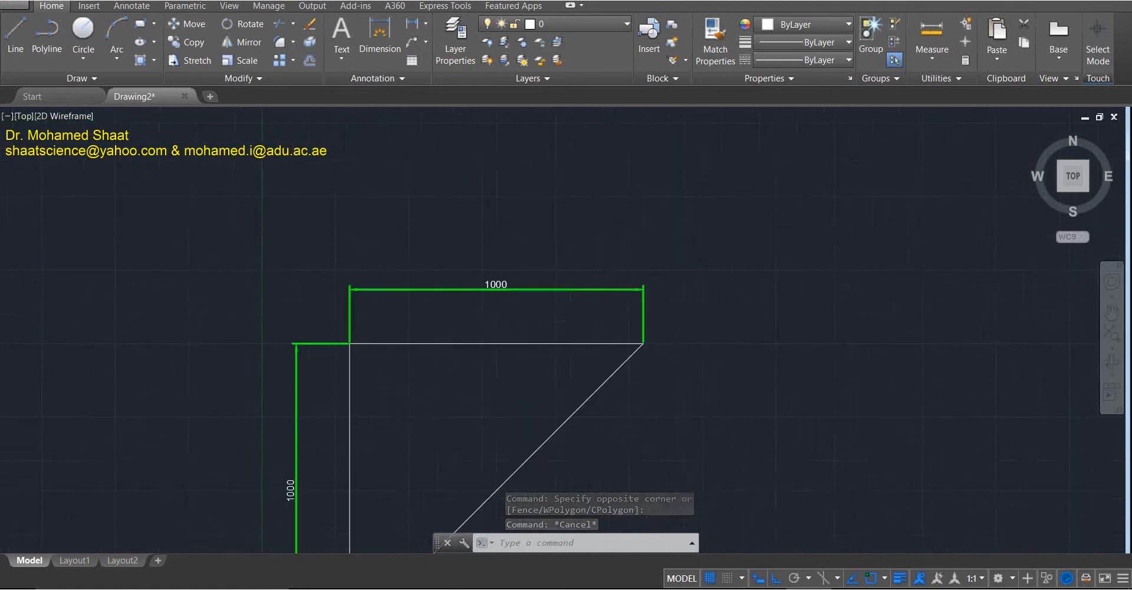
scroll(518, 258, up, 6)
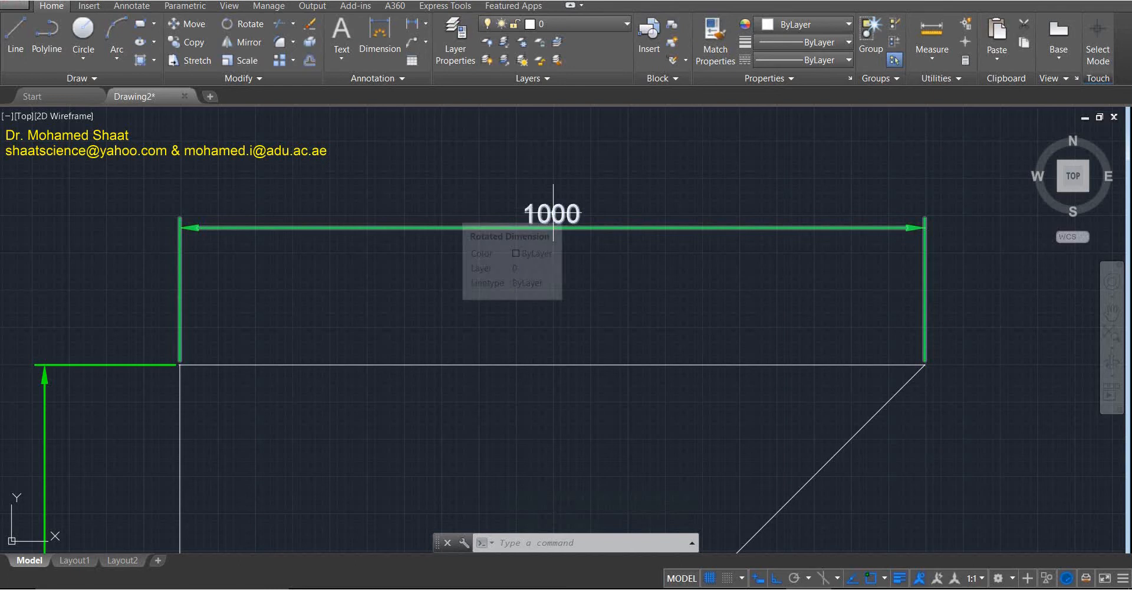
click(401, 79)
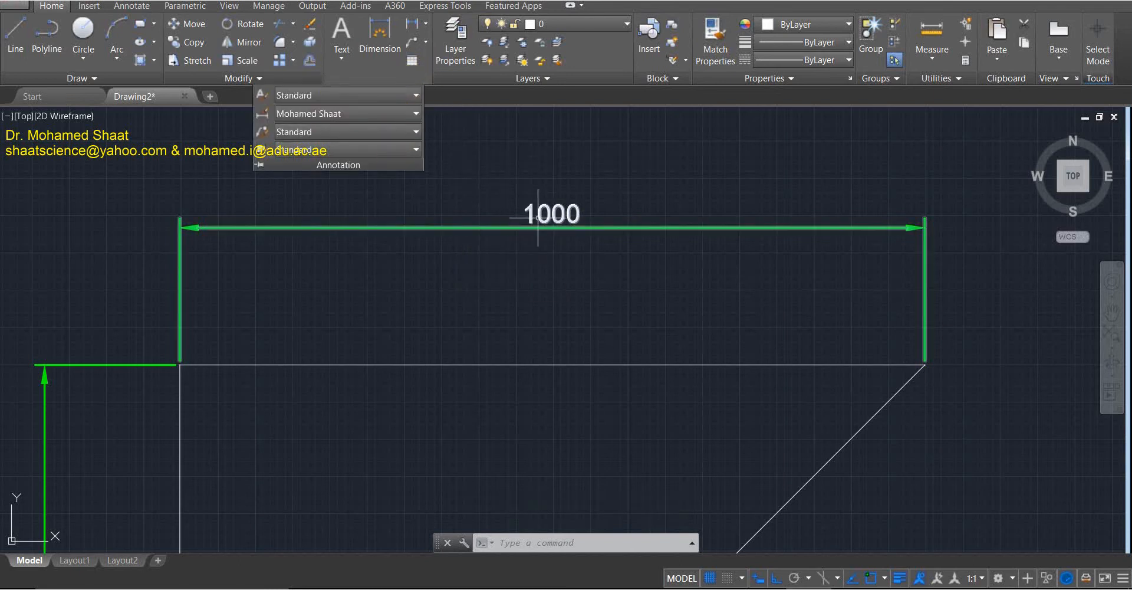
key(Escape)
key(Escape)
key(Escape)
scroll(548, 271, down, 4)
scroll(518, 223, down, 3)
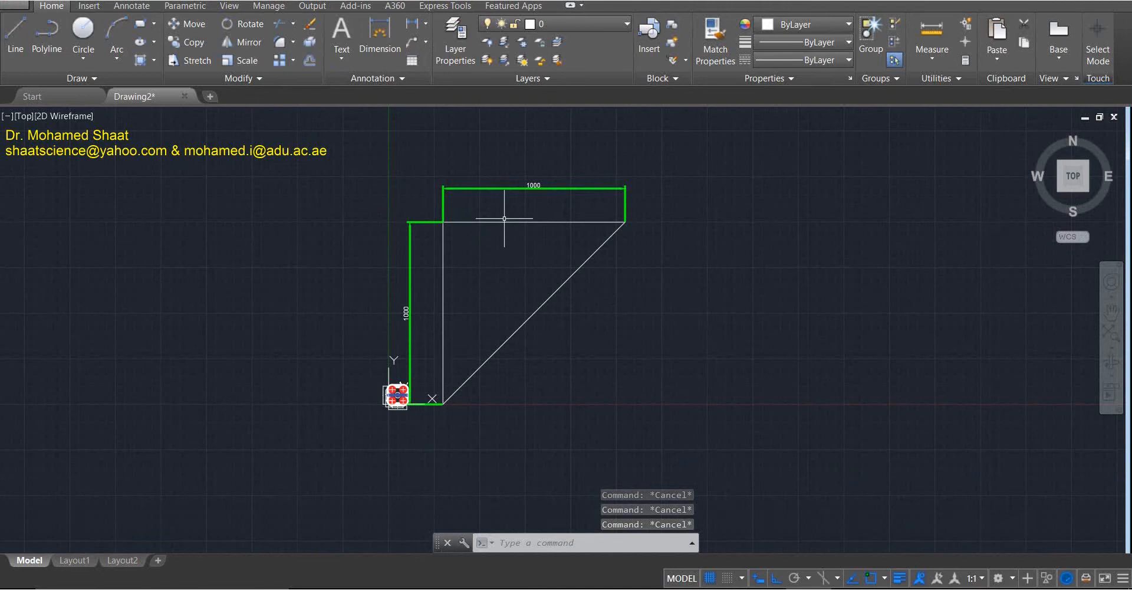
Inspect the gaps between the extension lines and the triangle's upper-left corner.
scroll(517, 203, up, 4)
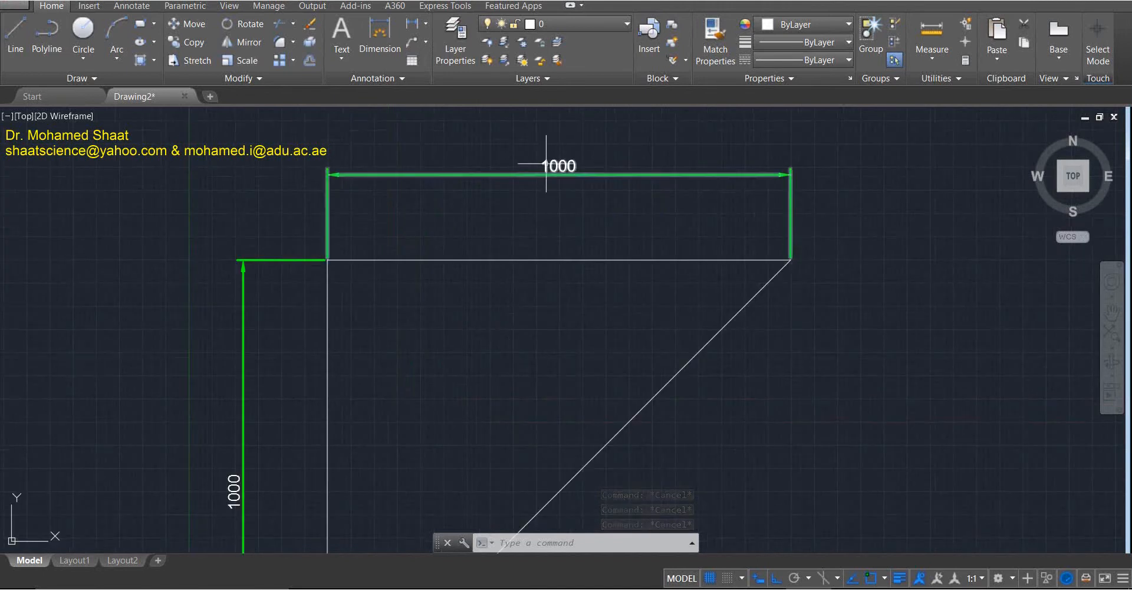
middle_drag(309, 327, 322, 257)
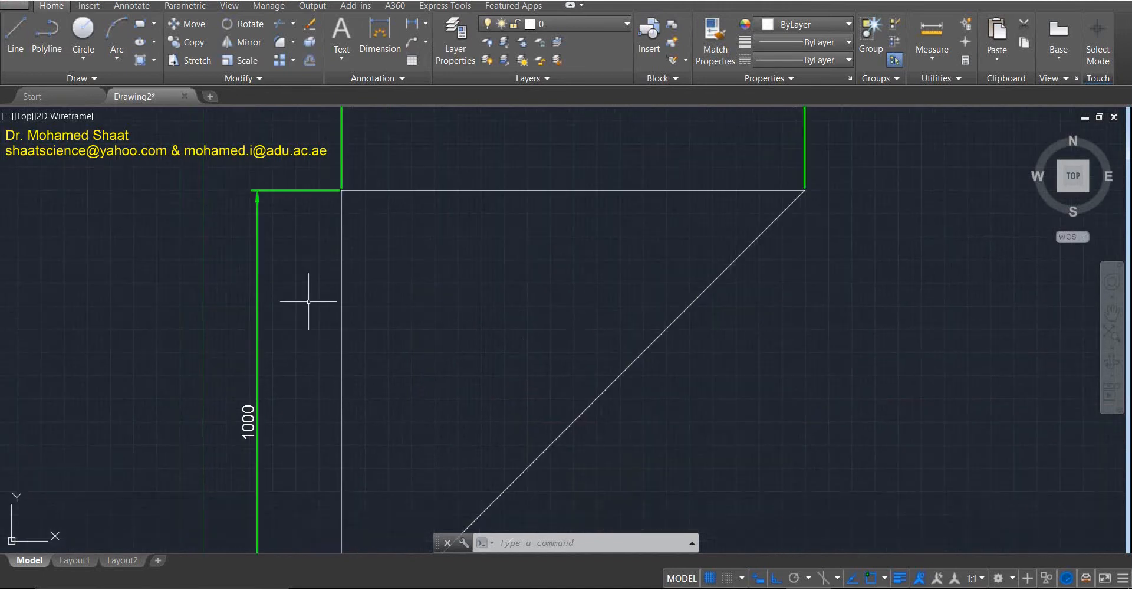
middle_drag(321, 382, 303, 338)
scroll(335, 170, up, 5)
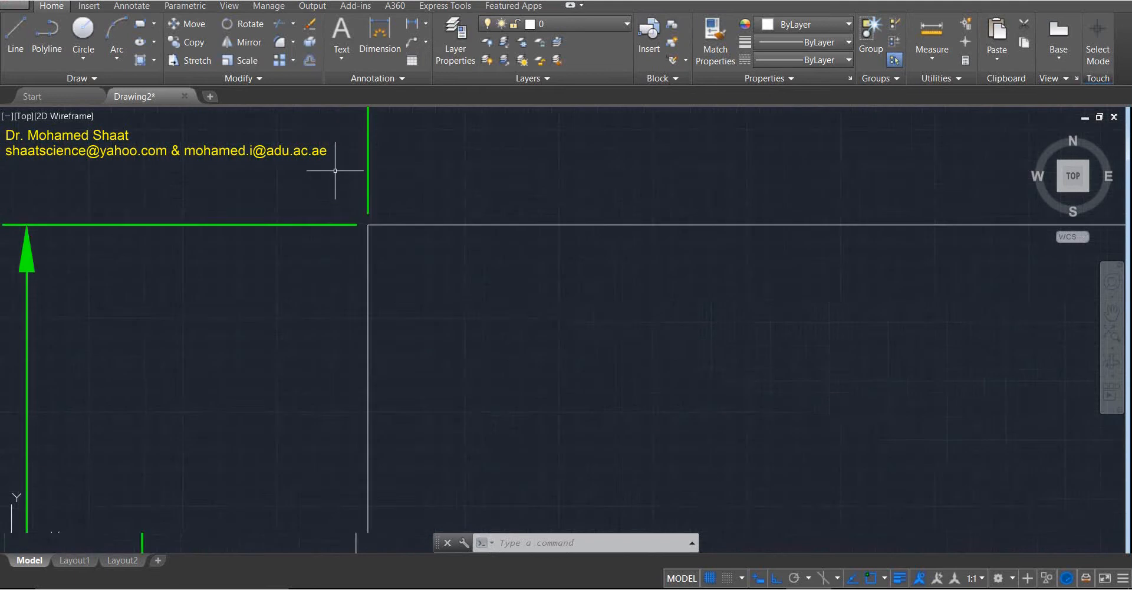
scroll(372, 251, up, 4)
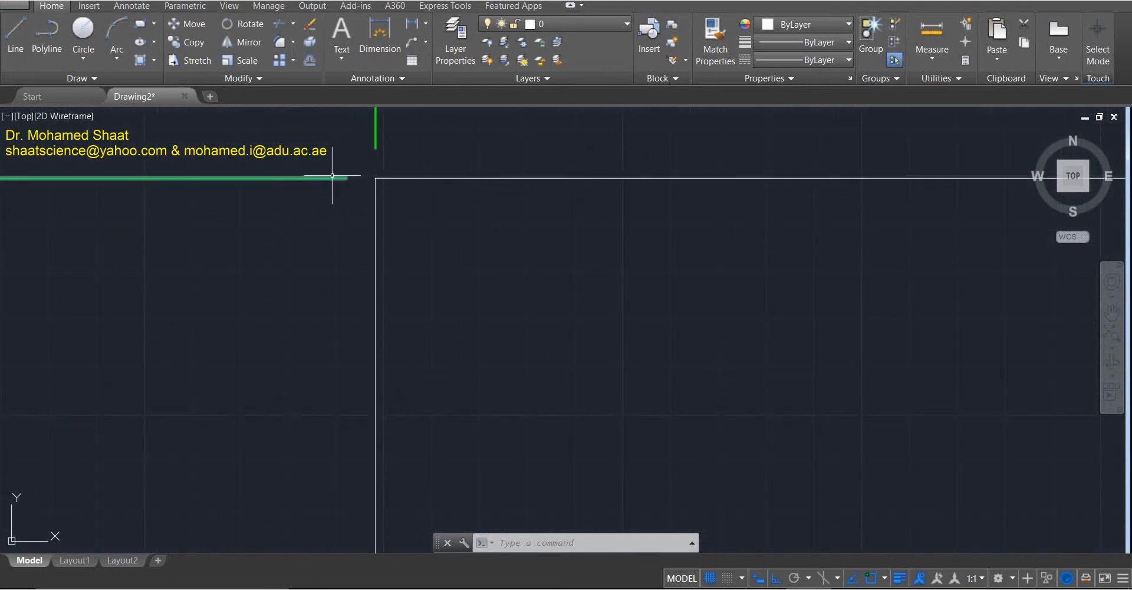
scroll(402, 273, up, 2)
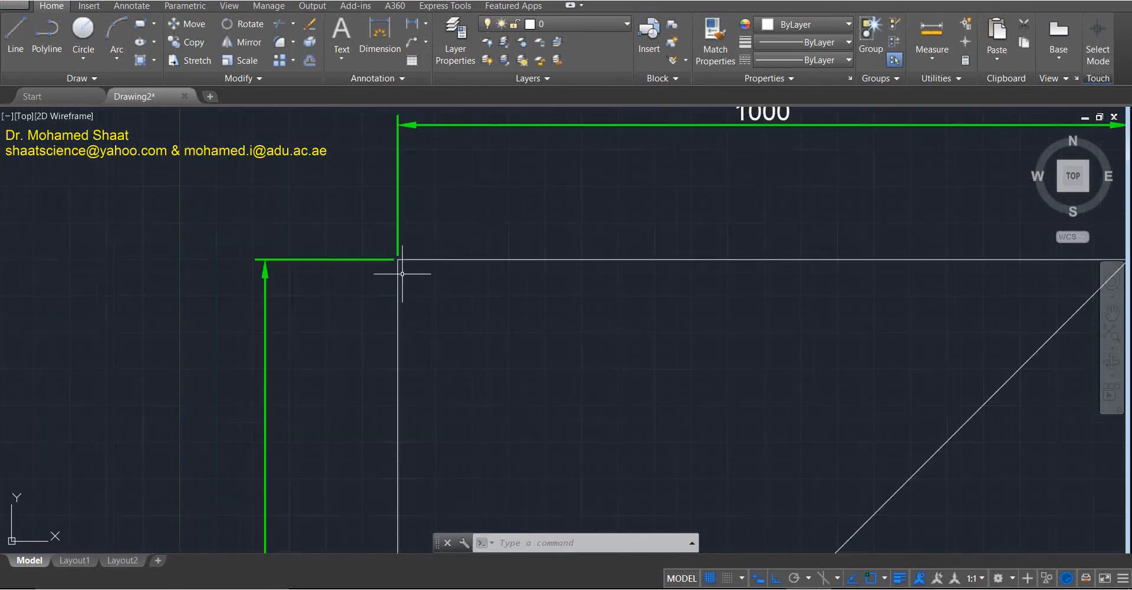
middle_drag(465, 215, 271, 245)
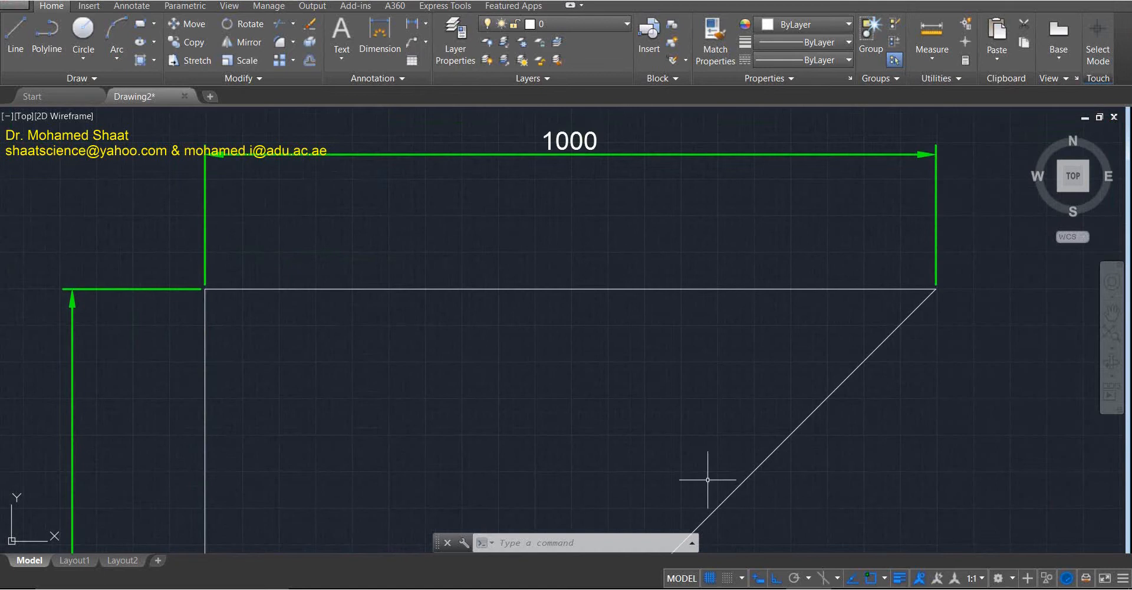
Turn off the lineweight display and check the vertical dimension's text and arrowhead with thin lines.
click(899, 578)
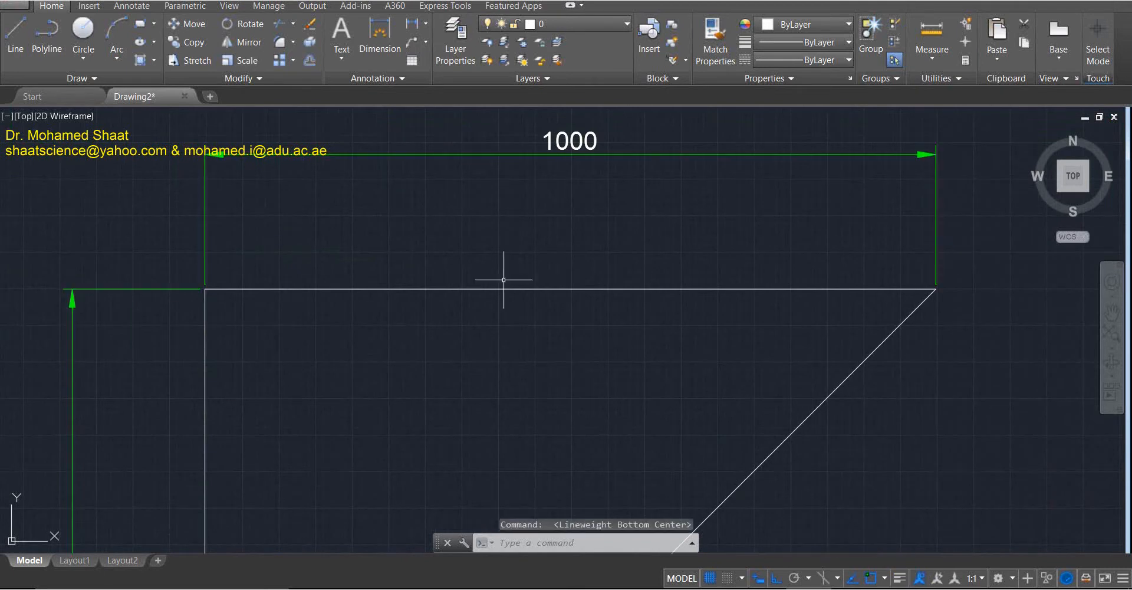
scroll(503, 280, down, 4)
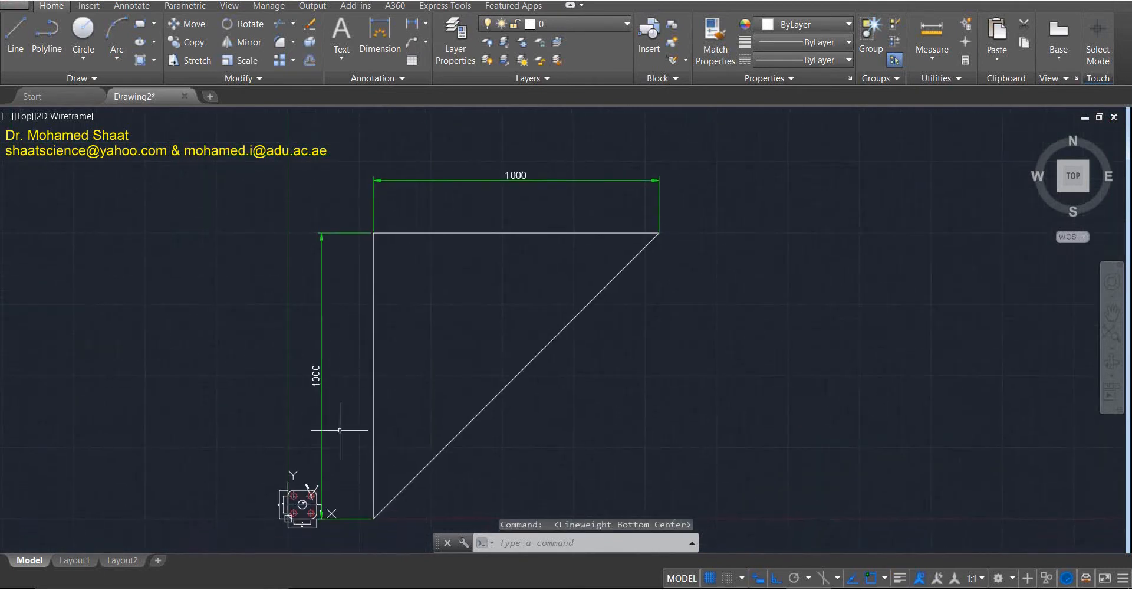
scroll(339, 430, up, 6)
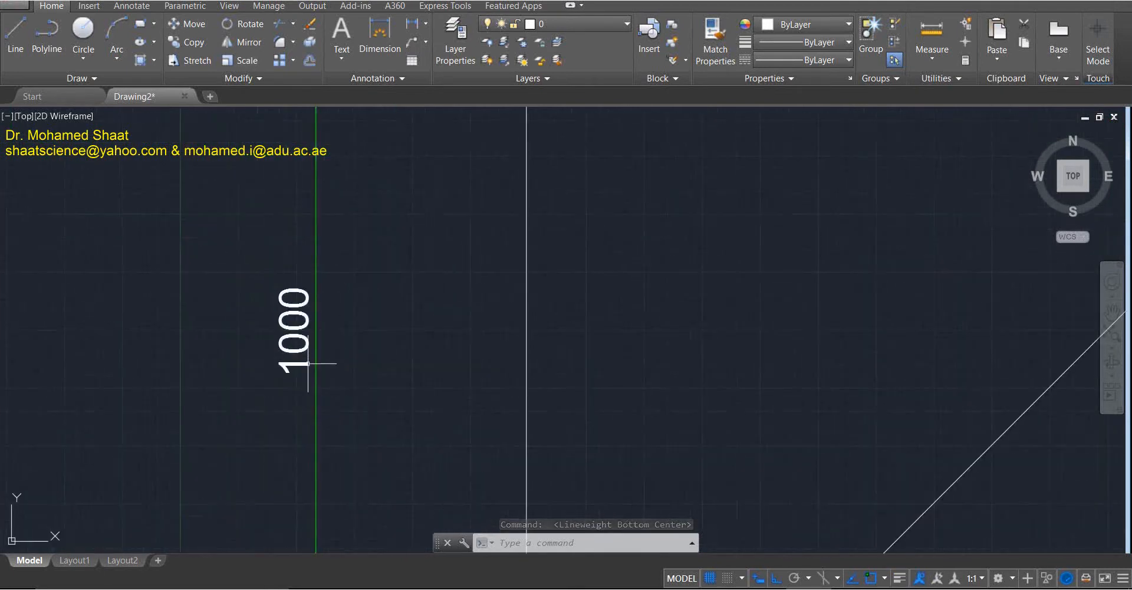
scroll(336, 356, down, 4)
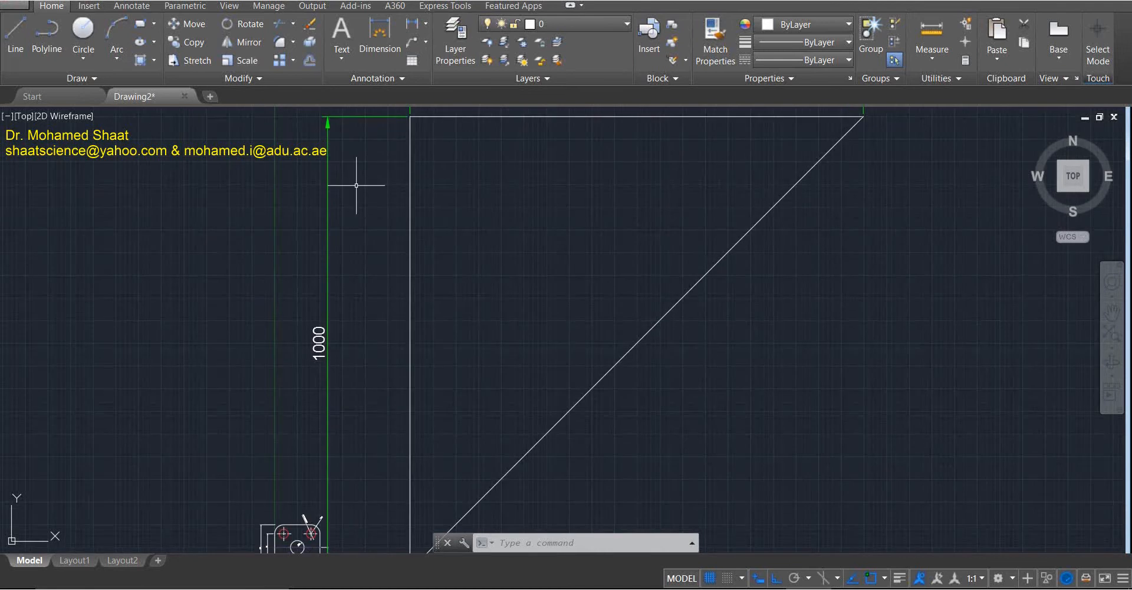
scroll(328, 125, up, 8)
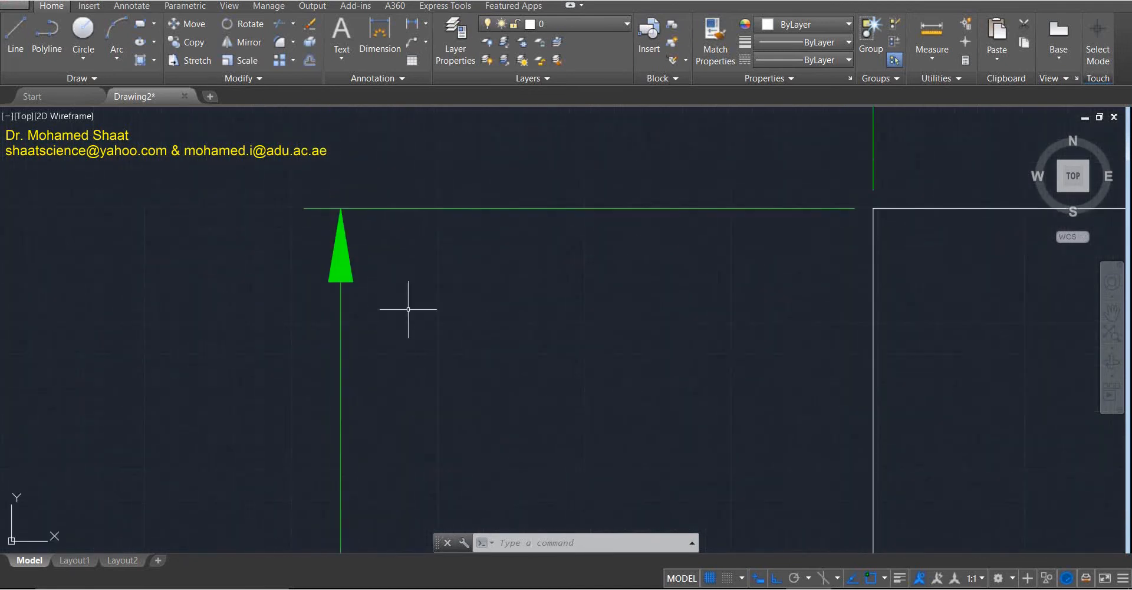
scroll(408, 309, down, 10)
scroll(493, 290, up, 4)
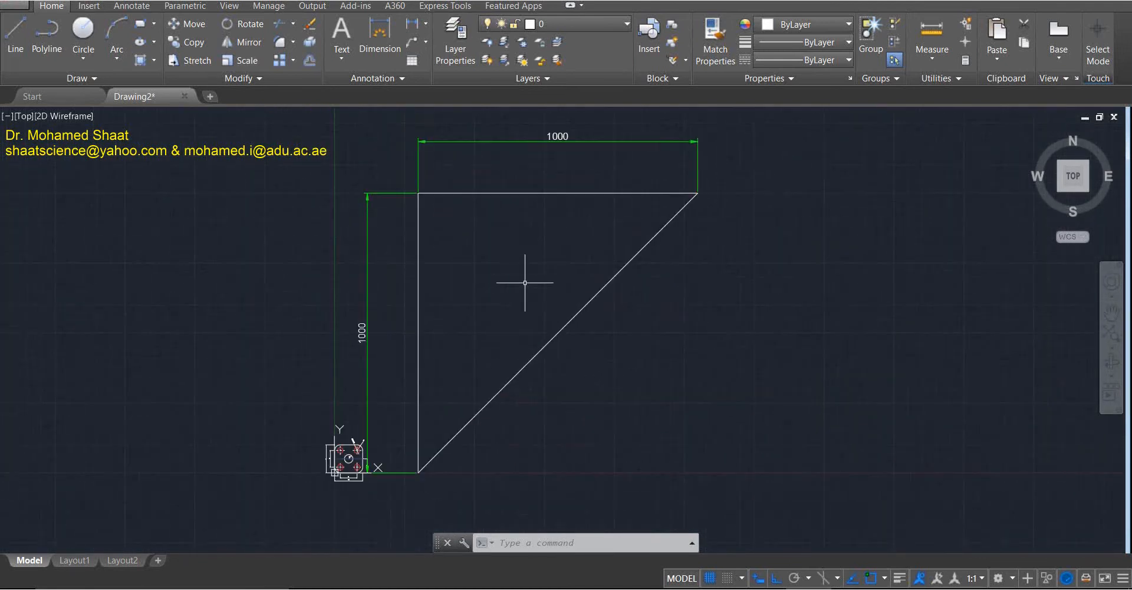
middle_drag(493, 273, 493, 289)
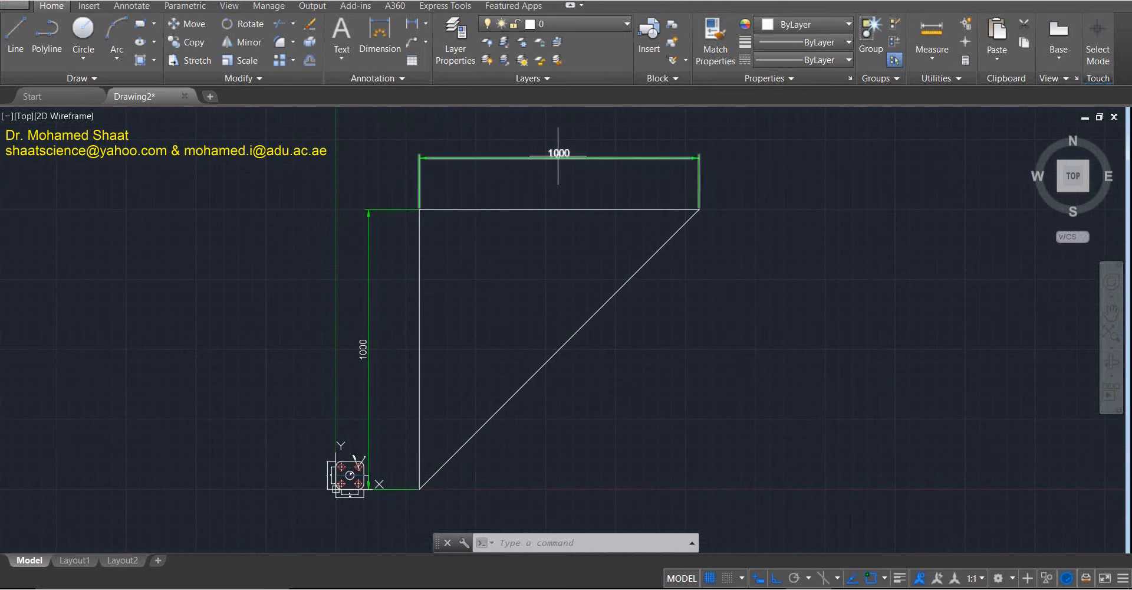
Open the custom dimension style for modification and set its text color to Green.
click(403, 78)
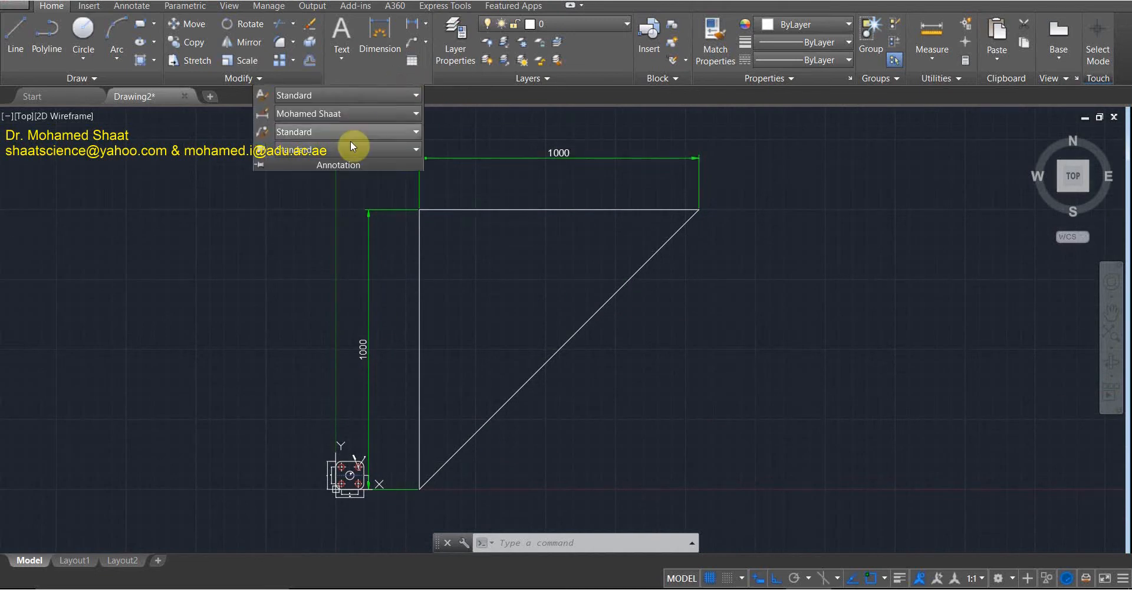
click(267, 116)
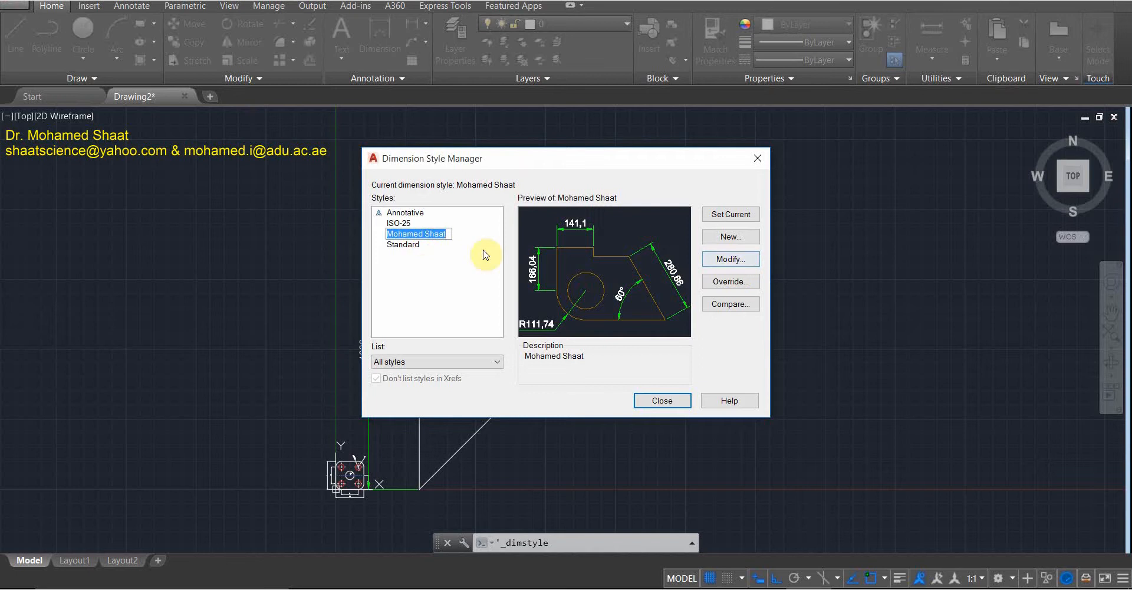
click(452, 261)
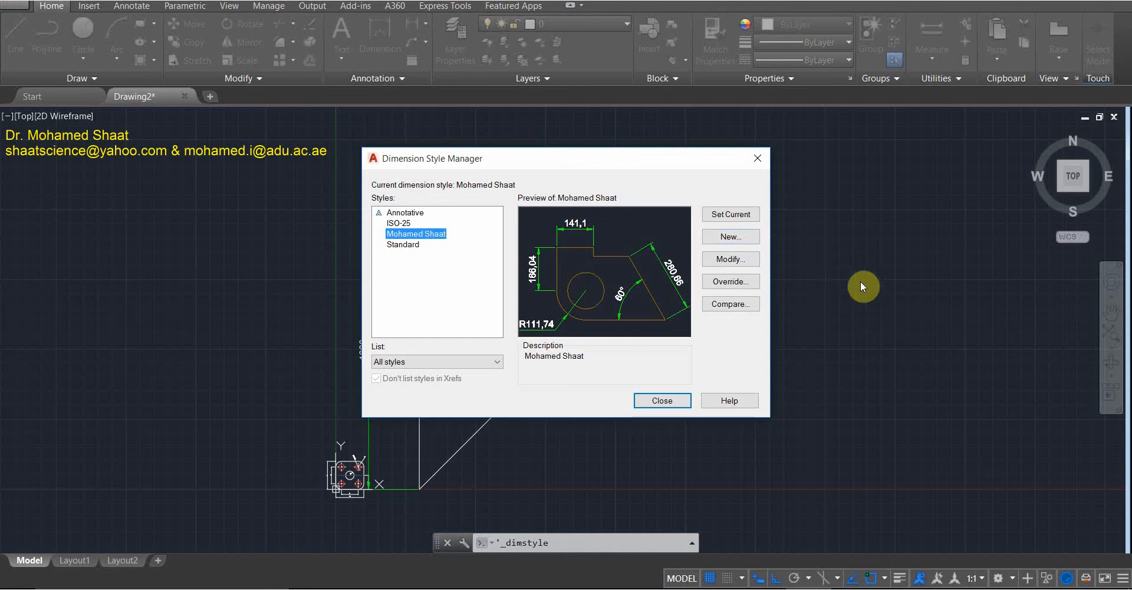
click(744, 265)
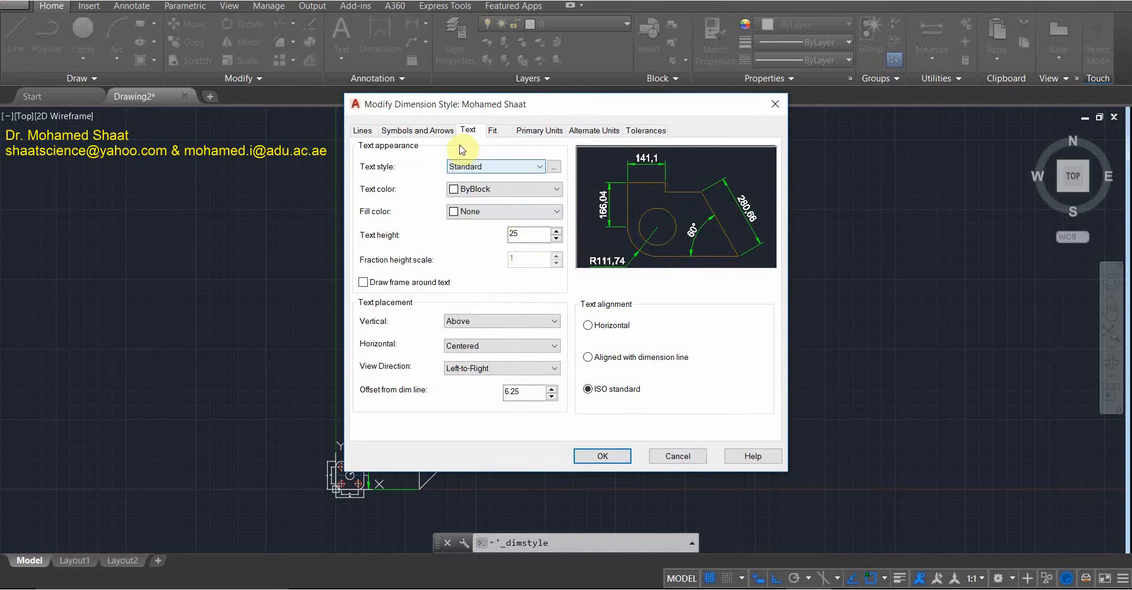
click(487, 190)
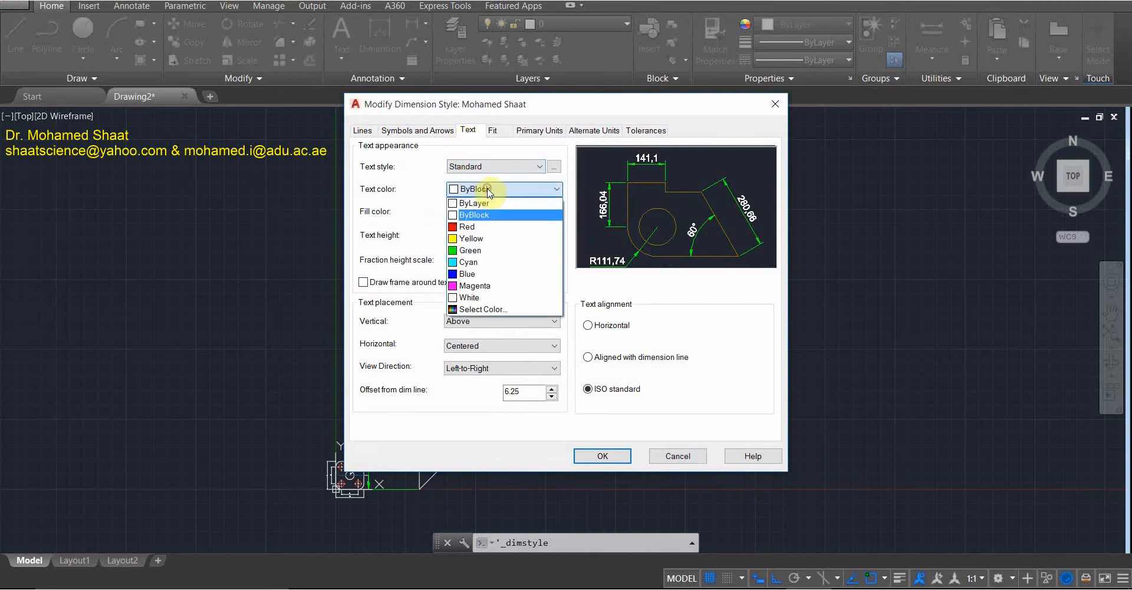
click(466, 250)
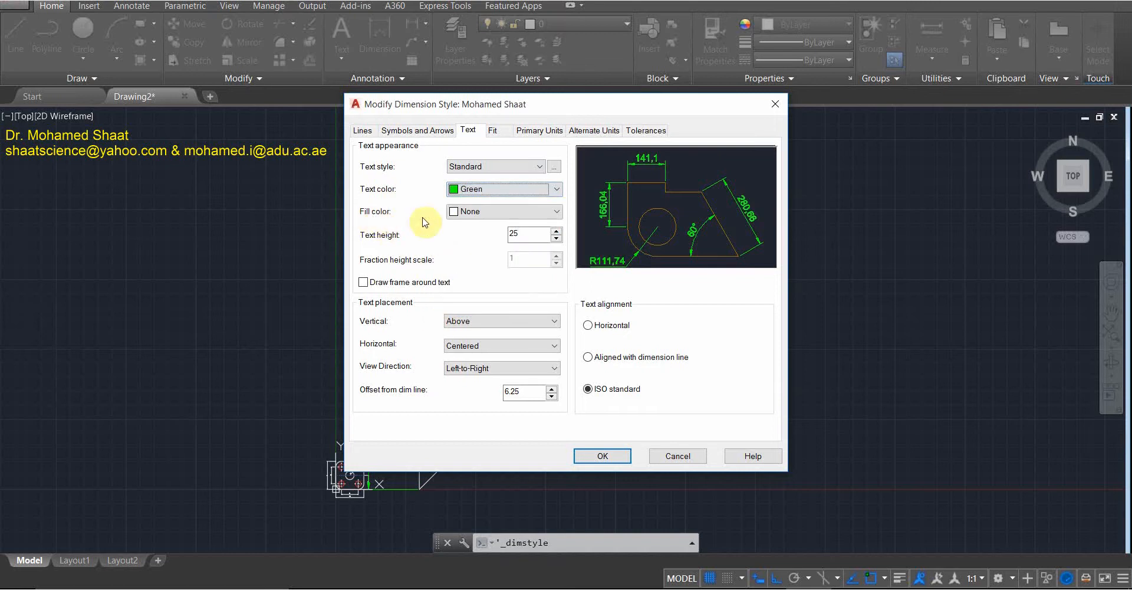
Try Red as the fill color behind the dimension text and set it back to None.
click(460, 213)
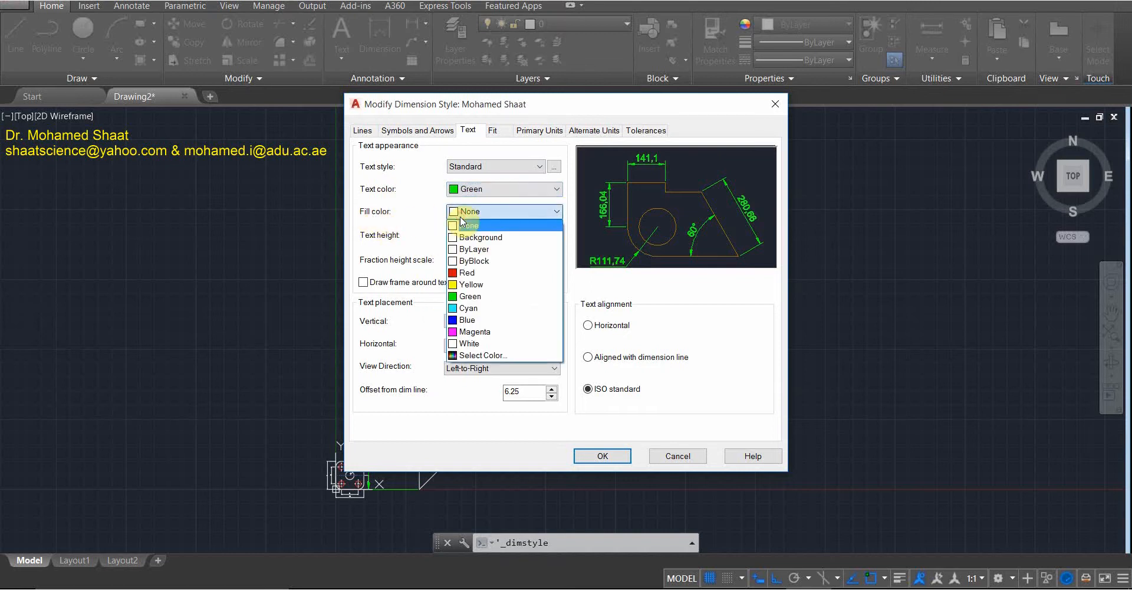
click(467, 273)
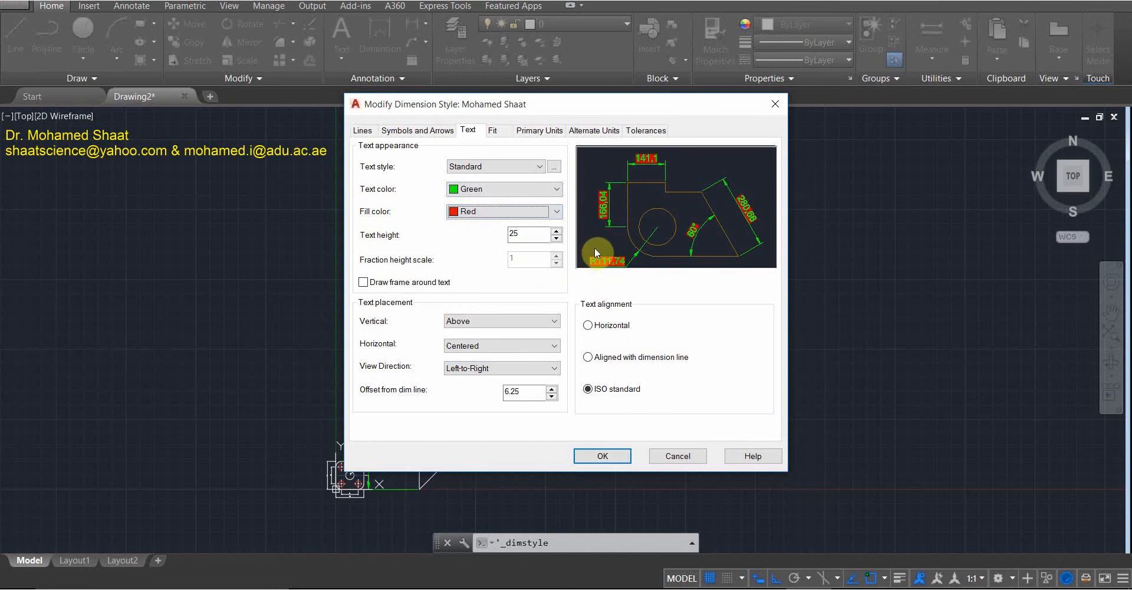
click(494, 213)
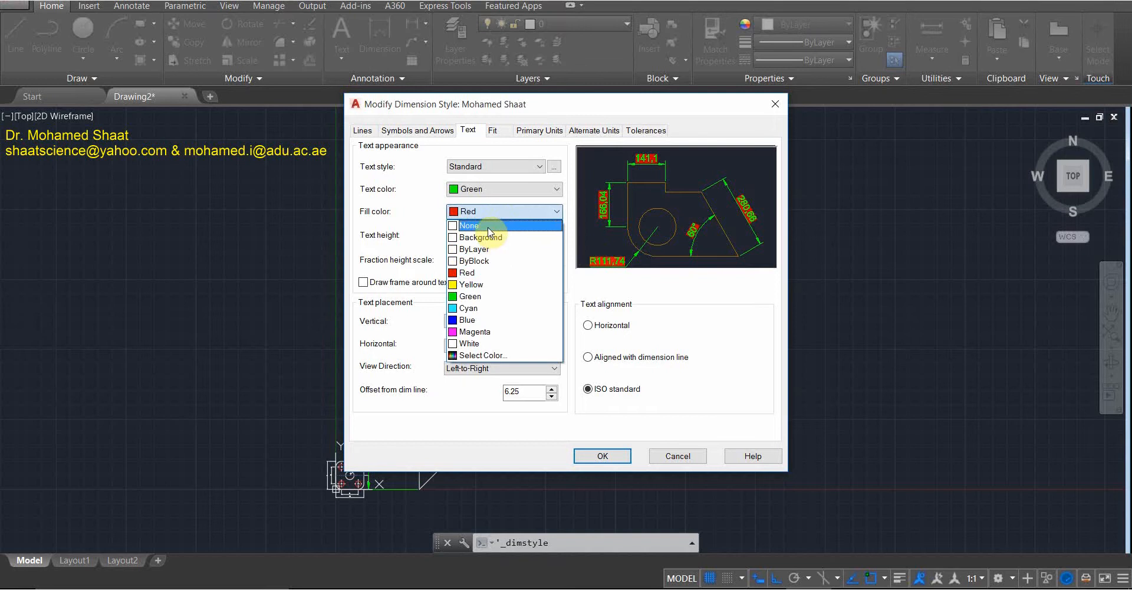
click(480, 225)
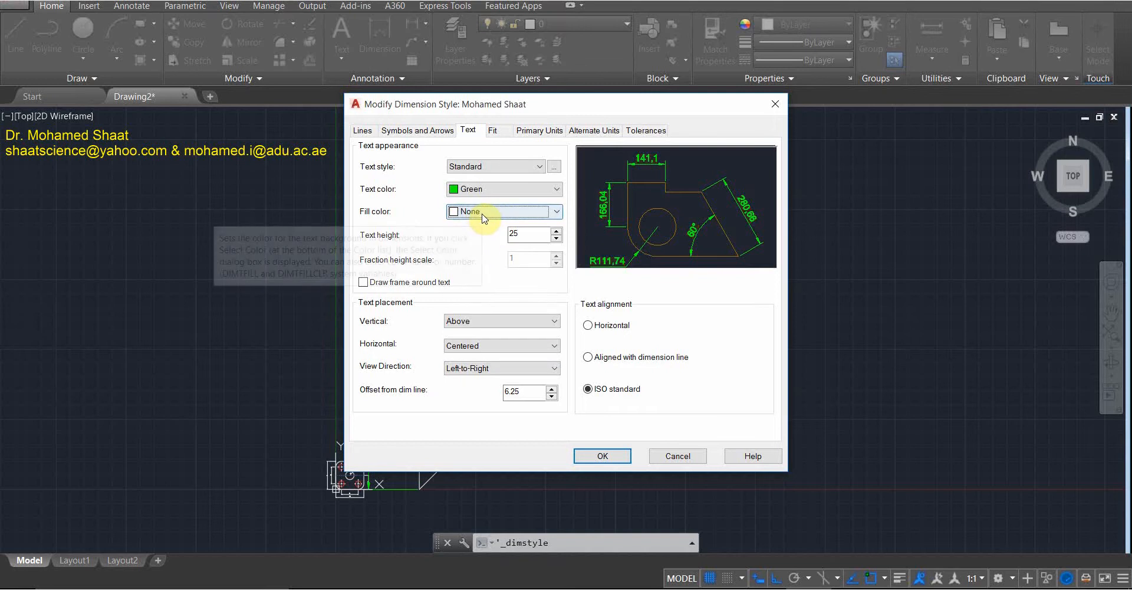
Keep Green as the text color, accept the custom dimension style's changes and close the Dimension Style Manager.
click(482, 189)
click(481, 190)
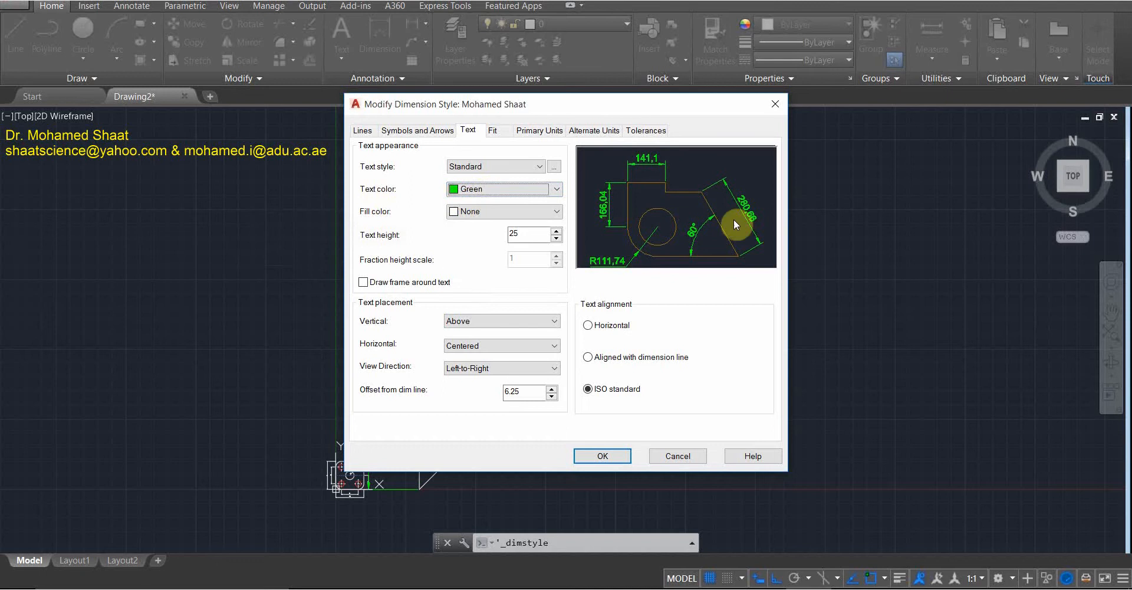
click(601, 456)
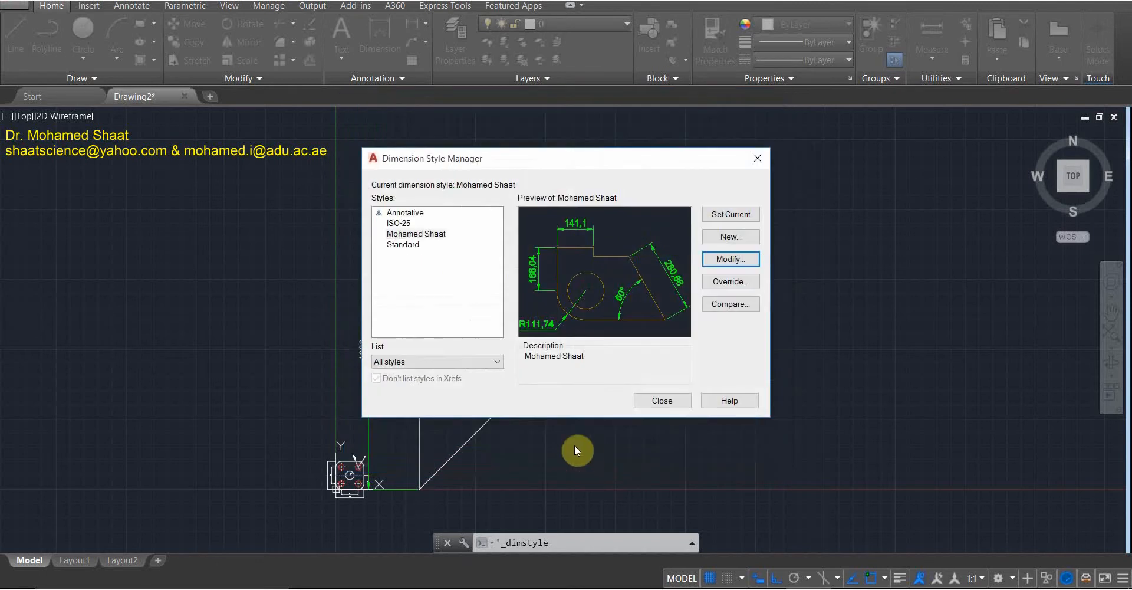
click(420, 233)
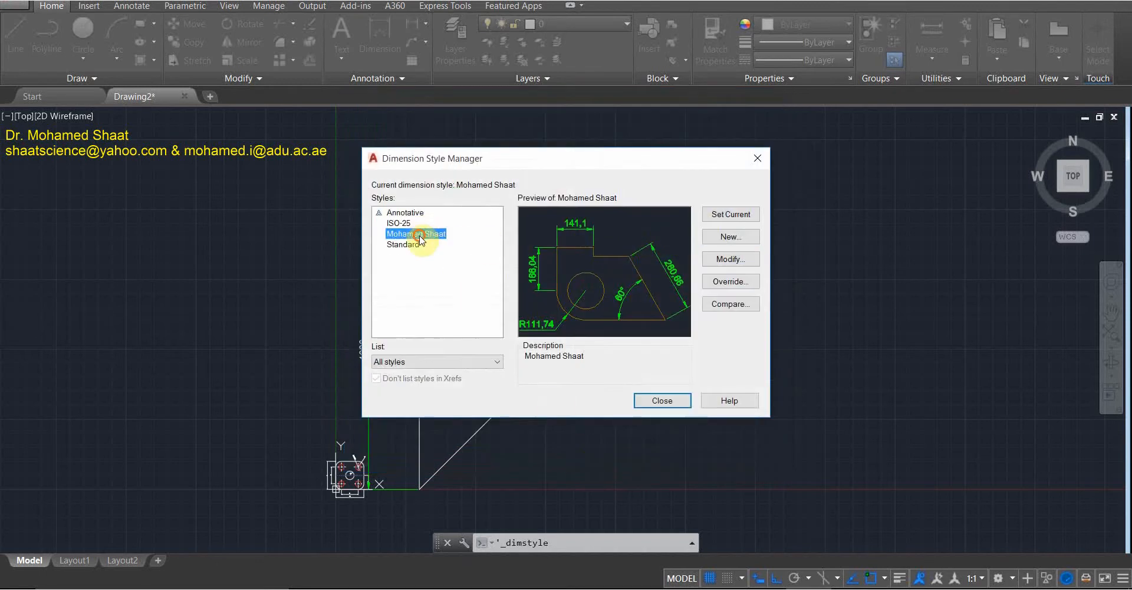
click(649, 401)
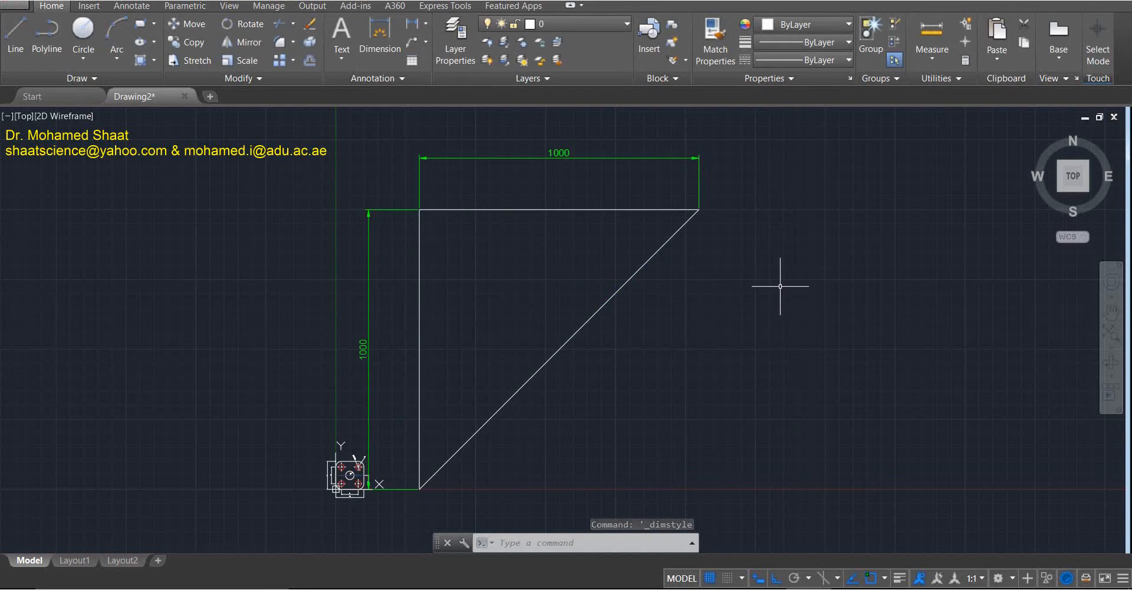
Add an angular dimension between the large triangle's horizontal edge and its slanted edge, placed inside the triangle.
click(378, 34)
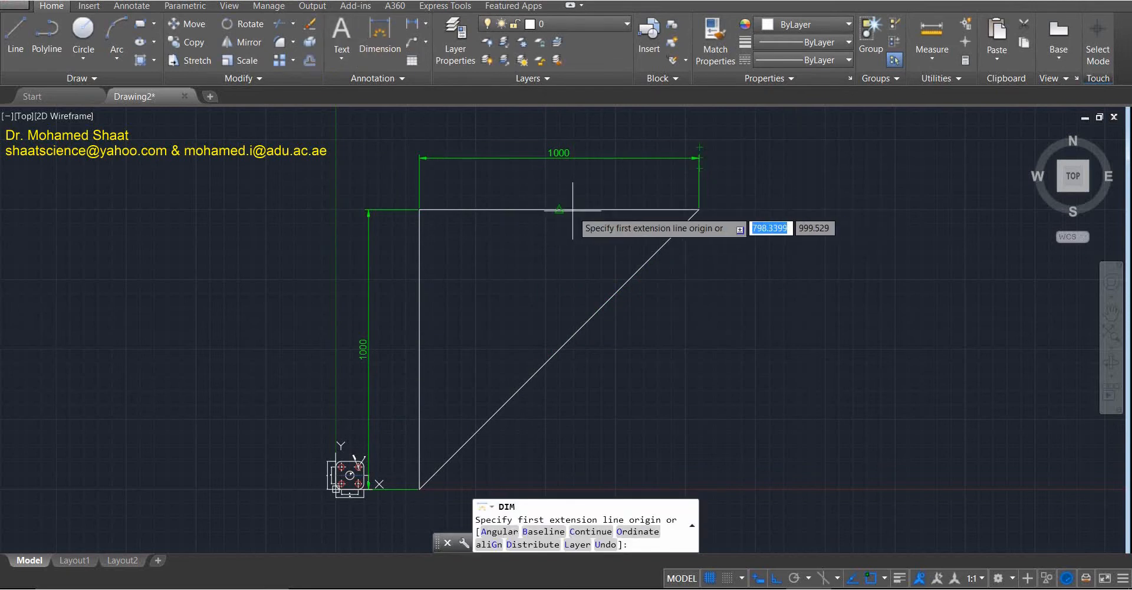
key(Return)
click(624, 208)
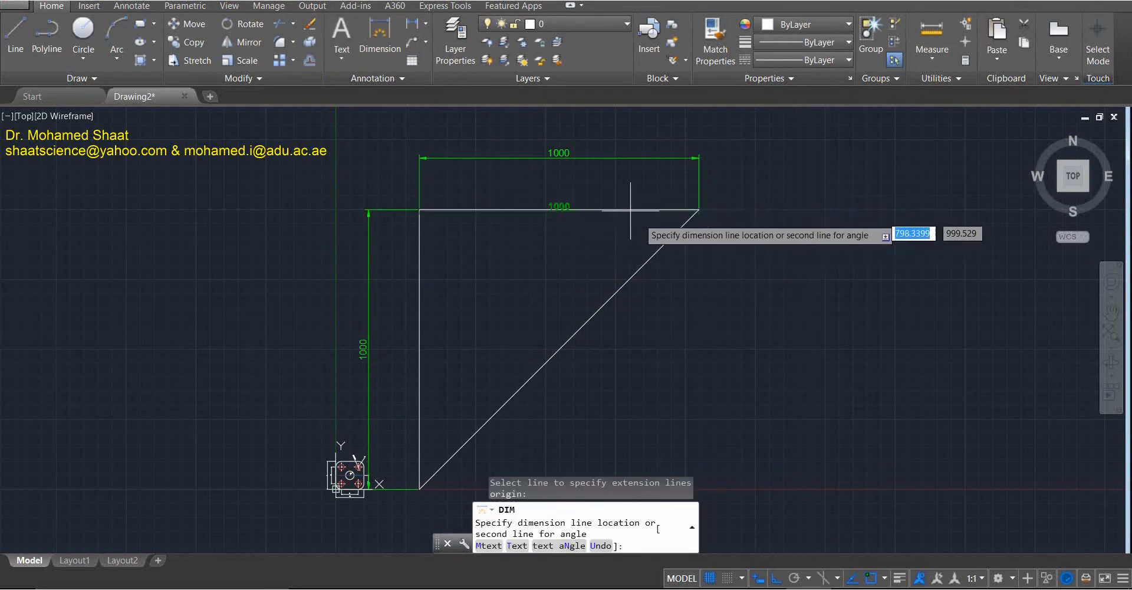
click(668, 236)
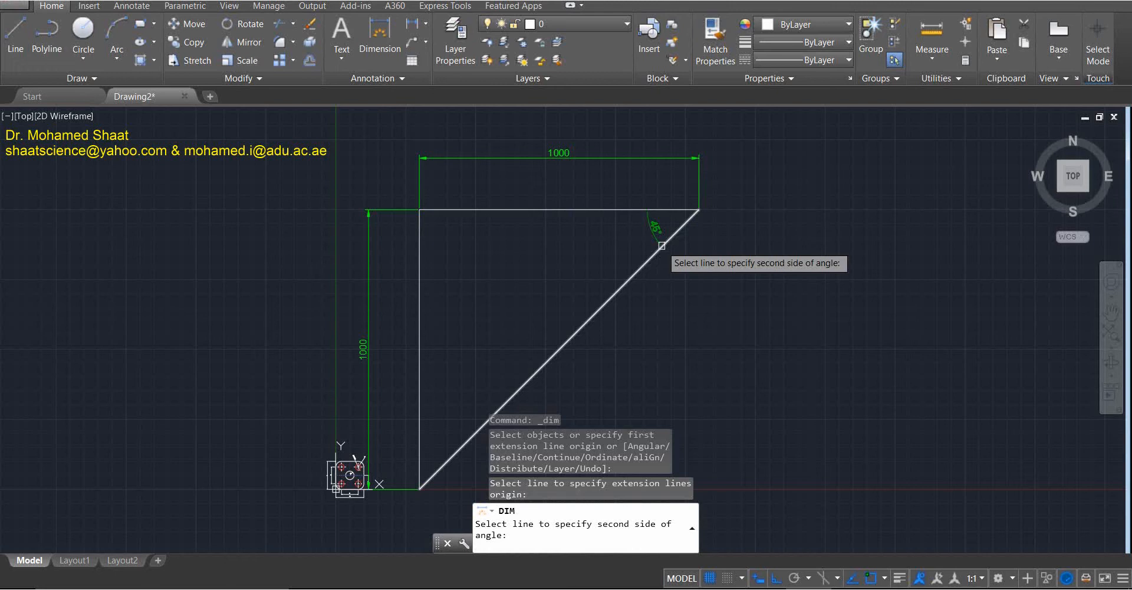
click(601, 255)
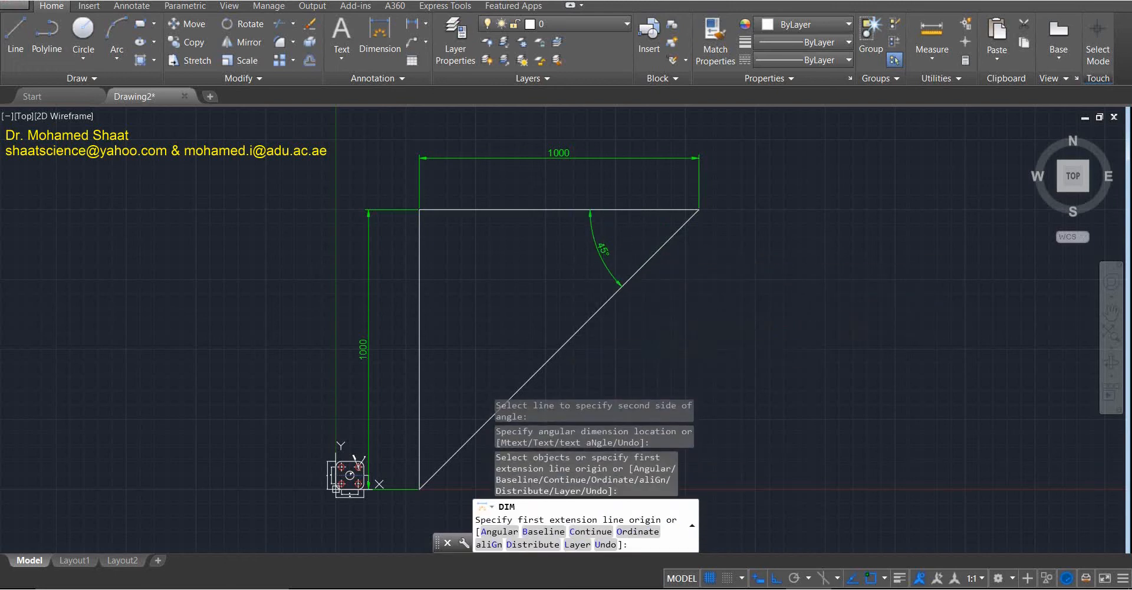
Draw a circle about 307 in diameter inside the triangle near its upper-left corner.
click(83, 33)
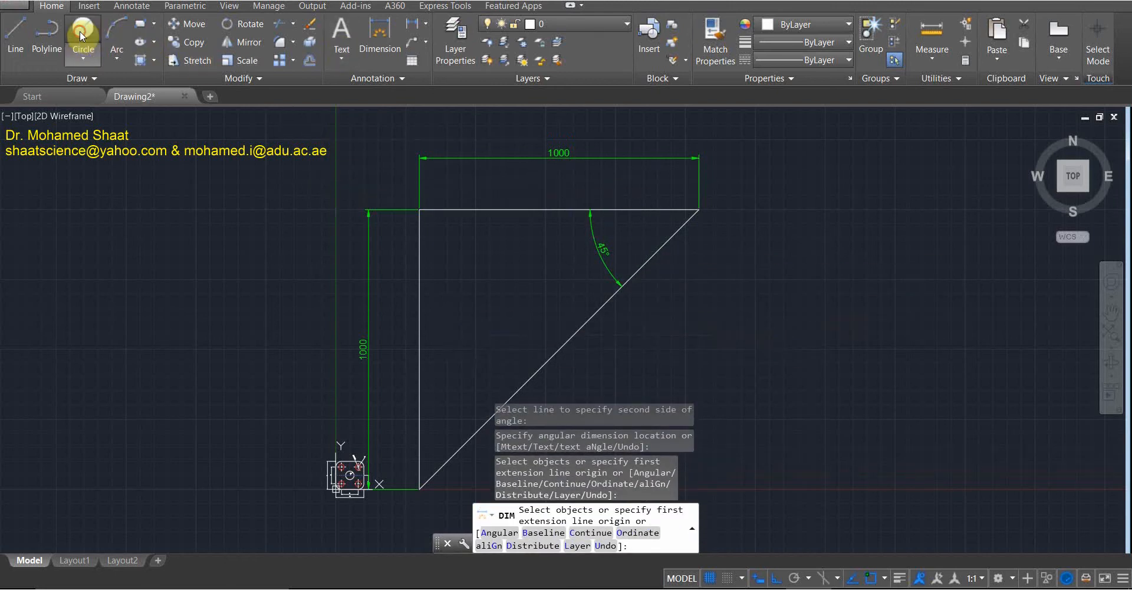
click(494, 280)
click(458, 259)
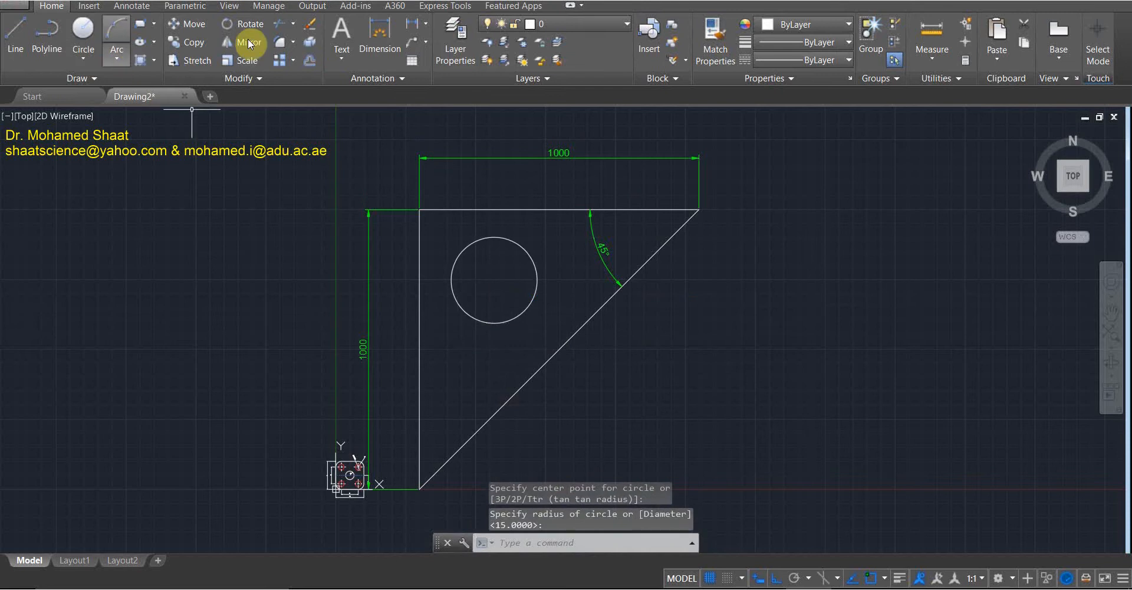
Dimension the circle's diameter, placing the text outside the triangle beyond its slanted edge.
click(378, 35)
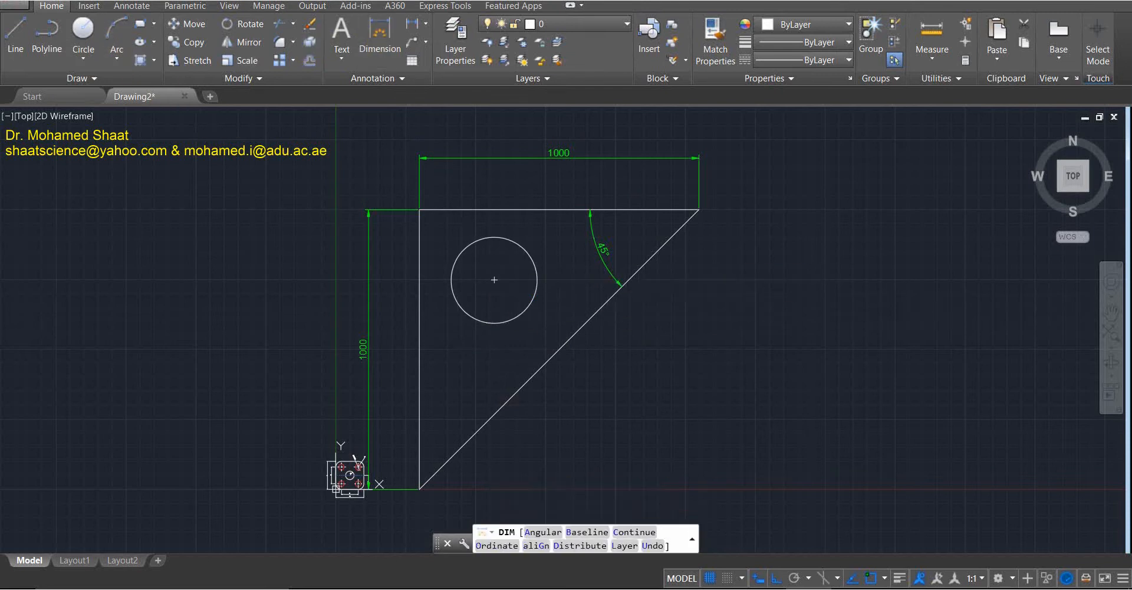
click(523, 251)
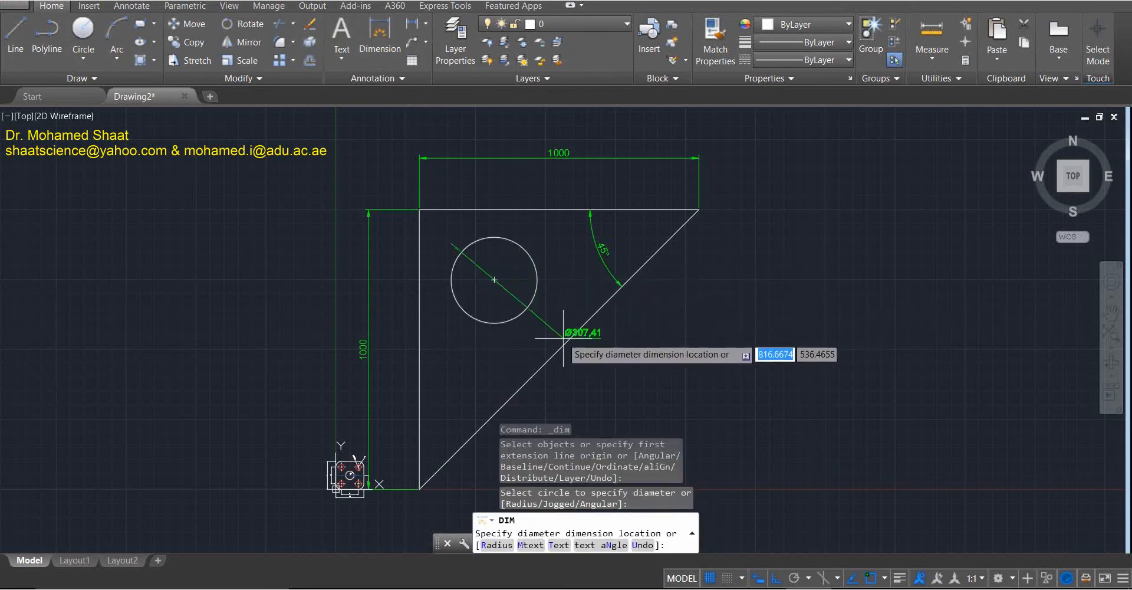
click(588, 408)
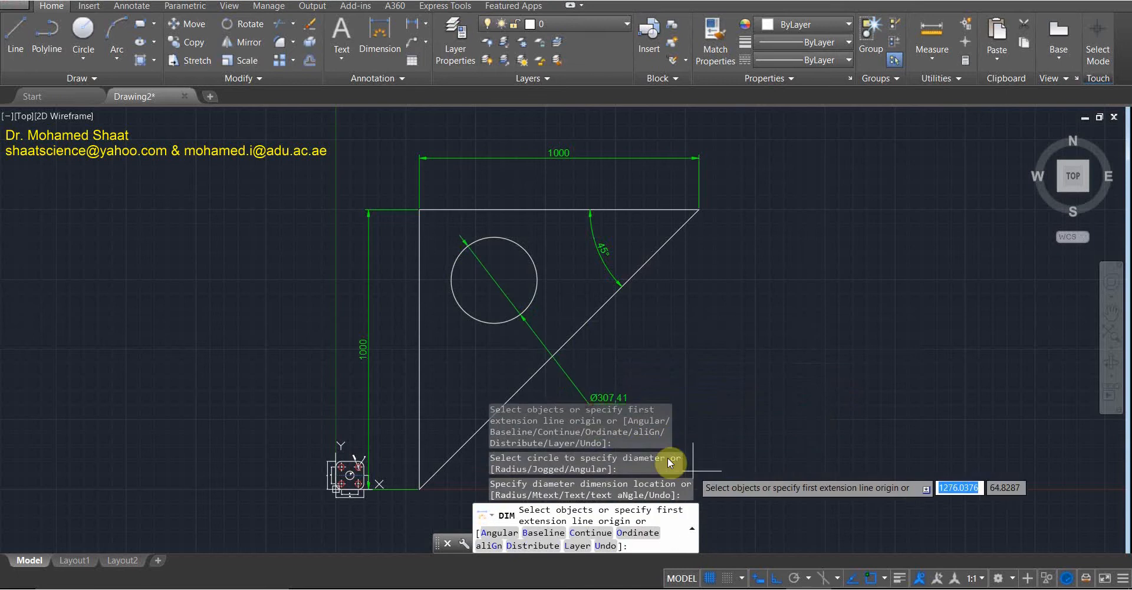
scroll(608, 466, down, 2)
middle_drag(608, 466, 593, 204)
scroll(584, 209, up, 6)
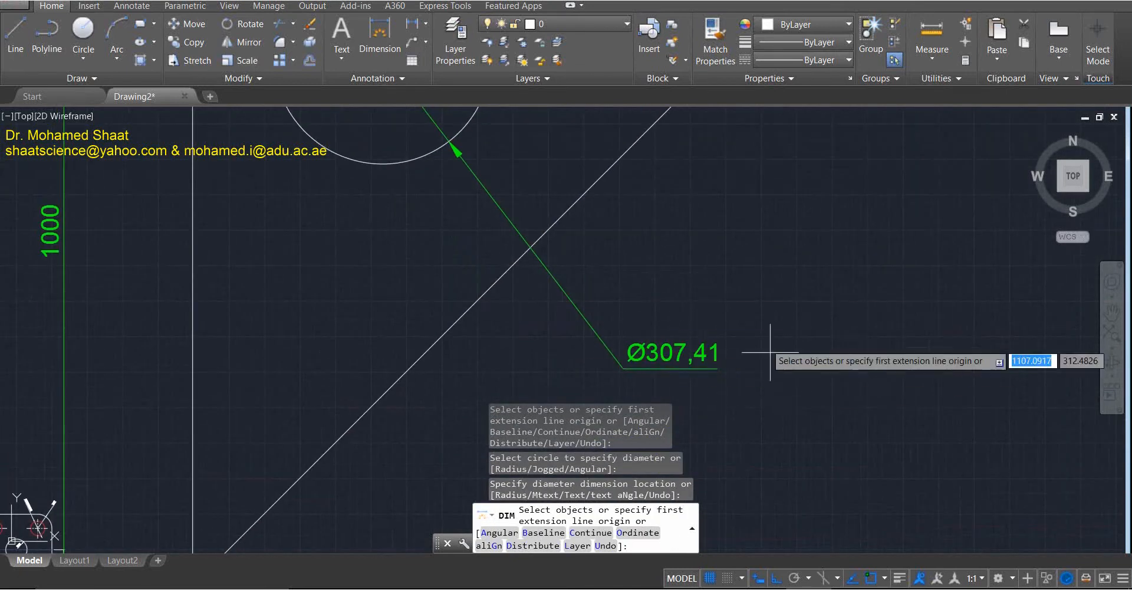
Apply the custom dimension style to the small plate's R20 and 4 Holes Ø20 dimensions.
scroll(674, 331, down, 8)
middle_drag(427, 328, 669, 224)
scroll(826, 260, up, 12)
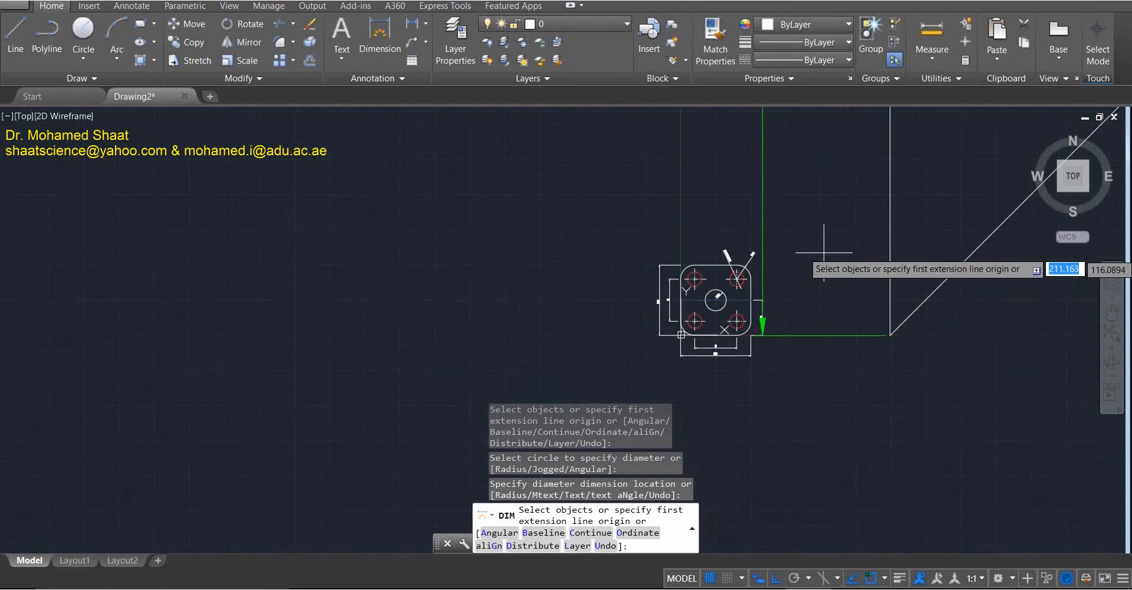
scroll(682, 236, up, 10)
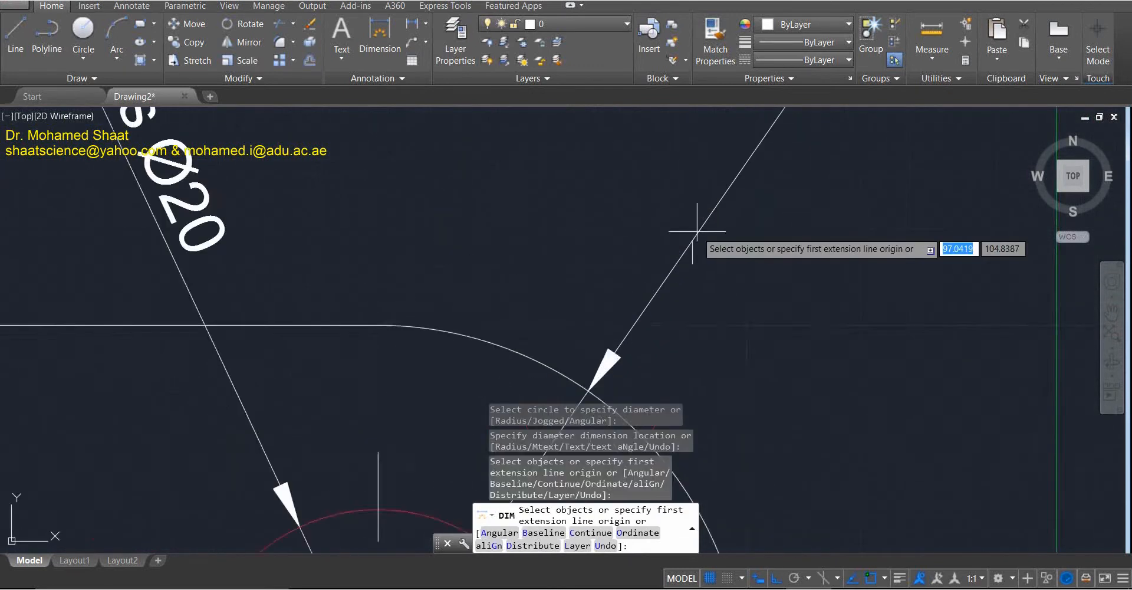
scroll(730, 262, down, 7)
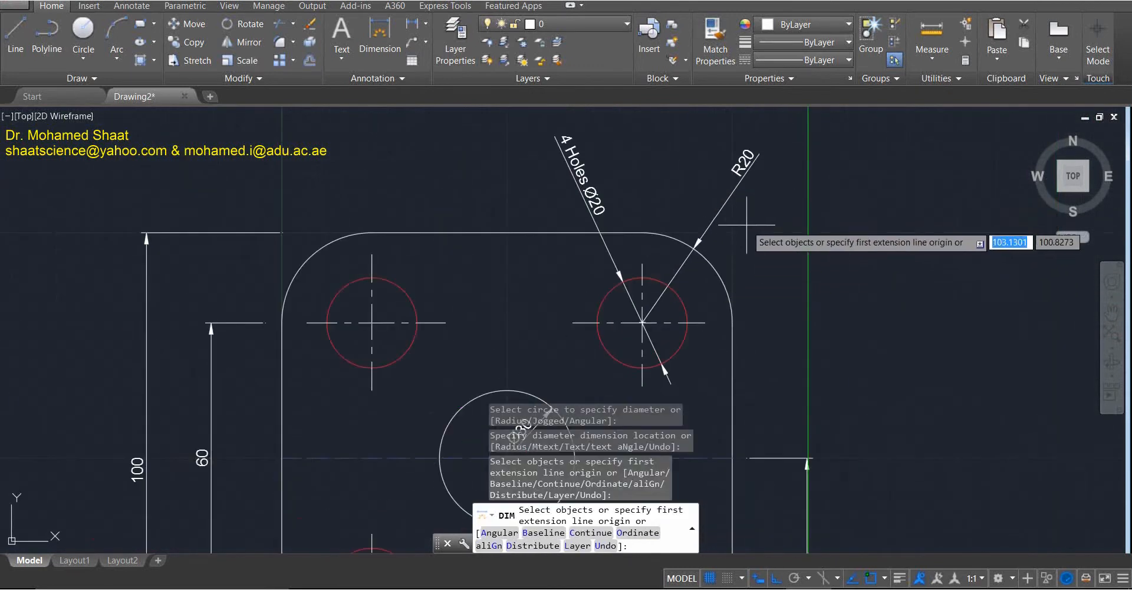
key(Escape)
click(775, 134)
click(513, 184)
scroll(500, 213, down, 3)
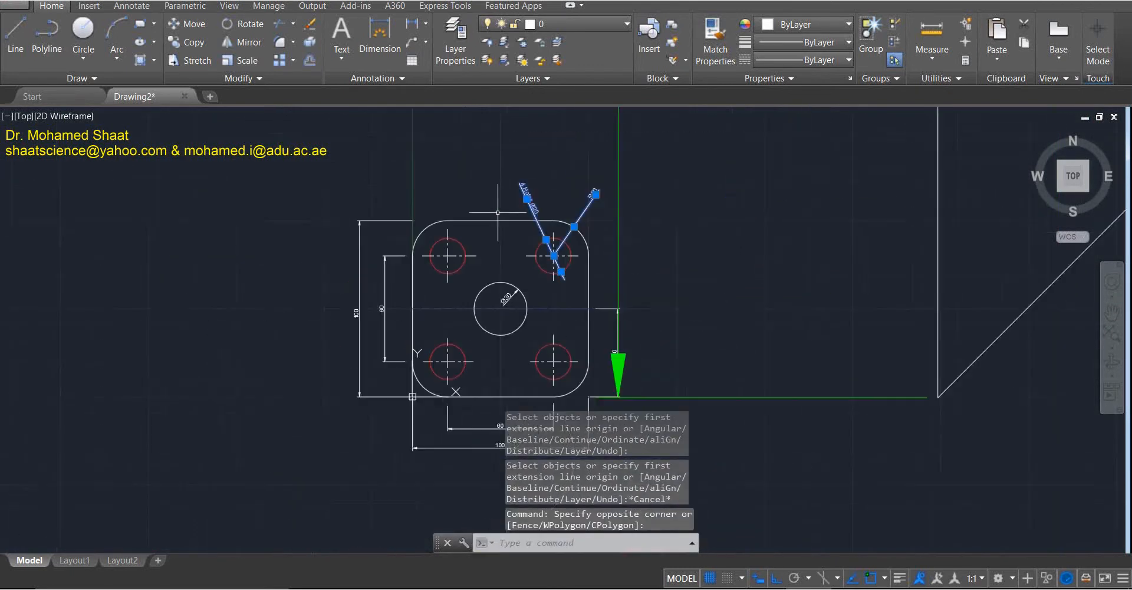
middle_drag(543, 294, 462, 294)
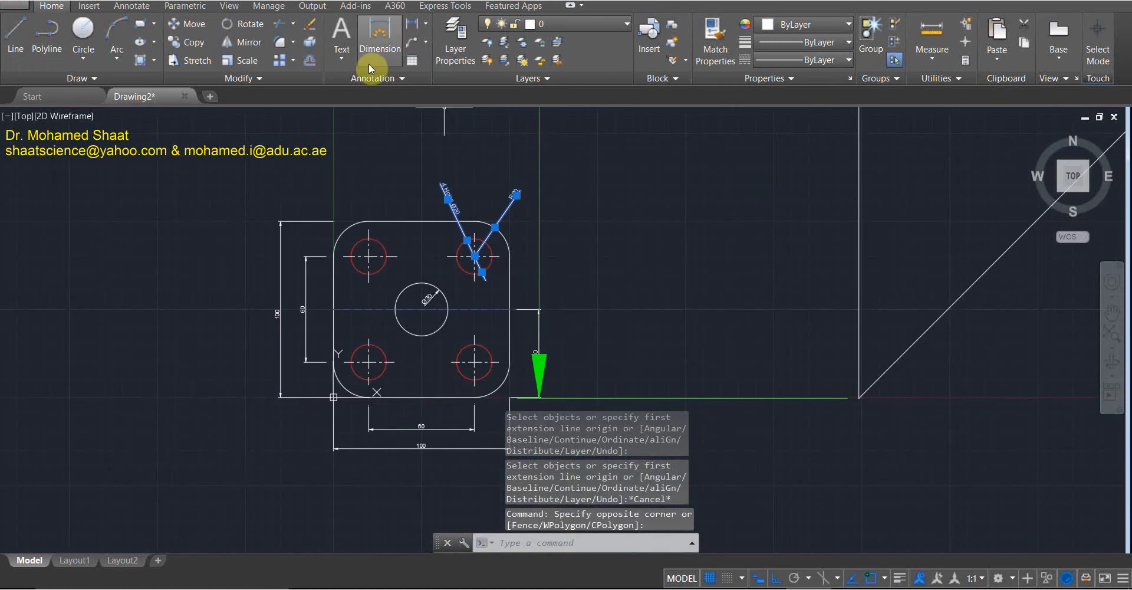
click(368, 79)
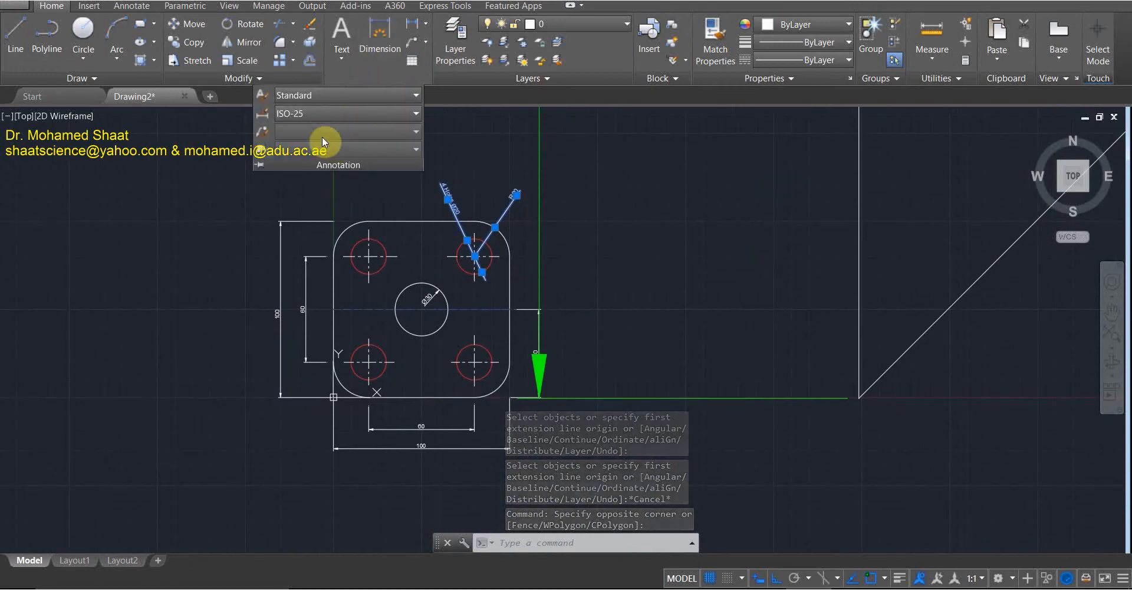
click(414, 114)
click(298, 232)
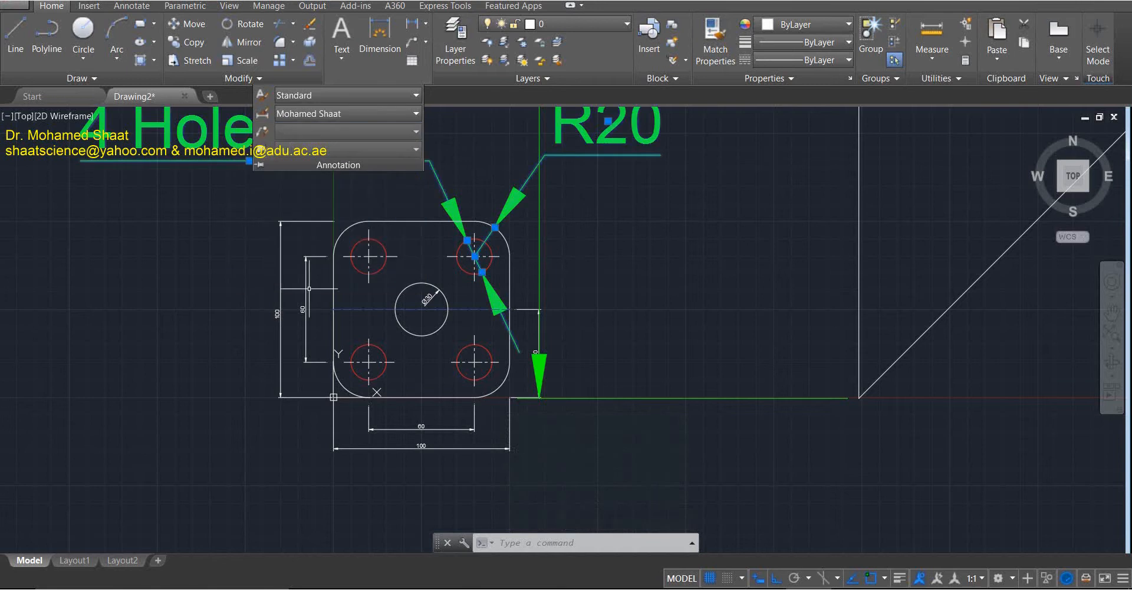
click(610, 401)
key(Escape)
Compare the text and arrowhead sizes of the restyled plate dimensions with the plate's other dimensions.
scroll(572, 315, down, 2)
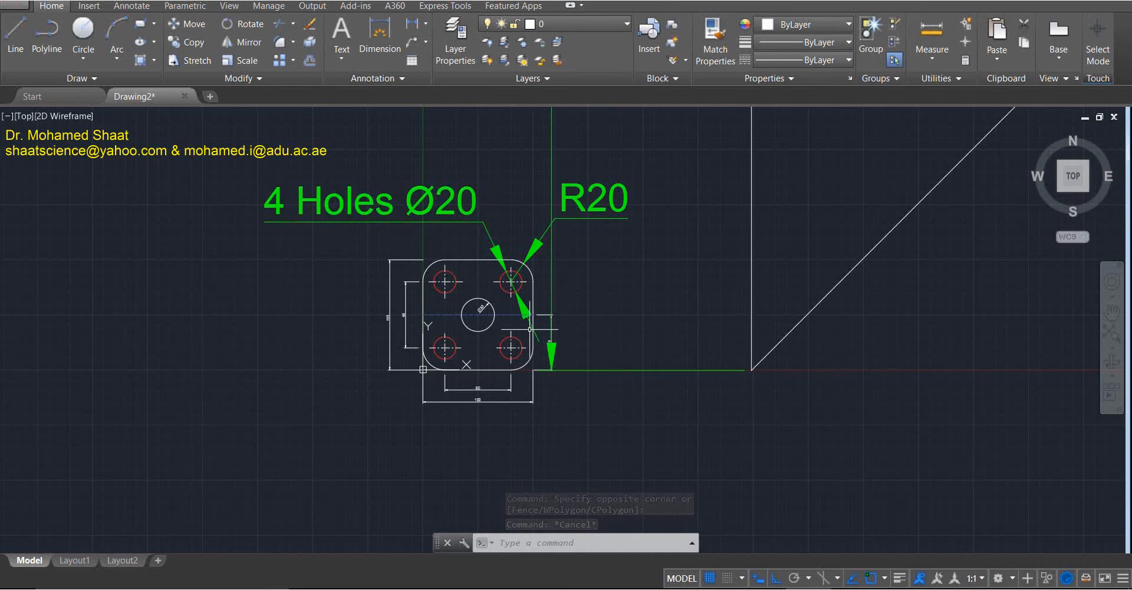
scroll(502, 346, up, 4)
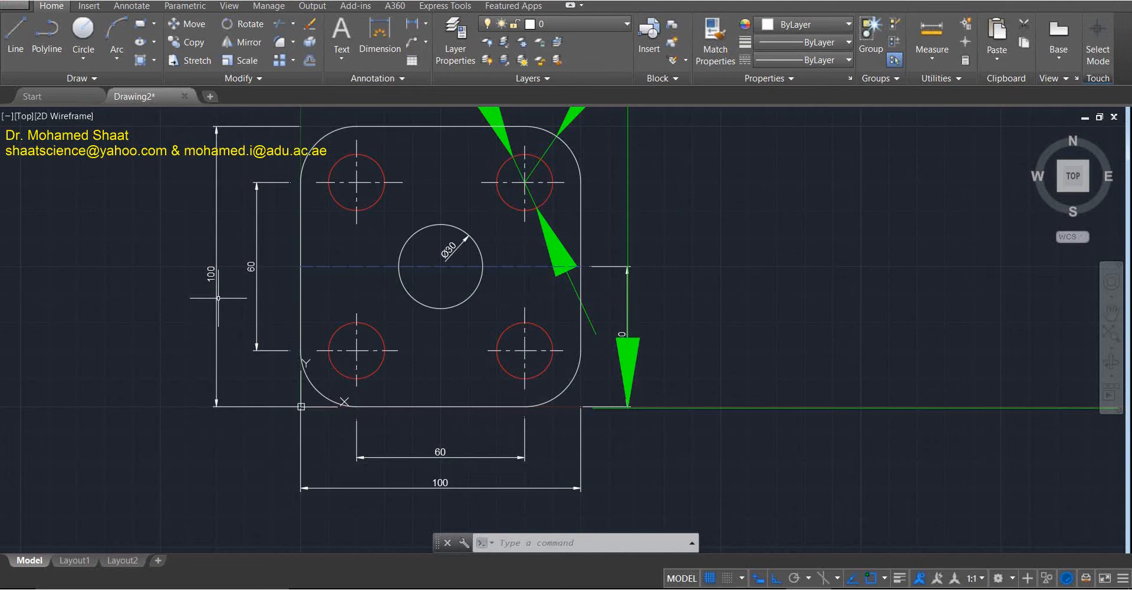
scroll(219, 297, down, 6)
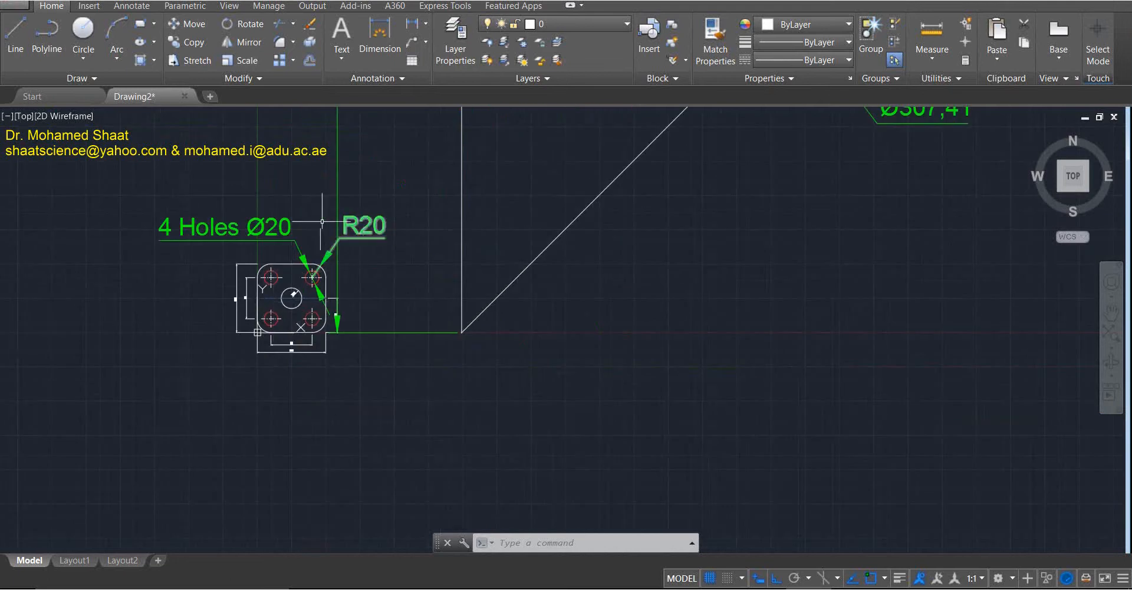
scroll(314, 235, up, 4)
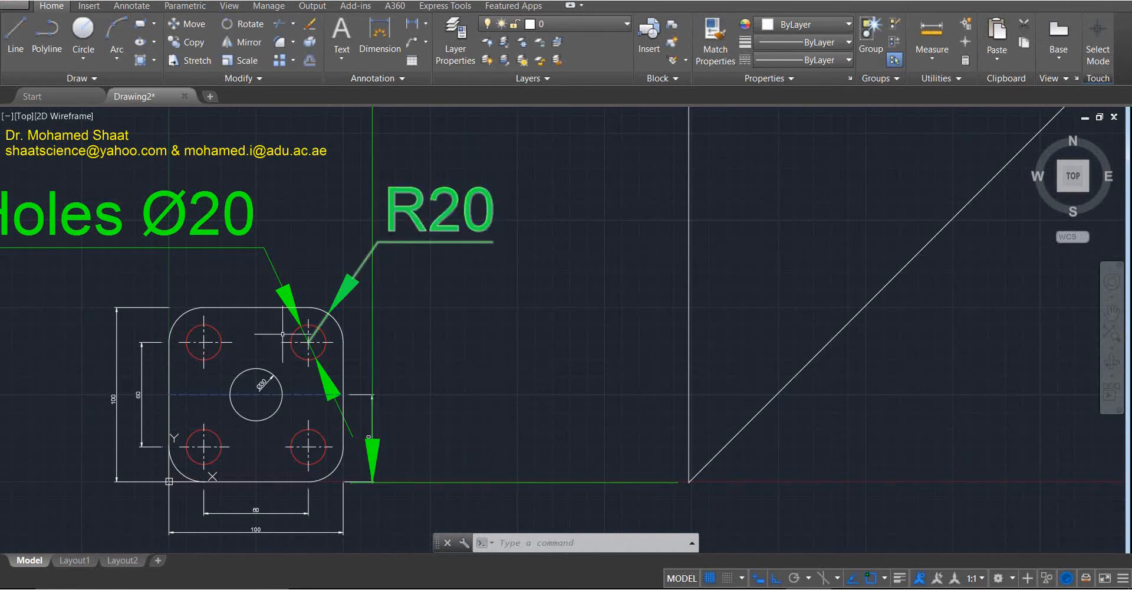
mouse_move(271, 405)
middle_down()
mouse_move(393, 342)
mouse_move(388, 319)
middle_up()
scroll(372, 324, up, 2)
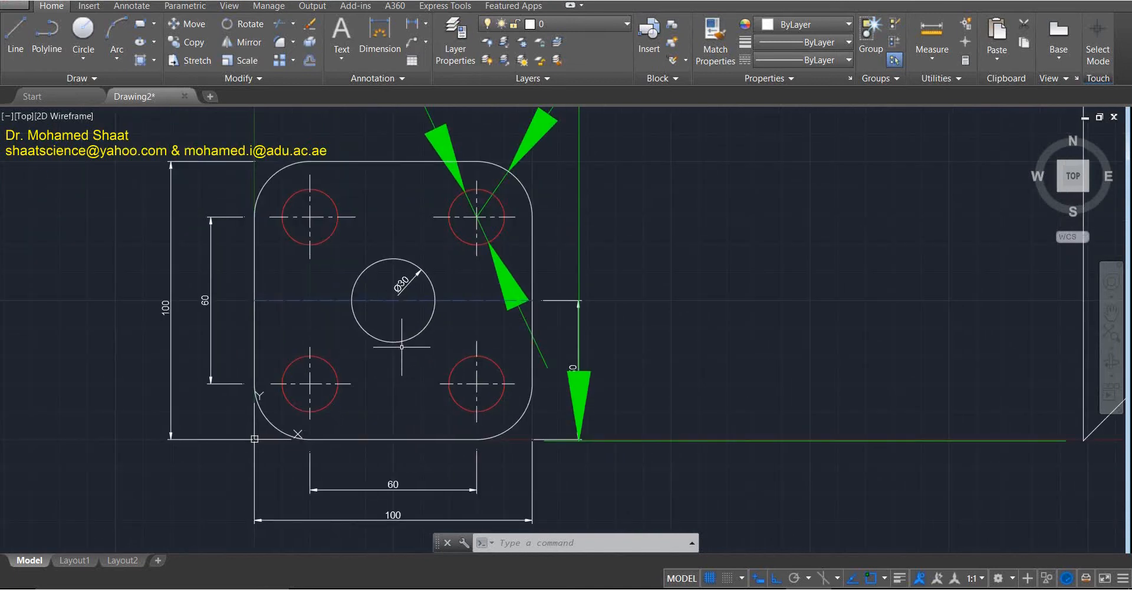
scroll(440, 315, down, 4)
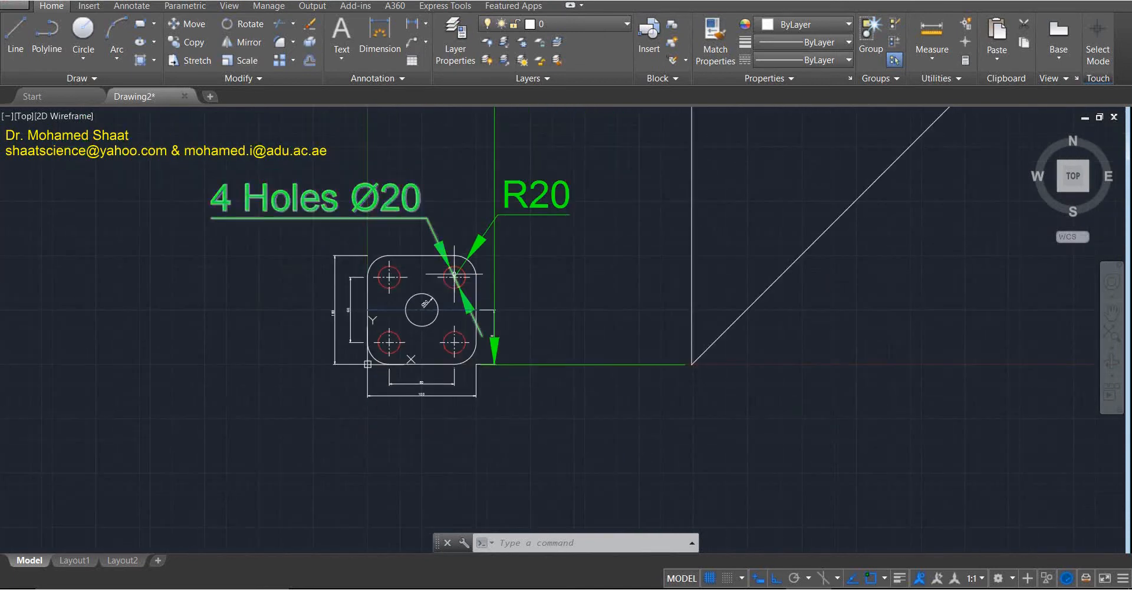
Delete the plate's R20 and 4 Holes Ø20 dimensions.
click(529, 197)
click(507, 207)
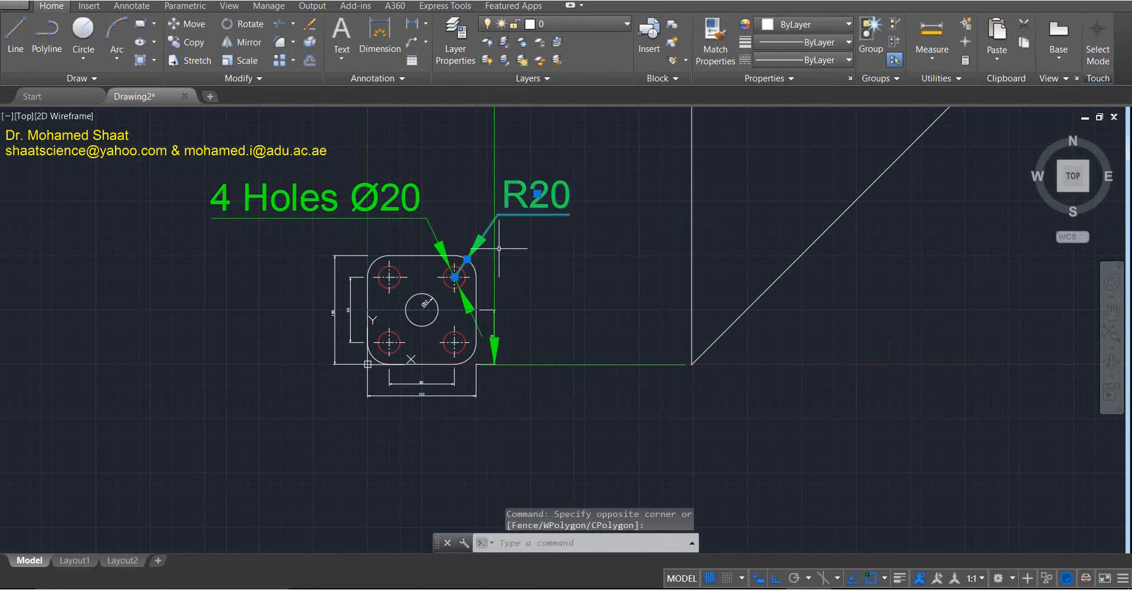
key(Delete)
click(384, 203)
key(Delete)
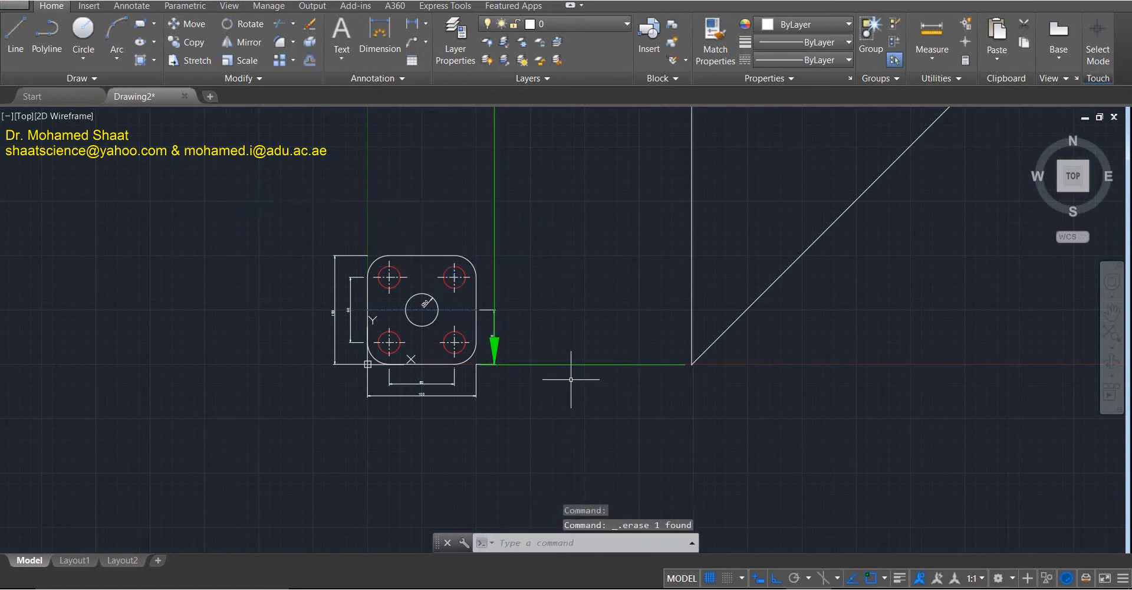
scroll(571, 379, down, 4)
middle_drag(587, 303, 407, 372)
scroll(483, 323, down, 3)
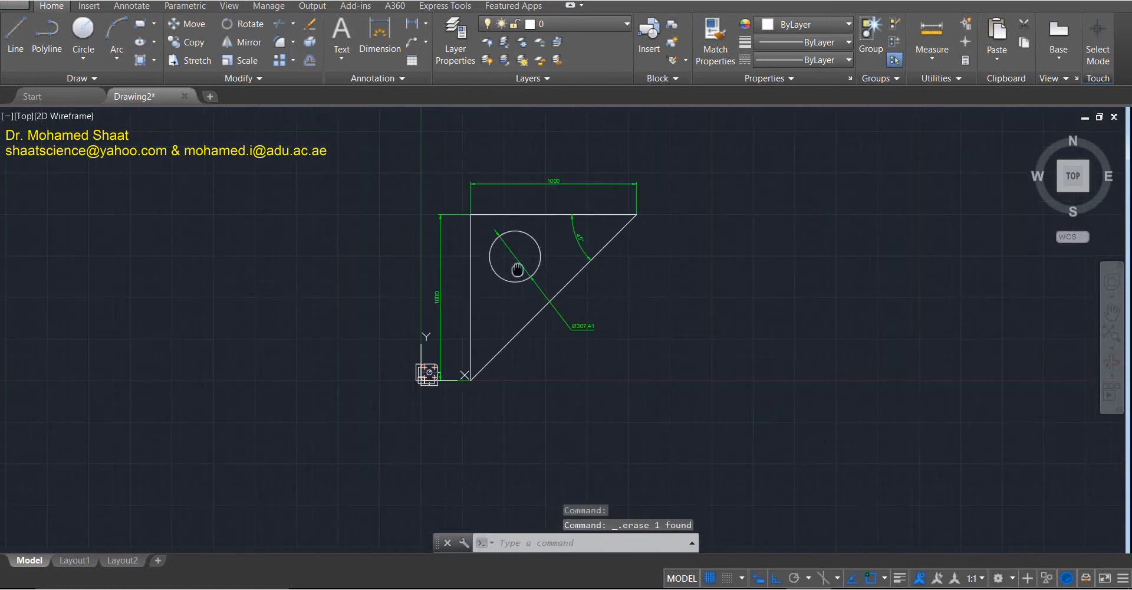
mouse_move(517, 270)
middle_down()
mouse_move(413, 288)
mouse_move(536, 287)
middle_up()
scroll(443, 279, up, 2)
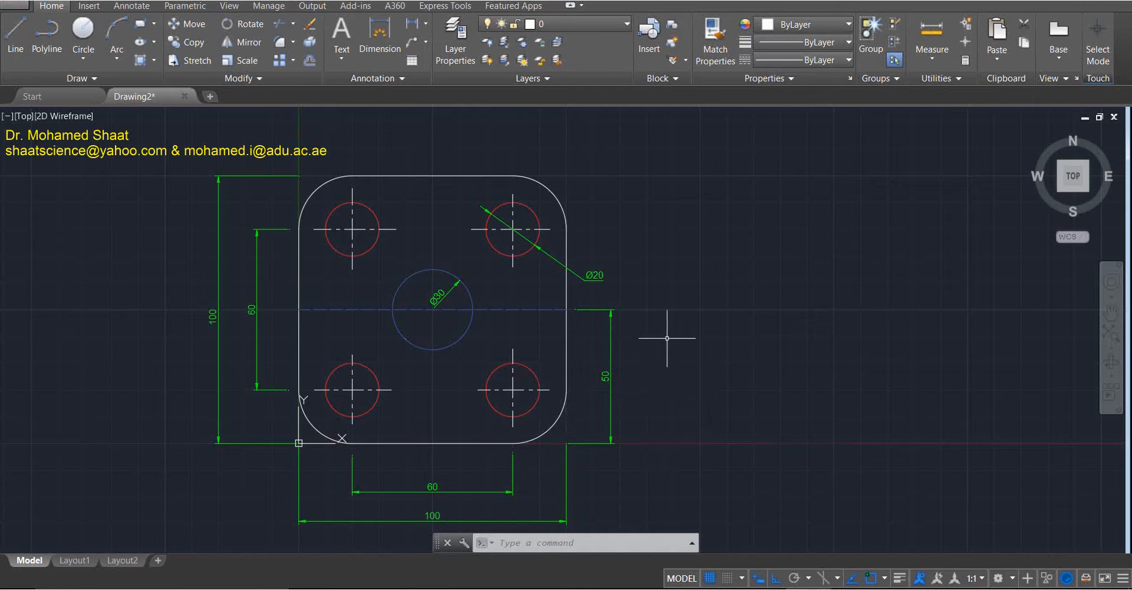
Highlight the plate's four red corner holes as one feature group and the blue centre circle and line as another.
click(531, 248)
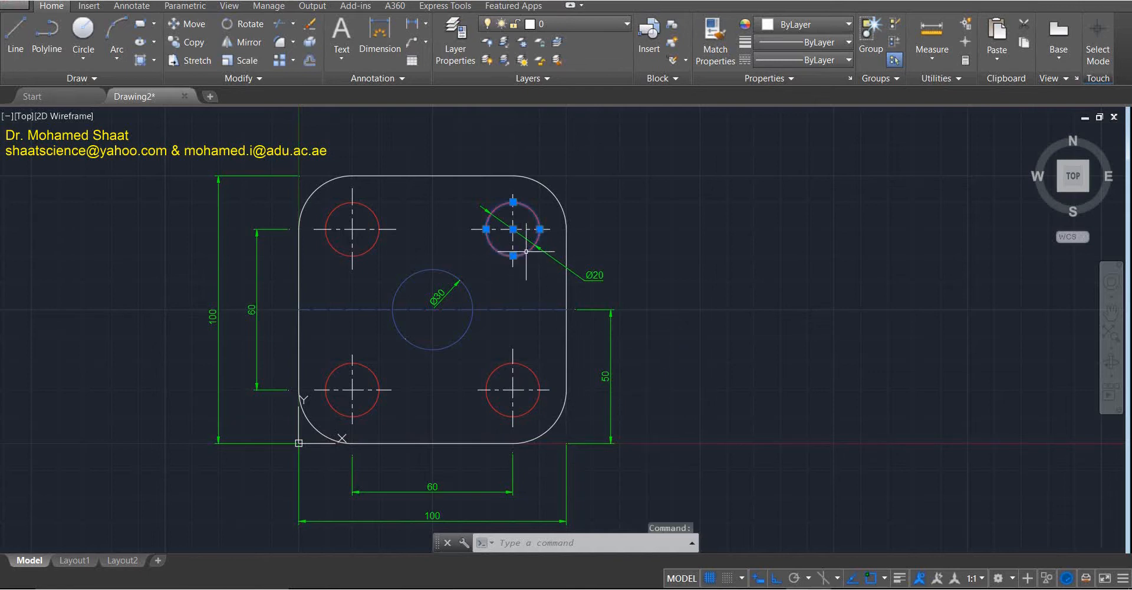
click(376, 243)
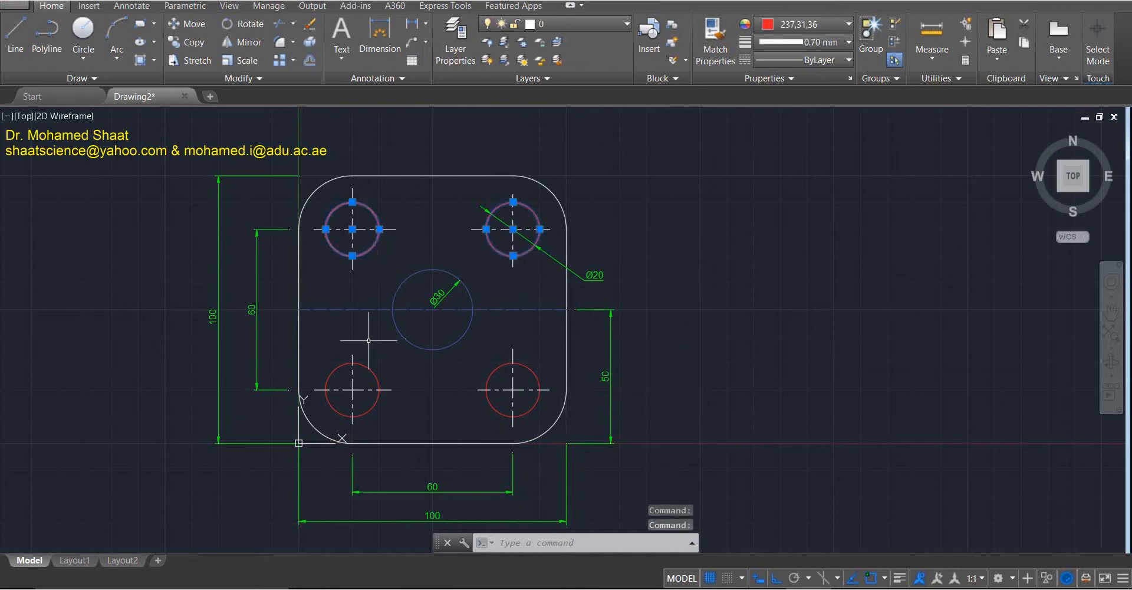
click(375, 375)
click(492, 370)
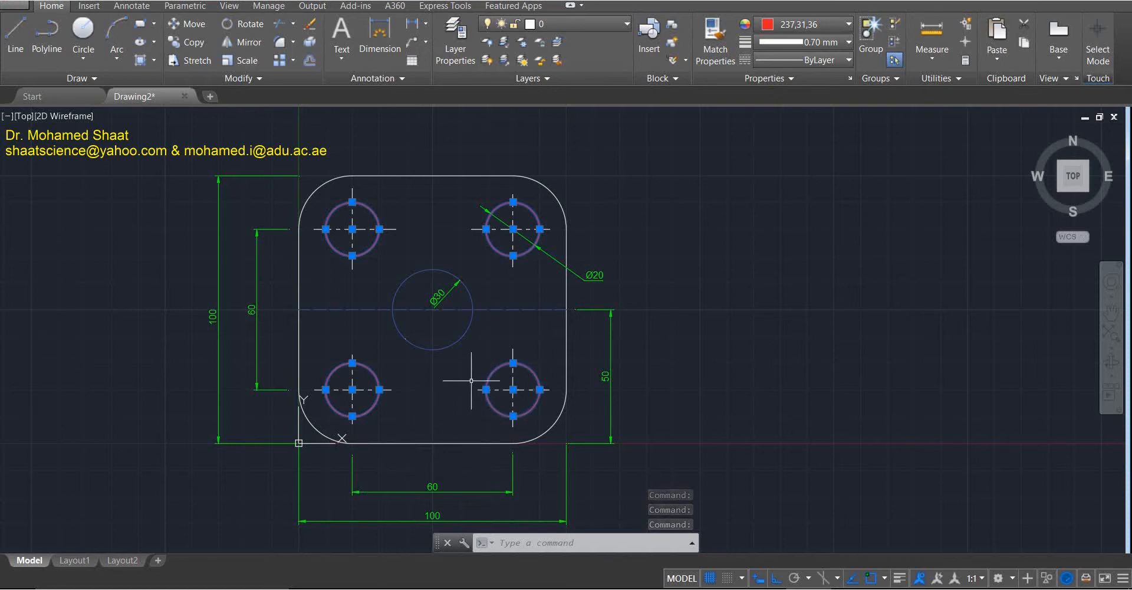
key(Escape)
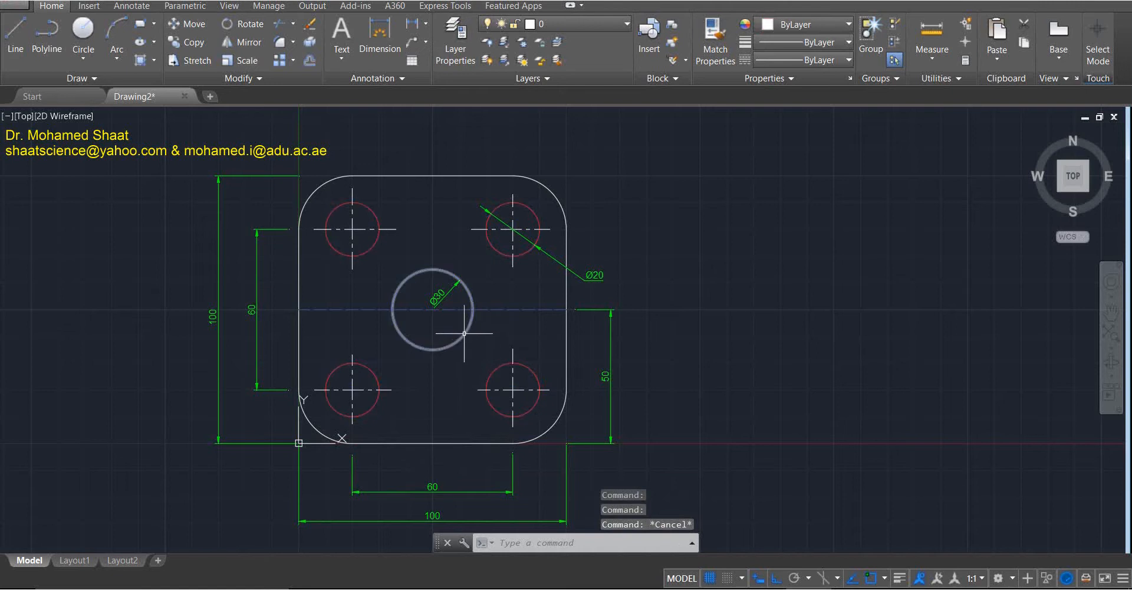
click(462, 337)
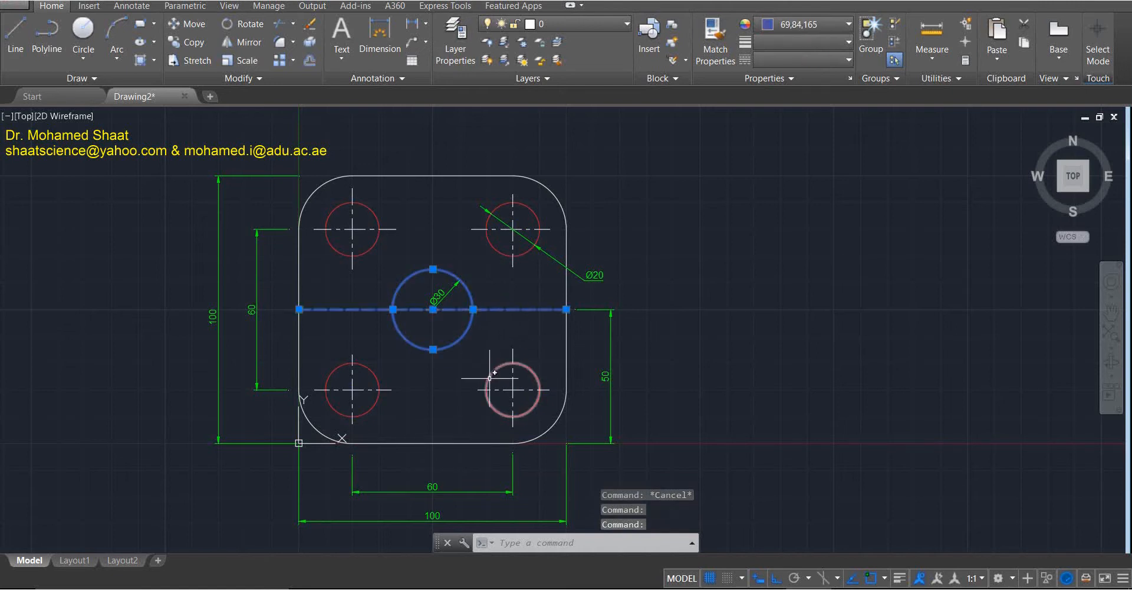
key(Escape)
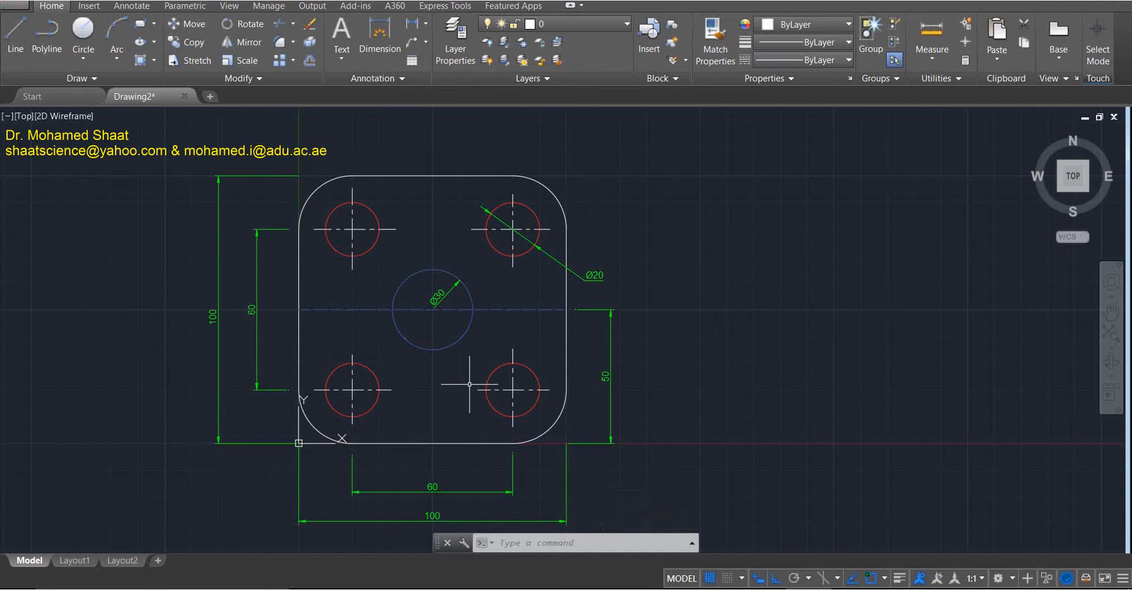
Highlight the edges and rounded corners of the plate's outline as a separate feature group.
click(557, 198)
click(566, 301)
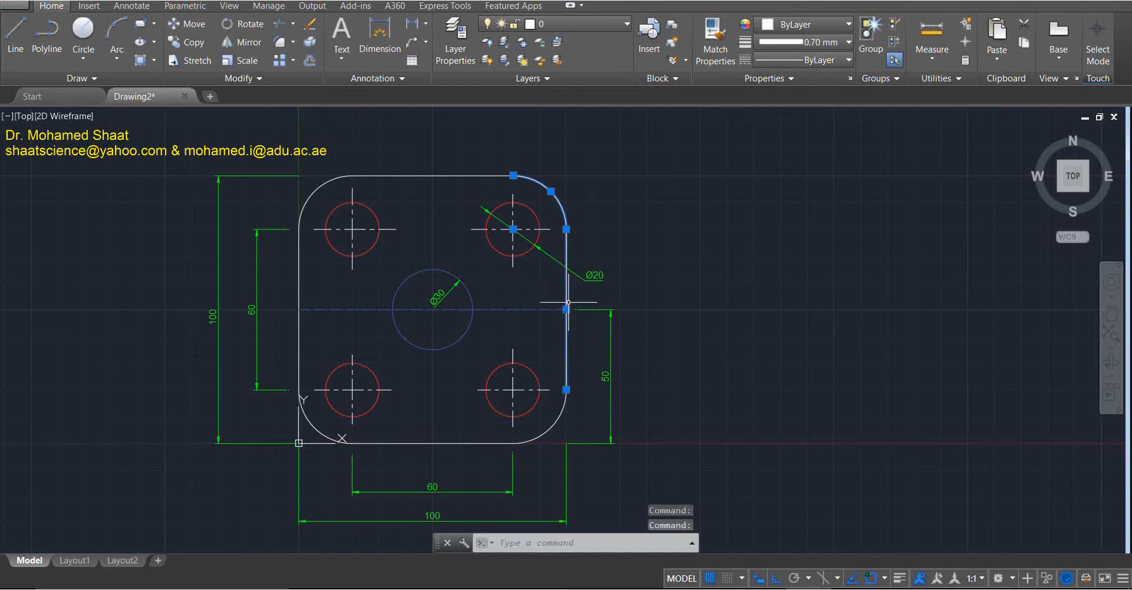
click(550, 427)
click(504, 439)
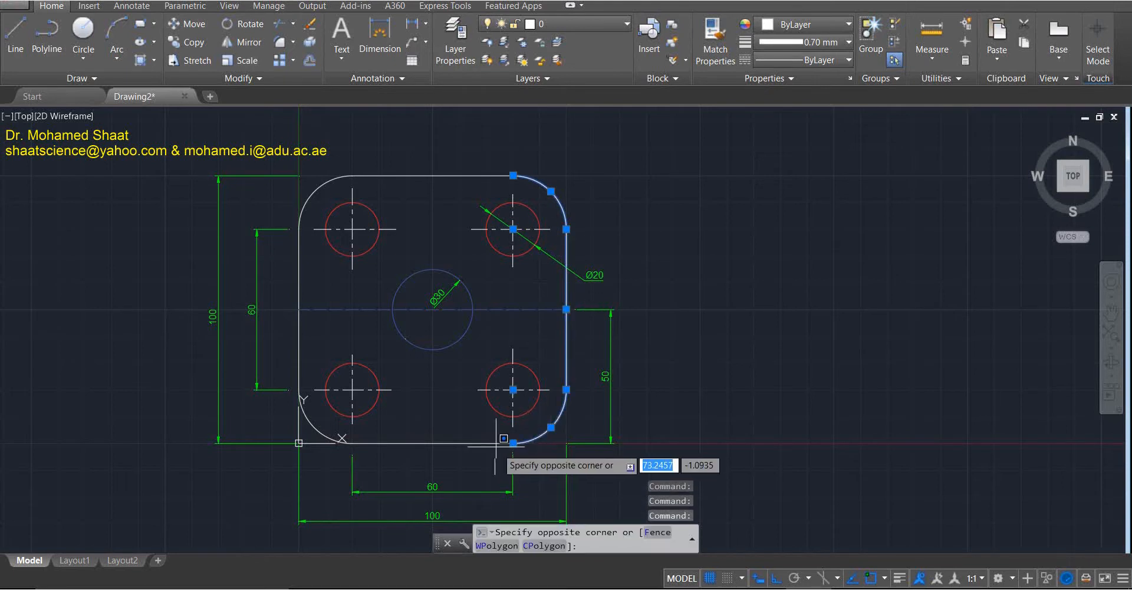
key(Escape)
key(Escape)
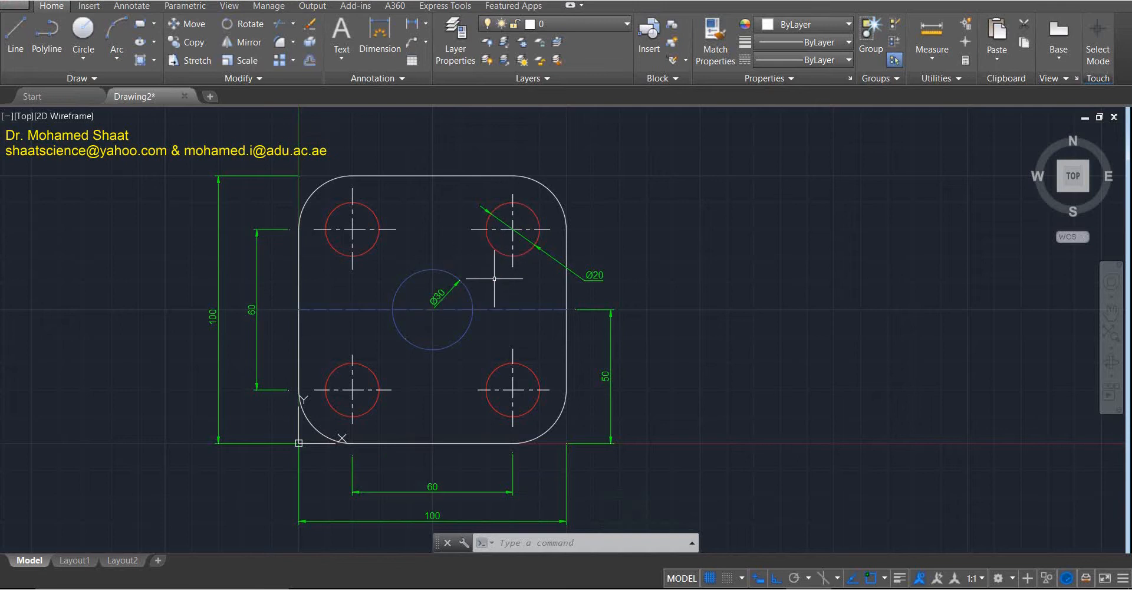
Examine the blue centre circle and the dashed horizontal centre line together as a group.
click(504, 306)
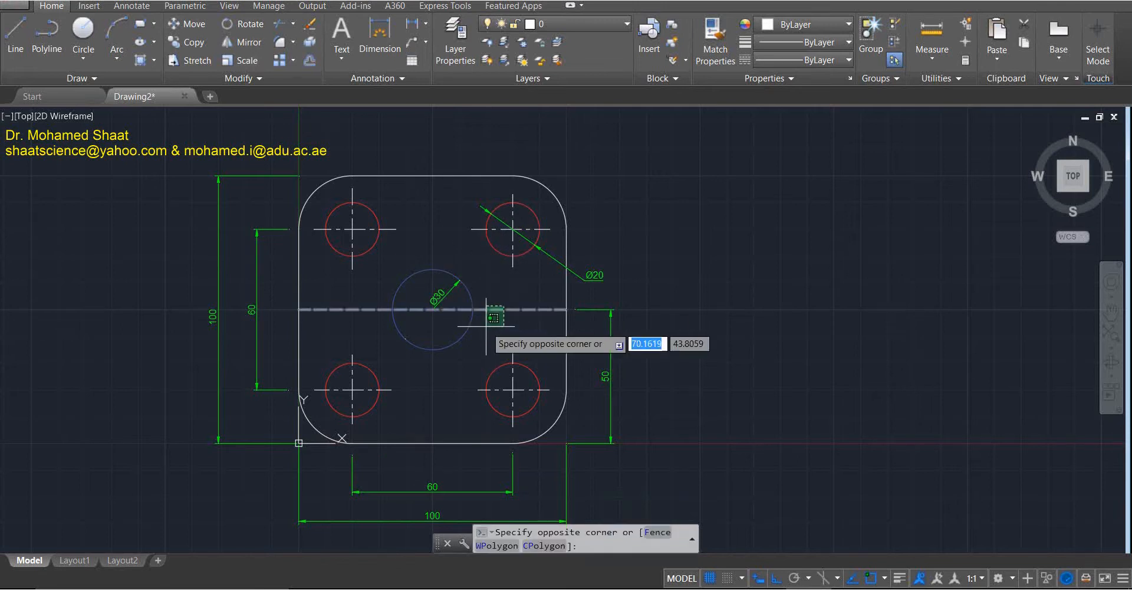
key(Escape)
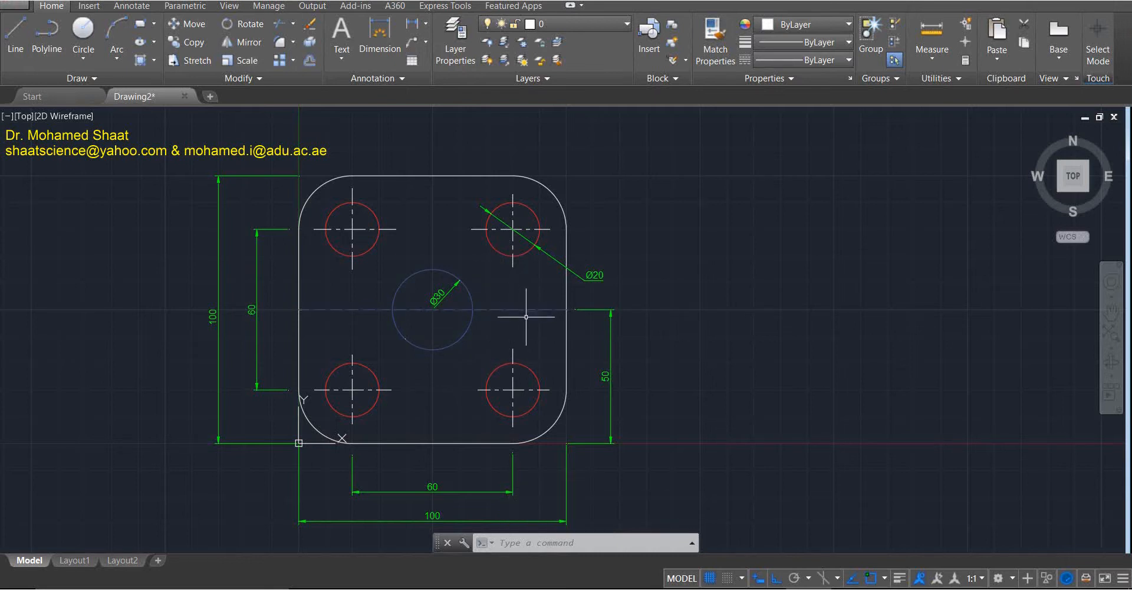
click(522, 289)
click(470, 332)
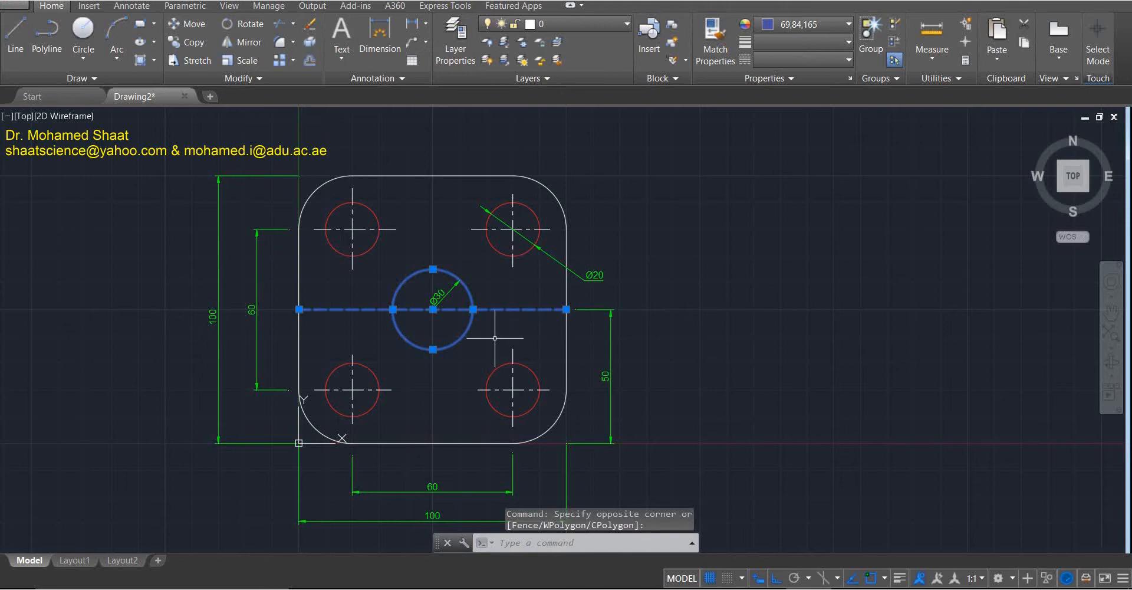
key(Escape)
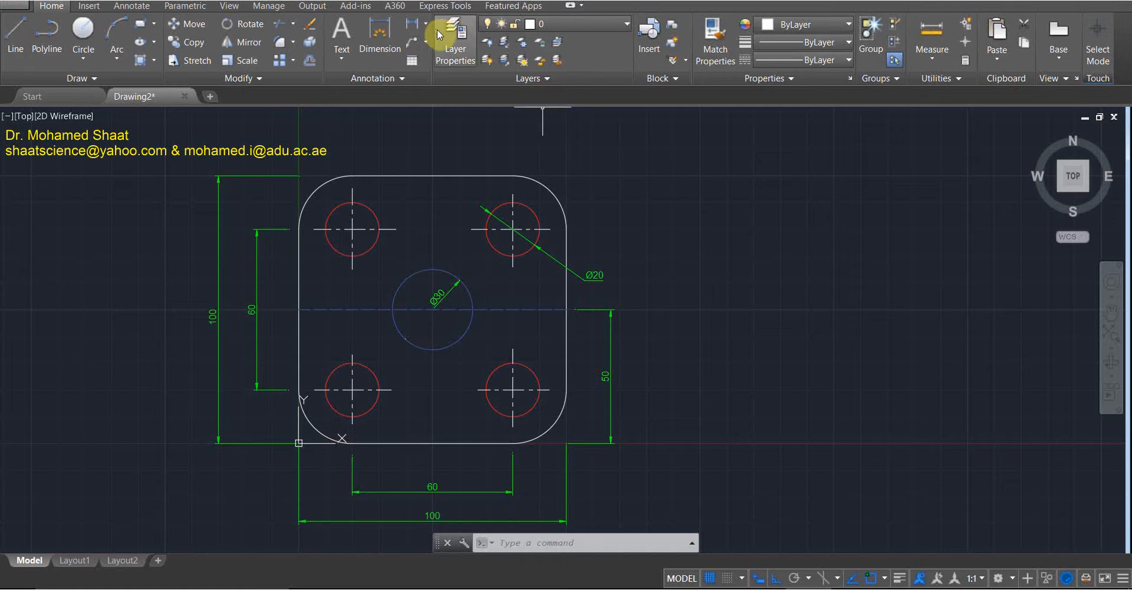
Check which layers the drawing currently offers.
click(525, 80)
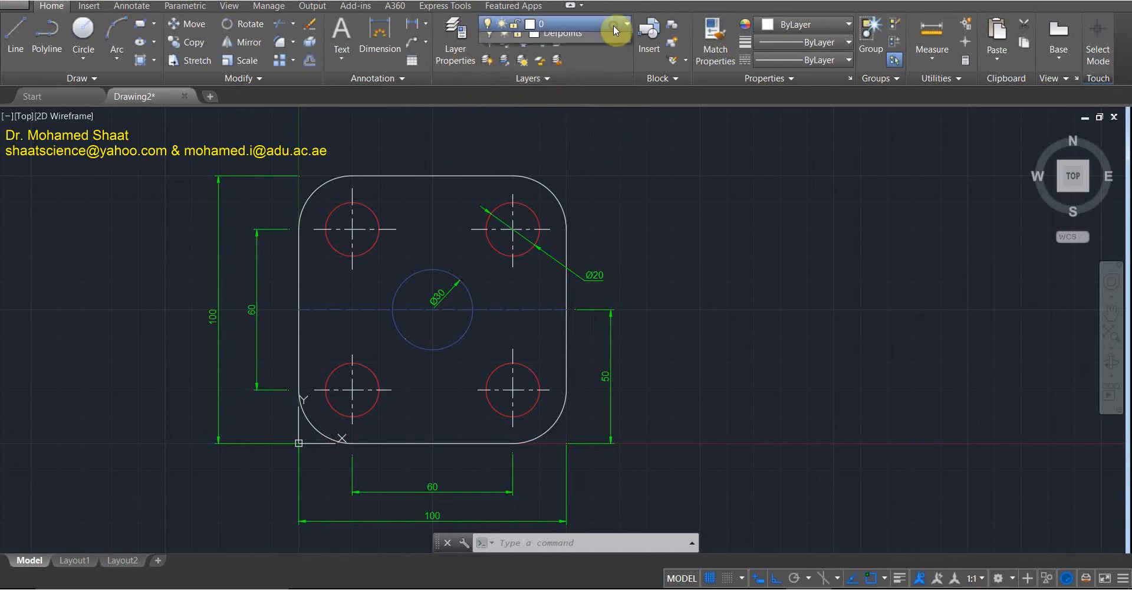
click(614, 25)
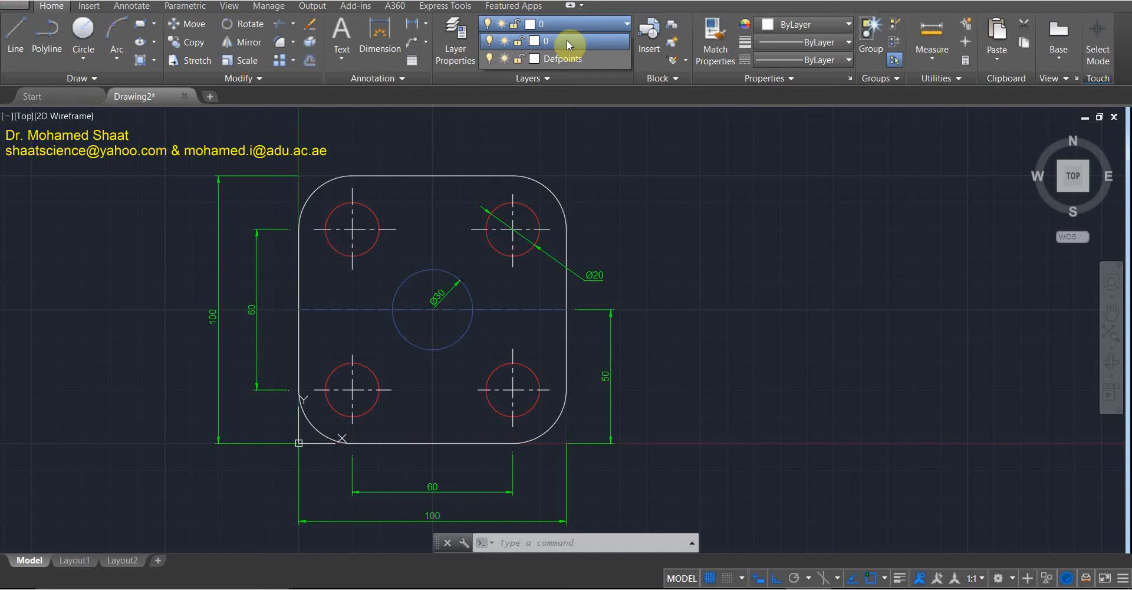
click(798, 234)
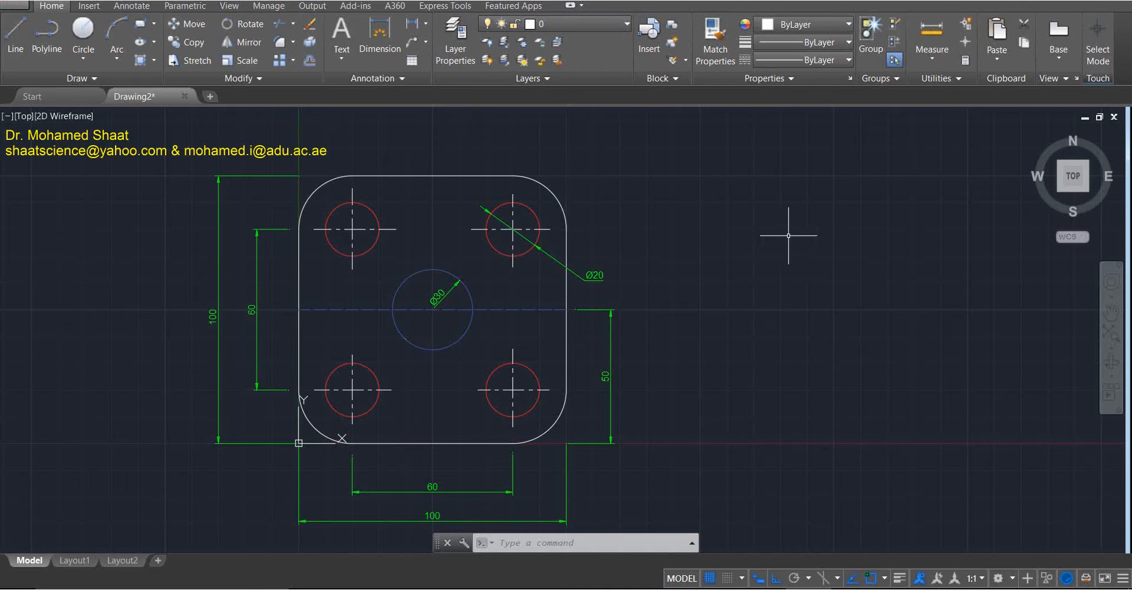
Open the Layer Properties Manager and add two new layers.
click(457, 47)
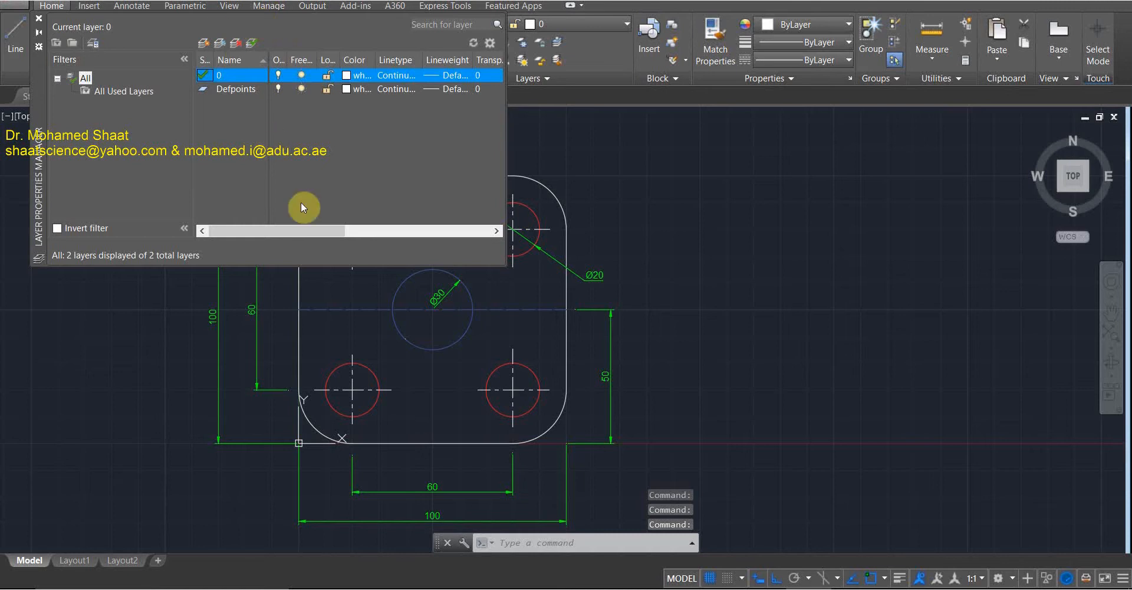
click(237, 93)
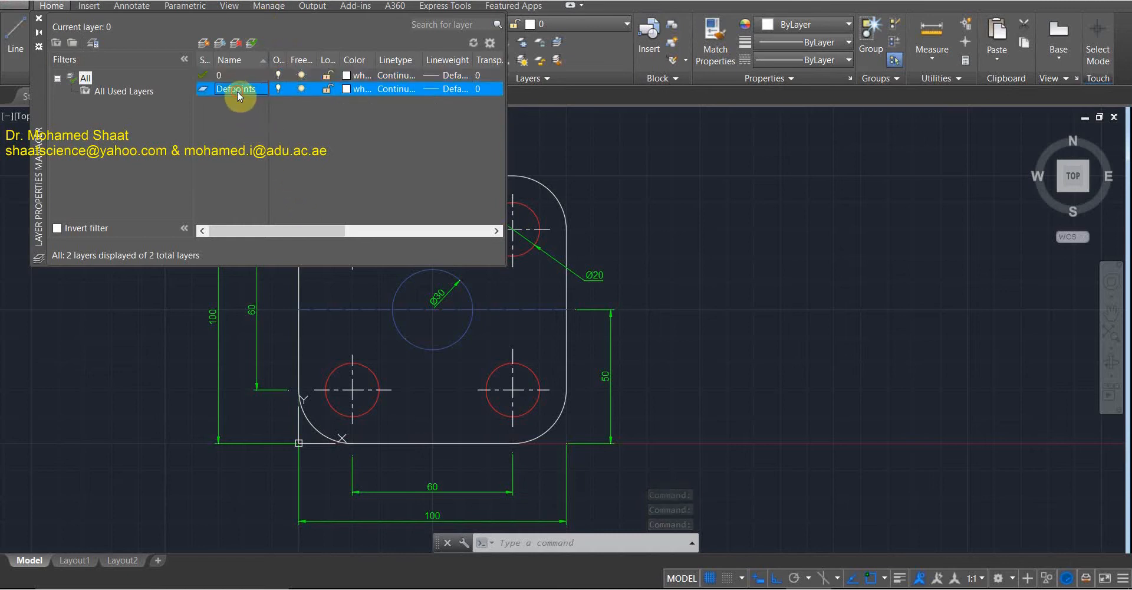
click(245, 76)
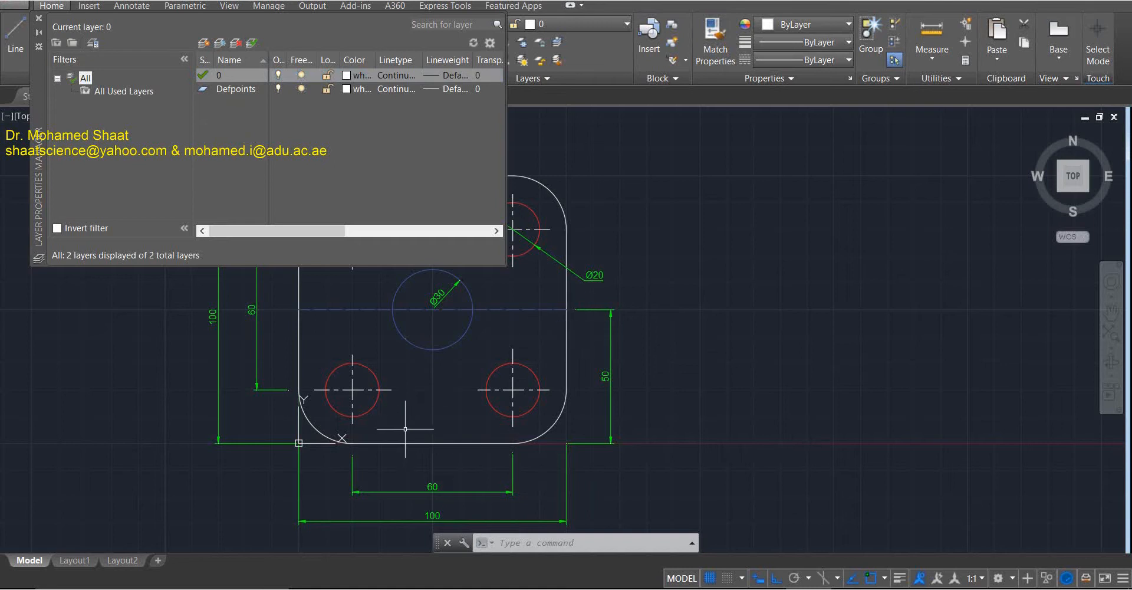
click(204, 42)
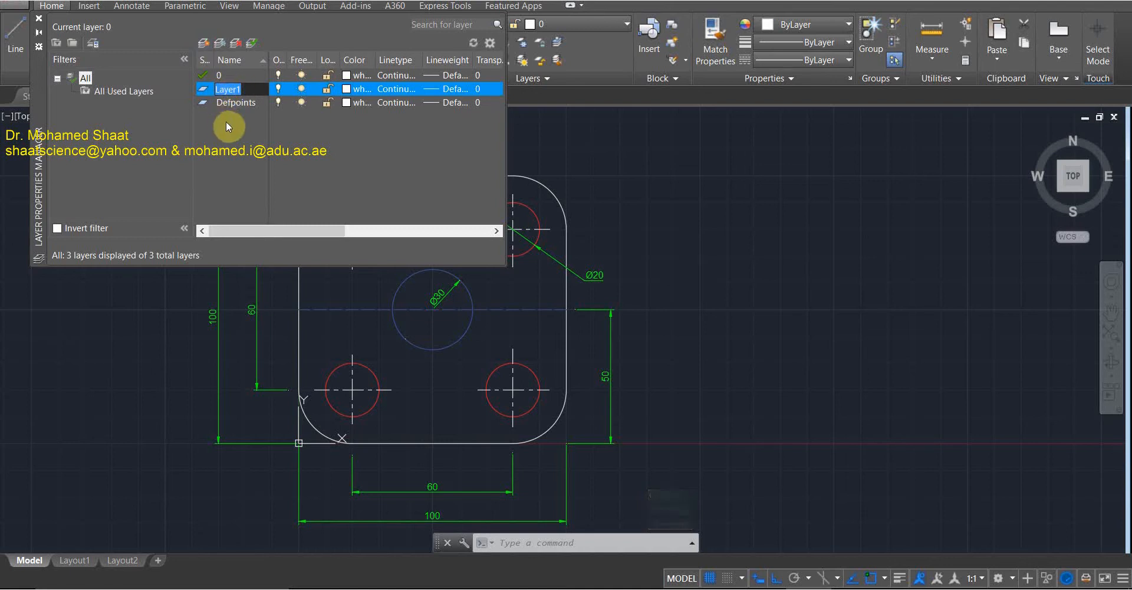
click(204, 44)
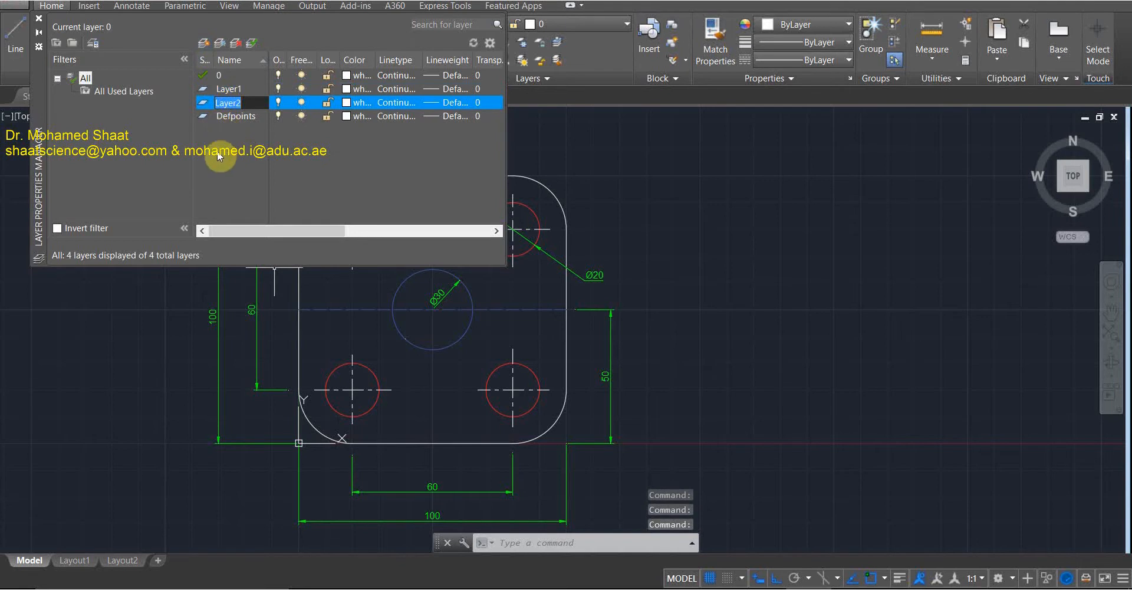
click(234, 88)
click(234, 102)
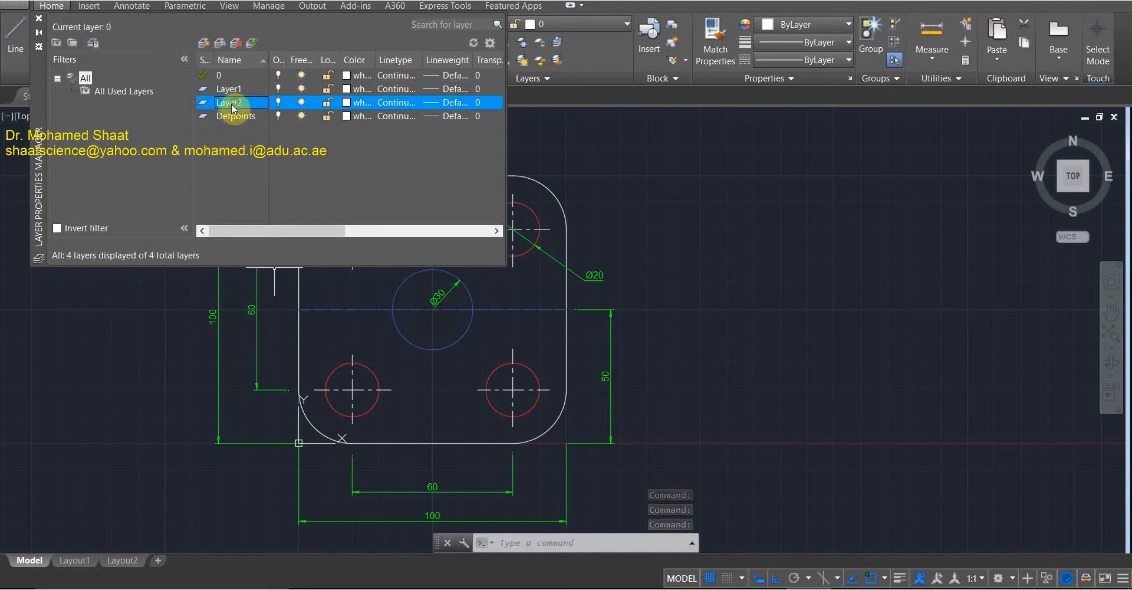
Rename the first new layer as Dimensions.
click(232, 90)
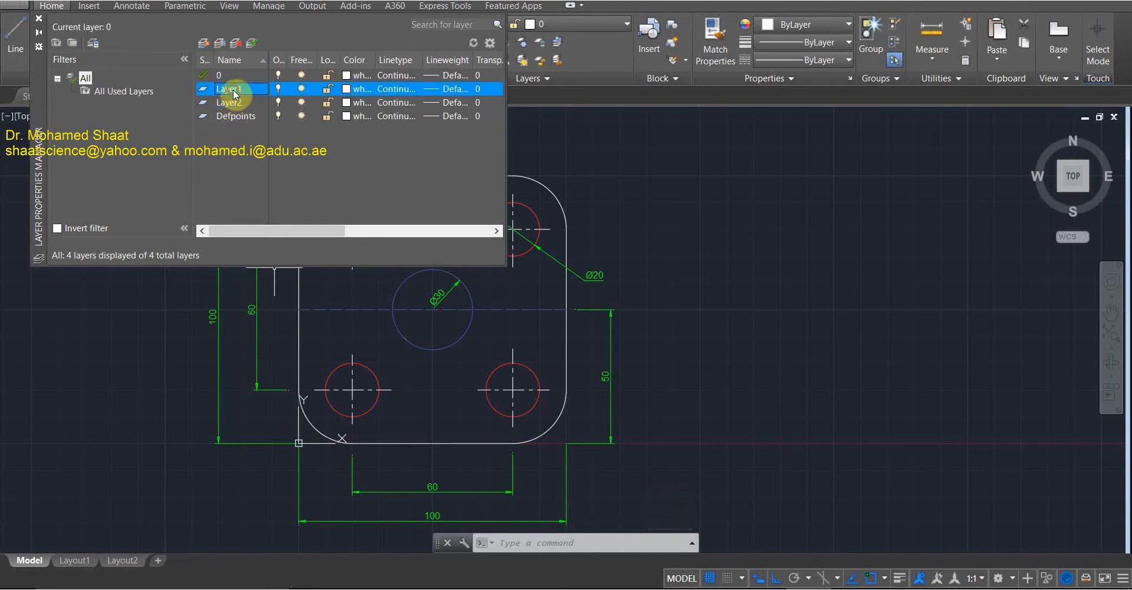
click(232, 90)
text(Mohamed)
key(BackSpace)
key(BackSpace)
key(BackSpace)
key(BackSpace)
key(BackSpace)
key(BackSpace)
key(BackSpace)
text(Dimensions)
Rename the second new layer as Feature 1.
click(243, 103)
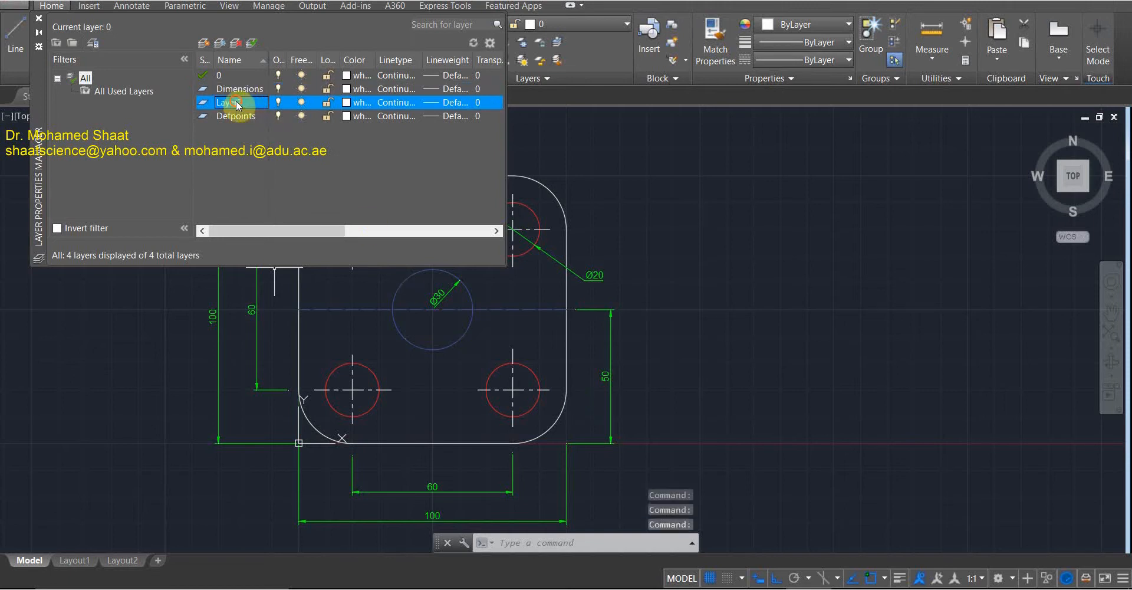
click(236, 100)
text(Feature 1)
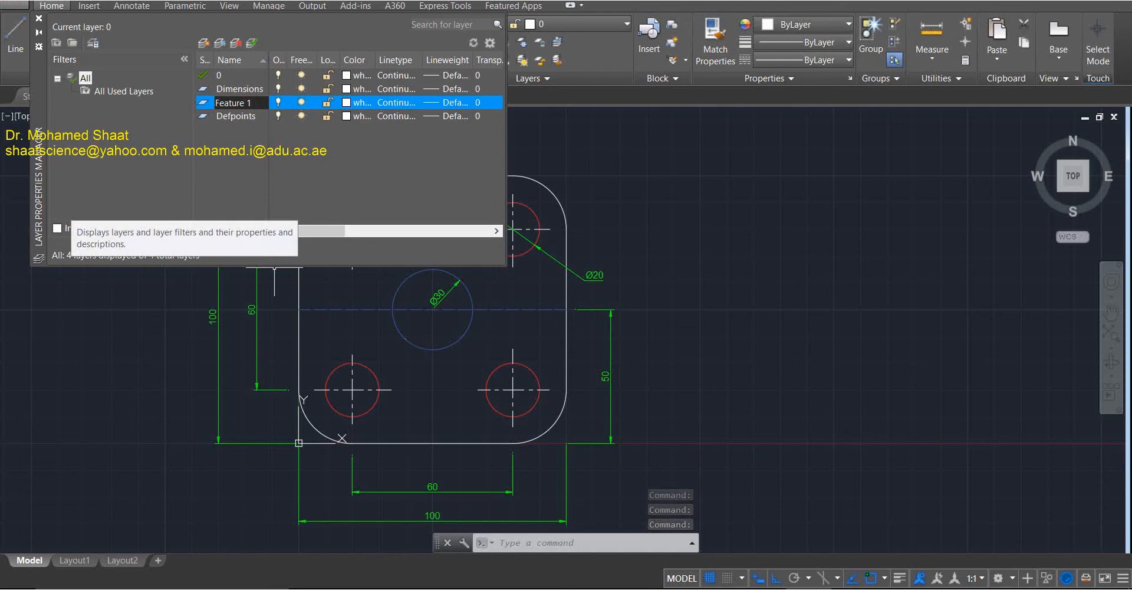
key(Return)
Create another layer named Feature 2.
click(206, 40)
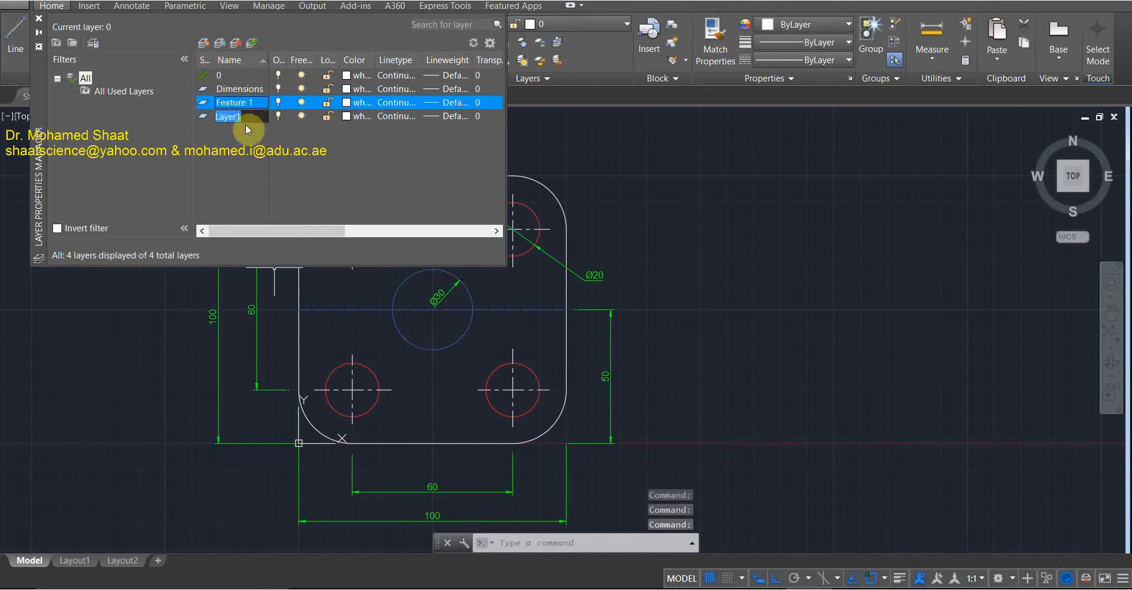
text(Featur)
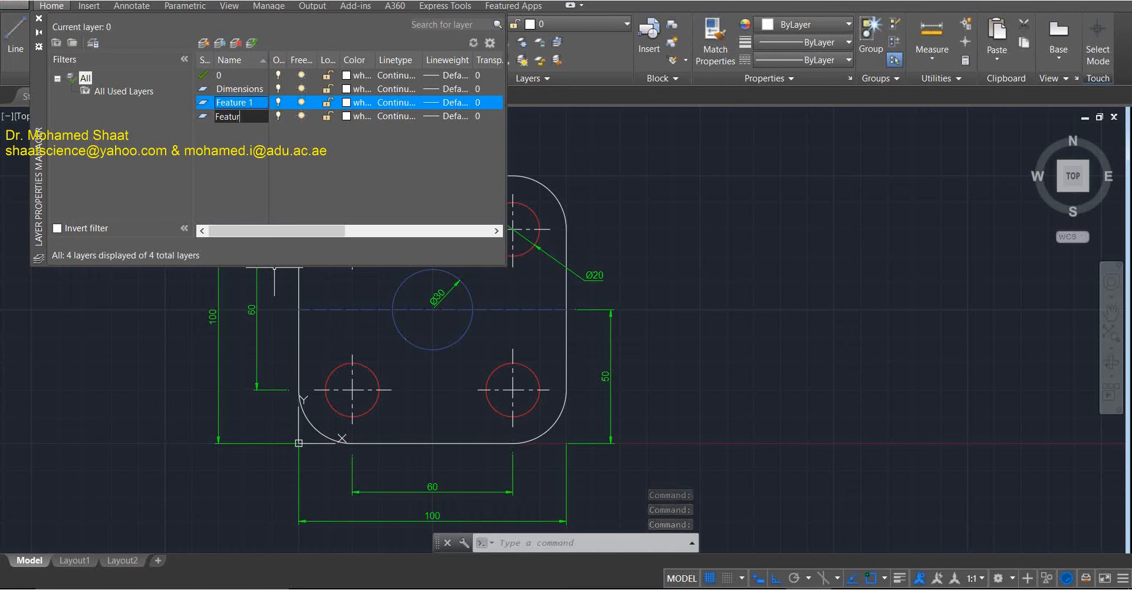
text(e 2)
key(Return)
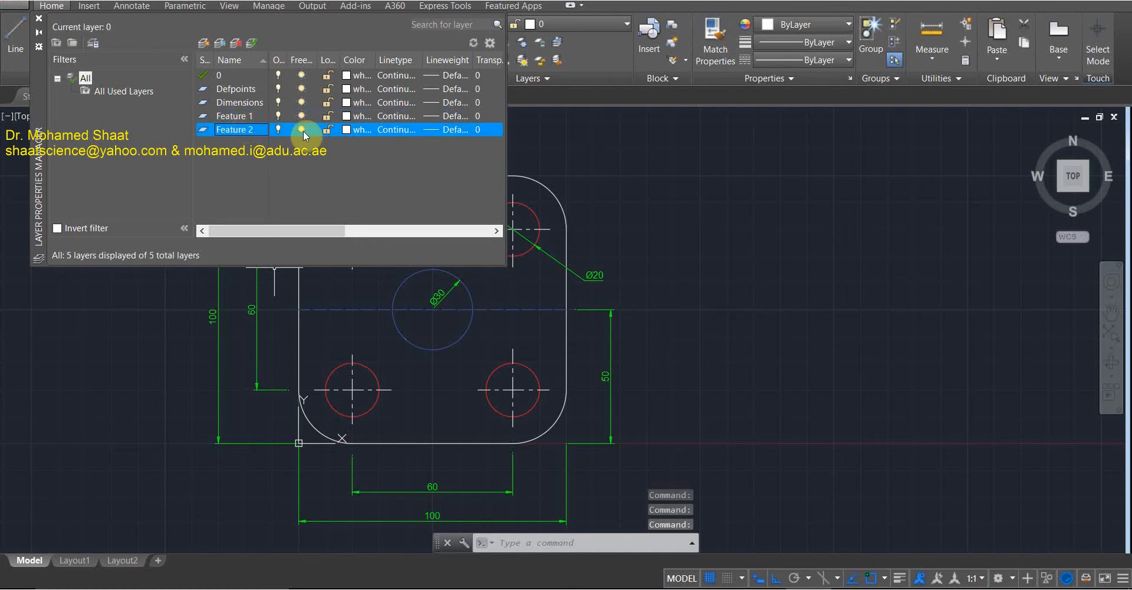
Go through the listed layers one by one: 0, Defpoints, Dimensions, Feature 1 and Feature 2.
click(238, 115)
click(238, 102)
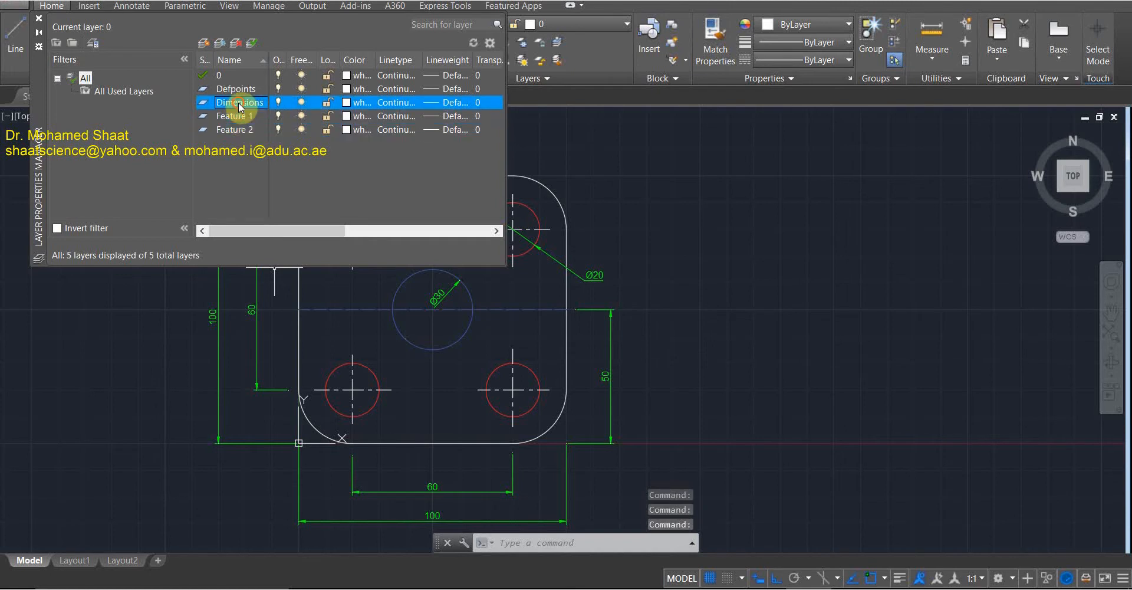
click(230, 132)
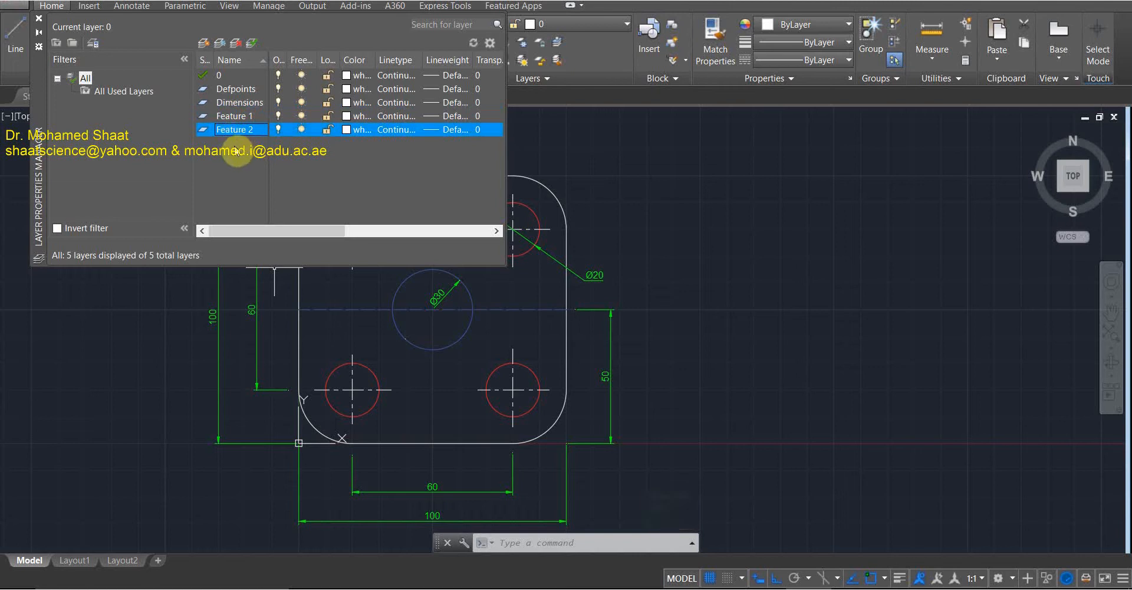
click(234, 103)
click(236, 89)
click(238, 77)
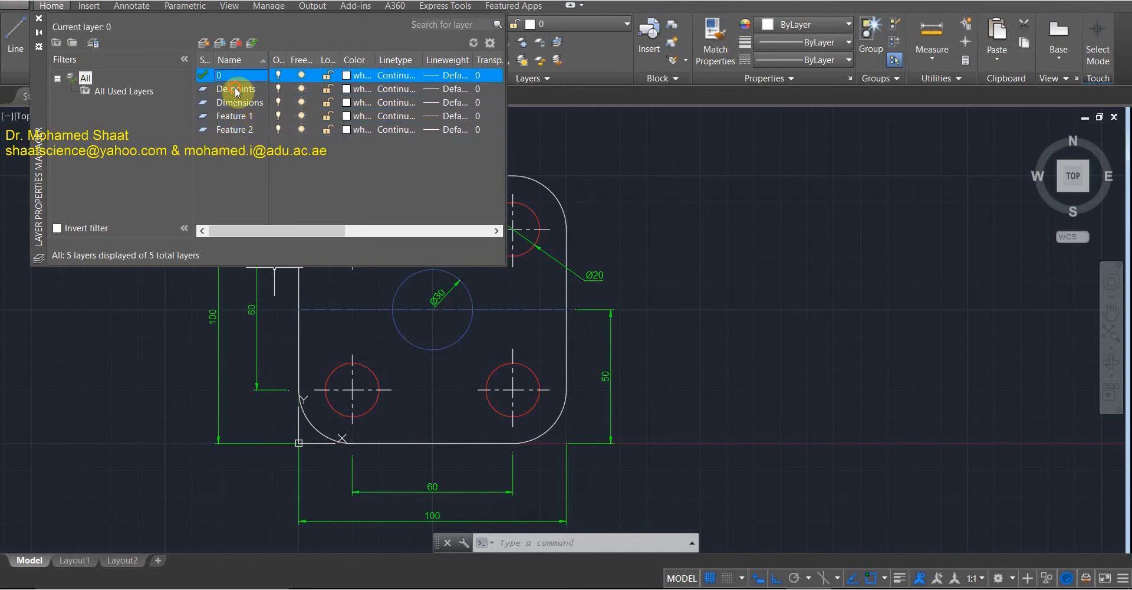
click(235, 89)
click(231, 103)
click(232, 116)
Delete the Feature 2 layer and try to delete layer 0.
click(229, 128)
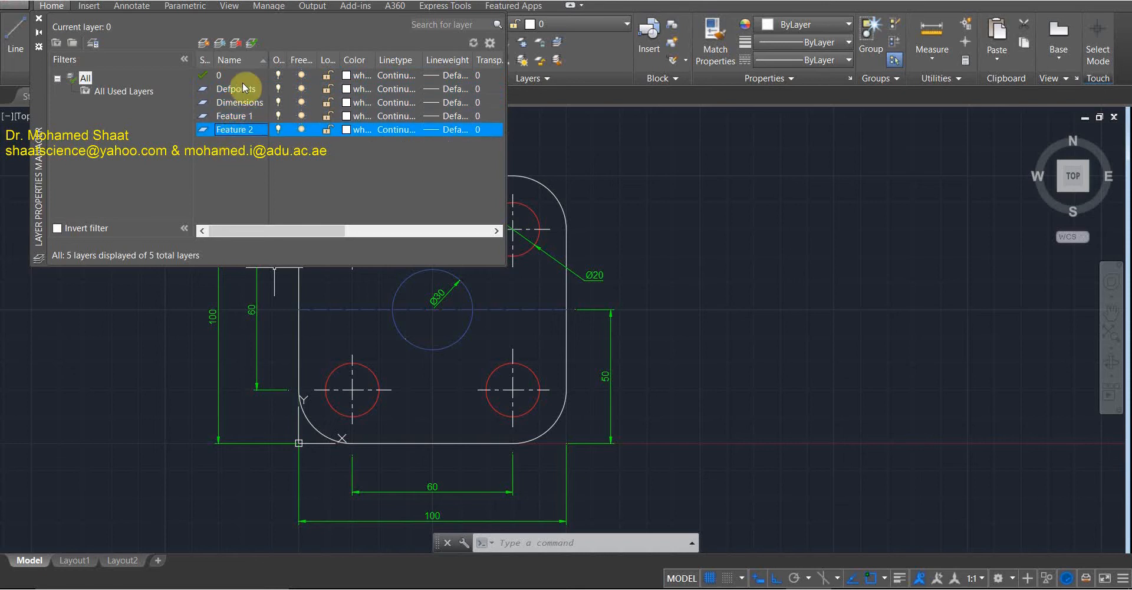
click(239, 46)
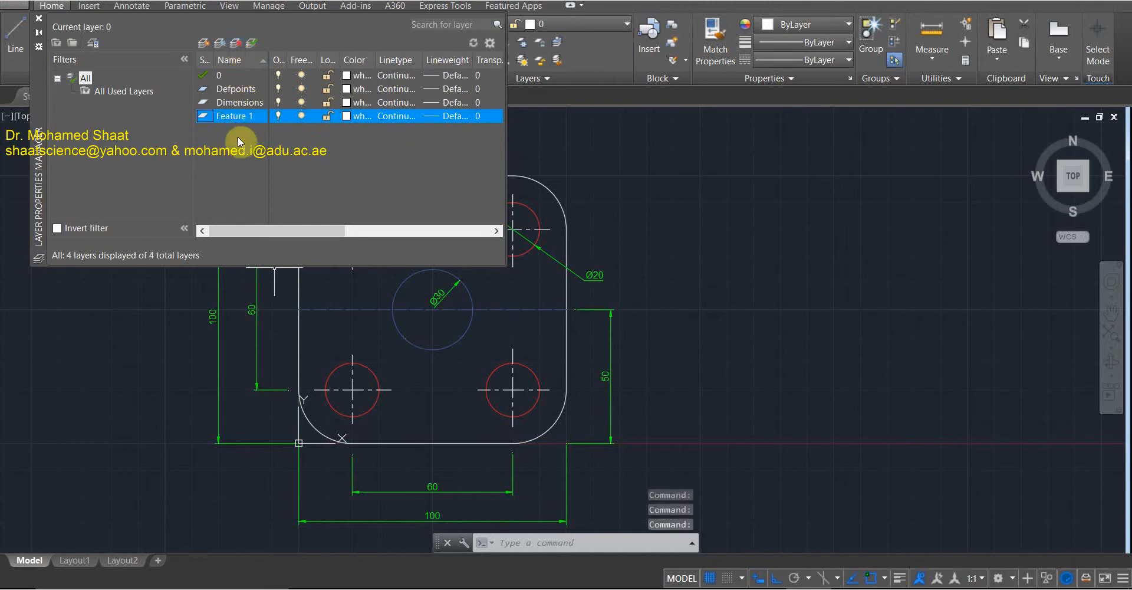
click(228, 74)
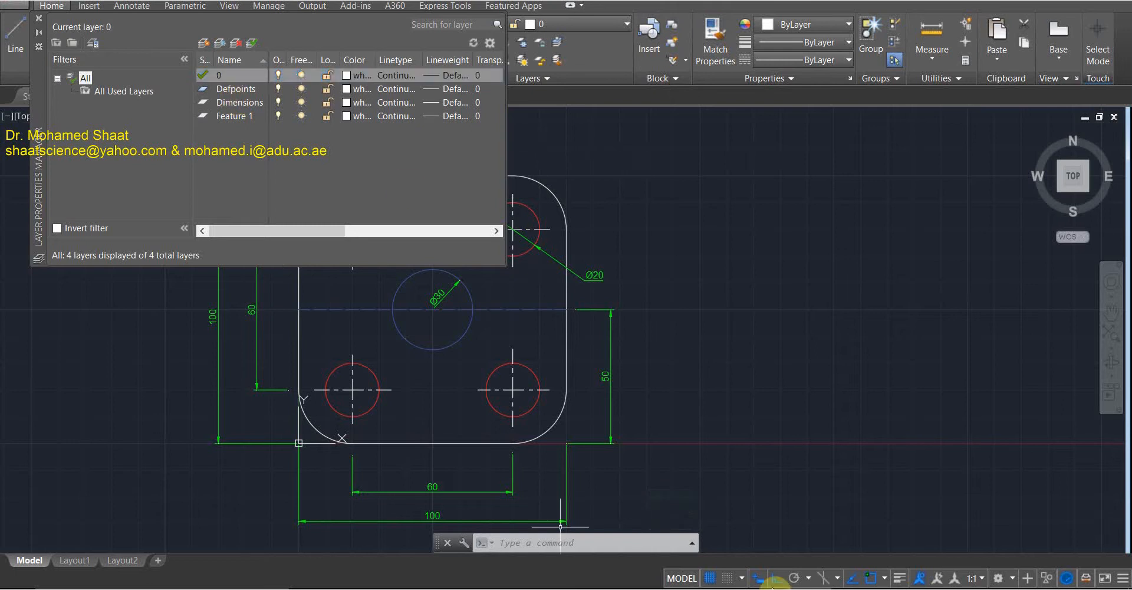
click(235, 43)
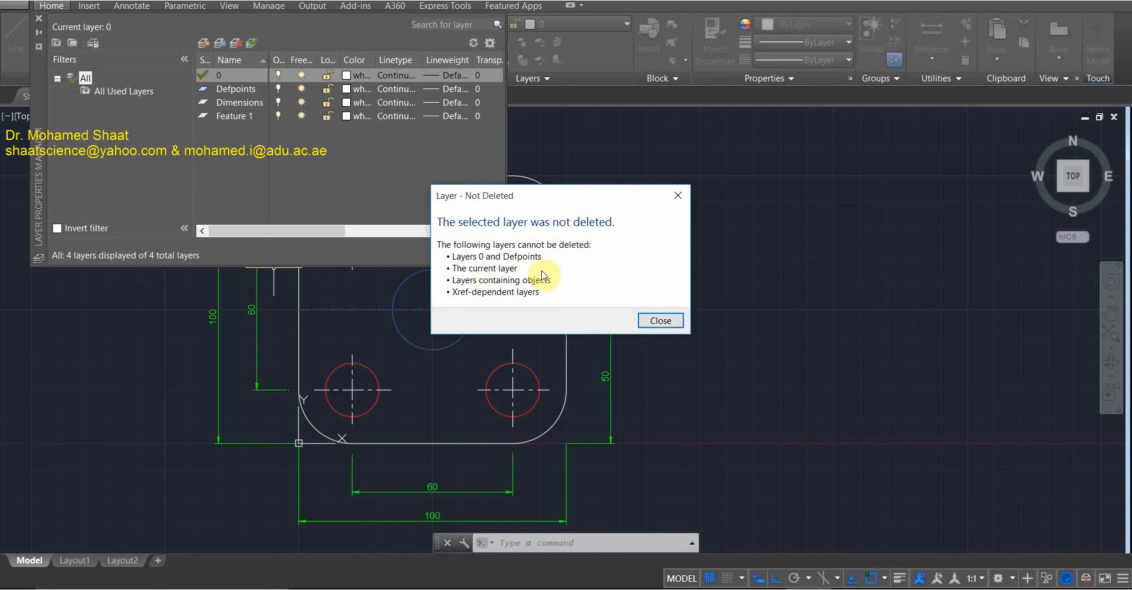
Dismiss the layer deletion notice and go through the remaining layers Defpoints, Dimensions, 0 and Feature 1.
click(661, 320)
double_click(243, 90)
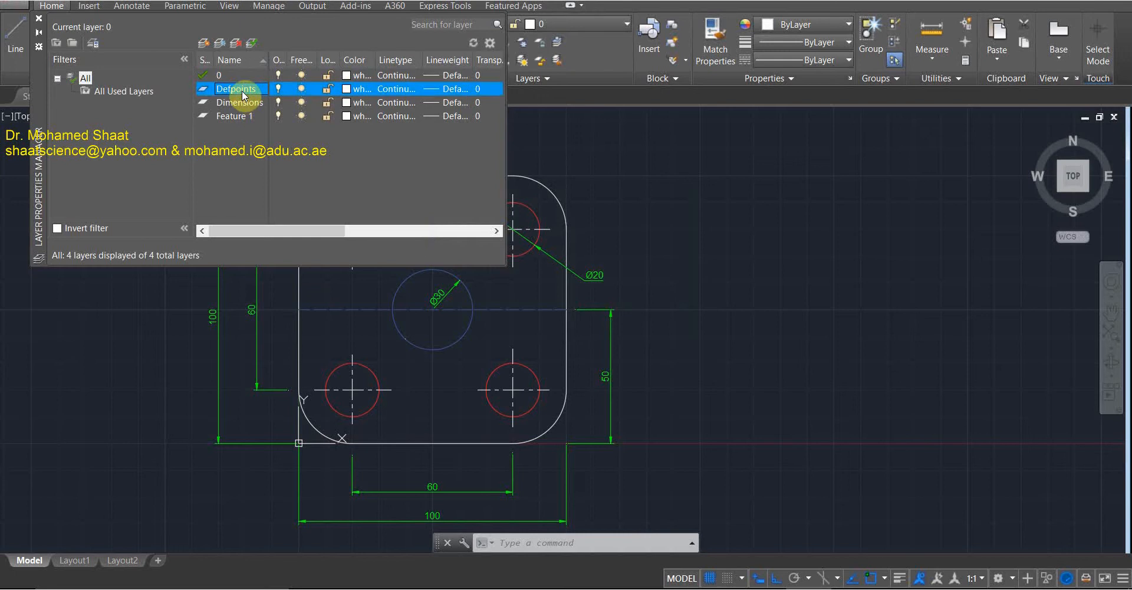
click(229, 104)
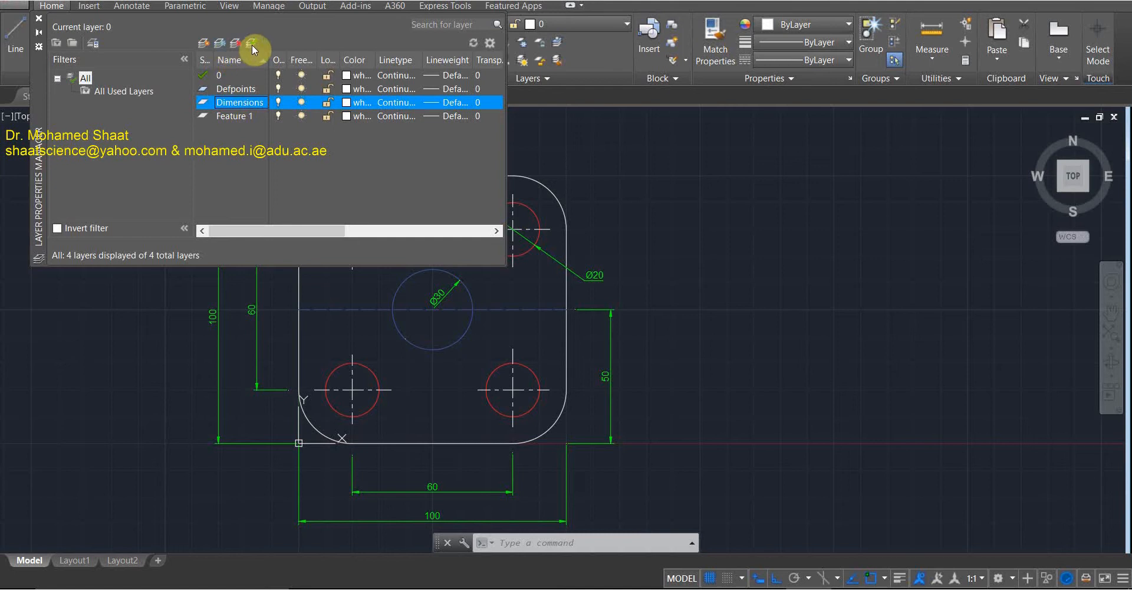
click(250, 79)
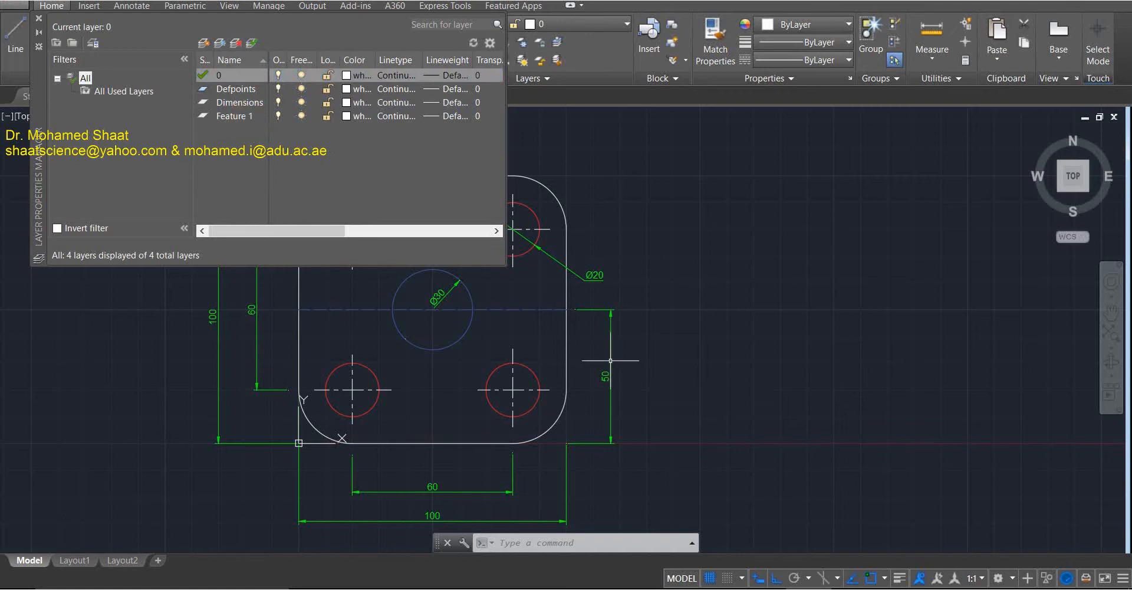
click(248, 102)
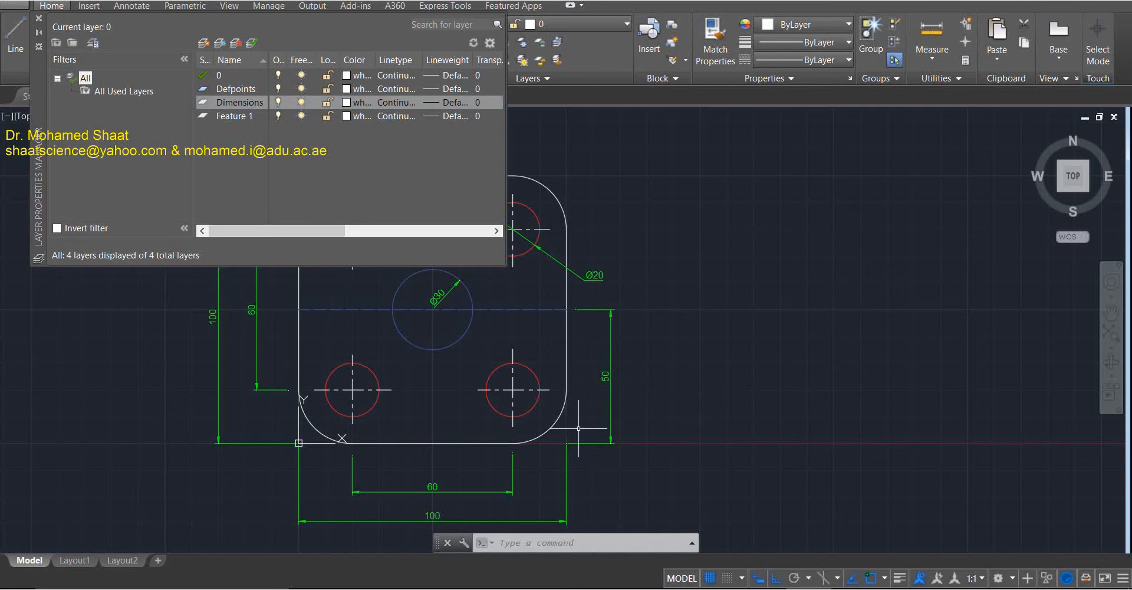
double_click(233, 116)
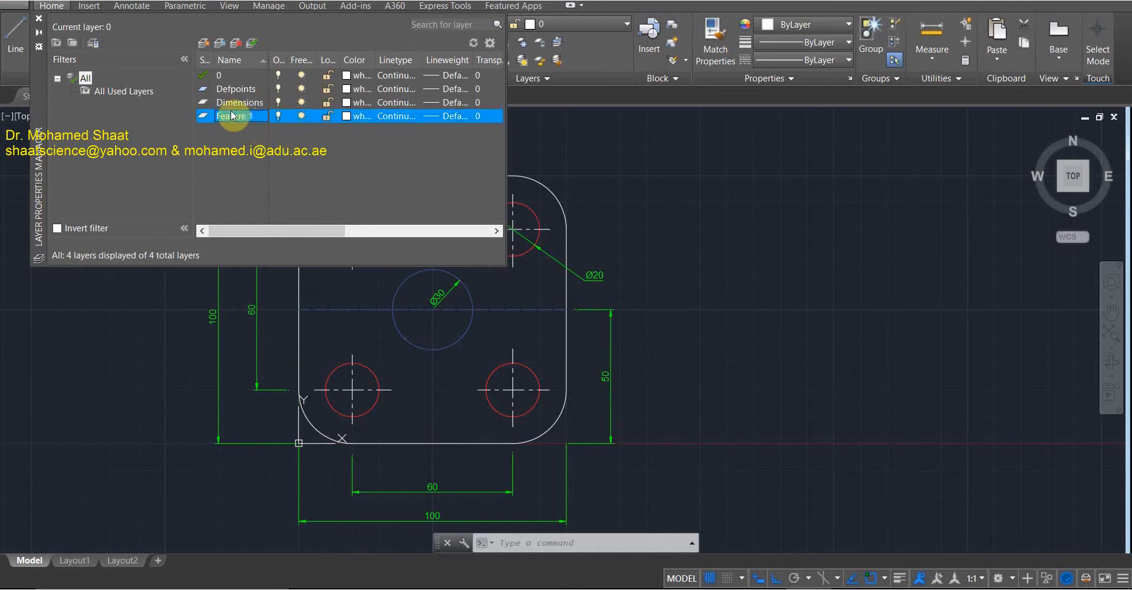
Create a new layer named Feature 2 again in the layer list.
click(204, 41)
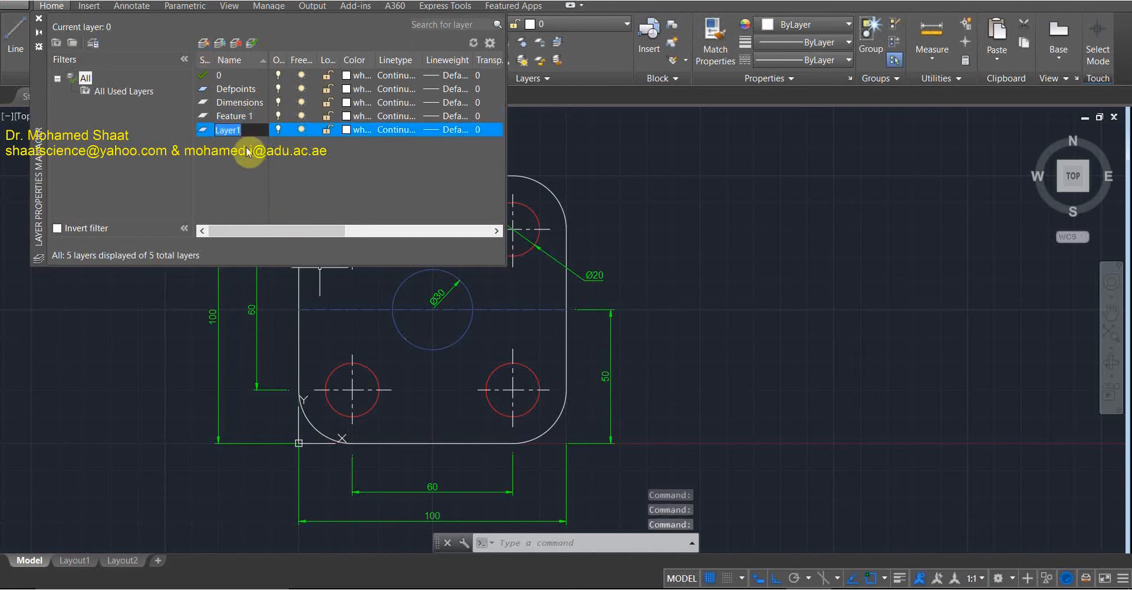
text(Featu)
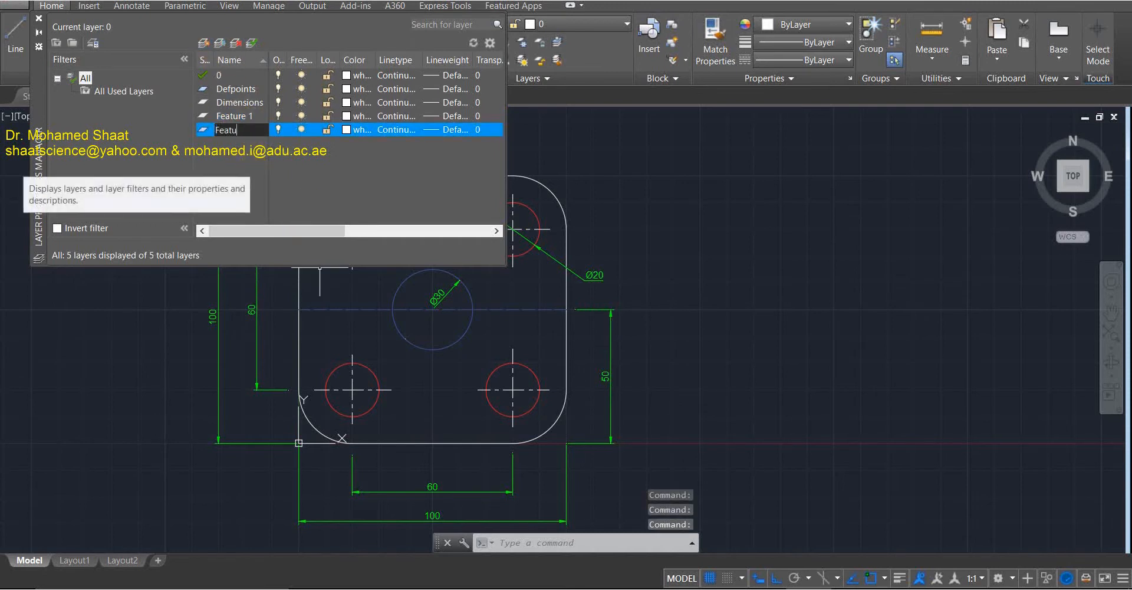
text(re 2)
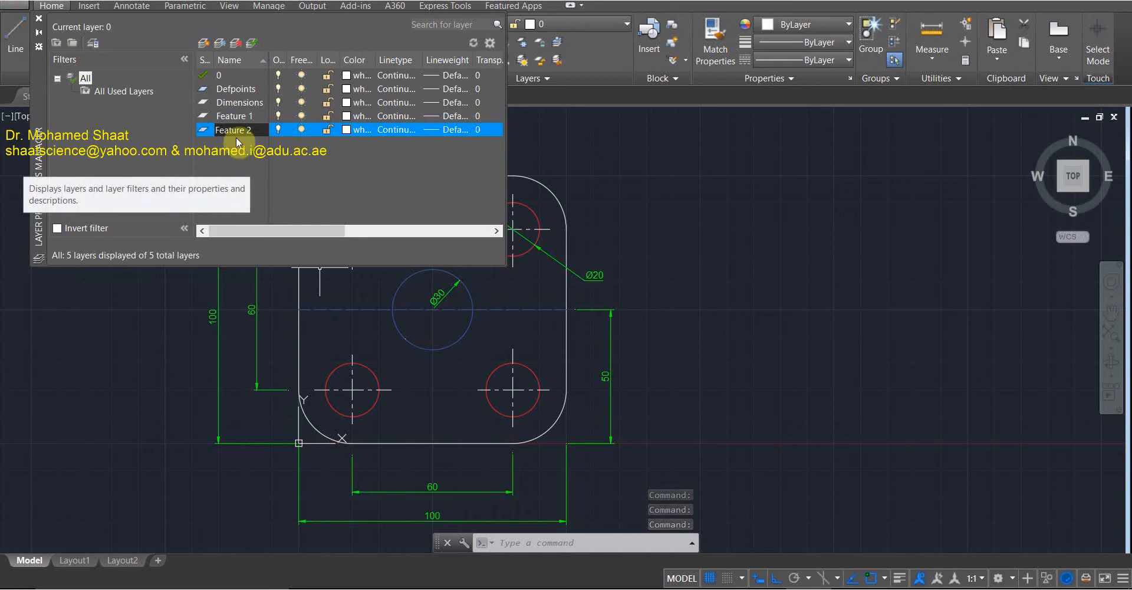
click(244, 112)
click(246, 129)
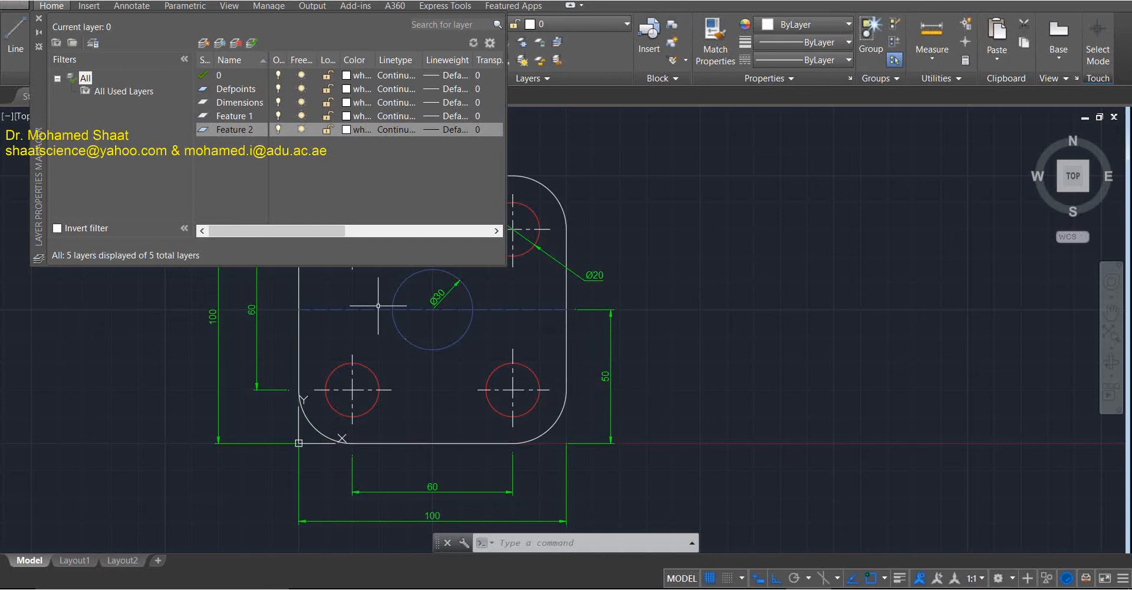
Assign all of the plate's linear dimensions and the two hole diameter dimensions to the Dimensions layer.
click(38, 18)
click(637, 295)
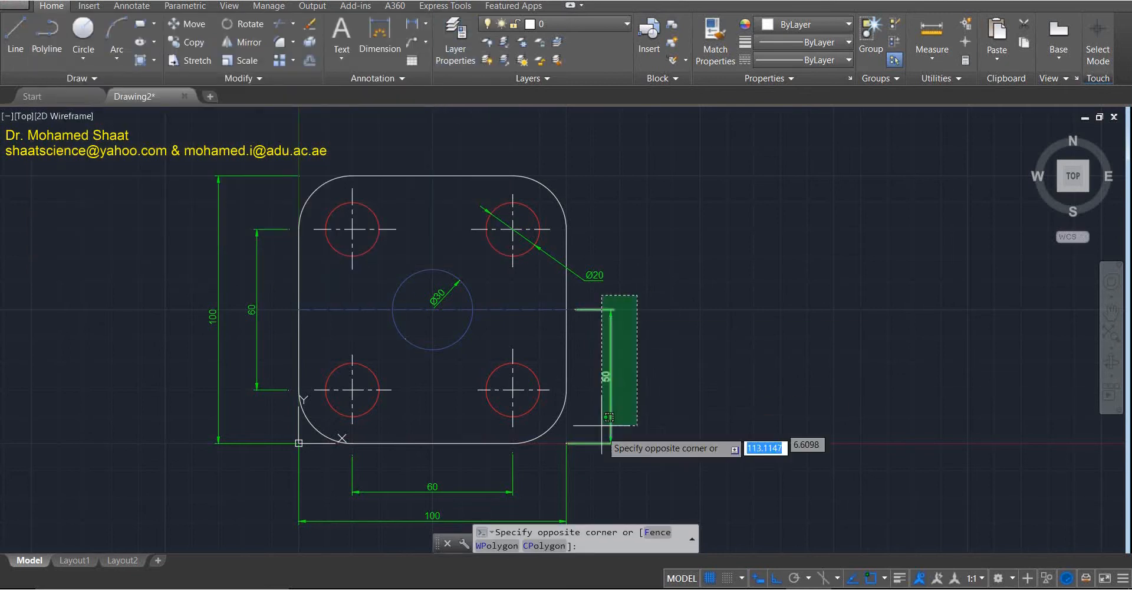
click(609, 416)
click(603, 470)
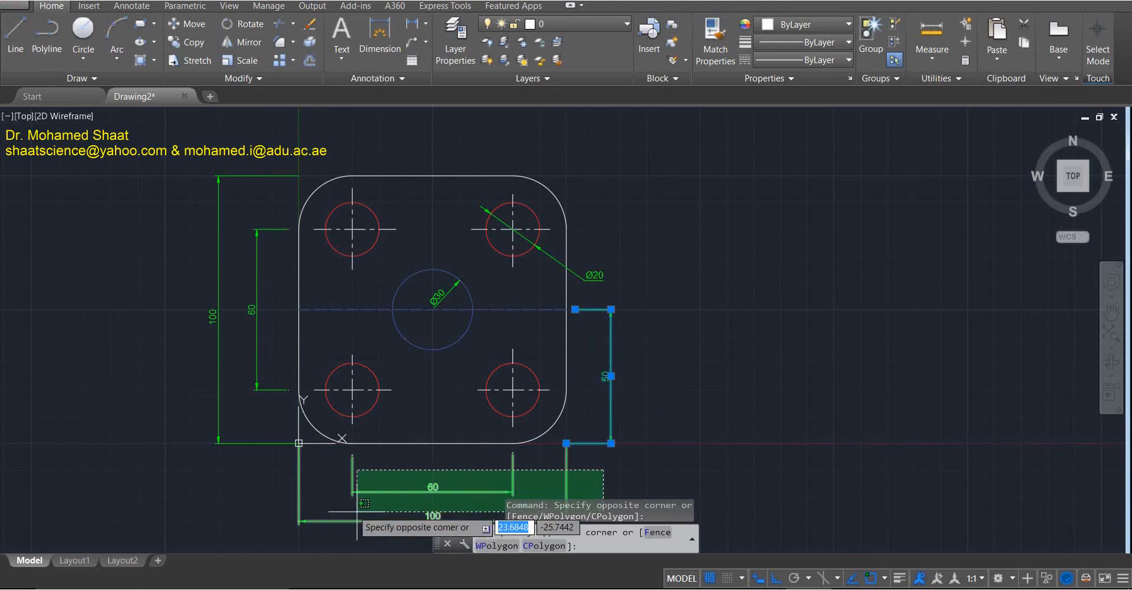
click(269, 528)
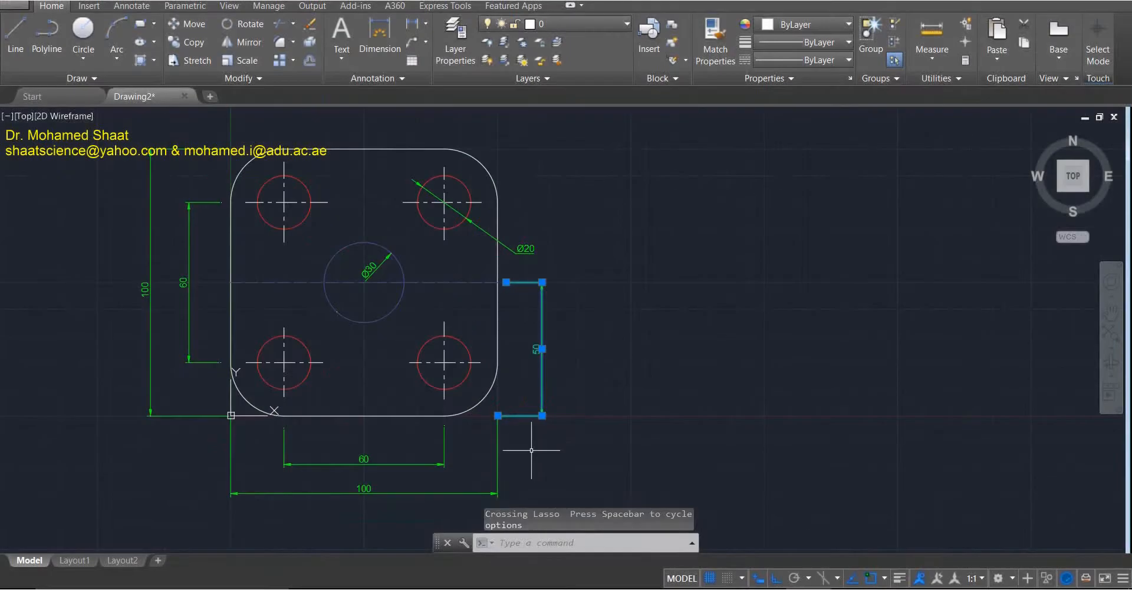
click(543, 450)
click(265, 519)
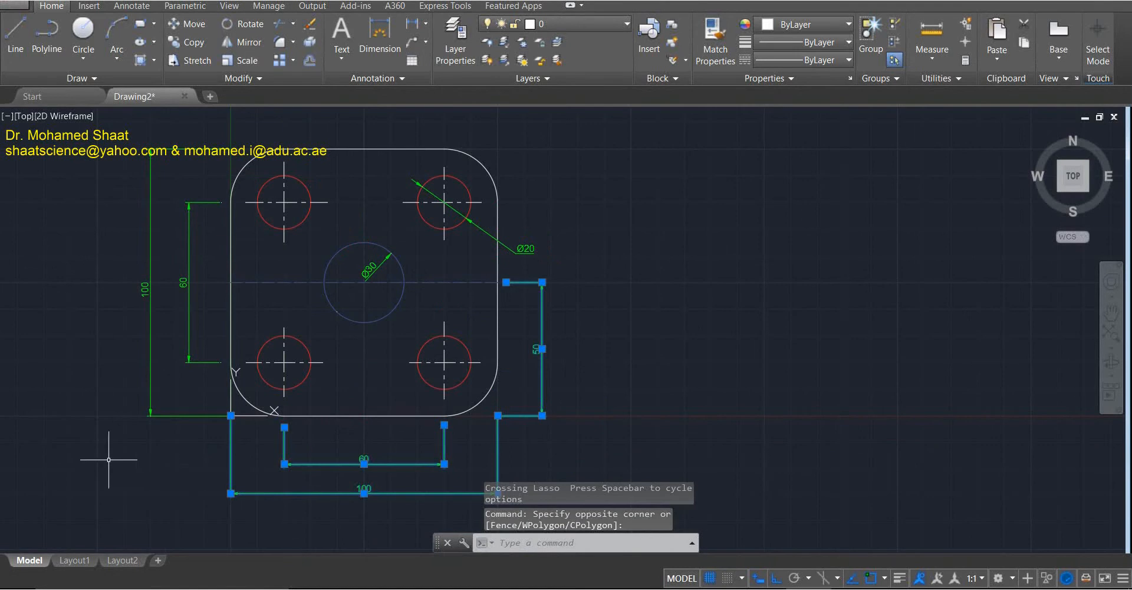
click(195, 534)
click(148, 177)
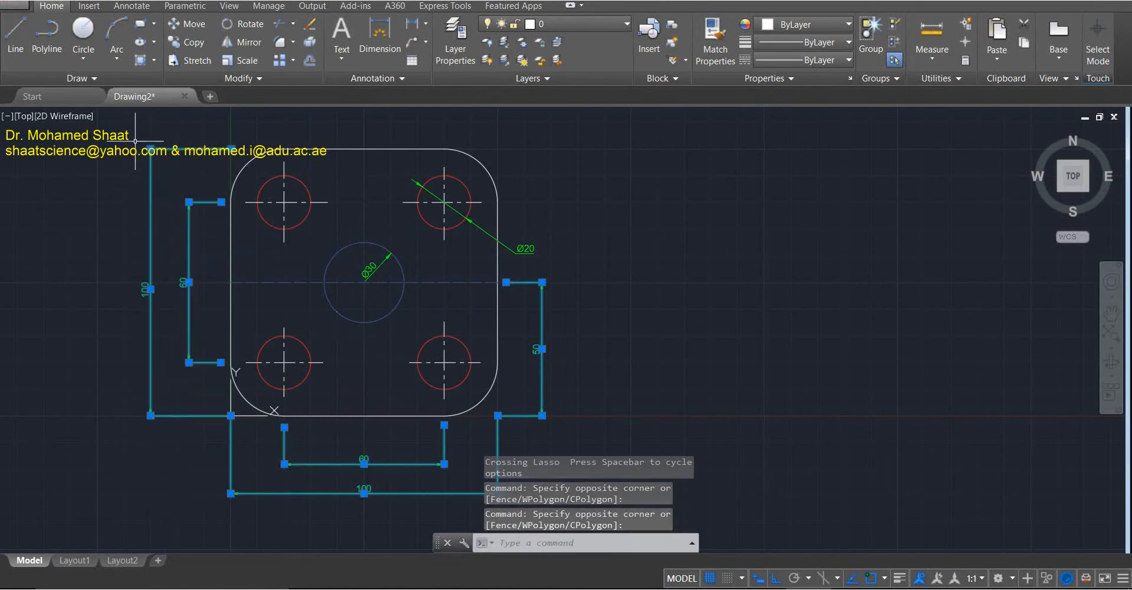
click(365, 275)
click(513, 249)
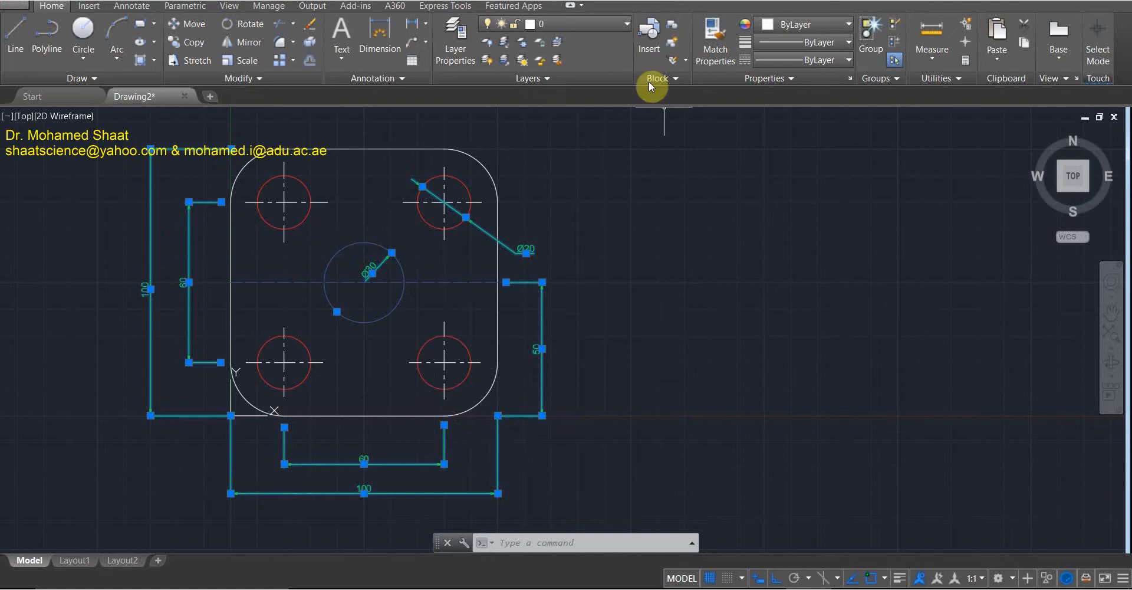
click(621, 20)
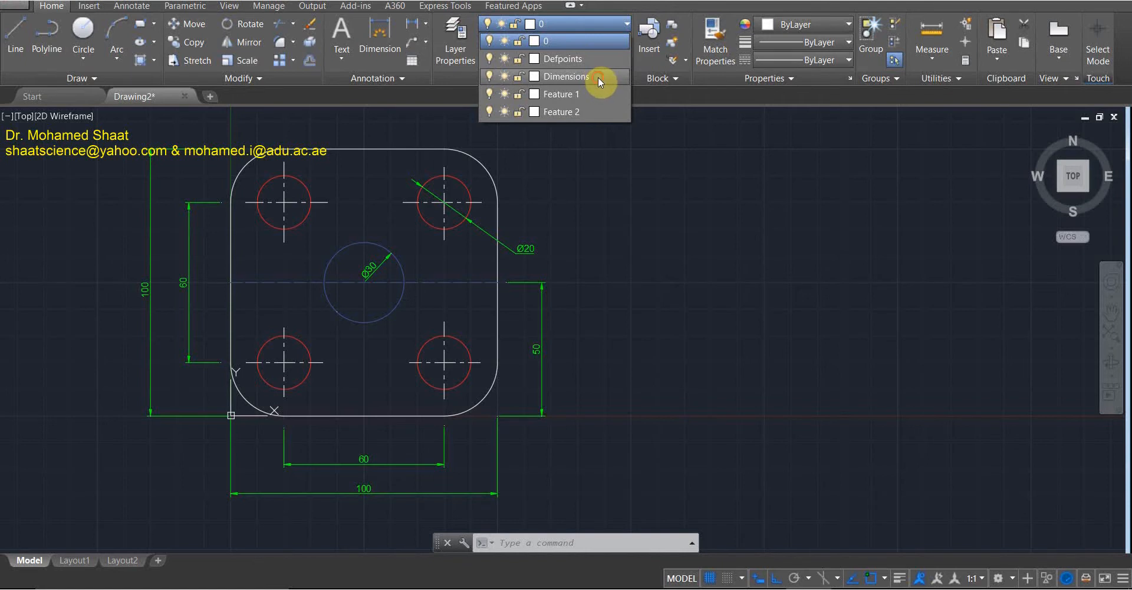
click(598, 77)
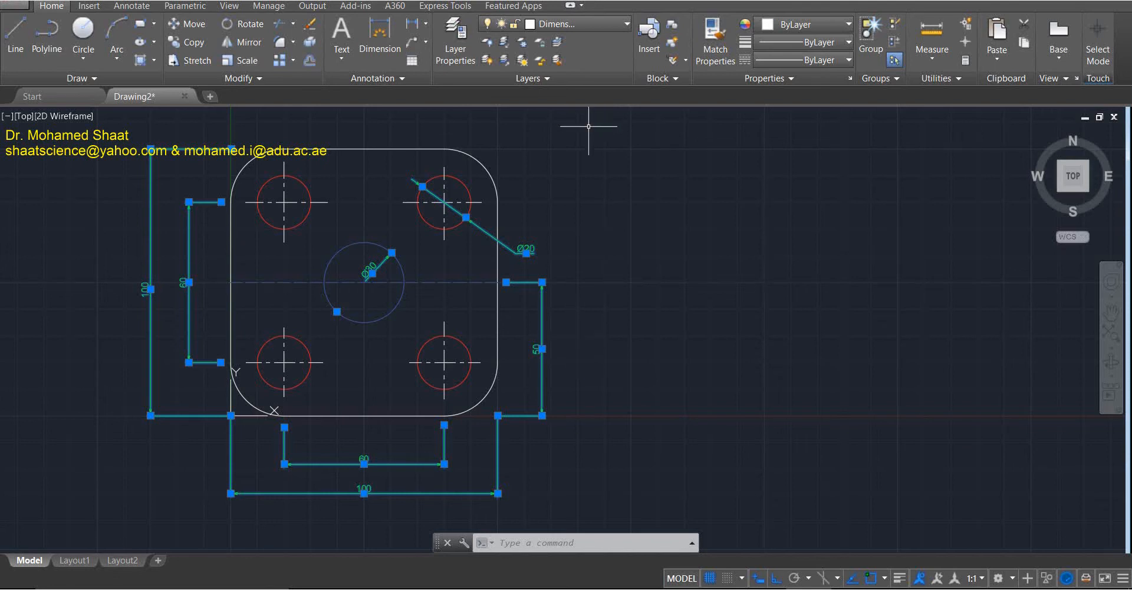
key(Escape)
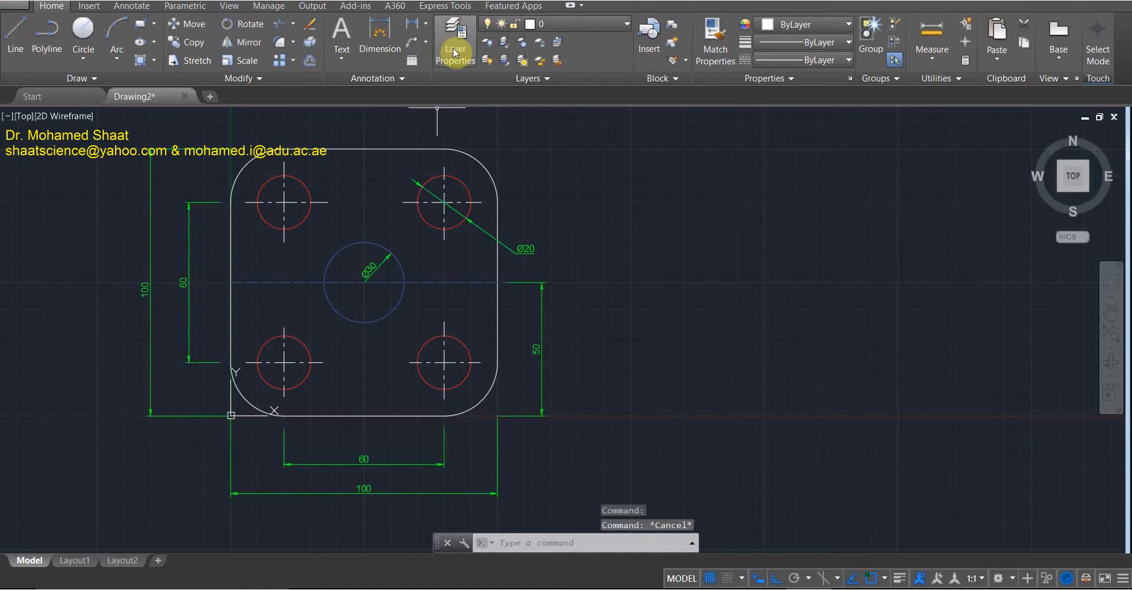
Set the Dimensions layer's colour to green index colour 72.
click(454, 52)
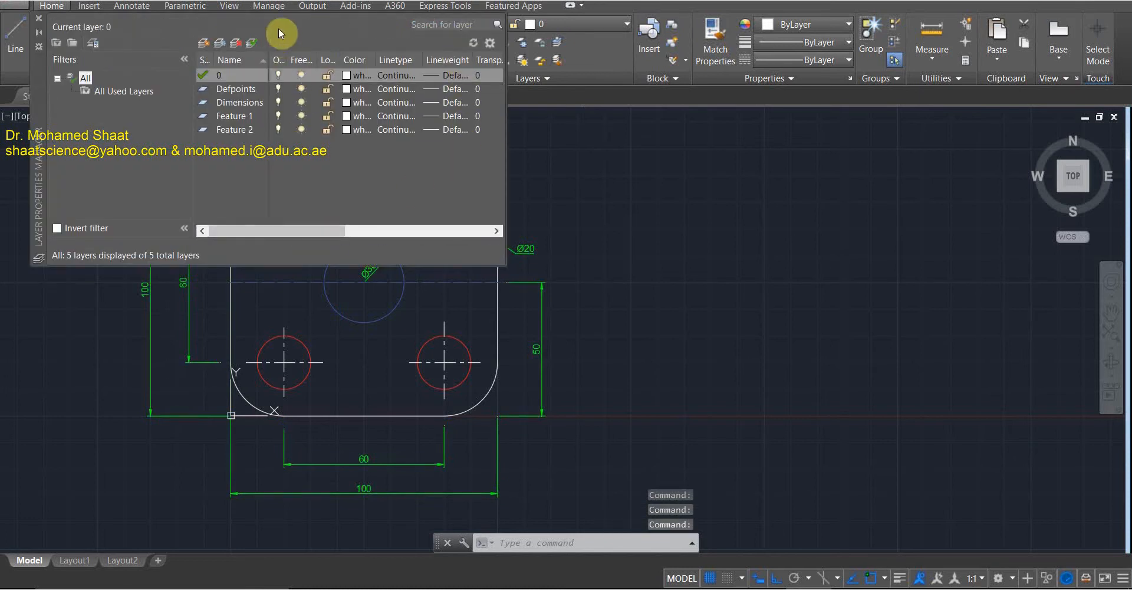
click(353, 103)
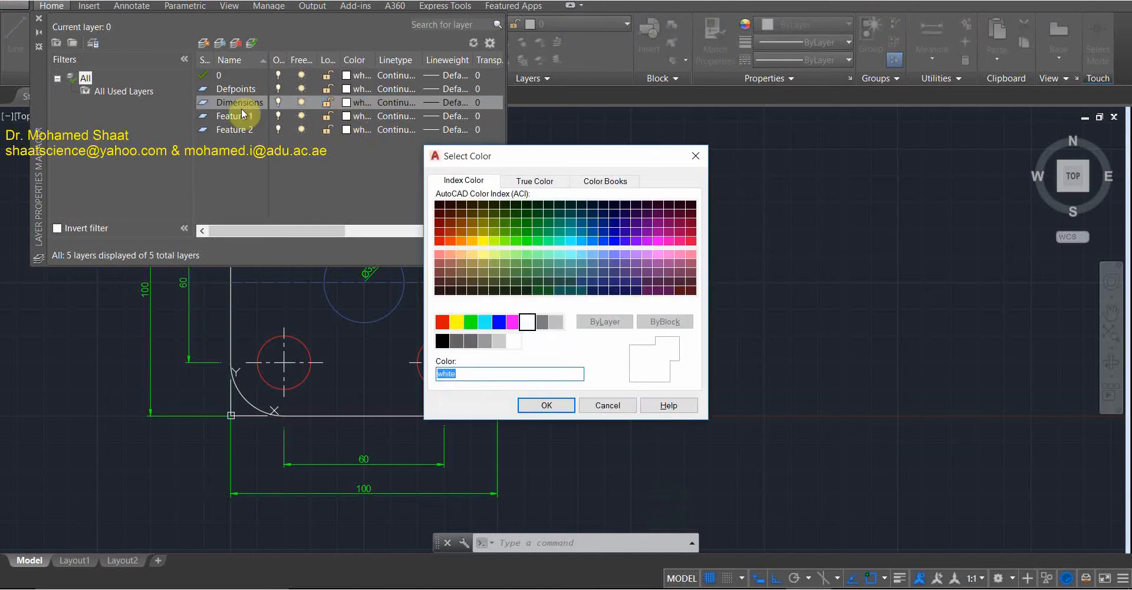
click(701, 157)
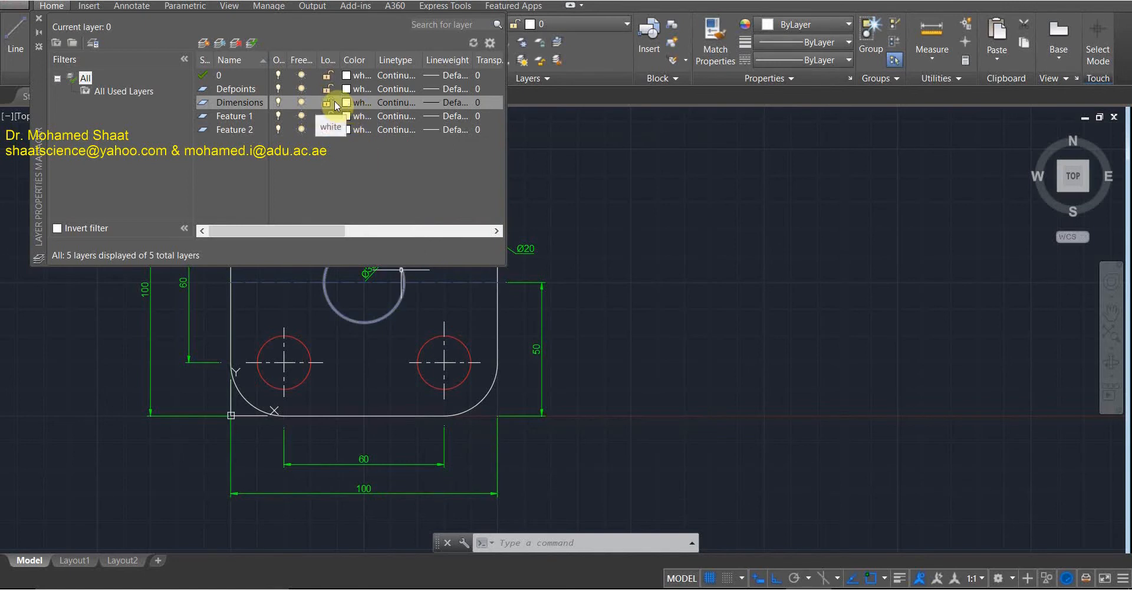
click(349, 103)
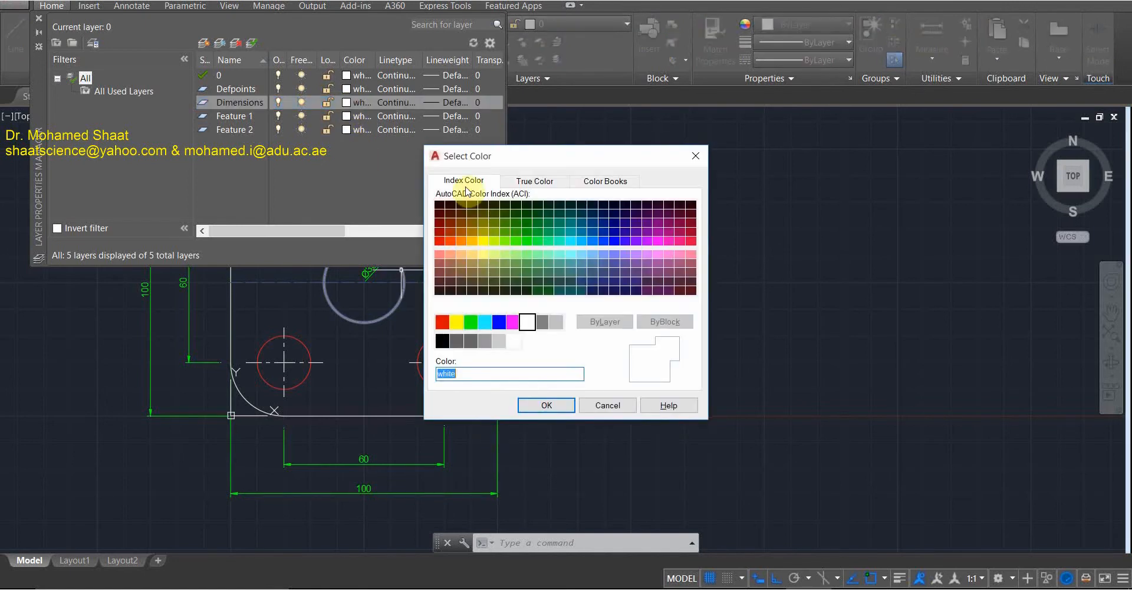
click(505, 231)
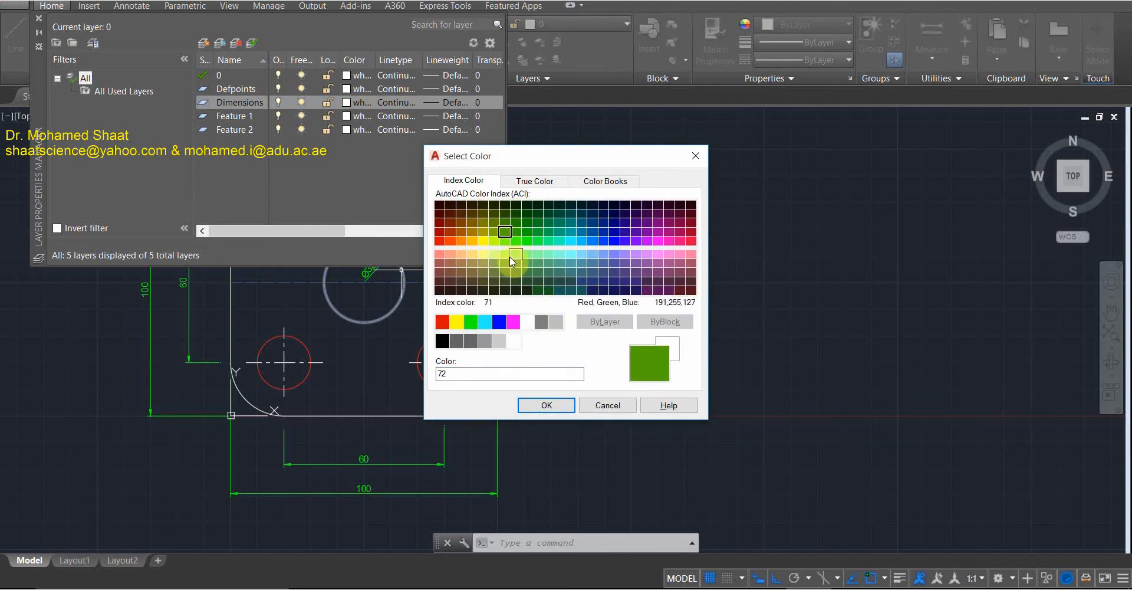
click(546, 407)
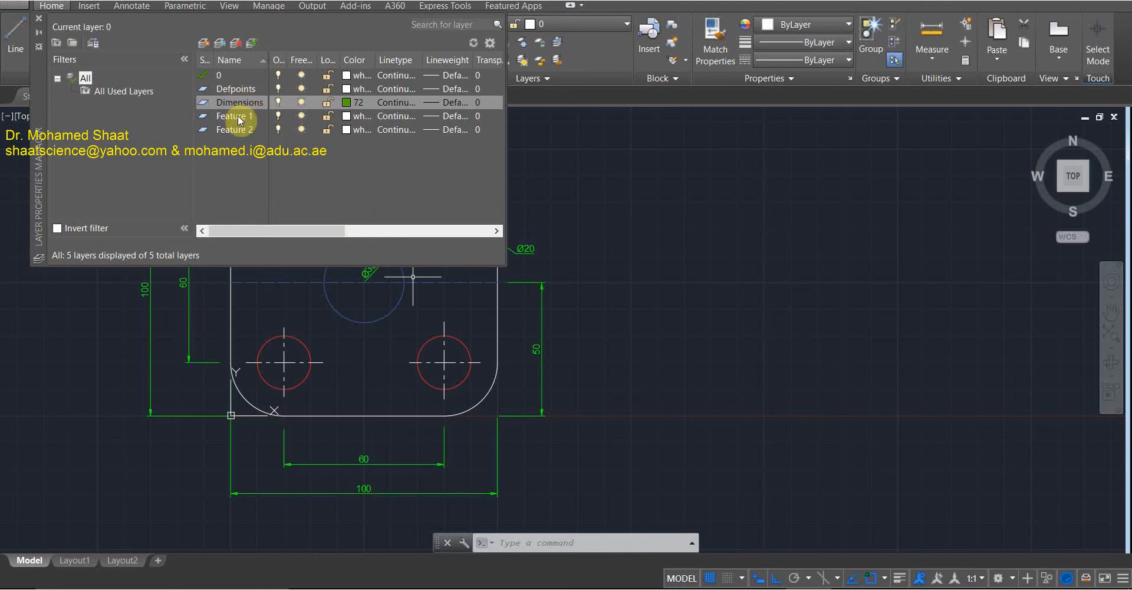
Set the Feature 1 layer's colour to orange-red index colour 20.
click(350, 117)
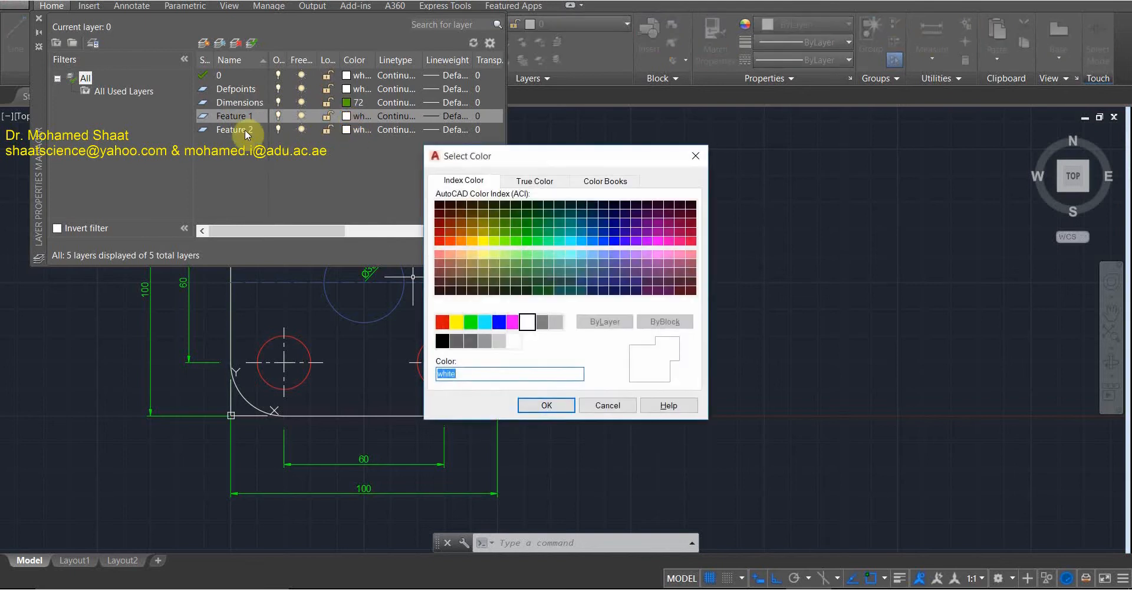
click(450, 240)
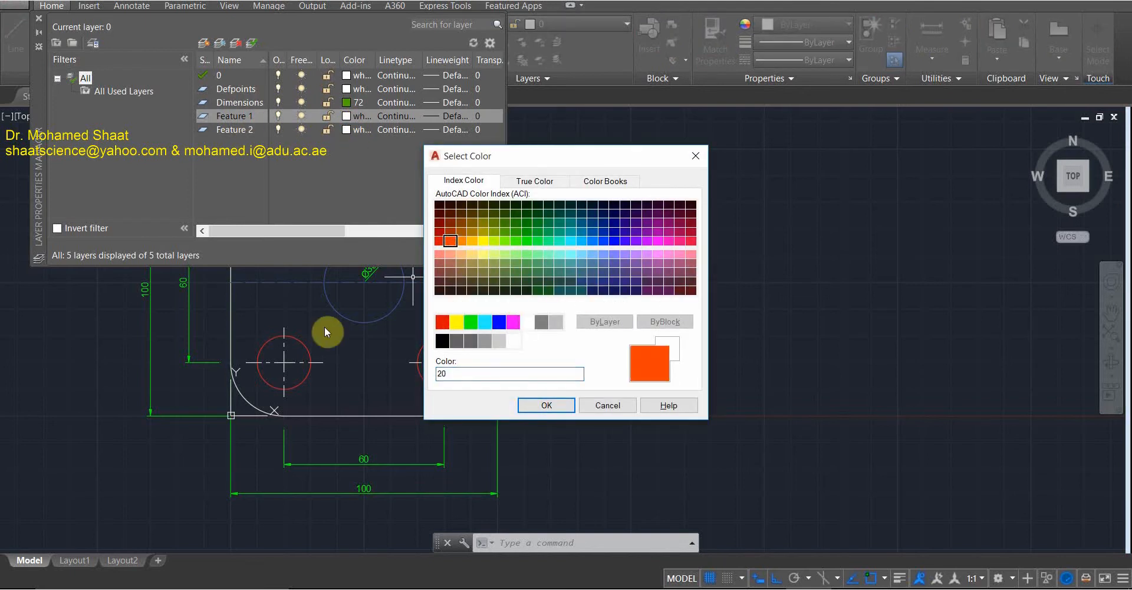
click(552, 405)
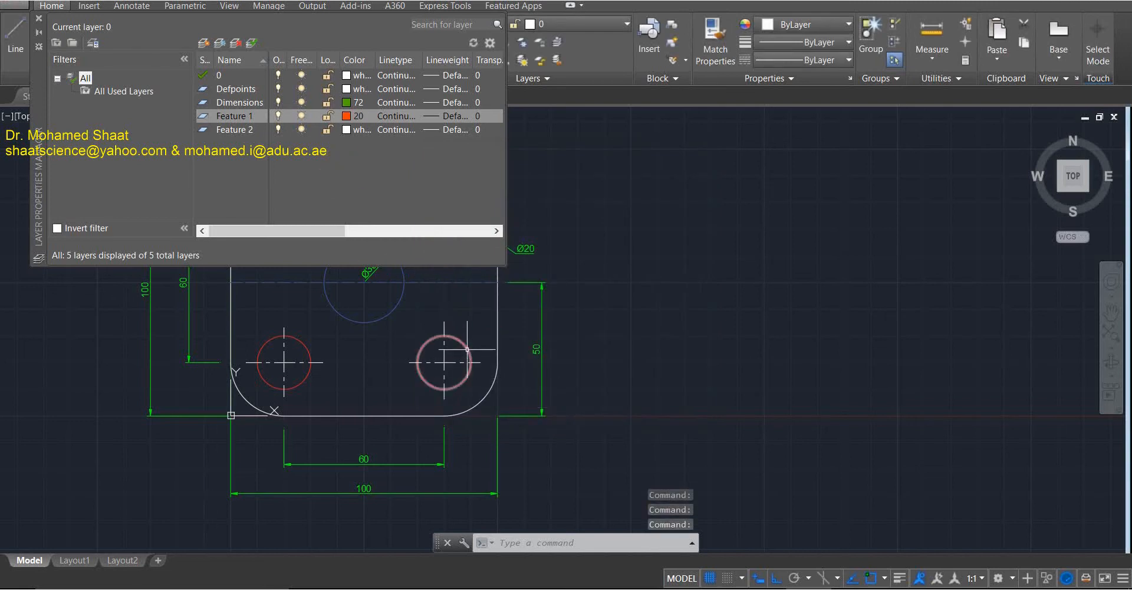
Set the Feature 2 layer's colour to blue index colour 160.
click(245, 129)
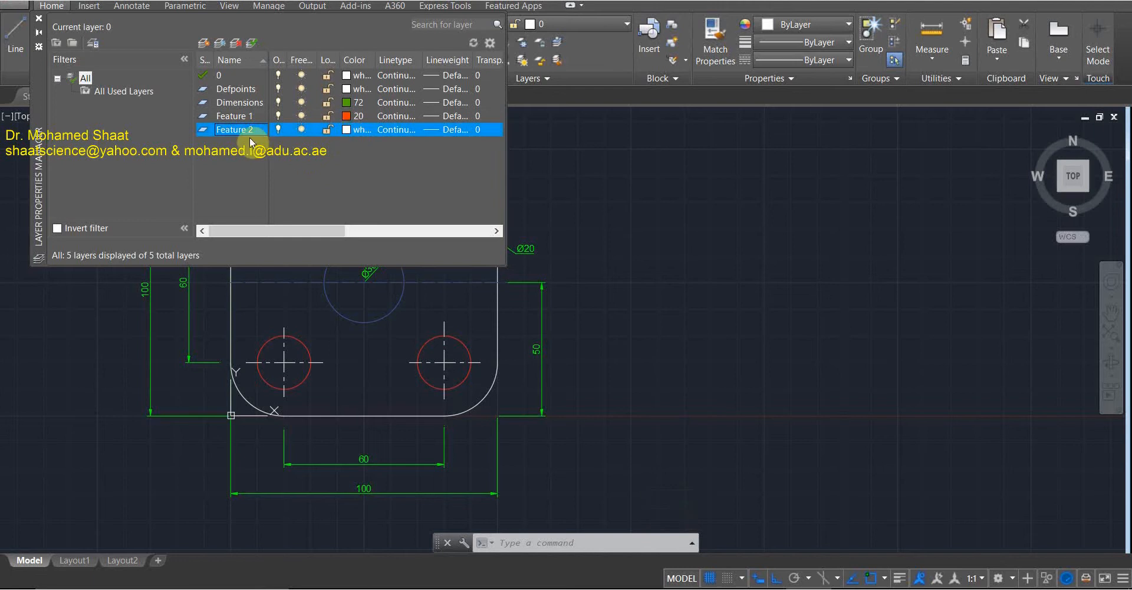
click(350, 131)
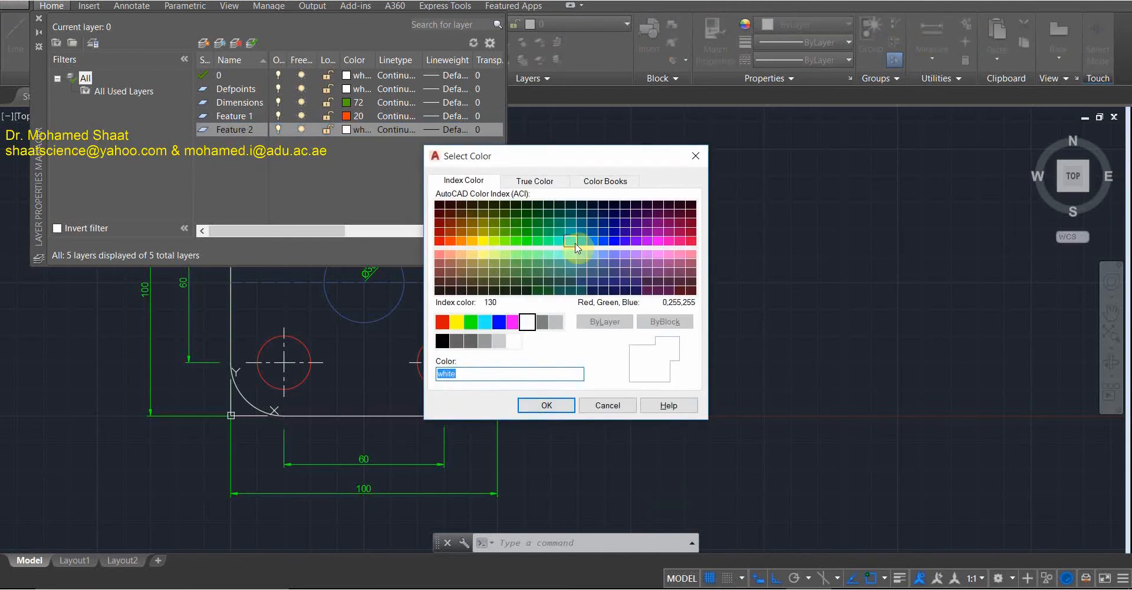
click(602, 240)
click(547, 405)
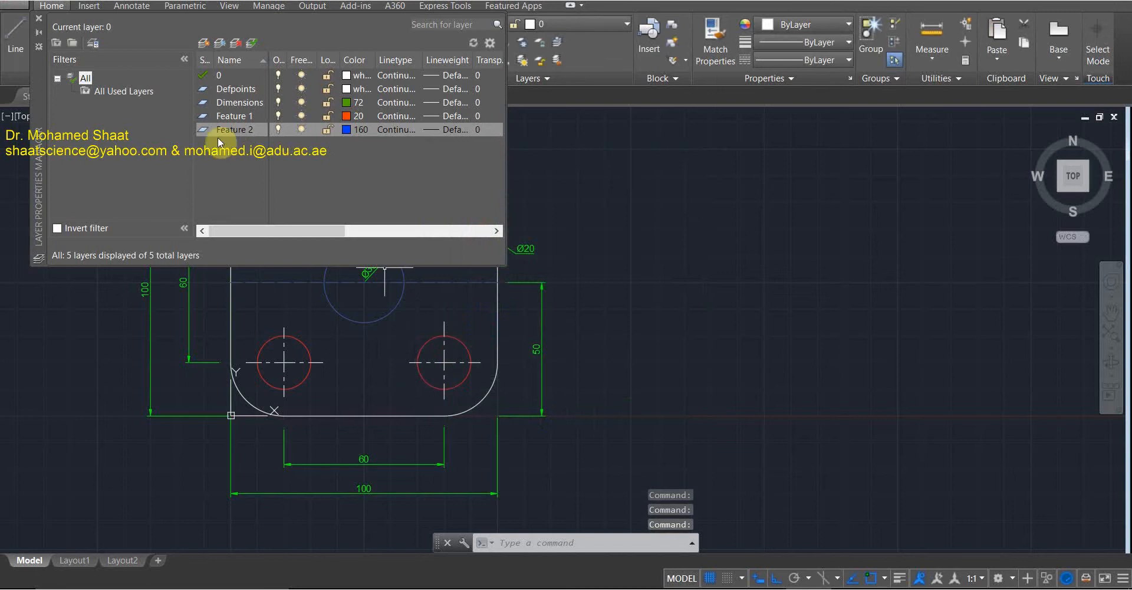
Create another layer named Feature 3 based on the Feature 2 layer.
click(204, 43)
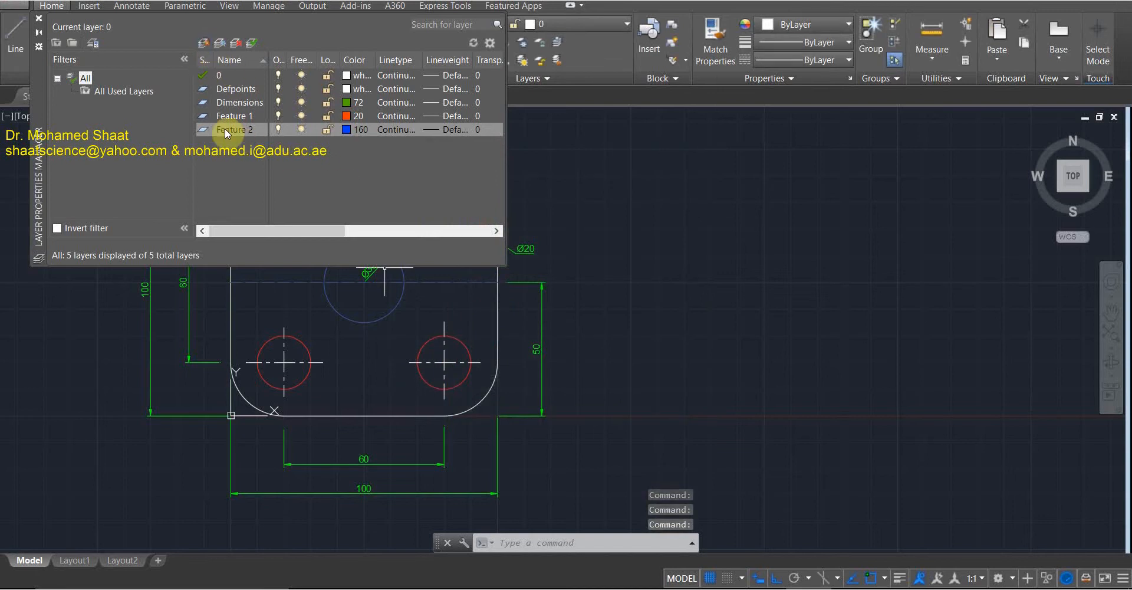
text(F)
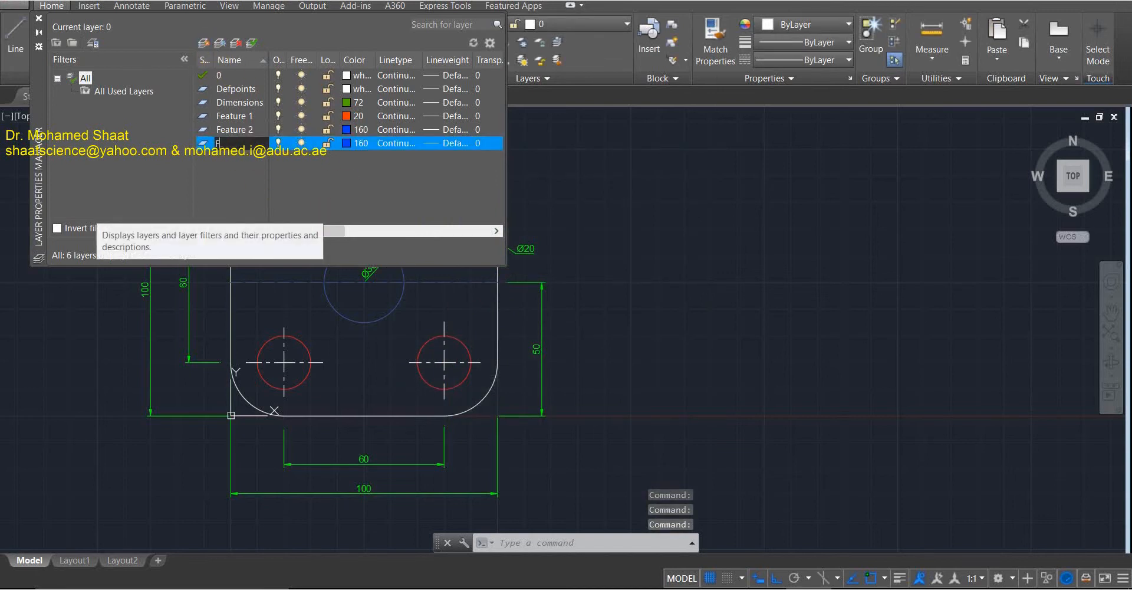
text(eature)
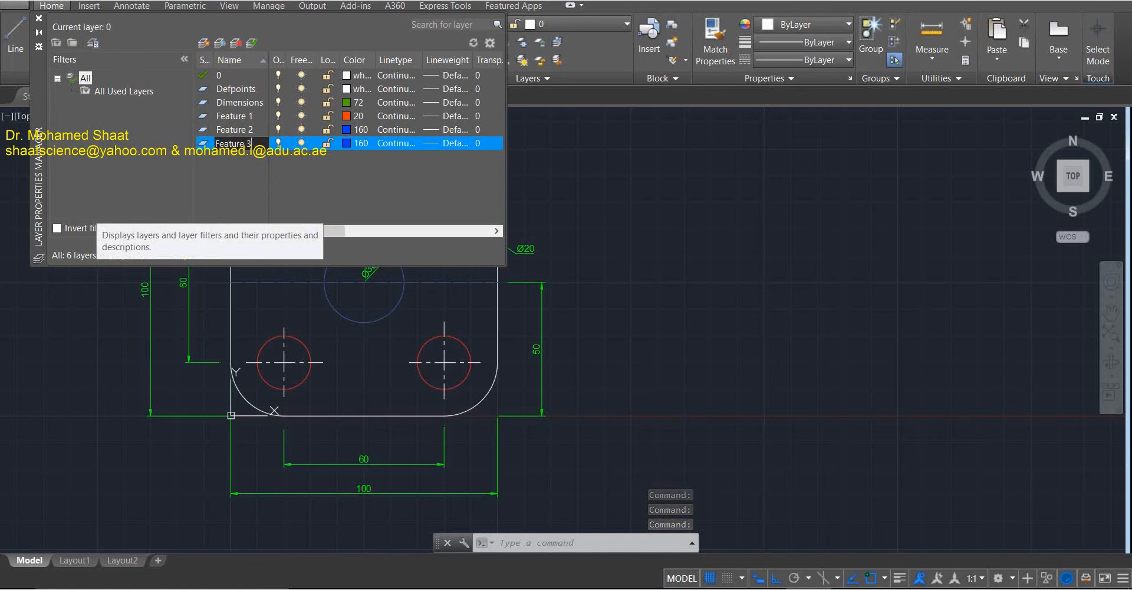
text( 3)
key(Return)
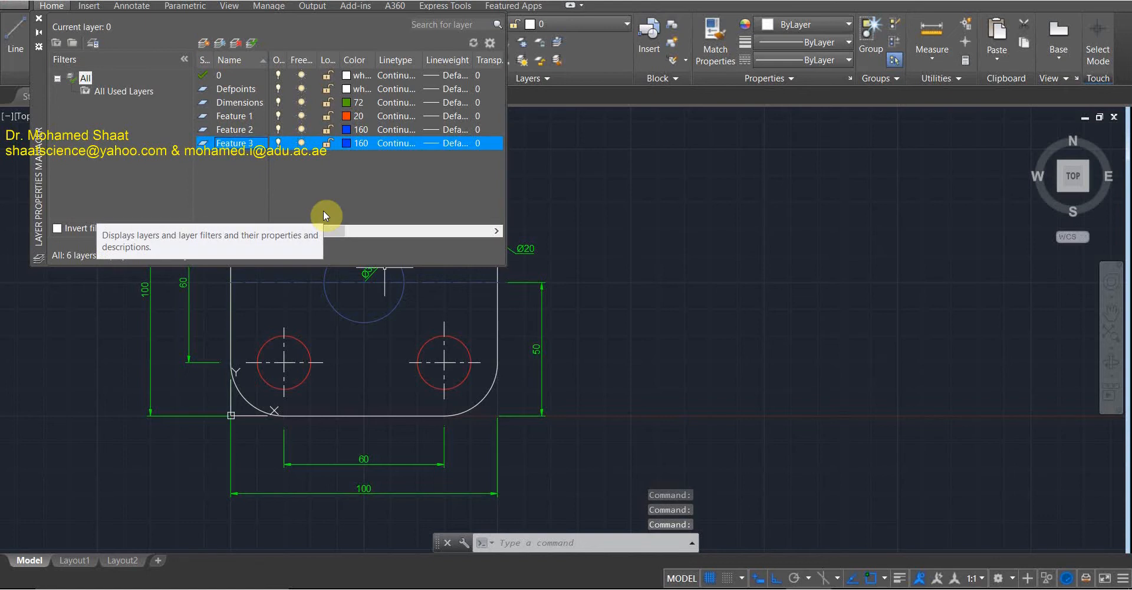
Set the Feature 3 layer's colour to white and close the layer manager.
click(351, 142)
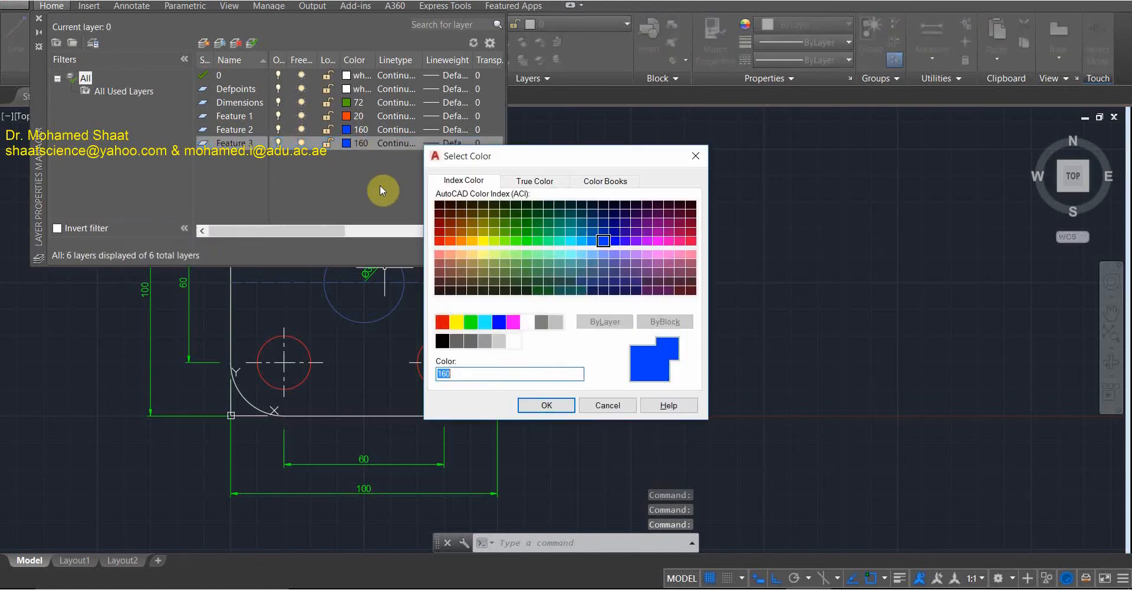
click(528, 321)
click(546, 405)
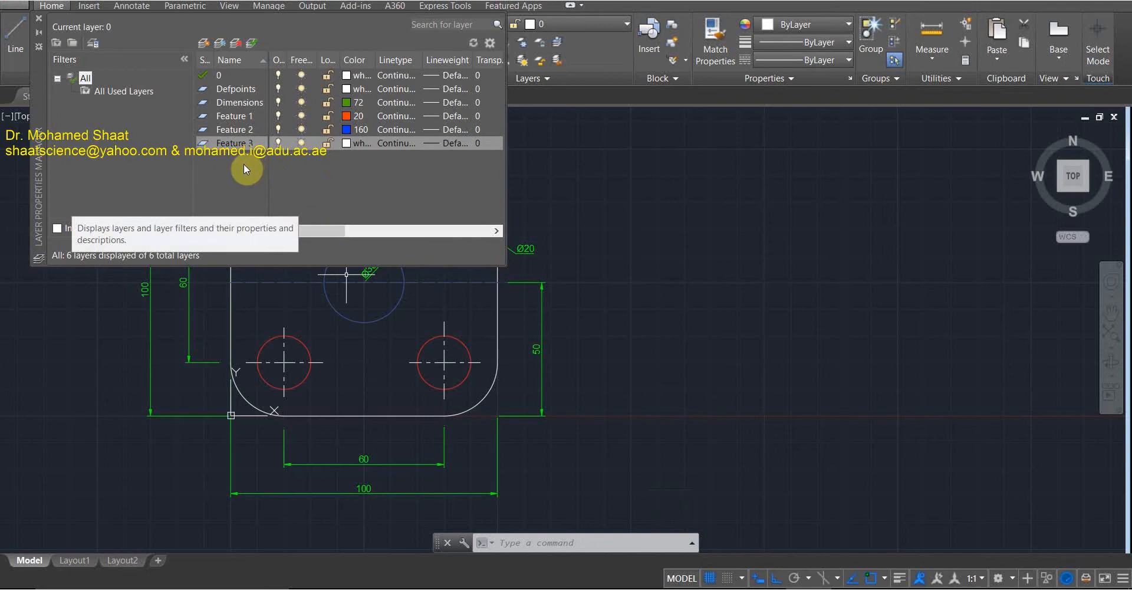
click(38, 20)
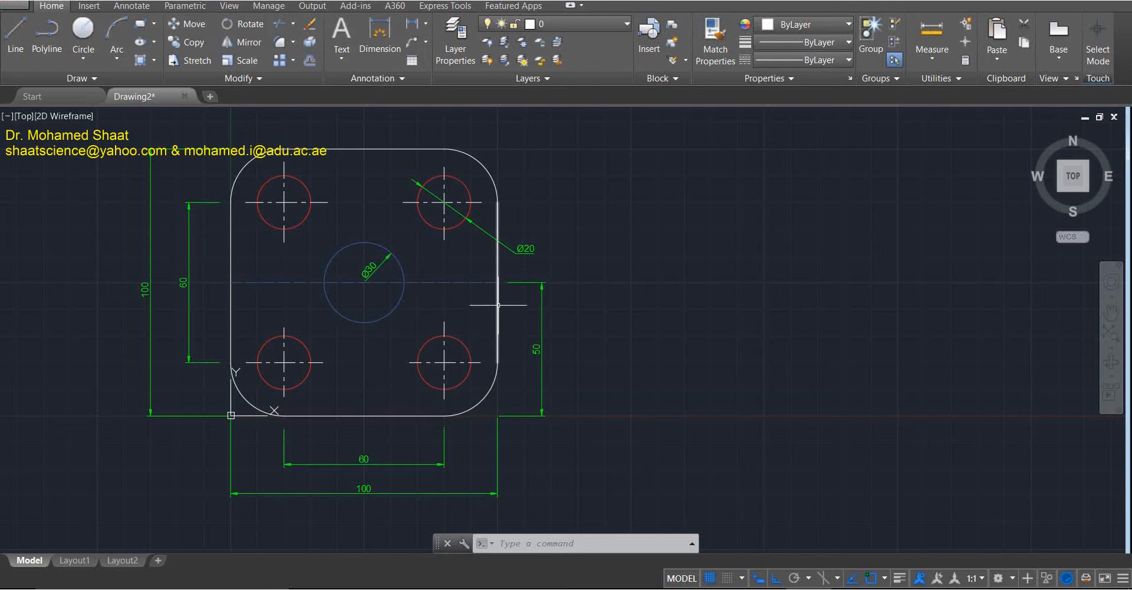
Review the Dimensions, Feature 1, Feature 2 and Feature 3 layers and their colours in the layer manager.
click(453, 38)
click(243, 103)
click(243, 117)
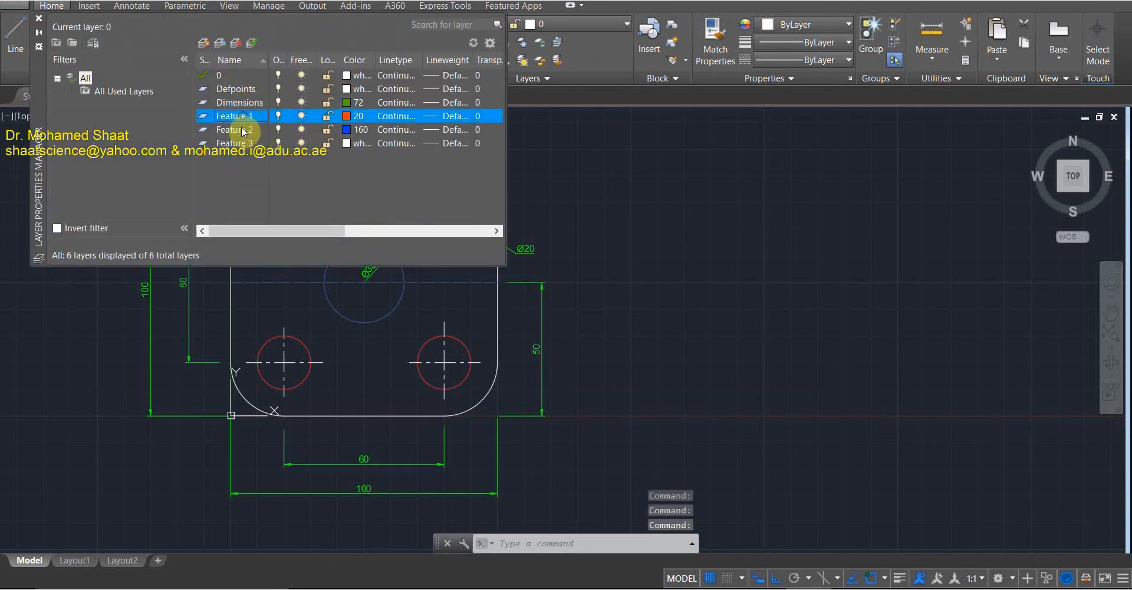
click(242, 127)
click(244, 143)
click(230, 102)
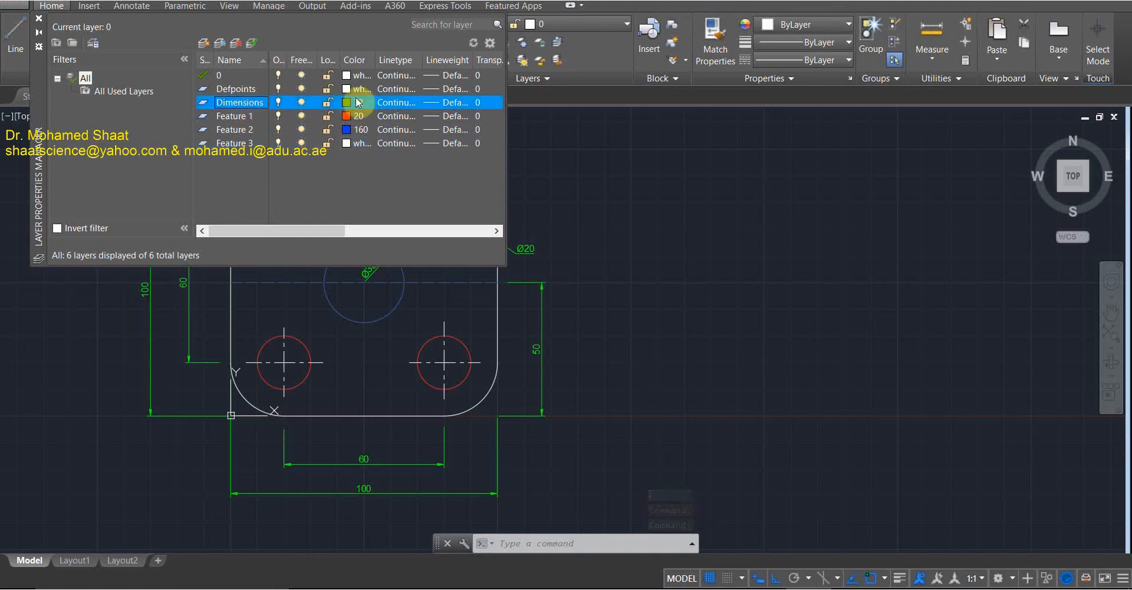
click(39, 18)
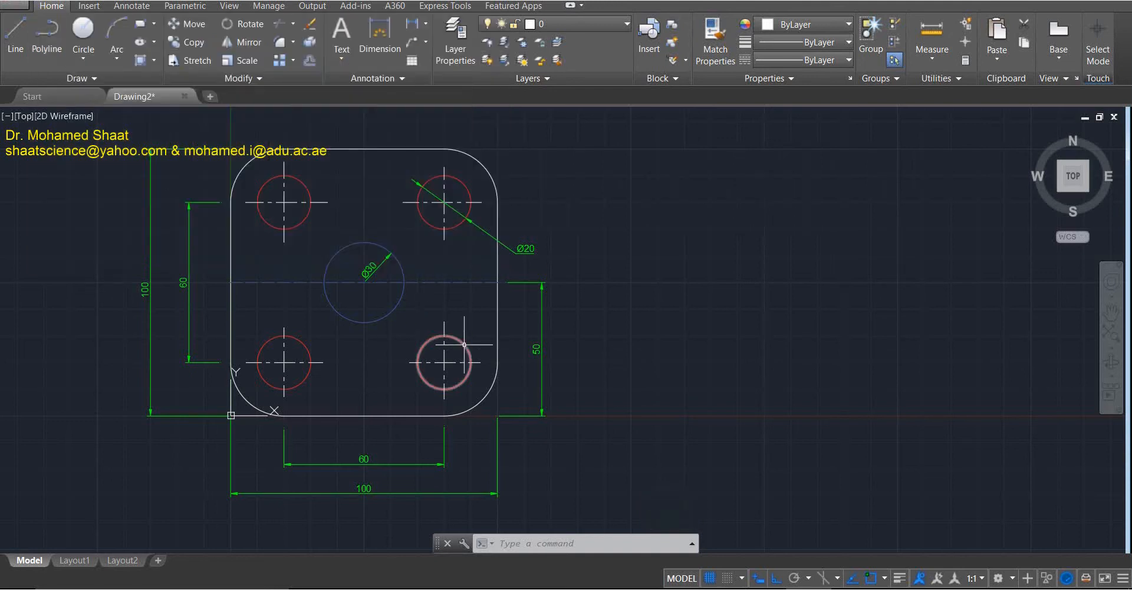
Assign the four red corner hole circles to the Feature 1 layer and clear the selection.
click(425, 344)
click(296, 347)
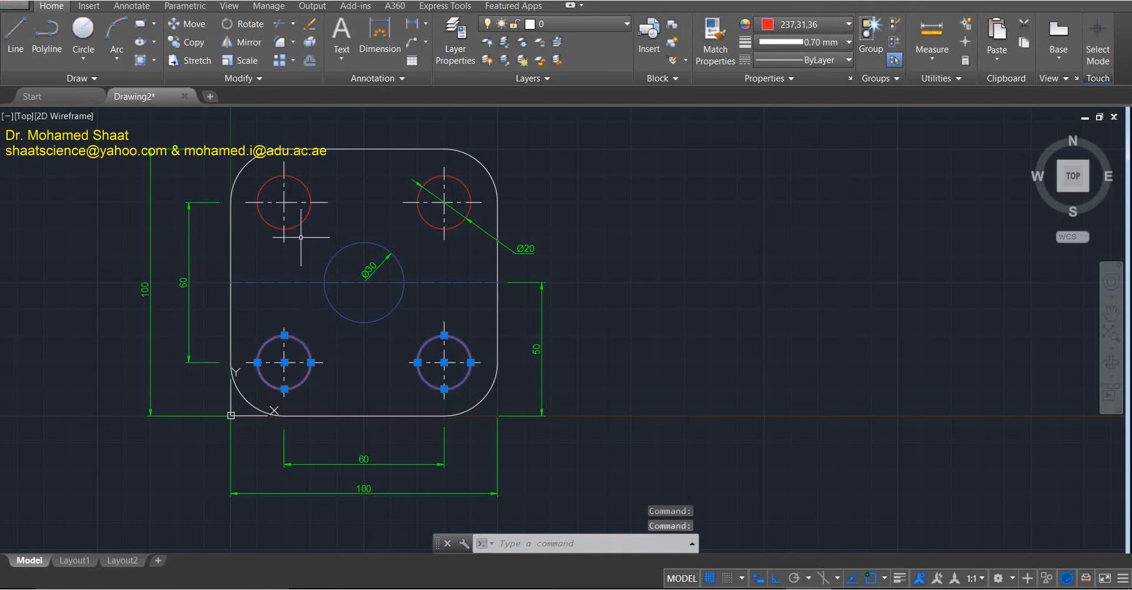
click(298, 222)
click(452, 218)
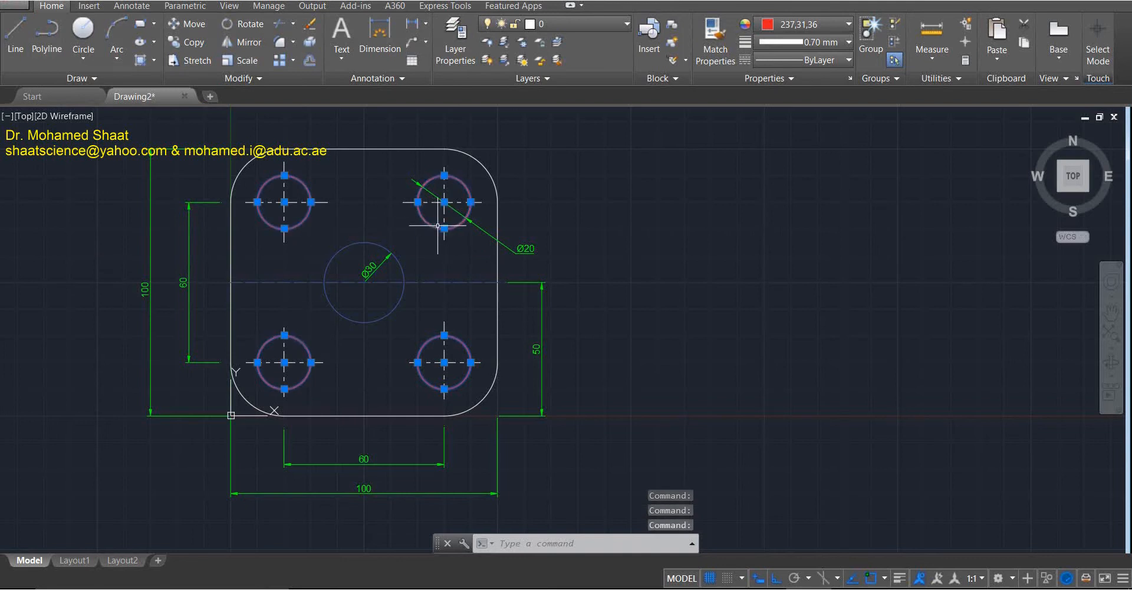
click(566, 22)
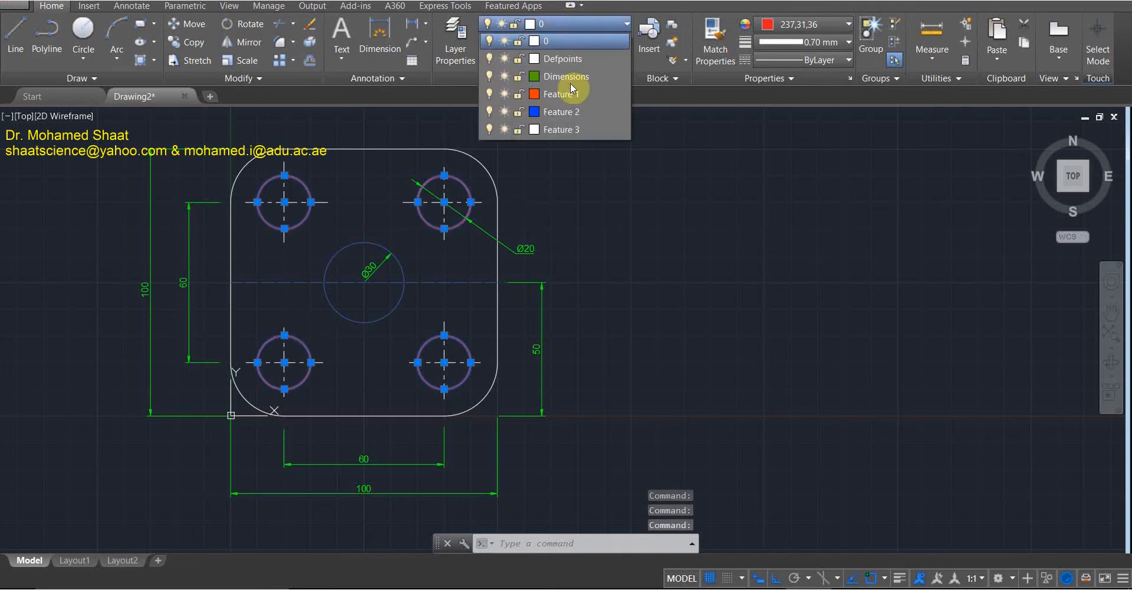
click(564, 97)
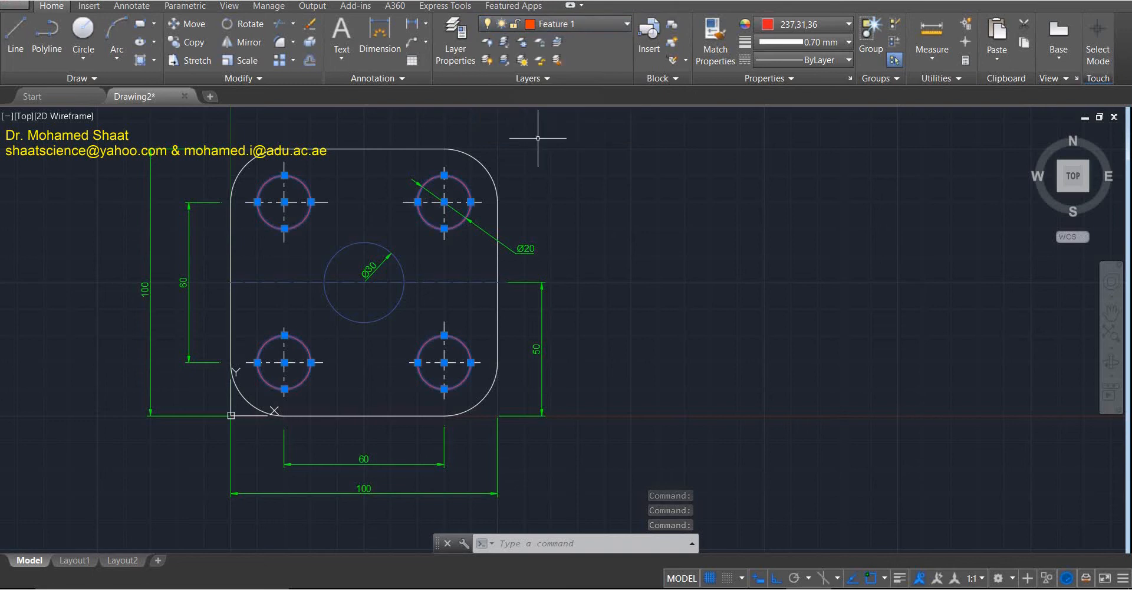
click(377, 282)
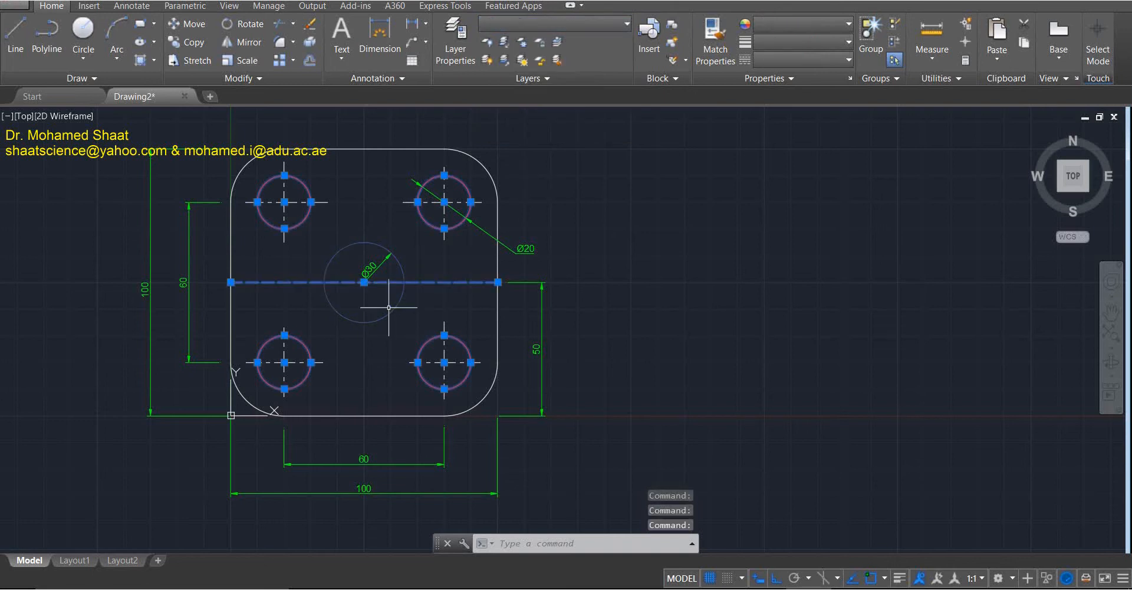
key(Escape)
key(Escape)
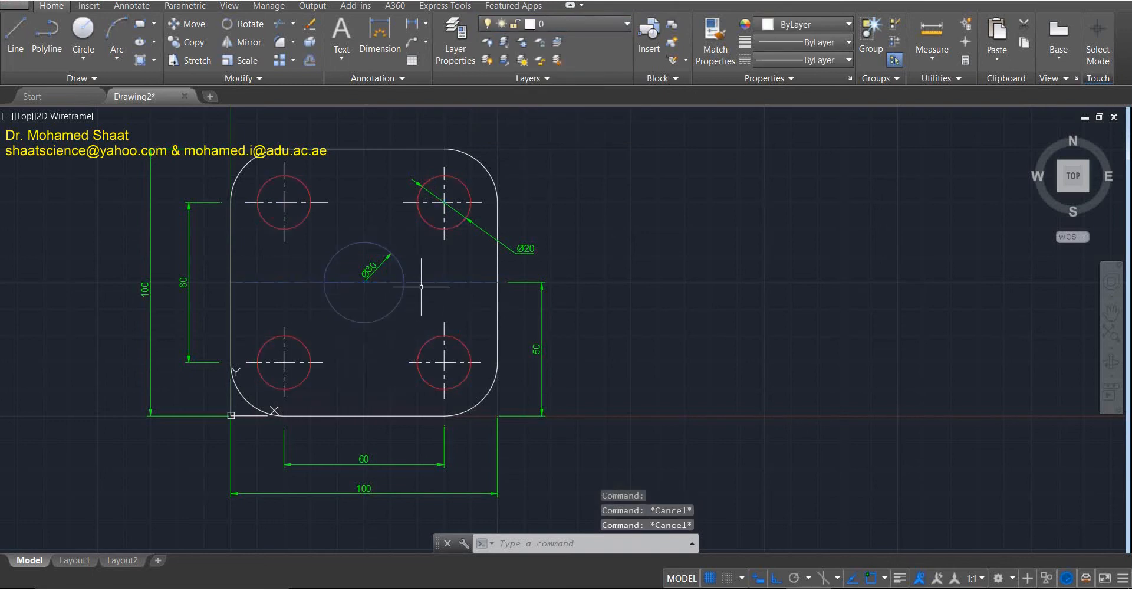
Assign the central blue circle and the horizontal dashed centreline to the Feature 2 layer.
click(378, 282)
click(389, 252)
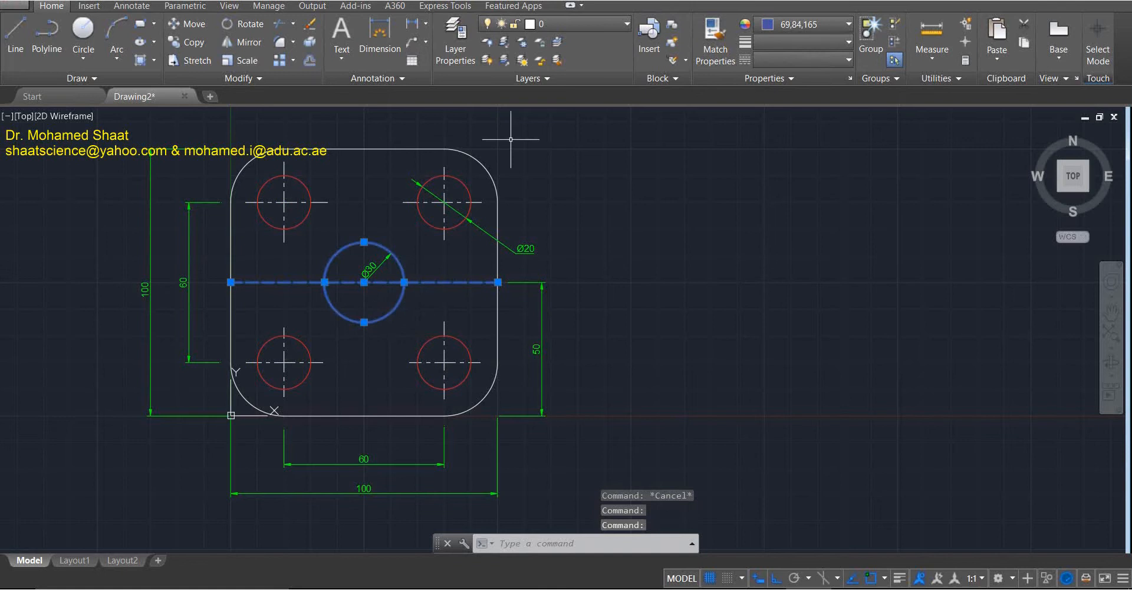
click(549, 23)
click(547, 114)
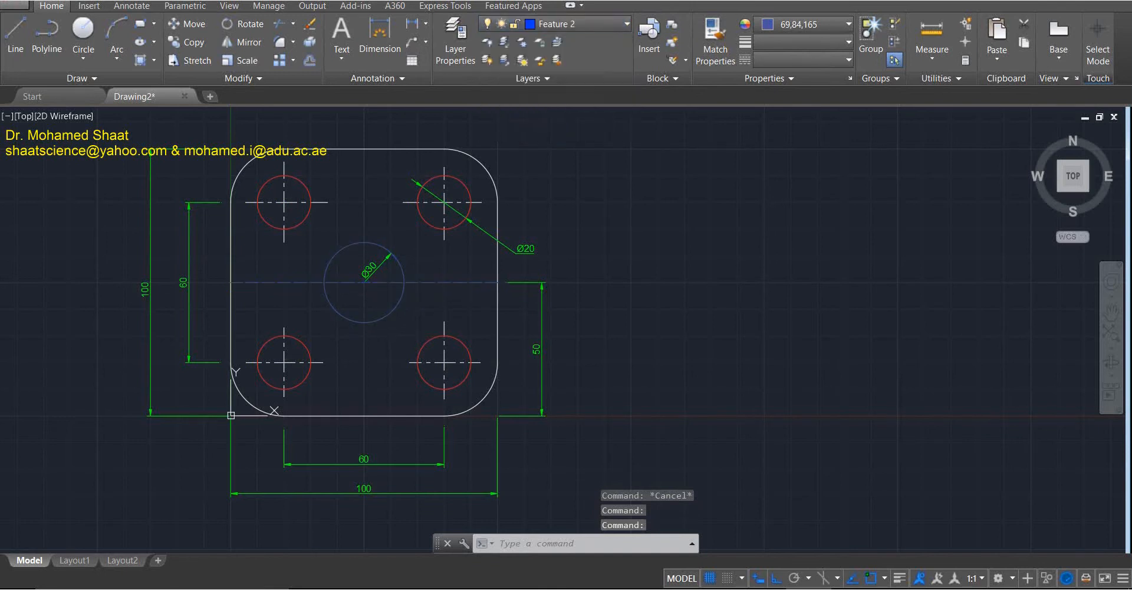
click(568, 26)
click(546, 109)
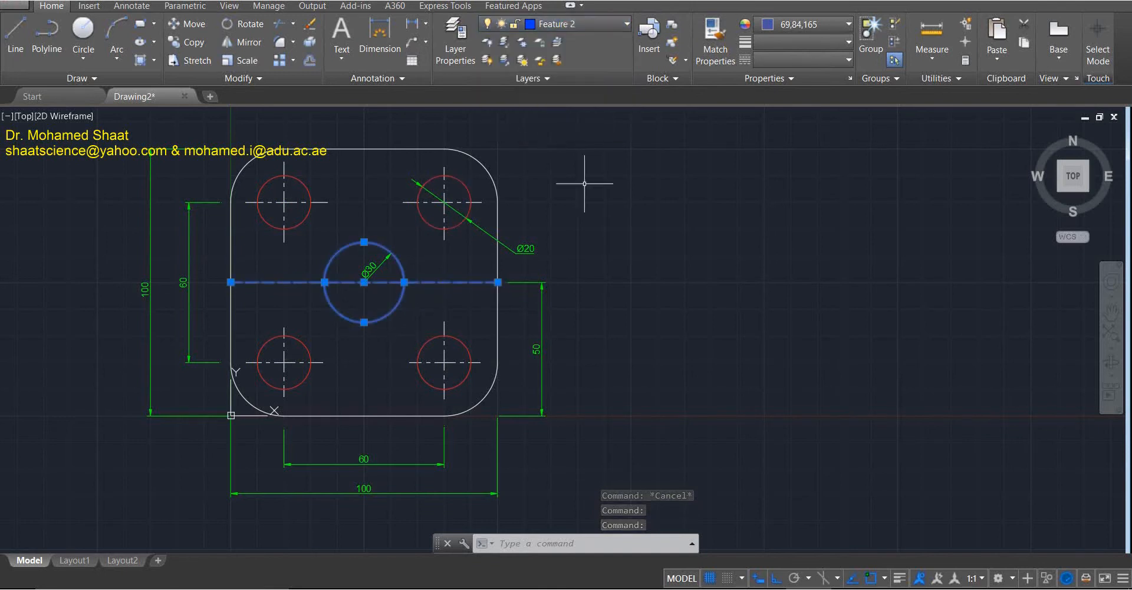
key(Escape)
Assign the plate's full outline with its rounded corners and the centre lines of all four corner holes to the Feature 3 layer.
click(494, 180)
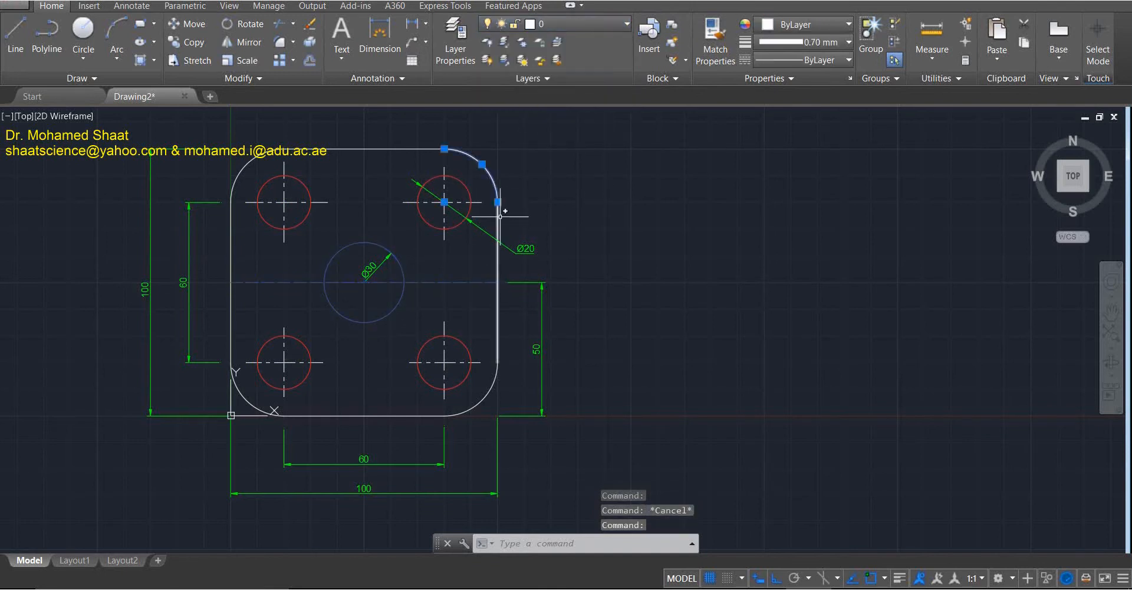
click(498, 221)
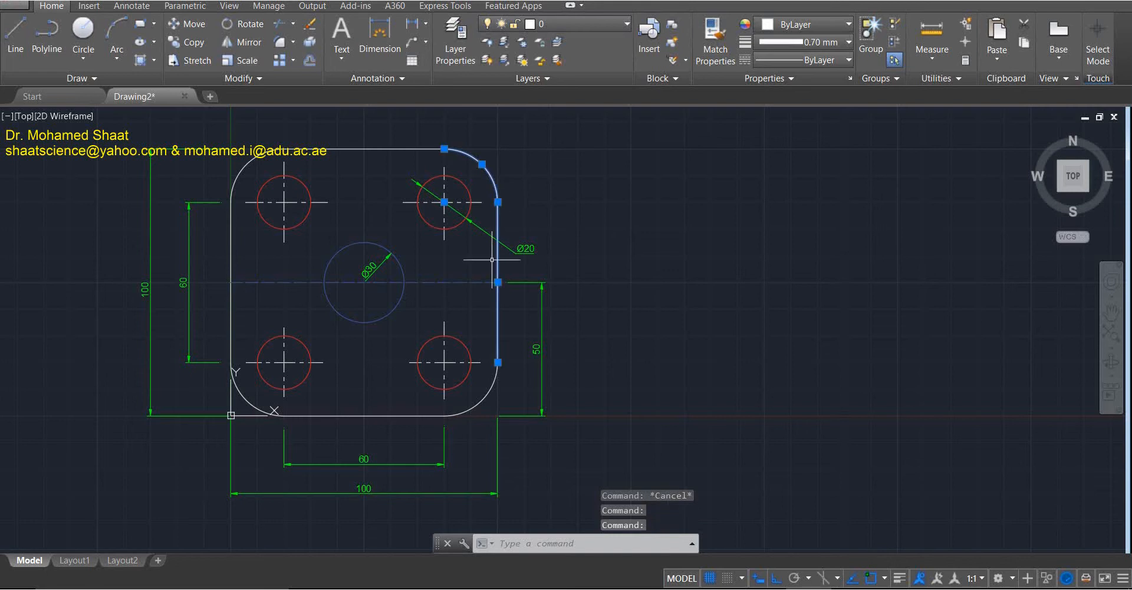
click(482, 399)
click(416, 415)
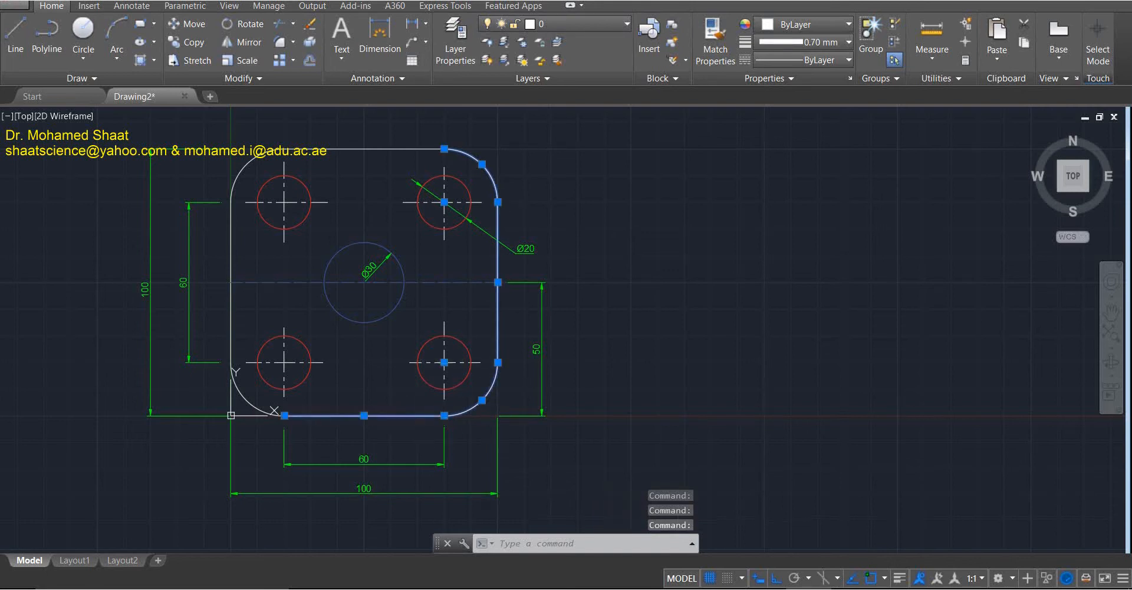
click(448, 362)
click(445, 381)
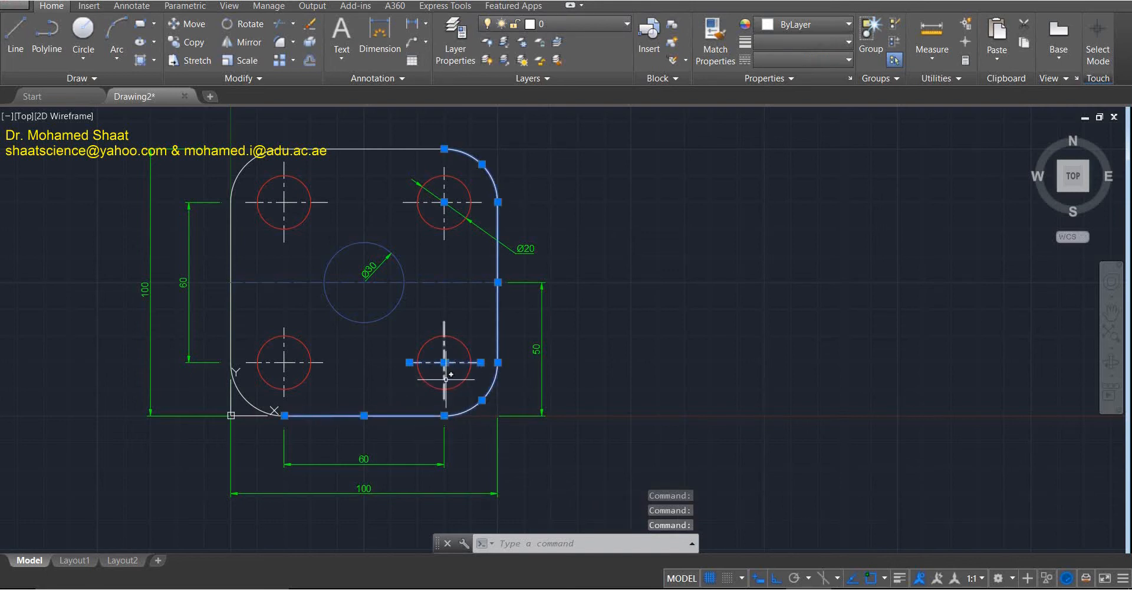
click(444, 221)
click(457, 203)
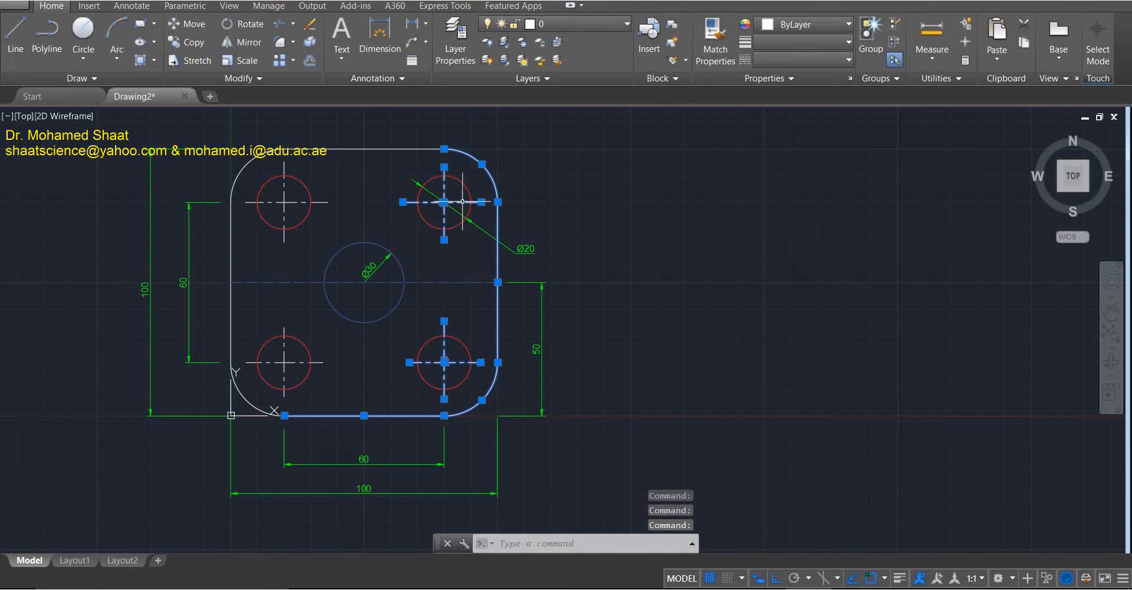
click(287, 202)
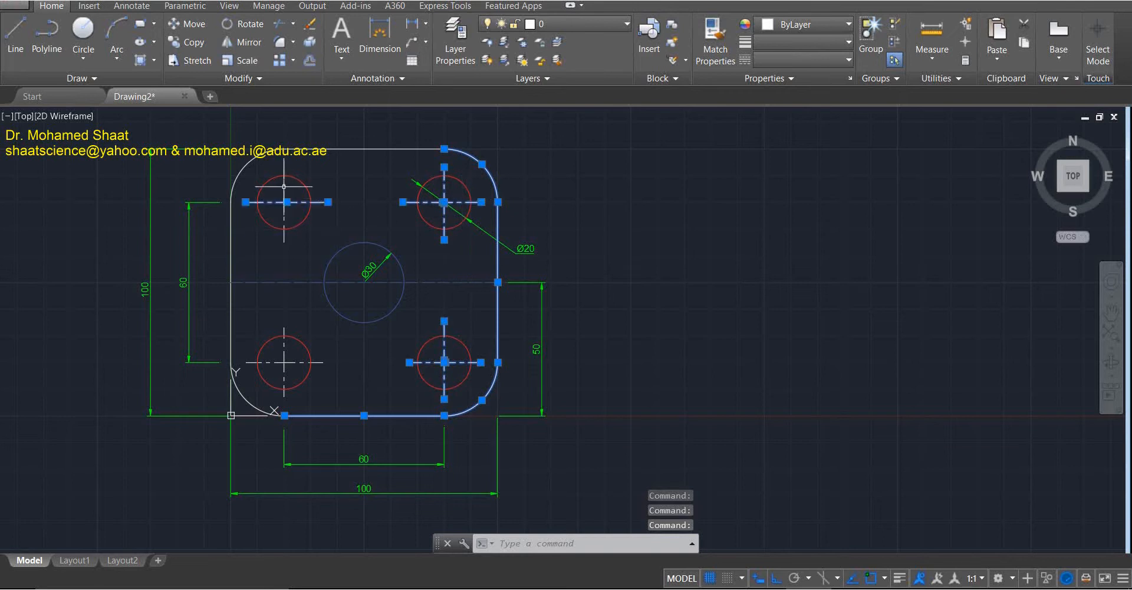
click(285, 188)
click(379, 128)
click(339, 152)
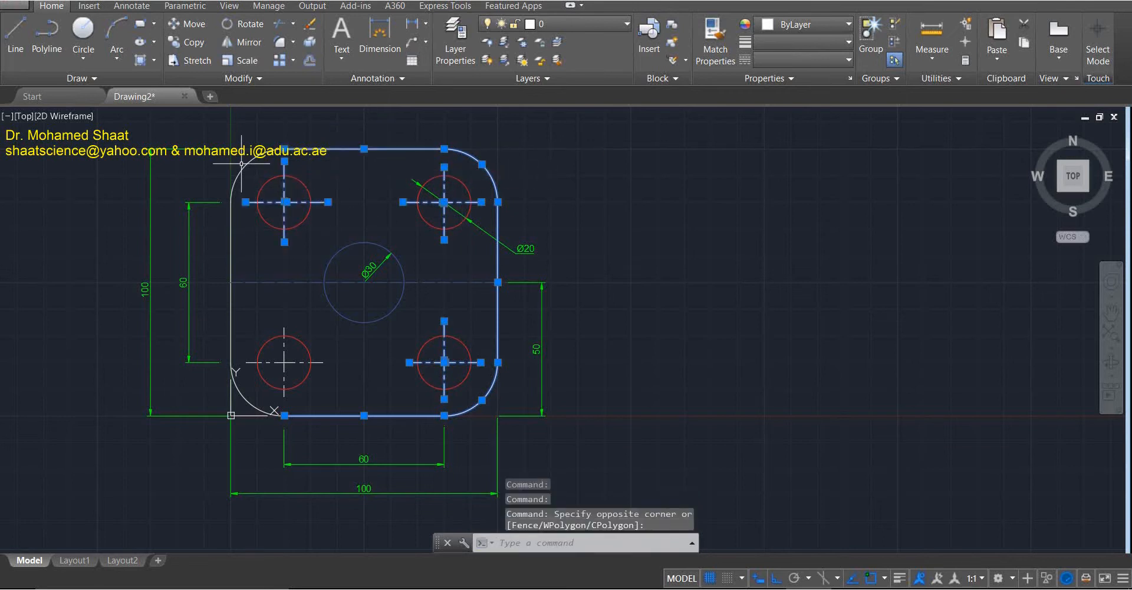
click(253, 164)
click(229, 167)
click(239, 248)
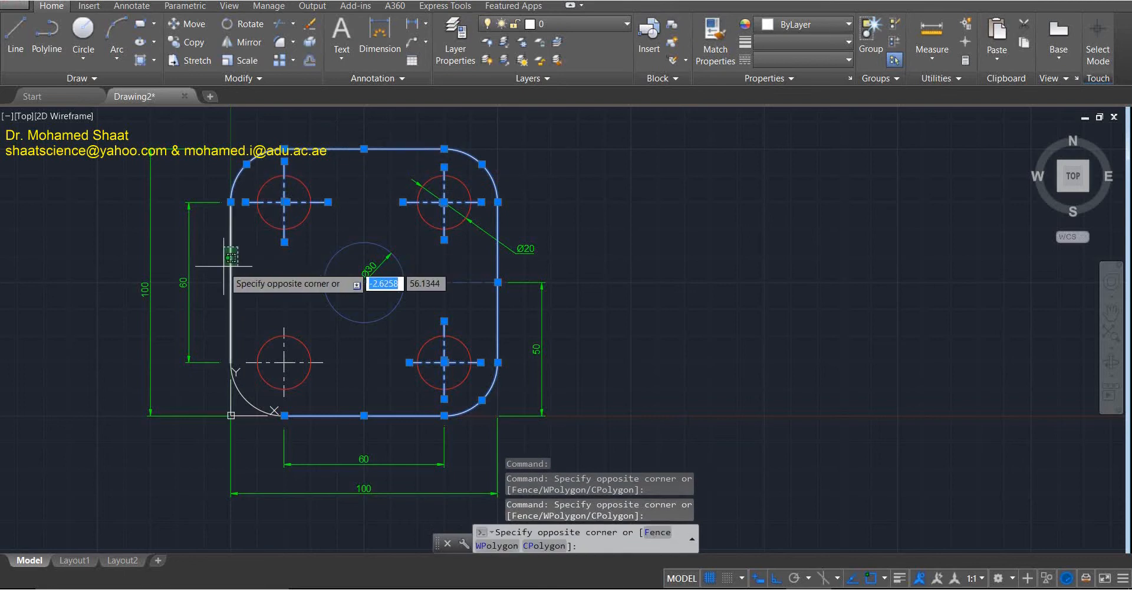
click(222, 265)
click(251, 389)
click(240, 405)
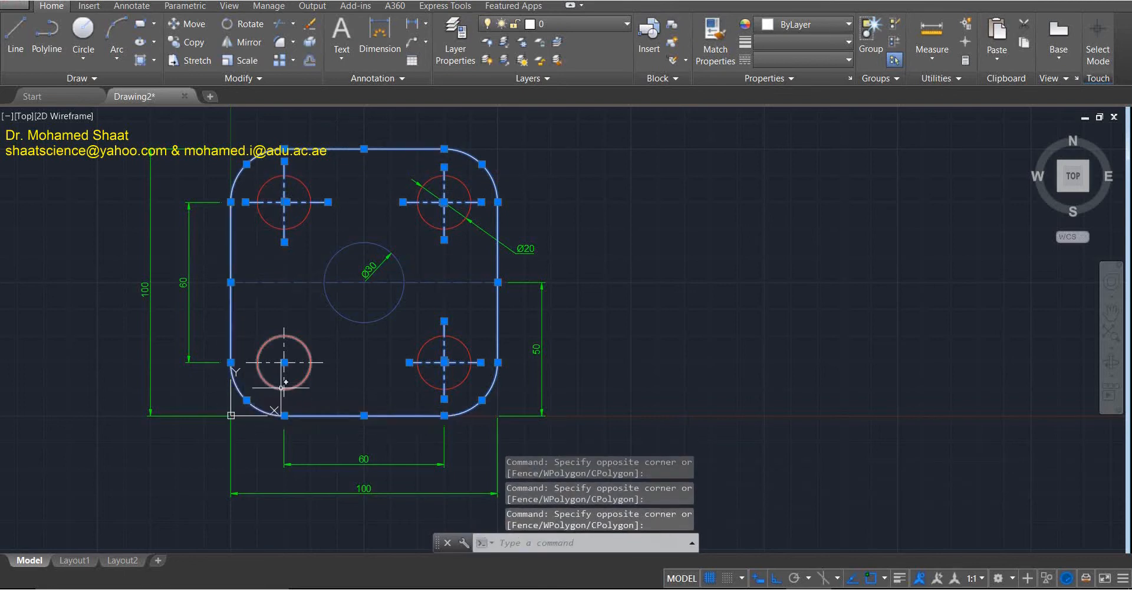
click(284, 380)
click(284, 363)
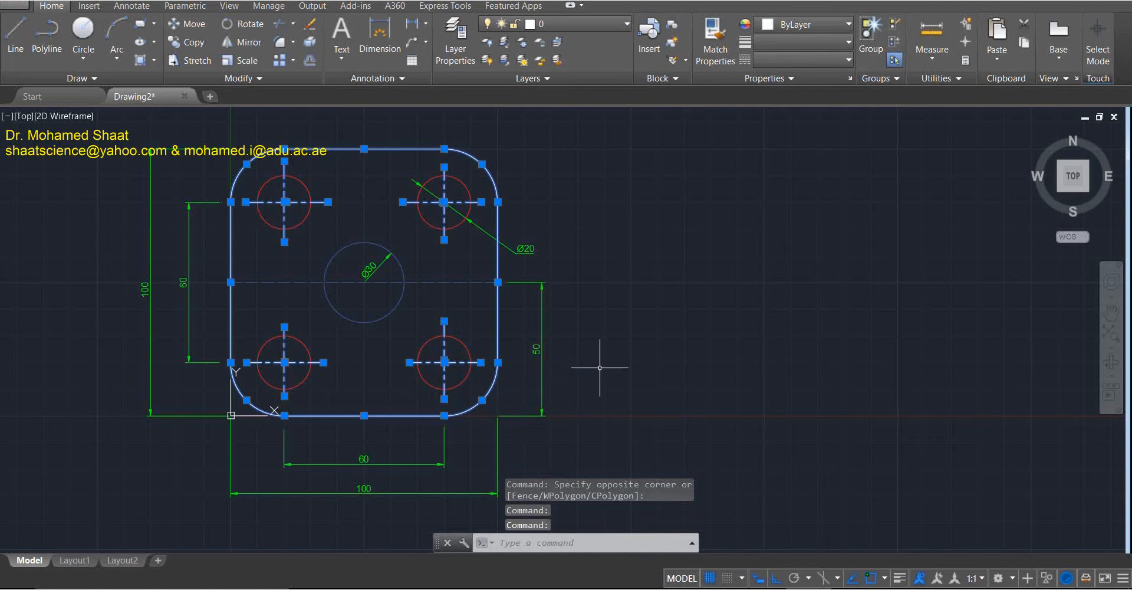
click(615, 23)
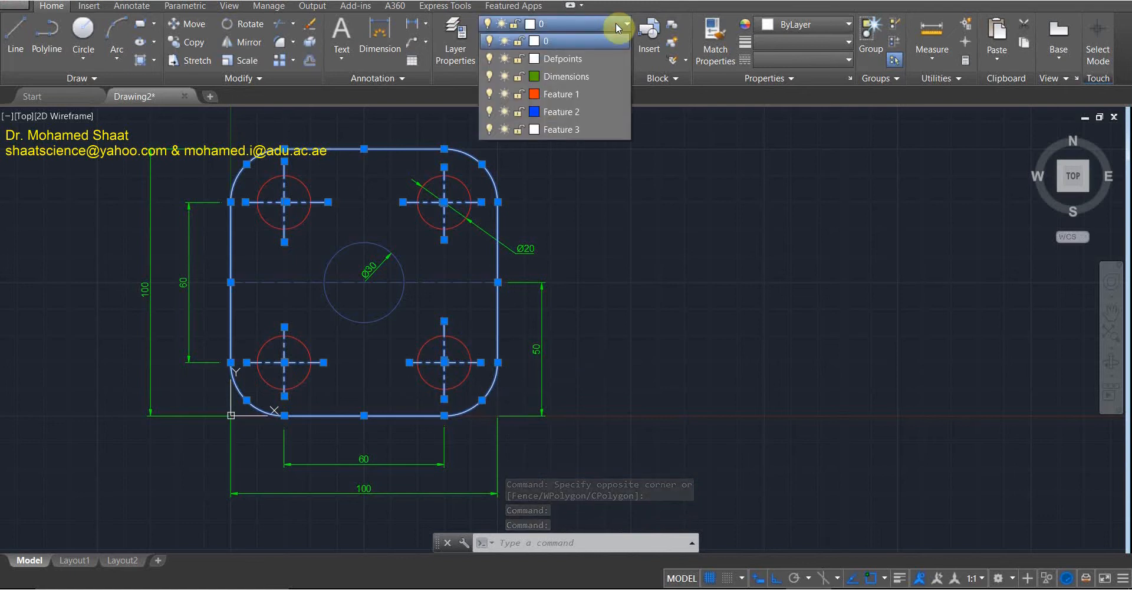
click(572, 126)
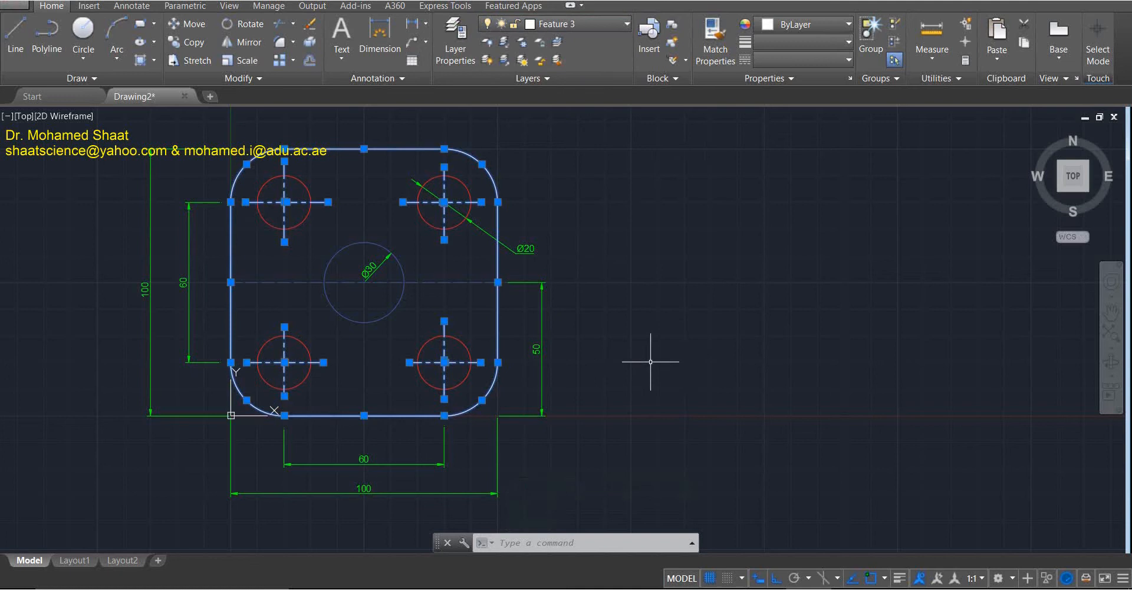
key(Escape)
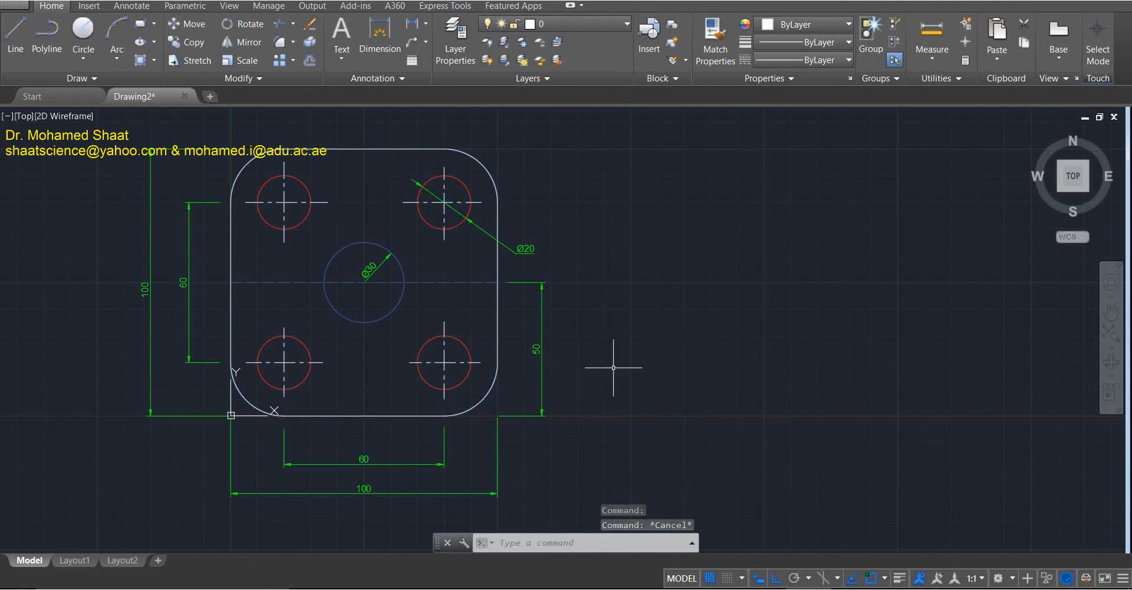
Check the list of available layers and open the Layer Properties Manager.
click(597, 21)
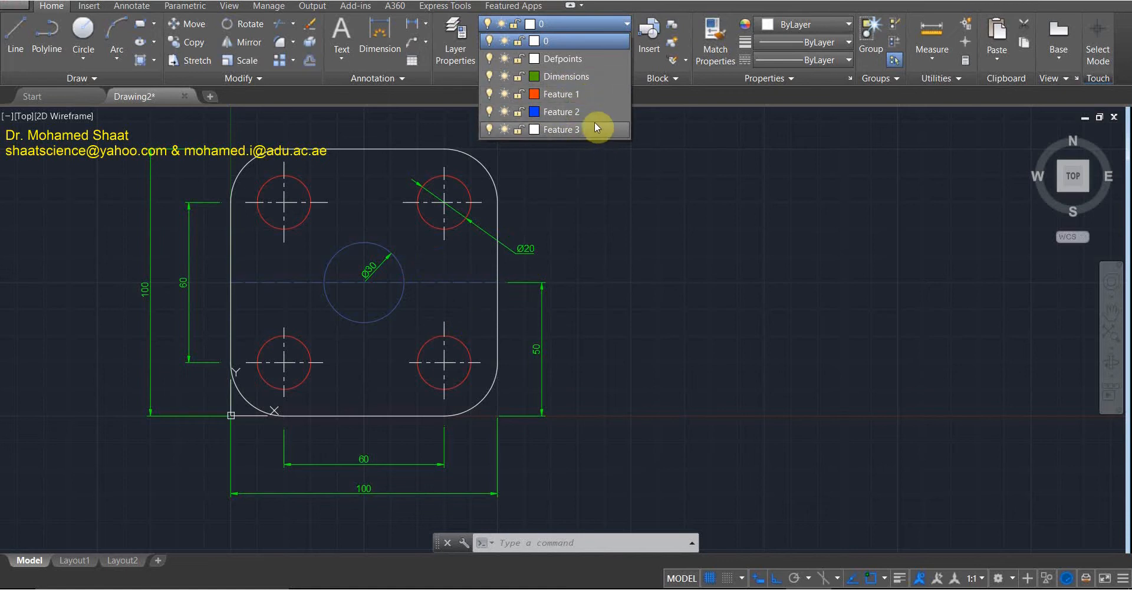
click(452, 41)
click(454, 42)
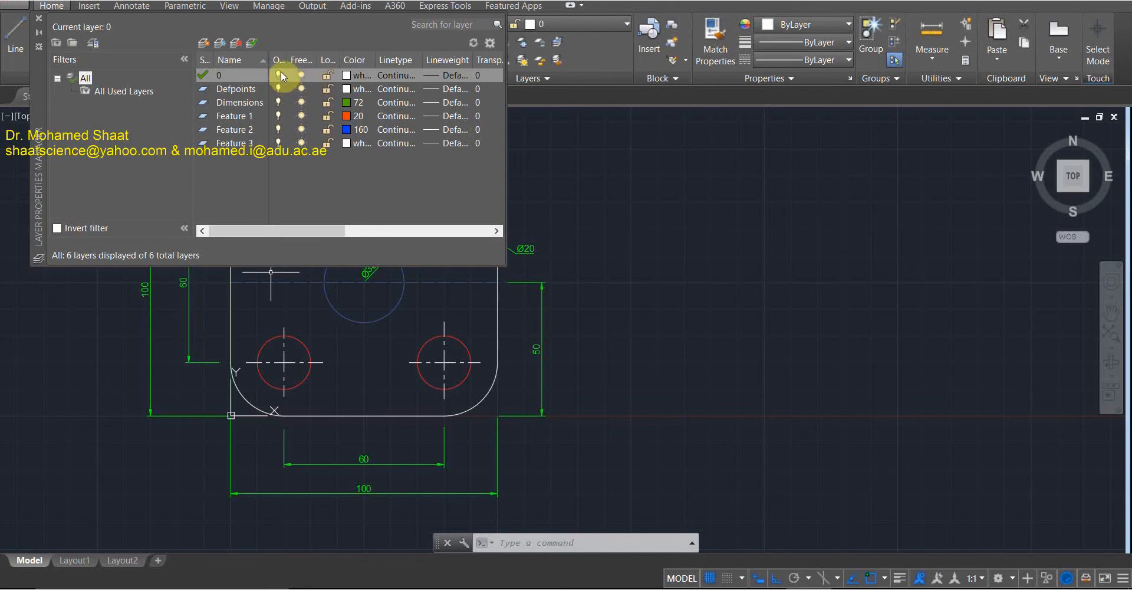
Try turning off the current layer 0.
click(277, 74)
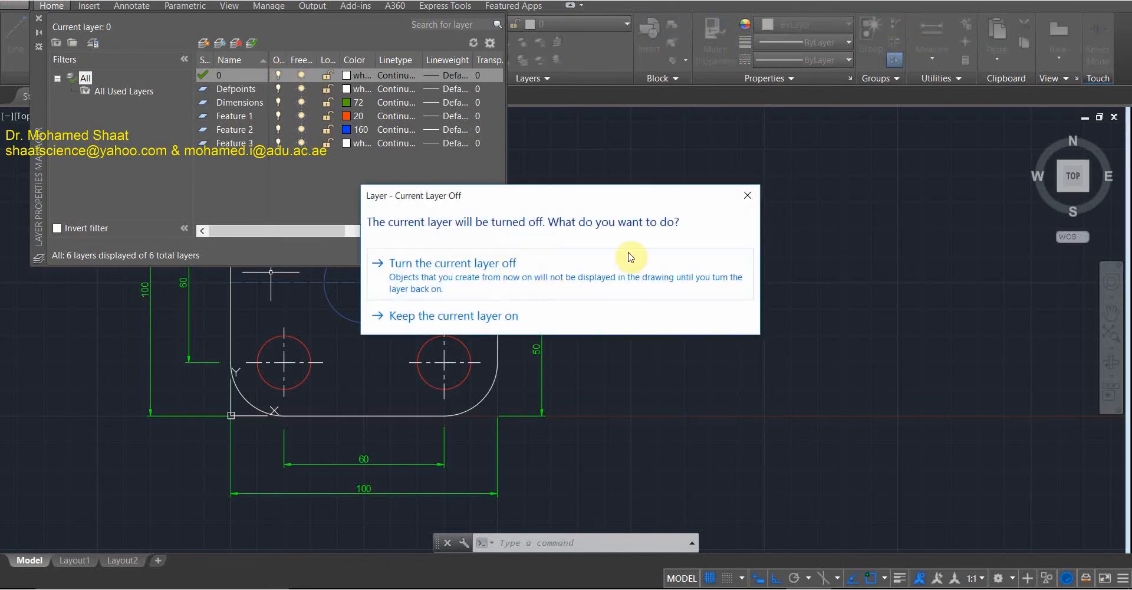
click(748, 194)
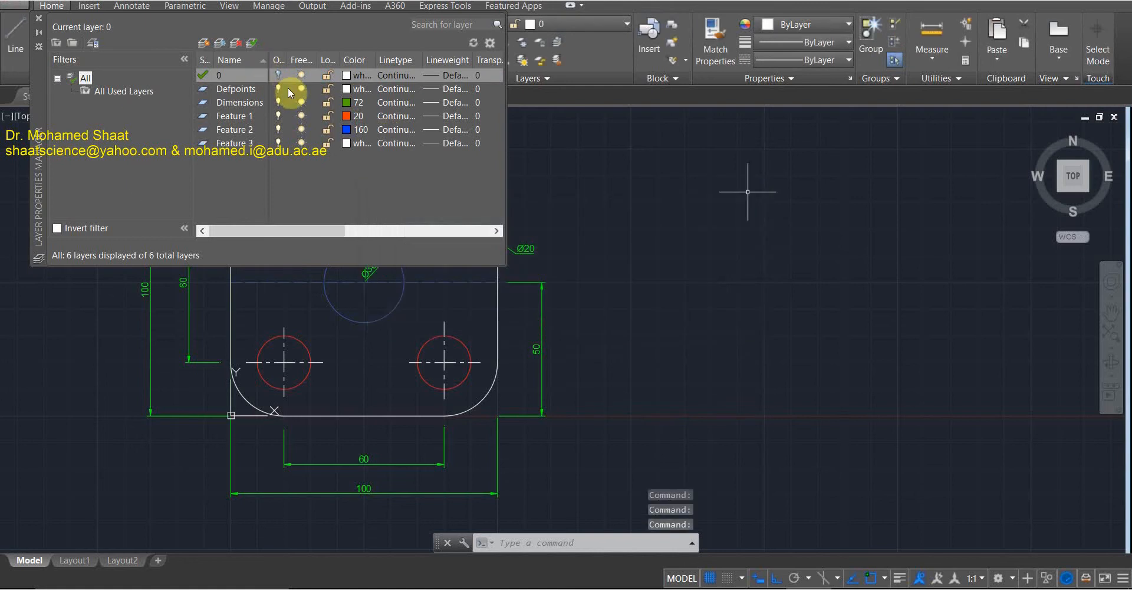
click(277, 74)
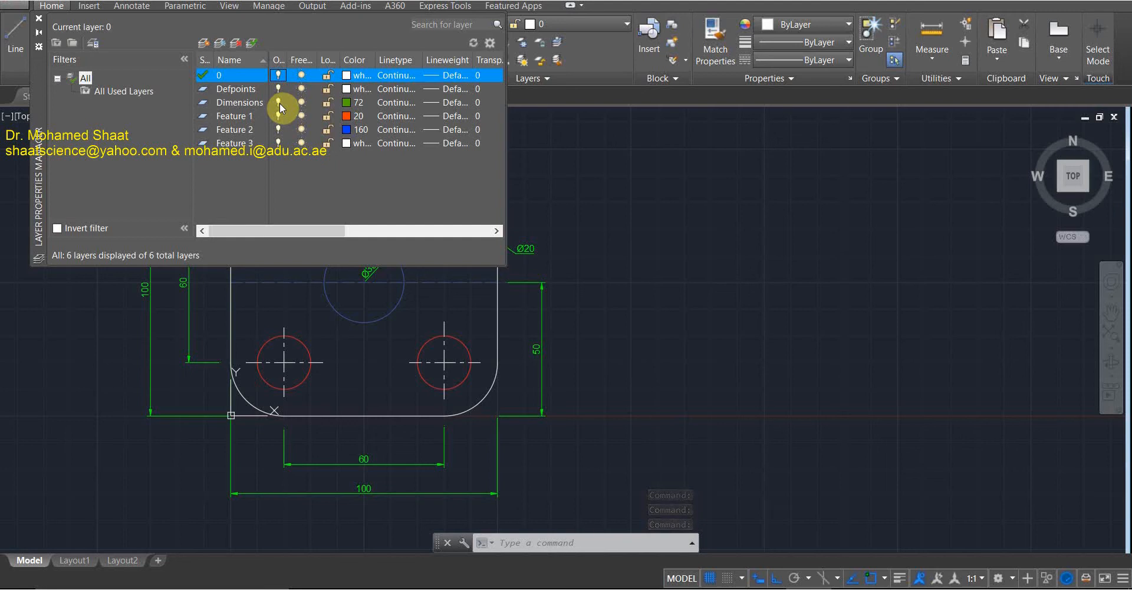
Turn off the Dimensions layer and move the layer manager clear of the plate drawing.
click(279, 103)
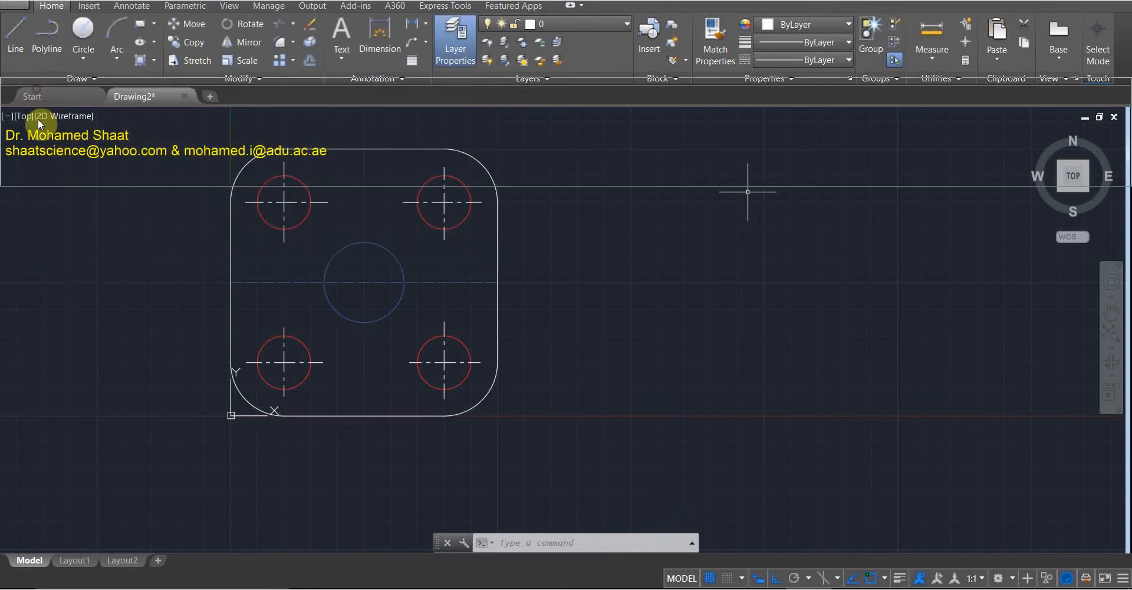
mouse_move(79, 140)
mouse_down()
mouse_move(614, 224)
mouse_move(602, 228)
mouse_up()
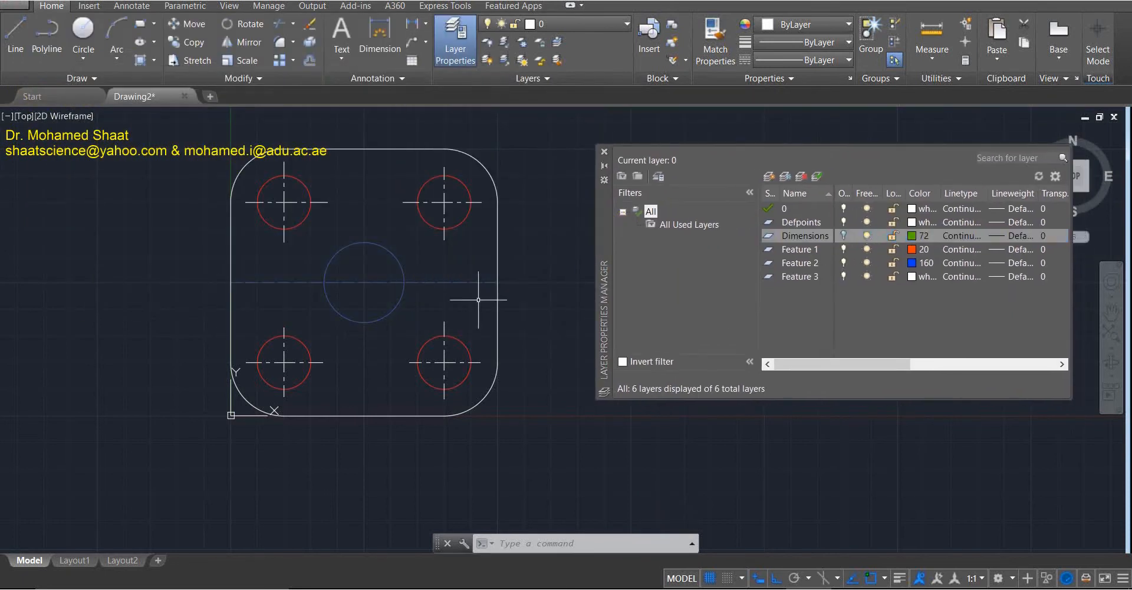
Turn the Dimensions layer back on and toggle Feature 1, Feature 2 and Feature 3 off and on, one at a time.
click(843, 236)
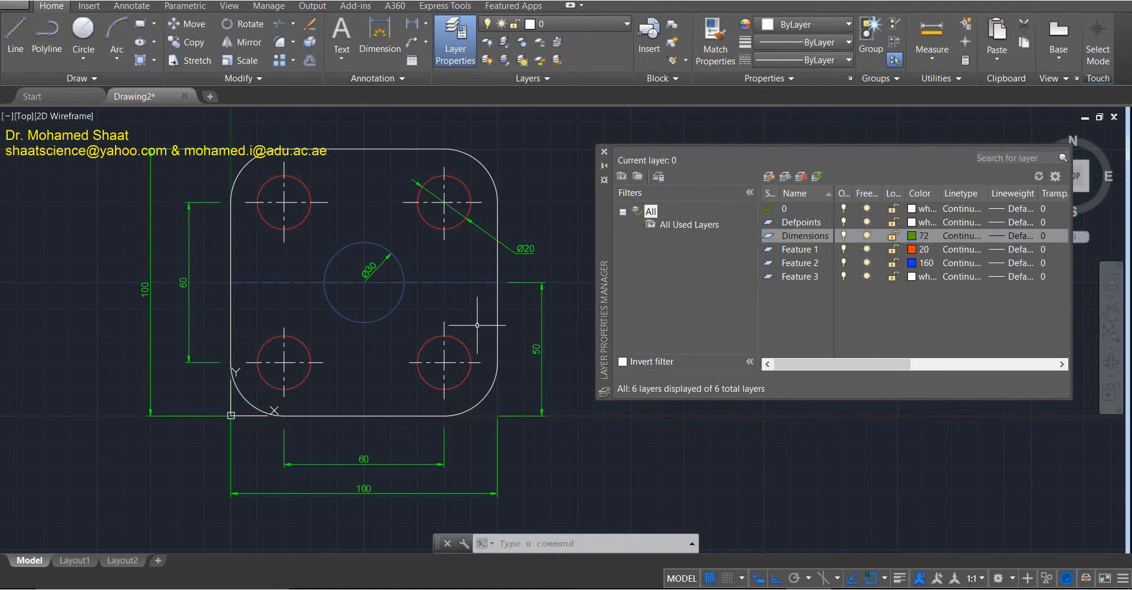
click(844, 249)
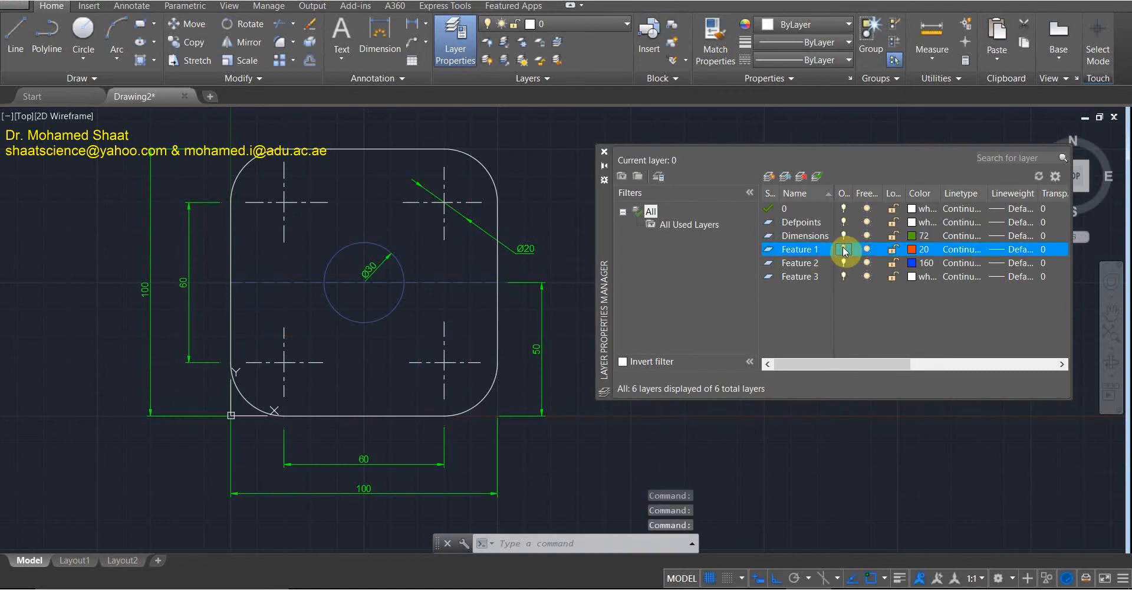
click(844, 249)
click(843, 263)
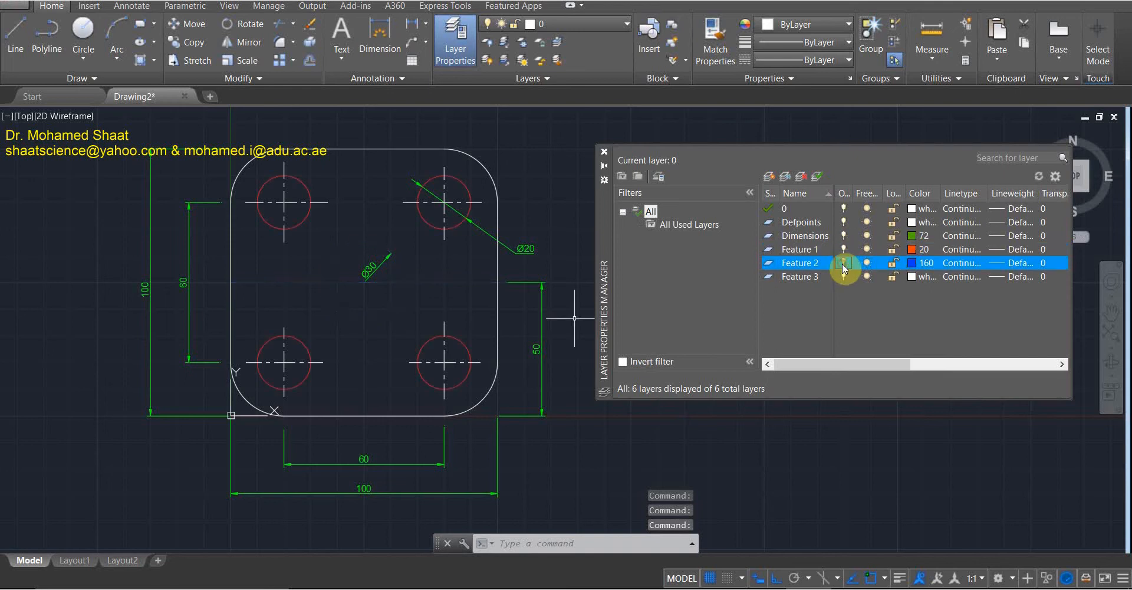
click(843, 263)
click(844, 277)
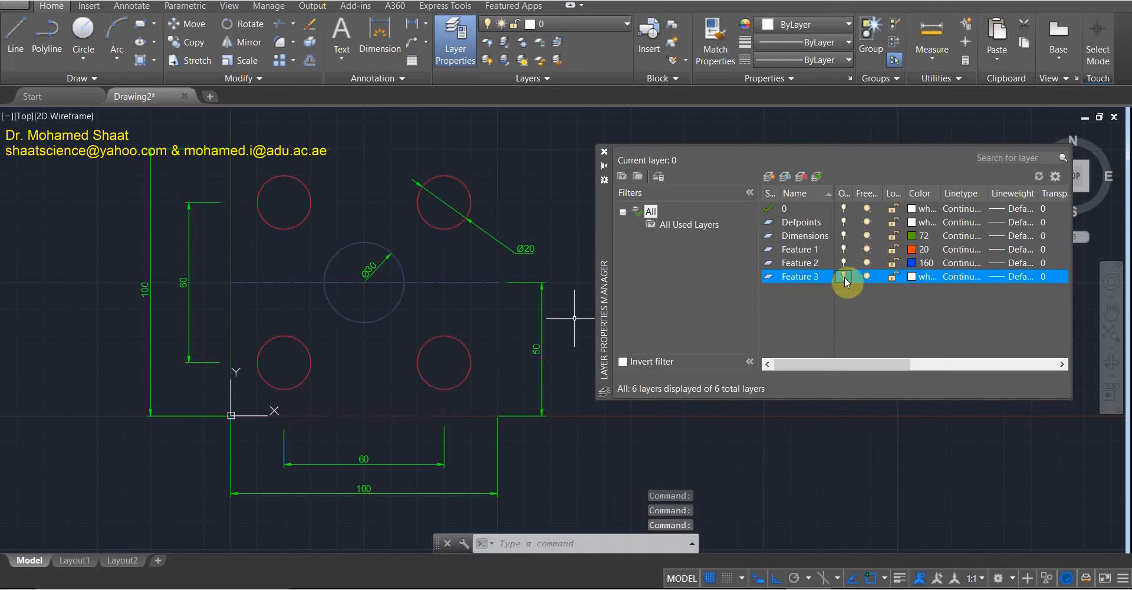
click(845, 278)
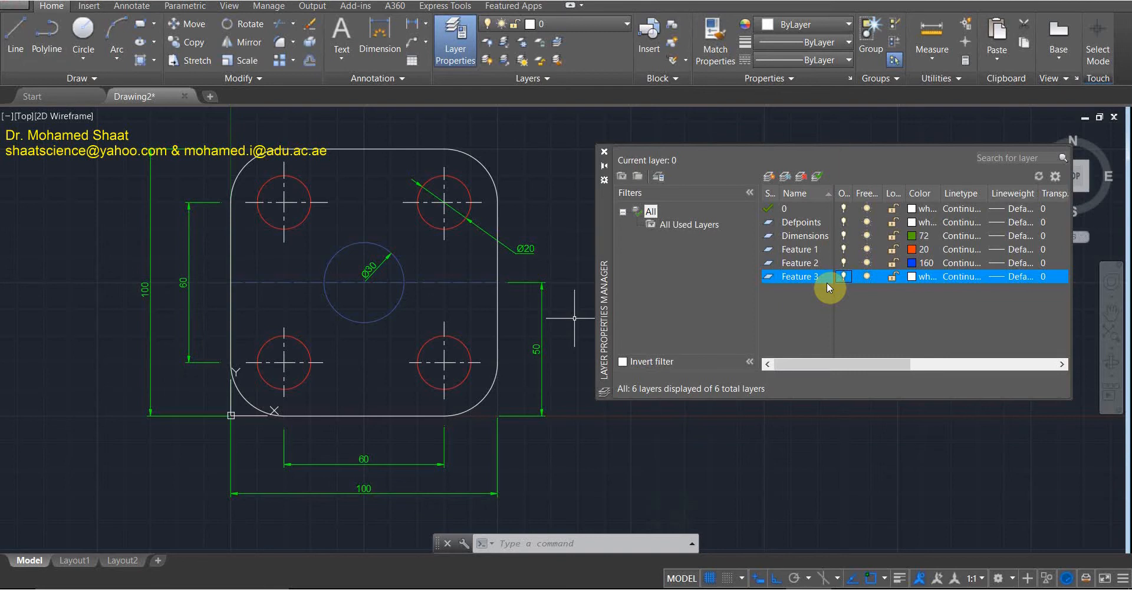
Toggle the Dimensions layer's visibility, leaving it on, and close the Layer Properties Manager.
click(843, 233)
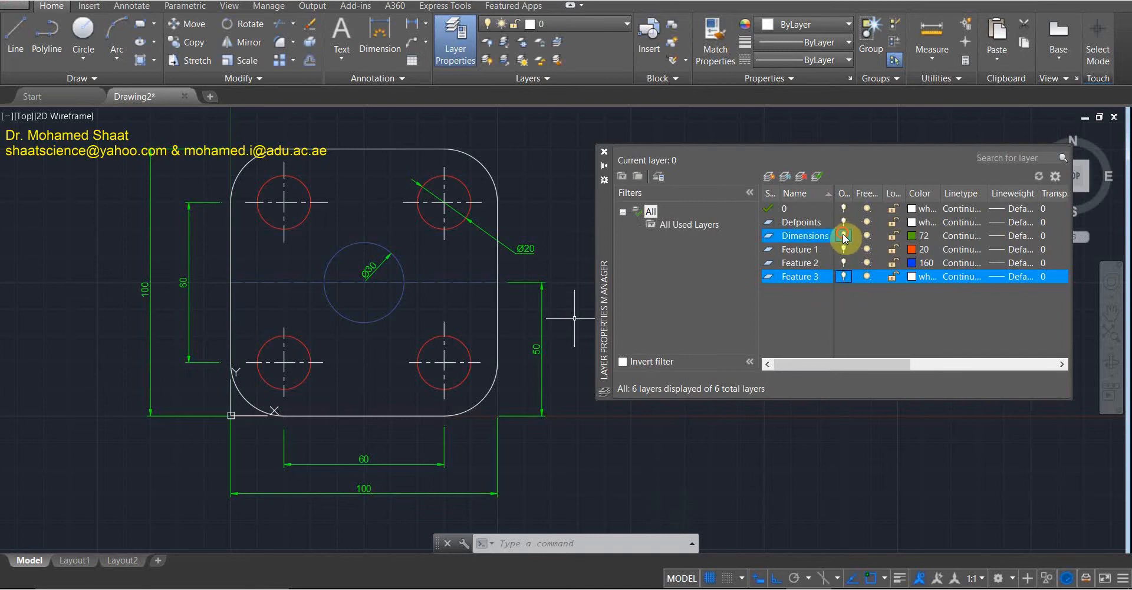
click(844, 237)
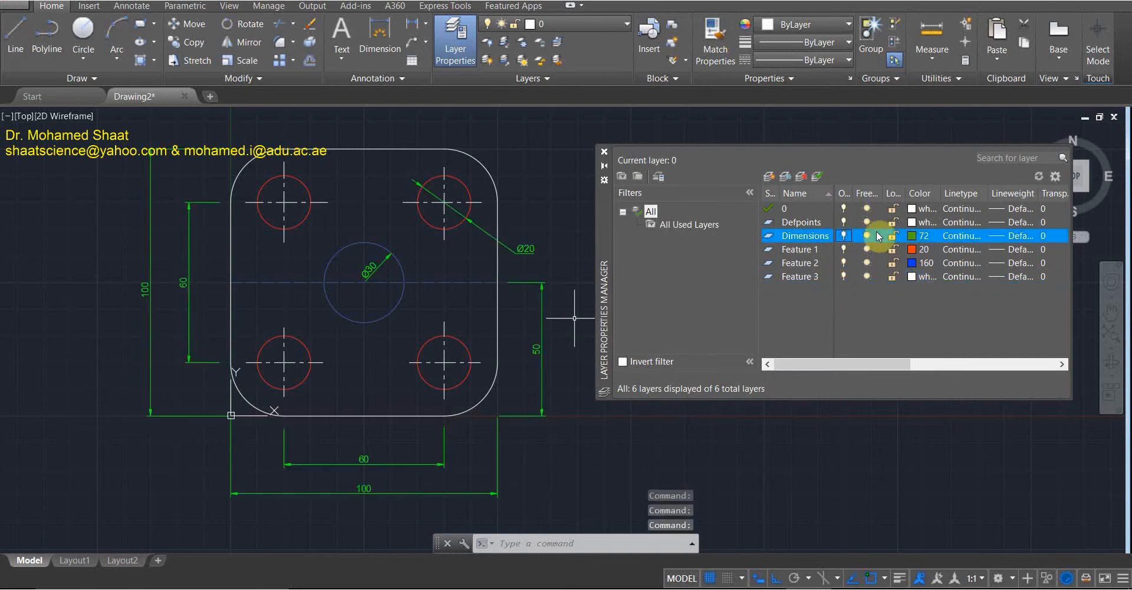
click(604, 153)
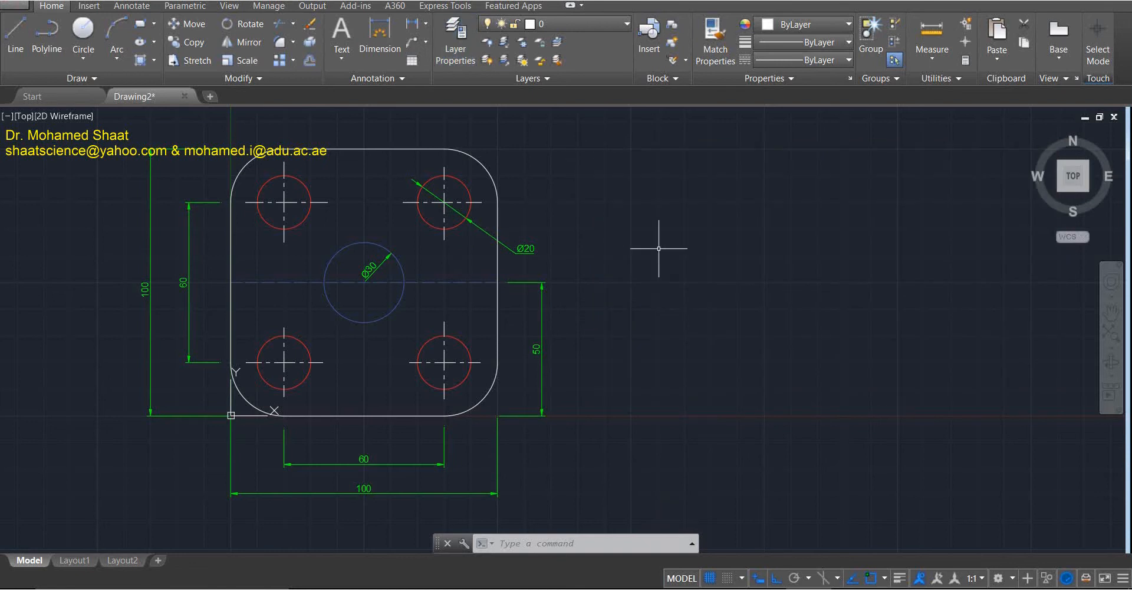
Draw two circles on the plate's horizontal centre line: one left of the central hole, radius about 8.4, and one right of it.
click(74, 32)
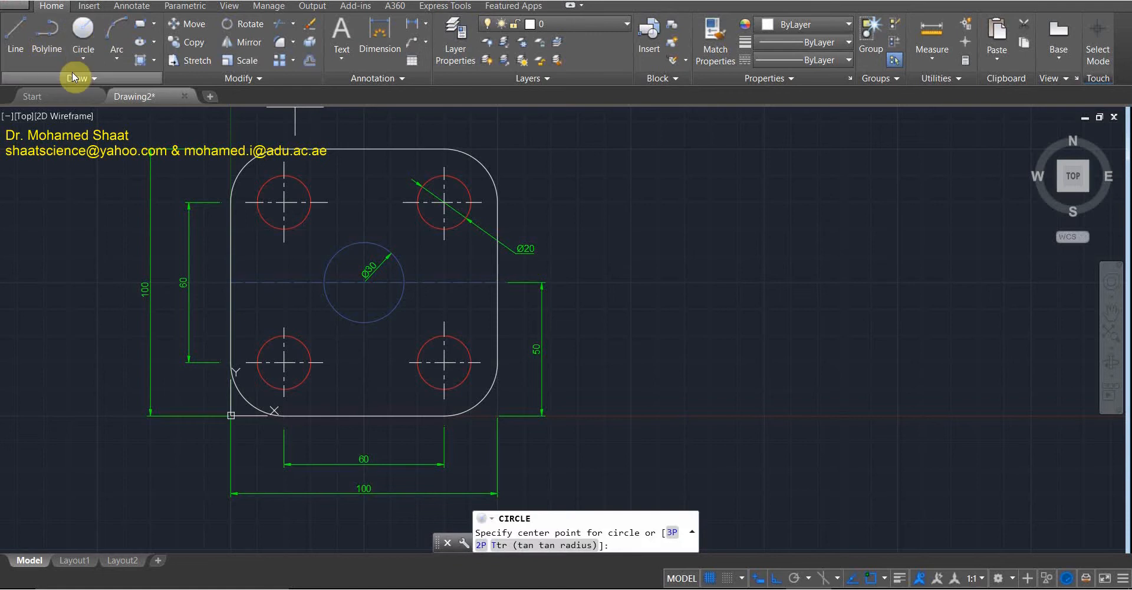
click(277, 282)
click(266, 304)
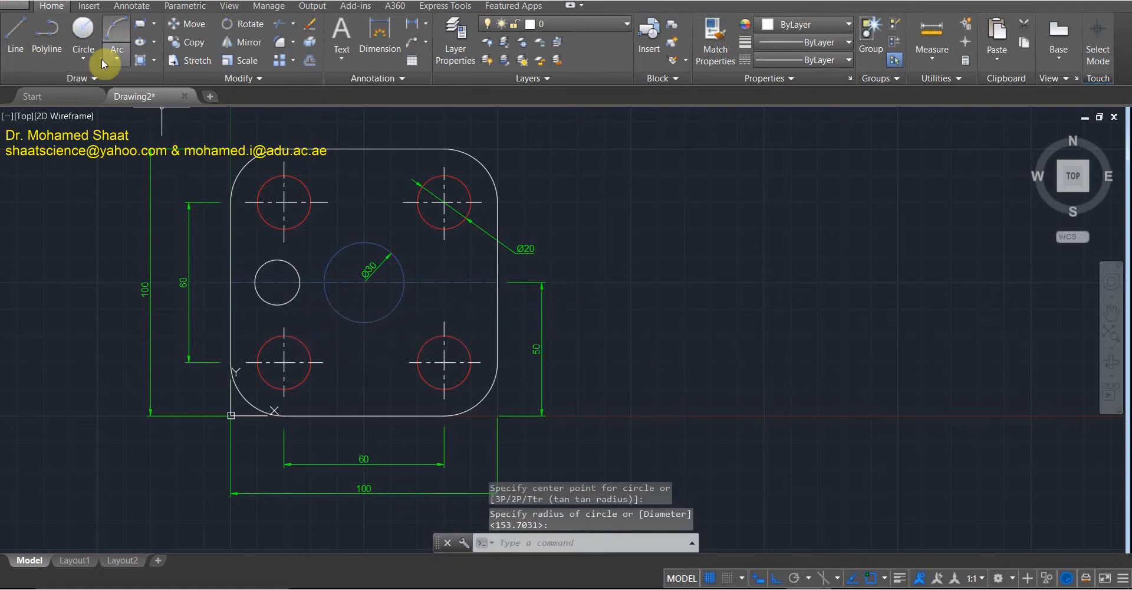
click(83, 32)
click(450, 282)
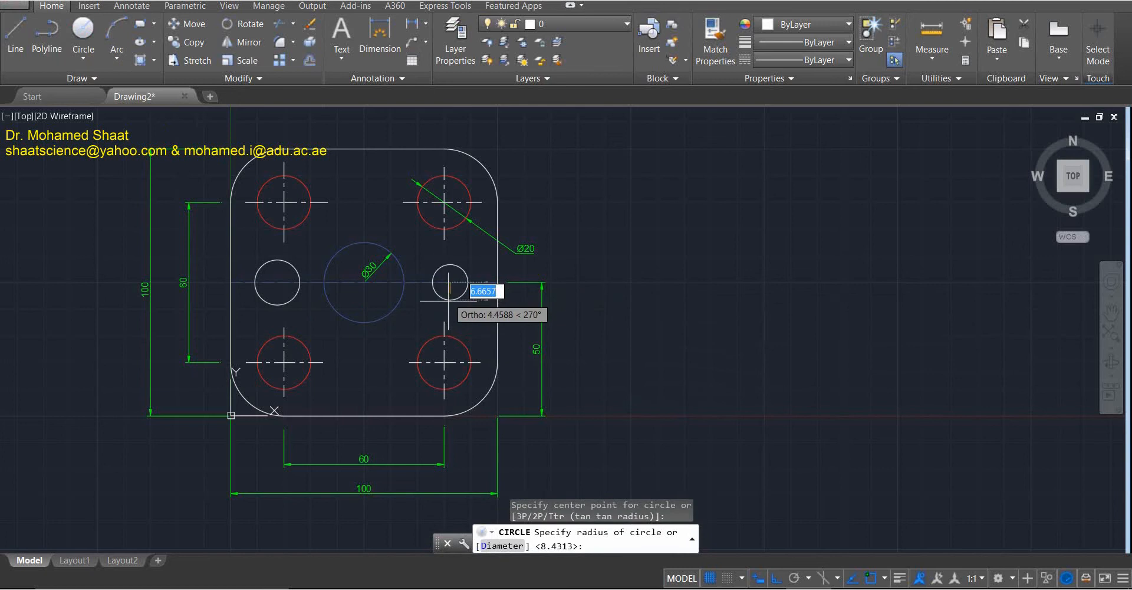
click(447, 310)
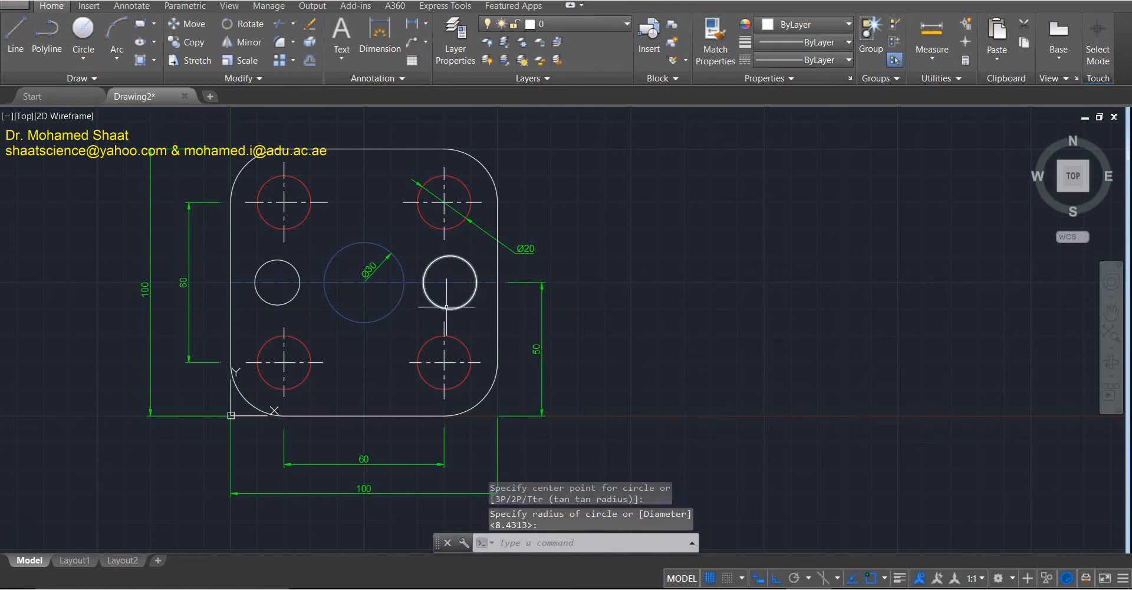
Assign the two new circles on either side of the central hole to the Feature 2 layer.
click(447, 308)
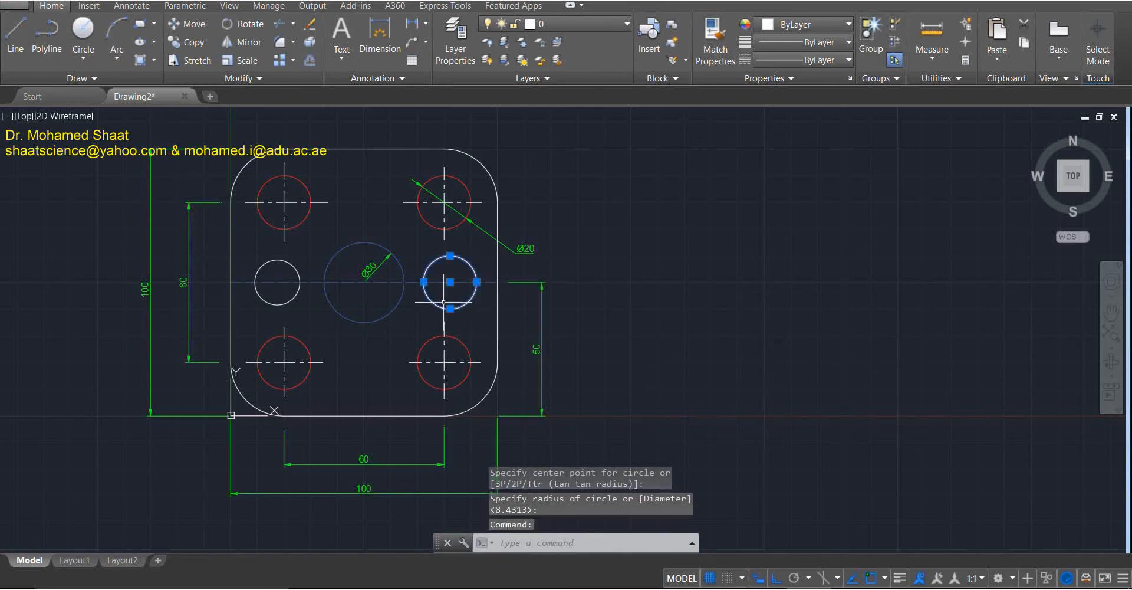
shift+click(296, 298)
click(290, 301)
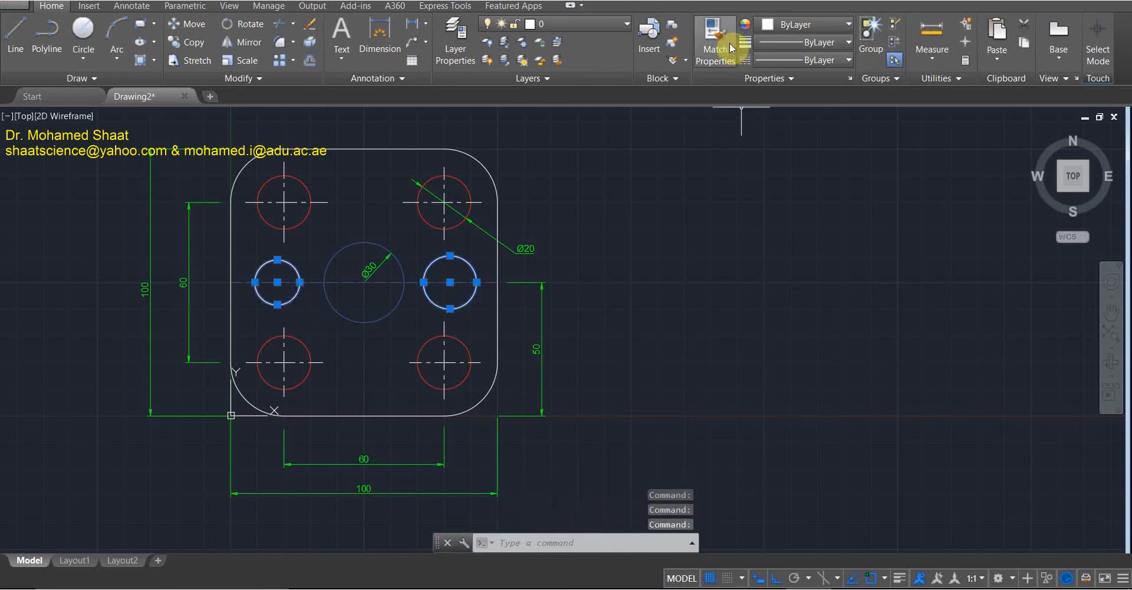
click(585, 27)
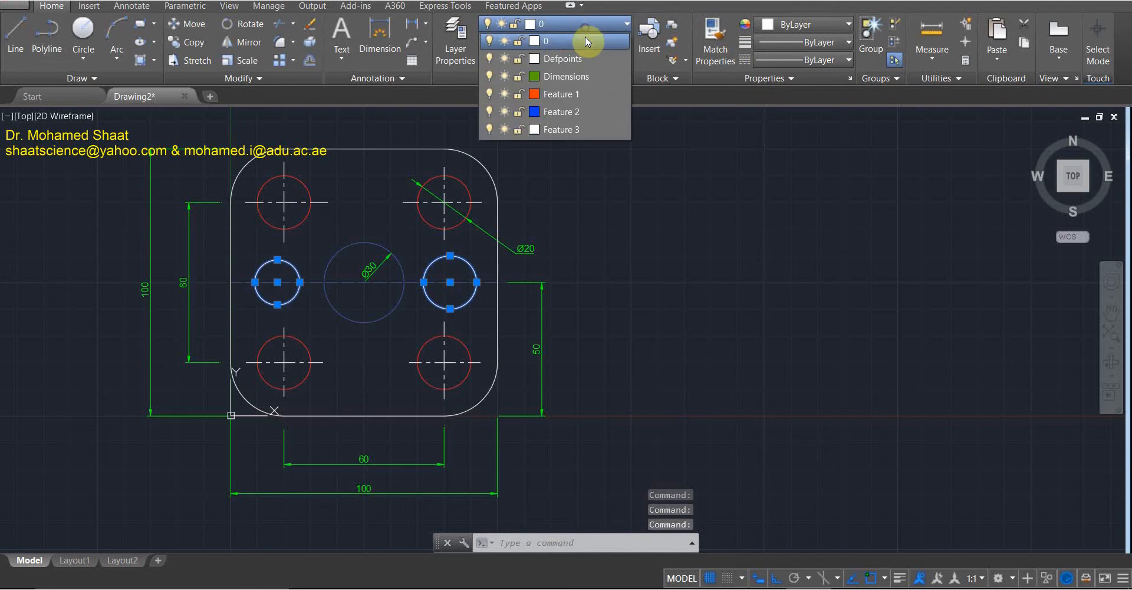
click(564, 111)
key(Escape)
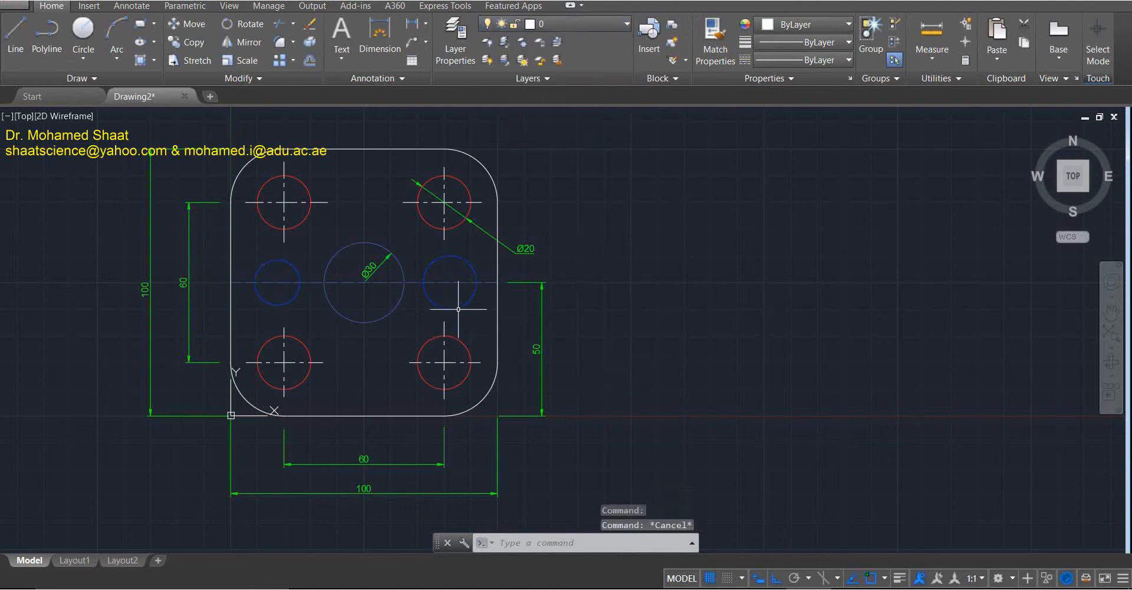
Select the two circles beside the central hole to check which layer they are assigned to.
click(449, 307)
click(288, 299)
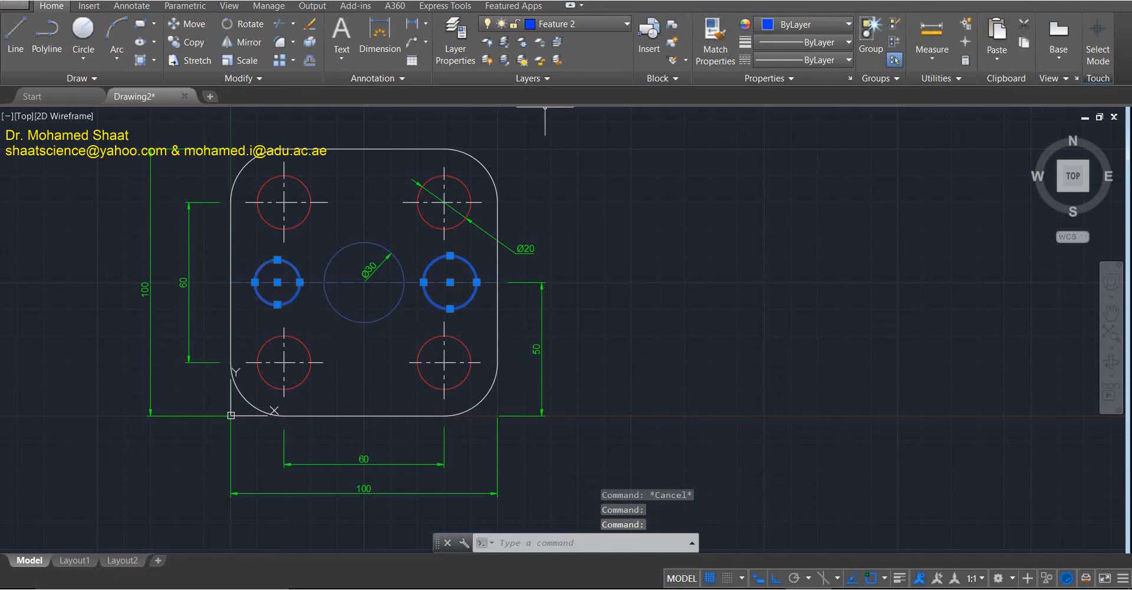
click(587, 22)
key(Escape)
key(Escape)
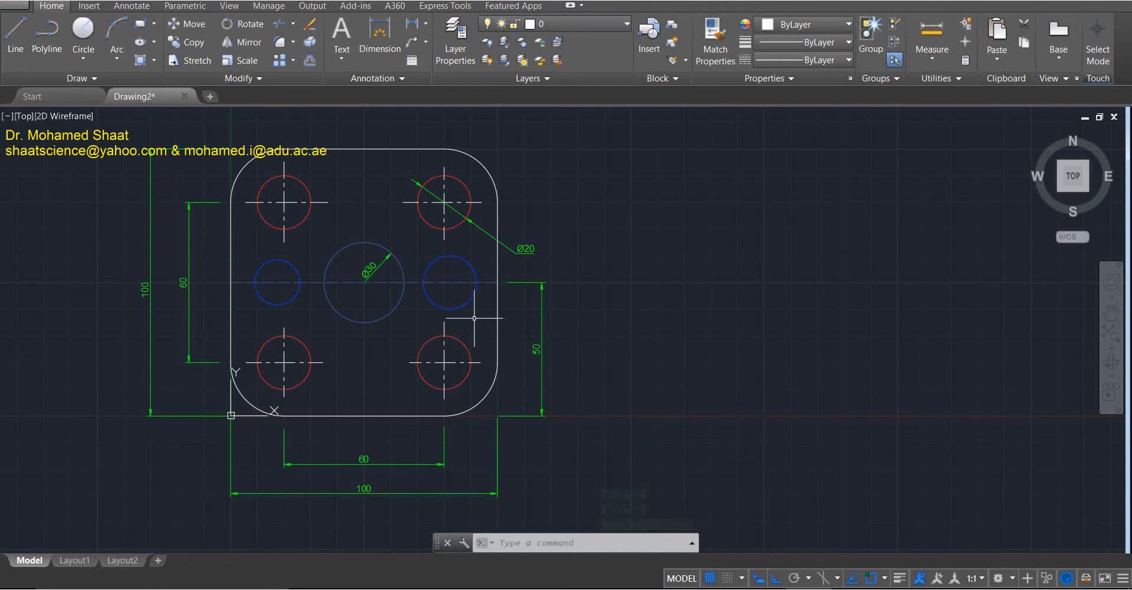
click(469, 300)
click(293, 302)
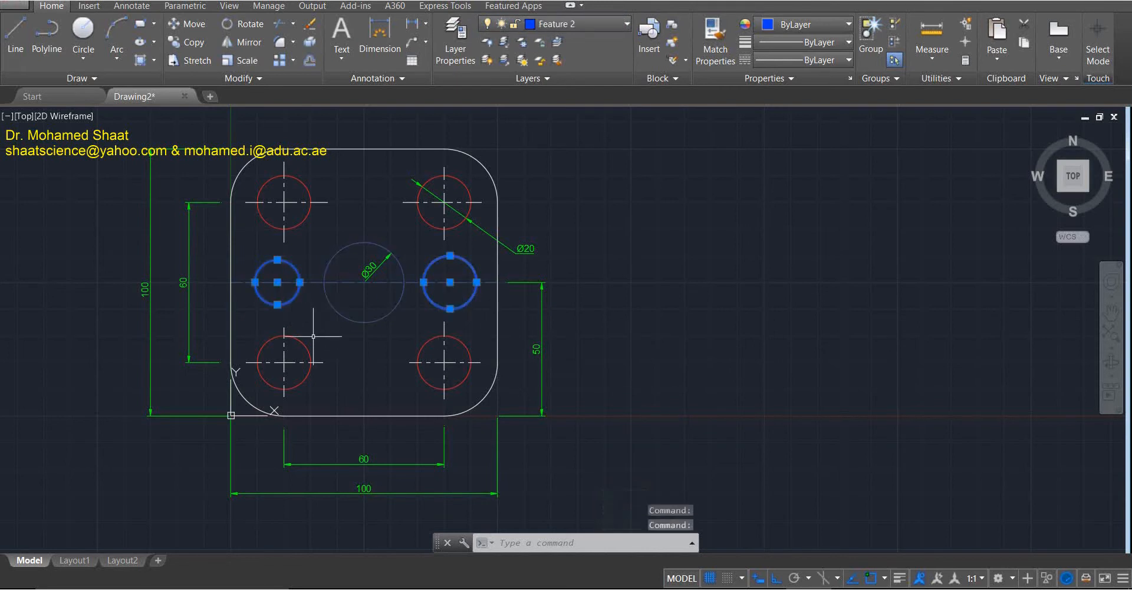
key(Escape)
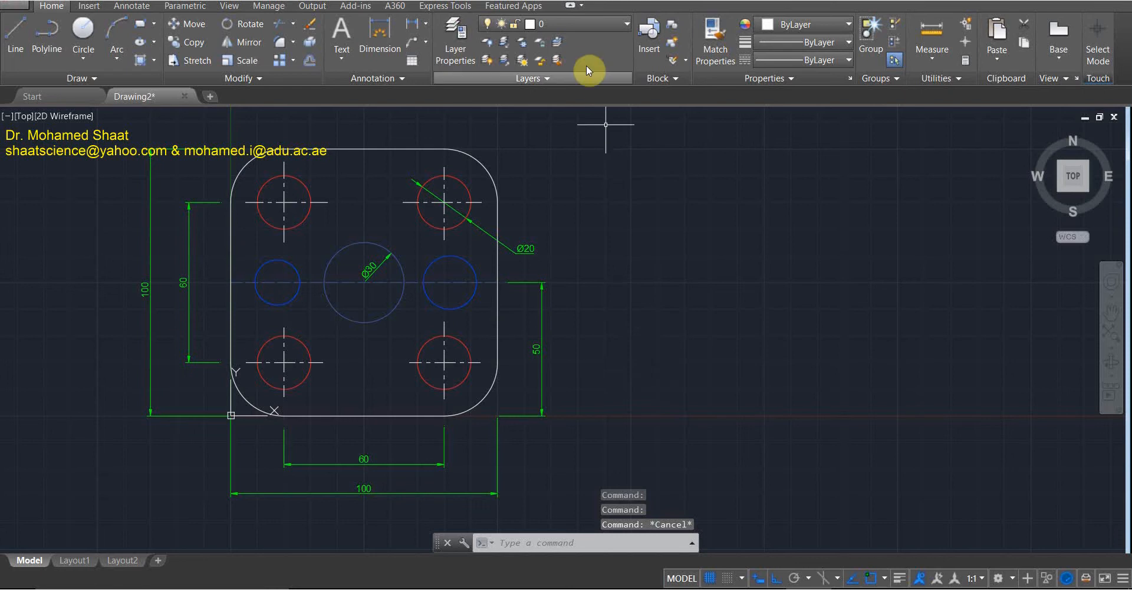
With nothing selected, check the layer list and the current layer in the Layer Properties Manager.
click(579, 24)
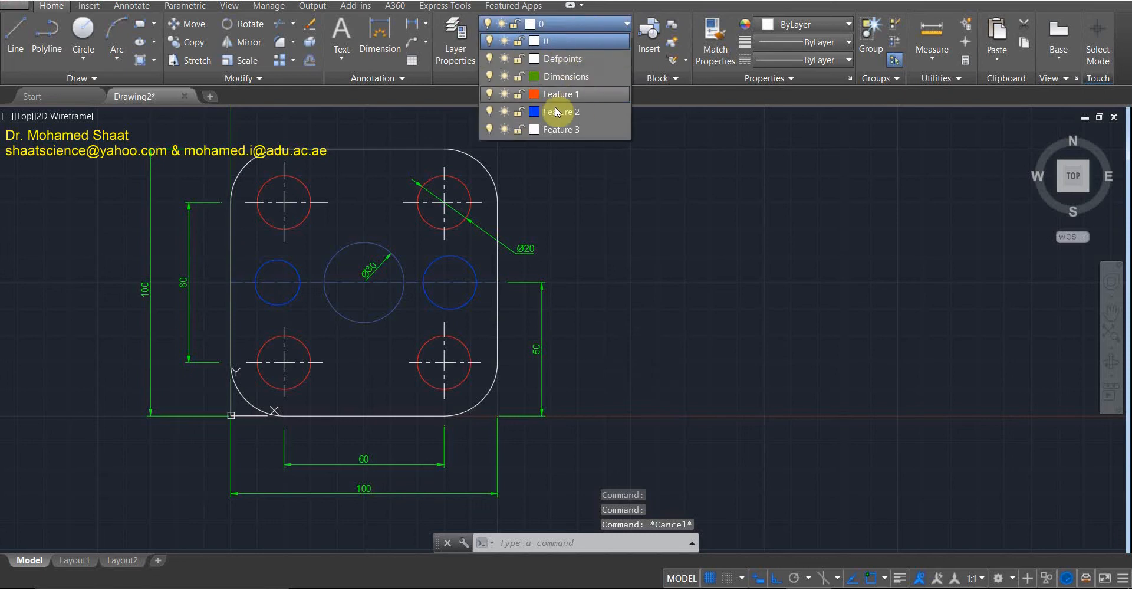
click(634, 269)
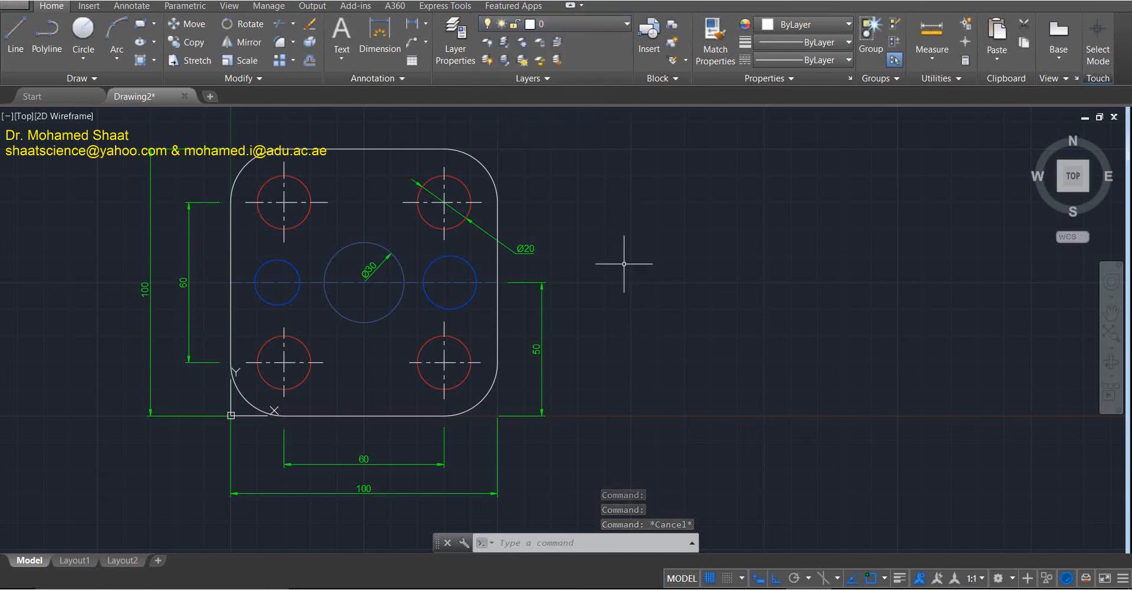
click(456, 44)
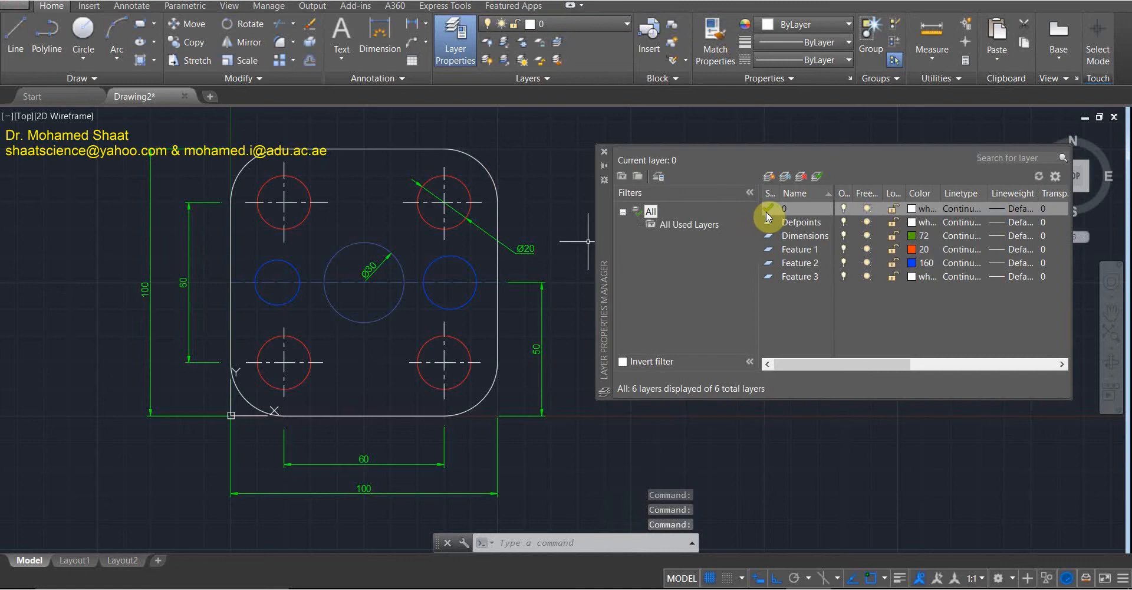
click(817, 180)
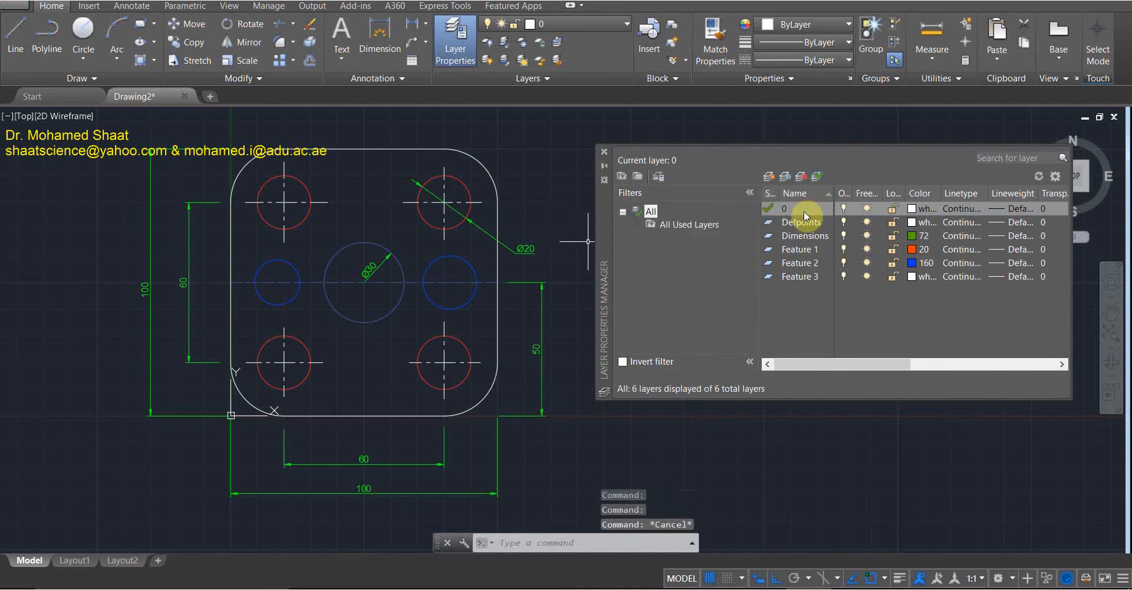
click(604, 152)
Move the two circles beside the central hole to layer 0.
click(468, 298)
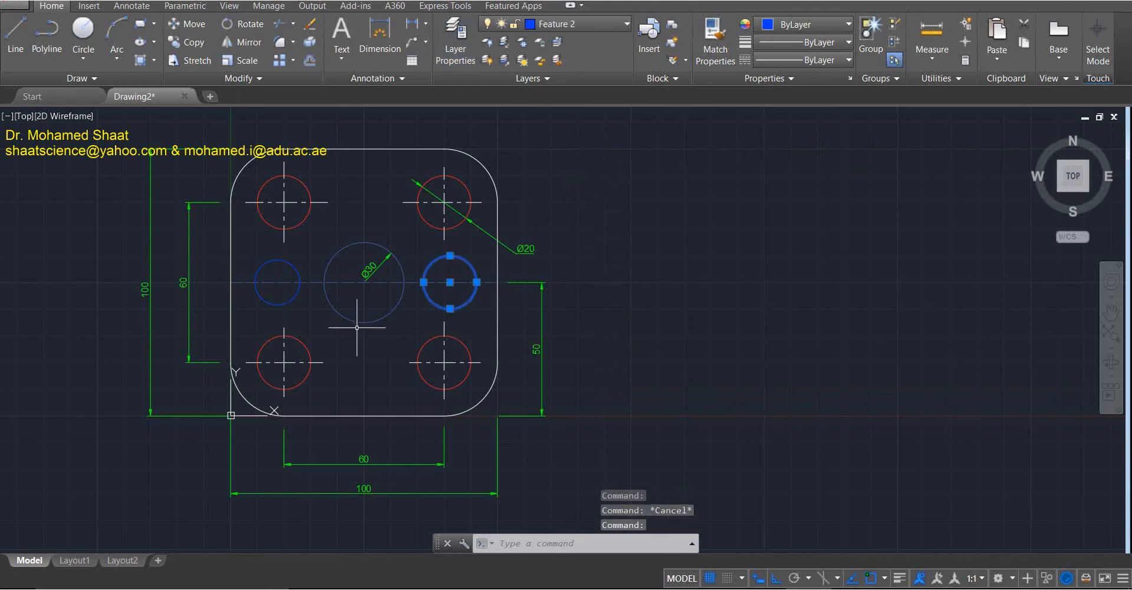
click(271, 305)
click(584, 24)
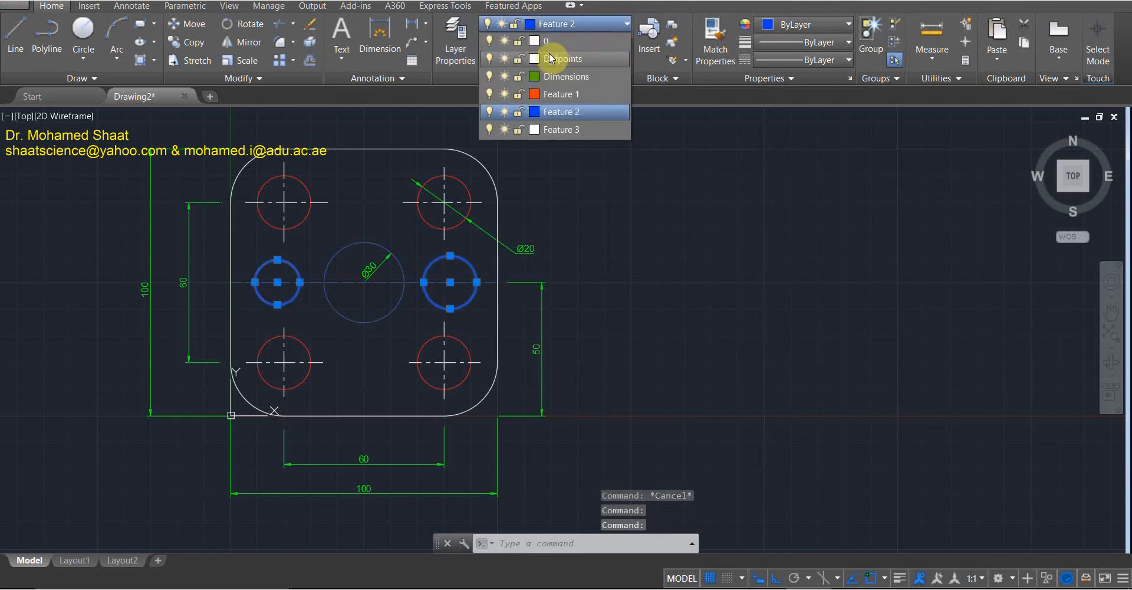
click(542, 45)
key(Escape)
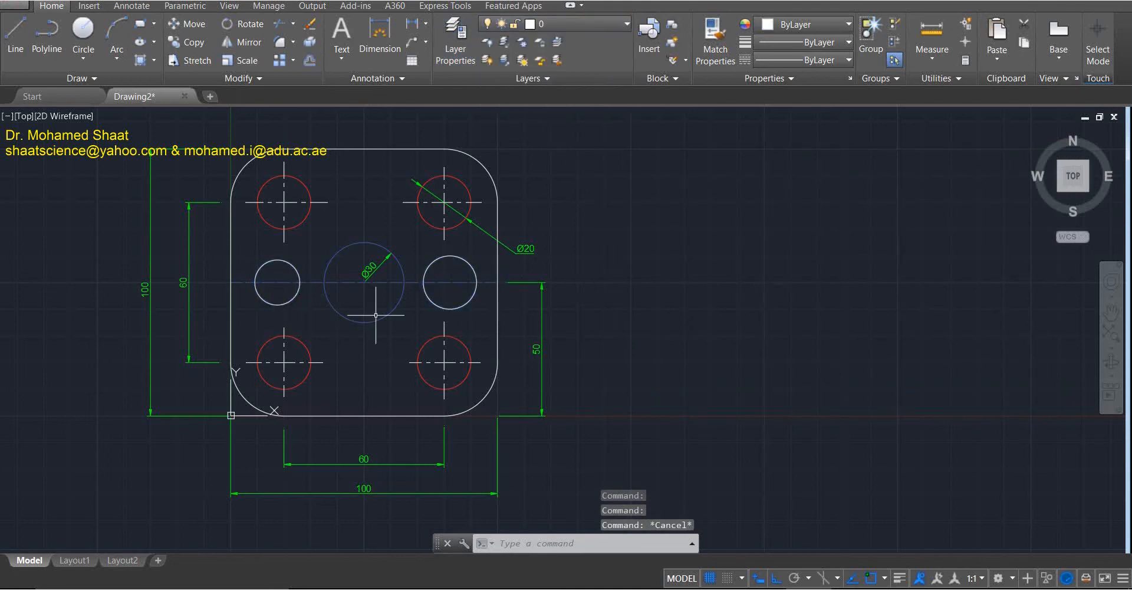
Check the layer of the two circles beside the central hole and compare it with the current layer in the Layer Properties Manager.
click(455, 308)
click(293, 303)
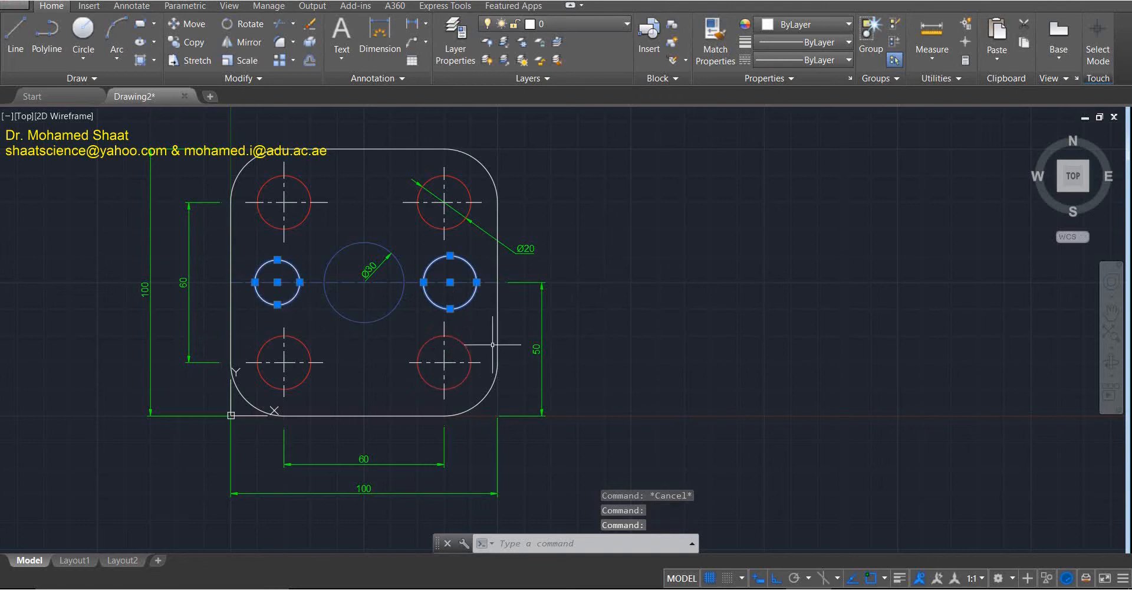
click(559, 22)
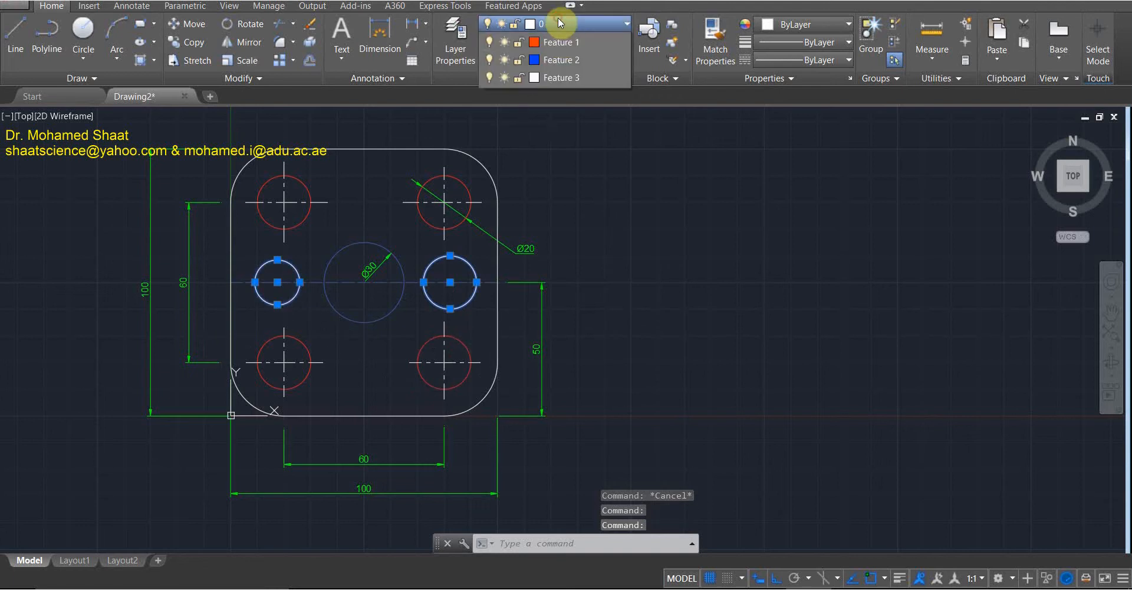
click(558, 22)
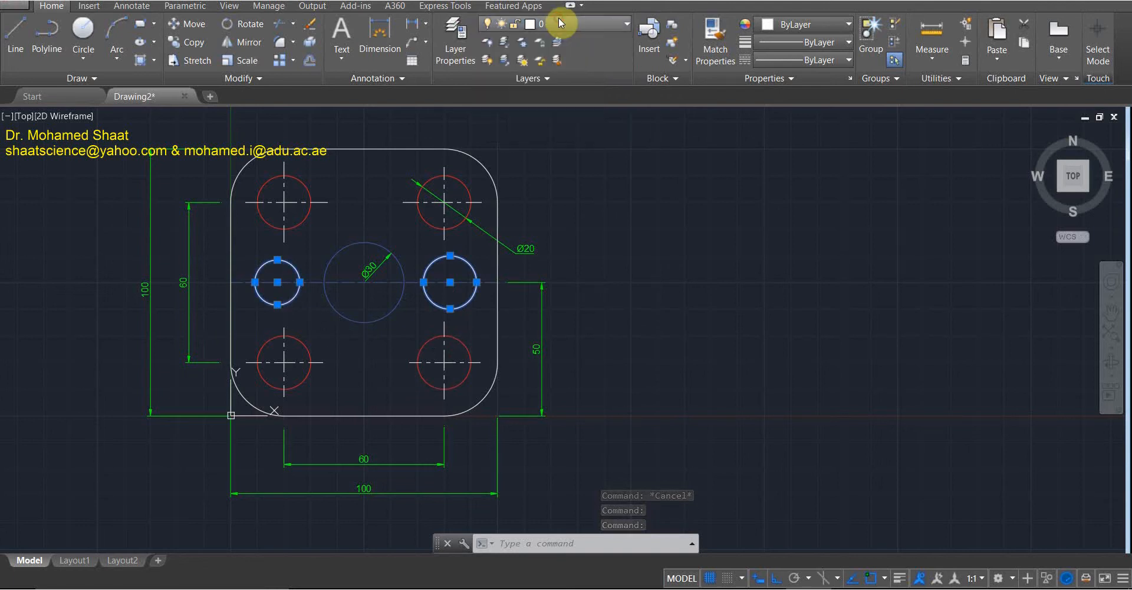
click(457, 40)
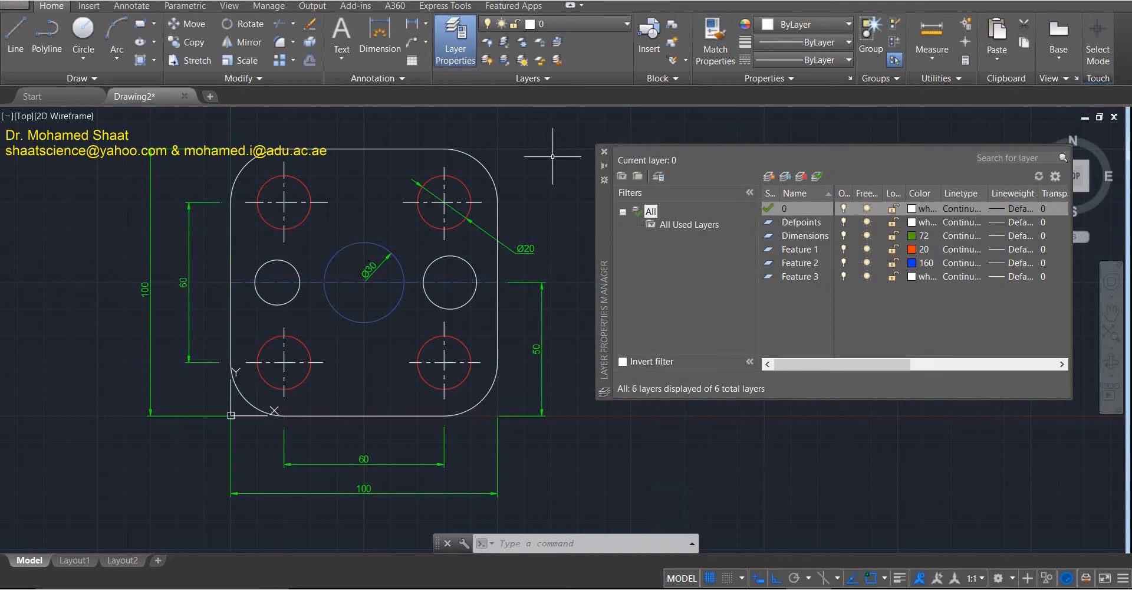
click(604, 152)
key(Escape)
Assign both circles beside the central hole to the Feature 2 layer and clear the selection.
click(455, 299)
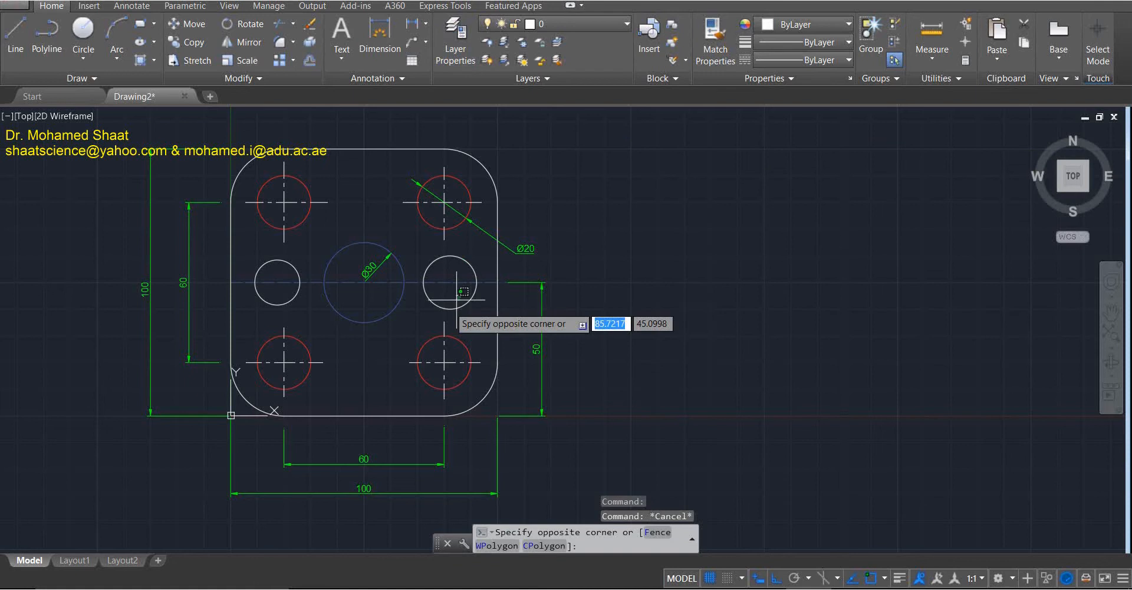
click(414, 313)
click(291, 295)
click(268, 316)
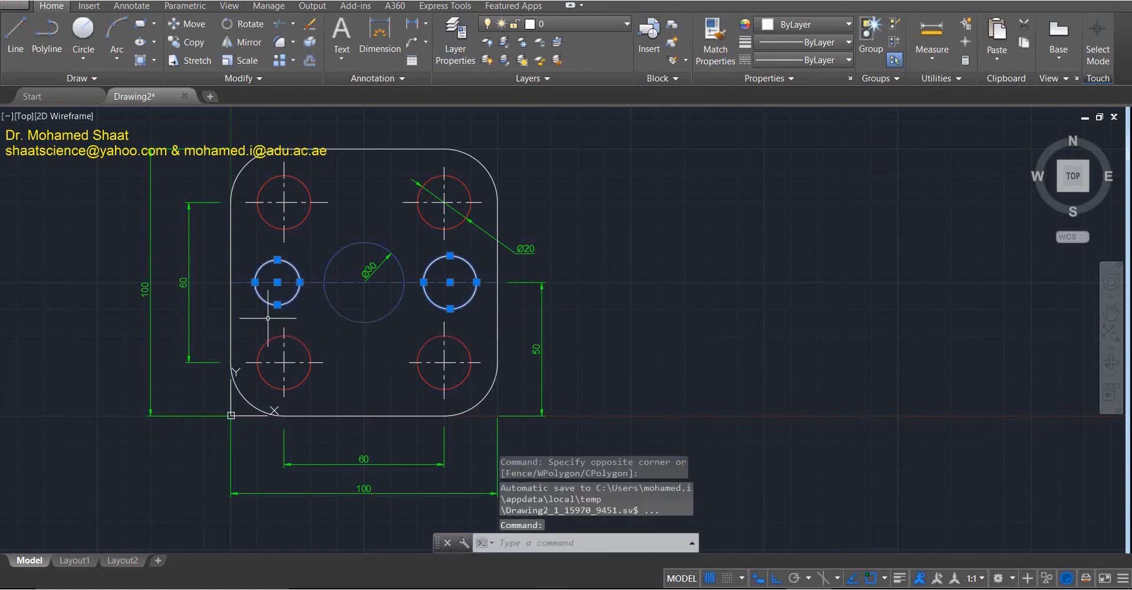
click(580, 24)
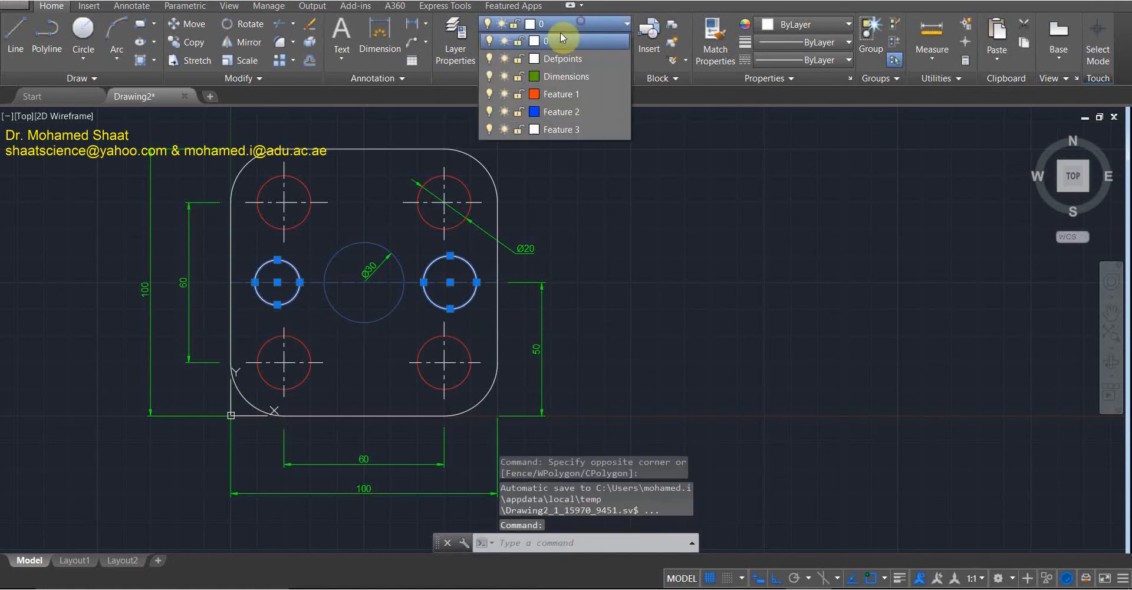
click(553, 111)
key(Escape)
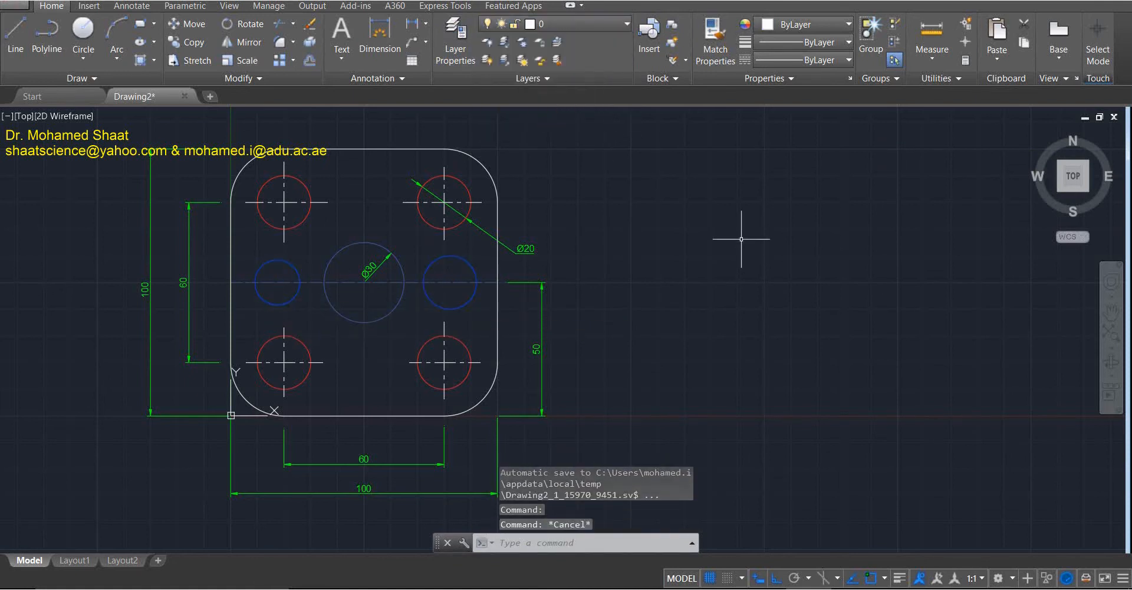
Undo the last layer assignment of the two circles beside the central hole and review the Feature 2 layer.
key(ctrl+z)
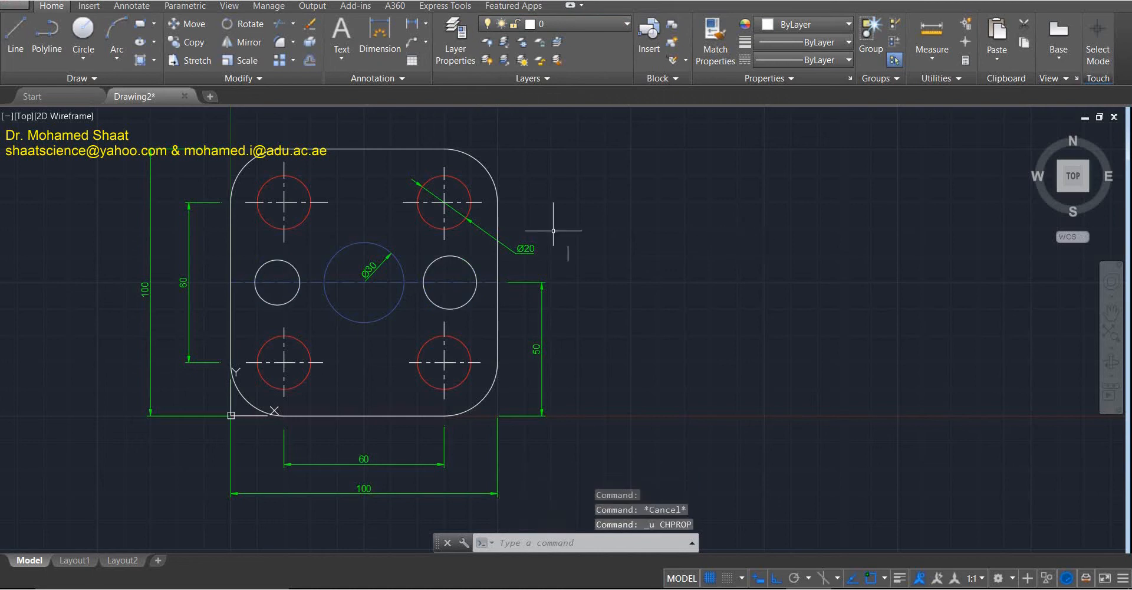
click(471, 49)
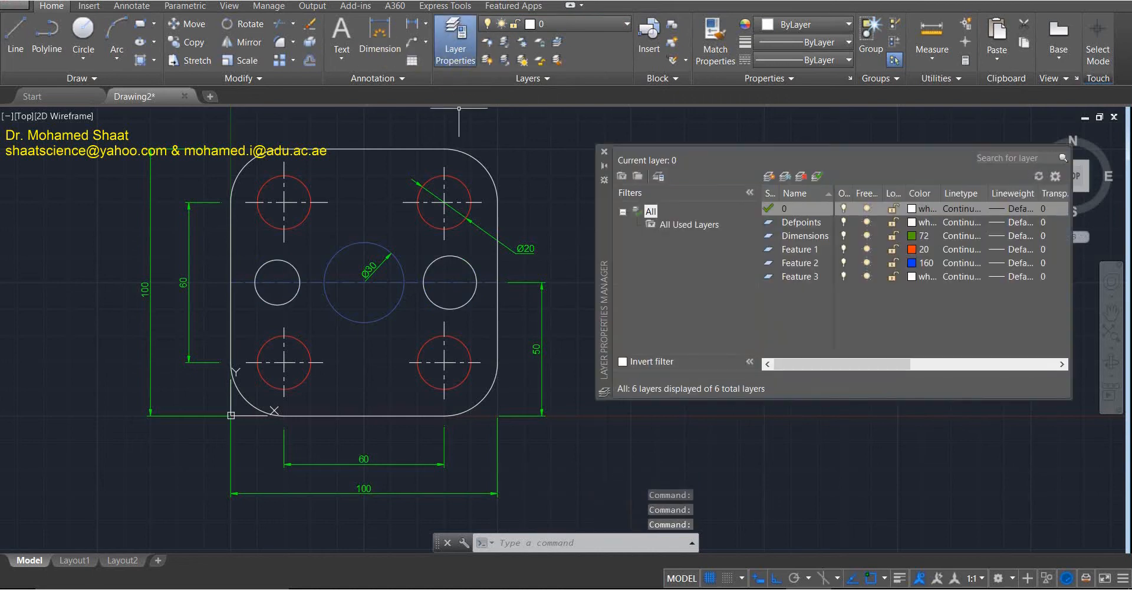
click(787, 263)
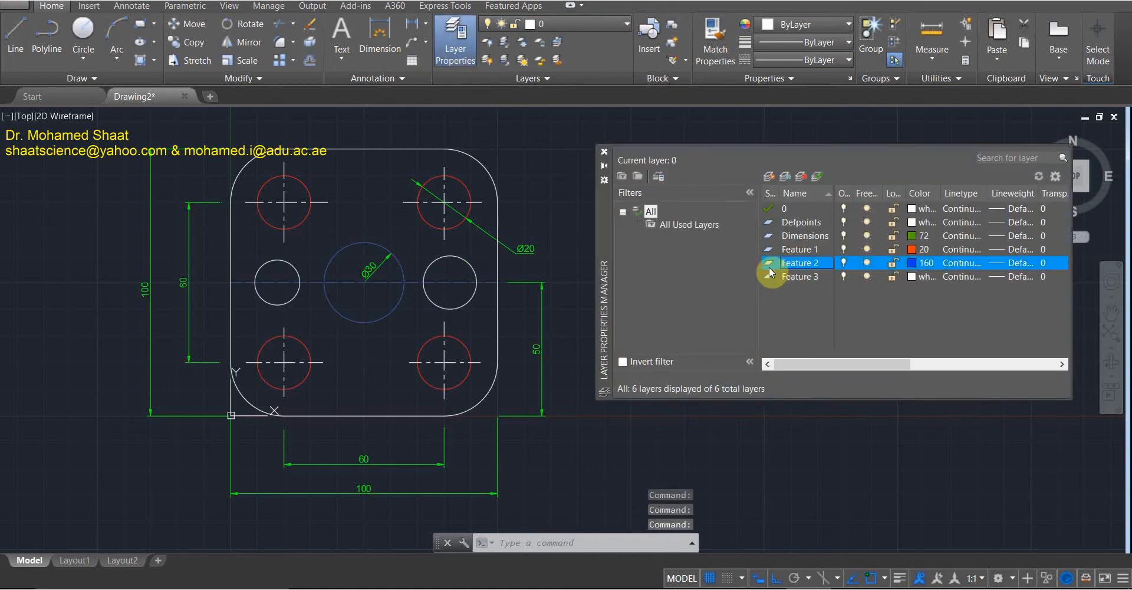
click(604, 151)
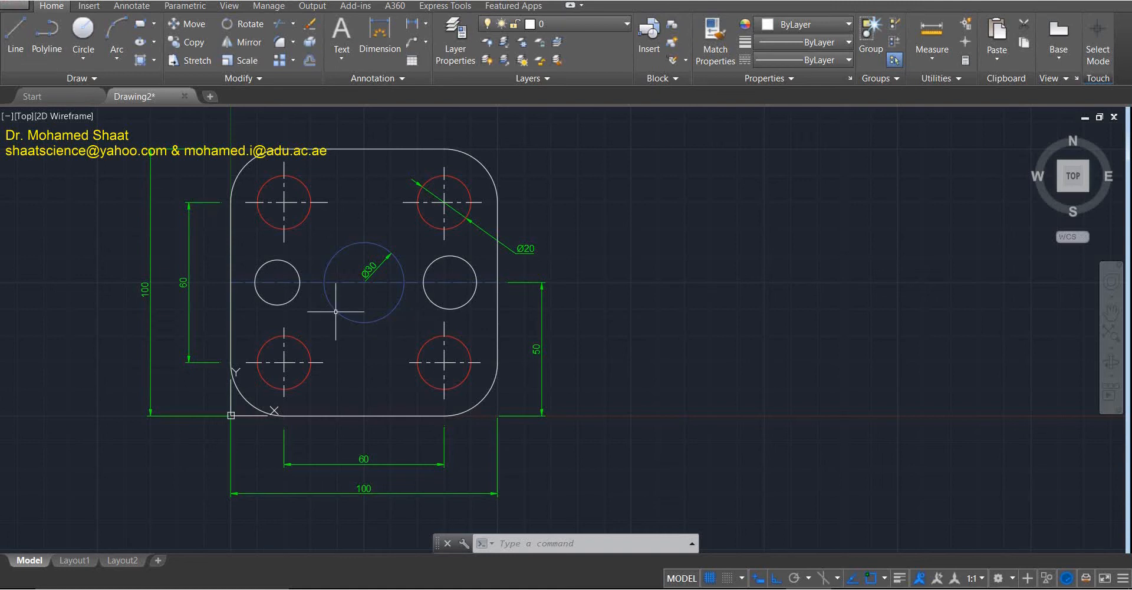
click(589, 27)
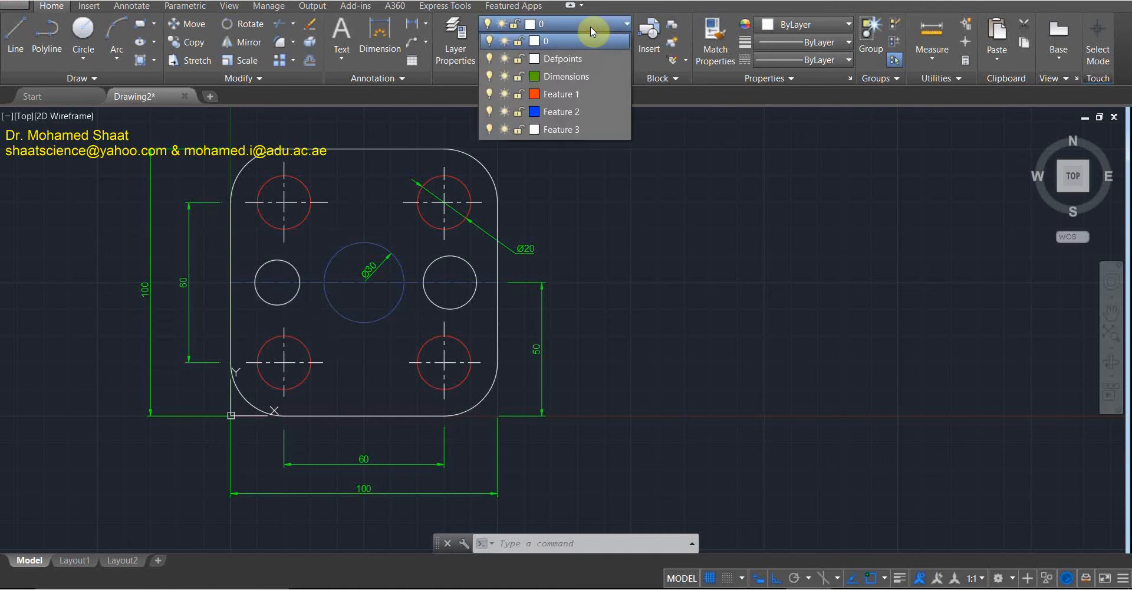
Delete both circles beside the central hole.
click(435, 304)
click(427, 313)
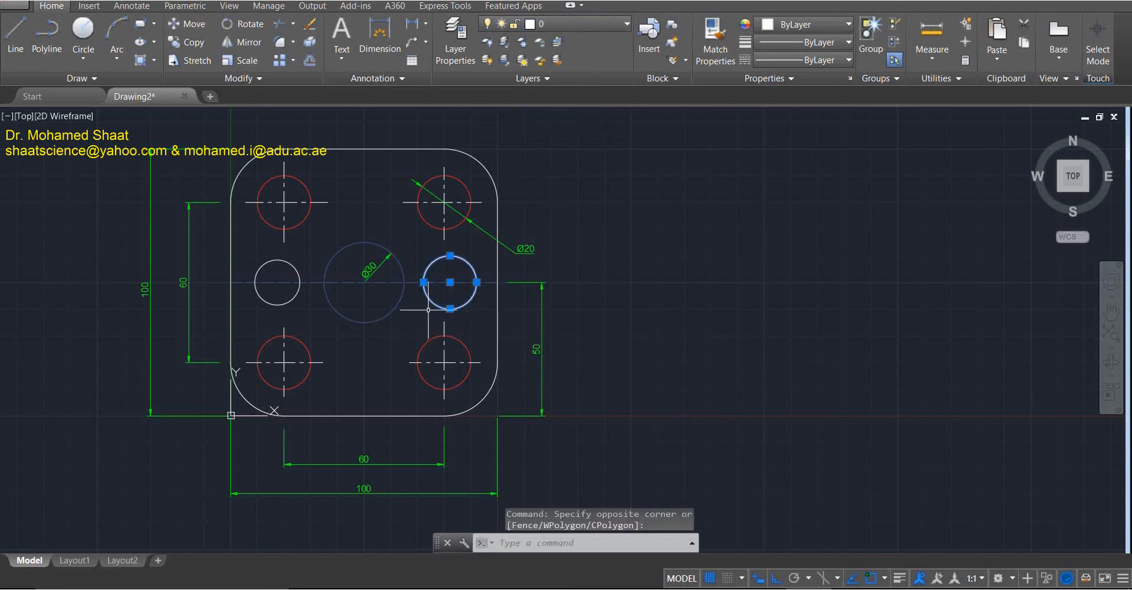
key(Delete)
click(303, 294)
click(297, 302)
key(Delete)
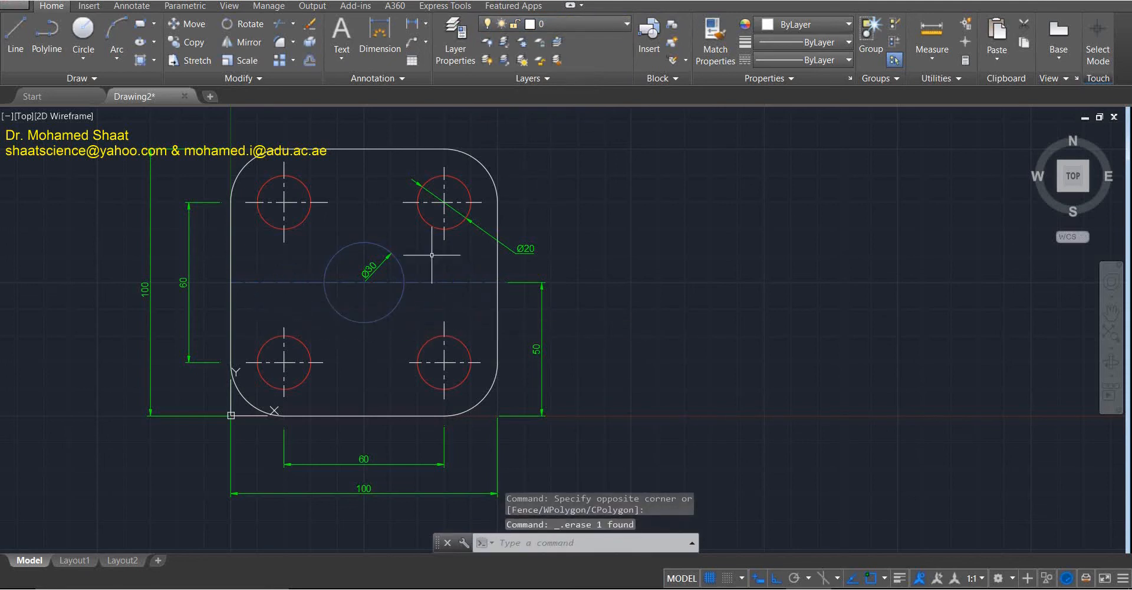
Make Feature 2 the current layer in the Layer Properties Manager and close the manager.
click(454, 56)
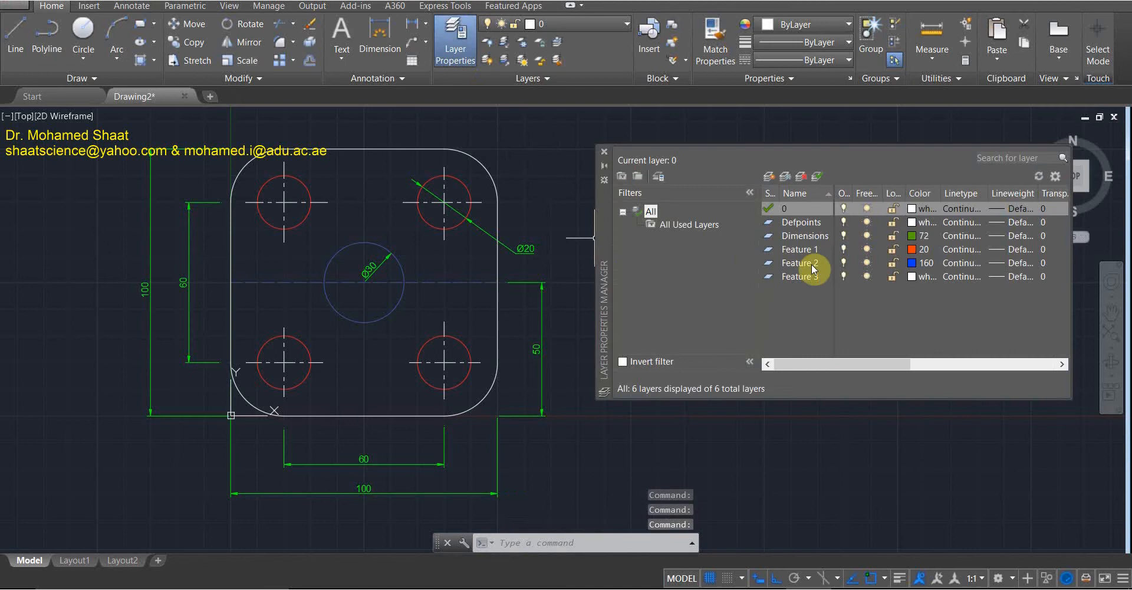
click(785, 264)
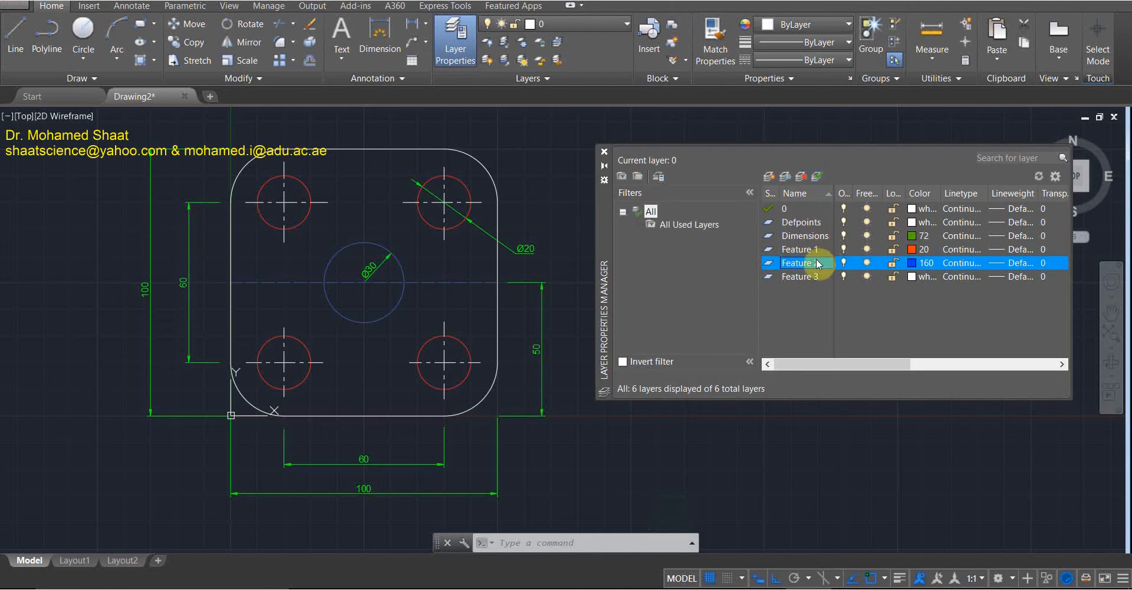
click(818, 176)
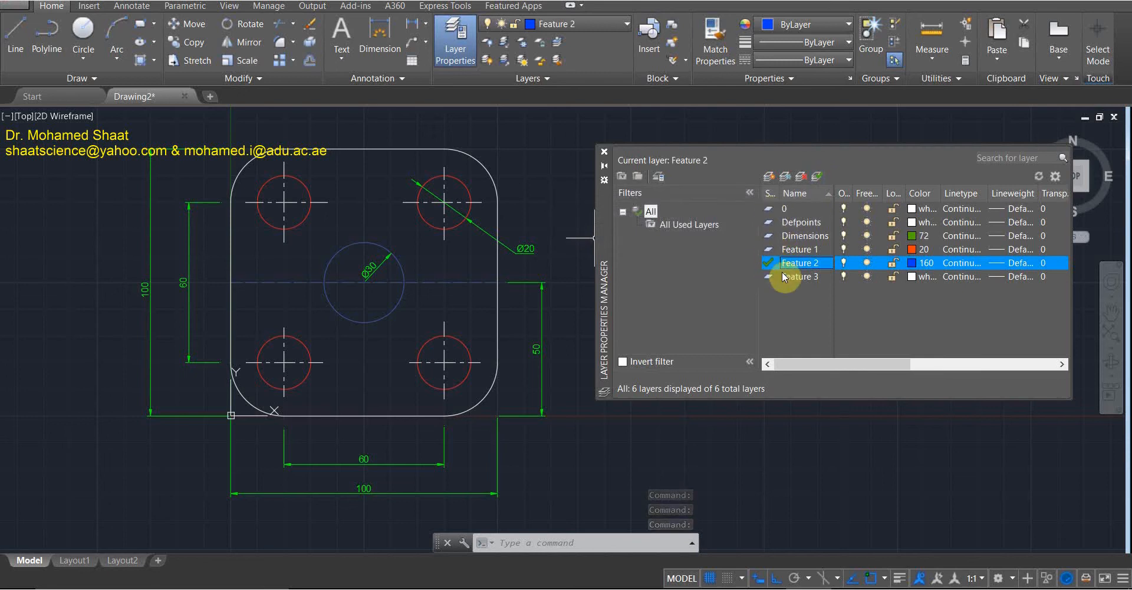
click(604, 153)
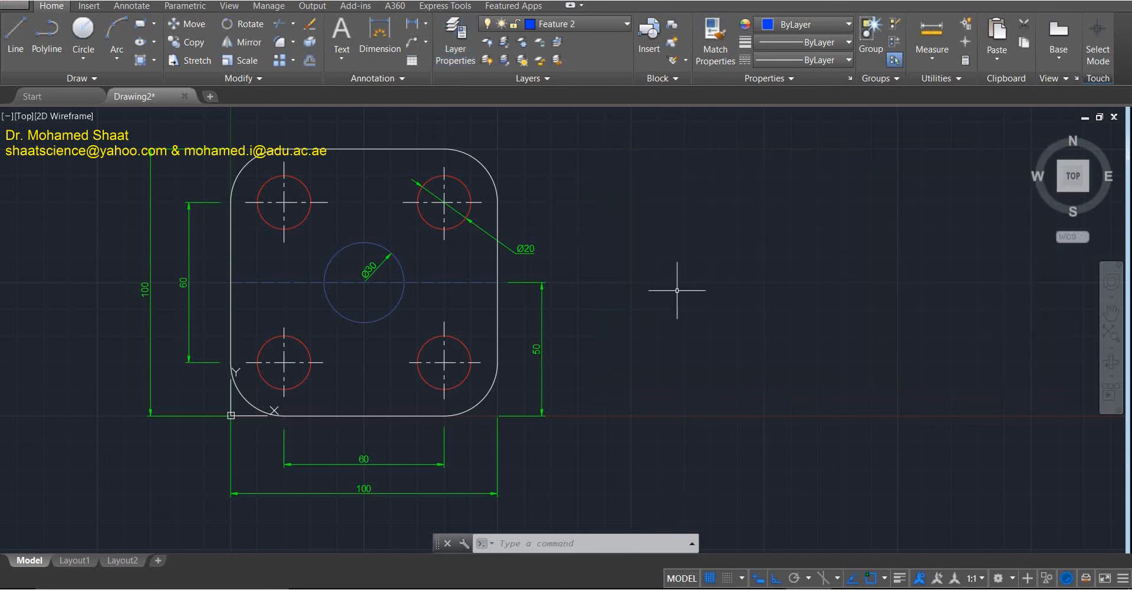
Draw a circle on each side of the central hole along the horizontal centreline, radius about 8 on the right and 7.5 on the left.
click(83, 29)
click(450, 282)
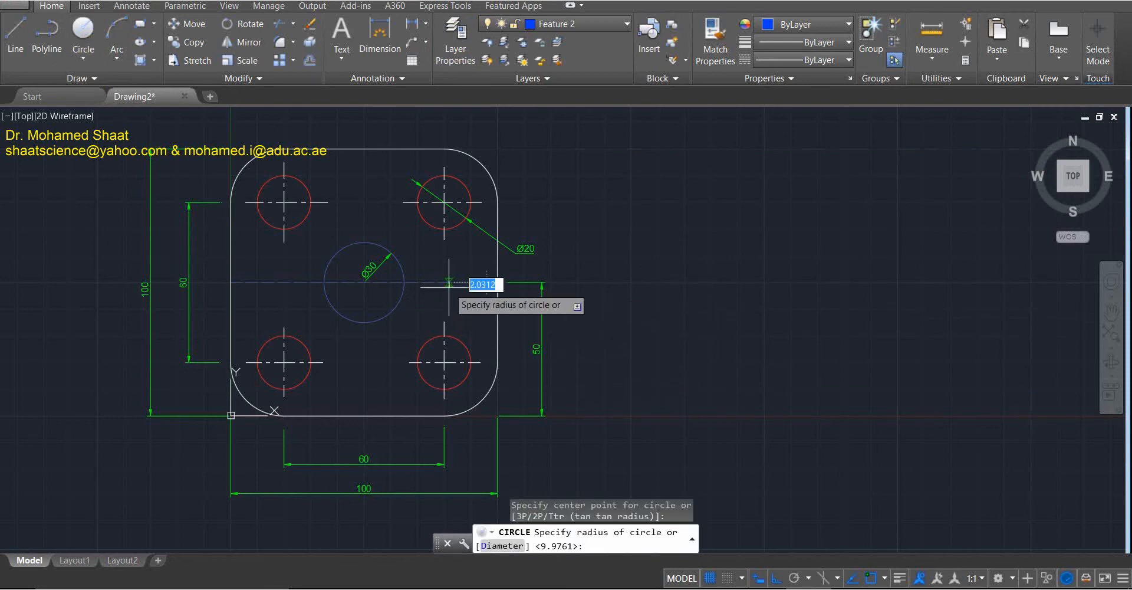
click(451, 301)
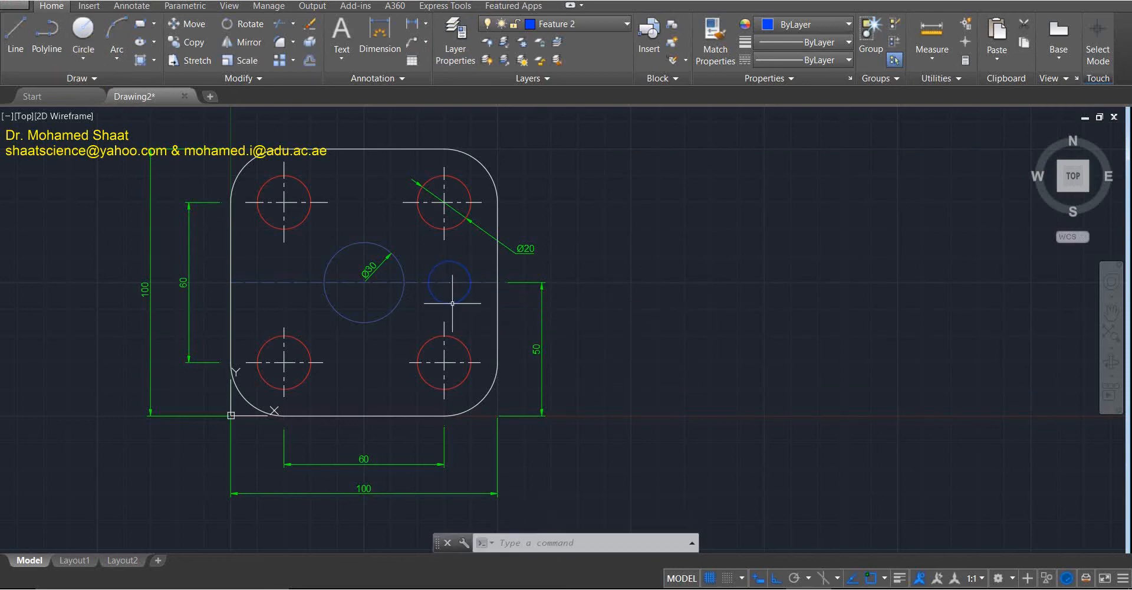
click(83, 29)
click(273, 282)
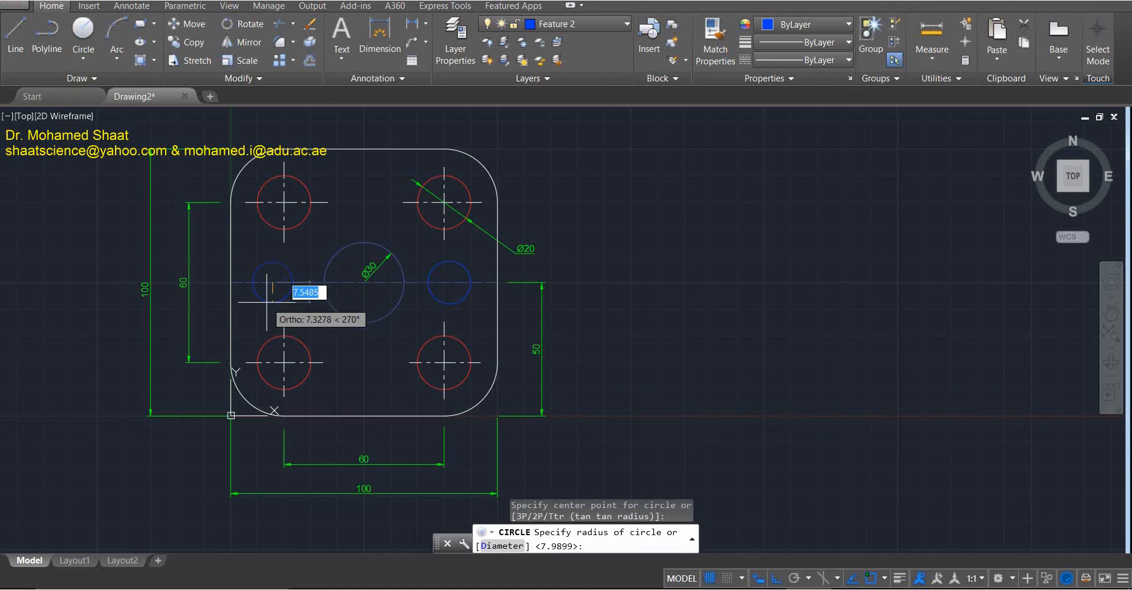
click(267, 302)
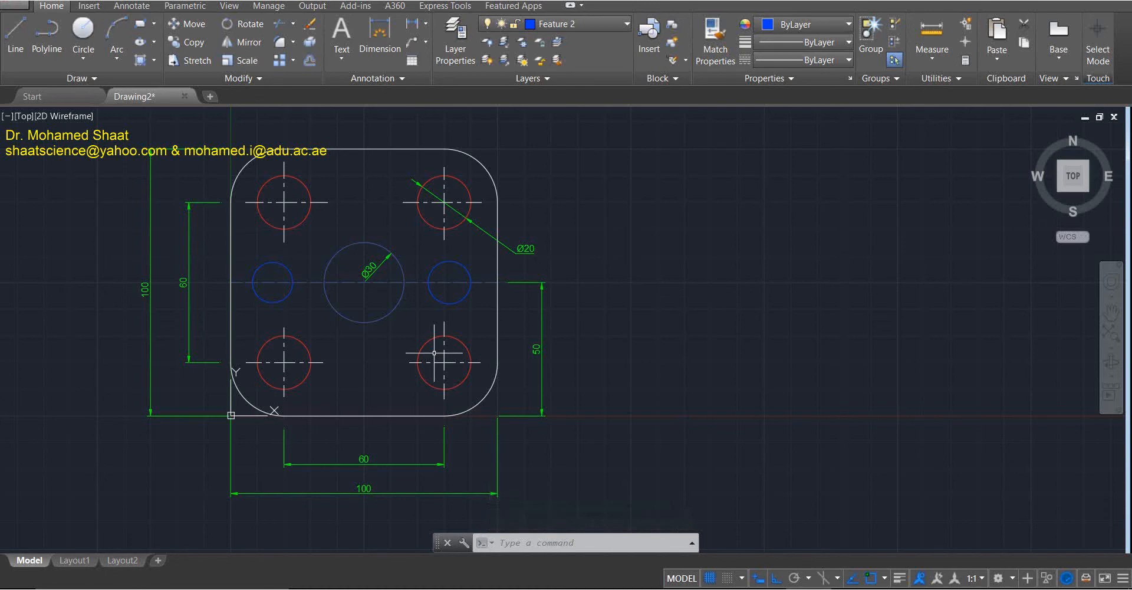
Check the layer, colour and lineweight settings of the new circle right of the central hole, and clear the selection.
click(464, 295)
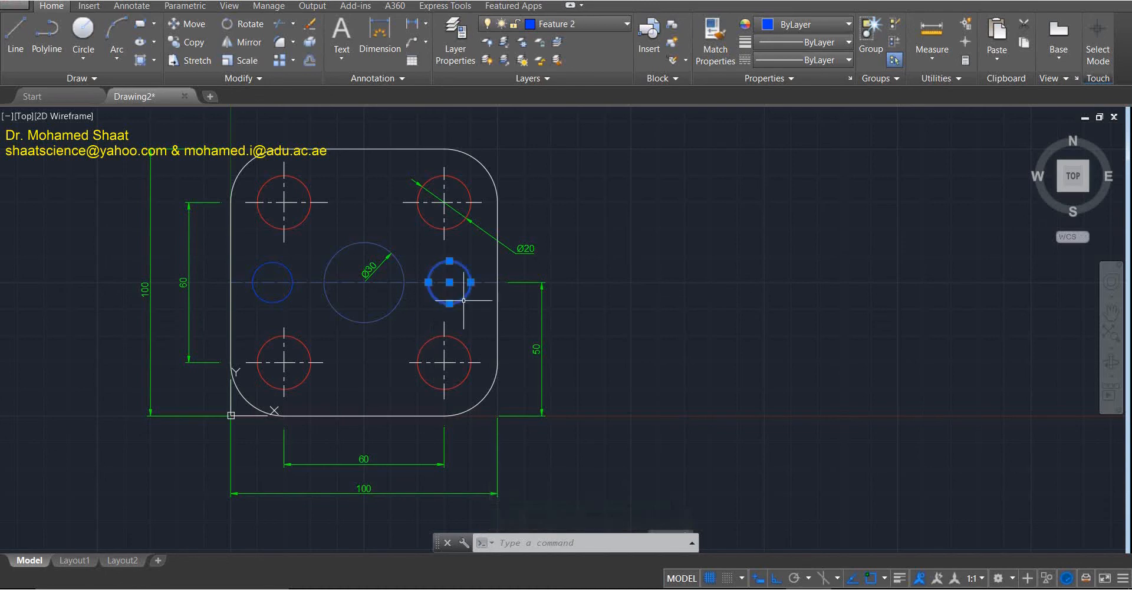
click(837, 42)
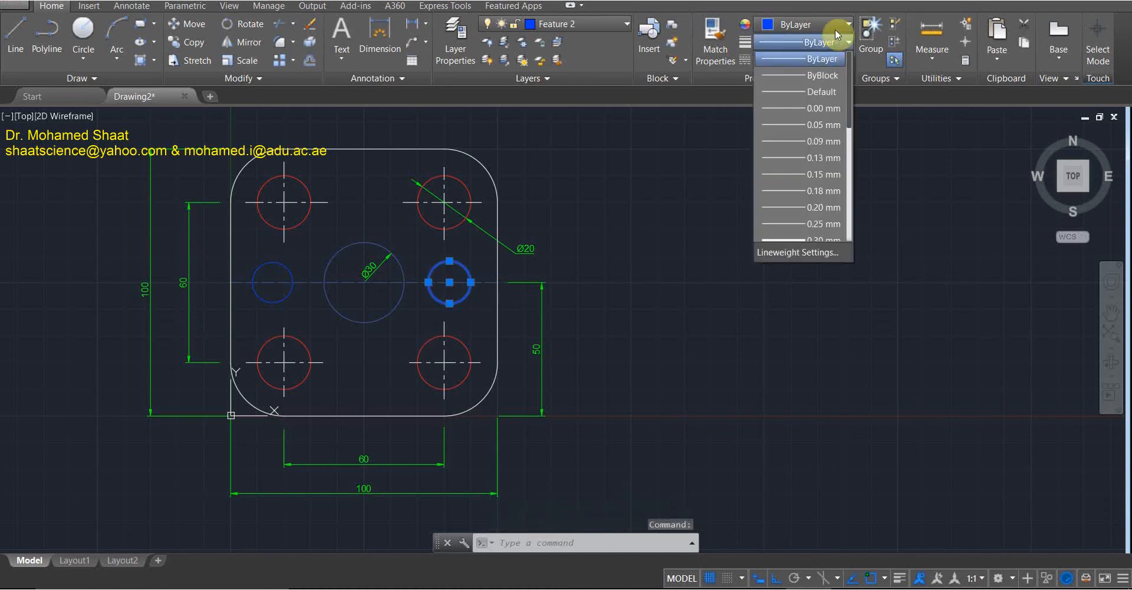
click(835, 29)
click(835, 27)
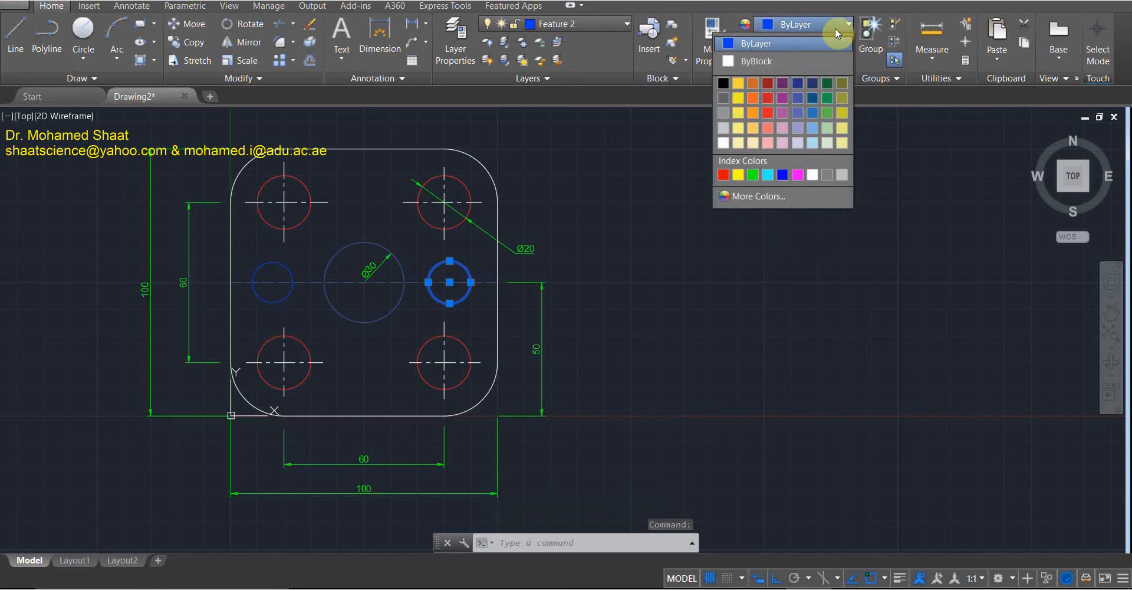
click(463, 300)
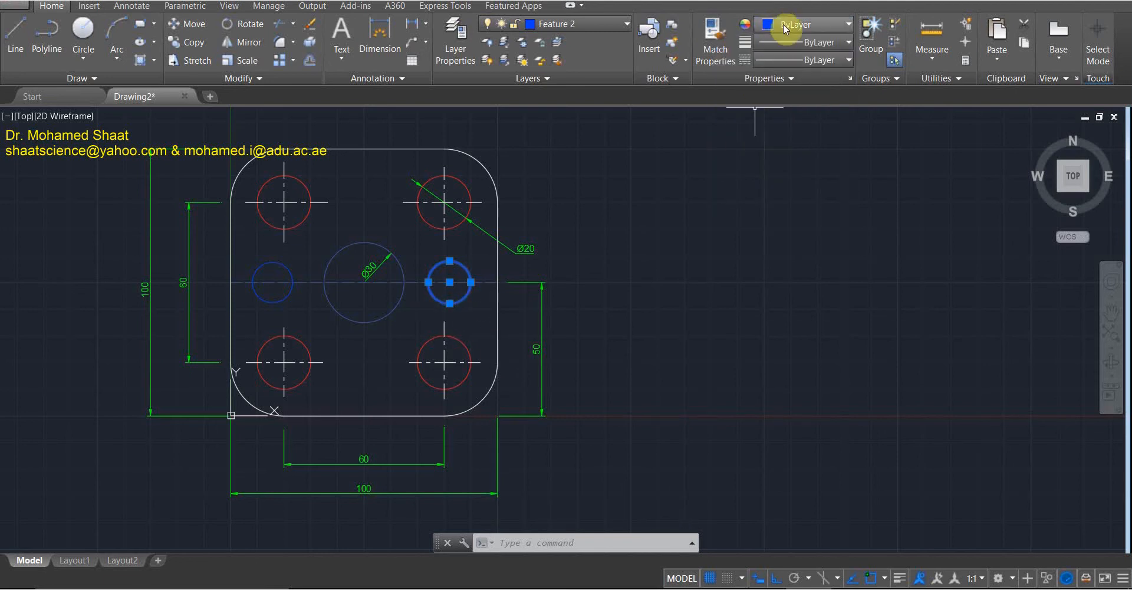
click(569, 25)
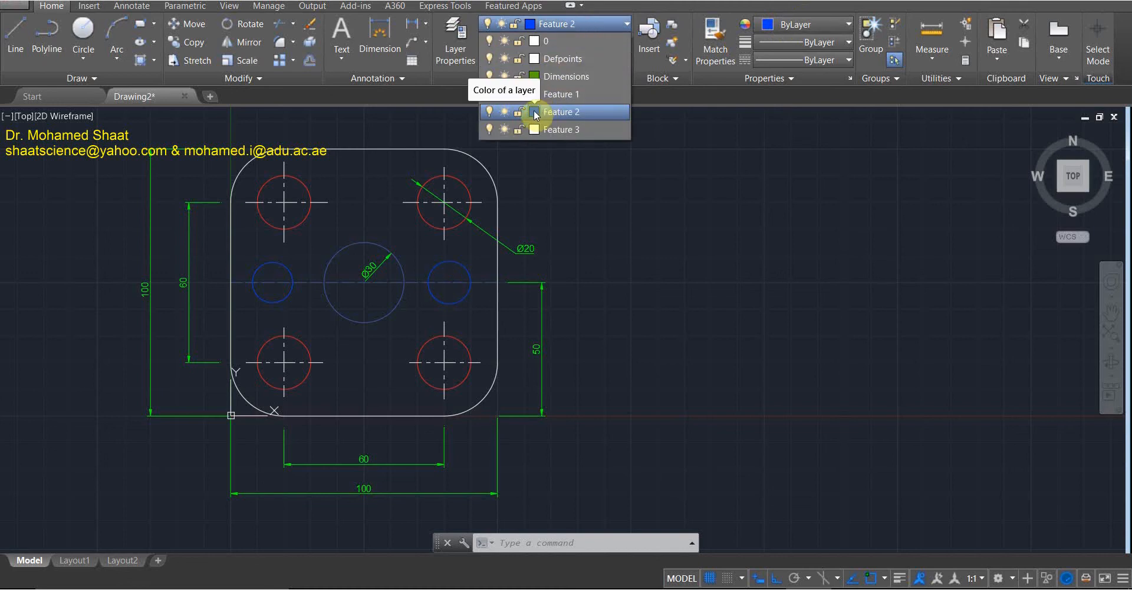
click(536, 114)
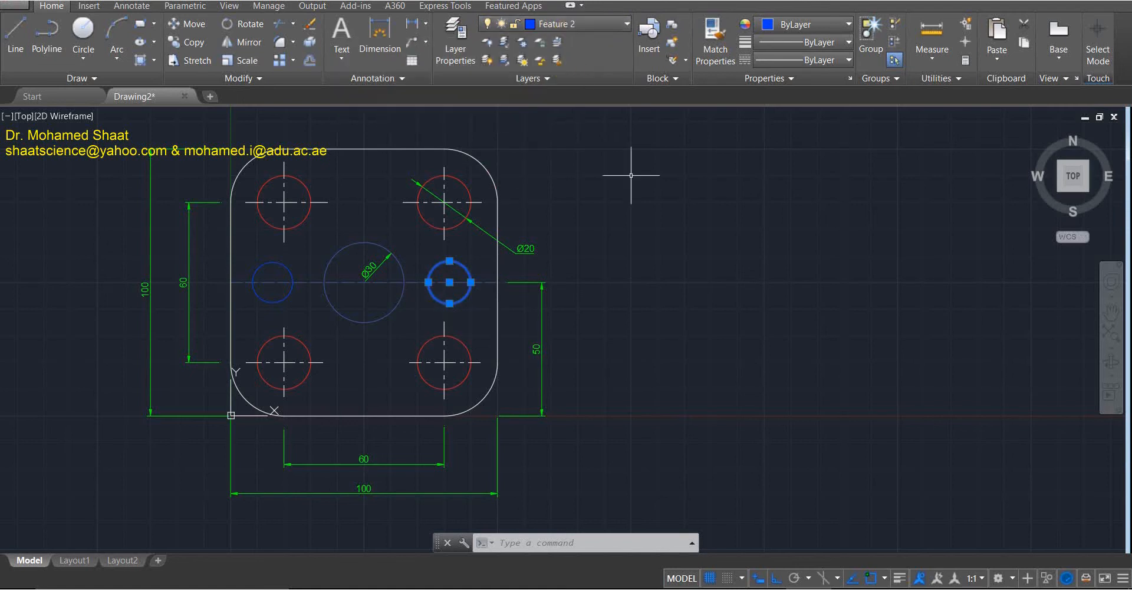
key(Escape)
Make Feature 3 the current layer in the Layer Properties Manager and close the manager.
click(455, 41)
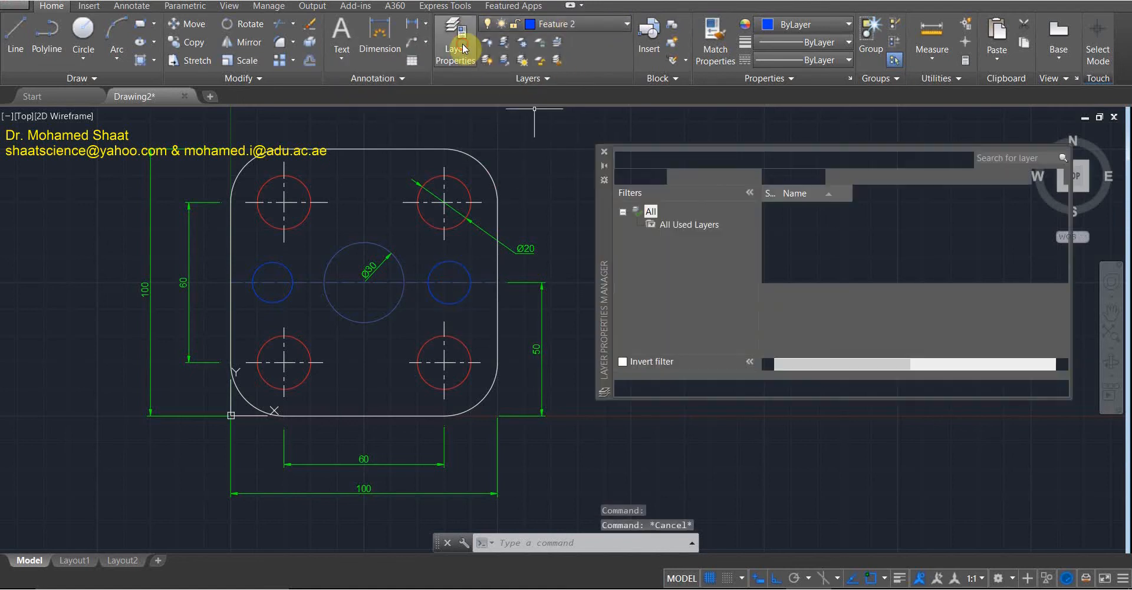
click(794, 277)
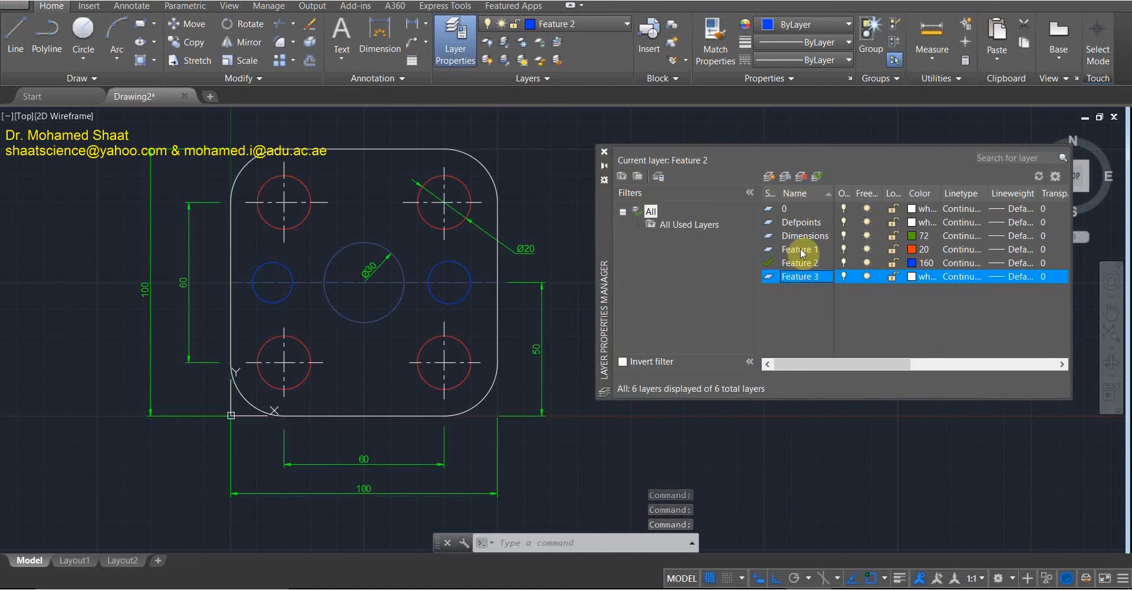
click(817, 177)
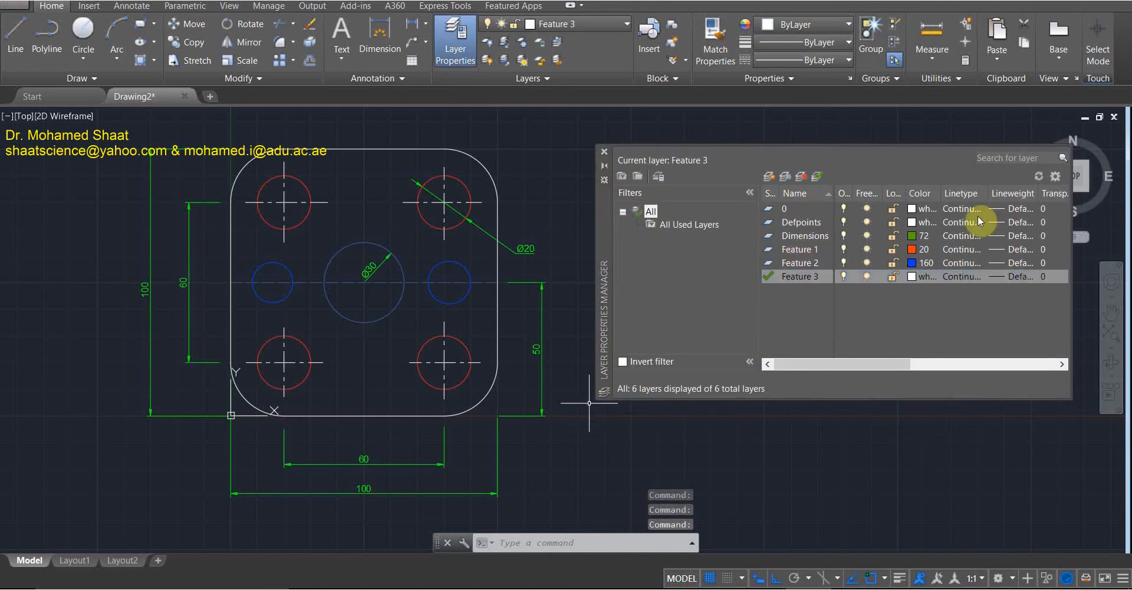
click(605, 152)
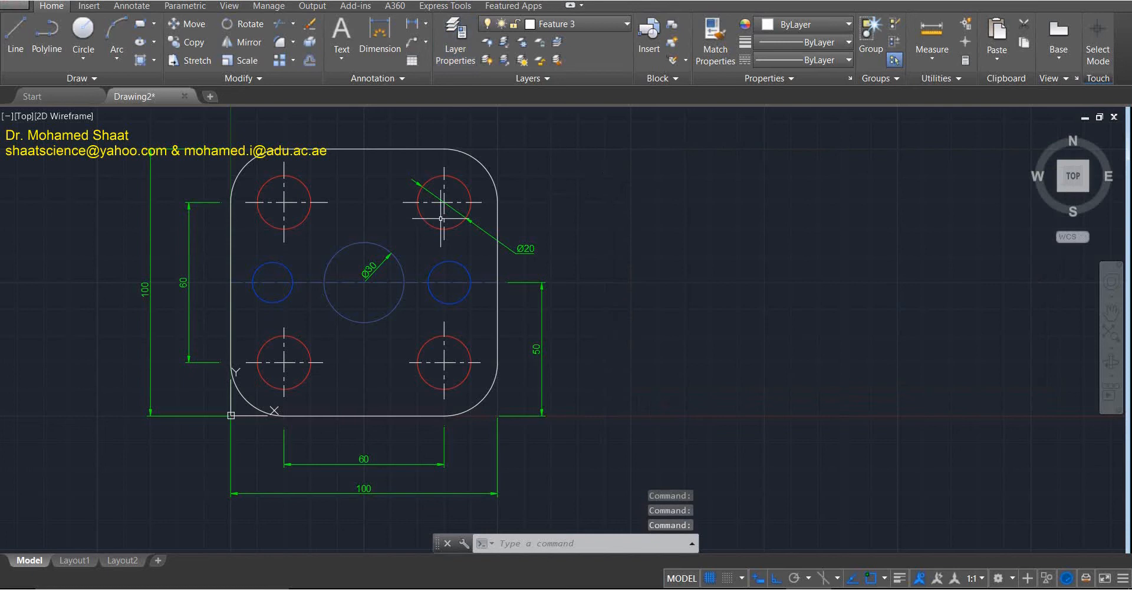
Draw a closed triangle with the Line tool above the central hole, between the two upper corner holes.
click(19, 39)
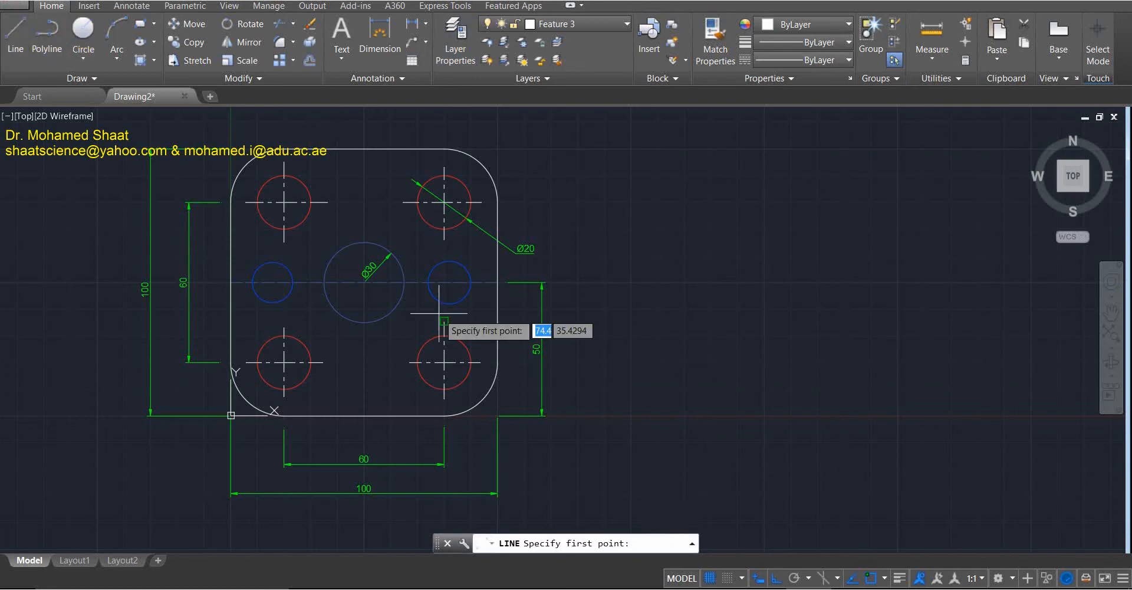
click(353, 179)
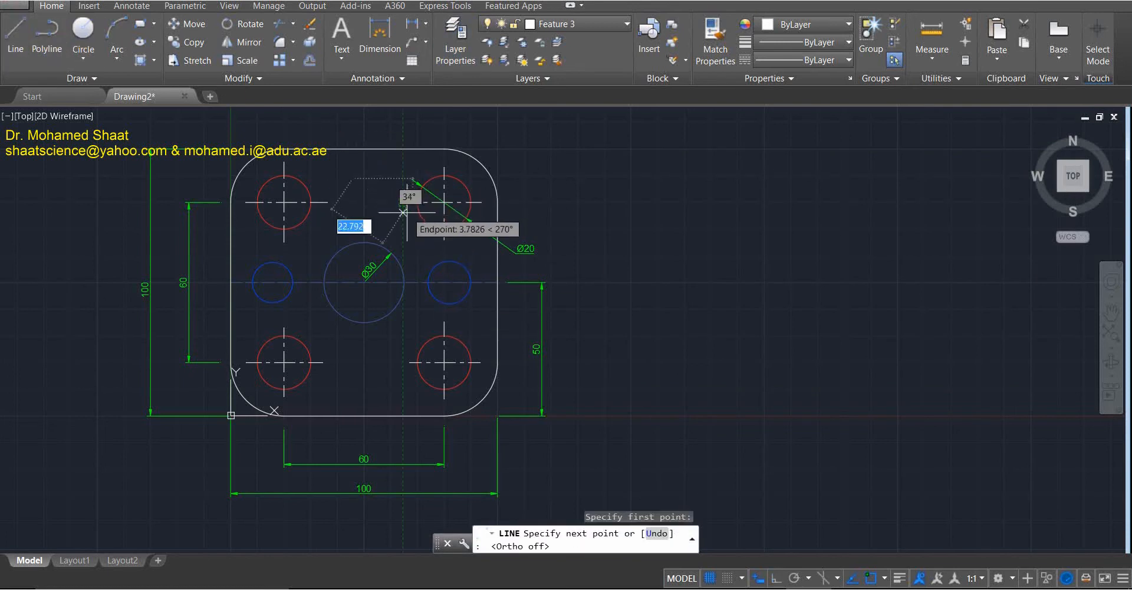
click(387, 221)
click(344, 222)
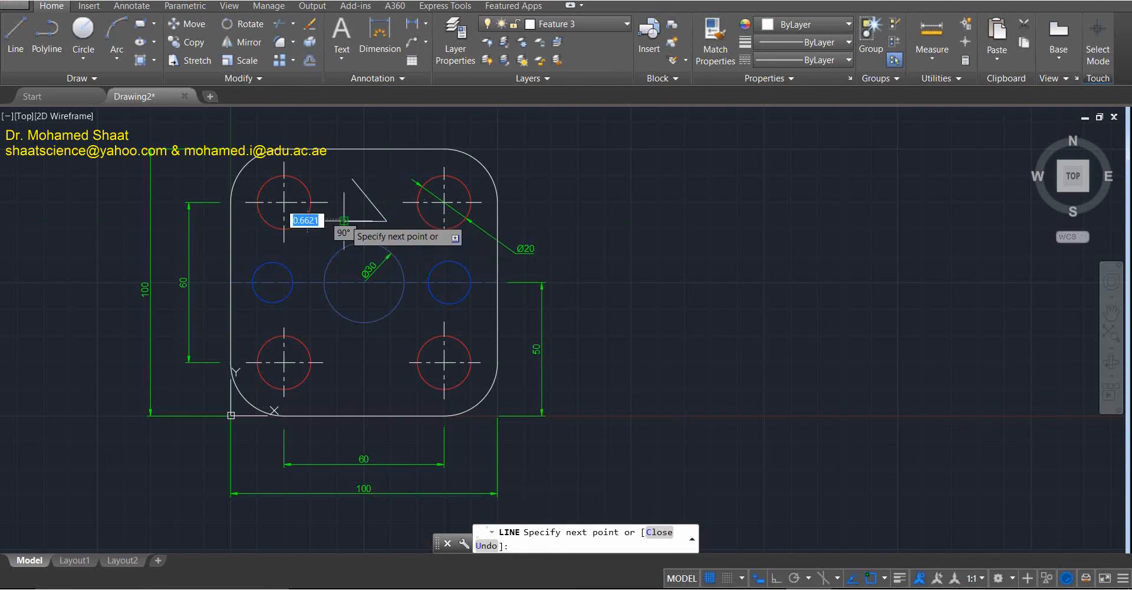
click(352, 178)
key(Escape)
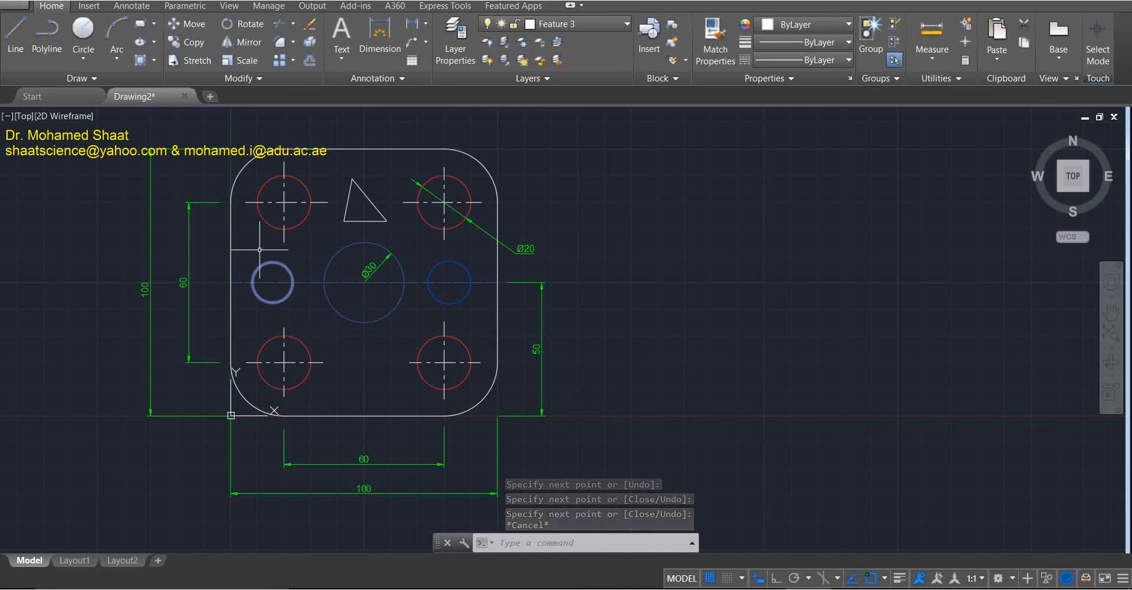
Review the layer list, make Dimensions the current layer in the Layer Properties Manager and close the manager.
click(575, 24)
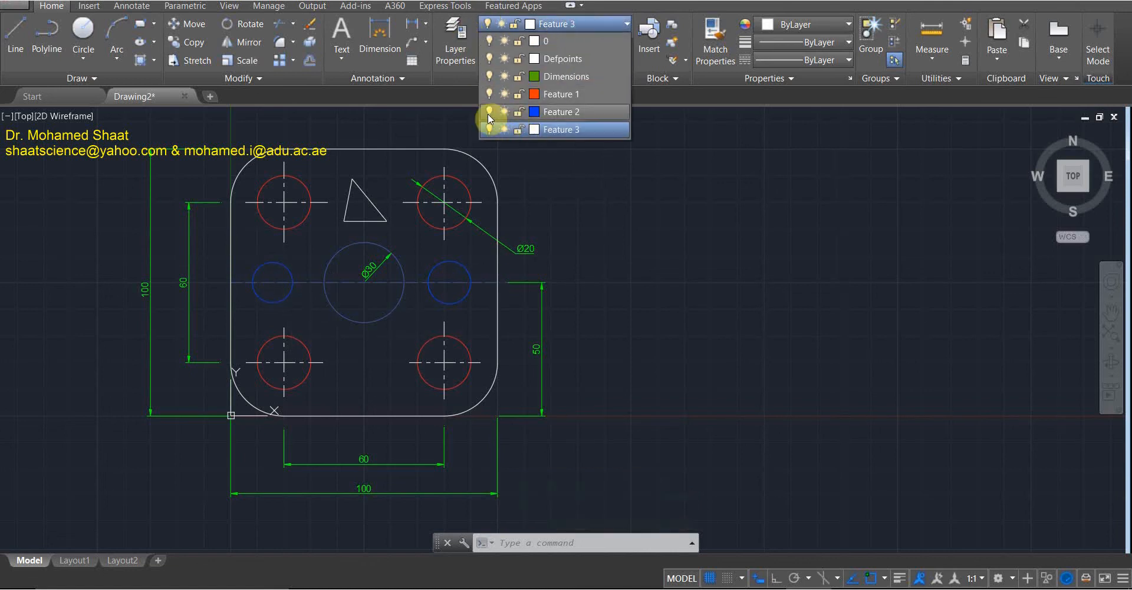
click(529, 27)
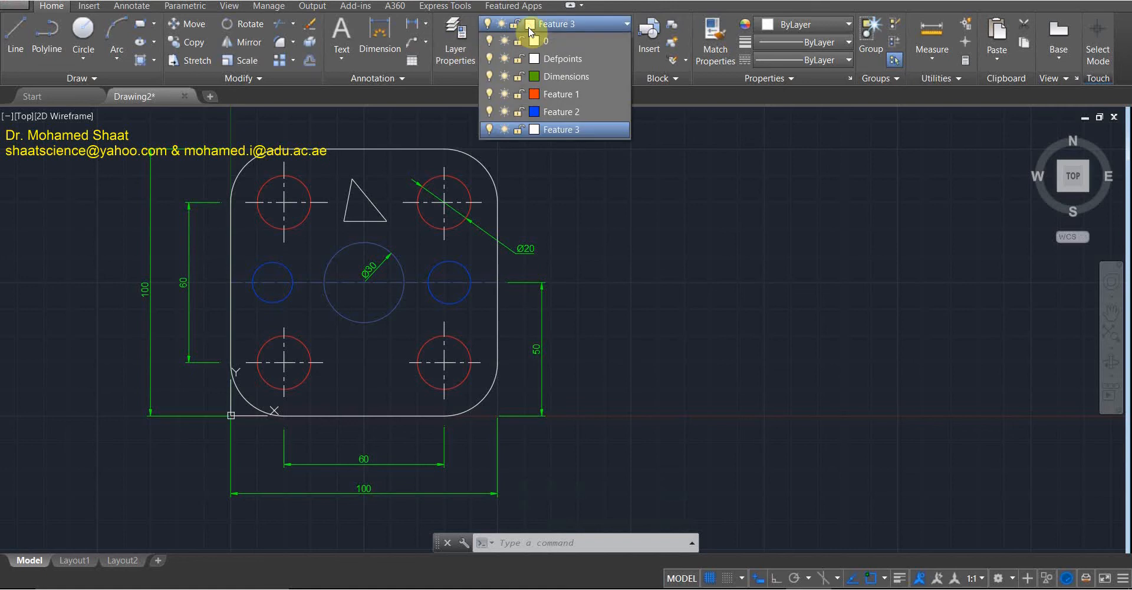
click(465, 39)
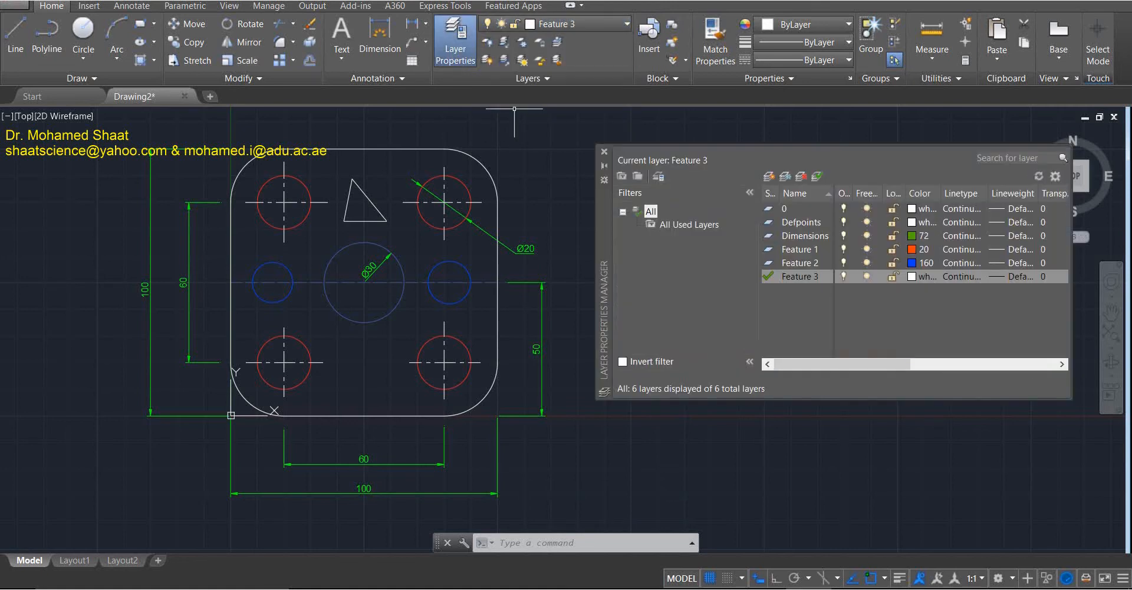
click(779, 236)
click(815, 176)
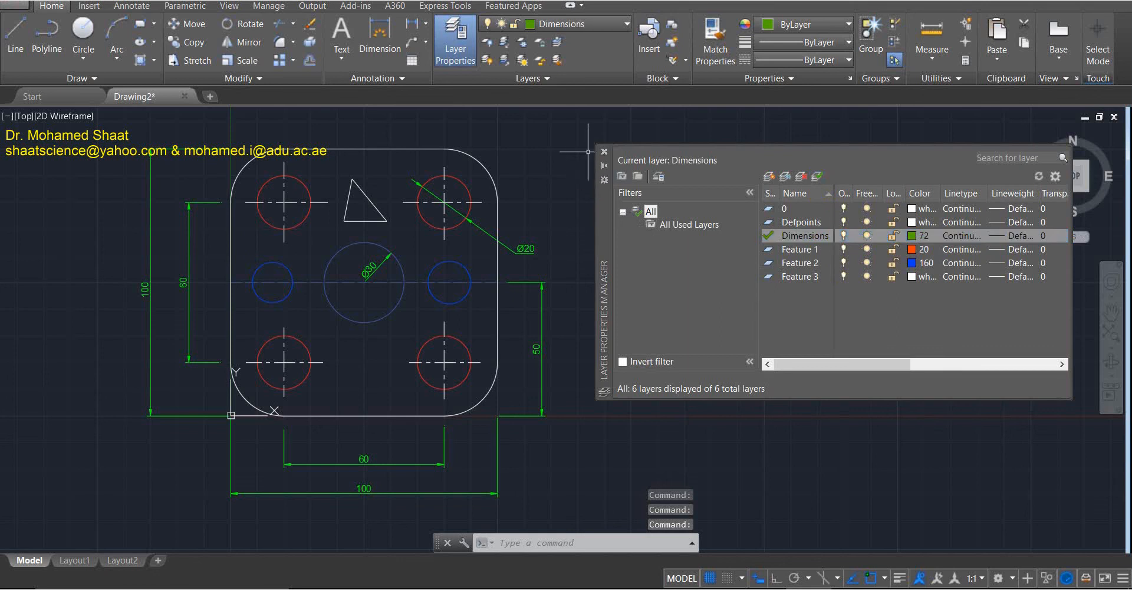
click(603, 151)
Add diameter dimensions to the two small blue circles on either side of the central hole, placing the text outside the circles.
click(379, 35)
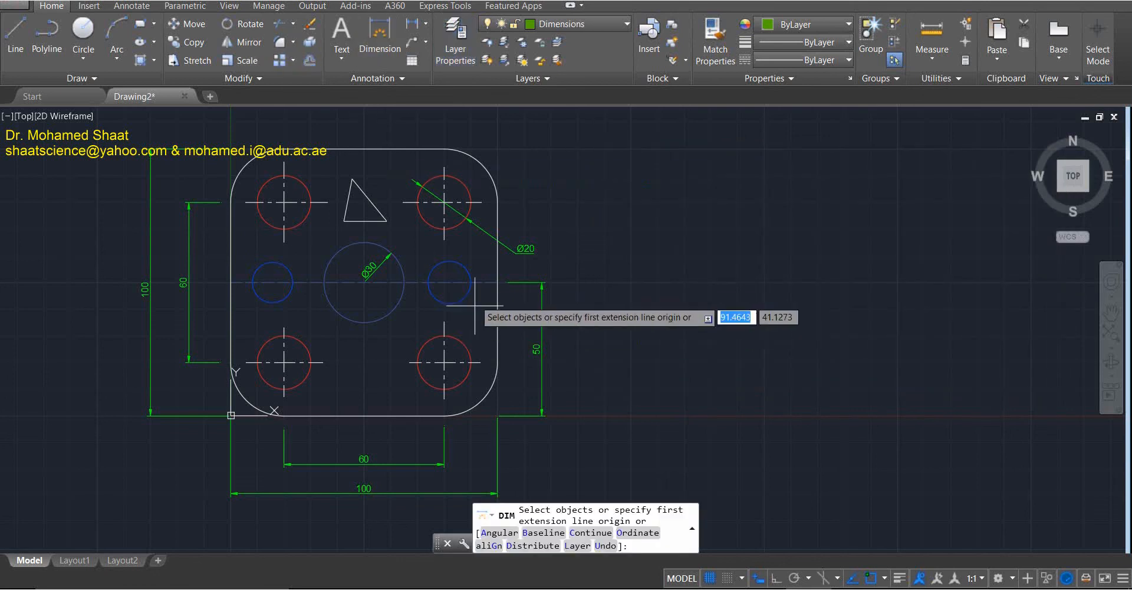
key(Return)
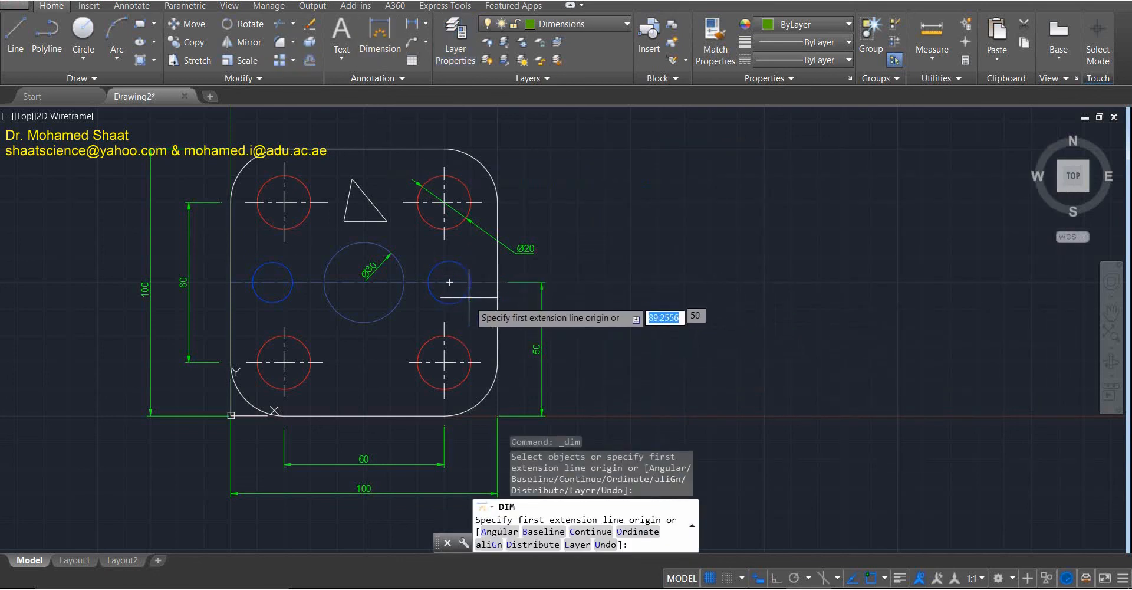
scroll(469, 298, up, 4)
click(460, 264)
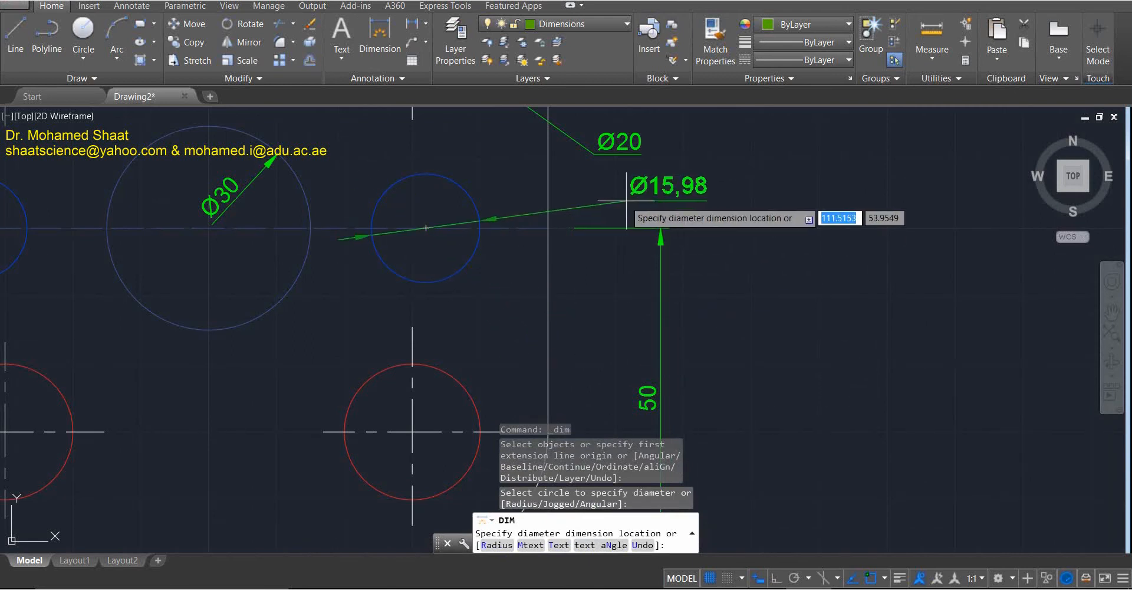
click(626, 200)
scroll(289, 271, down, 3)
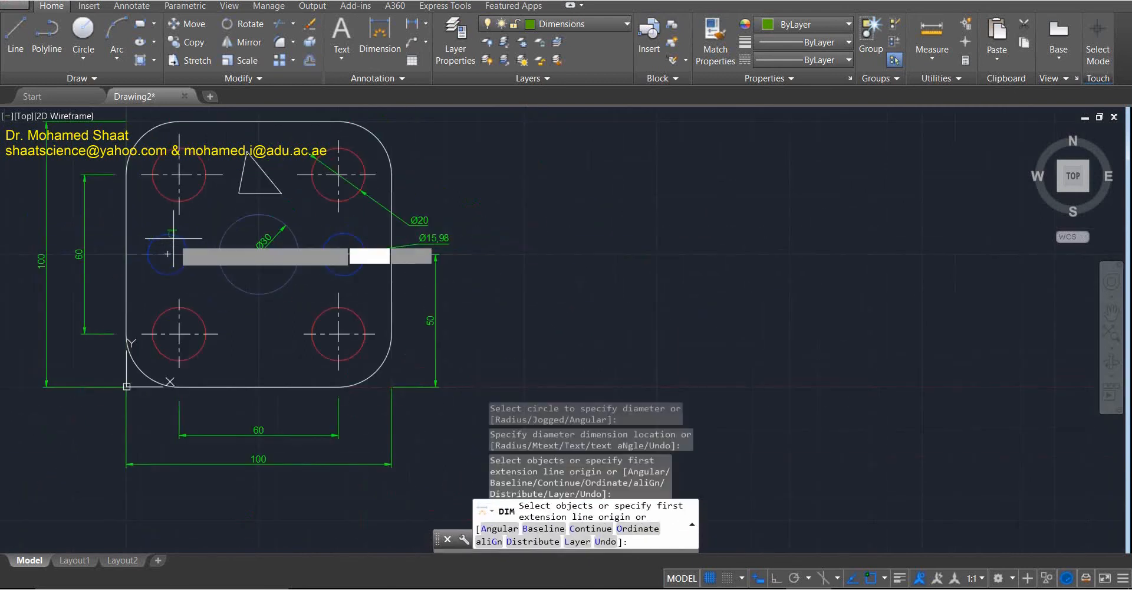
click(156, 253)
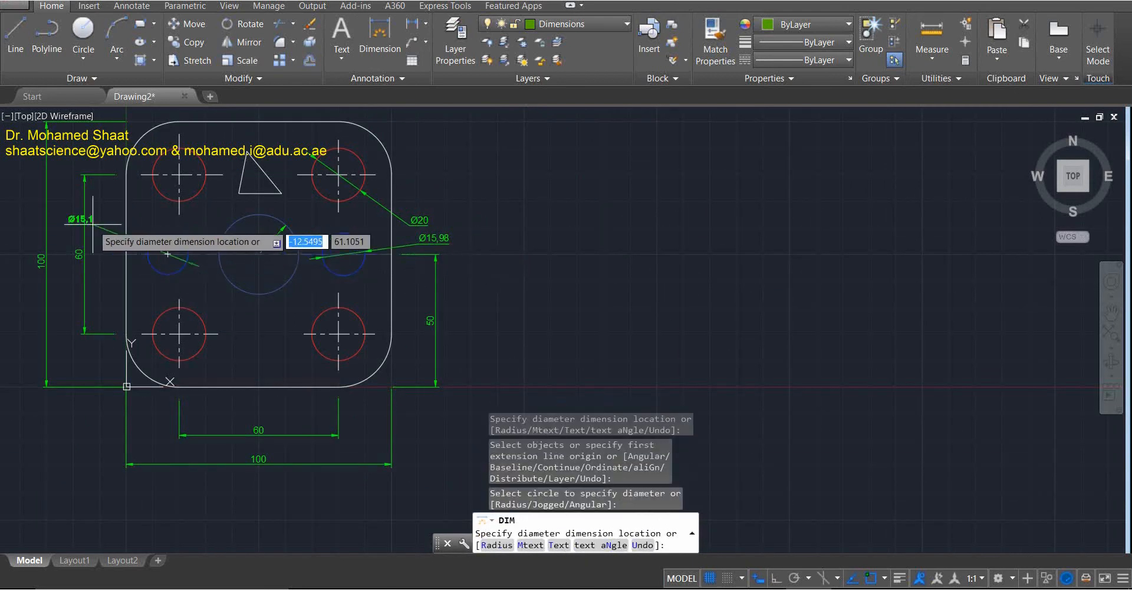
click(110, 213)
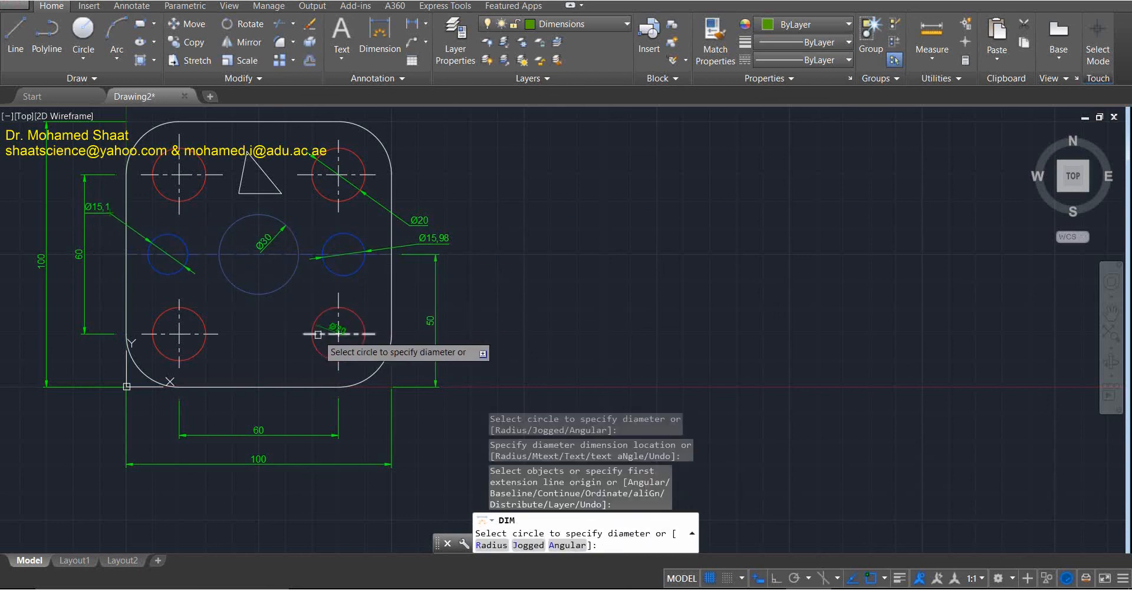
In the Layer Properties Manager, turn the current Dimensions layer off and back on, and make layer 0 current.
click(455, 41)
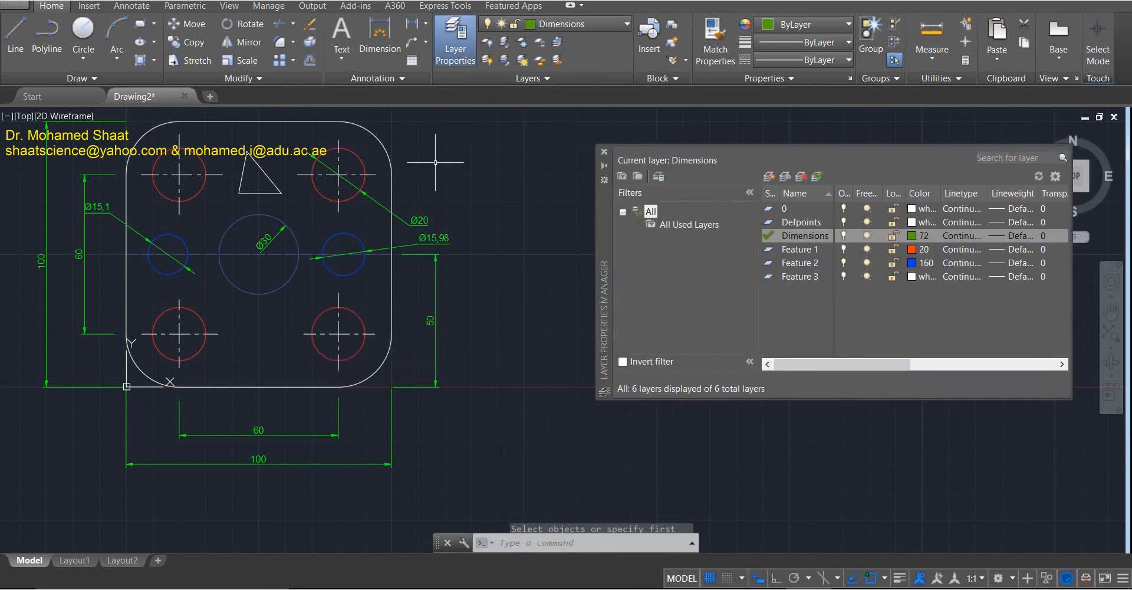
click(842, 235)
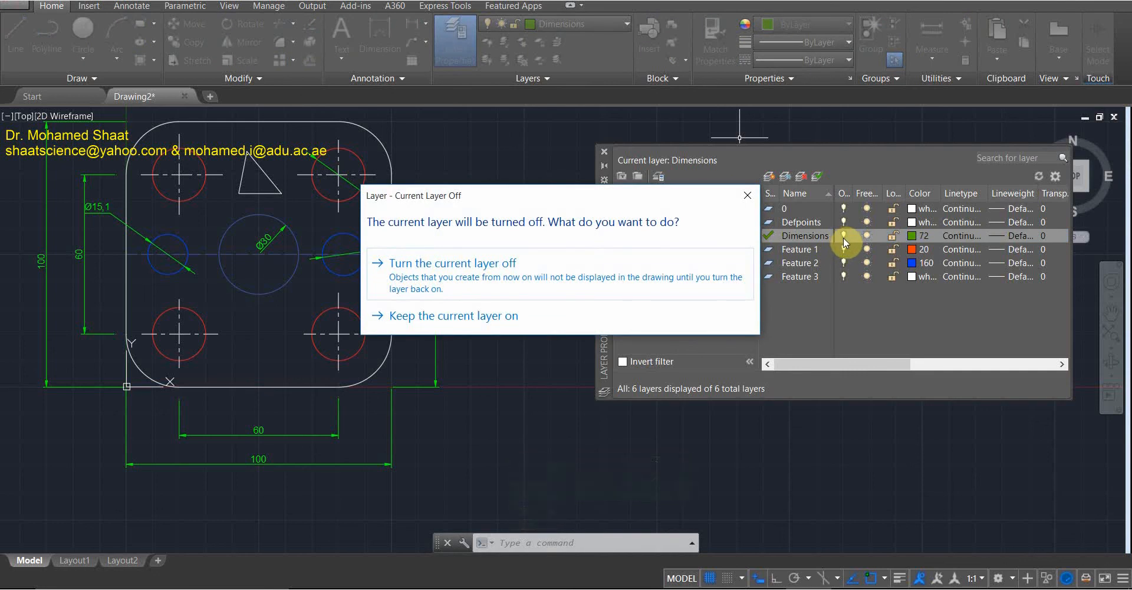
drag(733, 197, 683, 193)
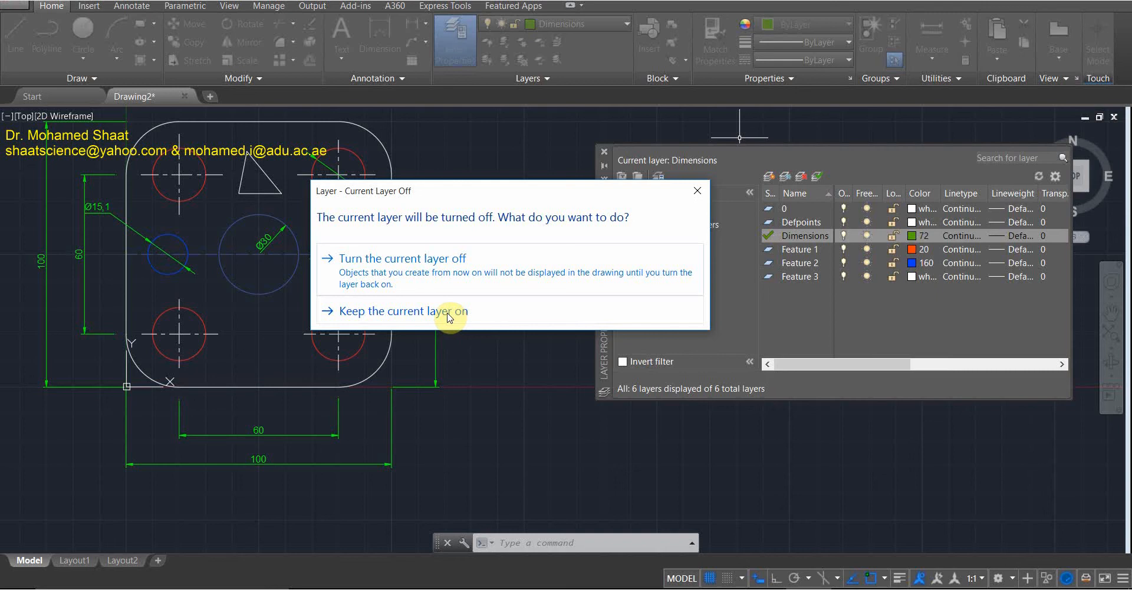
click(705, 195)
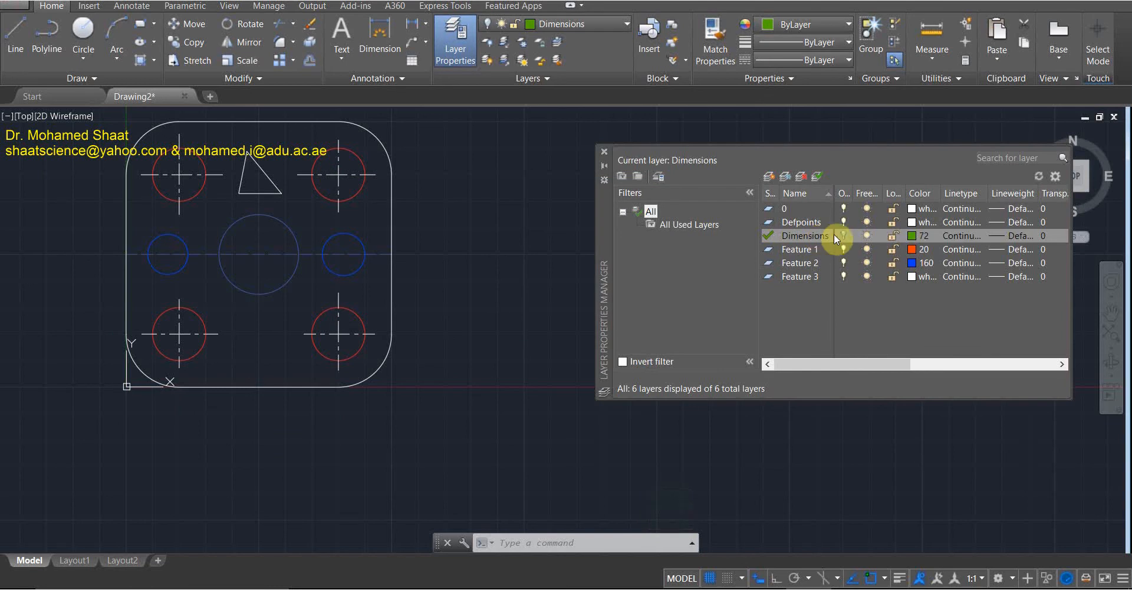
click(844, 235)
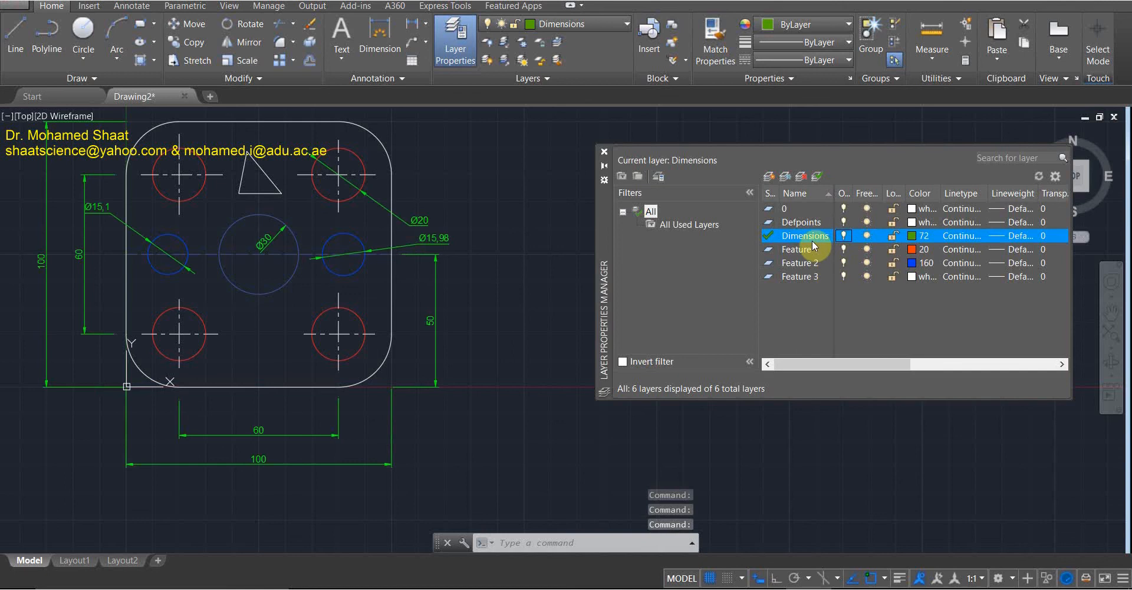
click(787, 210)
click(816, 175)
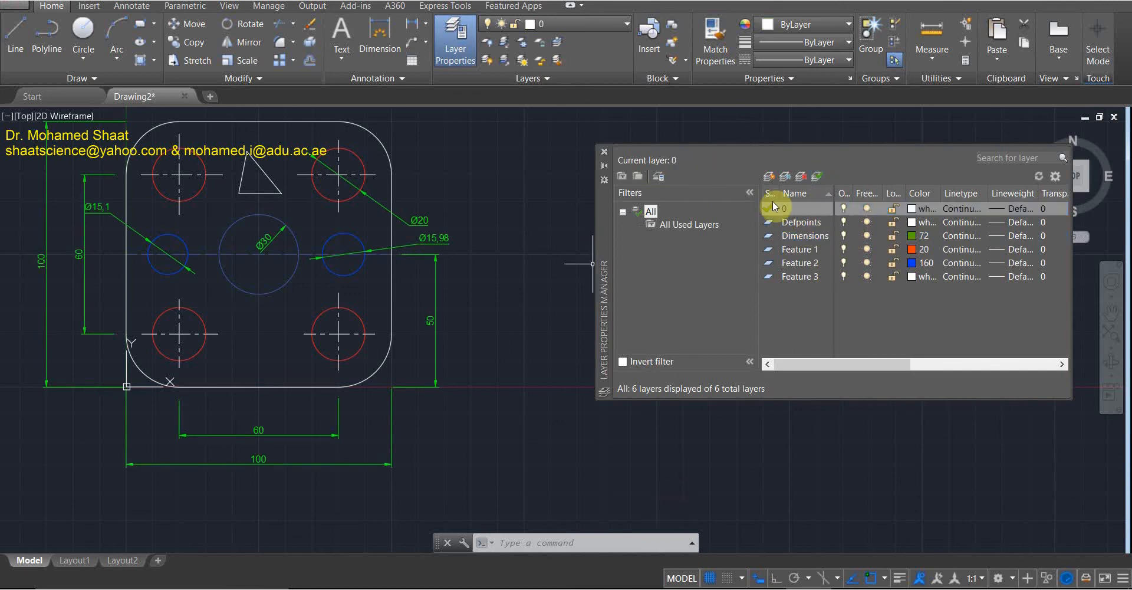
Turn the Feature 1, Feature 2, Feature 3 and Dimensions layers off and back on to compare the drawing's visibility.
click(844, 250)
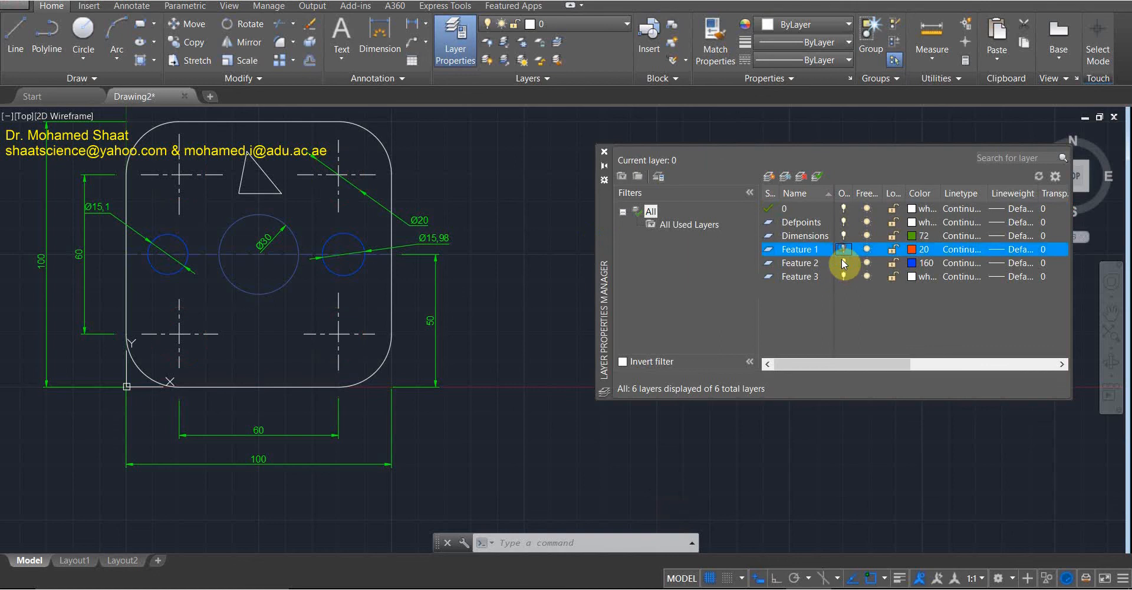
click(844, 263)
click(845, 276)
click(845, 276)
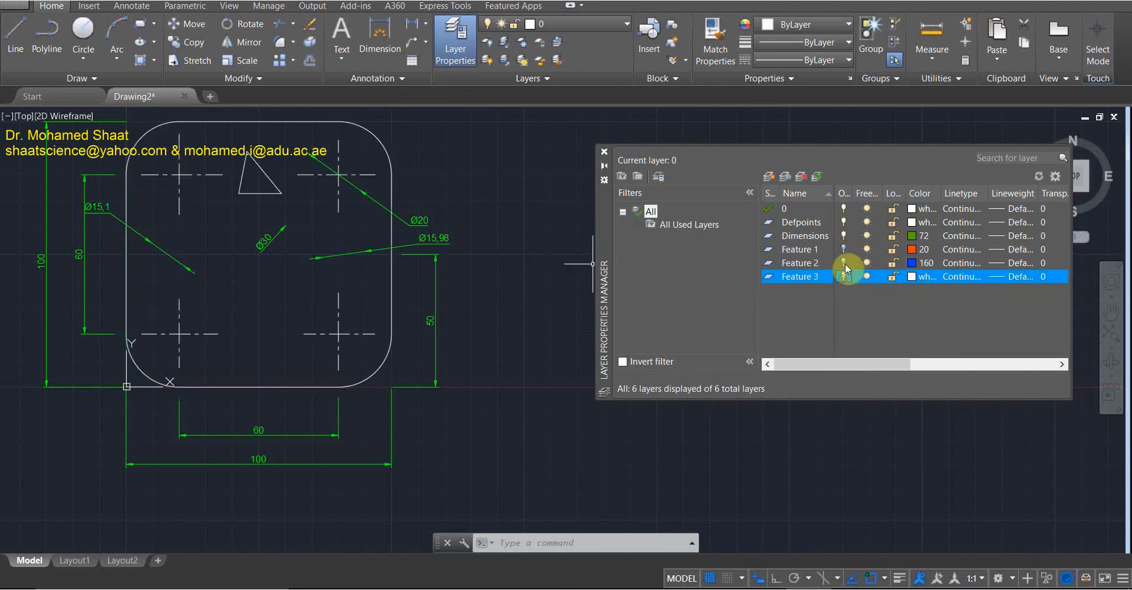
click(843, 263)
click(844, 249)
click(844, 235)
click(844, 237)
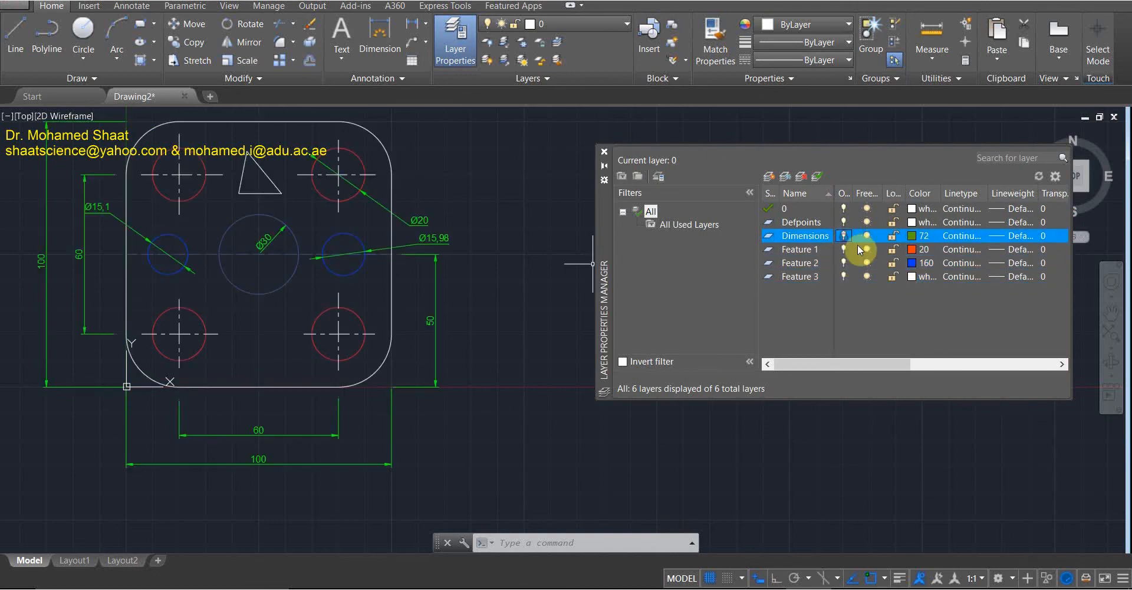
Freeze and thaw the Dimensions layer several times, leaving it thawed.
click(866, 235)
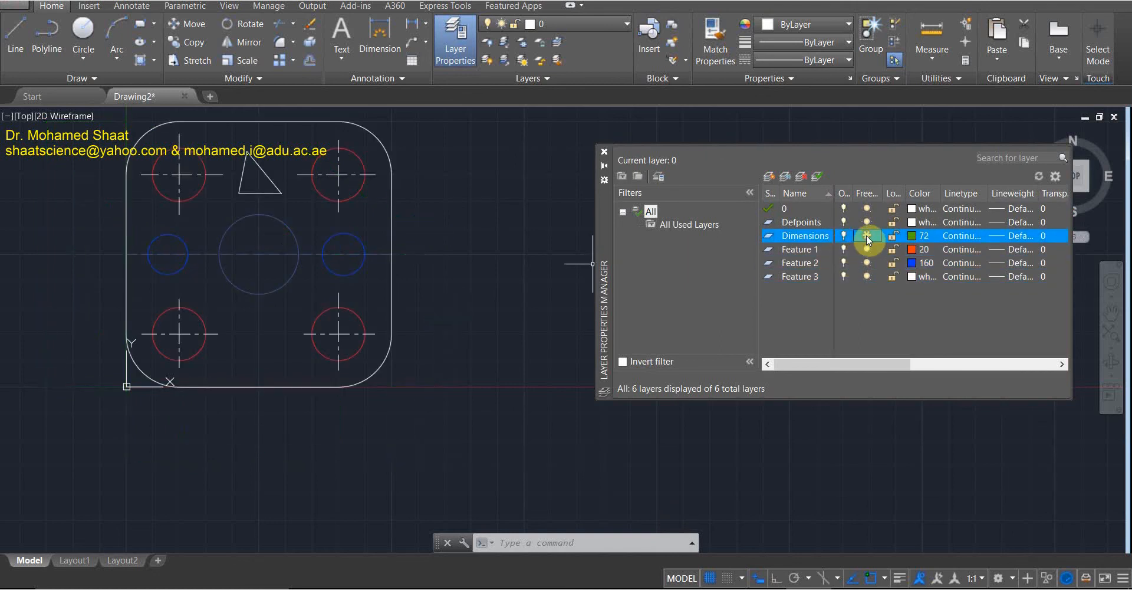
click(866, 235)
click(866, 235)
click(867, 236)
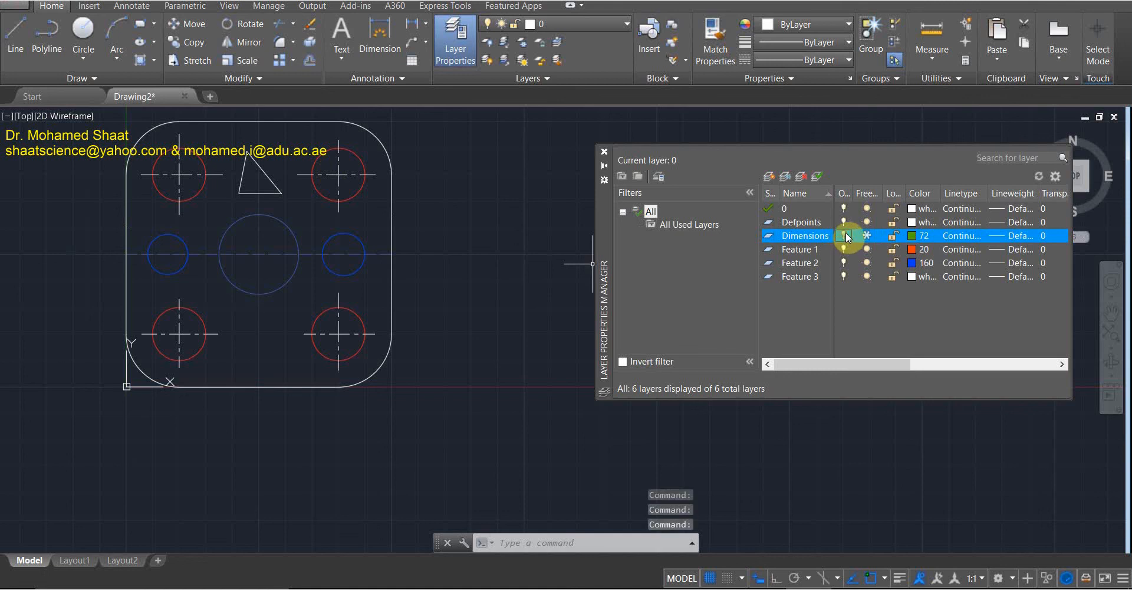
click(867, 236)
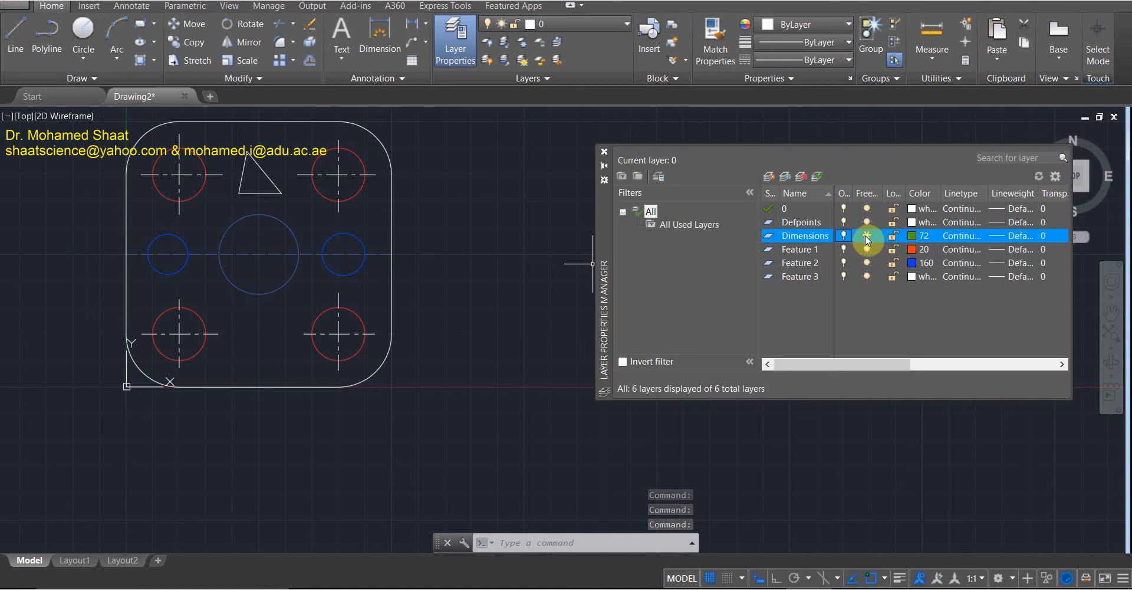
click(867, 236)
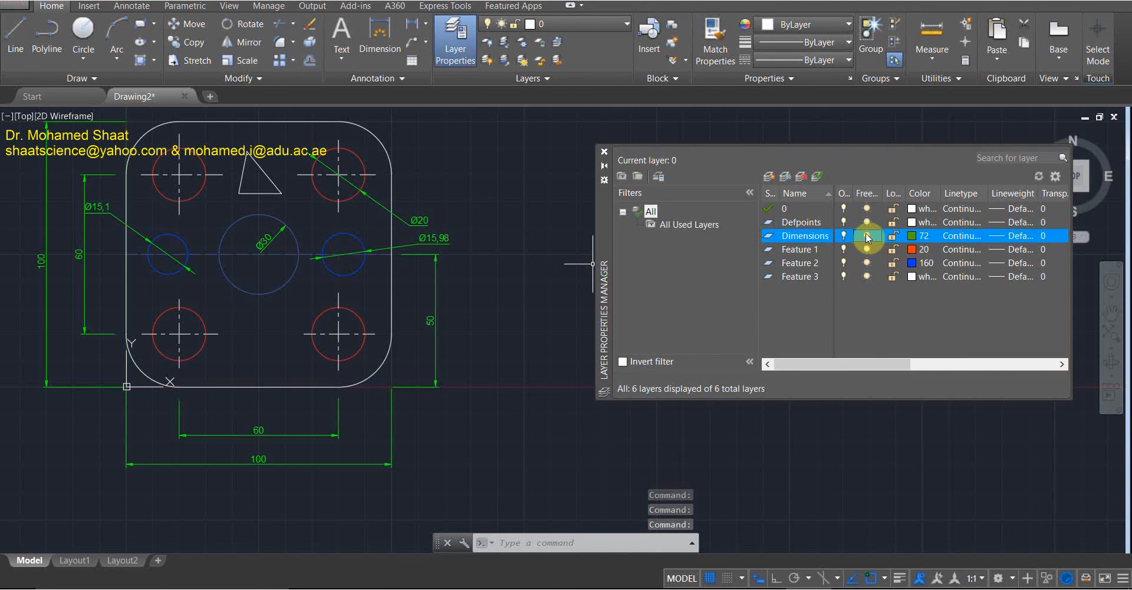
click(867, 236)
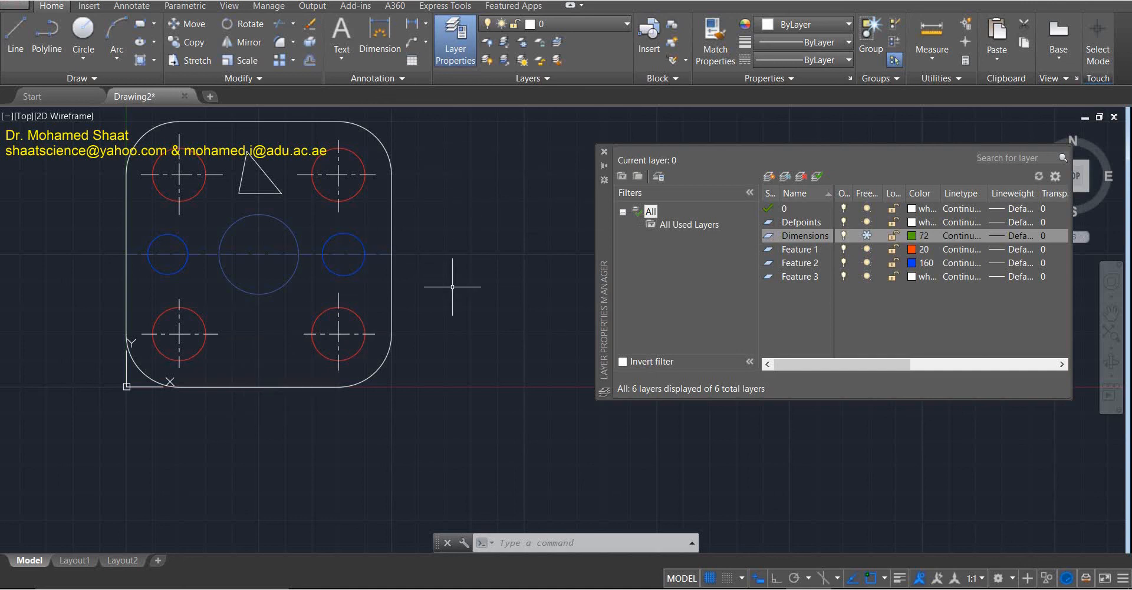
click(866, 235)
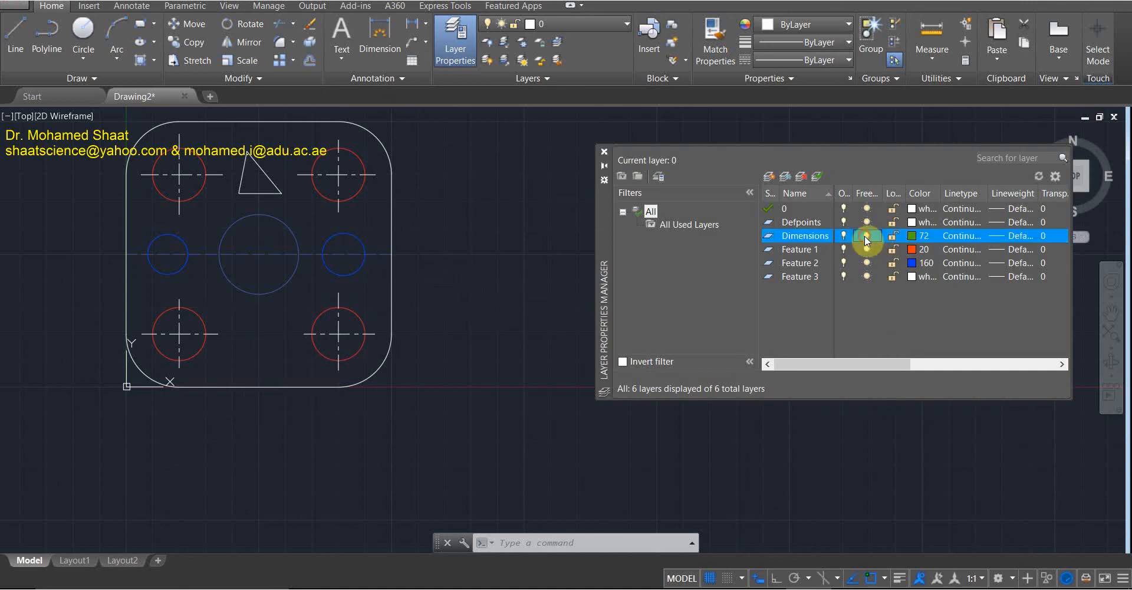
Lock the Dimensions layer and try selecting the dimensions beside and below the plate, clearing each selection.
click(893, 238)
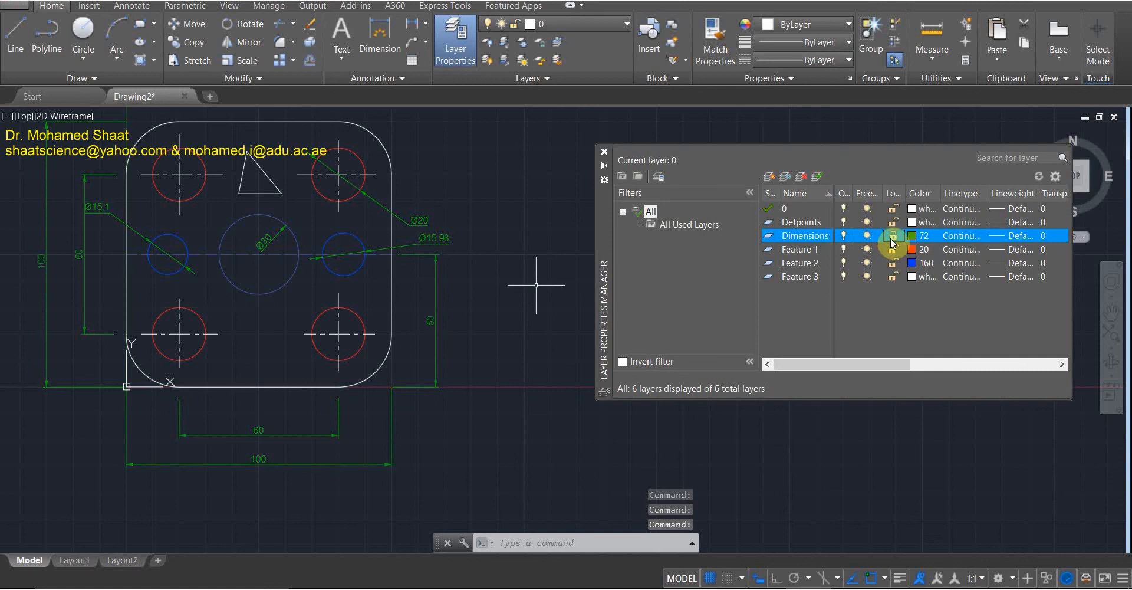
click(475, 297)
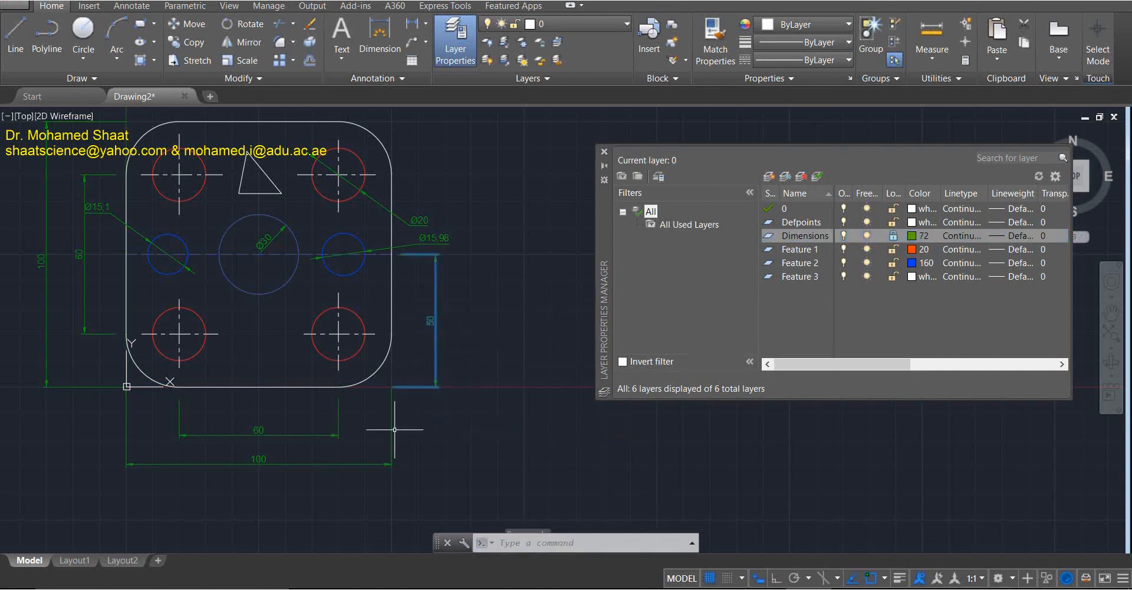
click(396, 425)
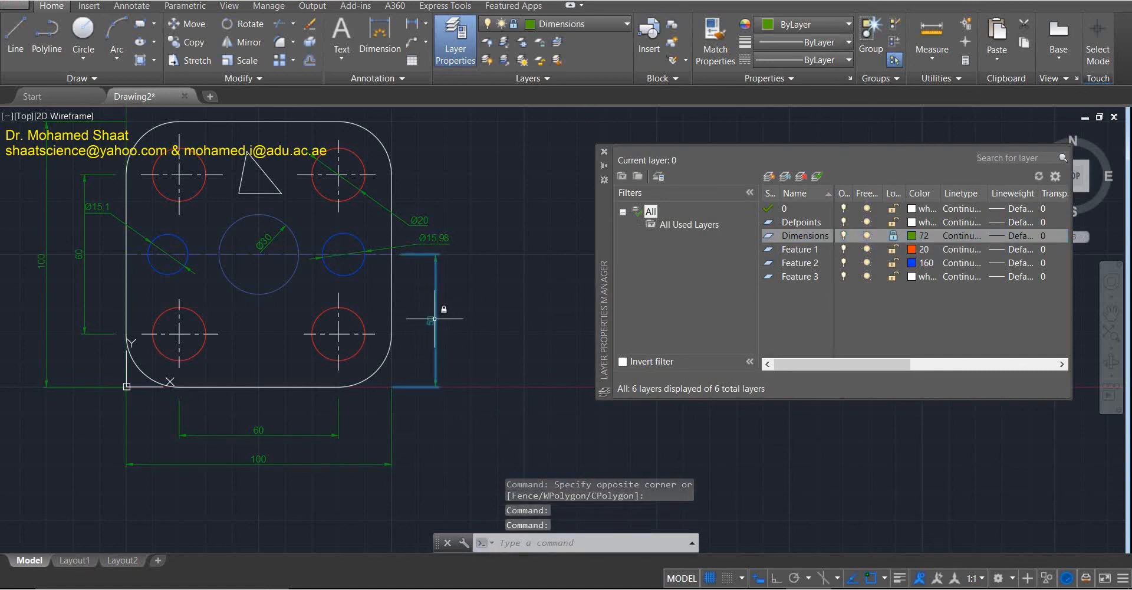
key(Escape)
click(448, 203)
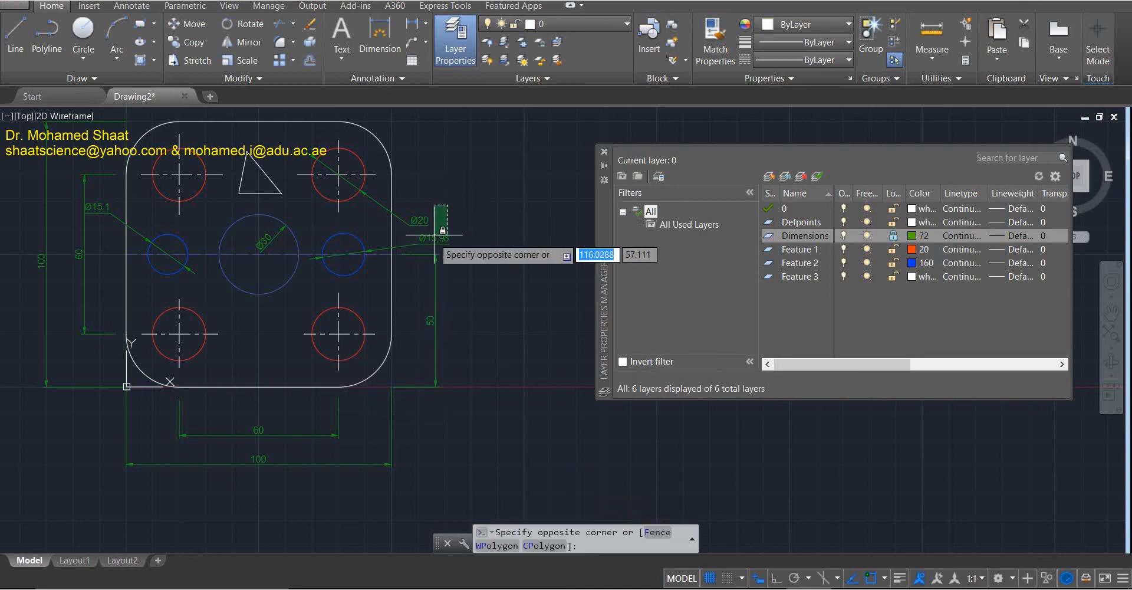
click(422, 254)
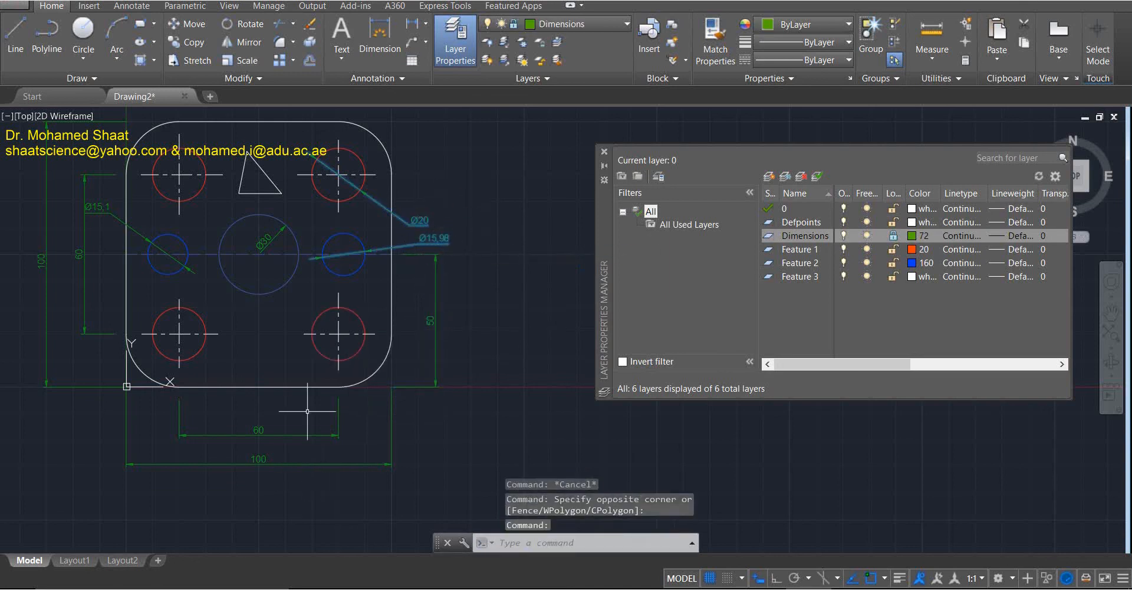
key(Escape)
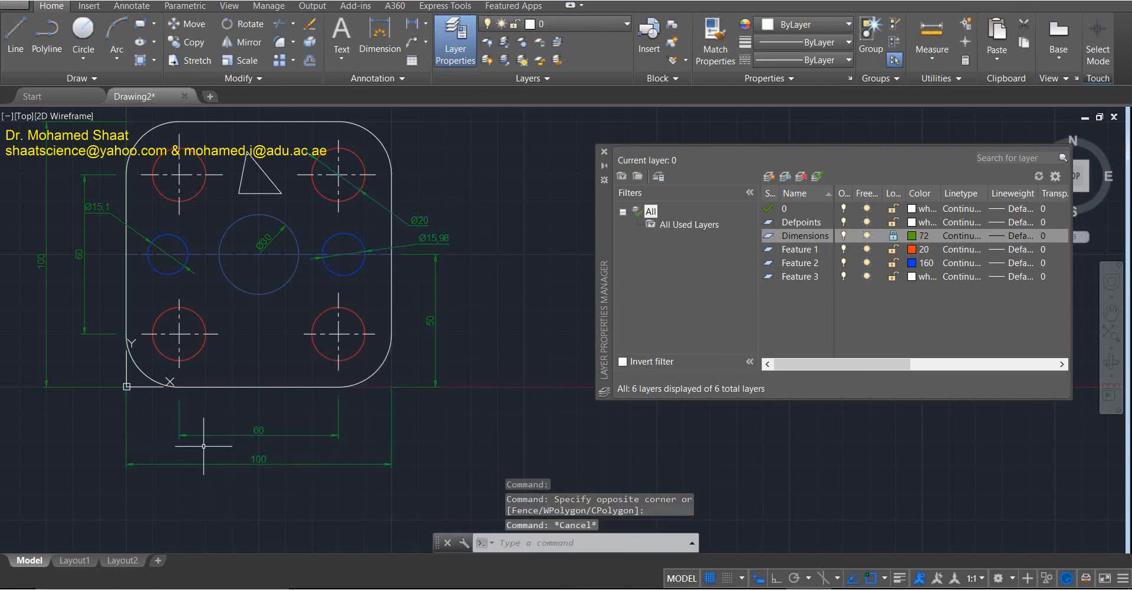
click(407, 422)
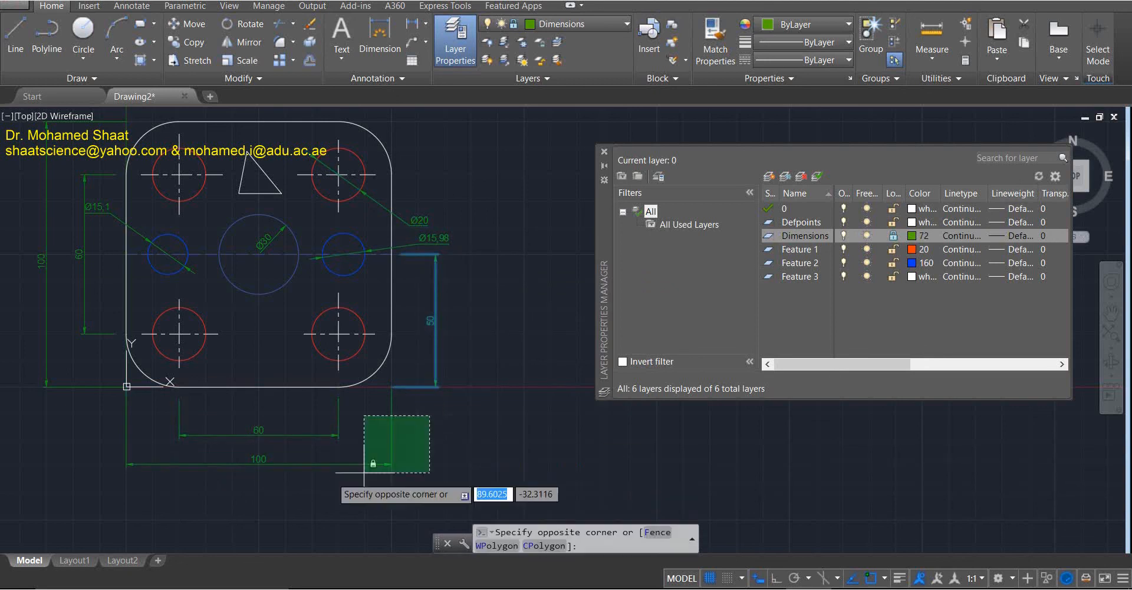
click(80, 498)
key(Escape)
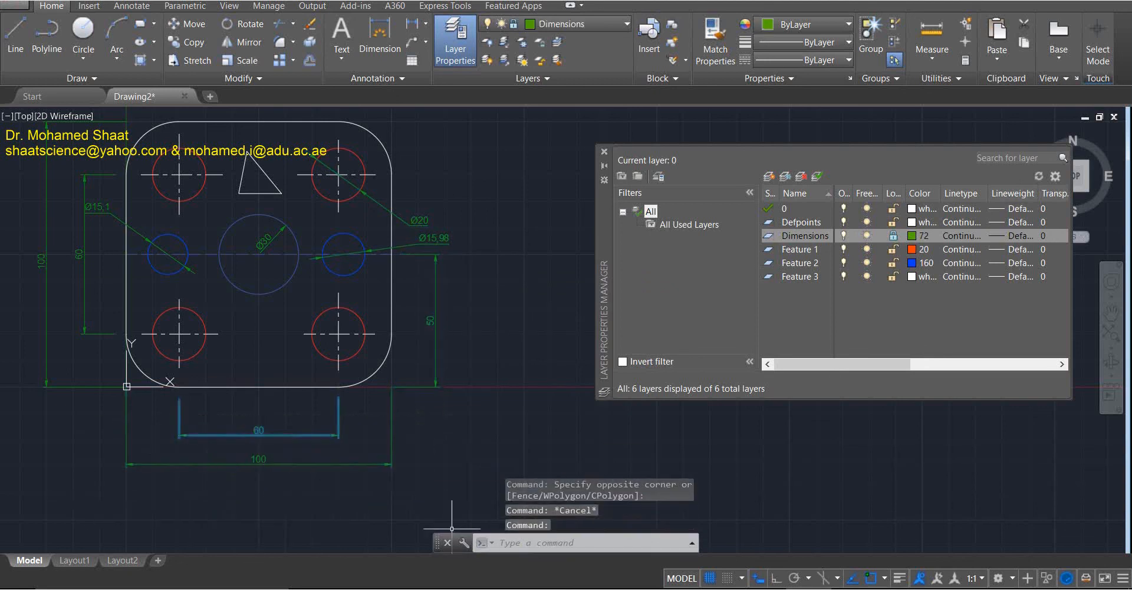
key(Escape)
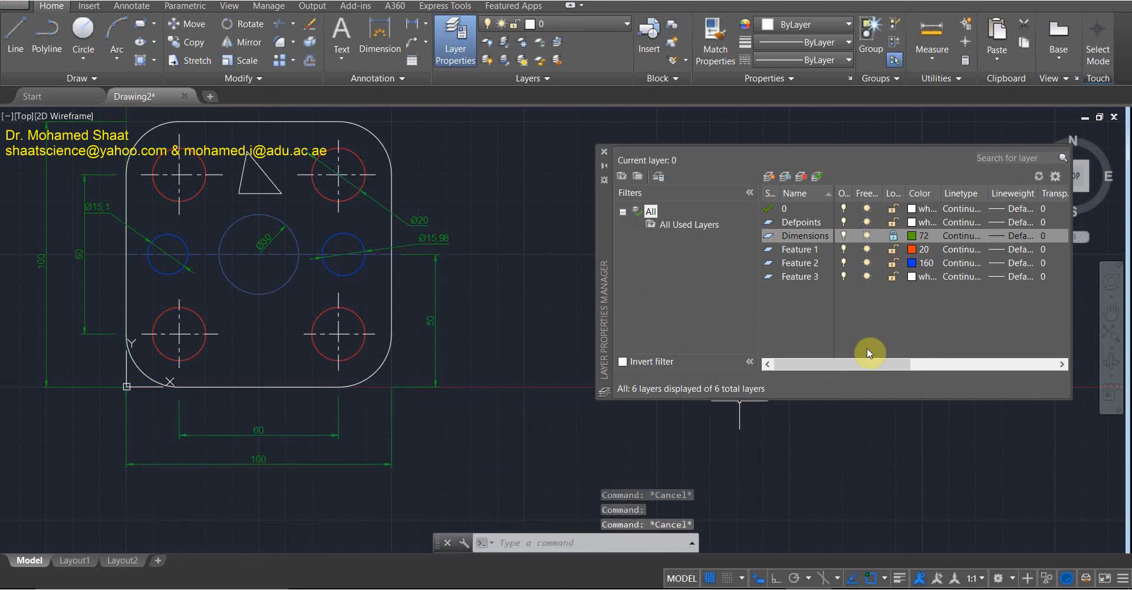
Unlock the Dimensions layer, try moving the vertical 50 dimension farther from the plate, and undo the move.
click(893, 241)
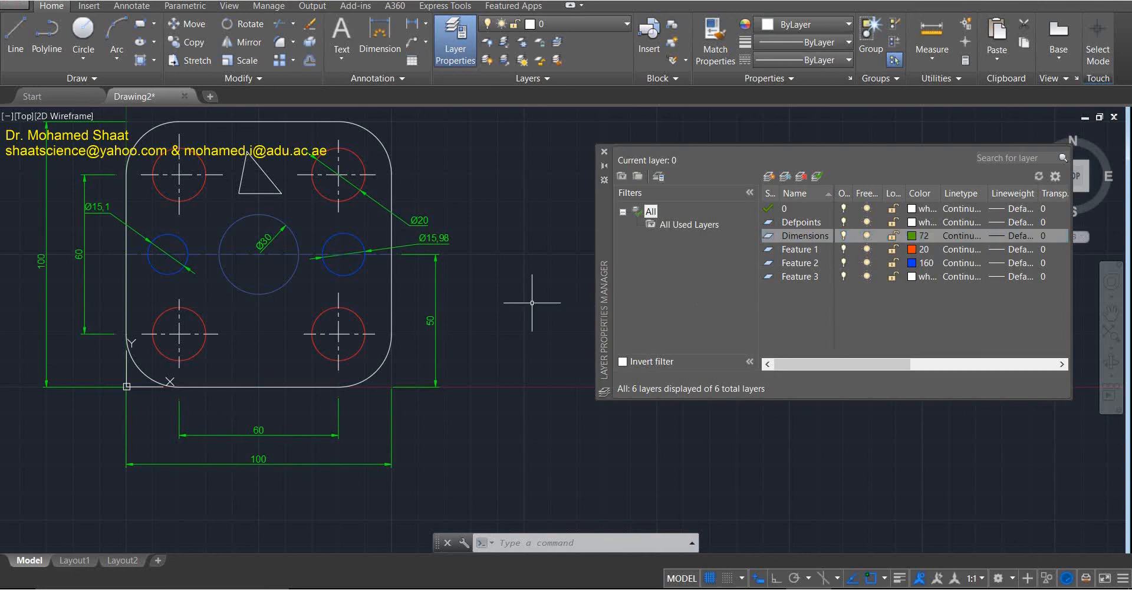
click(504, 261)
click(451, 386)
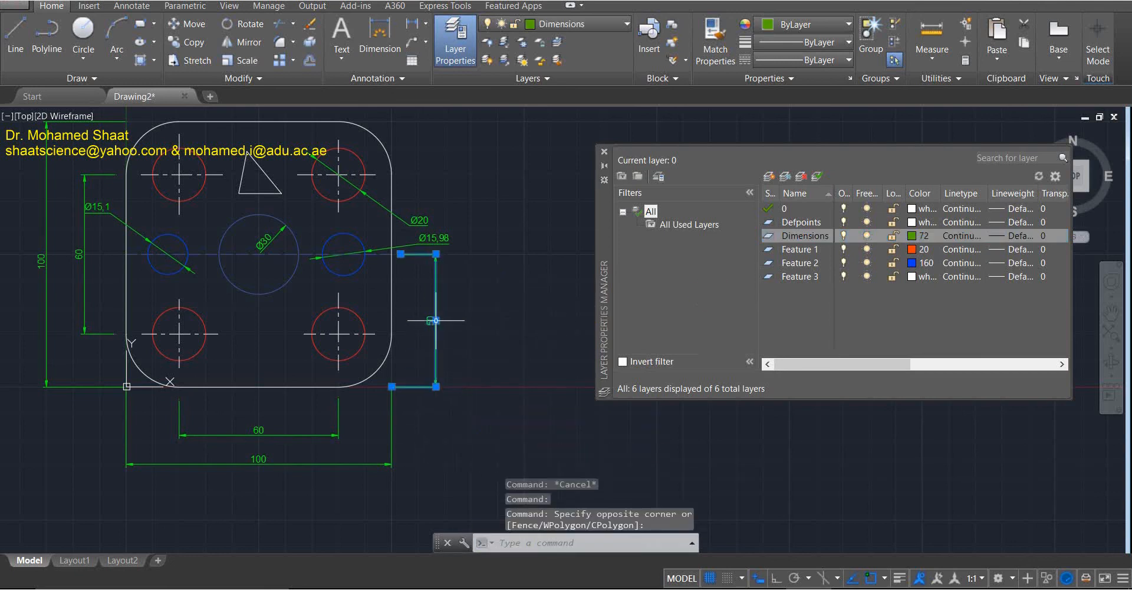
click(436, 320)
click(498, 320)
key(ctrl+z)
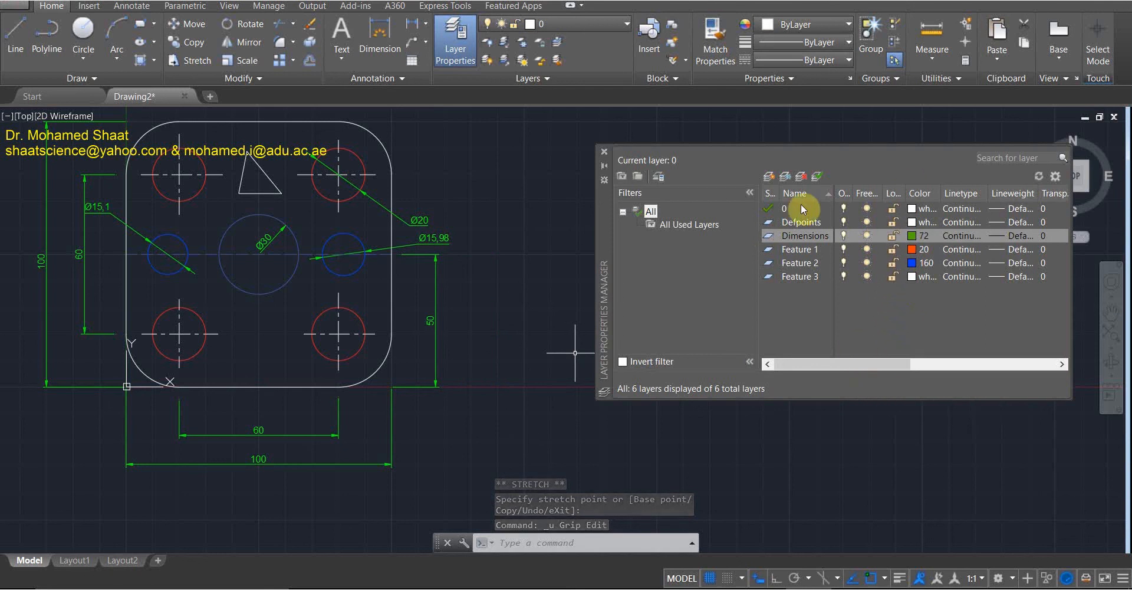
Close the Layer Properties Manager and centre the whole dimensioned plate in the drawing area.
click(604, 152)
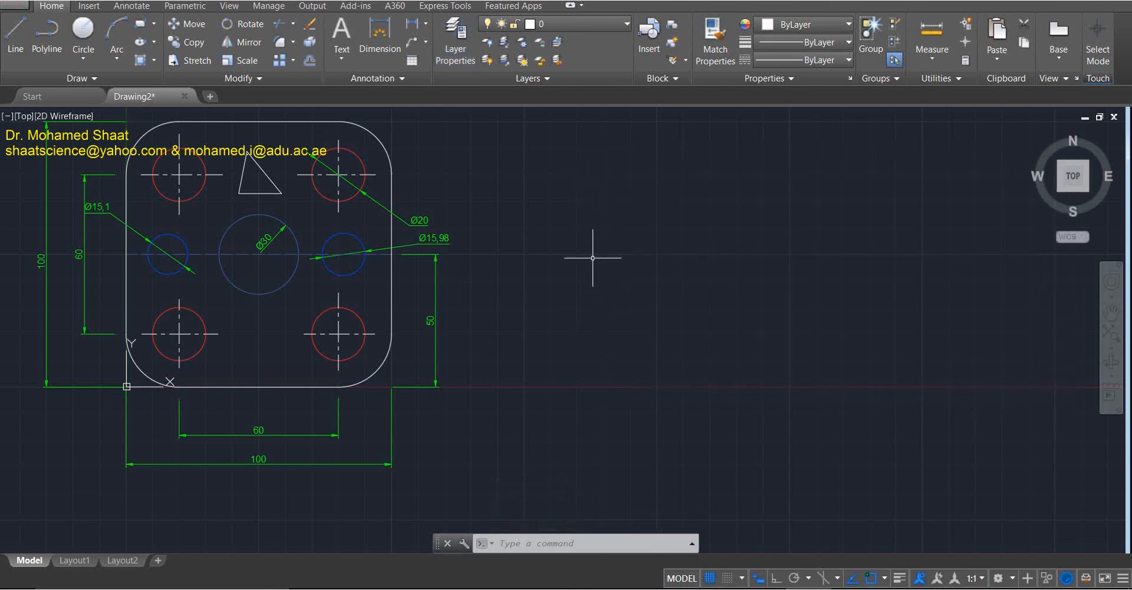
scroll(517, 305, down, 4)
middle_drag(448, 303, 529, 324)
scroll(531, 324, up, 2)
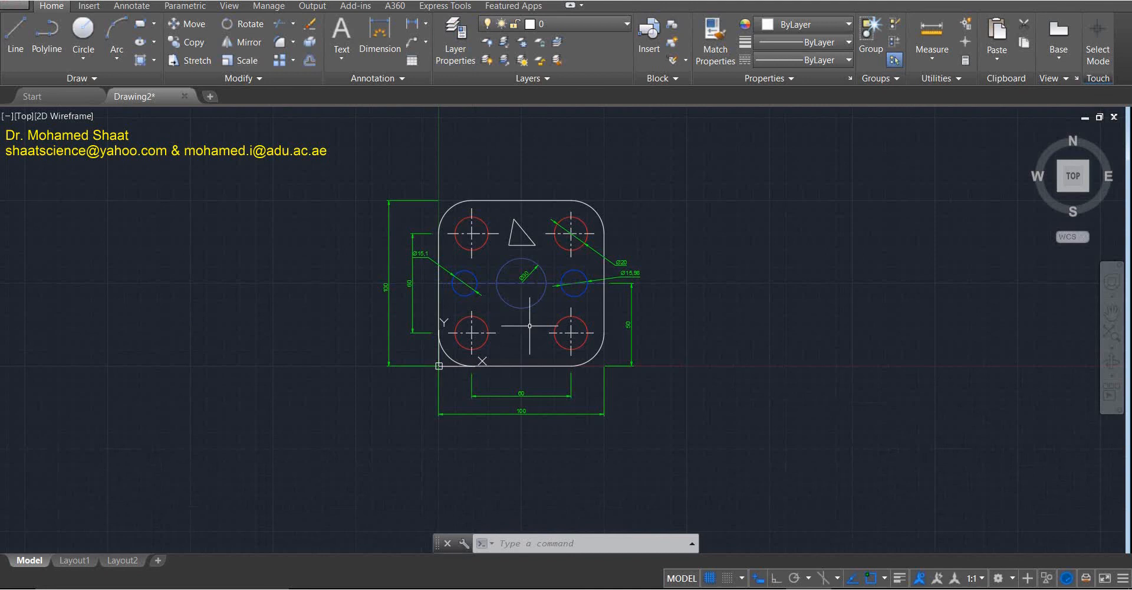
scroll(748, 339, up, 4)
scroll(177, 333, down, 4)
middle_drag(145, 313, 558, 335)
scroll(576, 331, up, 2)
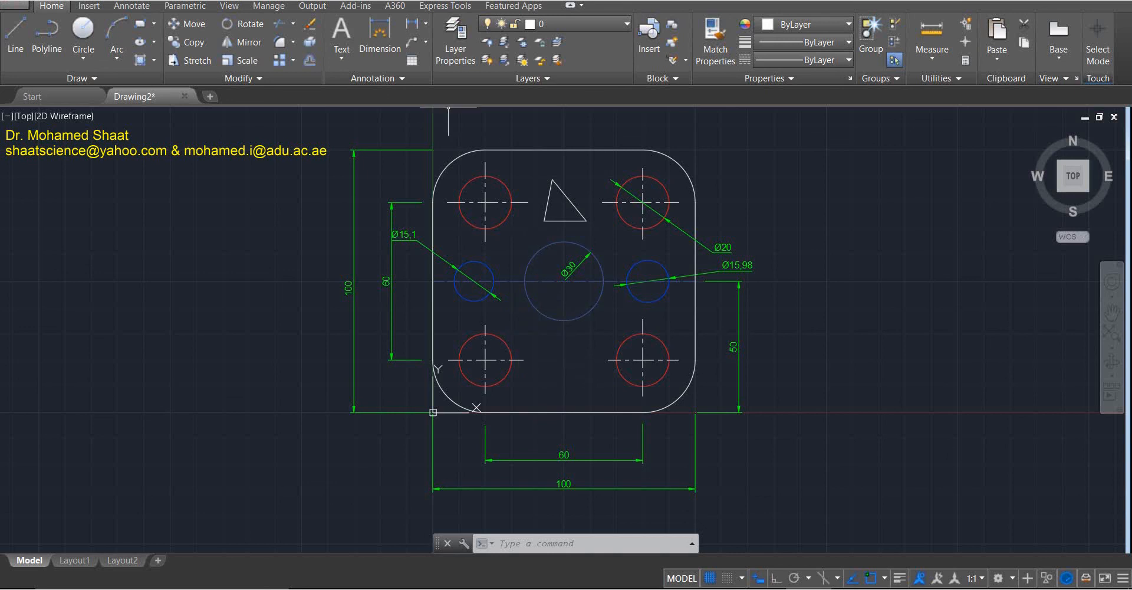
Glance at the layer list, close it and open the annotation style options.
click(455, 36)
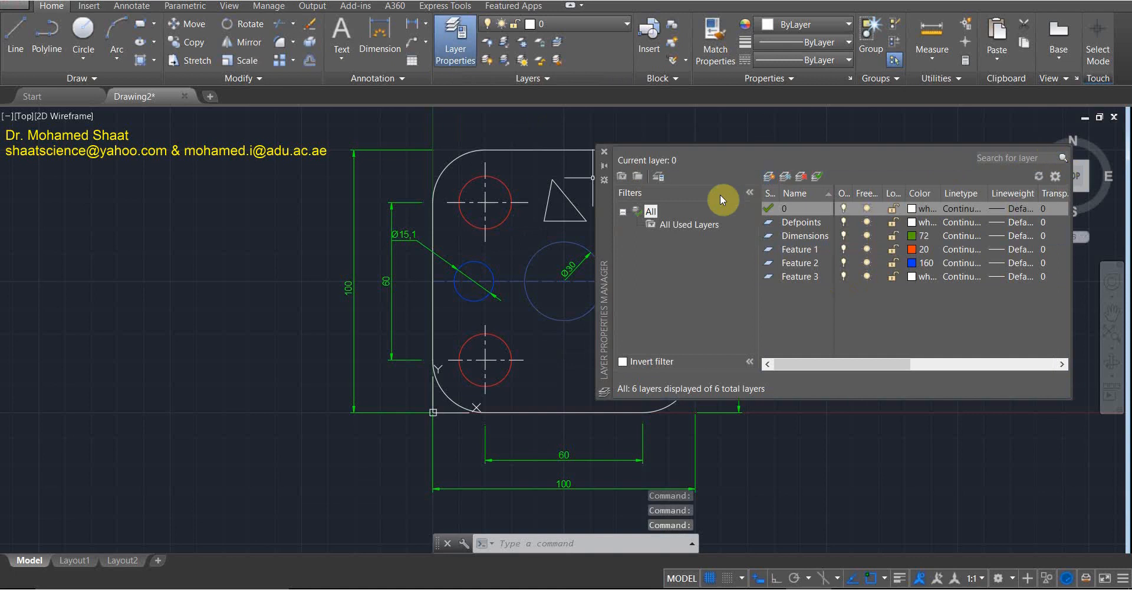
click(604, 151)
click(373, 77)
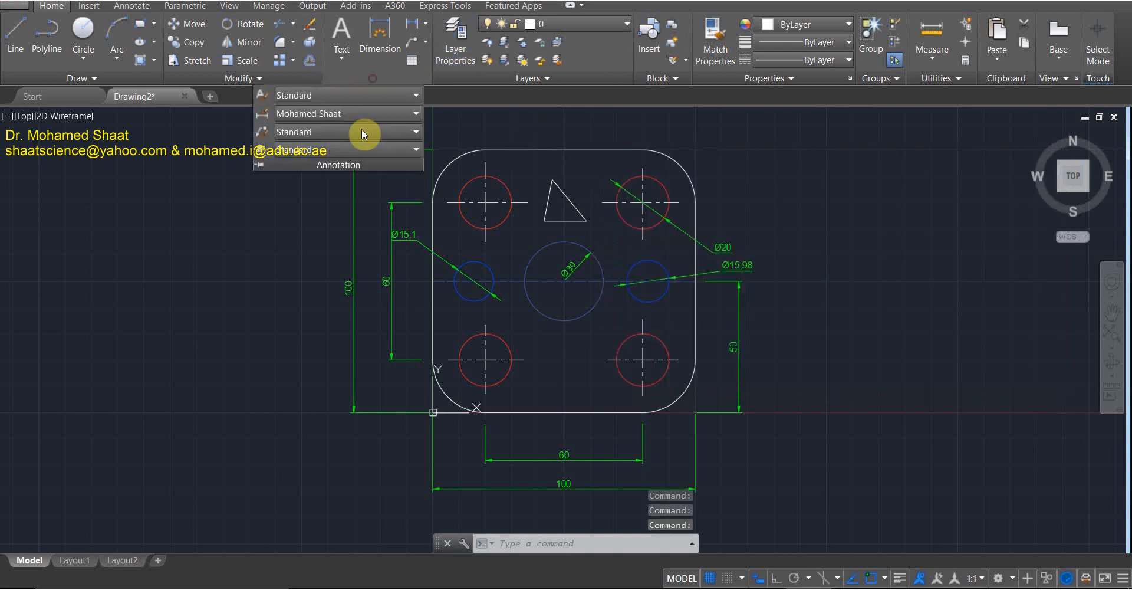